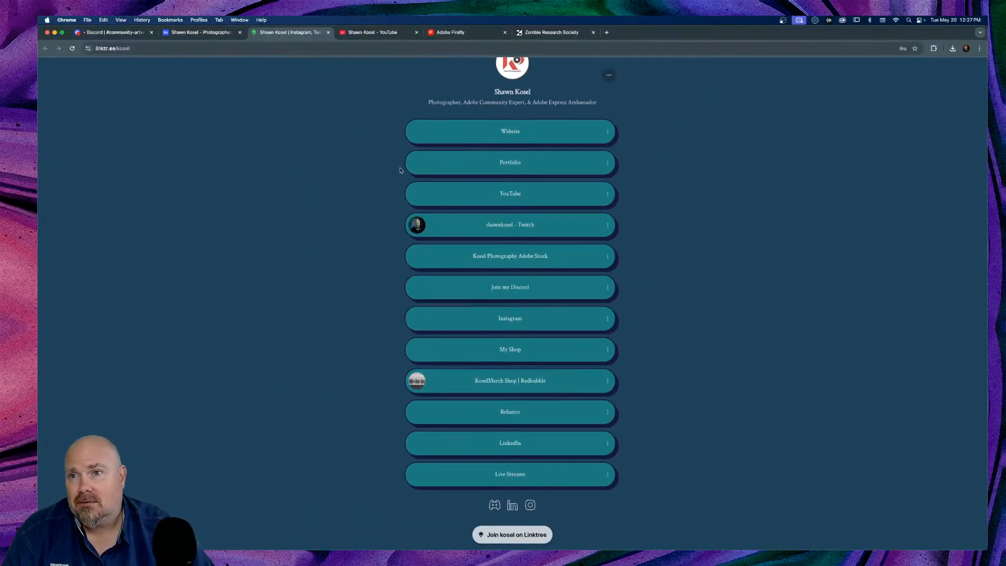
Look over the open Discord community server, YouTube channel and Behance profile pages
click(120, 34)
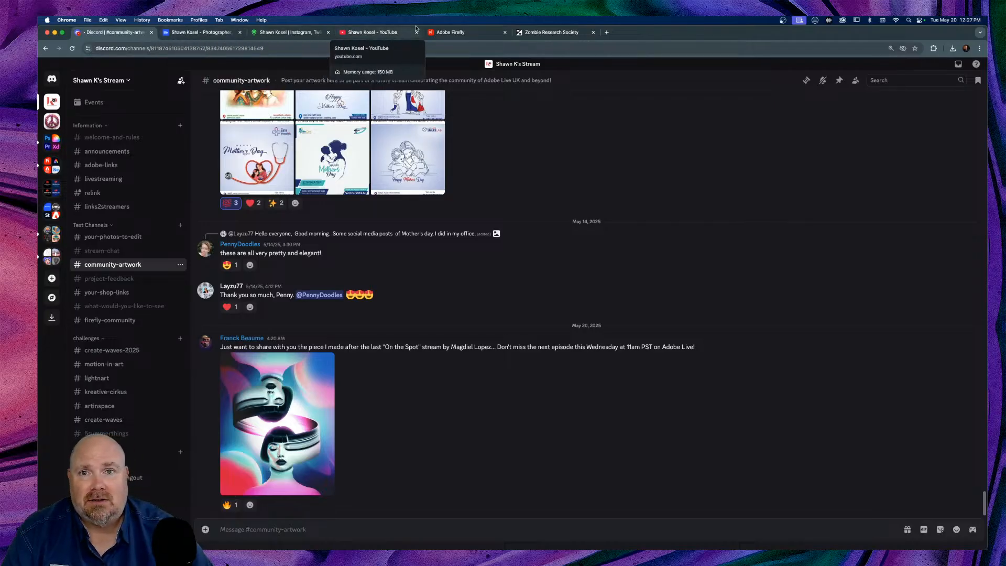
click(380, 33)
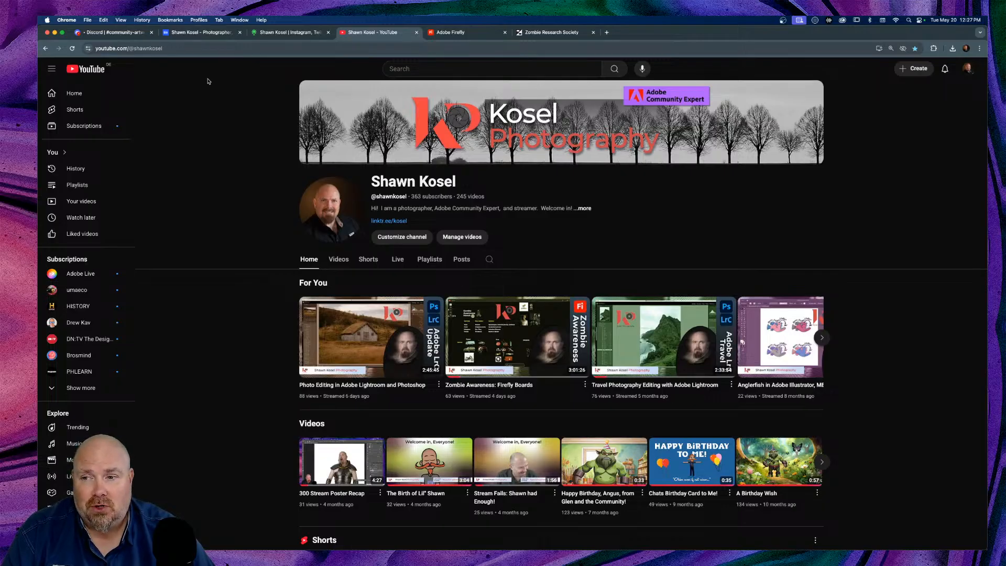
click(215, 33)
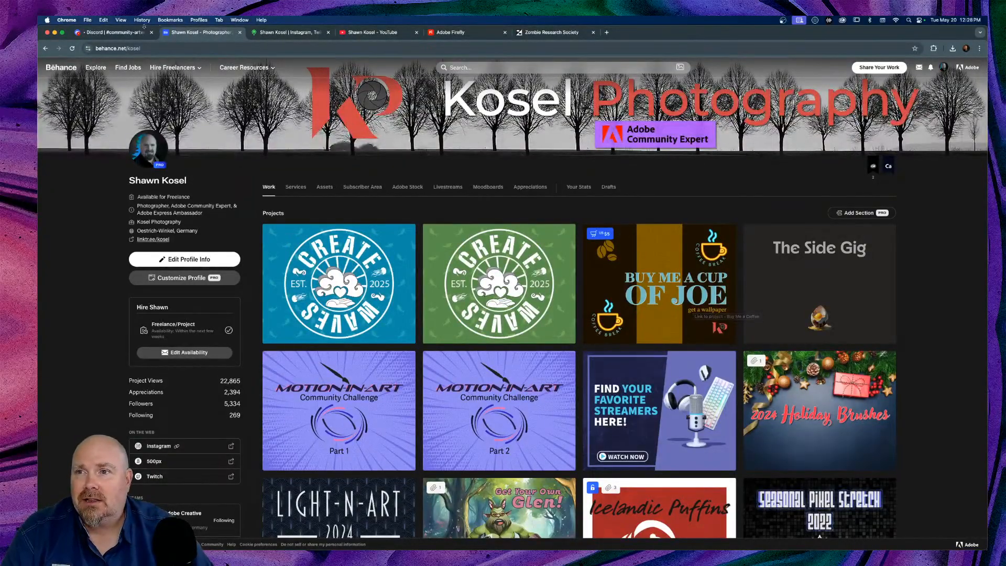
Return to Discord's community-artwork channel, view the May 20 mirrored-portrait artwork enlarged, and close it
click(110, 33)
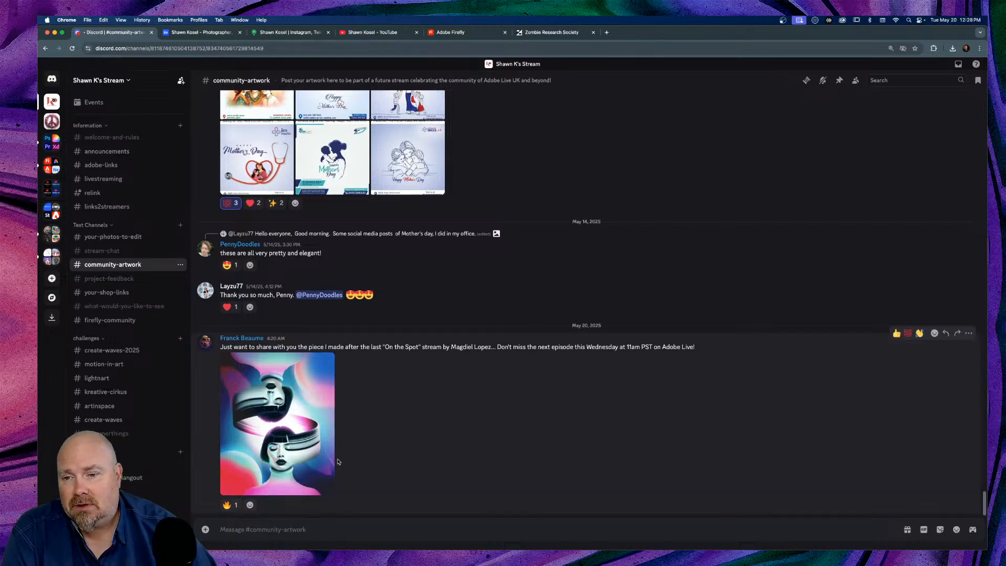
click(302, 439)
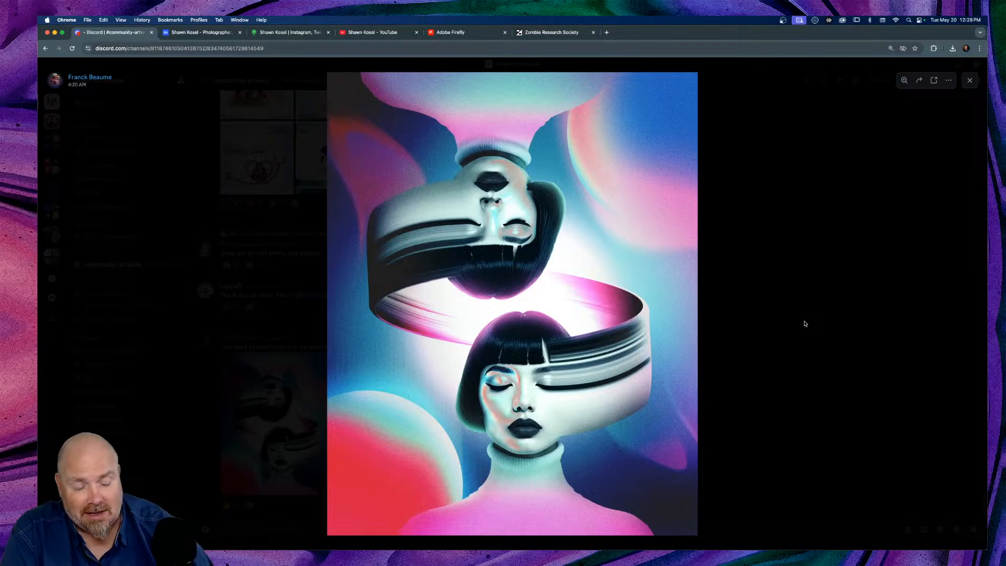
click(806, 324)
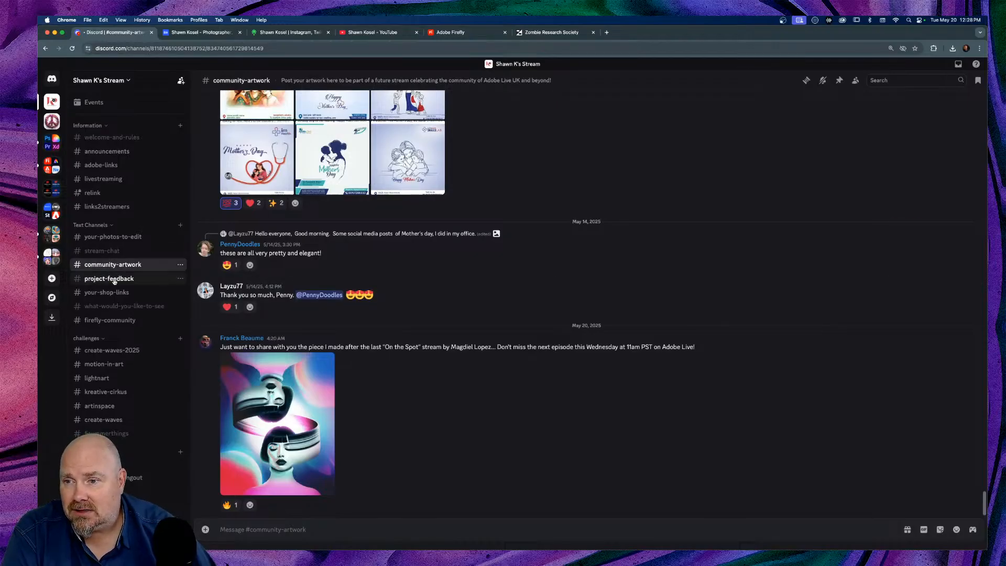
Open the stream-chat channel and view both zombie run medal photos enlarged, closing each one after viewing
click(108, 251)
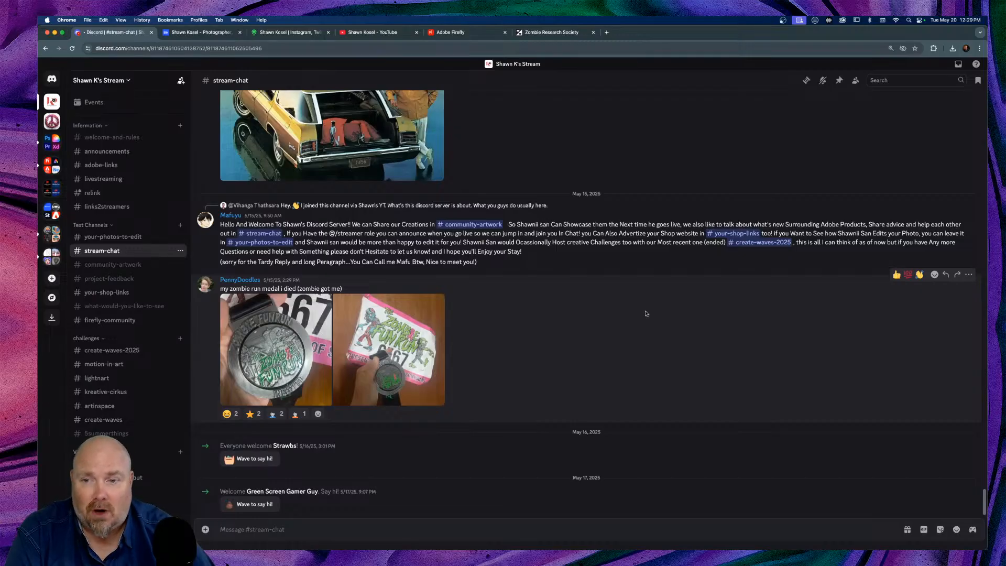
click(277, 342)
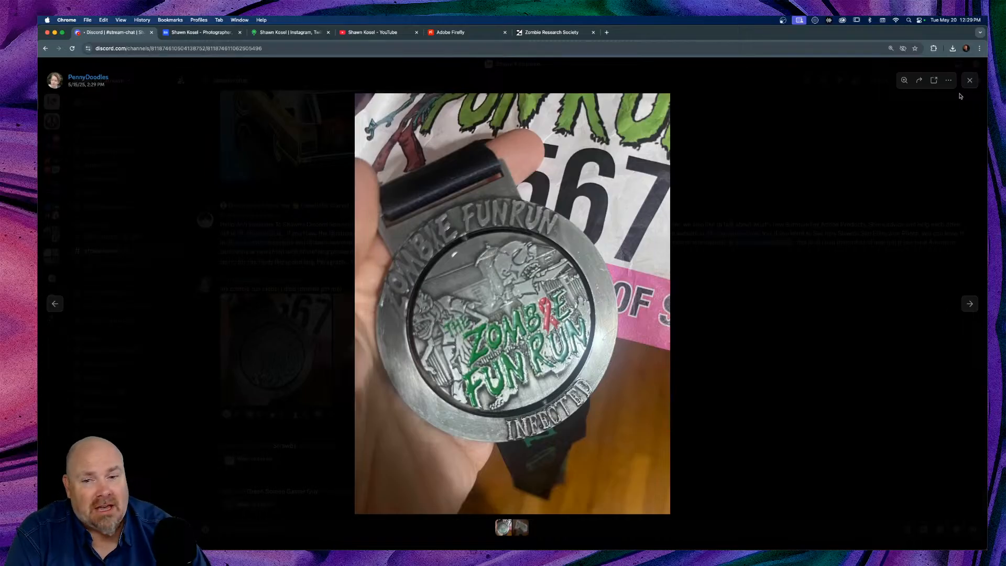
click(970, 80)
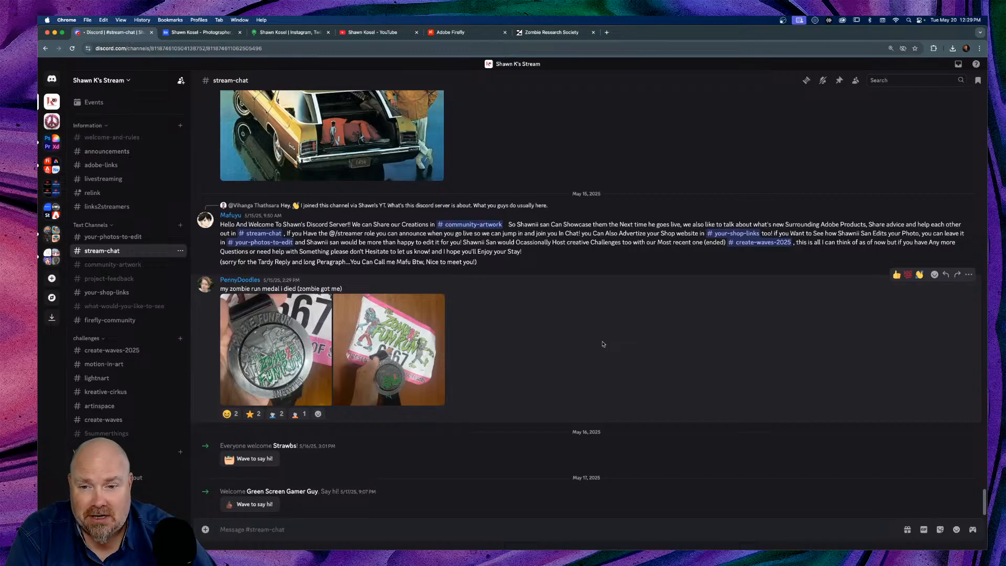
click(258, 350)
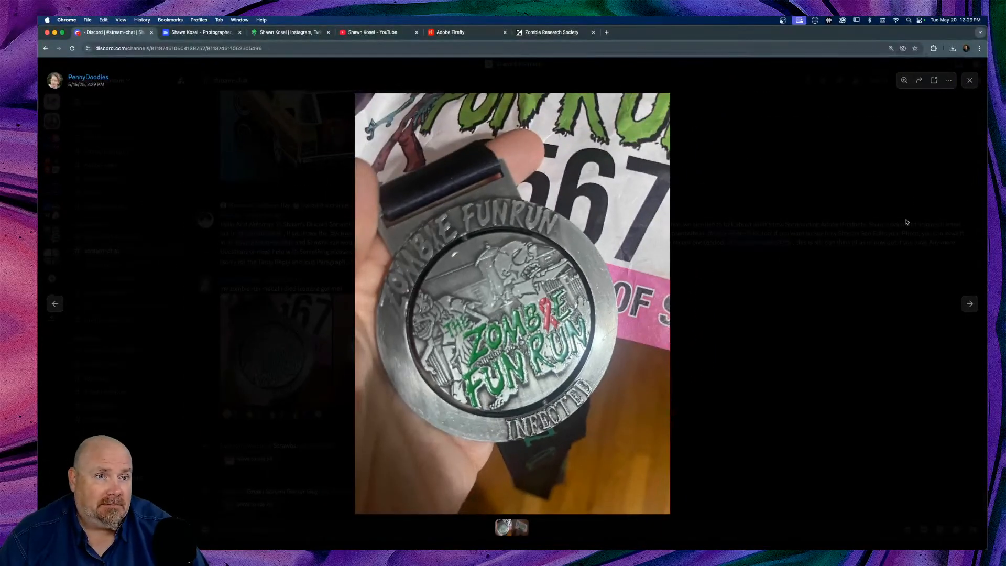
click(970, 81)
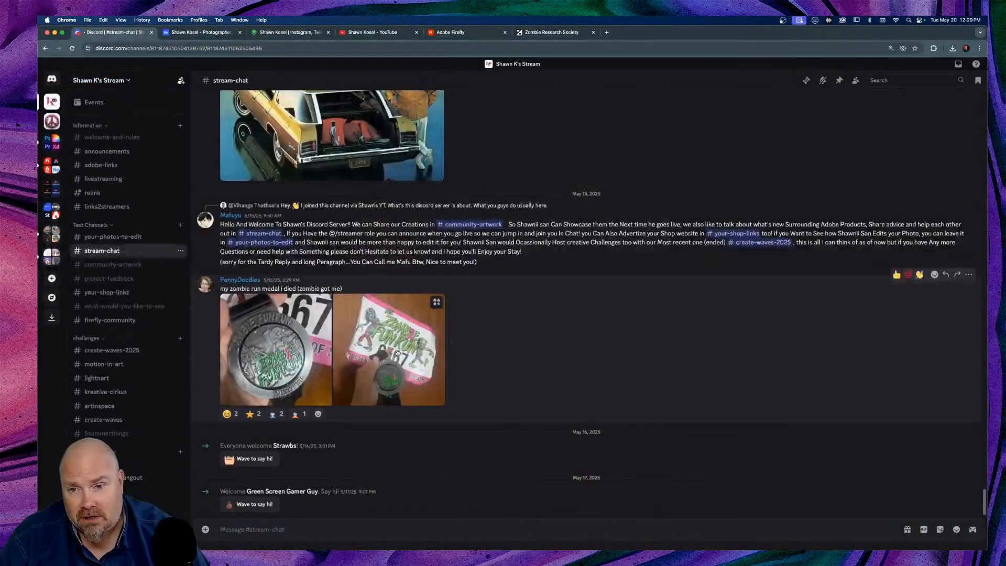
click(420, 355)
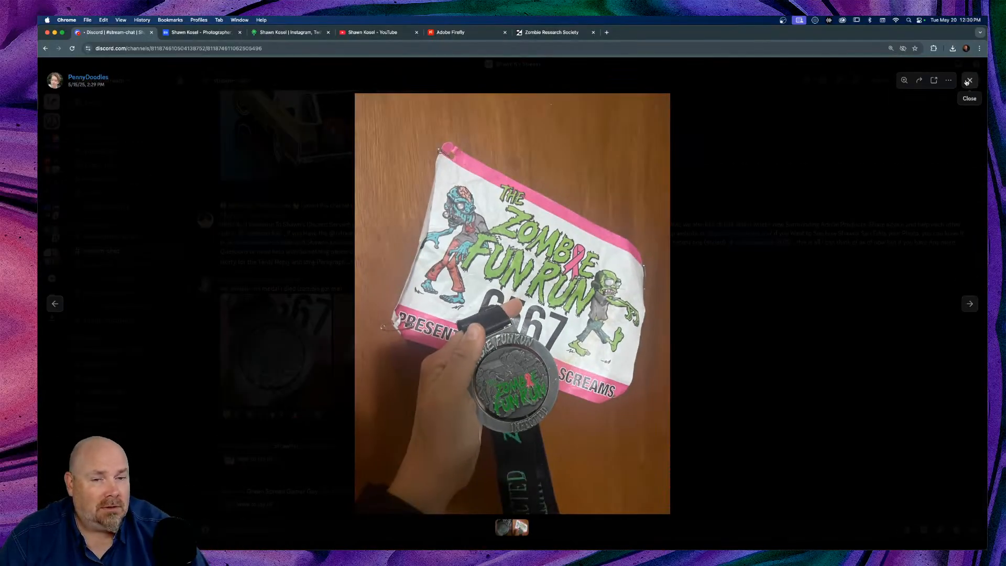
click(969, 80)
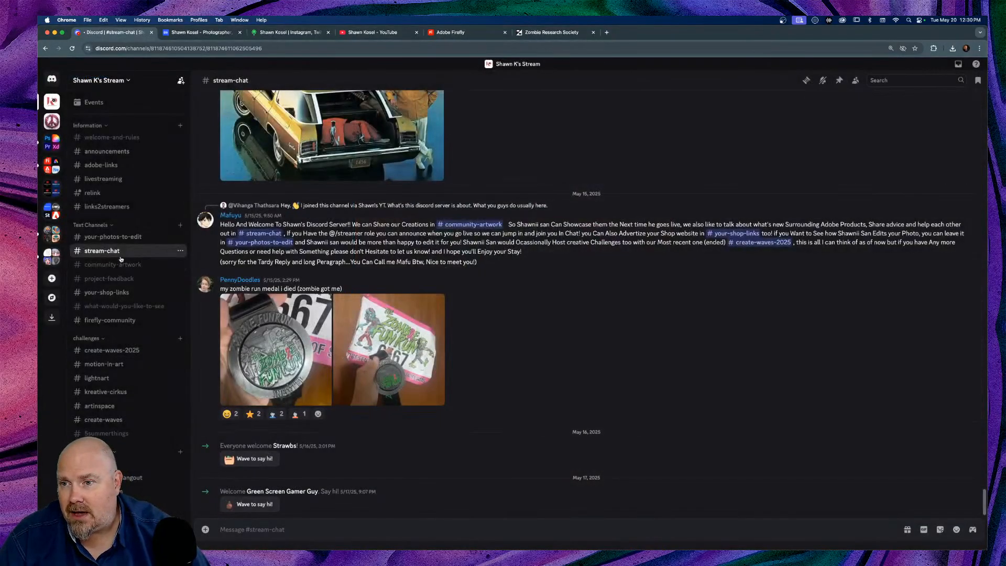
Open the Springtime (2025) Behance project linked in the project-feedback channel and dismiss the hire notice
click(116, 280)
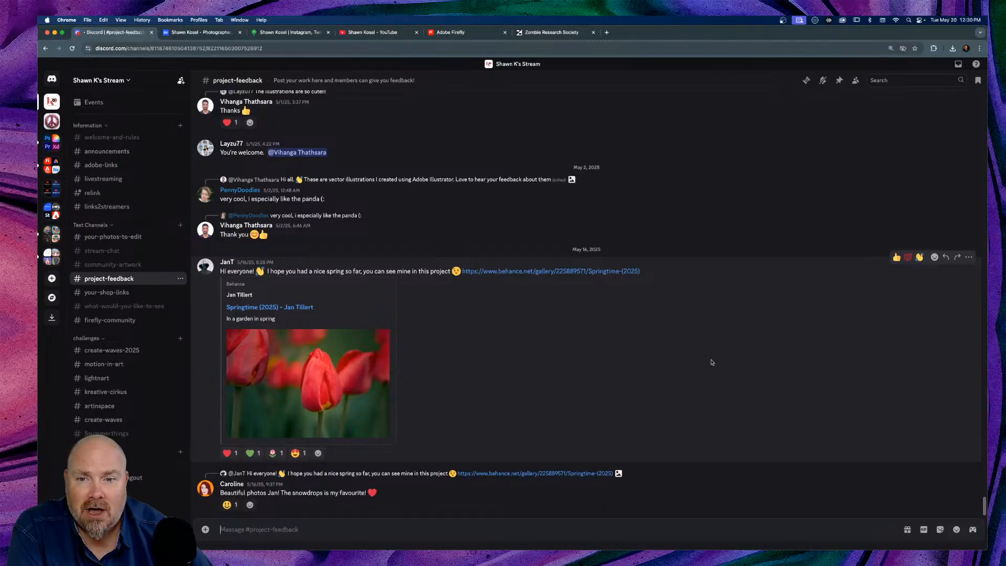
click(513, 271)
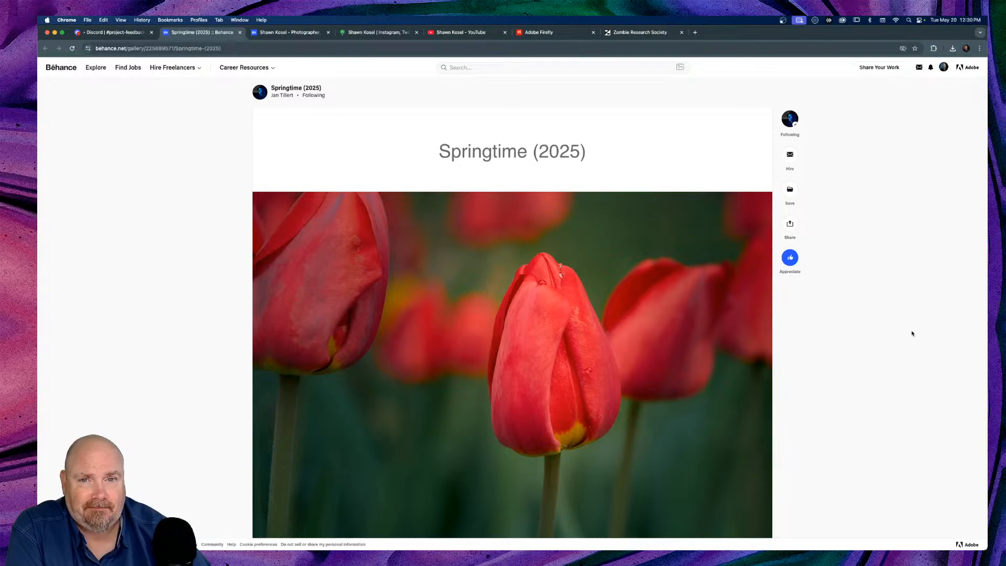
scroll(913, 333, down, 2)
scroll(913, 334, up, 2)
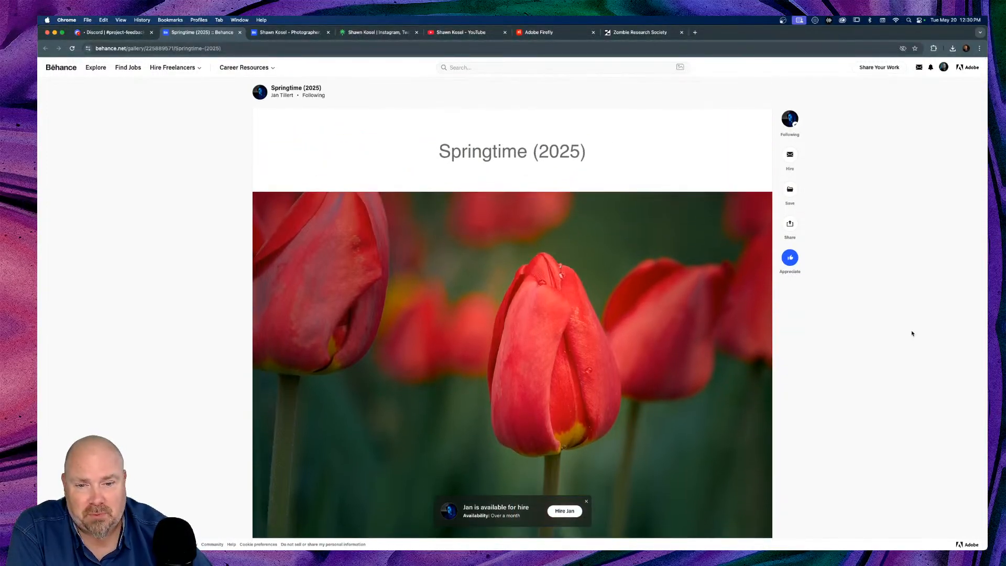
click(588, 503)
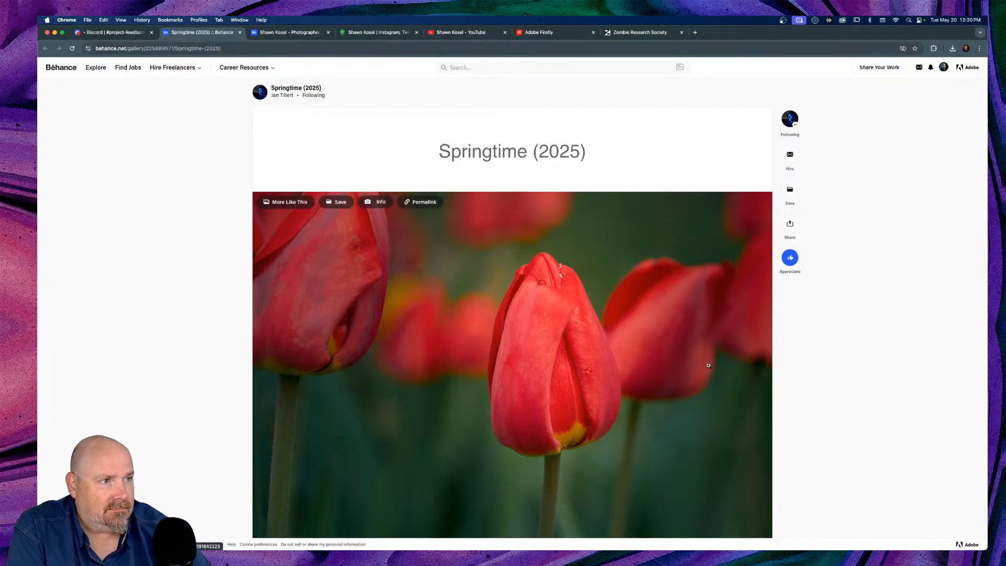
scroll(862, 349, down, 3)
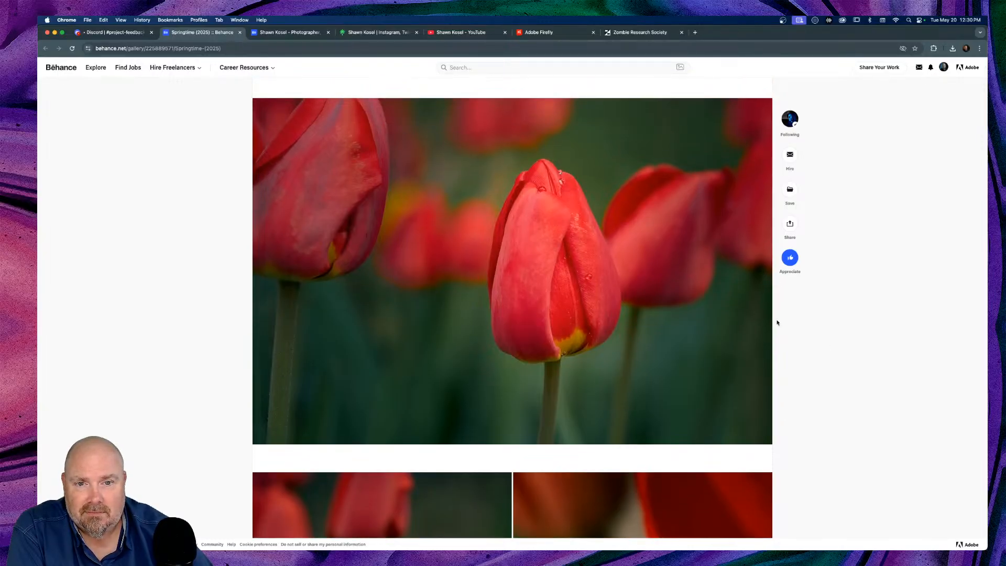
Examine the Springtime (2025) photos enlarged one by one, from the opening red tulip to the final teal succulents, and close the viewer
click(545, 244)
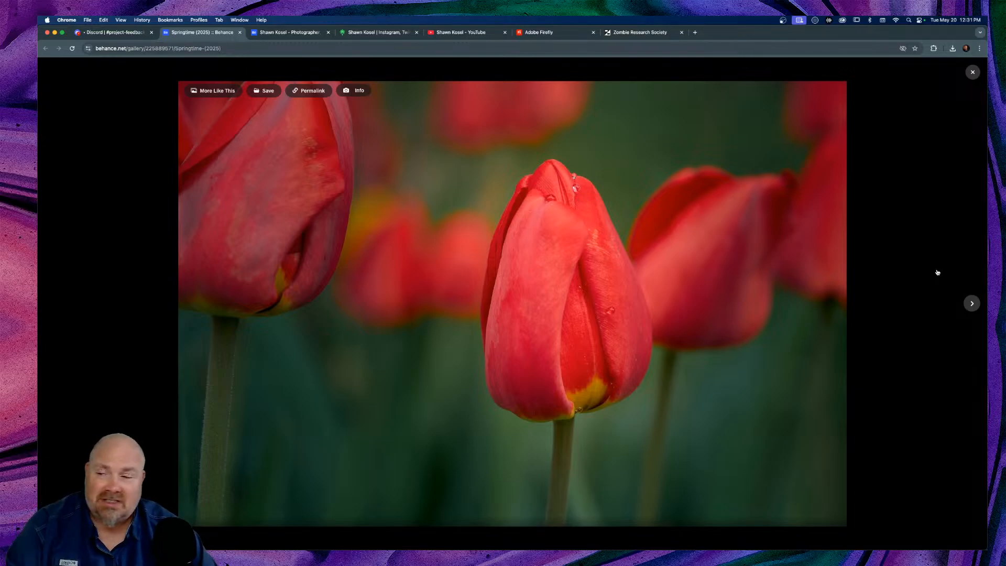
click(971, 304)
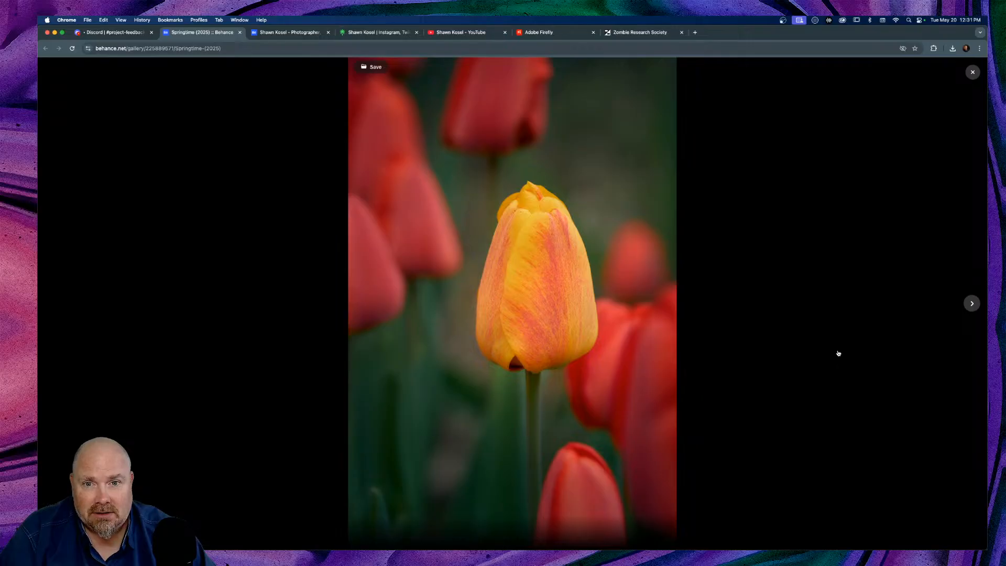
click(972, 303)
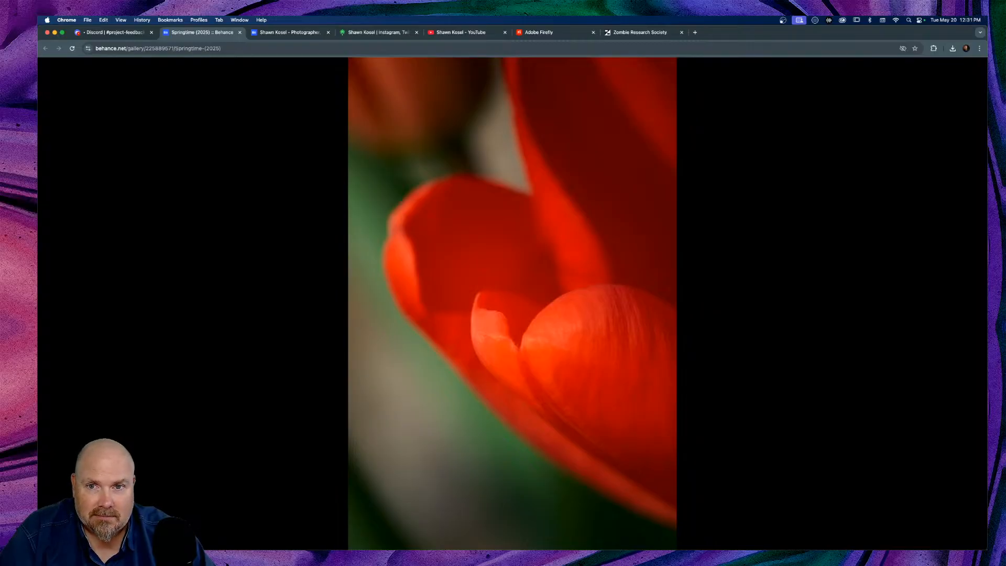
mouse_move(892, 252)
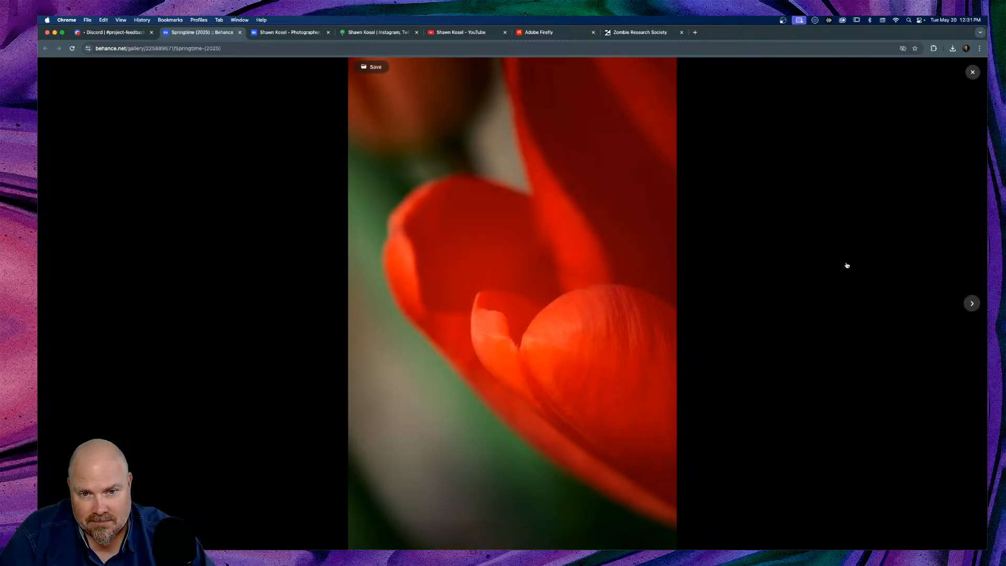
click(972, 305)
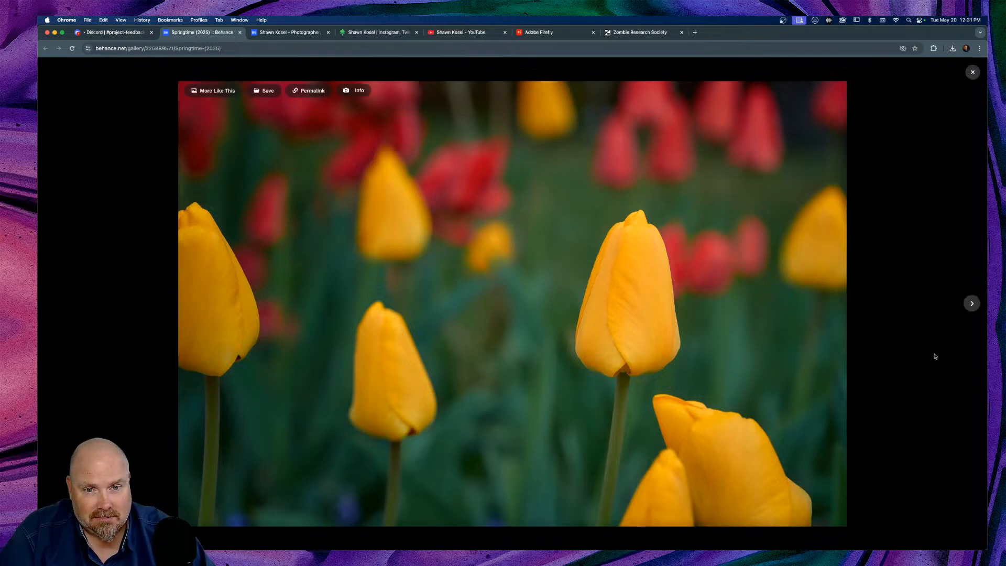
click(973, 305)
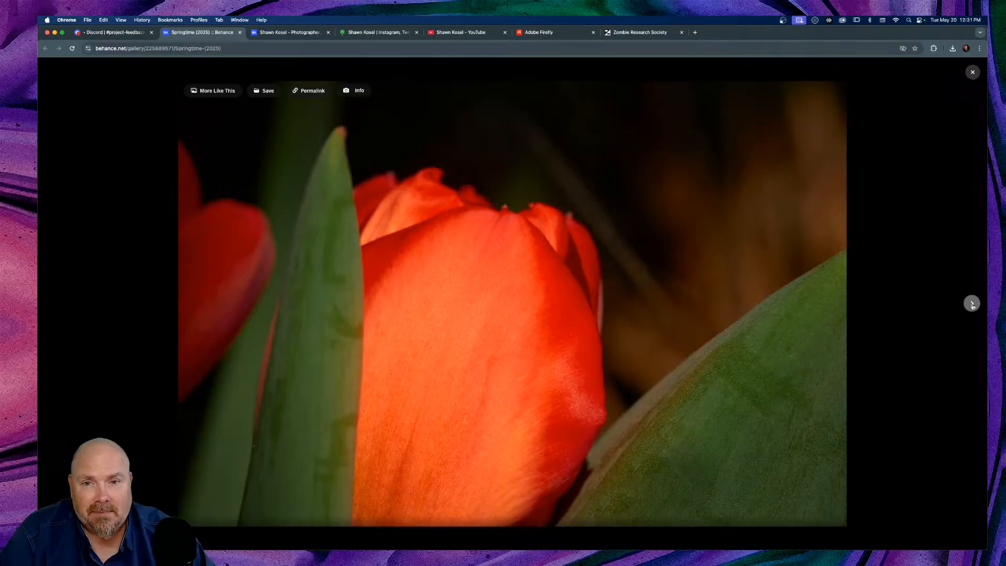
click(972, 304)
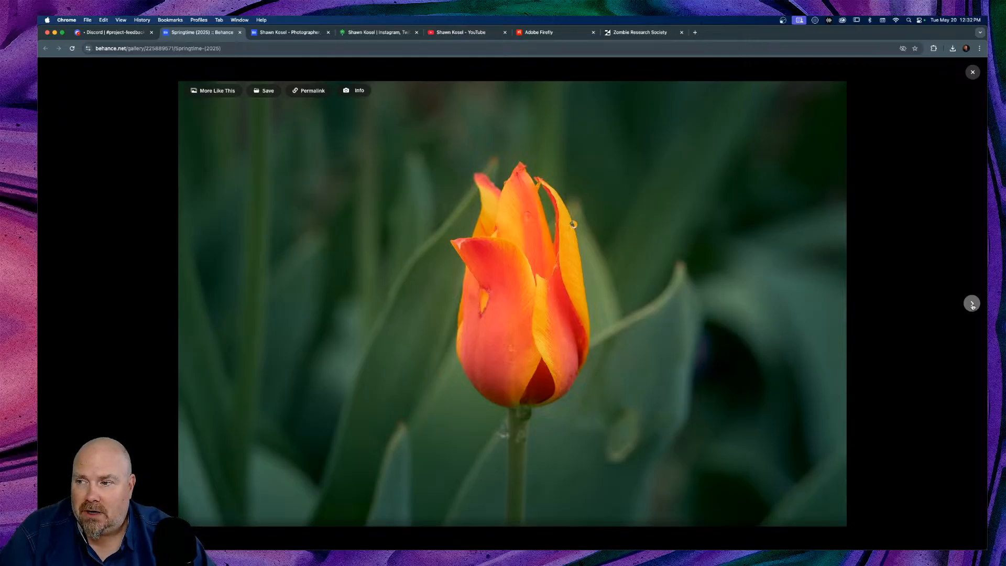
click(972, 305)
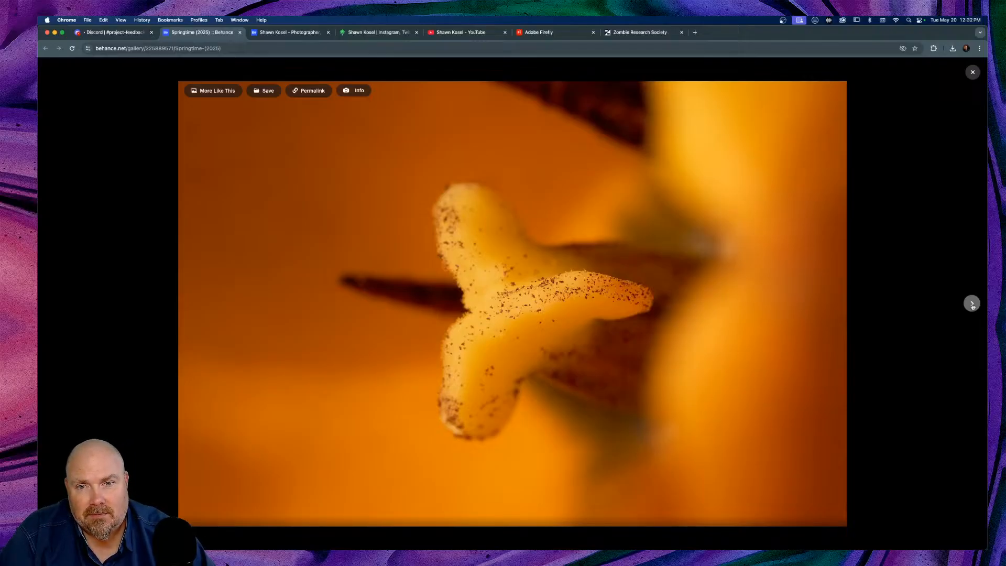
click(972, 304)
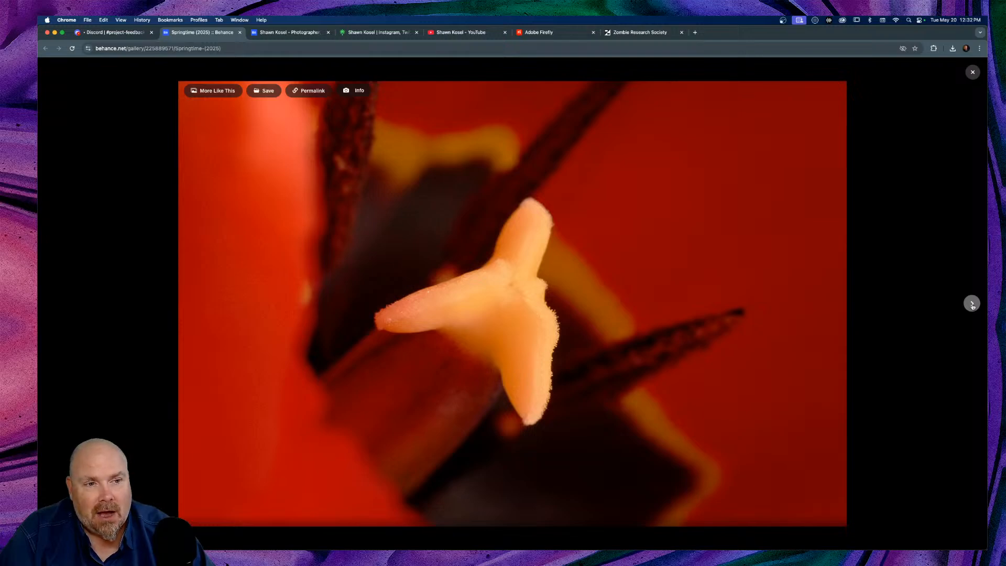
click(972, 305)
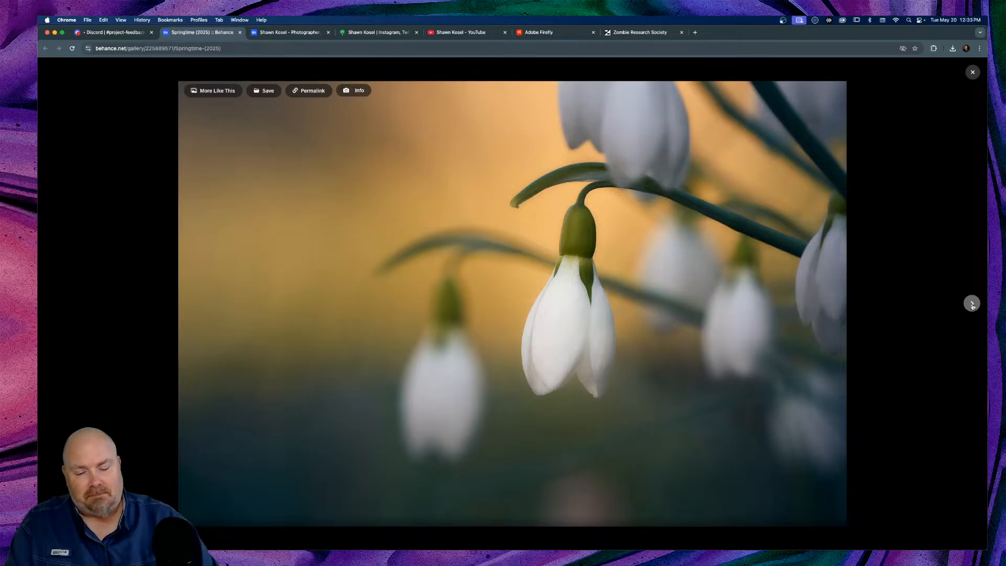
click(972, 304)
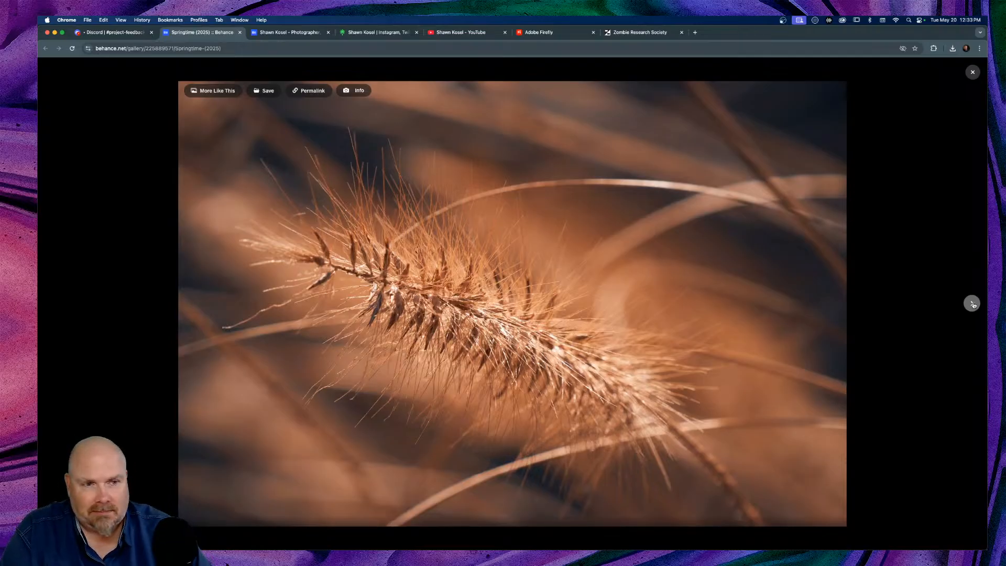
click(972, 304)
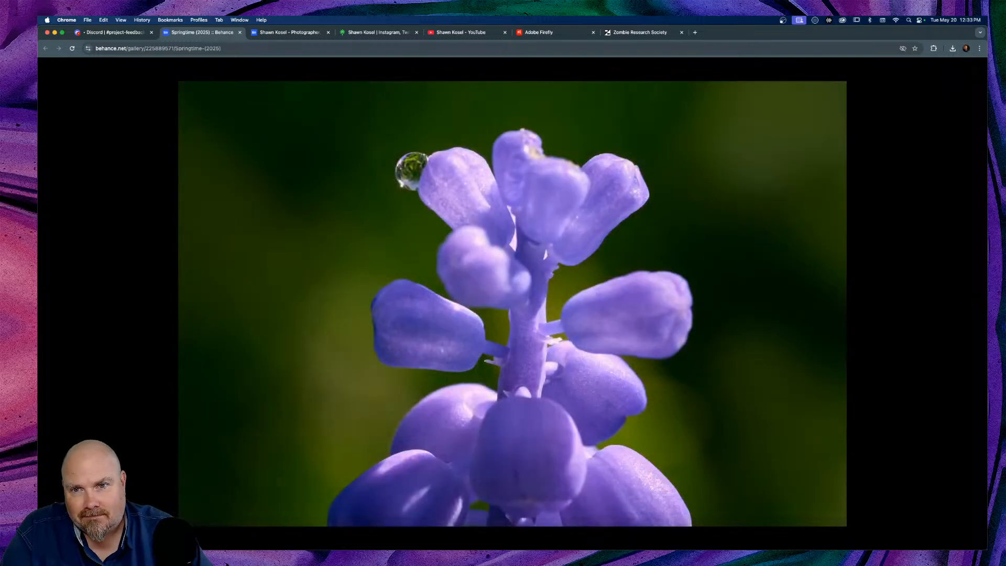
mouse_move(971, 304)
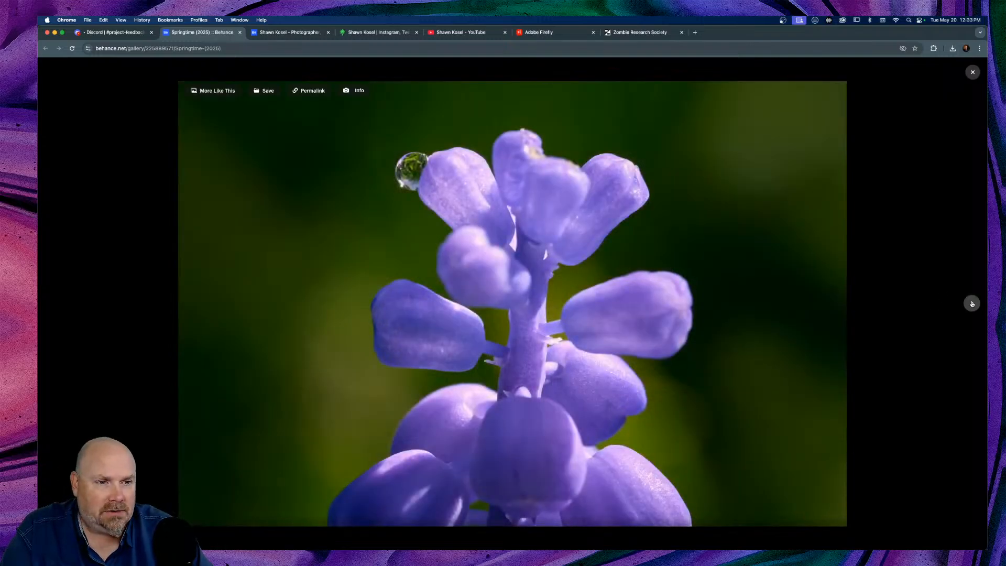
click(971, 304)
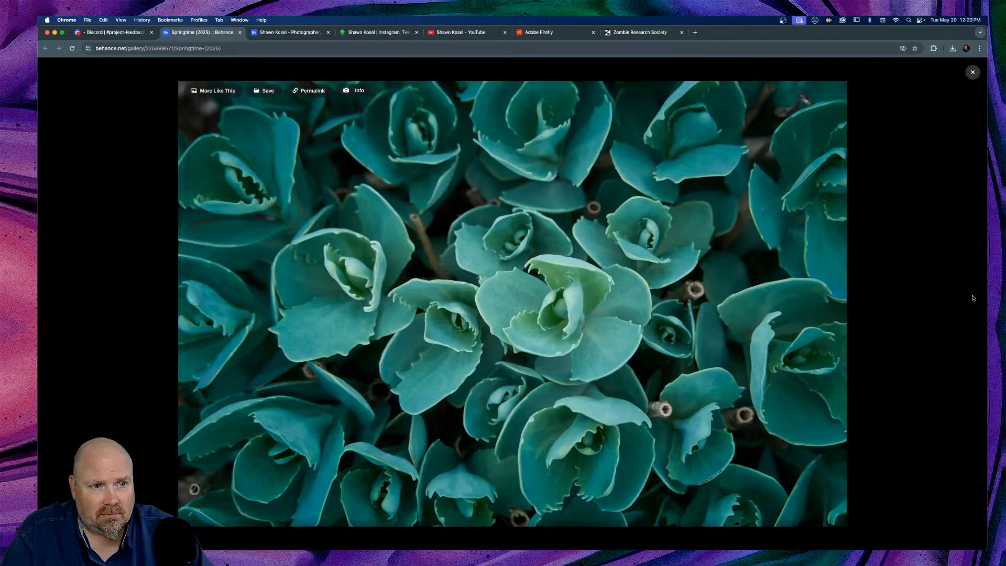
click(973, 71)
Go through the Springtime (2025) project page to its end and appreciate the project
scroll(536, 241, down, 10)
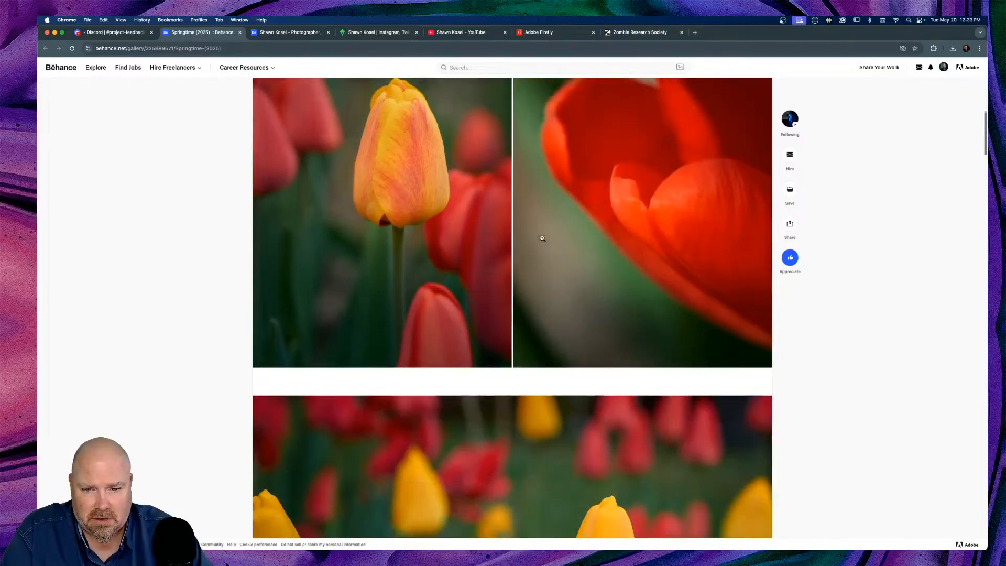
scroll(543, 238, down, 15)
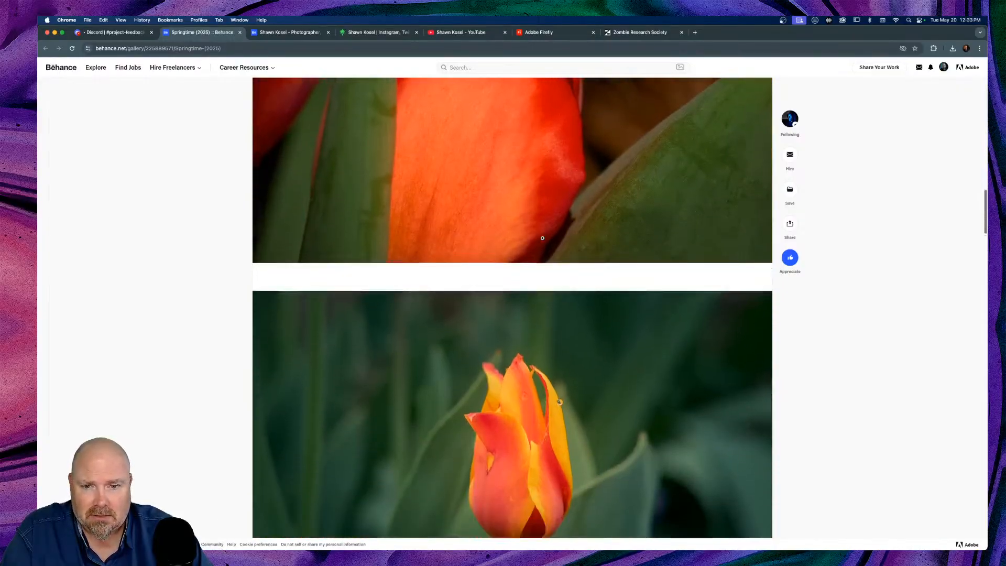
scroll(543, 240, down, 15)
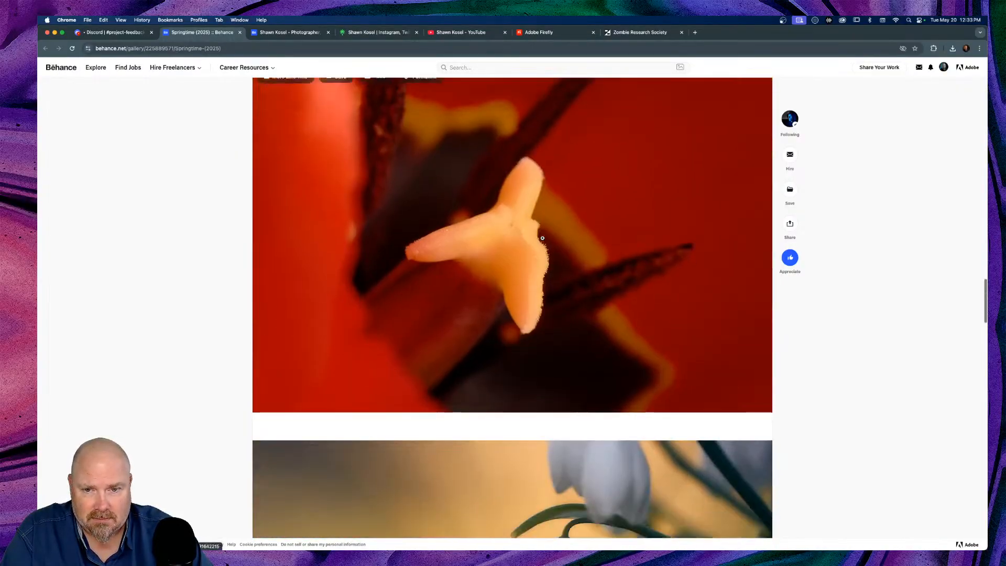
scroll(543, 239, down, 15)
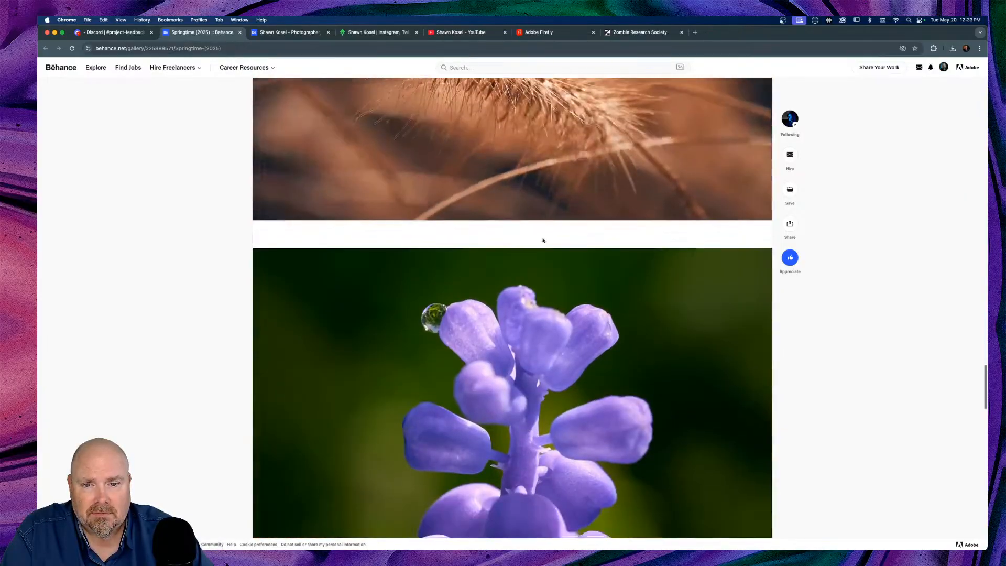
scroll(543, 240, down, 15)
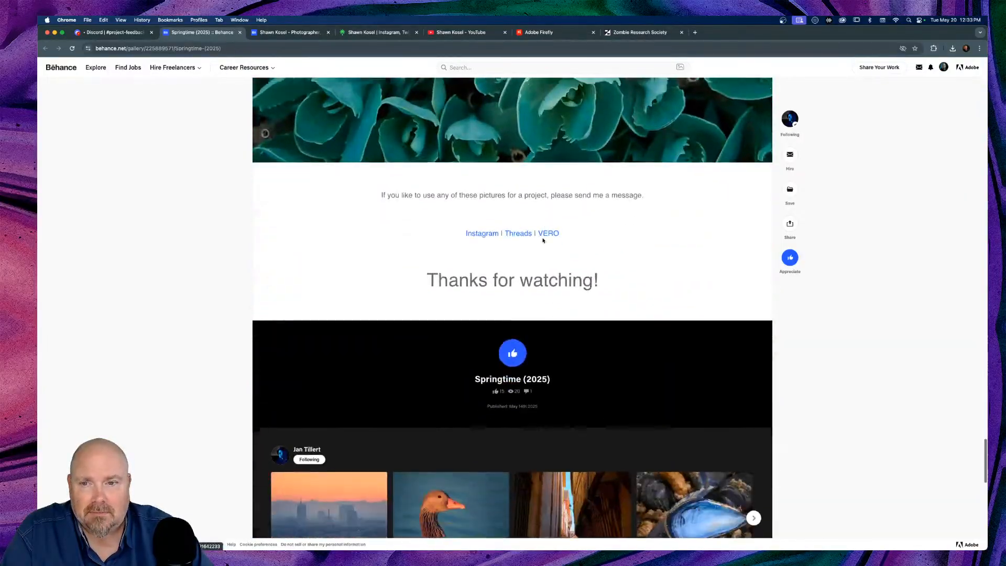
scroll(543, 240, down, 2)
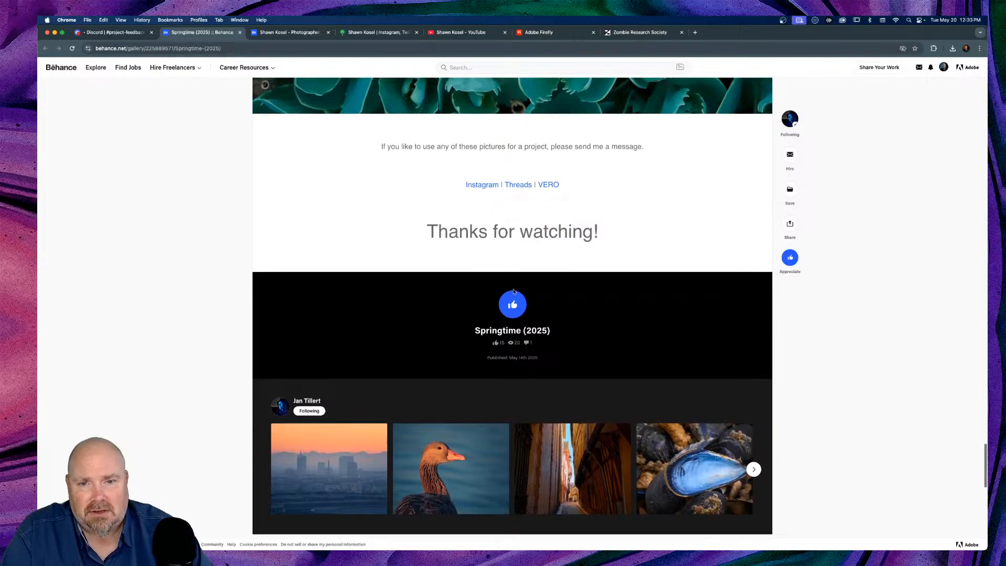
click(511, 304)
Post a project comment reading "Great work" followed by the owner's first name and "Thanks for sharing!"
scroll(511, 304, down, 14)
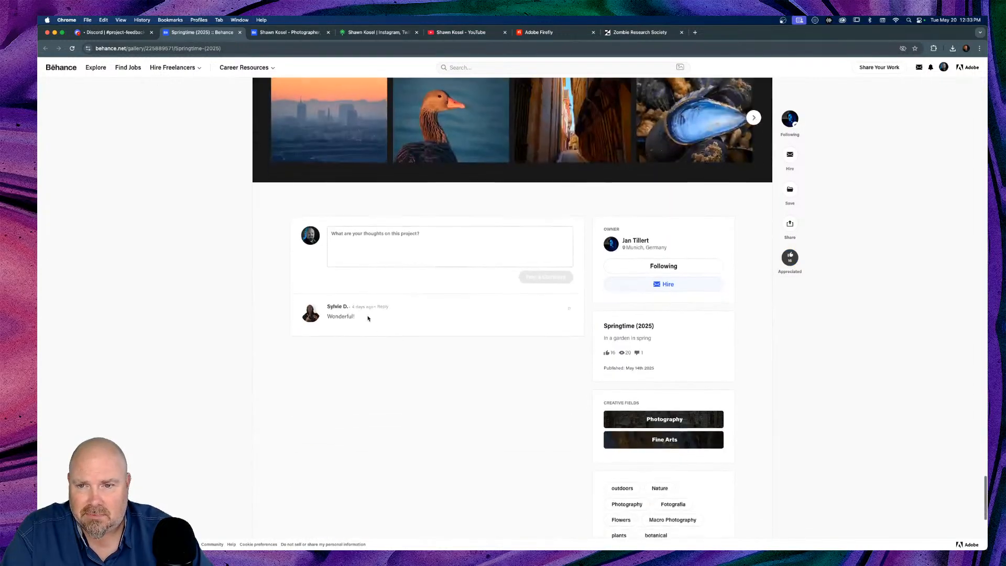
click(395, 239)
text(G)
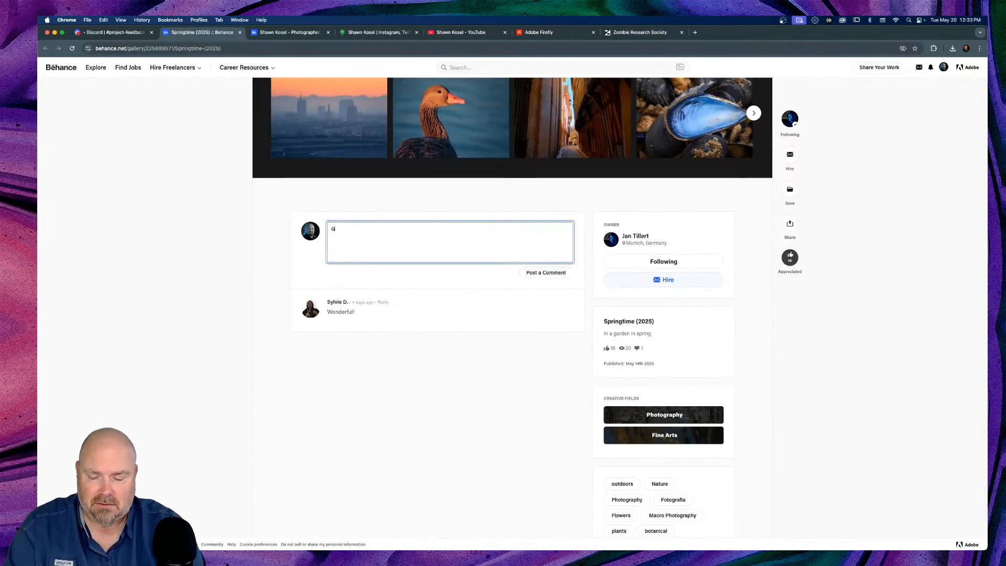
text(reat)
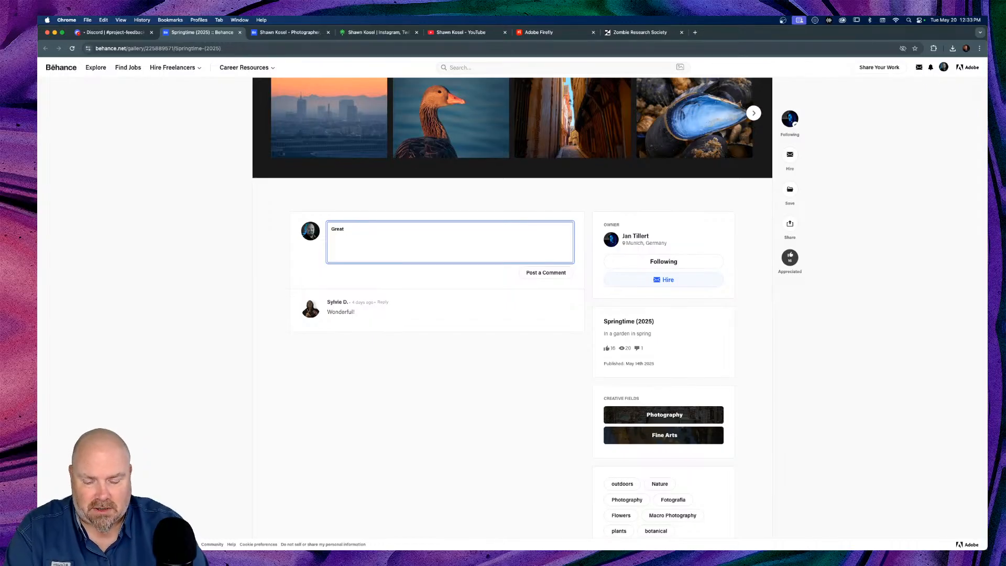
text( work, Jan!)
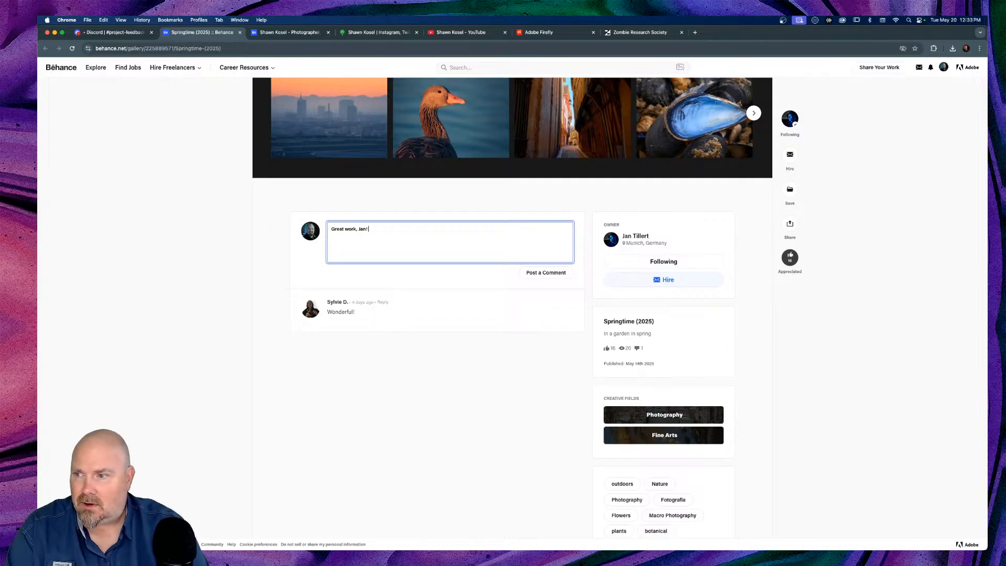
text(  Thanks for sharing!)
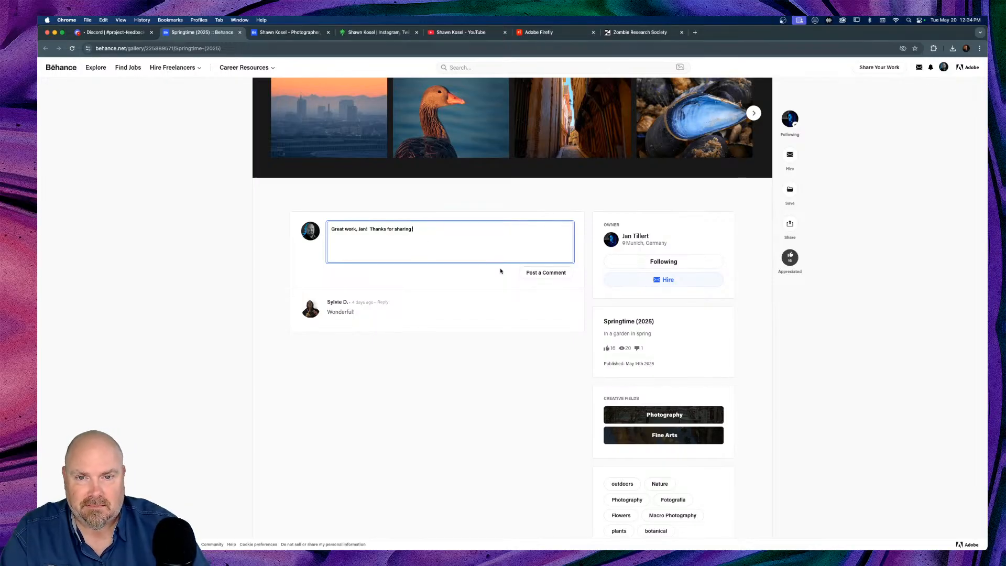
click(549, 275)
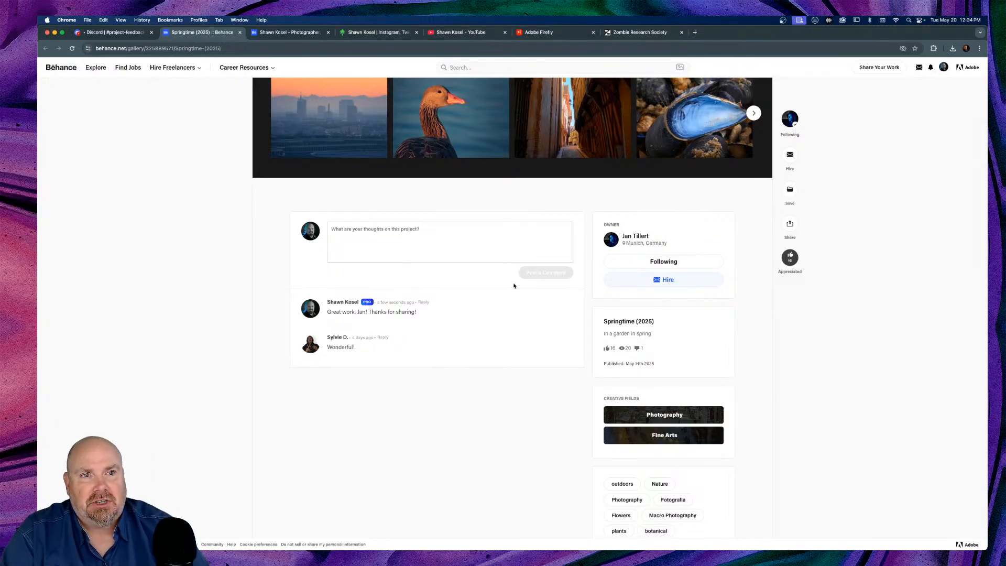
Close the Springtime (2025) project page, switch to Adobe Firefly, and open the recent Zombies board from Boards (beta)
scroll(513, 283, up, 20)
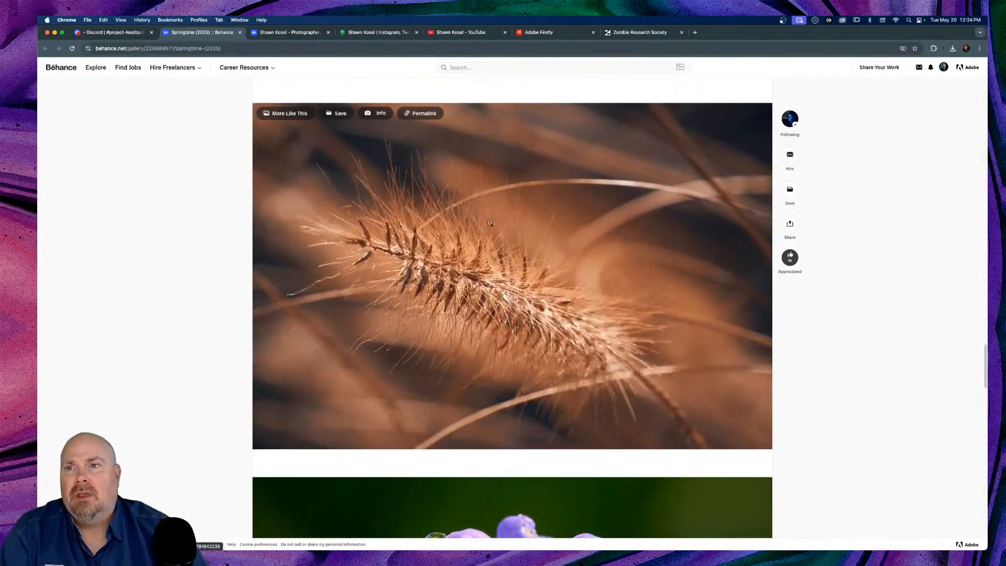
click(240, 31)
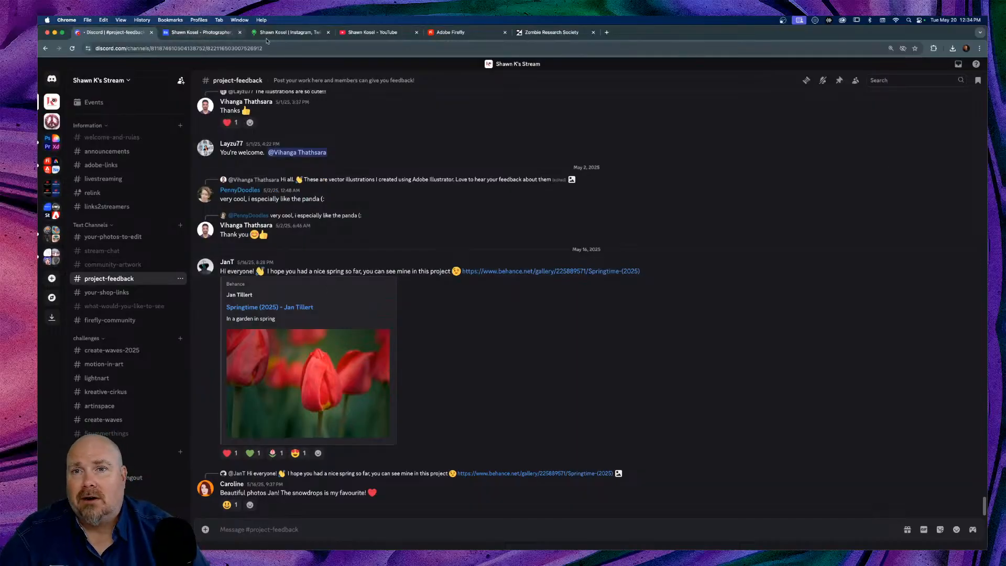
click(452, 32)
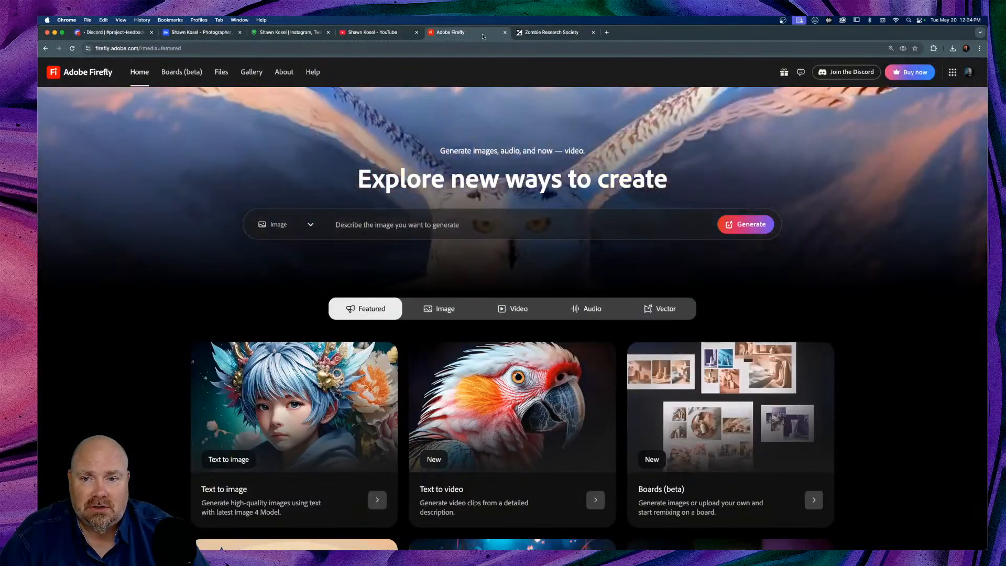
scroll(629, 220, down, 3)
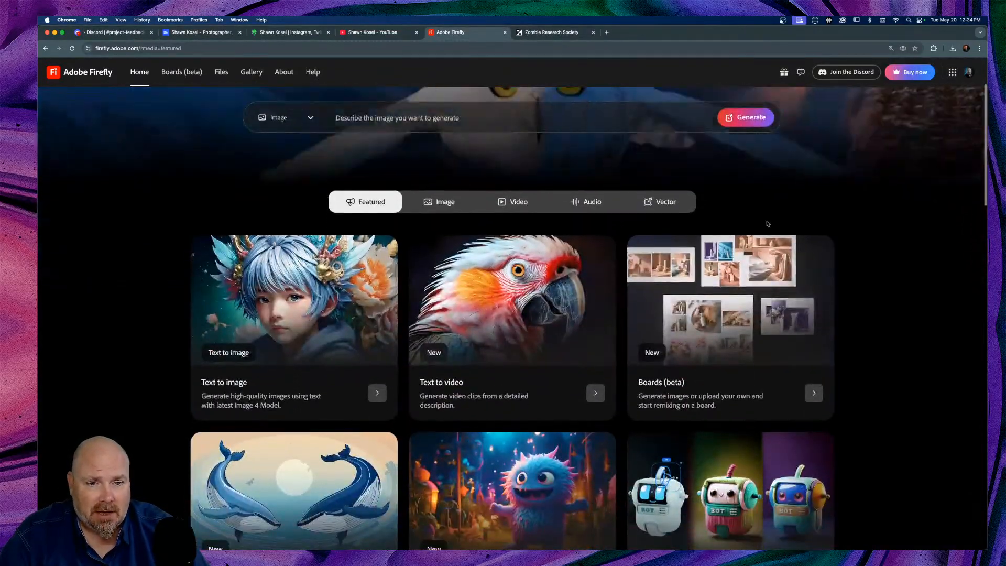
click(727, 266)
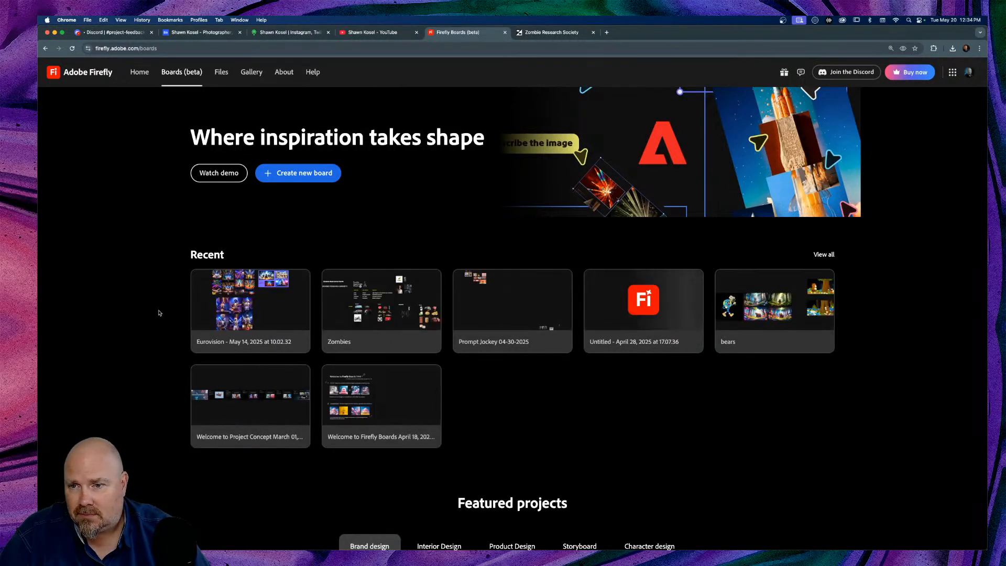
click(400, 311)
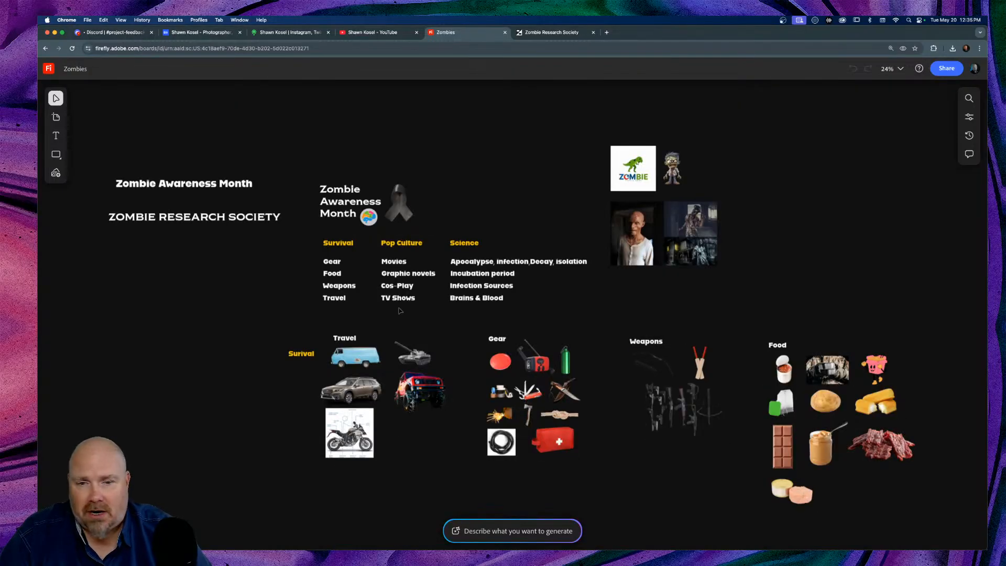
Examine the Zombies board's overall layout and its Zombie Awareness Month and Zombie Research Society headings up close
scroll(521, 298, left, 3)
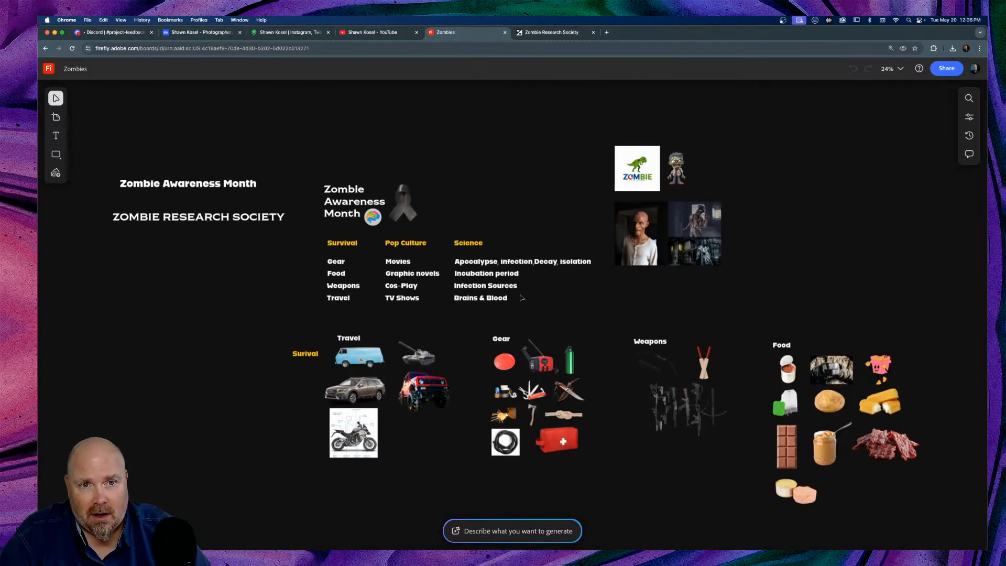
scroll(520, 298, left, 3)
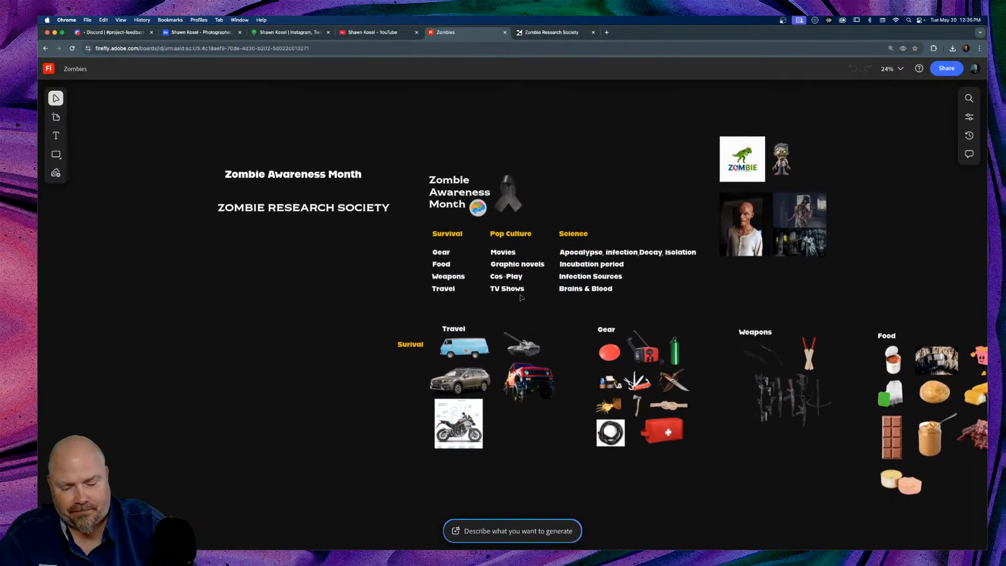
scroll(522, 298, up, 3)
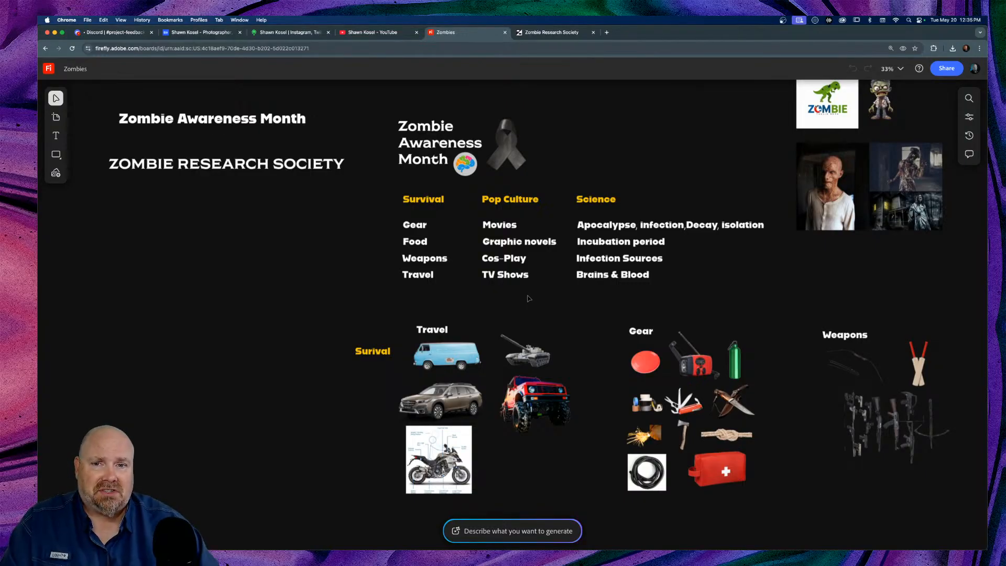
scroll(528, 298, up, 5)
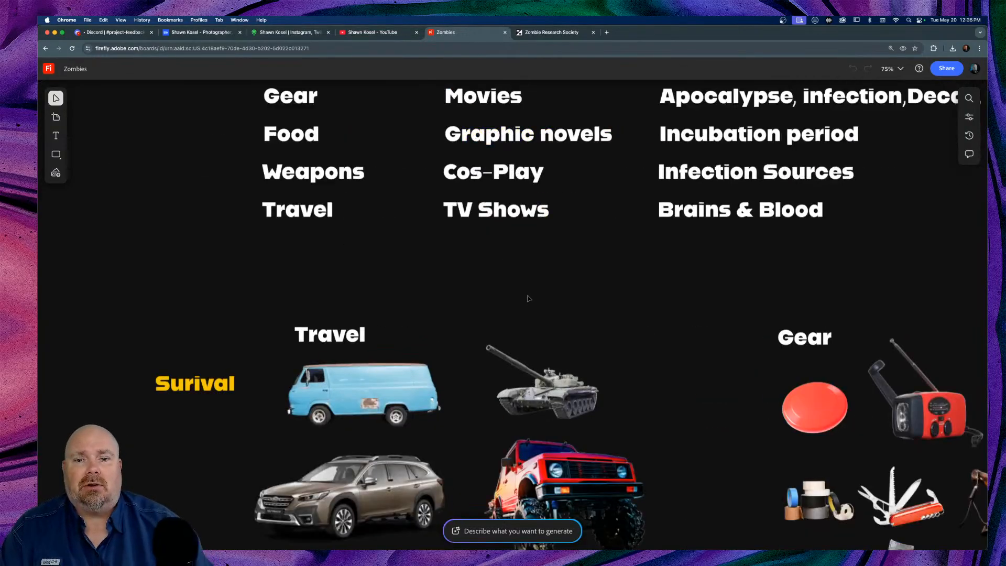
scroll(528, 298, up, 10)
scroll(528, 298, left, 10)
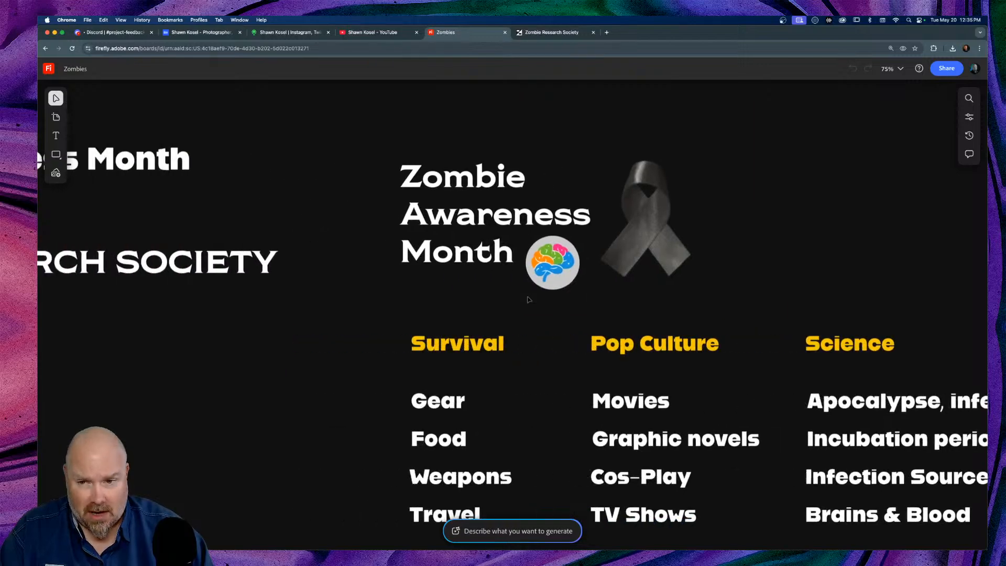
scroll(528, 299, left, 8)
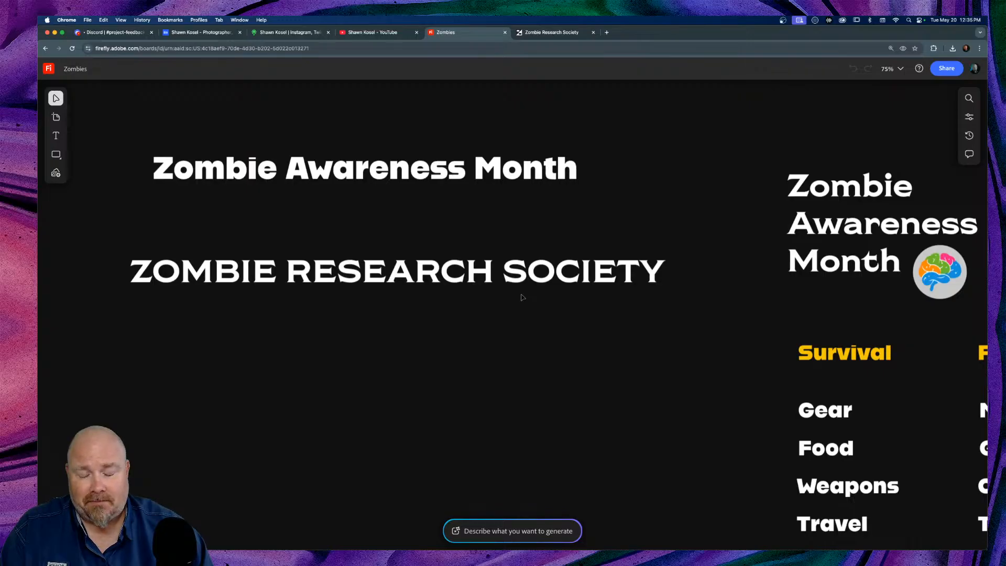
scroll(522, 297, down, 3)
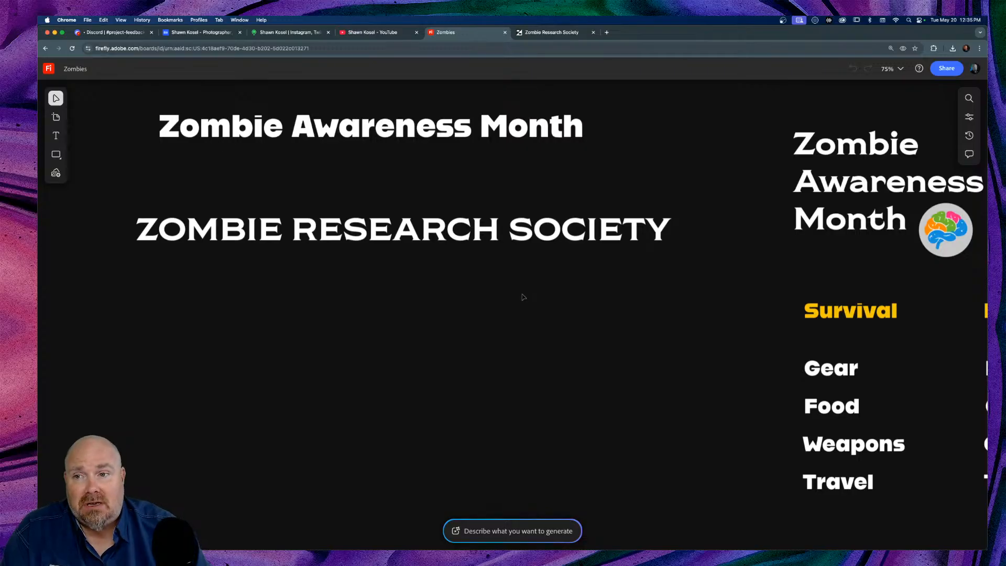
scroll(564, 259, right, 10)
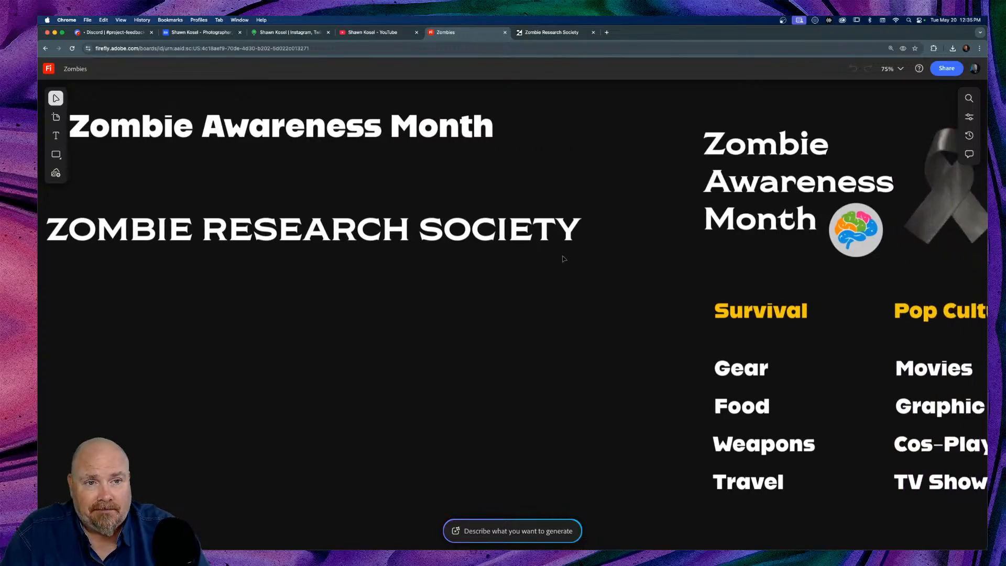
scroll(564, 258, right, 2)
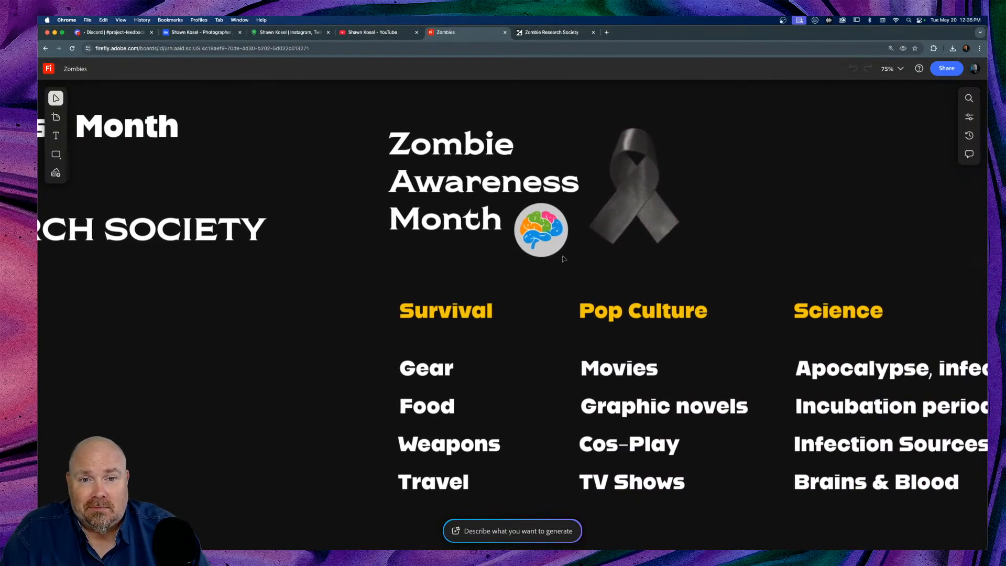
scroll(563, 259, right, 2)
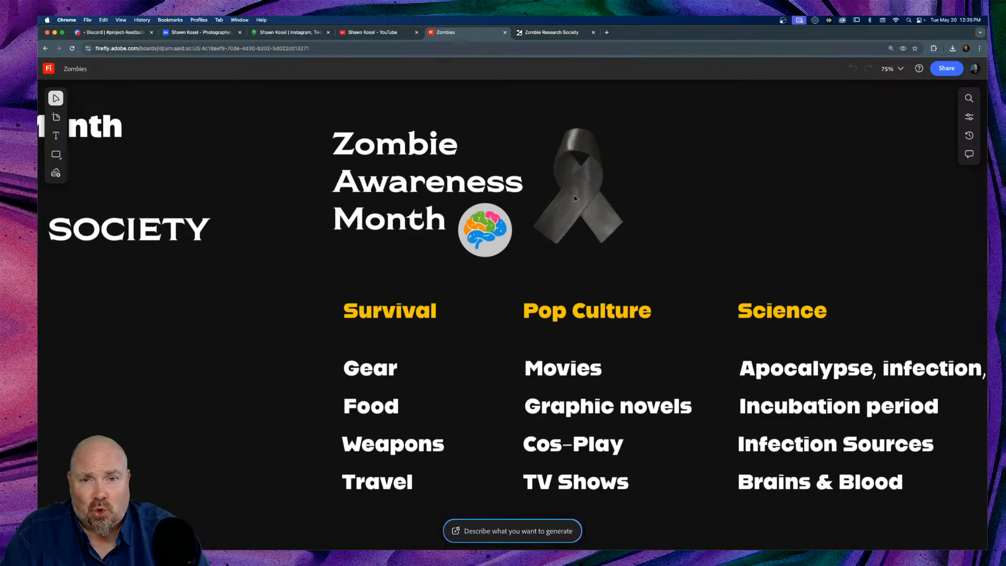
Inspect the brain and grey ribbon images up close, and review the Survival, Pop Culture and Science topic lists
scroll(574, 198, up, 2)
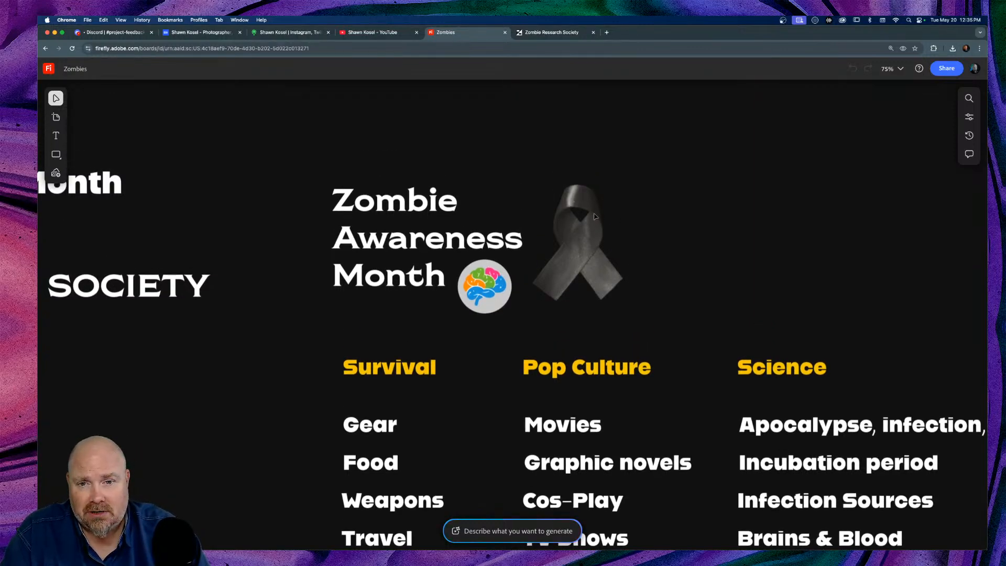
scroll(595, 216, down, 2)
click(484, 251)
key(super+equal)
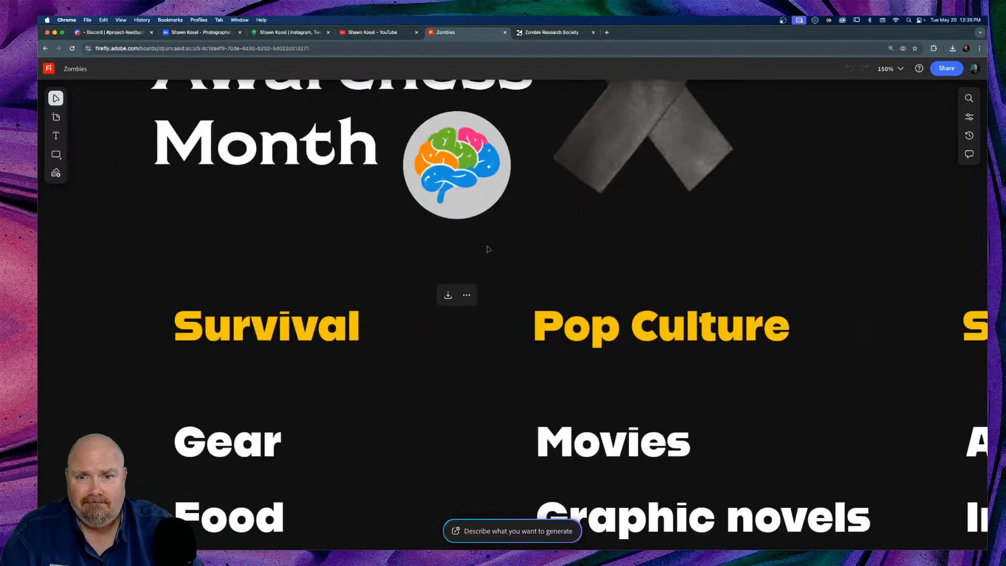
click(629, 253)
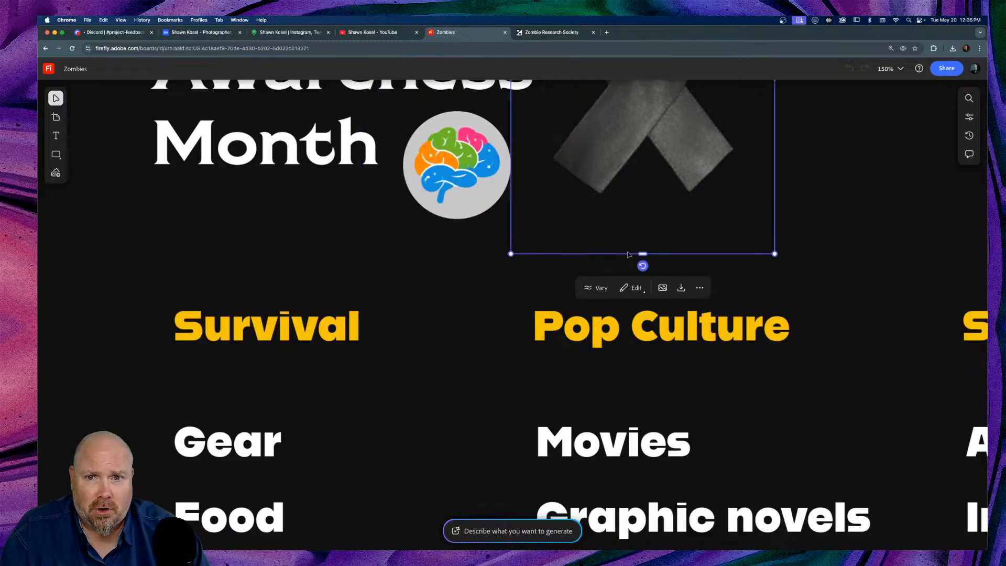
click(368, 250)
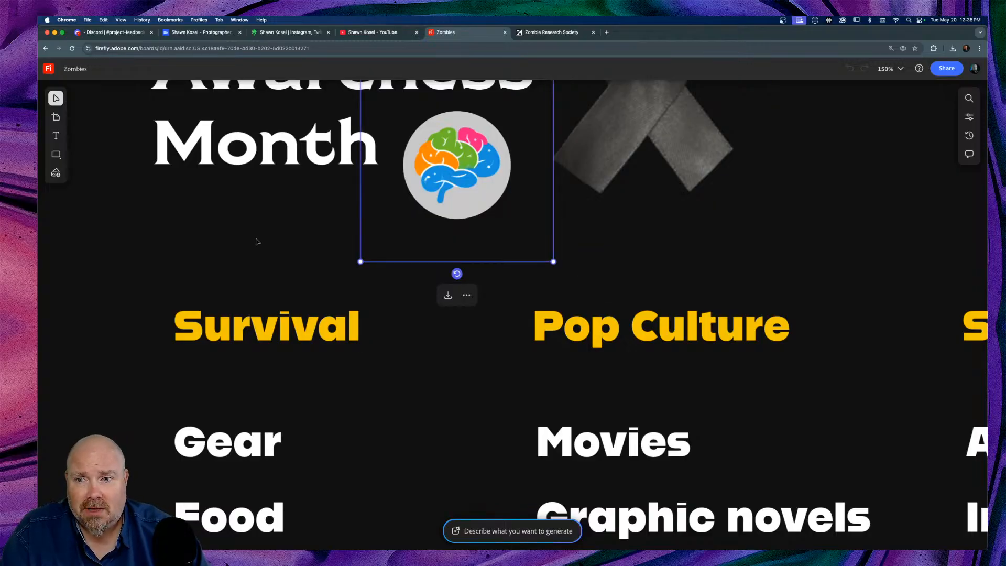
click(88, 275)
scroll(88, 275, down, 3)
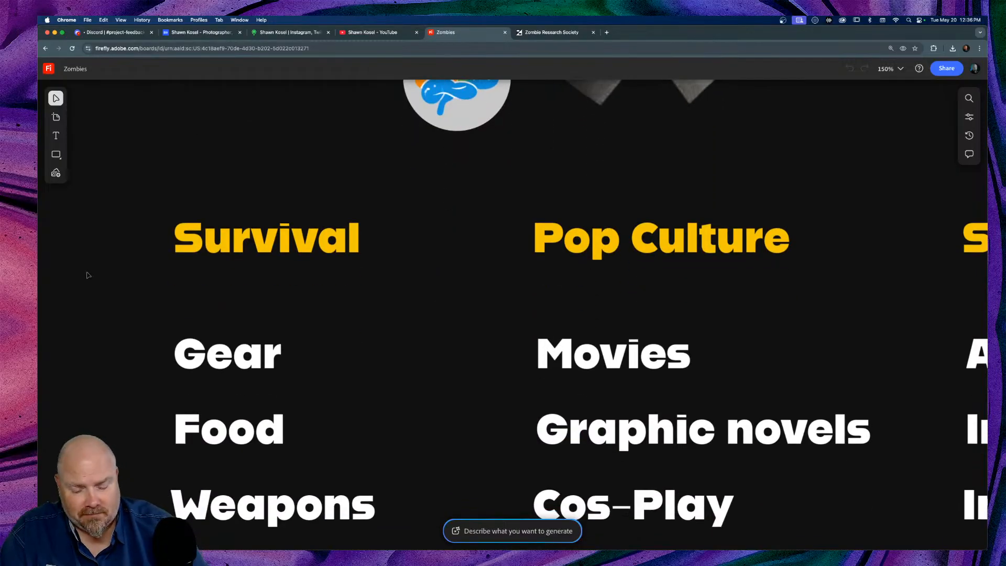
key(super+minus)
key(super+minus)
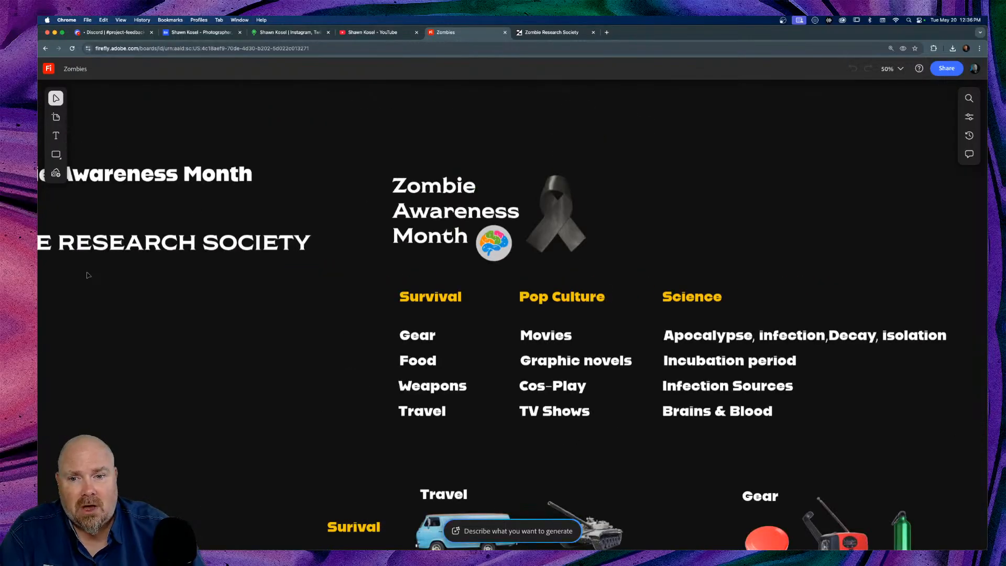
scroll(357, 261, down, 5)
scroll(356, 260, right, 5)
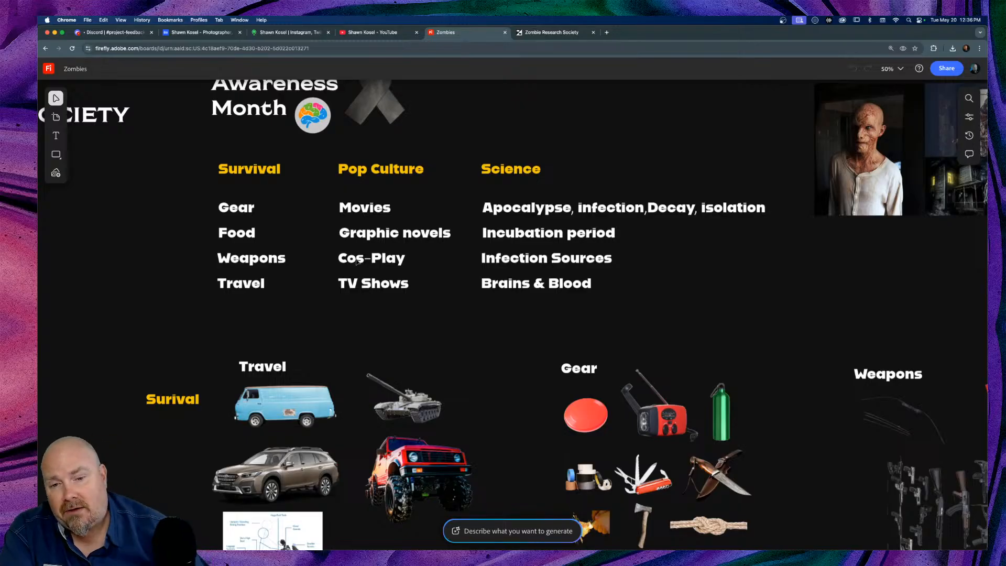
mouse_move(803, 545)
click(754, 540)
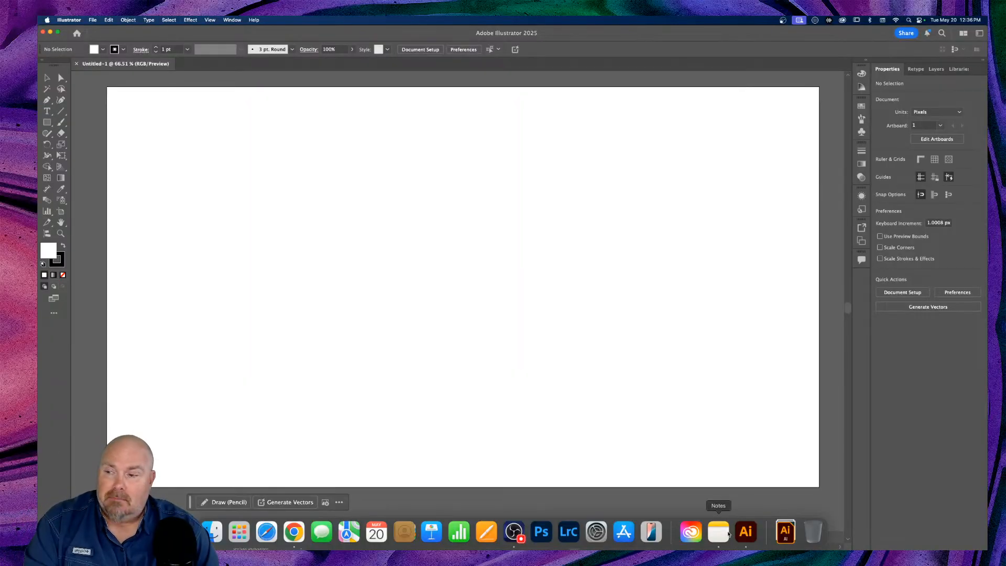
key(super+Tab)
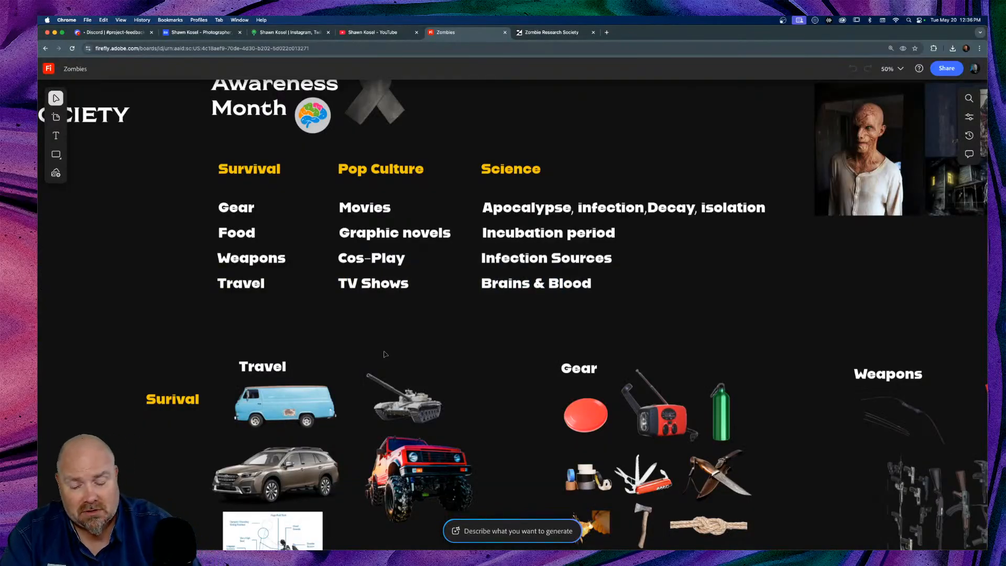
Review the whole Zombies board, focusing on the Zombie Awareness Month heading and the three topic lists beneath it
scroll(384, 354, down, 5)
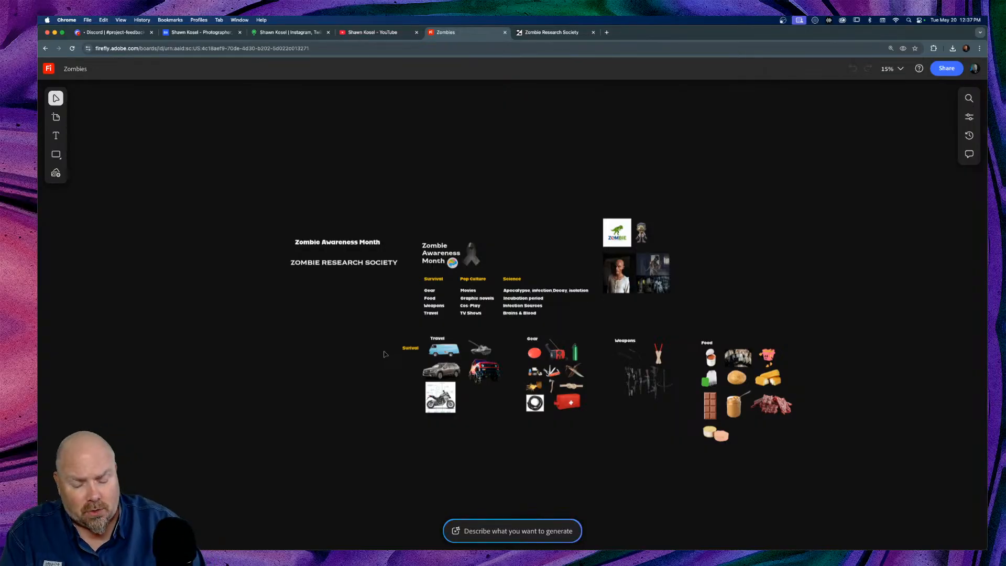
scroll(384, 354, up, 5)
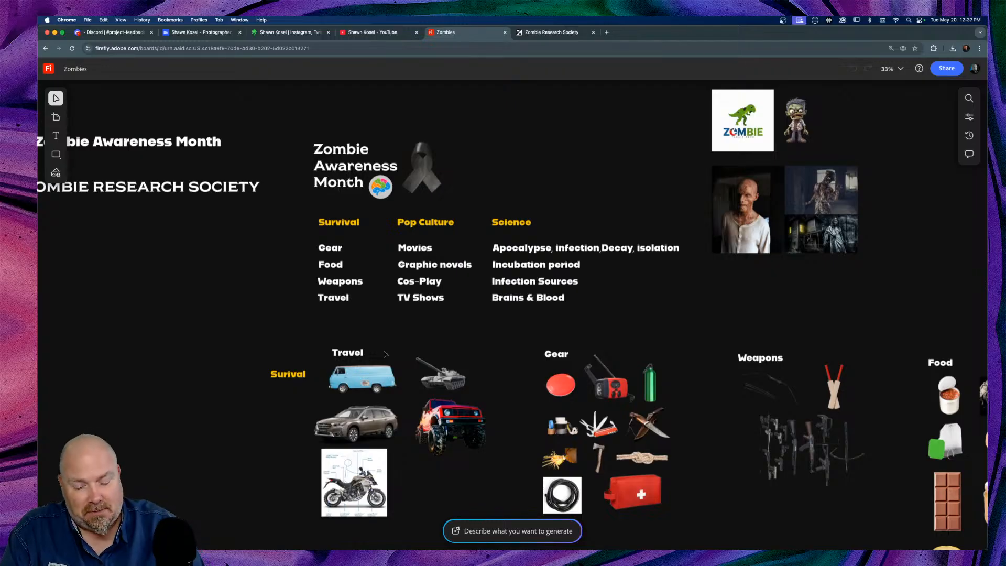
scroll(384, 355, up, 3)
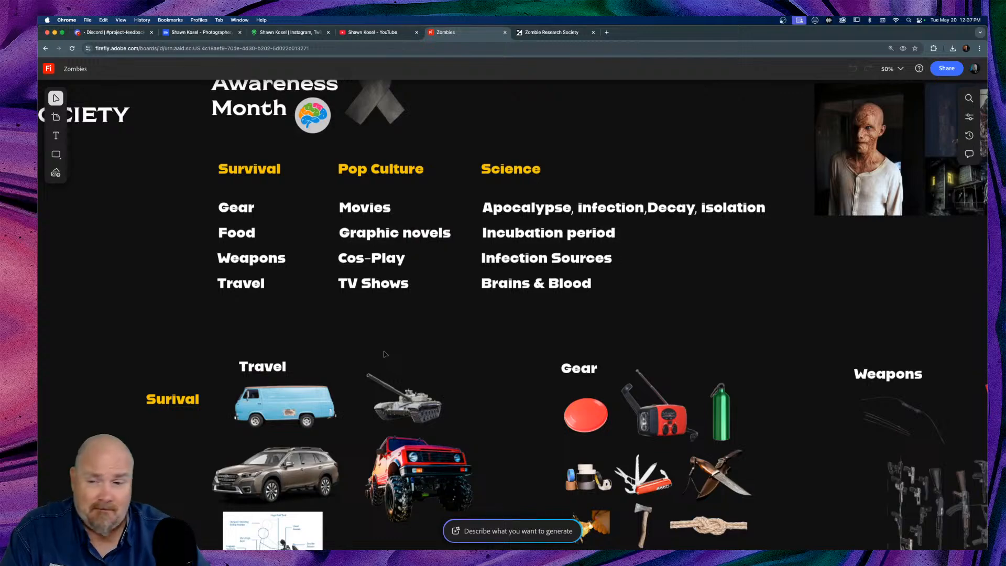
scroll(384, 354, up, 3)
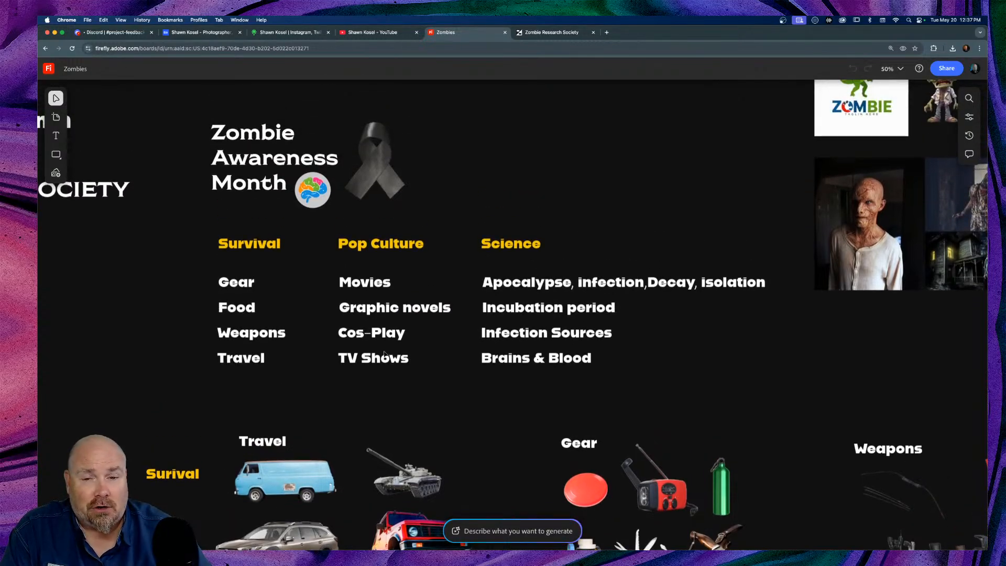
scroll(384, 354, left, 5)
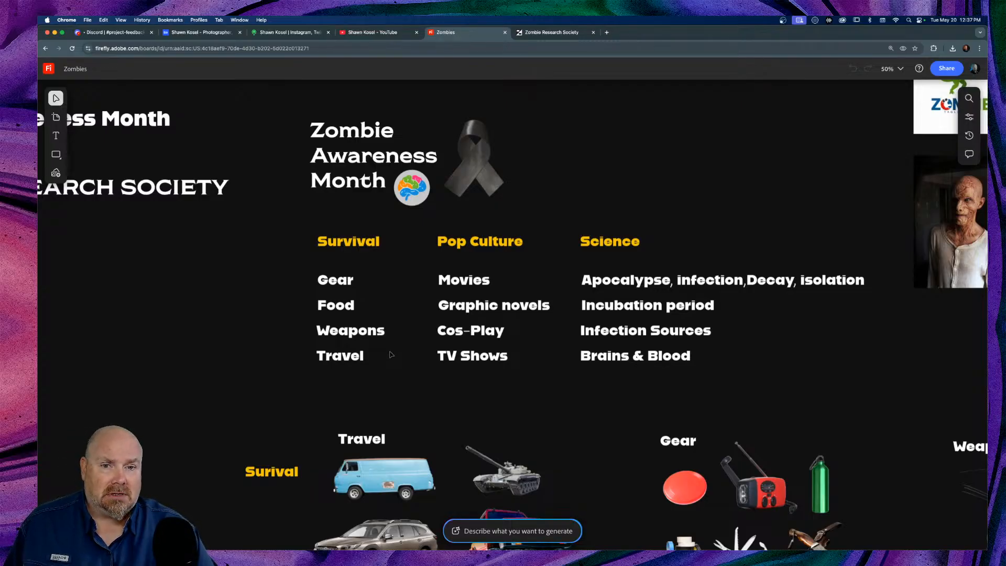
scroll(391, 355, right, 6)
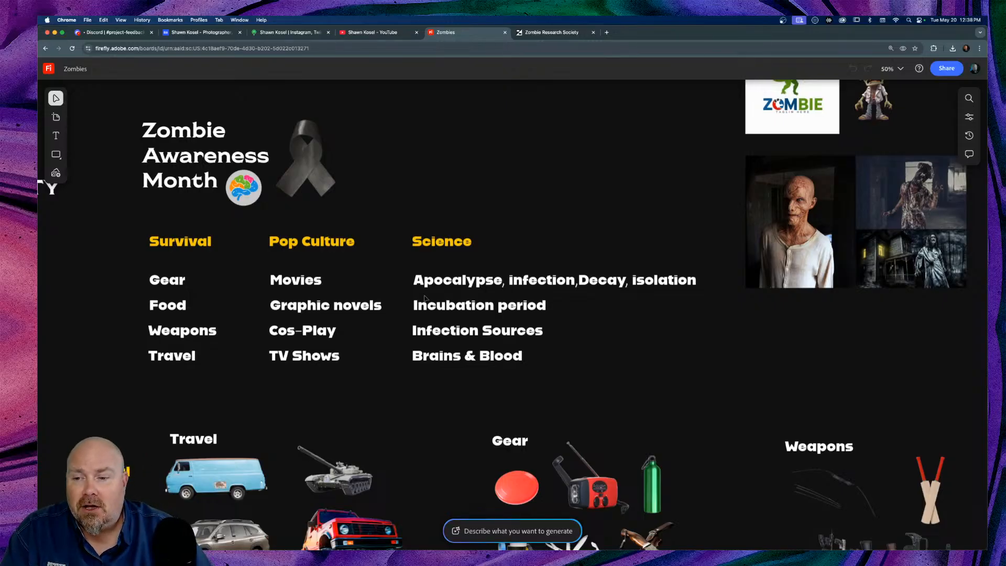
scroll(413, 329, left, 3)
Examine the Travel images in the survival section up close, including the van, tank, car, truck and motorcycle
scroll(437, 283, down, 10)
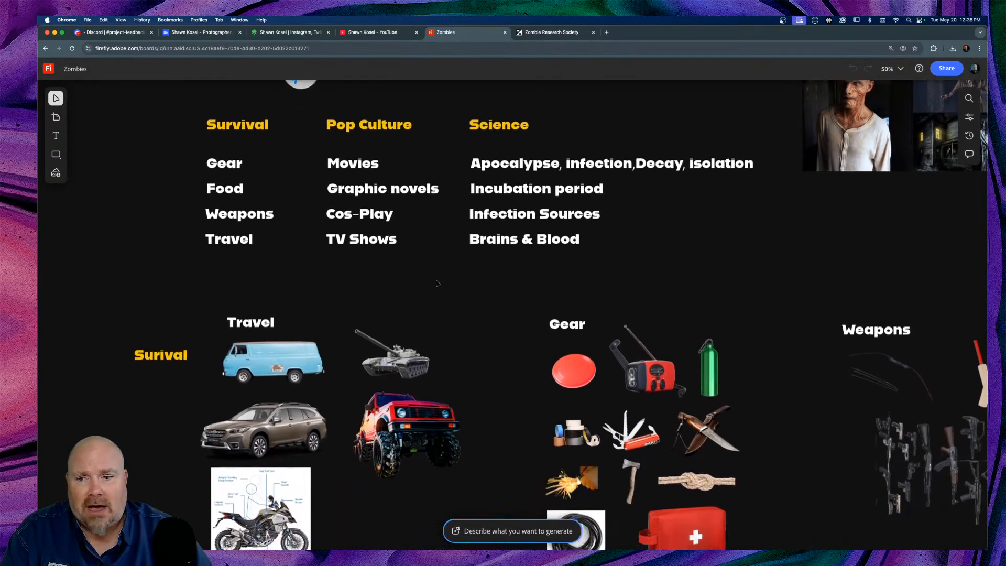
scroll(437, 283, up, 2)
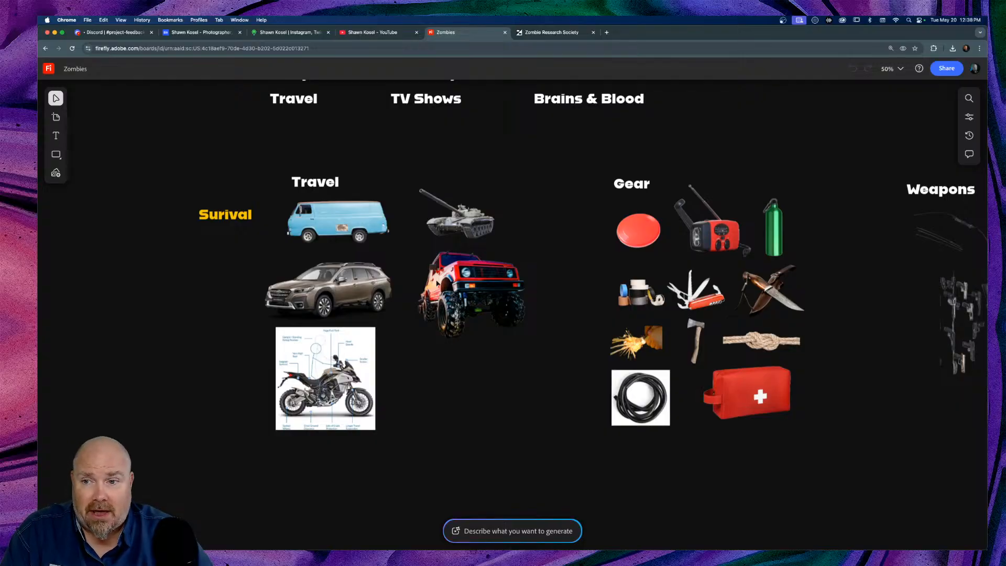
scroll(437, 283, up, 3)
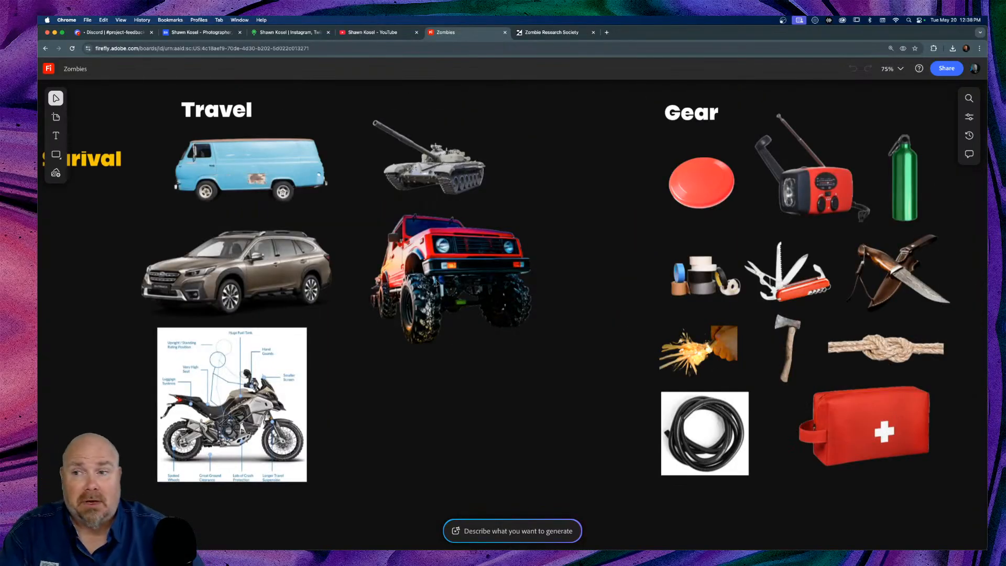
scroll(437, 283, left, 5)
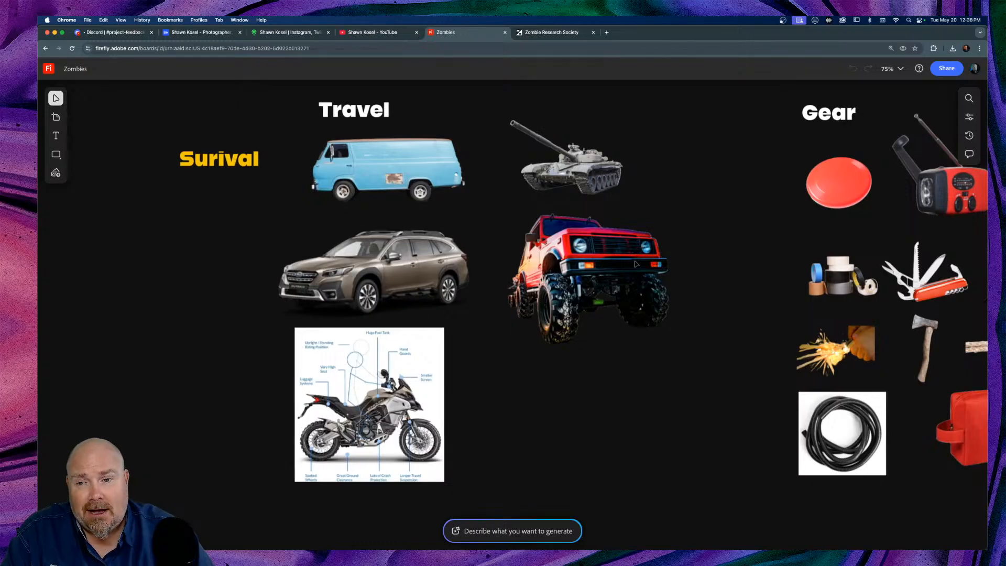
scroll(635, 264, right, 2)
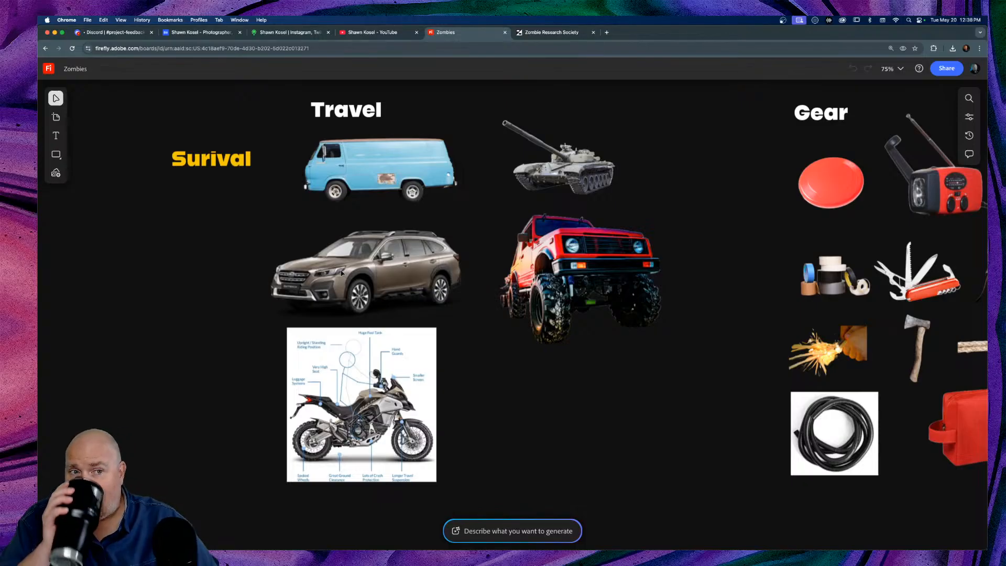
scroll(342, 273, right, 5)
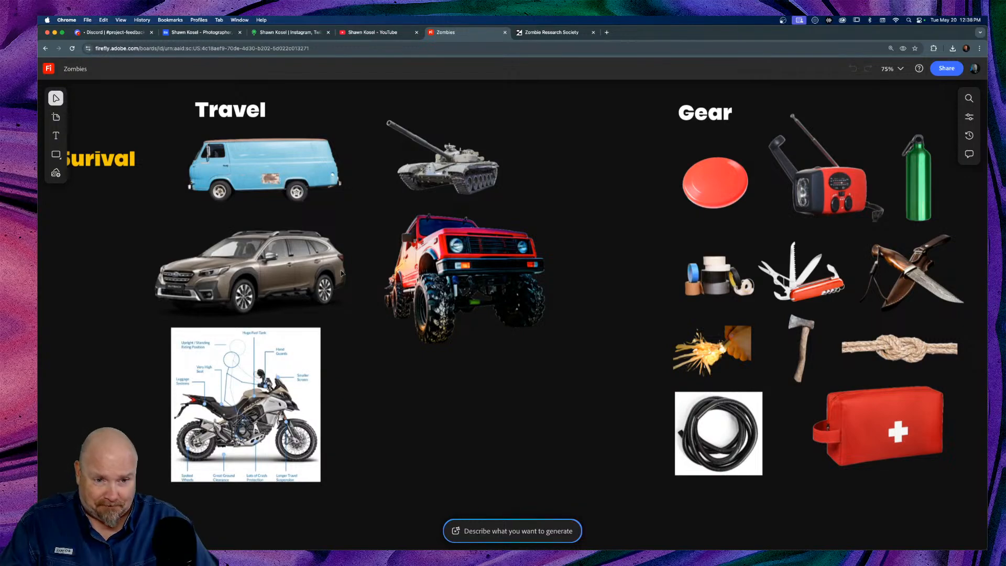
Inspect the Gear images up close, from the emergency radio and water bottle to the knives, rope and first-aid kit
scroll(341, 273, right, 10)
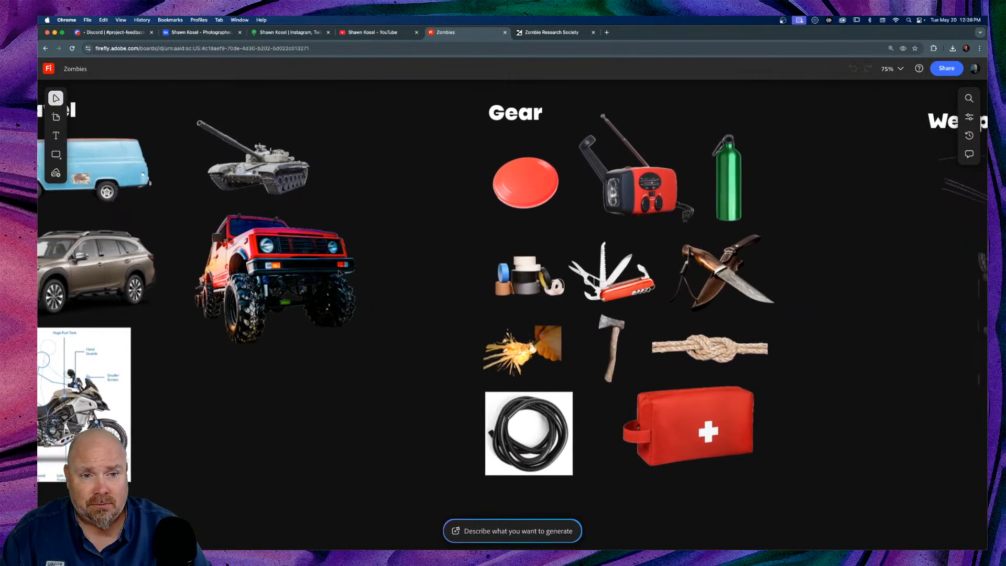
scroll(340, 273, right, 2)
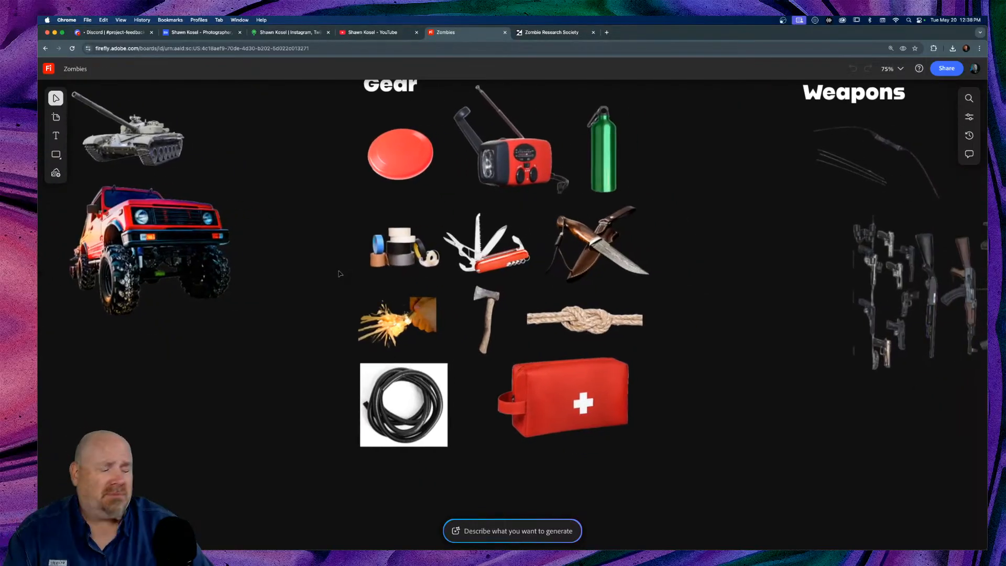
scroll(340, 273, up, 2)
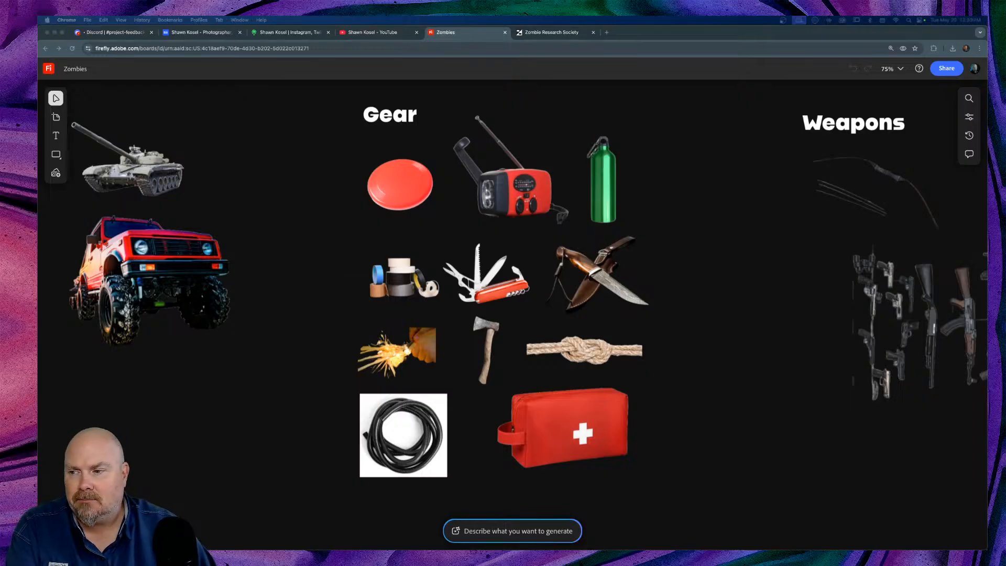
scroll(160, 168, right, 1)
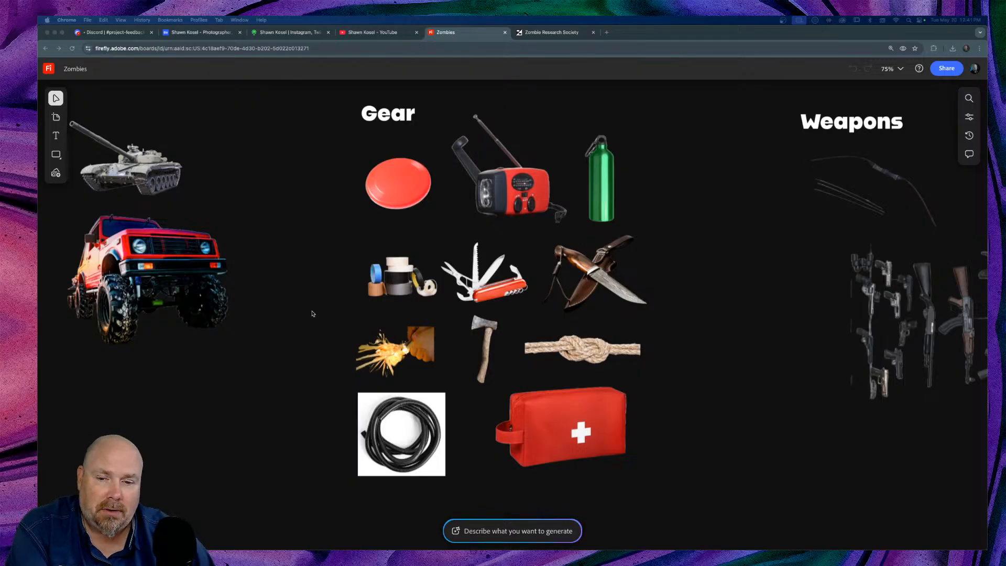
scroll(312, 314, down, 2)
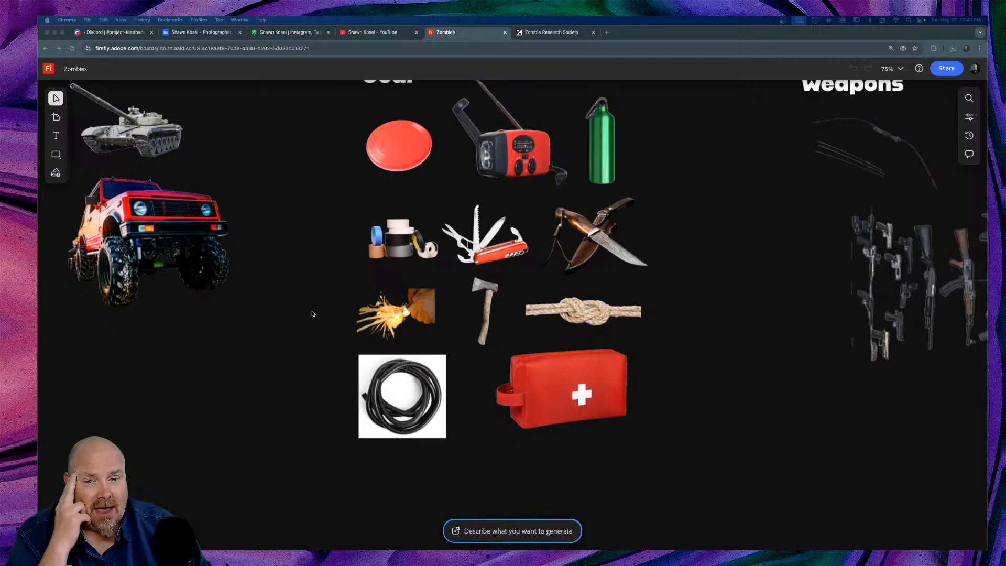
scroll(573, 303, right, 10)
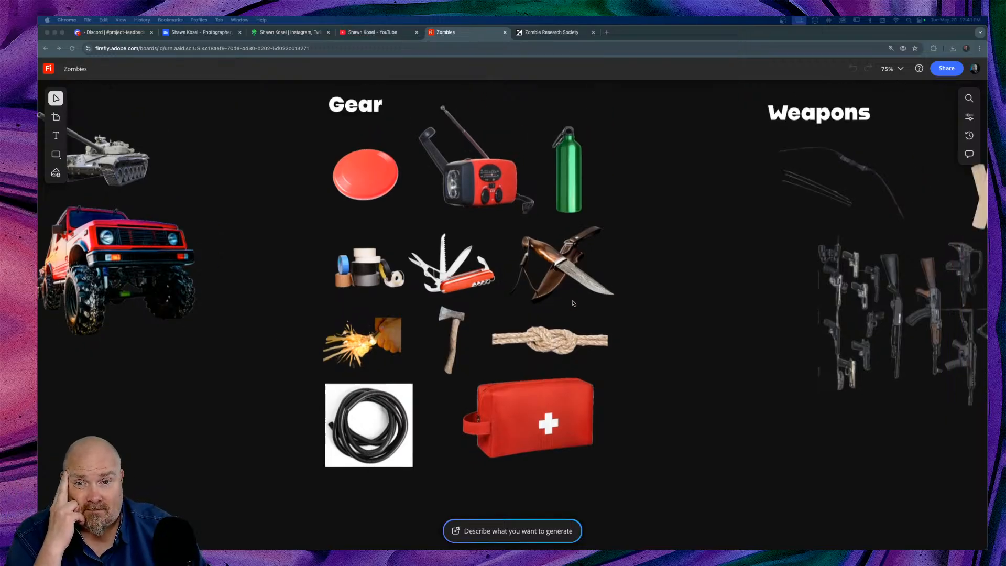
Look through the Weapons images and the full set of Food images, down to the canned meat
scroll(574, 302, right, 3)
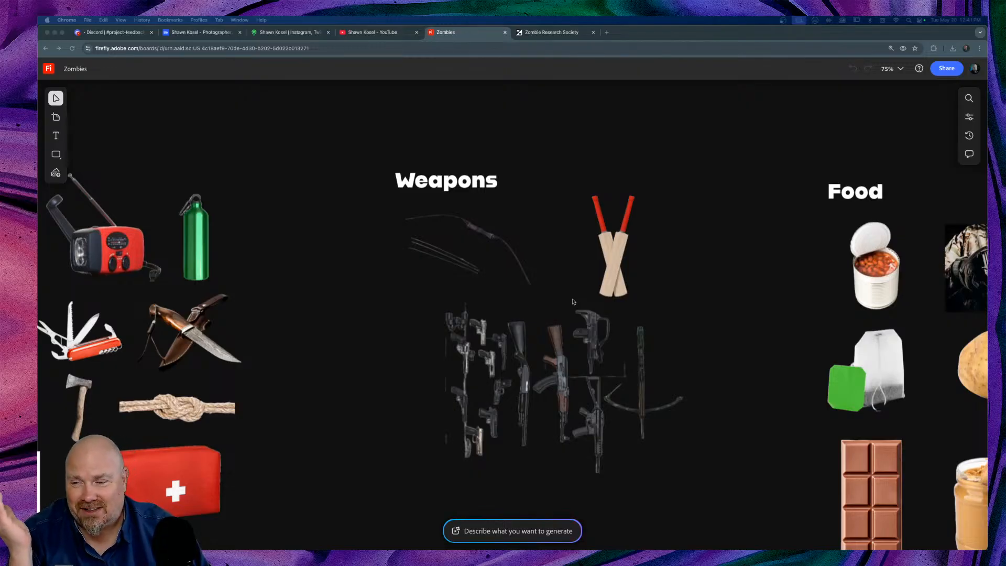
scroll(574, 302, right, 12)
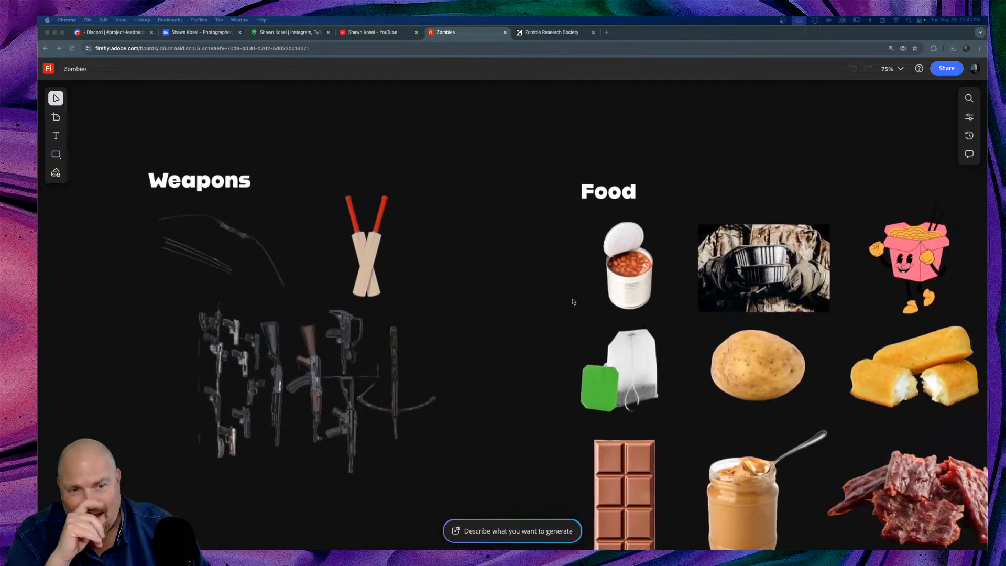
scroll(573, 302, right, 10)
scroll(572, 302, down, 4)
scroll(573, 302, down, 3)
scroll(573, 302, up, 2)
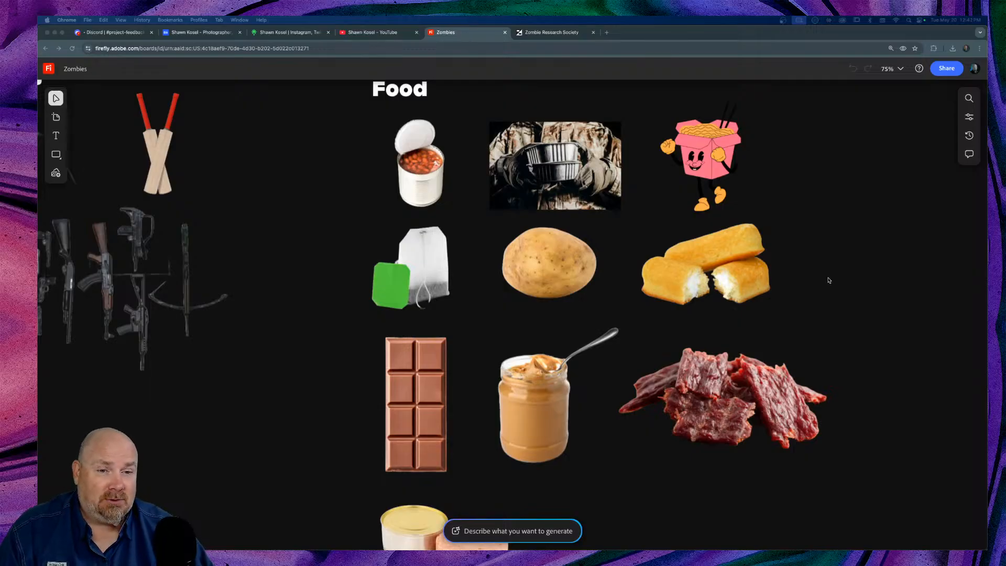
scroll(824, 278, down, 5)
scroll(822, 277, up, 2)
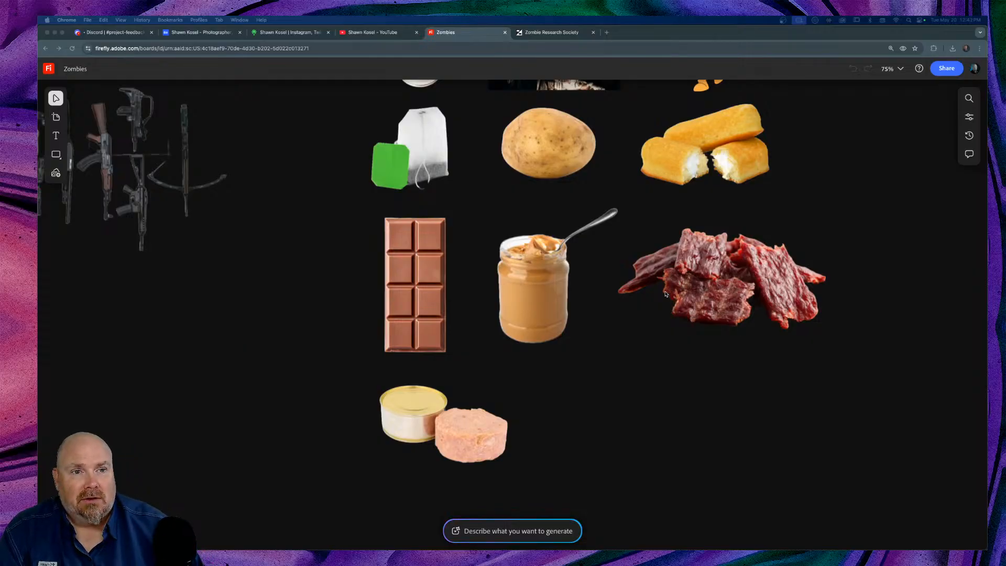
Review how the Travel, Gear, Weapons and Food groups are arranged across the whole board
click(809, 382)
key(super+minus)
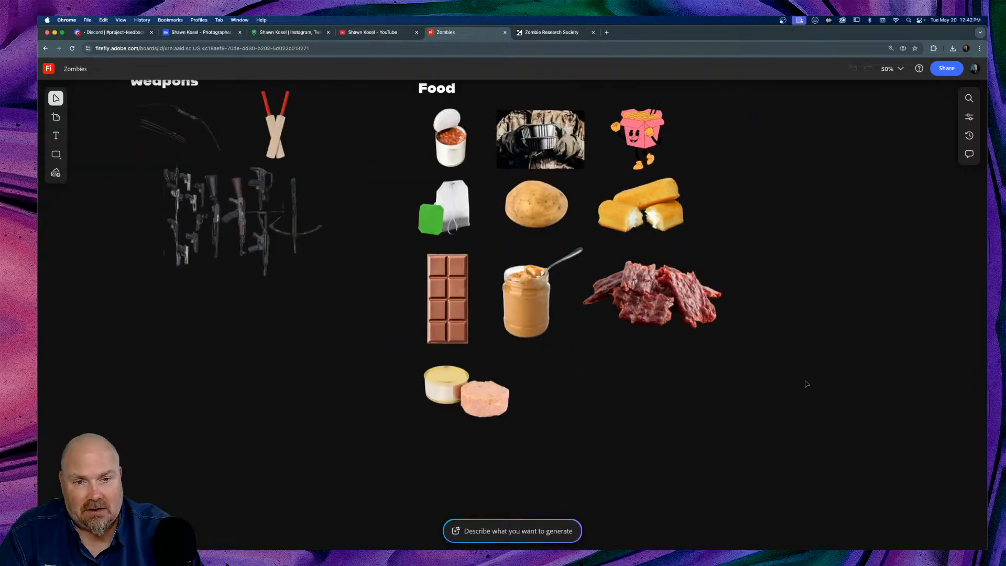
key(super+minus)
scroll(810, 384, up, 3)
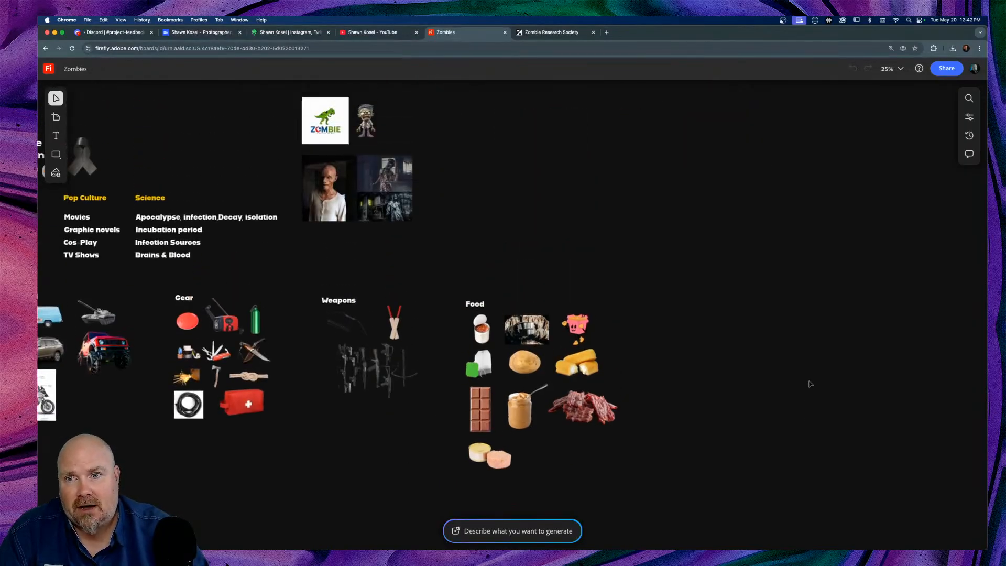
scroll(810, 384, left, 5)
scroll(810, 384, up, 2)
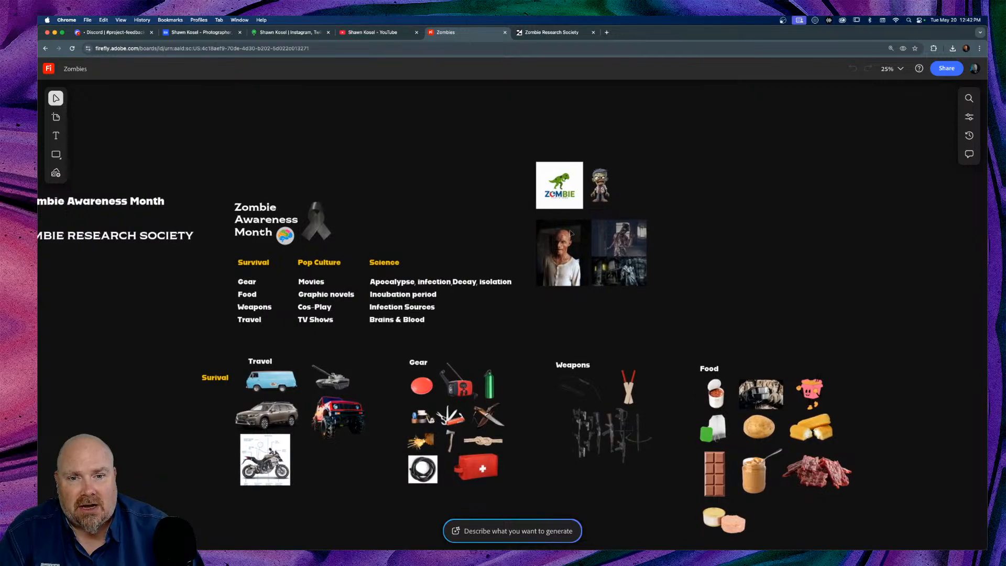
Move the cartoon zombie character slightly farther away from the ZOMBIE dinosaur logo and deselect it
key(super+equal)
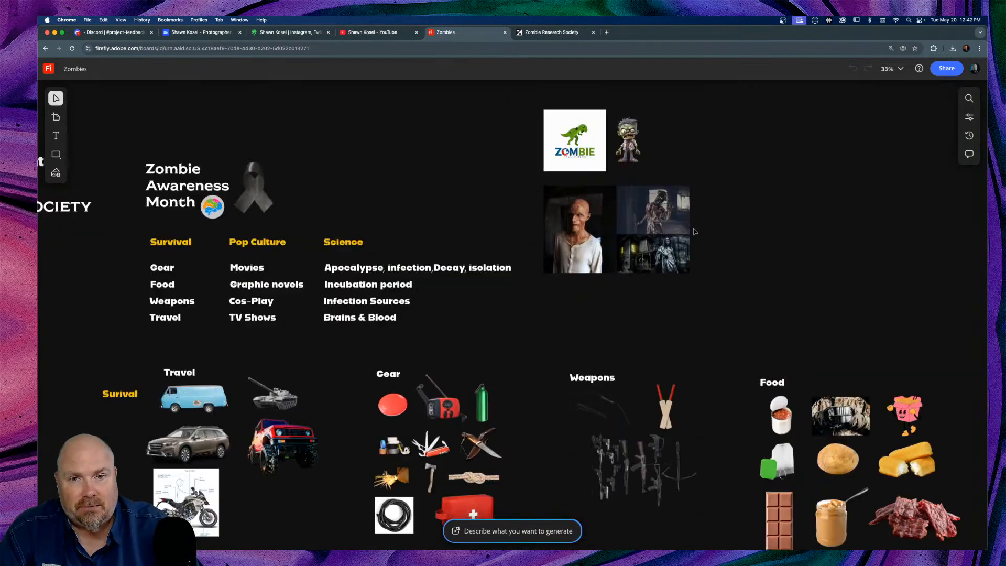
key(super+equal)
key(super+equal)
scroll(687, 231, up, 3)
scroll(686, 231, right, 1)
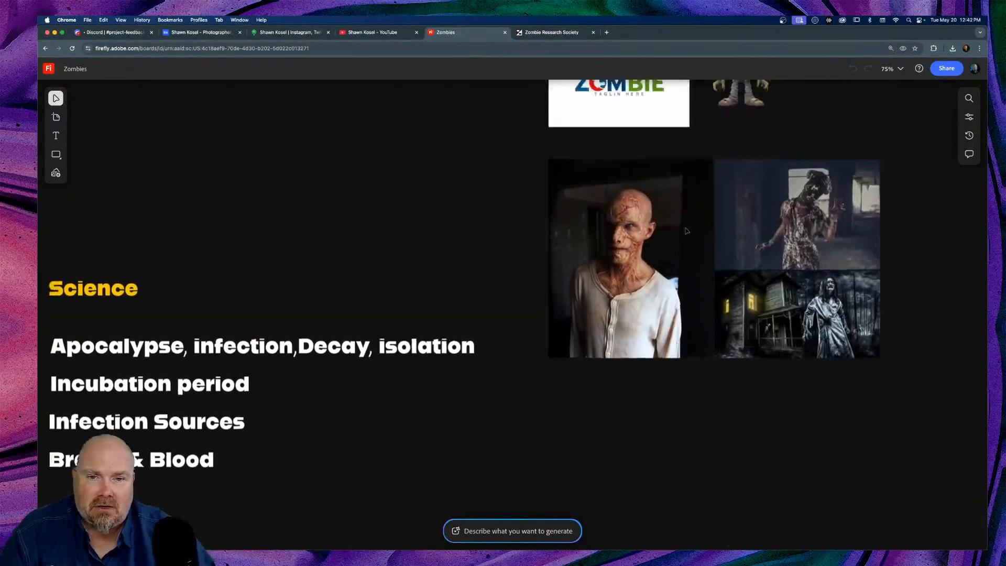
scroll(686, 231, up, 3)
scroll(687, 231, right, 4)
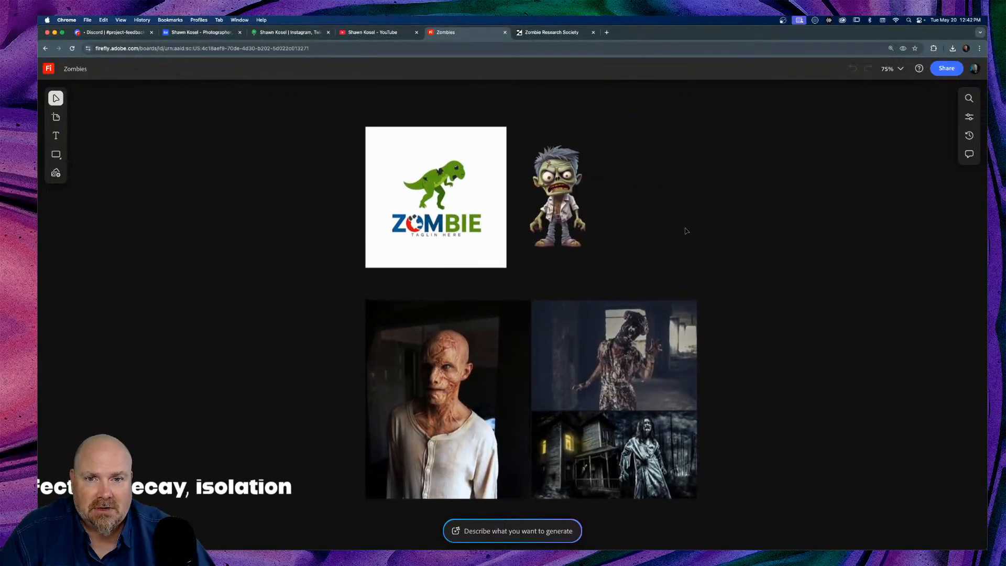
drag(559, 188, 582, 189)
key(super+equal)
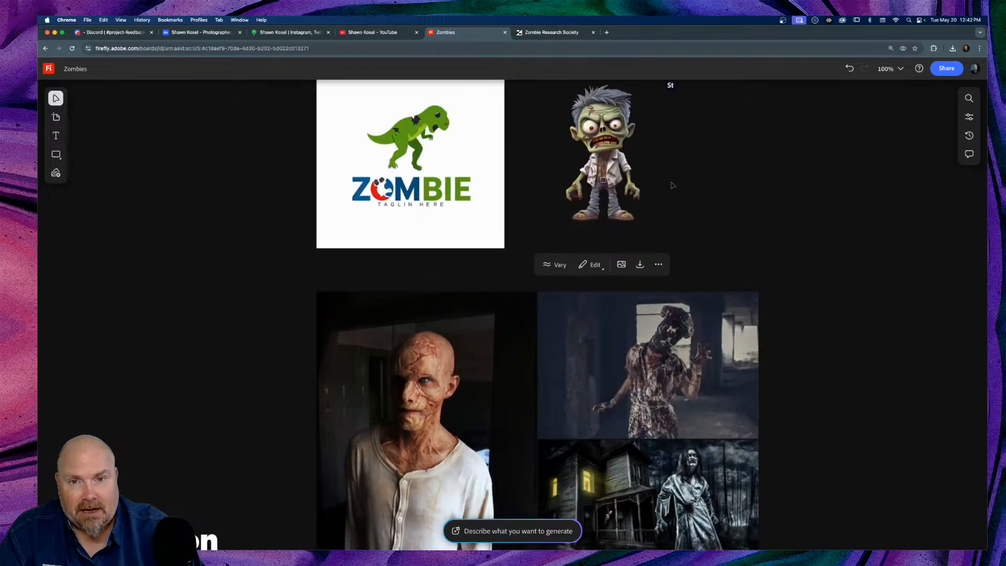
click(783, 212)
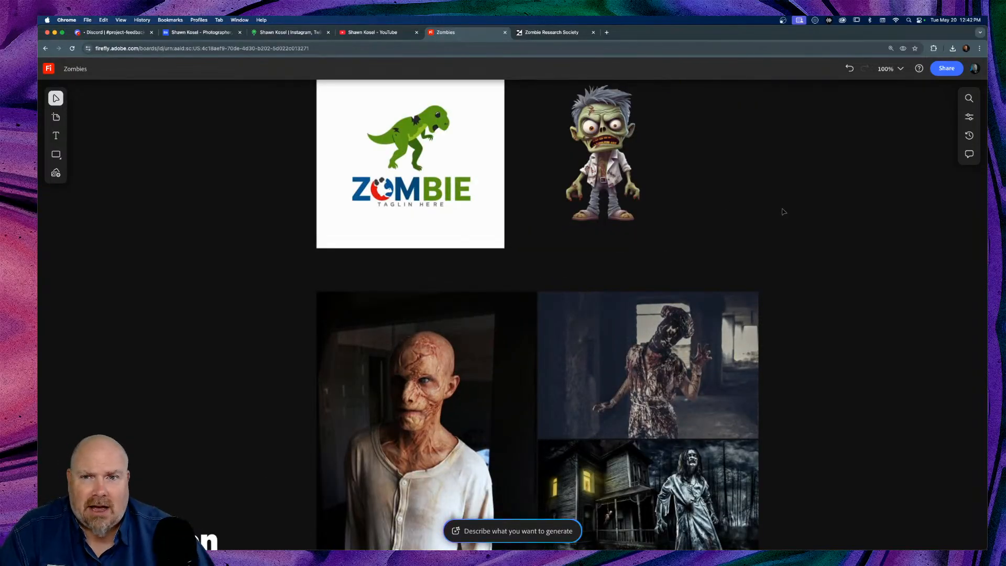
Inspect the ZOMBIE dinosaur logo and the zombie photos up close, and return to a wider view of the board
scroll(690, 225, up, 2)
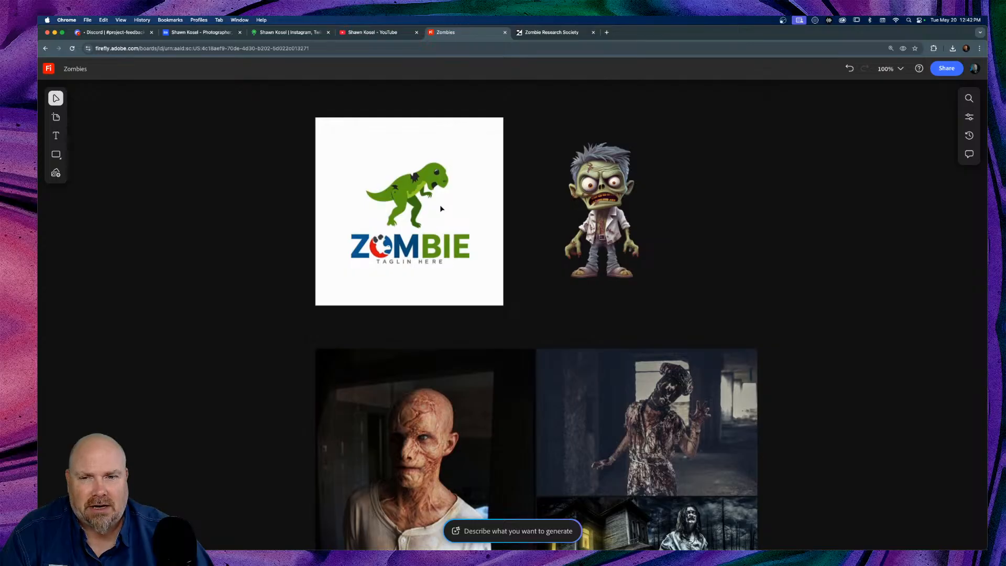
scroll(440, 208, down, 2)
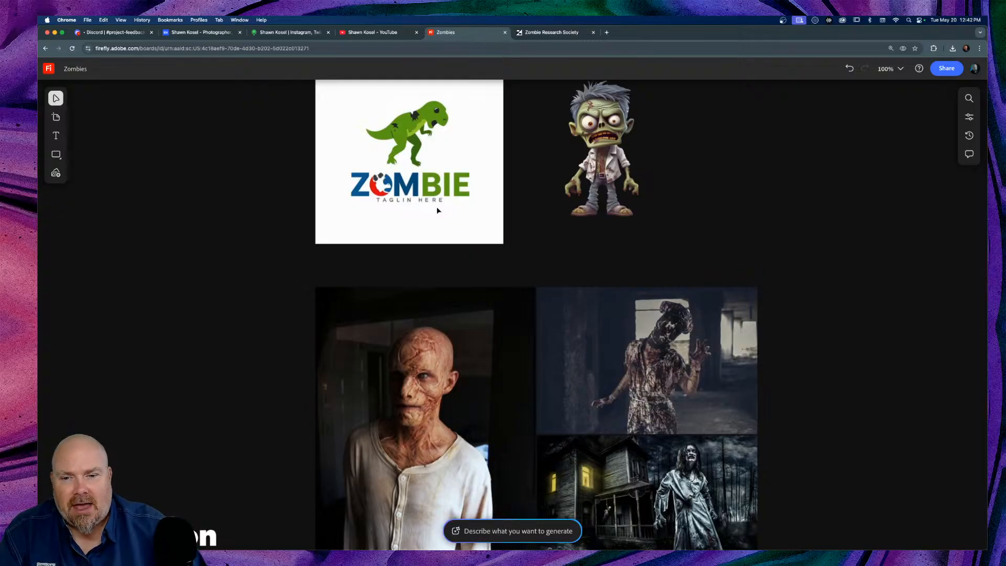
key(shift+1)
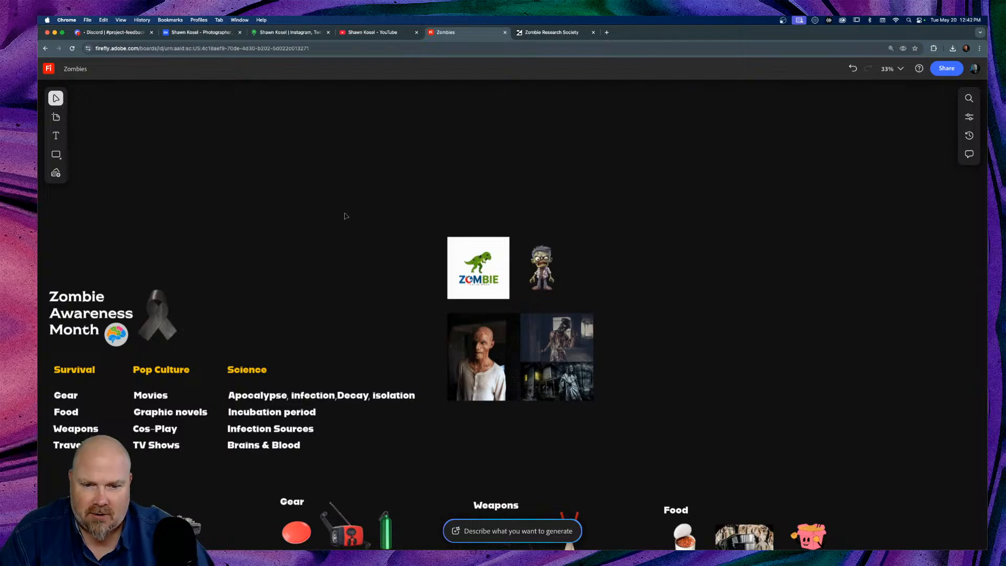
Select the ZOMBIE RESEARCH SOCIETY title below the Zombie Awareness Month heading on the board
scroll(344, 215, down, 8)
scroll(345, 216, right, 3)
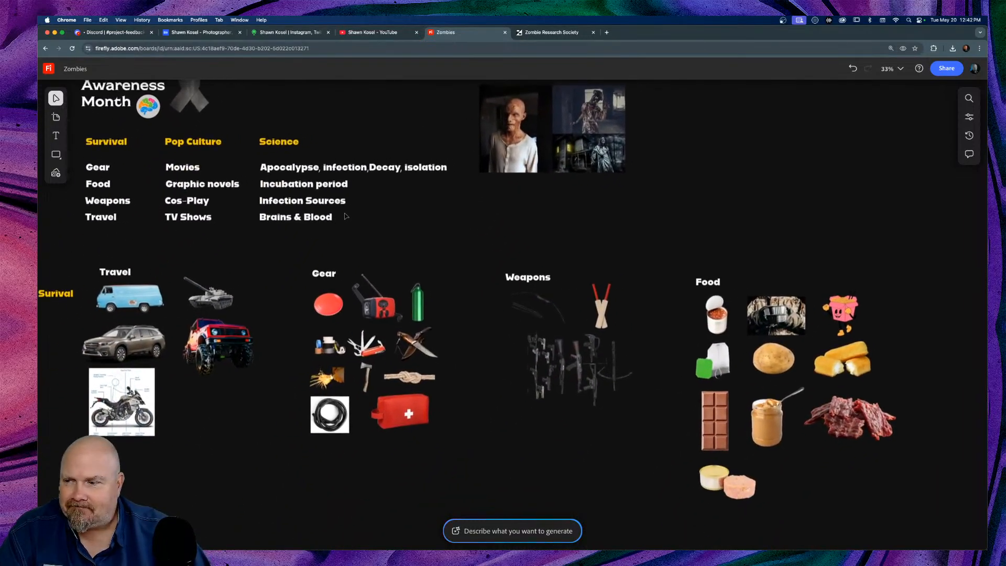
scroll(346, 215, left, 10)
scroll(346, 215, up, 4)
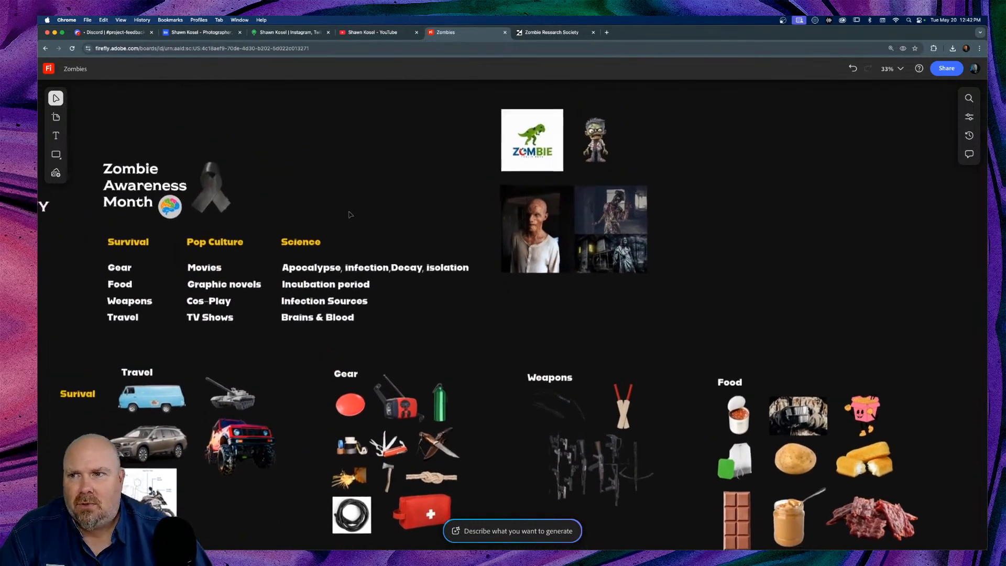
click(199, 215)
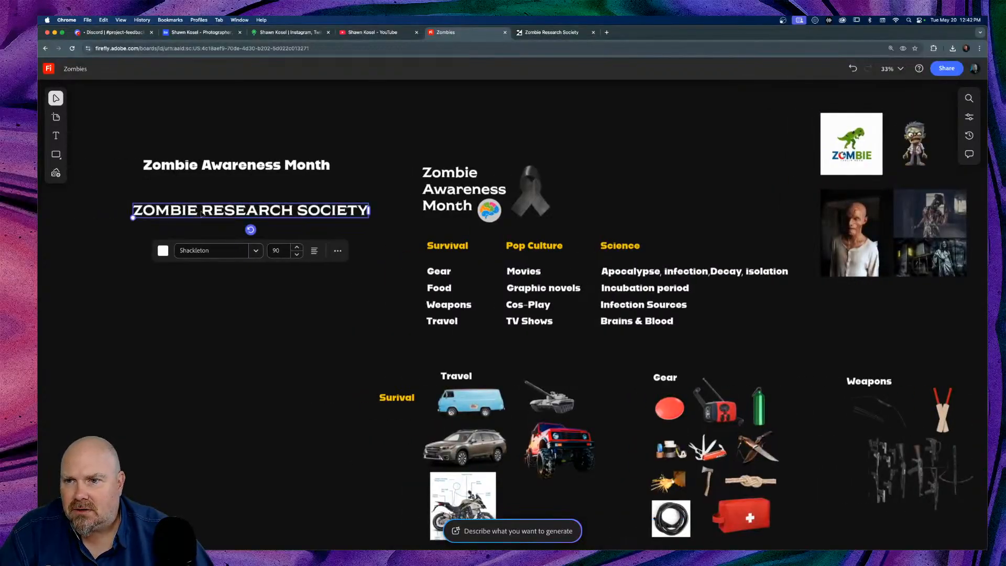
click(359, 173)
click(347, 212)
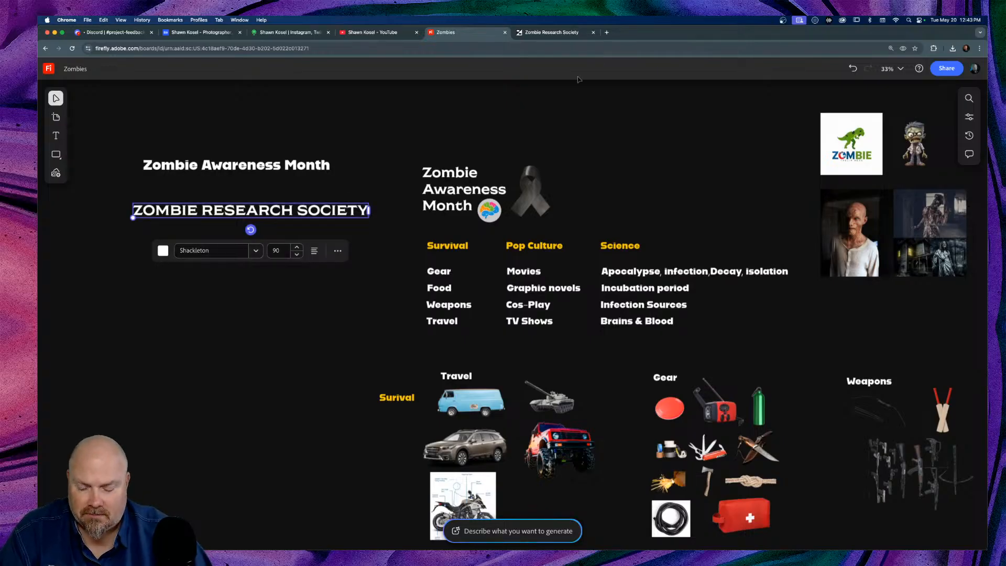
Switch to Illustrator, add the text ZOMBIE RESEARCH SOCIETY to the blank artboard and place it near the upper-left area
key(super+Tab)
key(super+Tab)
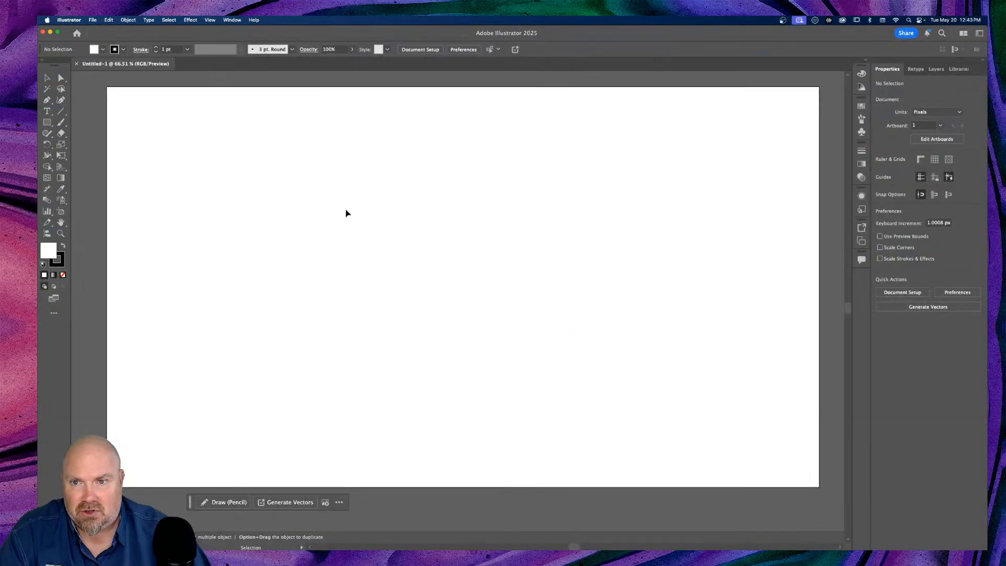
key(a)
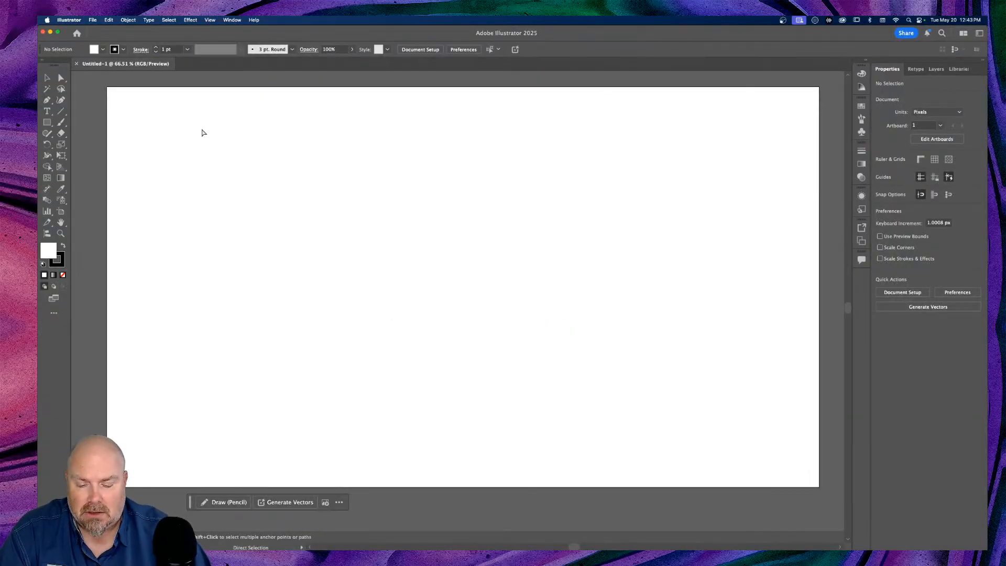
text(ZOMBIE RESEARCH SOCIETY)
key(v)
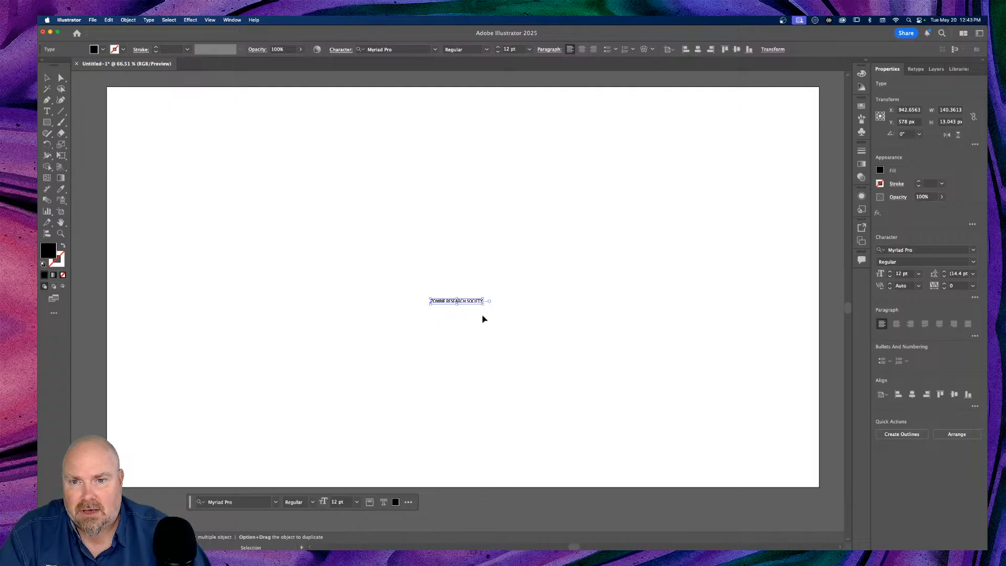
drag(443, 305, 225, 121)
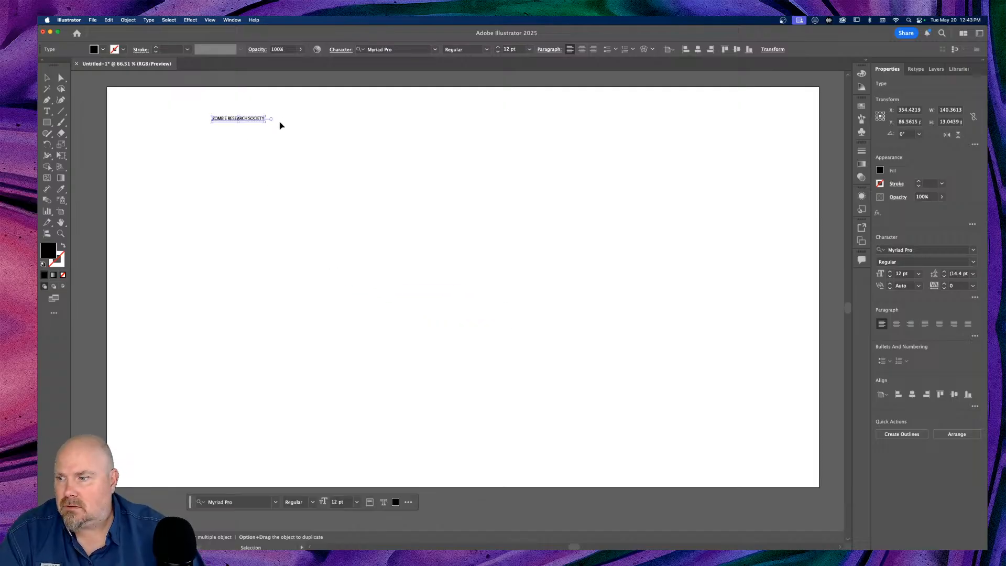
click(322, 121)
Scale the ZOMBIE RESEARCH SOCIETY text up to about 21.37 pt and move it into the artboard's upper-left corner
key(super+plus)
key(super+plus)
key(super+plus)
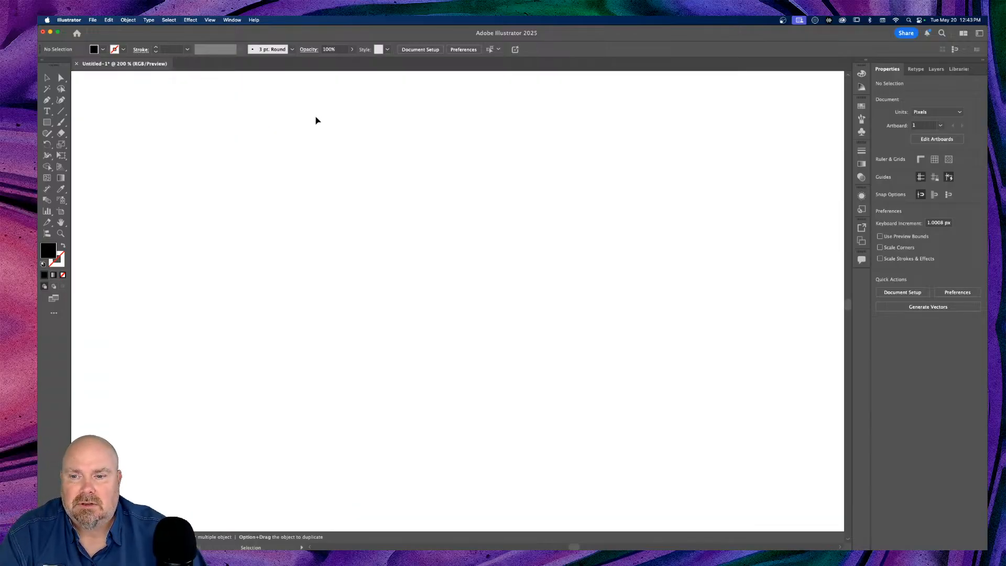
key(space)
drag(227, 197, 597, 348)
drag(366, 239, 586, 317)
click(518, 202)
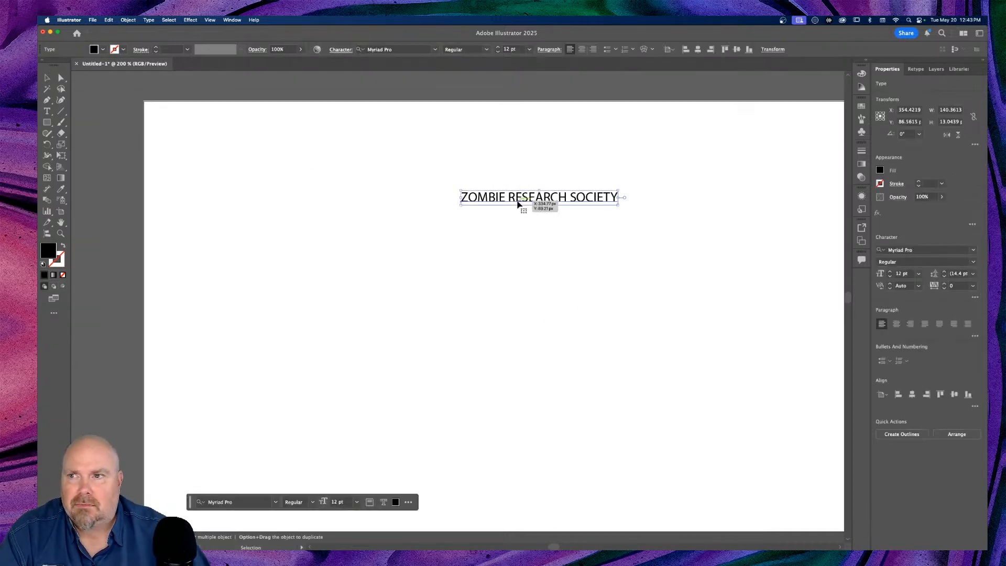
drag(619, 191, 737, 143)
drag(636, 193, 331, 160)
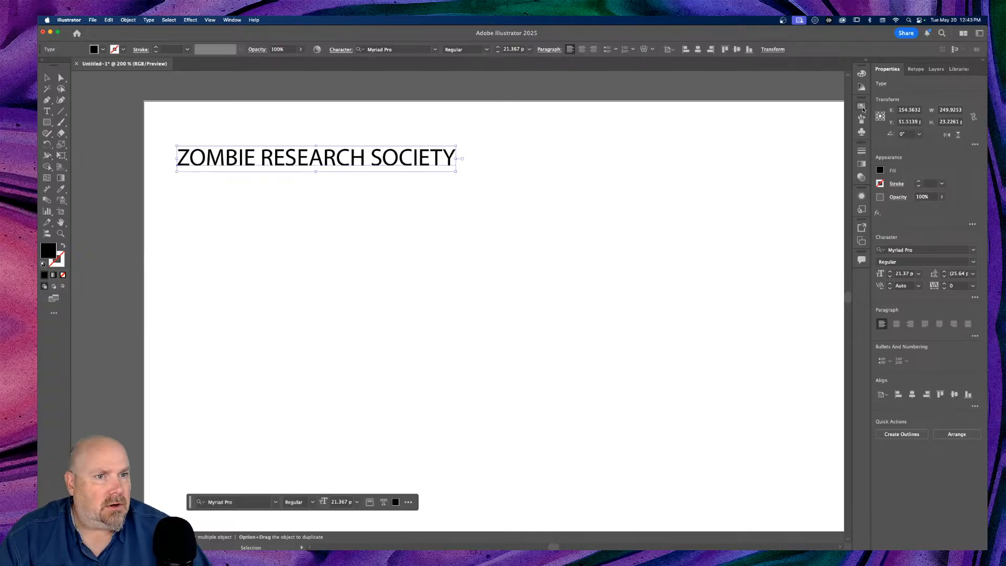
Set the ZOMBIE RESEARCH SOCIETY text in the Shackleton Wide font
click(918, 251)
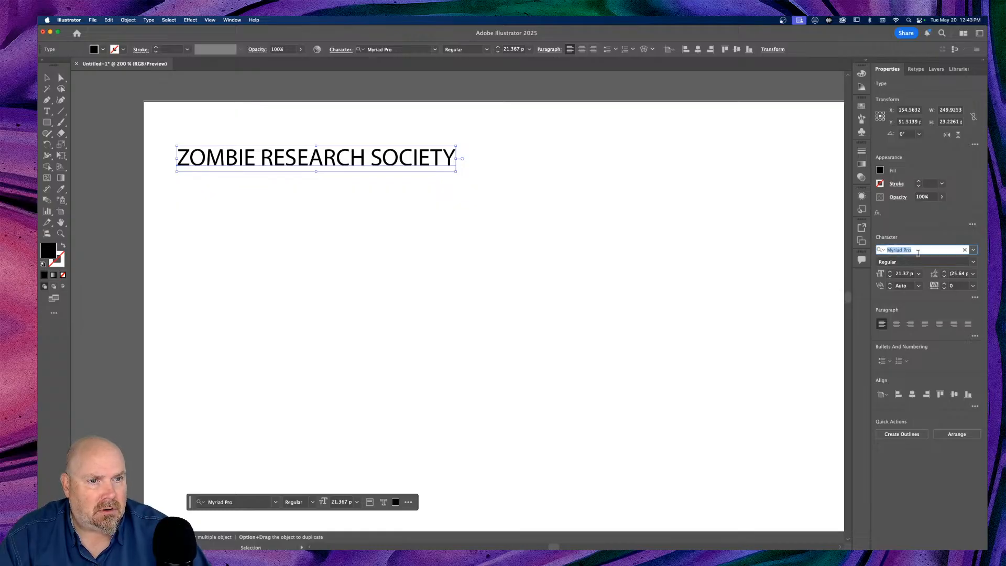
text(sha)
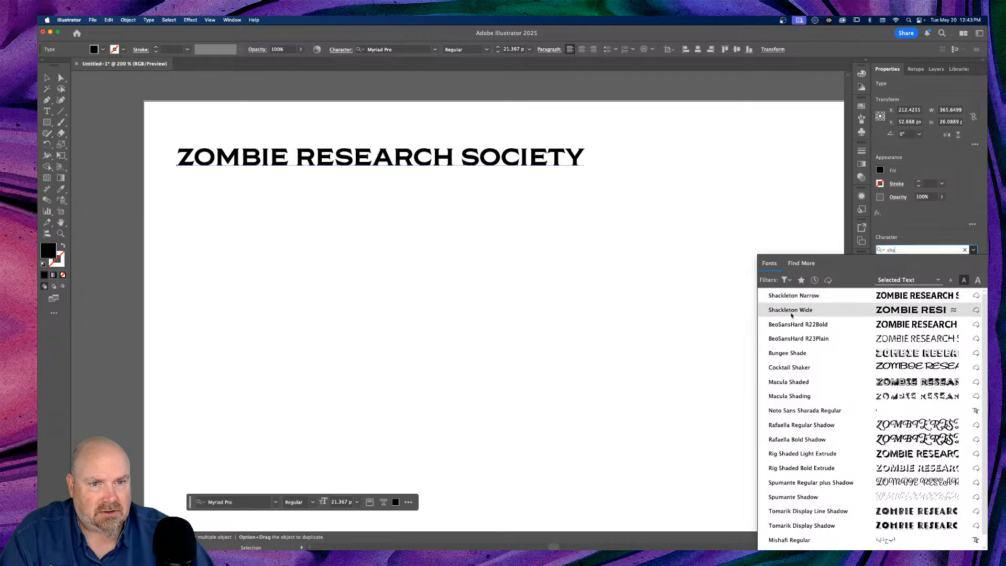
click(794, 311)
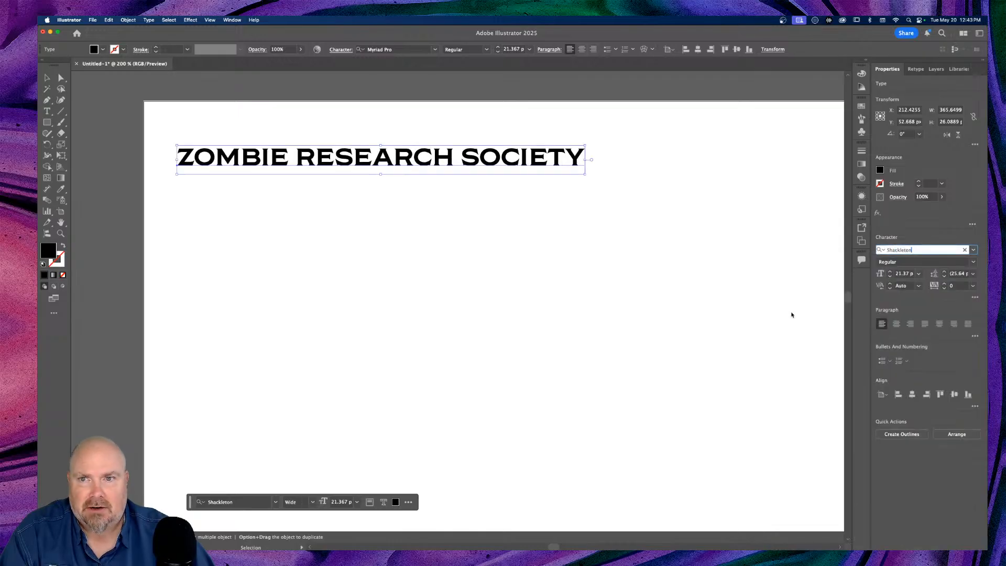
Move the ZOMBIE RESEARCH SOCIETY text slightly down and place a duplicate of it directly above
click(411, 205)
click(406, 165)
drag(407, 166, 413, 193)
double_click(413, 192)
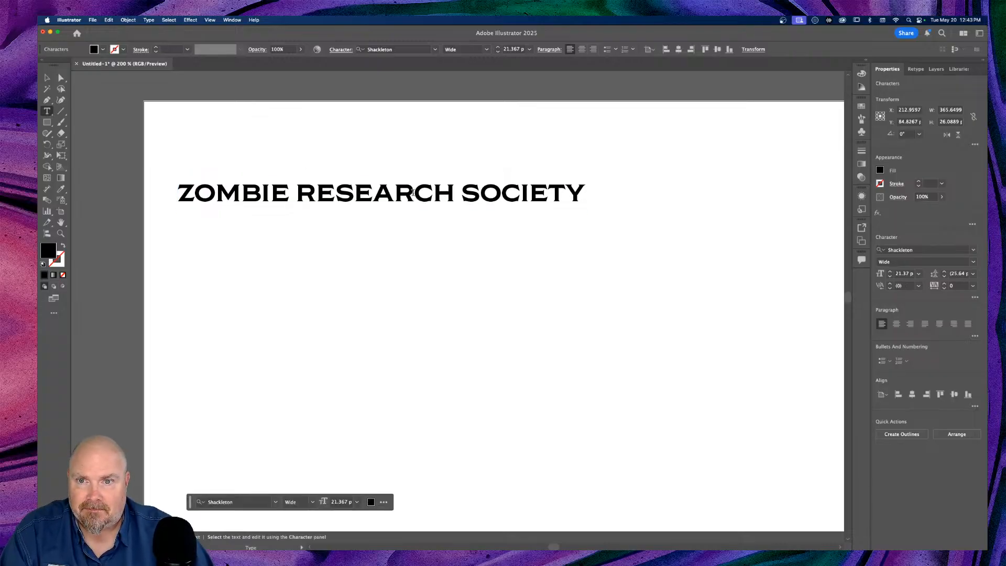
key(Escape)
key(space)
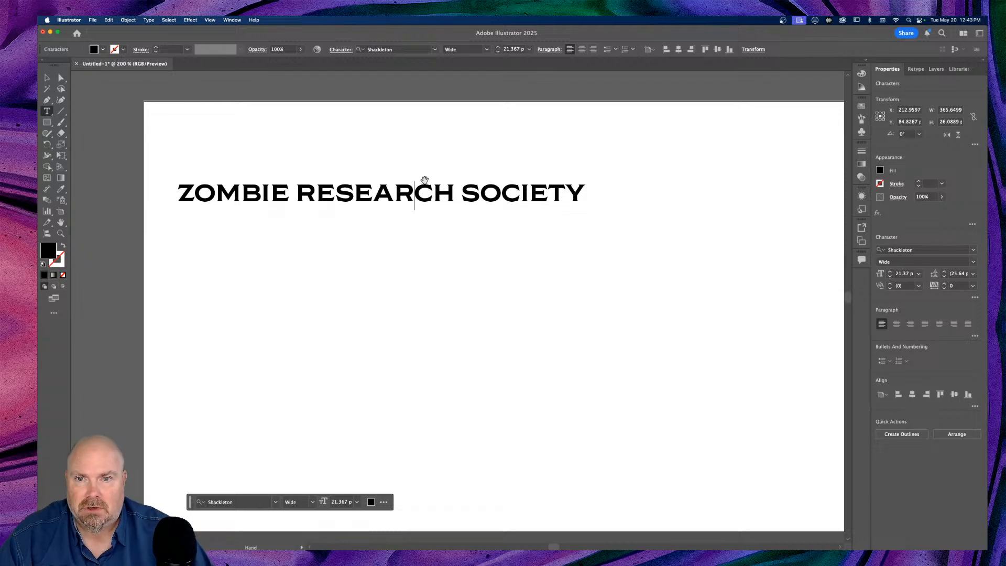
key(super+shift+a)
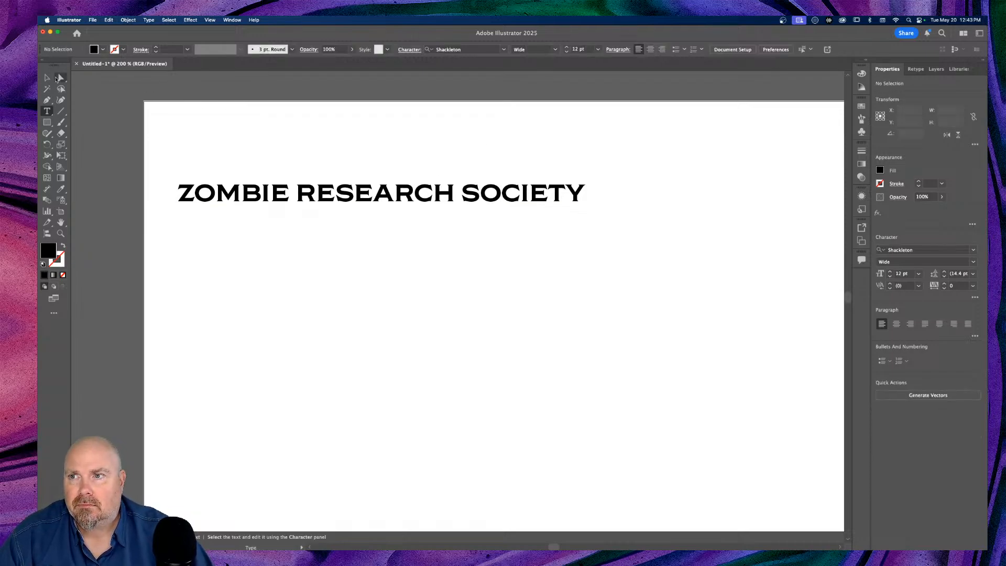
click(46, 77)
alt+drag(419, 195, 419, 144)
Replace the wording of the lower text copy with ZRS and deselect it
click(398, 199)
double_click(373, 196)
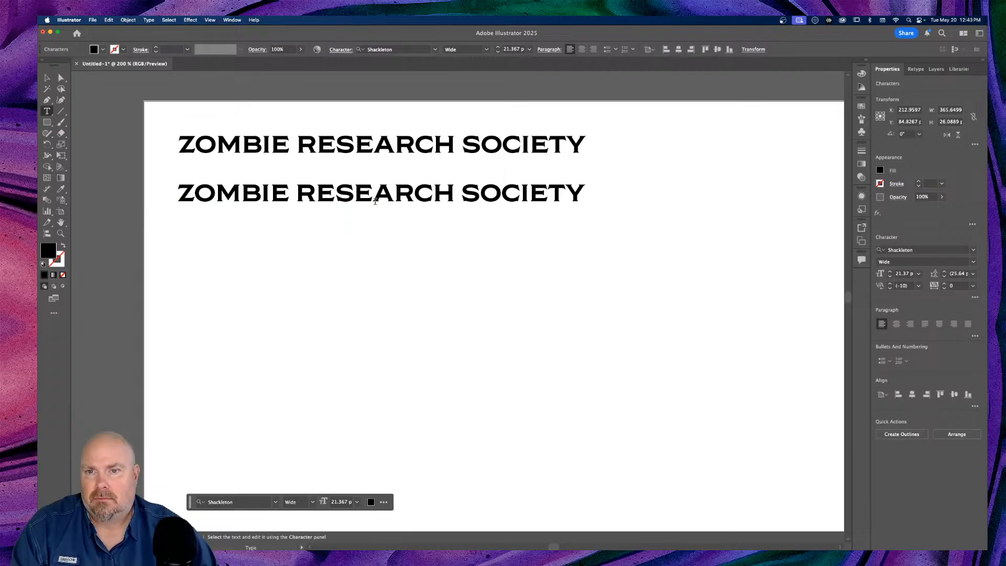
double_click(374, 197)
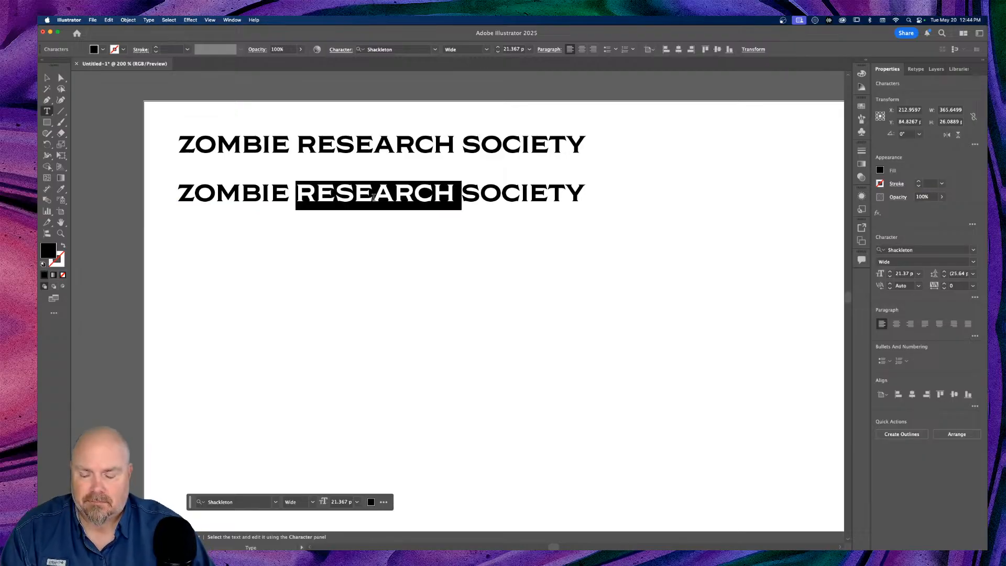
triple_click(373, 196)
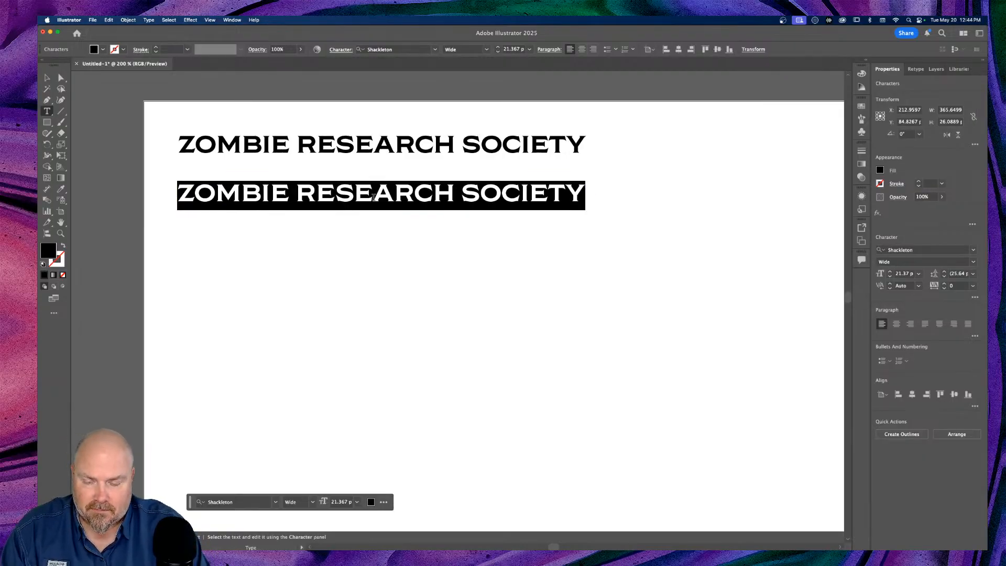
text(ZRS)
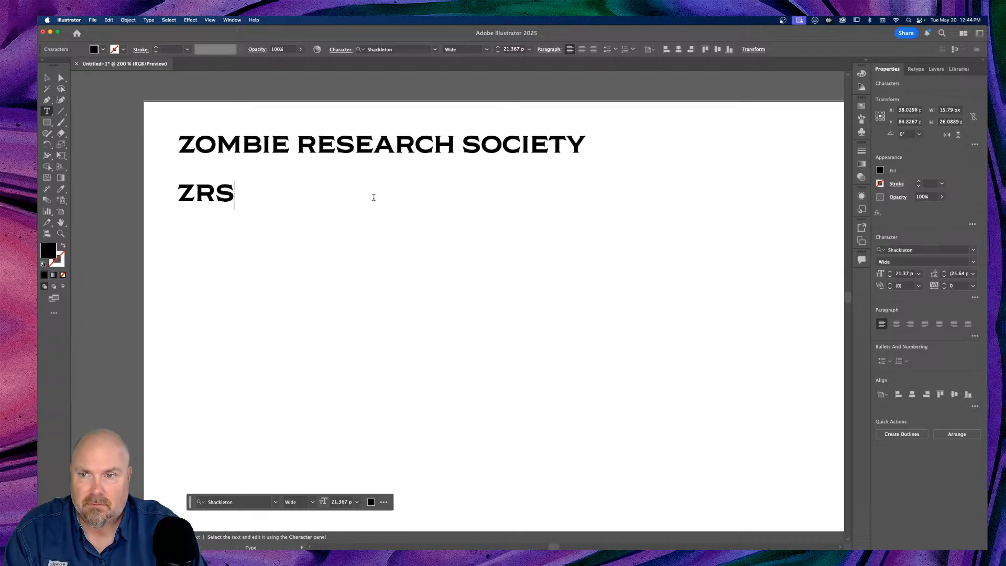
click(46, 77)
click(288, 252)
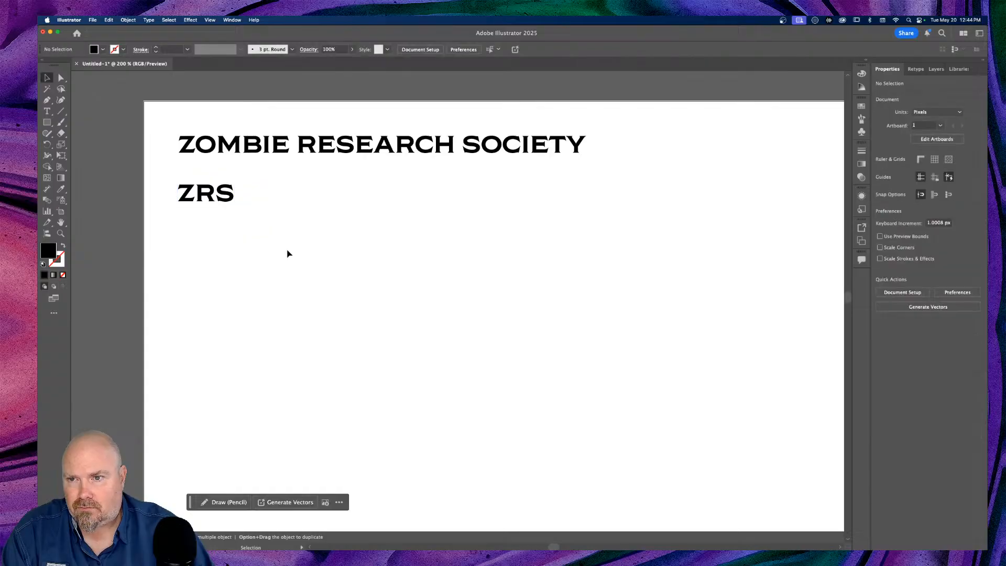
Move the ZRS text up so it sits close beneath ZOMBIE RESEARCH SOCIETY, and deselect it
scroll(250, 247, up, 3)
scroll(250, 247, right, 2)
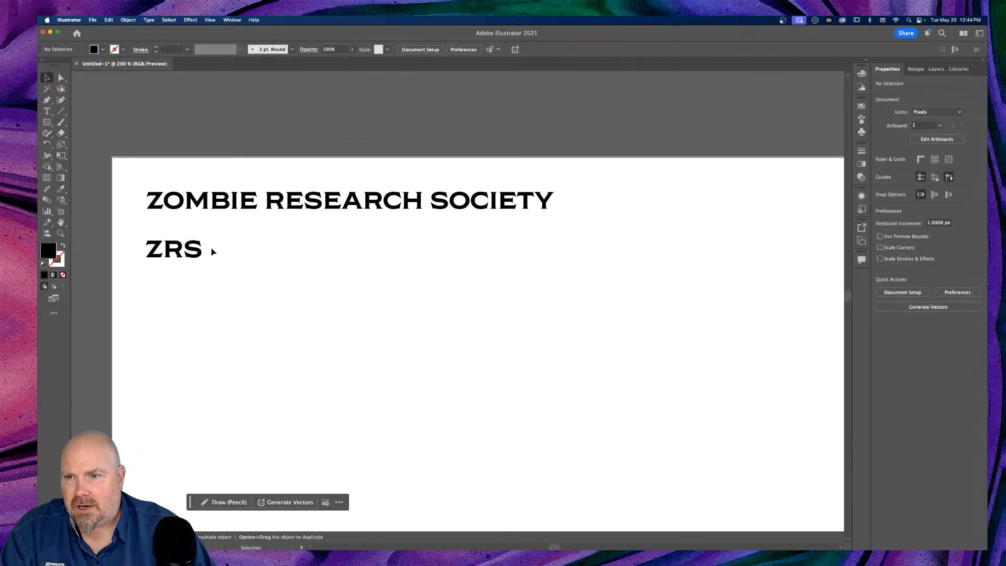
drag(177, 251, 177, 235)
click(449, 375)
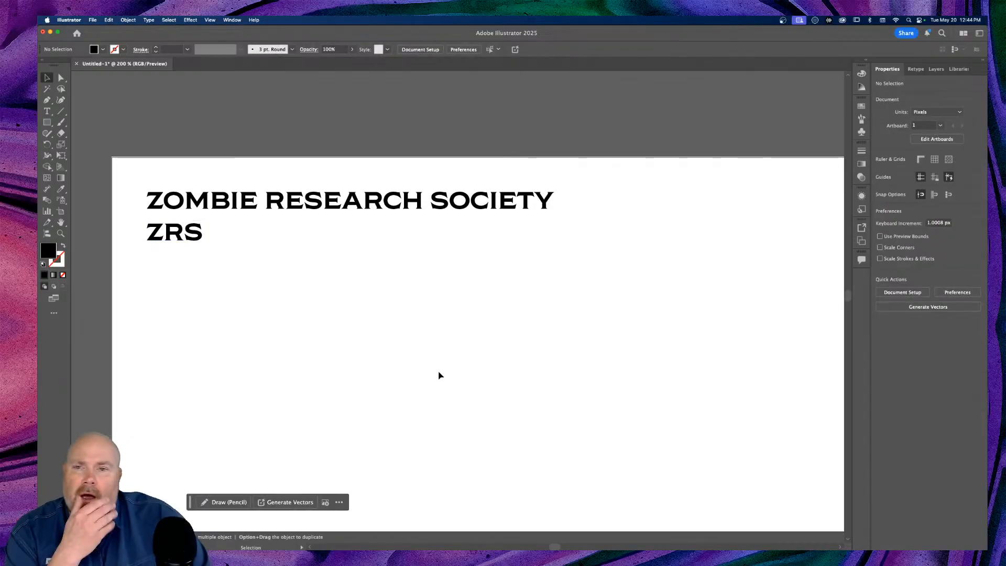
Switch to the browser, deselect the title on the Zombies board, and open the Zombie Research Society site's Shirts & More page
key(a)
key(super+Tab)
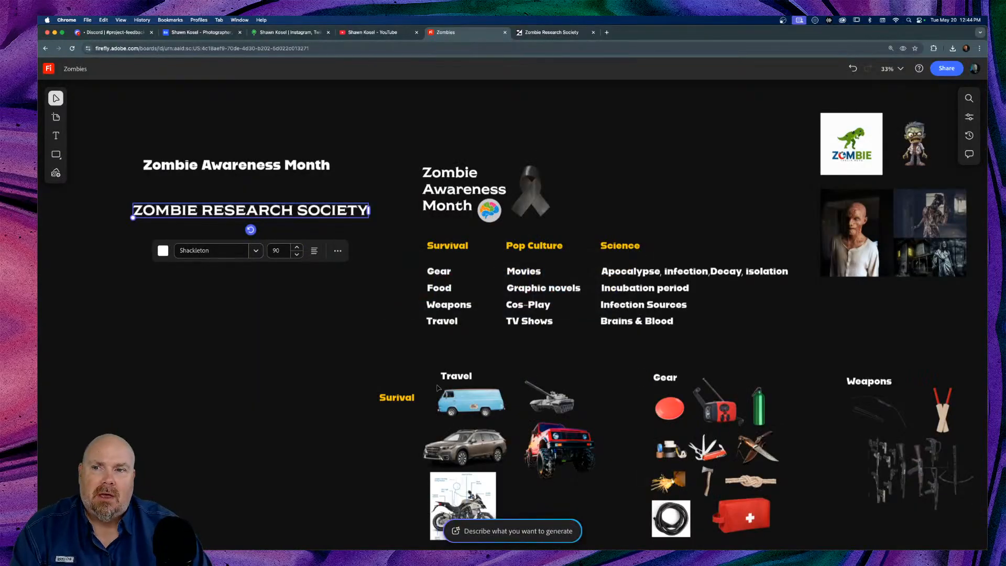
scroll(315, 398, right, 3)
click(229, 405)
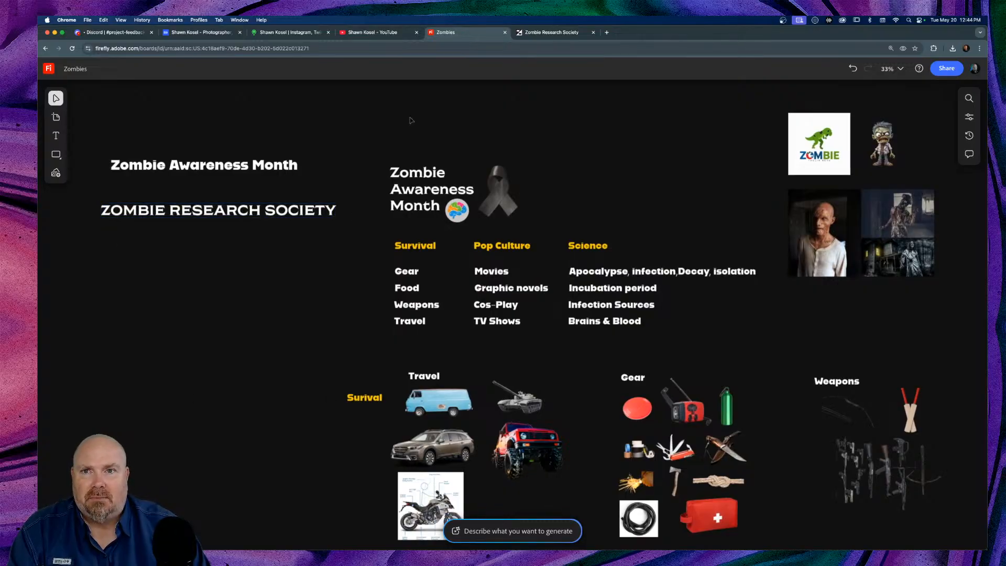
click(556, 32)
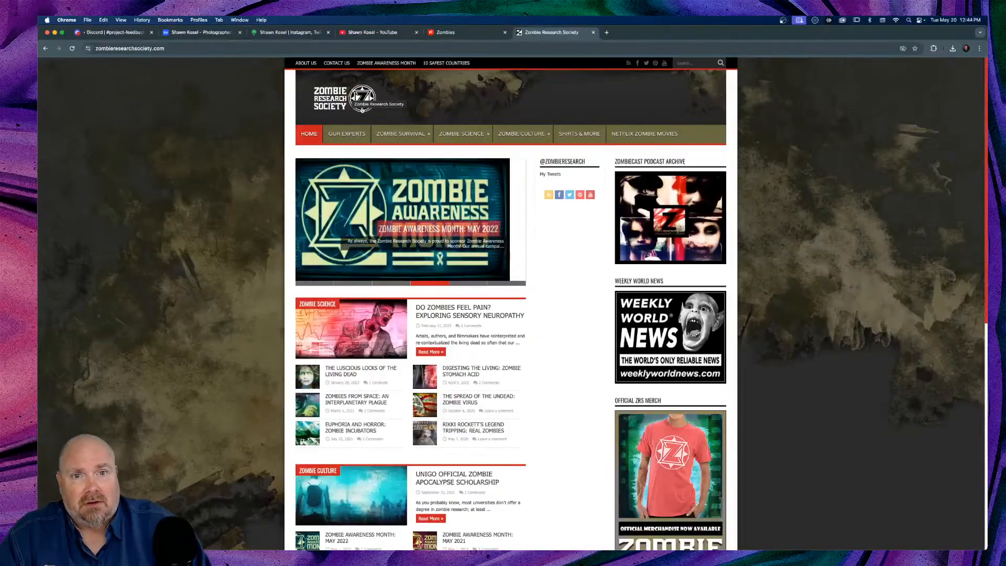
click(581, 133)
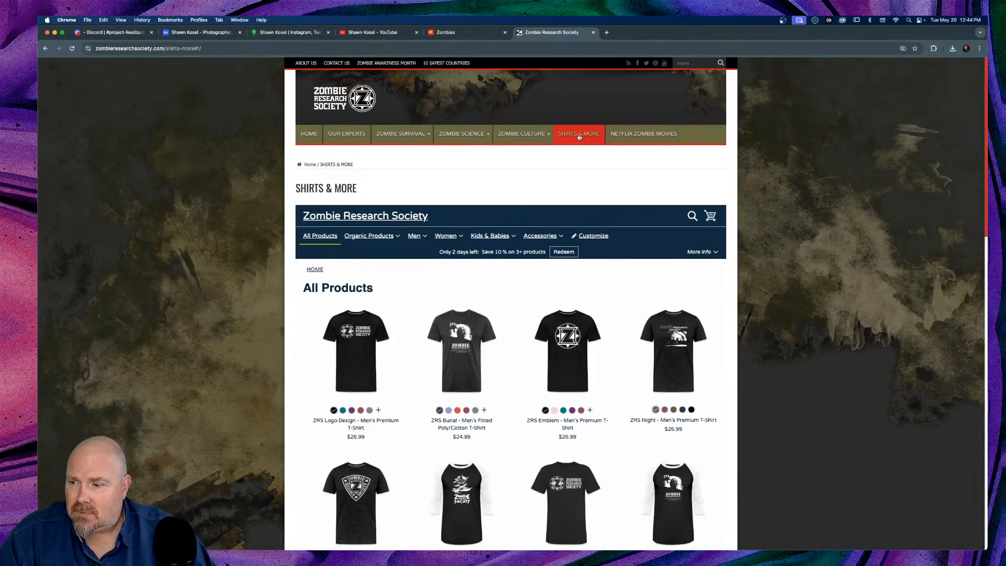
Examine the logo, shield and emblem designs on the shirts in the All Products list
scroll(508, 375, down, 3)
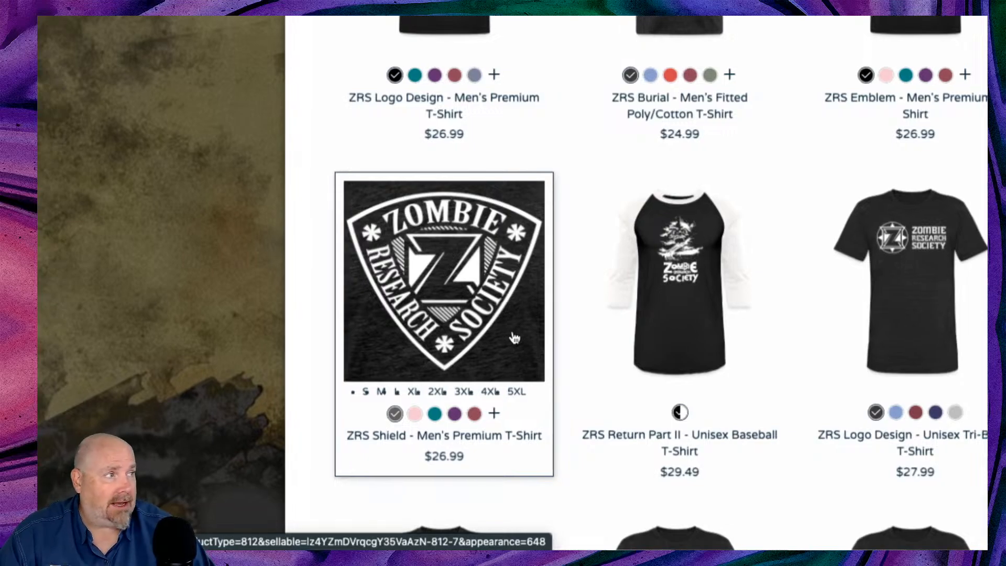
scroll(514, 314, up, 5)
scroll(514, 315, left, 2)
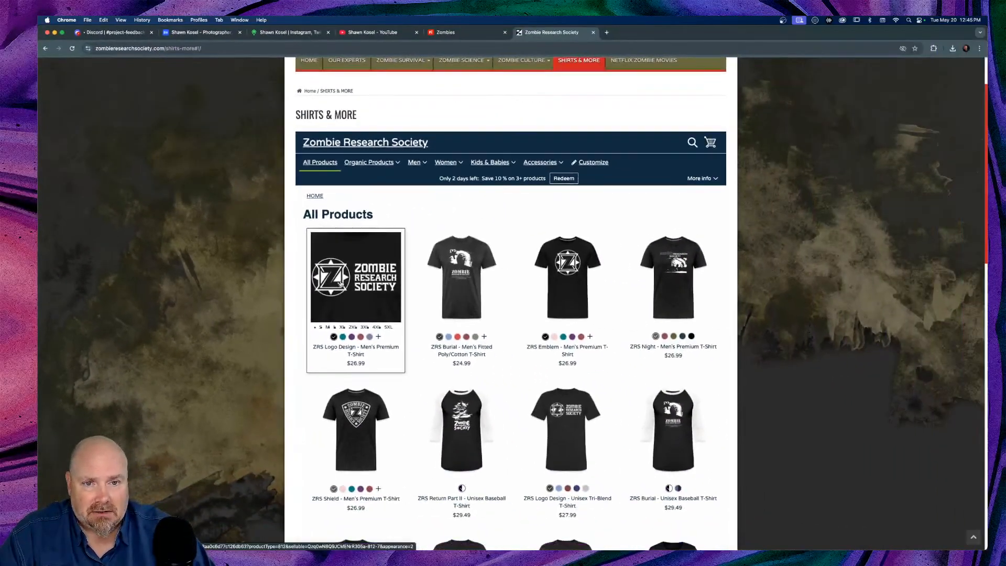
scroll(501, 371, down, 4)
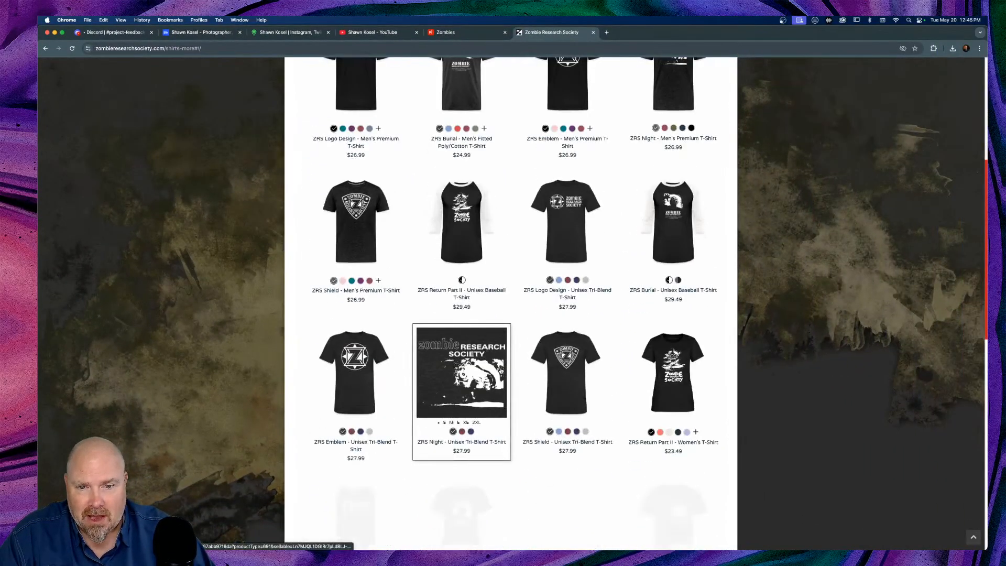
scroll(302, 386, down, 2)
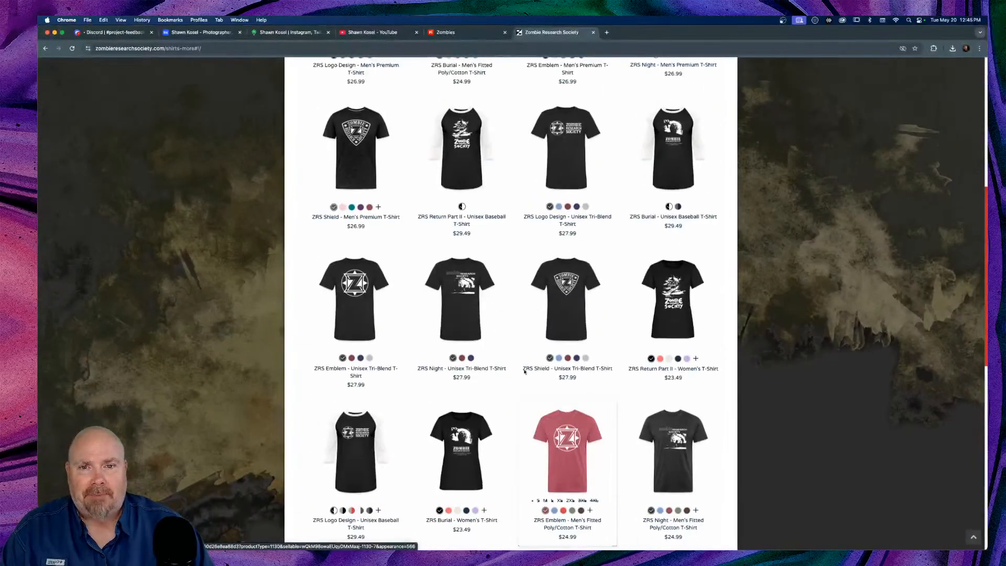
scroll(506, 204, up, 1)
scroll(506, 205, up, 6)
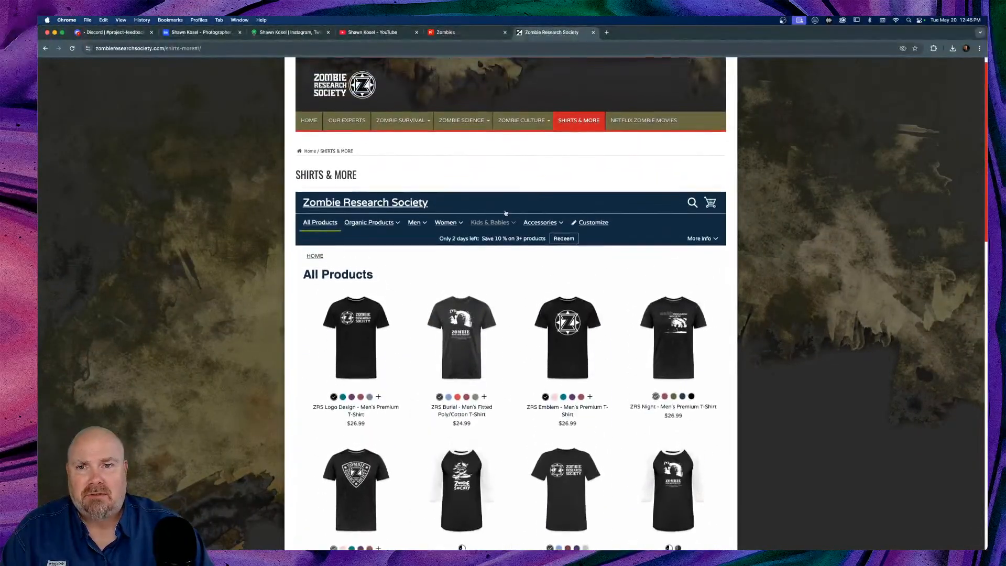
Return to the Zombies board and switch back to the Illustrator document with the ZRS lettering
click(445, 32)
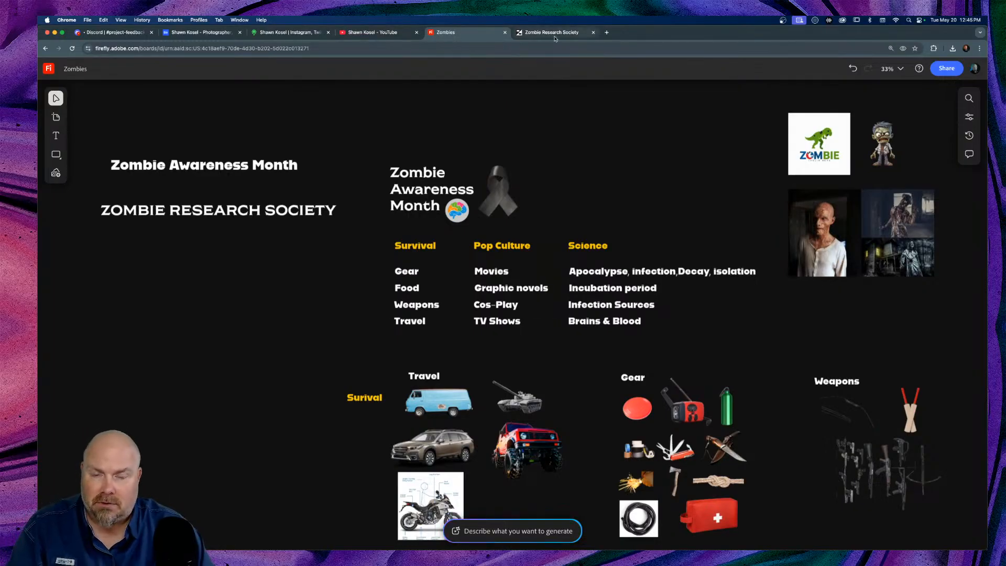
key(super+Tab)
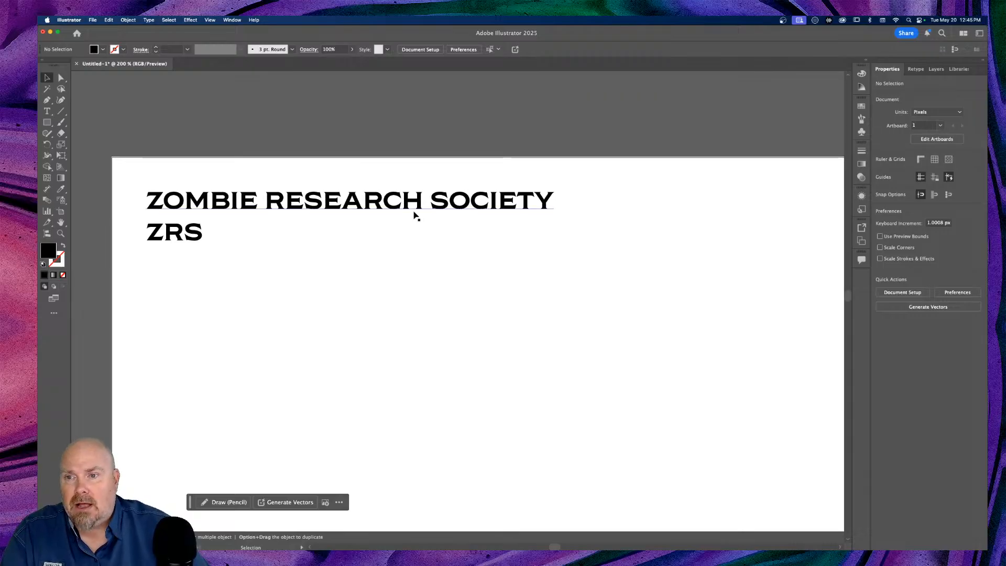
Duplicate the ZRS text below the original and replace the copy's wording with "Fun; Survival; Research"
click(173, 233)
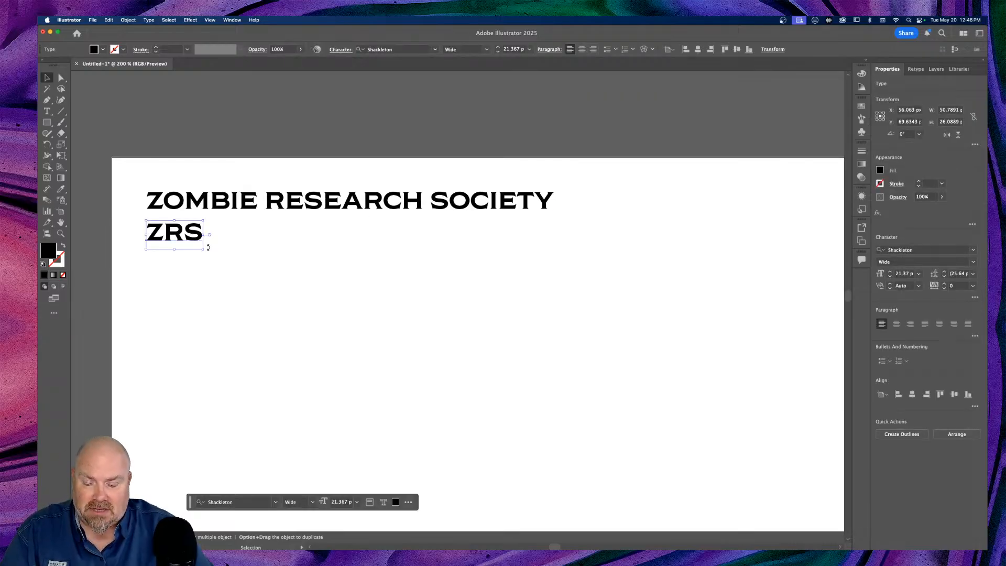
drag(188, 239, 182, 297)
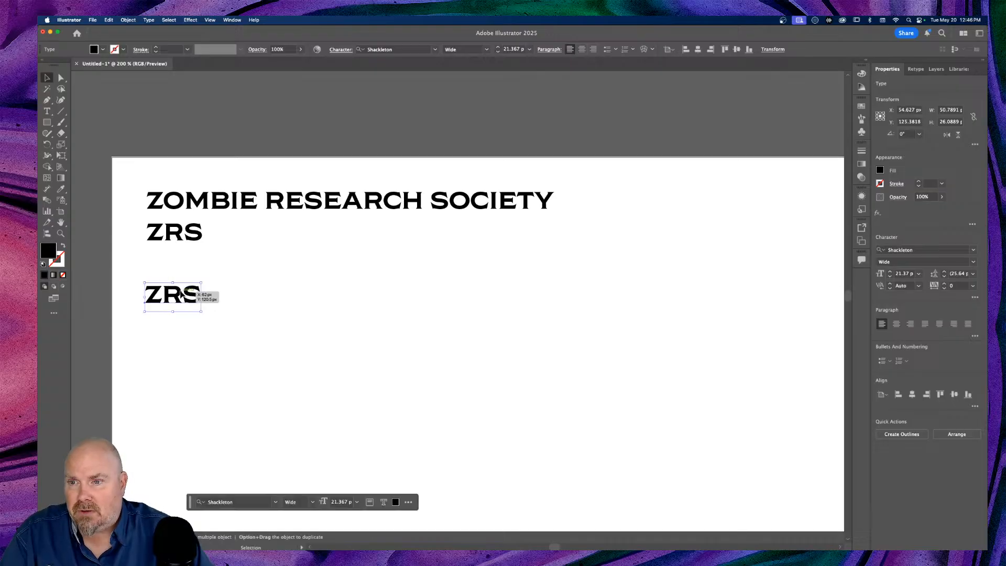
double_click(181, 293)
double_click(181, 291)
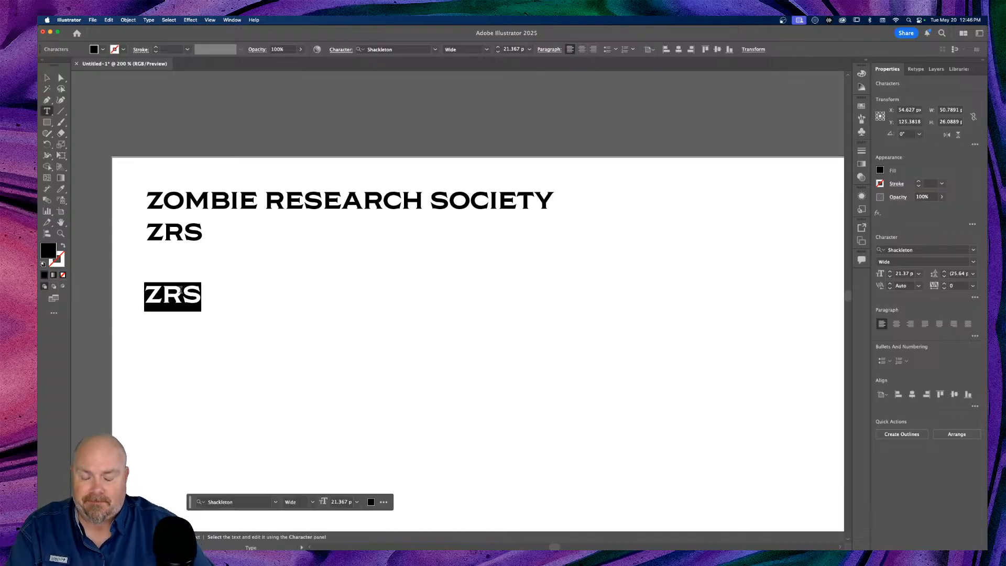
text(Fun)
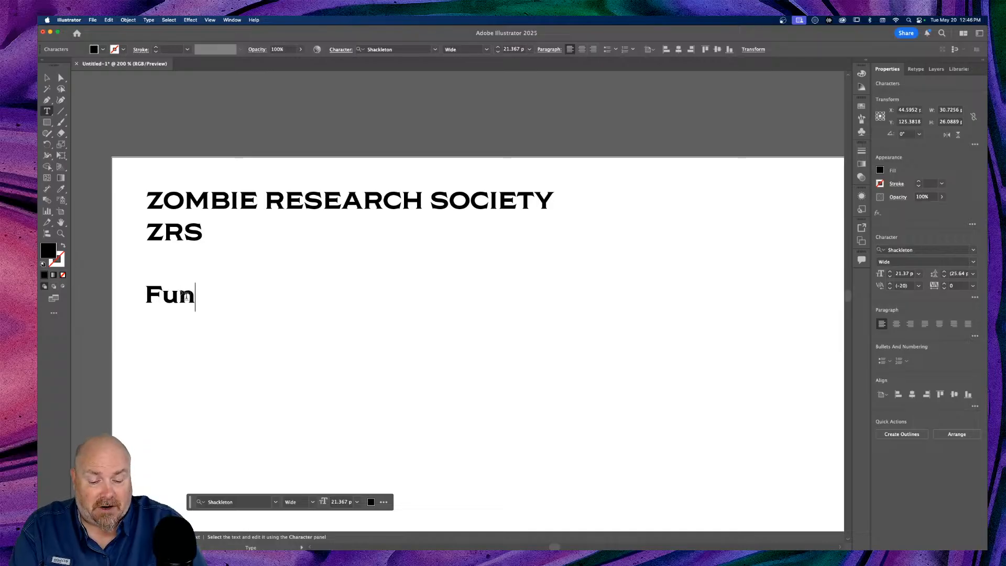
text(; )
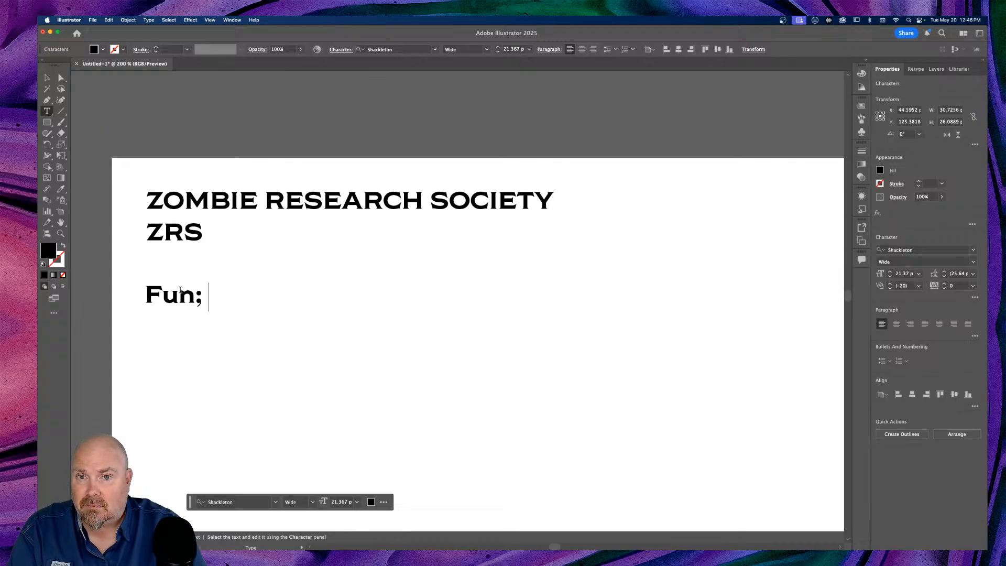
text(Sur)
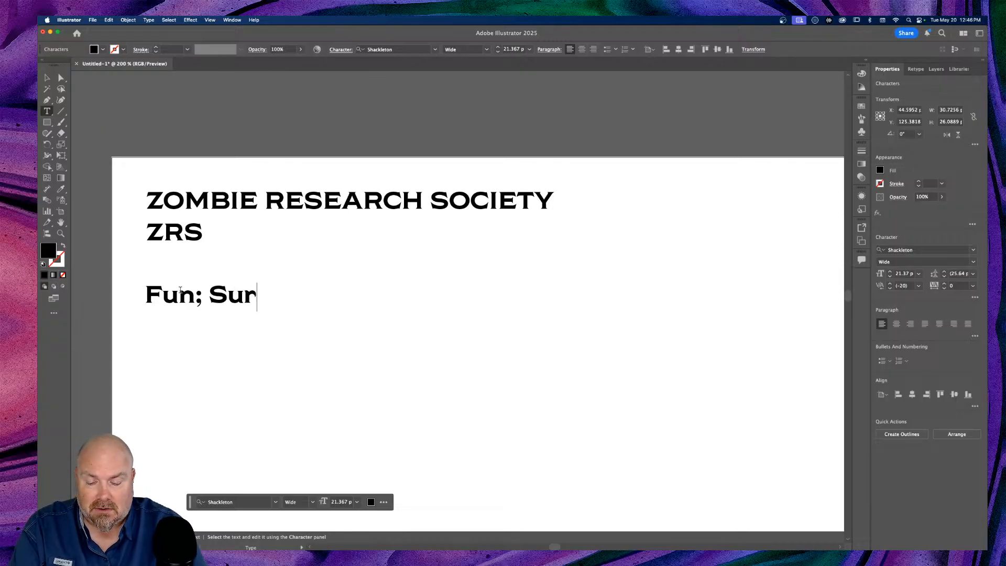
text(vival; R)
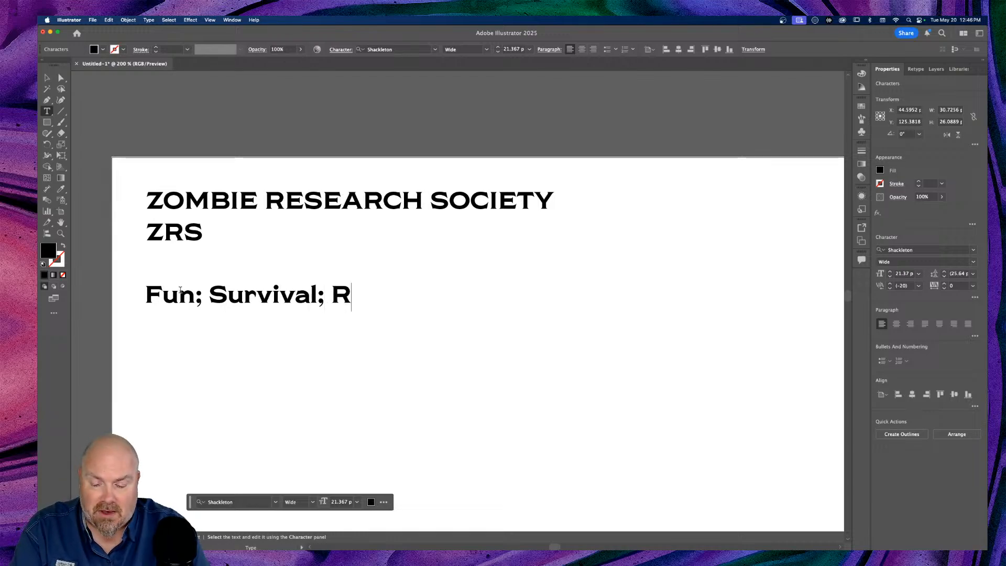
text(esearch)
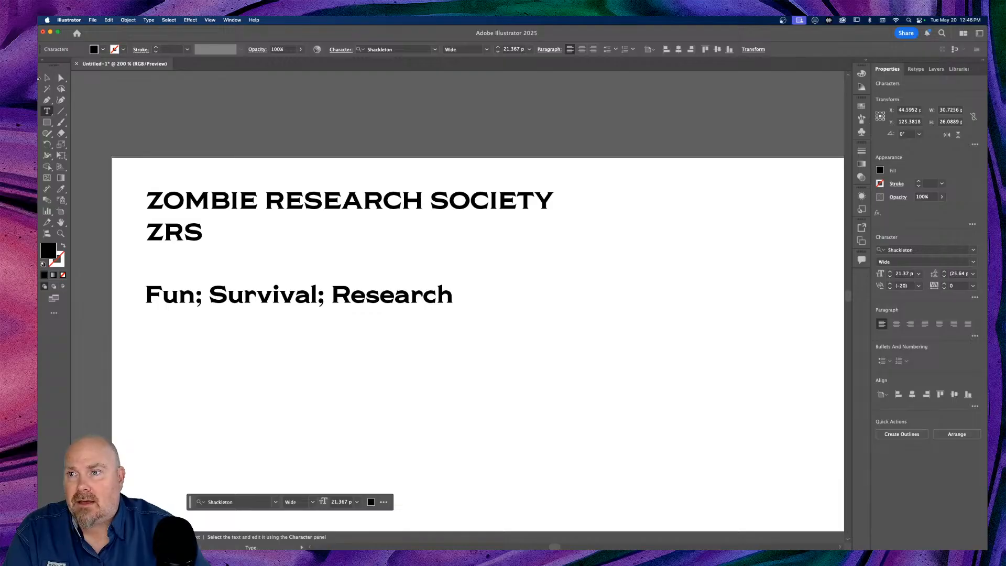
click(48, 78)
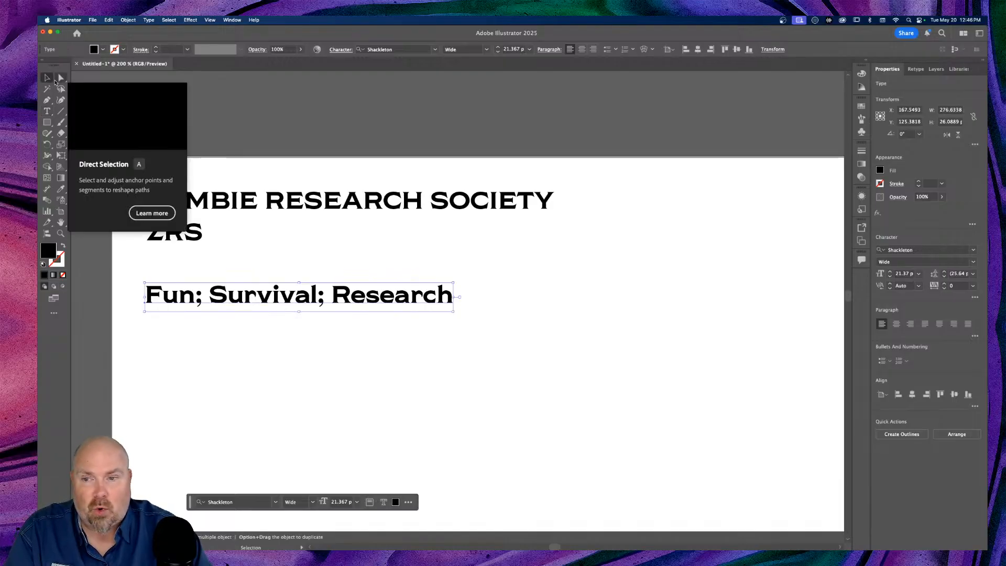
key(super+Tab)
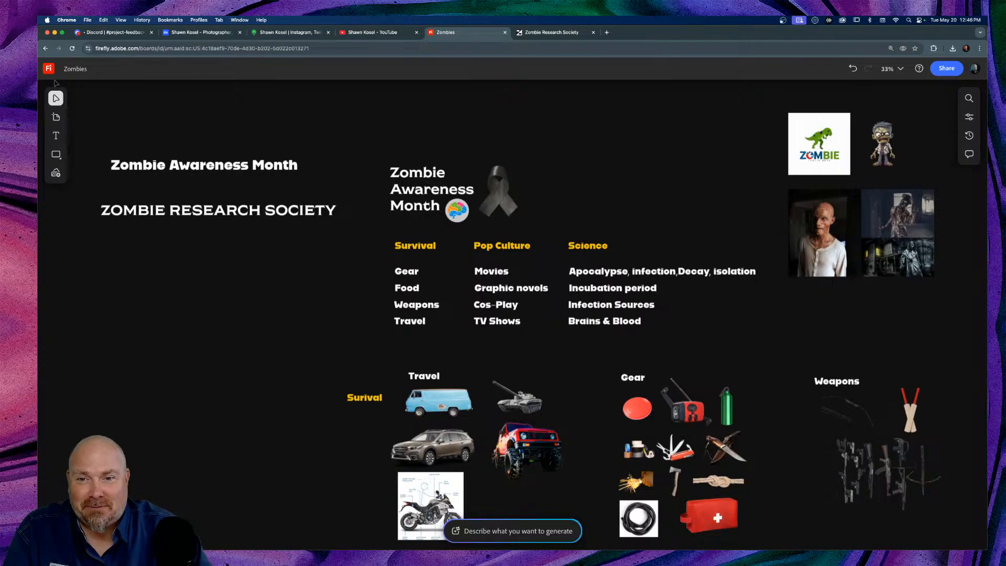
key(super+Tab)
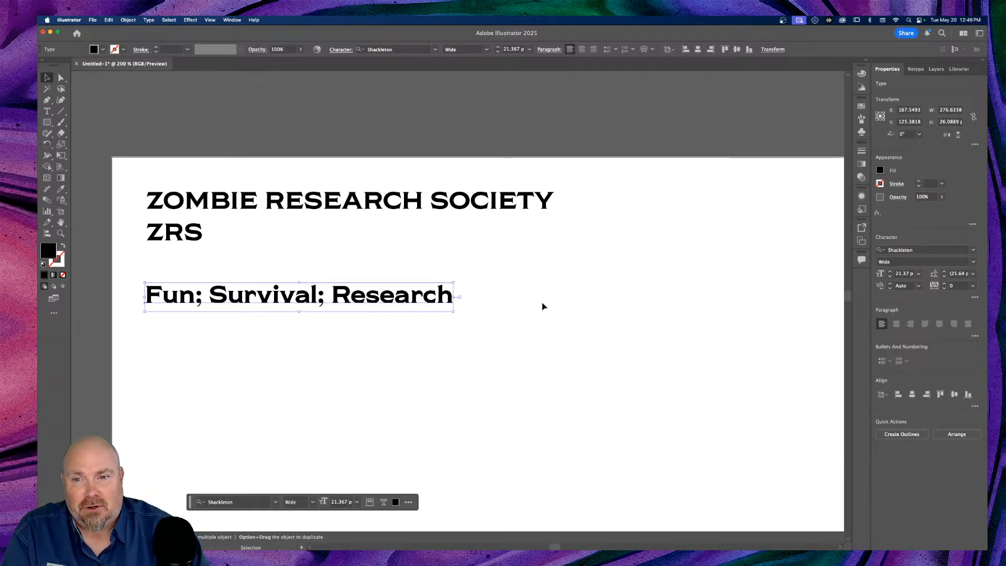
Remove the semicolons and break the new text into three lines, Fun, Survival and Research, and deselect it
double_click(210, 300)
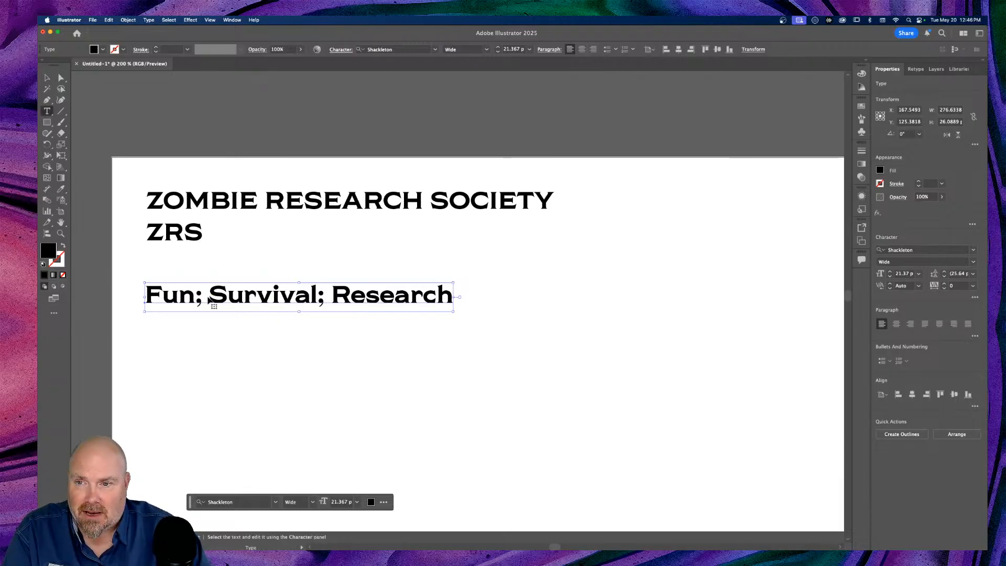
key(BackSpace)
key(BackSpace)
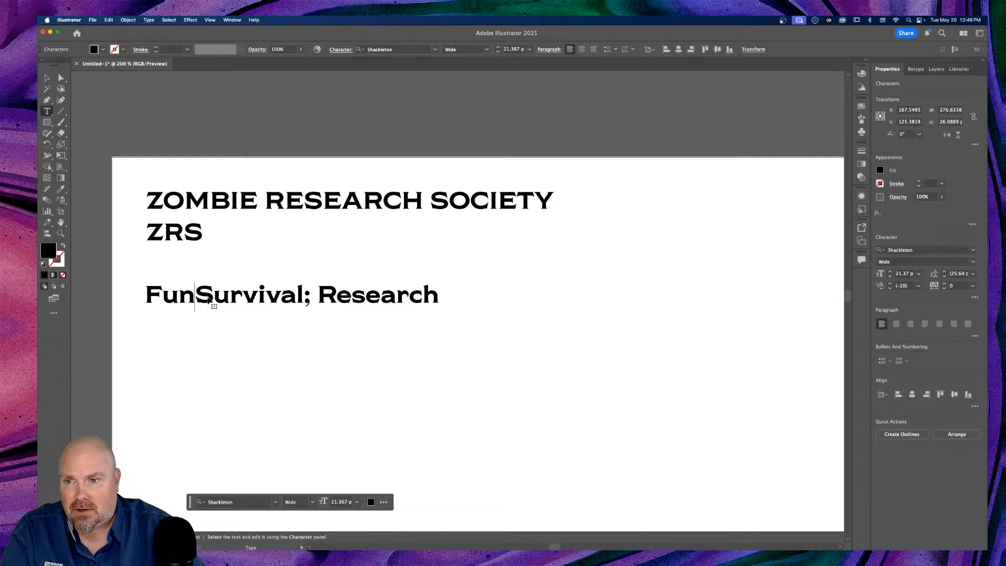
key(Return)
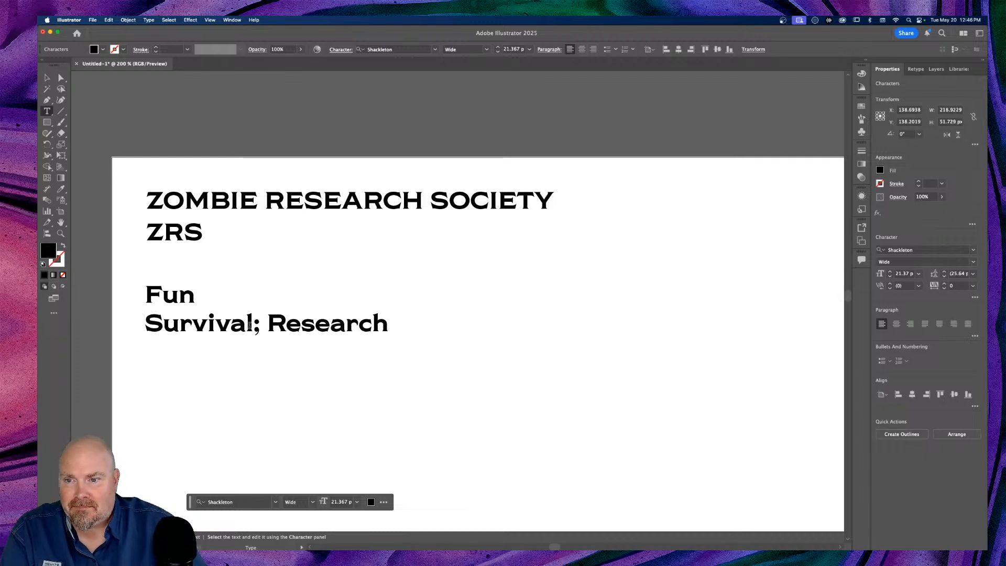
click(264, 323)
key(BackSpace)
key(BackSpace)
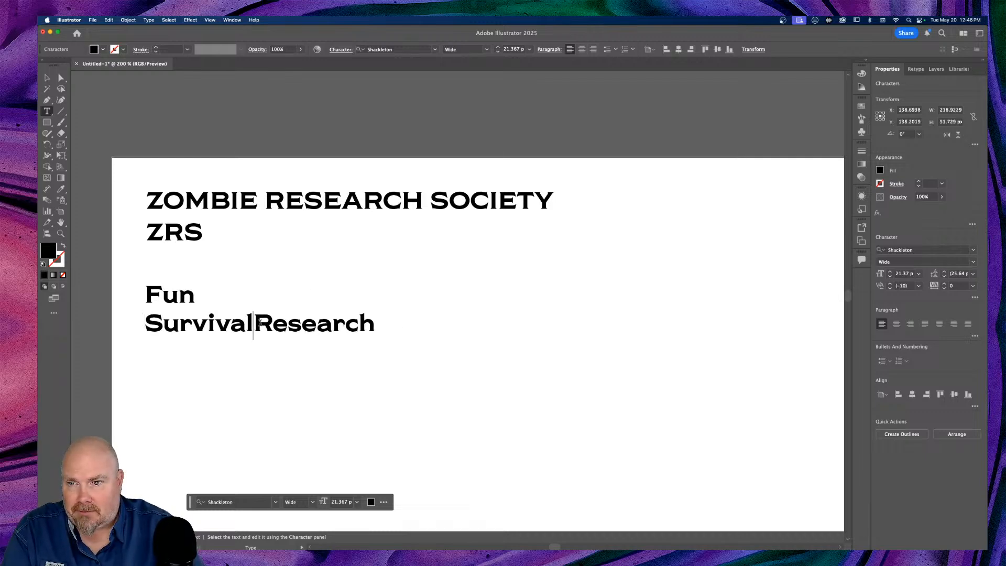
key(Return)
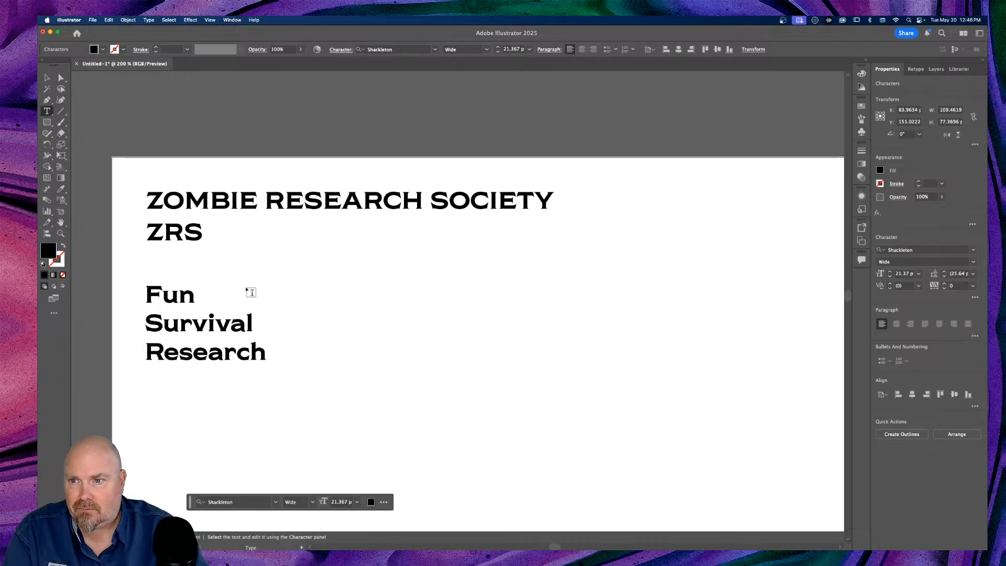
click(47, 78)
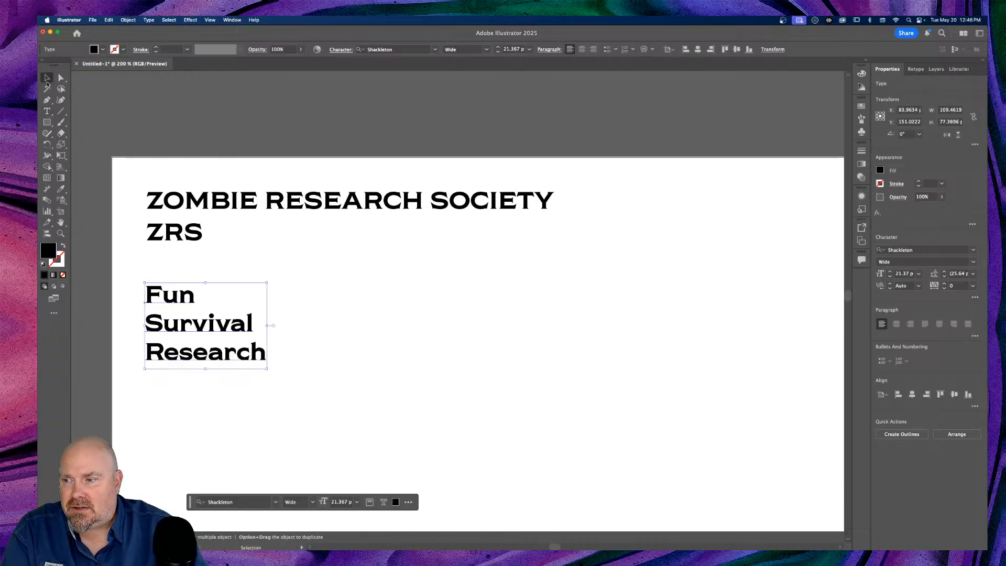
click(394, 319)
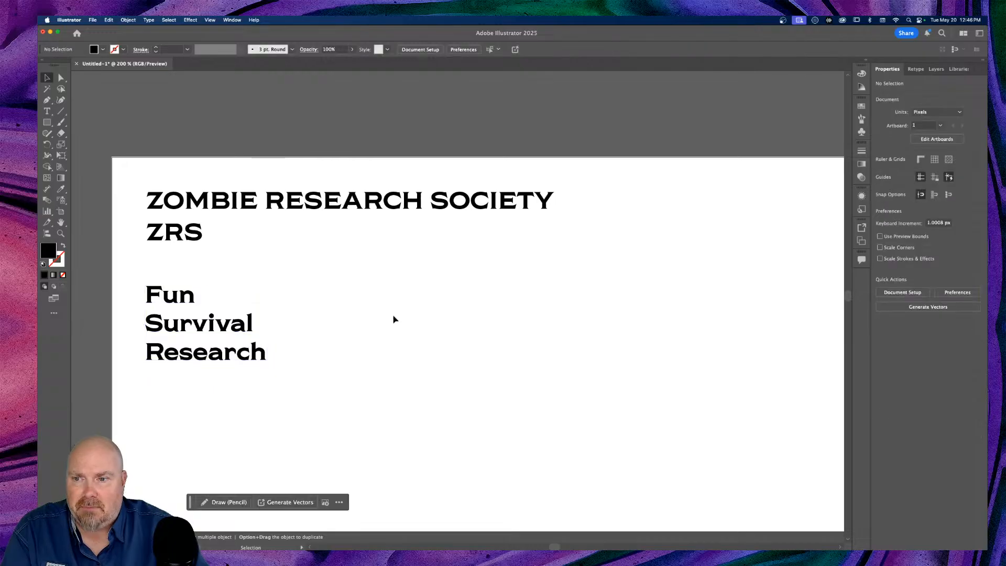
Nudge the ZRS text up slightly closer beneath ZOMBIE RESEARCH SOCIETY and deselect it
scroll(395, 319, down, 3)
scroll(394, 319, right, 1)
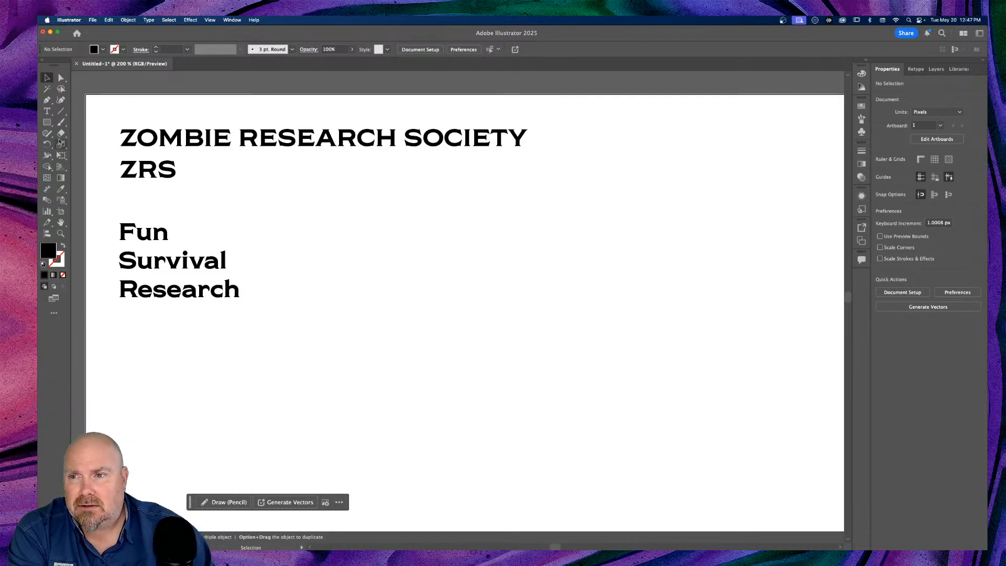
click(170, 170)
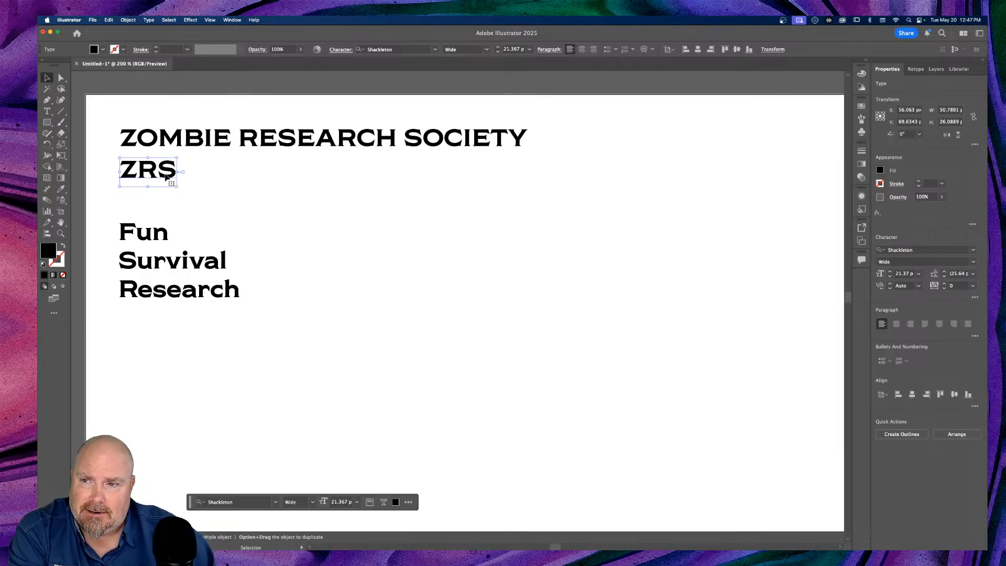
drag(166, 183, 167, 170)
click(386, 279)
scroll(387, 279, right, 1)
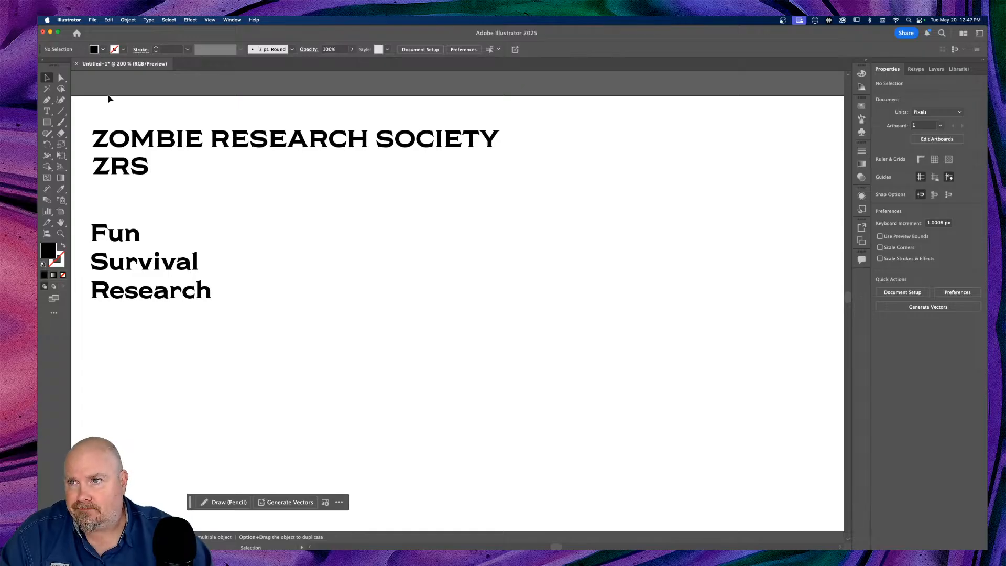
Activate the Curvature tool and rename Layer 1 as Text
click(61, 100)
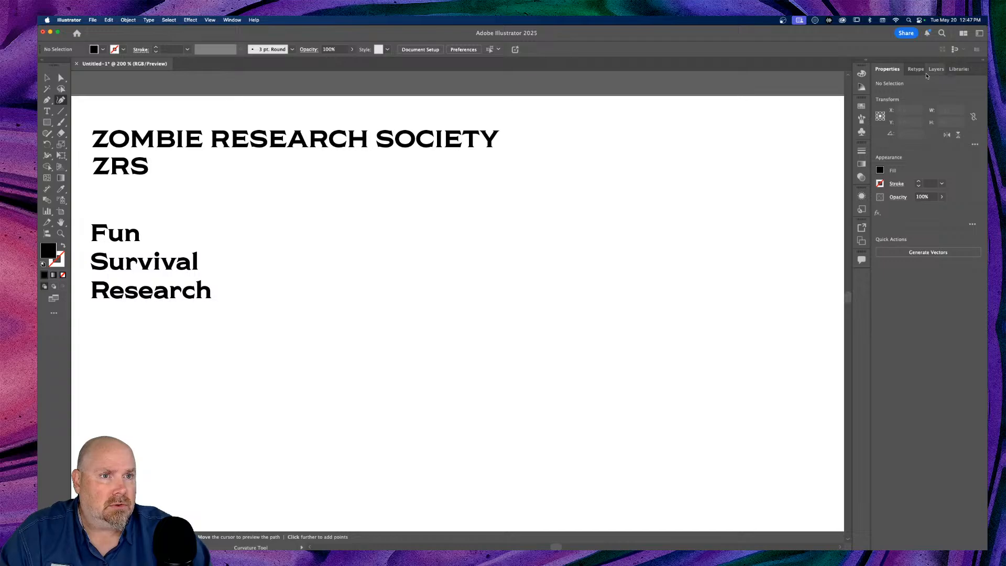
click(937, 71)
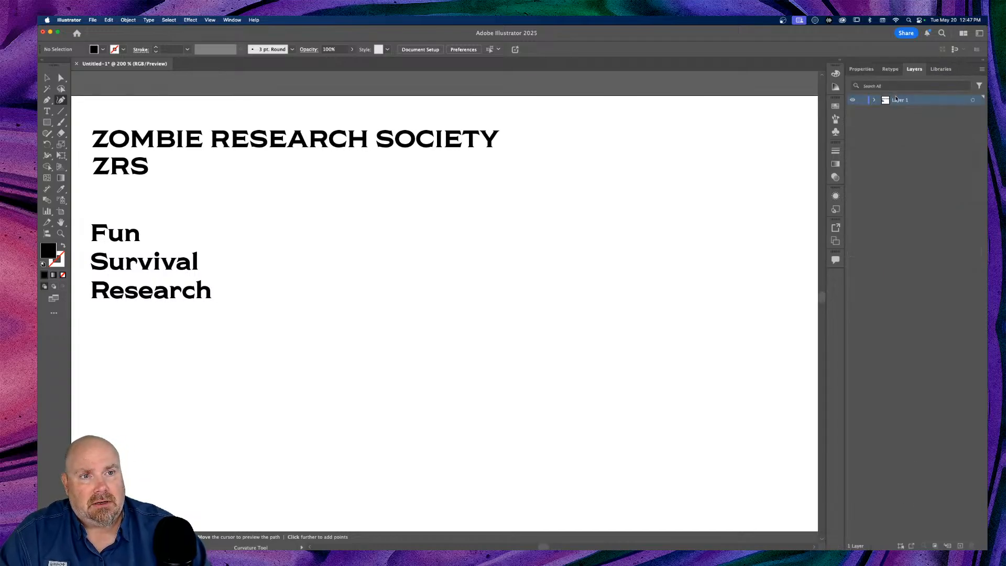
double_click(898, 100)
text(Text)
key(Return)
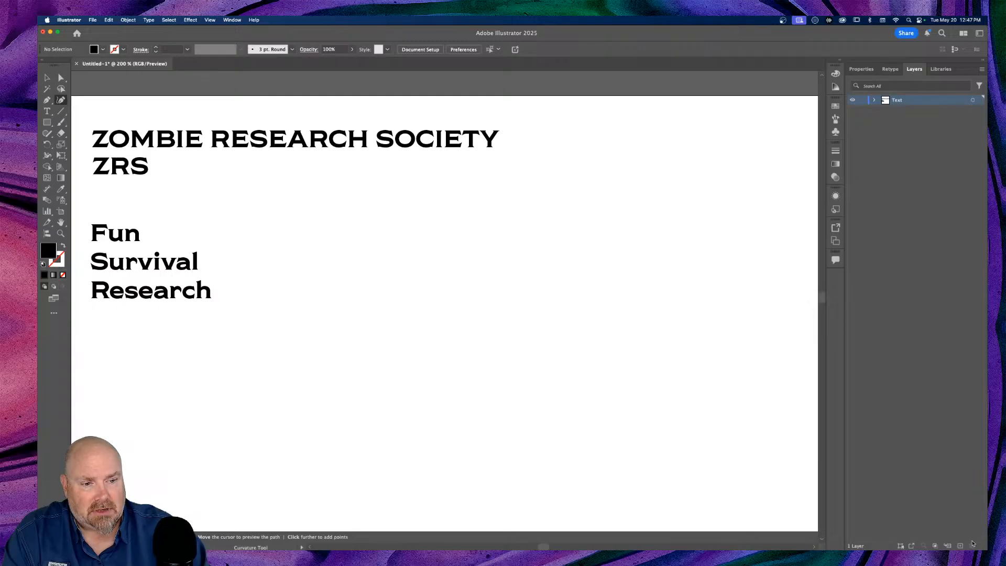
Add a new layer above the Text layer, name it DNA, and show the Properties again
click(960, 546)
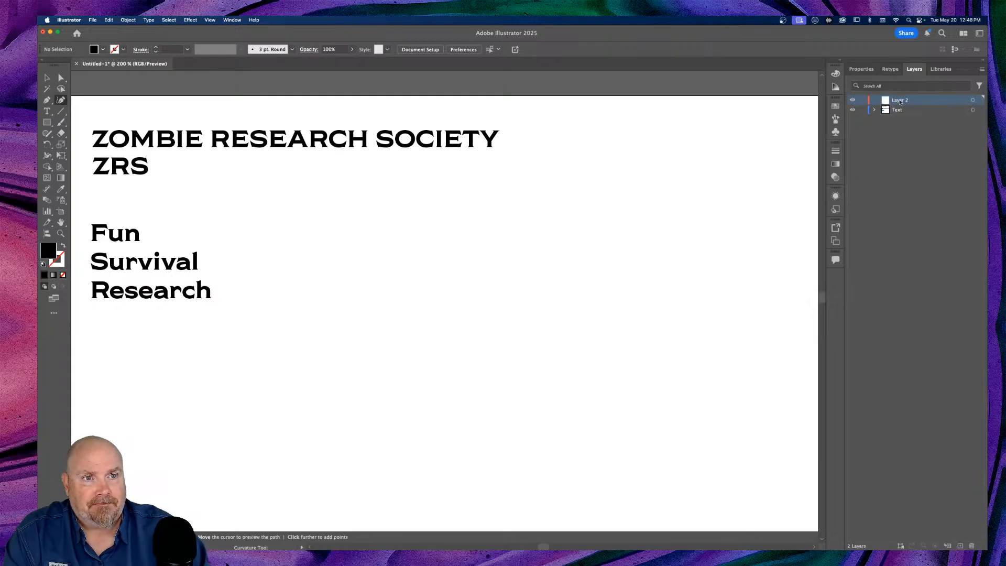
double_click(900, 99)
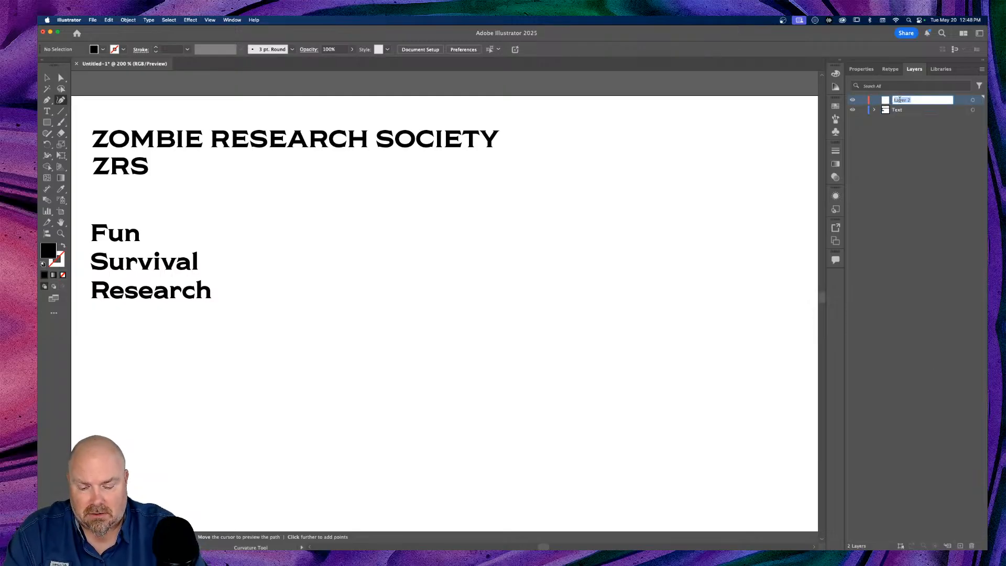
text(DNA)
key(Return)
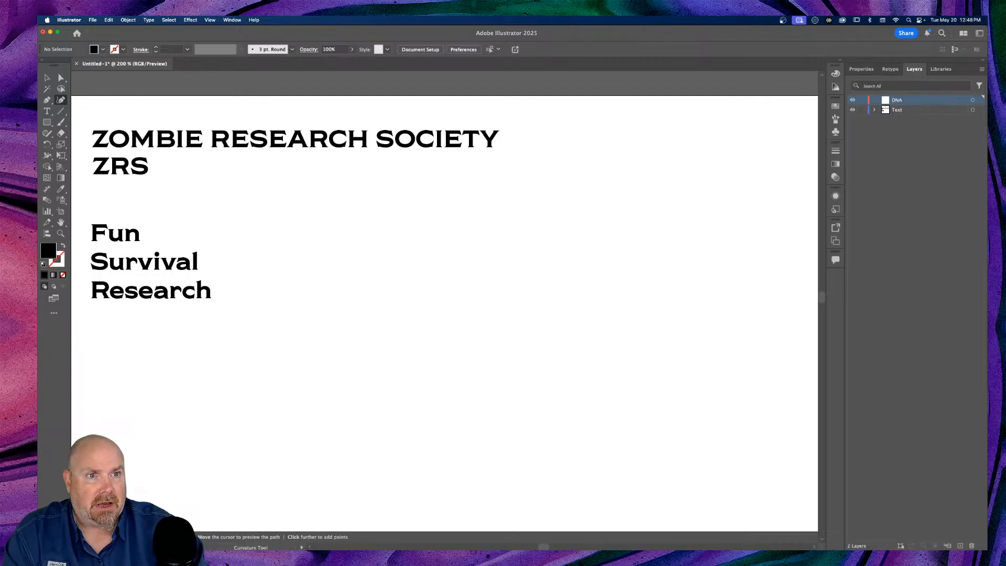
click(861, 69)
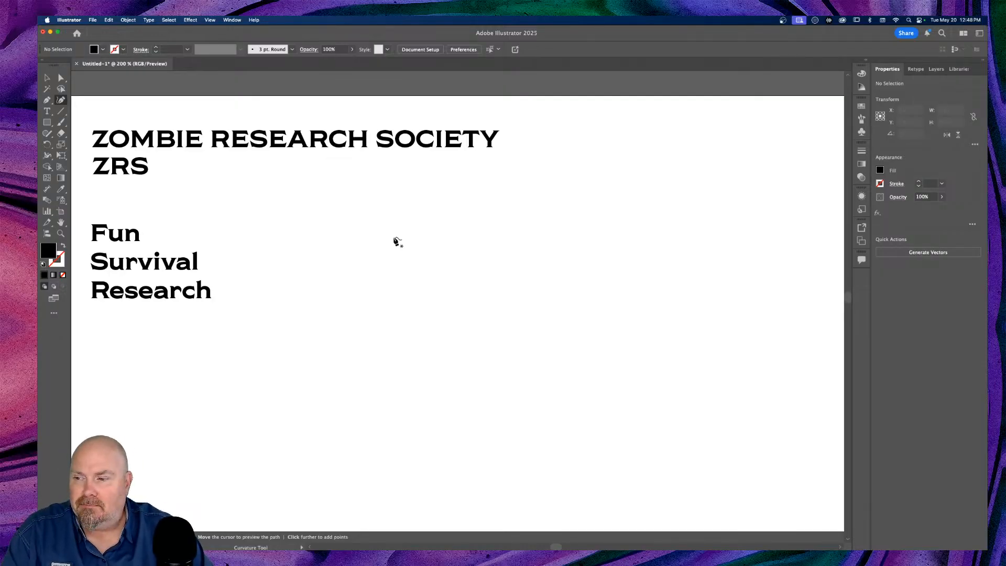
Switch to the browser, review the Zombie Research Society site's Shirts & More and Our Experts pages, and return to the Zombies board
key(super+Tab)
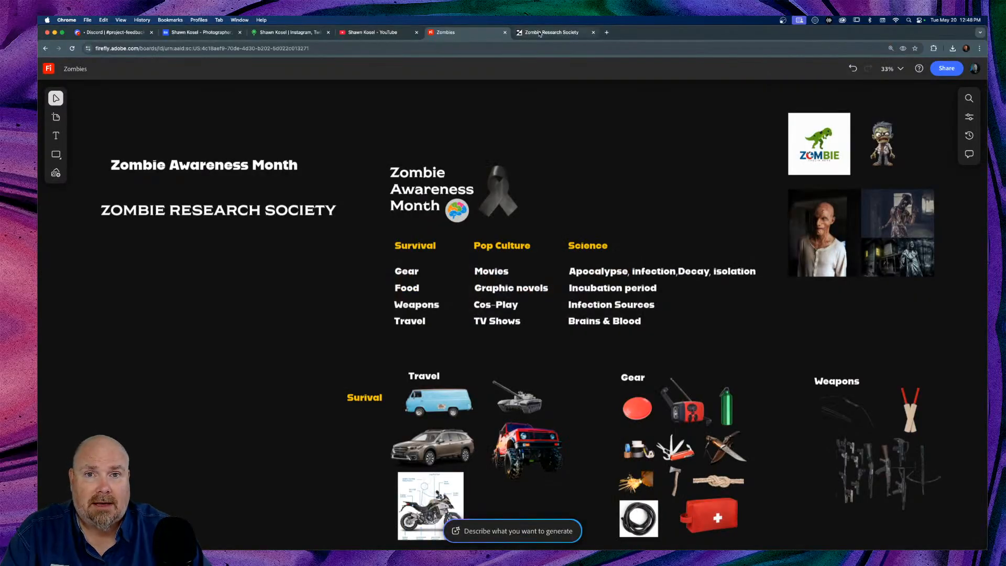
click(540, 33)
scroll(560, 242, up, 1)
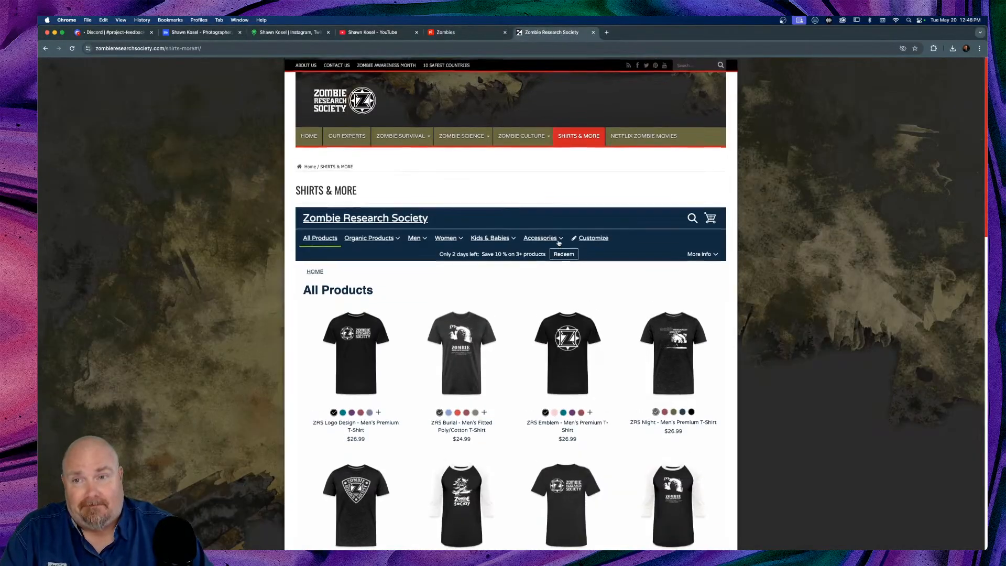
mouse_move(560, 243)
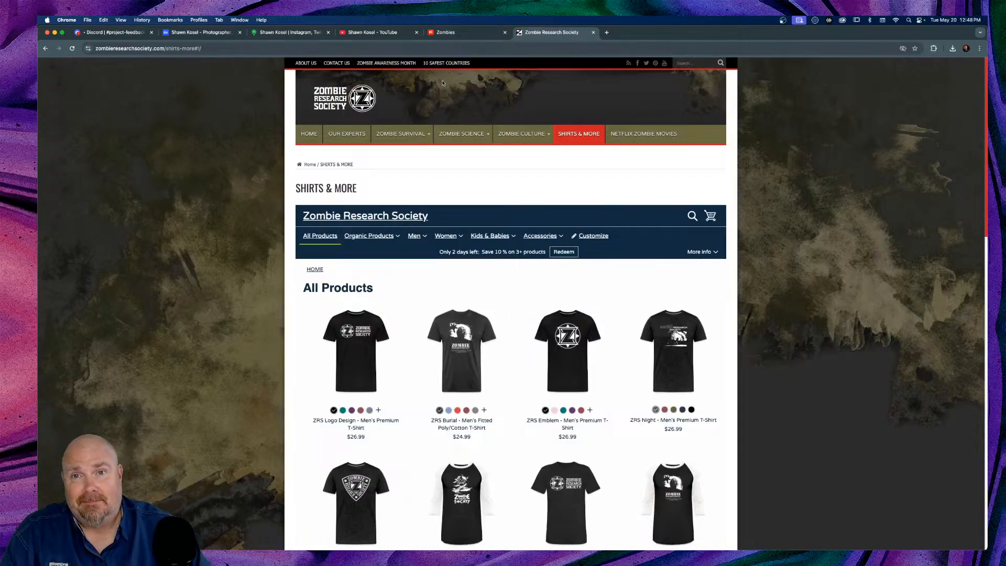
click(472, 33)
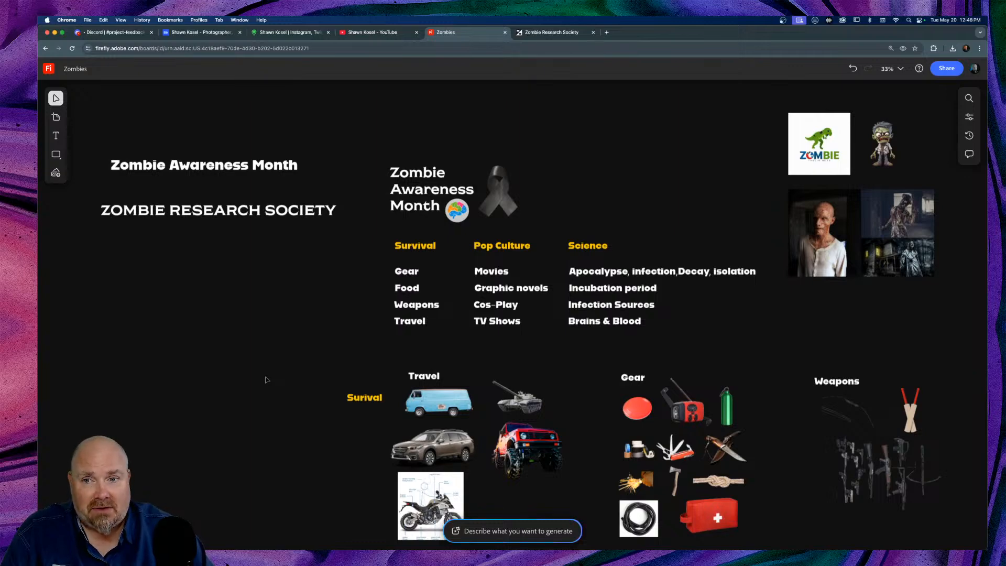
click(553, 32)
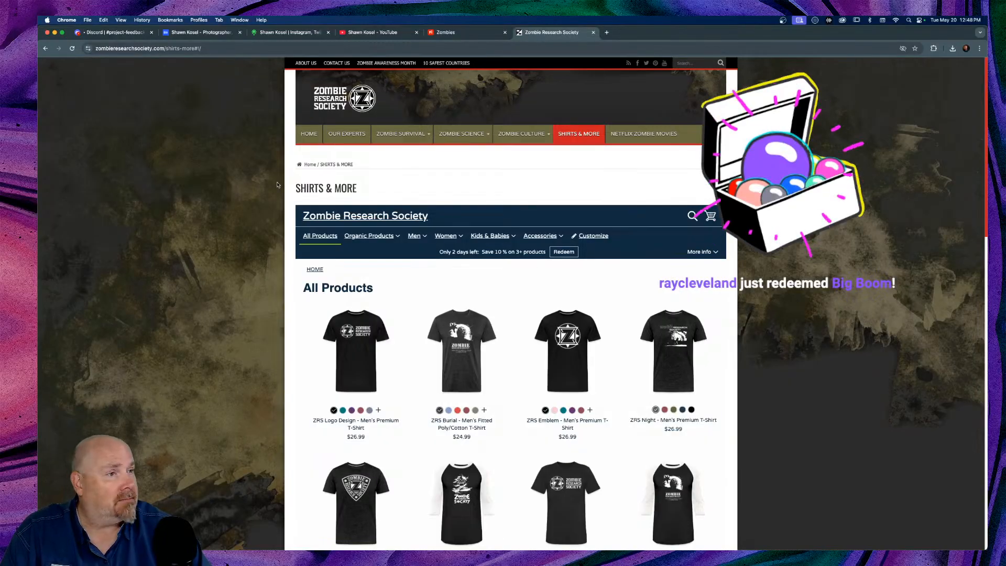
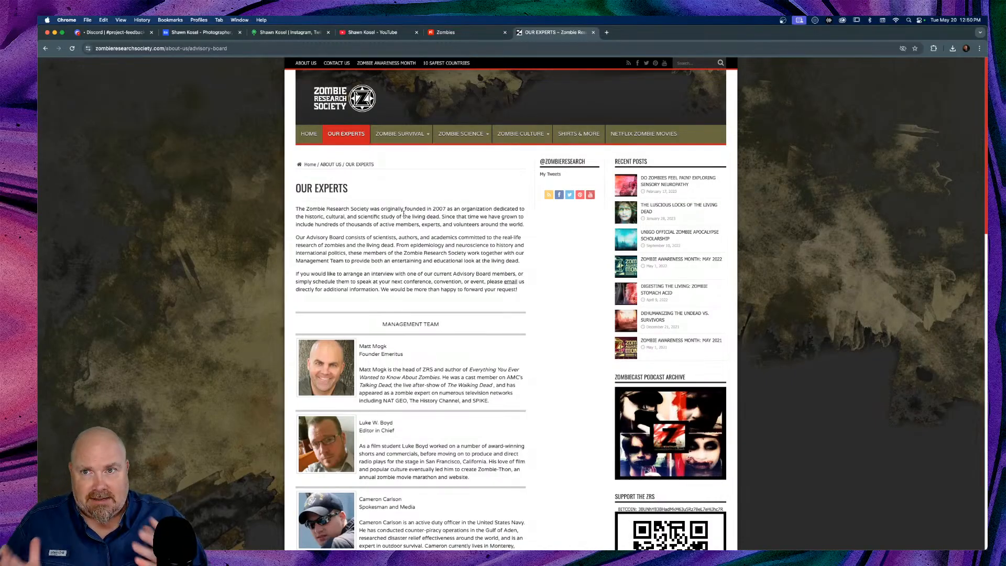
click(447, 33)
scroll(271, 315, left, 2)
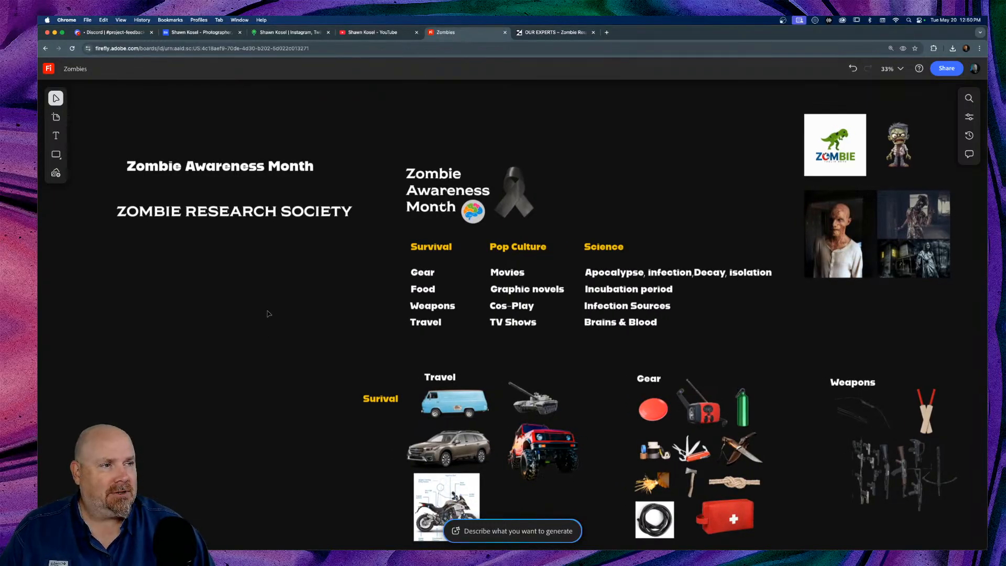
Examine the Zombies board's Survival, Pop Culture and Science lists and its Travel, Gear, Weapons and Food image groups
scroll(267, 313, right, 5)
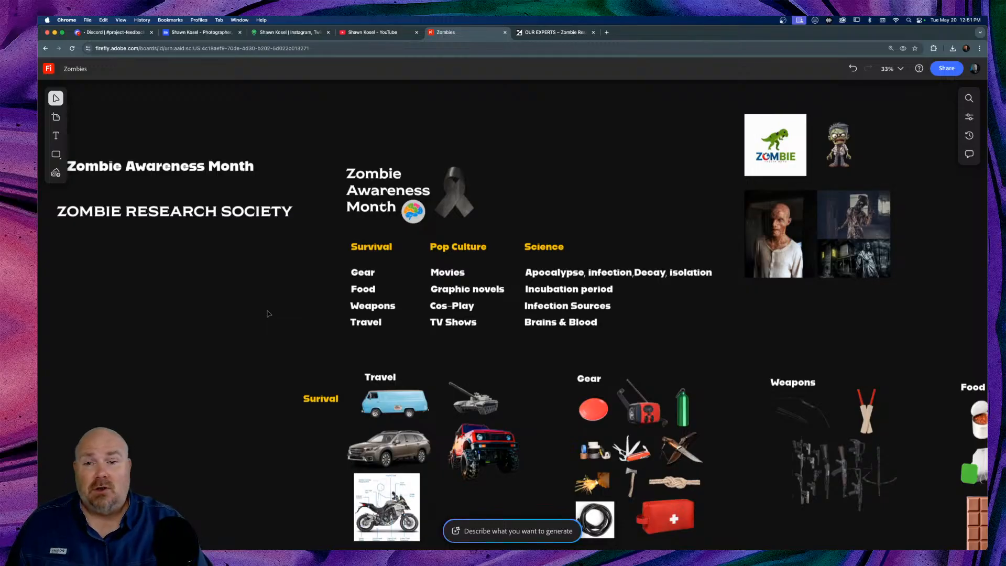
scroll(267, 314, down, 5)
scroll(267, 314, right, 4)
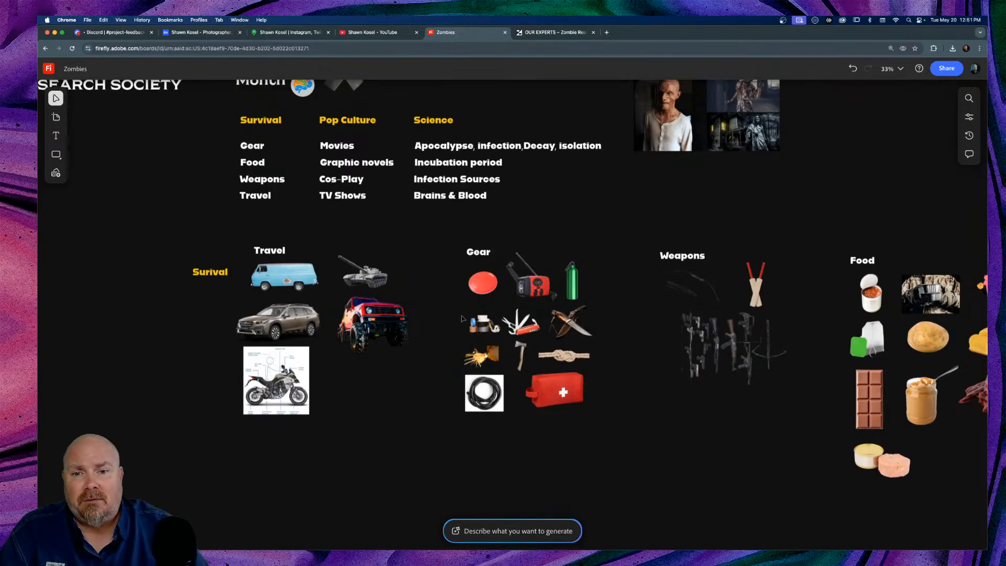
scroll(462, 319, up, 3)
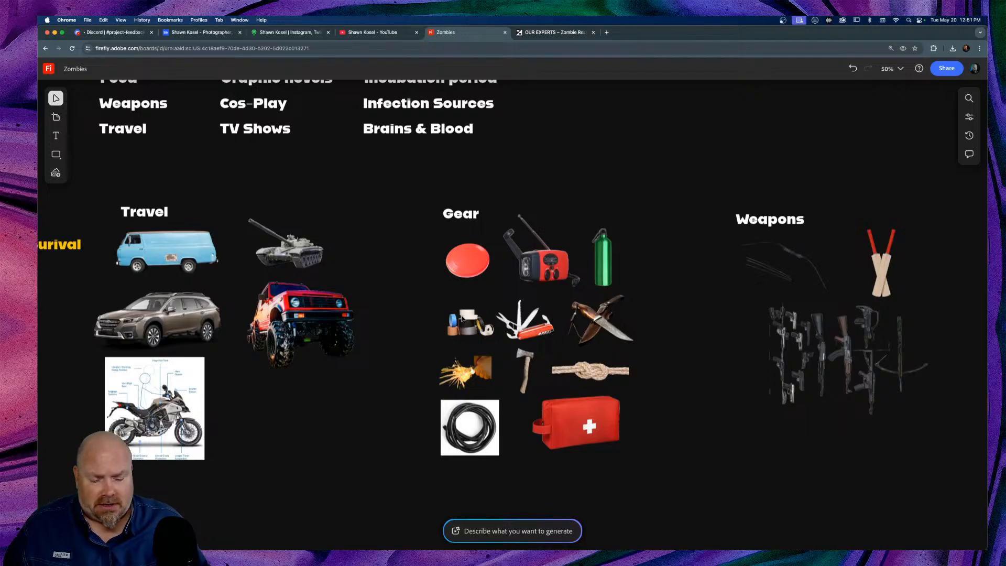
scroll(462, 318, up, 5)
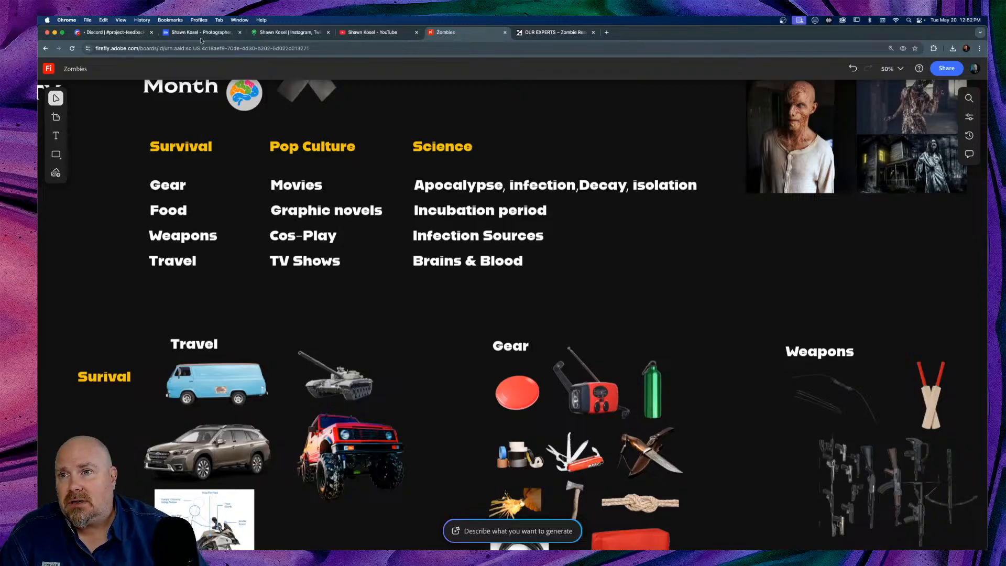
Switch to Discord, open the stream-chat channel and view both zombie run medal photos at full size
click(102, 34)
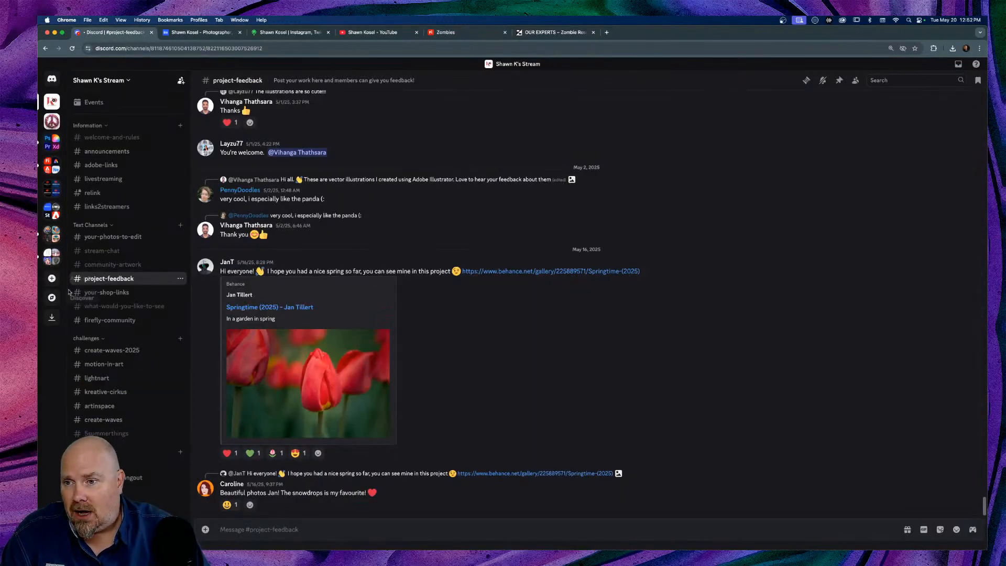
click(112, 265)
click(103, 251)
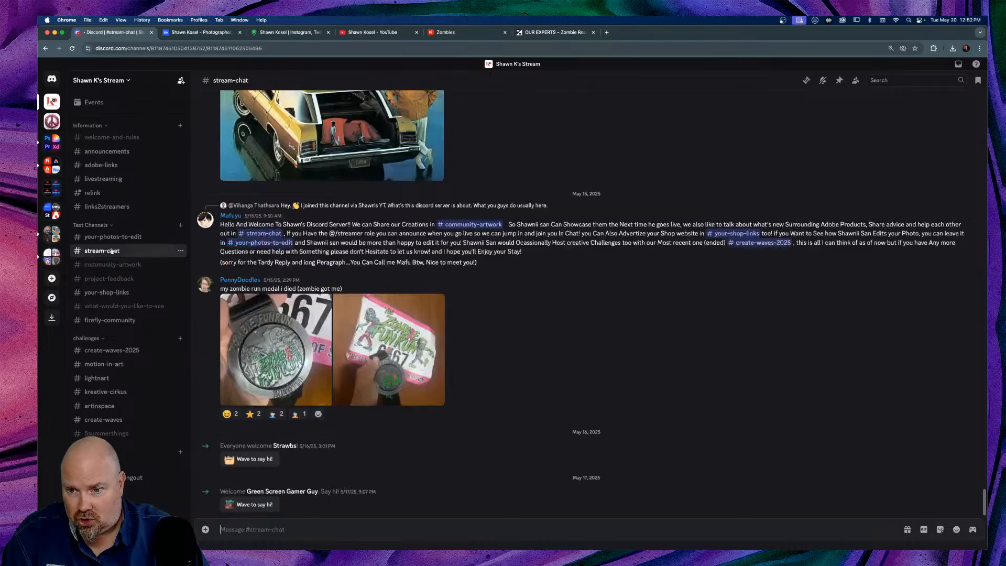
click(293, 336)
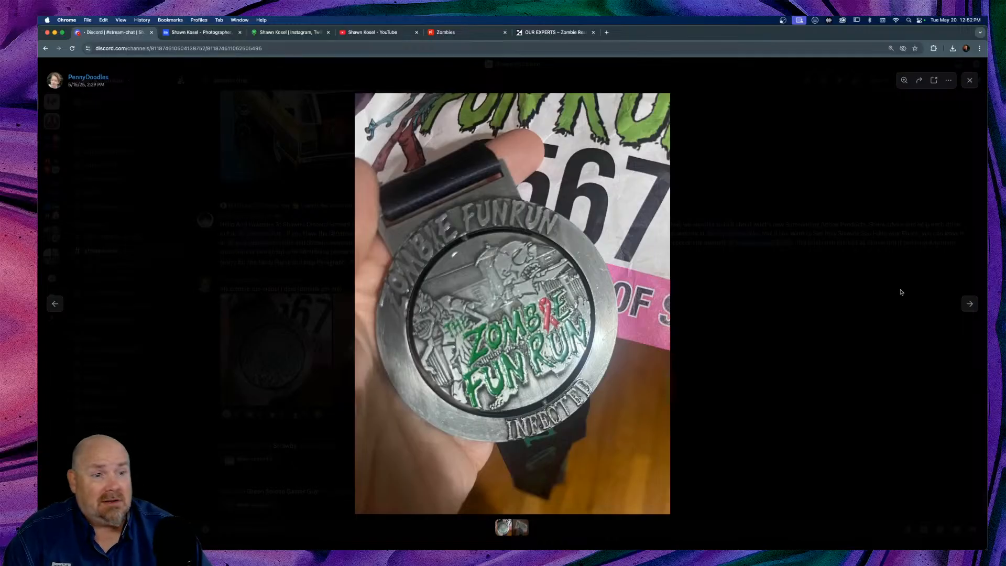
click(970, 304)
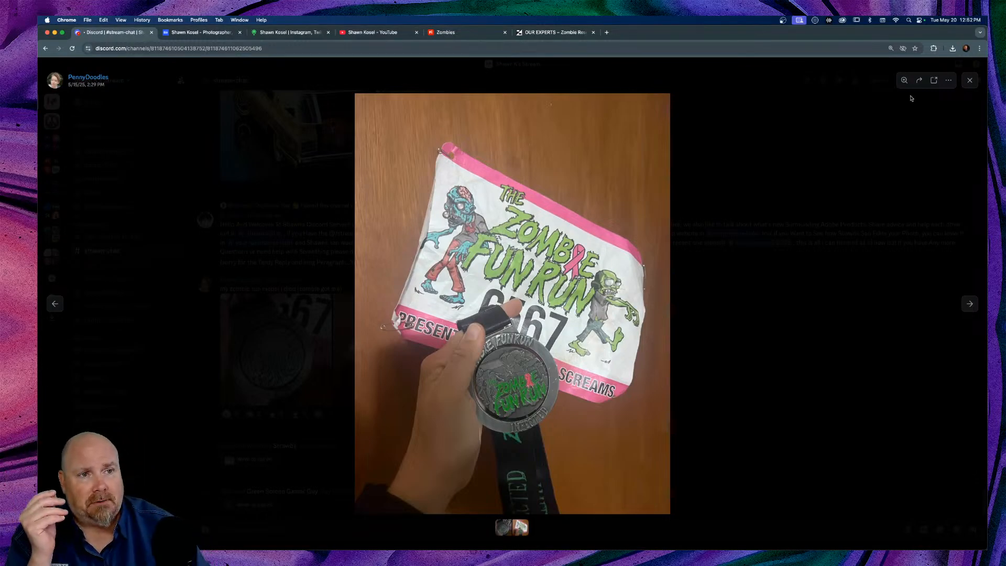
click(970, 81)
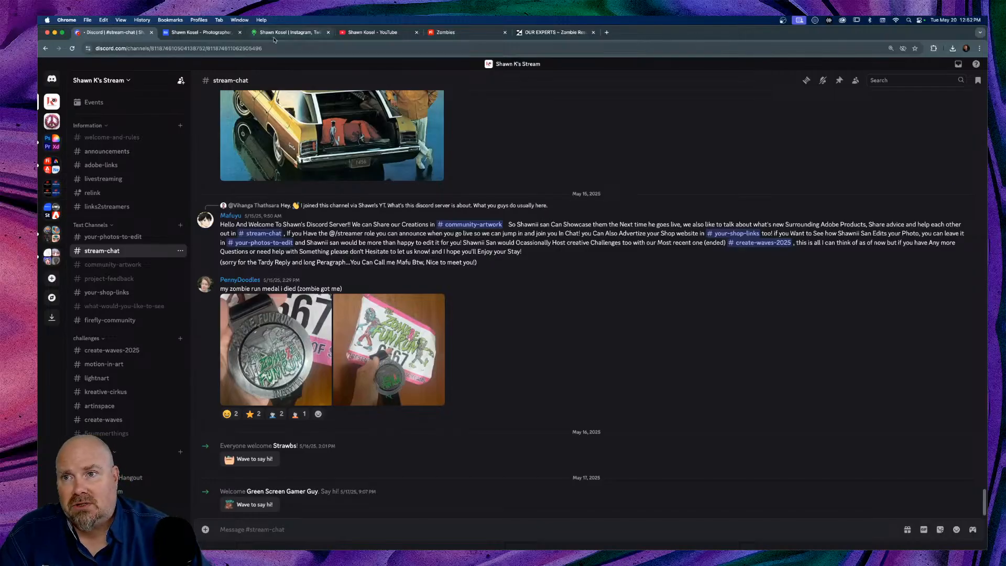
Return to the Zombies board and review its topic lists, survival image groups and title text
click(473, 34)
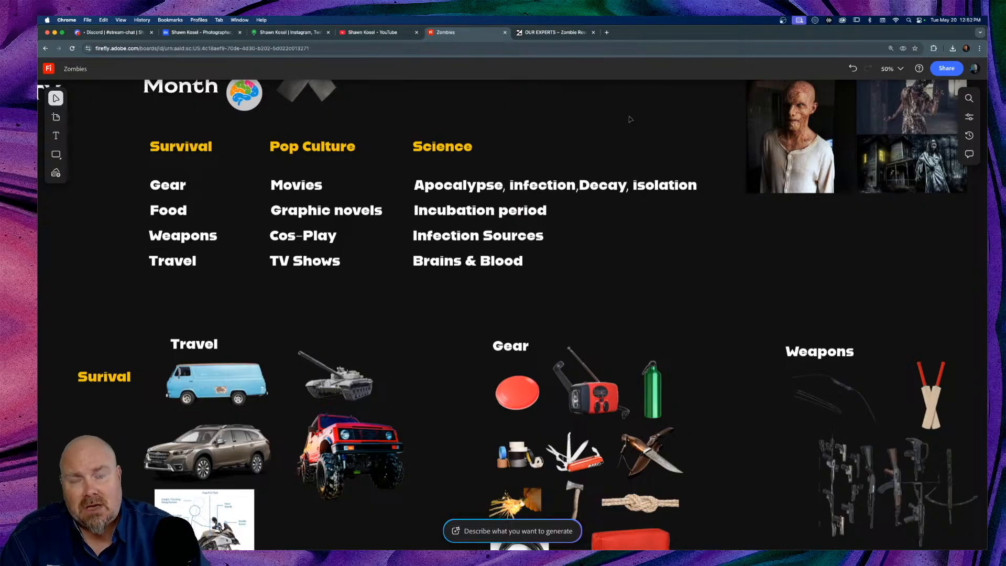
key(super+minus)
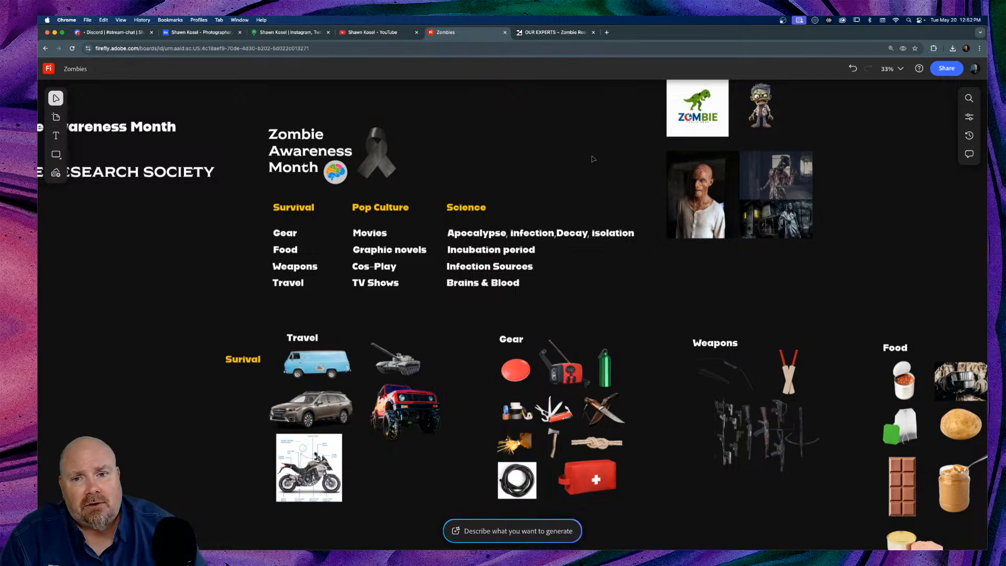
key(super+equal)
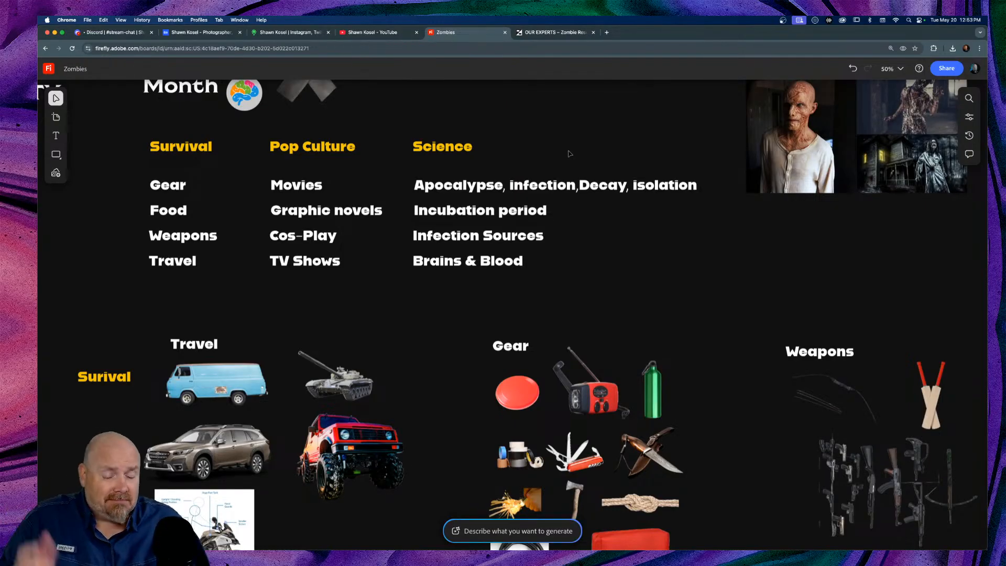
key(super+minus)
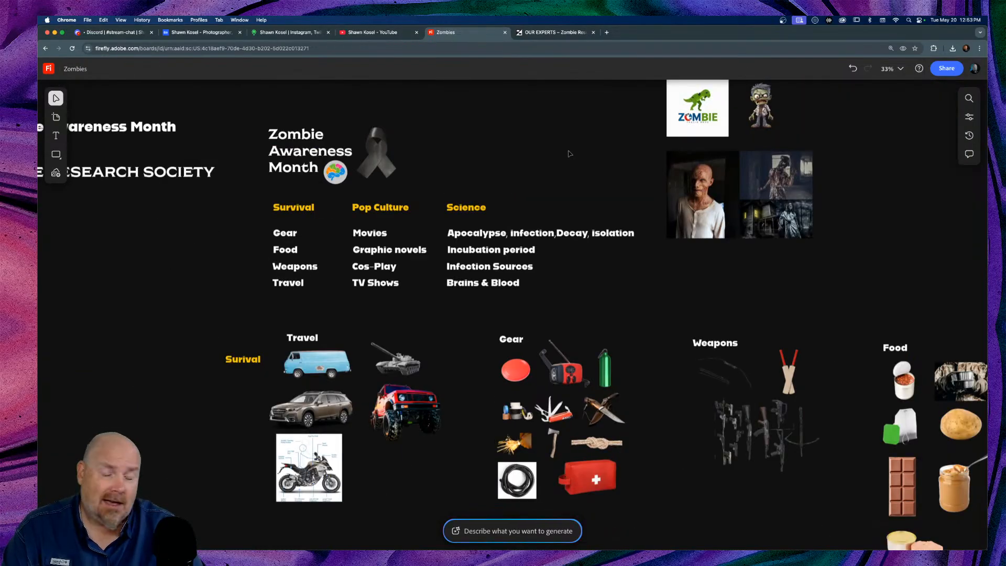
scroll(571, 154, up, 3)
scroll(571, 154, right, 1)
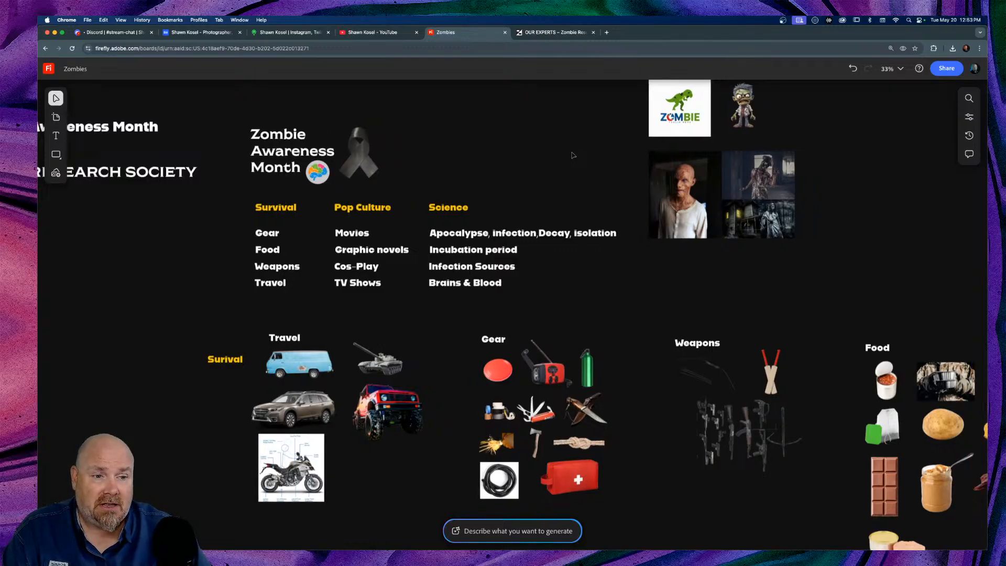
scroll(573, 154, left, 5)
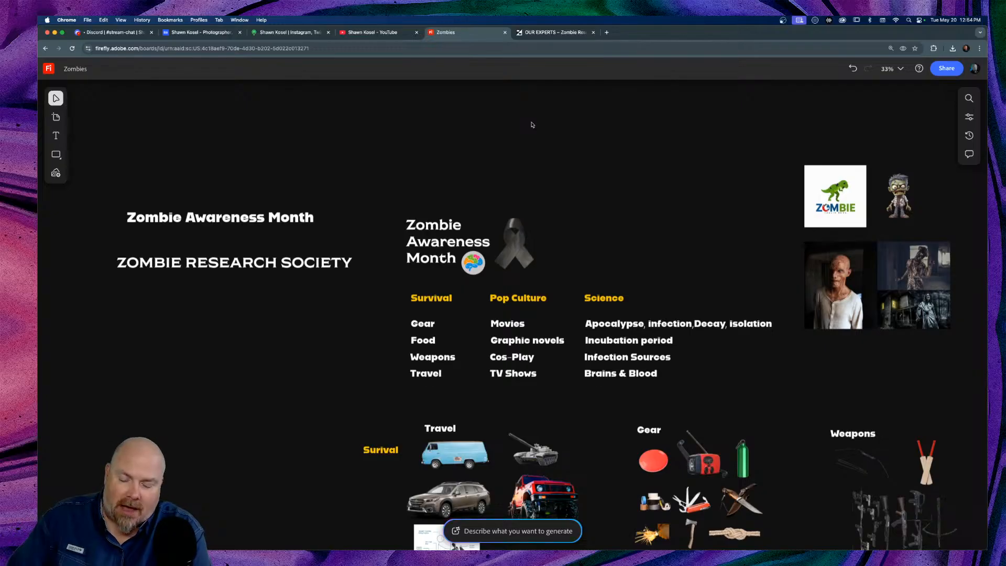
key(super+Tab)
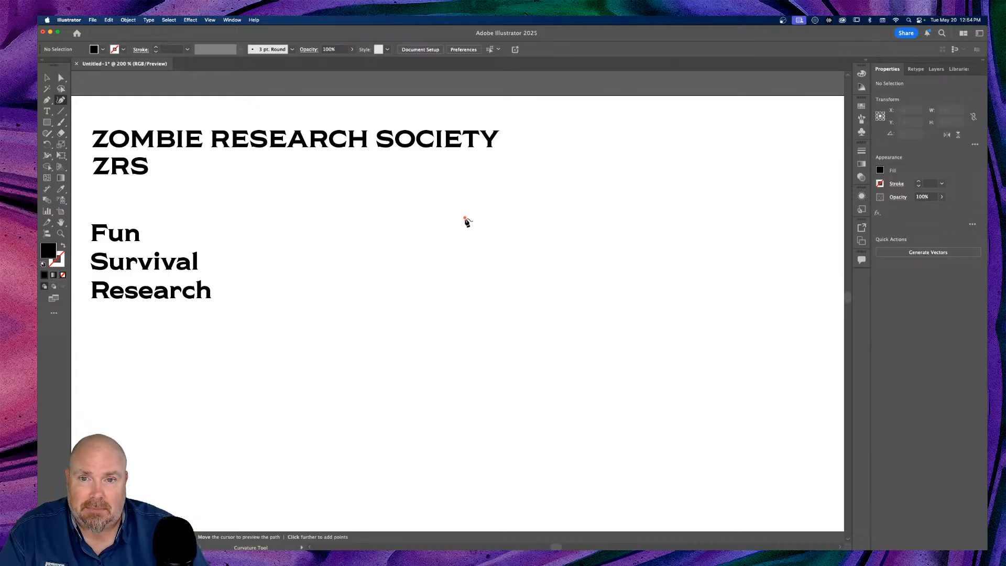
click(465, 217)
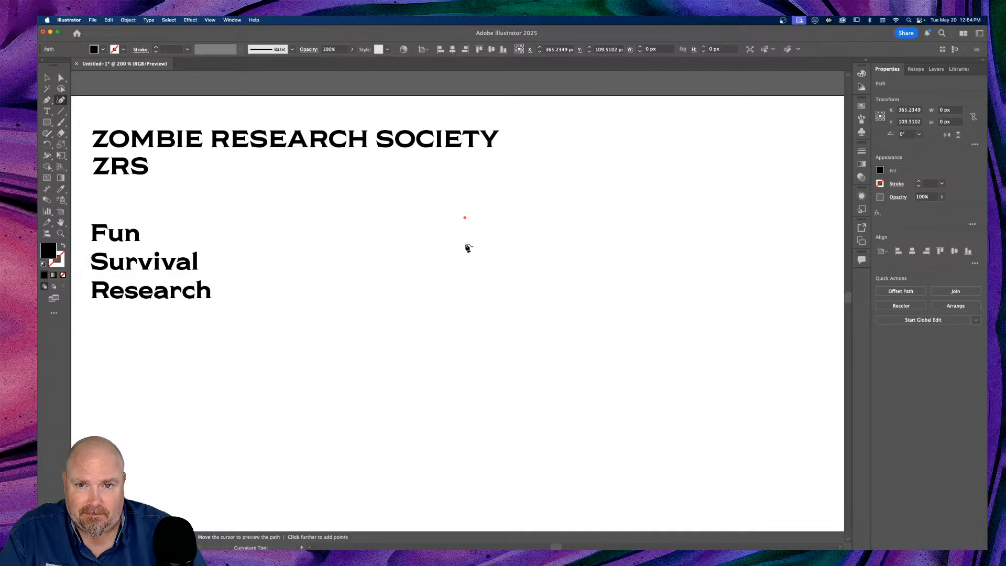
click(466, 256)
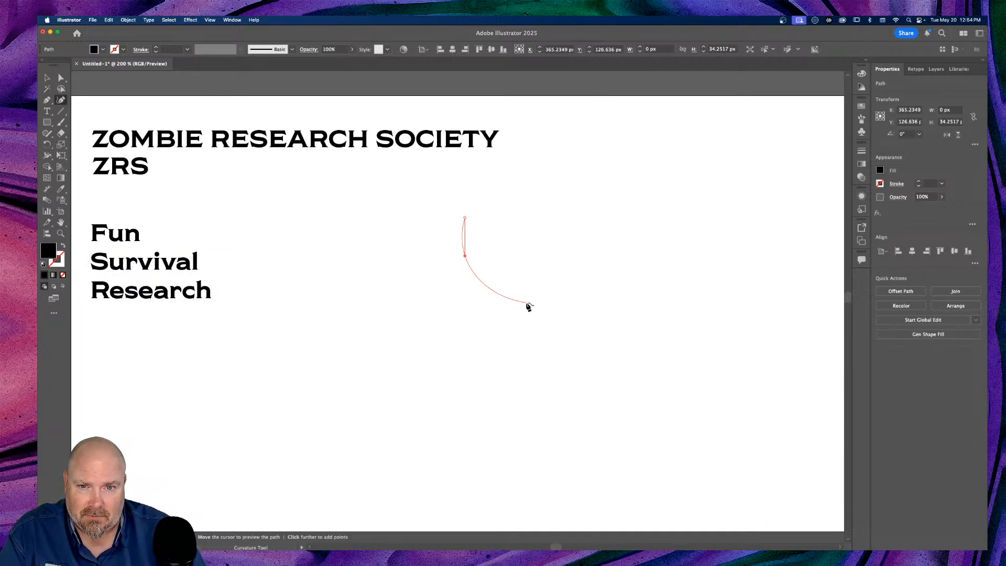
click(528, 305)
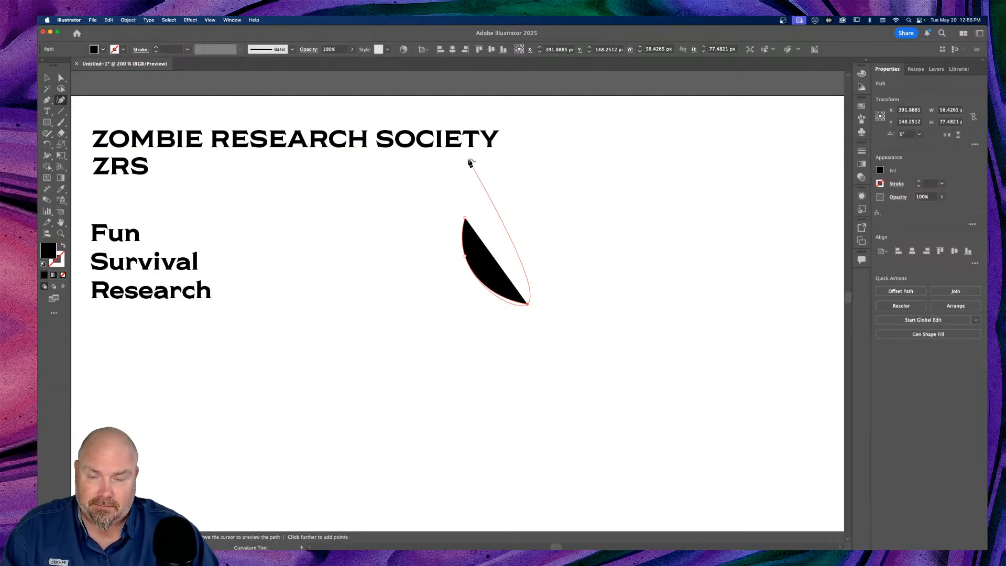
key(v)
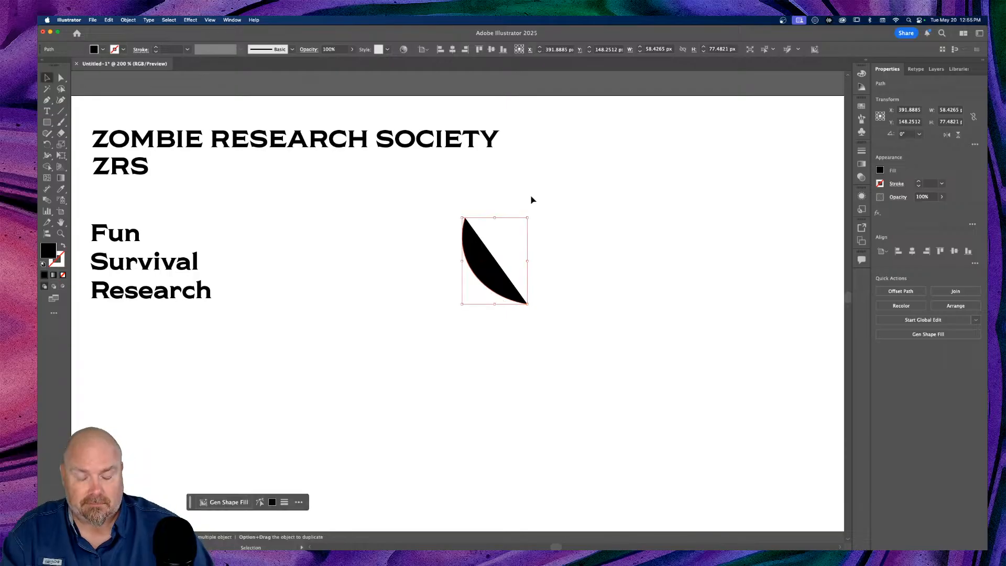
key(Delete)
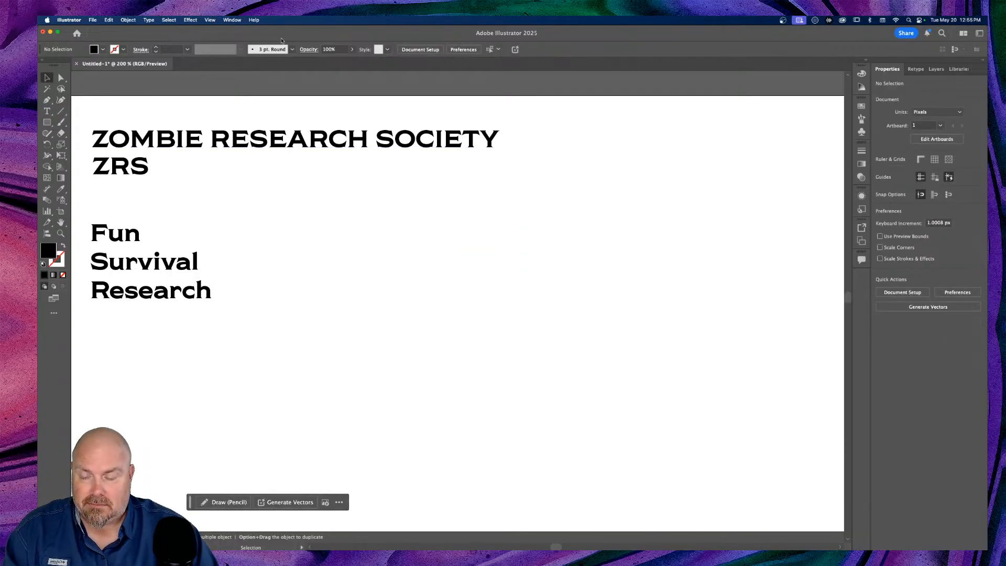
Switch to the Zombie Research Society site, open Decay Theory under Zombie Science, and look through its articles for DNA reference
key(super+Tab)
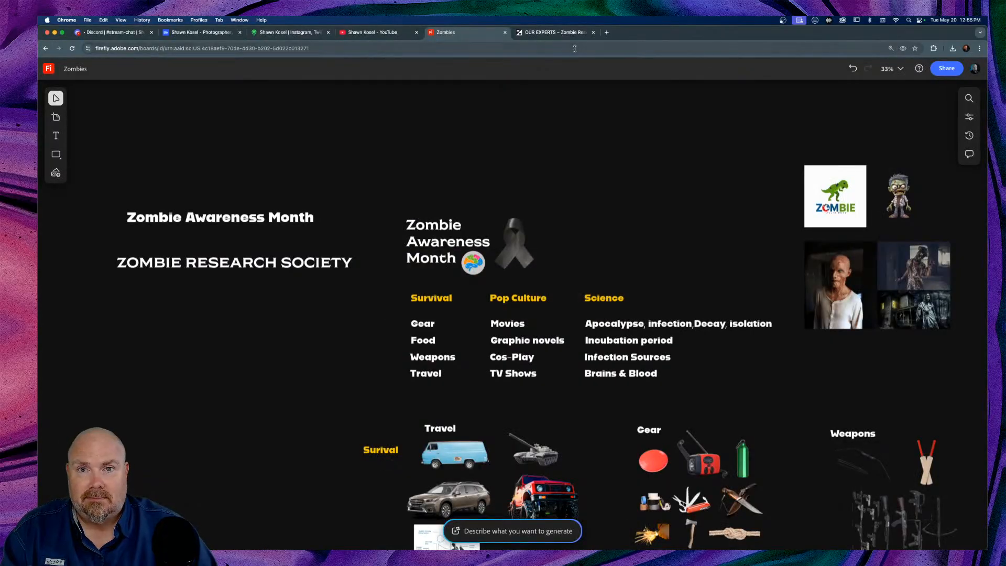
click(573, 35)
mouse_move(476, 134)
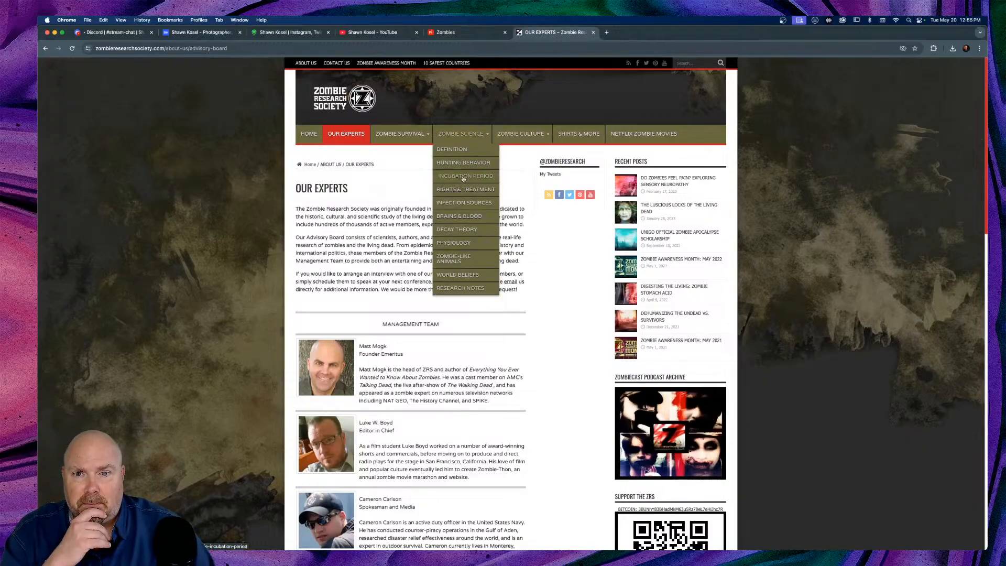
click(454, 231)
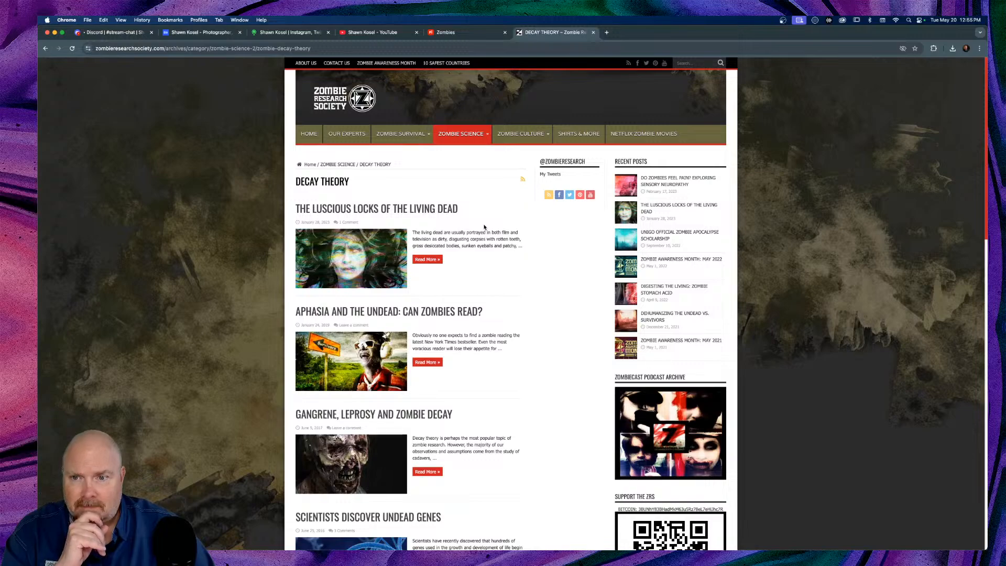
scroll(484, 227, down, 3)
scroll(484, 227, down, 1)
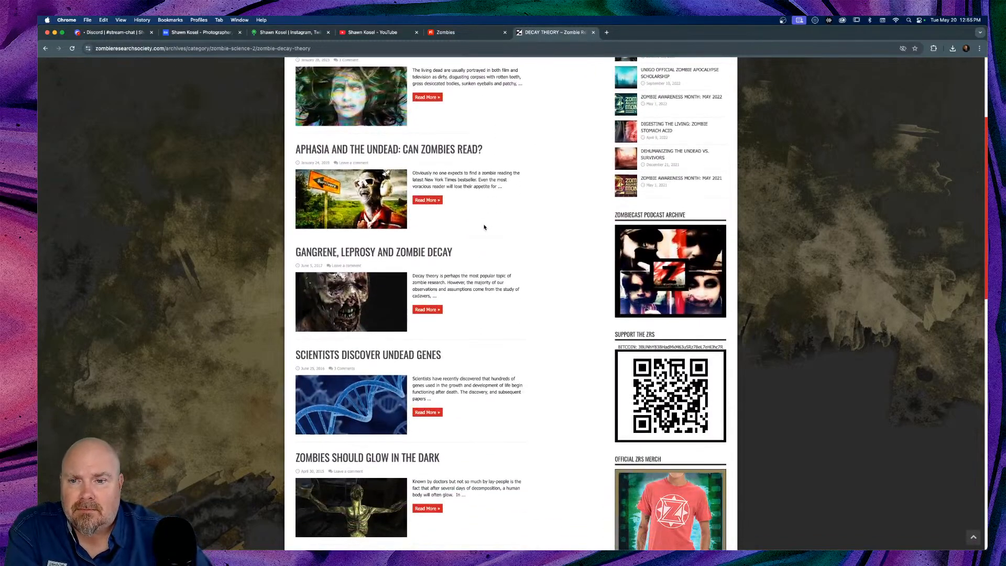
scroll(485, 227, down, 5)
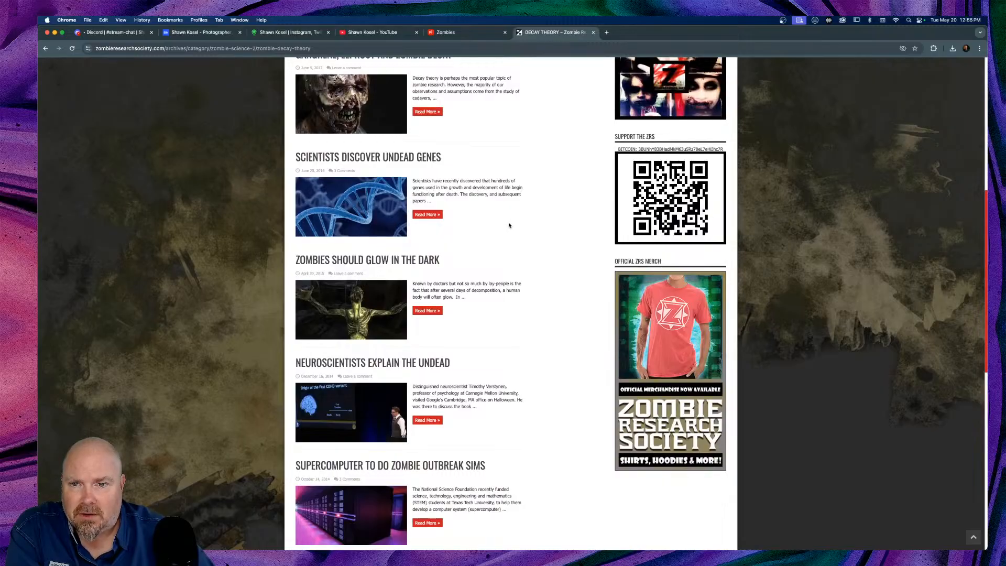
scroll(508, 225, down, 1)
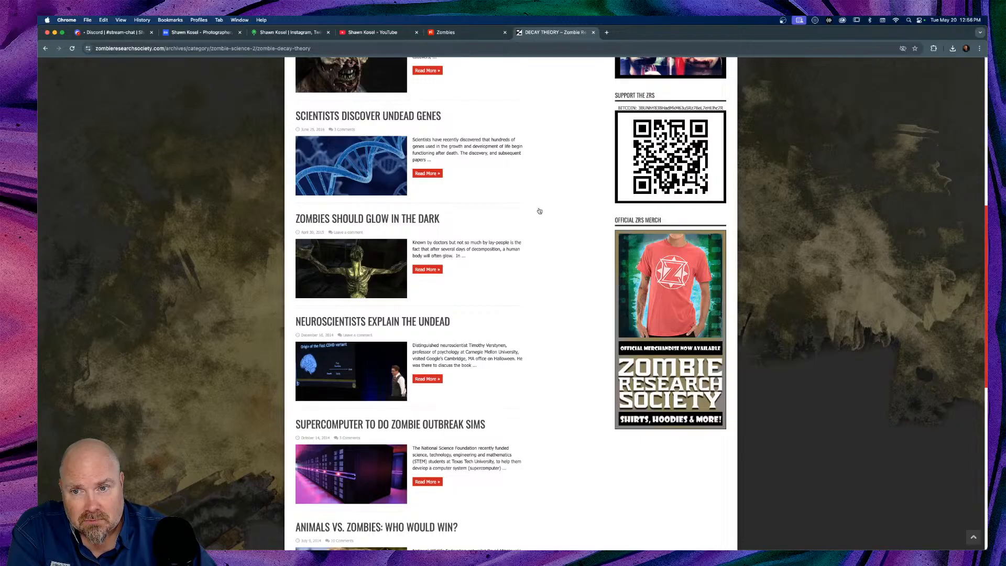
Inspect the Zombies Should Glow in the Dark image up close and review the remaining Decay Theory articles
scroll(353, 262, up, 5)
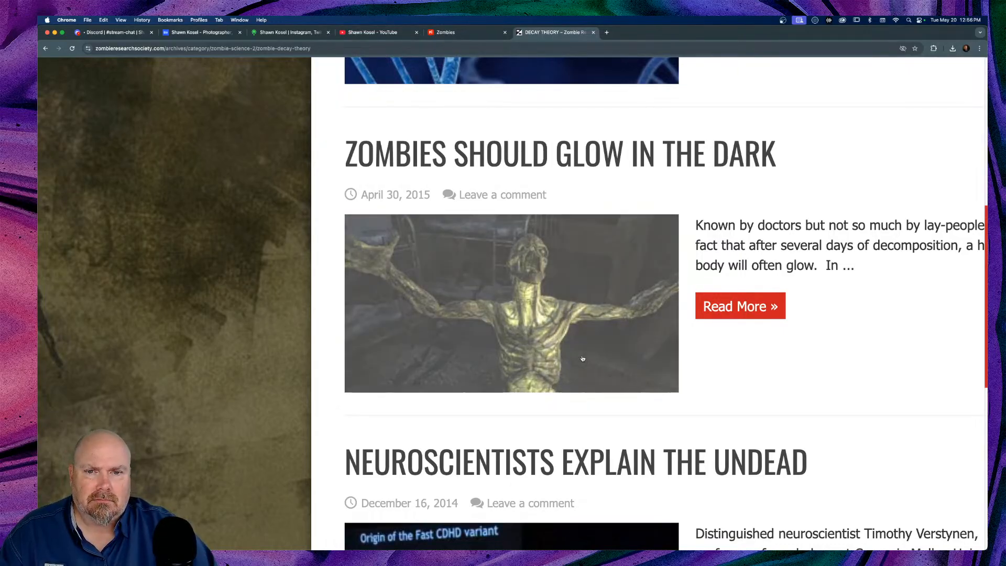
scroll(821, 315, down, 5)
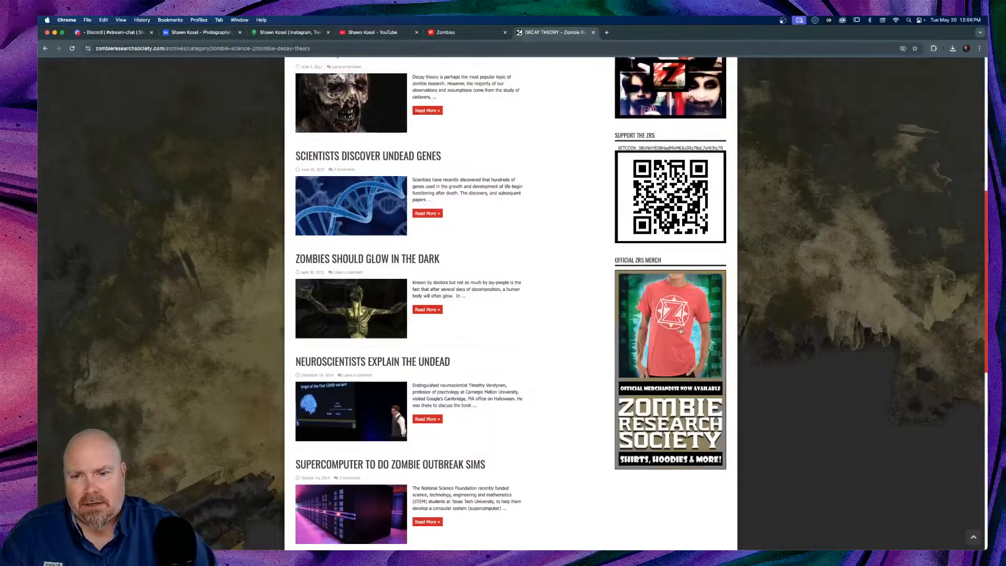
scroll(525, 346, down, 3)
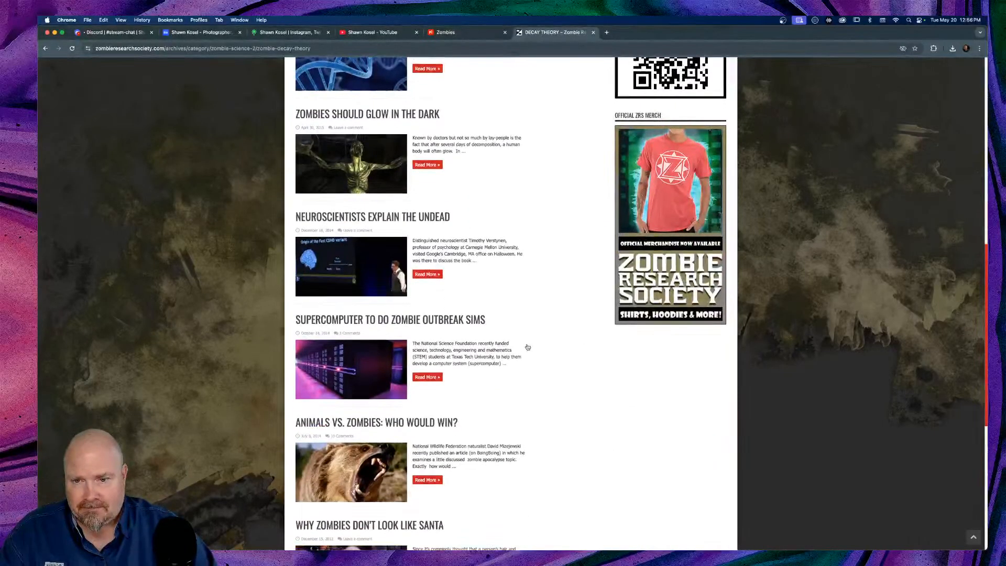
scroll(531, 346, down, 4)
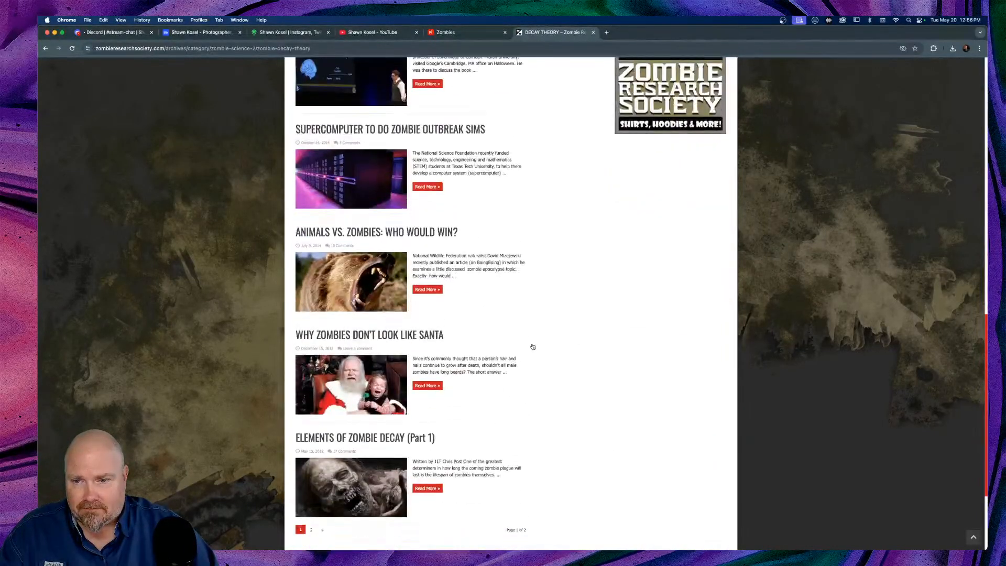
scroll(532, 346, up, 15)
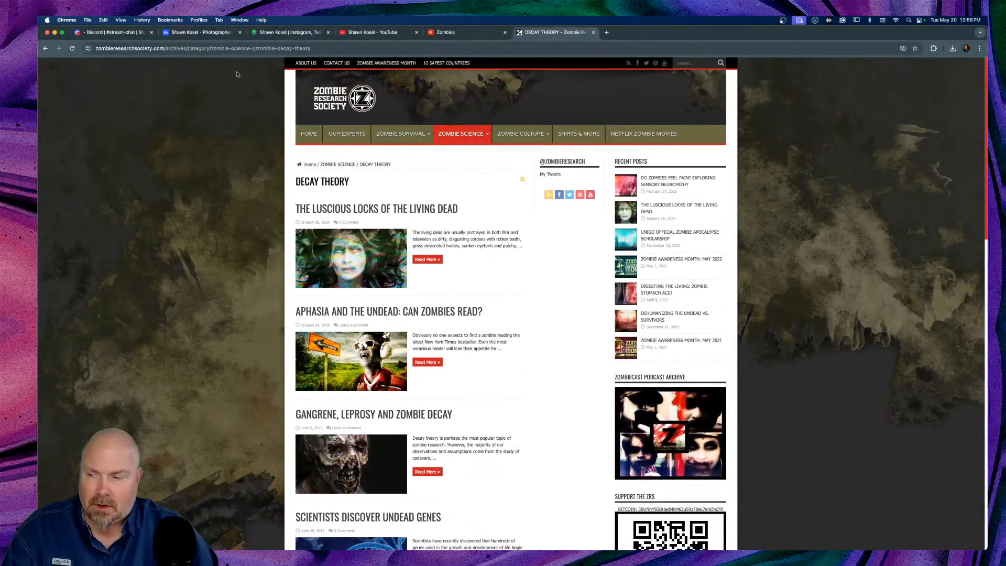
Switch to Illustrator and start a straight vertical path about 206 px tall with the Curvature tool, in the empty area beneath the title lettering
key(super+Tab)
key(super+Tab)
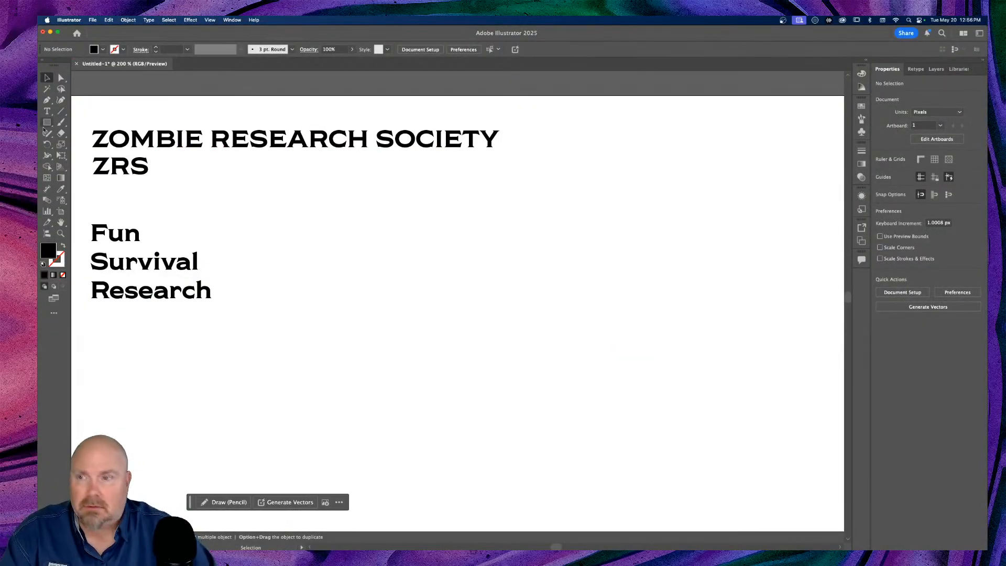
click(61, 100)
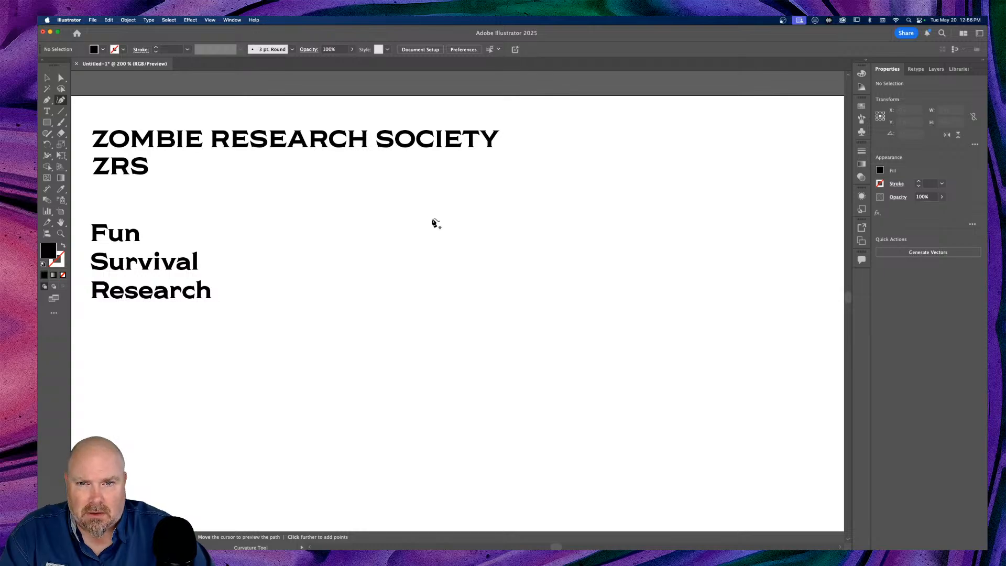
click(431, 218)
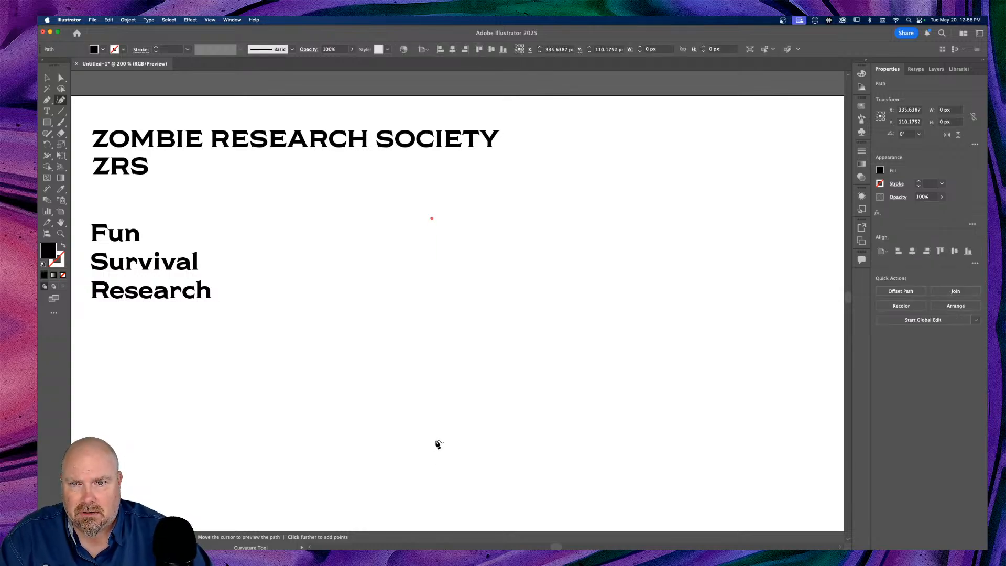
click(433, 448)
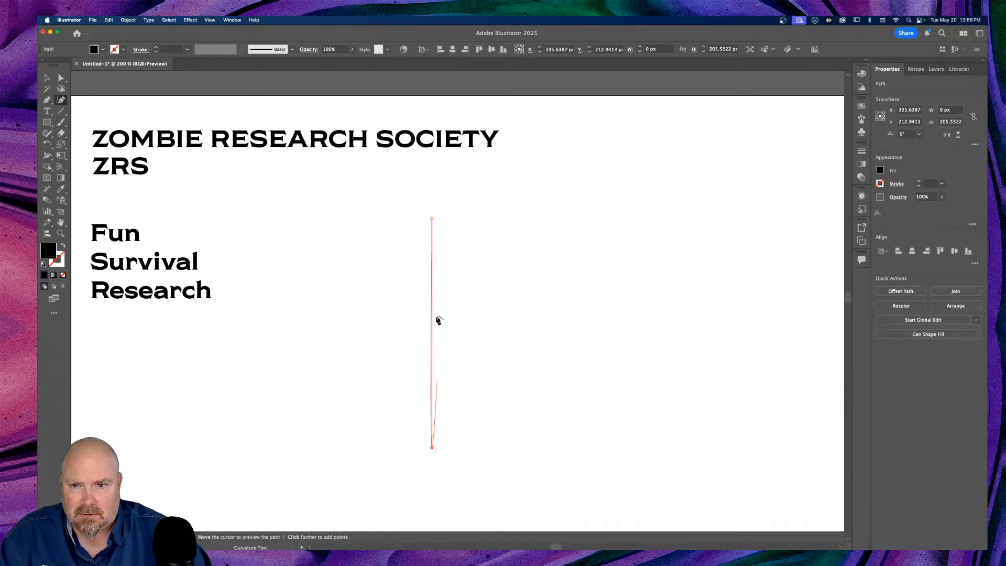
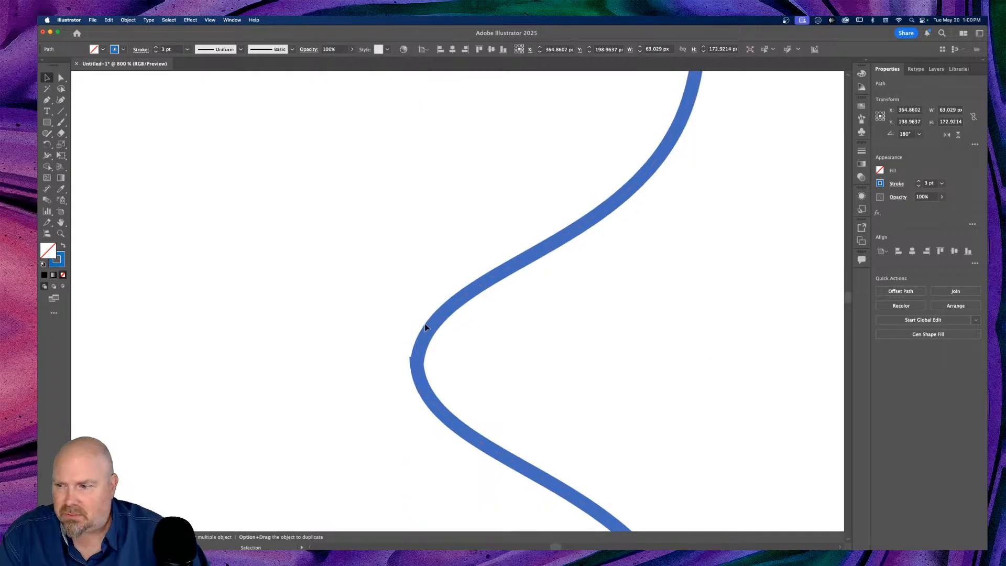
Select both blue curve halves and join them into one path at their meeting point
key(super+plus)
key(super+plus)
scroll(426, 327, left, 2)
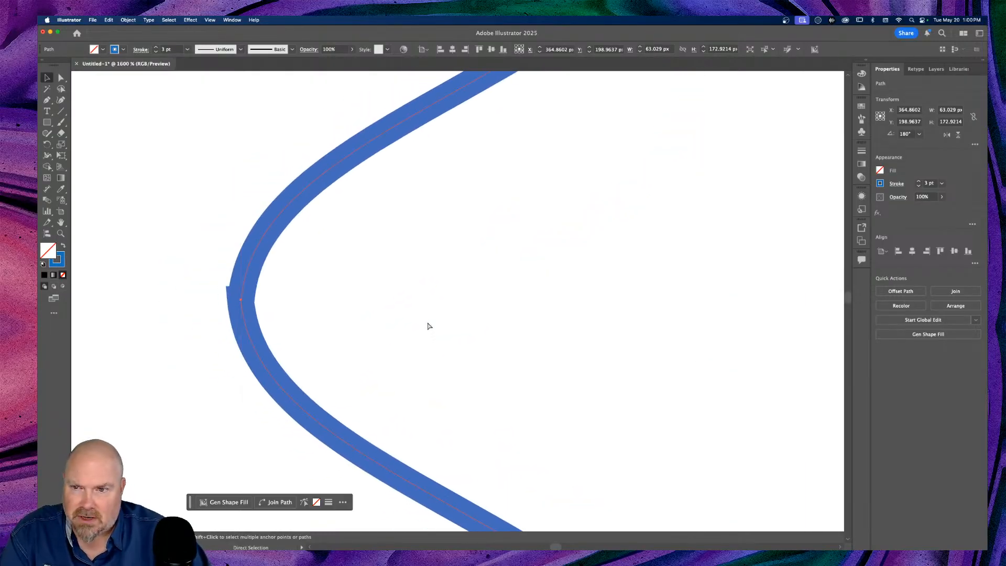
key(super+a)
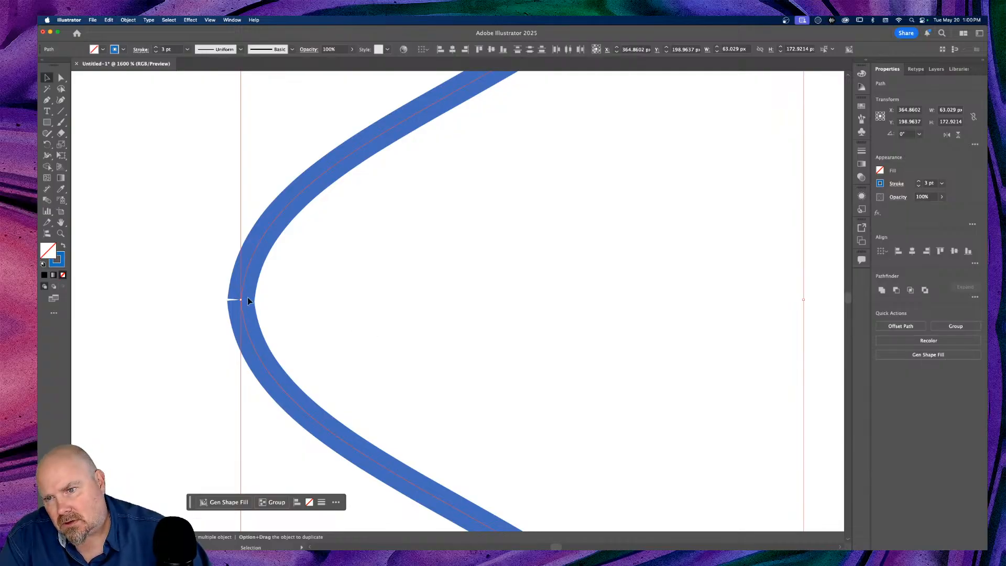
click(299, 311)
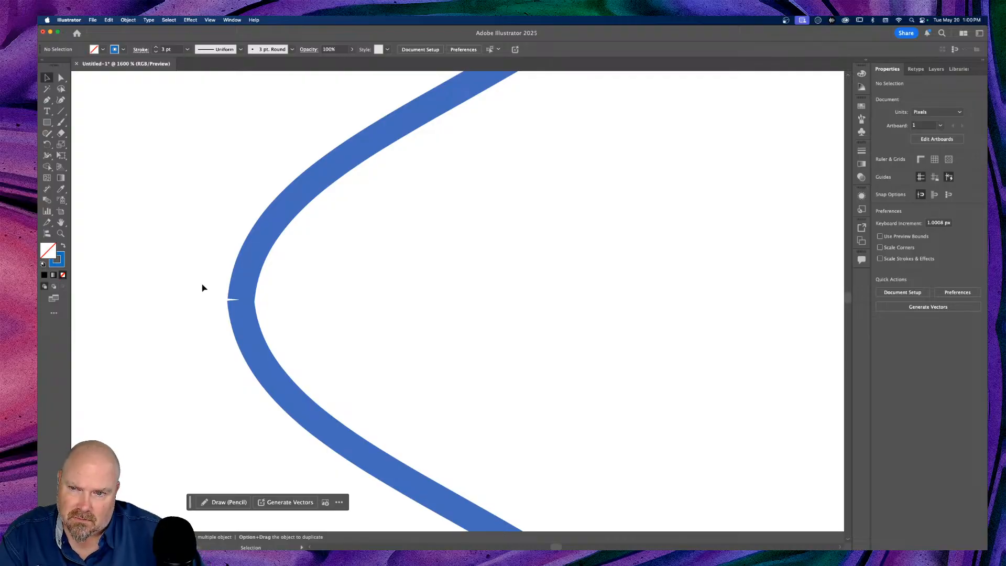
drag(274, 339, 274, 342)
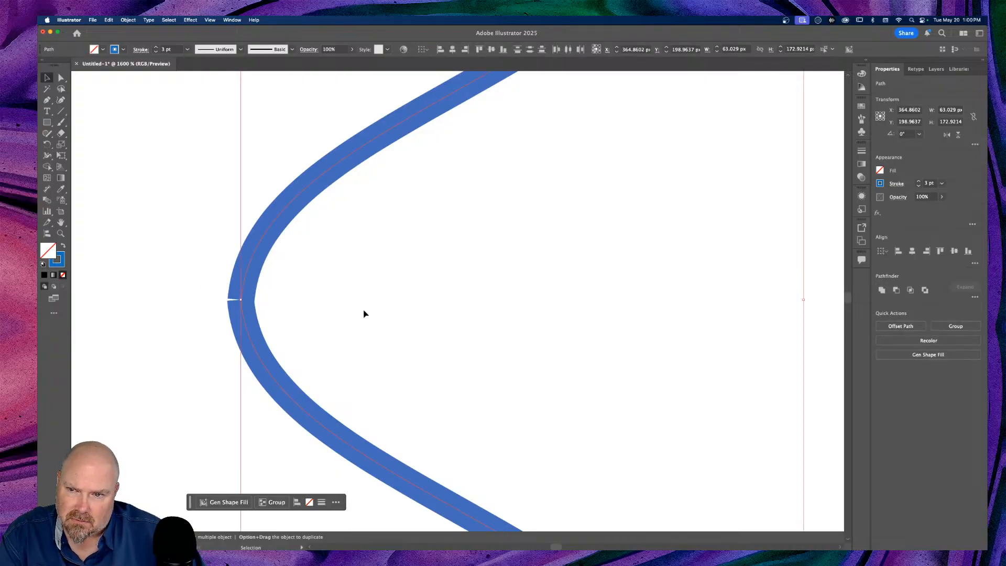
key(a)
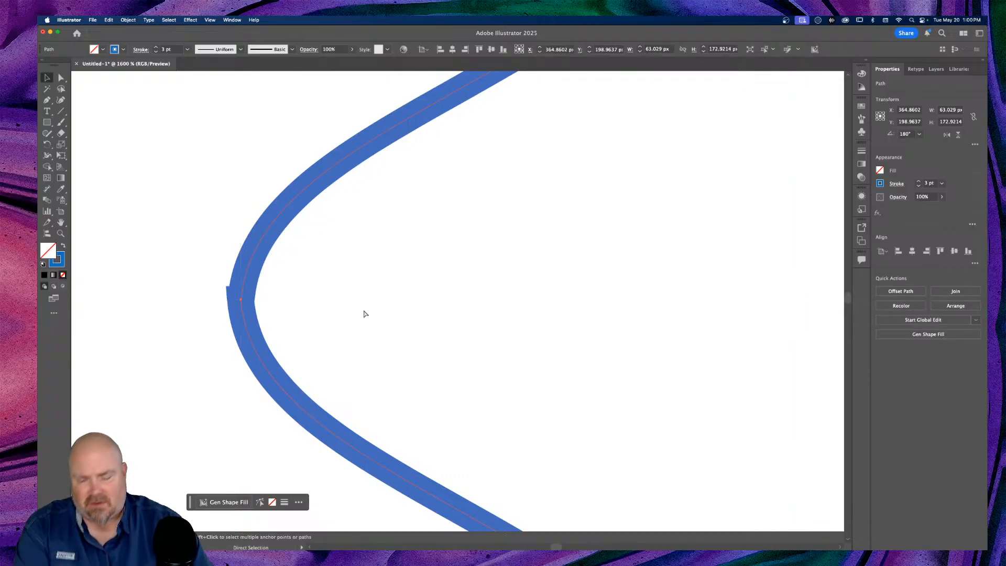
key(v)
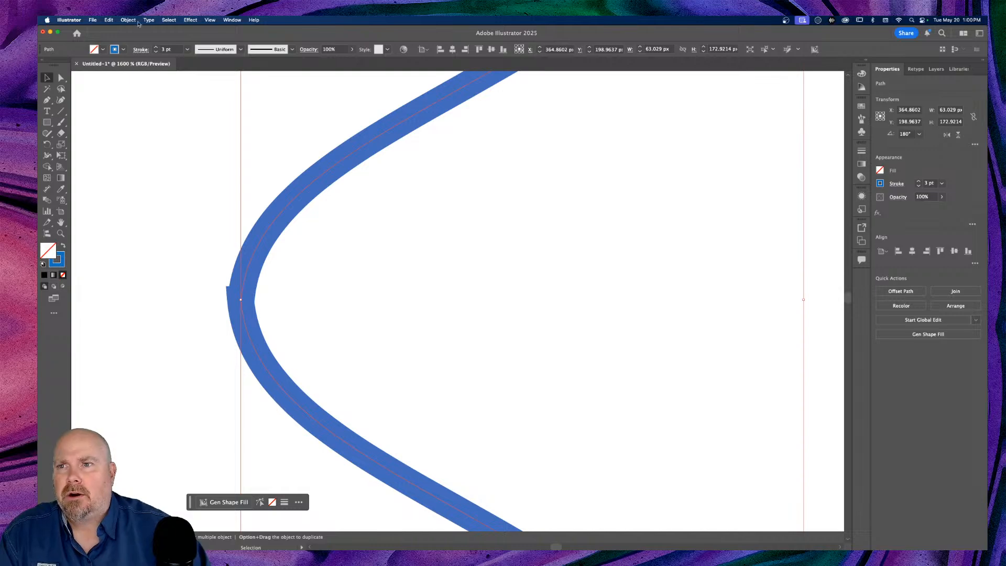
Reduce the joined curve's stroke weight to 1 pt and restore it to 3 pt
click(155, 52)
click(156, 52)
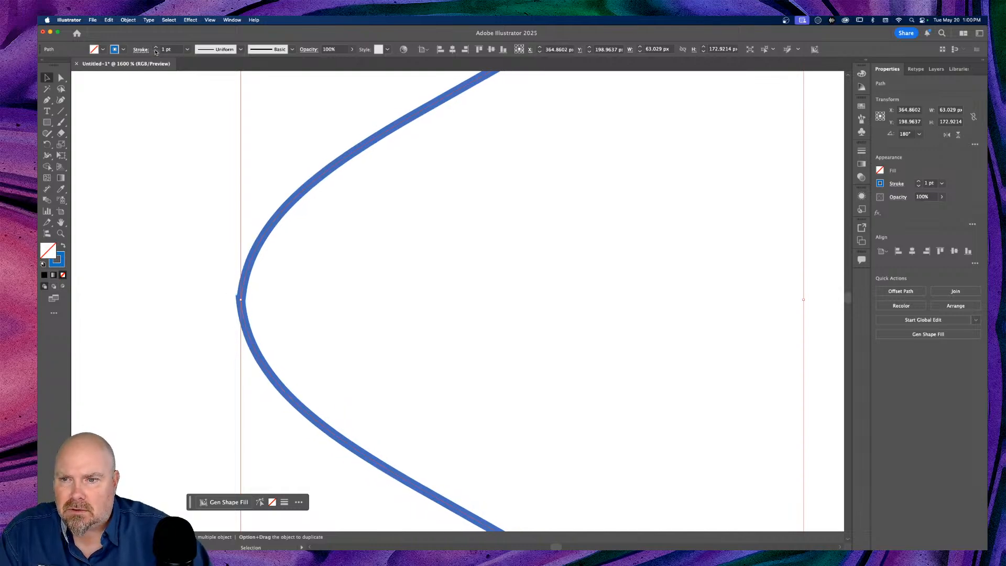
click(156, 47)
click(156, 47)
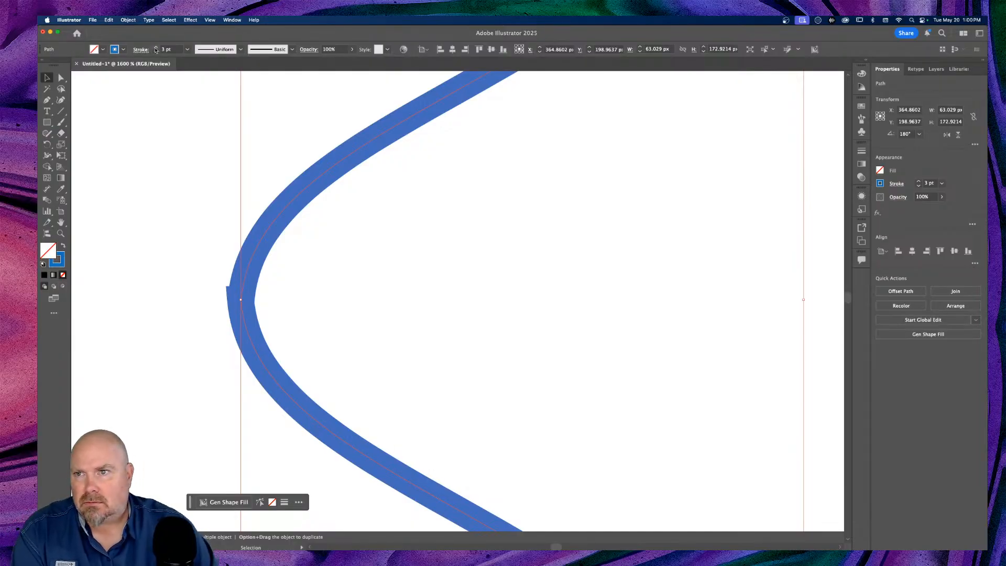
Remove the curve's stroke colour and apply a dark blue swatch to the stroke instead
click(115, 49)
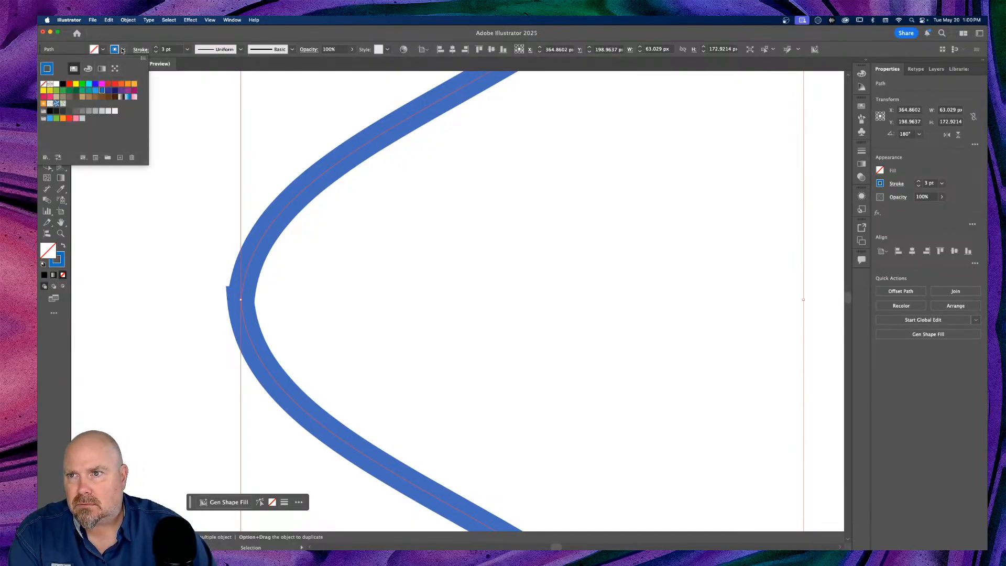
click(44, 85)
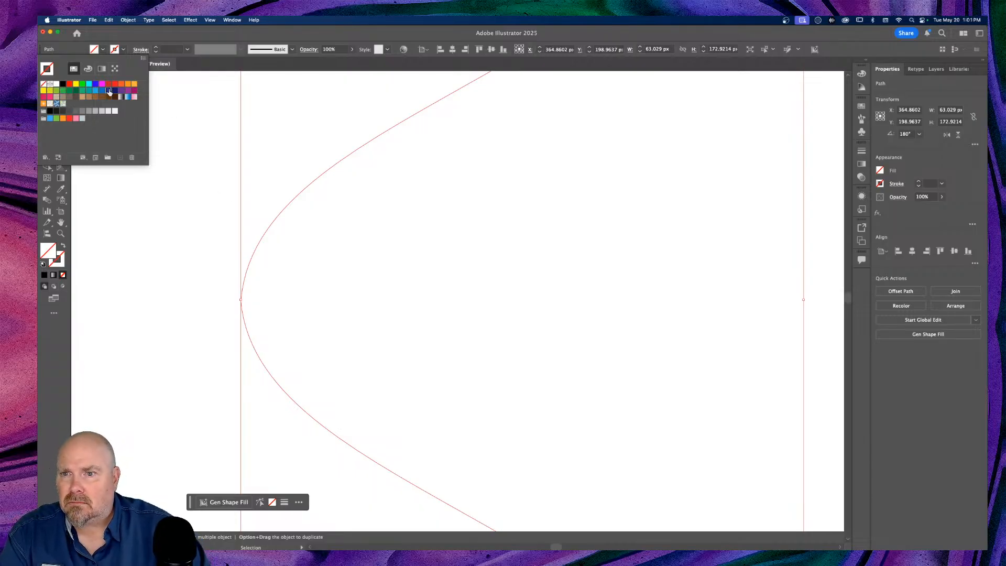
click(109, 91)
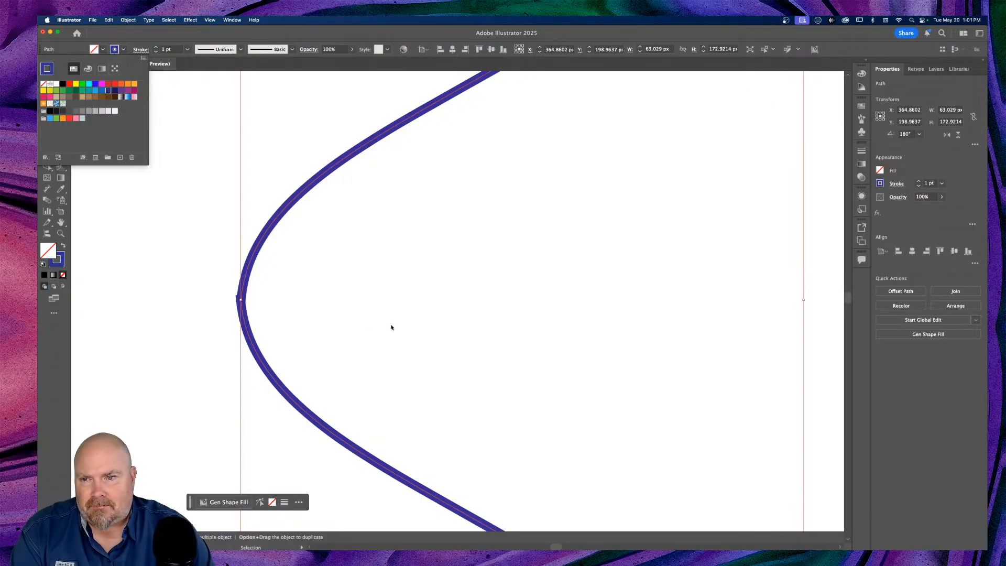
key(Escape)
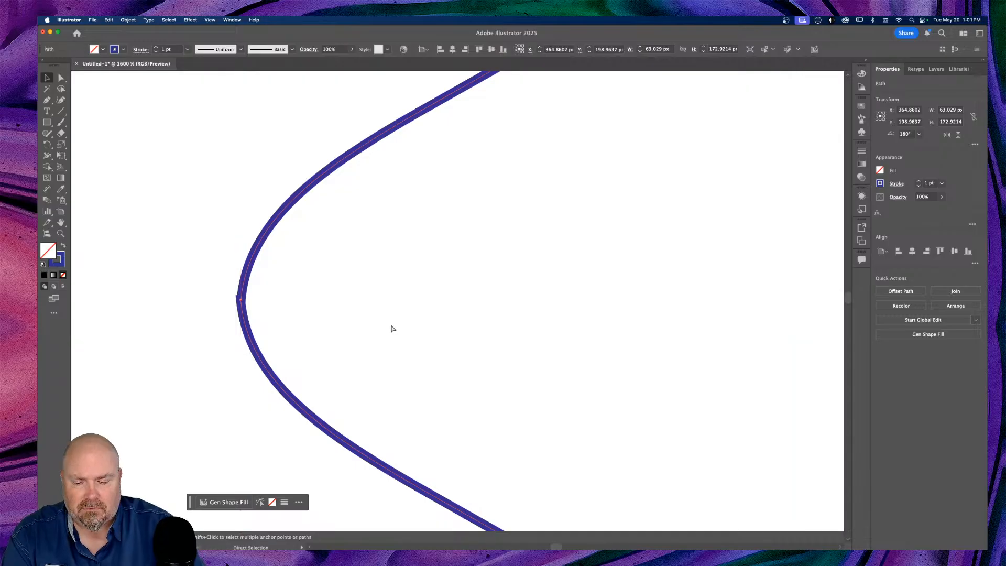
Show the artwork in Outline mode and examine up close the anchor where the two curve halves meet
key(super+y)
scroll(337, 306, left, 5)
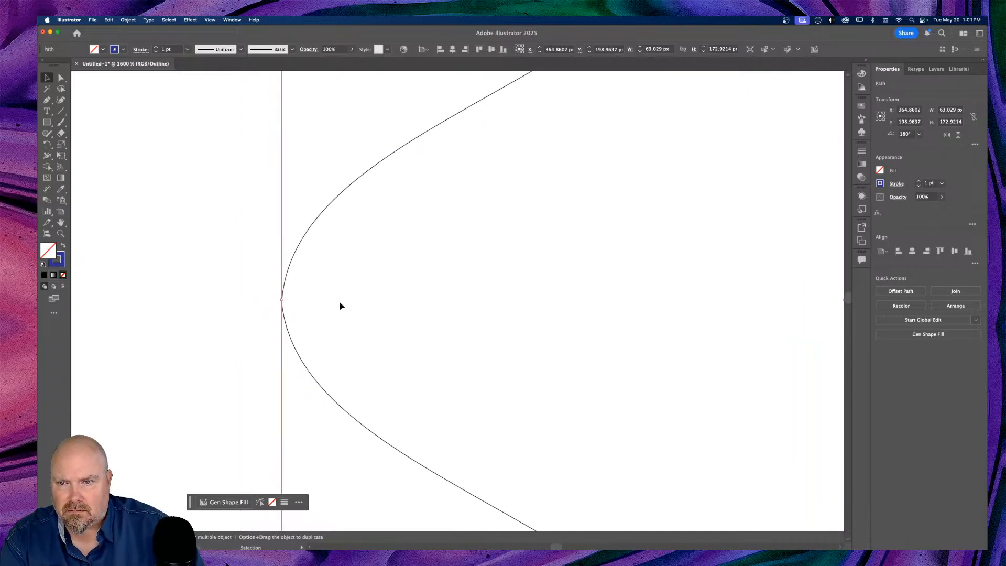
key(a)
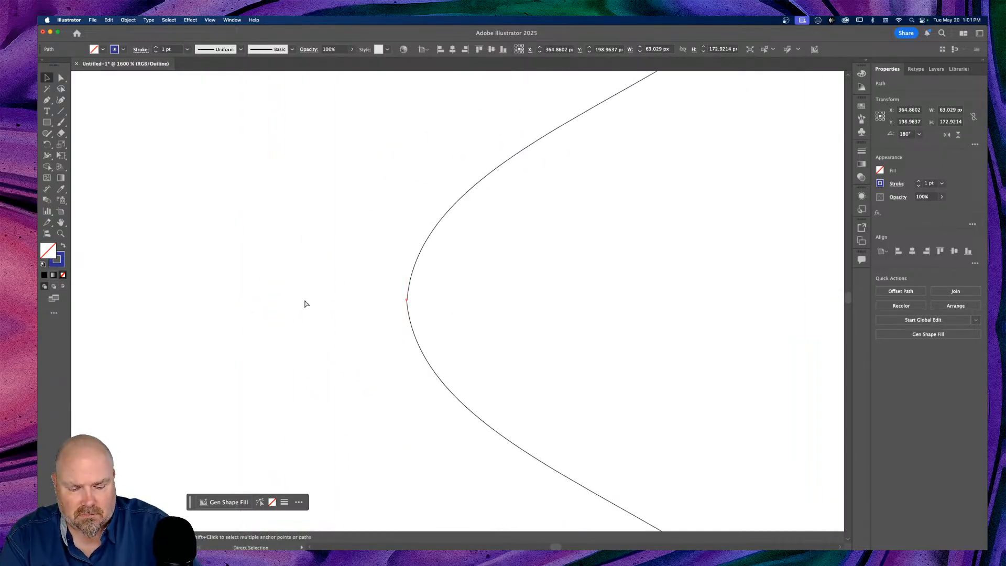
scroll(306, 304, up, 3)
key(space)
drag(510, 278, 757, 272)
drag(213, 338, 517, 330)
scroll(501, 311, up, 1)
key(space)
drag(268, 268, 687, 253)
drag(353, 266, 608, 268)
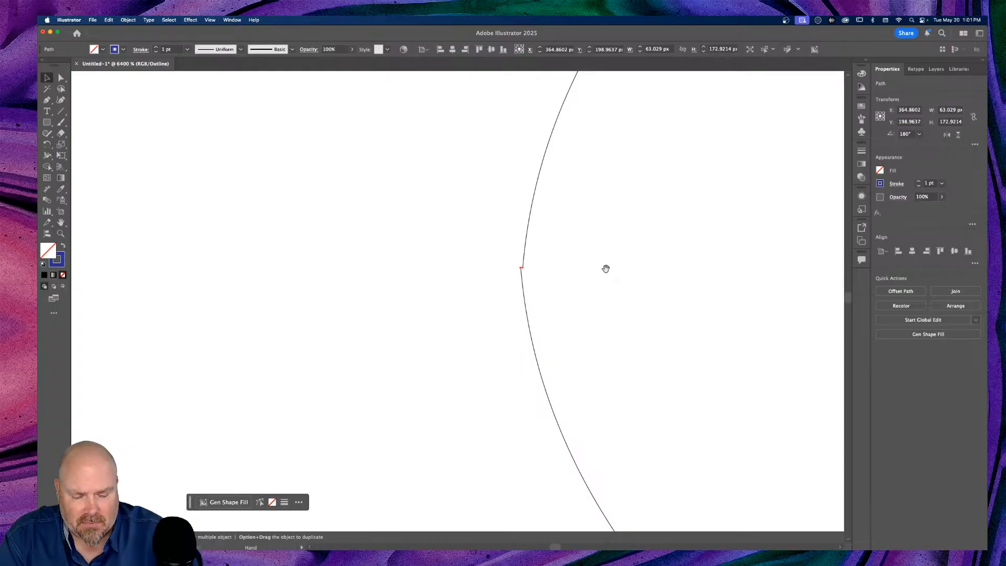
scroll(607, 272, up, 1)
key(v)
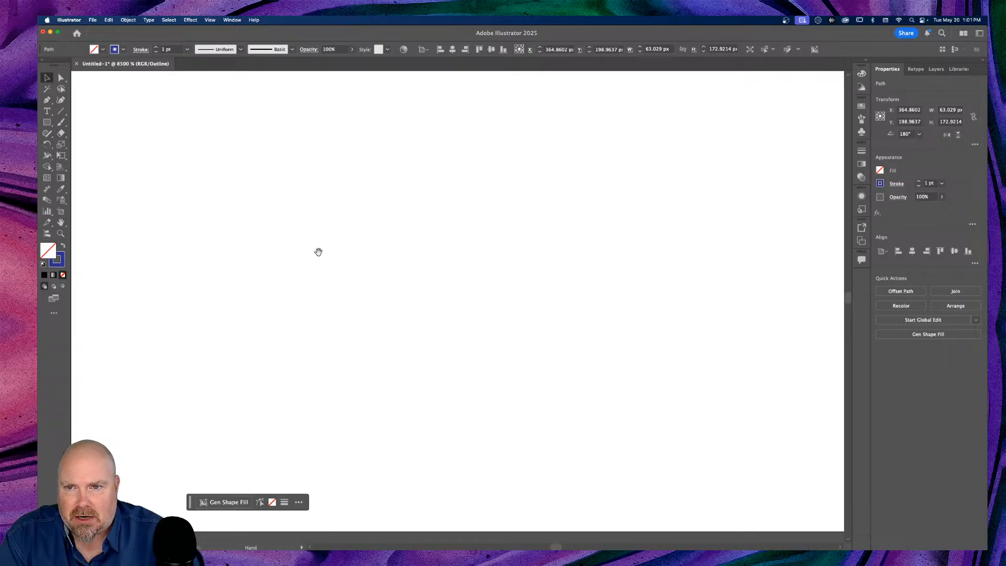
key(space)
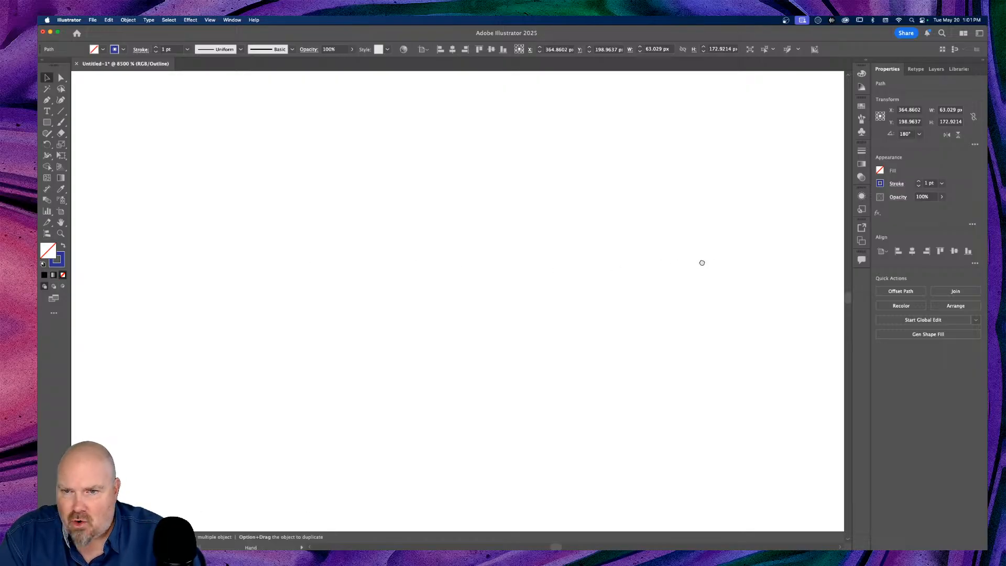
drag(272, 263, 766, 276)
scroll(503, 281, left, 5)
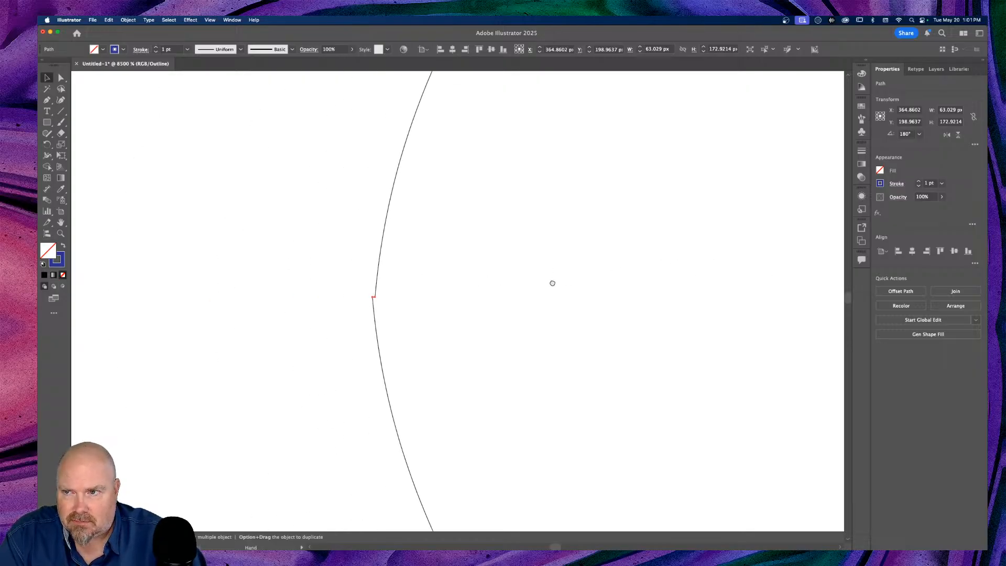
Try to clean up the misaligned anchors at the joint with the Curvature tool
click(61, 78)
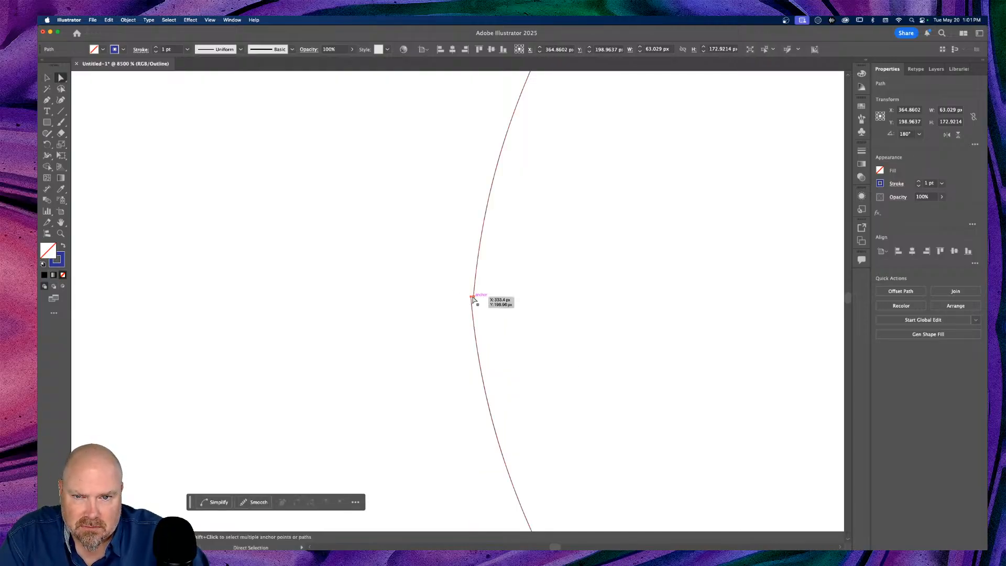
click(61, 100)
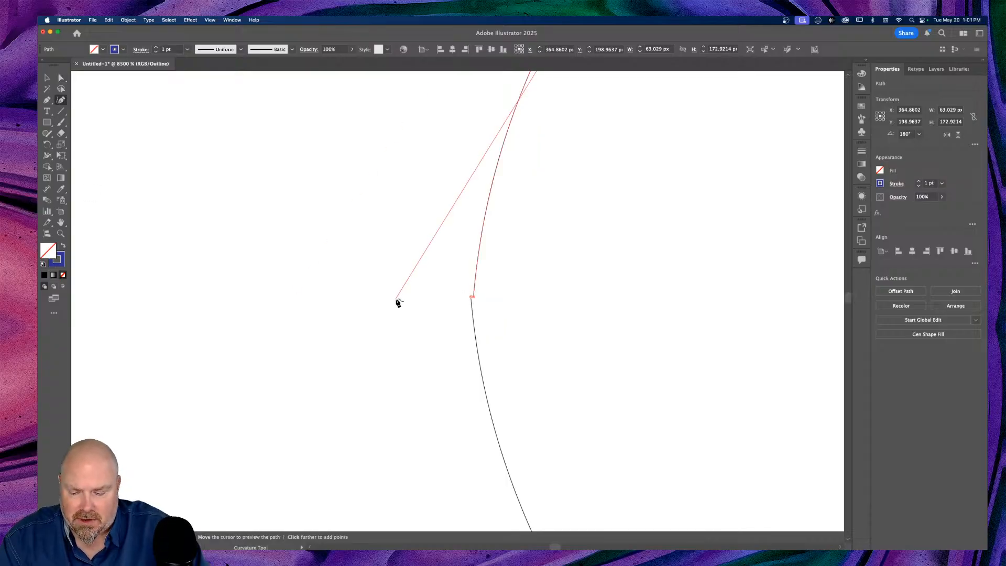
click(472, 298)
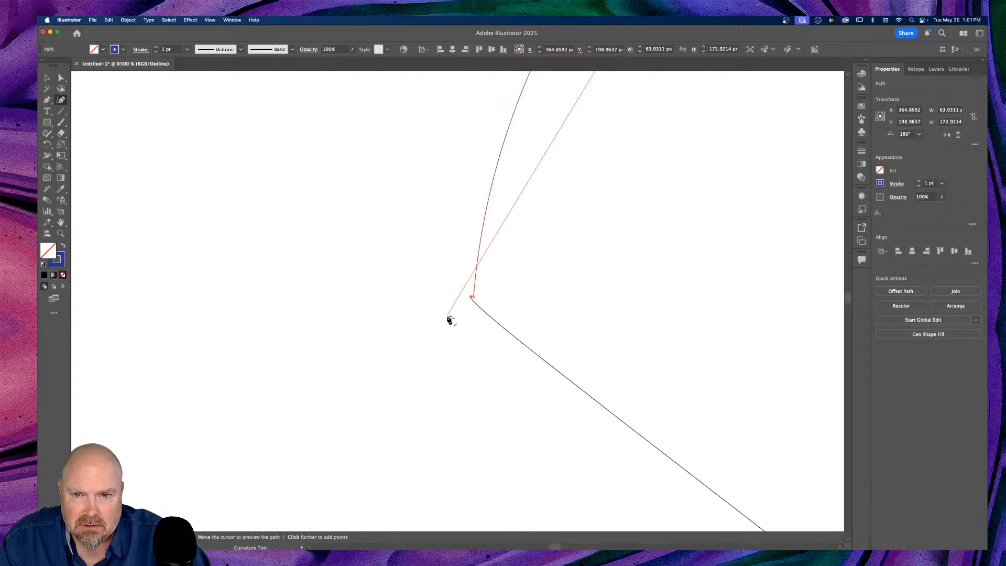
click(471, 298)
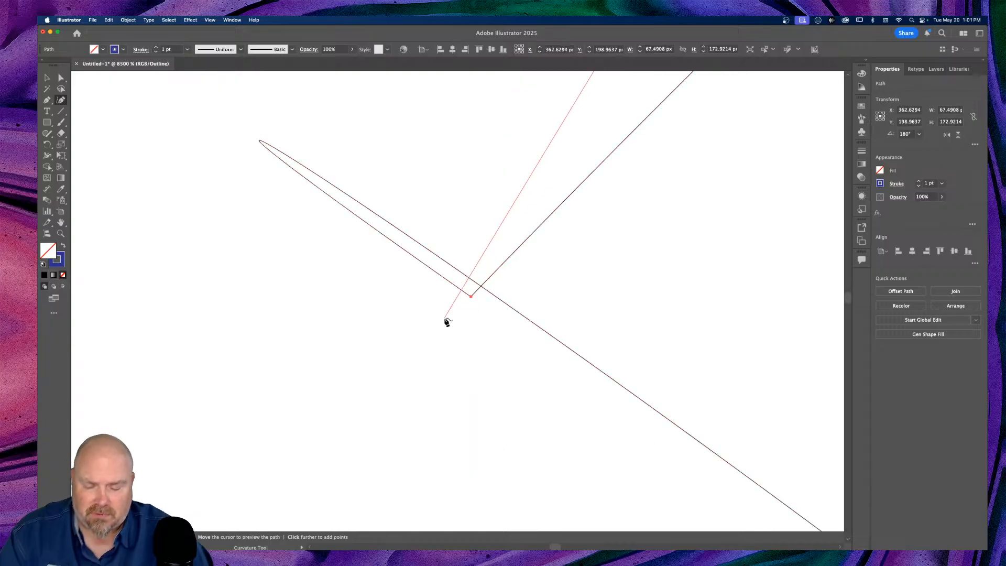
Undo the Curvature tool edits at the joint and the recent stroke changes, back to the lighter blue 2 pt stroke
key(space)
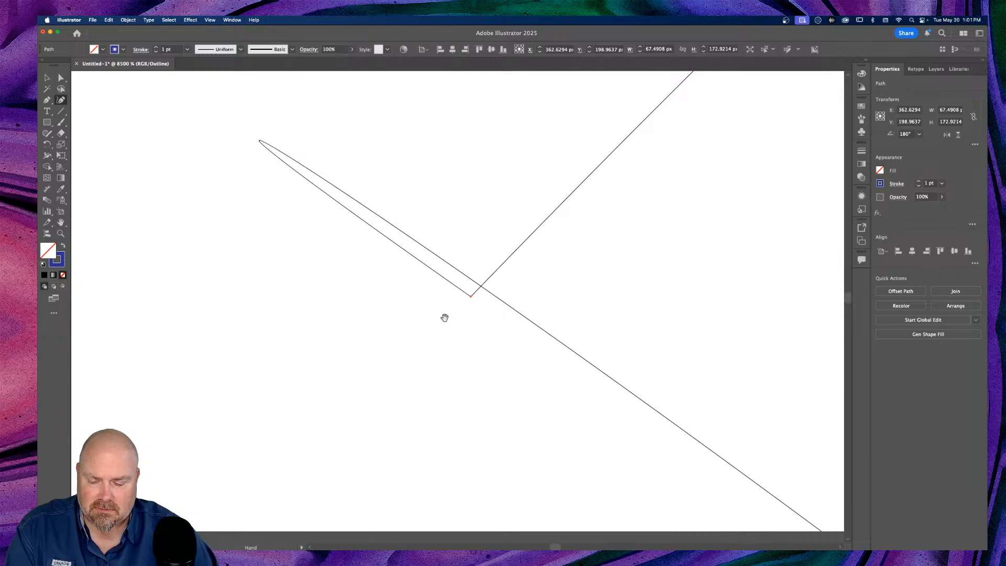
key(super+space)
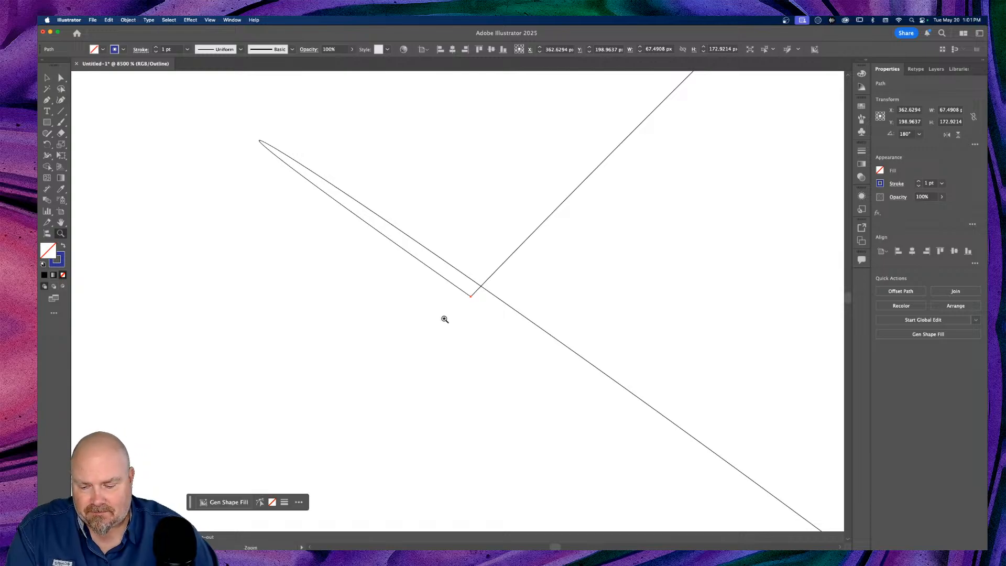
key(super+z)
key(super+z)
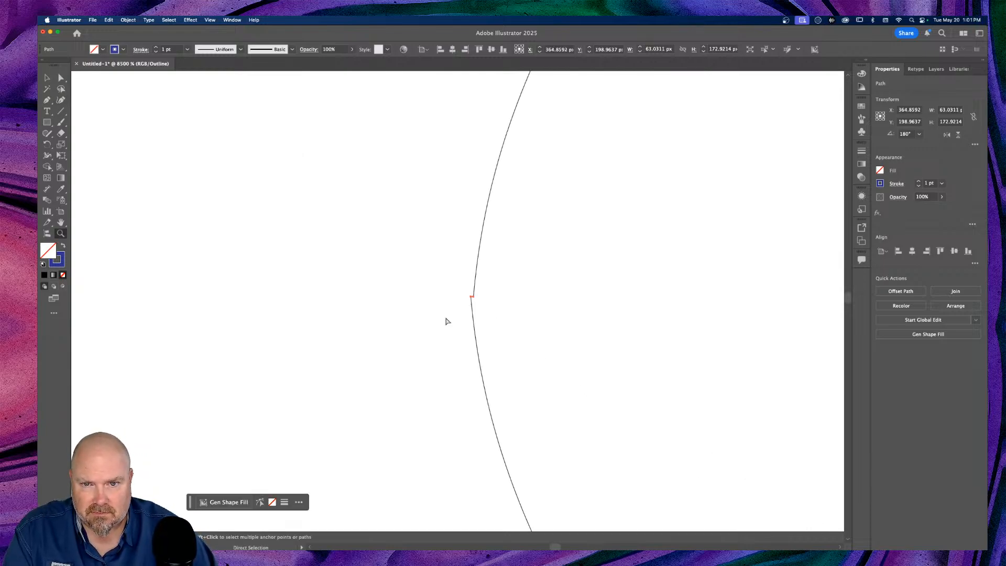
key(super+z)
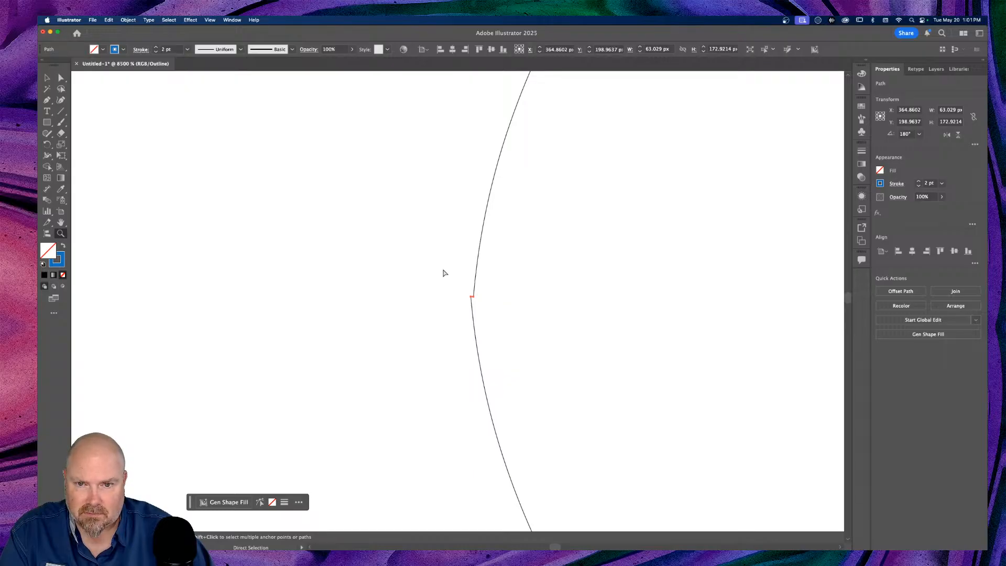
Review the whole curve in Outline mode and reselect it with the Selection tool
click(47, 78)
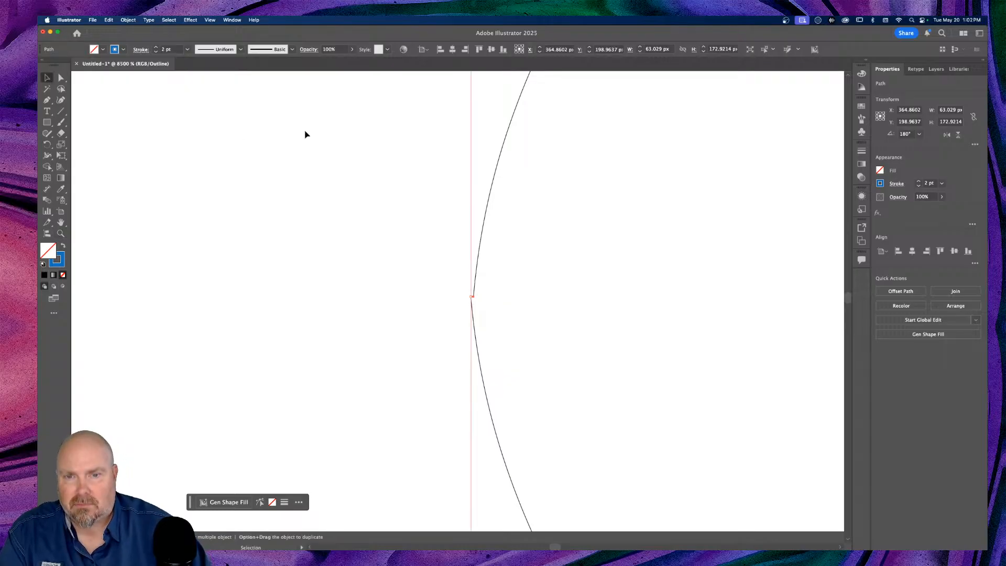
key(super+minus)
key(super+minus)
key(super+minus)
key(super+minus)
key(super+minus)
key(super+minus)
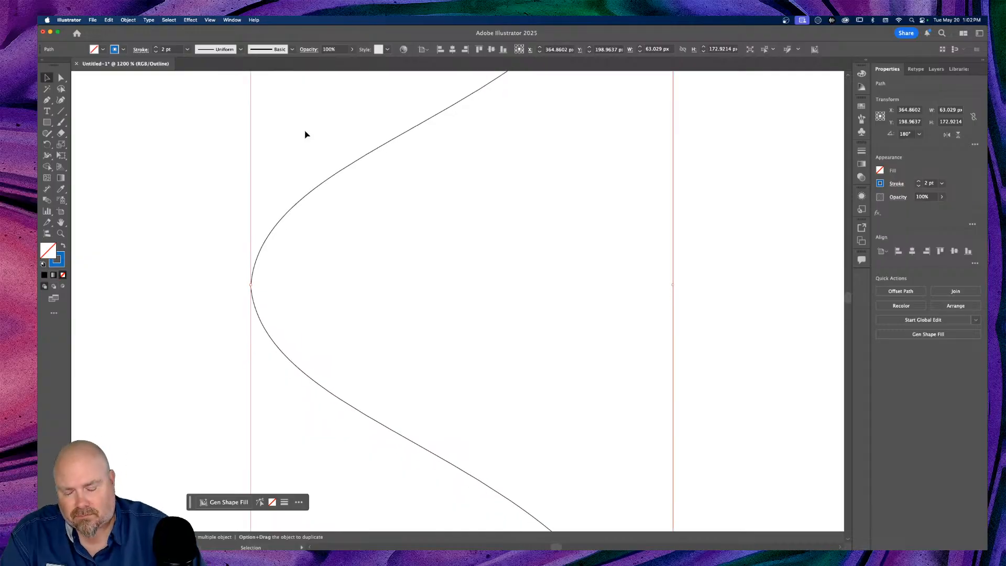
key(super+minus)
key(super+minus)
key(super+minus)
key(super)
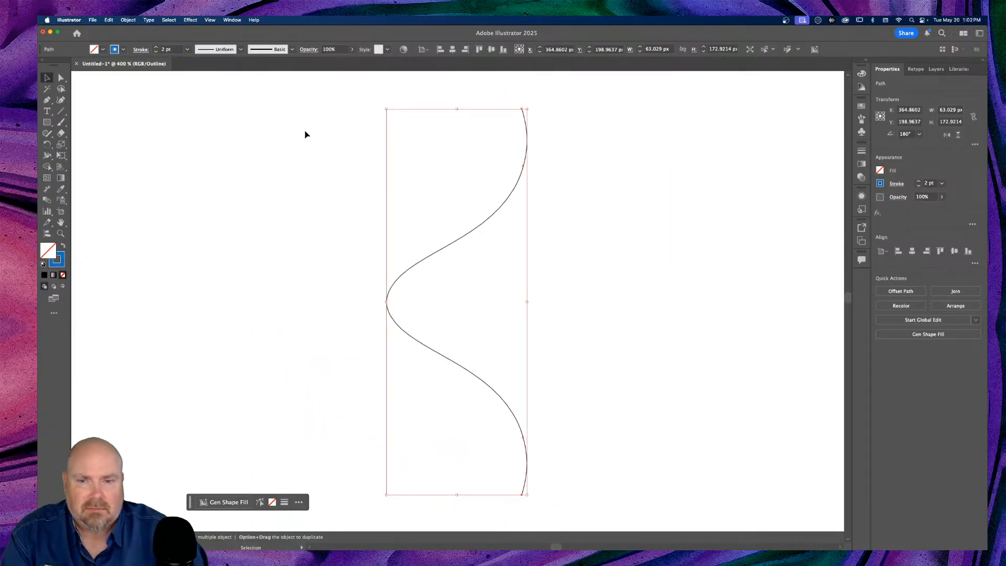
click(475, 296)
click(419, 339)
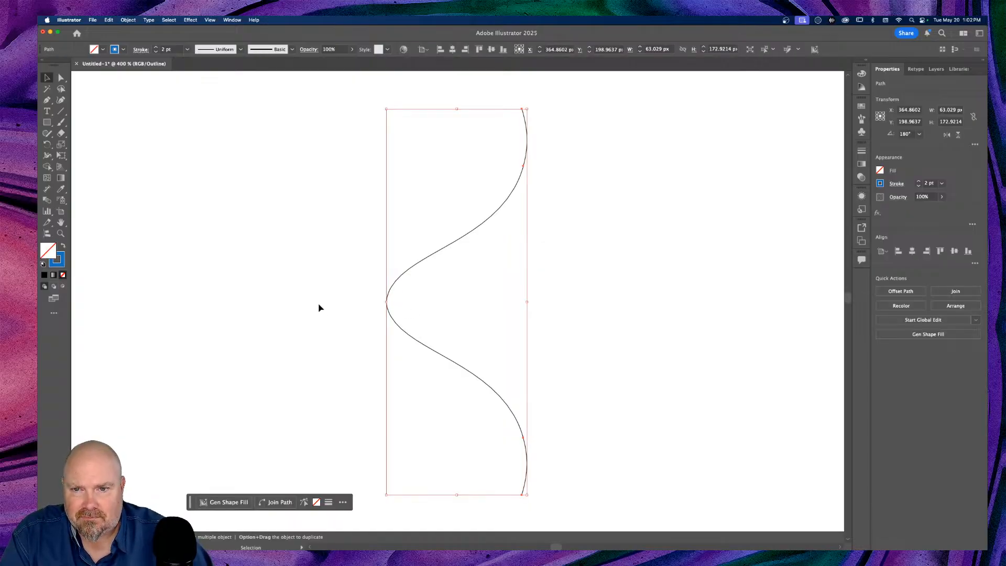
Examine up close how the anchors line up where the two curve halves meet in Outline mode
key(super)
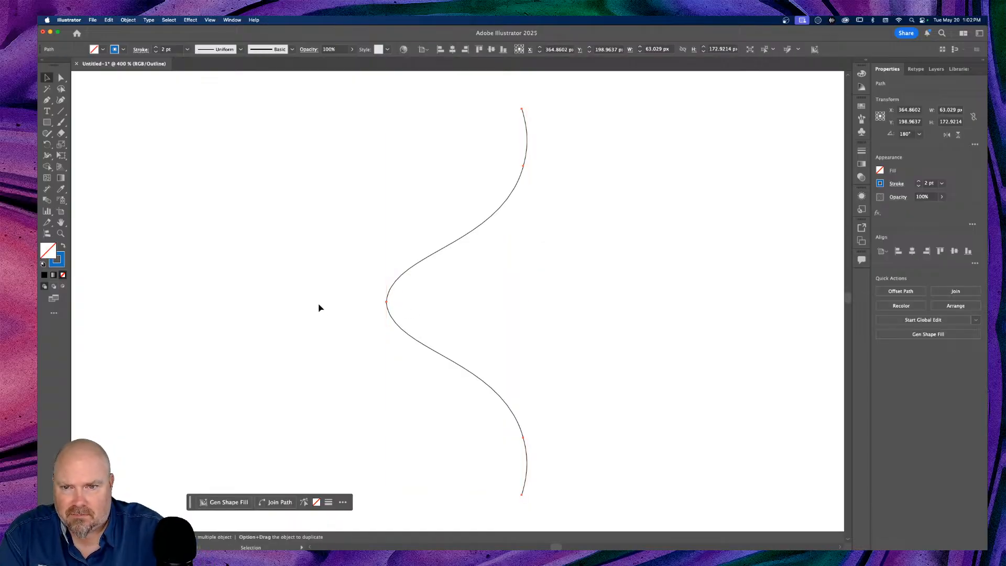
key(shift+Right)
key(shift+Right)
key(shift+Right)
key(super+equal)
key(super+equal)
key(super+equal)
key(super+equal)
key(super+equal)
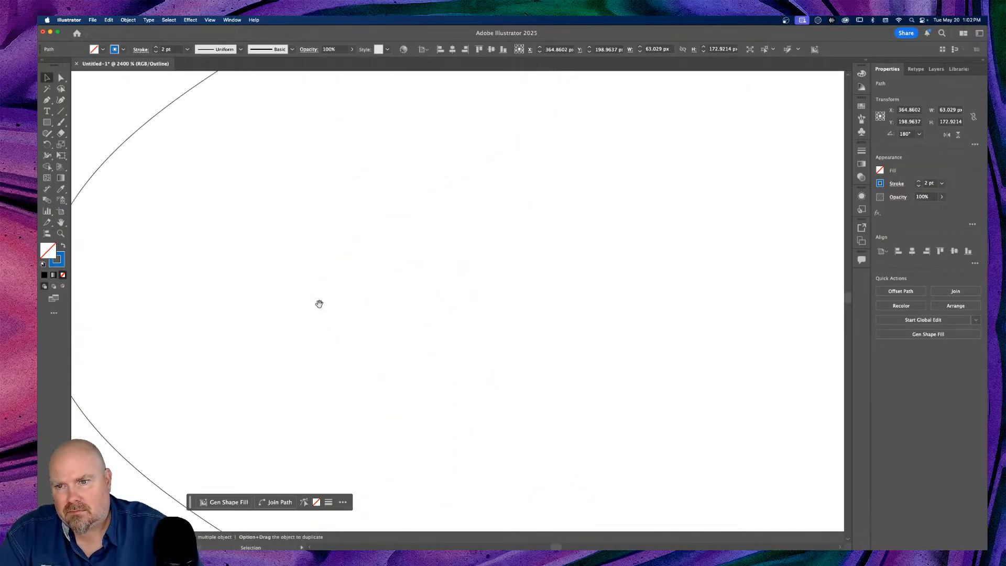
drag(177, 278, 558, 294)
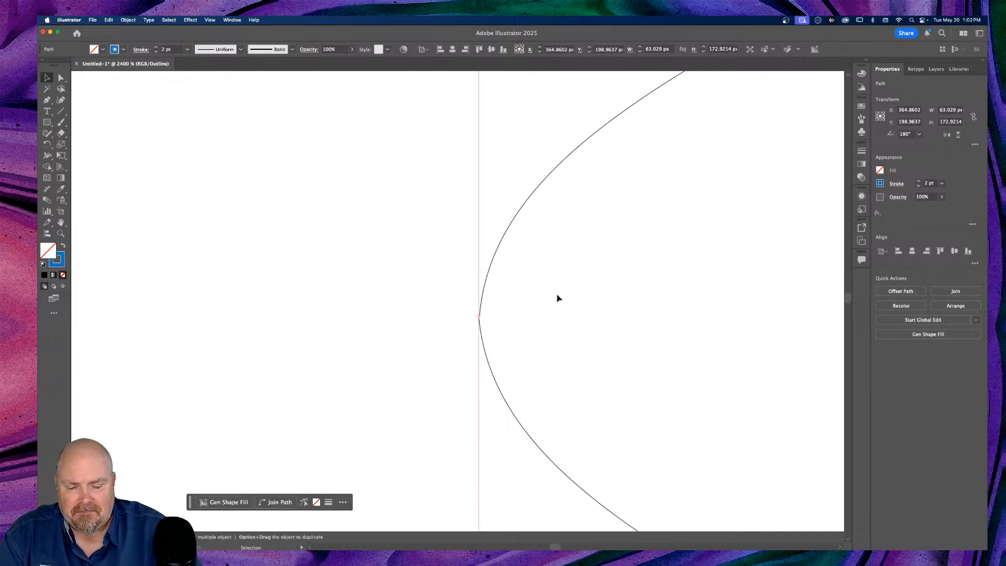
key(super+equal)
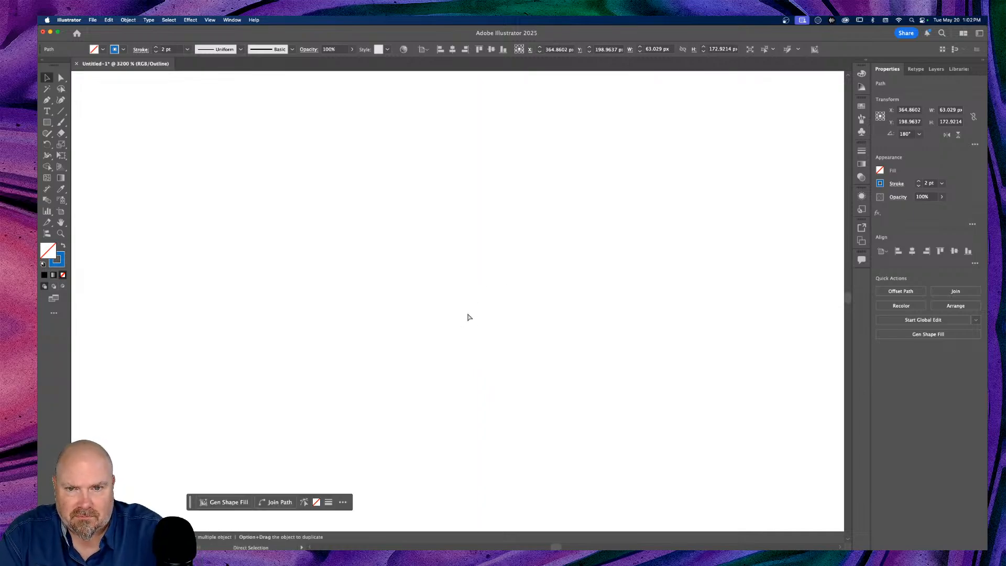
key(super+equal)
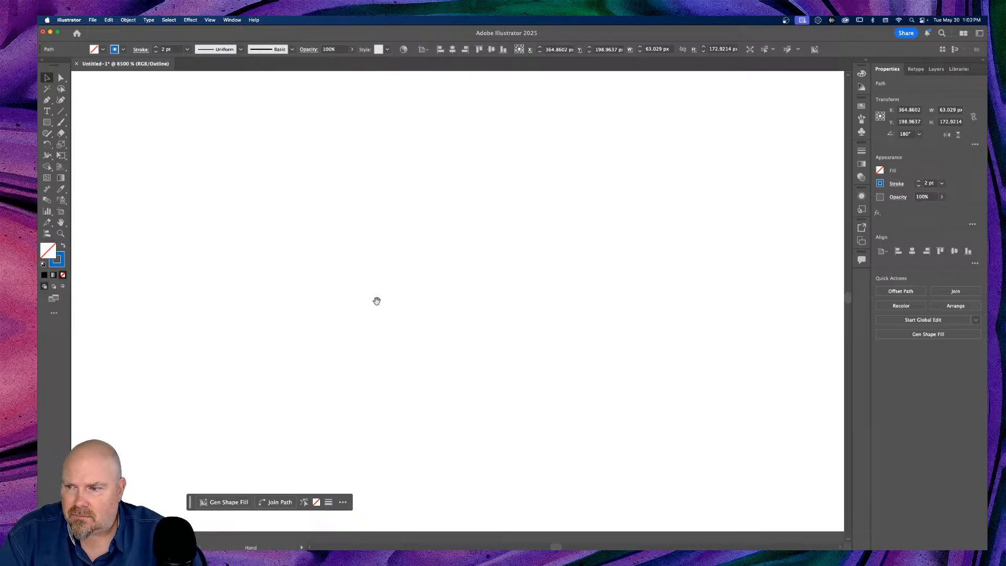
key(space)
drag(217, 283, 698, 299)
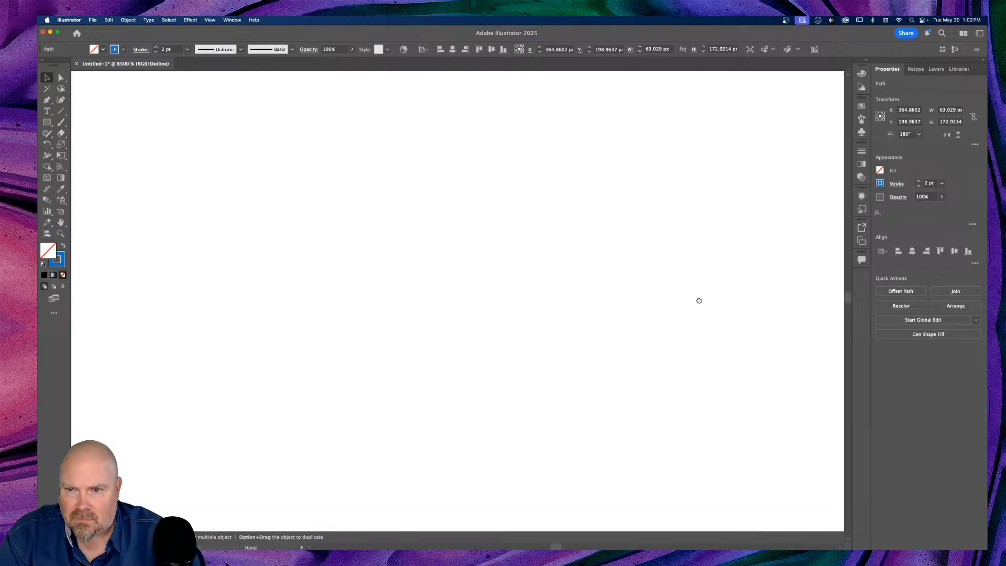
drag(266, 290, 681, 292)
drag(450, 292, 667, 298)
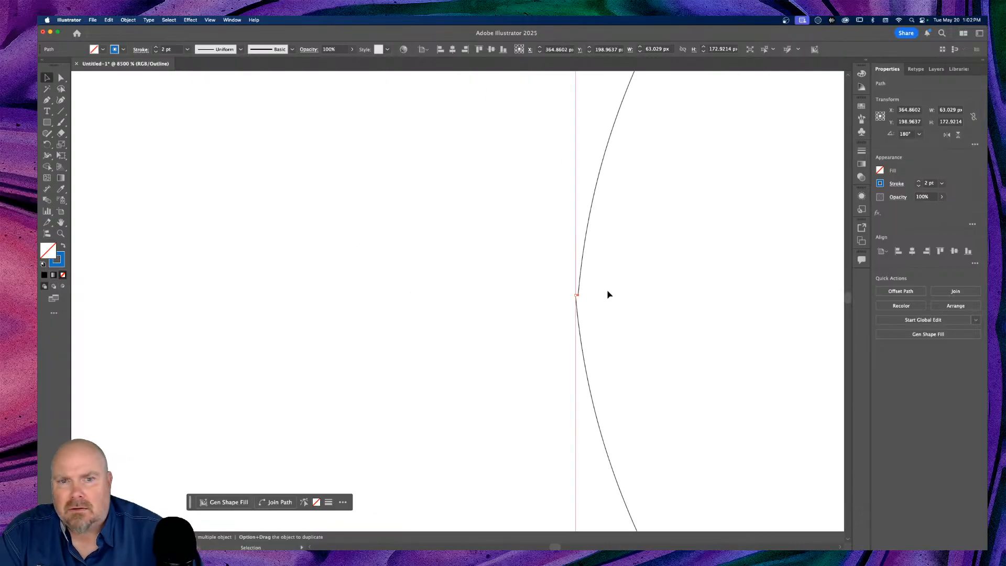
key(a)
scroll(601, 299, left, 5)
scroll(601, 299, left, 3)
key(v)
scroll(694, 307, right, 10)
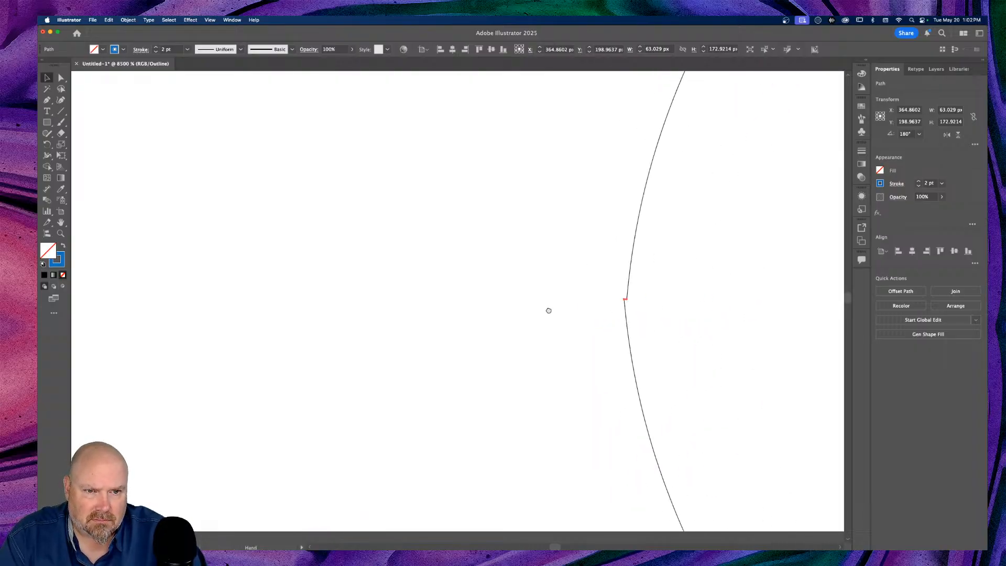
Delete the offset anchor at the joint with the Direct Selection tool and undo the extra deletion of the remaining curve
click(61, 78)
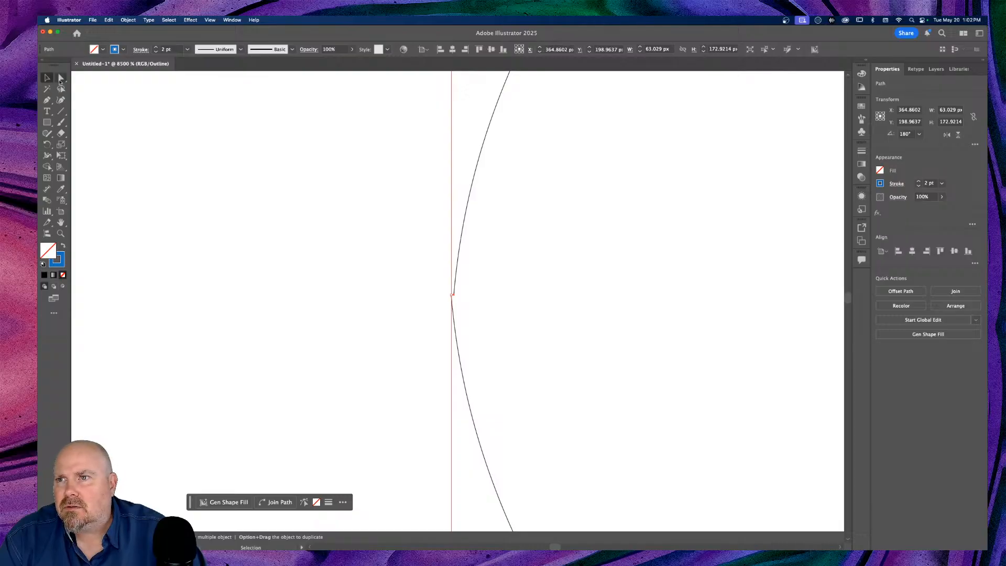
click(452, 297)
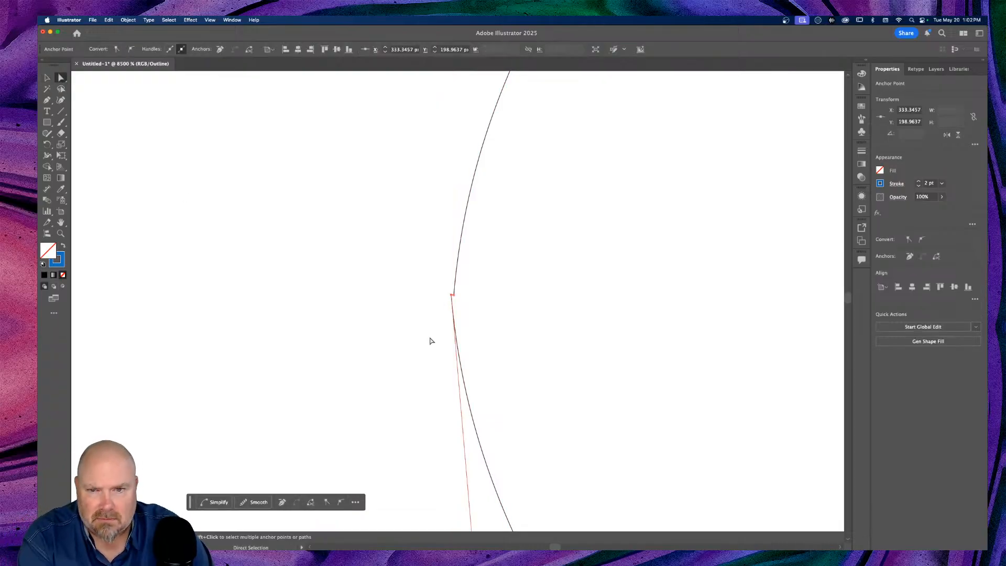
key(Delete)
key(Delete)
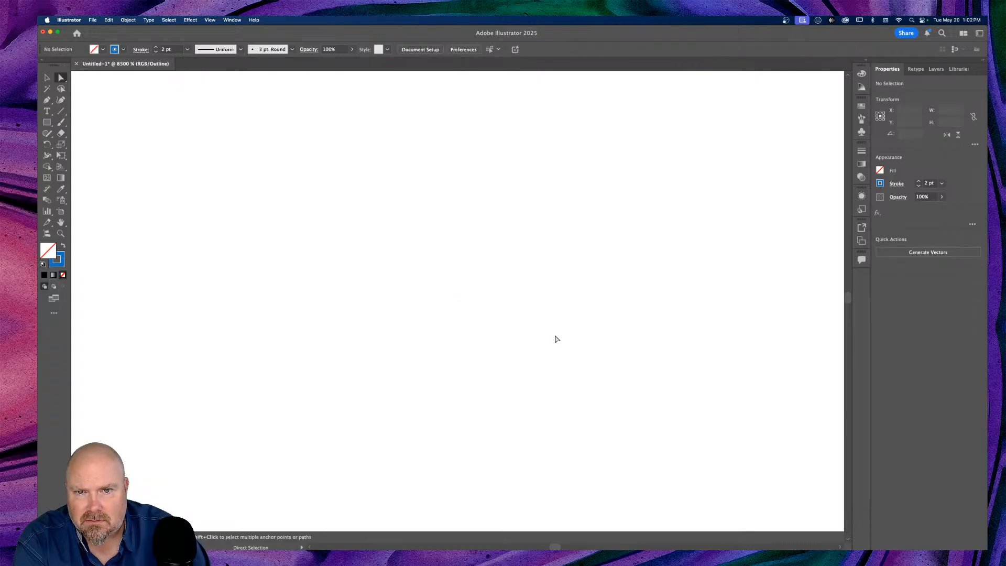
key(super+z)
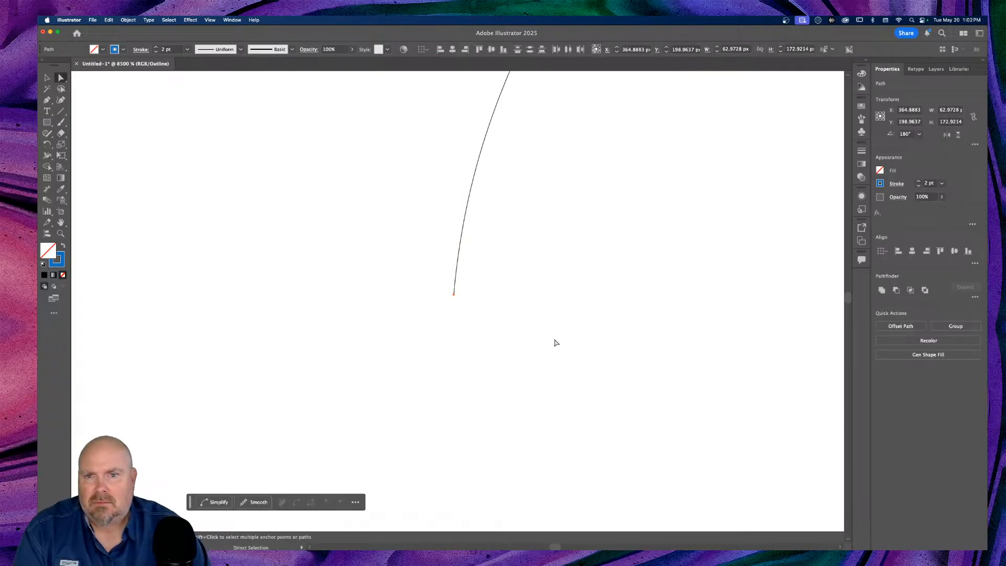
Delete the short leftover fragment of the lower curve, keeping only the upper half
click(47, 77)
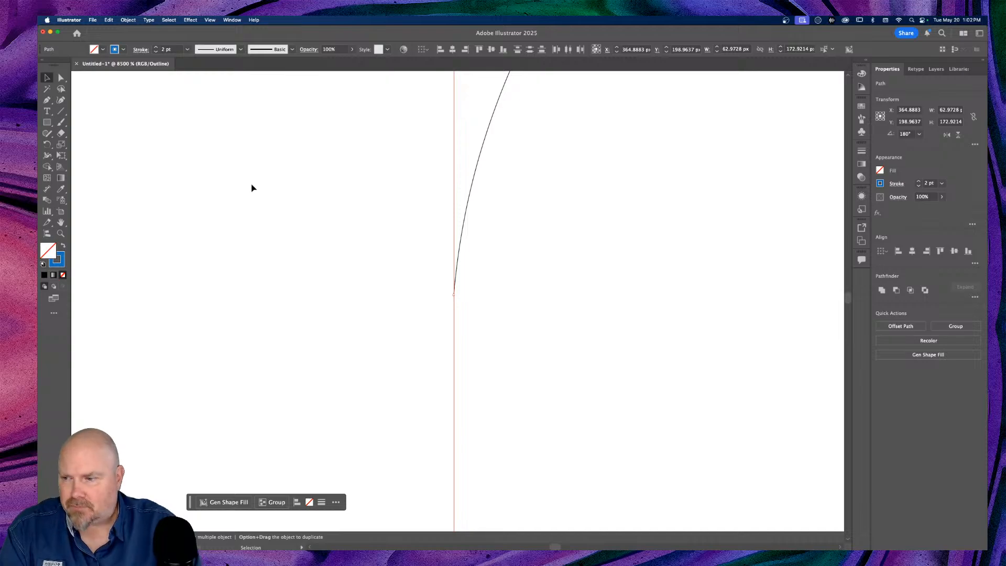
key(a)
key(super+0)
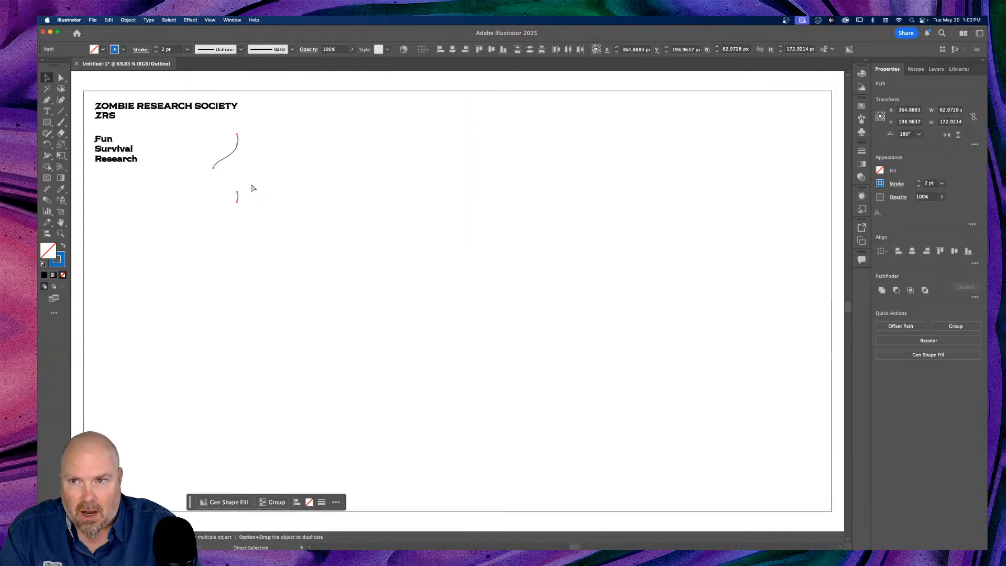
key(v)
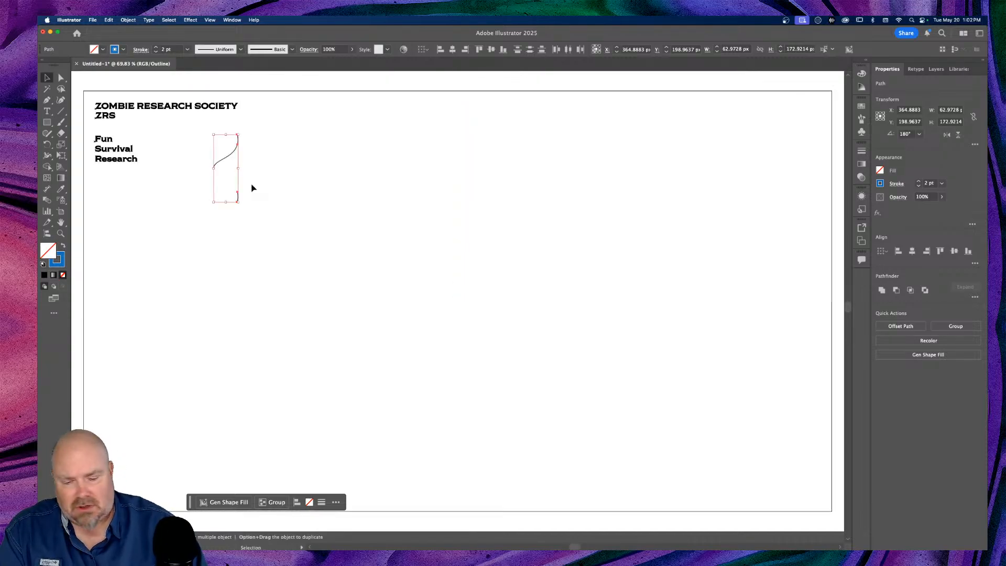
key(a)
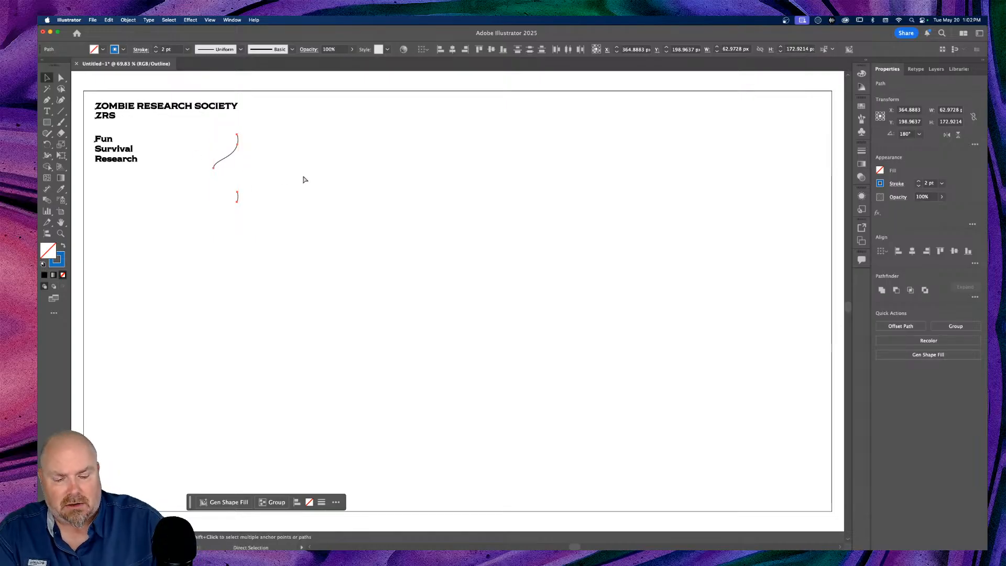
key(super+equal)
key(super+equal)
key(super+equal)
key(super+equal)
key(v)
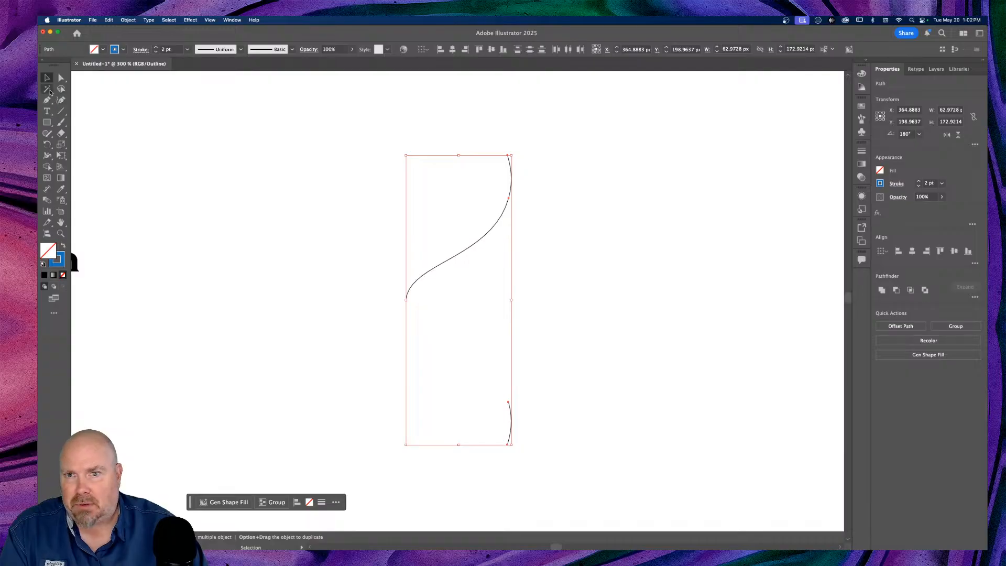
click(207, 321)
drag(526, 396, 489, 463)
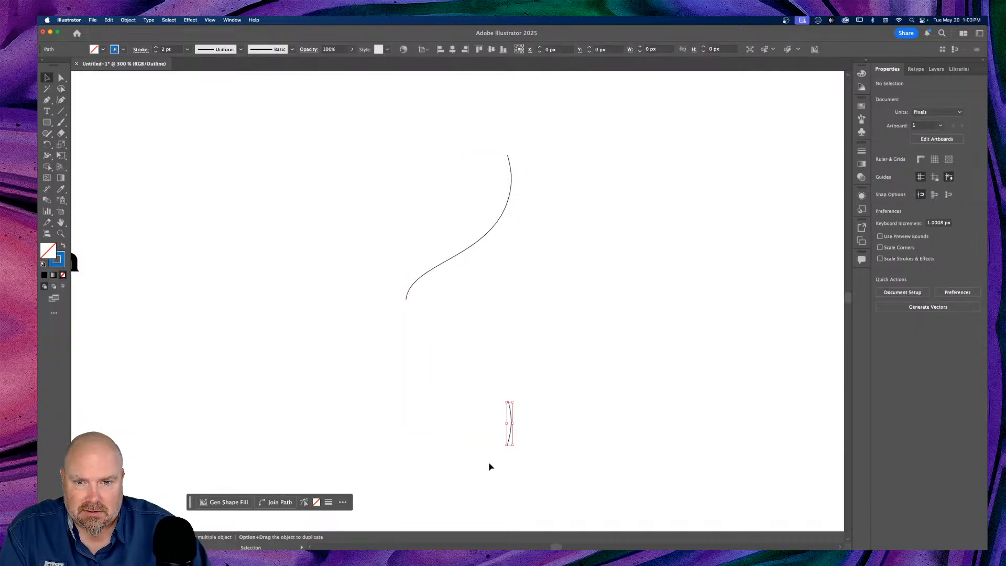
key(Delete)
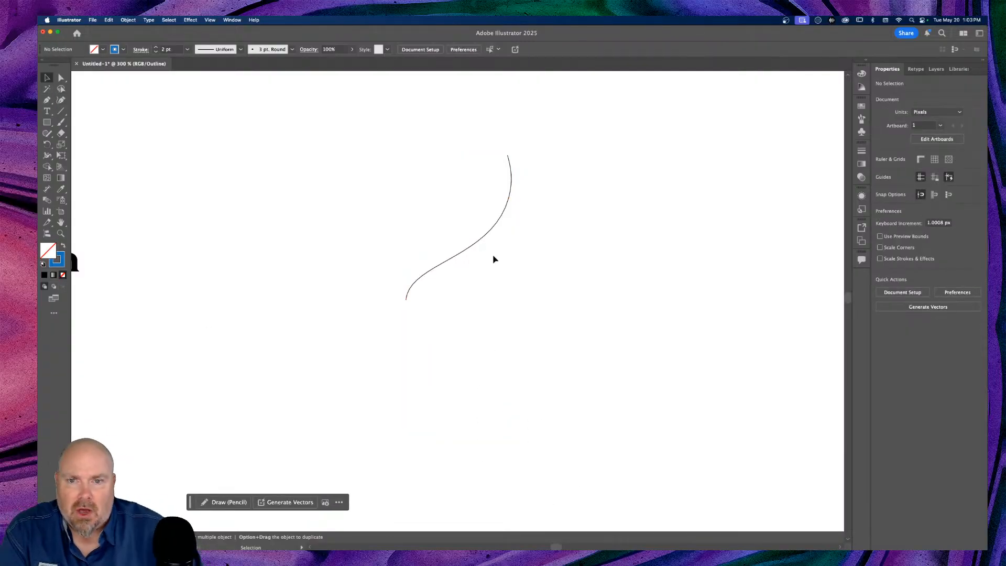
In Preview mode, reflect a copy of the remaining curve across the horizontal axis and place it directly below, end to end with the original
key(a)
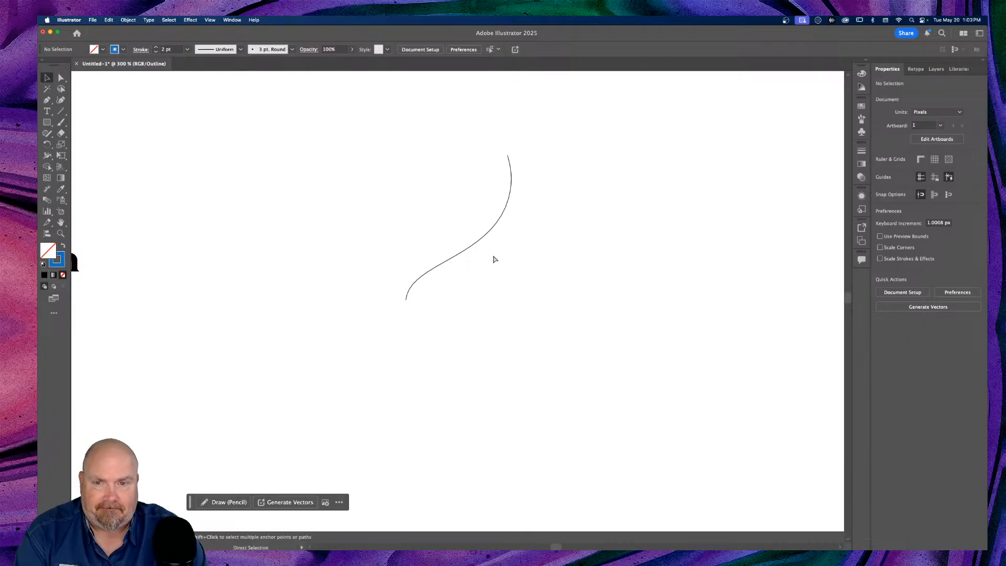
key(super+y)
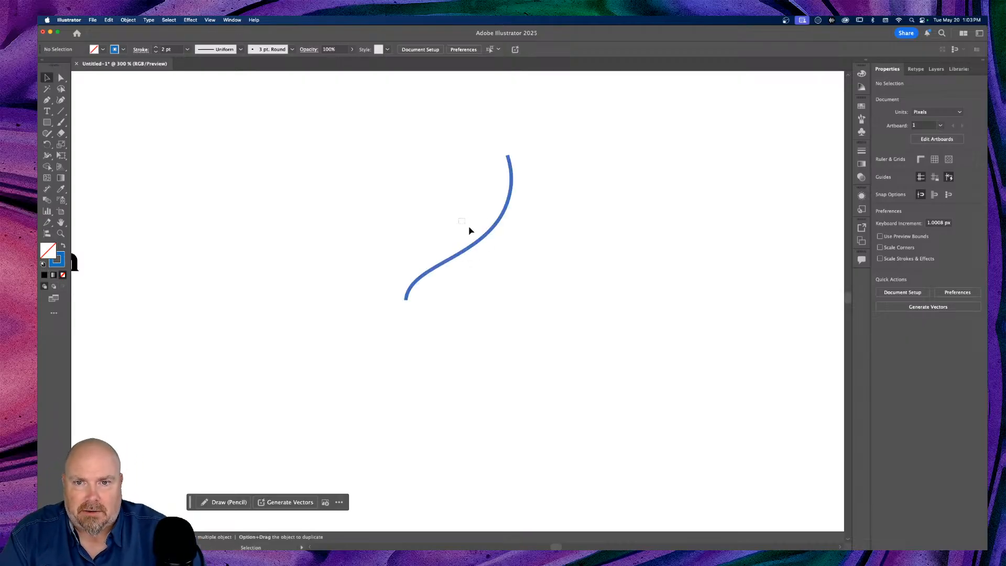
click(476, 240)
right_click(461, 256)
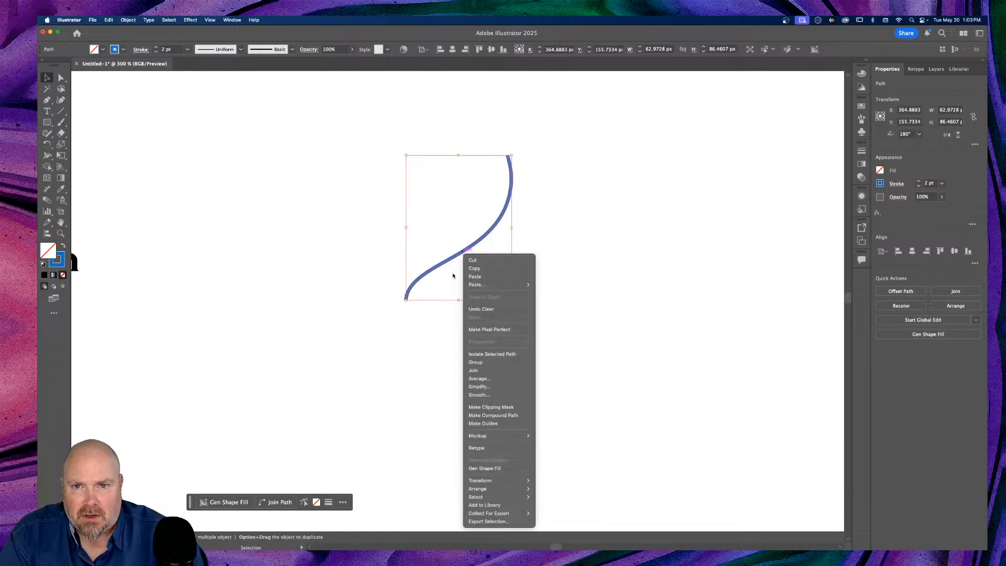
mouse_move(503, 481)
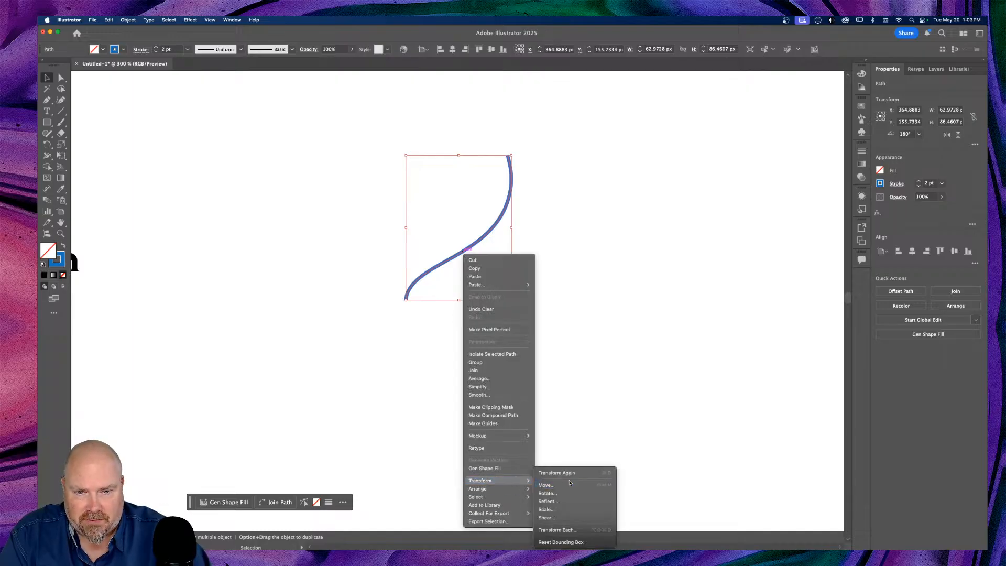
click(547, 502)
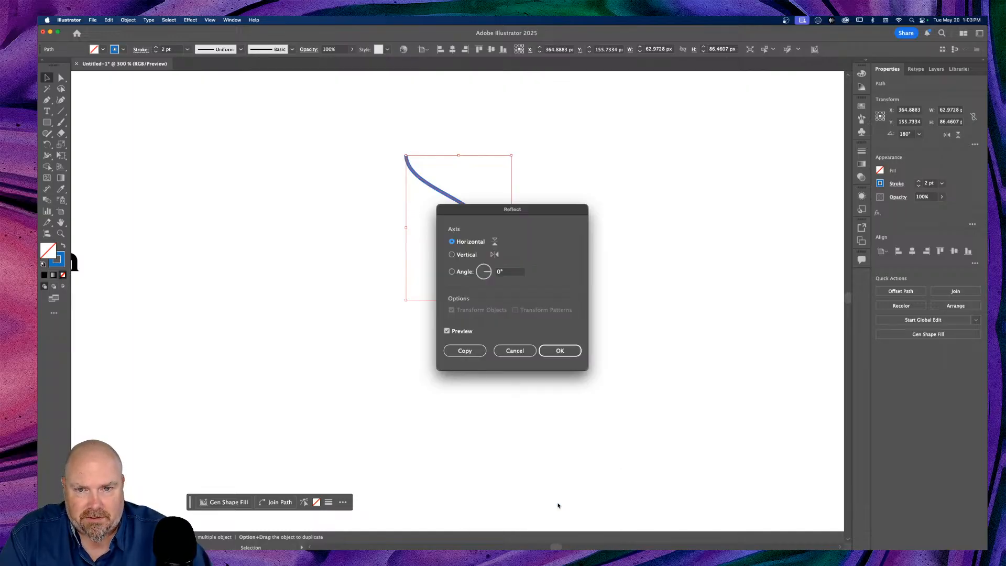
click(464, 350)
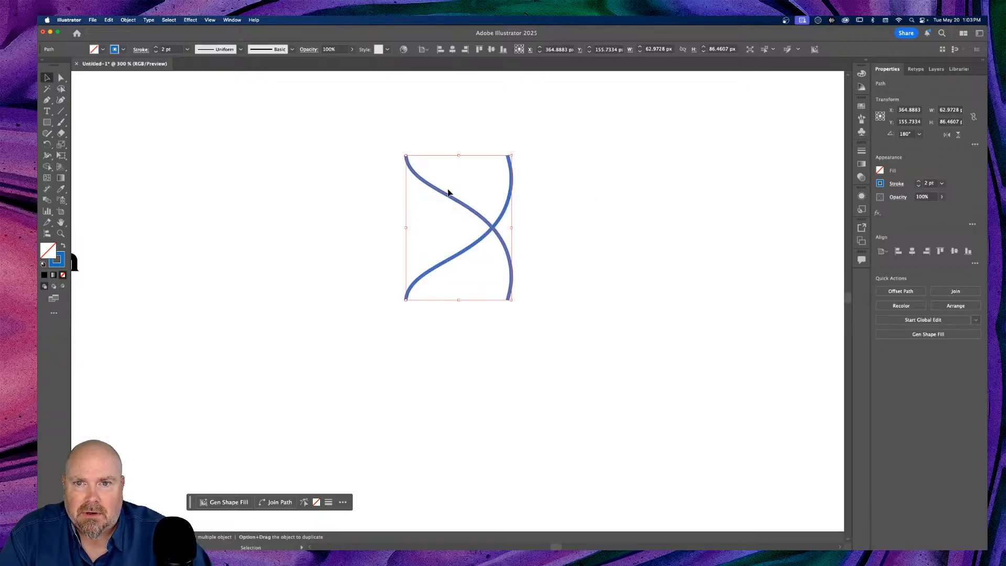
drag(448, 198, 436, 343)
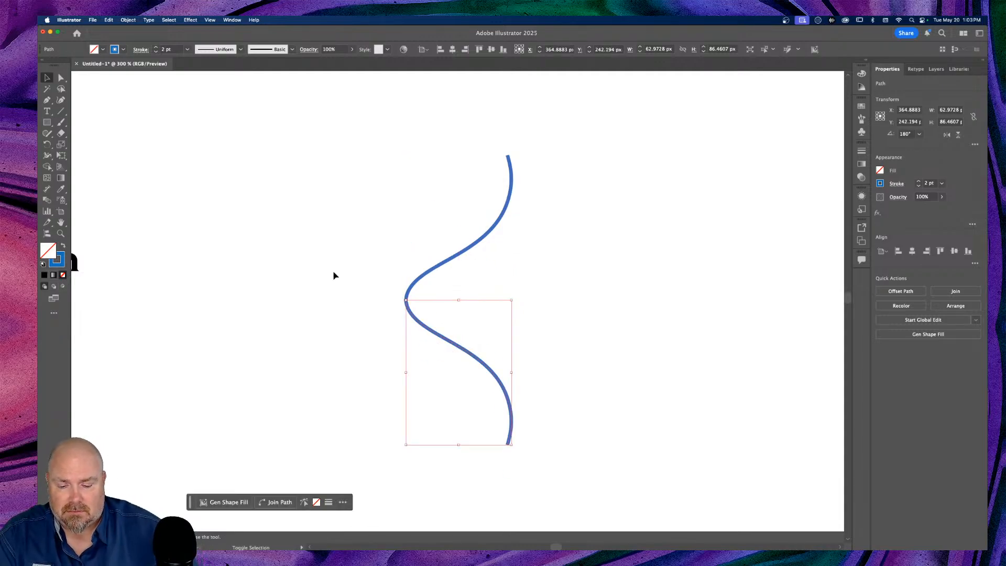
Select both curve halves at their meeting point and join them into one path
scroll(334, 276, up, 9)
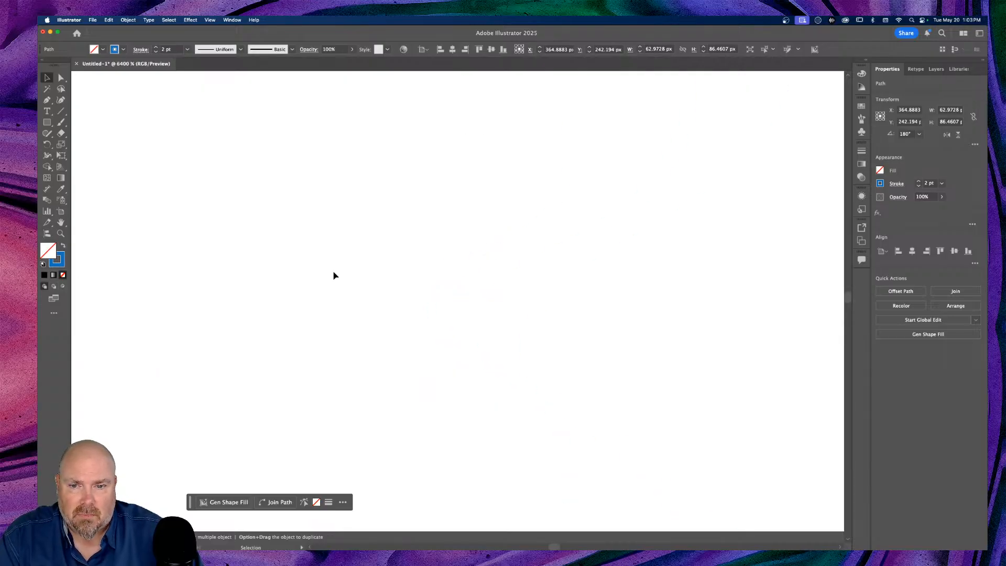
key(space)
drag(519, 324, 180, 274)
drag(485, 287, 268, 133)
drag(286, 414, 335, 101)
drag(365, 291, 281, 261)
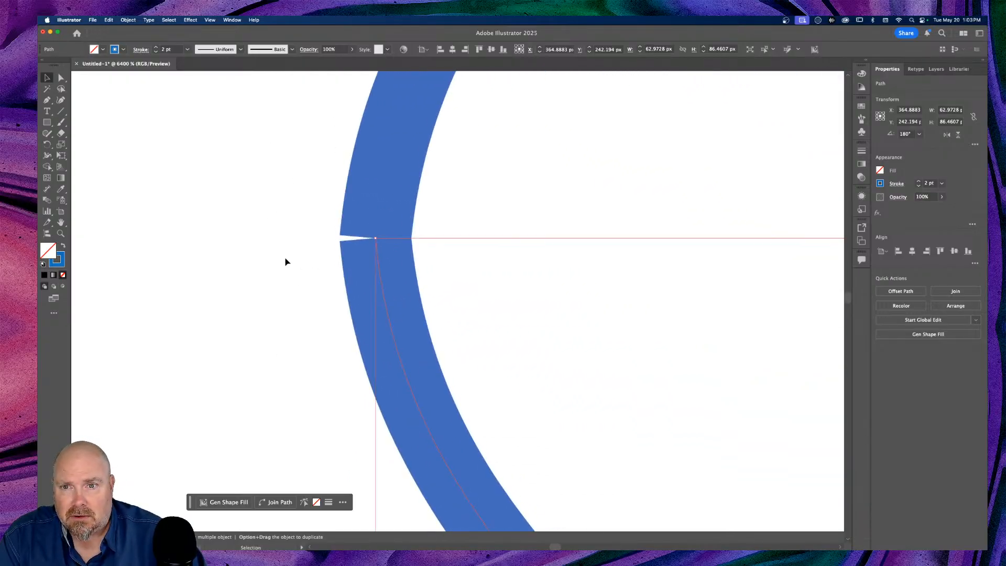
drag(263, 208, 466, 282)
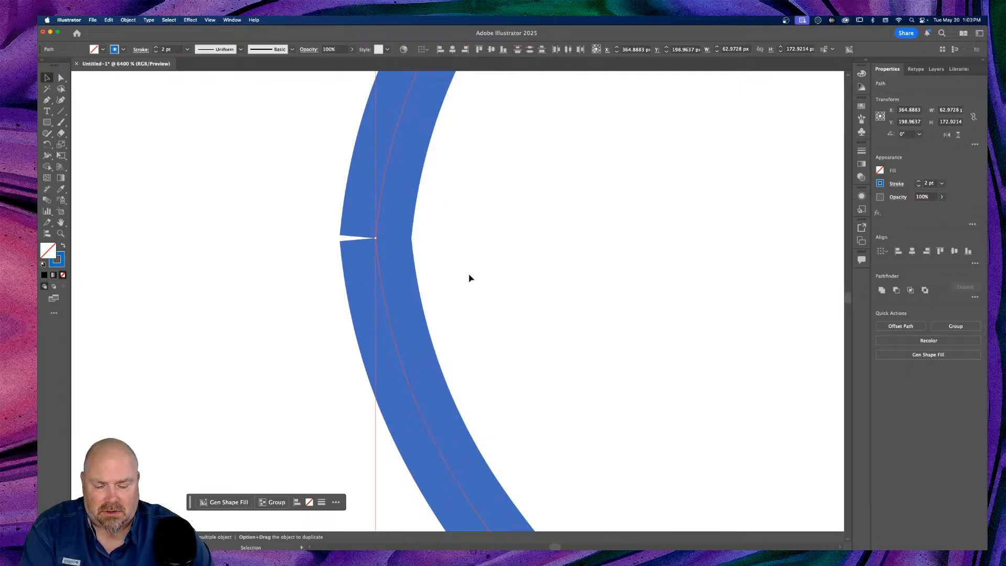
key(super+j)
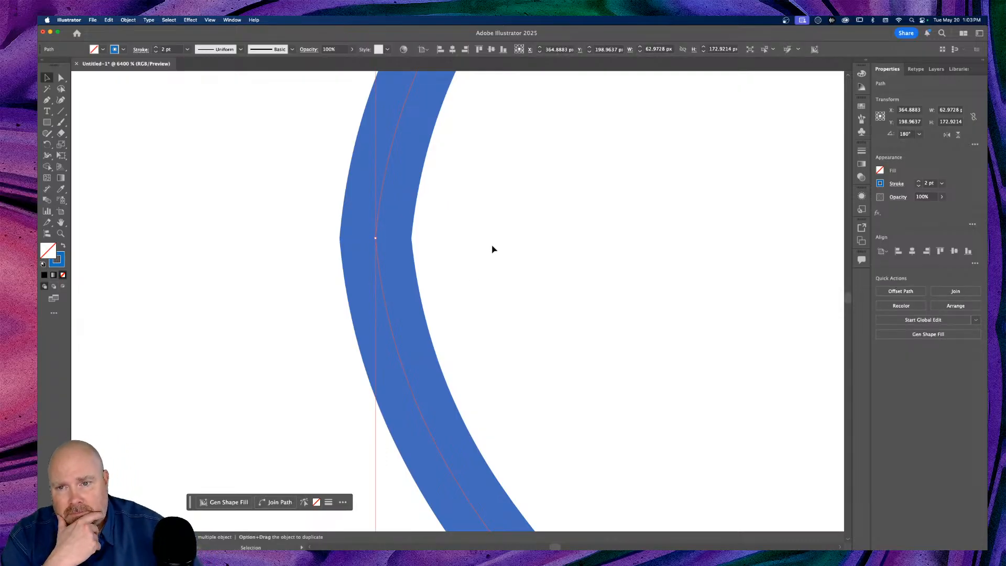
Check the new joint at very high magnification in Outline mode for stray or misaligned anchors
key(super+y)
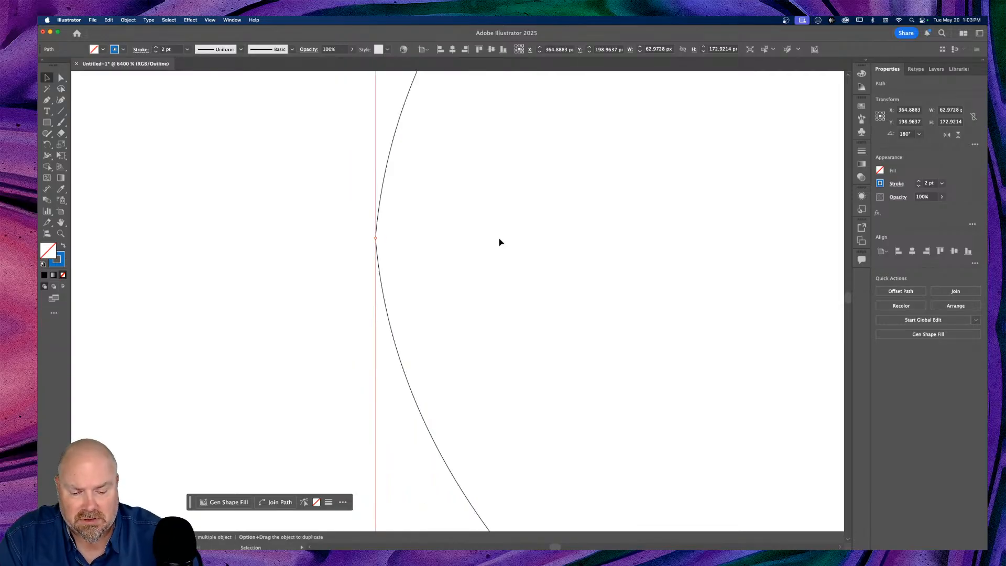
key(a)
key(v)
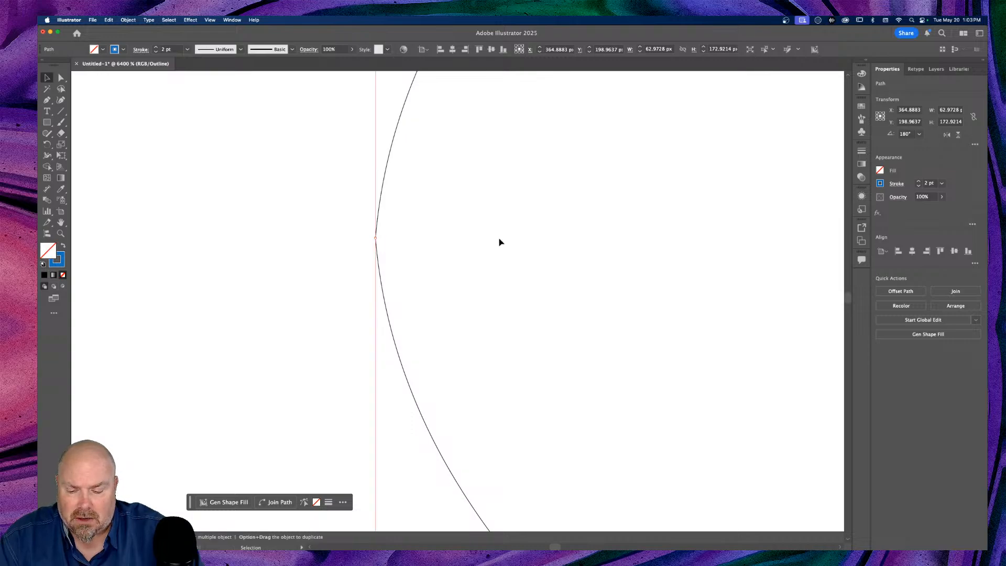
scroll(397, 242, up, 2)
scroll(397, 243, up, 3)
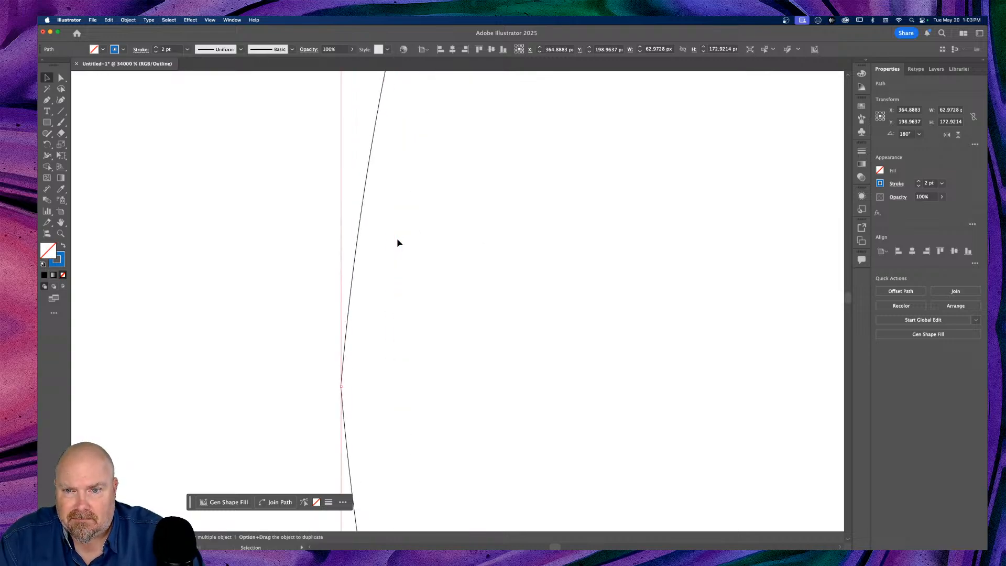
scroll(397, 242, up, 2)
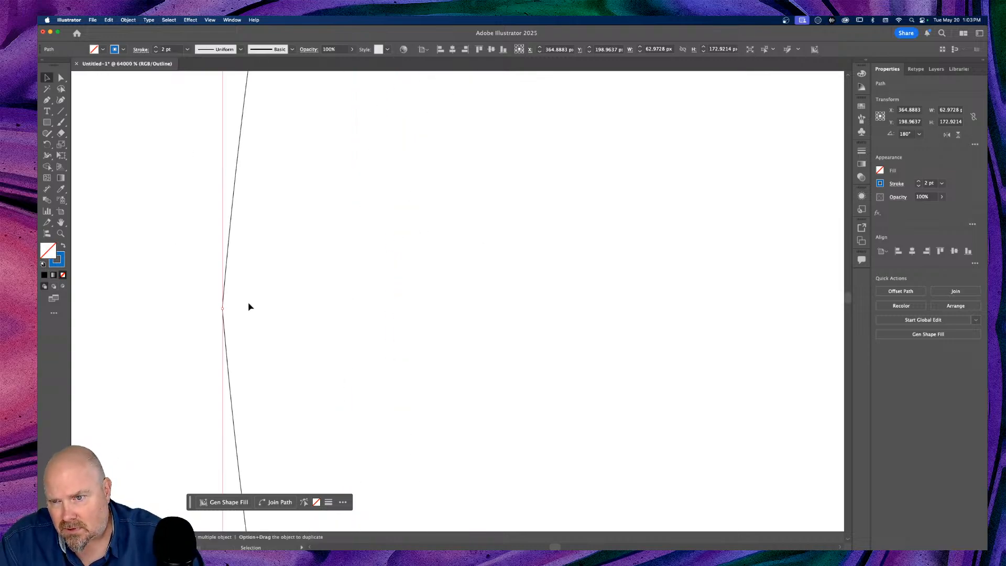
scroll(250, 310, left, 3)
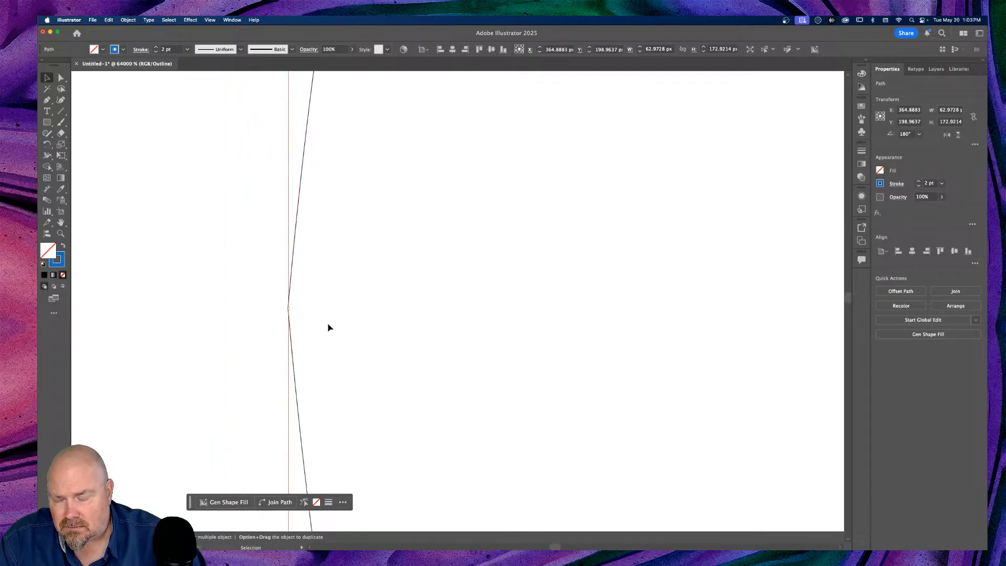
Deselect the joined curve, return to Preview mode, and examine its shape and middle bend at up to 800% magnification
key(a)
scroll(330, 328, down, 1)
key(super+0)
key(v)
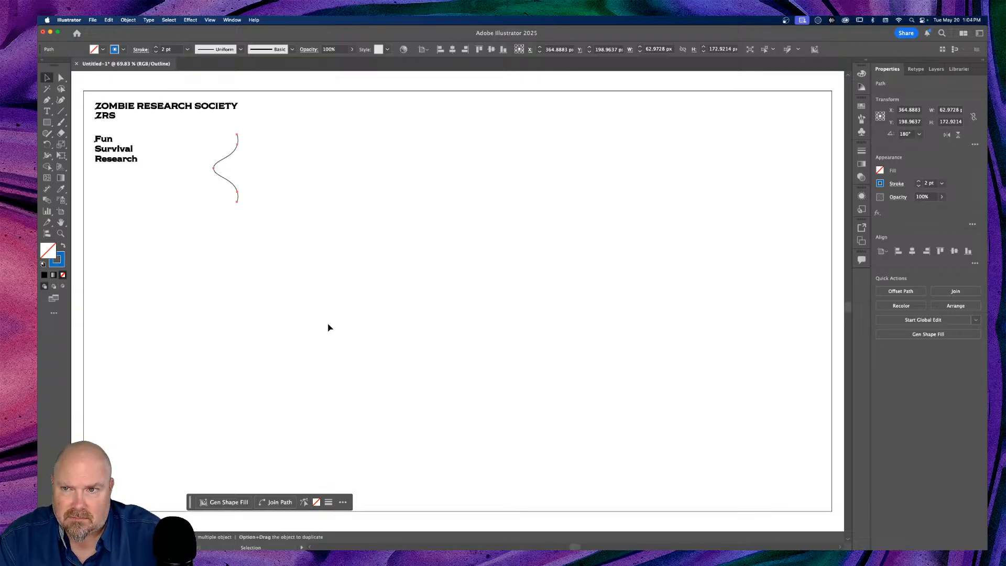
click(303, 221)
scroll(283, 222, up, 5)
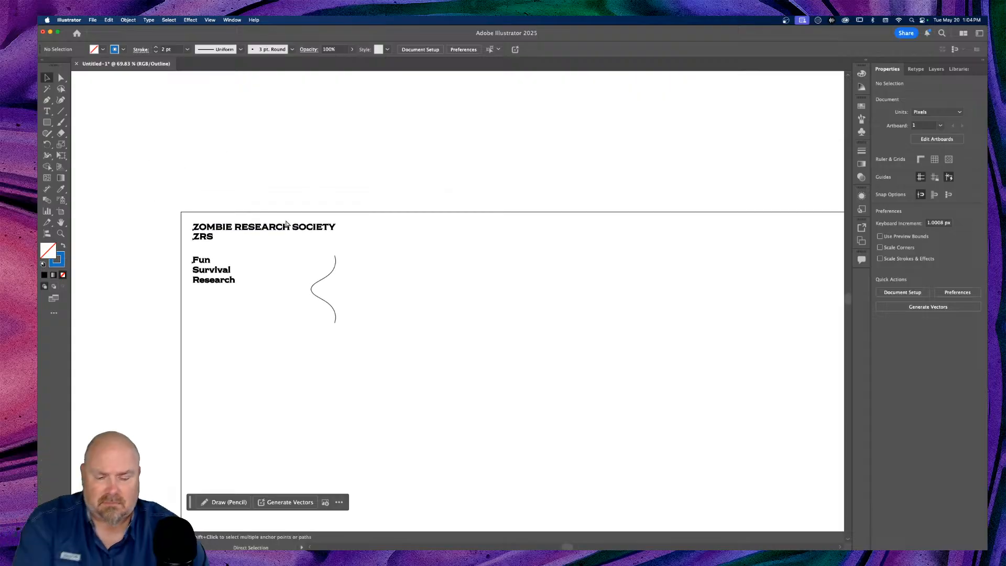
key(super+y)
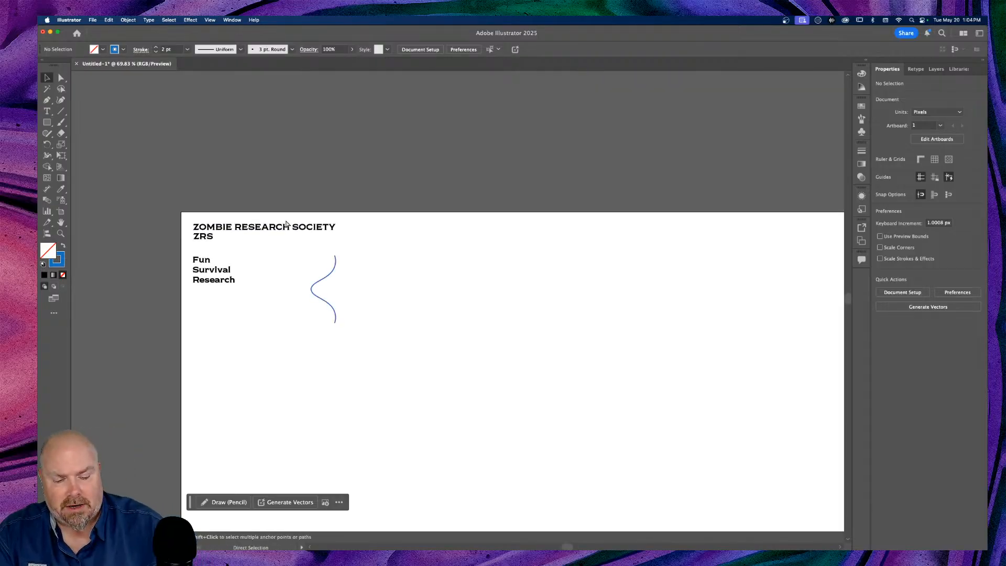
key(super+=)
key(super+=)
key(super+=)
key(super+=)
scroll(287, 223, left, 5)
scroll(291, 223, left, 6)
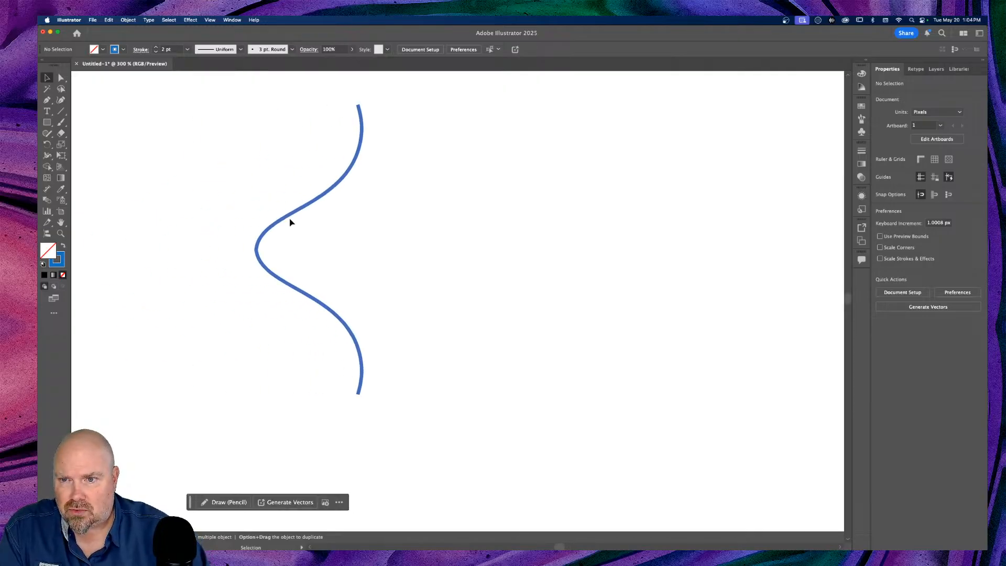
scroll(292, 223, left, 6)
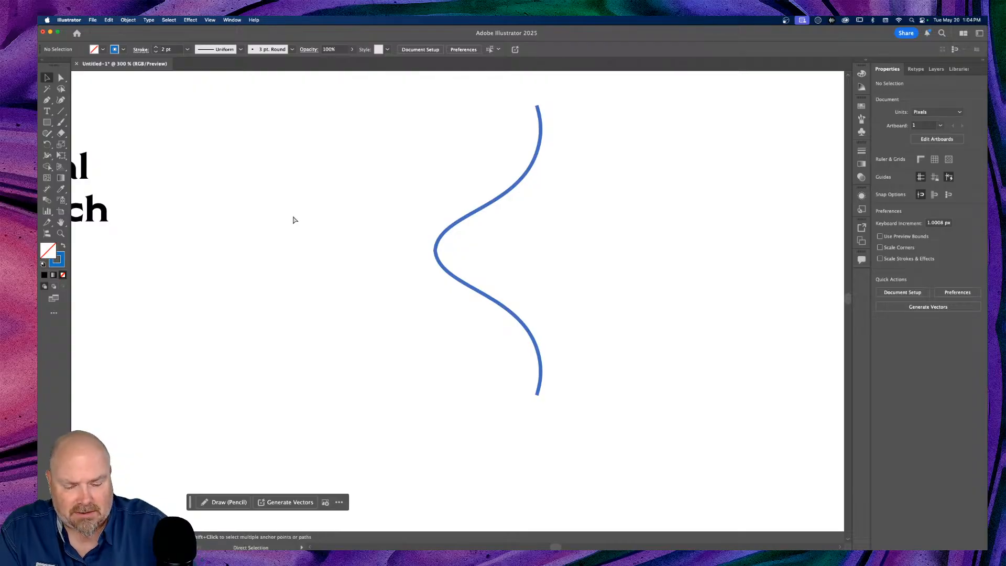
key(super+equal)
key(super+equal)
key(super+equal)
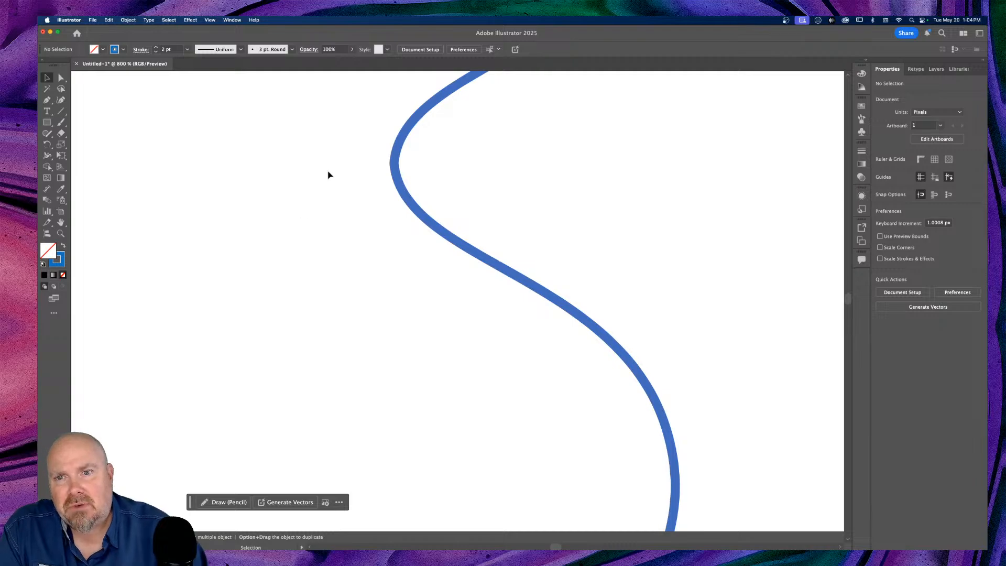
Try to smooth the joined curve's middle anchor by toggling its point type with the Curvature tool, and undo the changes
click(61, 100)
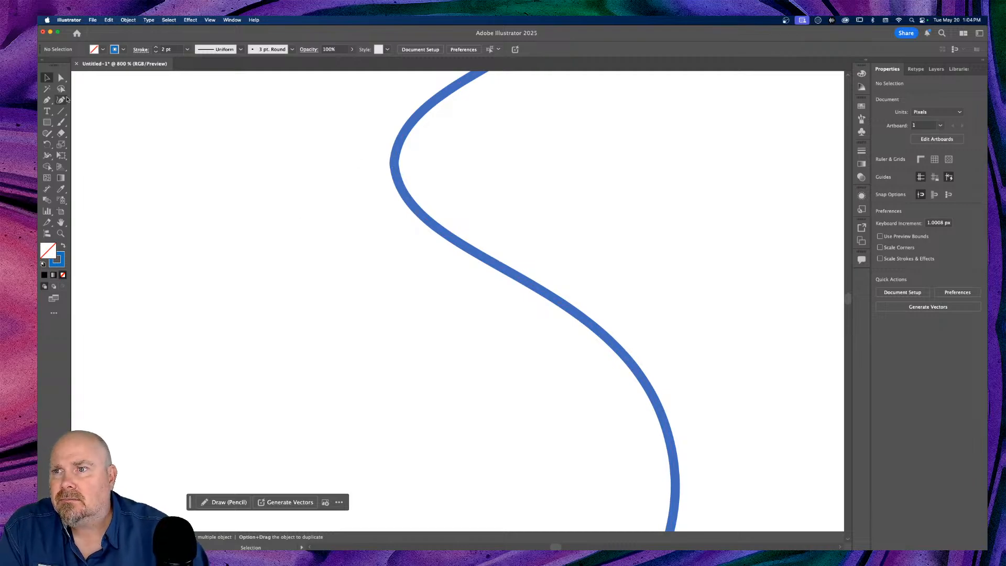
click(396, 167)
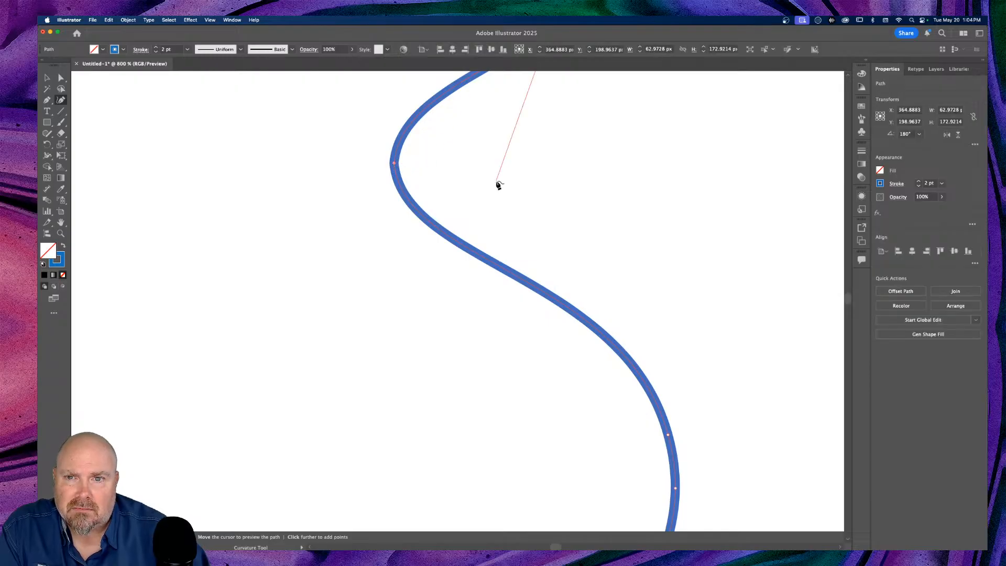
key(super+equal)
key(super+equal)
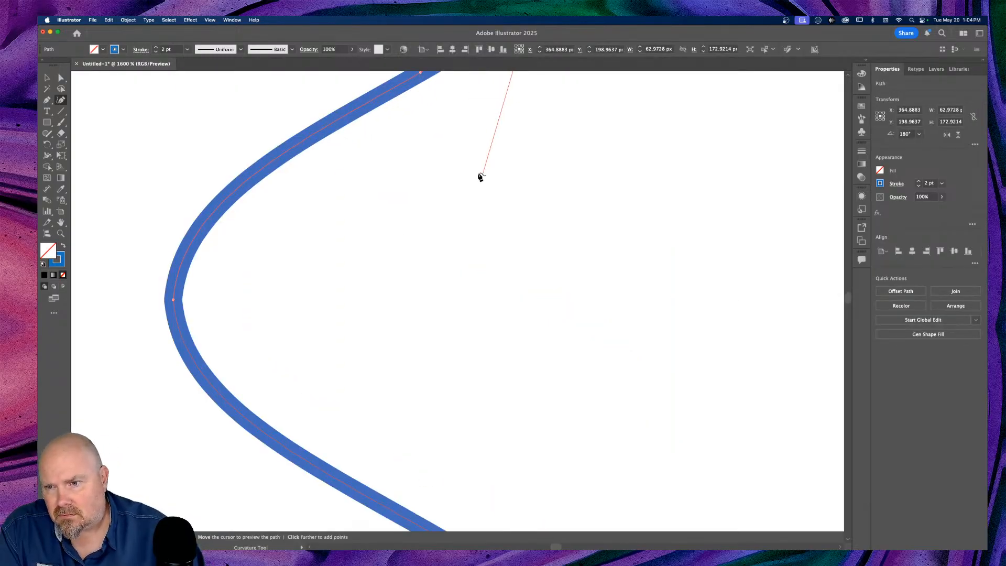
double_click(174, 301)
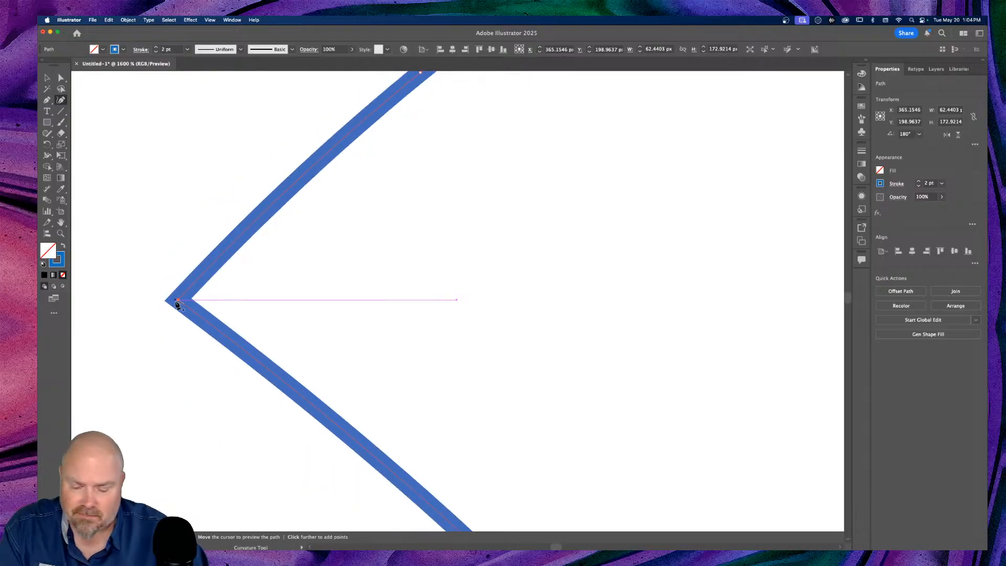
double_click(174, 301)
double_click(173, 301)
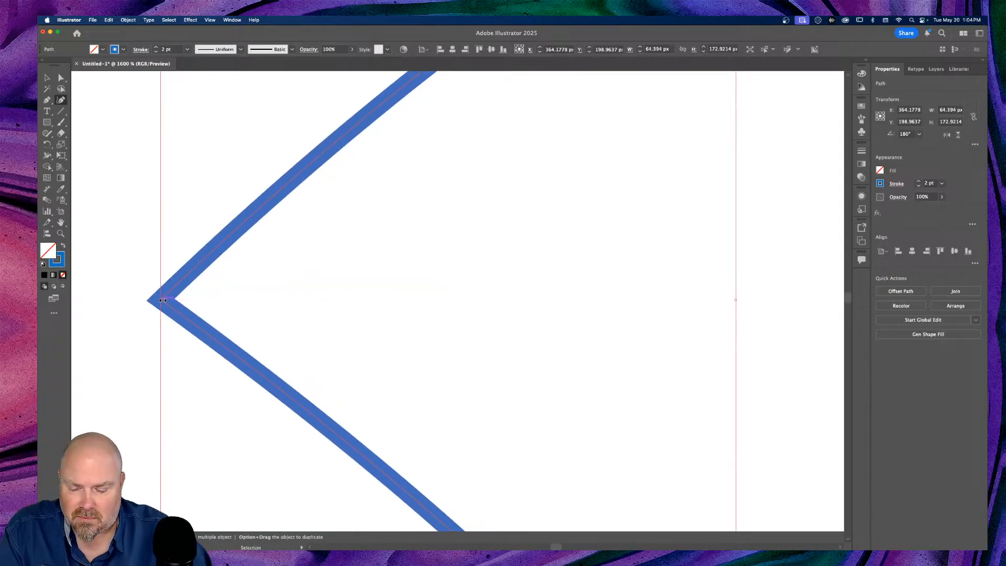
double_click(164, 303)
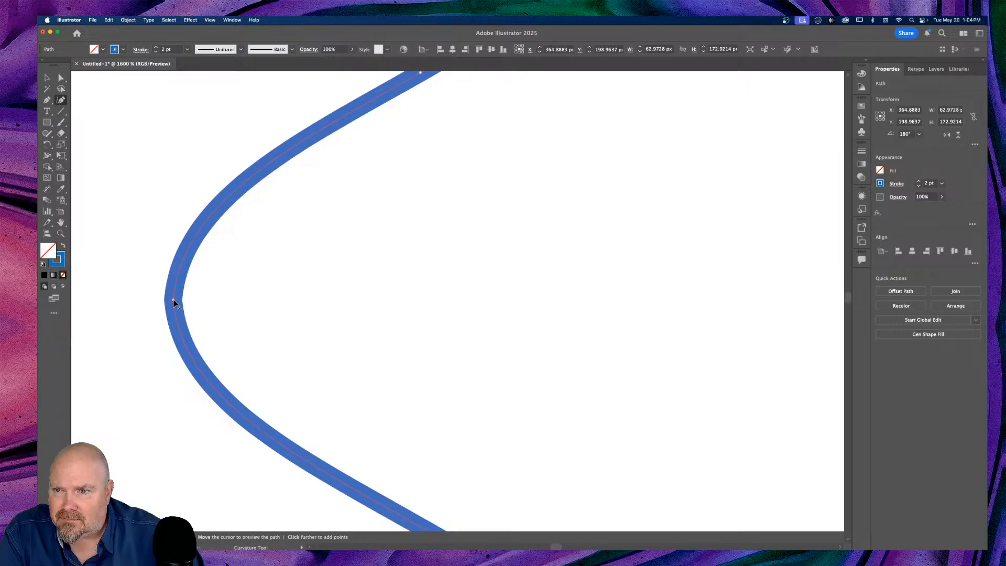
double_click(173, 299)
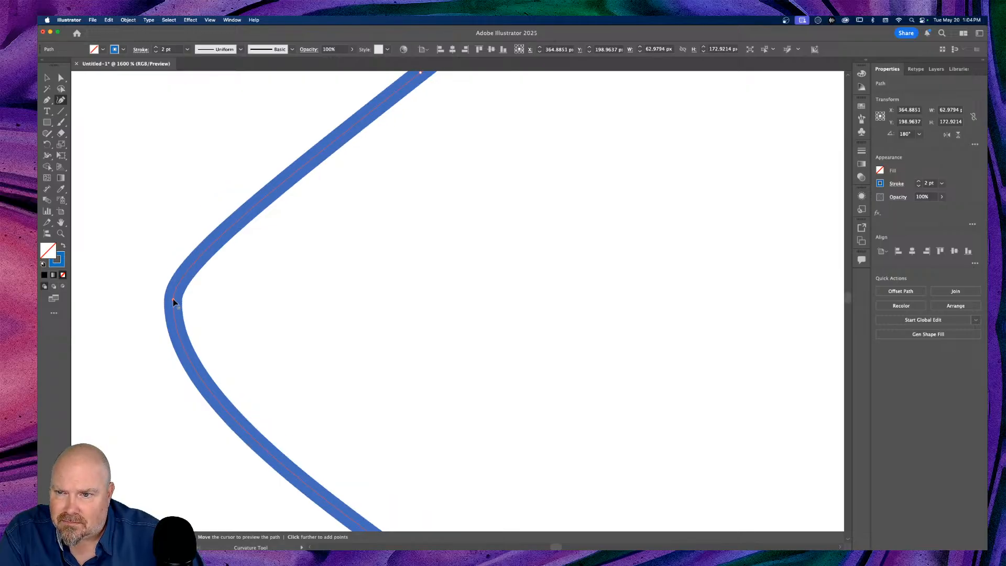
double_click(173, 299)
double_click(173, 300)
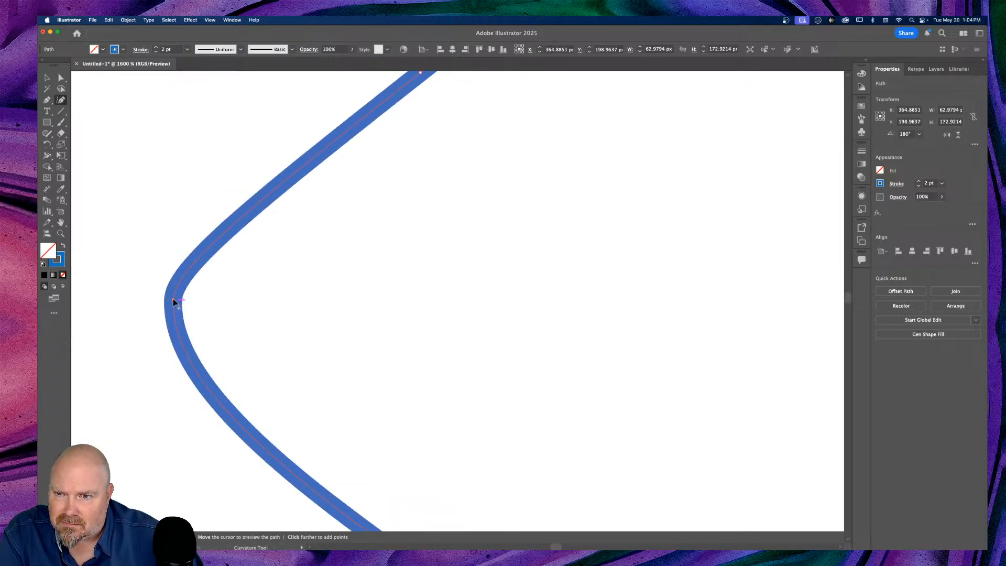
key(super+z)
key(super+shift+z)
key(super+z)
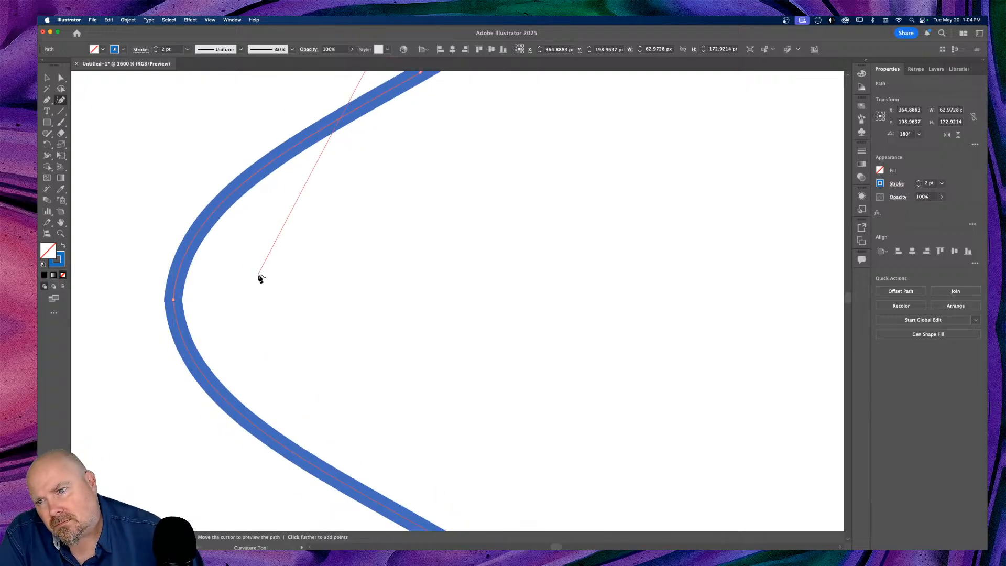
Round the corner at the curve's middle joint to a radius of about 10.19 px and check it in Outline and Preview modes
scroll(261, 279, left, 10)
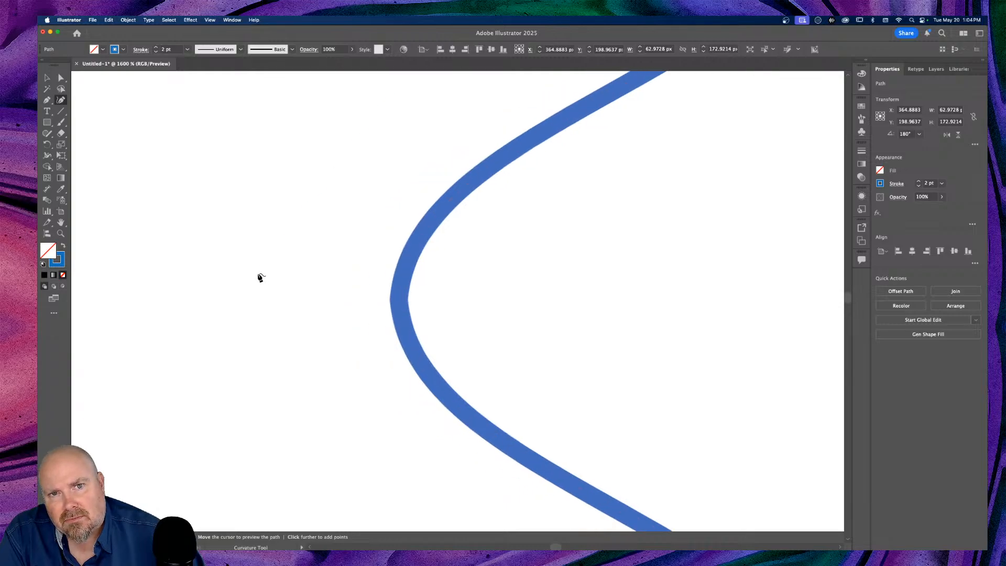
click(61, 78)
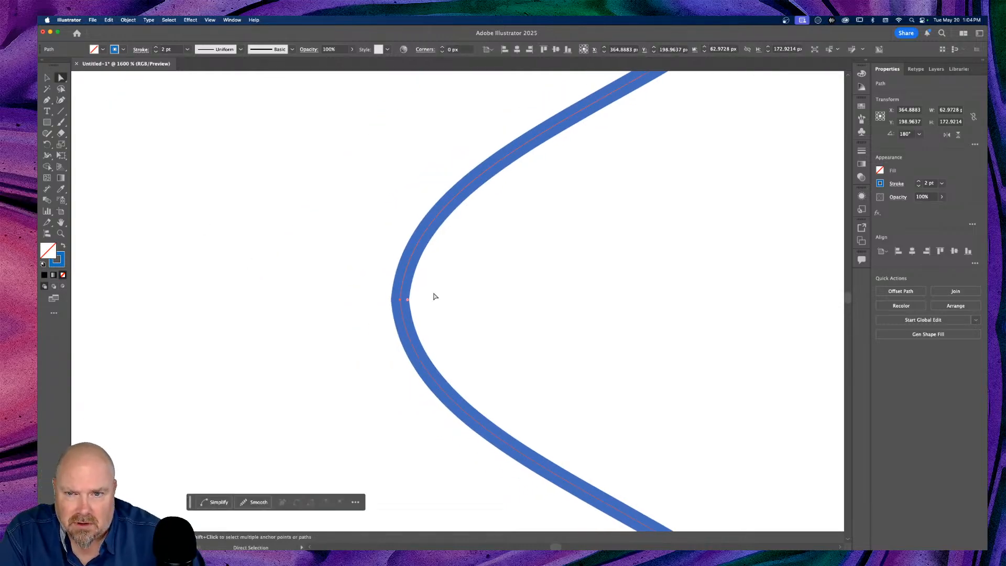
drag(409, 300, 493, 301)
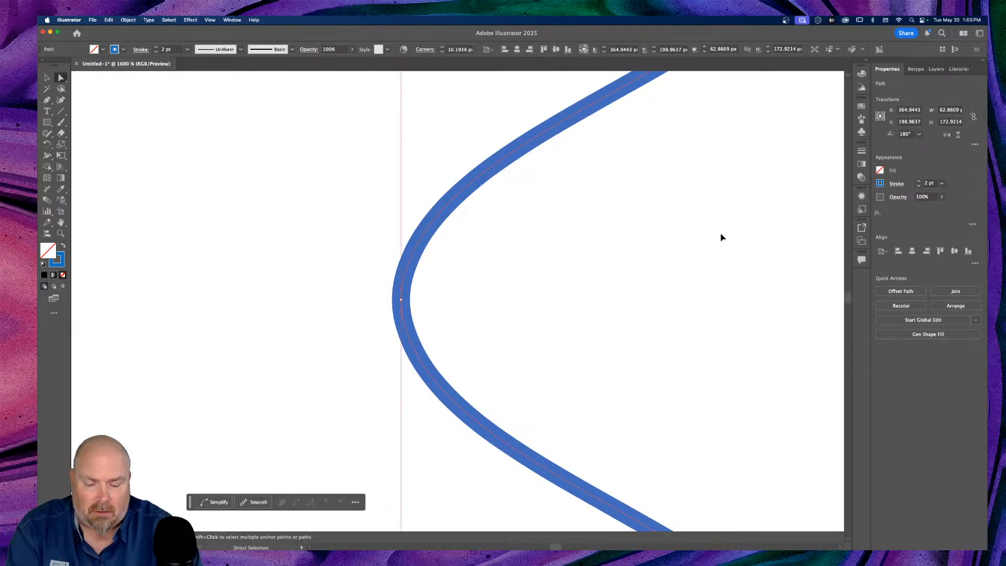
key(super+y)
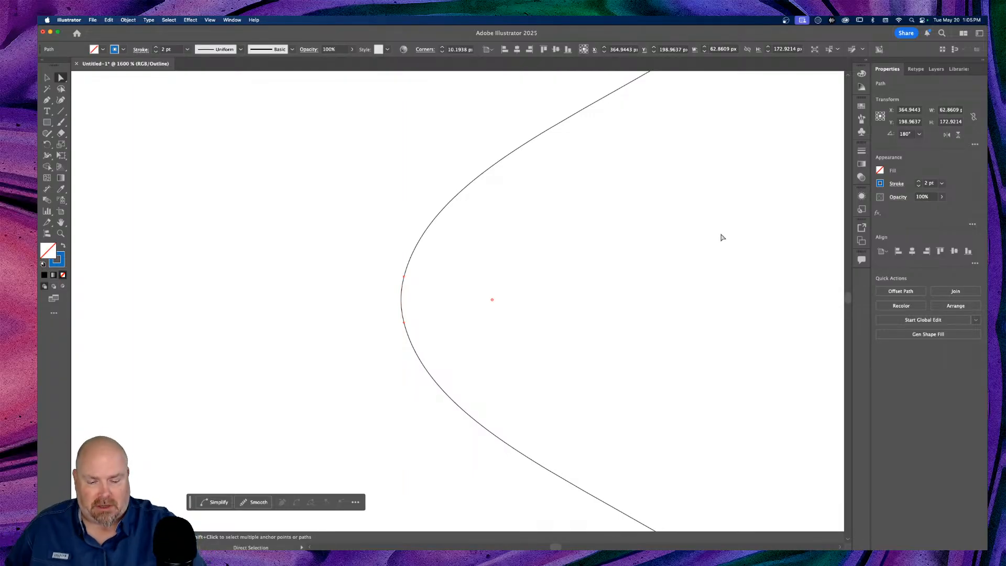
key(super+y)
key(super)
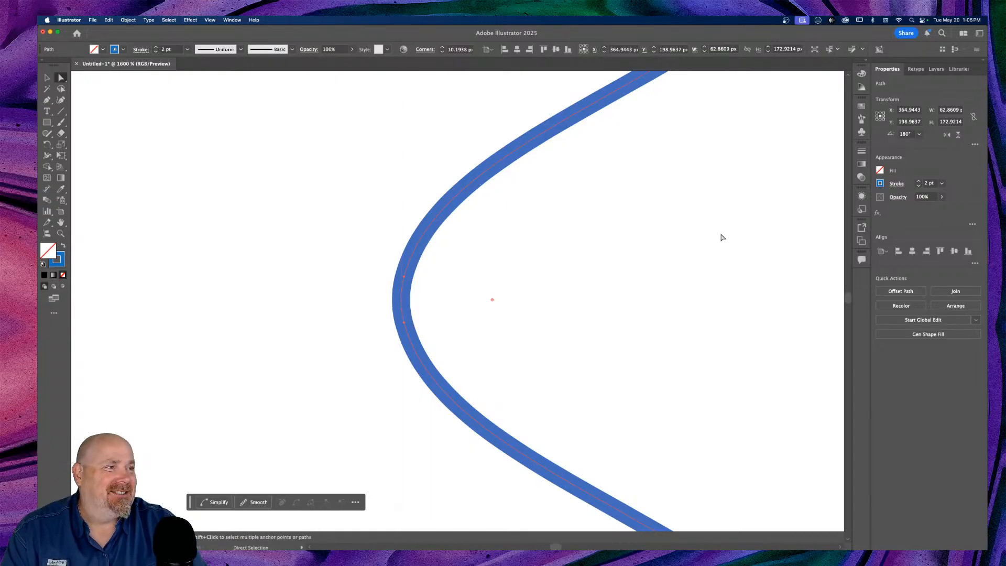
key(super)
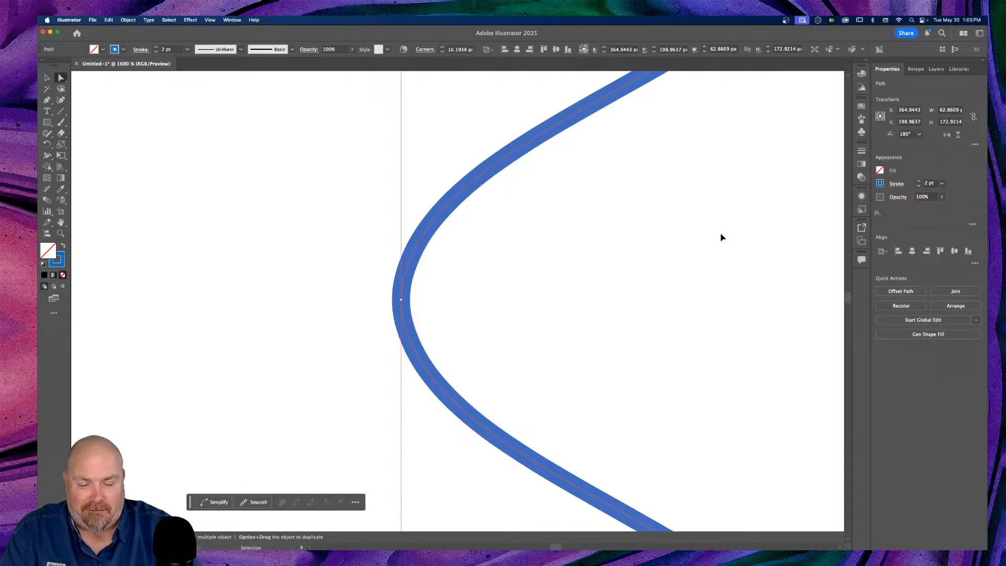
Reflect a copy of the whole curve across the vertical axis to form the crossing second DNA strand, leaving nothing selected
key(super+0)
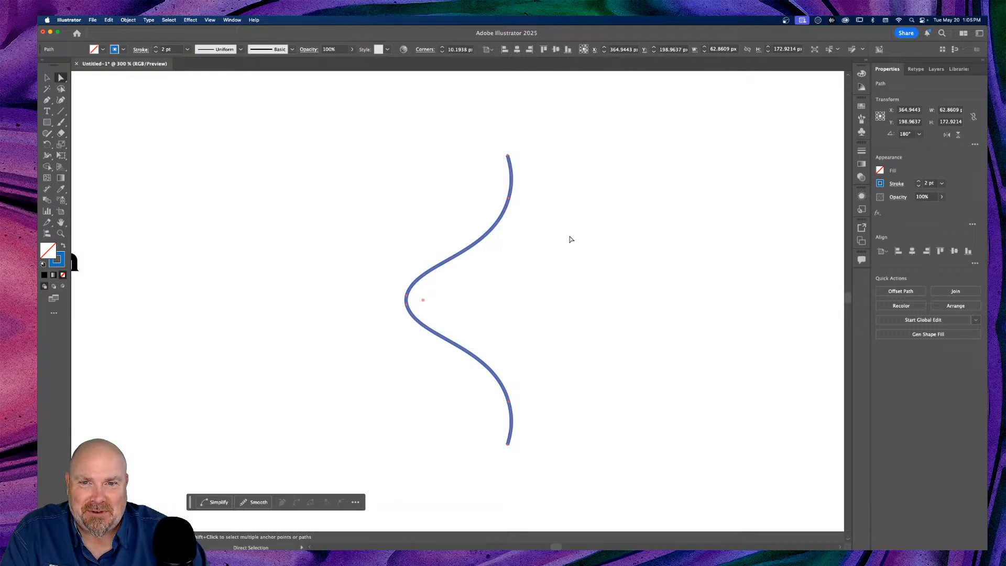
right_click(476, 247)
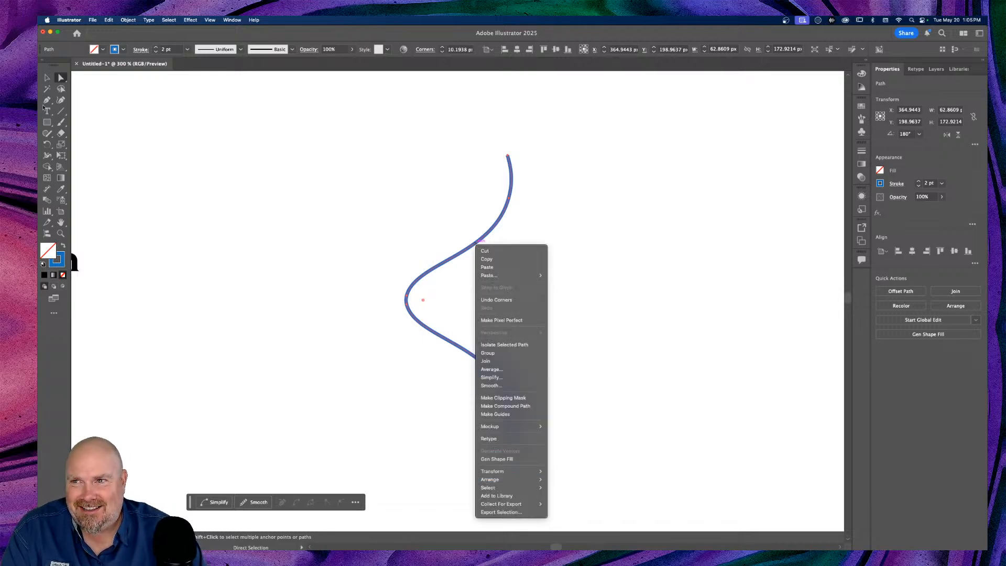
click(47, 79)
click(47, 78)
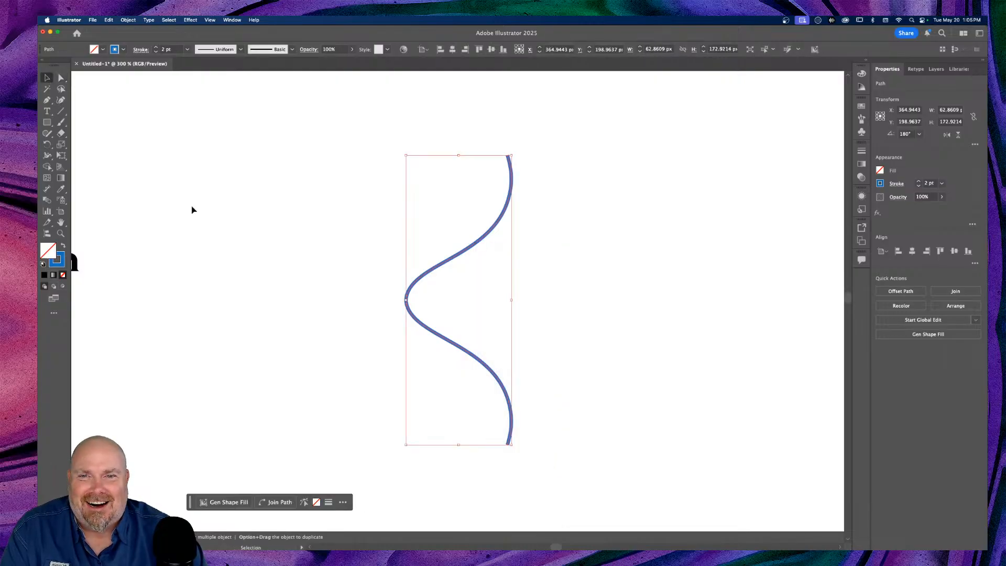
right_click(454, 261)
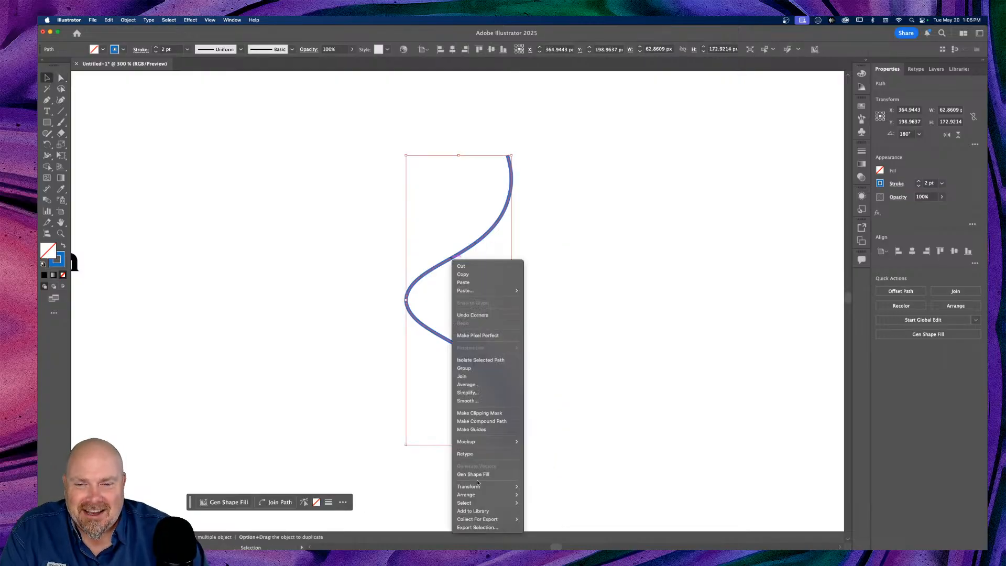
mouse_move(481, 487)
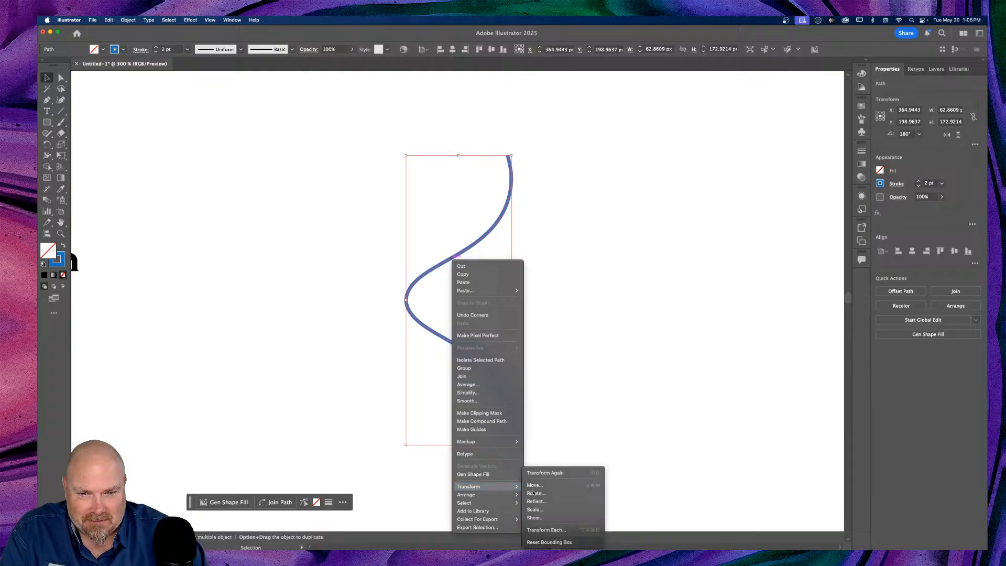
click(555, 503)
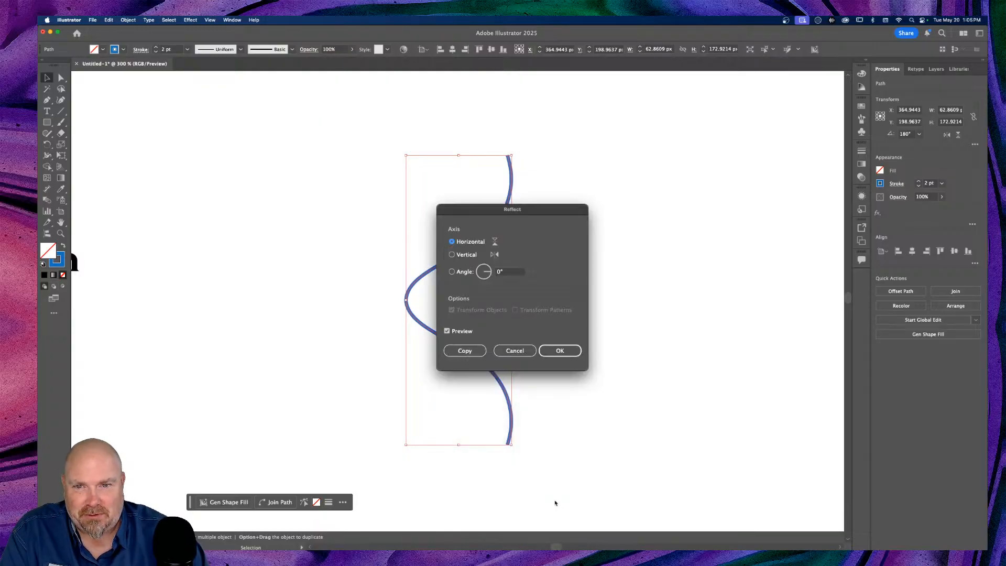
click(452, 254)
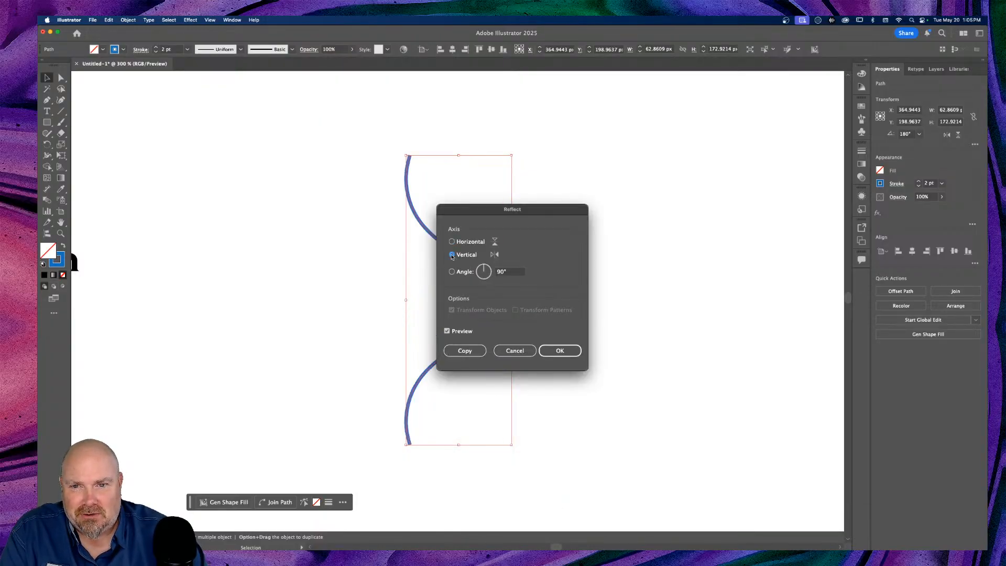
click(465, 351)
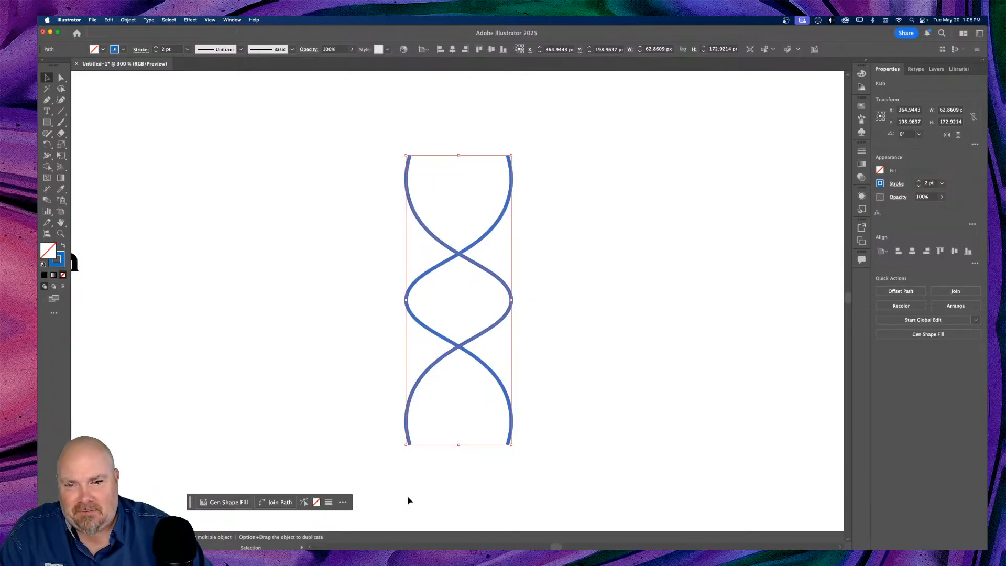
click(653, 371)
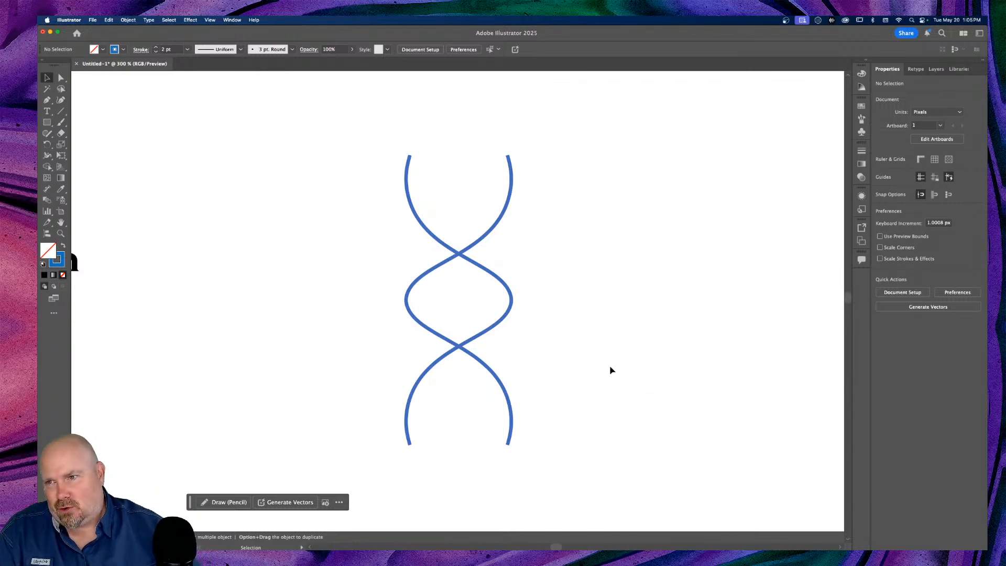
Draw a slightly upward-arched rung about 48 px wide and 5 px high between the two strands' upper ends with the Curvature tool
click(60, 100)
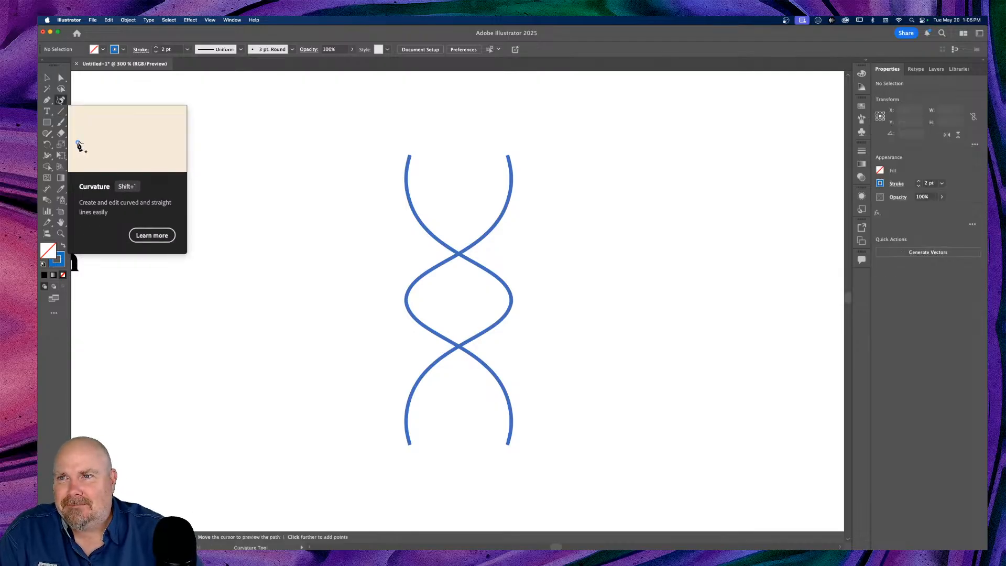
click(419, 163)
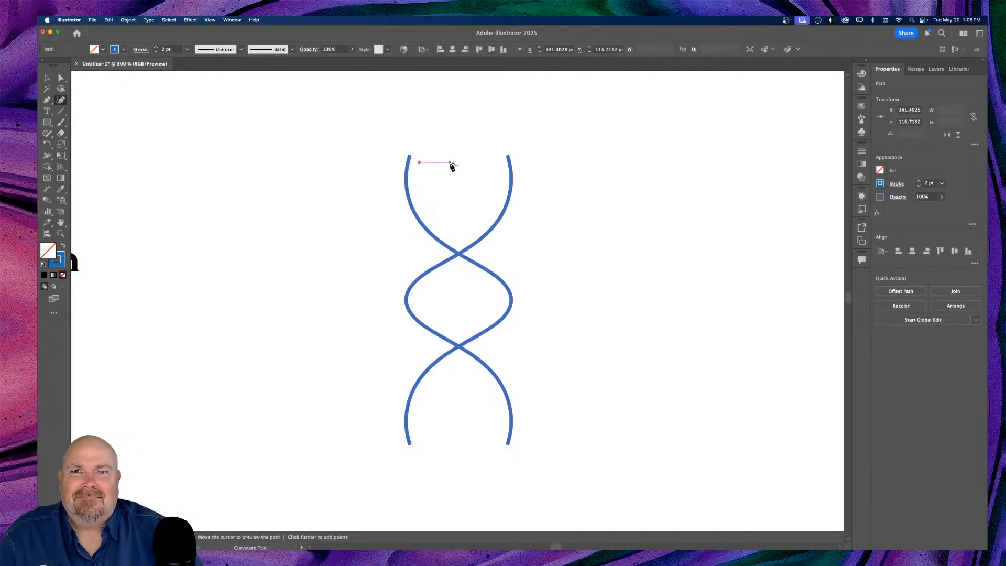
click(500, 170)
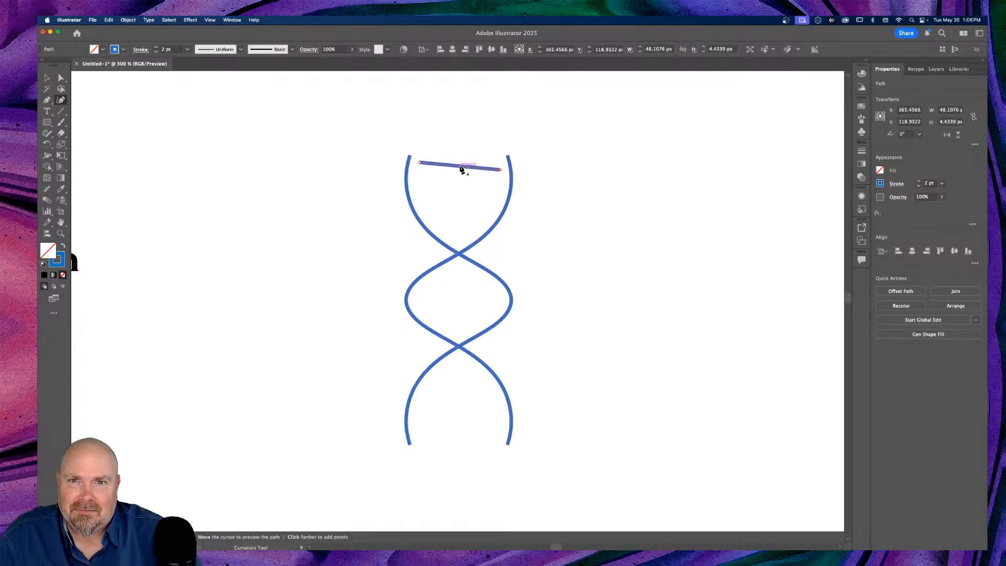
drag(461, 167, 462, 162)
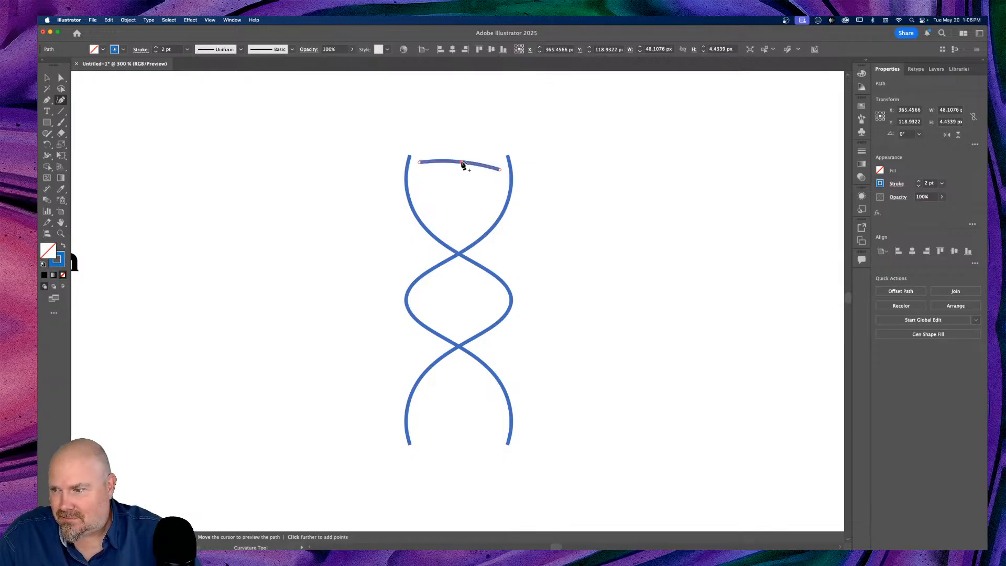
drag(463, 165, 462, 164)
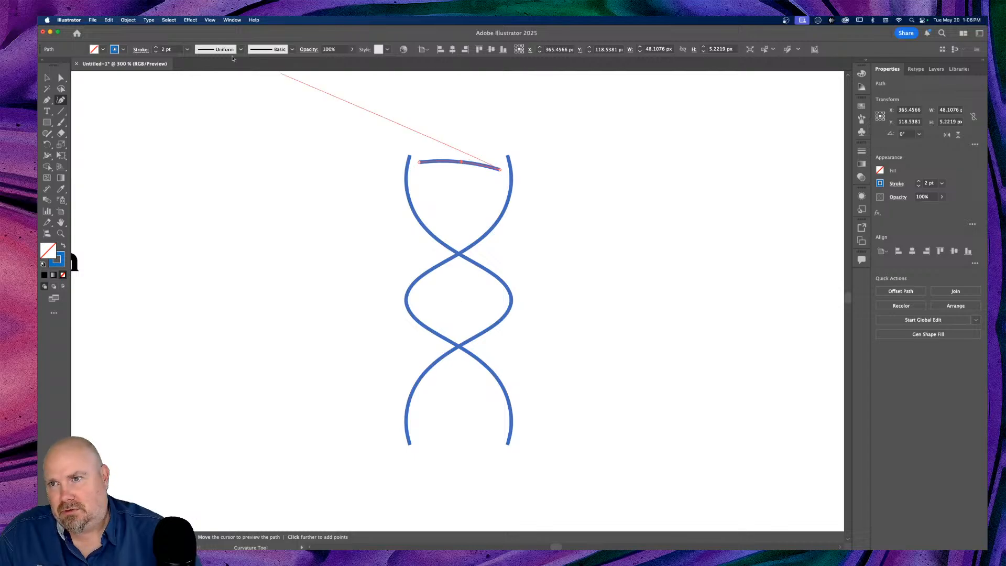
Change the upper rung's stroke colour to the bright pinkish-red swatch, trying orange, purple and magenta swatches first
click(124, 49)
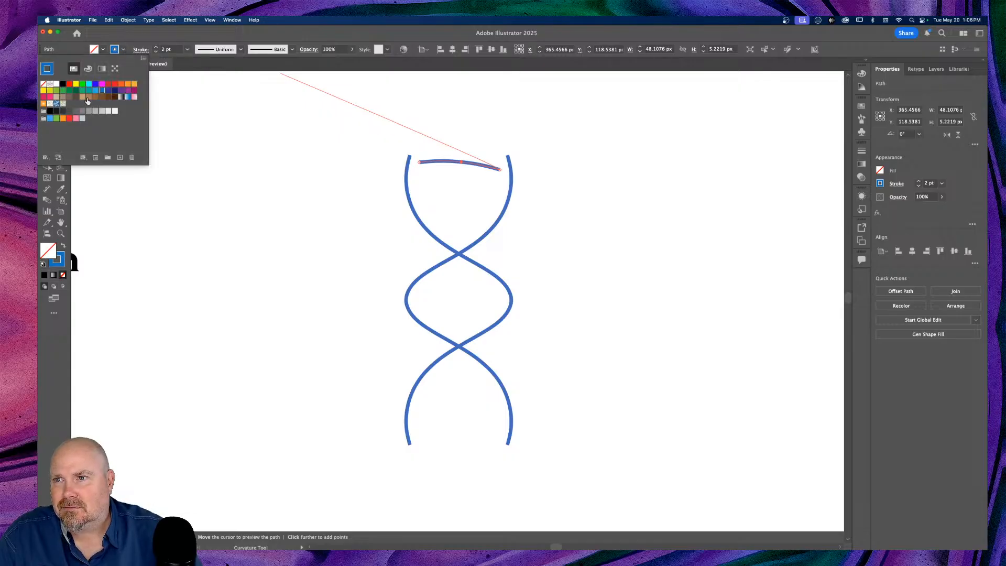
click(133, 84)
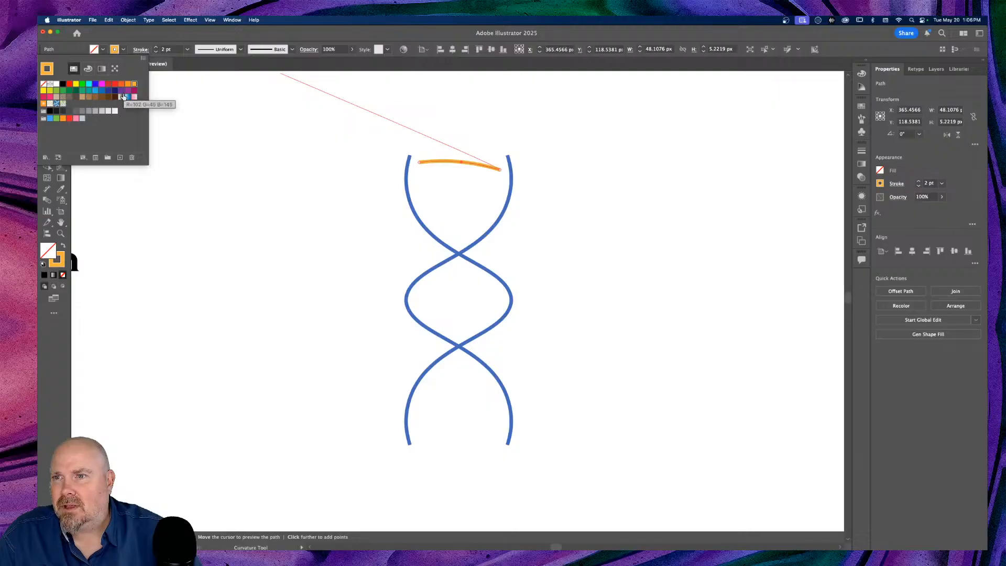
click(121, 90)
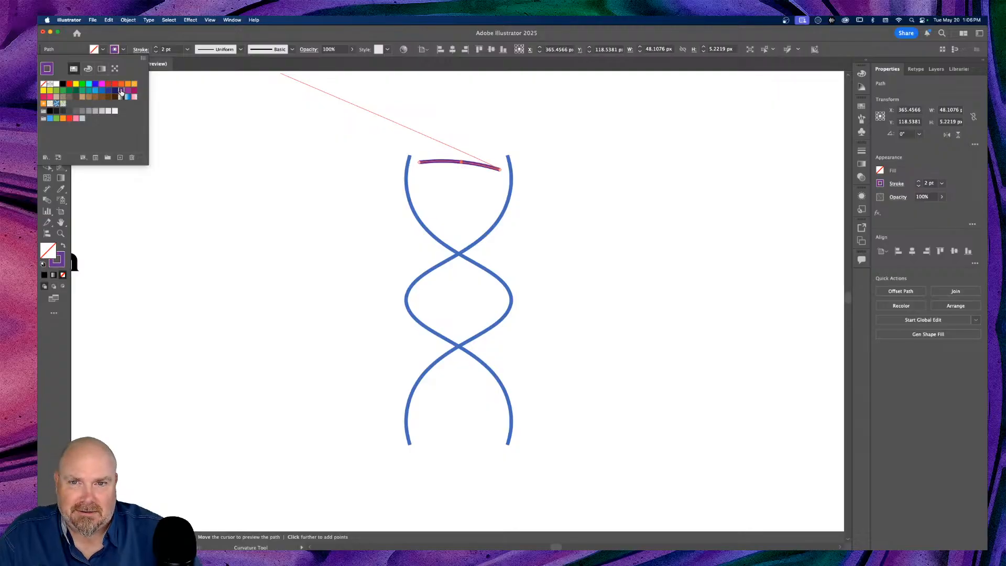
click(108, 91)
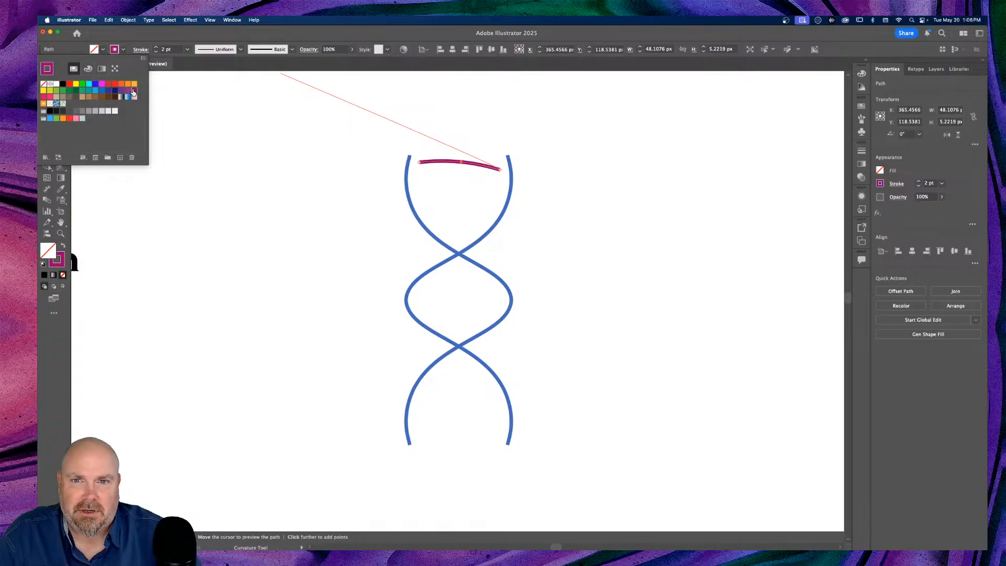
click(49, 96)
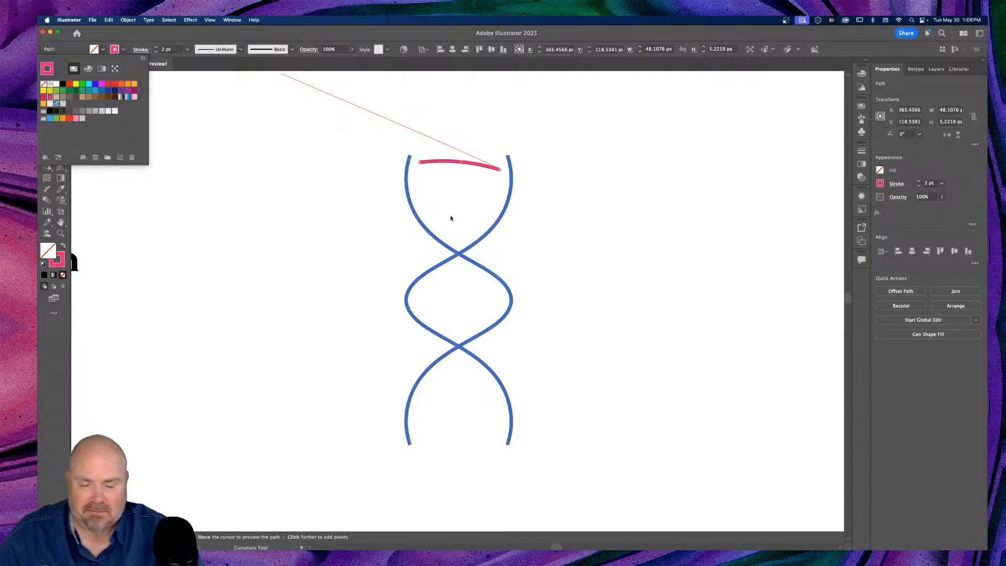
click(231, 38)
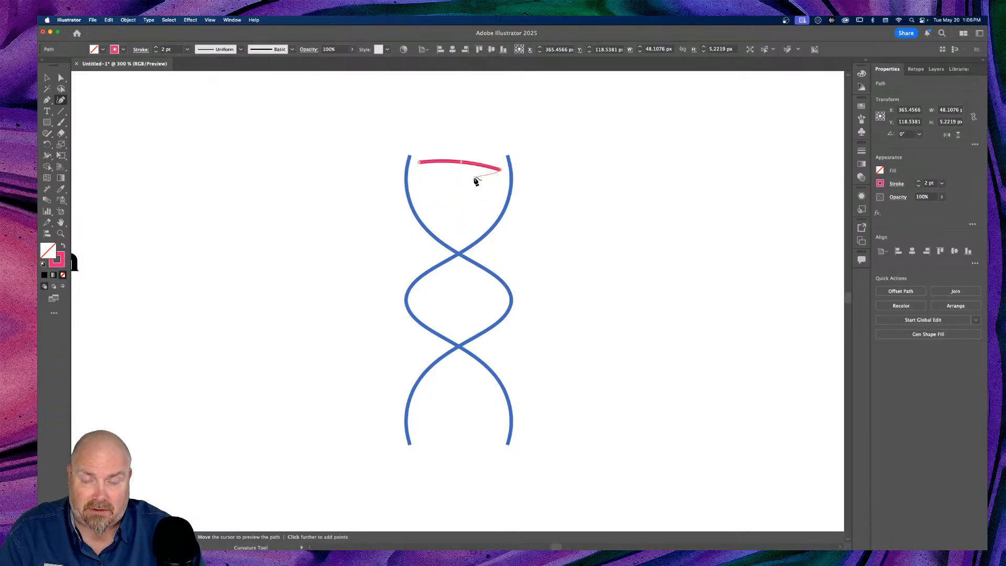
Reflect a copy of the pink rung across the horizontal axis and place it just above the strands' upper crossing
key(v)
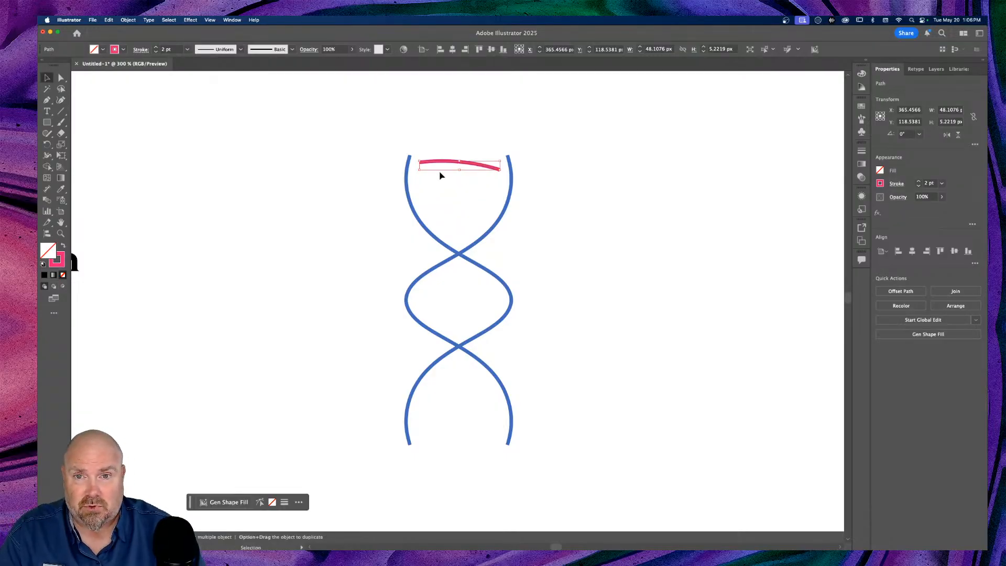
right_click(470, 165)
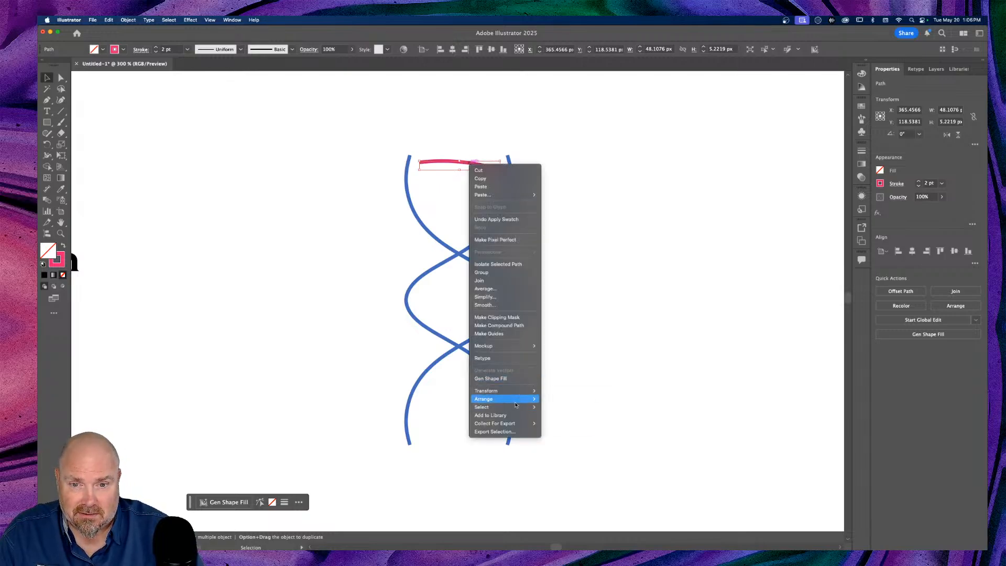
mouse_move(518, 397)
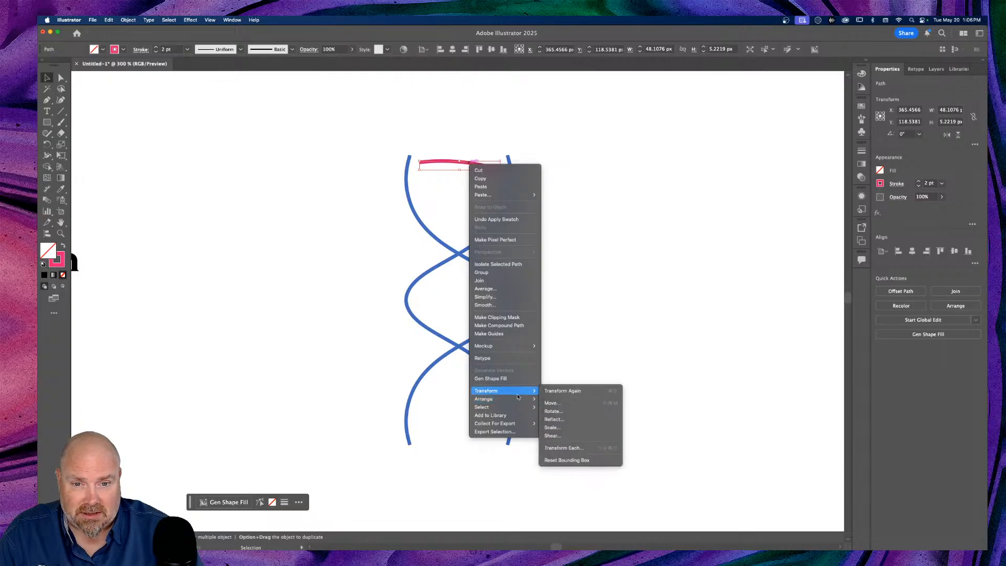
click(645, 402)
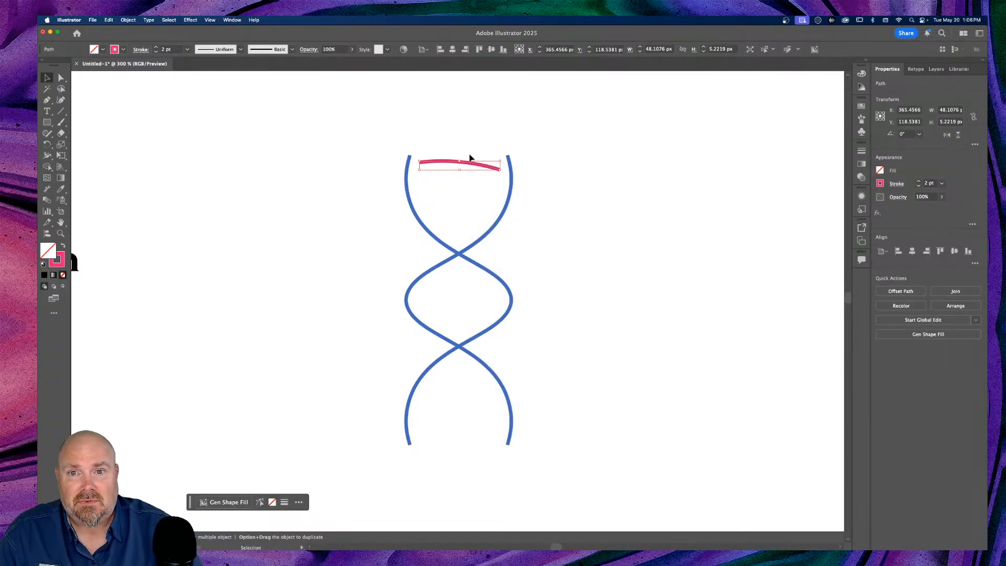
right_click(474, 169)
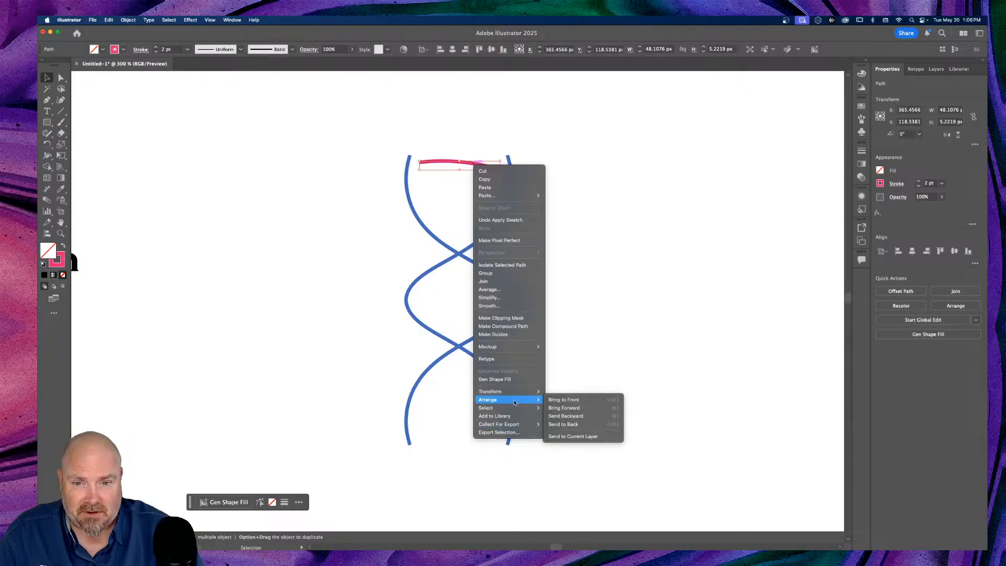
mouse_move(517, 397)
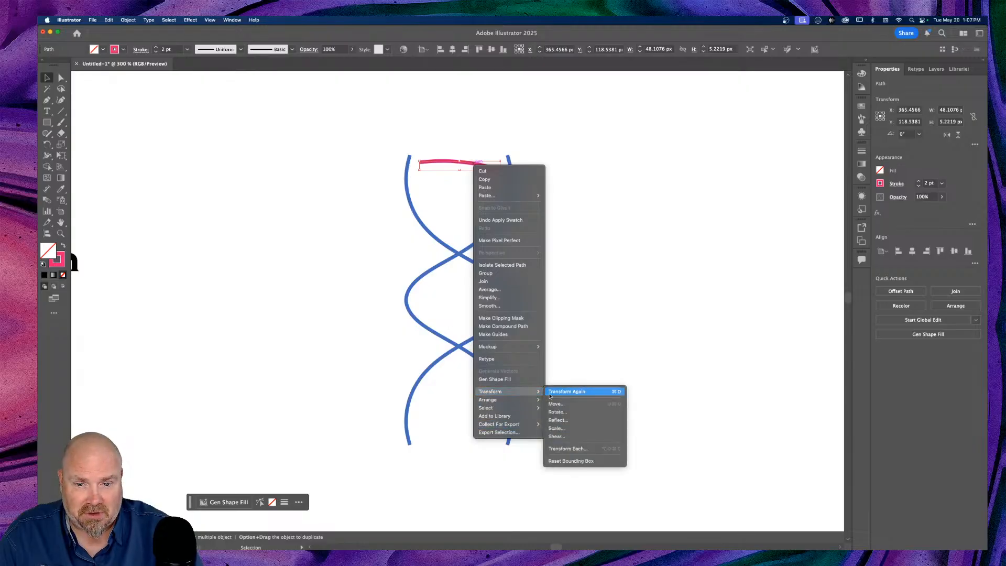
click(594, 420)
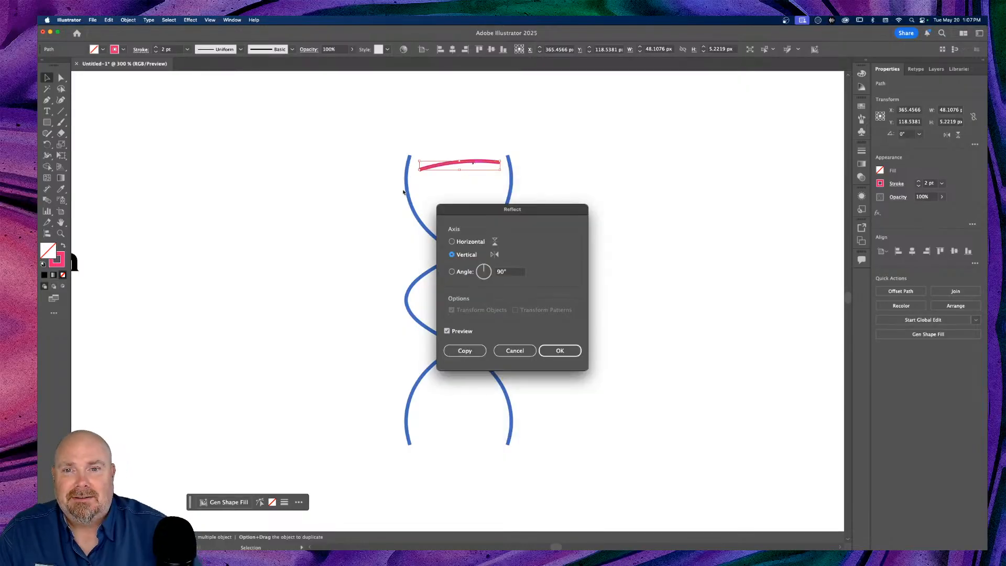
click(454, 242)
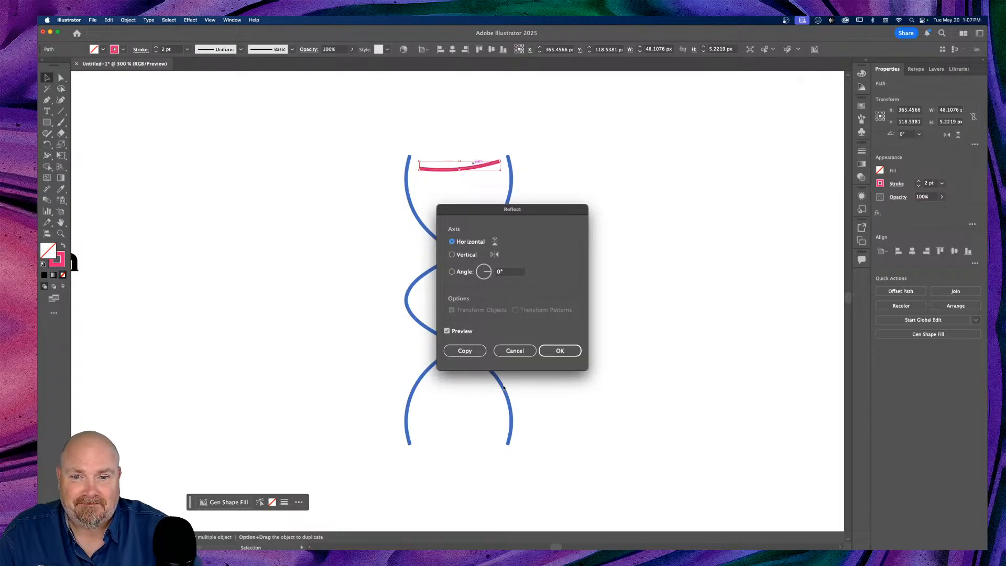
click(465, 351)
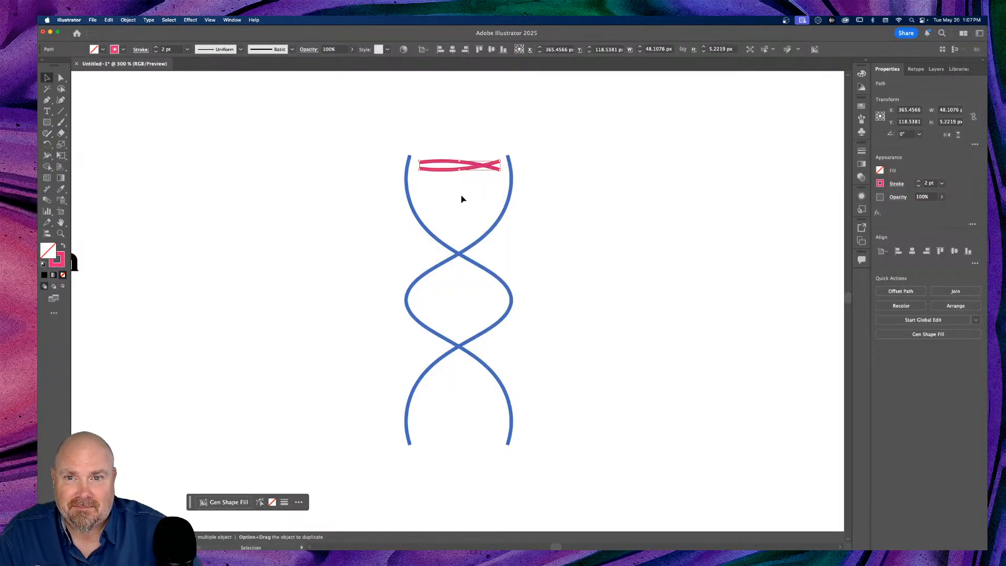
drag(468, 171, 470, 235)
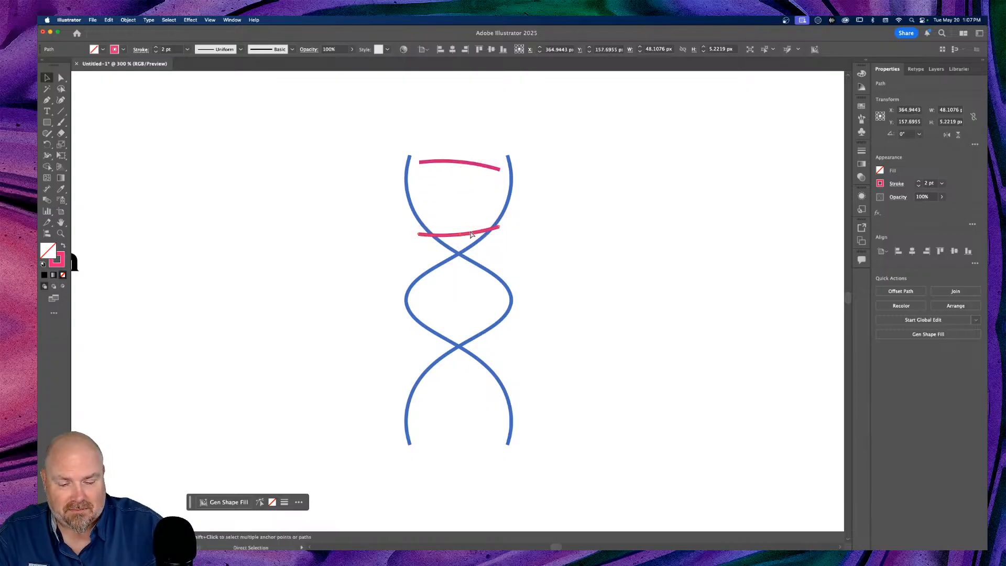
Shorten the lower rung at both ends to about 28 px wide and level it so it fits between the strands
key(super+equal)
key(super+equal)
key(super+equal)
key(super+equal)
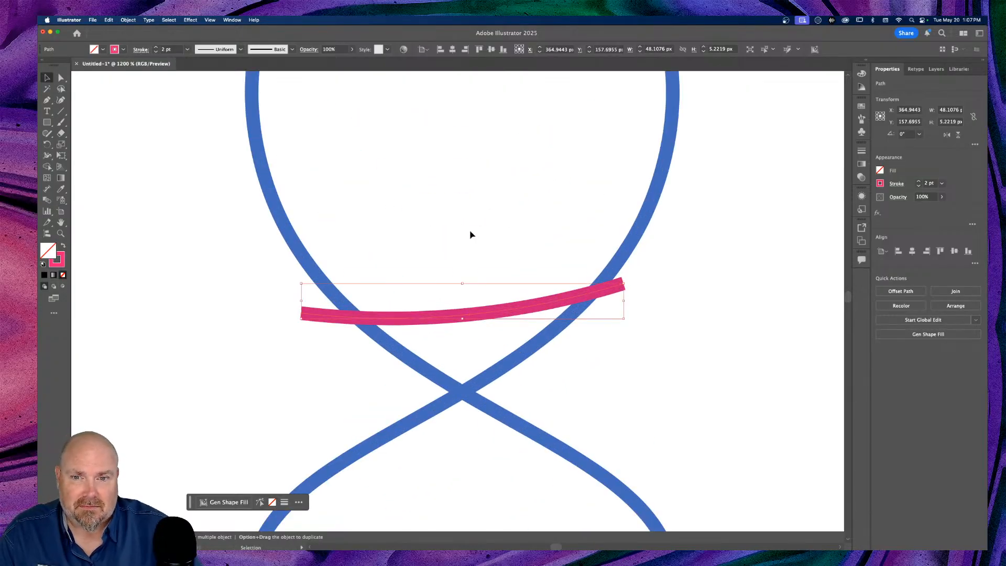
drag(304, 302, 376, 300)
key(super+minus)
key(super+minus)
key(super+minus)
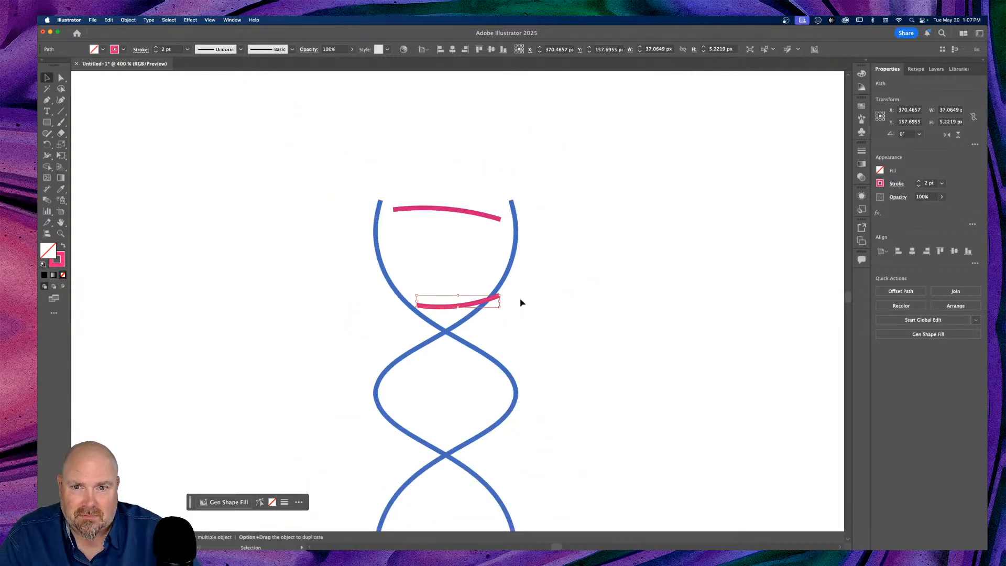
drag(501, 302, 478, 316)
Apply round stroke caps to both pink rungs and to both blue strands
drag(414, 174, 470, 307)
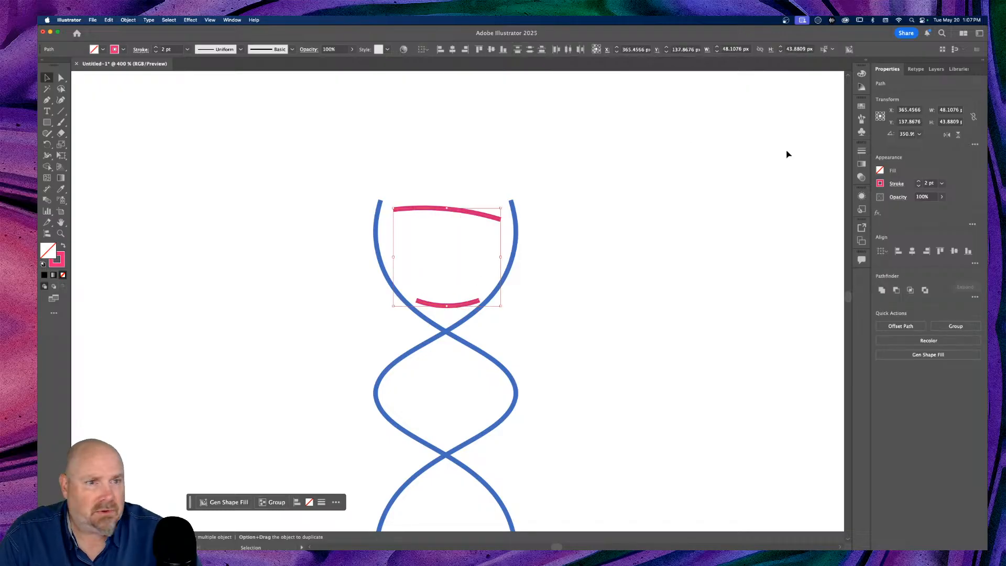
click(897, 184)
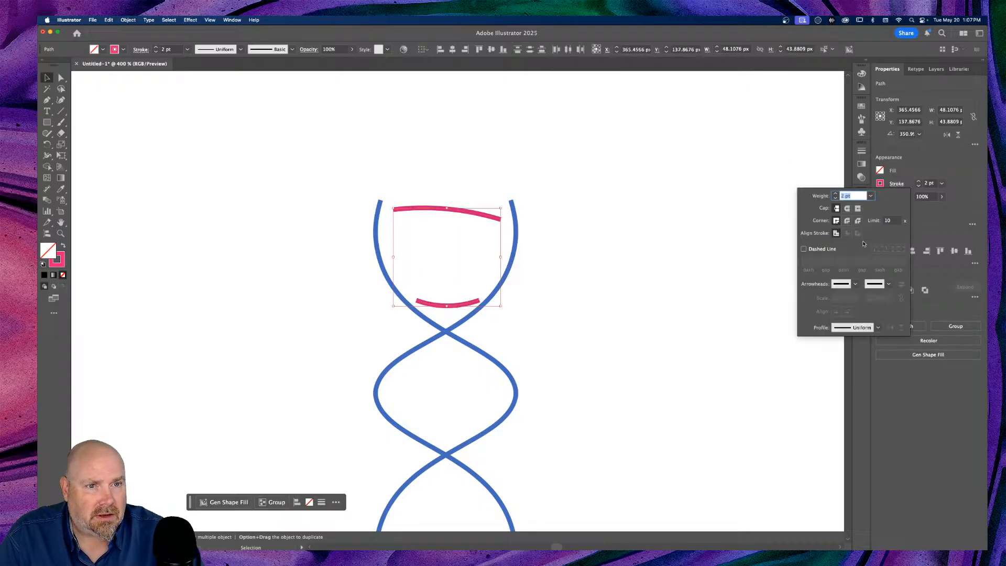
click(848, 208)
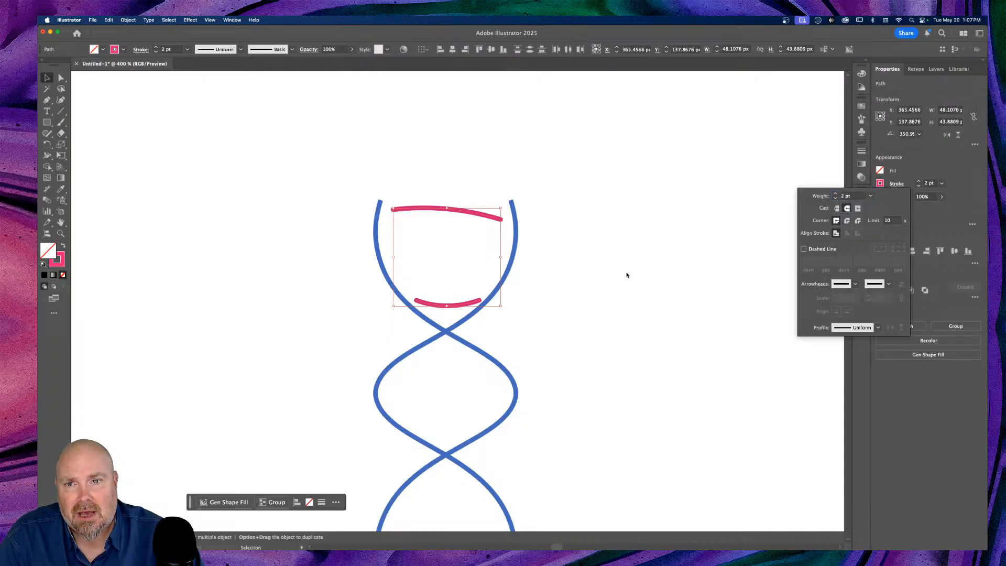
mouse_move(548, 188)
mouse_down()
mouse_move(513, 230)
mouse_move(531, 222)
mouse_up()
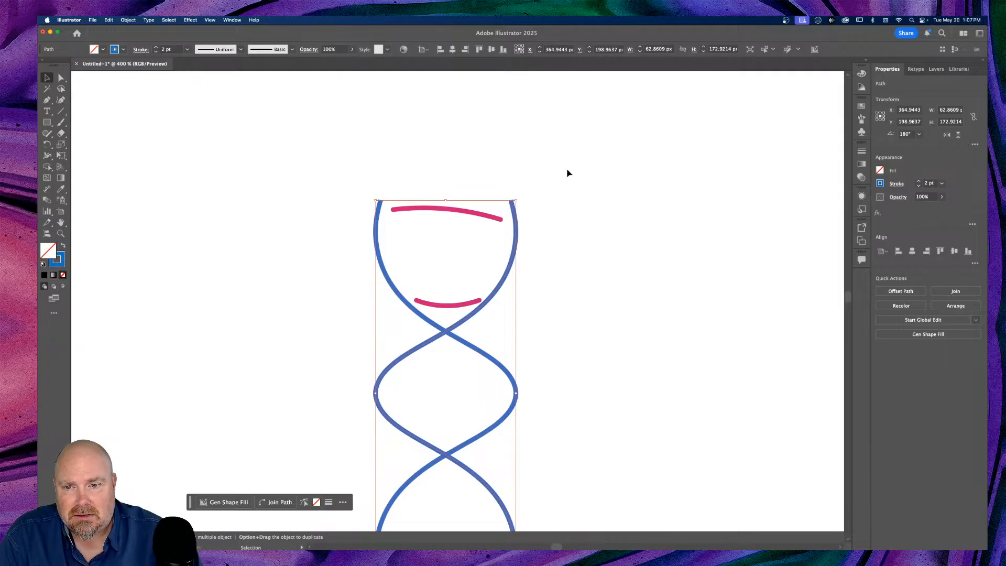
drag(344, 174, 392, 231)
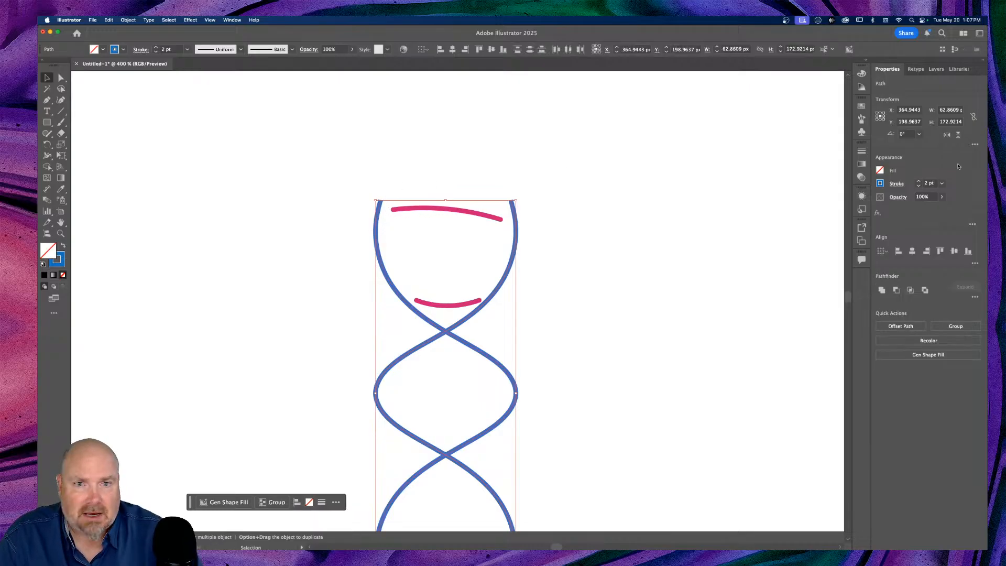
click(897, 184)
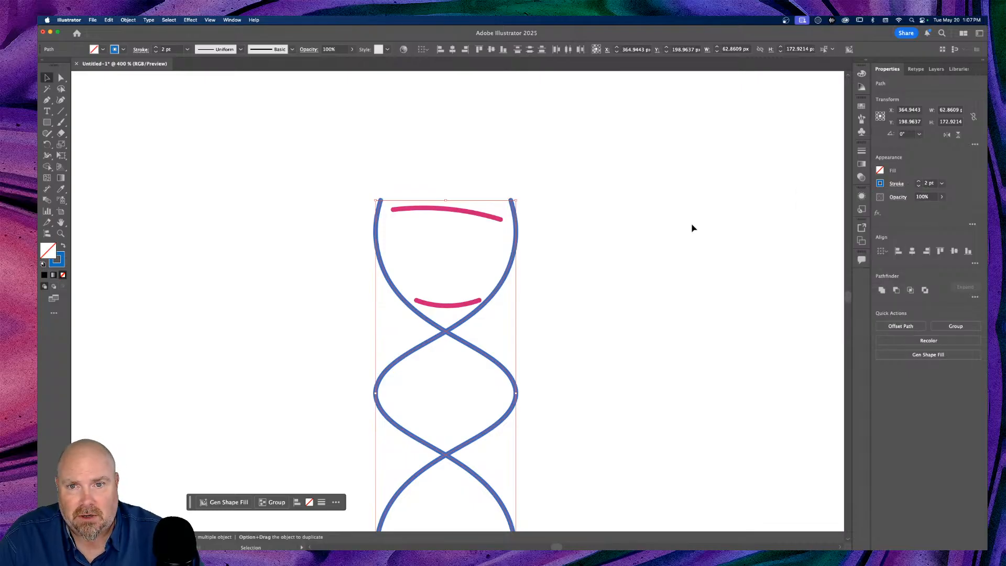
Move the lower rung slightly up and left, and tilt it a few degrees clockwise to a rotation of about 344.7°
click(451, 305)
drag(451, 309, 448, 307)
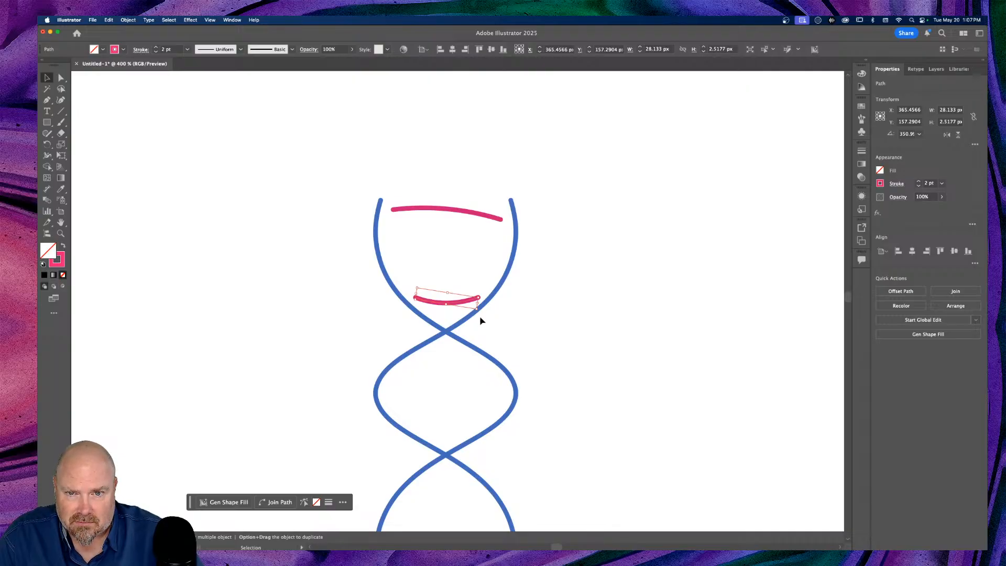
drag(480, 313, 444, 304)
Blend the upper and lower pink rungs to generate intermediate rungs between them
shift+click(480, 215)
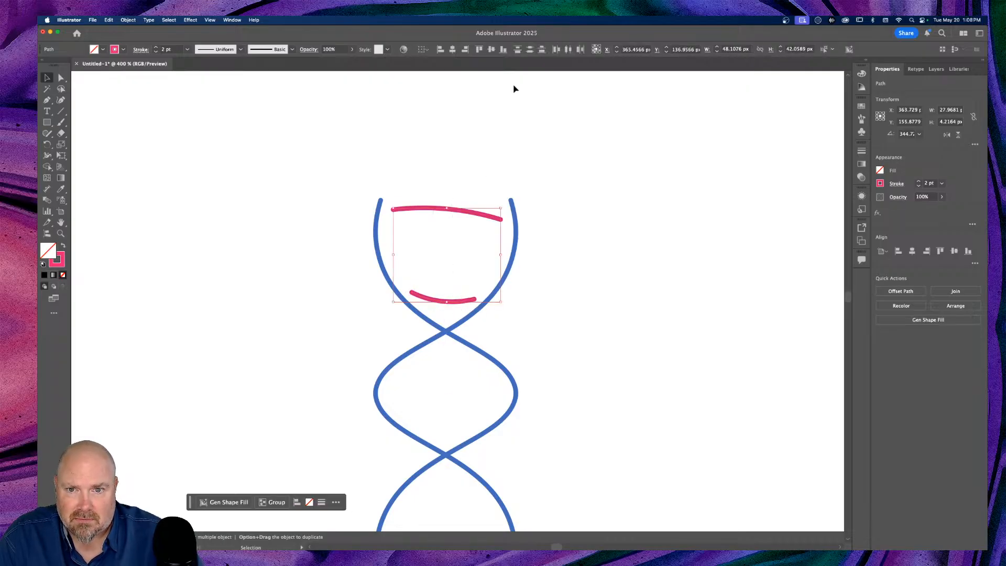
click(129, 20)
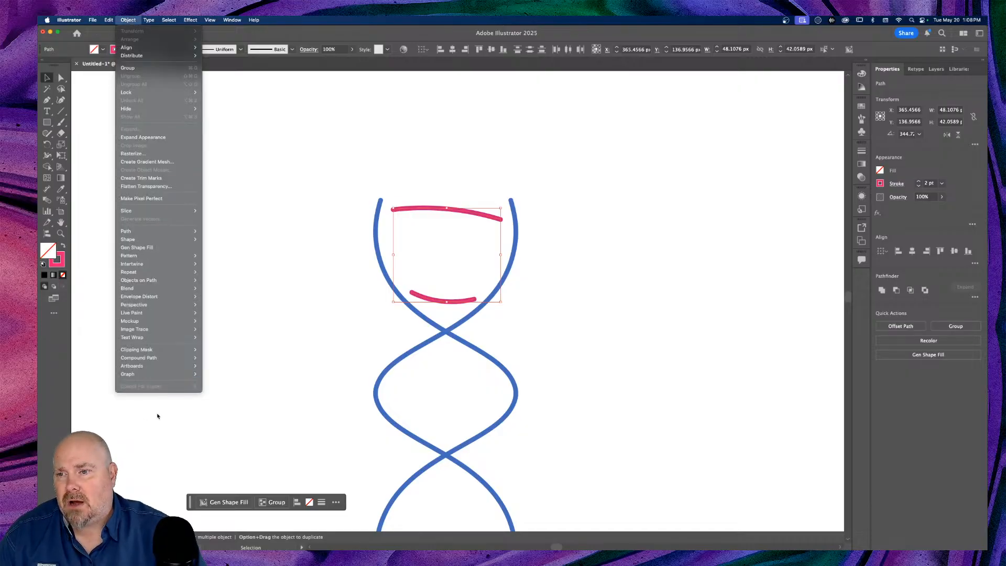
mouse_move(151, 313)
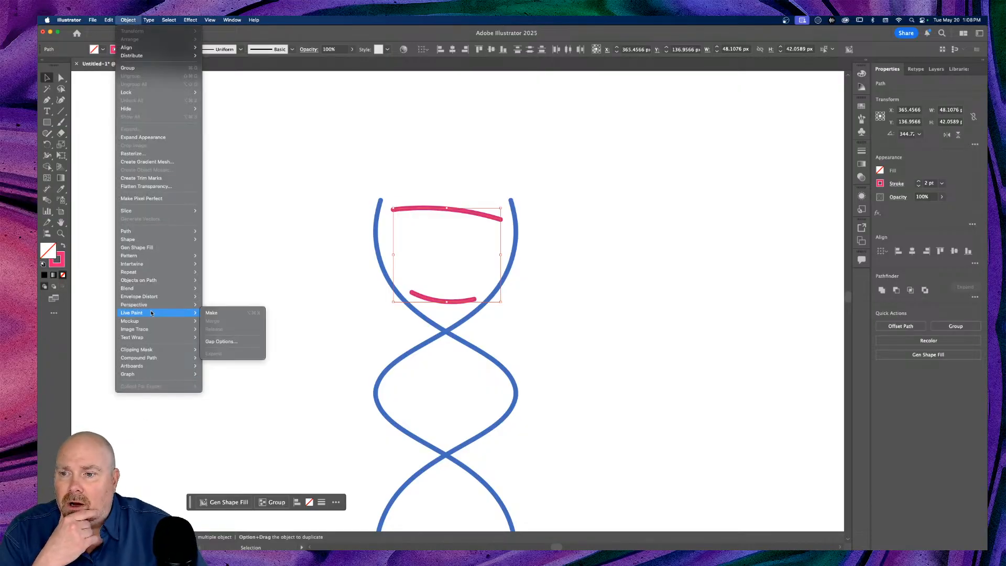
mouse_move(163, 241)
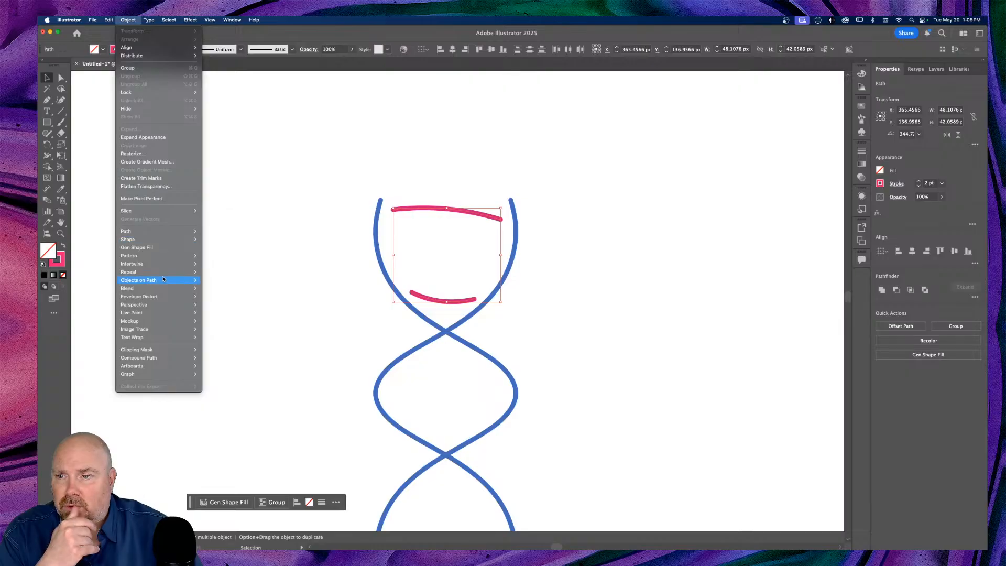
mouse_move(173, 288)
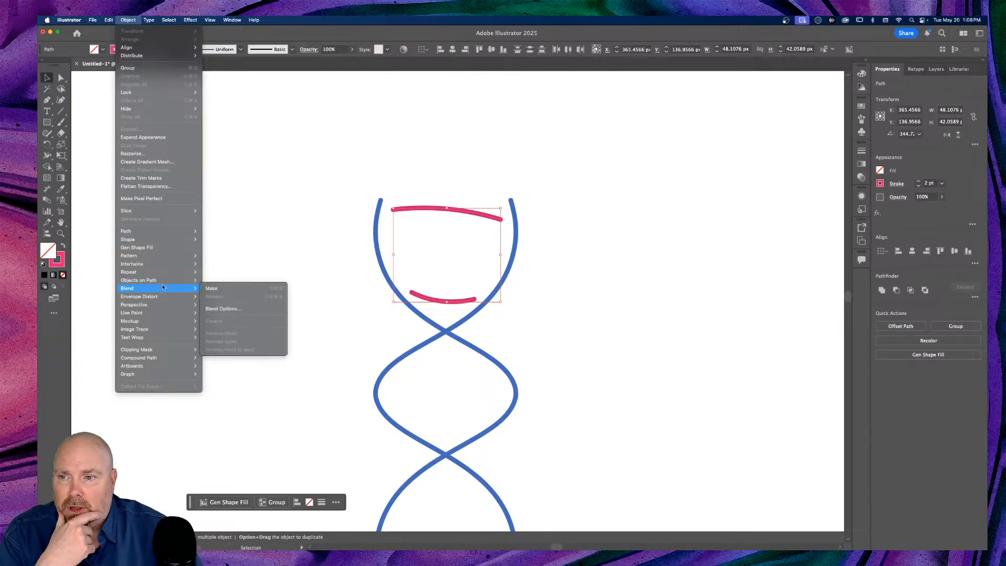
click(213, 288)
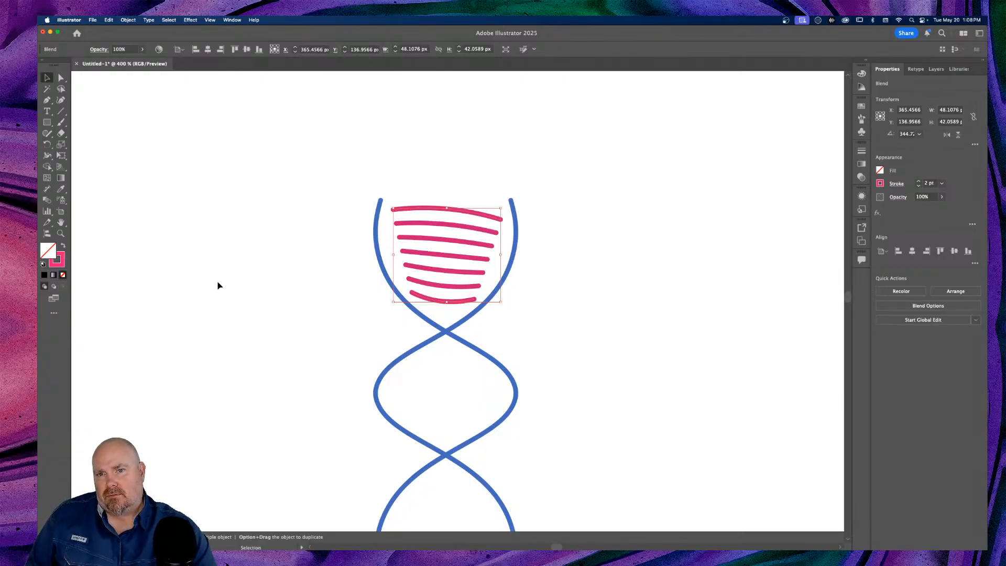
Change the pink rungs' Blend Options so the blend has three intermediate rungs between the upper and lower ones
key(super+minus)
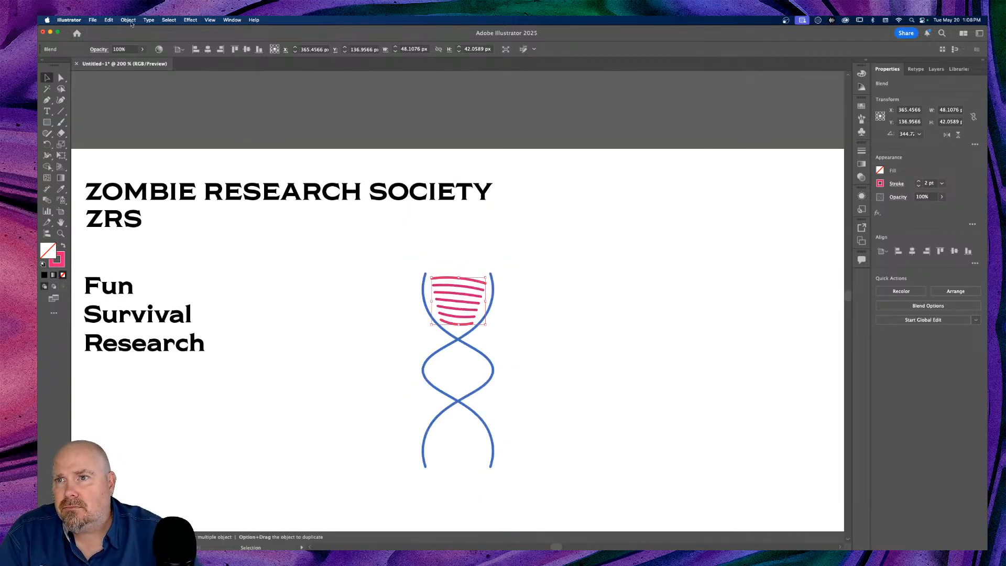
click(130, 20)
mouse_move(151, 290)
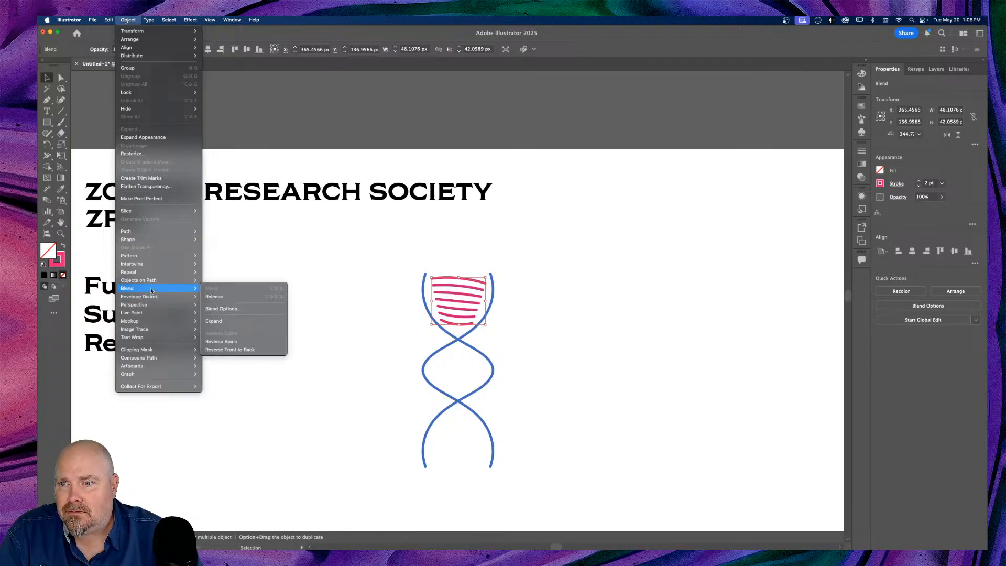
click(244, 312)
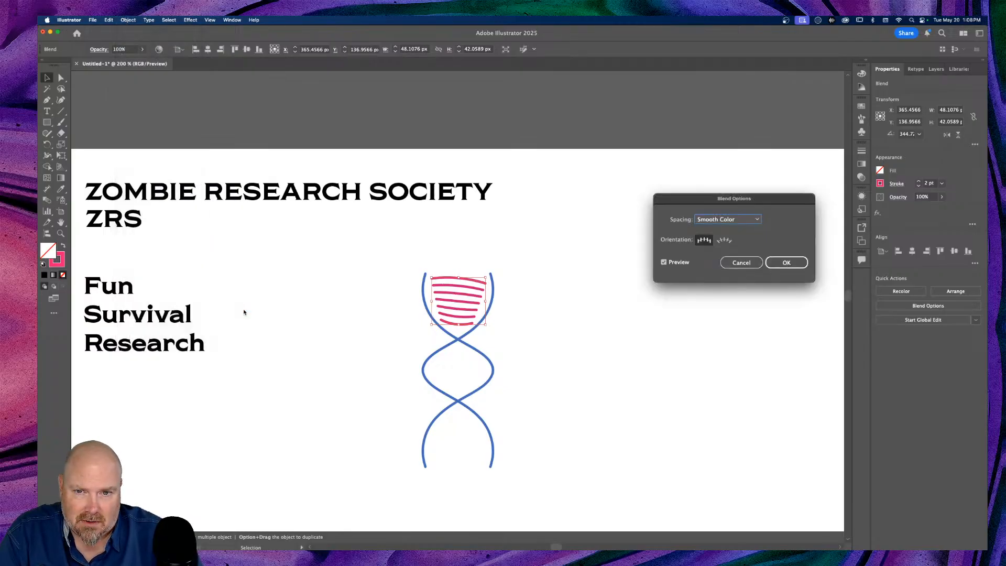
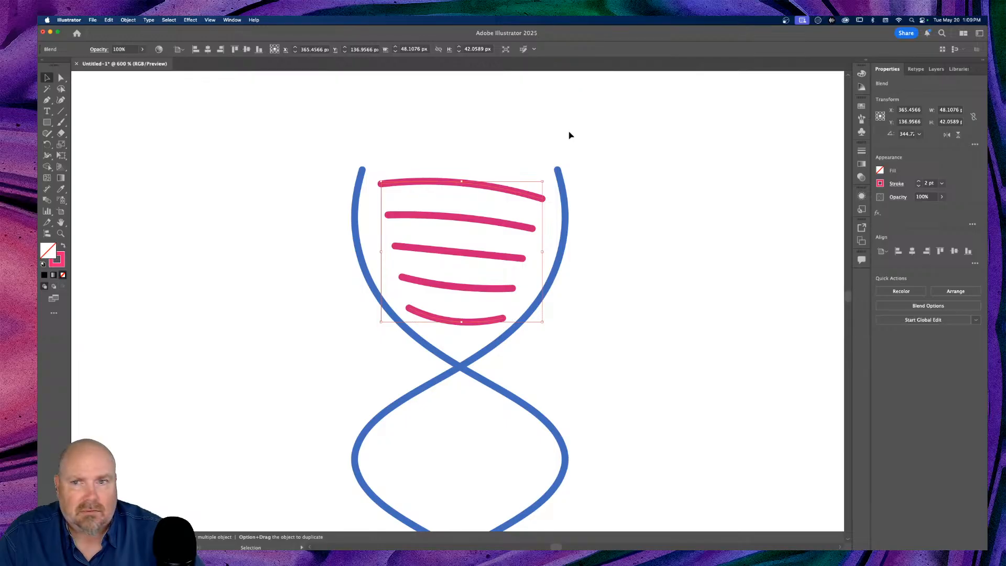
Expand the rung blend into editable paths and ungroup the resulting rungs
click(128, 20)
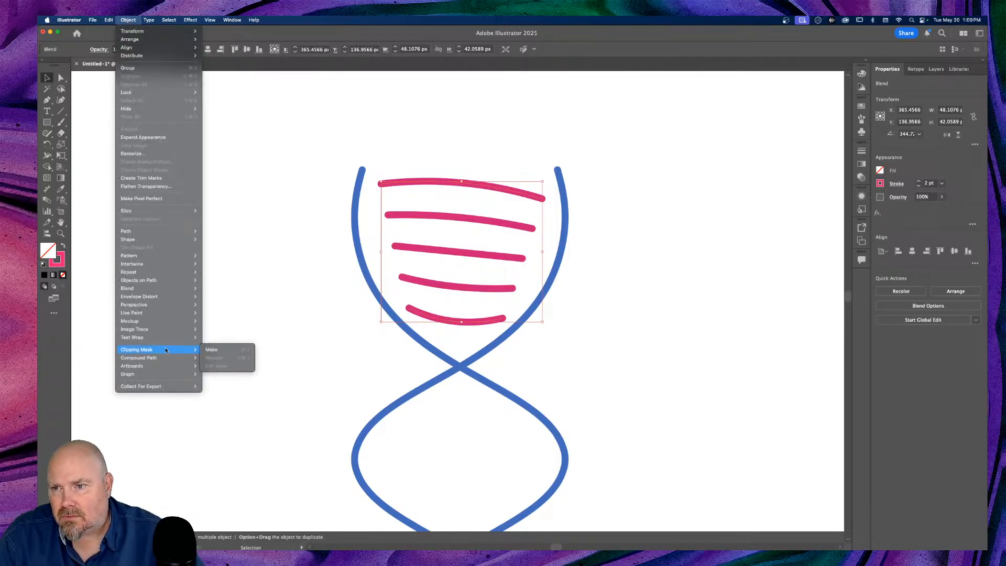
mouse_move(164, 286)
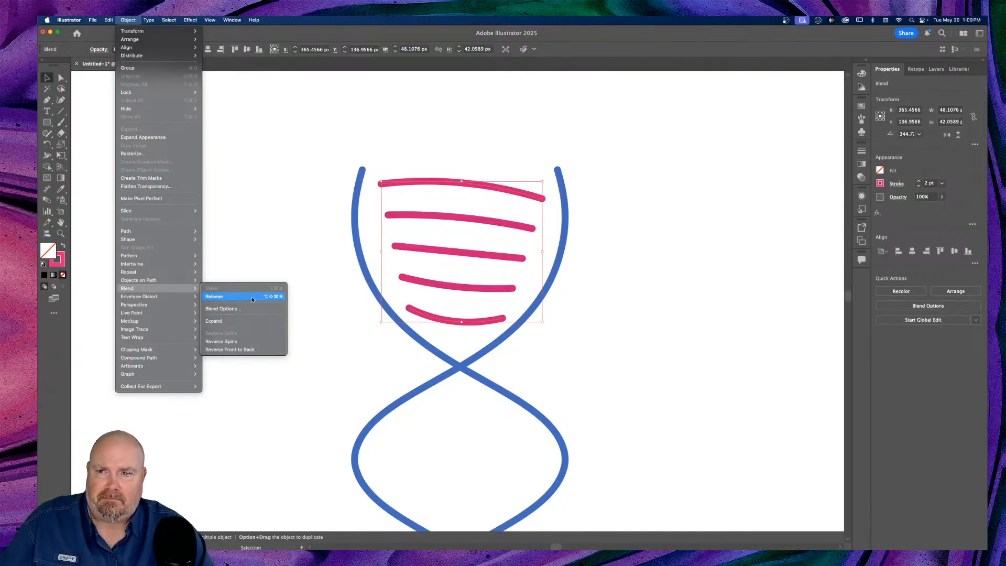
click(237, 321)
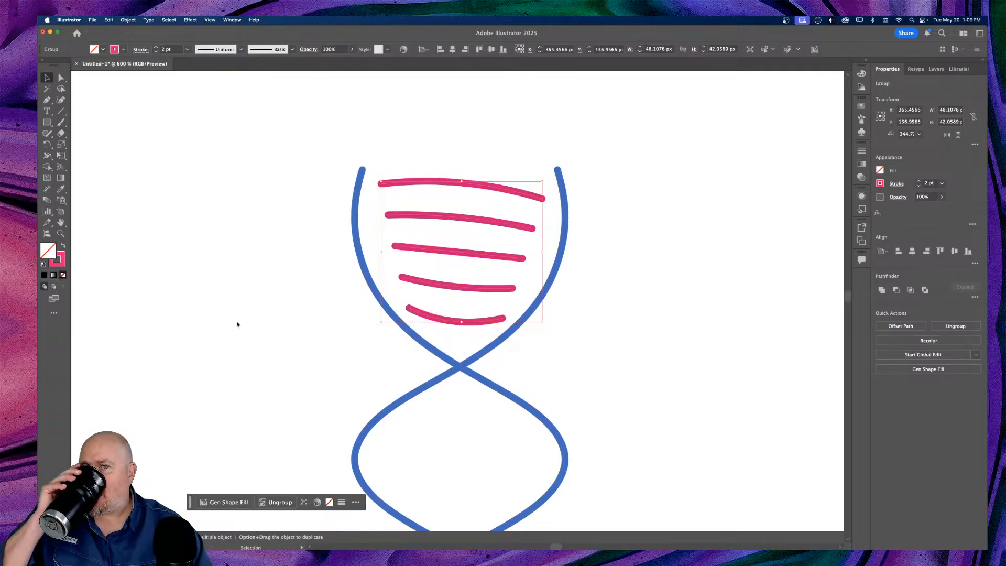
click(634, 328)
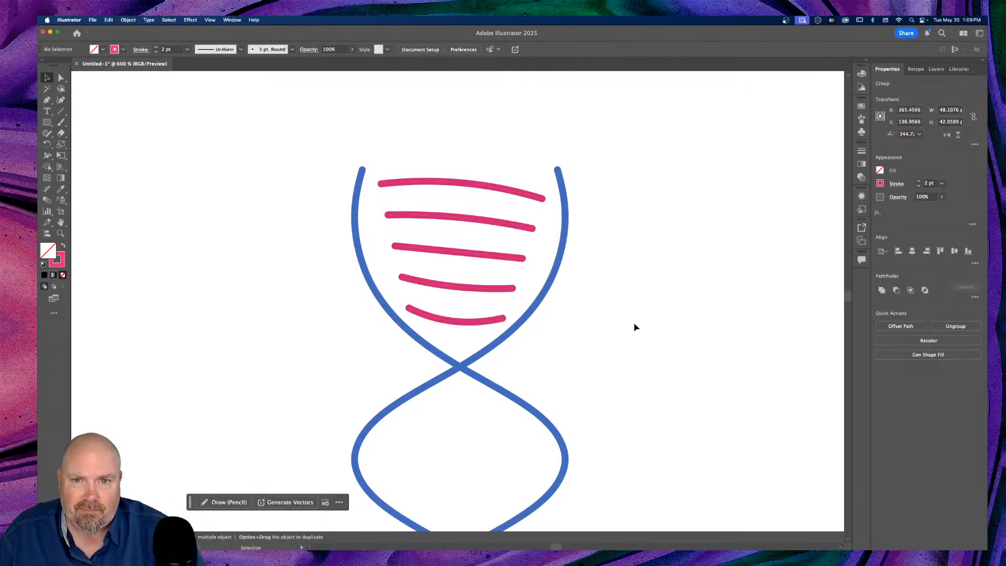
click(466, 254)
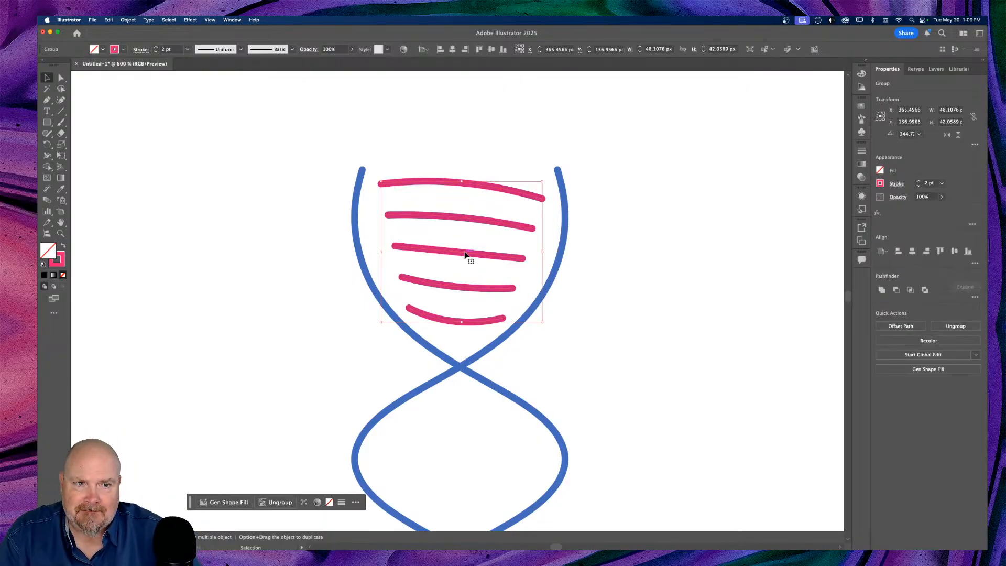
click(956, 326)
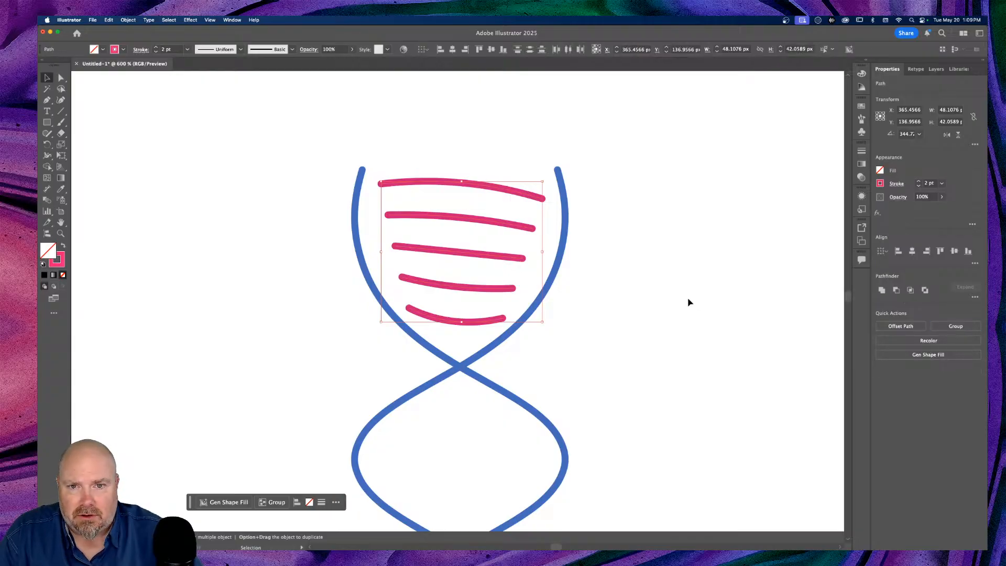
Widen the middle rung slightly at both ends, and widen the second rung from the top symmetrically to about 48 px
click(573, 297)
click(452, 254)
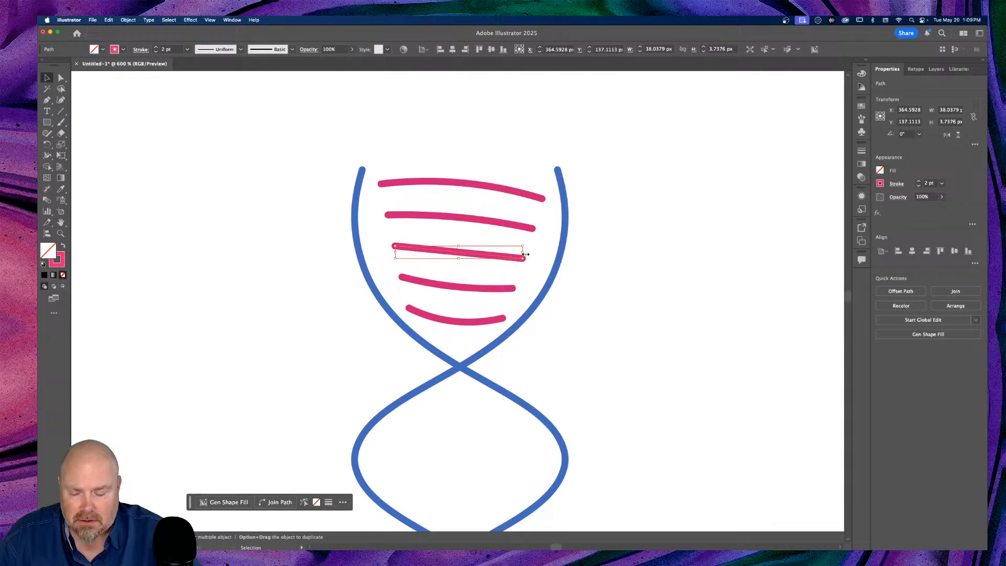
drag(523, 252, 530, 254)
click(467, 218)
click(497, 225)
drag(533, 220, 541, 221)
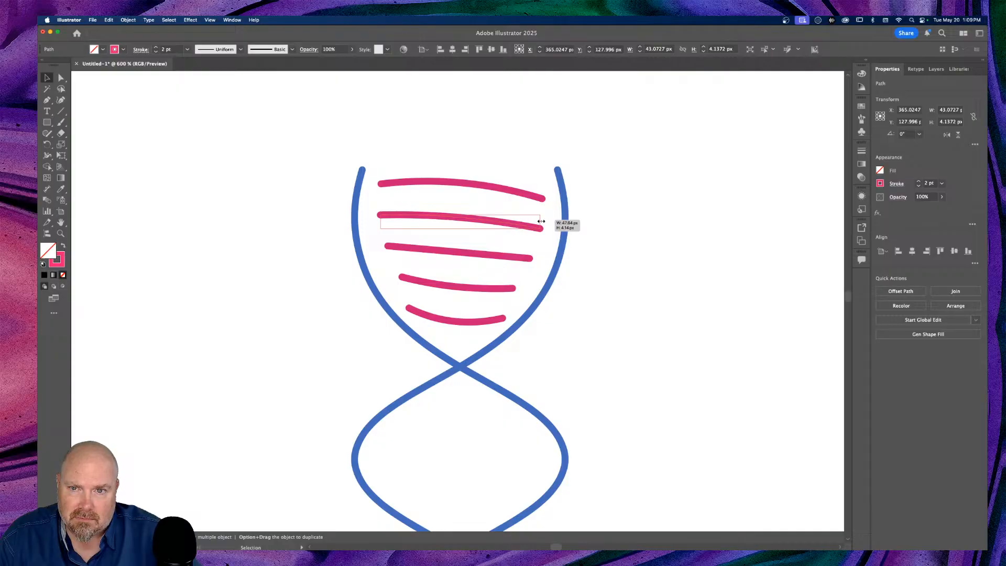
drag(541, 222, 542, 222)
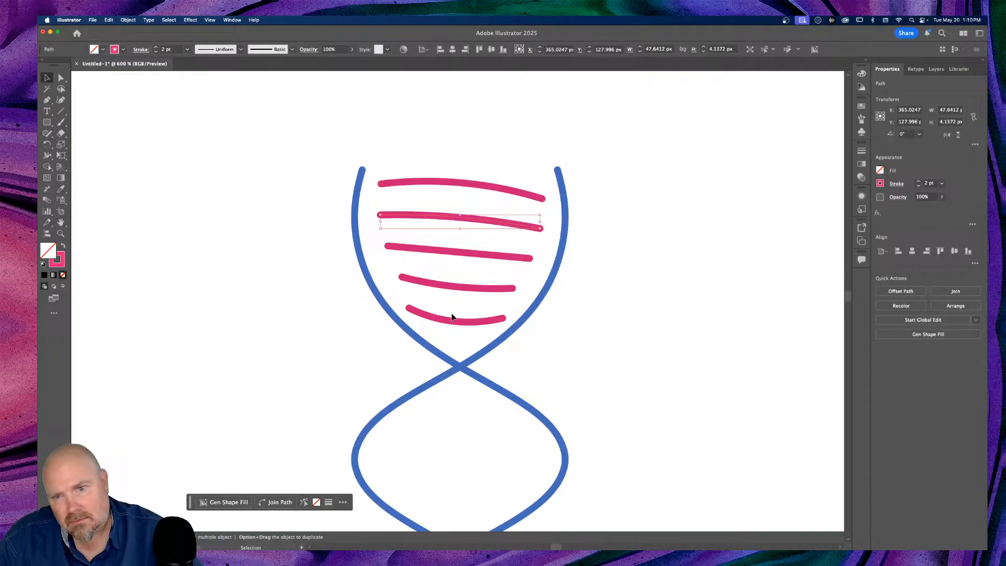
Select the fourth rung from the top for widening toward both strands
click(449, 288)
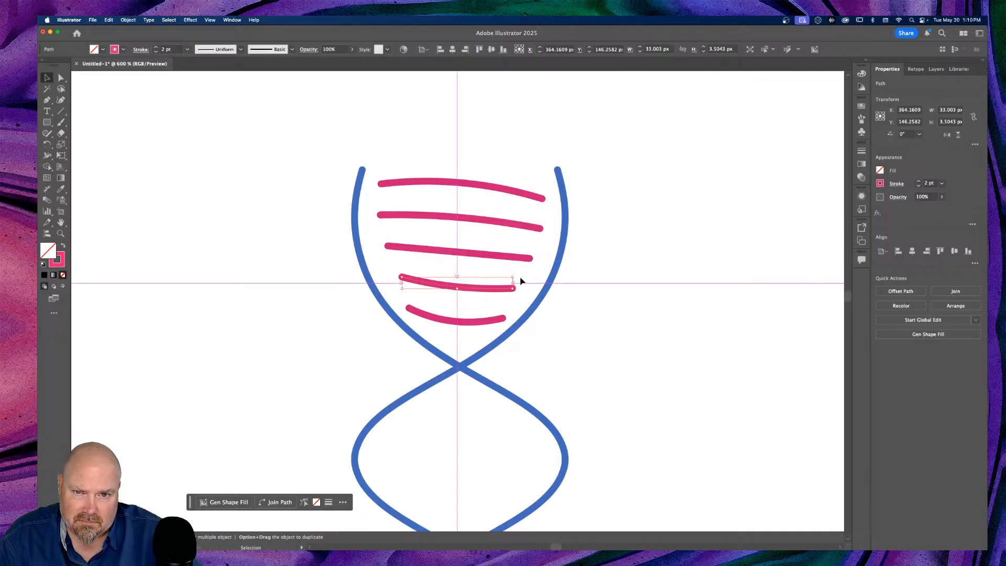
Widen the fourth pink rung in the helix's upper loop about its centre to about 36 px
drag(515, 283, 519, 283)
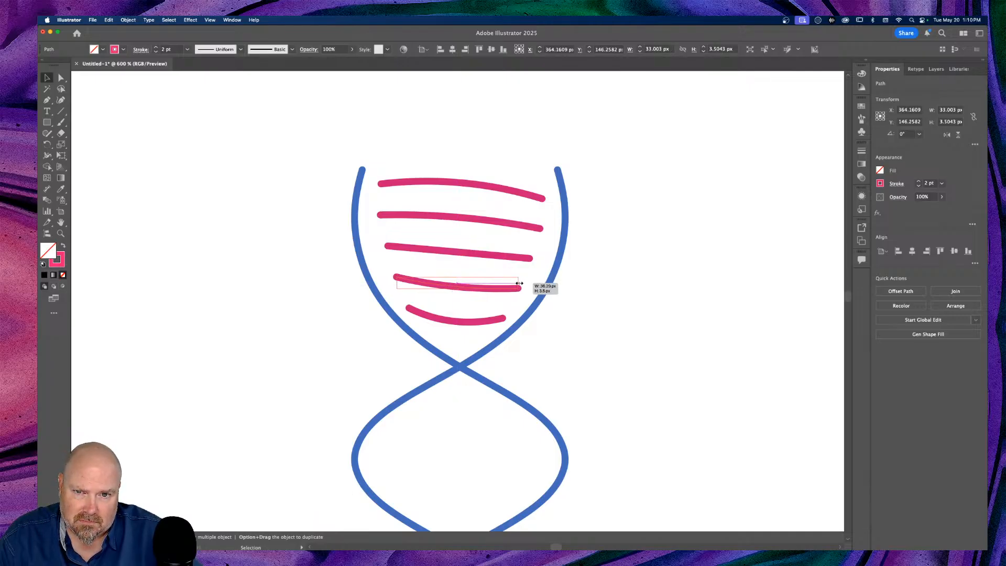
click(638, 295)
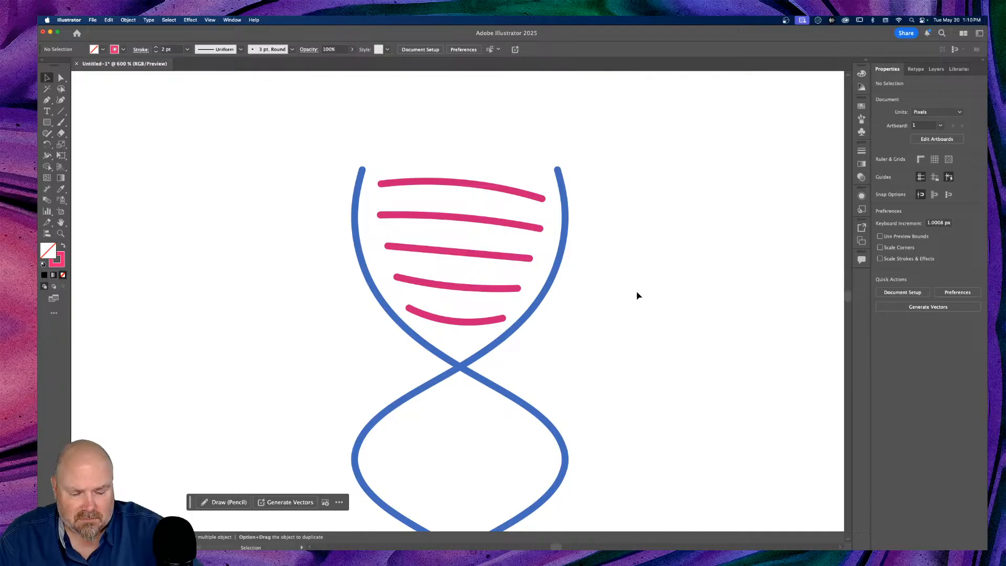
key(super+minus)
key(super+minus)
key(super+minus)
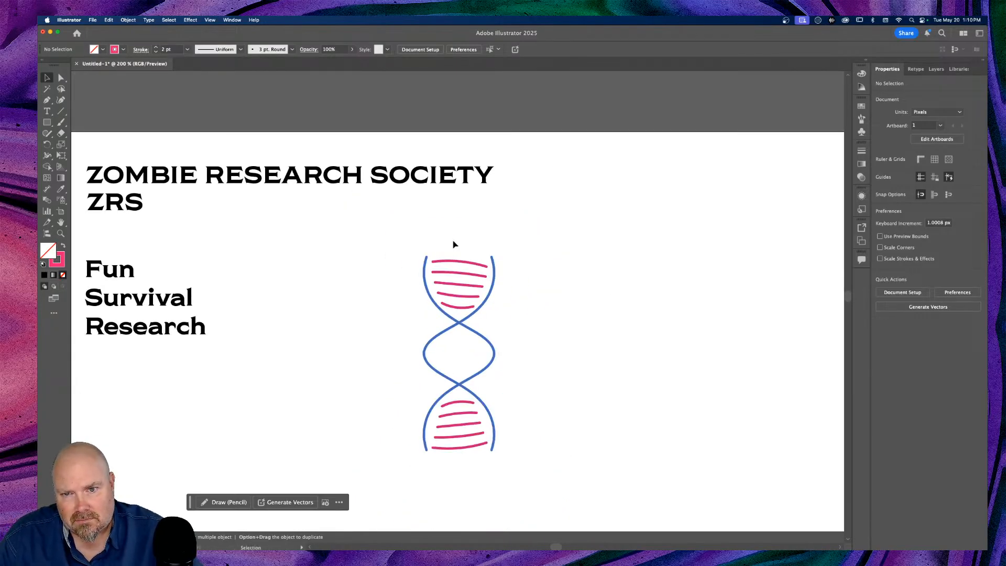
Delete the blended pink rungs inside the lower loop of the helix
drag(454, 241, 461, 305)
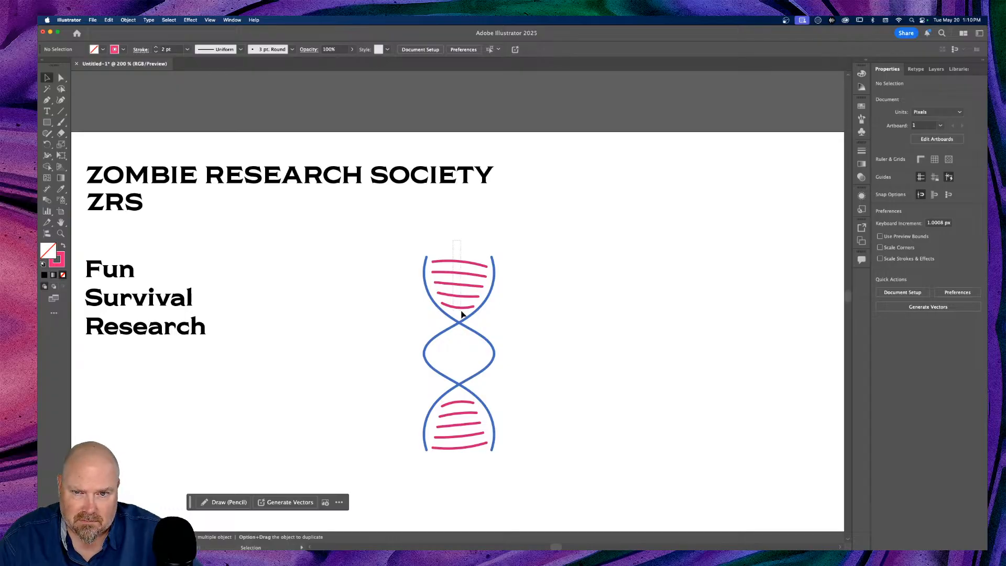
drag(461, 313, 460, 233)
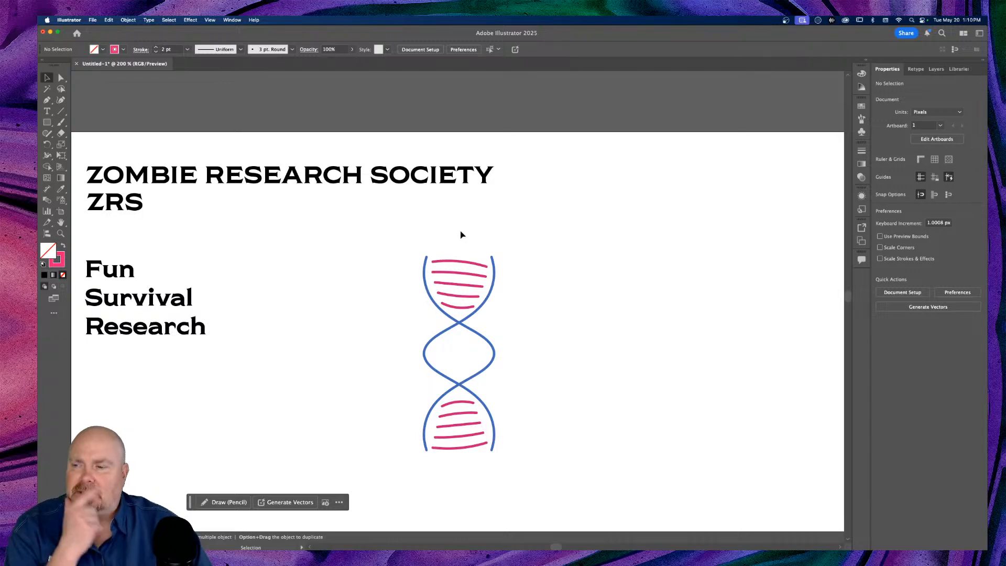
click(459, 457)
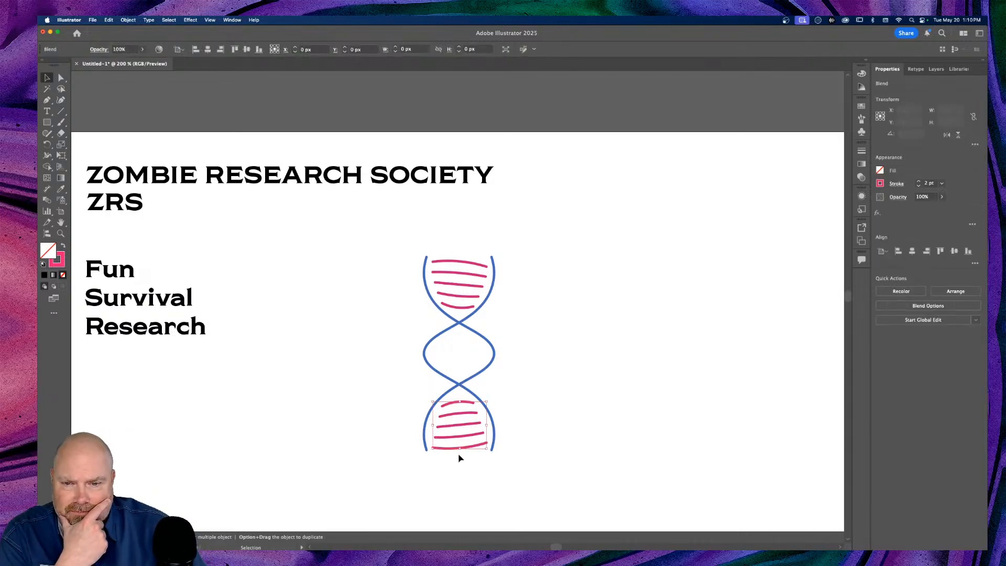
key(Delete)
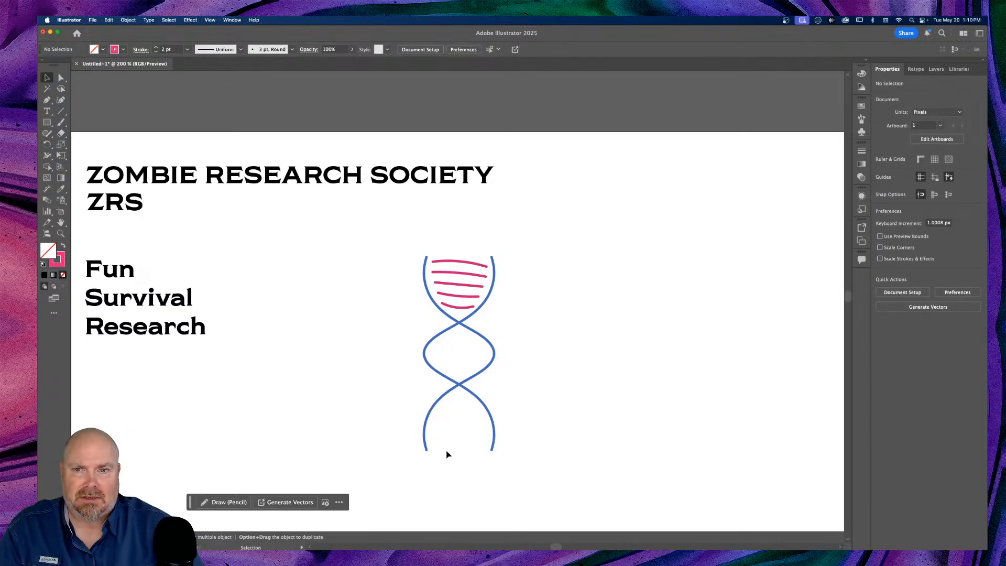
Shift all five upper rungs together about 6 px left so the uppermost one meets the left blue strand
key(super+equal)
key(super+equal)
key(super+equal)
key(super+equal)
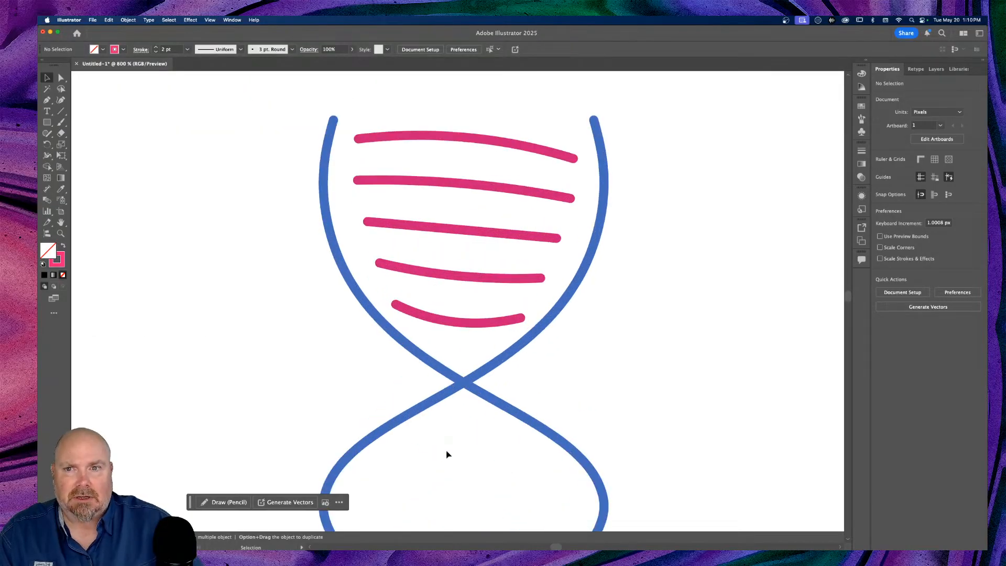
drag(434, 116, 476, 342)
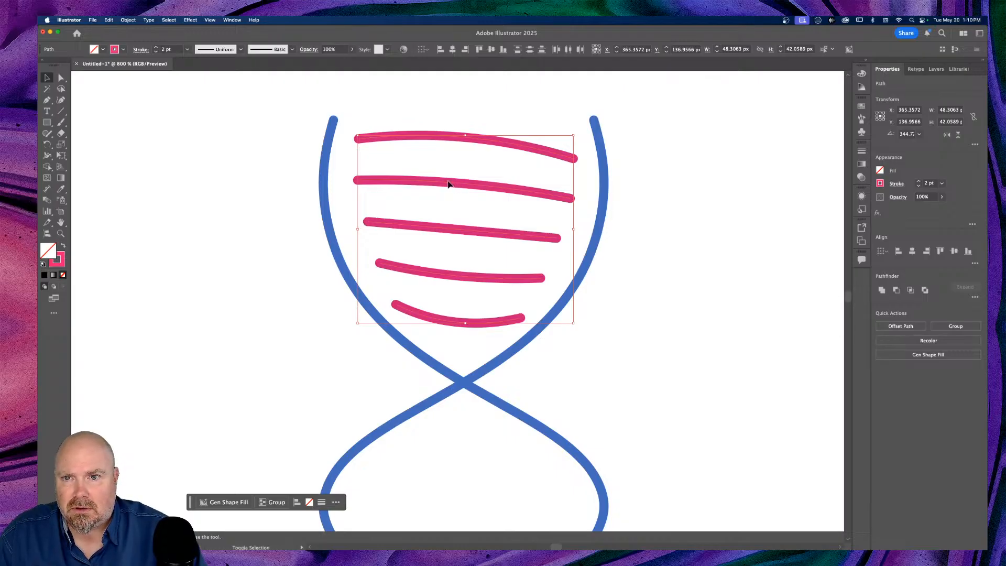
drag(449, 184, 420, 181)
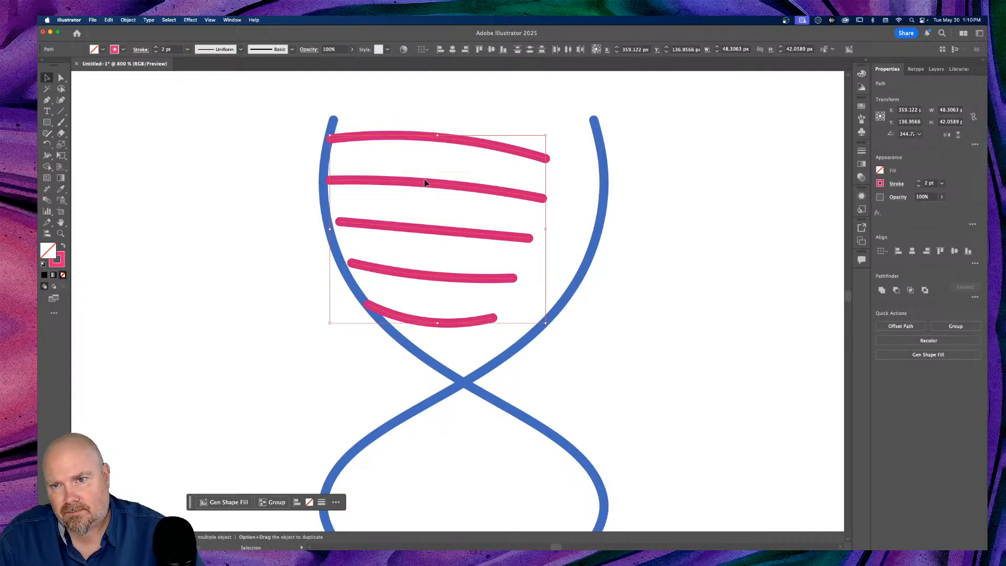
key(super+shift+a)
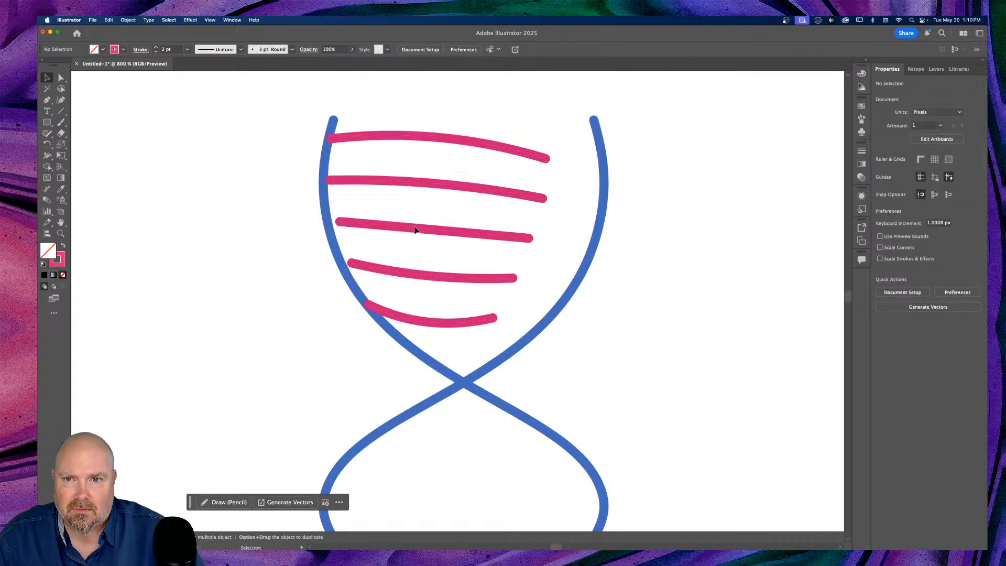
Move the second, third and fourth rungs individually left so their left ends meet the blue strand
click(417, 184)
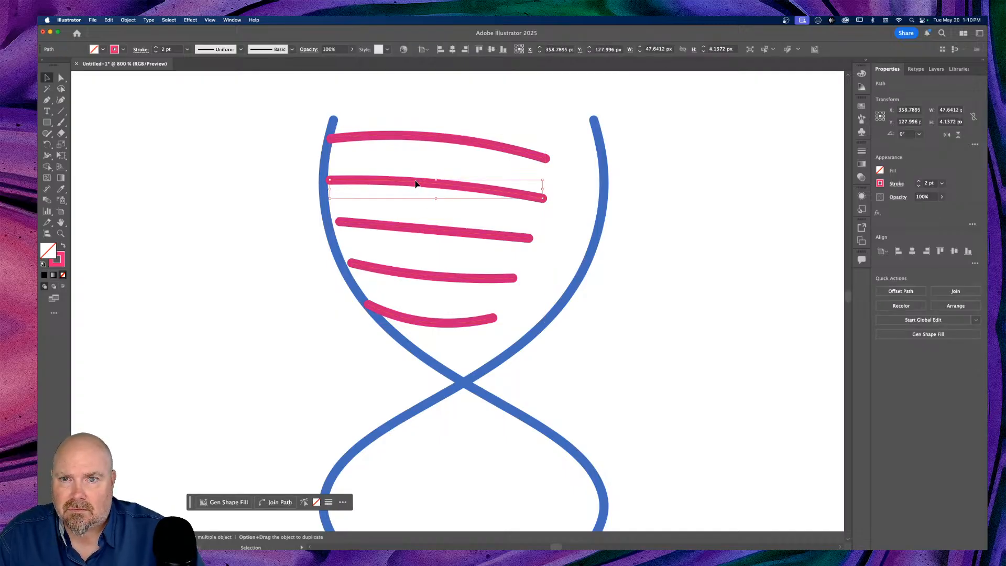
key(super+shift+a)
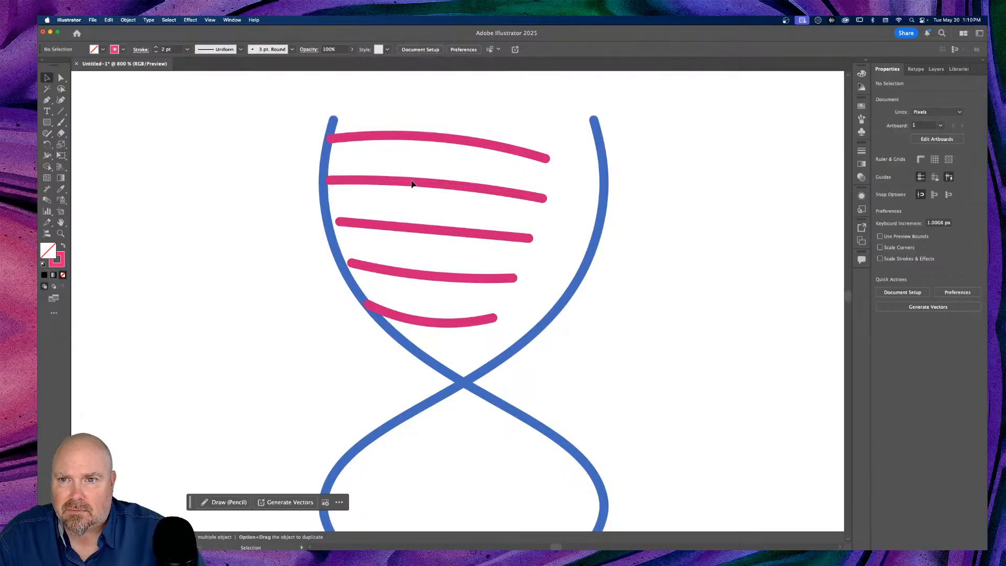
drag(414, 183, 411, 184)
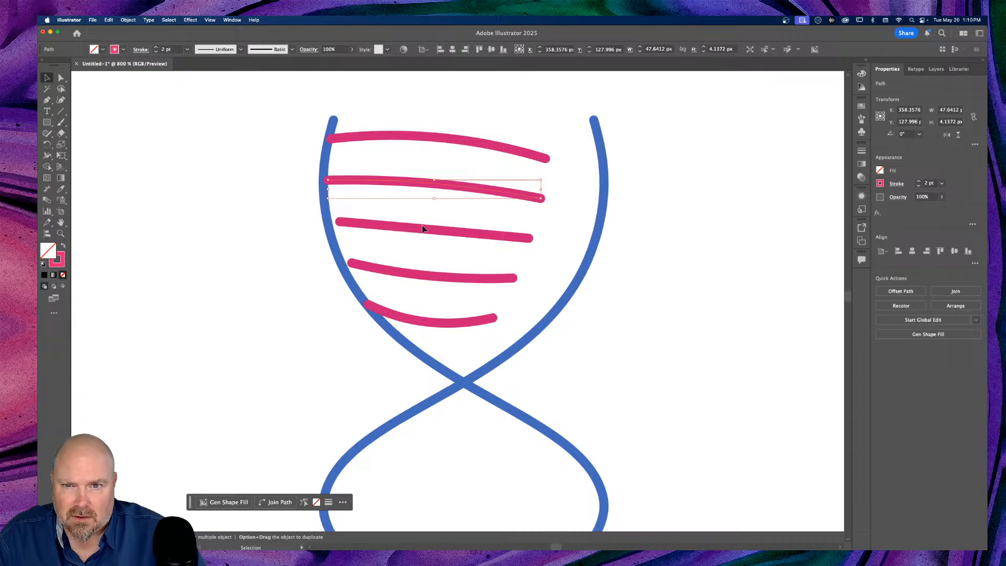
drag(426, 230, 415, 231)
click(435, 279)
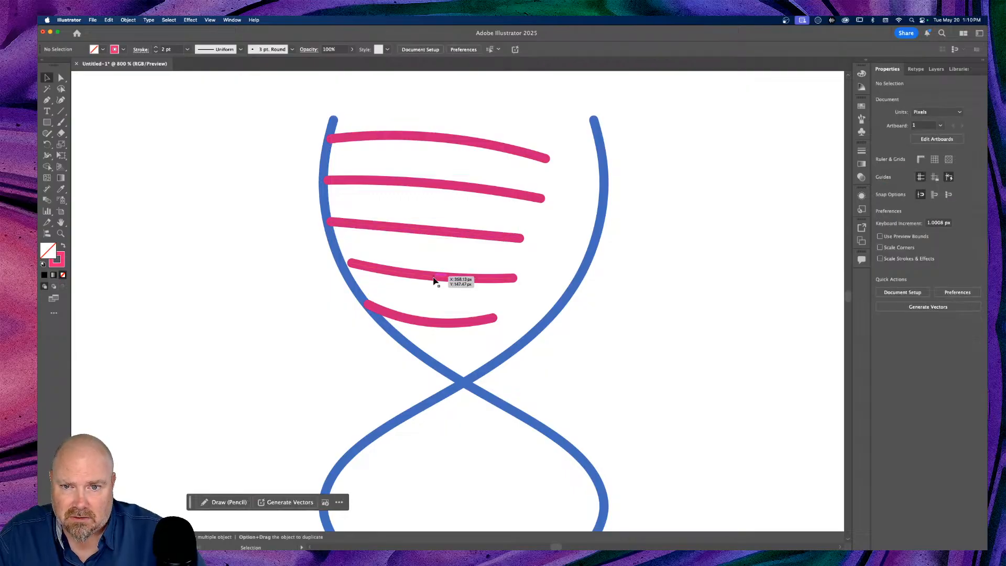
shift+click(400, 275)
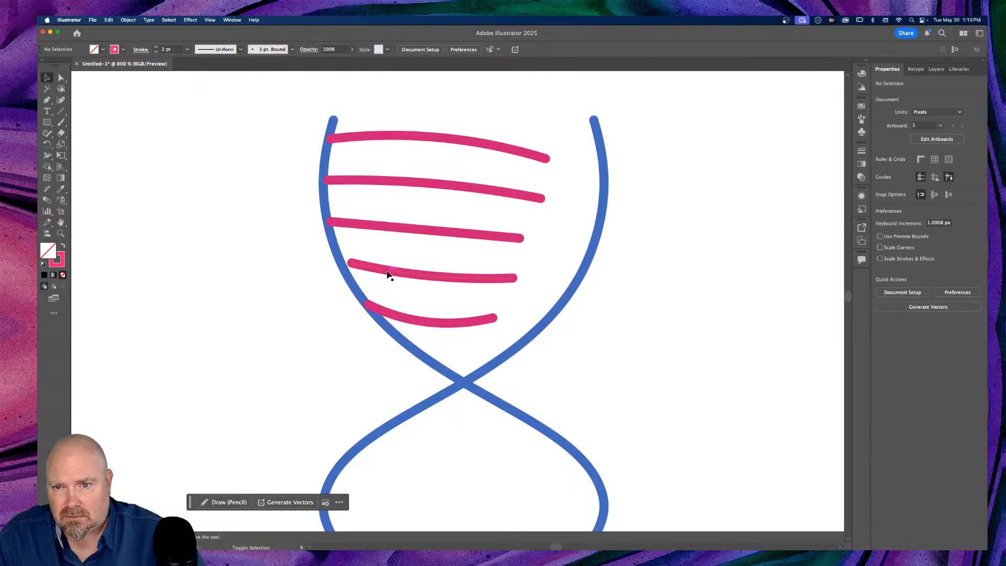
drag(387, 273, 381, 274)
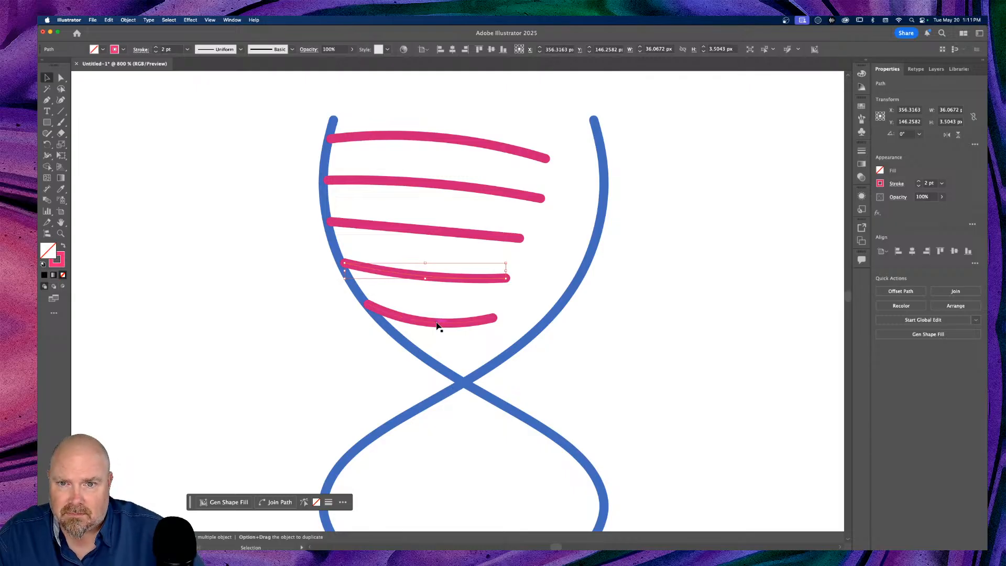
Stretch all five rungs together rightward to about 60 px wide, with the top rung reaching the right strand
drag(525, 119, 418, 329)
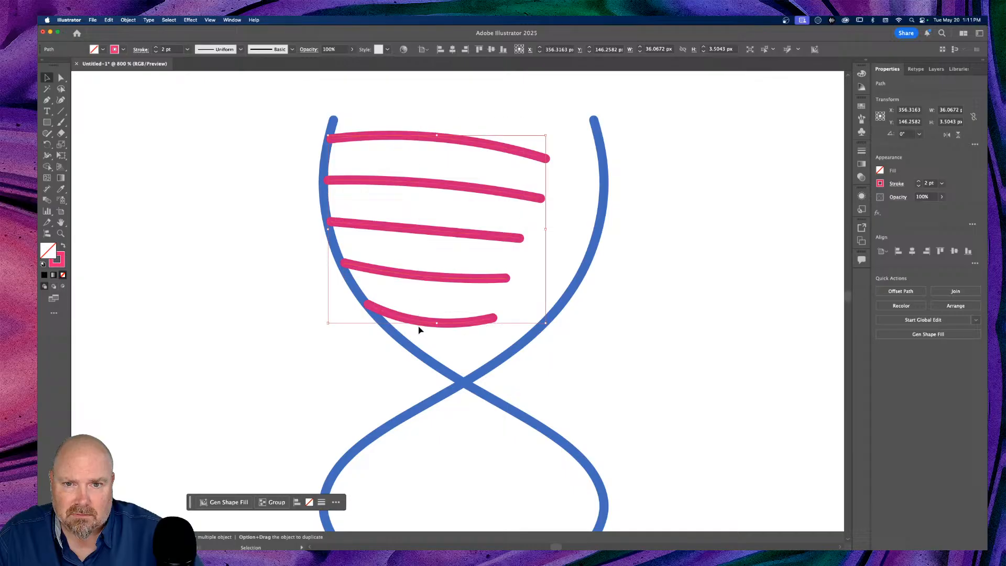
drag(547, 230, 599, 234)
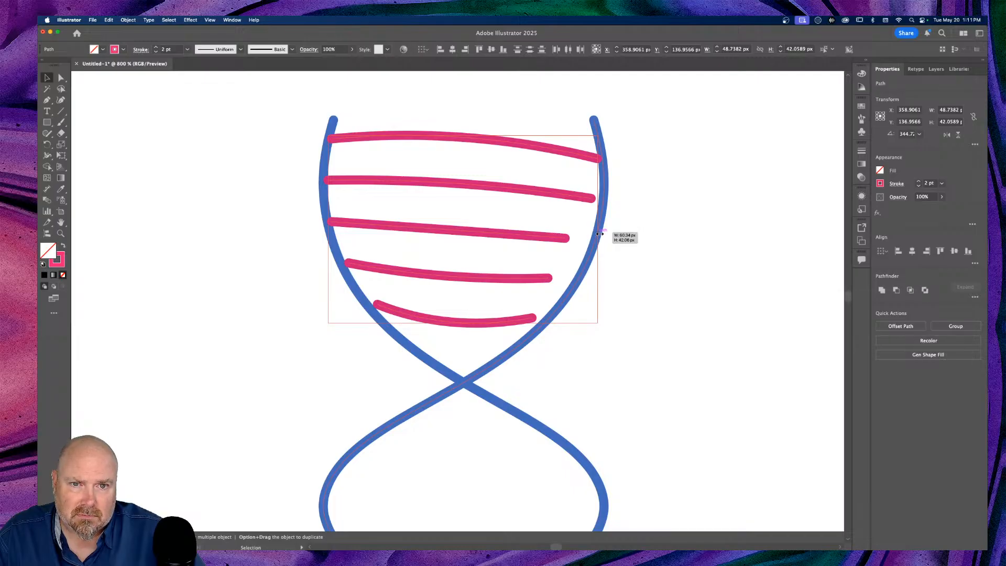
drag(599, 234, 599, 233)
click(654, 218)
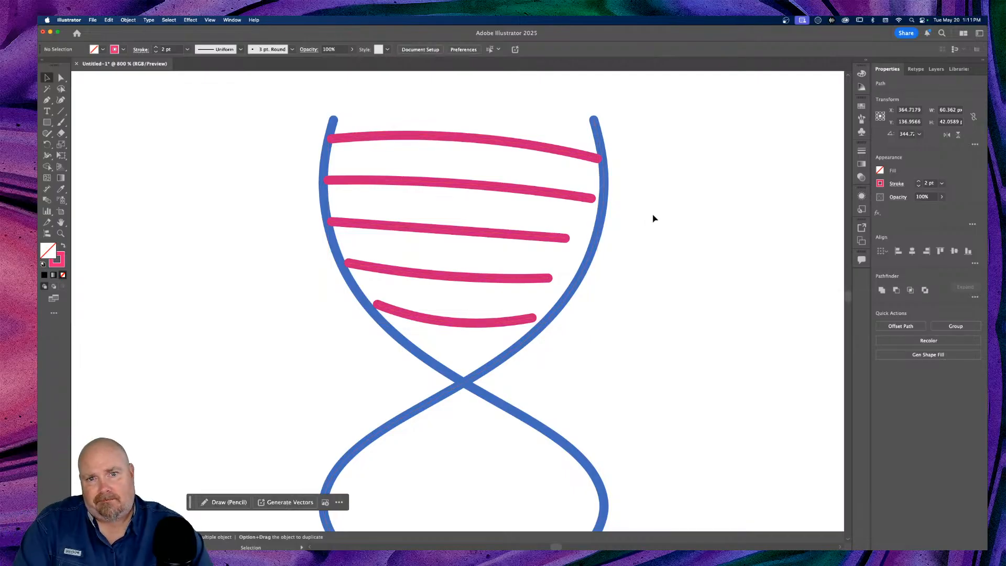
Stretch the second, third and fourth rungs one by one until their right ends meet the right strand
click(433, 184)
drag(593, 191, 599, 191)
click(472, 236)
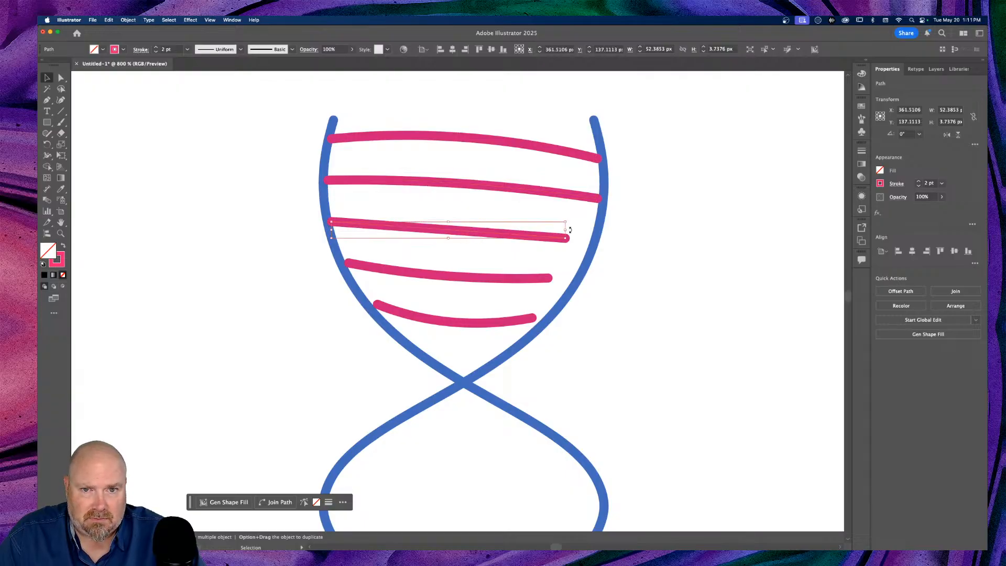
drag(567, 231, 589, 231)
click(459, 276)
drag(551, 271, 575, 270)
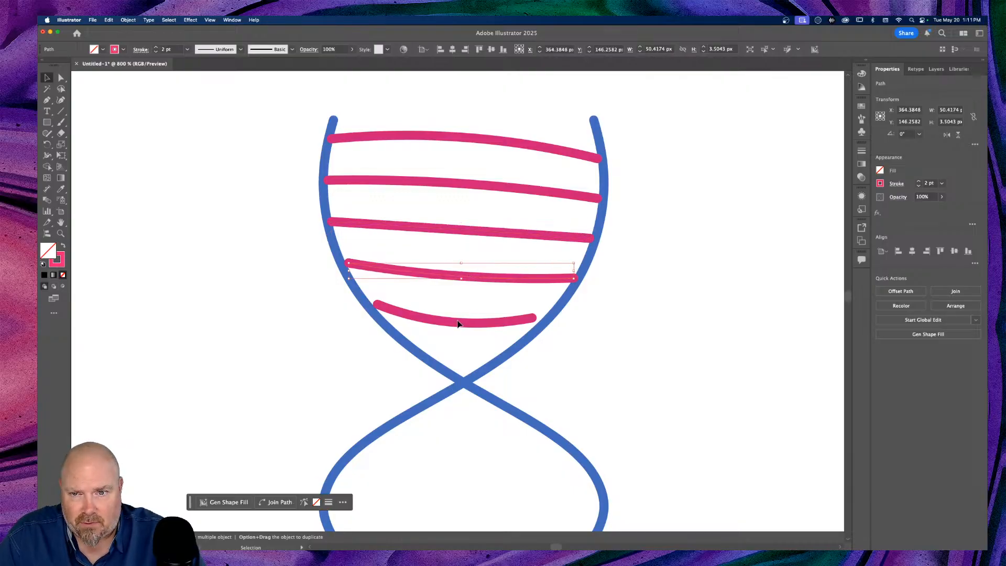
Move the lowest rung left onto the left strand and stretch its right end to the right strand
click(458, 323)
drag(454, 325, 447, 323)
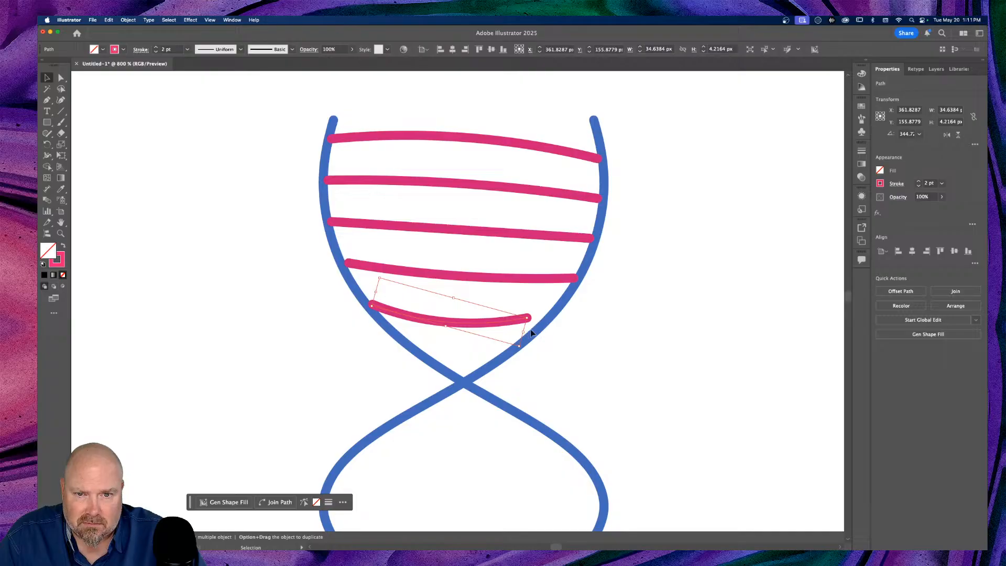
drag(524, 332, 540, 333)
click(417, 98)
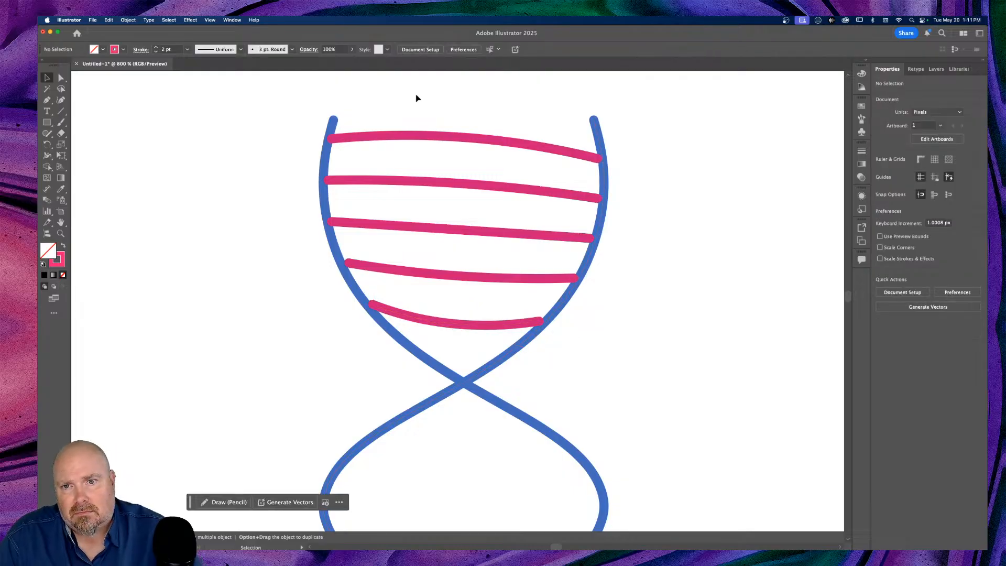
Narrow all five rungs together about their centre to about 48 px wide, leaving even gaps to both strands
drag(425, 123, 475, 327)
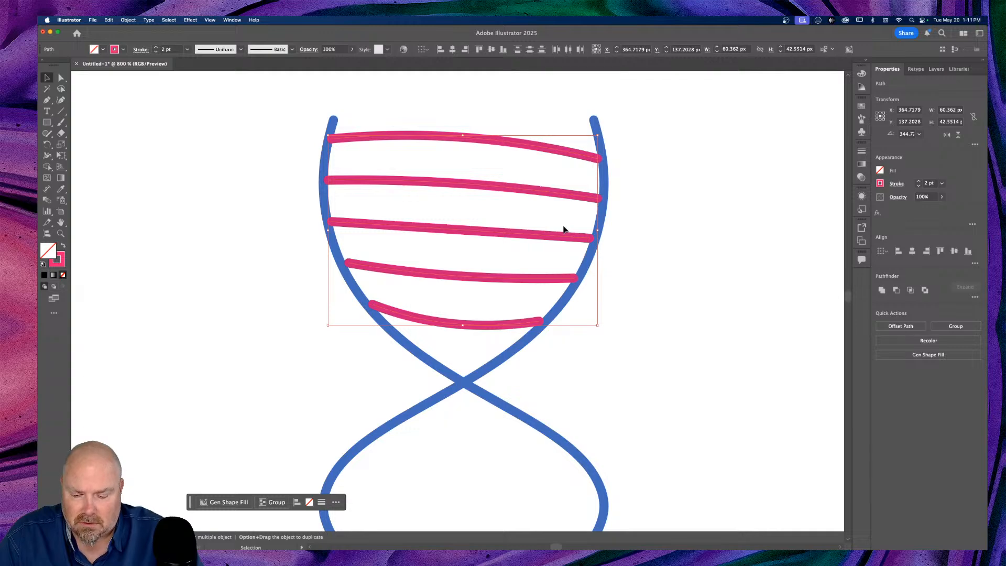
drag(599, 232, 571, 233)
click(697, 243)
key(a)
key(super+minus)
key(super+minus)
key(super+minus)
key(super+minus)
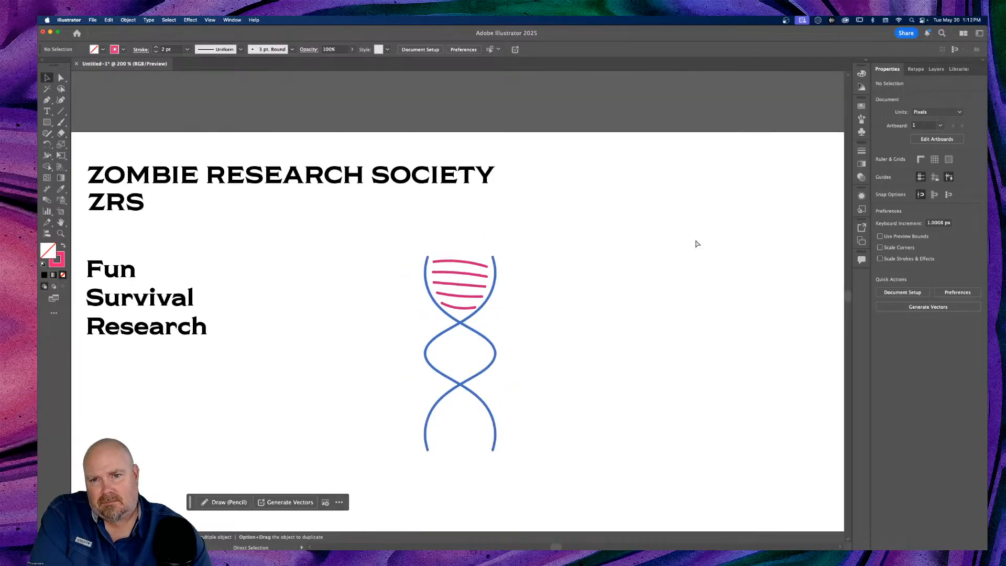
key(v)
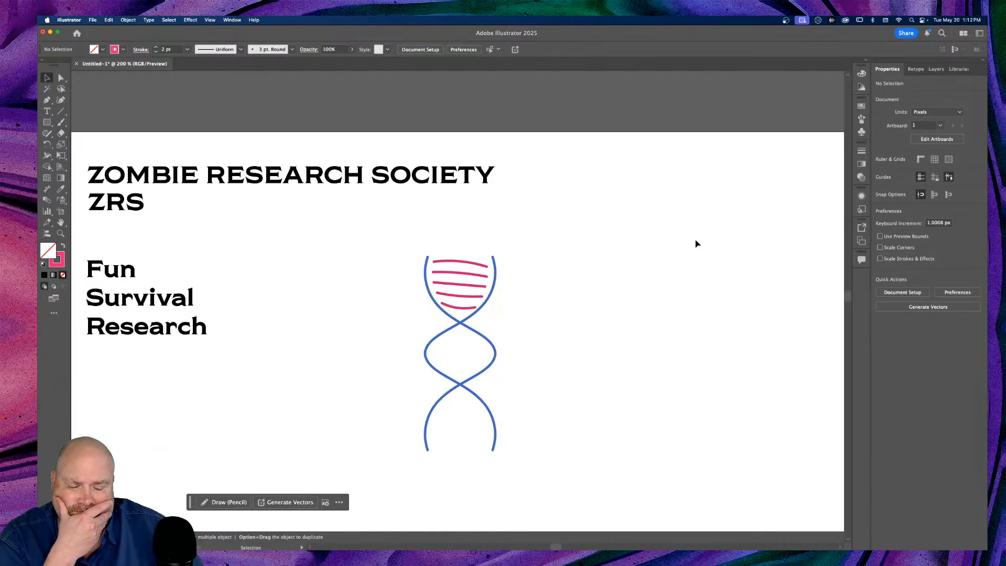
Group the five pink rungs in the upper loop
key(super+equal)
key(super+equal)
key(super+equal)
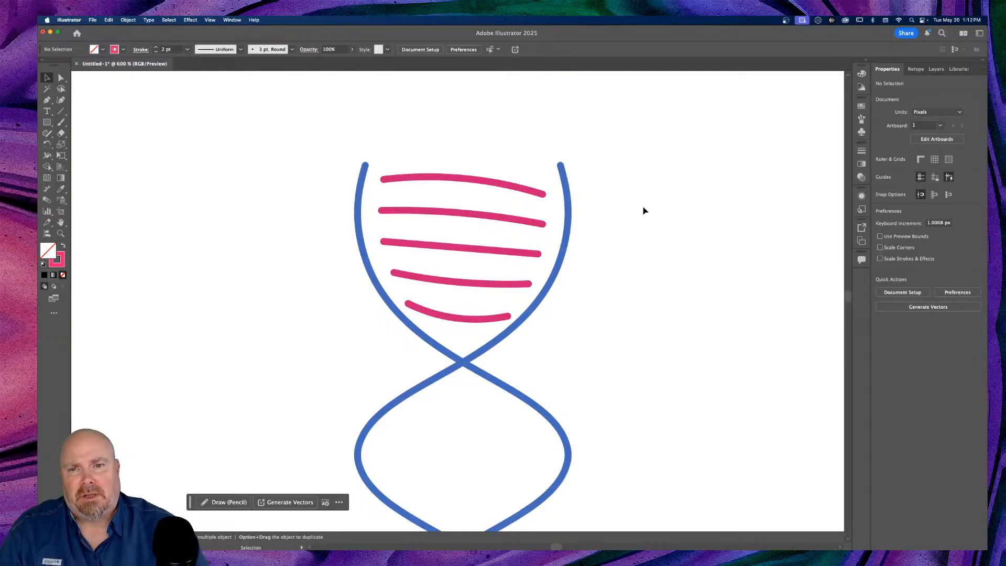
mouse_move(459, 160)
mouse_down()
mouse_move(449, 232)
mouse_move(464, 329)
mouse_up()
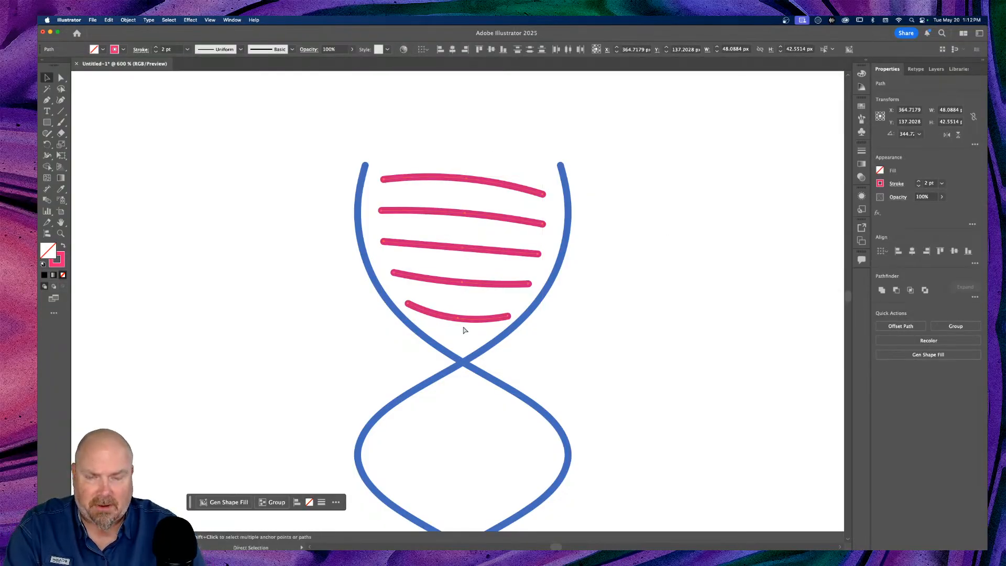
key(super+g)
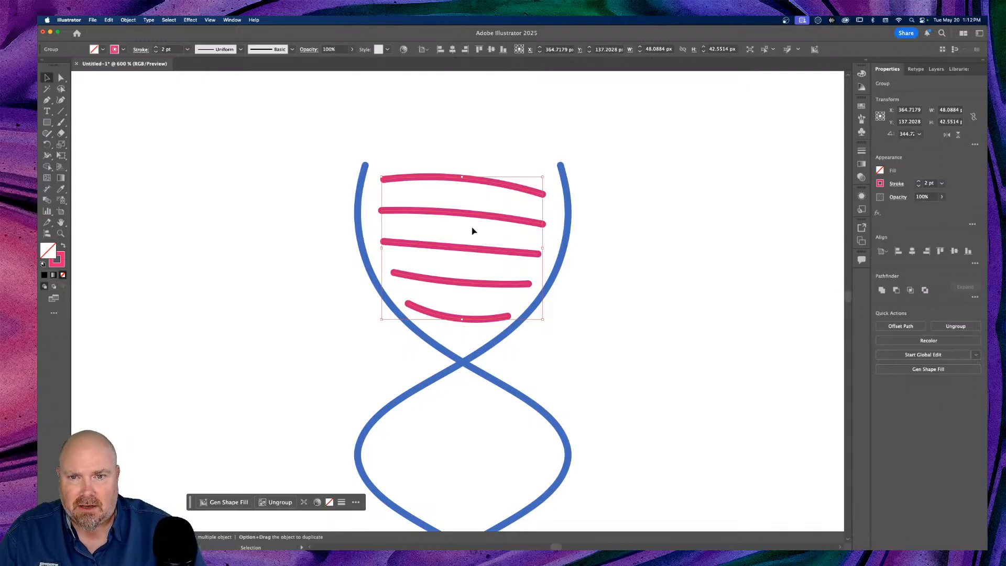
Make a reflected copy of the rung group across the horizontal axis
right_click(474, 252)
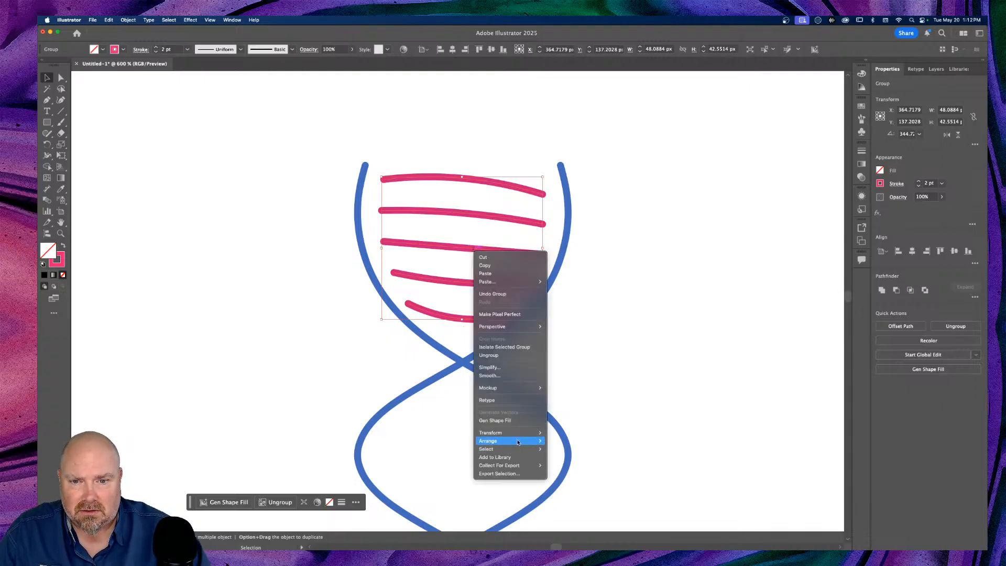
mouse_move(519, 433)
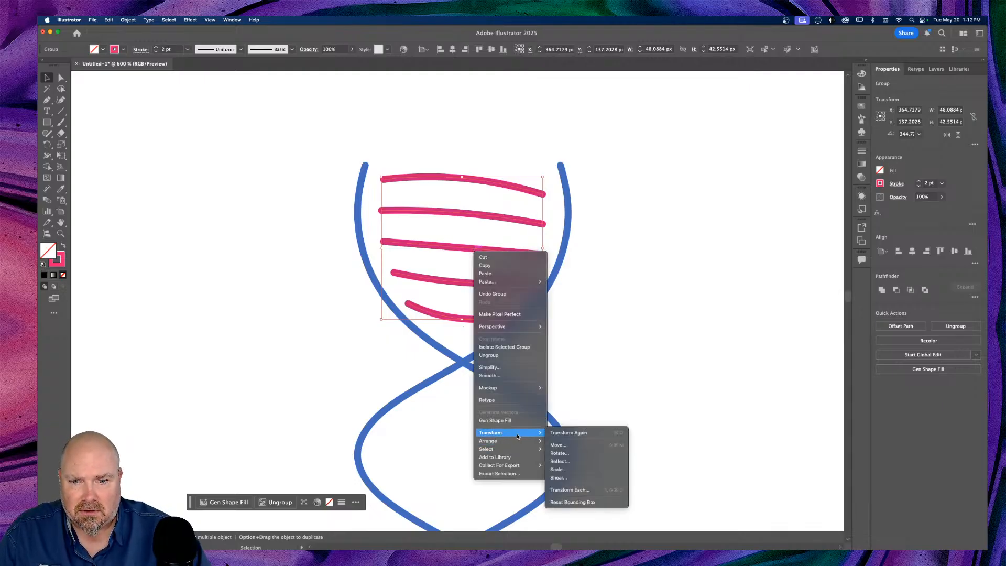
click(580, 462)
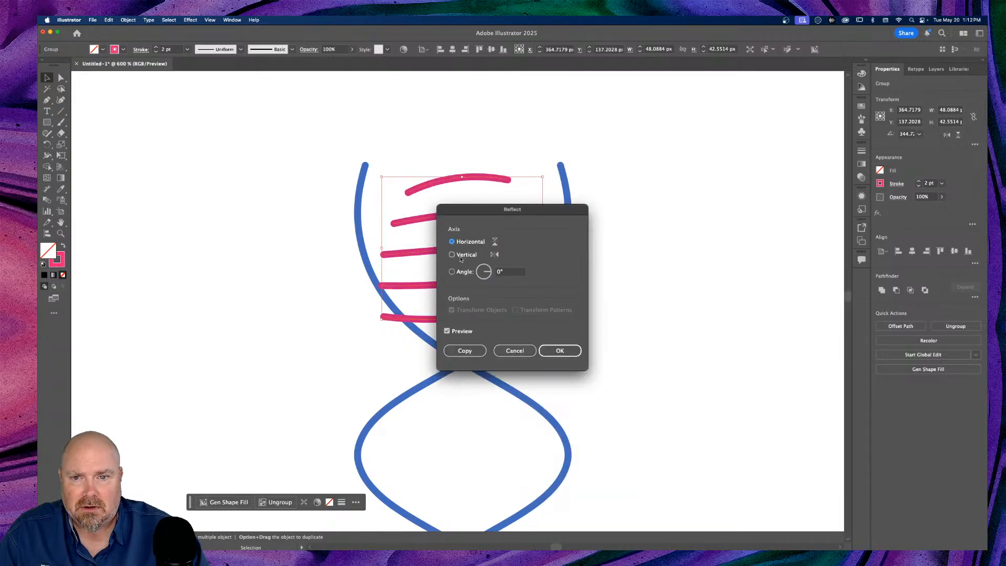
click(454, 352)
scroll(755, 363, down, 2)
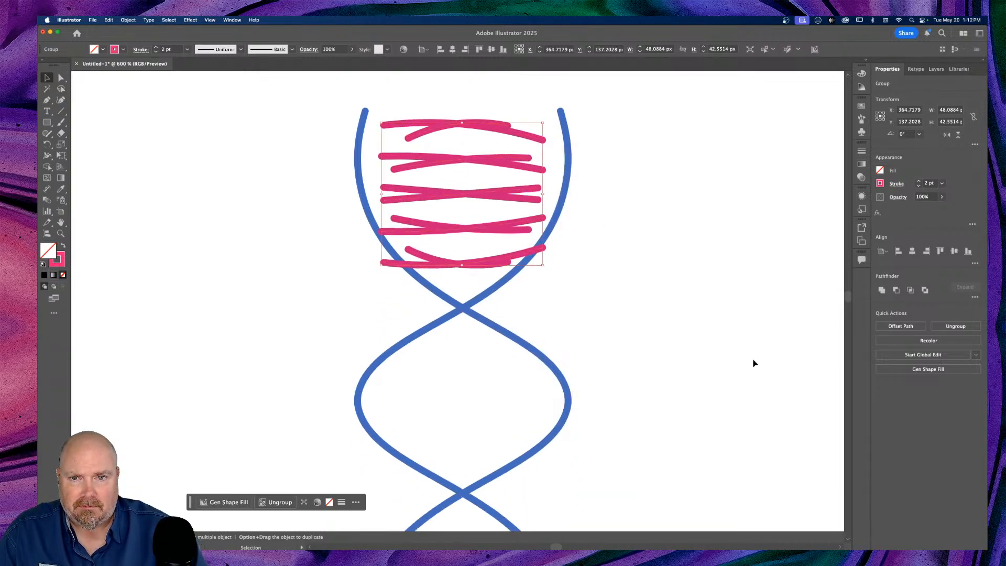
key(super+minus)
key(super+minus)
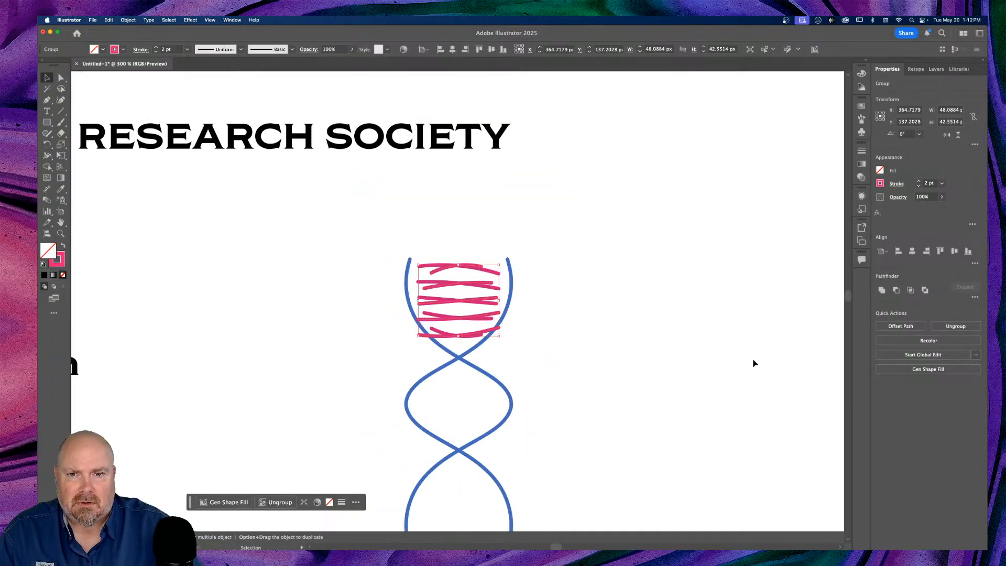
Move the reflected rung group down into the helix's lower loop, centred between the two strands
drag(426, 333, 417, 539)
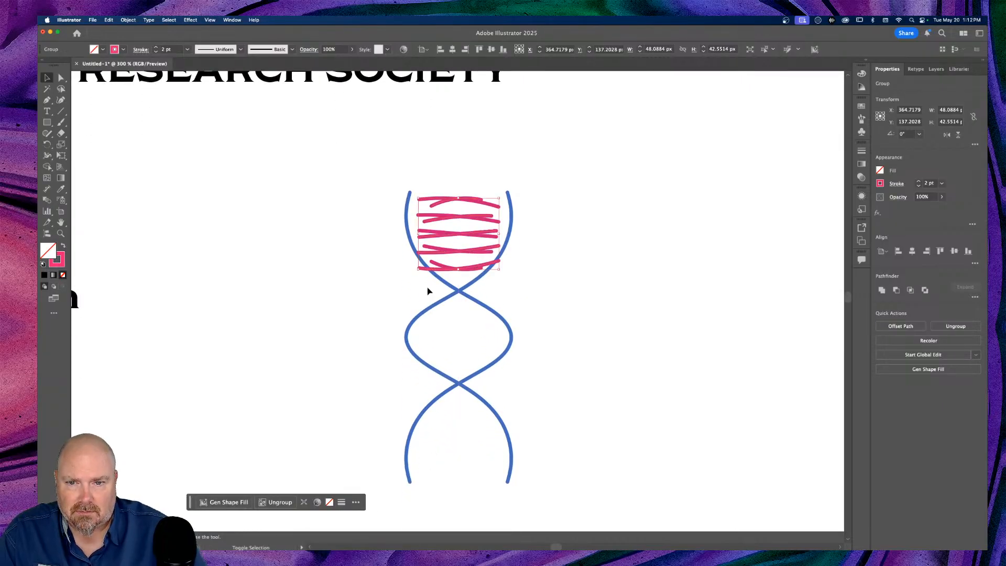
click(427, 272)
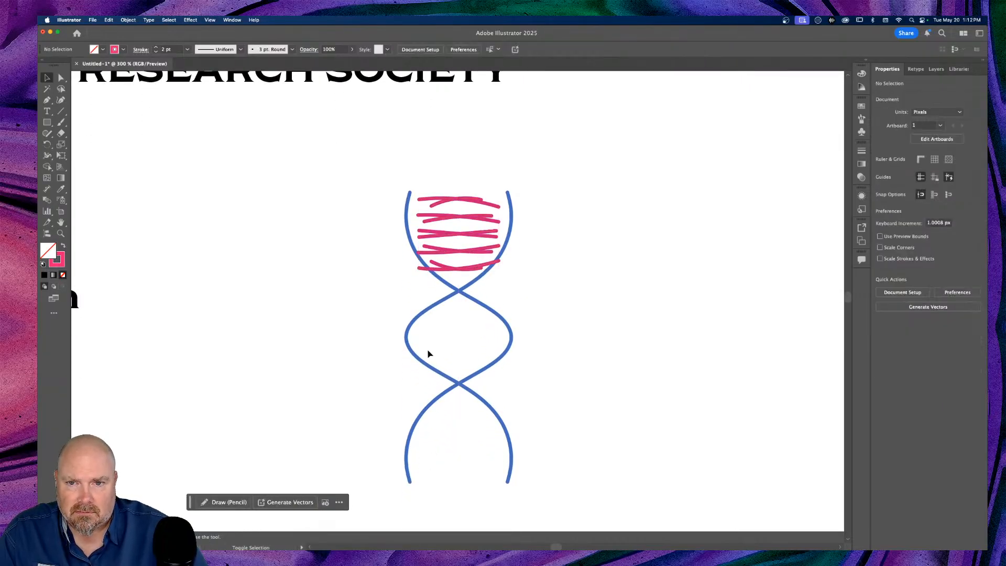
drag(427, 275, 428, 482)
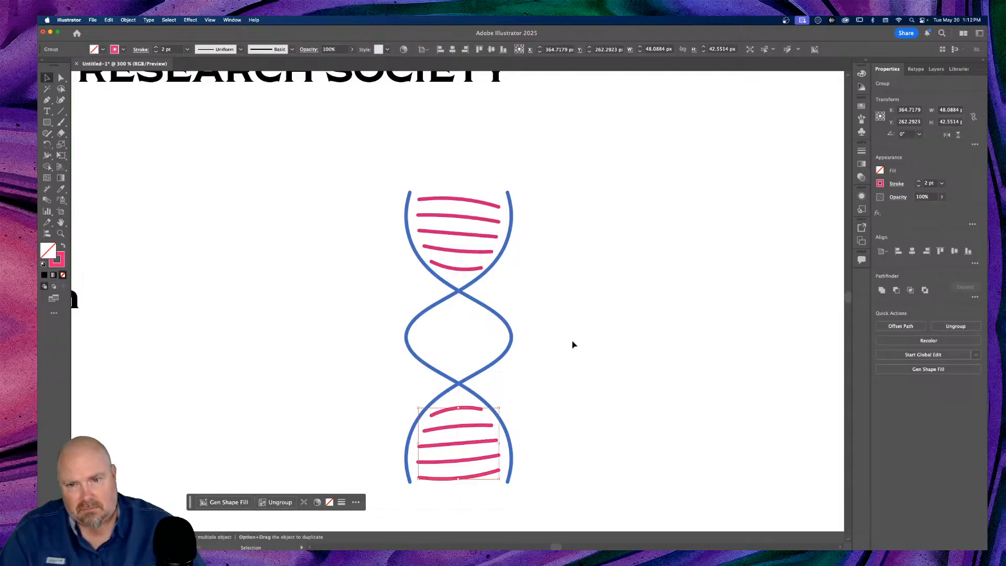
click(658, 290)
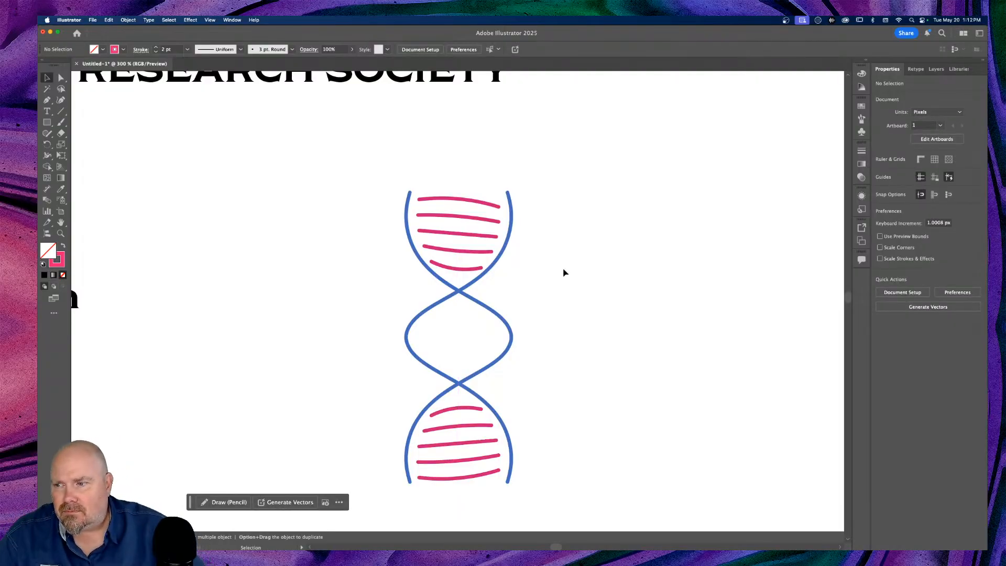
key(super+equal)
key(super+equal)
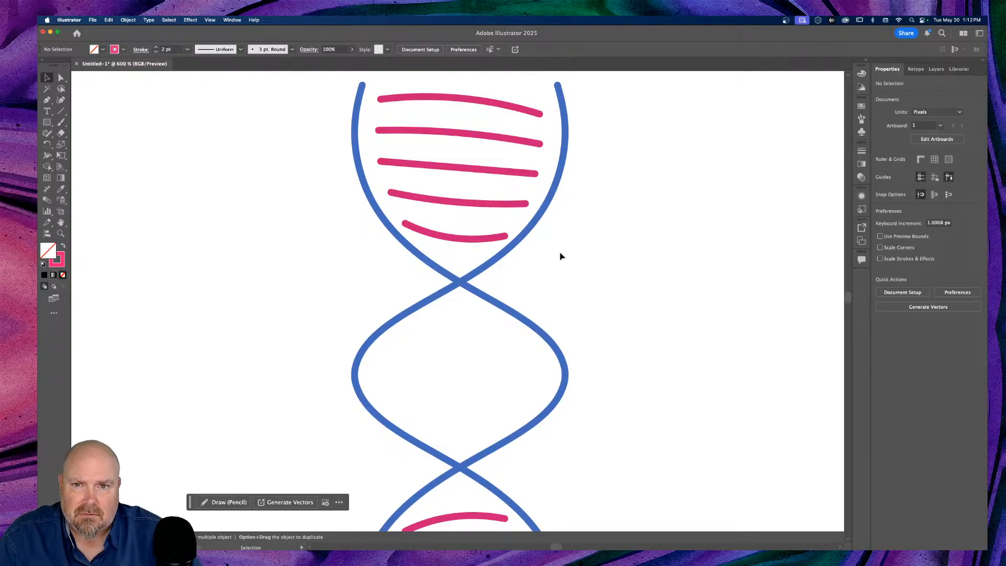
click(459, 239)
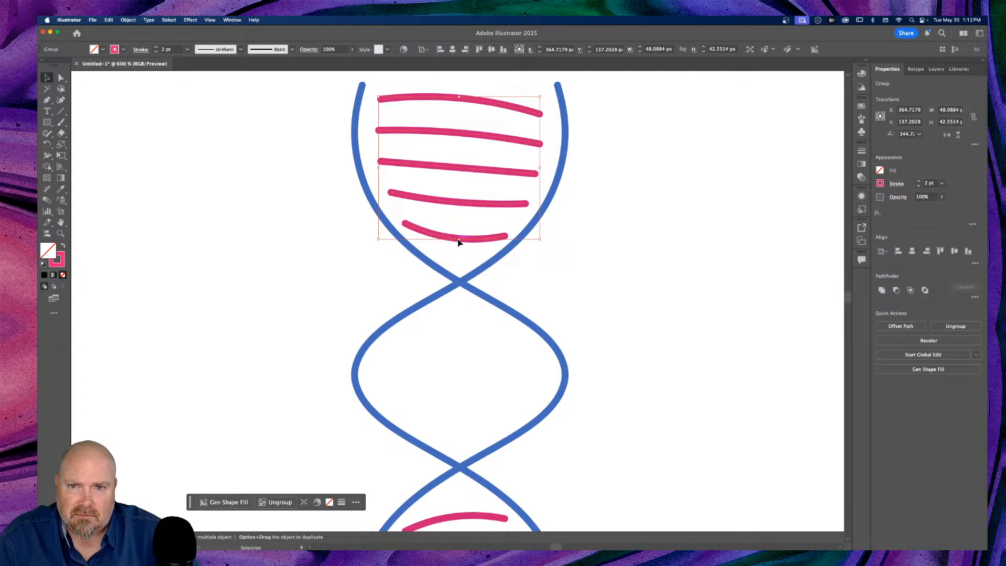
click(675, 236)
scroll(675, 235, down, 5)
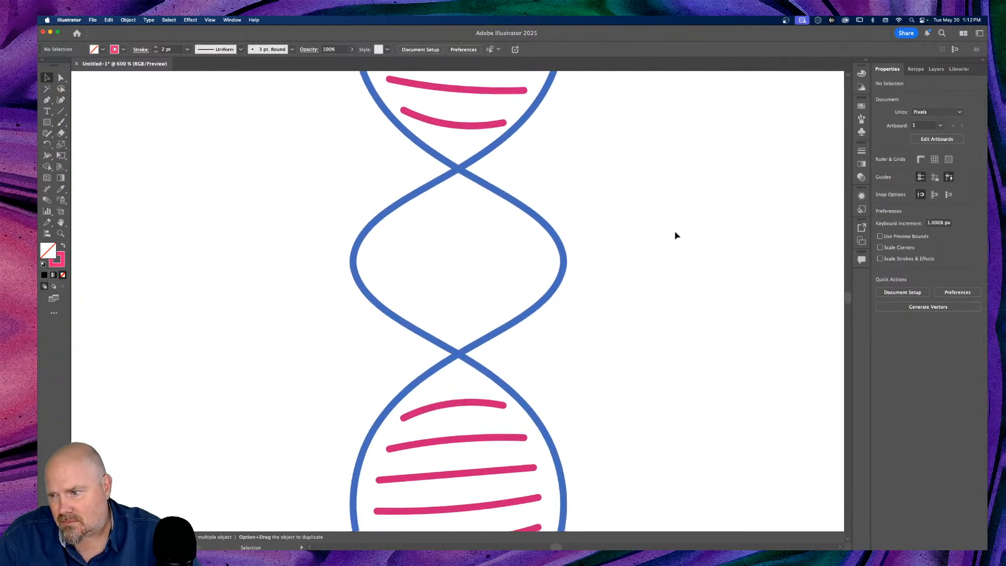
click(61, 99)
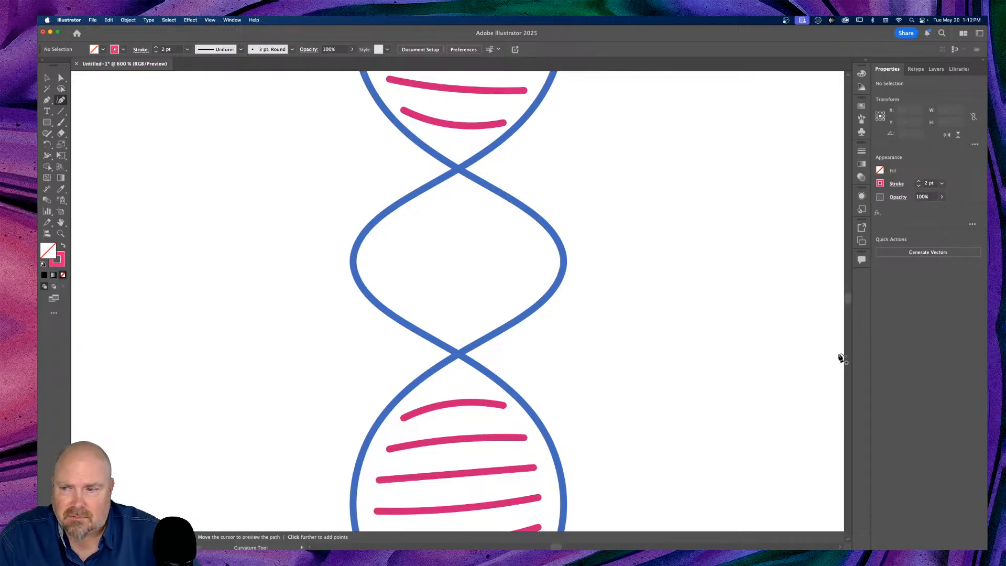
key(v)
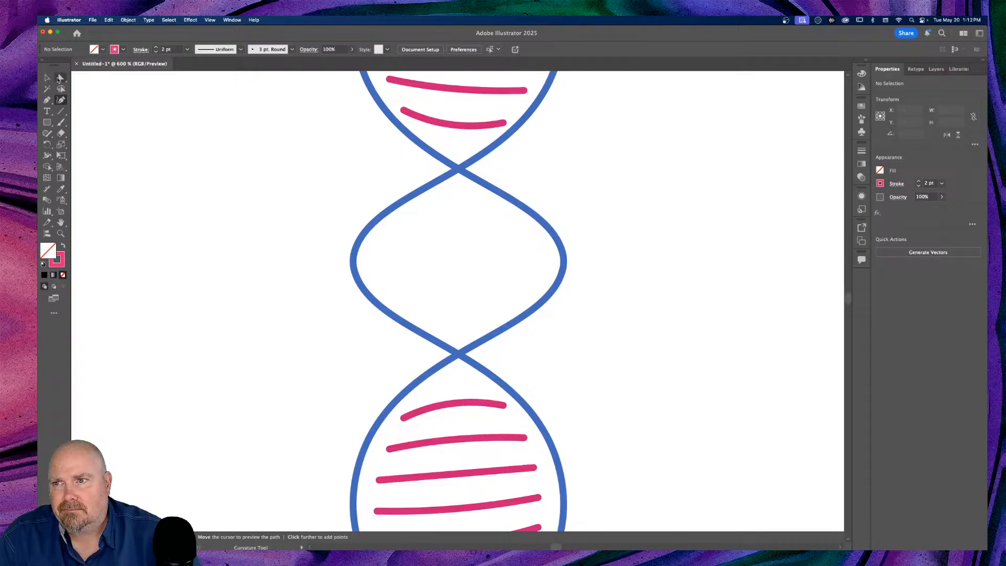
key(super+minus)
key(super+minus)
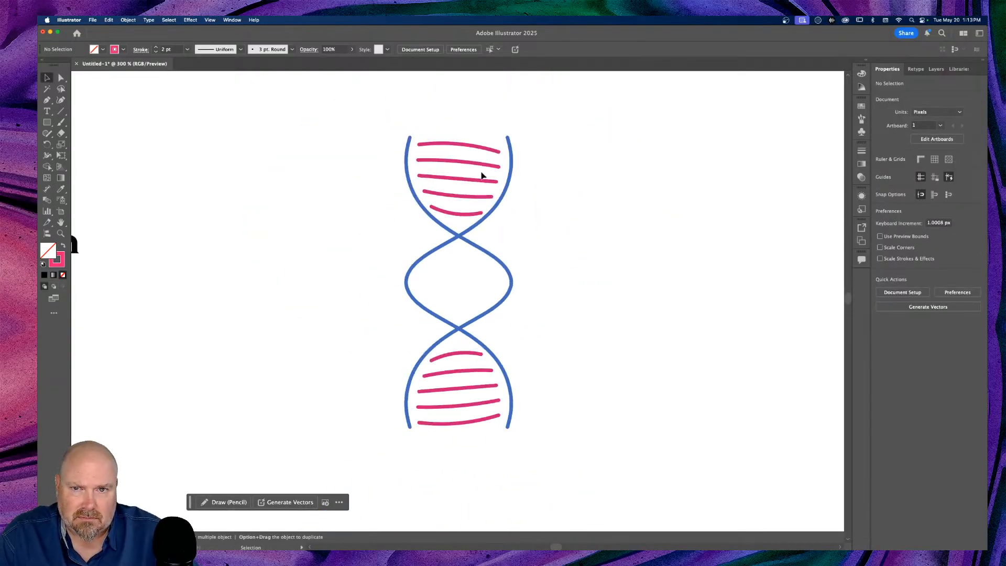
Duplicate the upper loop's rung group into the middle loop and rotate the copy slightly
click(466, 179)
click(467, 187)
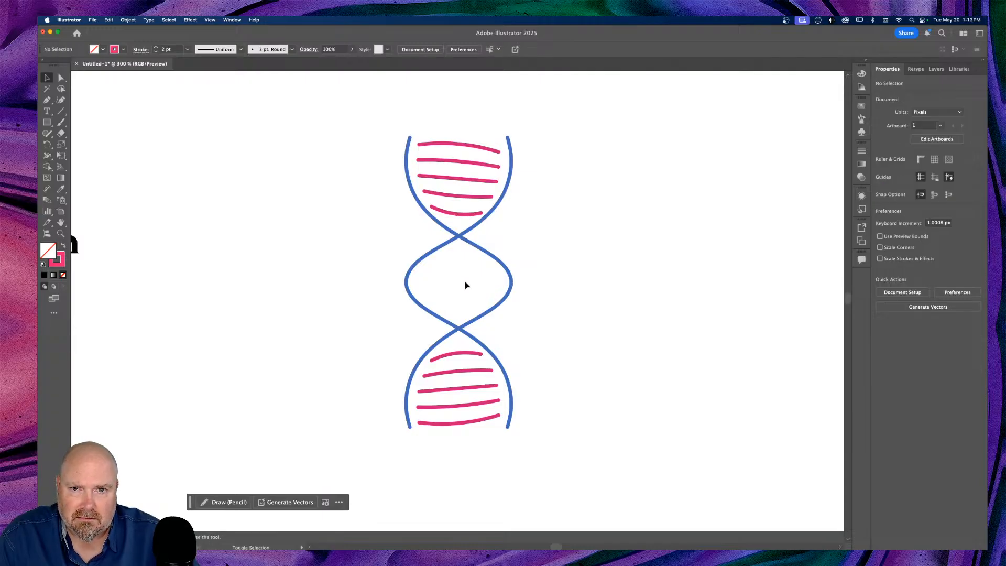
click(457, 183)
drag(457, 183, 460, 288)
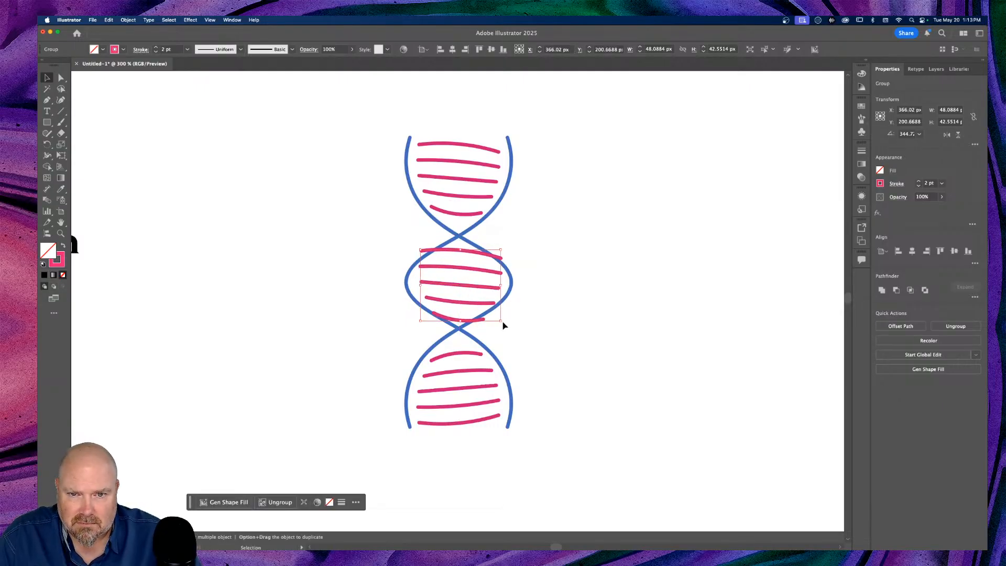
drag(504, 323, 505, 322)
Narrow the middle loop's top rung to about 21 px around its centre, rotate it level and centre it between the strands
key(super+equal)
key(super+equal)
key(super+equal)
key(super+equal)
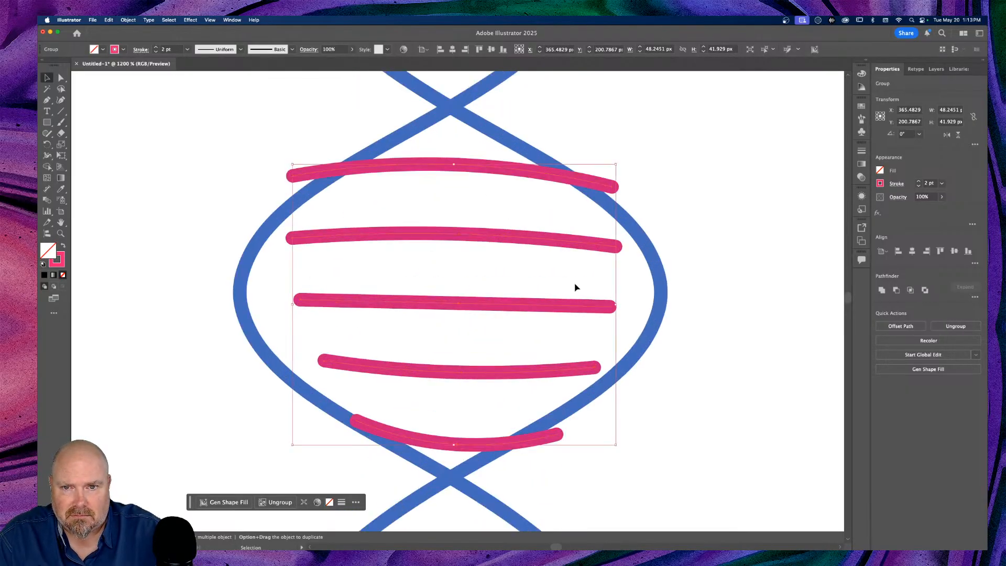
double_click(479, 168)
click(479, 168)
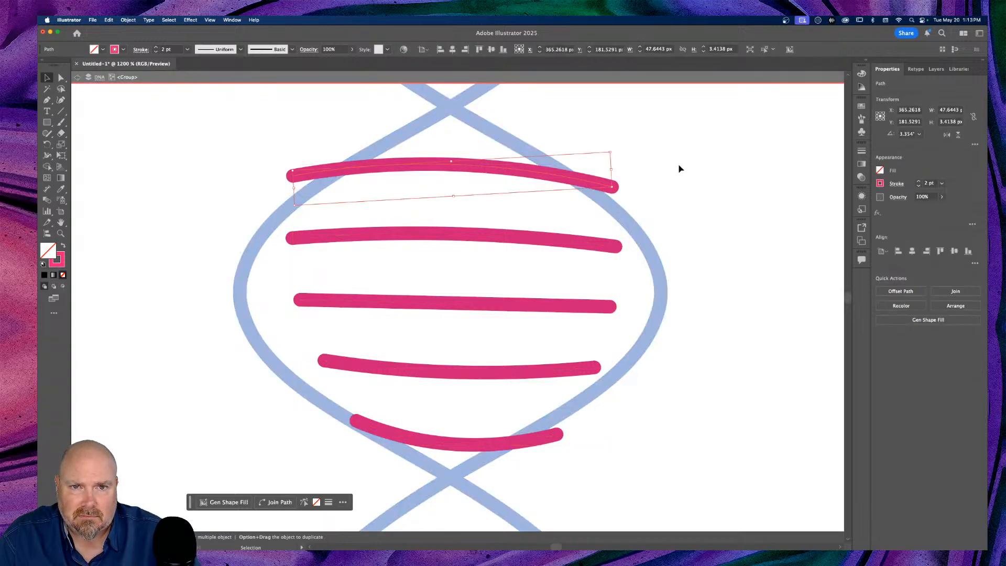
drag(611, 169, 522, 167)
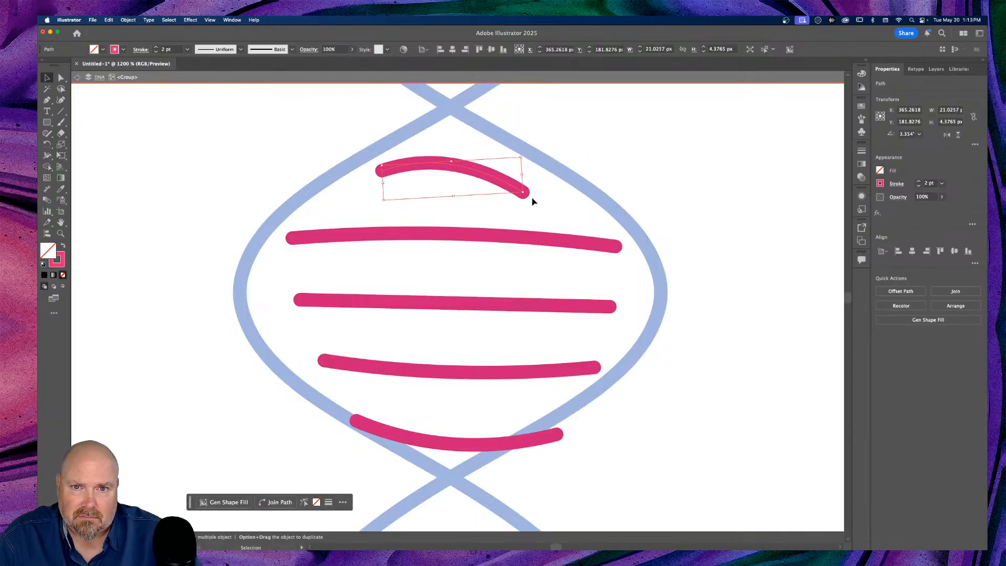
mouse_move(524, 154)
mouse_down()
mouse_move(538, 152)
mouse_move(523, 143)
mouse_up()
drag(466, 169, 464, 164)
Narrow the middle loop's lowest rung to about 18 px around its centre and move it up clear of the strands
click(455, 446)
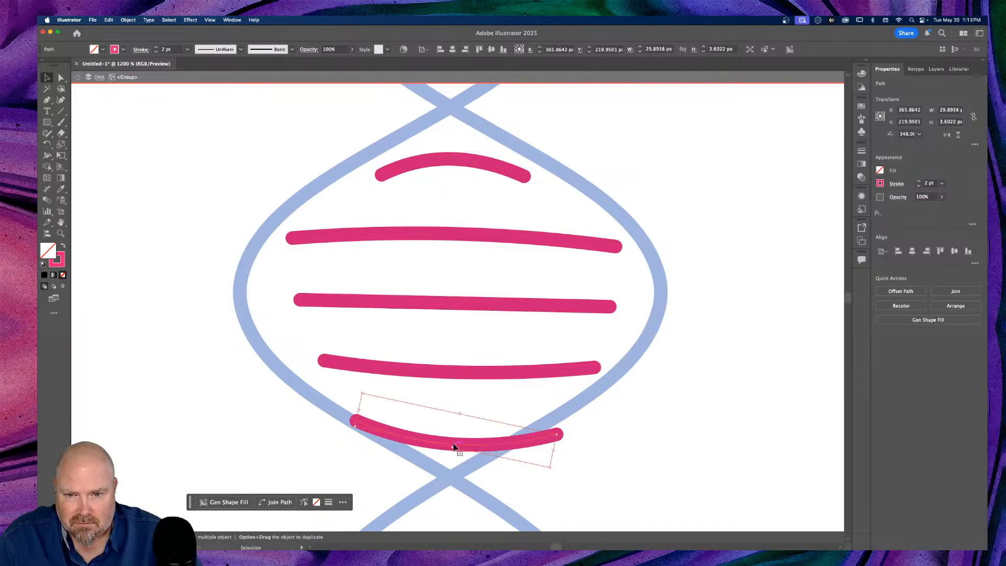
drag(555, 451, 512, 471)
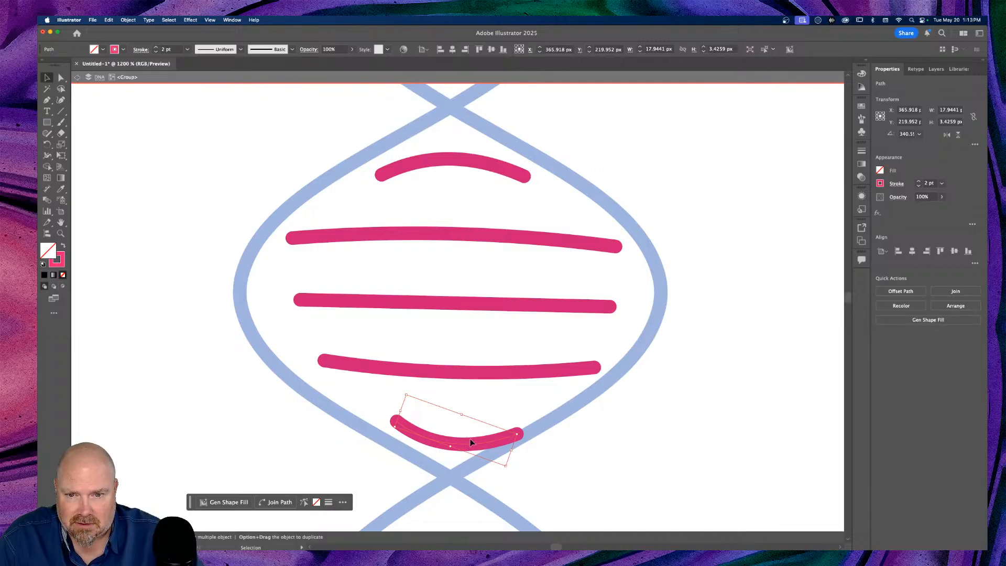
drag(465, 447, 464, 432)
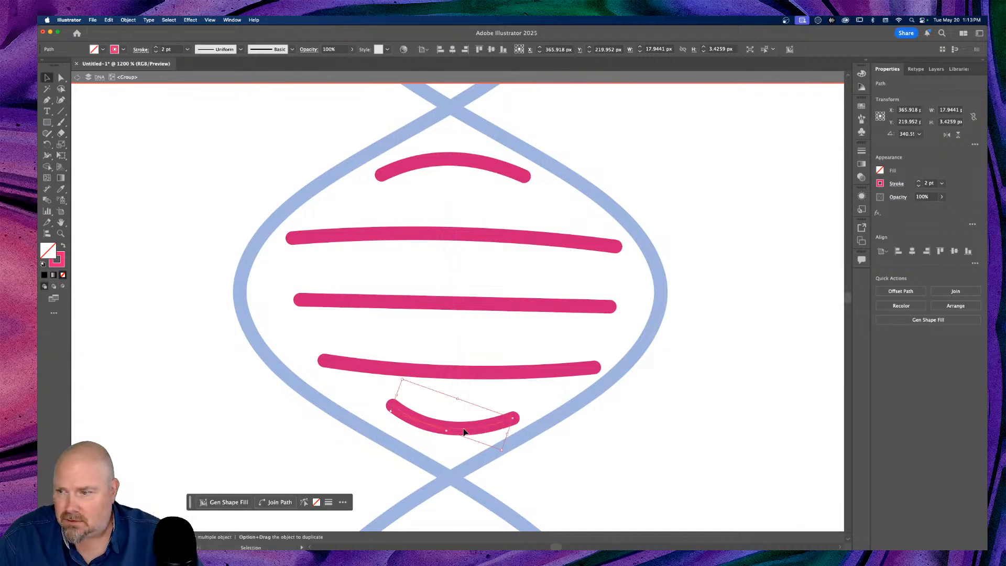
Widen the middle loop's central rung to about 52 px and narrow the rung above it to leave gaps to both strands
click(454, 305)
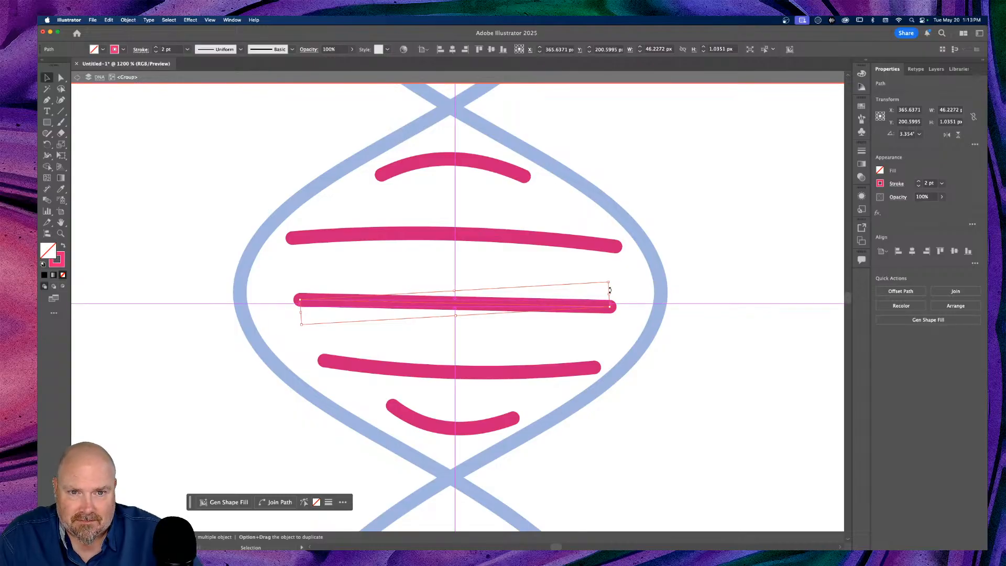
drag(611, 295, 628, 294)
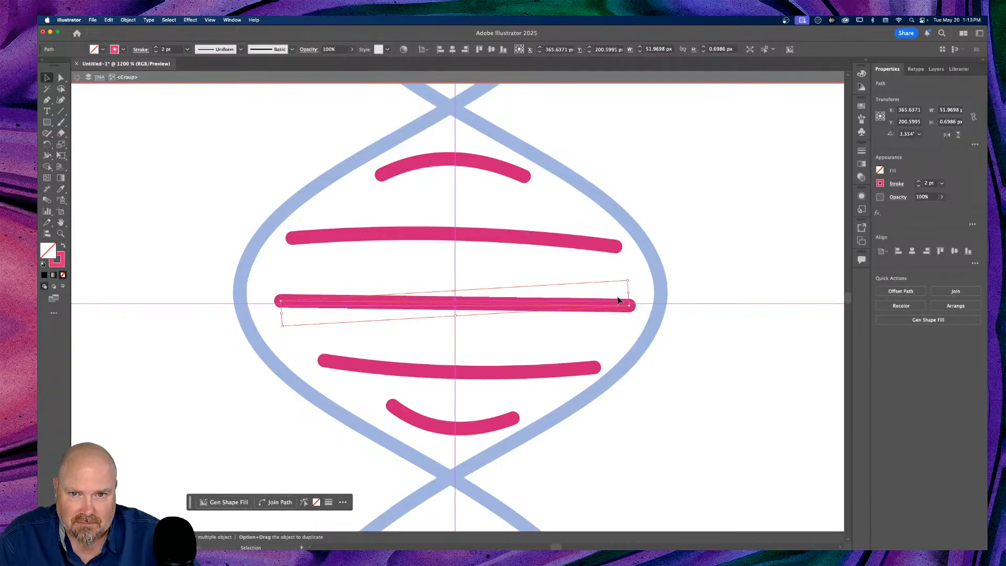
click(497, 236)
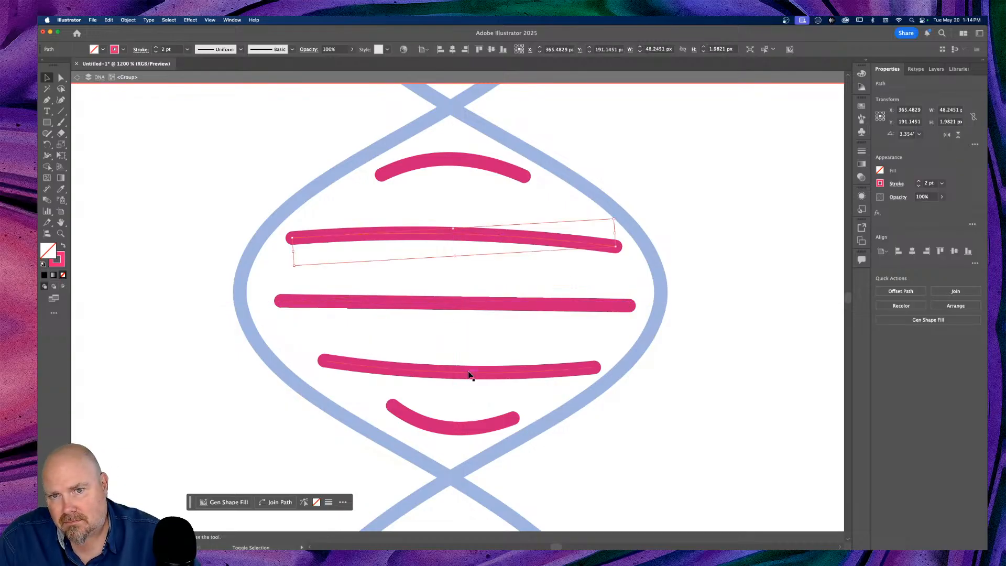
mouse_move(612, 228)
mouse_down()
mouse_move(585, 231)
mouse_move(604, 233)
mouse_up()
click(746, 244)
key(a)
key(v)
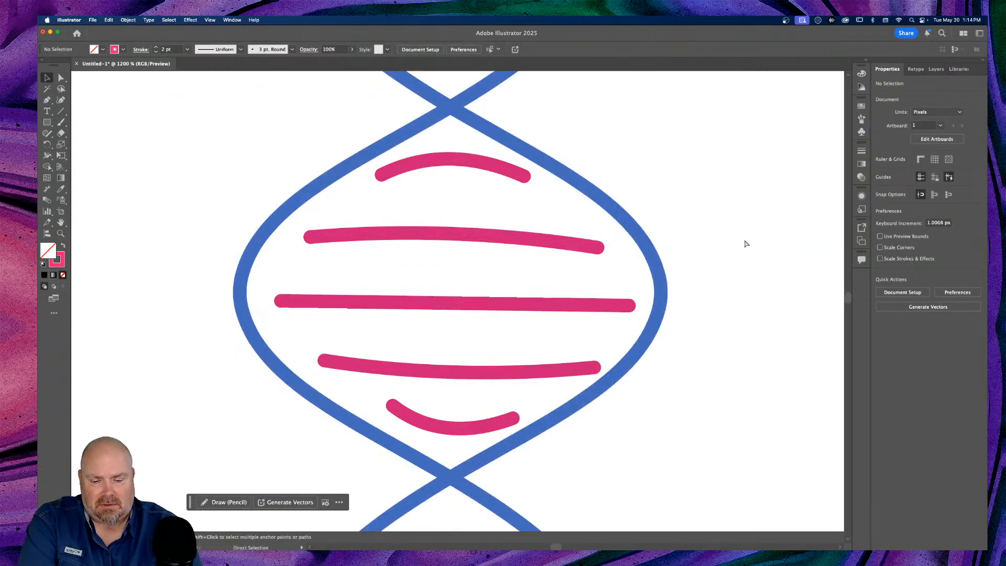
Examine the complete DNA helix alongside the logo text on the whole artboard and at closer range
key(super+0)
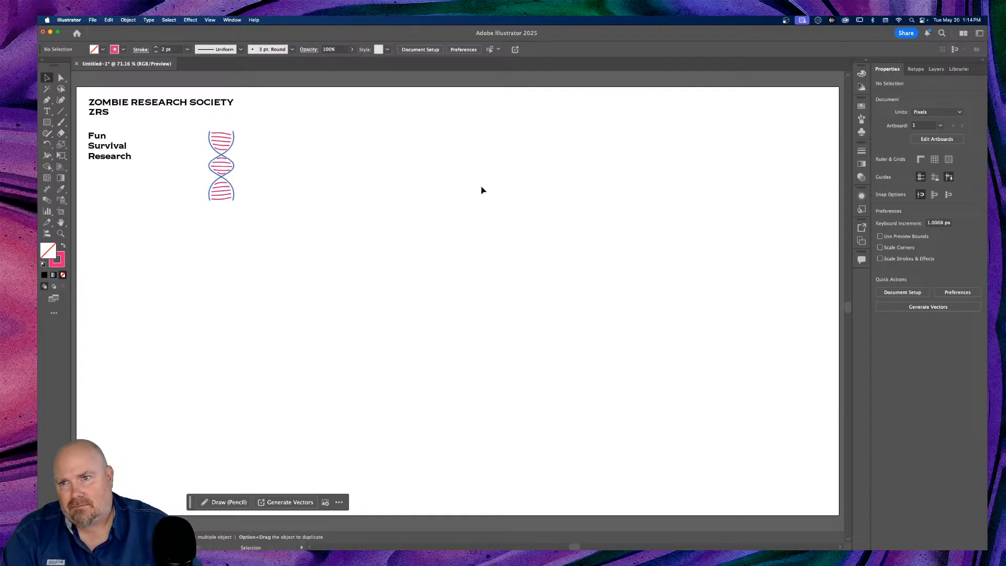
scroll(484, 189, left, 5)
scroll(485, 190, up, 1)
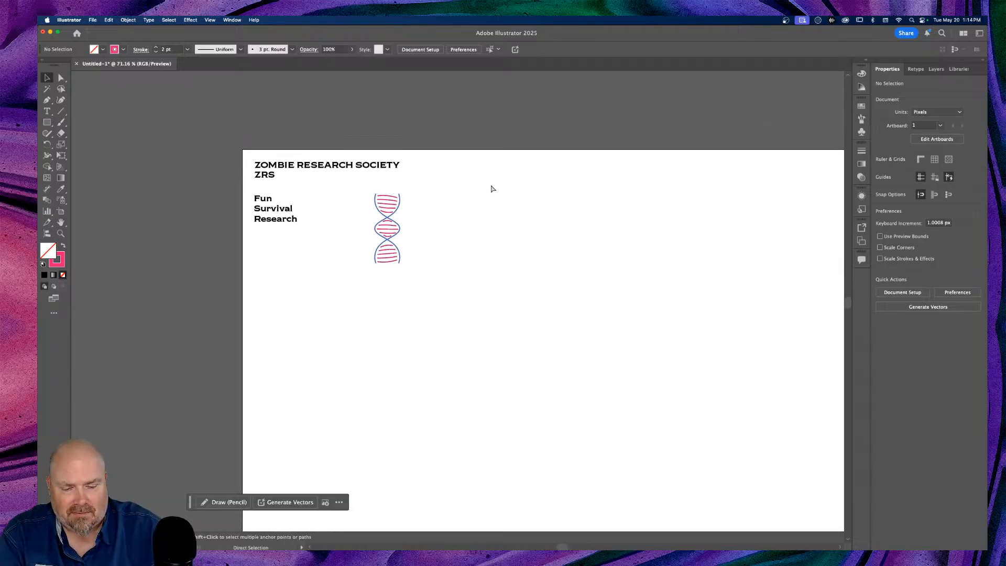
key(super+equal)
key(super+equal)
key(super+equal)
scroll(469, 202, up, 3)
scroll(469, 202, left, 6)
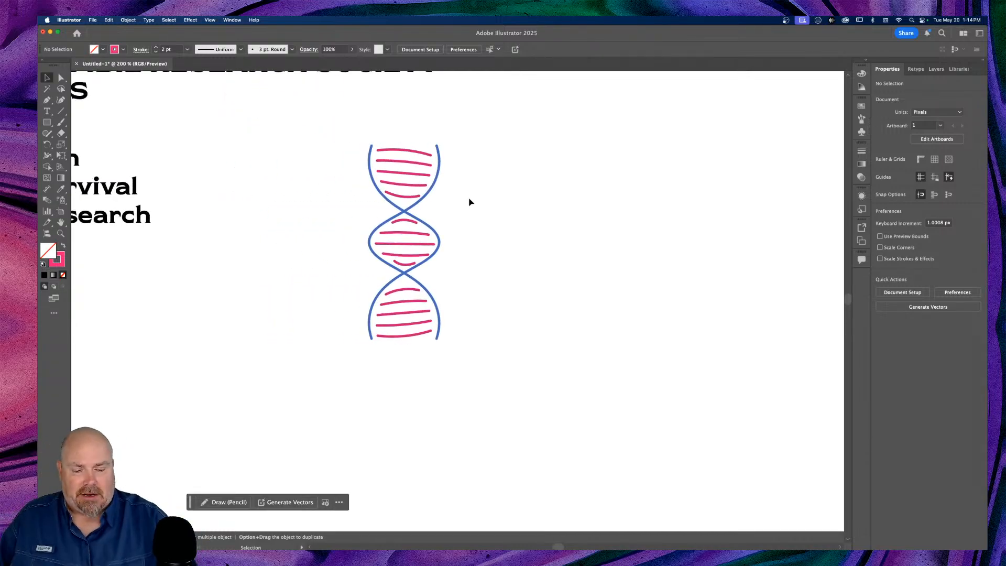
key(super+equal)
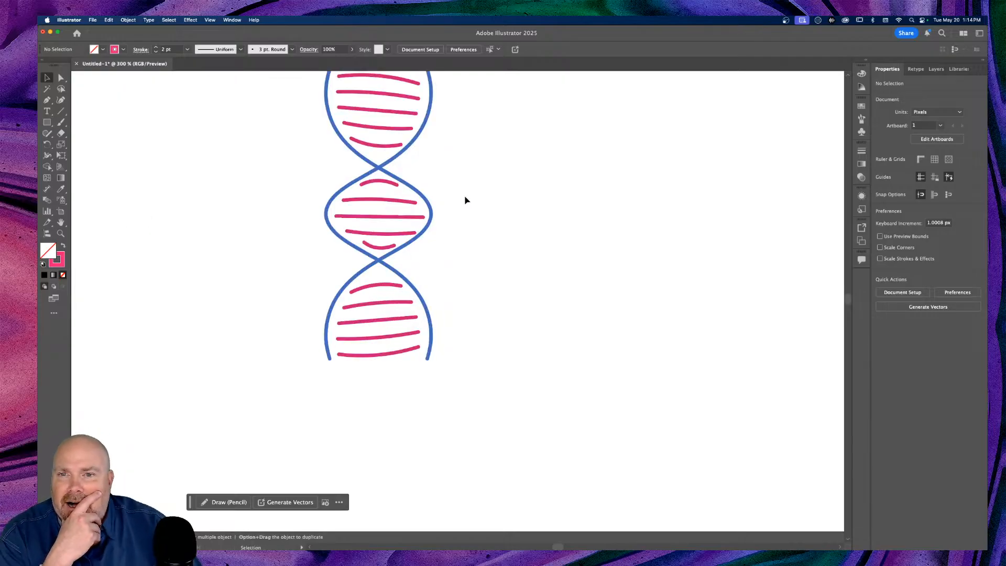
scroll(466, 200, up, 4)
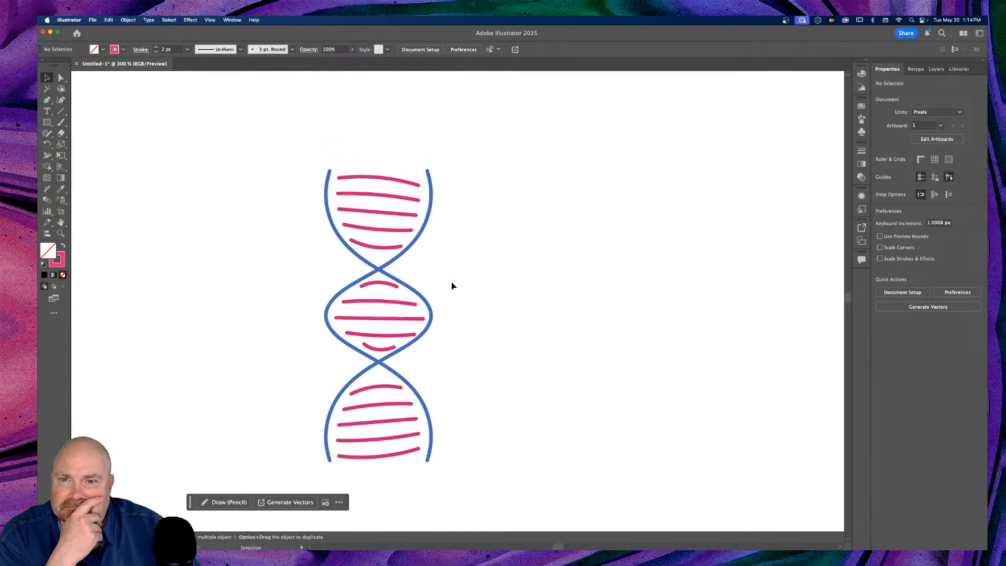
Duplicate only the two blue strands, placing the copy beside the finished helix on its right
drag(337, 262, 443, 268)
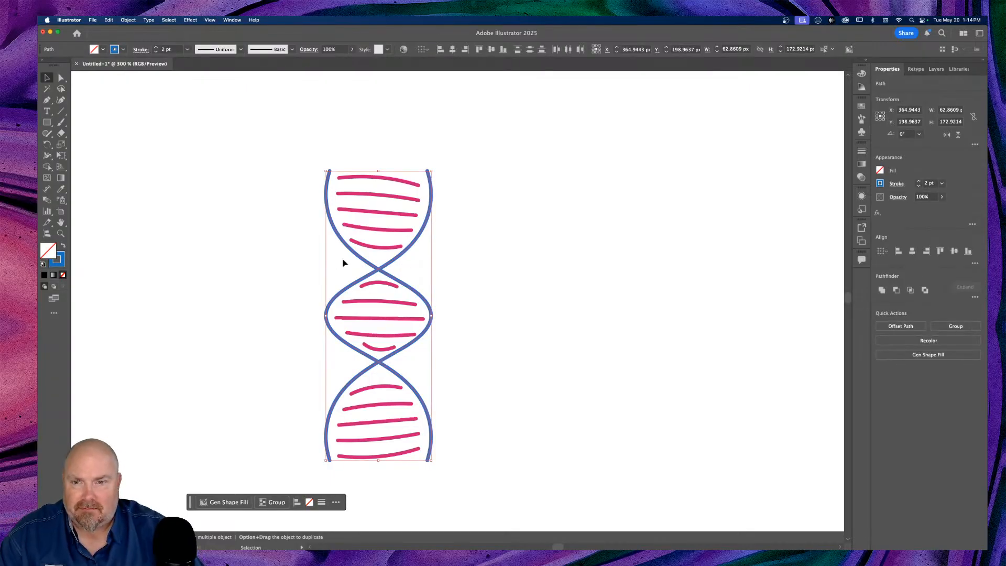
drag(377, 271, 572, 276)
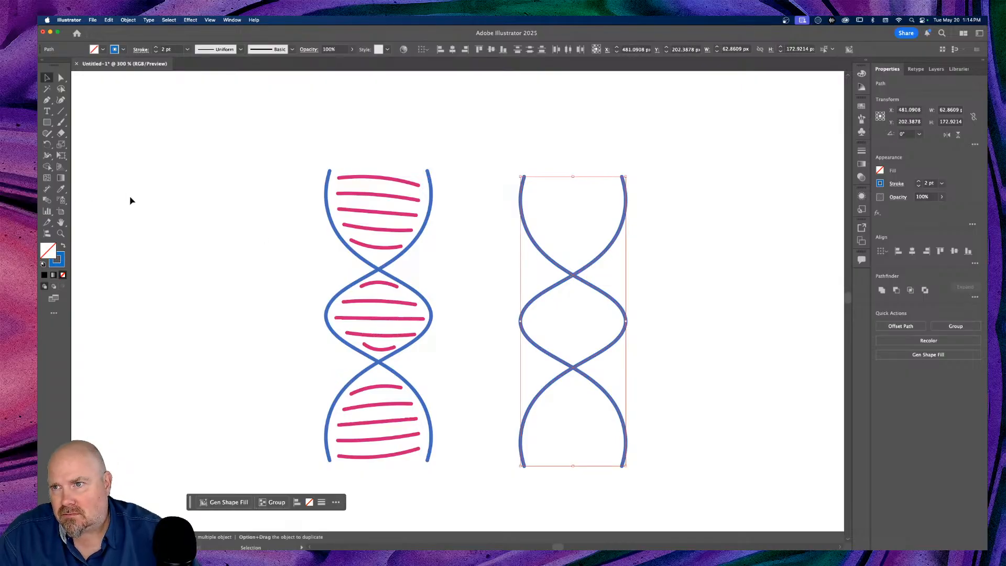
click(131, 200)
Draw three straight horizontal blue rungs with the Curvature tool in the copy's upper loop, about 42, 49 and 40 px wide from the top
click(61, 99)
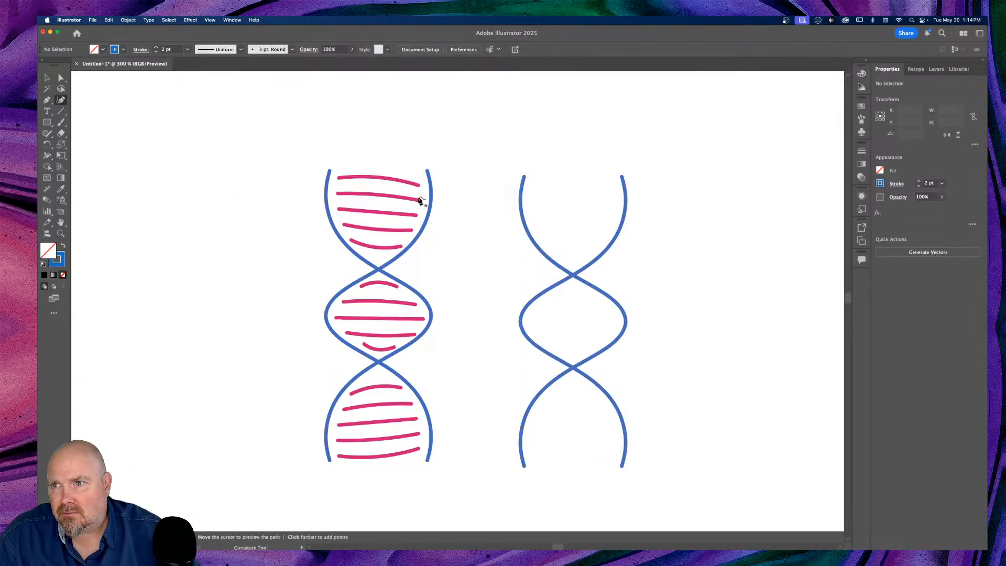
click(536, 184)
click(608, 184)
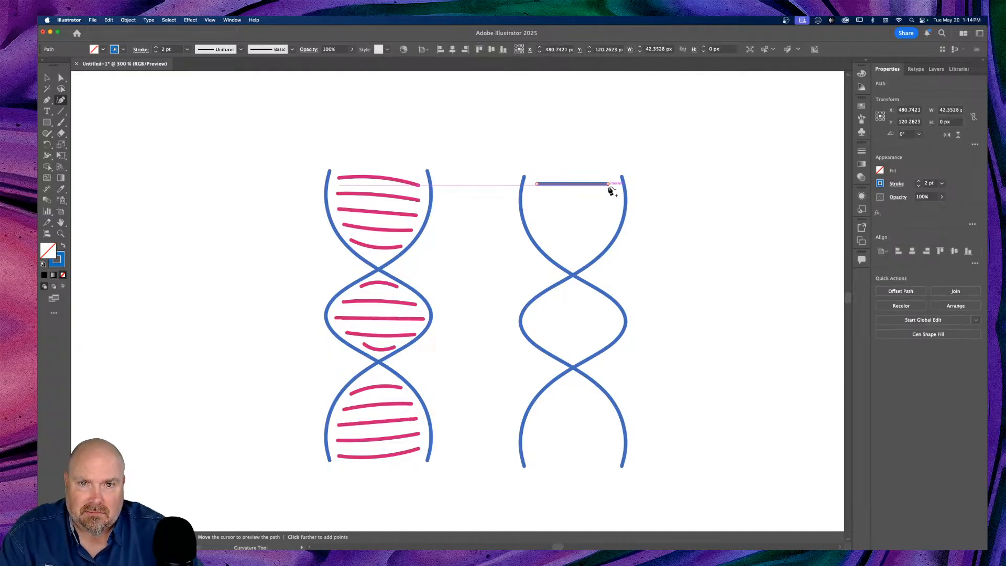
key(Escape)
click(532, 205)
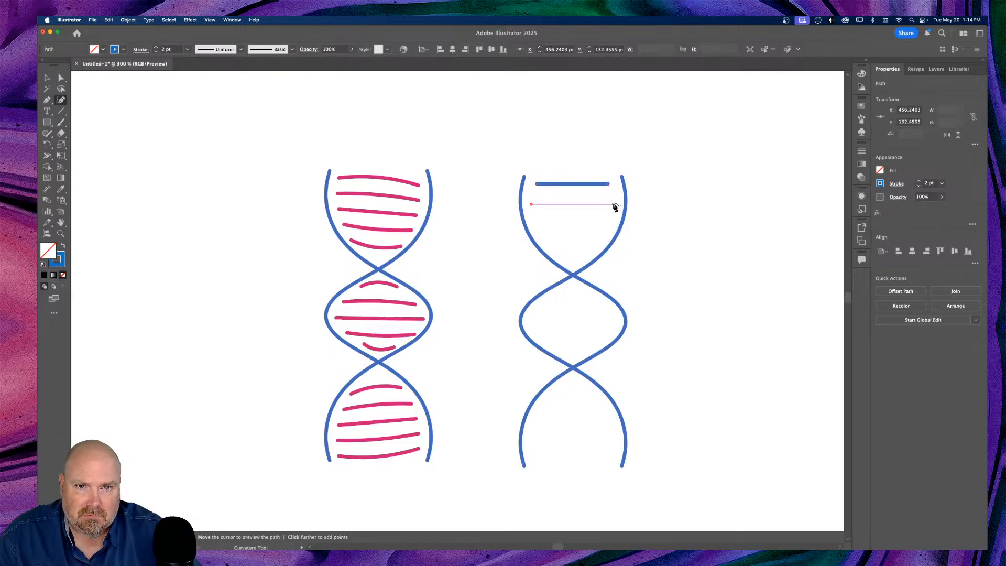
click(614, 205)
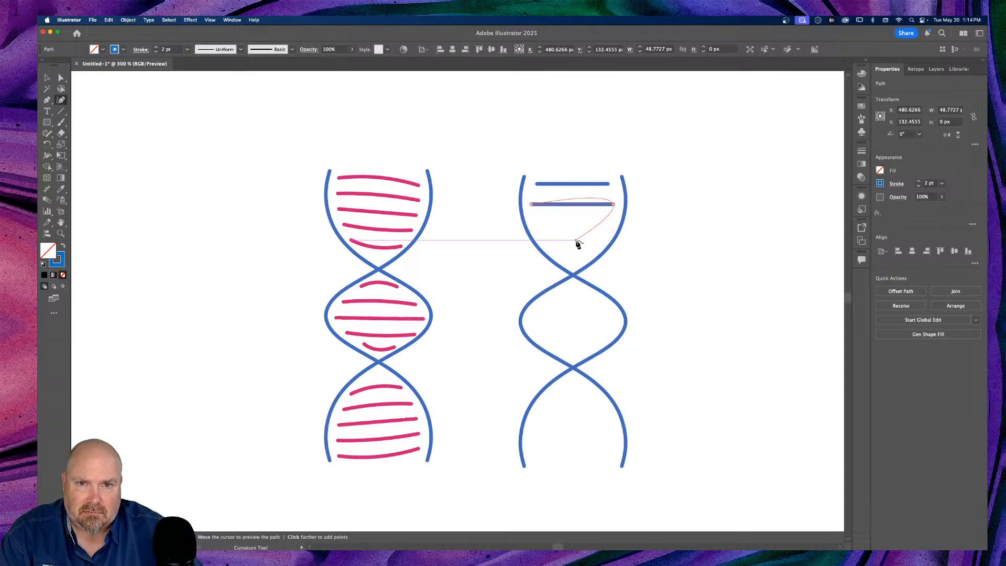
key(Escape)
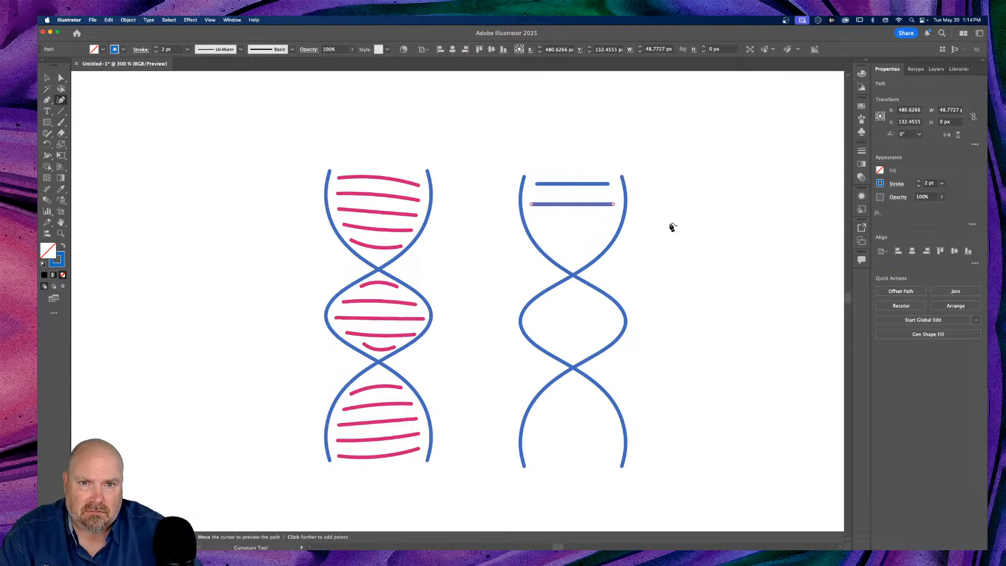
click(541, 225)
click(608, 225)
key(Escape)
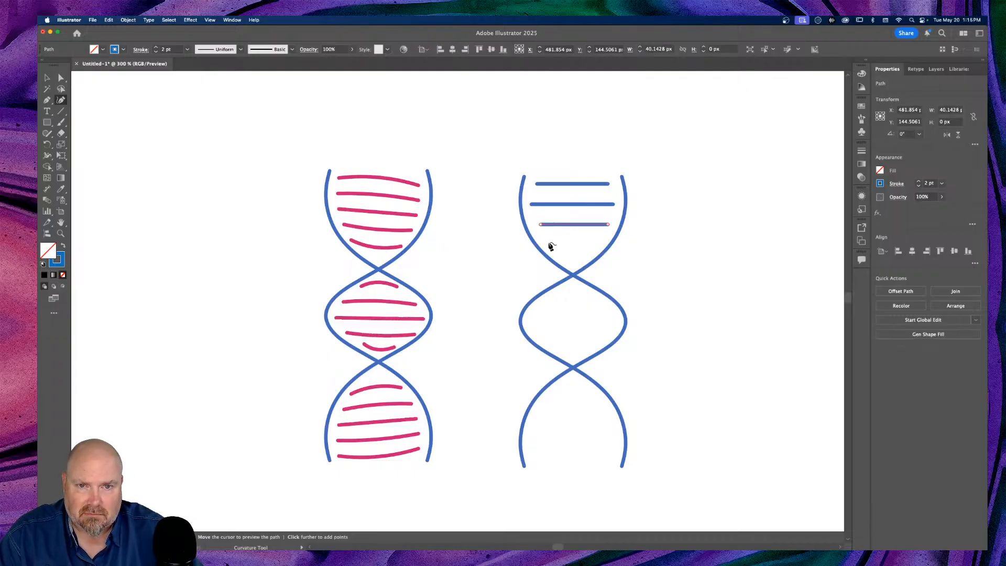
Draw two more straight horizontal rungs below the others in the copy's upper loop, about 31 and 14 px wide
click(548, 242)
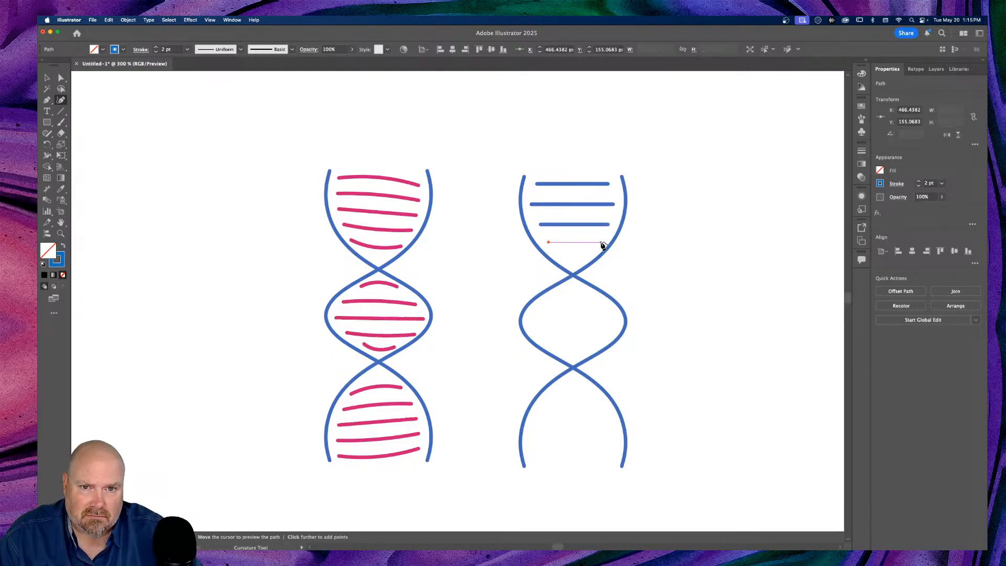
click(602, 243)
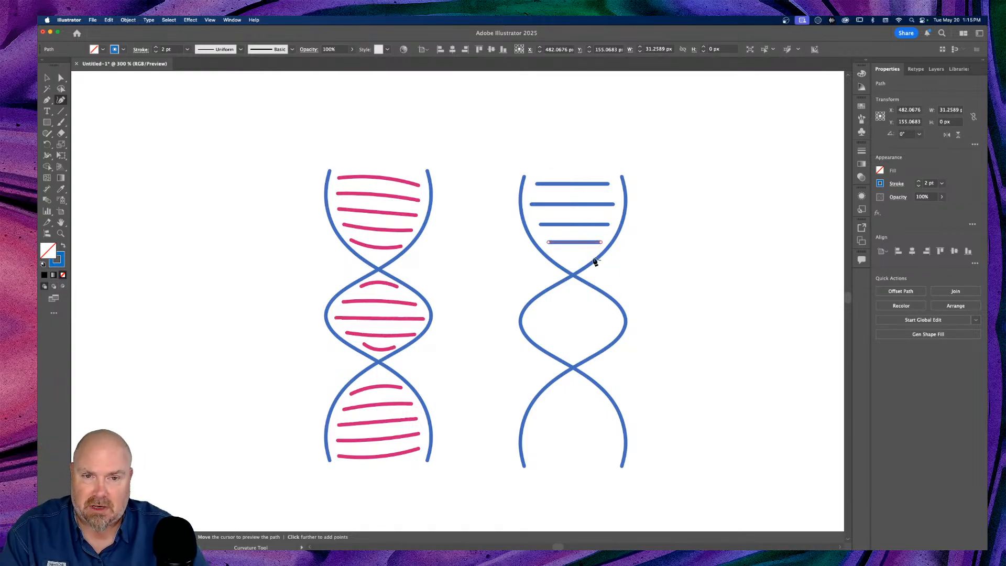
click(562, 254)
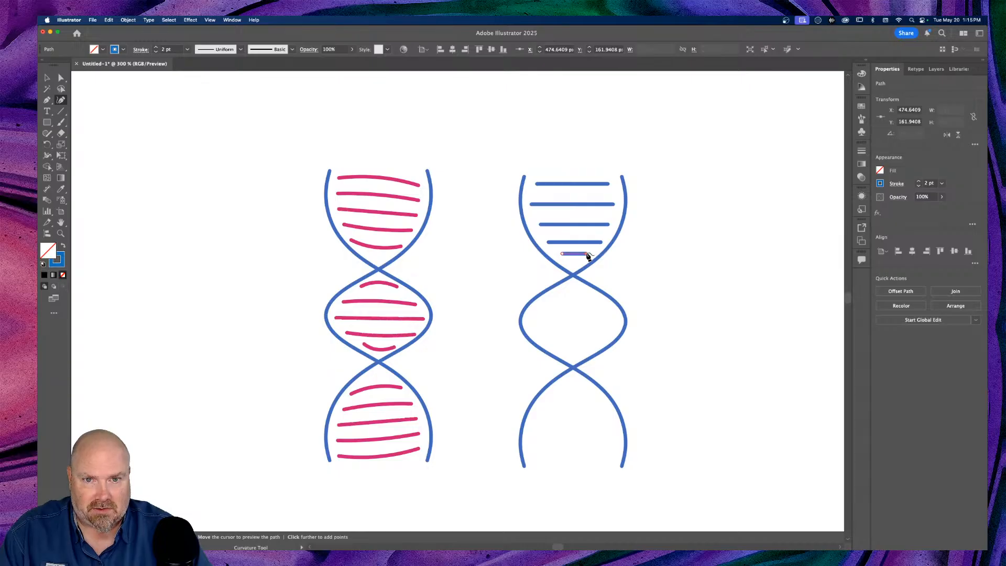
click(587, 255)
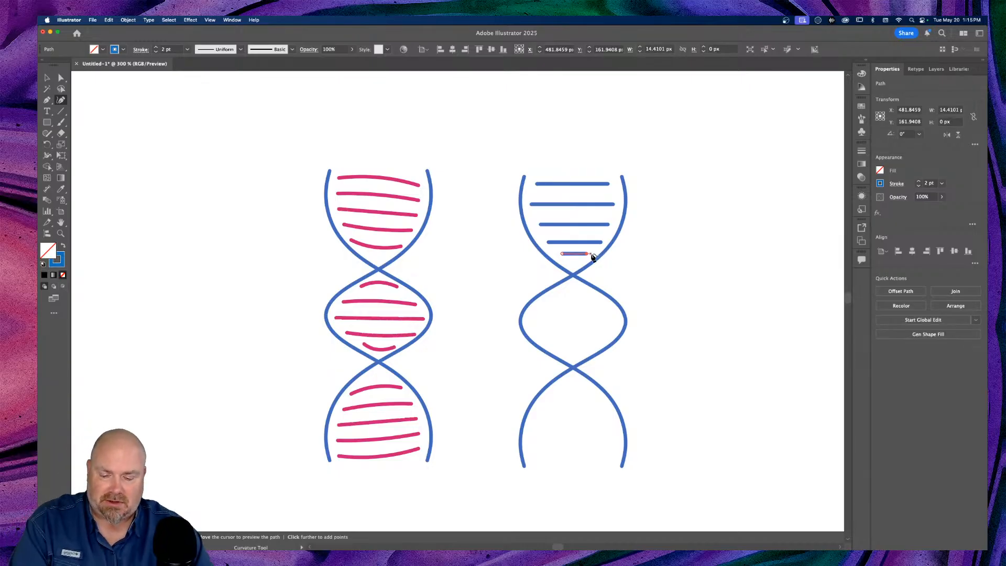
Recolor the five straight rungs in the upper loop pink by sampling a rung of the original helix with the Eyedropper
key(v)
drag(553, 177, 585, 259)
key(i)
click(360, 174)
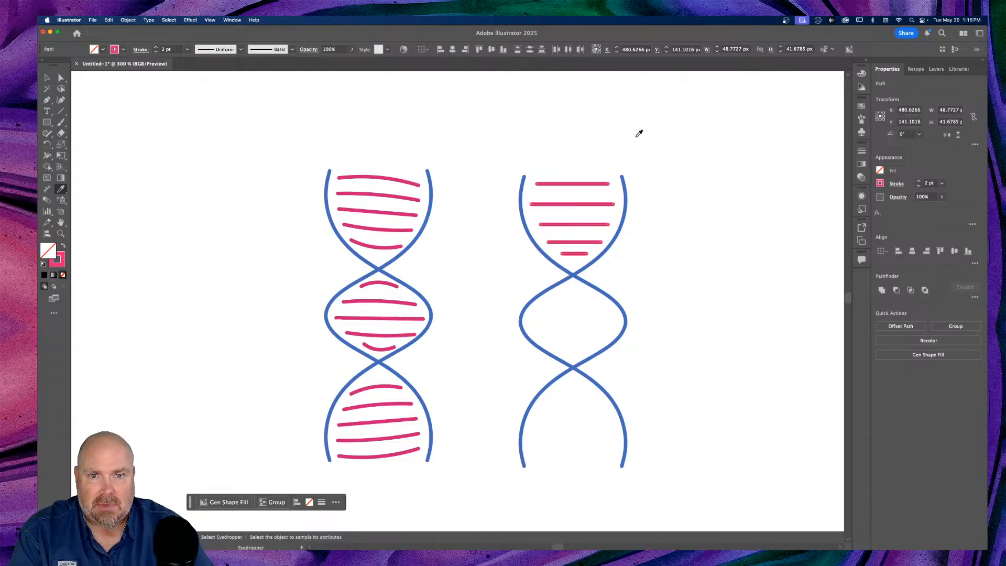
Distribute the five pink straight rungs evenly in the vertical direction within the upper loop
click(46, 77)
scroll(671, 110, right, 3)
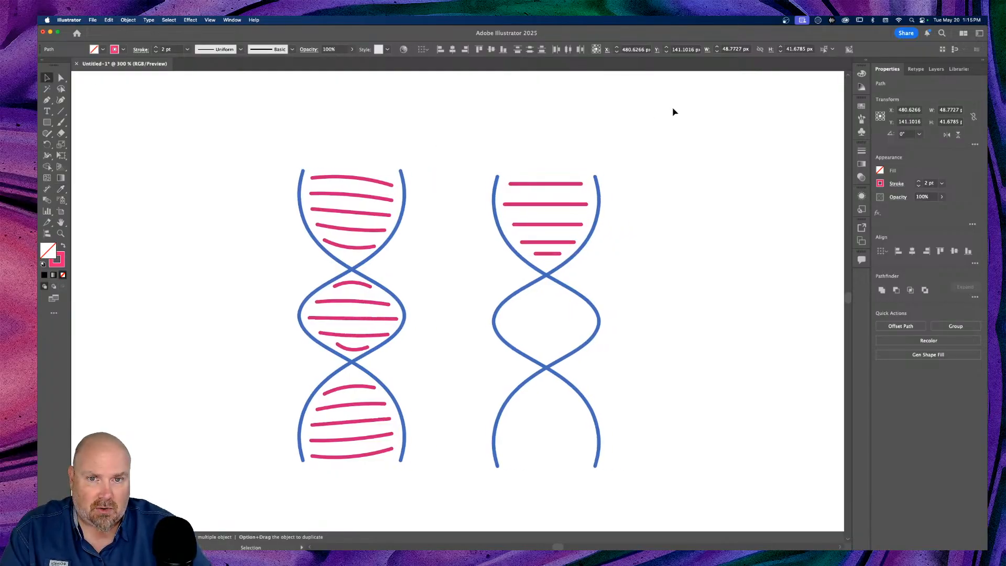
click(530, 50)
click(729, 171)
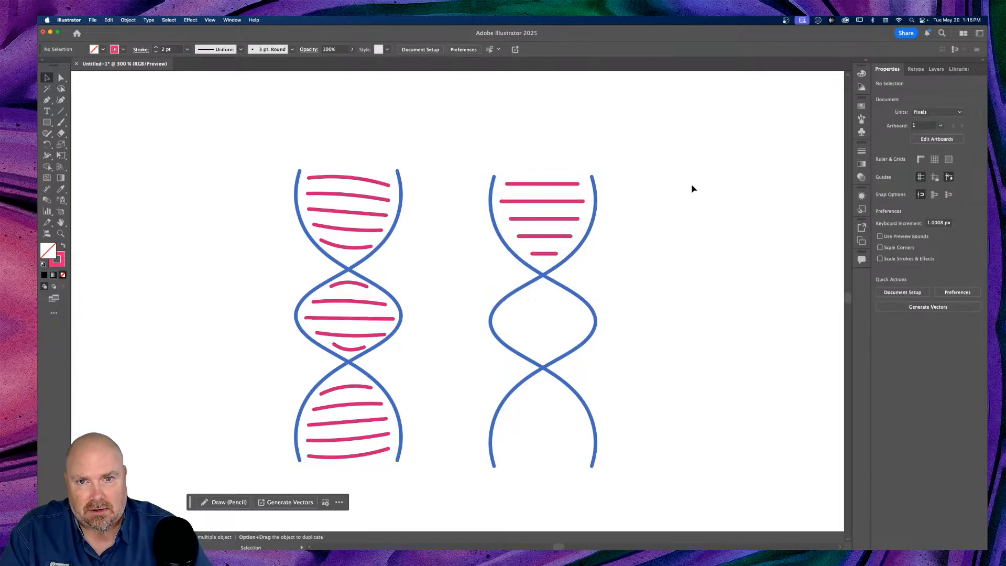
Group the five straight pink rungs of the upper loop
click(545, 219)
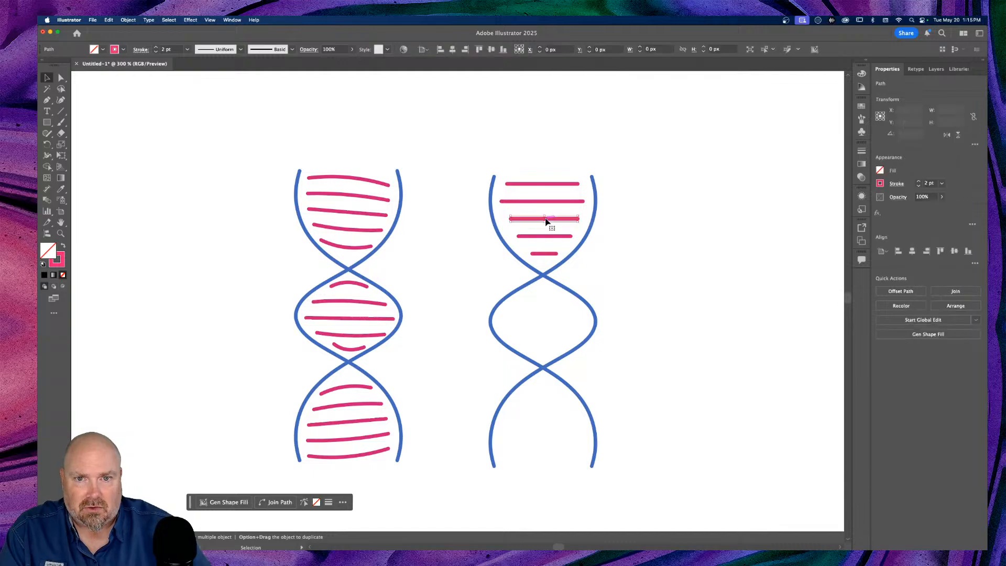
drag(548, 261, 545, 254)
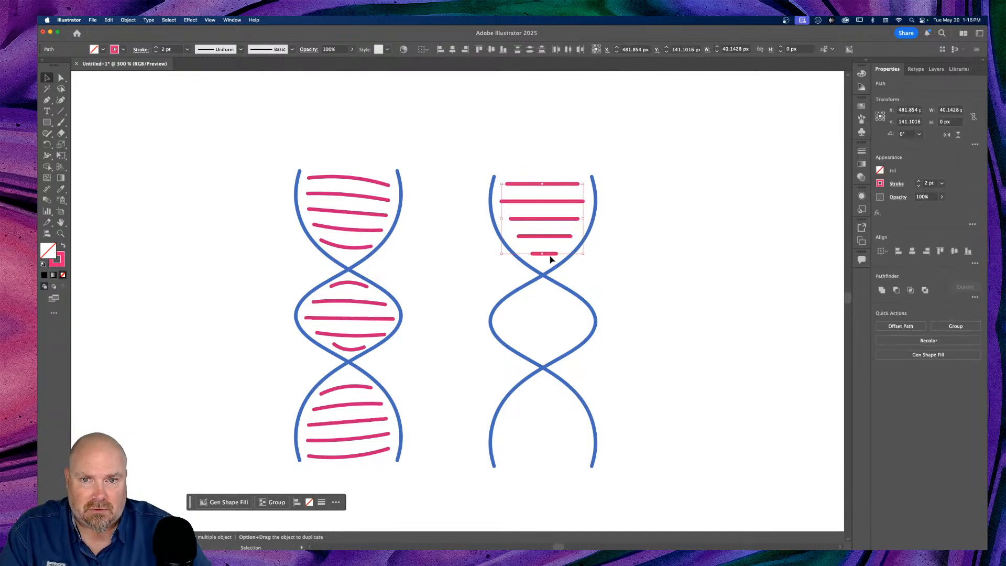
key(super+g)
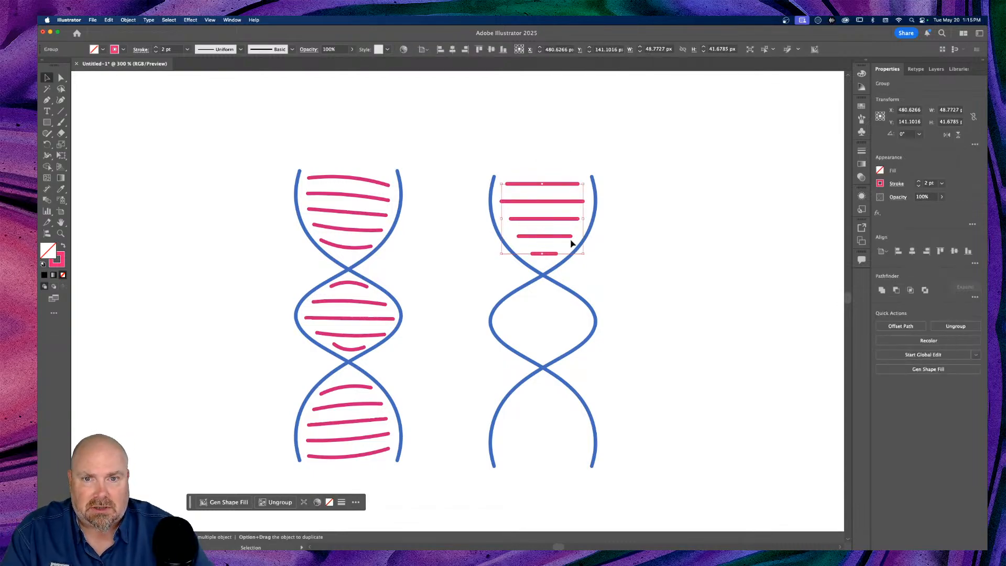
Reflect a copy of the rung group across the horizontal axis and place it in the second helix's lower loop
right_click(539, 224)
mouse_move(597, 402)
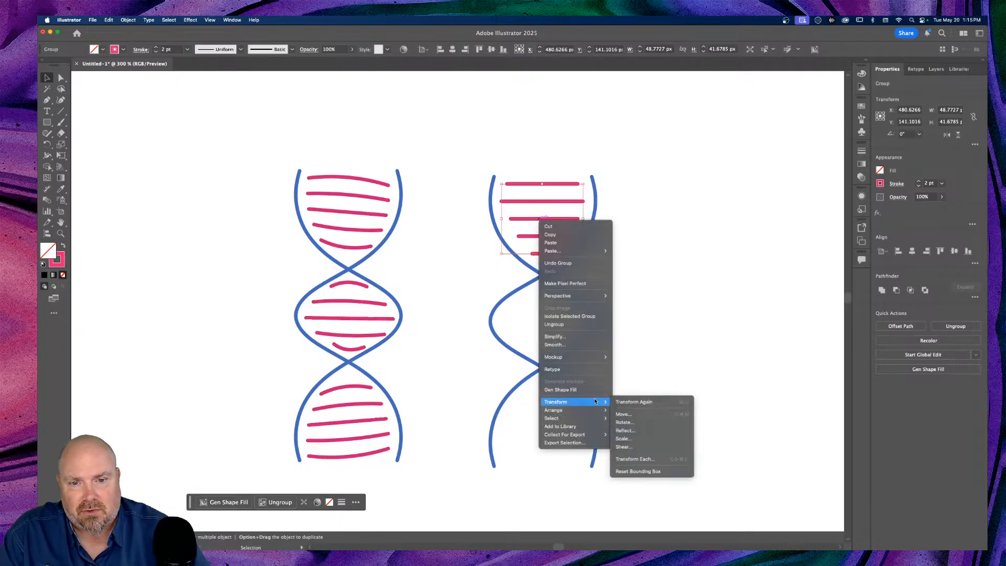
click(655, 430)
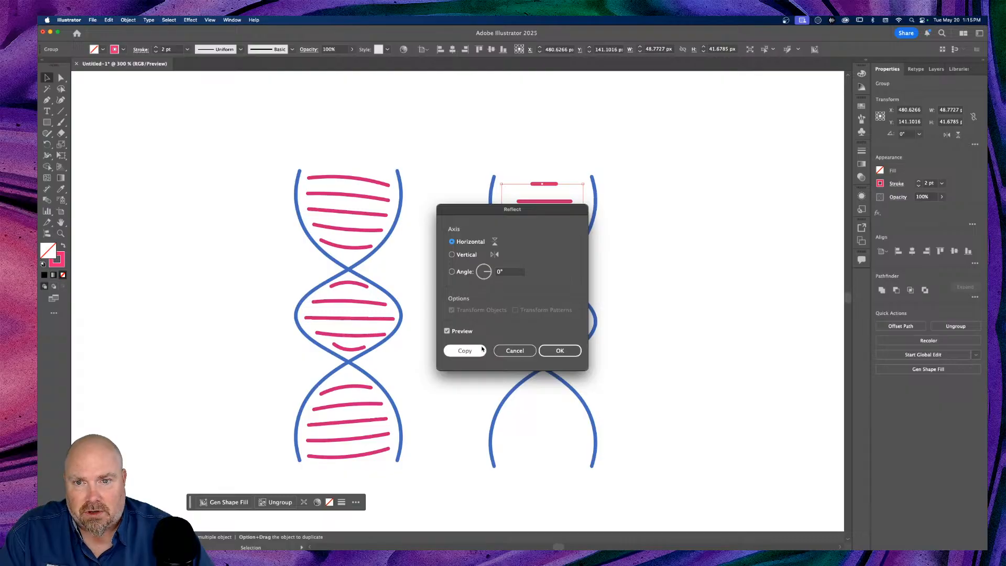
click(464, 351)
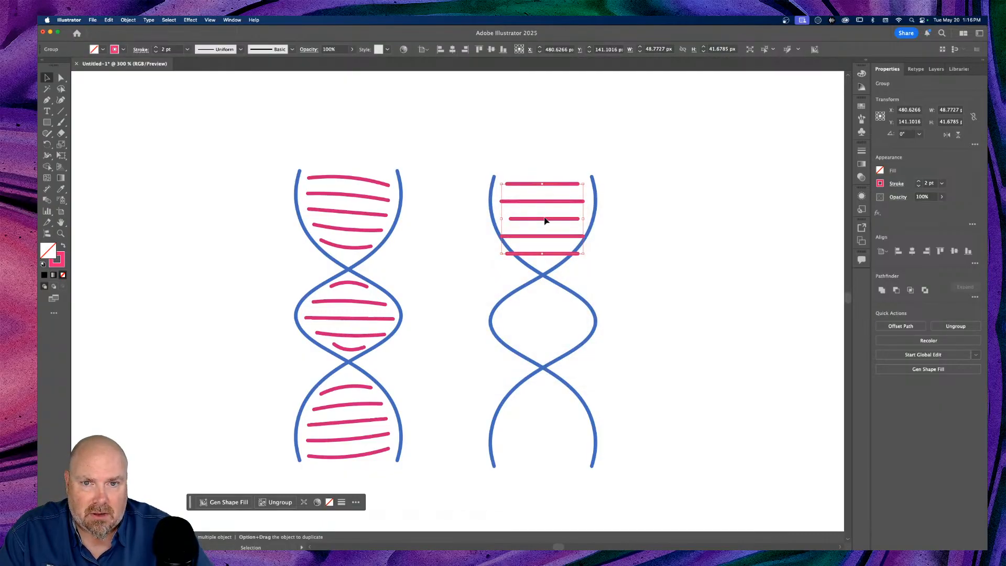
drag(546, 221, 548, 423)
click(575, 411)
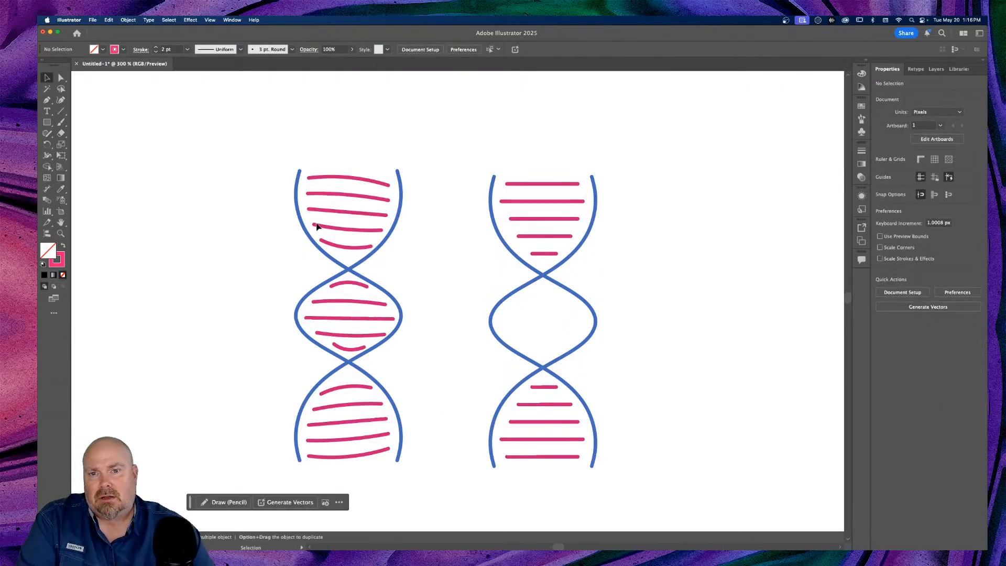
Draw two straight horizontal rungs in the middle loop with the Curvature tool: a central one about 47 px wide and one above about 24 px
scroll(317, 225, right, 2)
scroll(317, 225, right, 2)
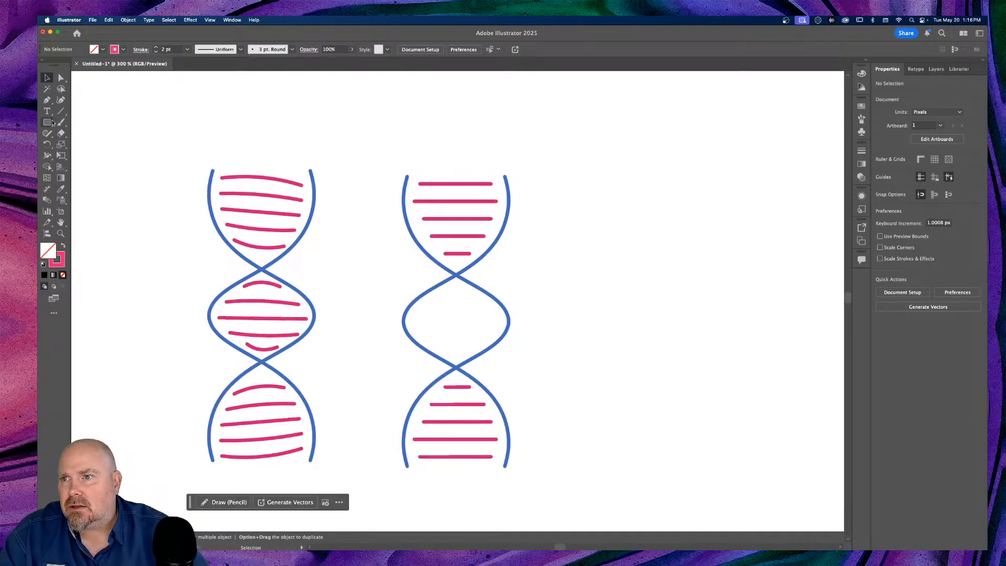
click(61, 100)
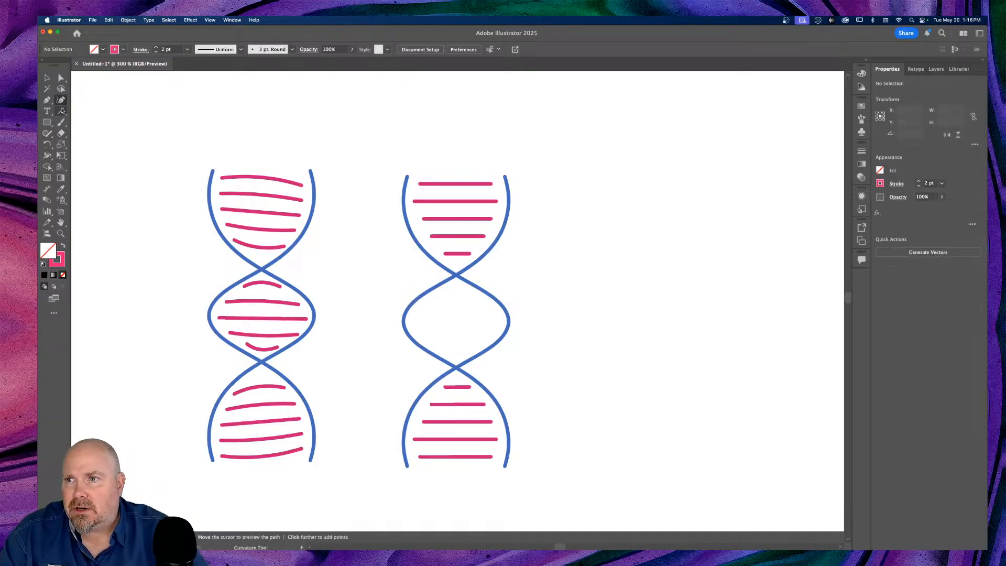
click(417, 319)
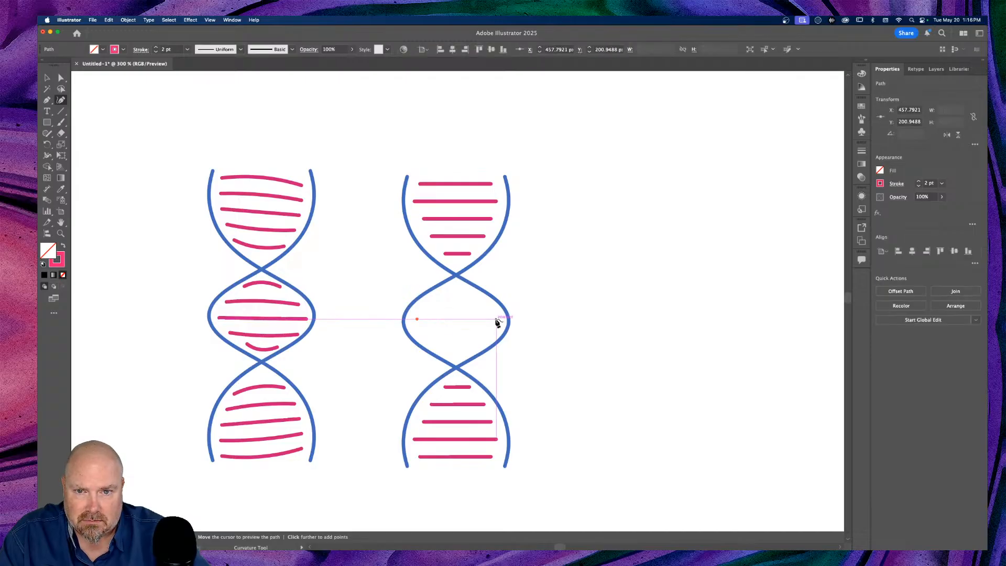
click(496, 320)
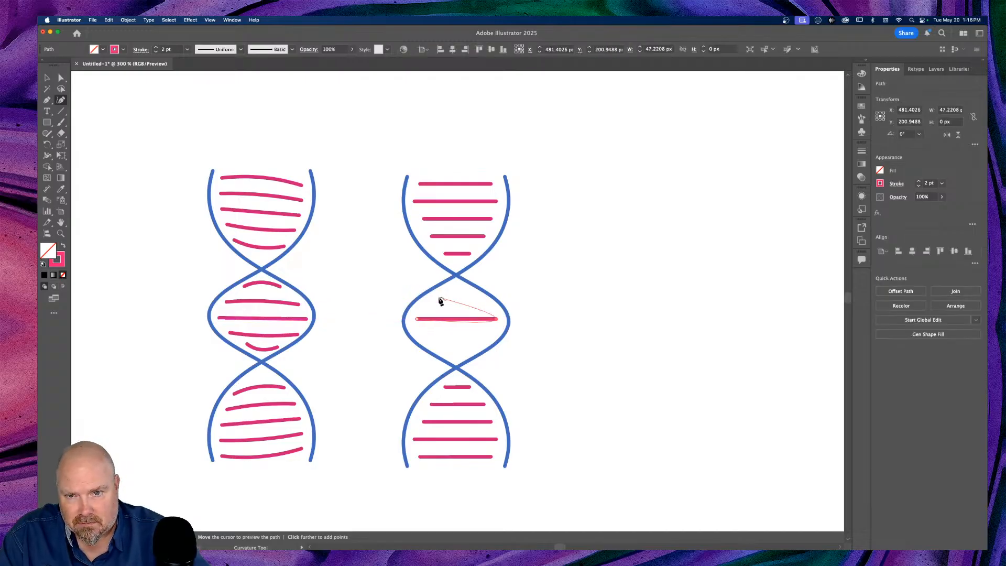
key(Escape)
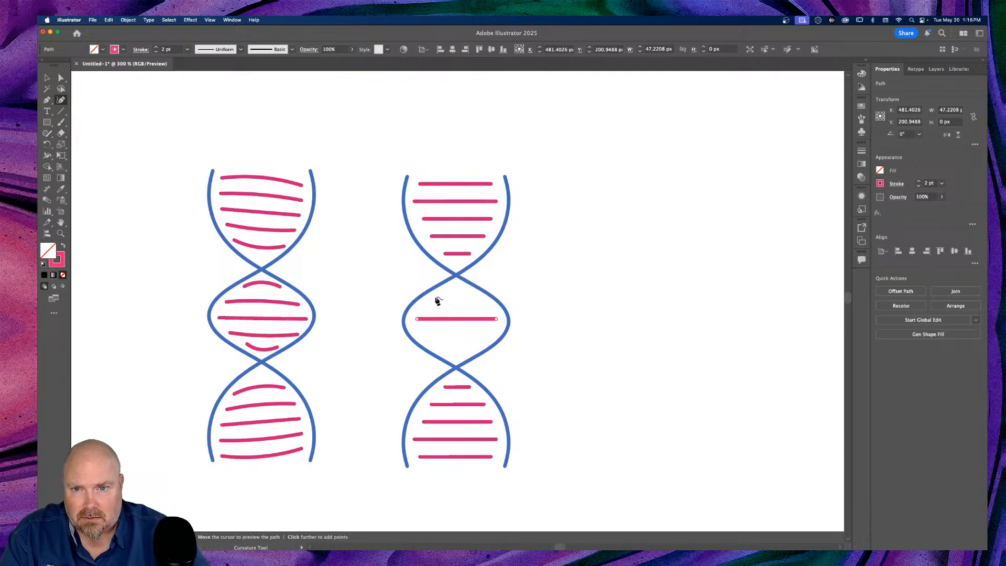
click(435, 296)
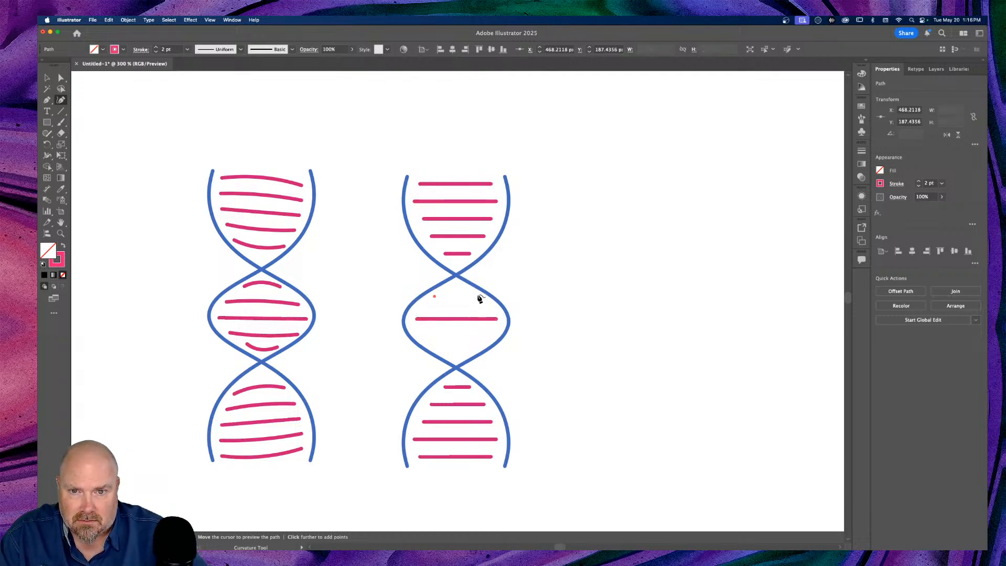
click(476, 296)
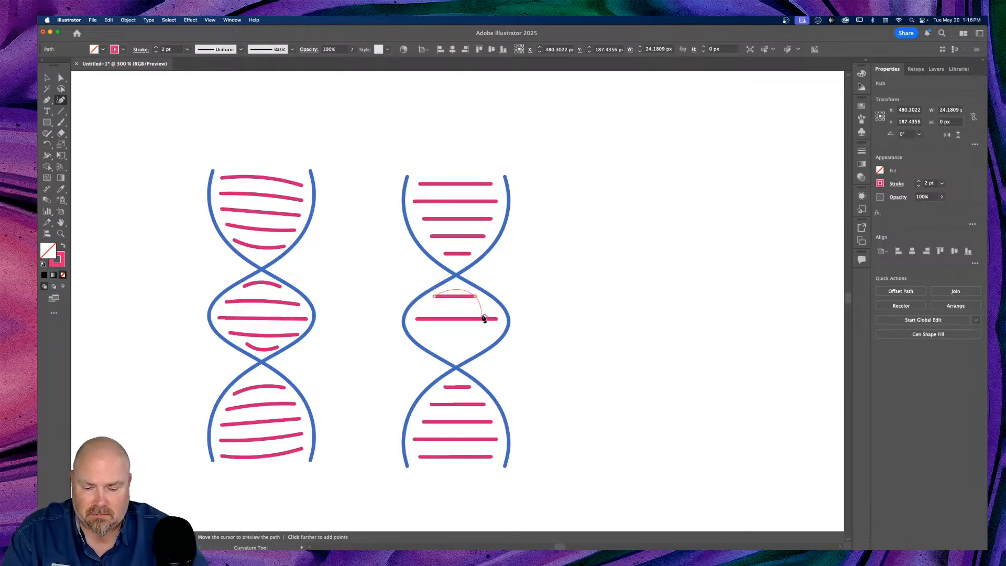
Duplicate the middle loop's short upper rung straight down to below the central rung
key(v)
mouse_move(462, 298)
mouse_down()
mouse_move(462, 359)
mouse_move(464, 348)
mouse_up()
click(615, 272)
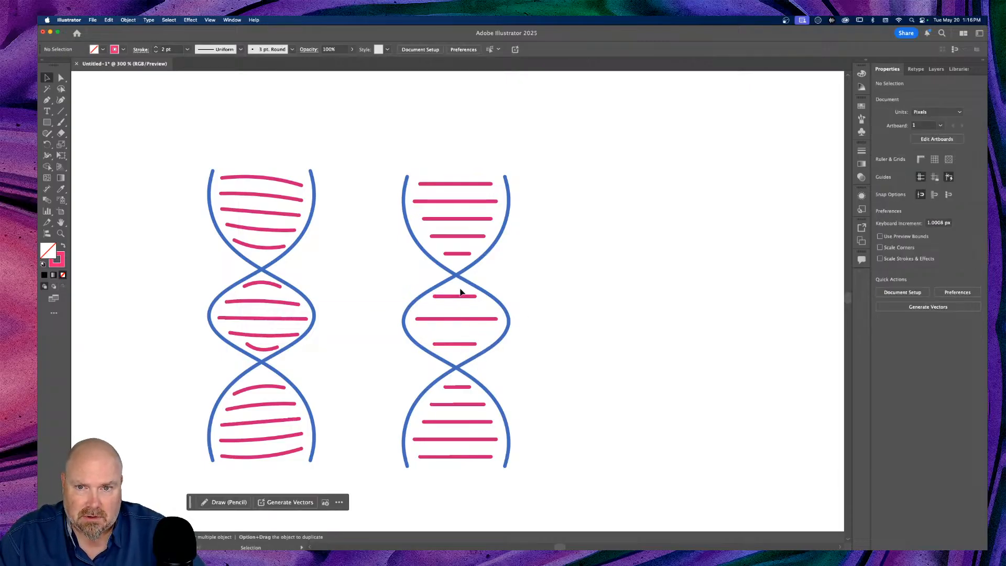
Distribute the three middle-loop rungs evenly in the vertical direction and group them
drag(444, 292, 462, 360)
click(529, 49)
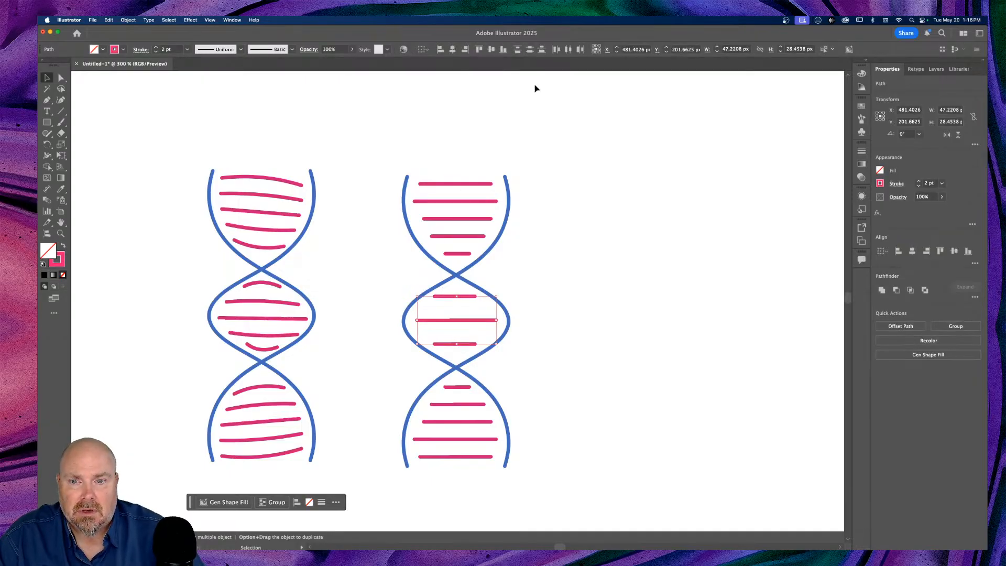
click(606, 224)
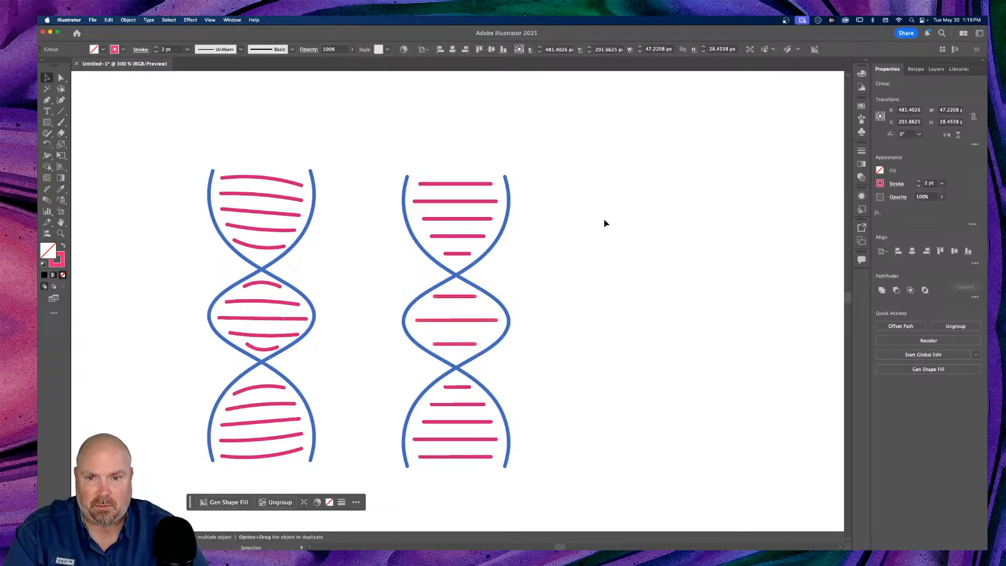
Compare the curved-rung and straight-rung helixes at 100%, 300% and 200% zoom
key(super+1)
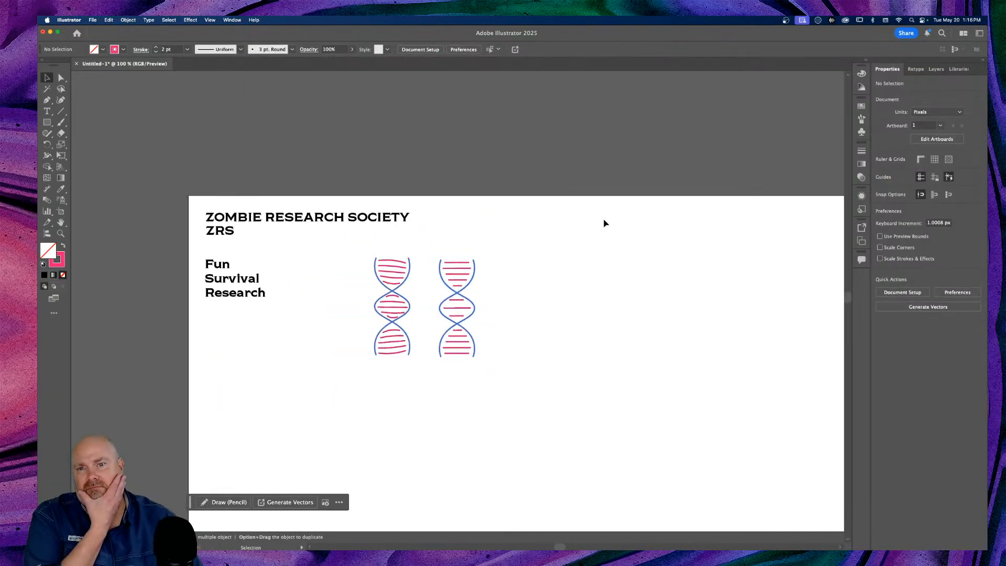
key(a)
key(super+equal)
key(super+equal)
key(super+equal)
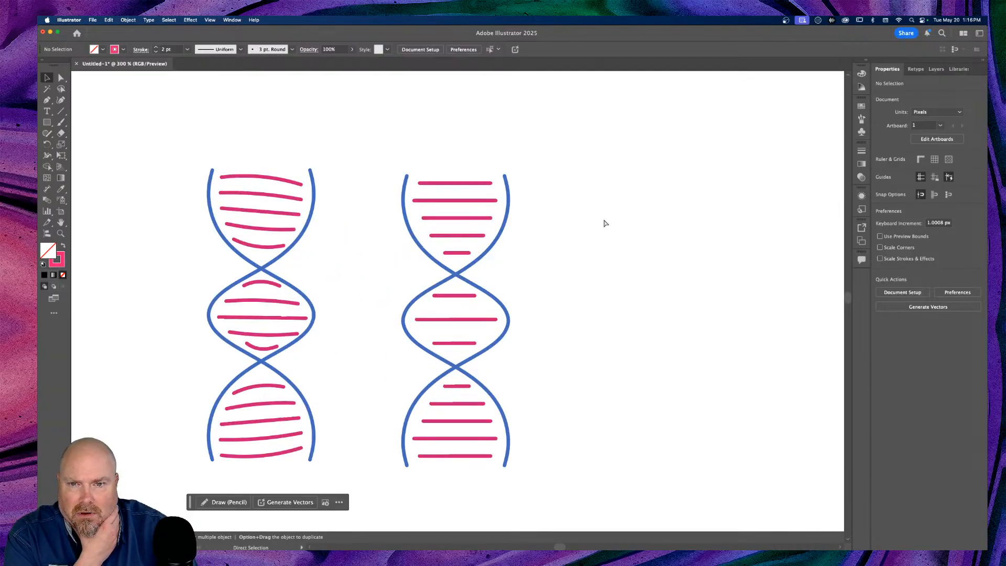
key(super+minus)
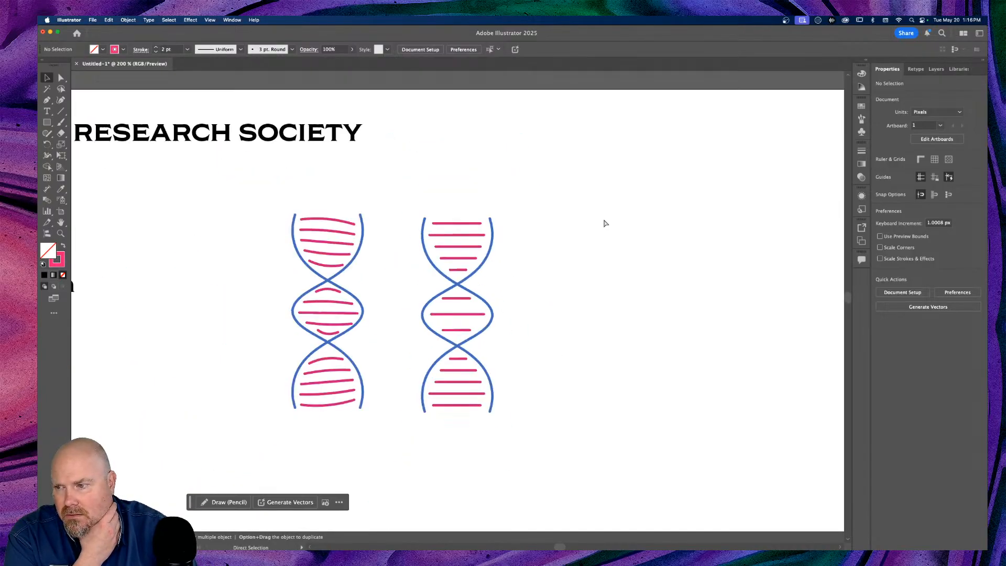
scroll(605, 223, right, 2)
scroll(606, 223, down, 3)
scroll(606, 221, down, 1)
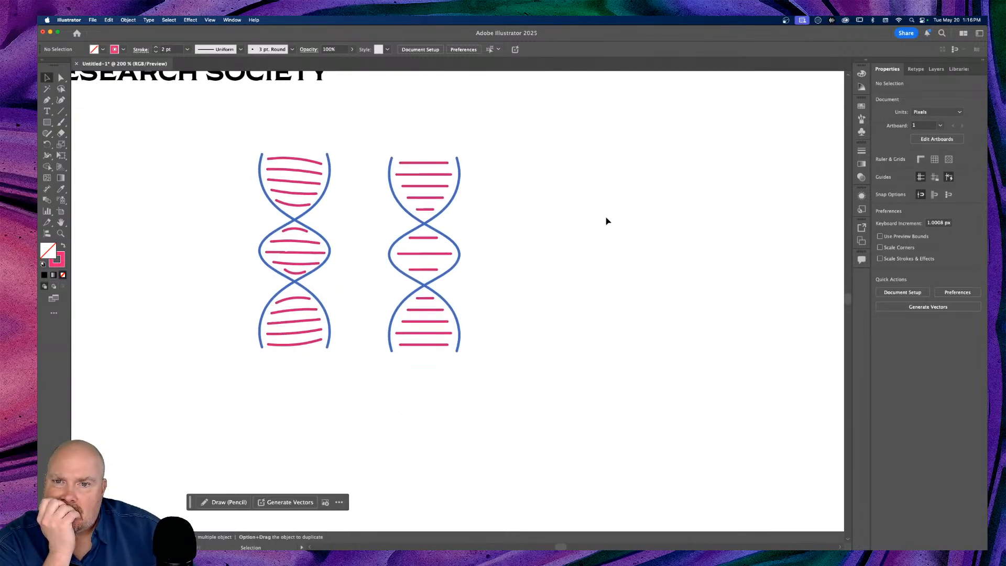
Group the entire straight-rung helix and duplicate it beside itself on its right
drag(345, 129, 512, 373)
key(a)
key(super+g)
key(v)
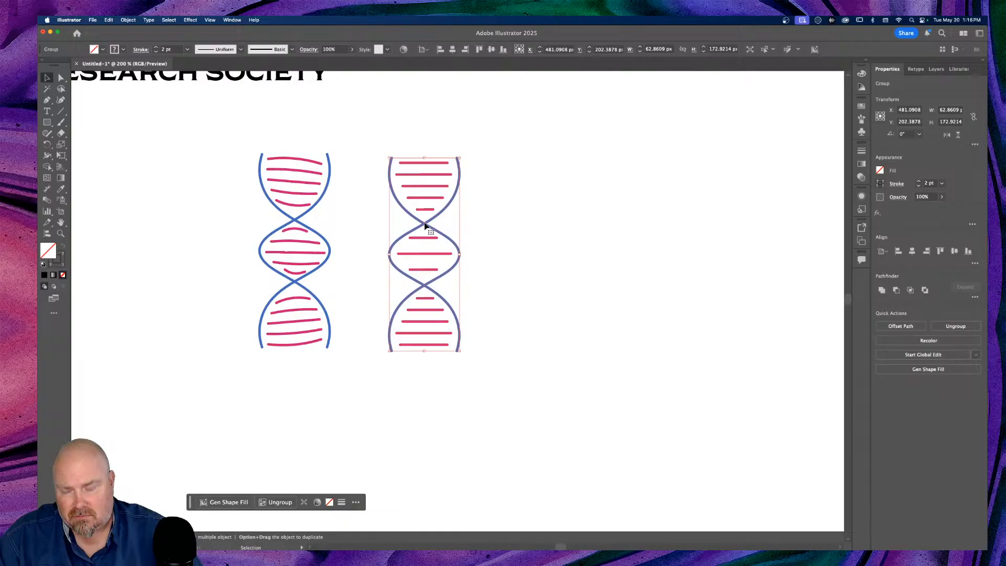
drag(426, 227, 574, 228)
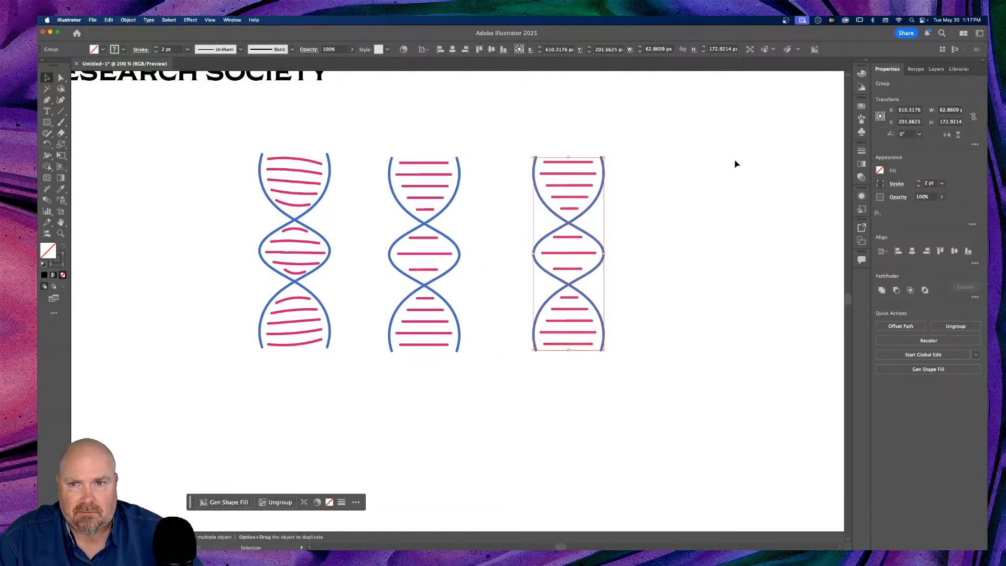
Set the stroke color of the duplicated straight-rung helix to black
scroll(701, 151, up, 2)
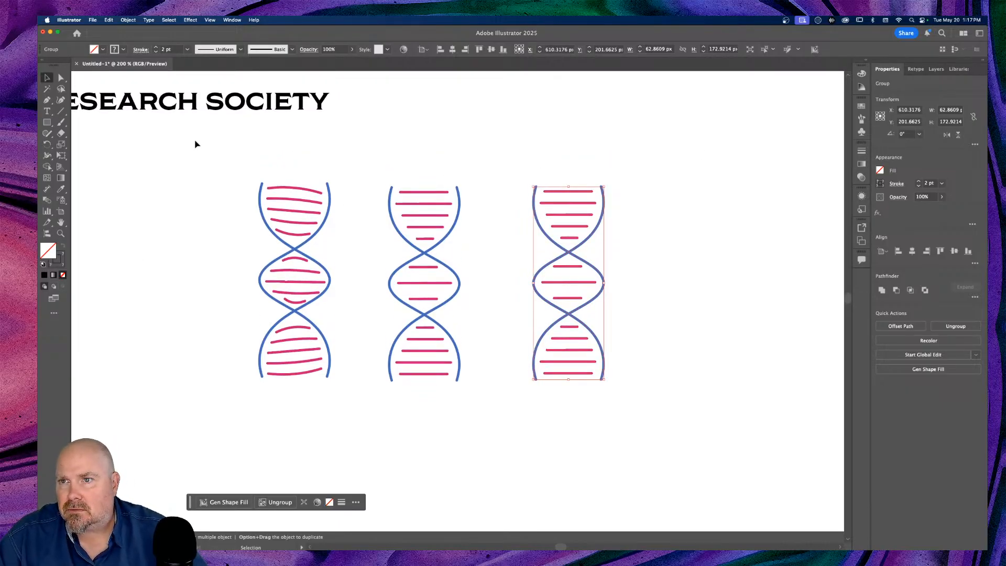
click(880, 183)
click(799, 217)
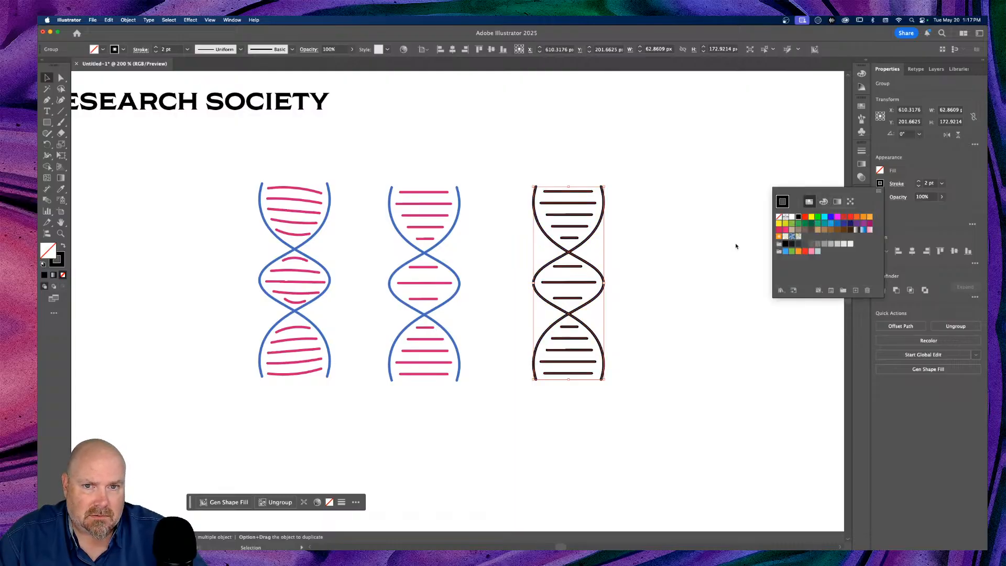
click(658, 253)
scroll(659, 255, right, 3)
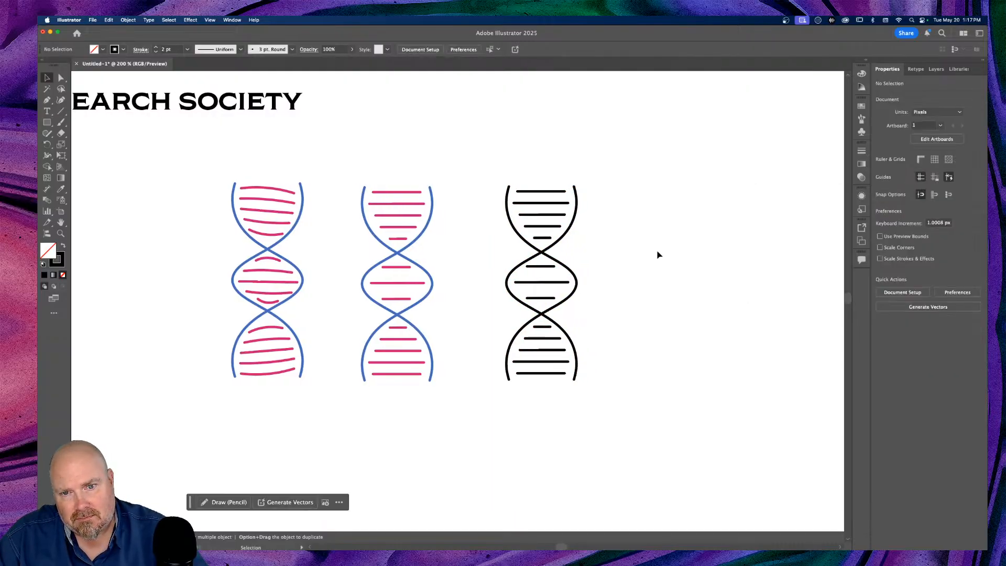
scroll(659, 255, right, 2)
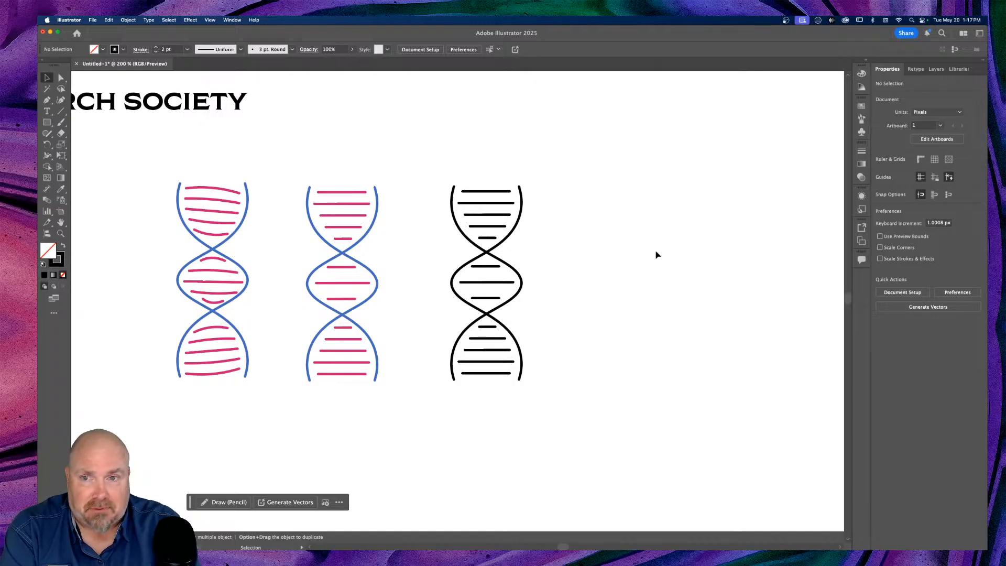
scroll(657, 255, up, 15)
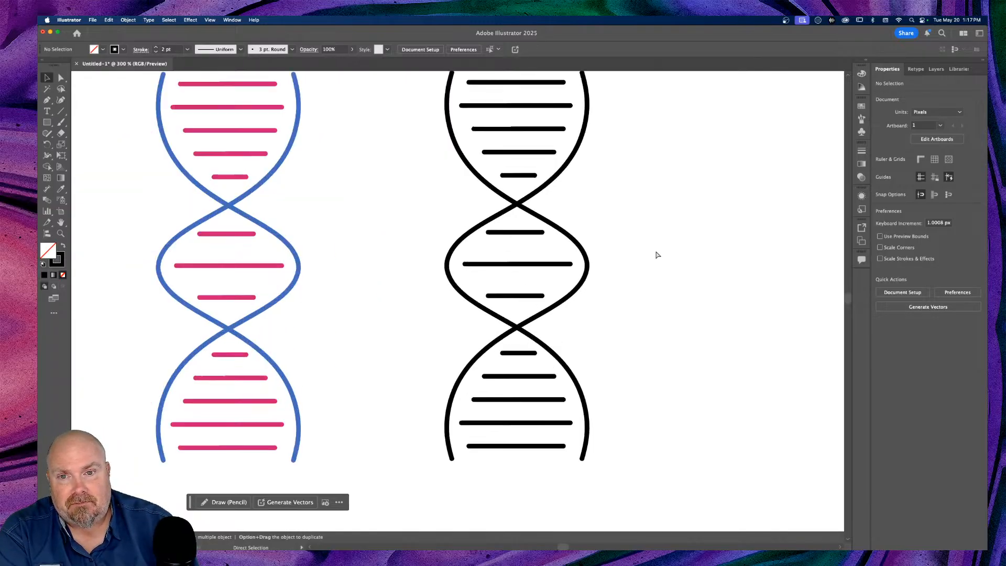
Inspect the black helix's stroke edges at 3200% and 25500% zoom, and return to the full artboard view
scroll(656, 255, up, 2)
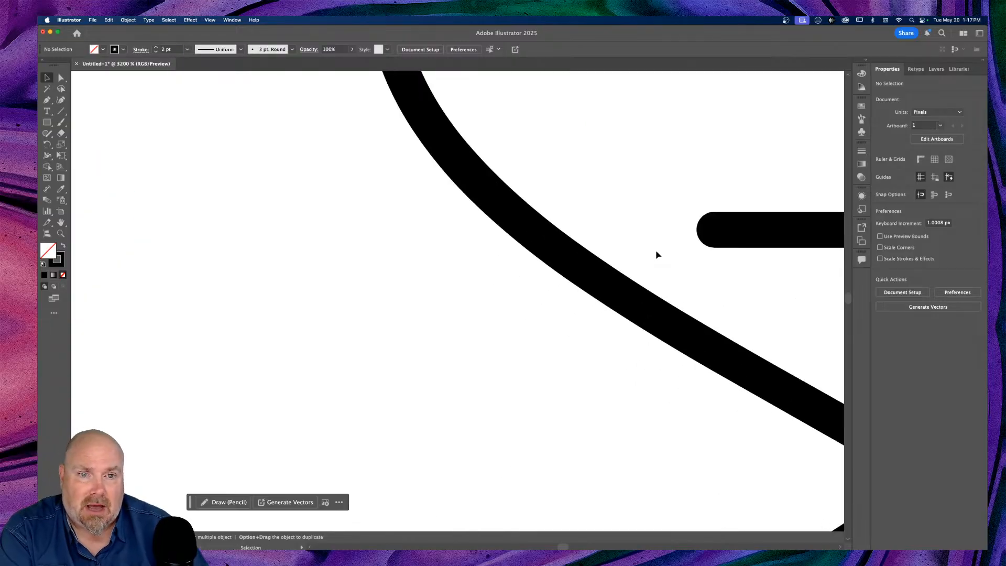
scroll(633, 201, up, 3)
scroll(633, 202, right, 2)
key(a)
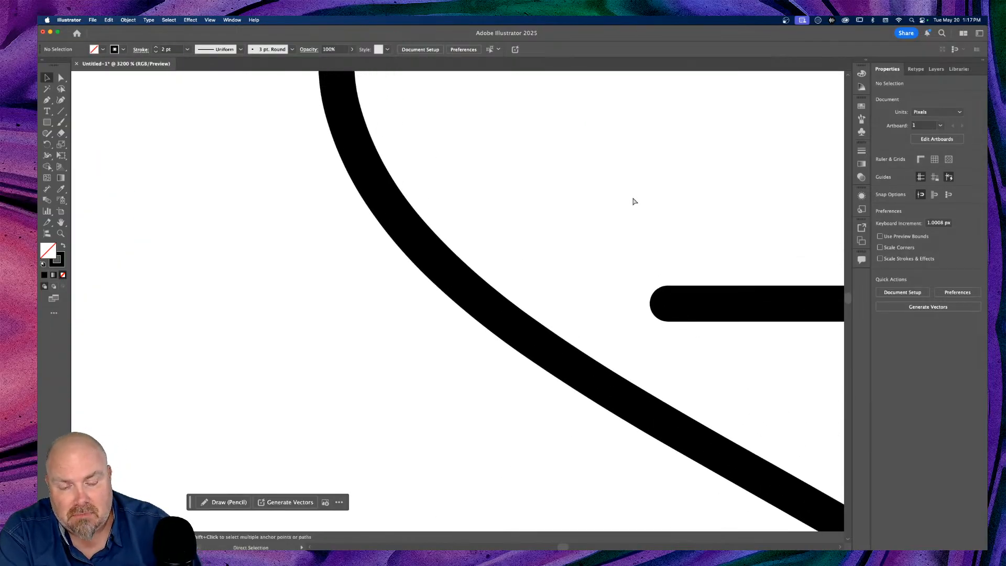
key(v)
scroll(633, 201, up, 10)
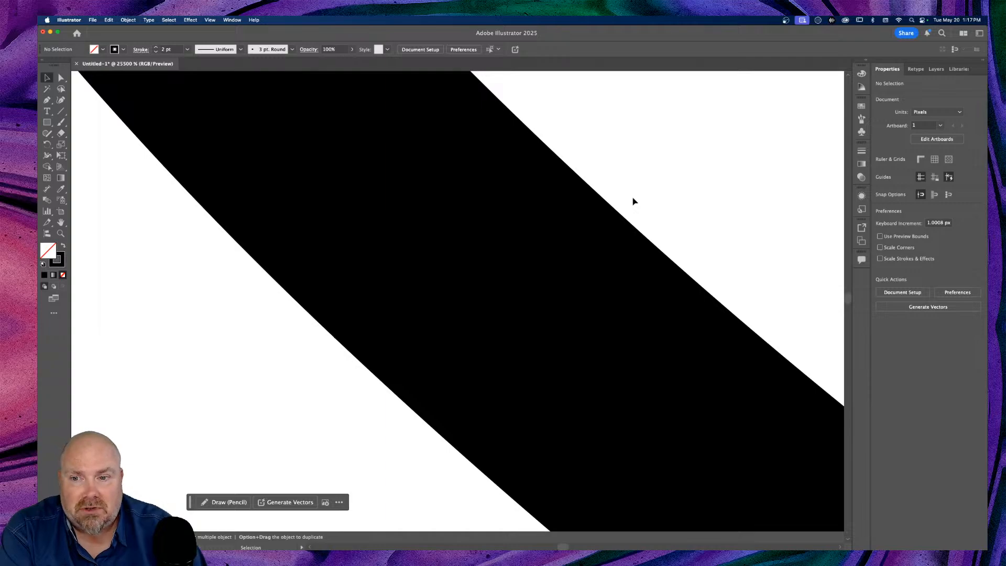
key(a)
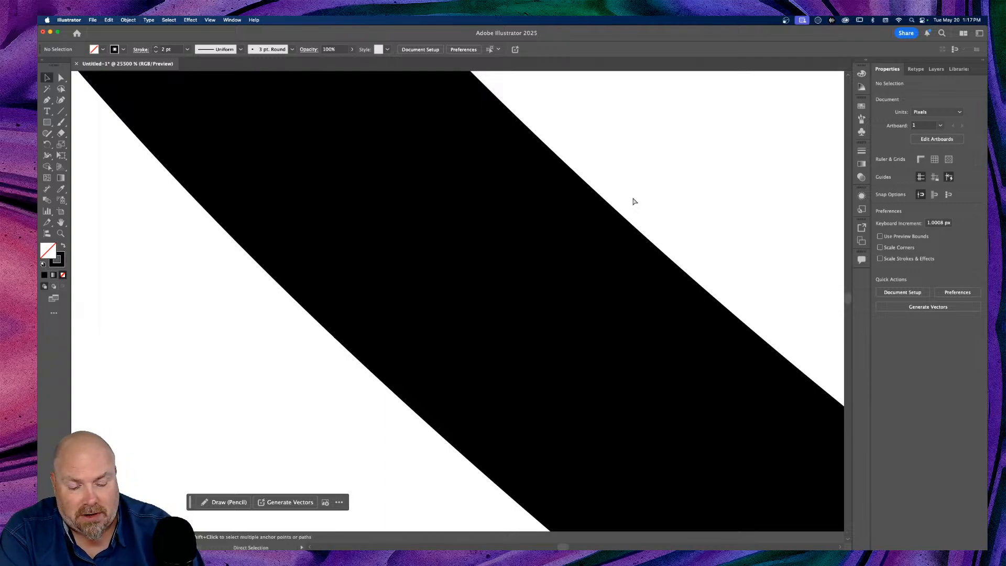
key(super+0)
key(v)
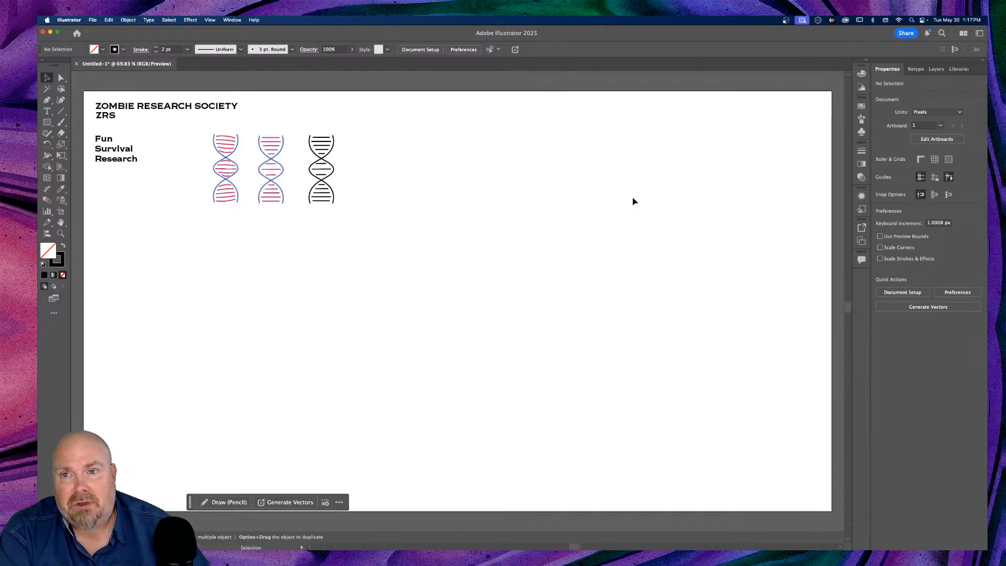
Duplicate the black straight-rung helix into the empty space on its right
scroll(625, 198, left, 3)
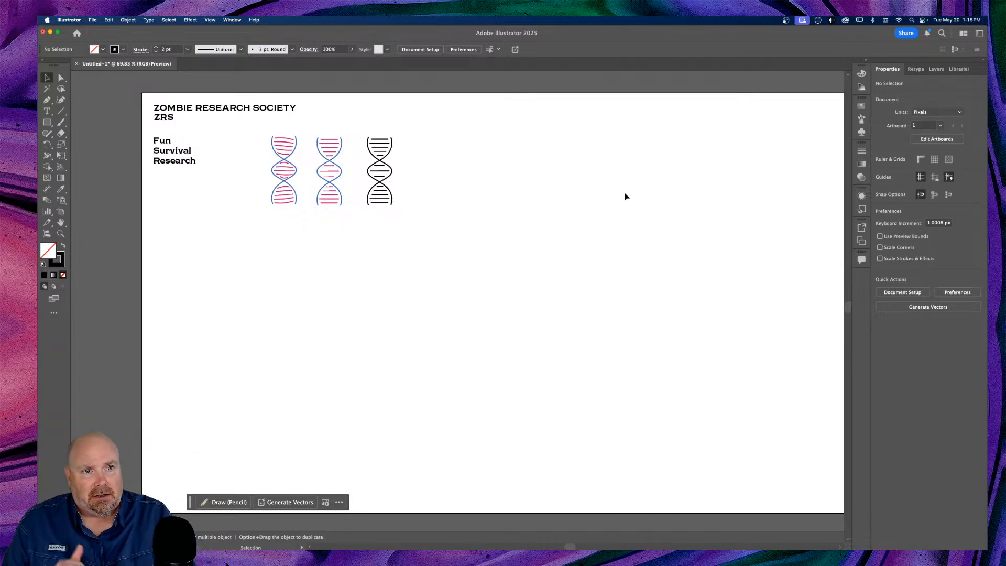
key(super+equal)
key(super+equal)
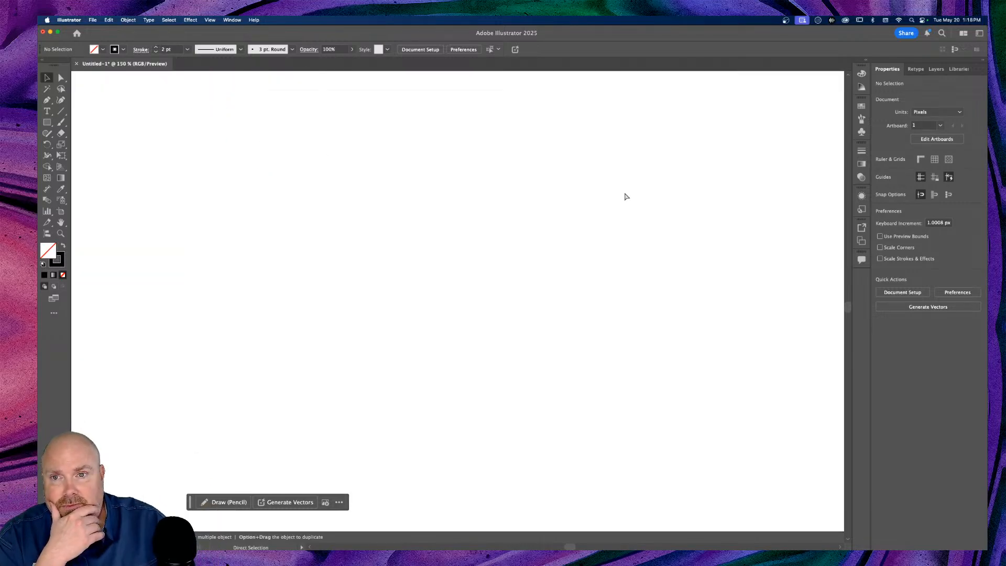
key(super+equal)
scroll(625, 196, up, 10)
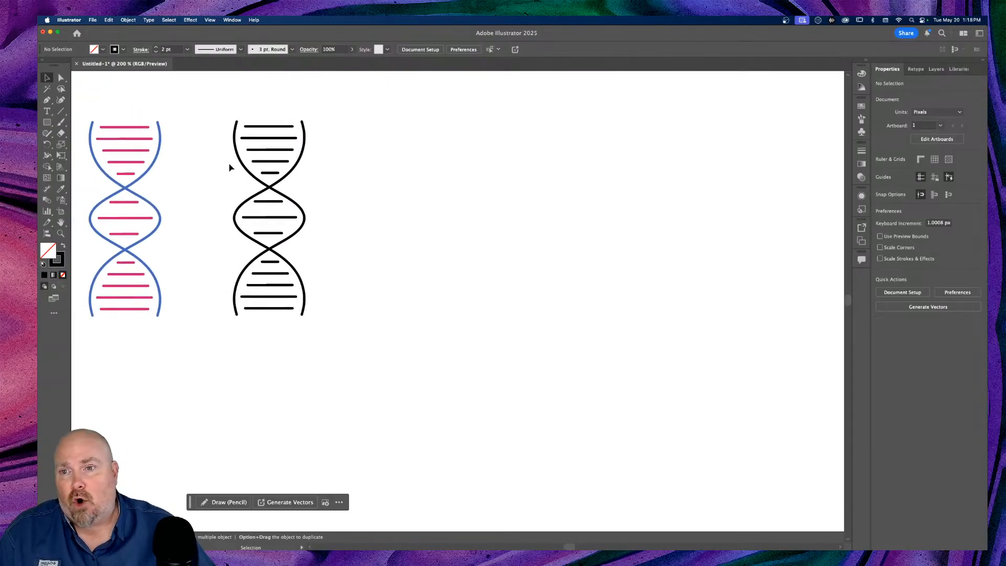
drag(216, 118, 348, 333)
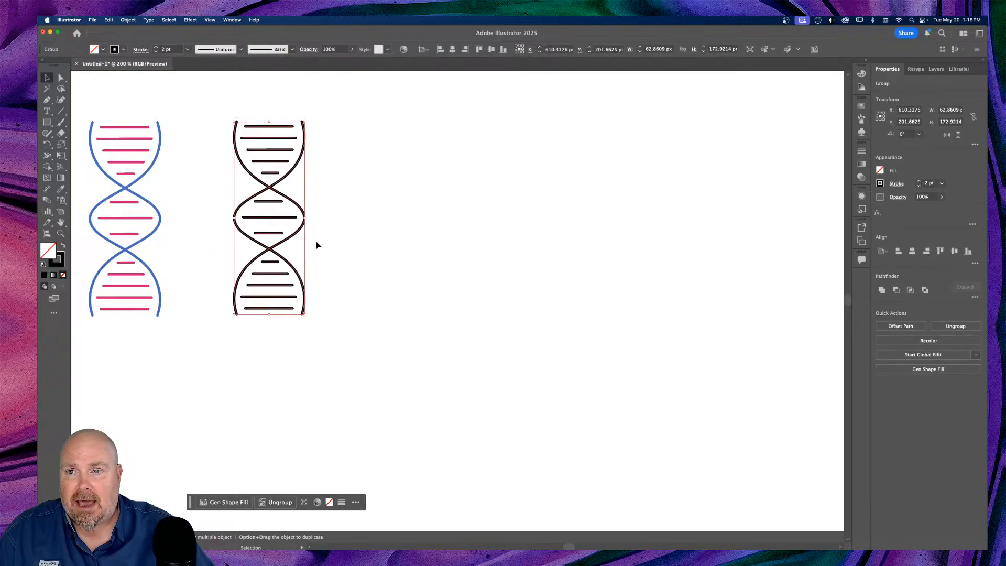
drag(293, 220, 468, 224)
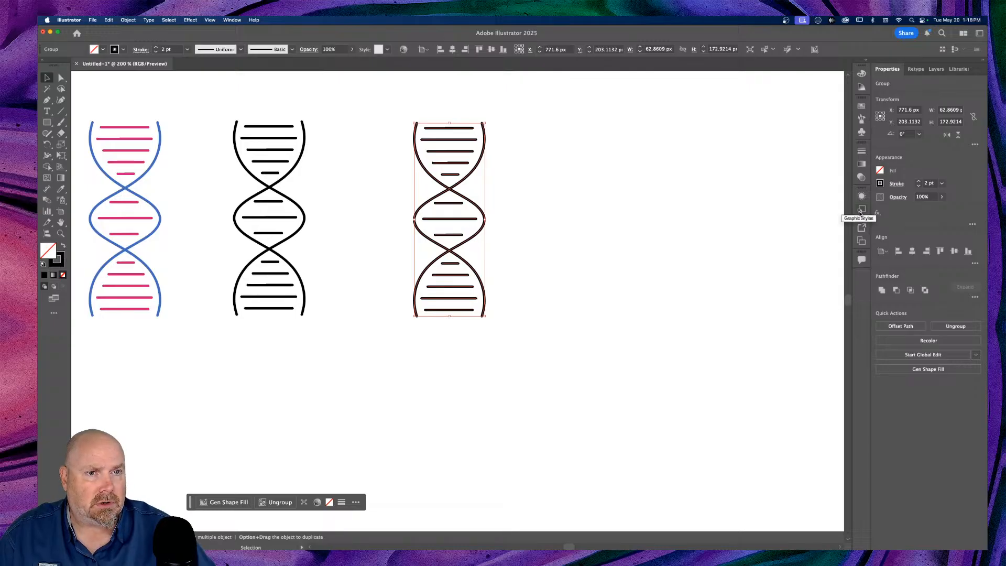
Apply the 3D Inflate type from 3D and Materials to the duplicated black helix, after trying Revolve
click(232, 20)
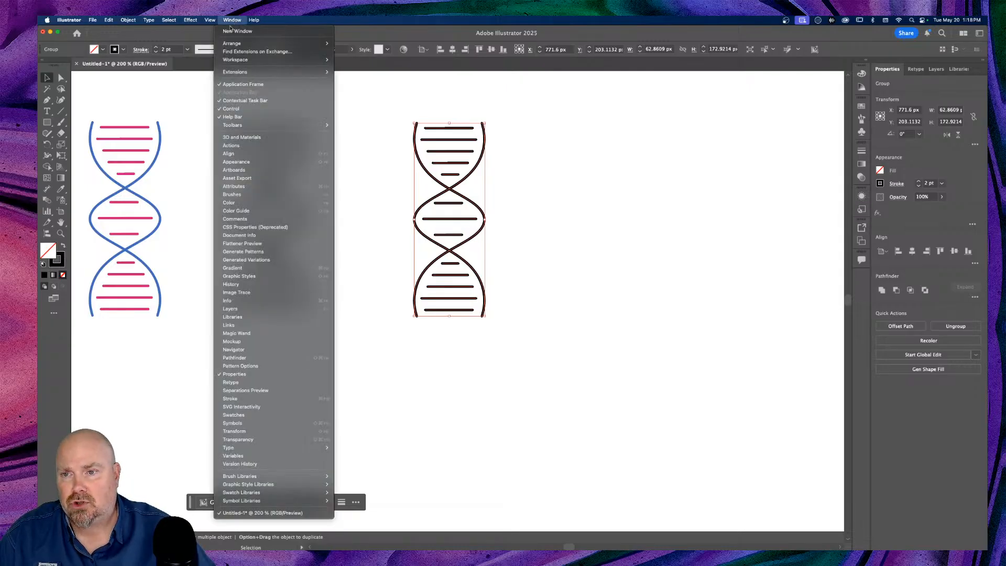
click(244, 138)
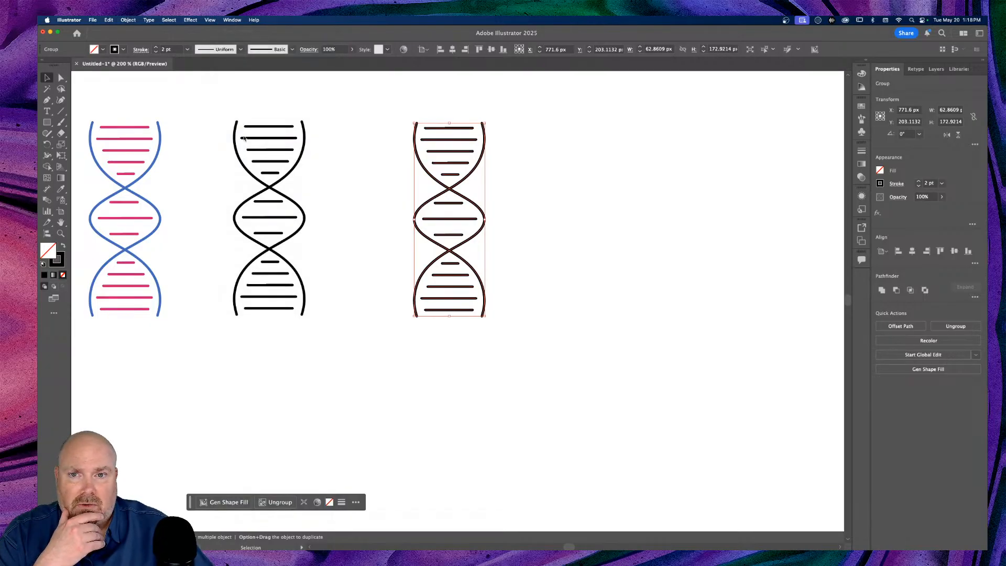
drag(209, 43, 715, 156)
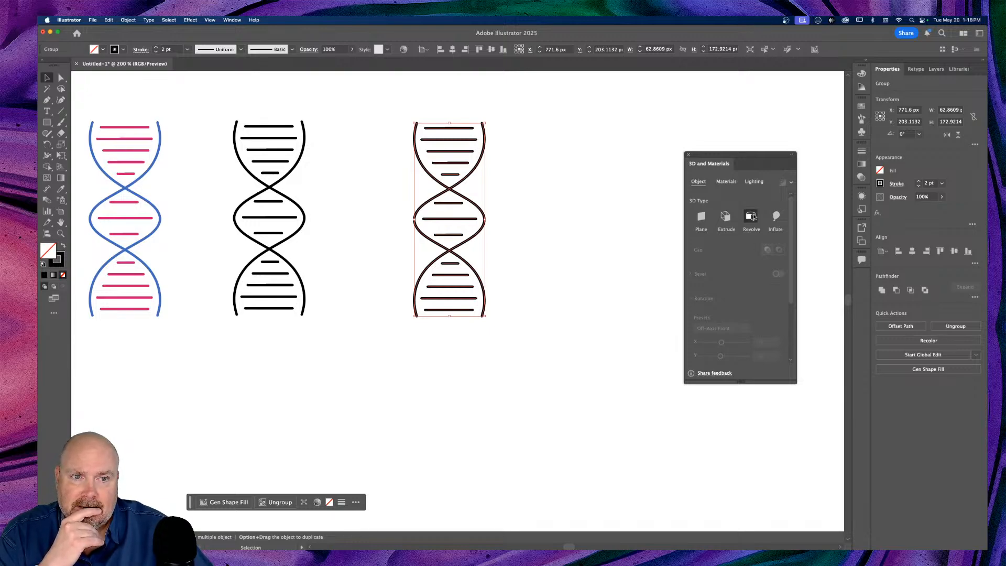
click(751, 216)
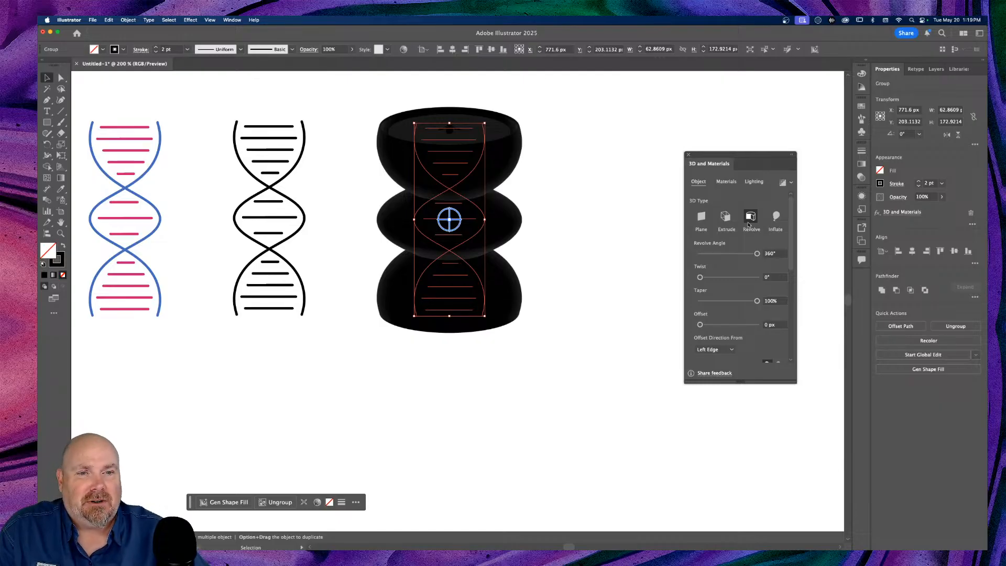
click(777, 218)
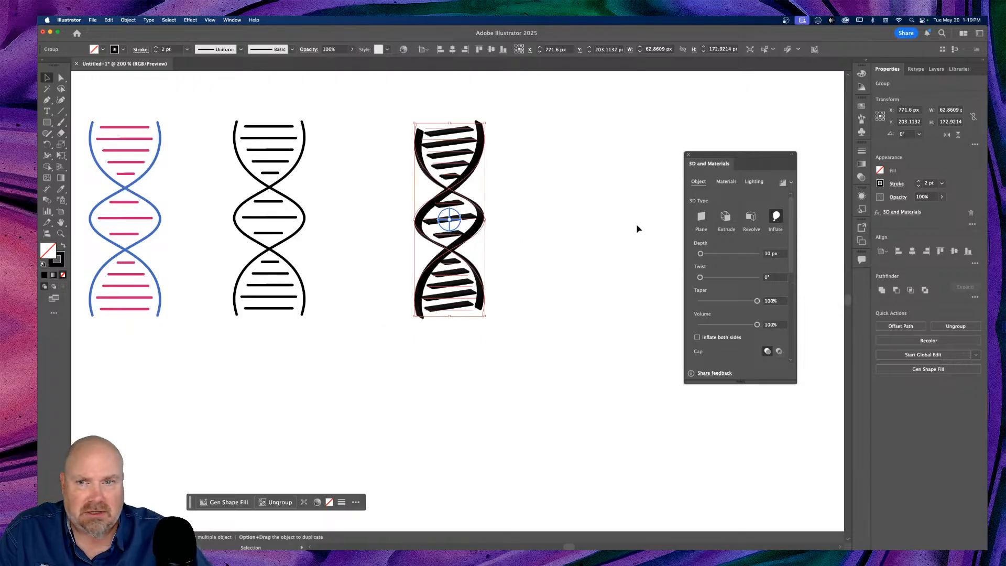
click(590, 209)
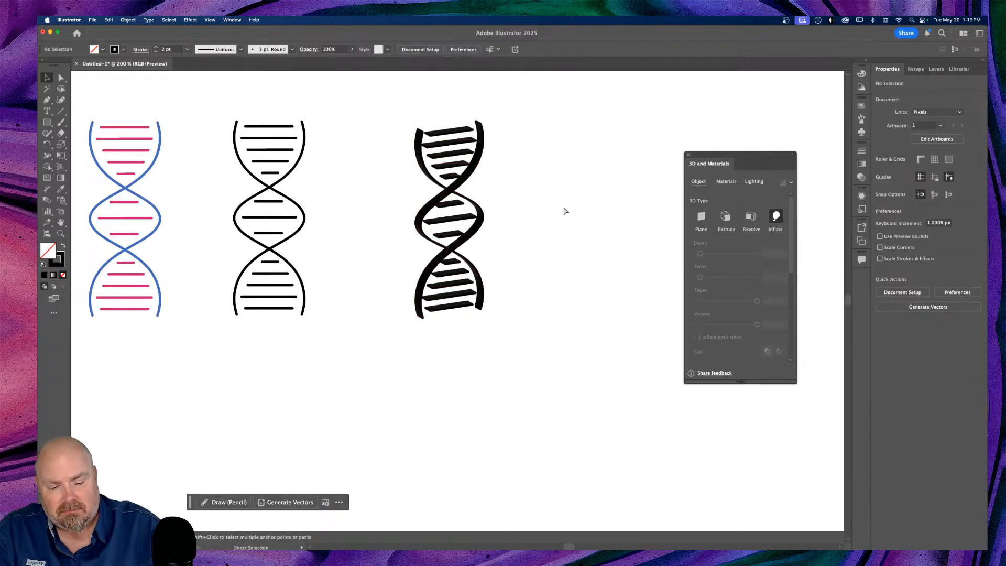
Set the inflated helix's 3D depth to 6 px
key(super+equal)
key(super+equal)
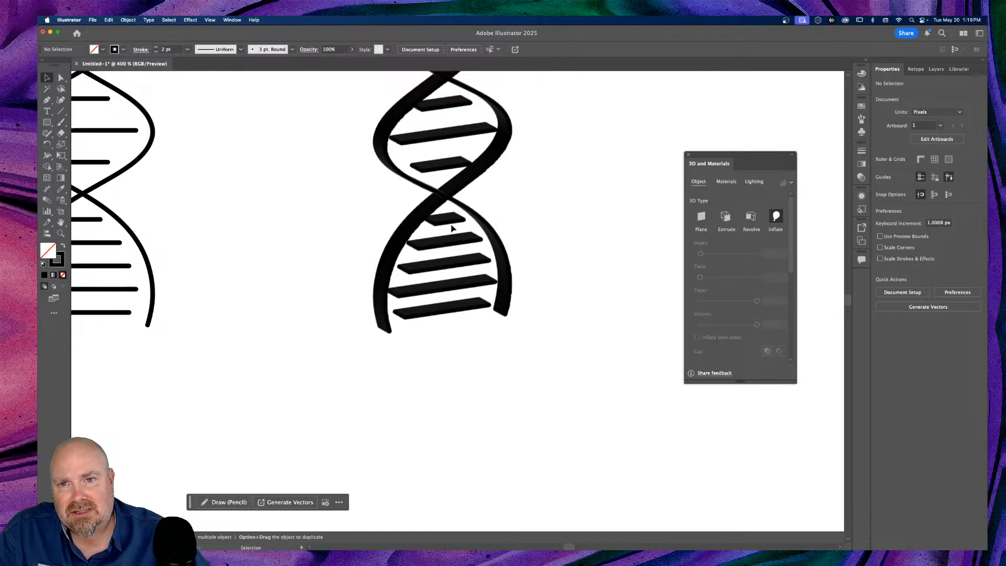
scroll(456, 238, up, 5)
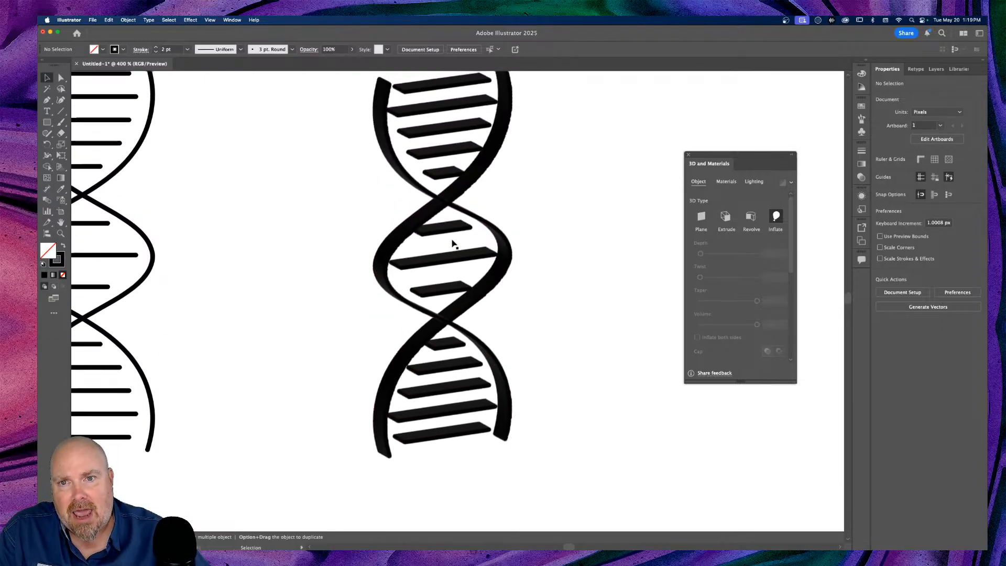
click(460, 201)
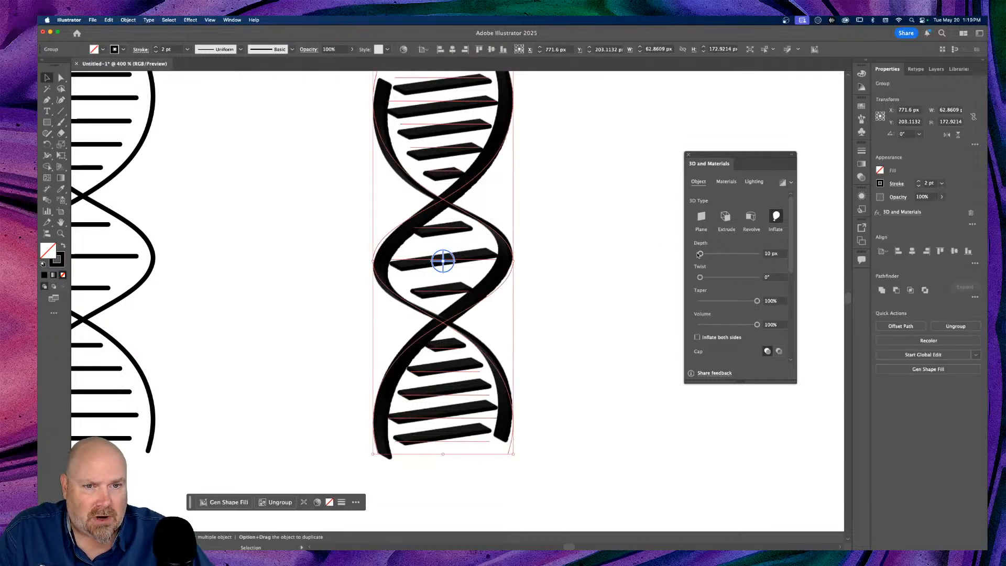
click(771, 254)
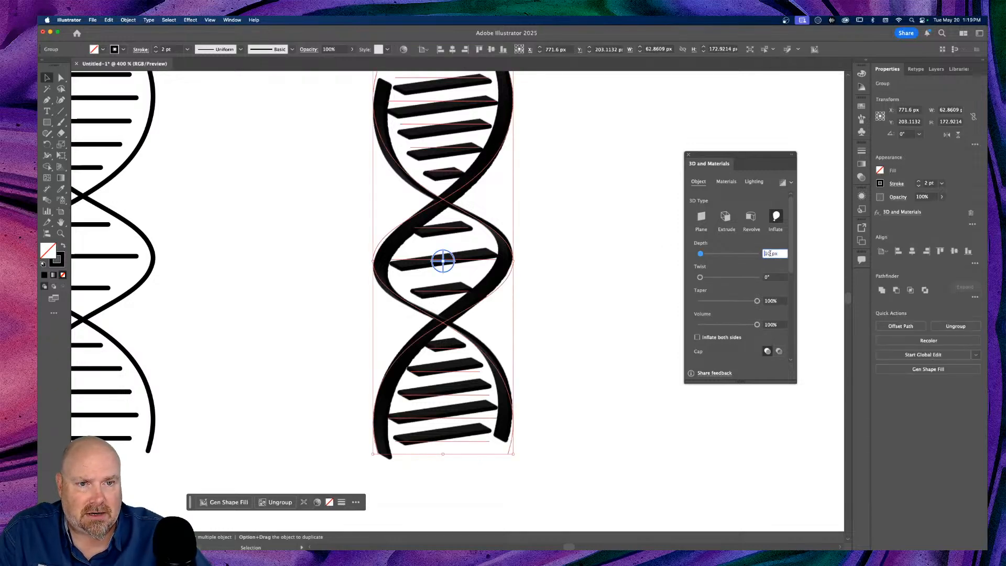
key(BackSpace)
key(BackSpace)
text(9)
key(Return)
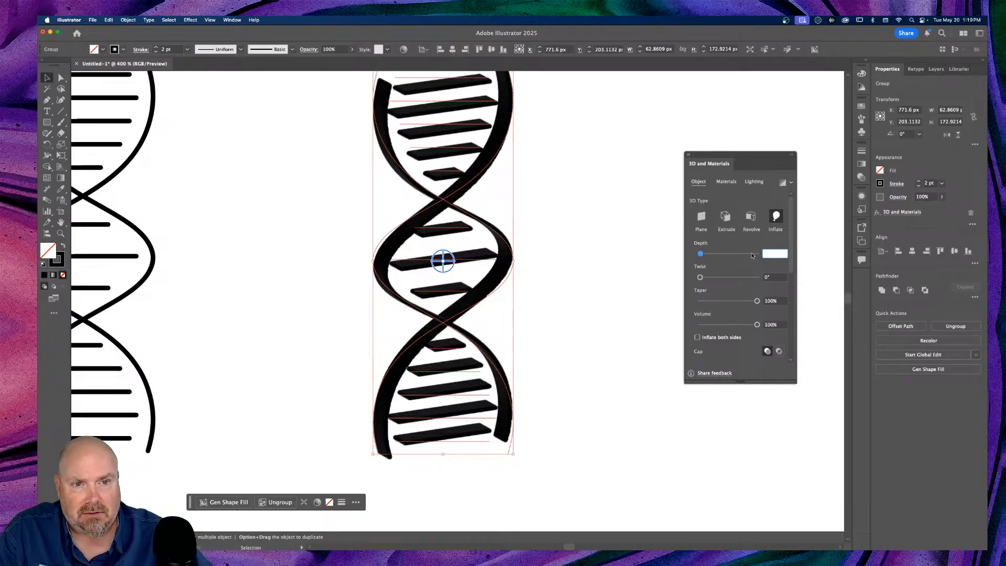
key(Down)
key(Down)
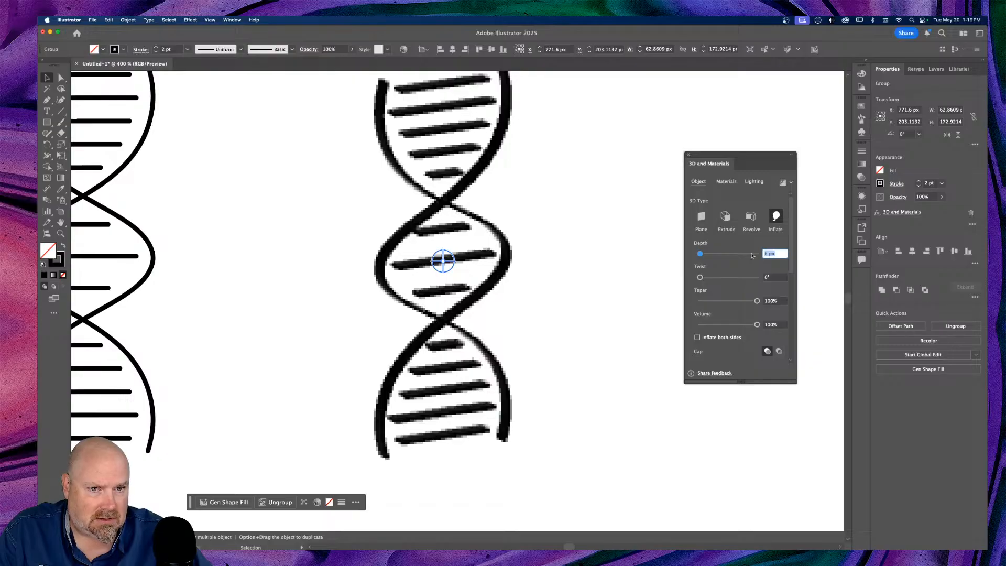
click(632, 296)
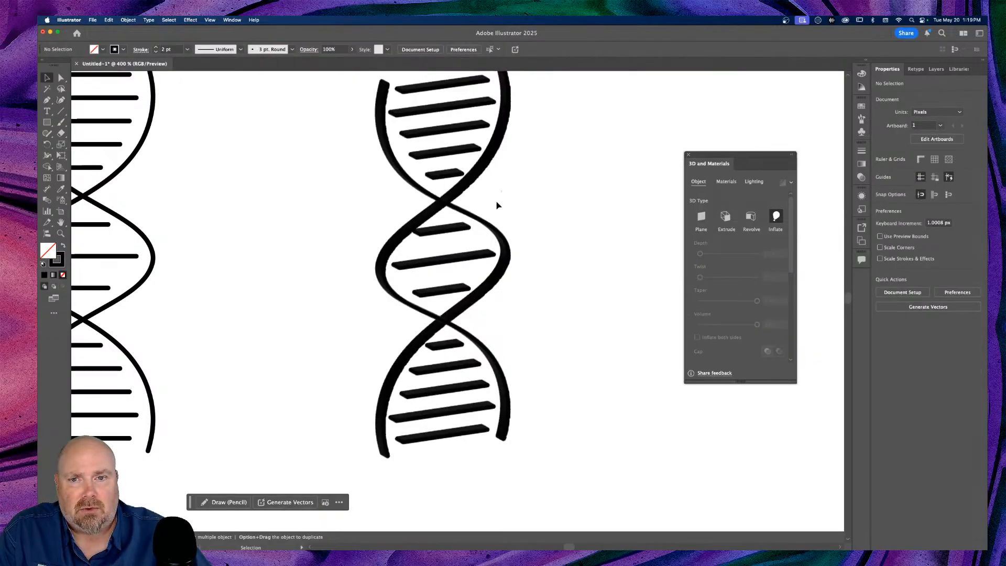
Try a 72° twist on the inflated helix and reset the twist to 0°
click(485, 269)
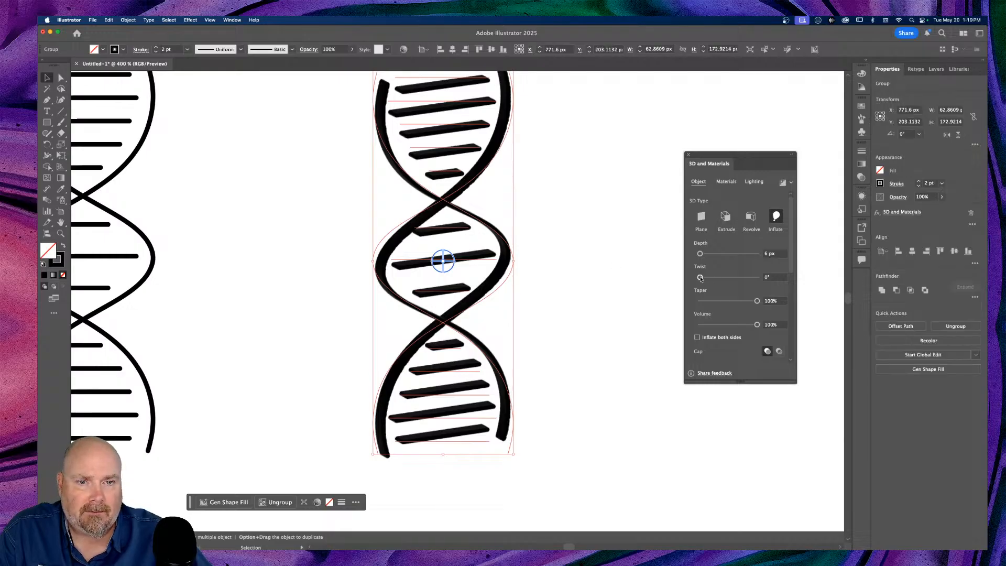
drag(713, 279, 712, 279)
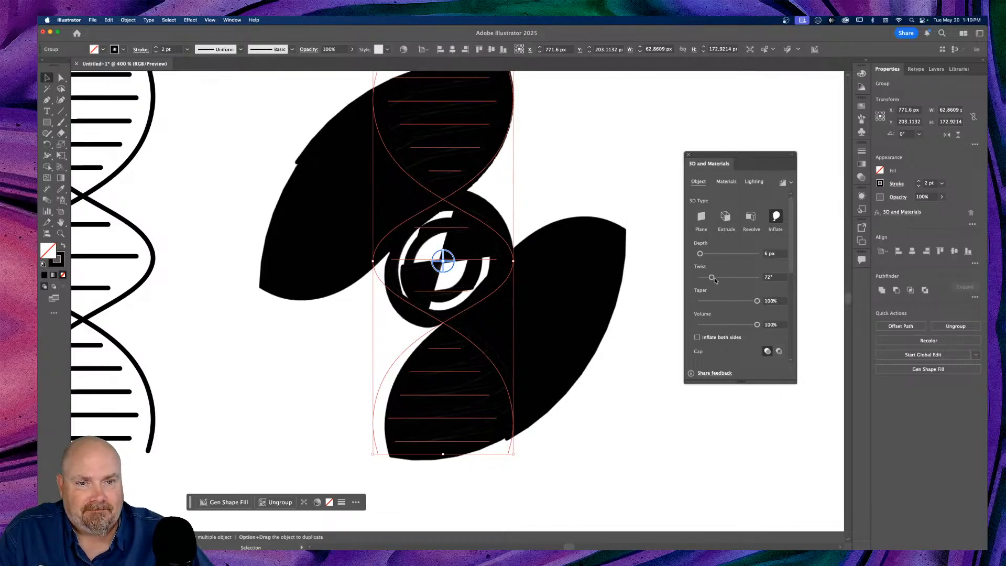
drag(714, 280, 681, 281)
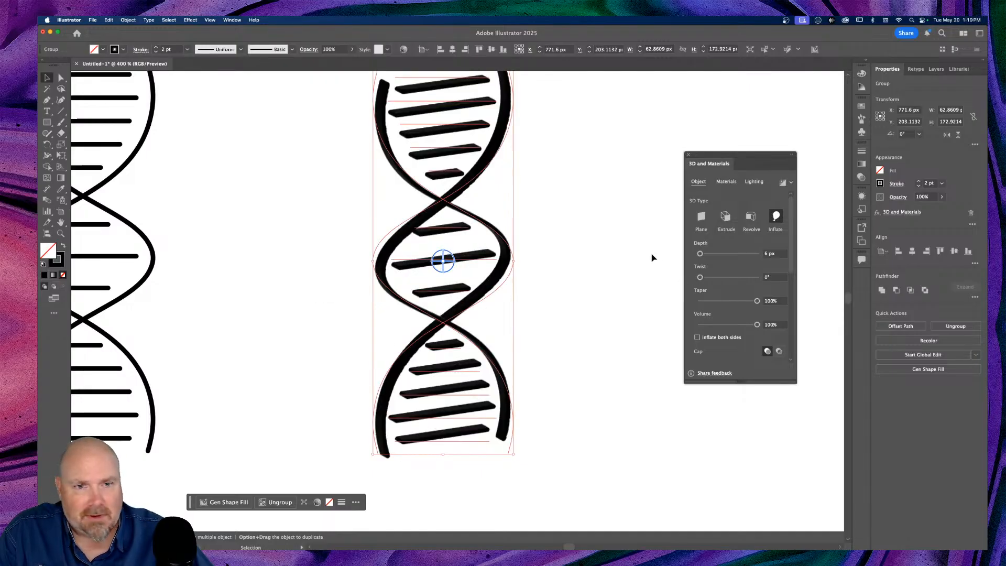
Try an 18 px depth on the inflated helix and return the depth to 6 px
scroll(725, 257, up, 10)
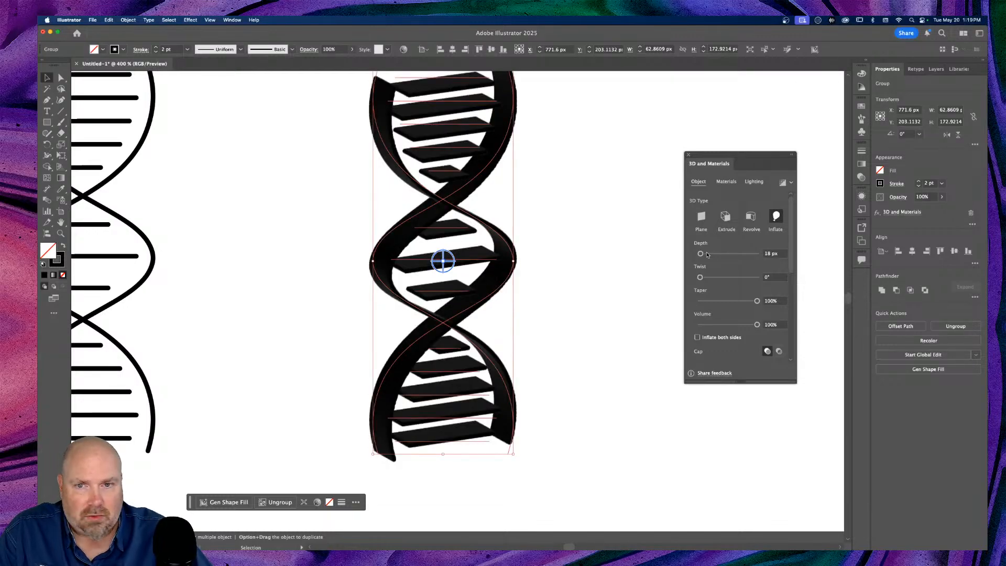
double_click(769, 254)
text(6)
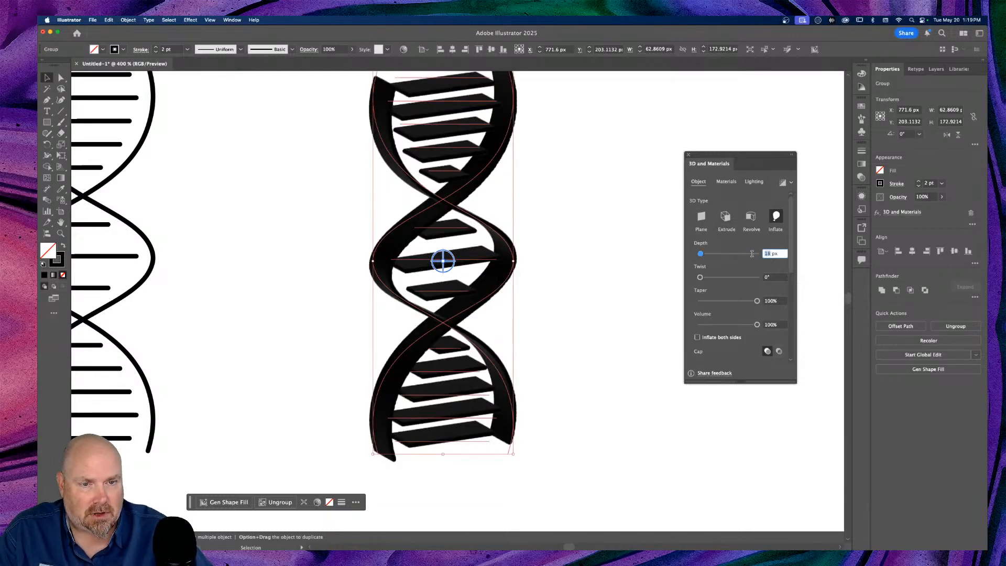
key(Return)
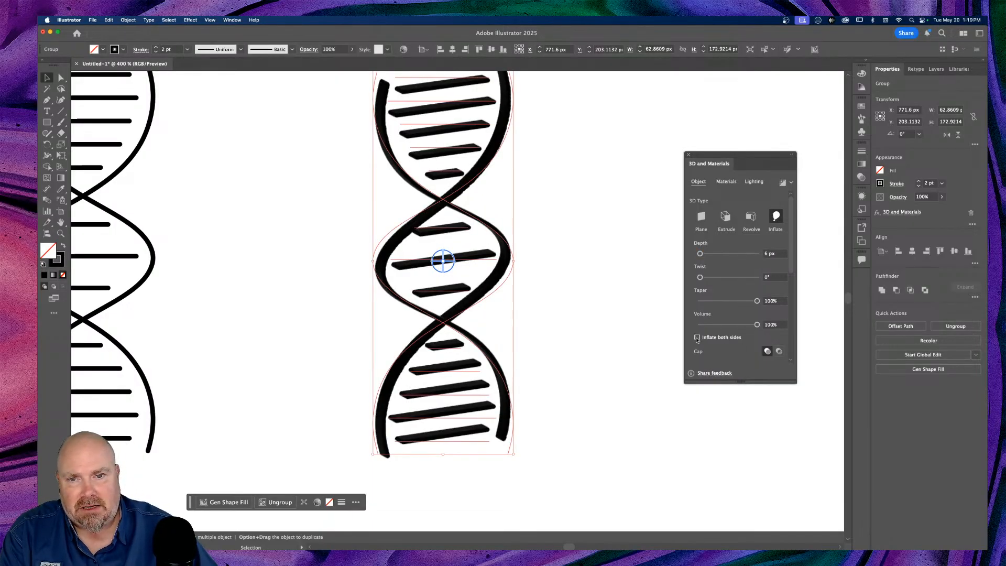
Check the inflated helix's edges at 1600% zoom and render it with ray tracing
click(603, 368)
key(a)
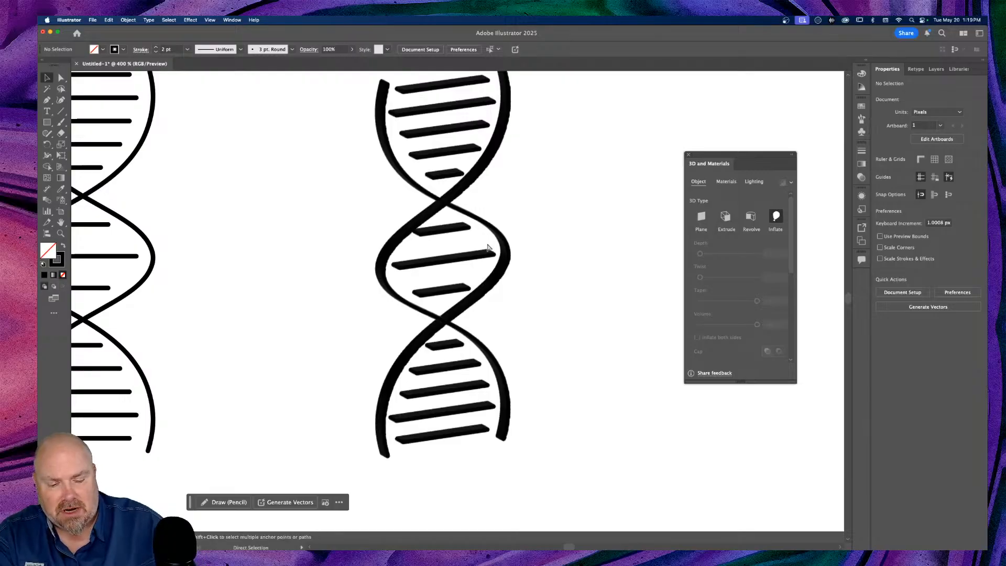
scroll(487, 248, up, 4)
key(v)
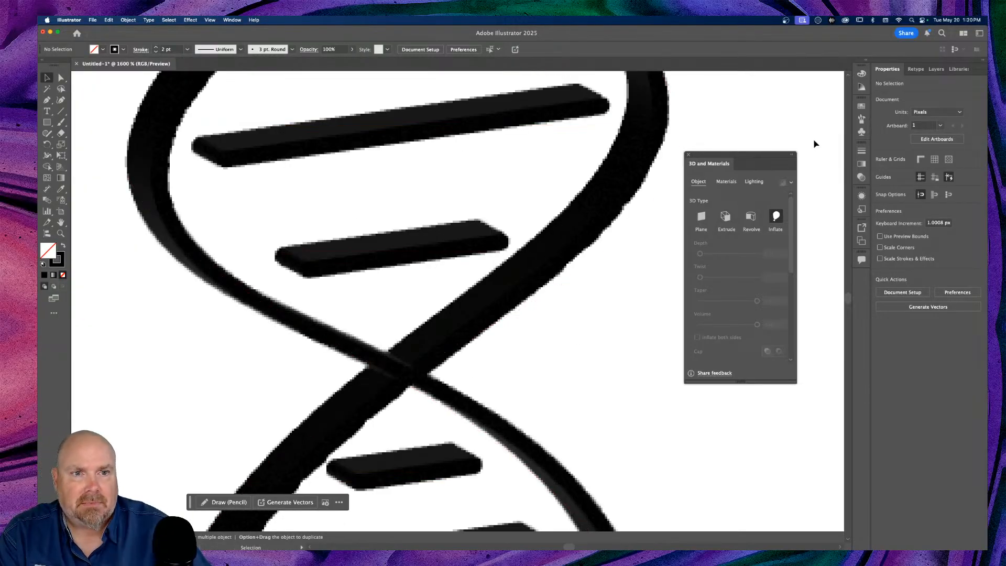
click(792, 183)
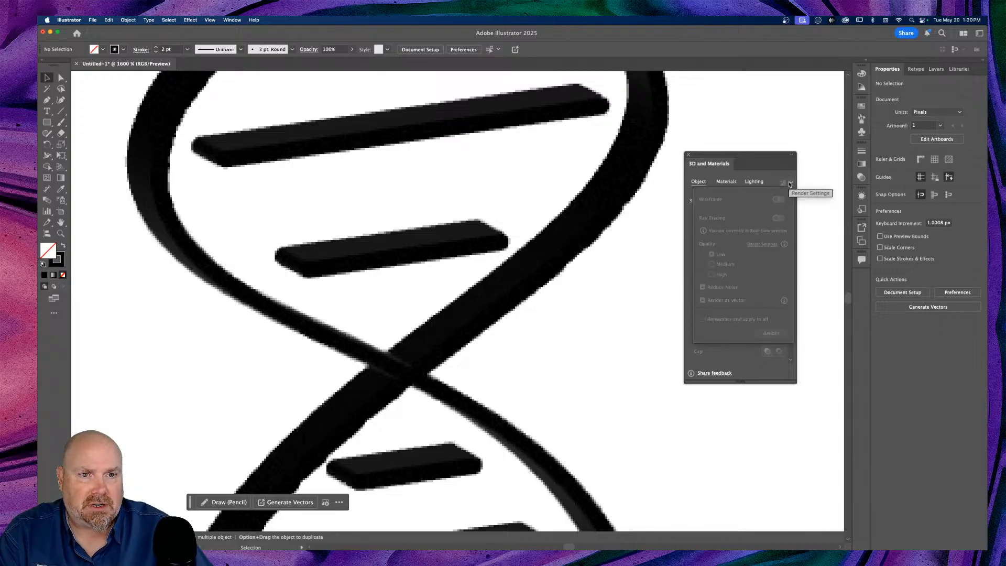
click(790, 183)
drag(575, 287, 438, 338)
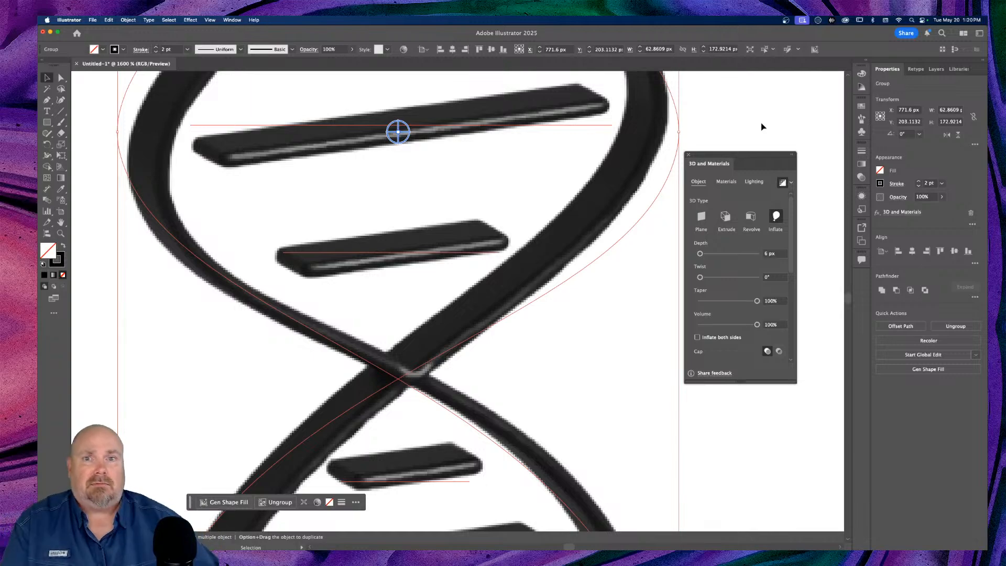
Compare the rendered 3D helix with the flat black helix at 300% zoom, with nothing selected
key(super+minus)
key(super+minus)
key(super+minus)
key(super+minus)
key(super+minus)
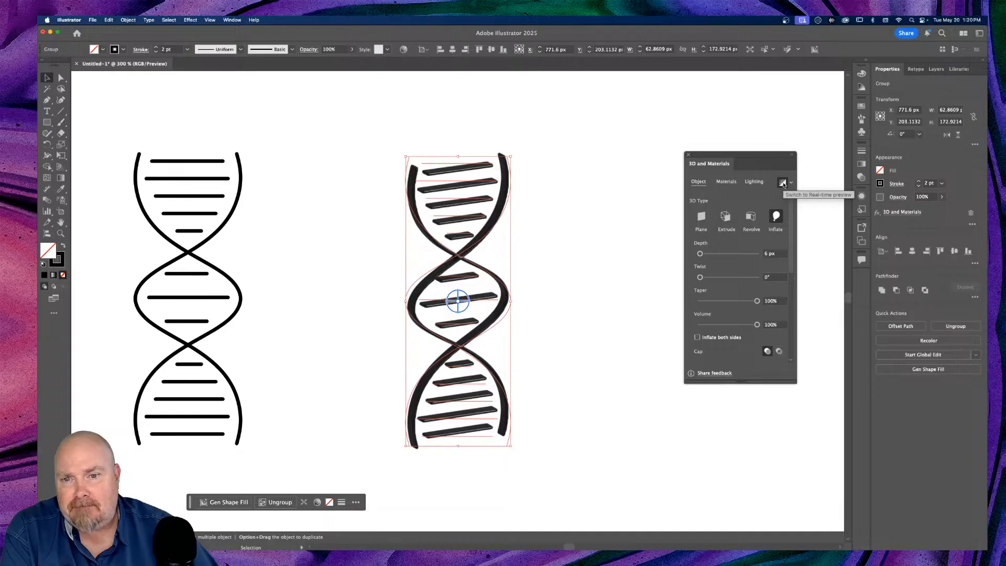
click(615, 206)
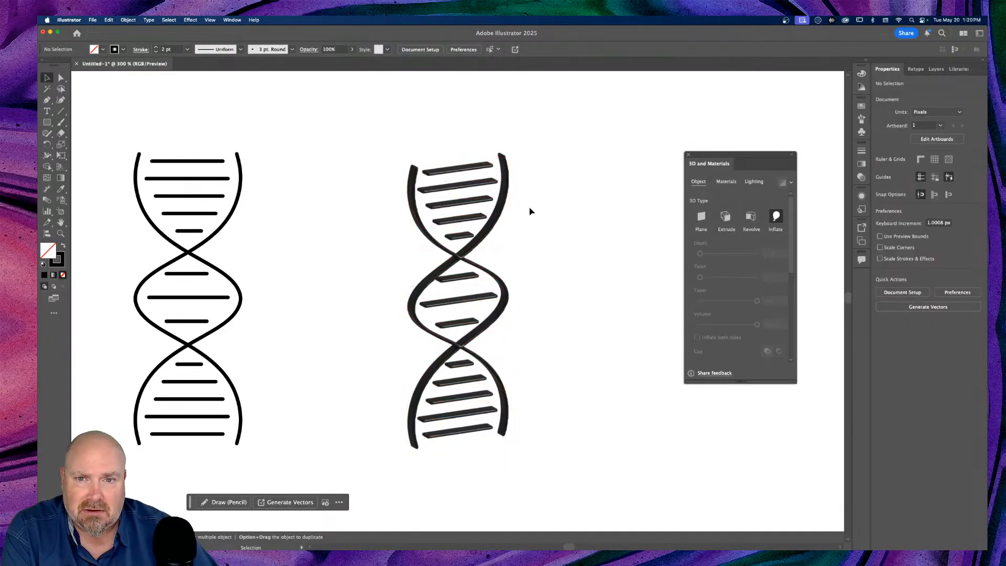
Switch off ray-traced rendering for the 3D helix and inspect its edges at 2400% zoom
click(475, 253)
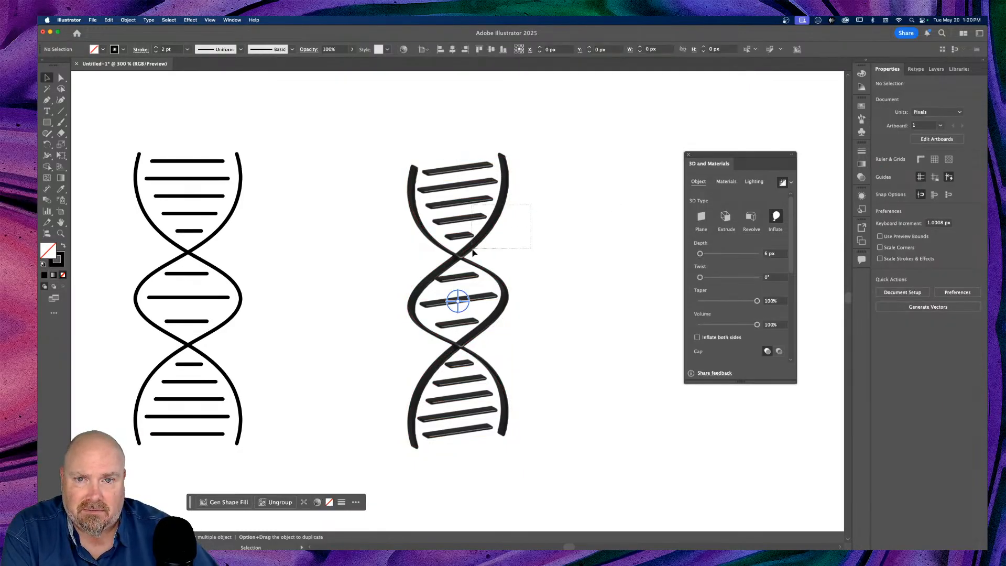
click(781, 183)
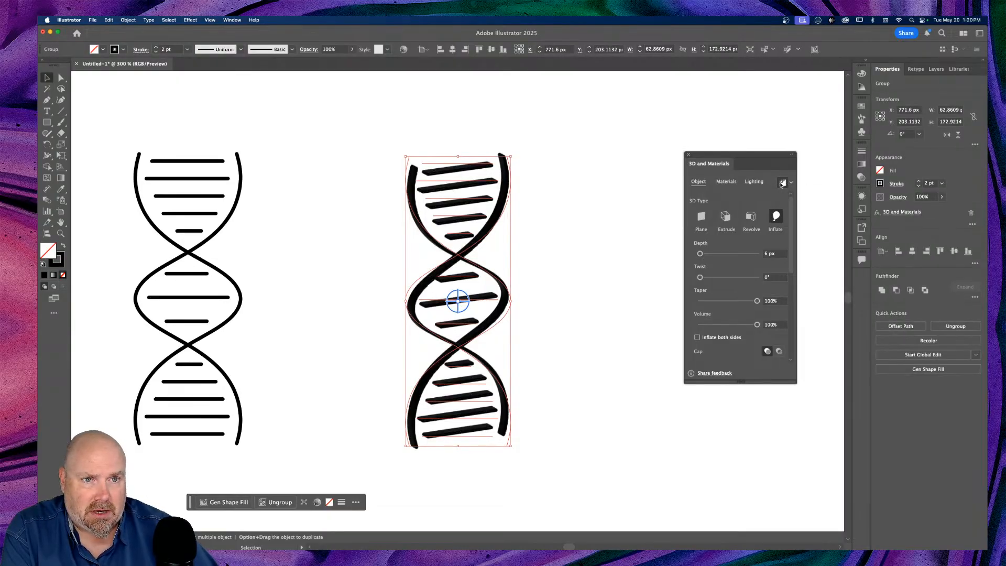
click(553, 214)
key(super+equal)
key(super+equal)
key(super+equal)
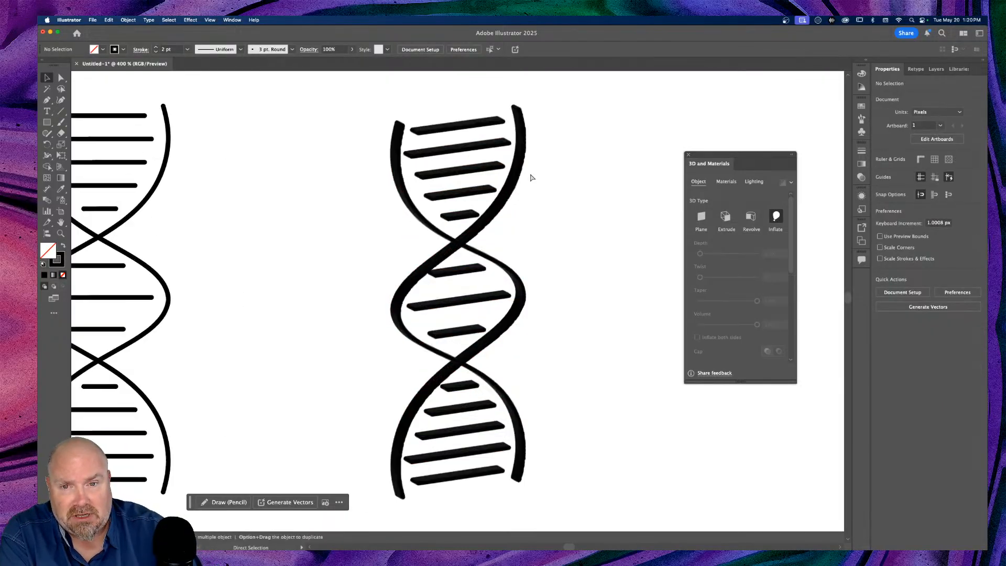
key(super+equal)
key(super+equal)
key(super+equal)
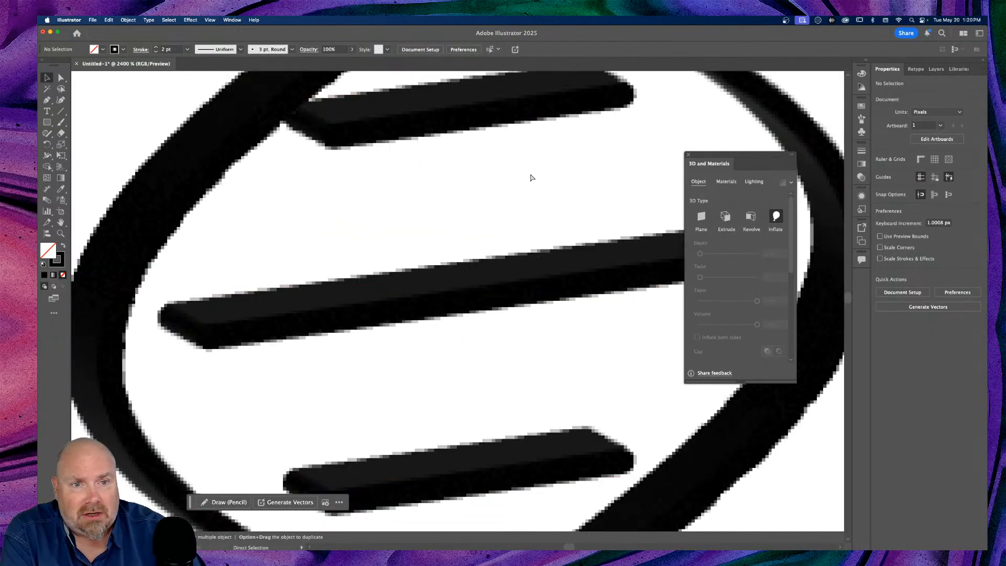
key(super+0)
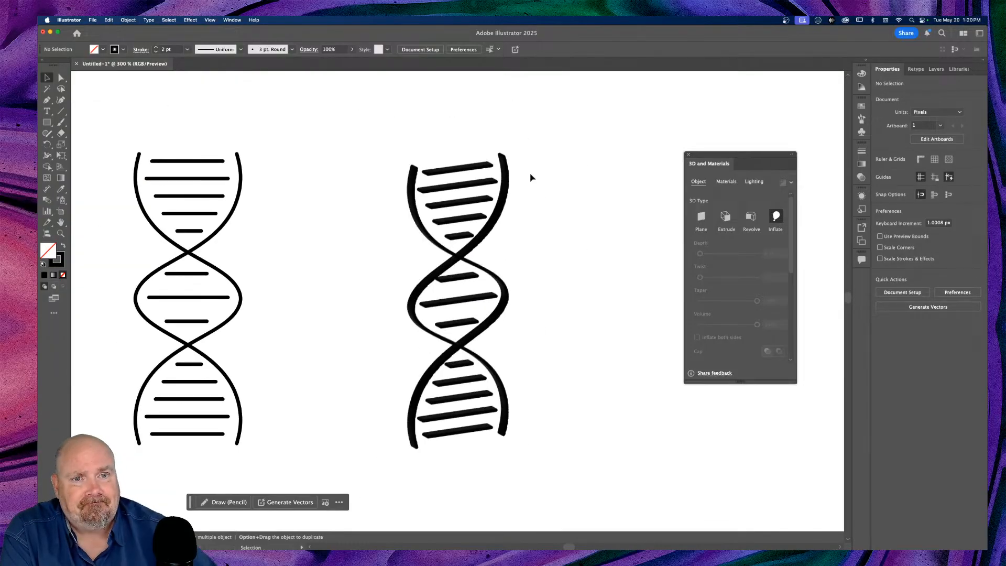
Try the Extrude 3D type on the inflated helix and deselect it
drag(547, 162, 381, 444)
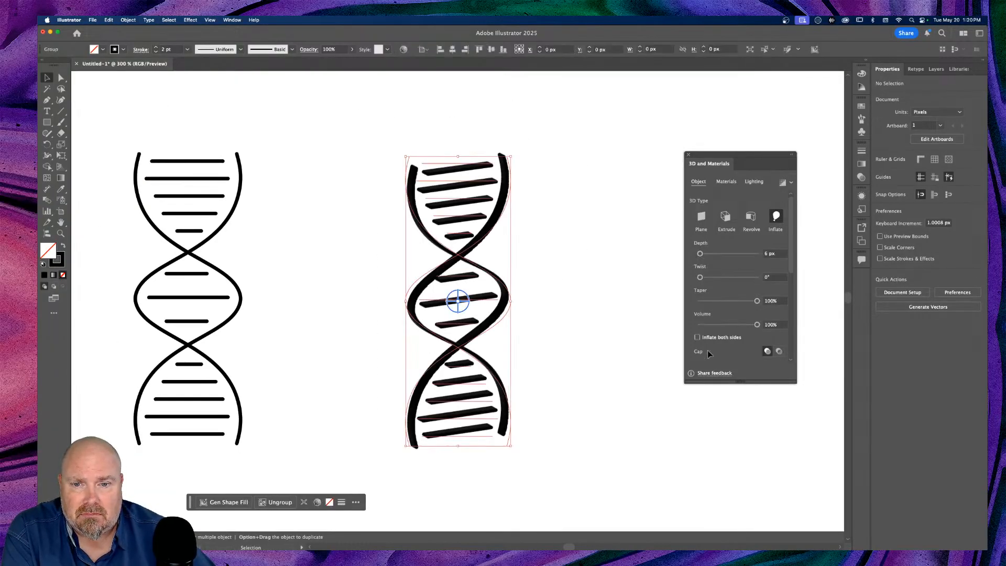
click(726, 217)
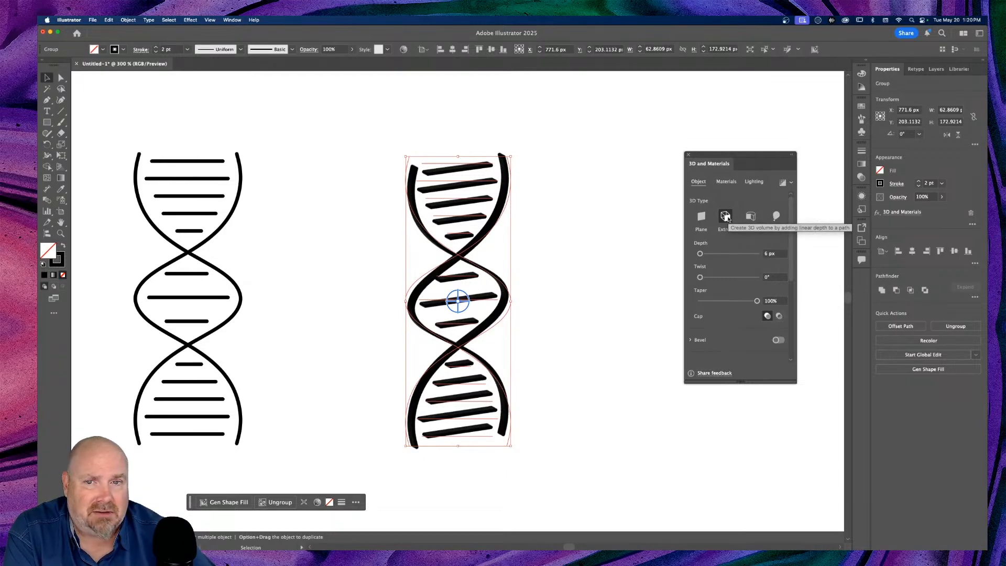
scroll(725, 217, down, 3)
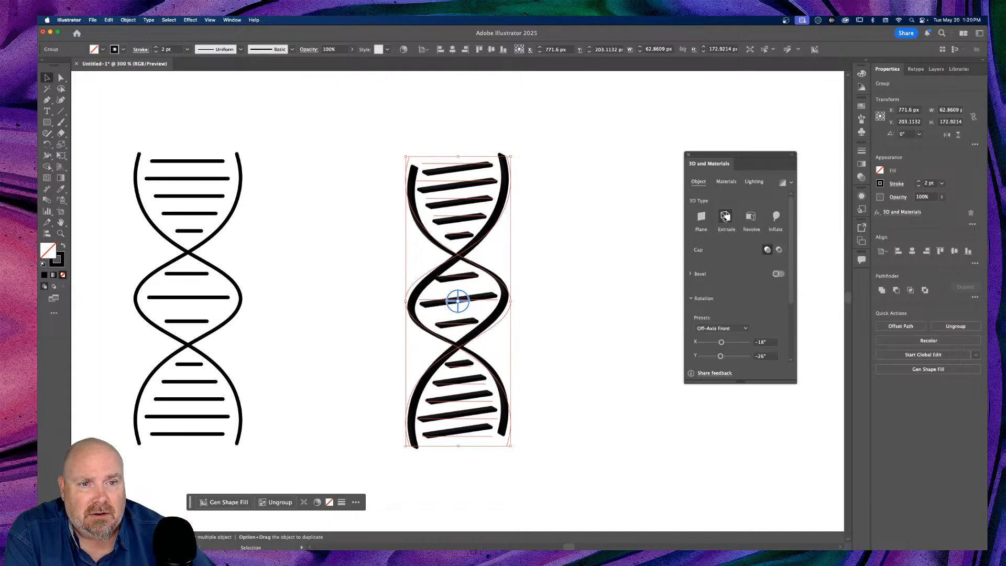
click(594, 266)
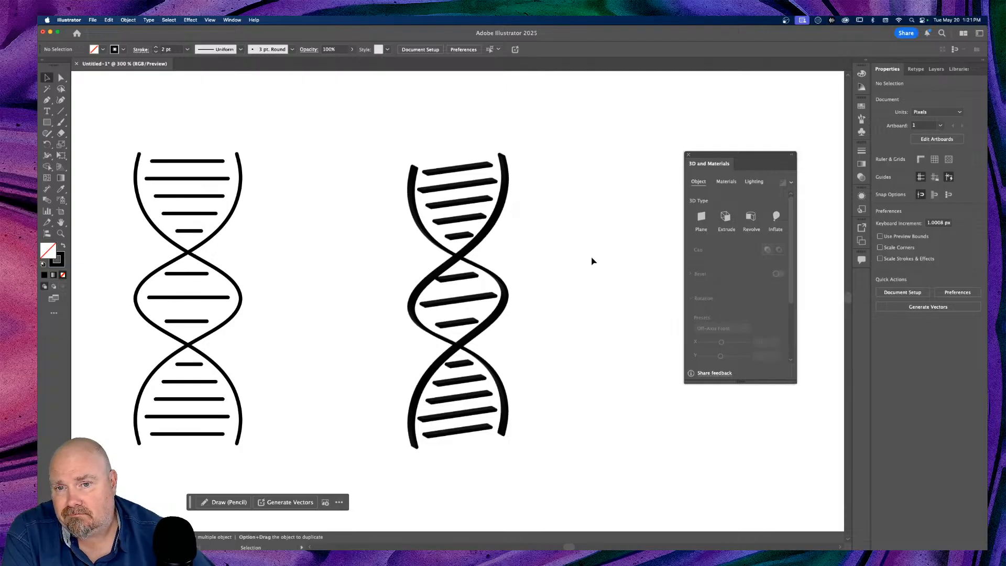
Delete the 3D helix beside the flat black one
drag(561, 166, 421, 473)
key(Delete)
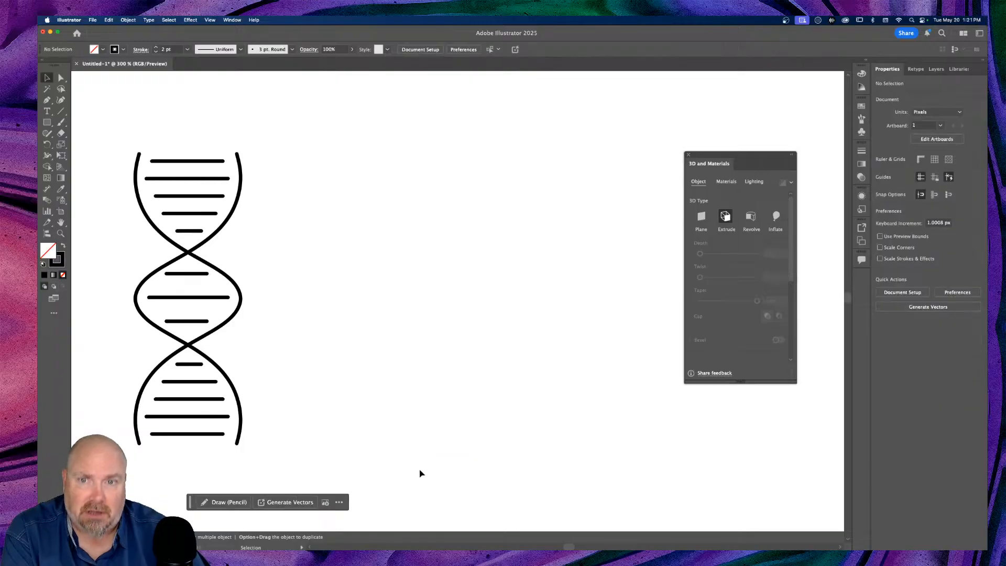
scroll(485, 422, left, 10)
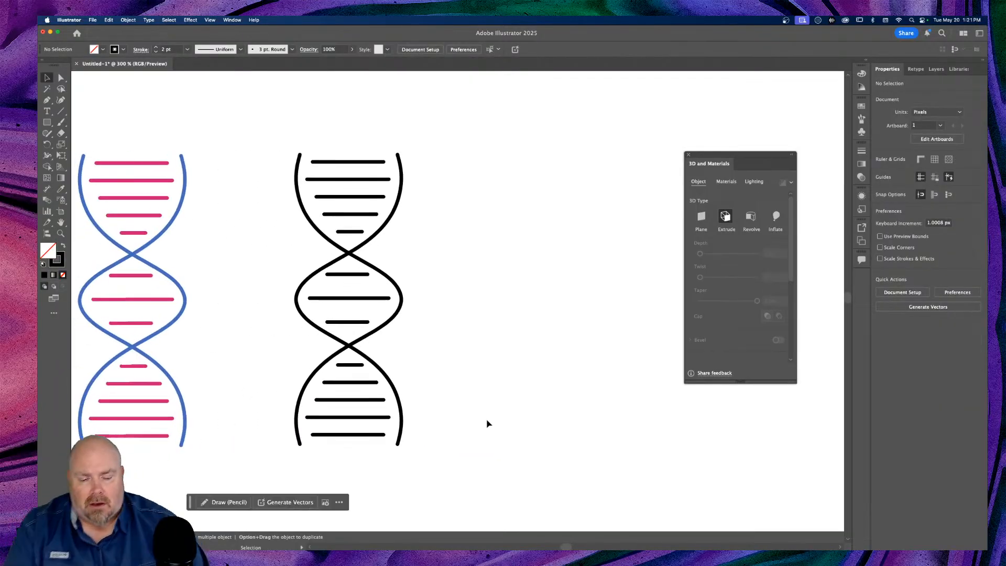
key(super+1)
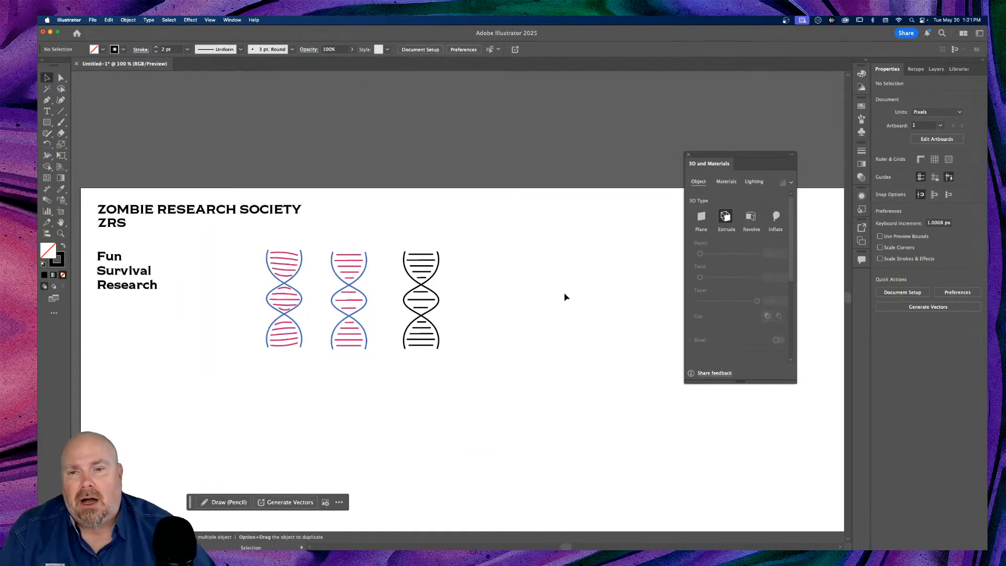
scroll(555, 308, left, 5)
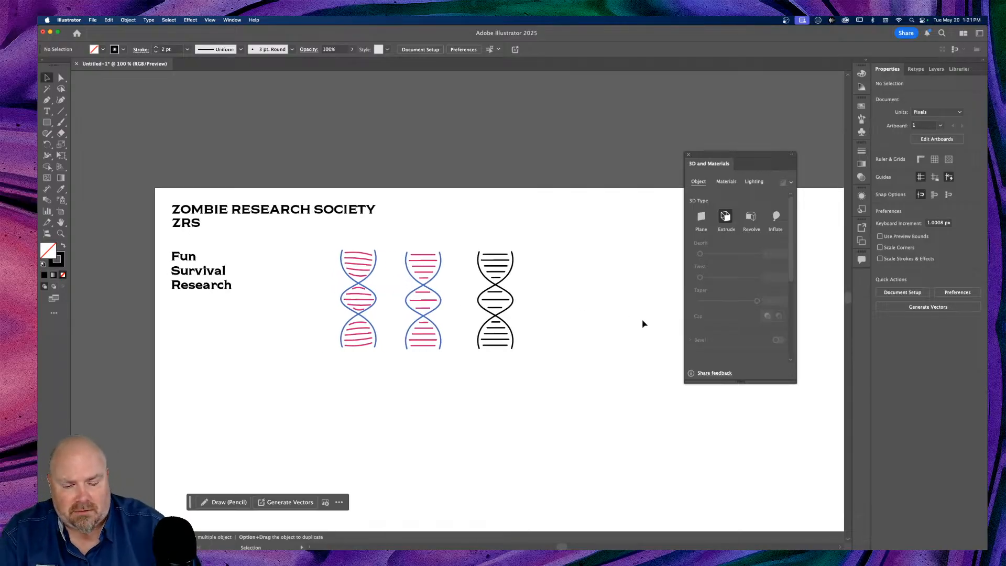
Duplicate the flat black helix about 99 px to its right
key(super+equal)
key(super+equal)
key(super+equal)
scroll(638, 325, right, 3)
scroll(636, 323, right, 5)
click(456, 359)
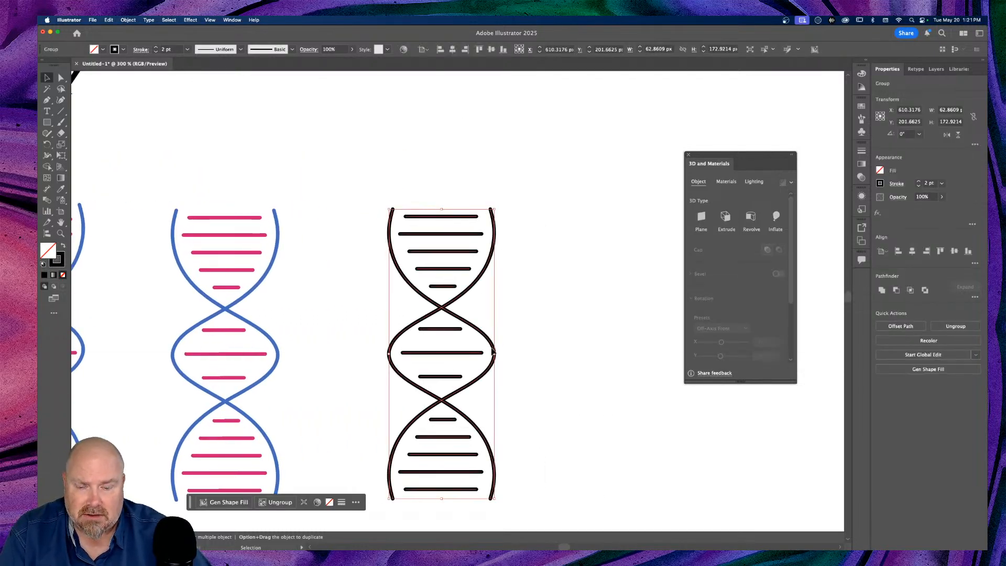
drag(493, 352, 661, 349)
click(561, 152)
scroll(560, 156, right, 3)
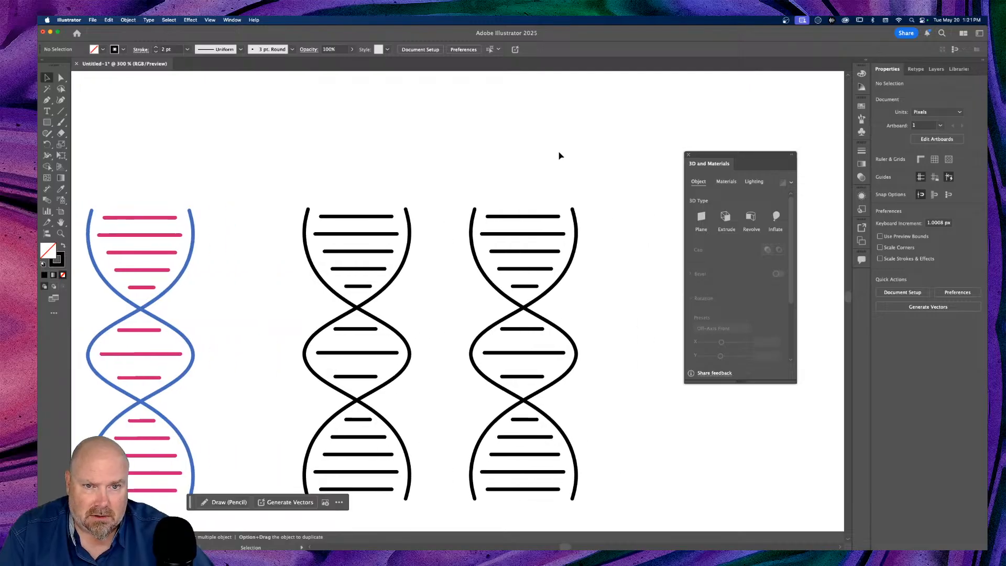
scroll(559, 156, right, 2)
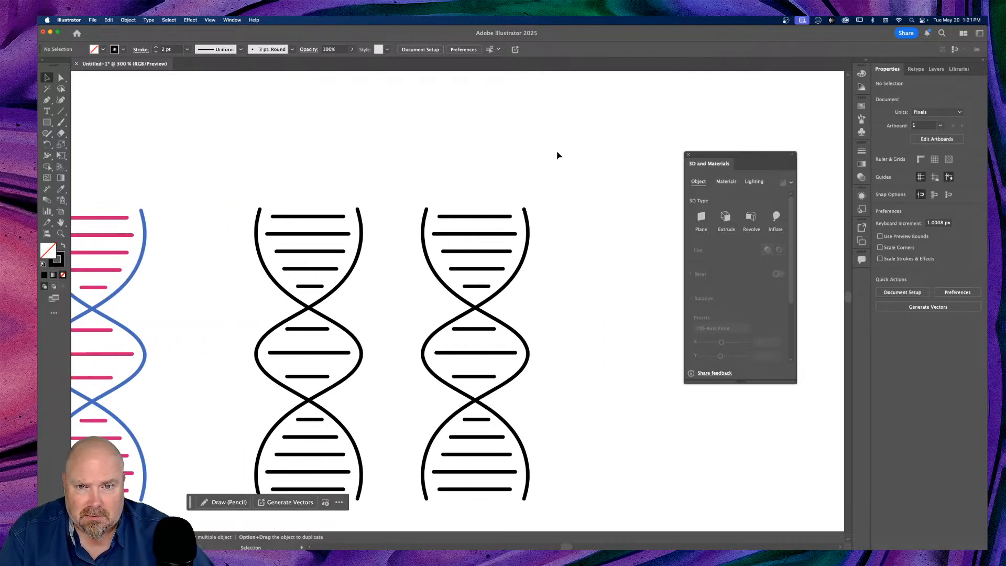
Isolate the duplicated black helix's group and select both of its curved strands
double_click(525, 259)
click(525, 258)
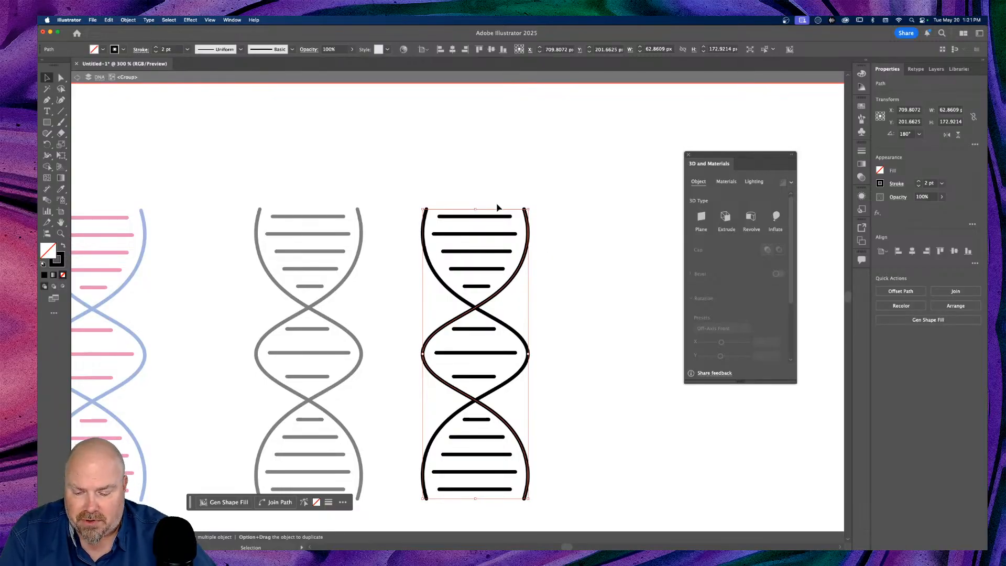
shift+click(431, 258)
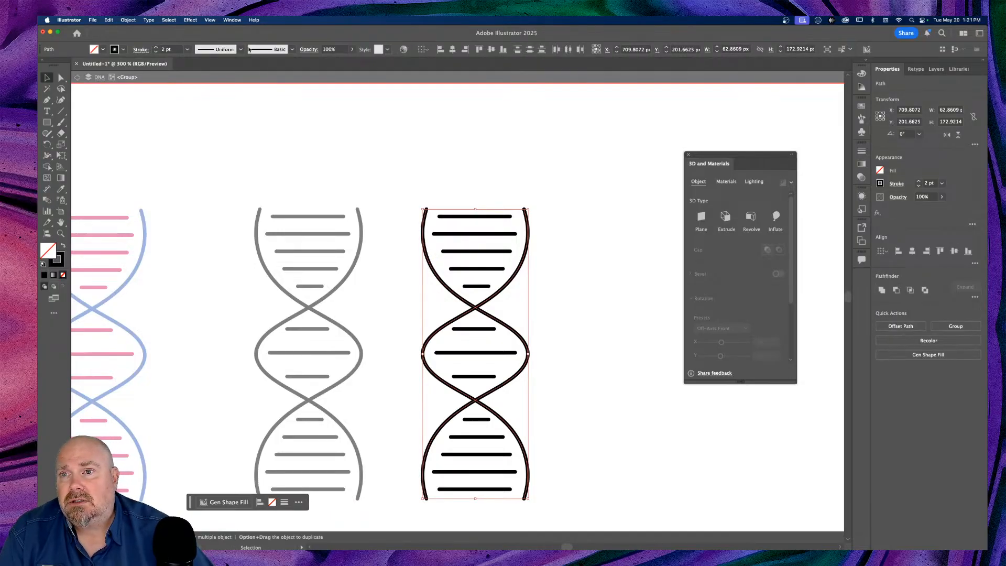
click(242, 49)
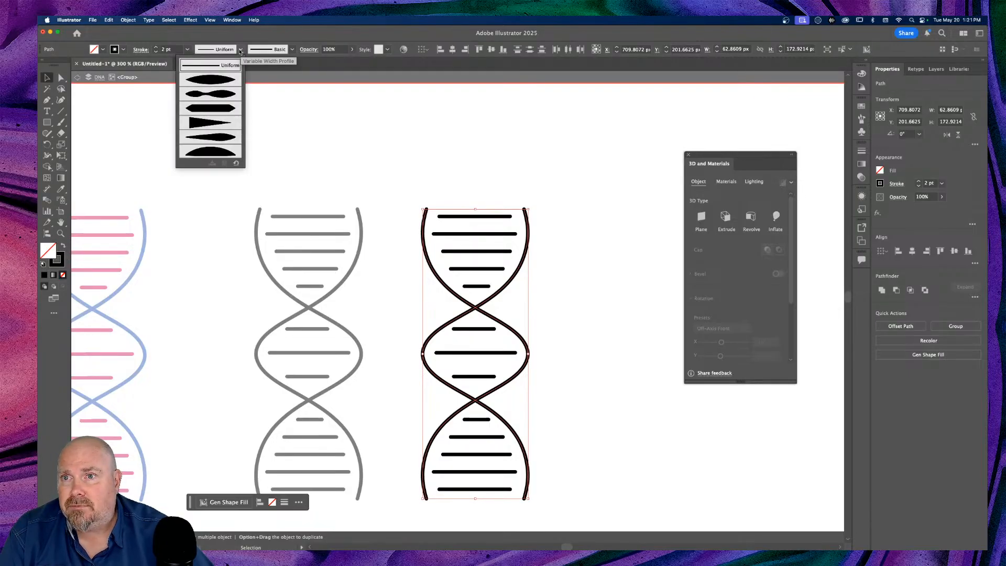
click(293, 50)
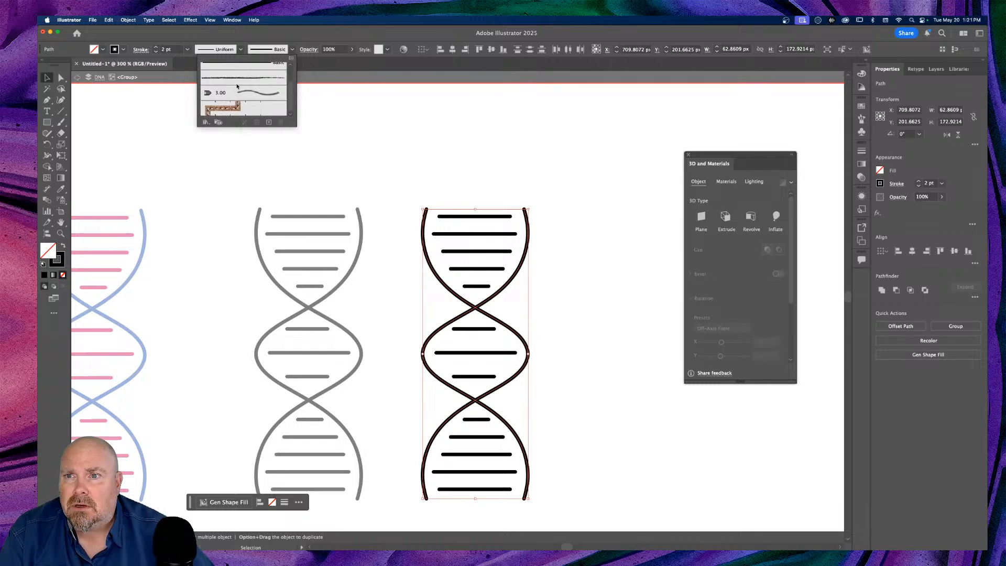
click(242, 49)
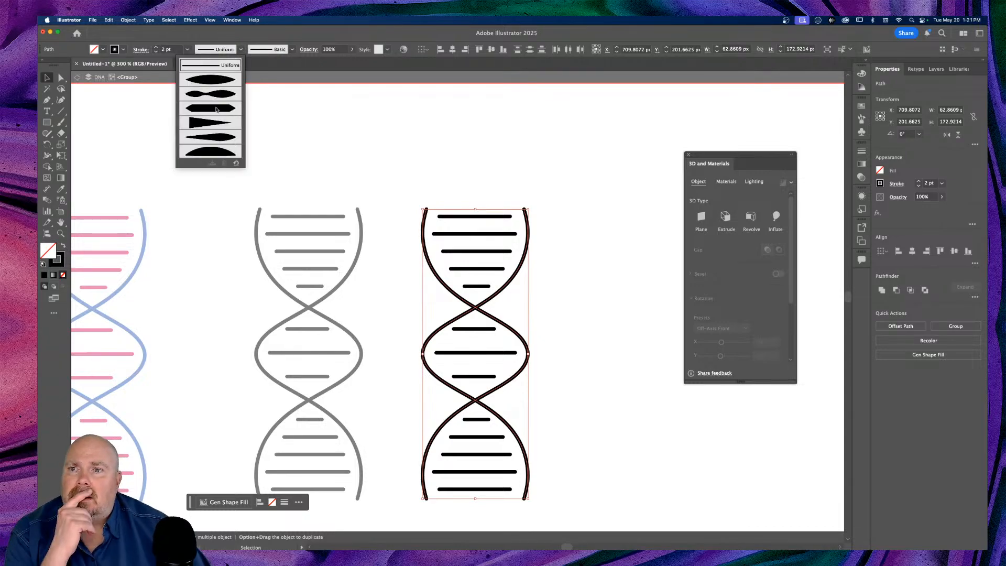
click(240, 50)
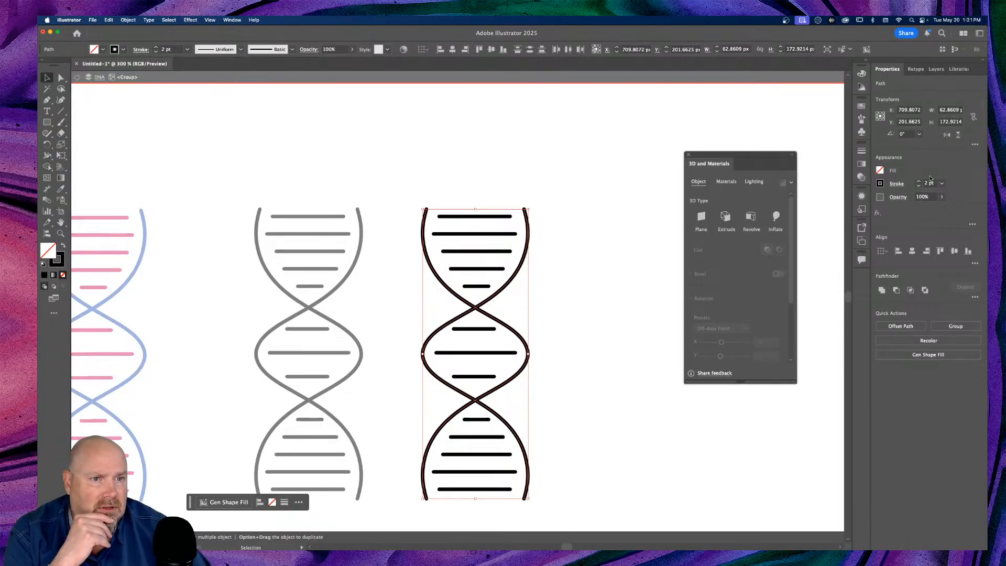
Give the two selected strands a dashed stroke with 6 pt dashes and exit group isolation
click(897, 183)
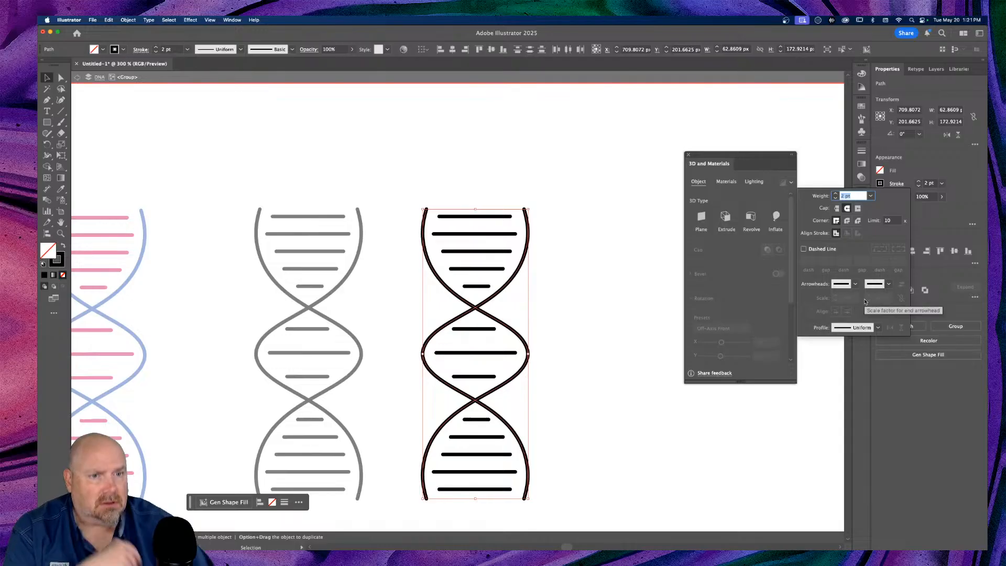
click(804, 250)
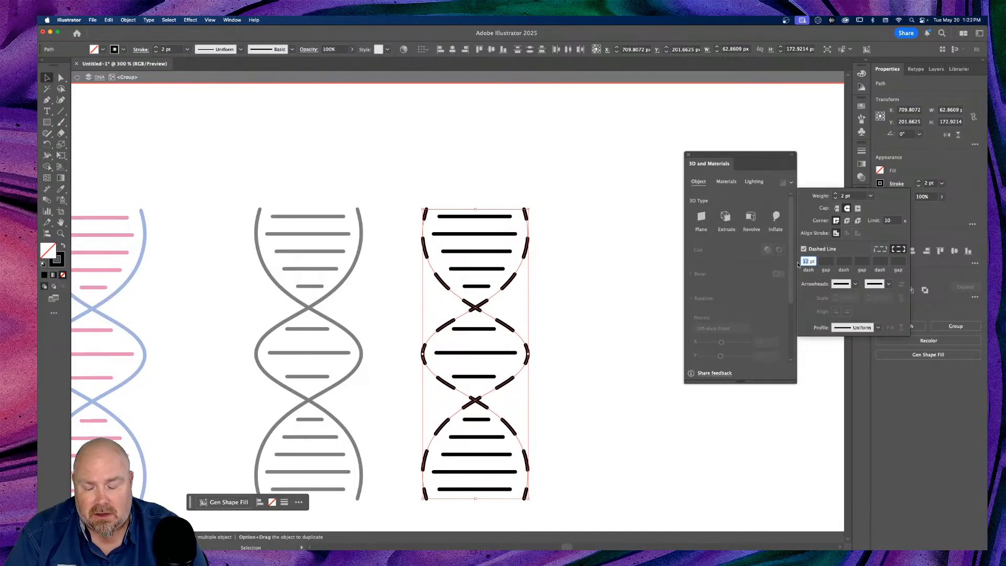
text(6)
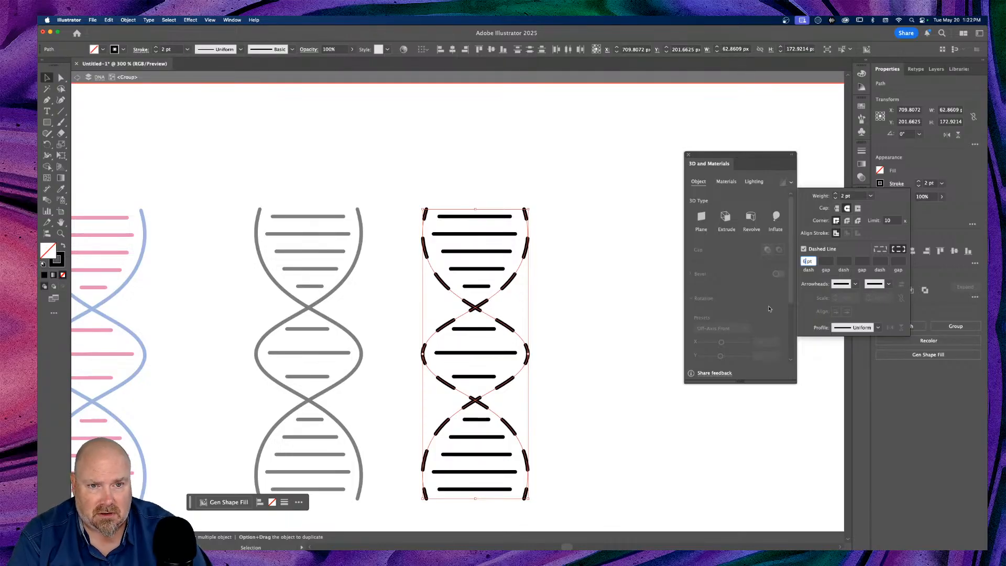
key(Return)
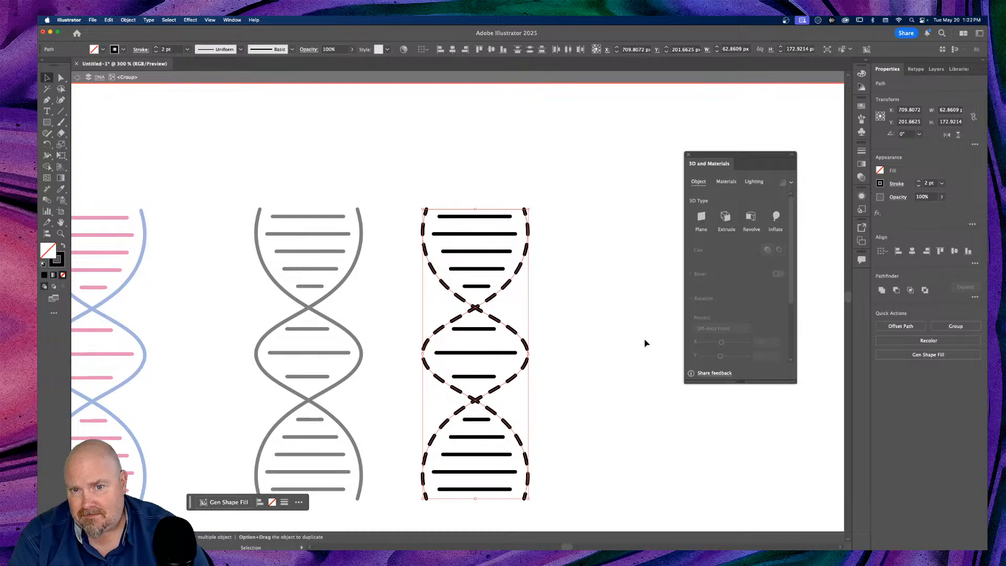
click(638, 344)
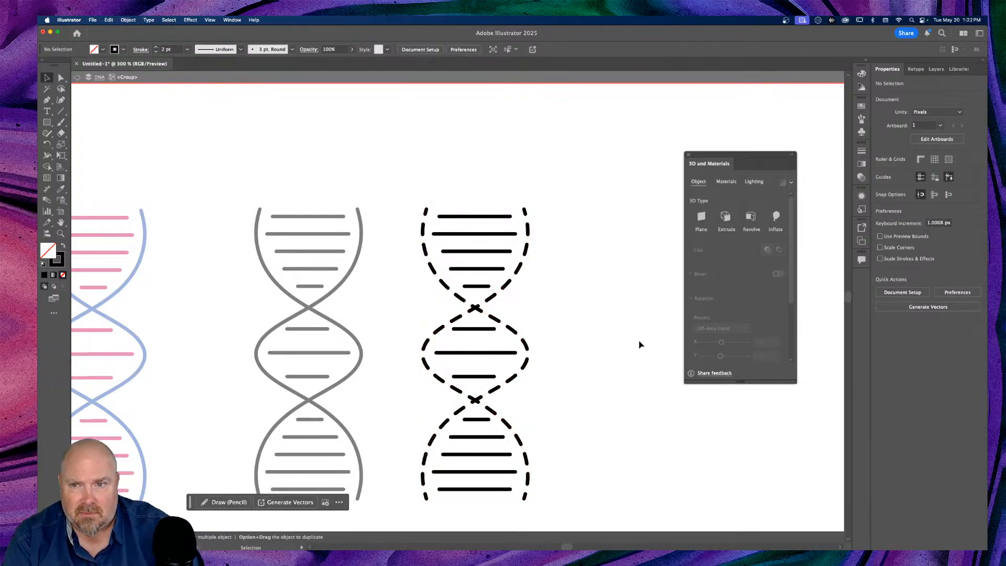
key(Escape)
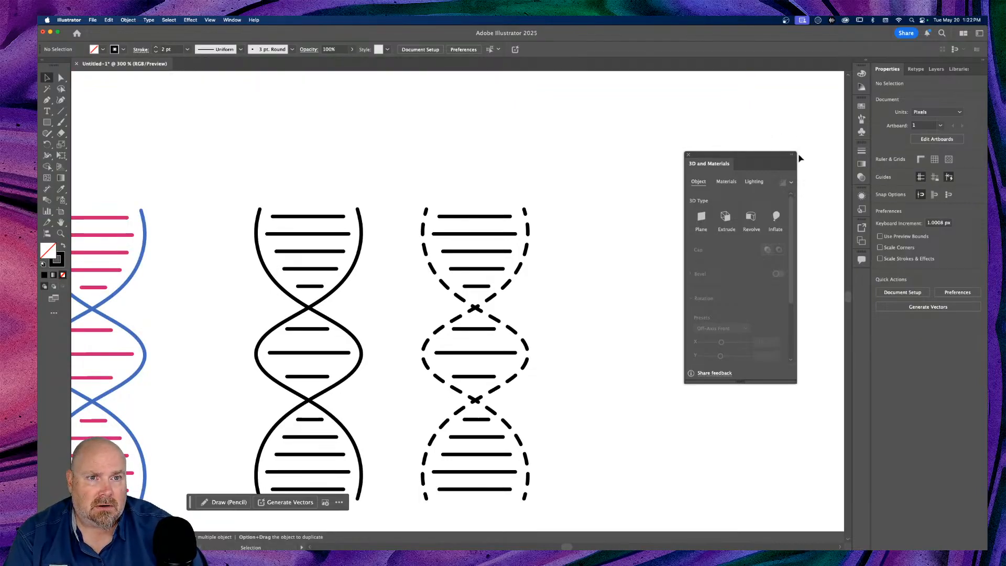
Dock the floating 3D and Materials panel with the collapsed panels
drag(786, 156, 862, 279)
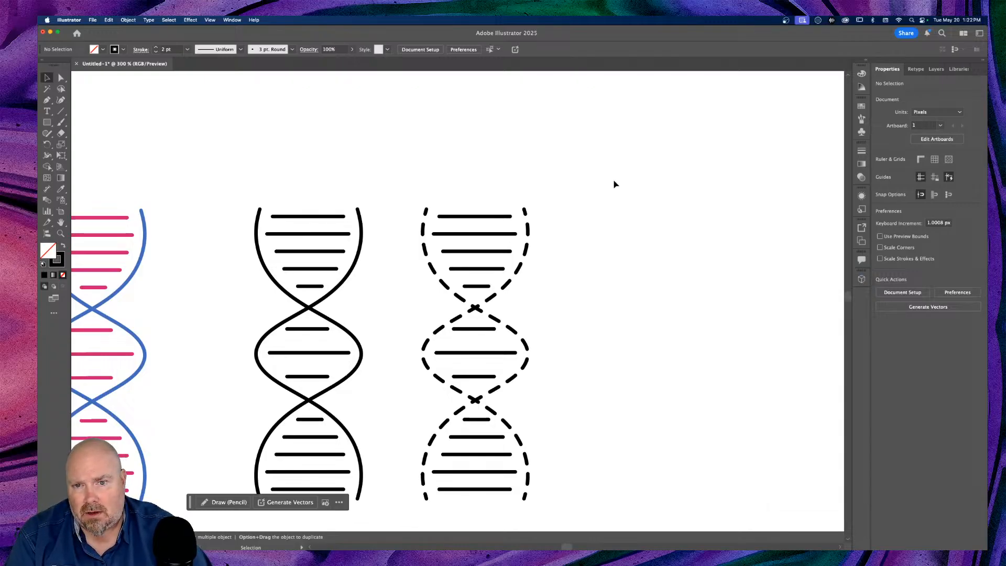
scroll(616, 184, down, 3)
scroll(616, 184, left, 3)
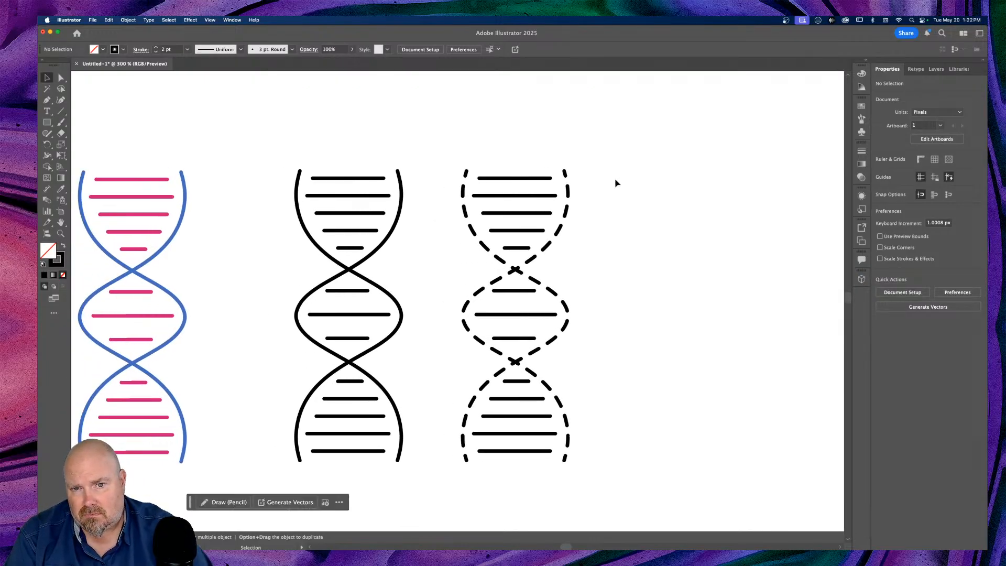
Open AdobeStock_387022635.ai from the Finder's Downloads folder in Adobe Illustrator 2025 and return to the Untitled-1 document
mouse_move(616, 564)
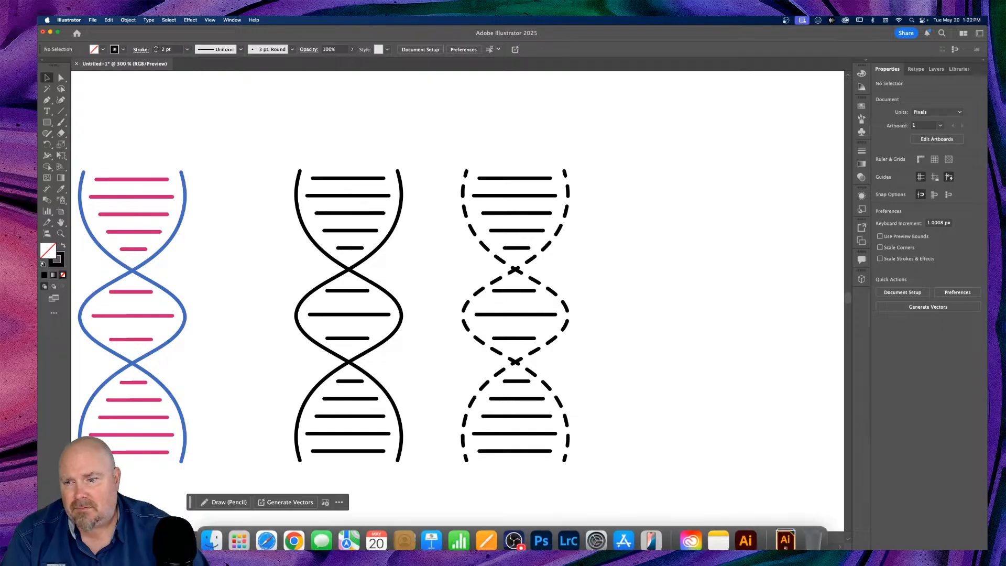
click(211, 545)
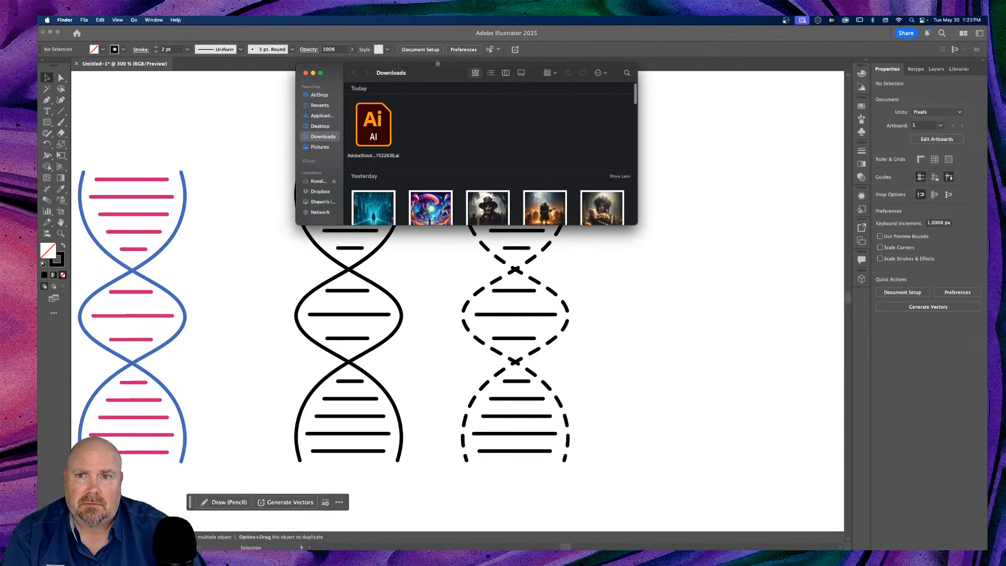
right_click(374, 121)
mouse_move(454, 134)
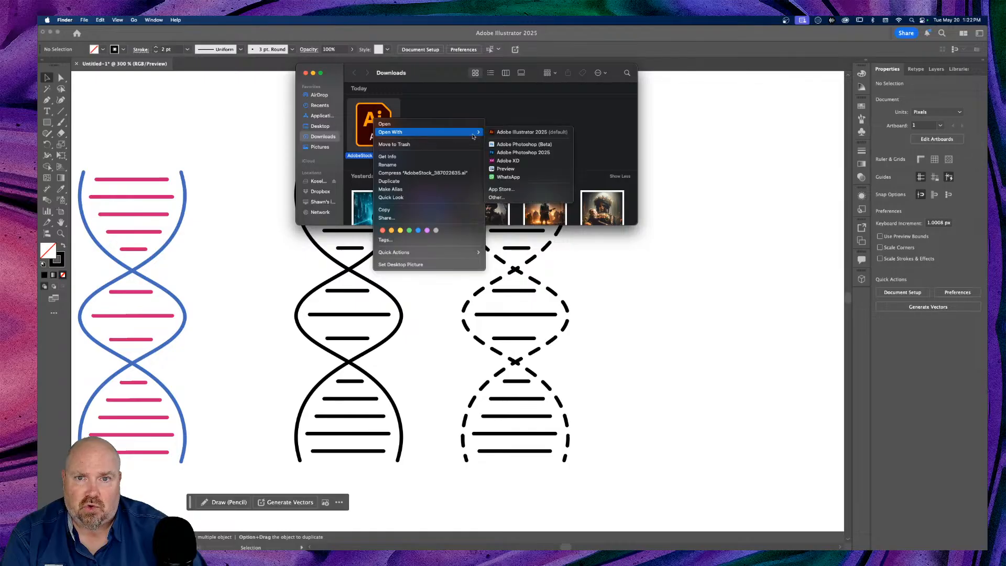
click(521, 132)
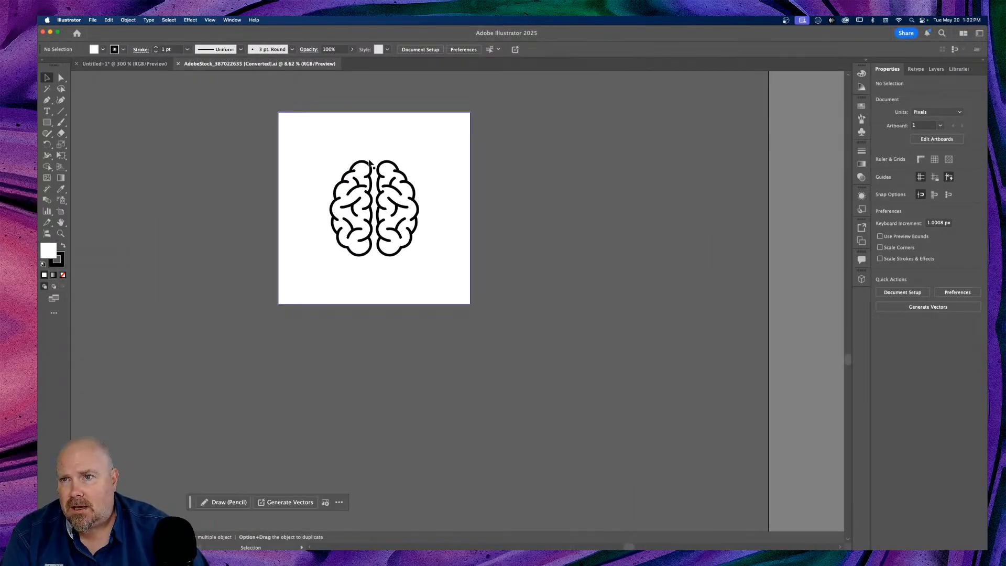
click(122, 64)
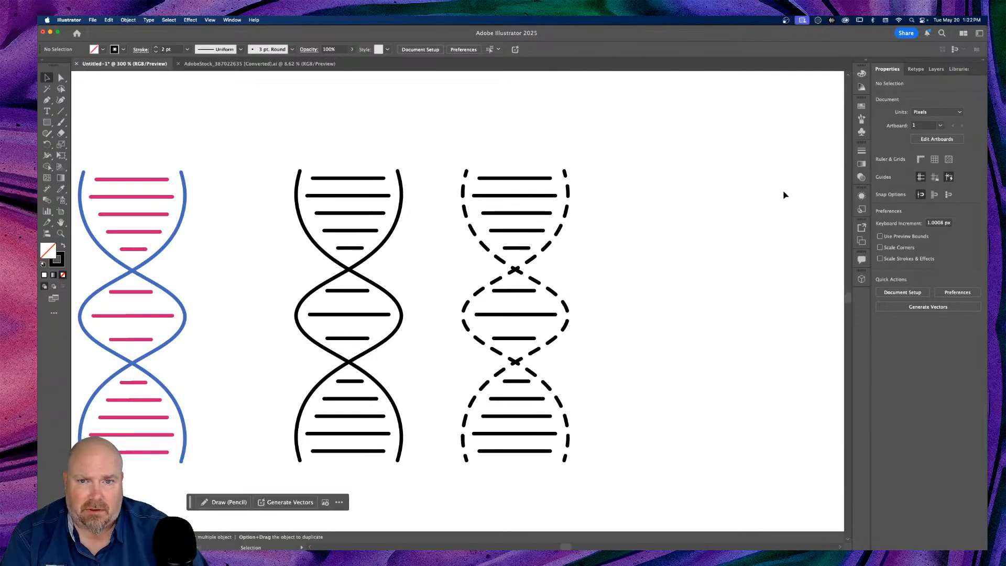
Move the leftmost blue-and-pink helix with curved rungs off the artboard onto the pasteboard above it and deselect it
key(super+equal)
key(super+minus)
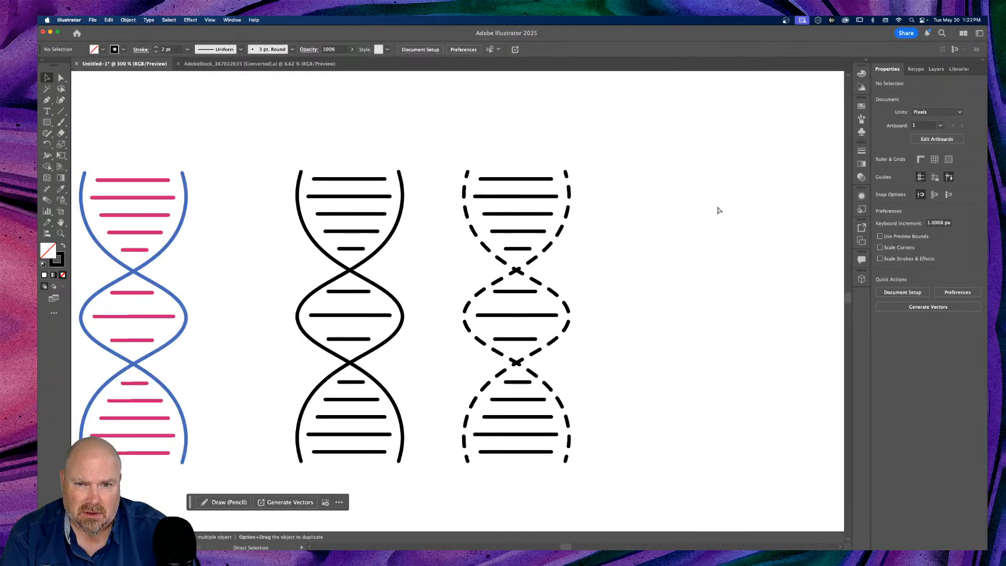
key(super+1)
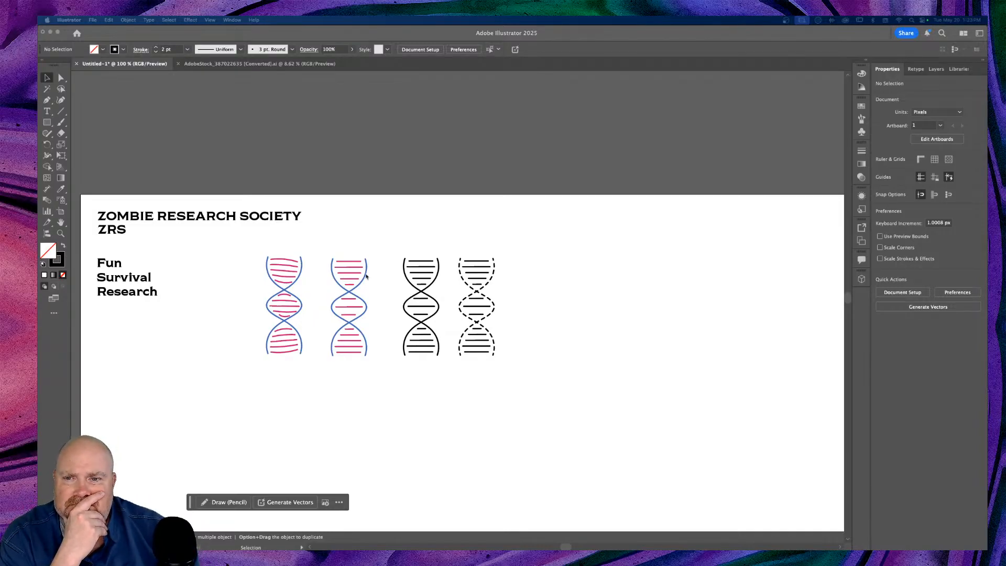
click(229, 265)
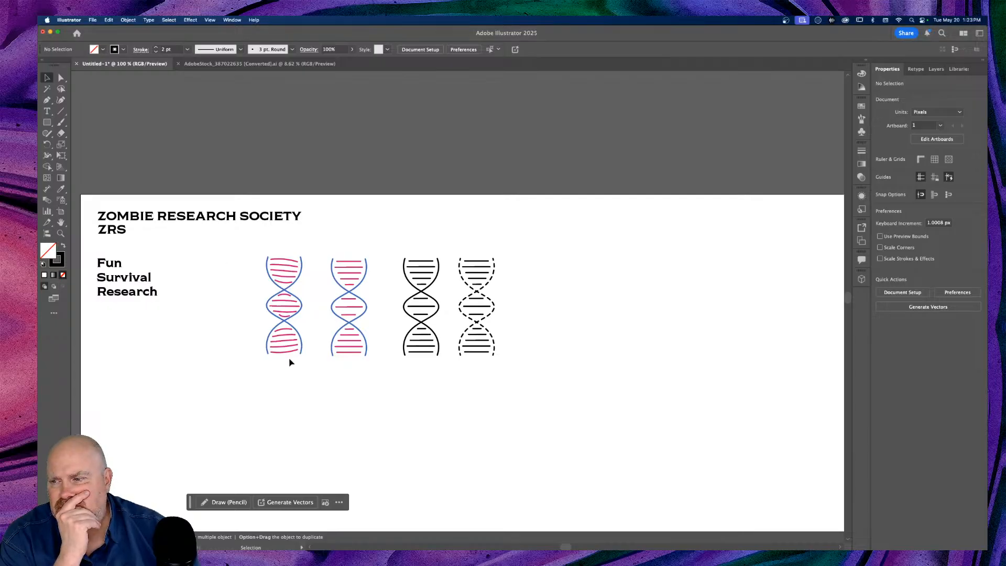
scroll(291, 362, up, 2)
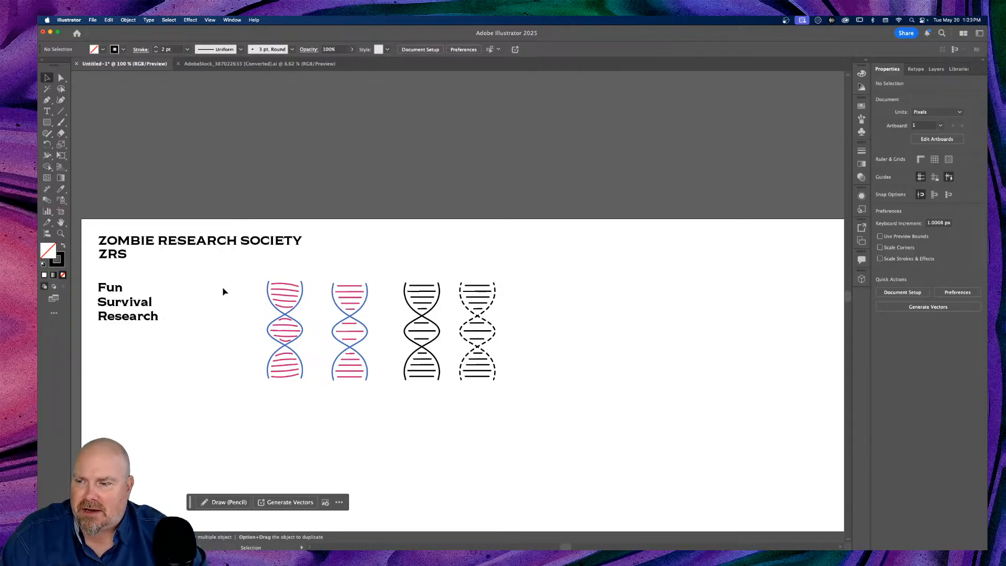
drag(243, 288, 301, 400)
drag(291, 335, 316, 123)
click(293, 352)
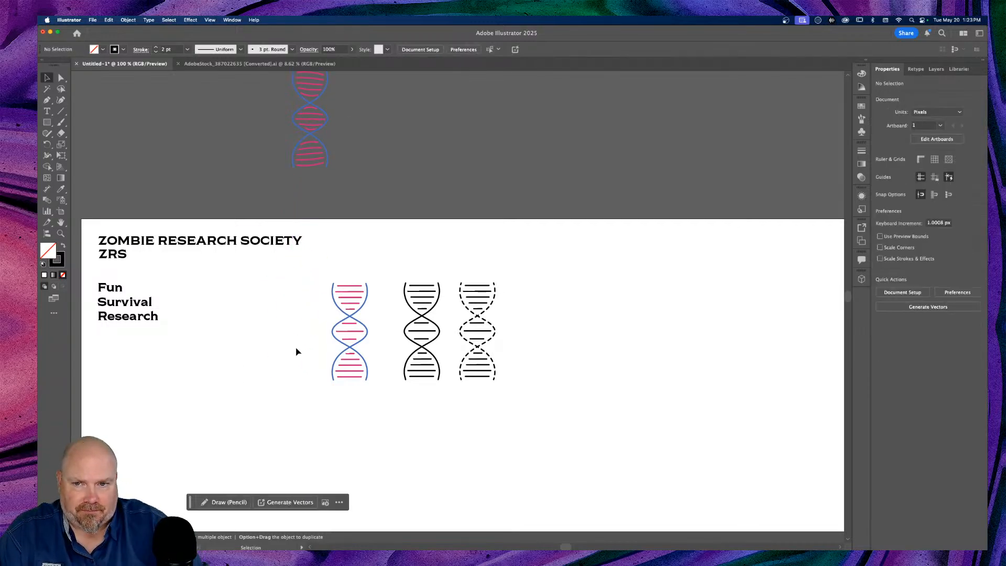
Duplicate the ZRS text into the empty area below the word list and enlarge the copy to about 90.75 pt
scroll(297, 351, left, 2)
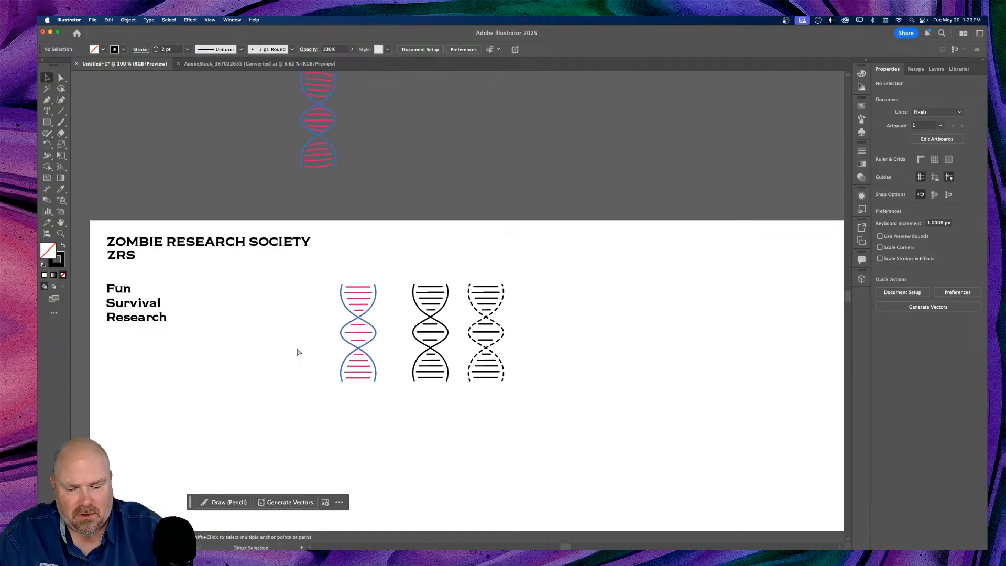
key(super+equal)
scroll(296, 354, down, 3)
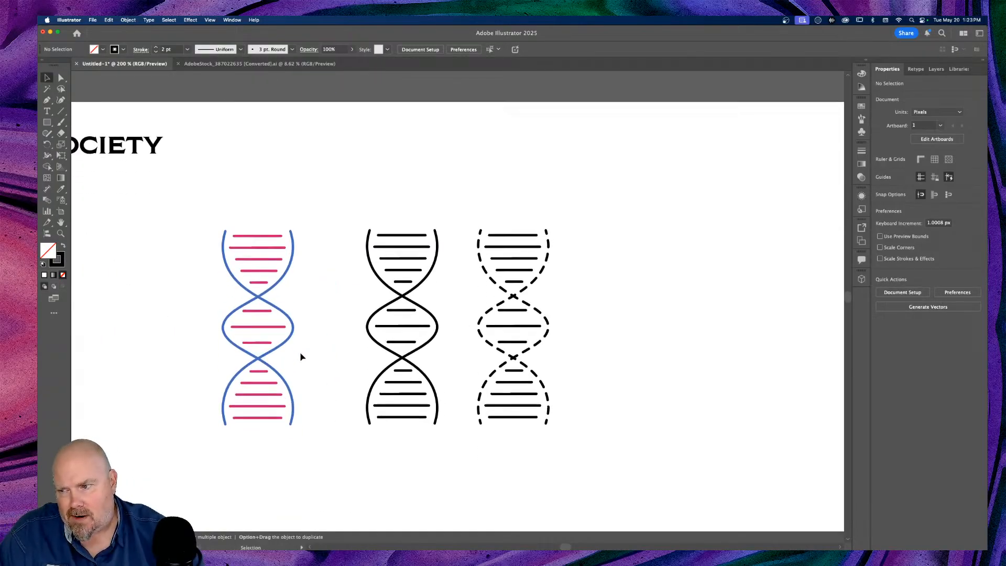
scroll(299, 354, left, 8)
scroll(302, 357, left, 6)
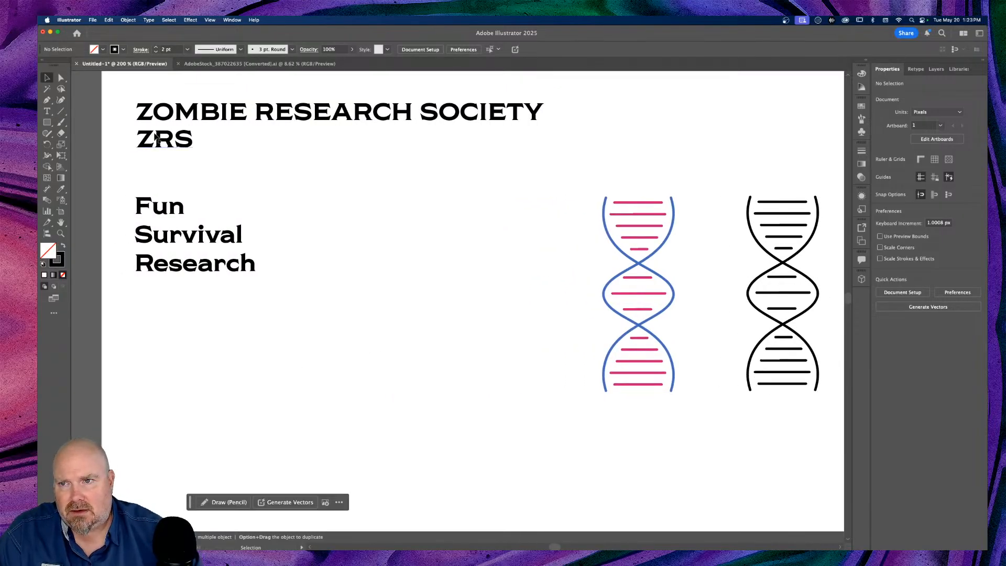
click(156, 139)
drag(162, 140, 337, 443)
scroll(498, 399, right, 4)
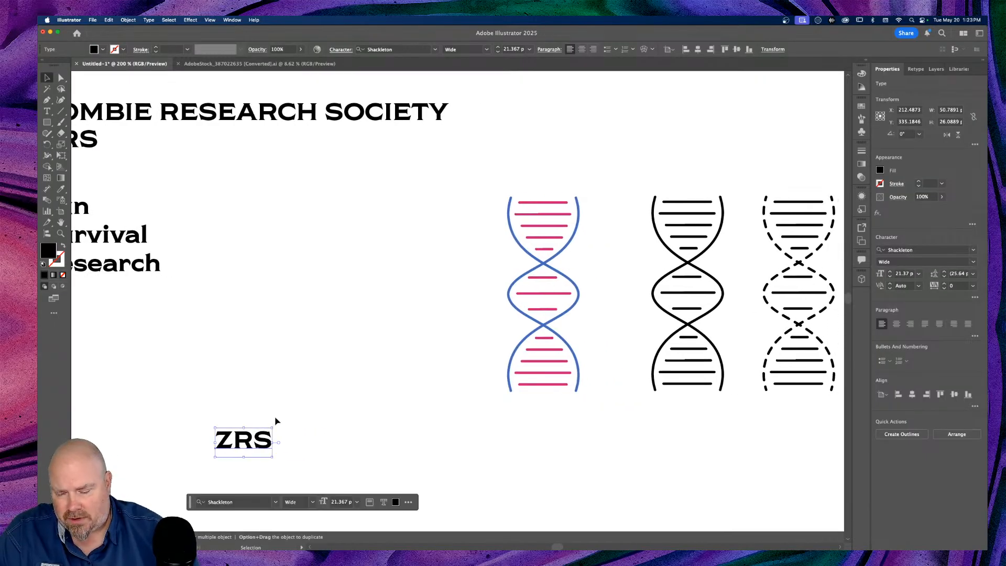
drag(272, 426, 457, 305)
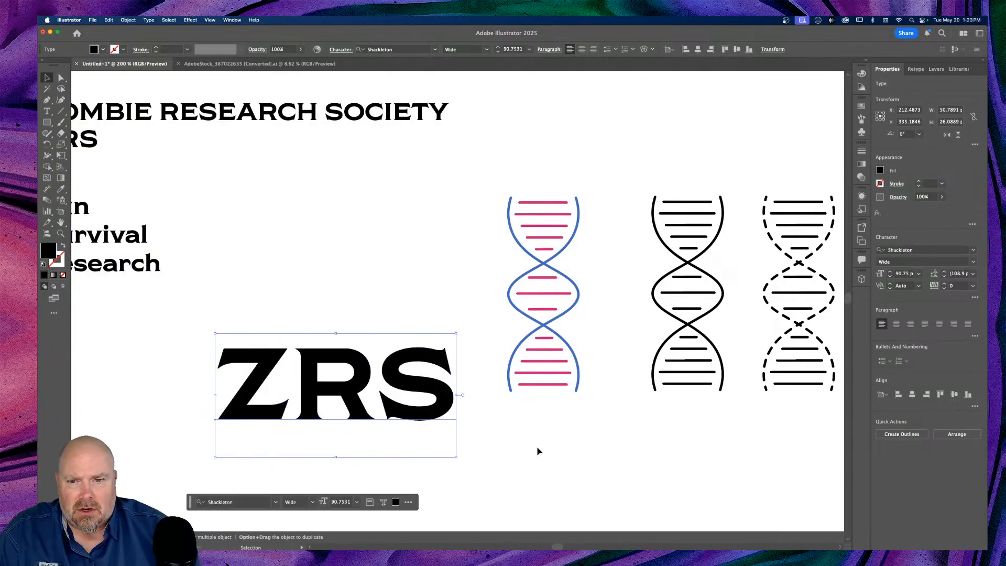
click(535, 450)
scroll(545, 434, right, 2)
right_click(543, 435)
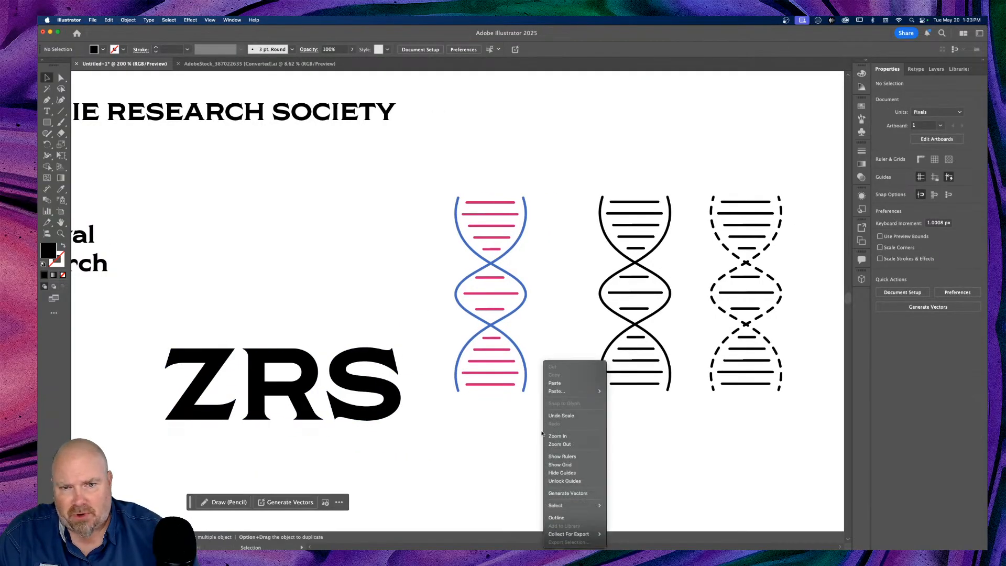
click(477, 475)
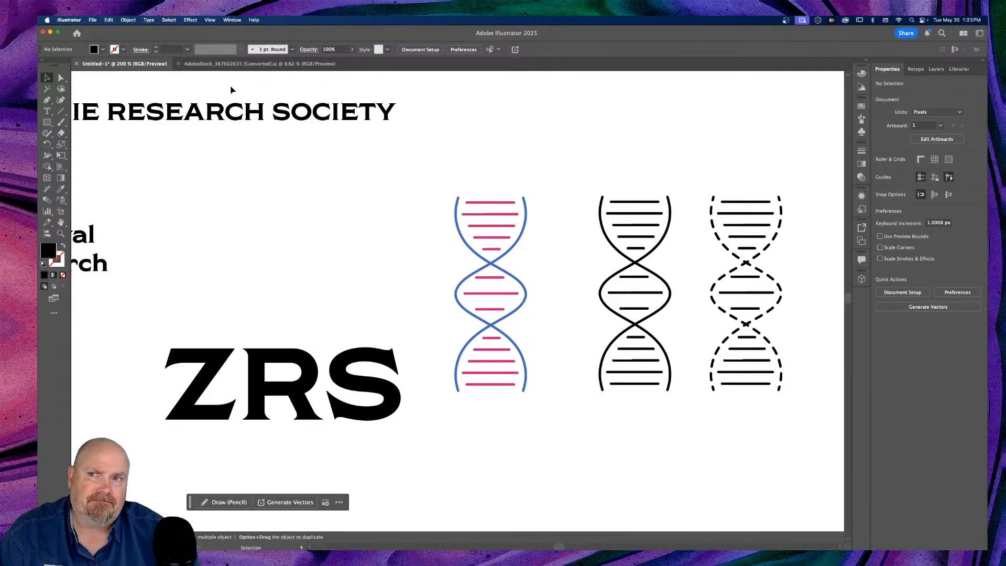
Switch to Chrome and examine the zombie run medal photo posted in the Discord stream-chat channel
scroll(258, 194, left, 5)
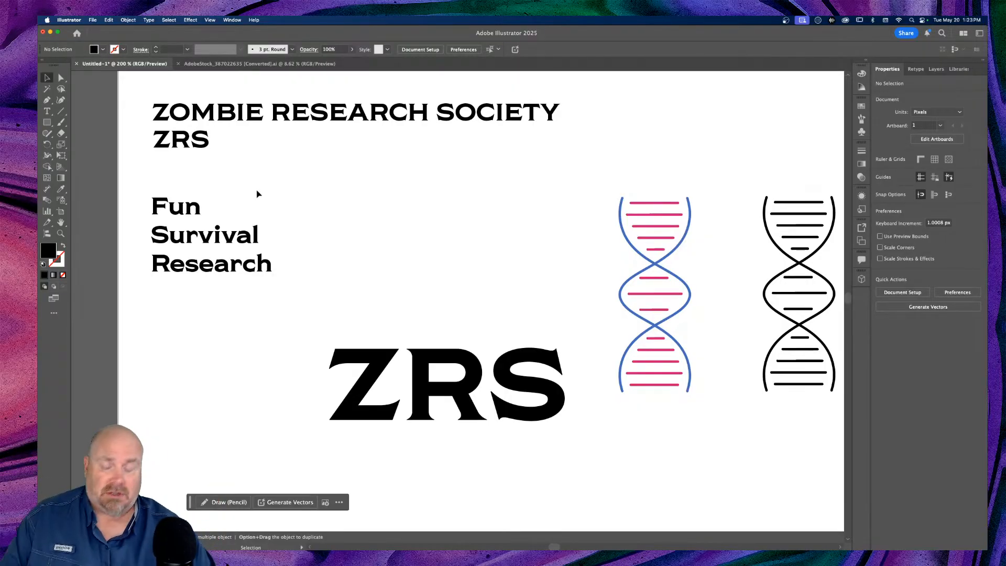
key(super+Tab)
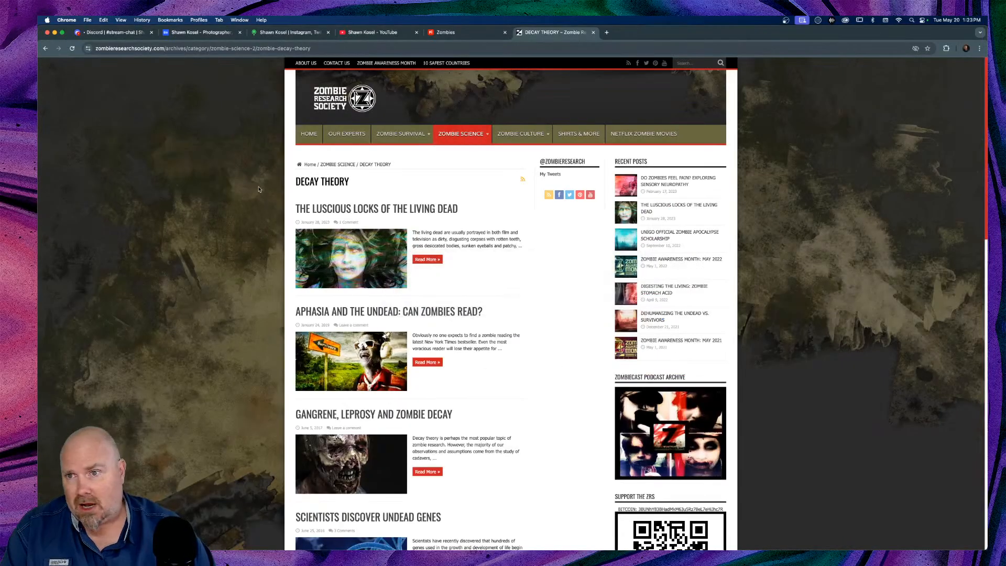
click(112, 32)
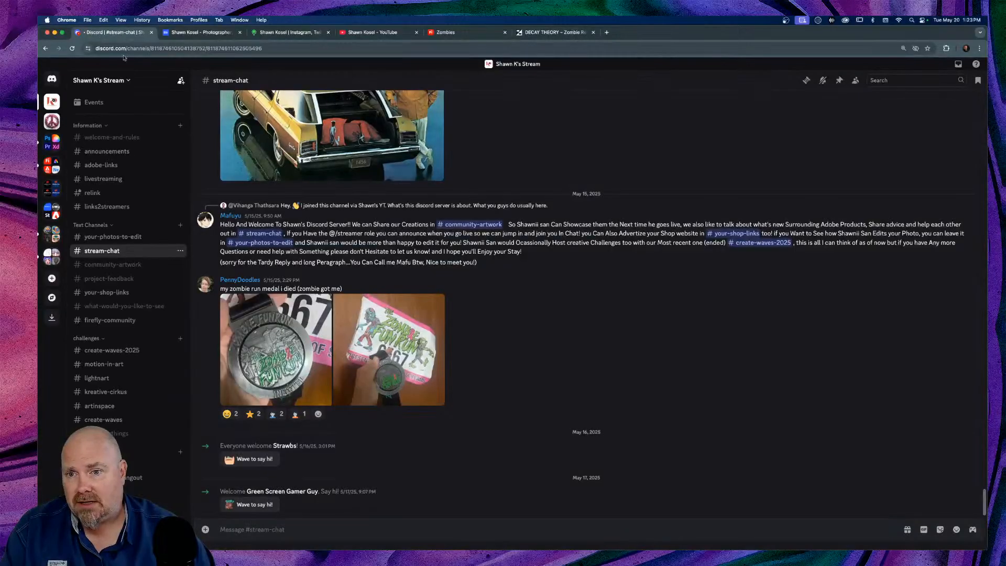
click(247, 349)
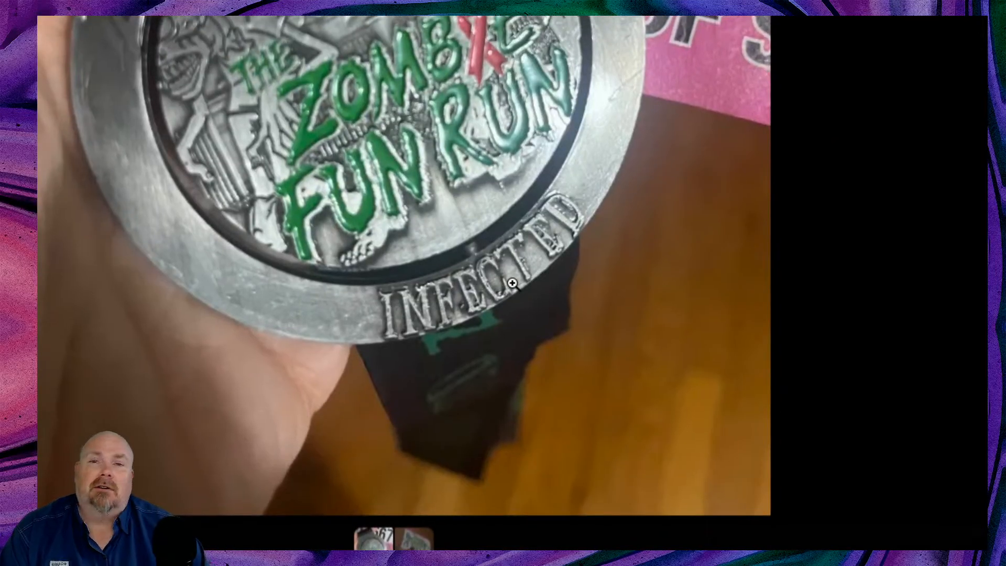
click(561, 418)
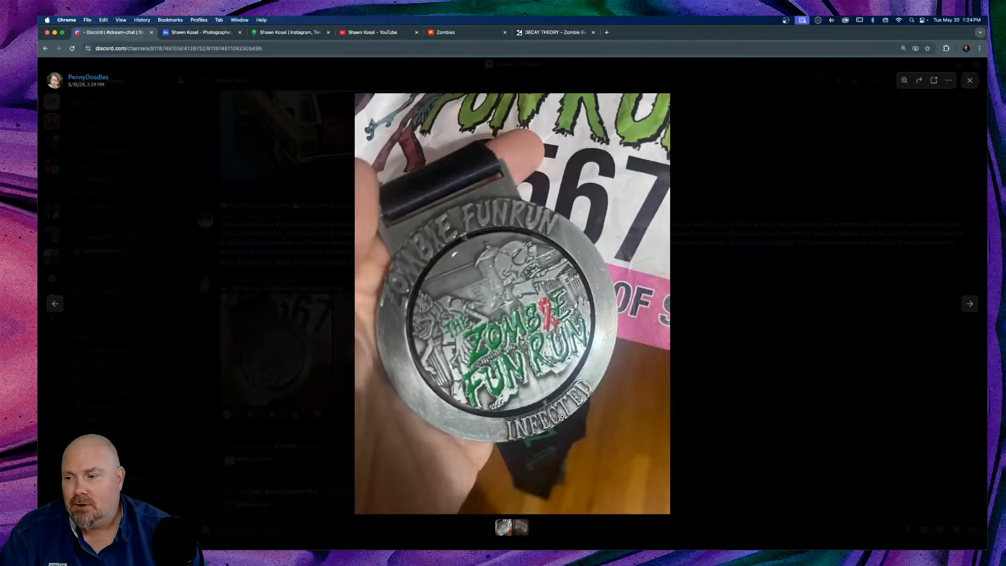
click(208, 378)
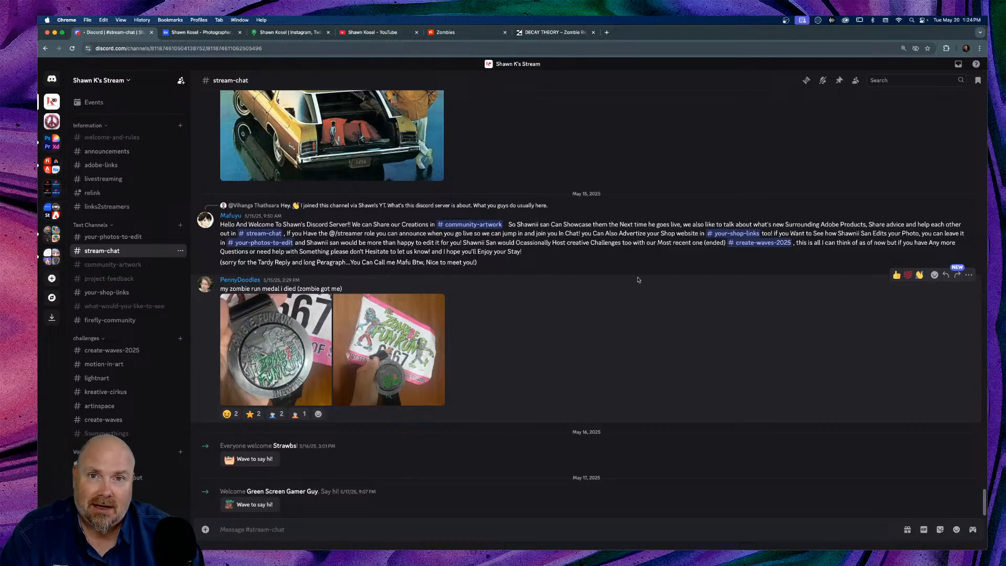
Review the survival, pop culture and science topics and reference images on the Zombies board in Adobe Firefly
click(542, 33)
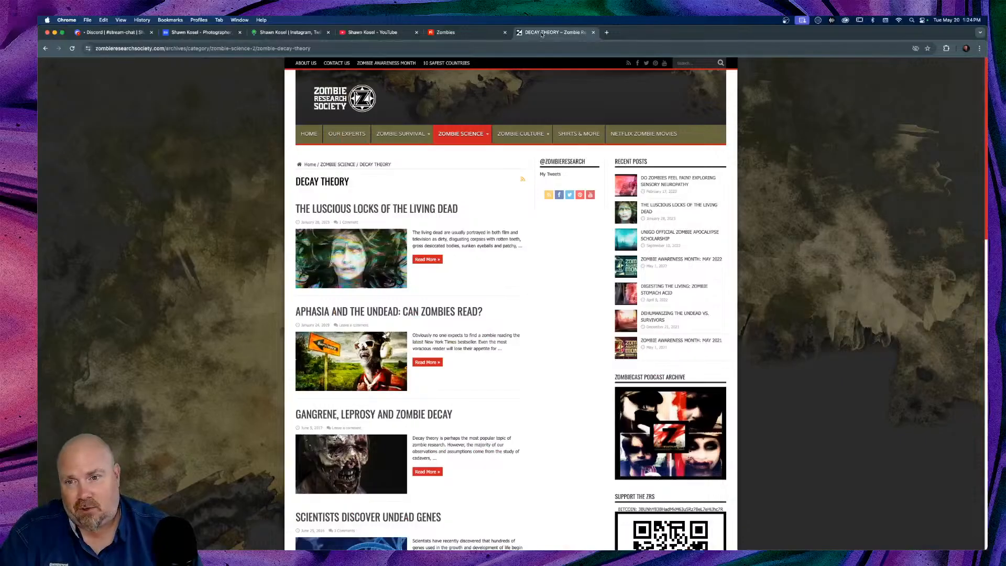
click(462, 32)
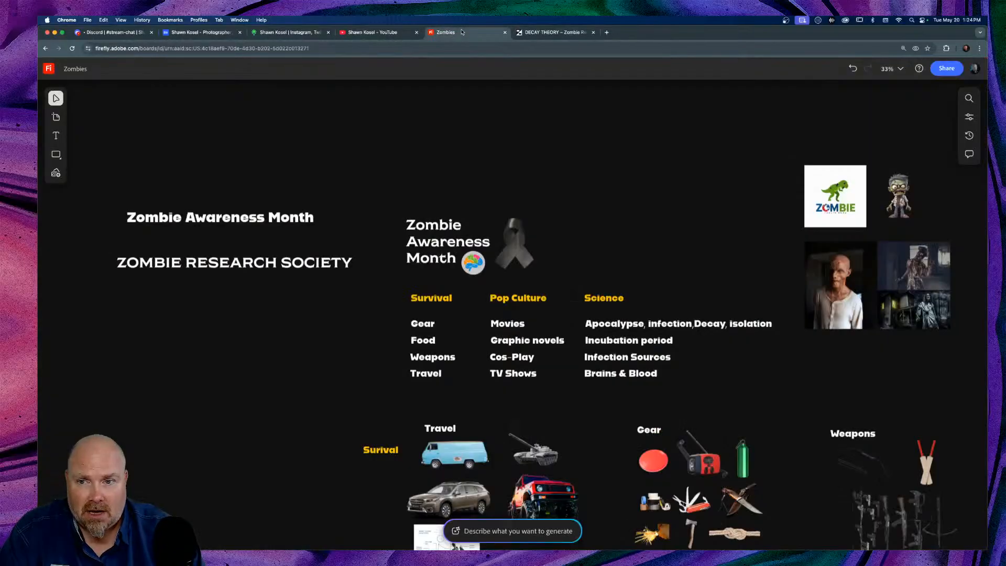
scroll(419, 239, right, 3)
scroll(419, 240, right, 4)
scroll(419, 240, down, 2)
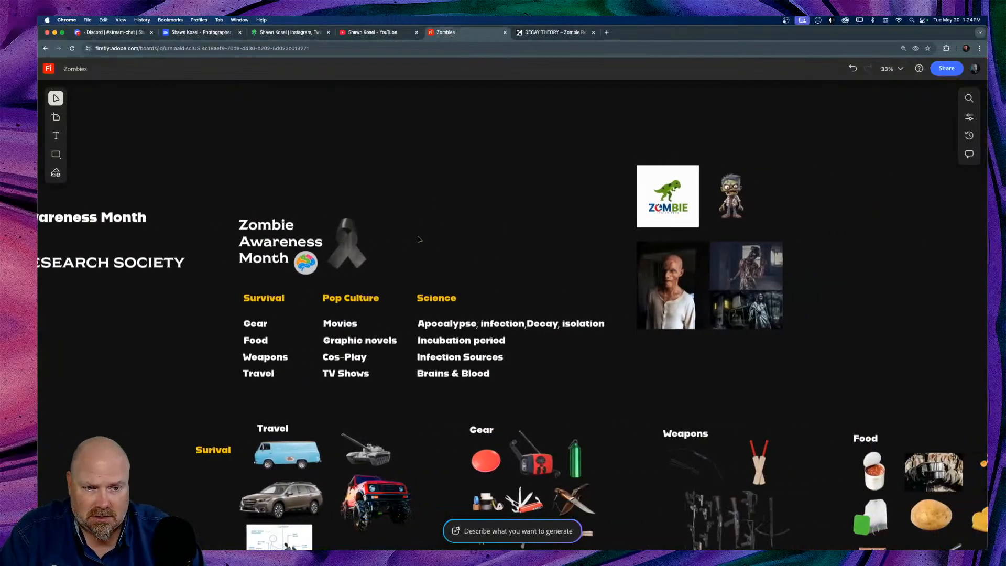
scroll(420, 240, left, 5)
scroll(419, 239, up, 2)
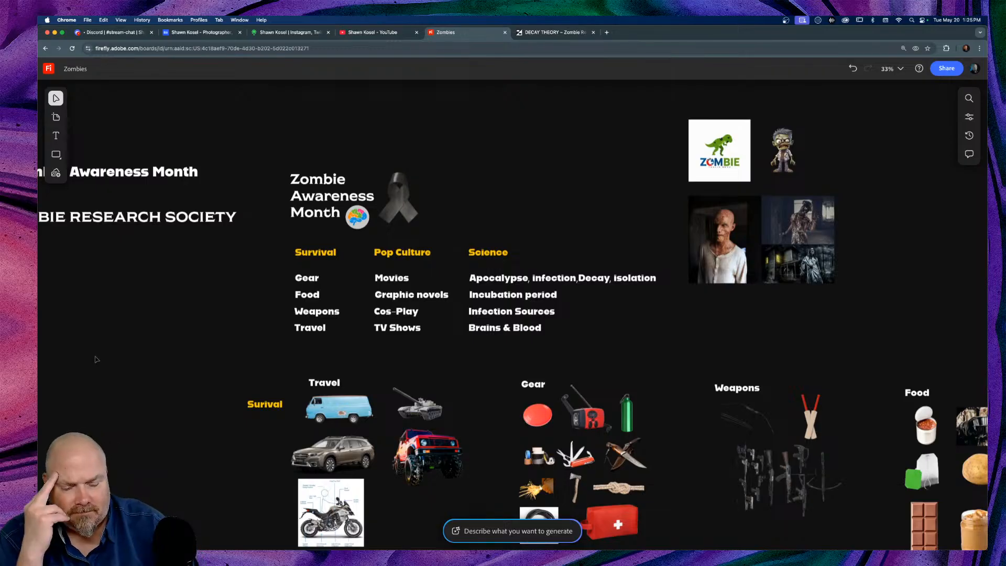
key(super+minus)
key(super+equal)
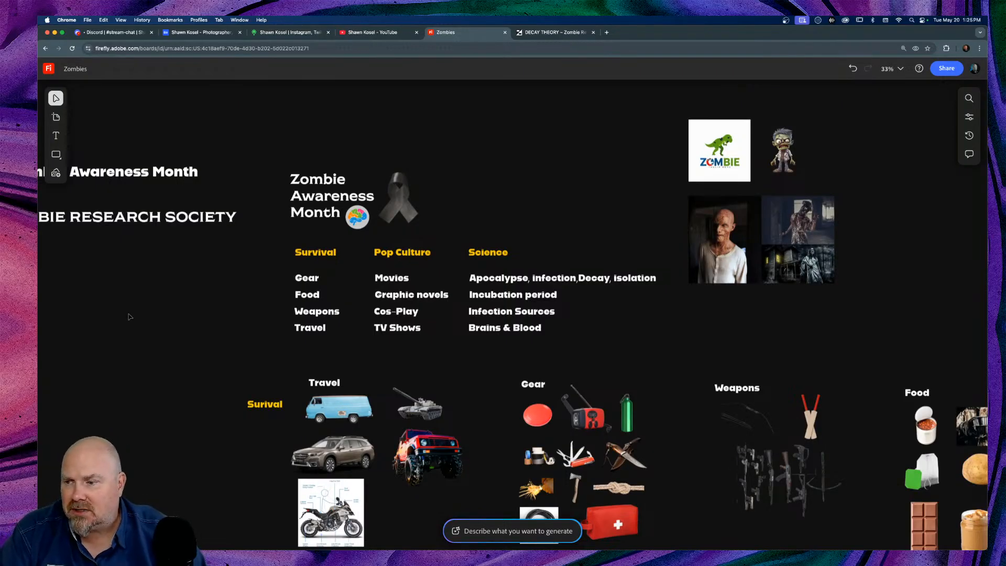
Return to Adobe Illustrator 2025 and place a copy of the ZOMBIE RESEARCH SOCIETY and small ZRS text above the artboard
key(super+Tab)
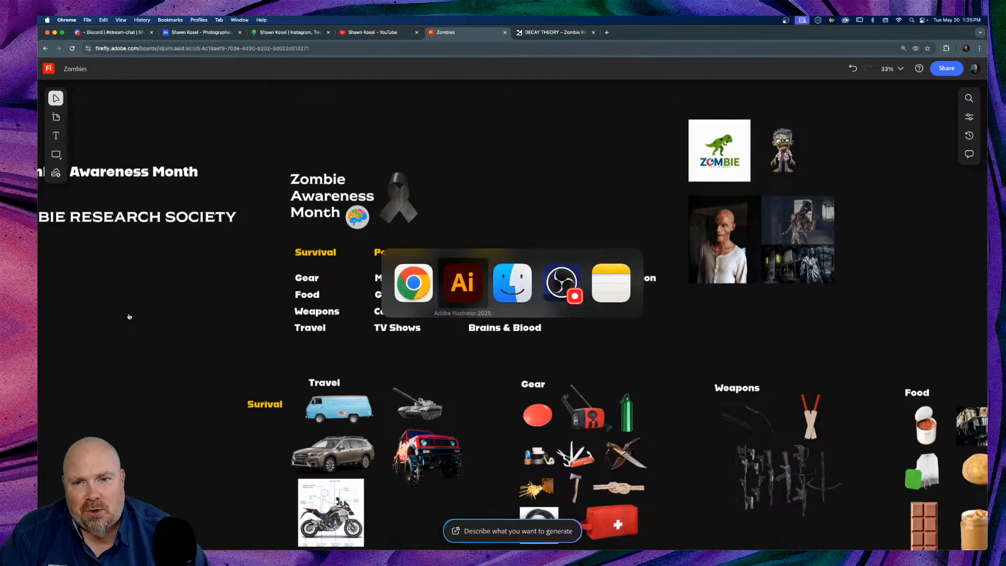
scroll(377, 262, right, 3)
scroll(380, 264, down, 2)
key(super+minus)
key(super+minus)
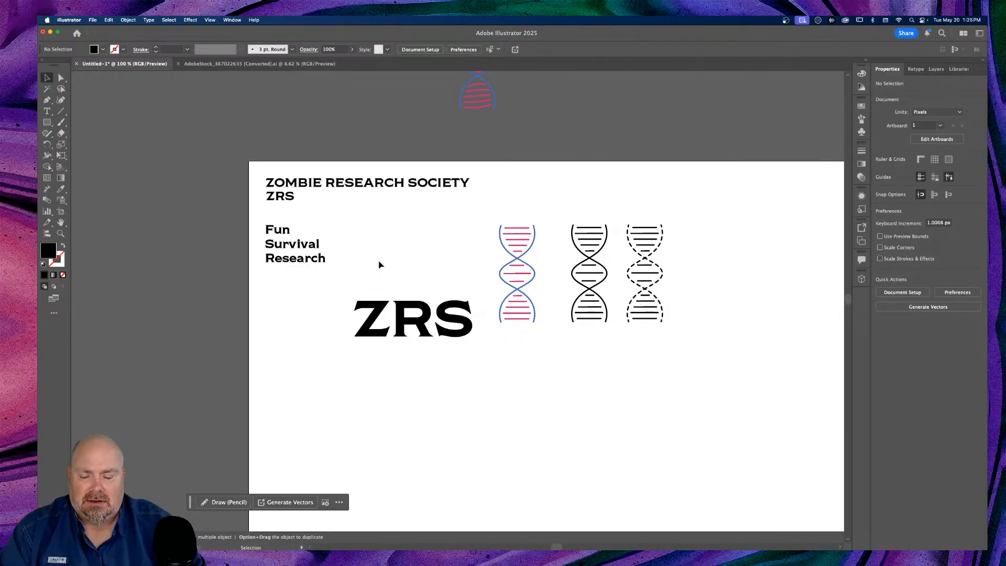
drag(261, 172, 220, 105)
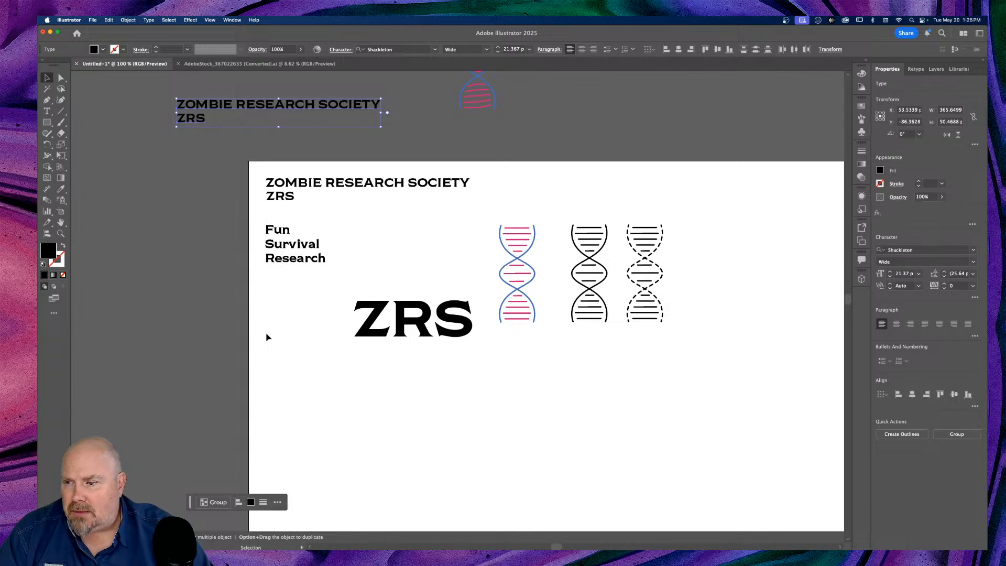
Convert the large ZRS text to outlines and deselect it
scroll(267, 337, right, 2)
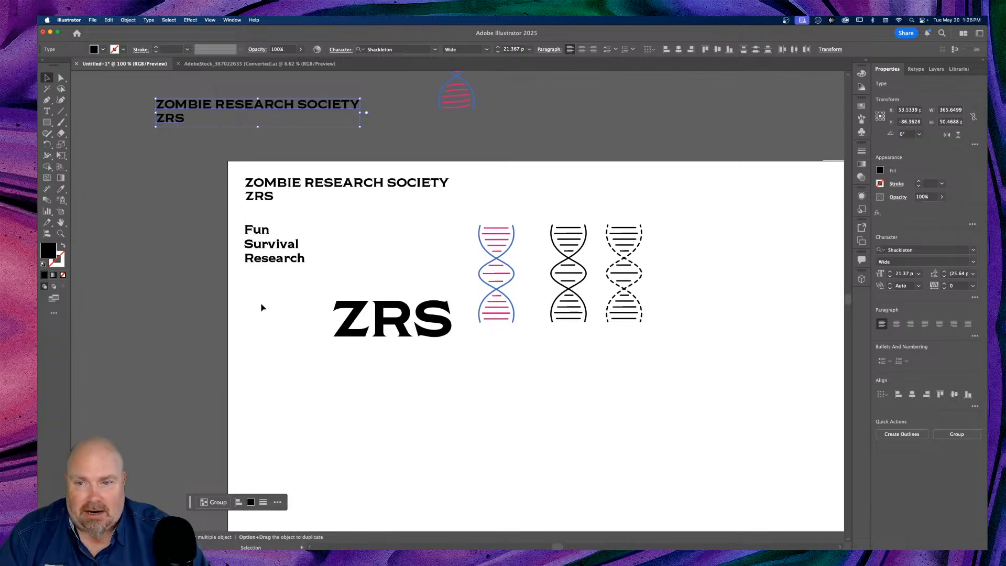
drag(320, 323, 449, 355)
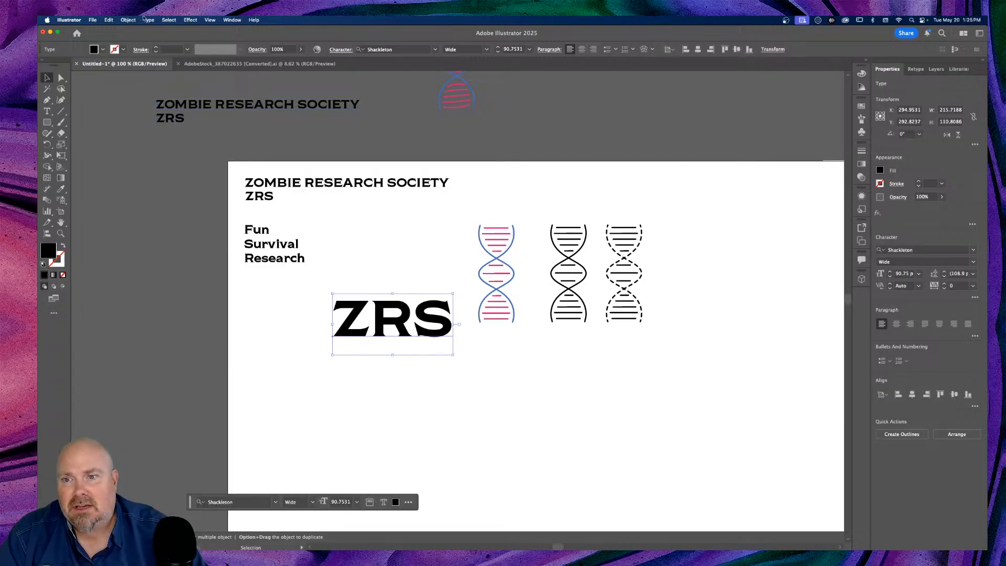
click(144, 20)
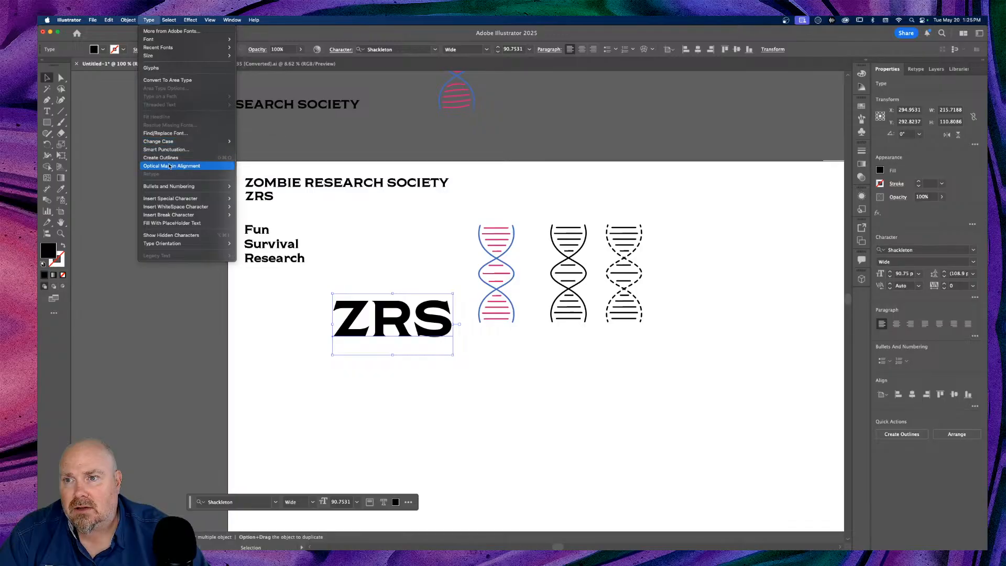
click(161, 158)
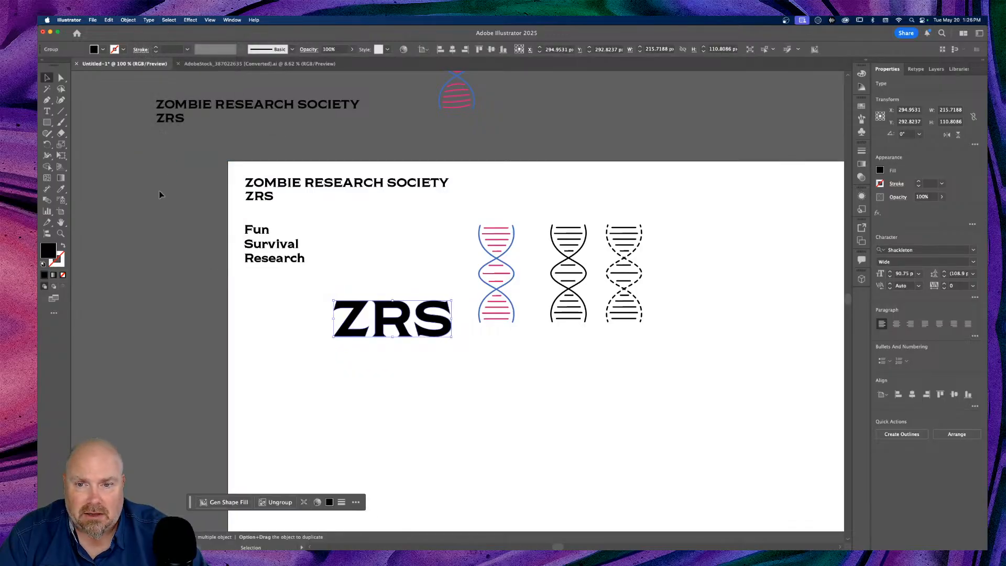
click(474, 415)
scroll(480, 414, left, 2)
scroll(481, 414, left, 2)
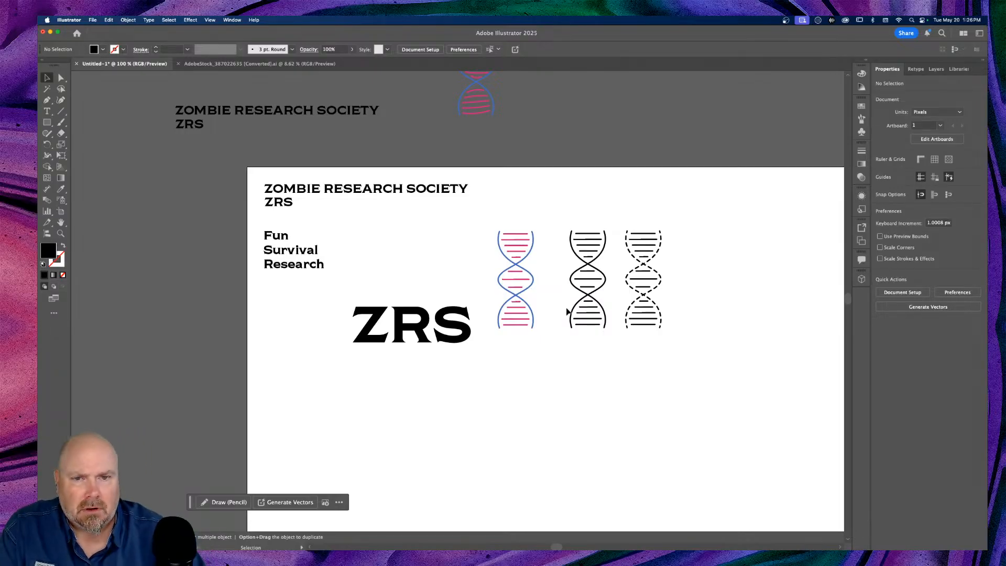
Try to create a pattern brush from the solid black DNA helix
scroll(563, 308, right, 5)
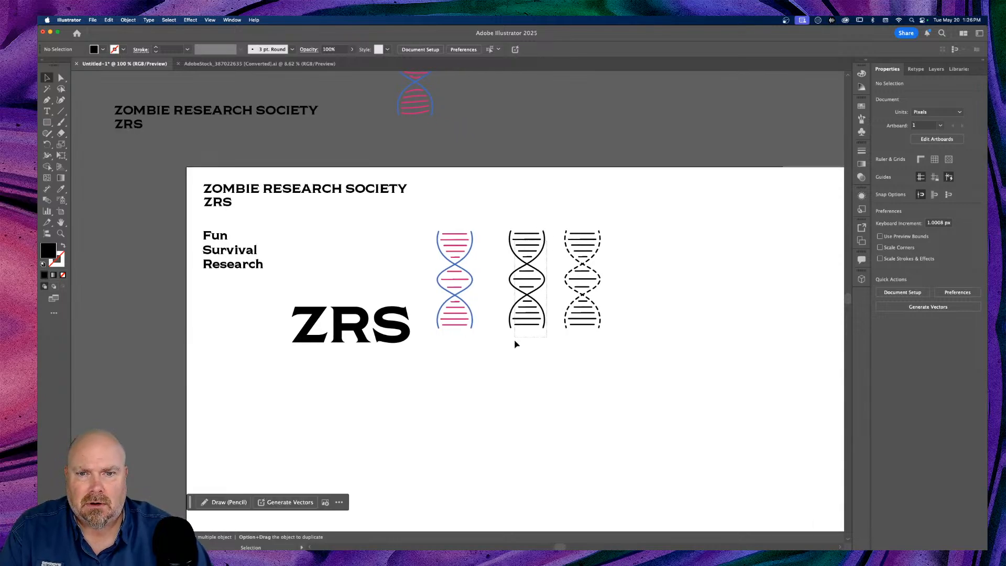
click(507, 355)
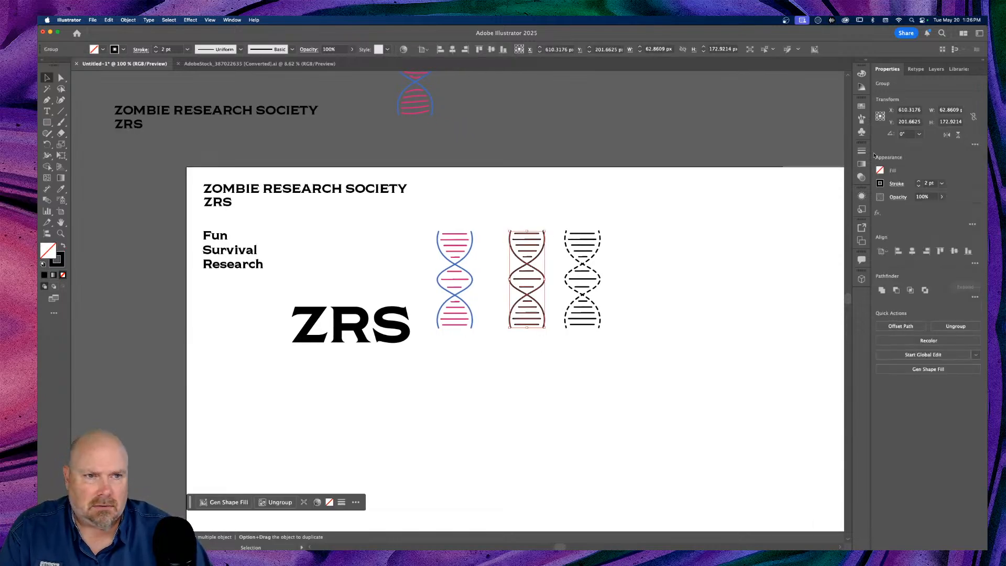
click(861, 120)
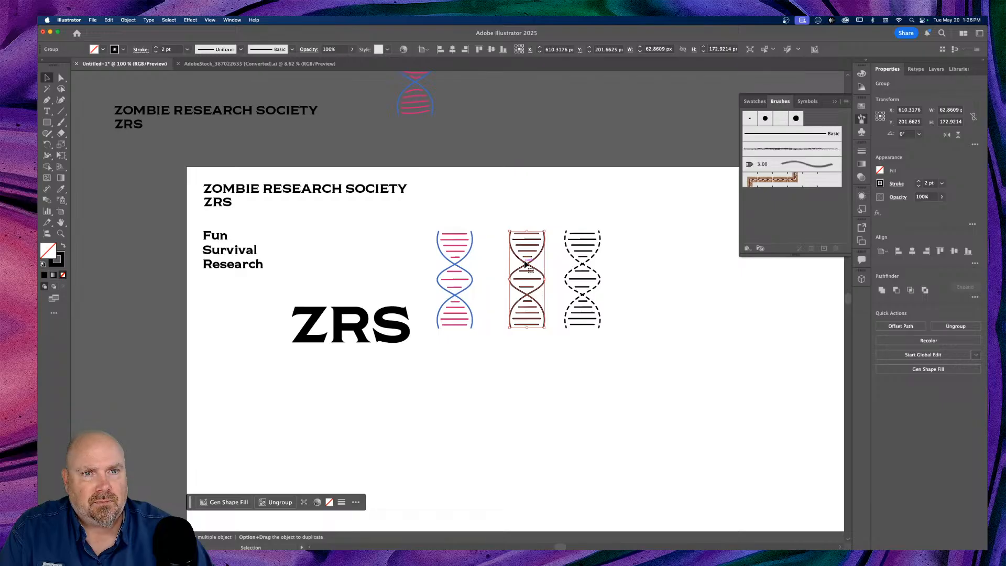
drag(527, 283, 800, 214)
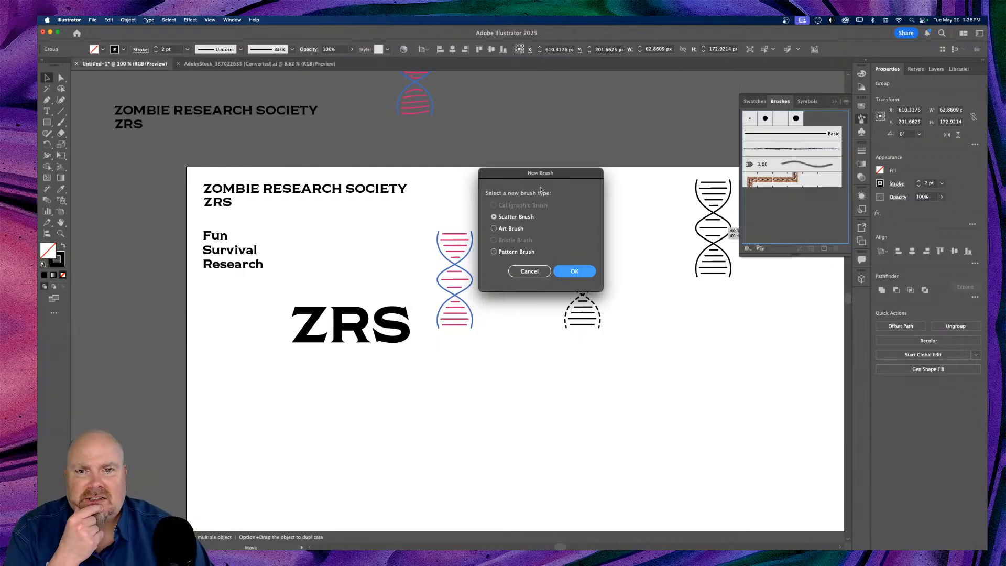
click(494, 252)
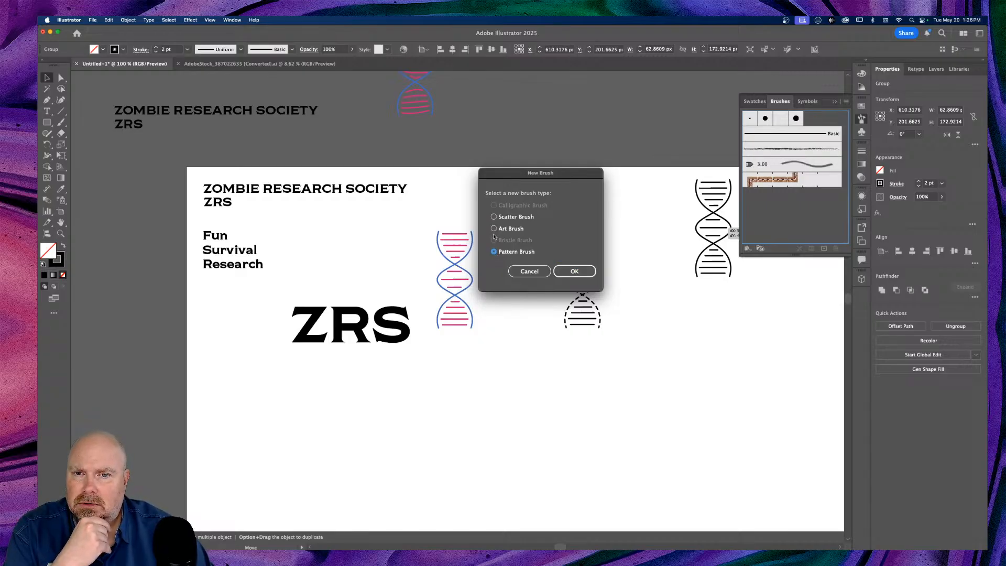
click(494, 229)
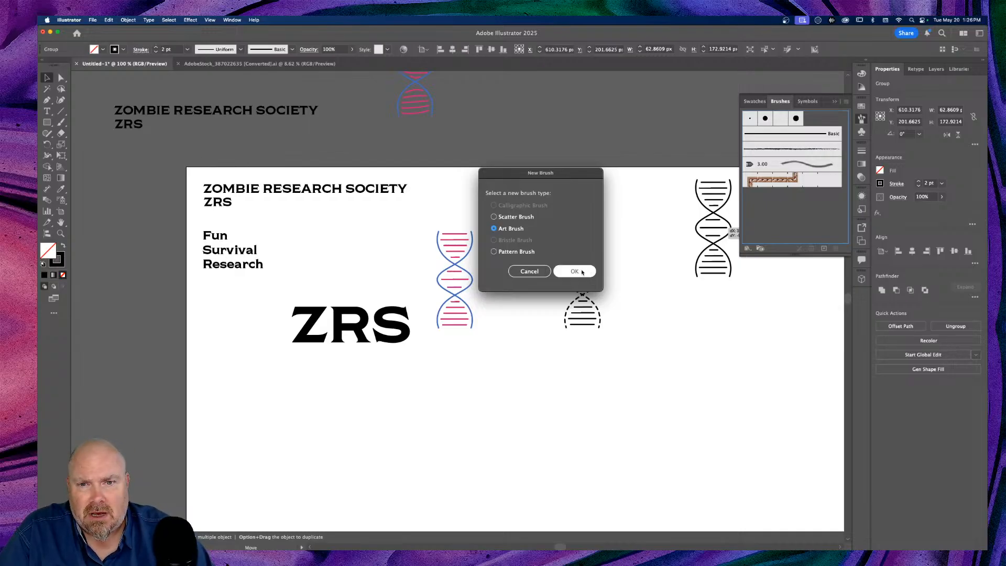
click(493, 251)
click(575, 271)
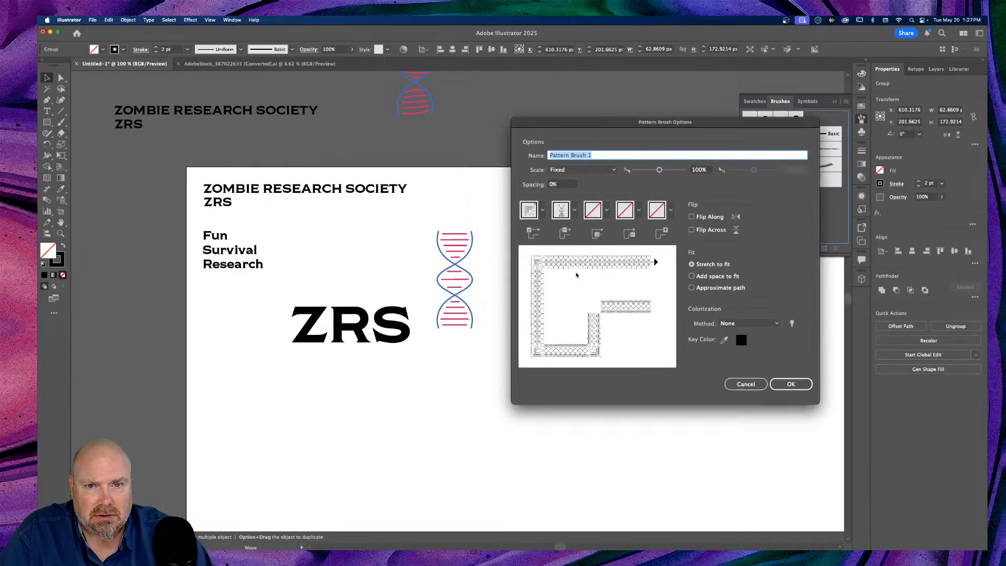
click(791, 384)
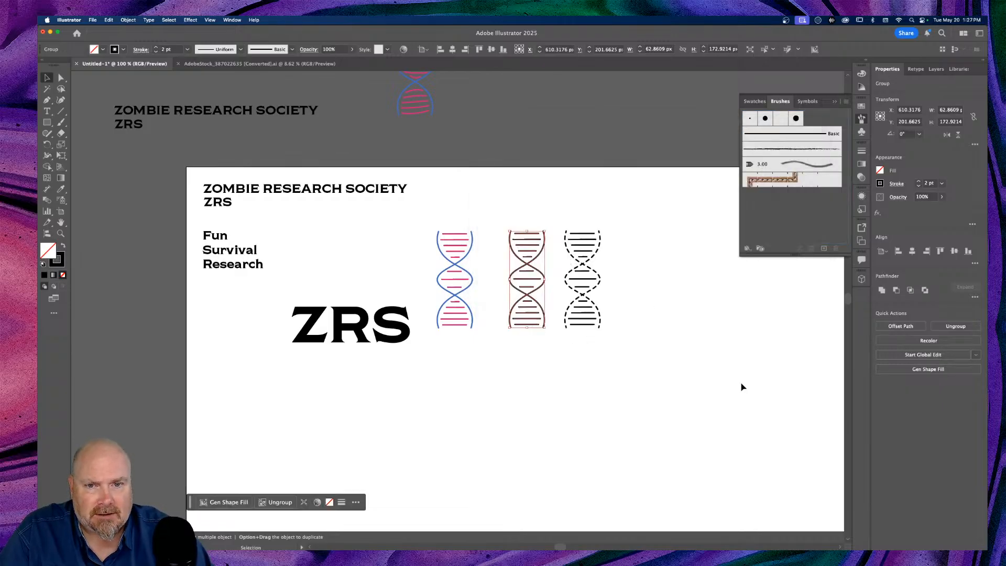
Try to create an art brush from the solid black helix, using the Stretch Between Guides scale option
click(825, 250)
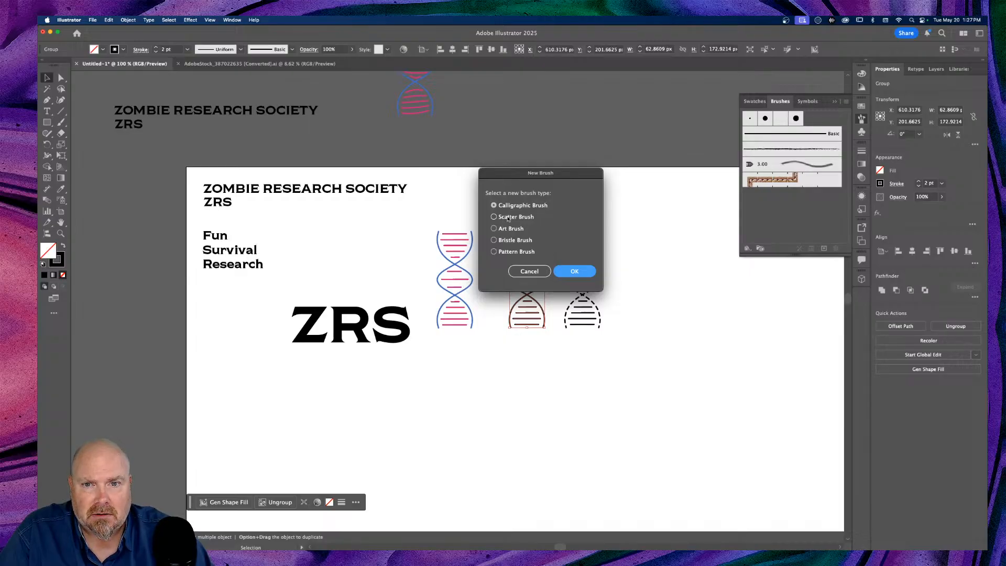
click(505, 230)
click(576, 271)
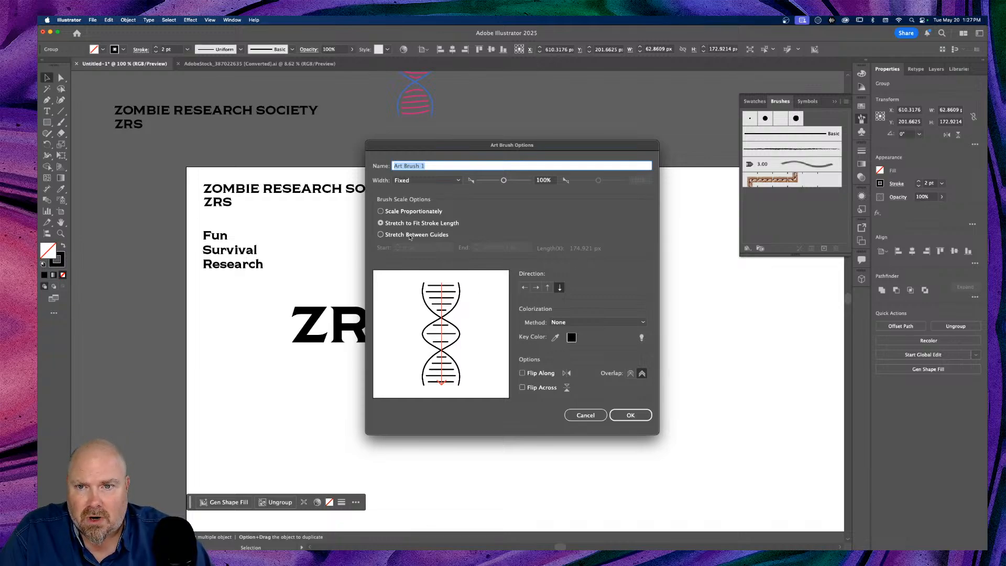
click(380, 235)
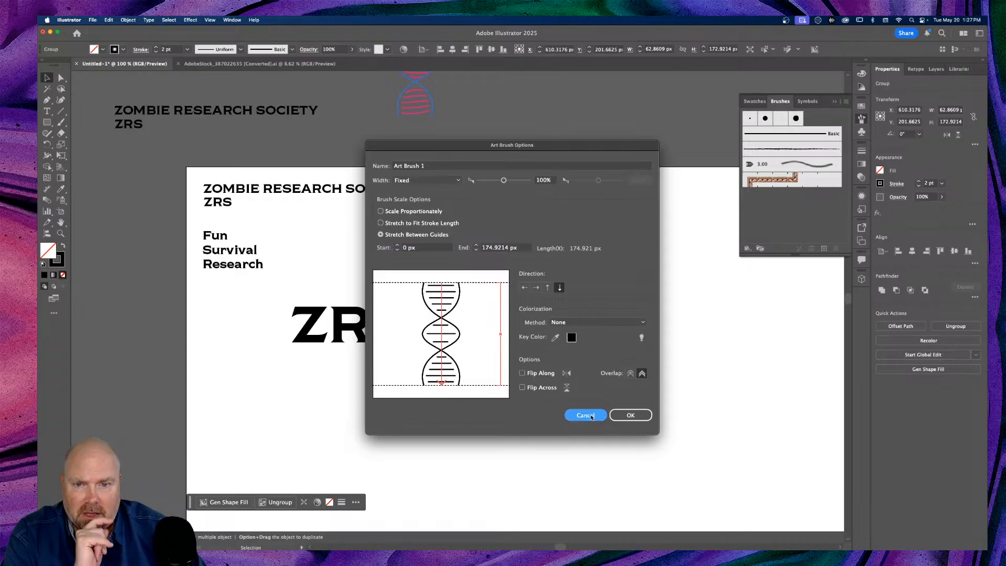
click(619, 417)
click(629, 291)
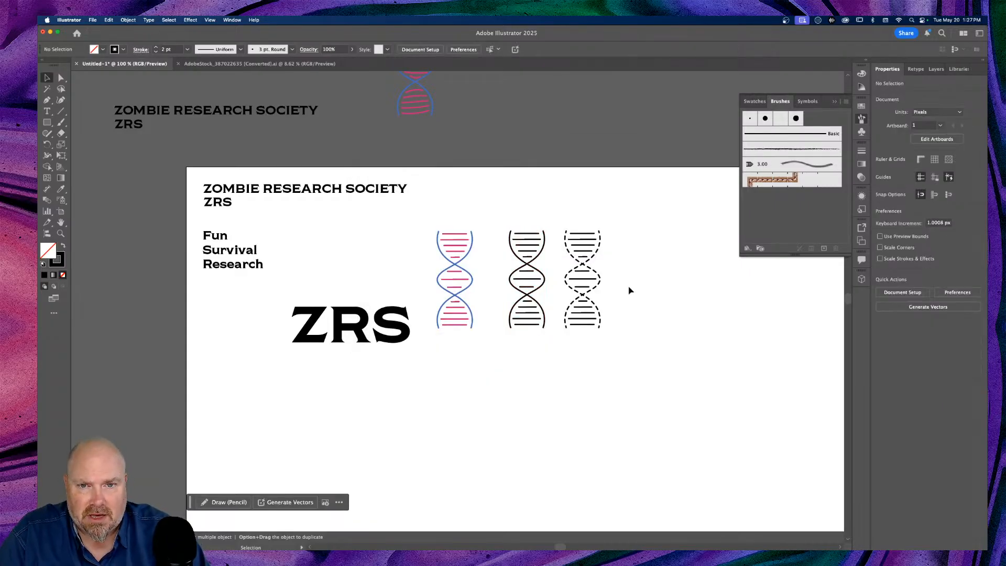
Duplicate the solid black helix downward, overlapping the copy's upper end with the original's lower end so the strands line up
click(544, 346)
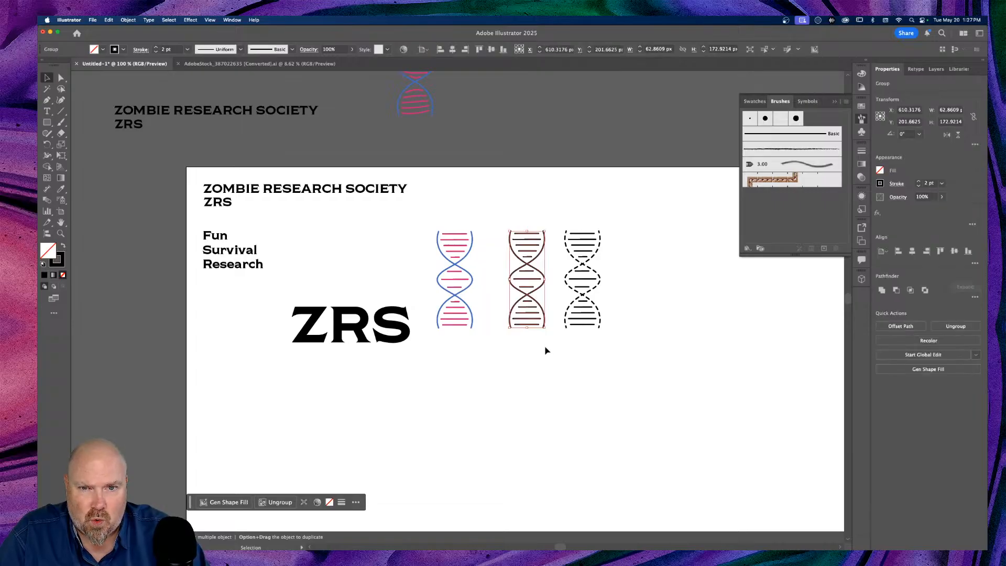
drag(528, 299, 521, 379)
key(super+equal)
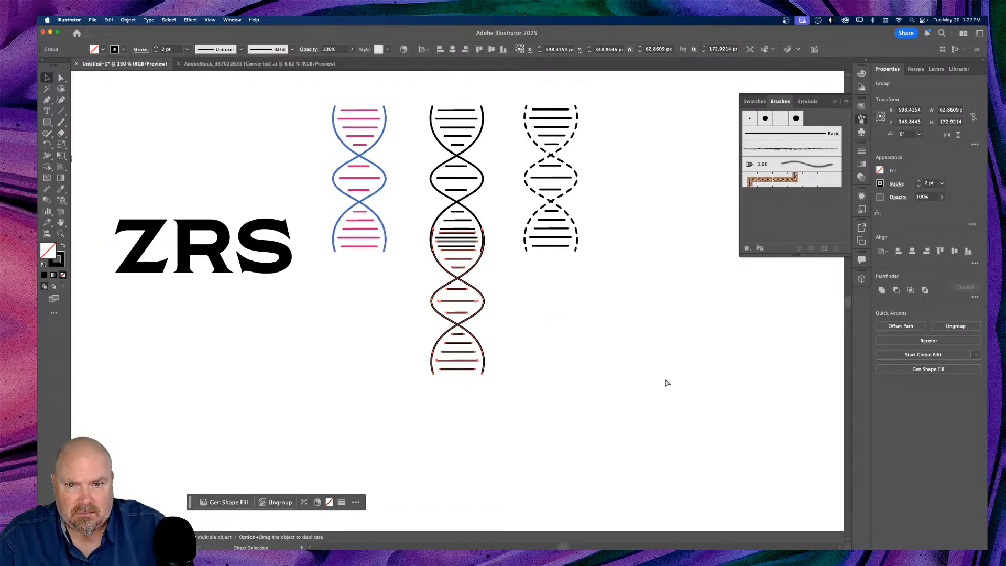
key(super+equal)
key(super+equal)
key(super+equal)
scroll(602, 347, up, 5)
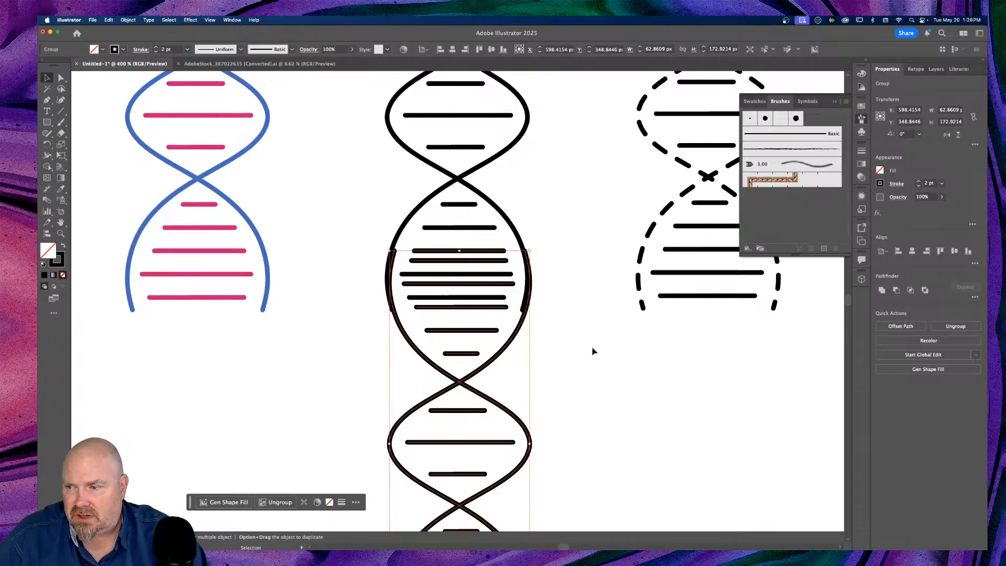
drag(459, 383, 457, 378)
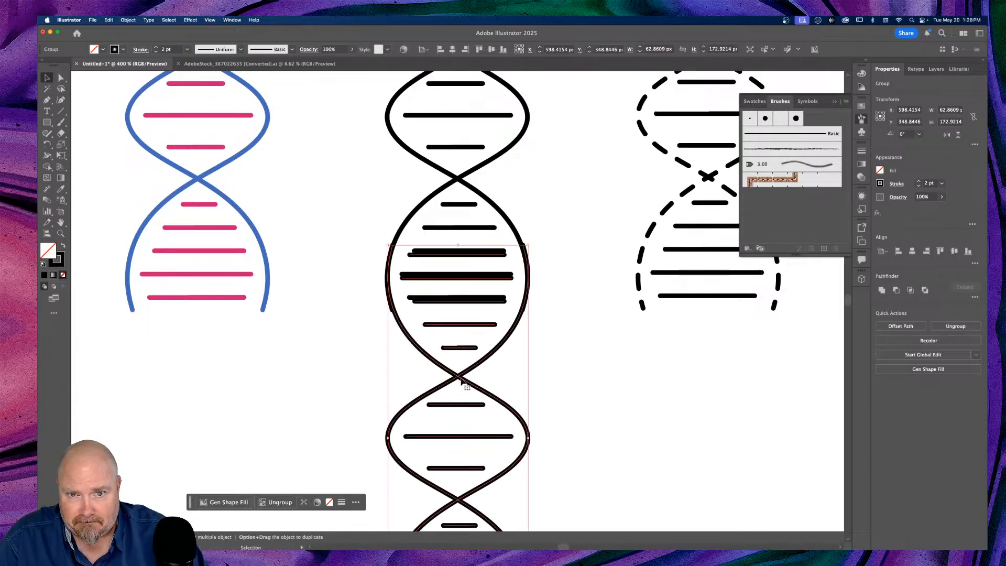
click(615, 388)
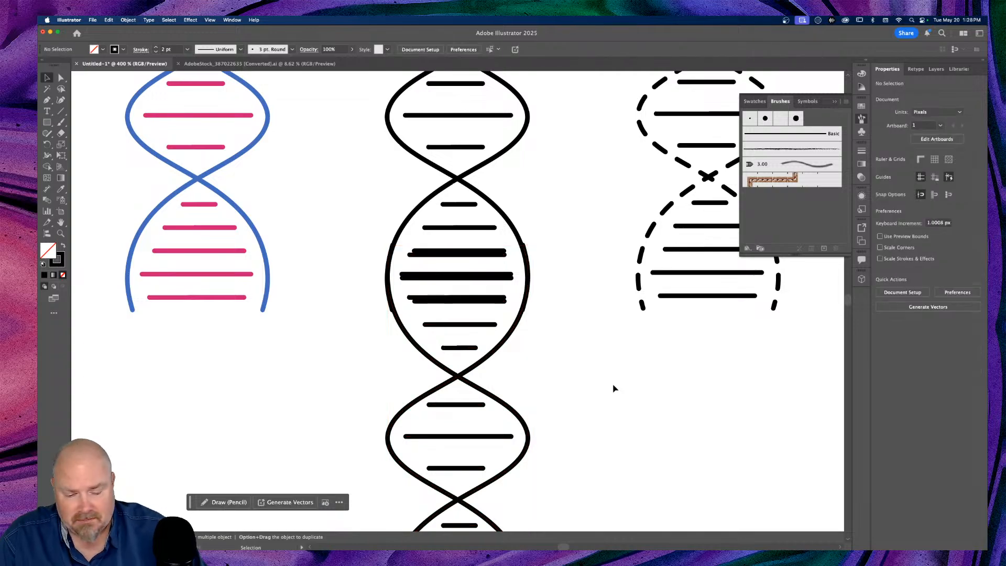
key(super+1)
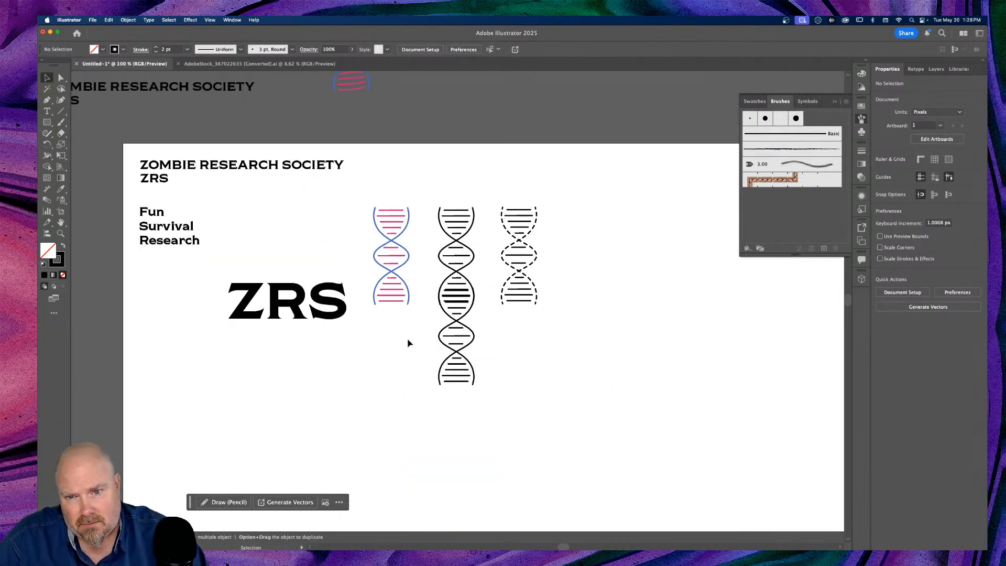
Move the lower helix copy to the empty area right of the dashed helix and deselect it
drag(531, 319, 428, 391)
drag(456, 355, 600, 269)
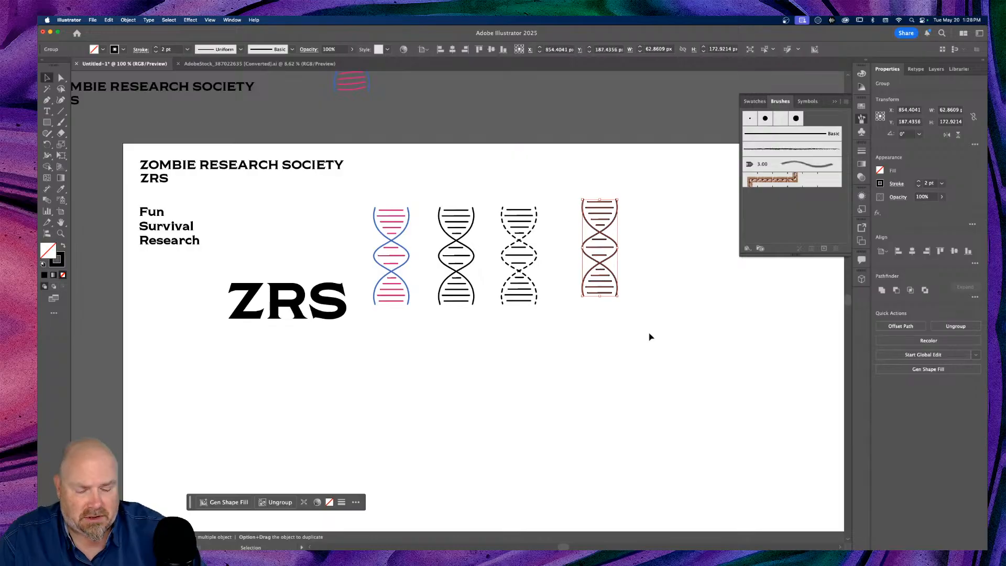
key(super+equal)
key(super+equal)
key(super+equal)
key(super+equal)
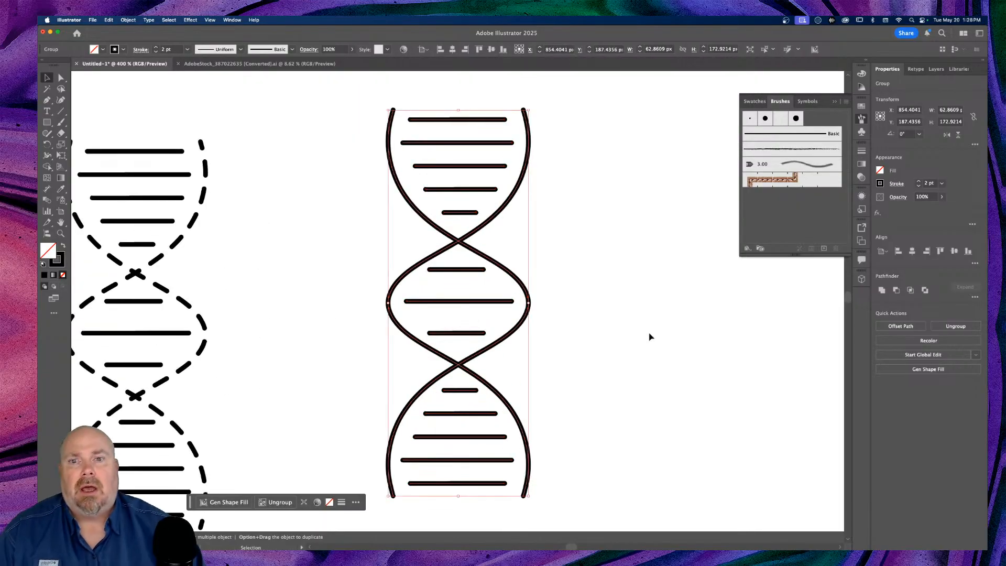
click(594, 236)
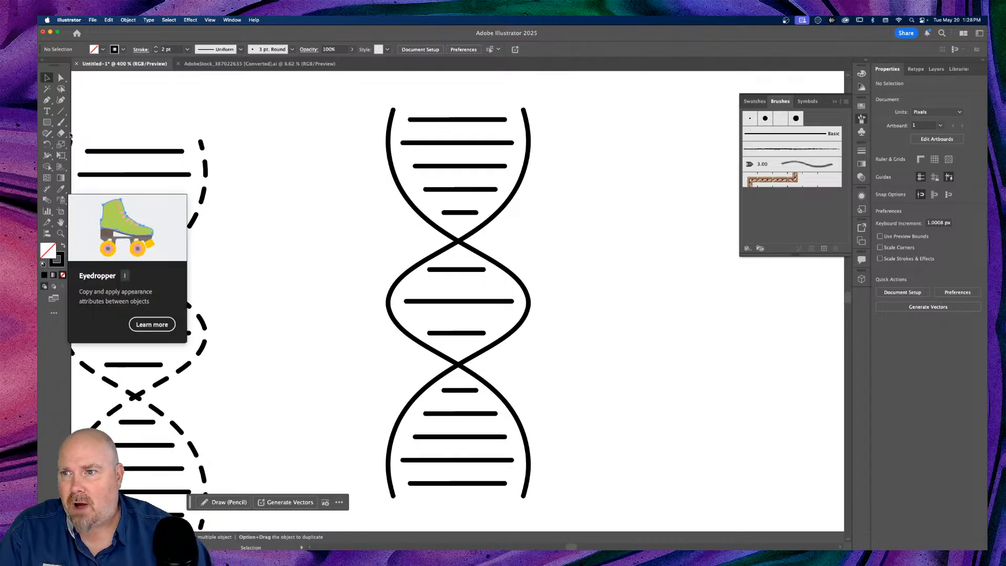
Cut the helix copy's strand at the upper crossing with the Scissors tool
click(61, 134)
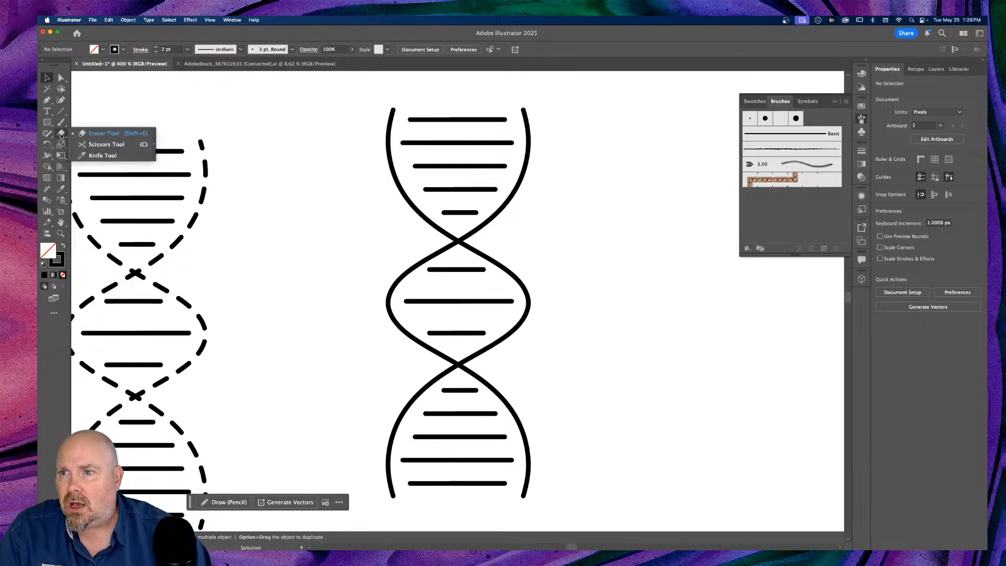
click(95, 146)
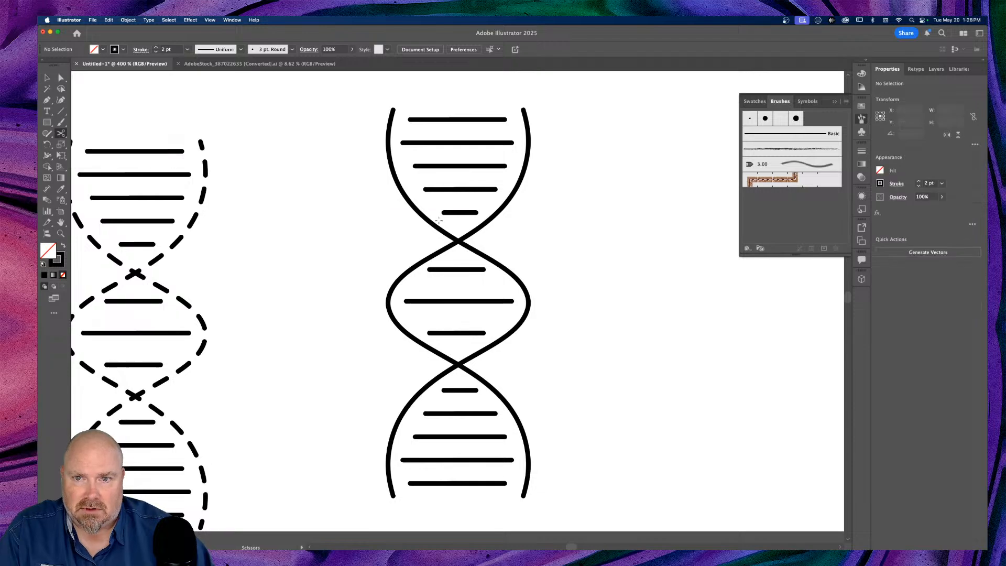
click(458, 239)
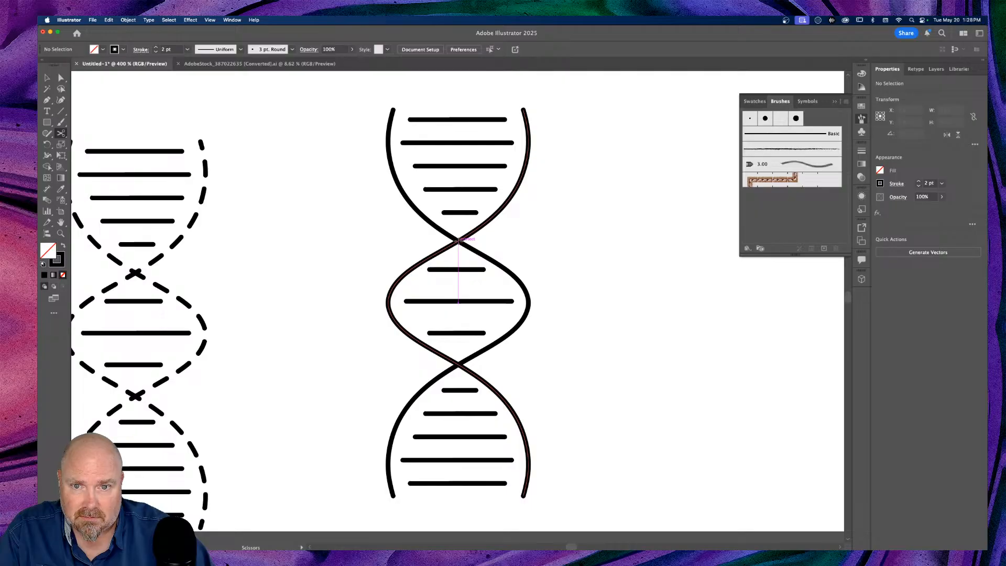
key(super+equal)
key(super+equal)
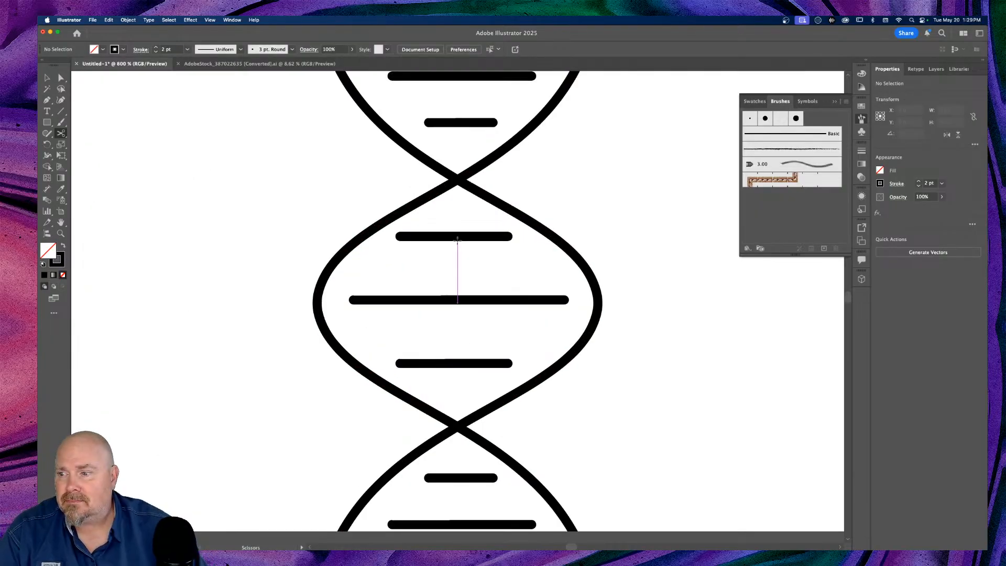
scroll(457, 231, down, 1)
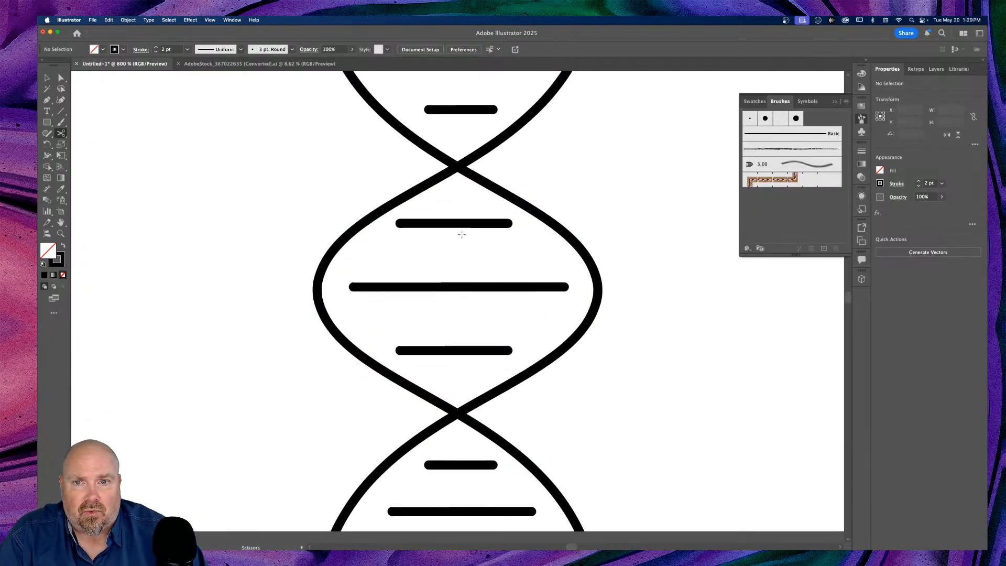
click(457, 166)
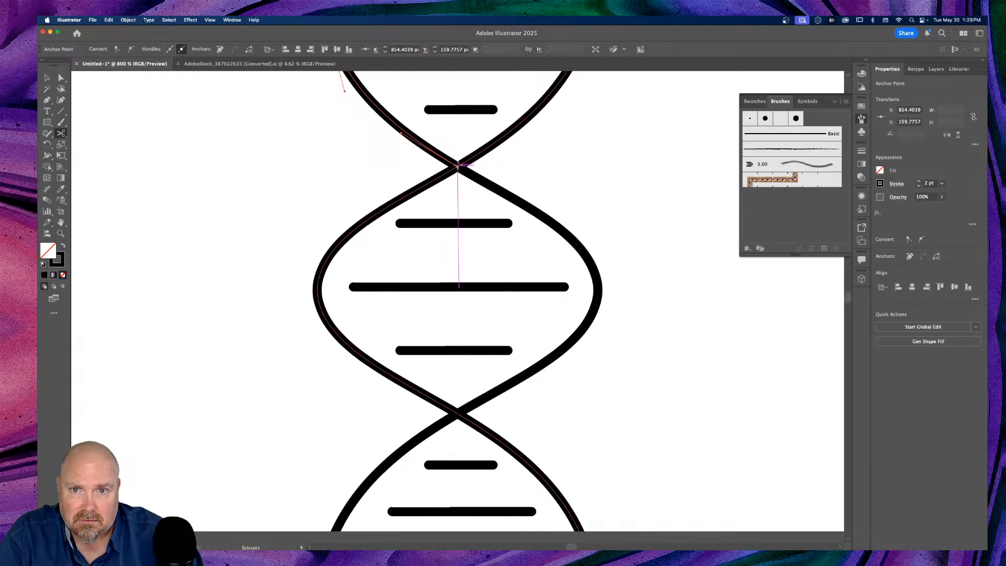
click(458, 166)
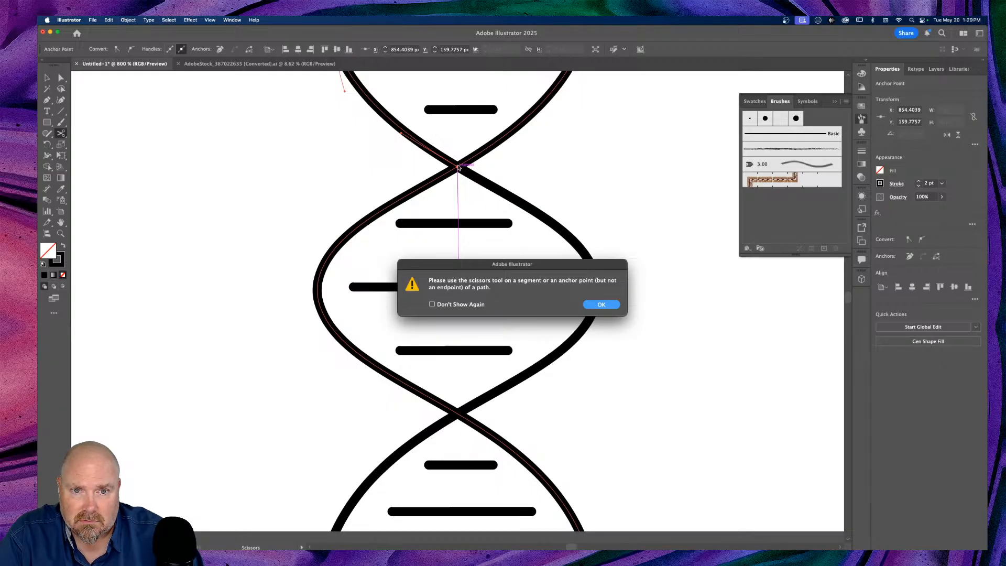
click(603, 304)
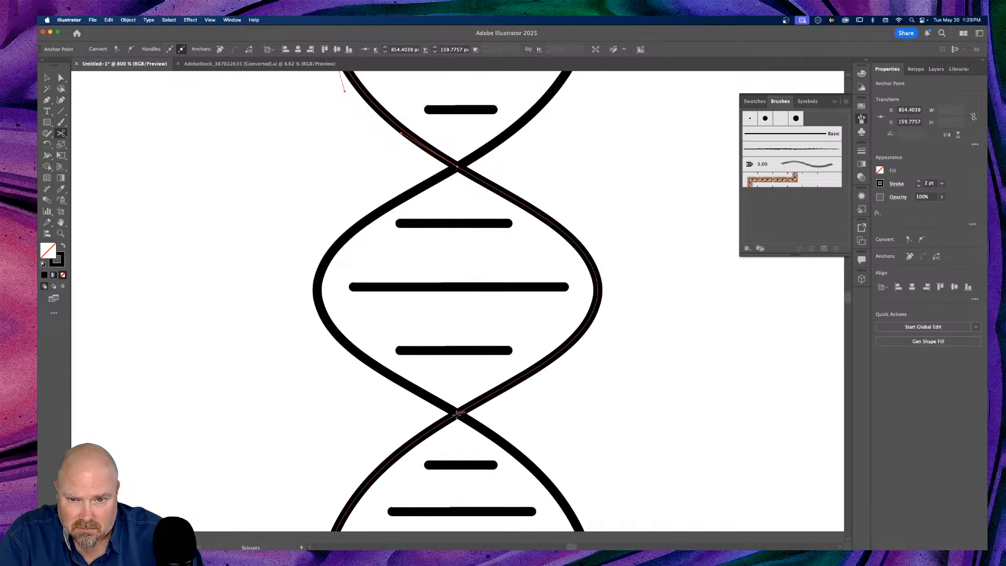
Cut both strands of the helix copy at the lower crossing with the Scissors tool
click(456, 414)
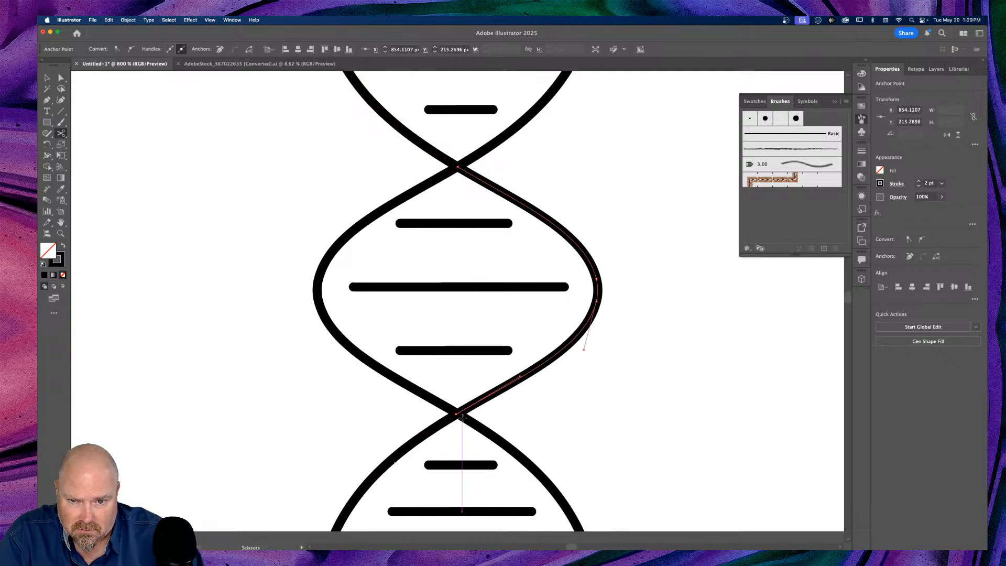
click(460, 415)
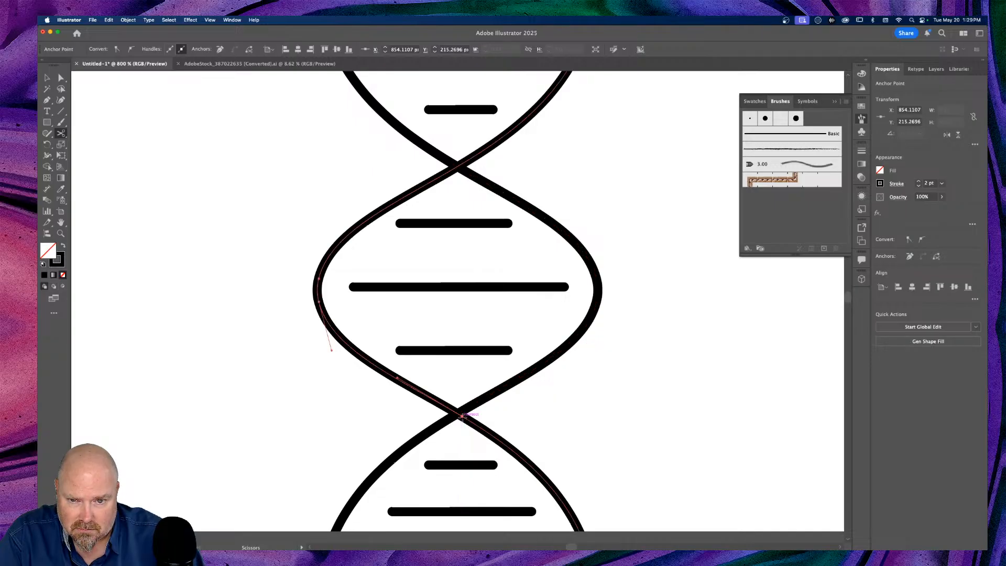
key(v)
click(592, 399)
scroll(592, 400, up, 1)
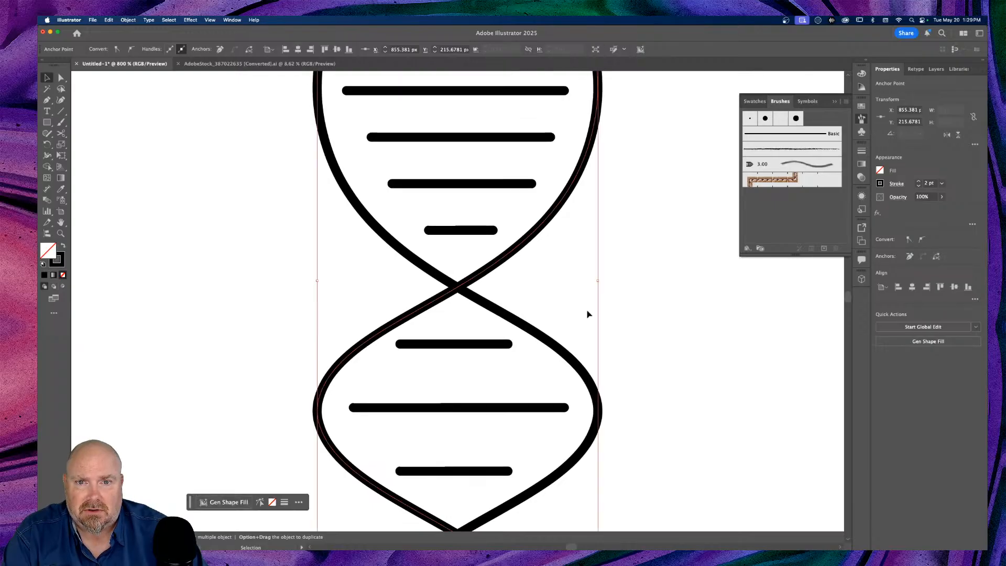
Cut the helix copy's second strand just above the upper crossing with the Scissors tool
drag(283, 185, 627, 263)
click(665, 253)
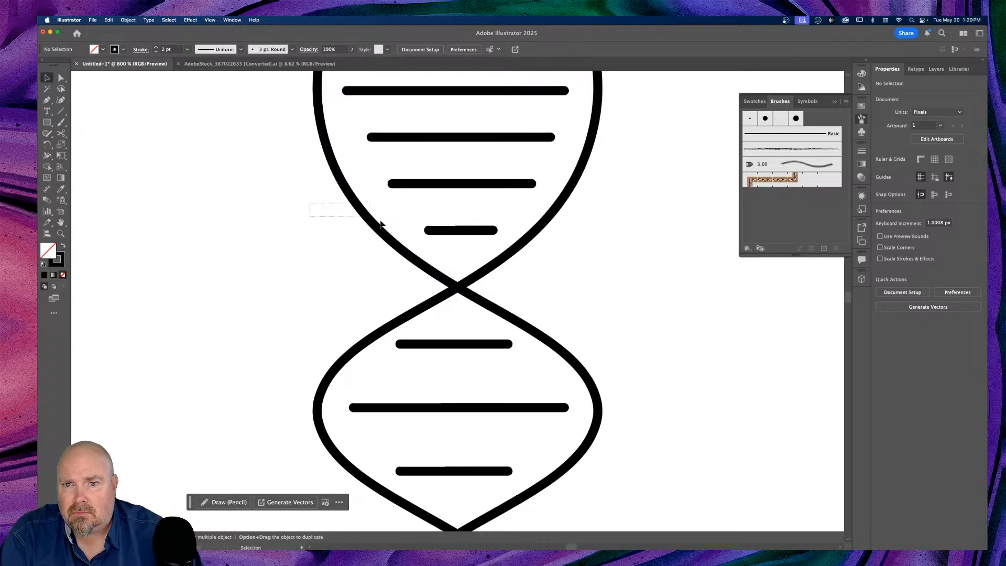
drag(314, 204, 593, 249)
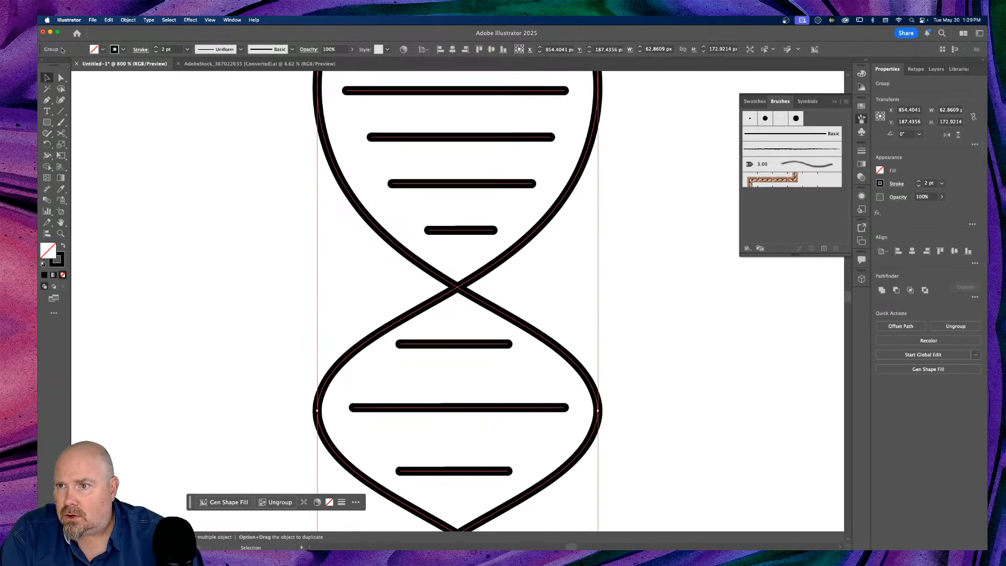
click(61, 134)
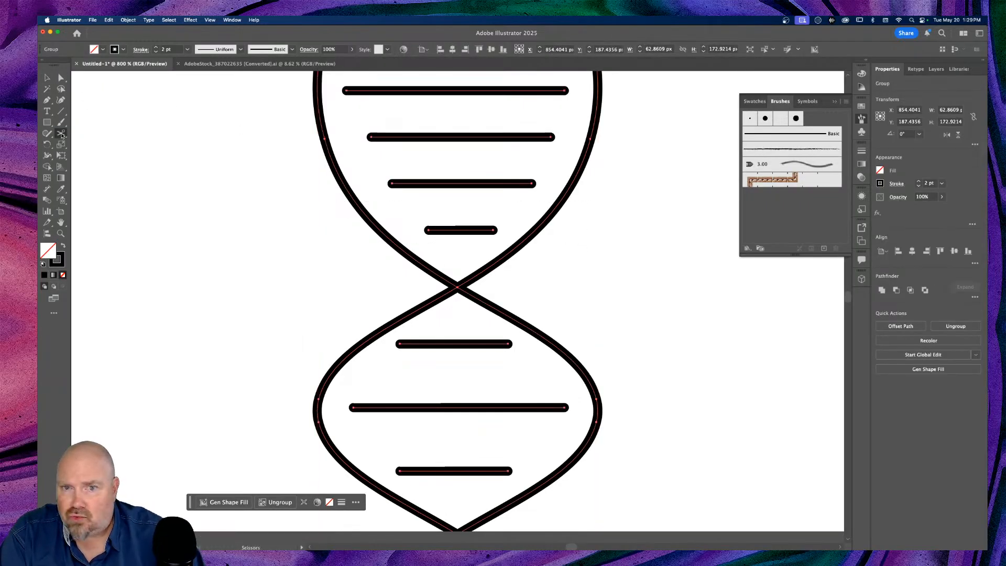
click(466, 282)
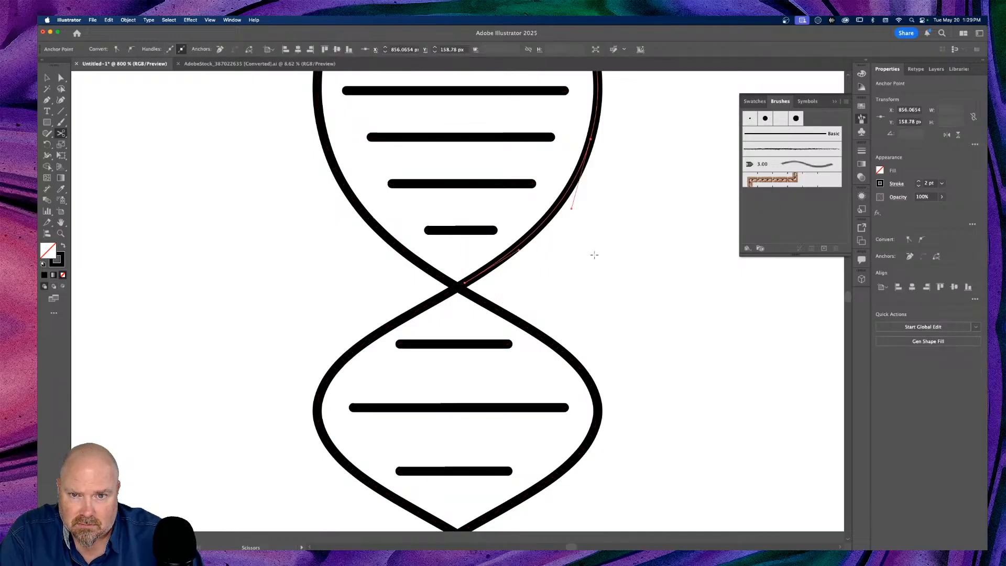
Ungroup the helix copy so its strand segments and rungs can be selected individually
click(52, 76)
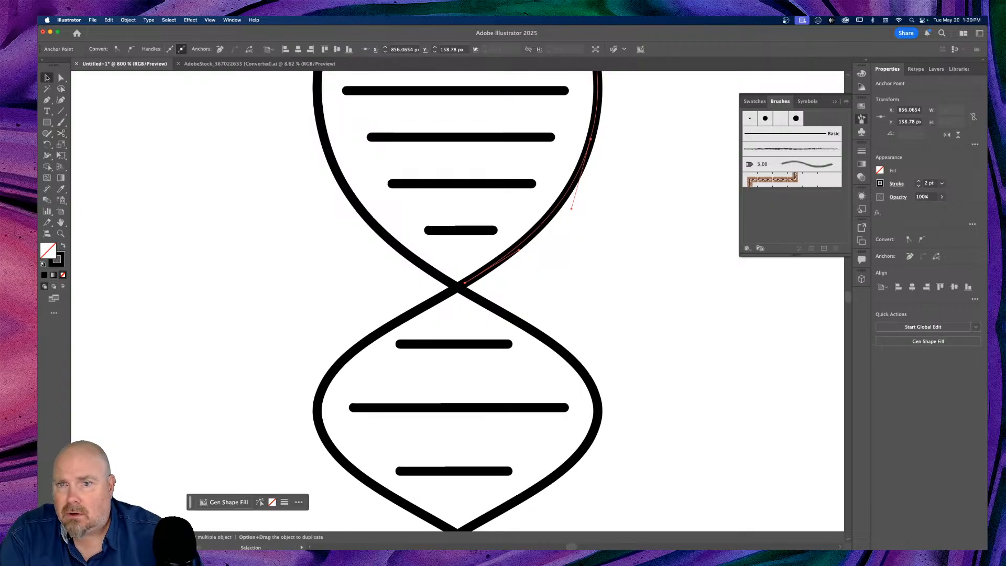
key(super+minus)
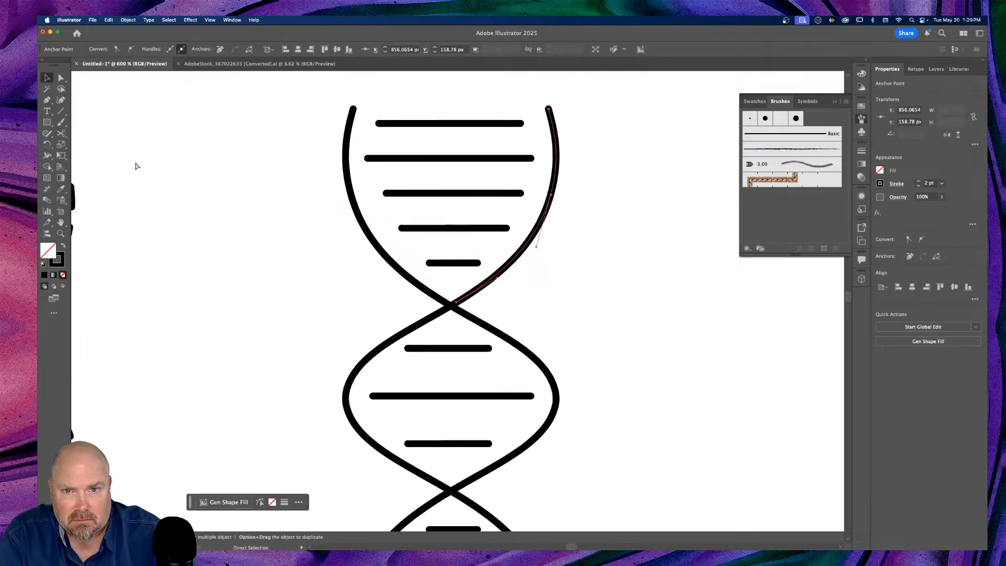
drag(342, 161, 395, 190)
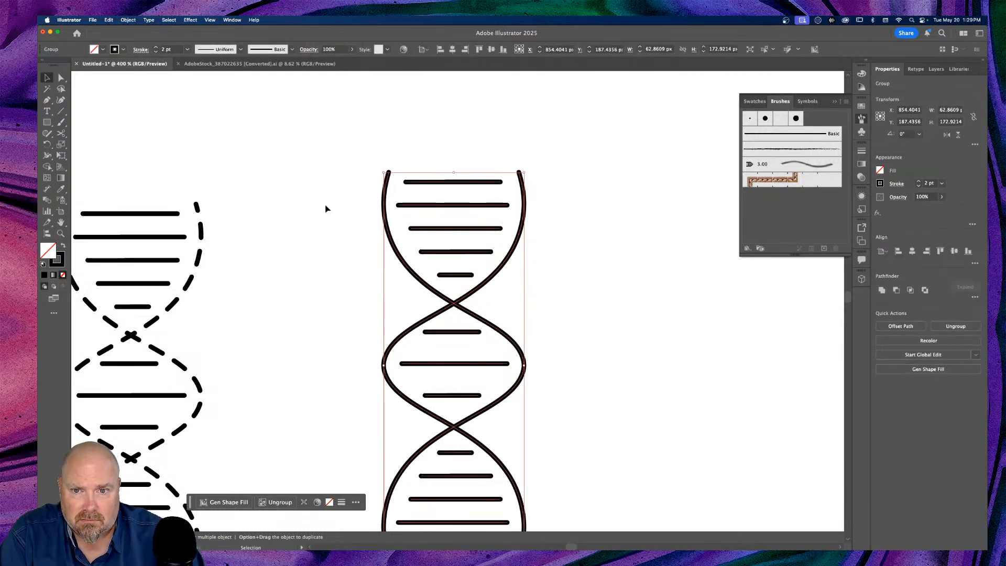
drag(566, 169, 521, 231)
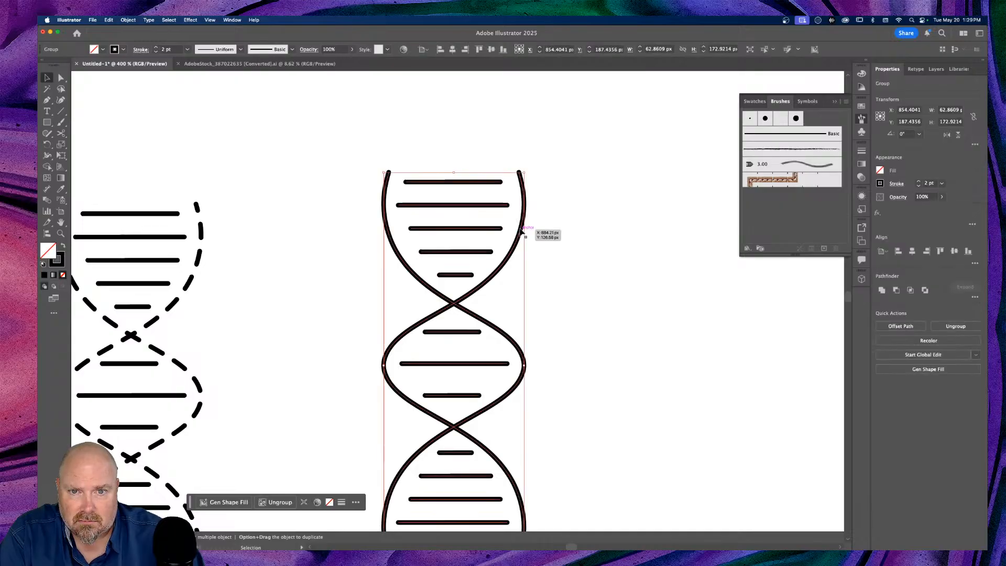
click(954, 326)
Delete the two strand segments above the helix copy's upper crossing
click(575, 218)
drag(568, 209, 512, 254)
key(Delete)
drag(379, 155, 391, 206)
key(Delete)
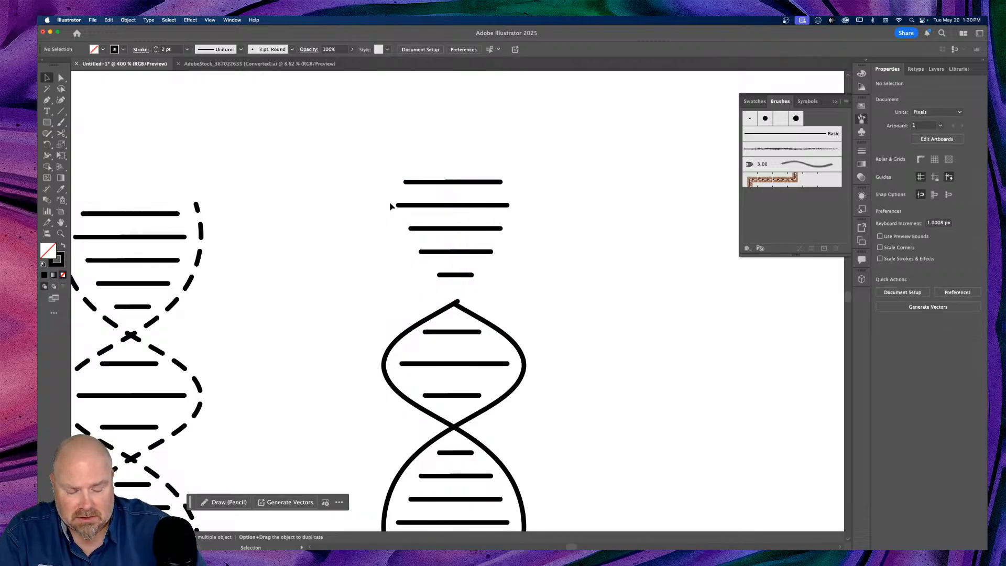
Delete the five loose rungs above the helix copy's upper crossing
key(super+equal)
key(super+equal)
key(super+equal)
key(super+equal)
key(super+equal)
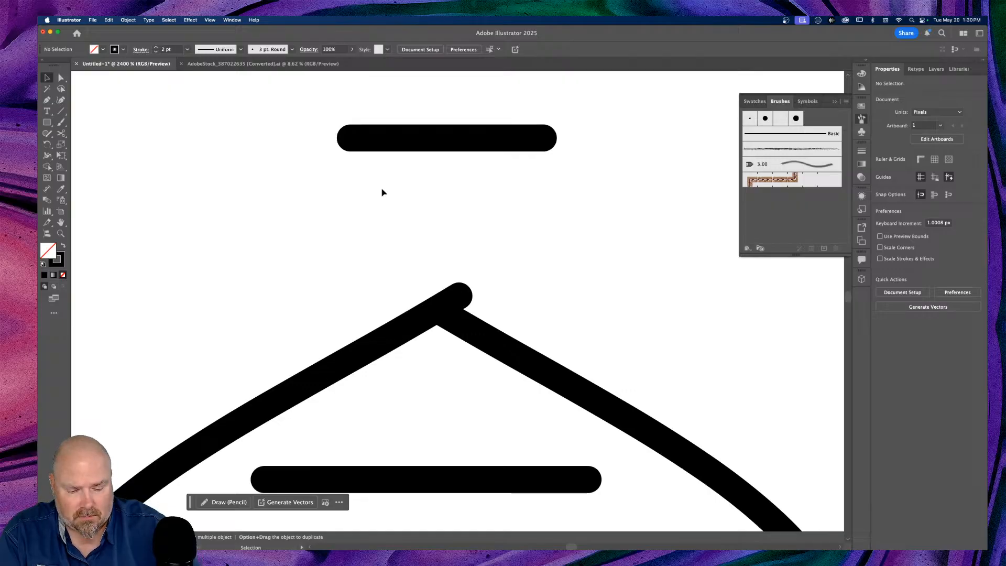
key(super+minus)
key(super+minus)
key(super+minus)
key(super+minus)
key(super+minus)
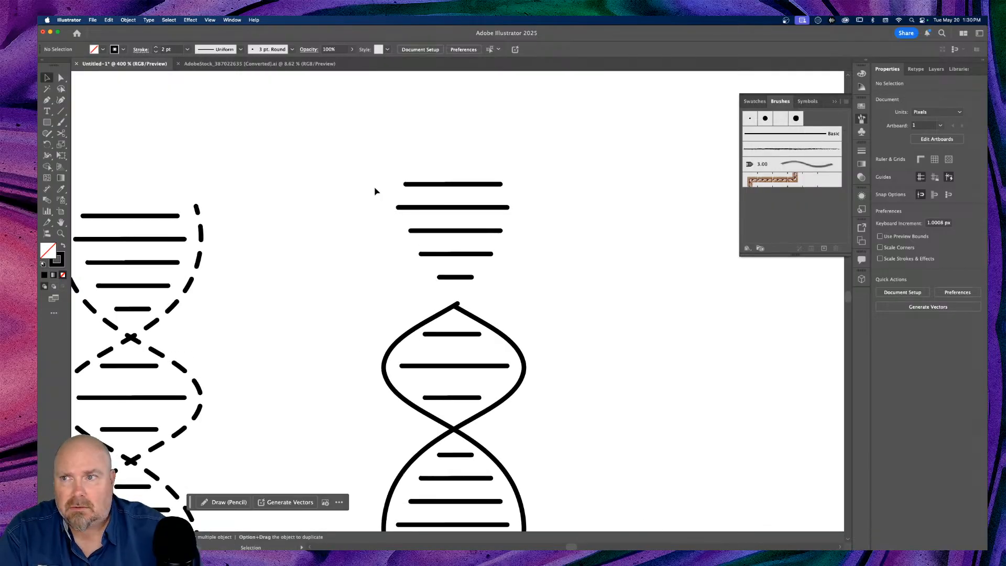
drag(388, 161, 571, 288)
key(Delete)
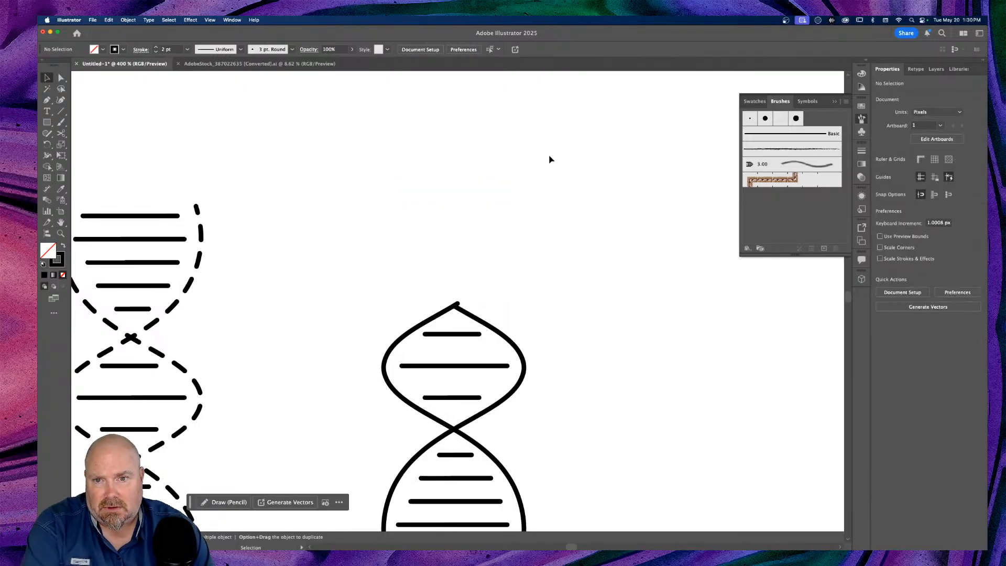
Move the left strand's protruding upper end anchor onto the right strand's end so both meet in a clean peak
key(super+plus)
key(super+plus)
key(super+plus)
key(super+plus)
key(super+plus)
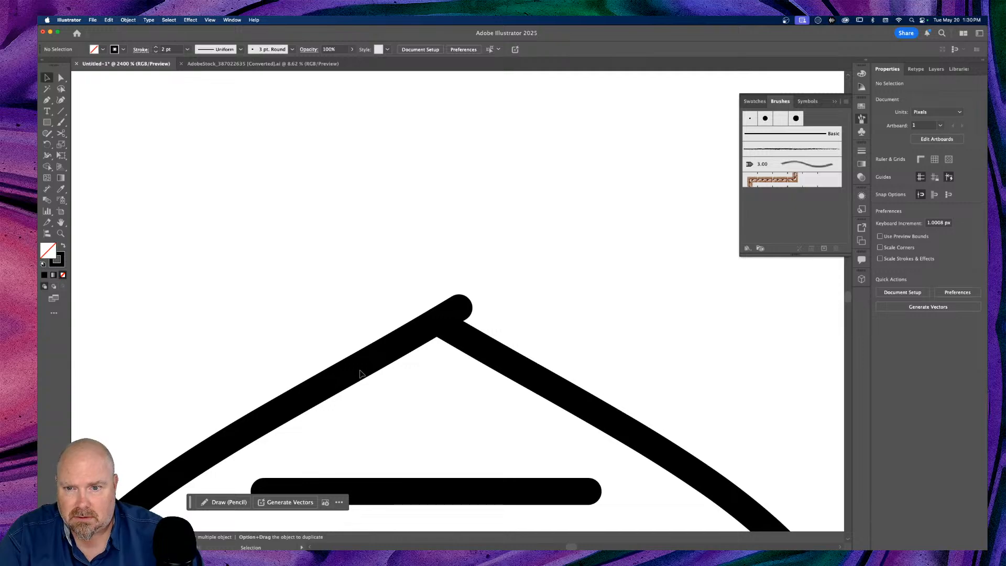
key(a)
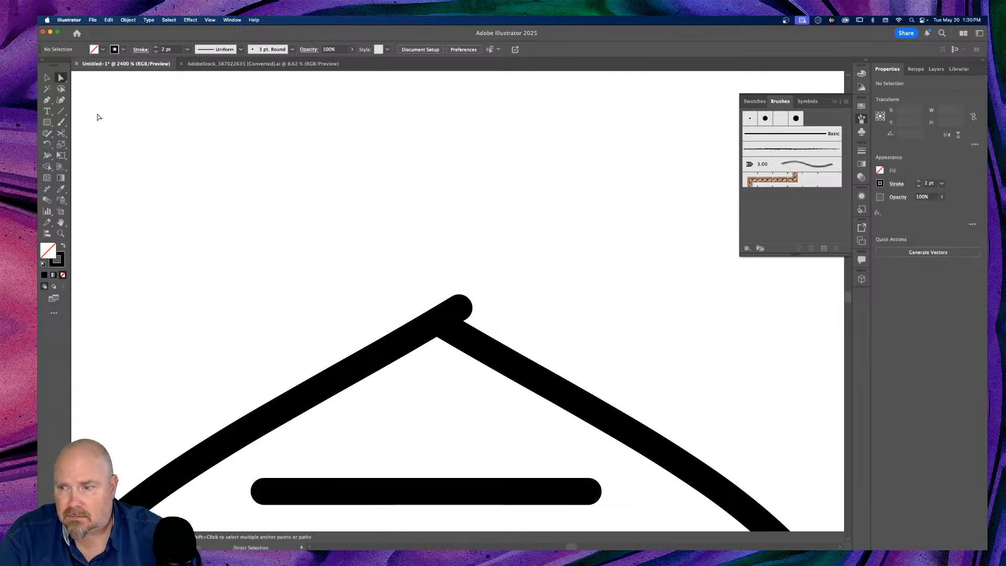
click(460, 309)
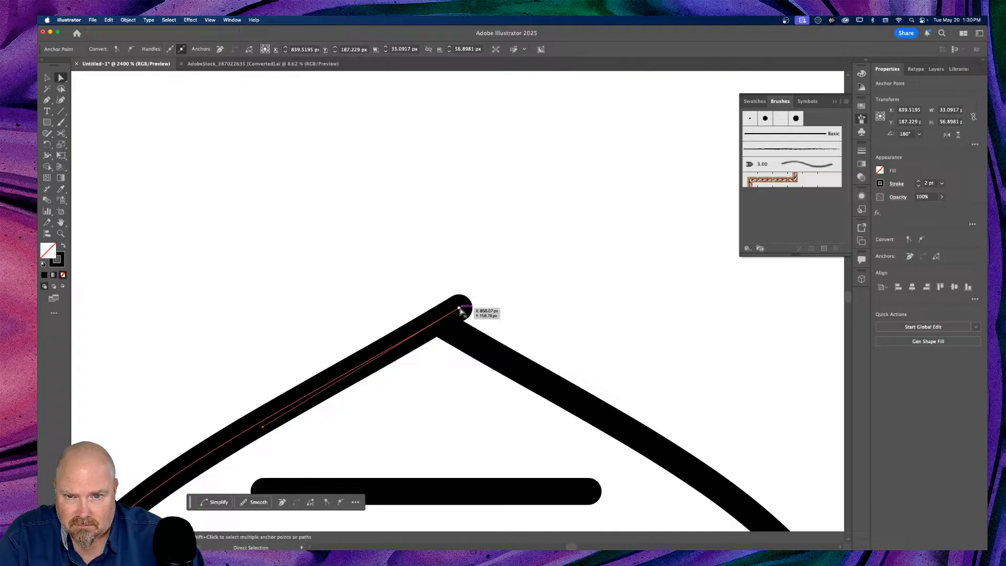
drag(460, 309, 439, 325)
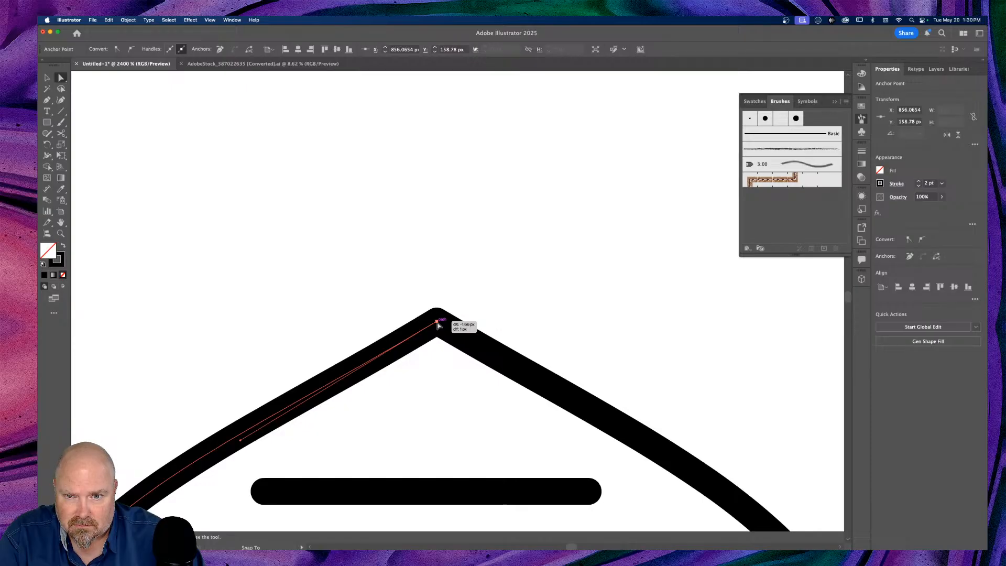
drag(438, 325, 438, 325)
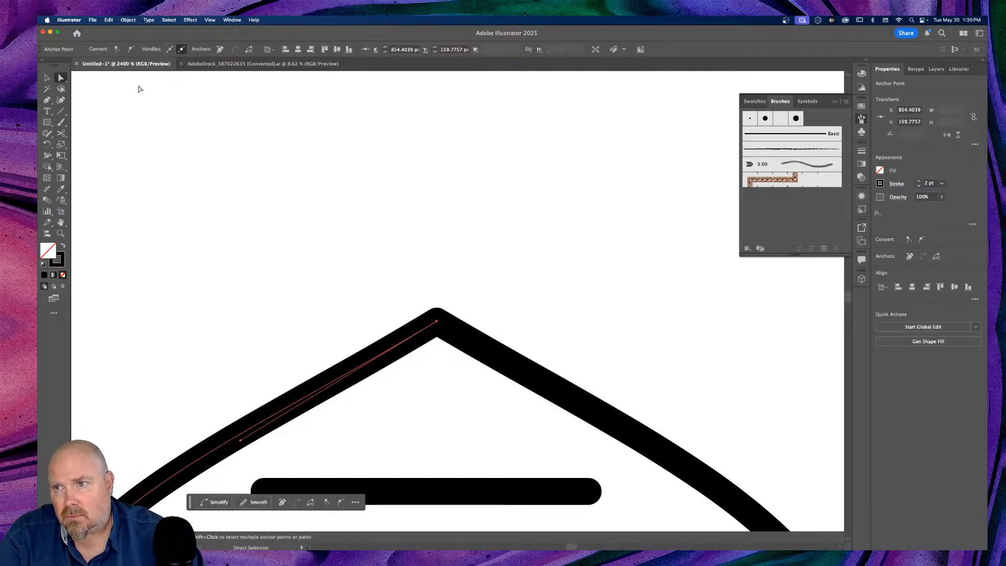
Delete both strand segments and the five rungs below the helix copy's lower crossing
click(46, 77)
scroll(516, 183, down, 3)
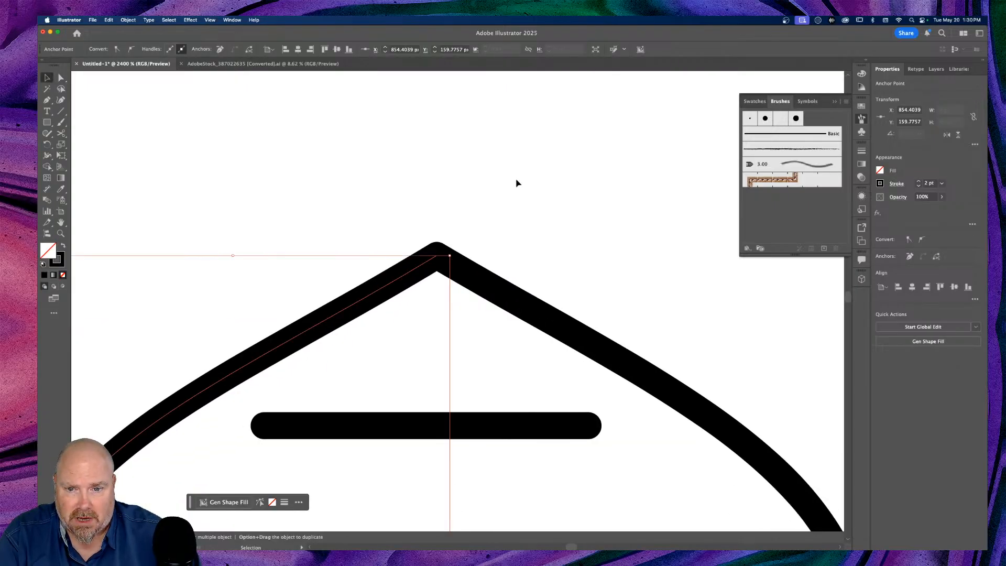
key(super+minus)
key(super+minus)
key(super+minus)
key(super+minus)
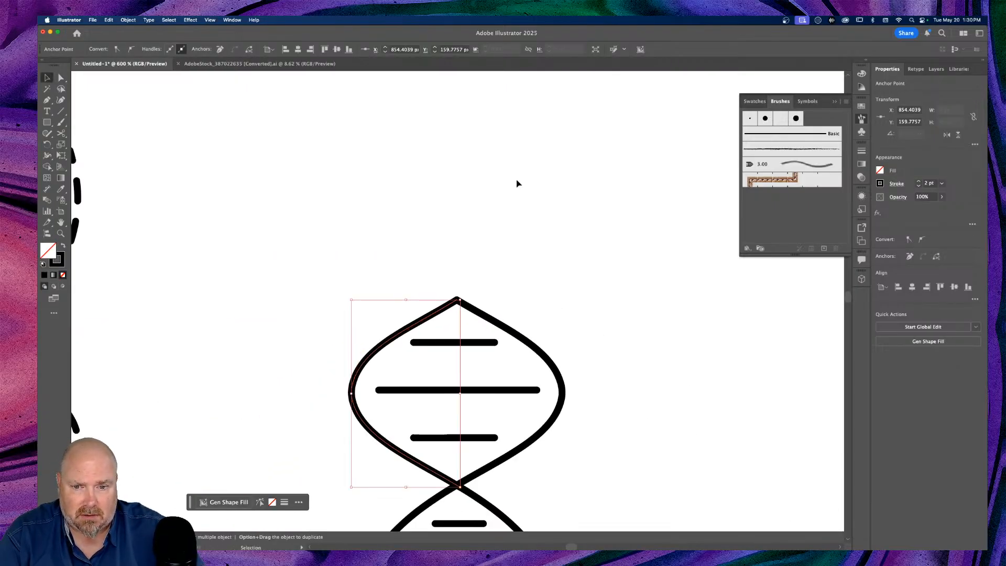
scroll(527, 249, down, 10)
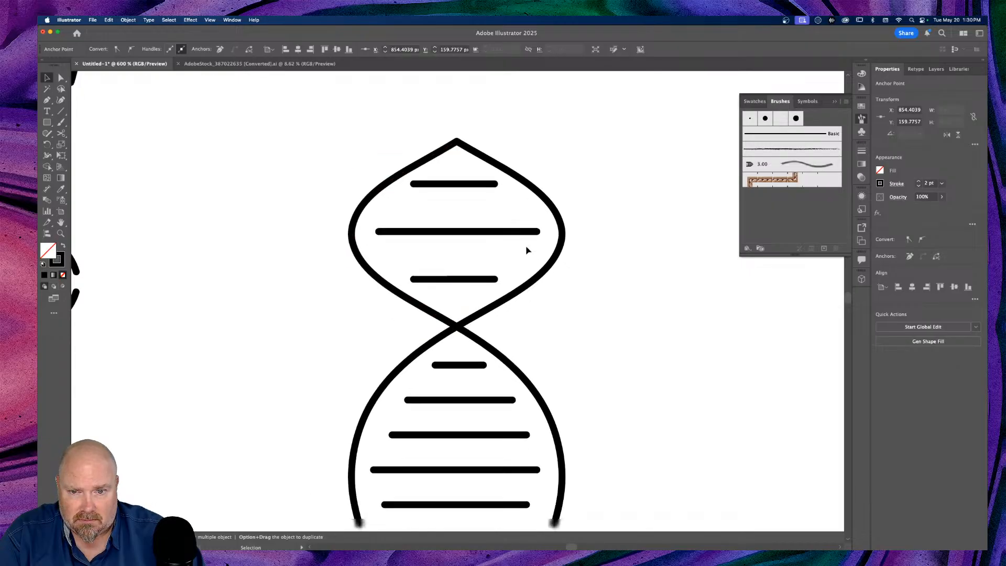
scroll(526, 249, down, 3)
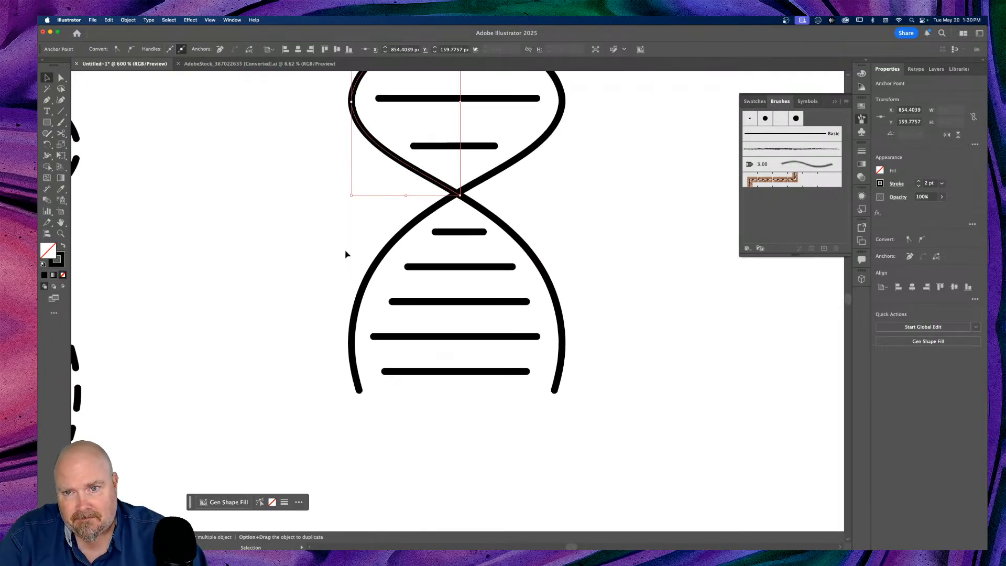
drag(454, 319, 700, 362)
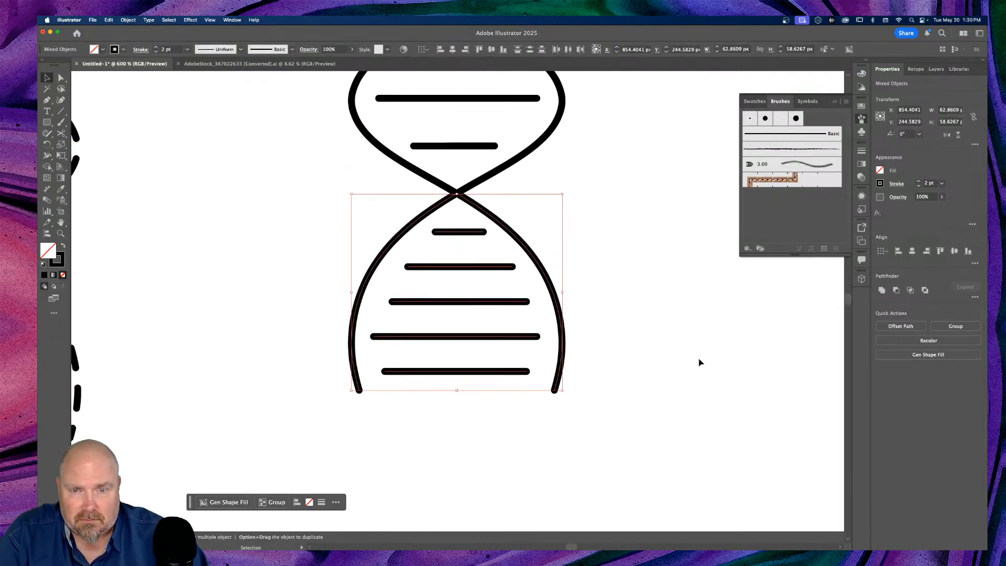
key(Delete)
Move the left strand's protruding lower end anchor onto the right strand's end to close the section's lower tip
scroll(510, 269, up, 5)
key(a)
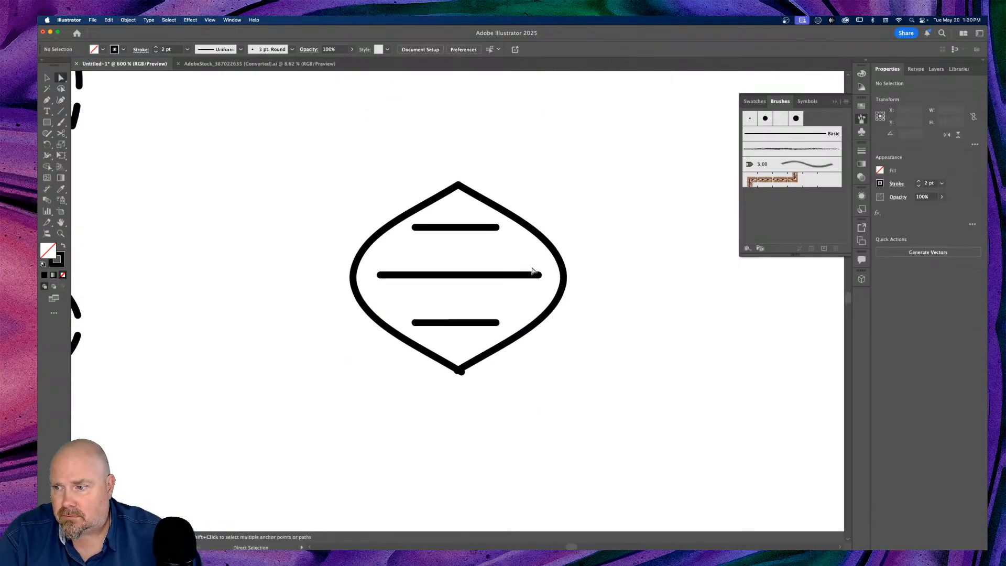
key(super+equal)
key(super+equal)
key(super+equal)
key(super+equal)
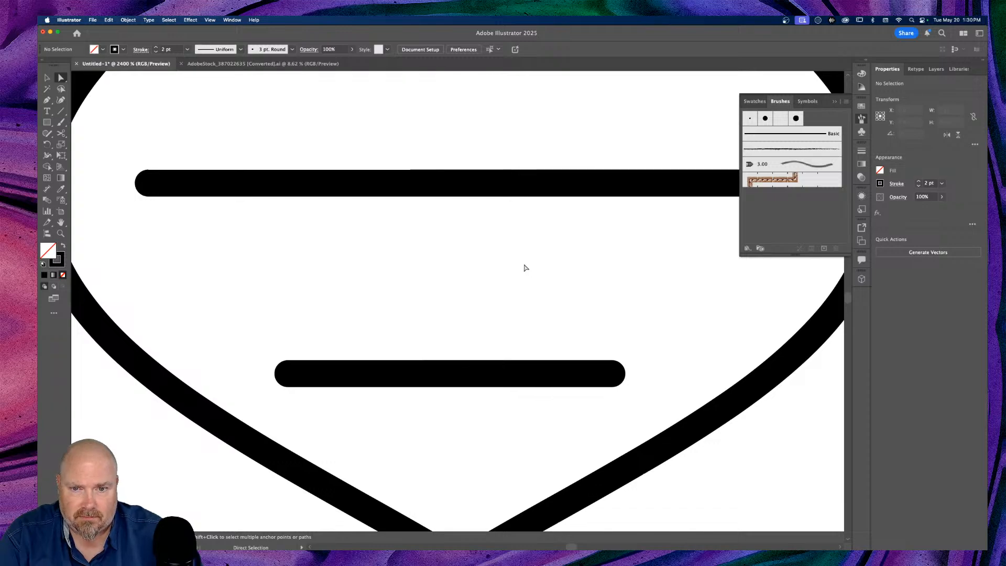
scroll(525, 267, down, 8)
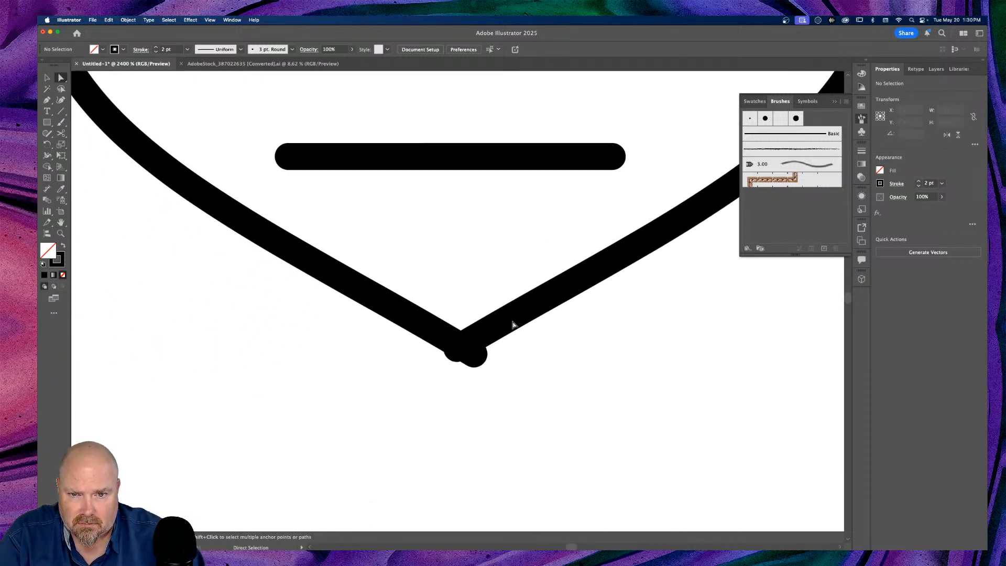
click(475, 356)
drag(475, 356, 456, 349)
key(super+minus)
key(super+minus)
key(super+minus)
key(super+minus)
key(super+minus)
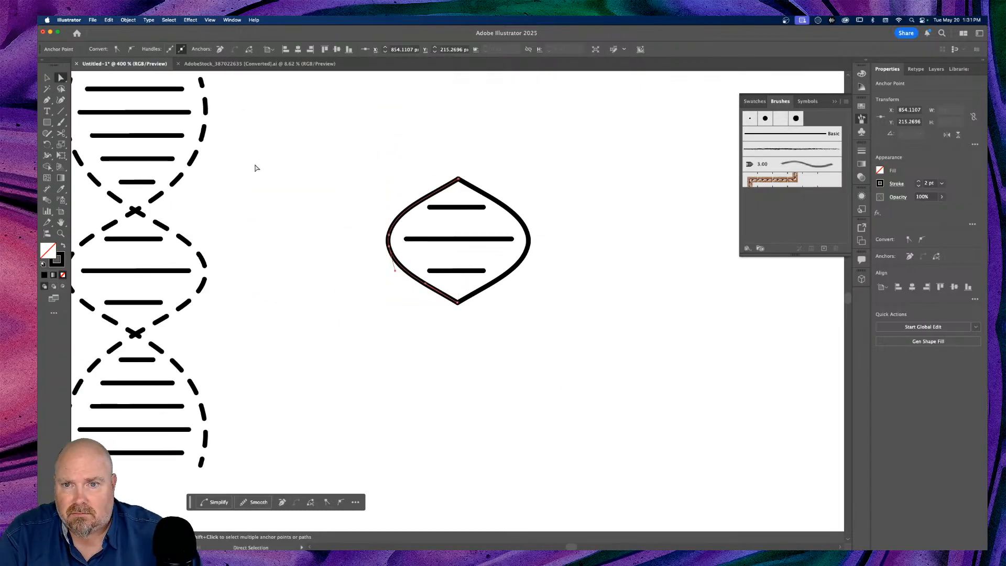
Group the strands and rungs of the helix section and rotate the group 90° clockwise
click(47, 77)
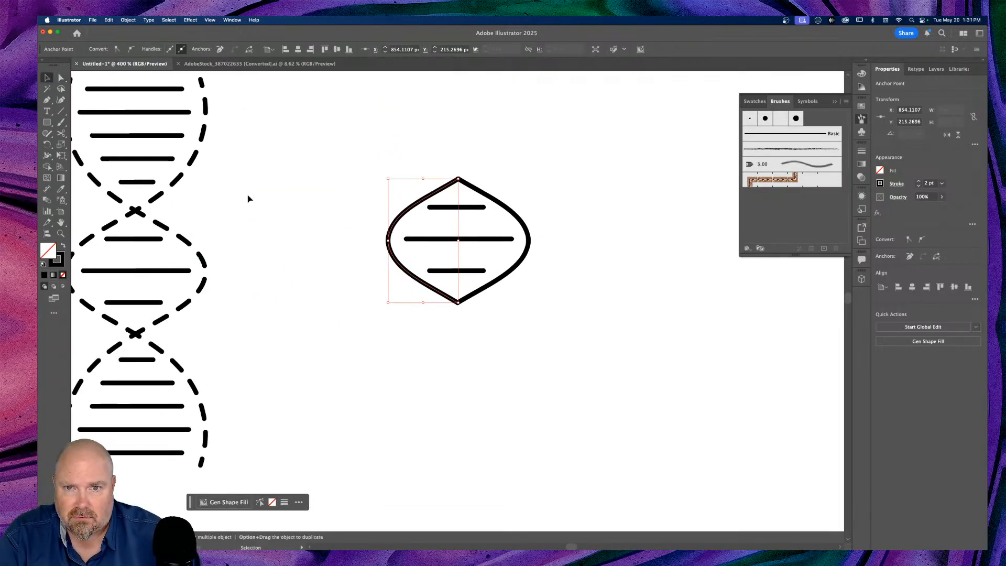
drag(316, 176, 582, 335)
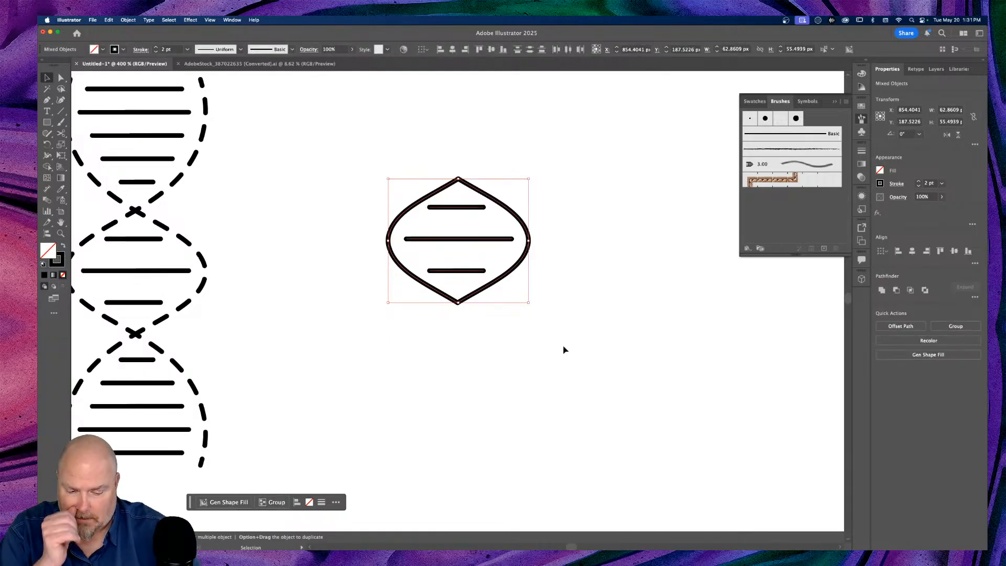
key(super+g)
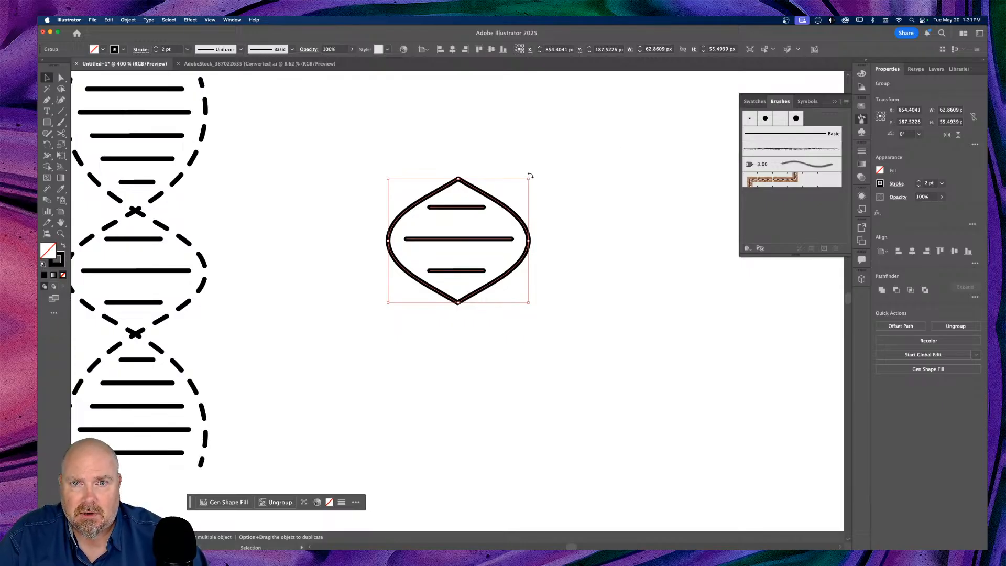
drag(532, 176, 556, 315)
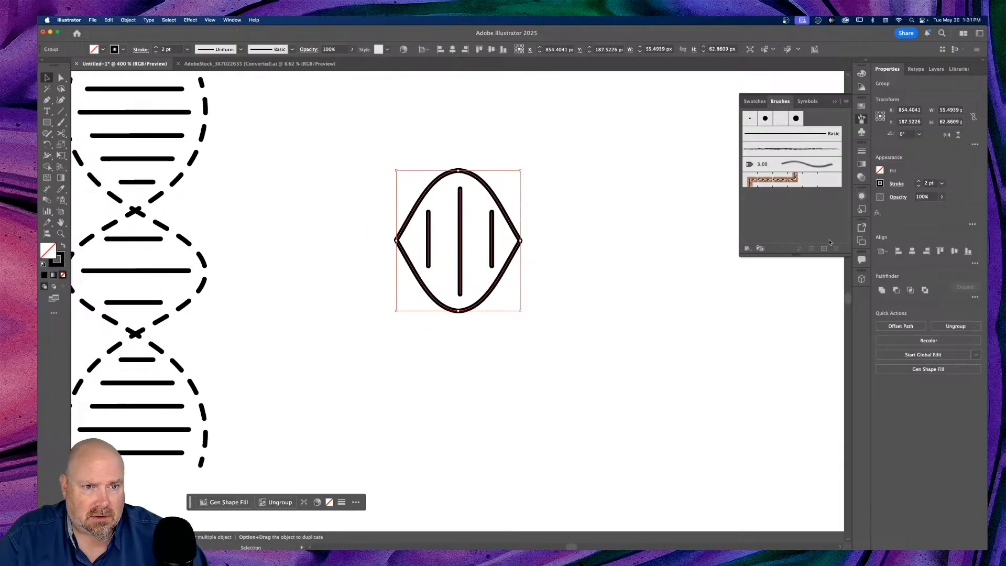
click(824, 248)
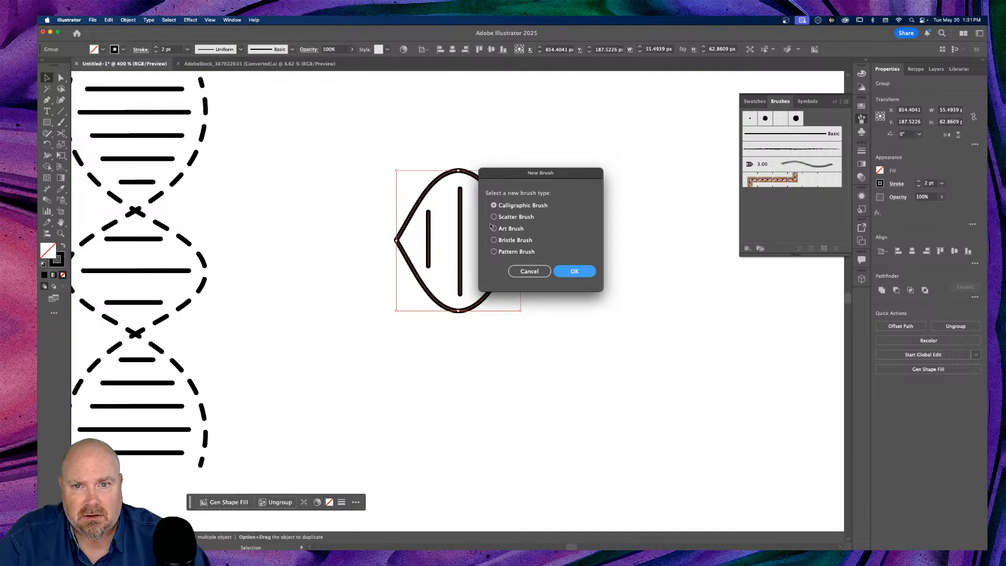
click(494, 229)
click(573, 270)
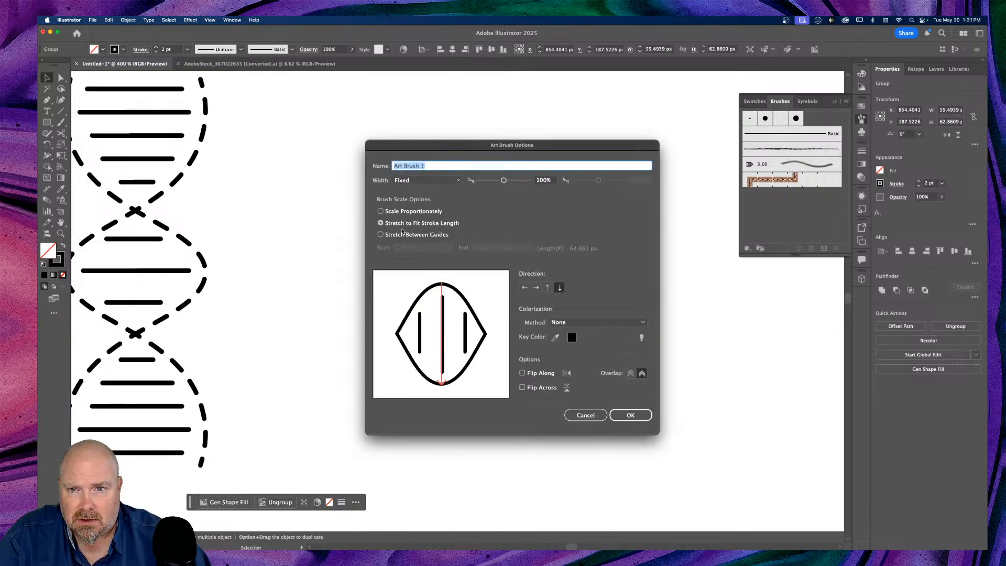
click(591, 414)
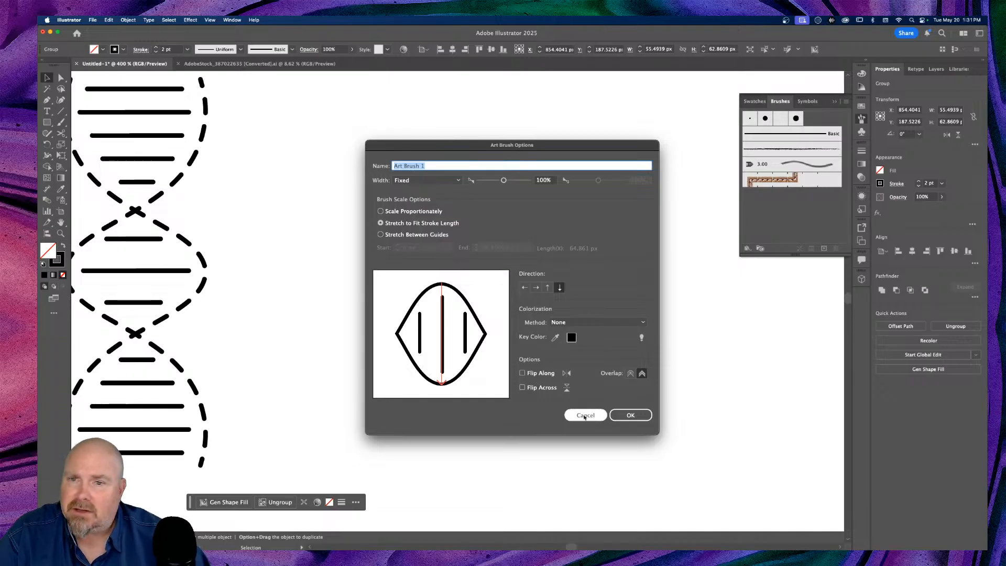
click(585, 416)
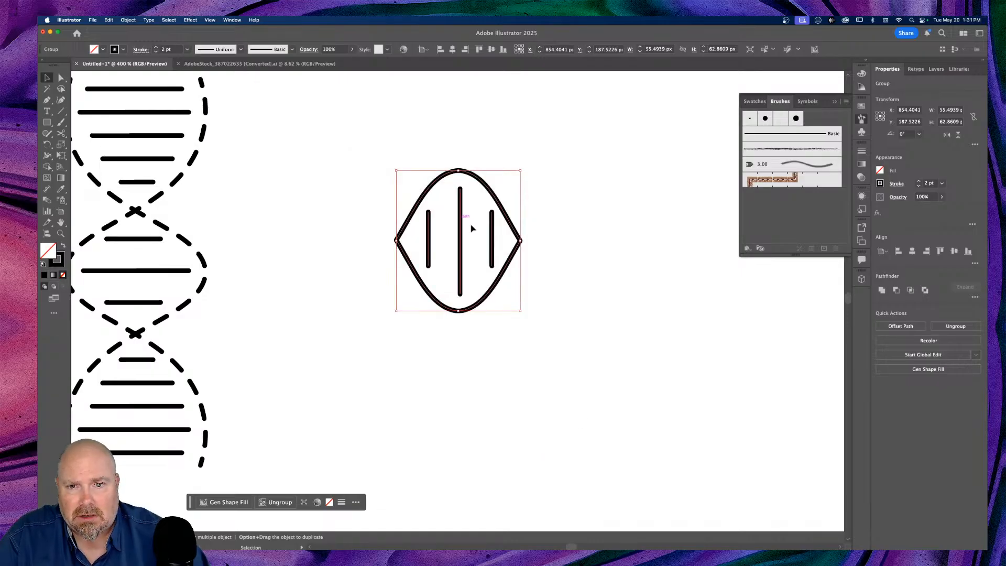
Create a pattern brush from the rotated helix section group, with fixed 100% scale, 0% spacing and Stretch to fit
click(824, 248)
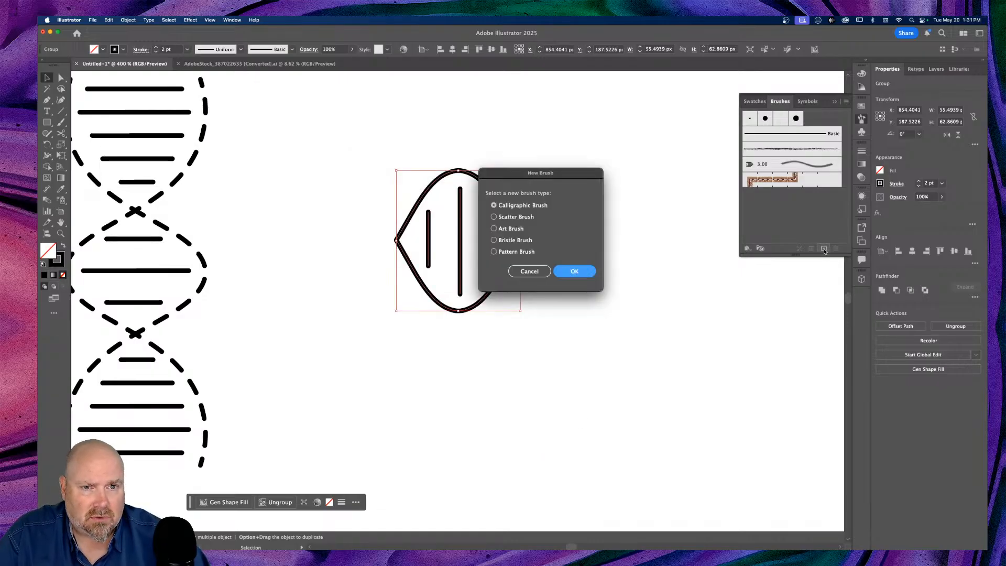
click(493, 251)
click(576, 271)
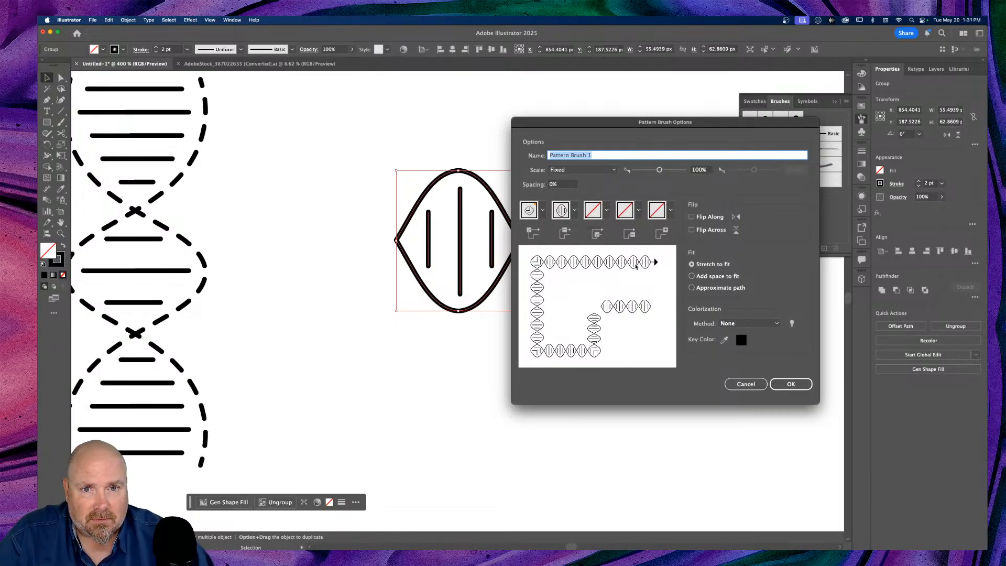
click(607, 211)
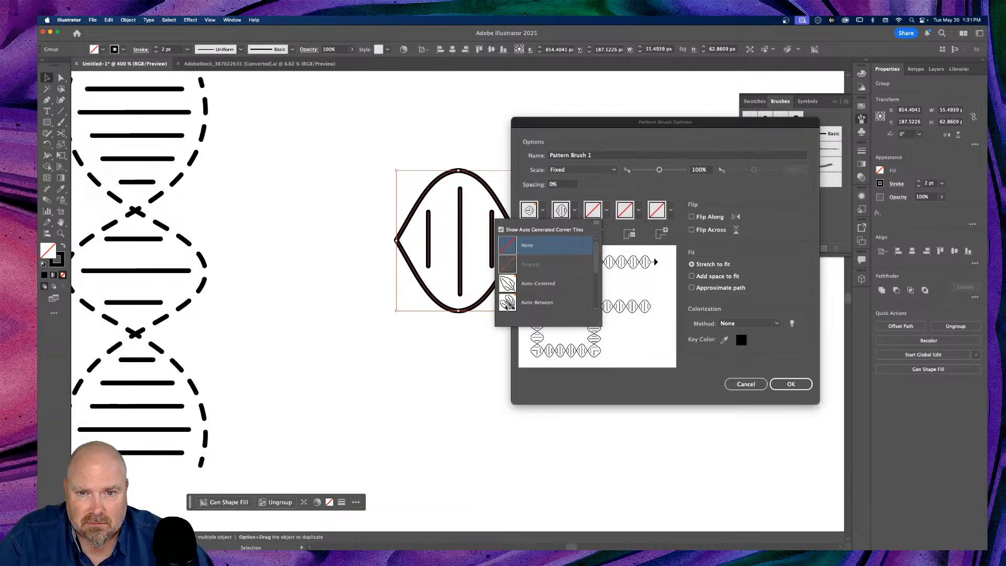
scroll(508, 304, down, 2)
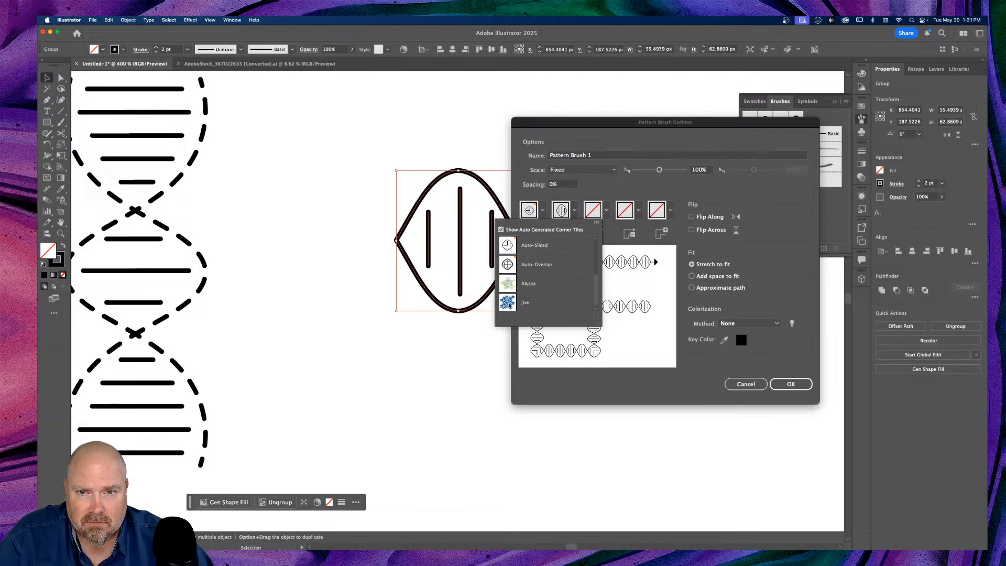
scroll(508, 247, up, 2)
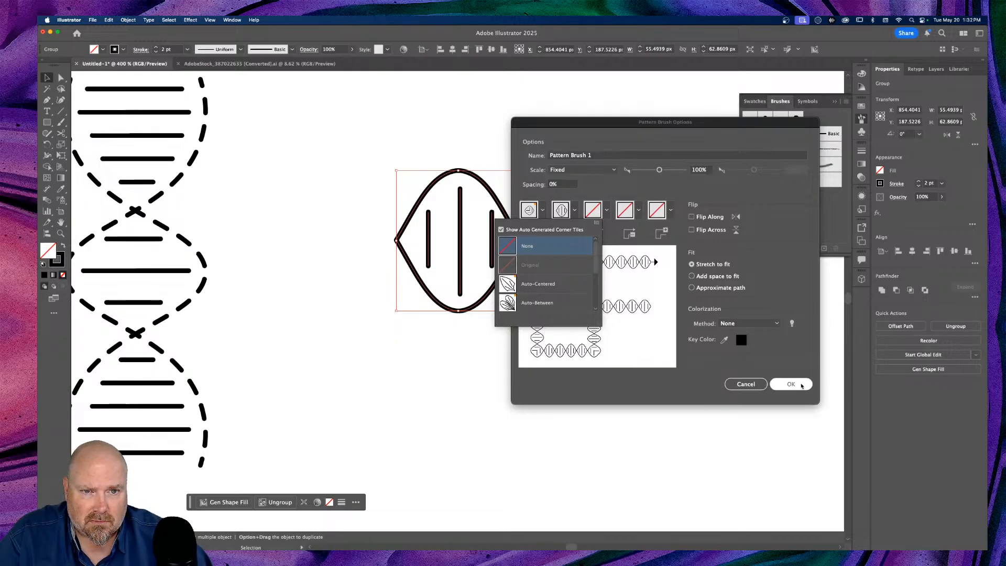
click(645, 394)
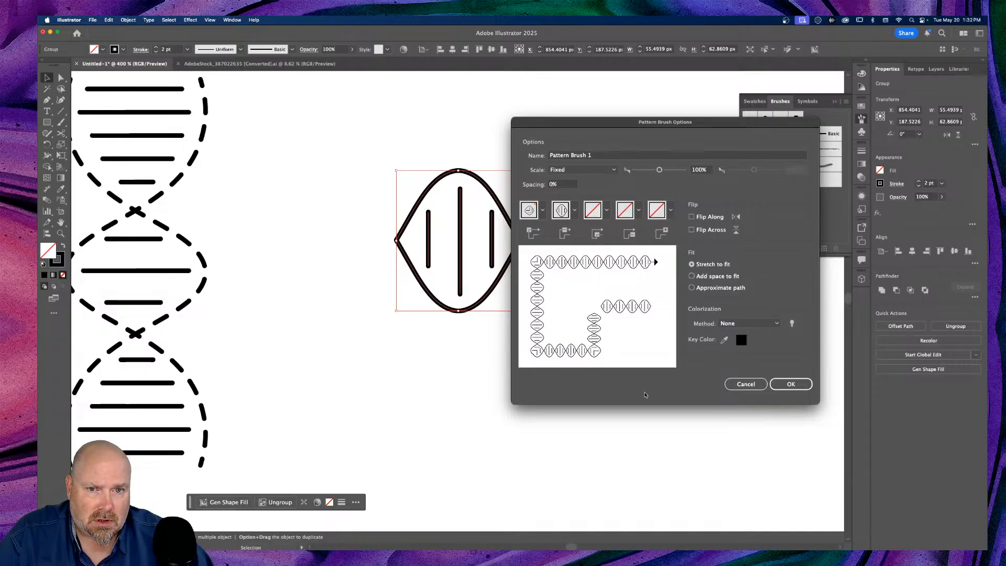
click(791, 384)
Draw a five-point wavy path about 556 px wide and 93 px high below the helixes with the Curvature tool
key(super+minus)
key(super+minus)
key(super+minus)
key(super+minus)
key(super+minus)
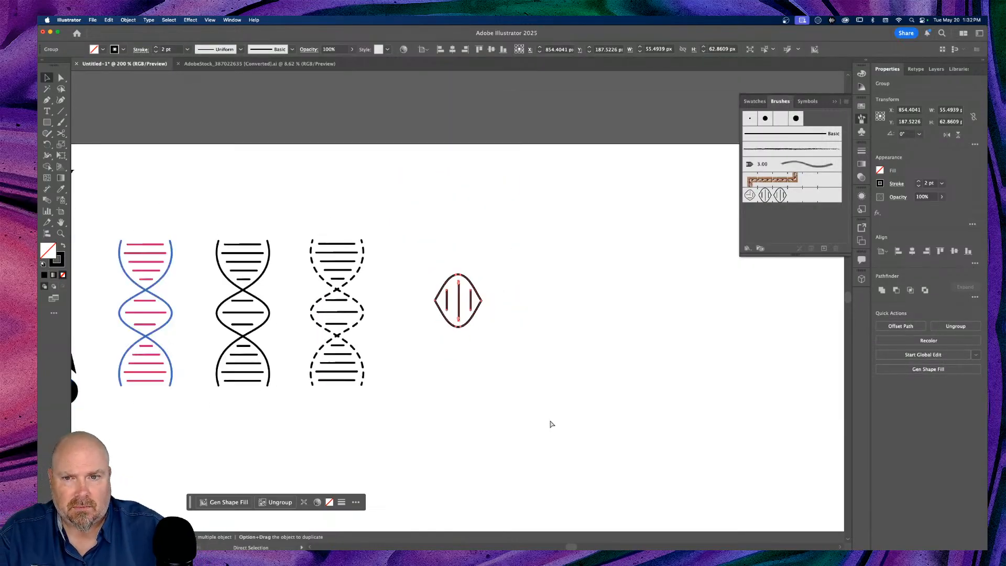
scroll(550, 423, down, 4)
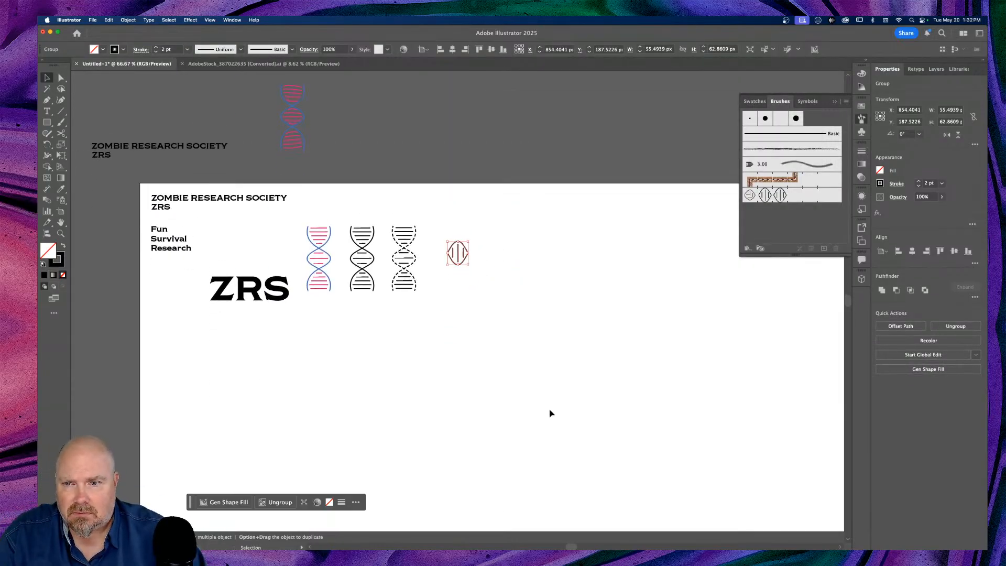
click(501, 381)
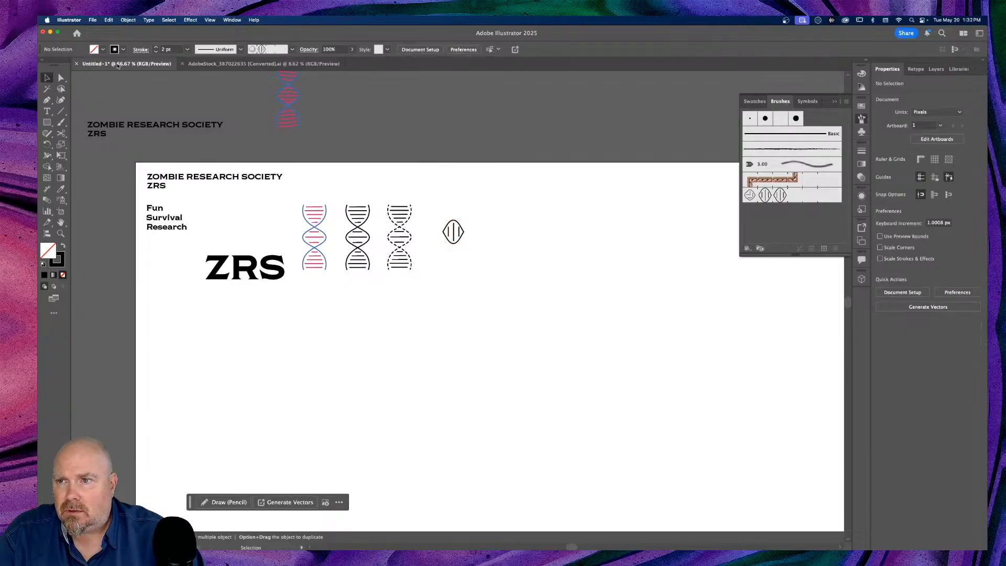
key(super+plus)
key(super+plus)
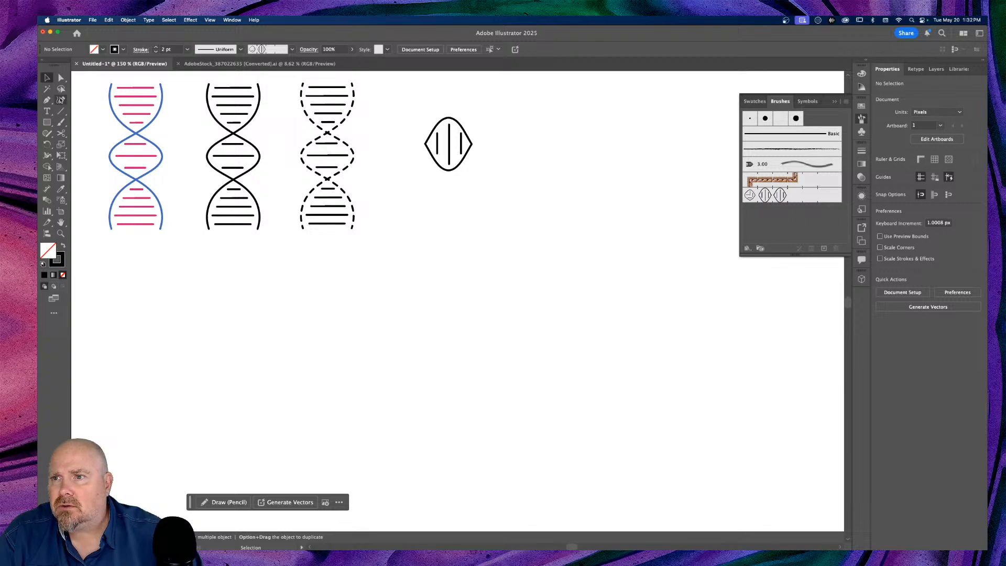
click(61, 100)
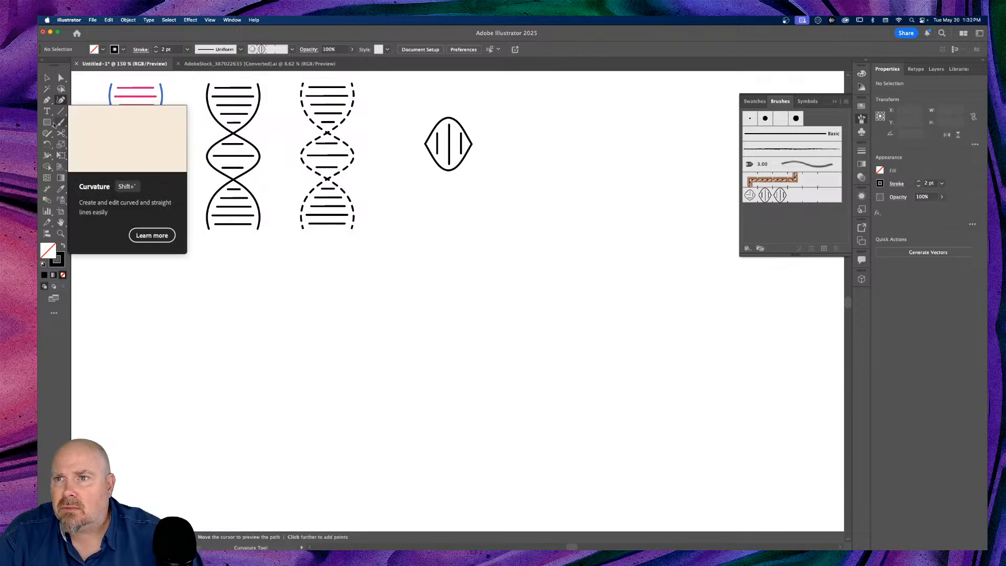
click(221, 322)
click(316, 398)
click(425, 321)
click(557, 399)
click(687, 326)
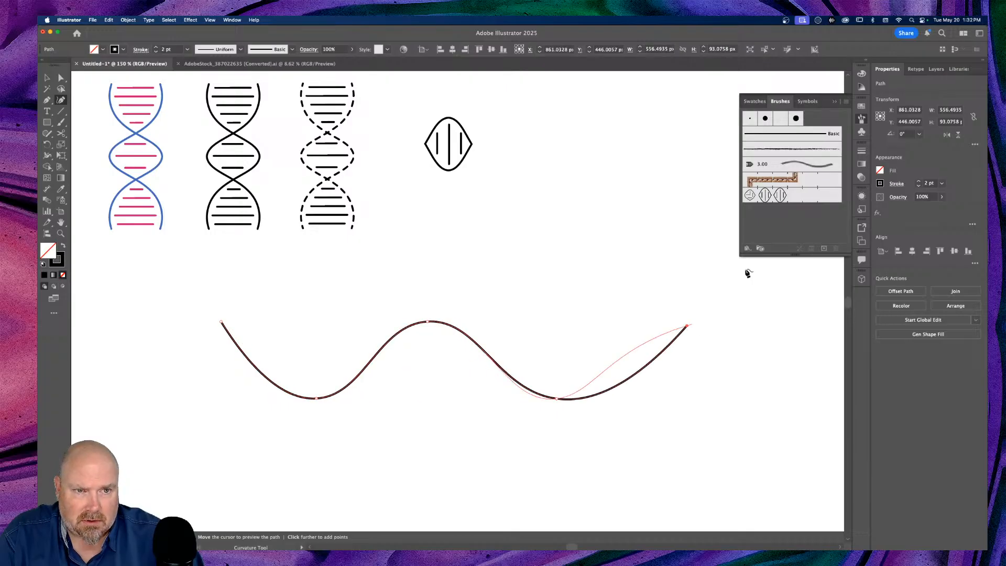
Test the new DNA pattern brush on the wavy path and delete the path
click(792, 197)
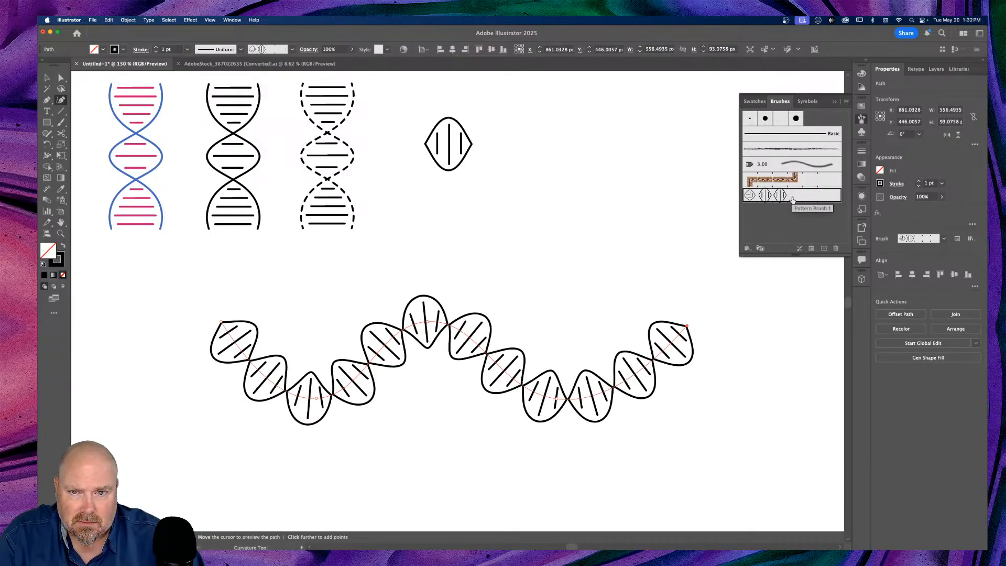
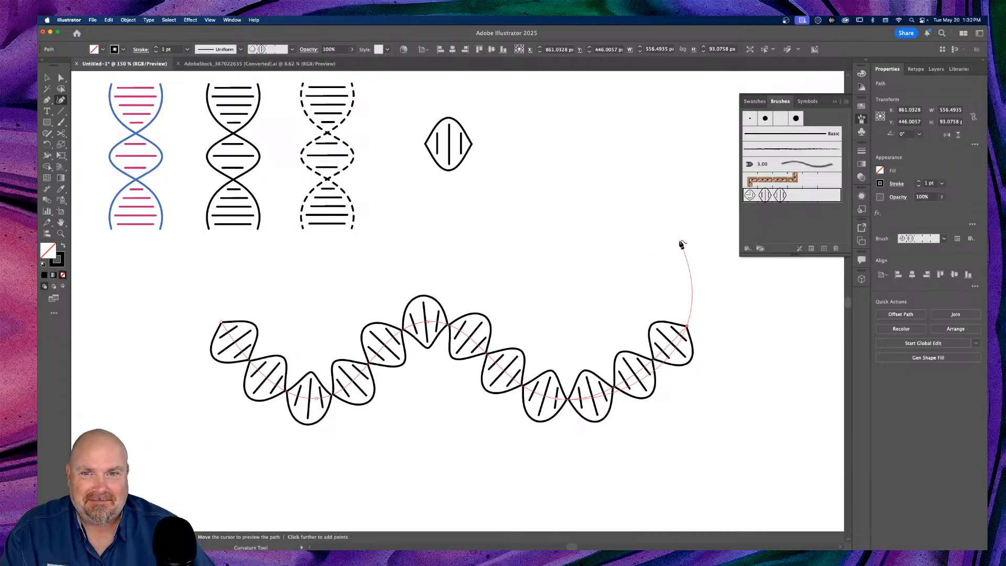
key(v)
key(Delete)
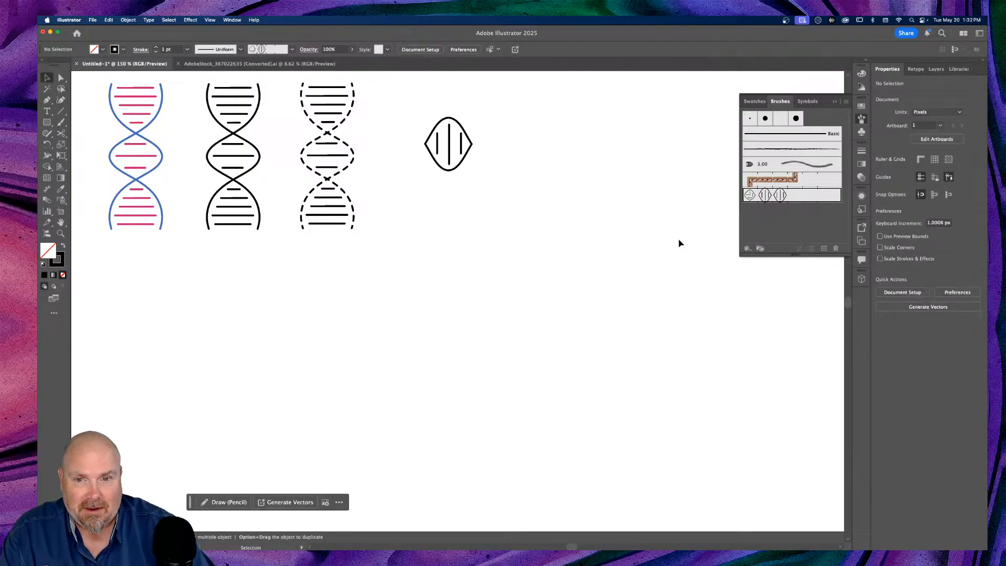
Draw a four-point S-shaped path about 143 px wide and 381 px high beside the helix section, using the Curvature tool and DNA brush
scroll(670, 241, up, 1)
scroll(665, 239, right, 1)
scroll(661, 238, right, 3)
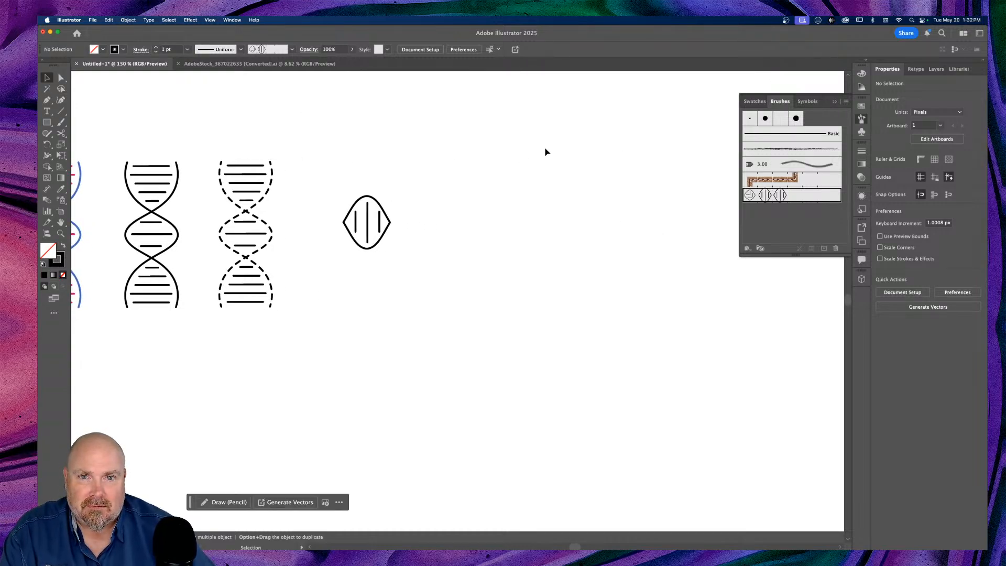
click(60, 99)
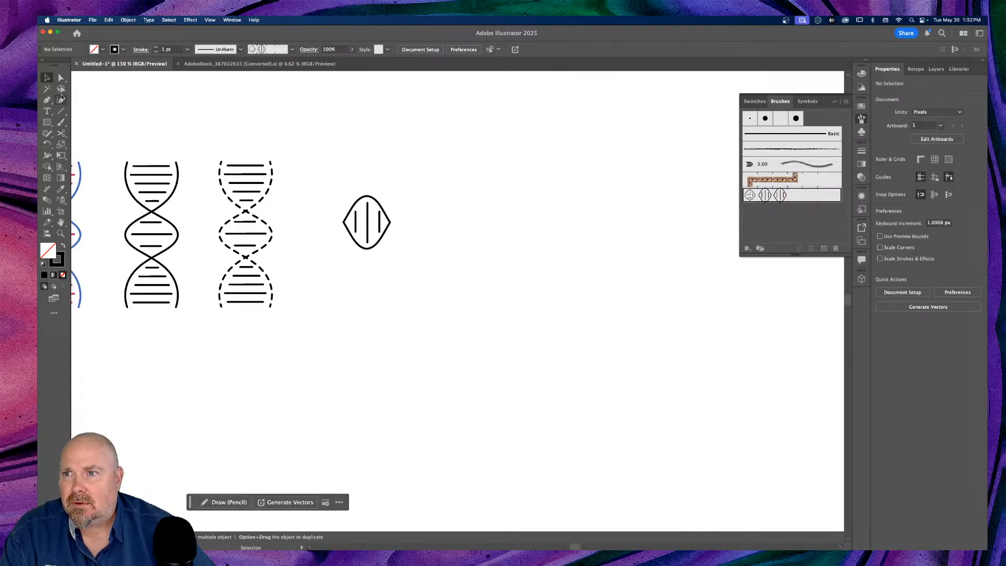
click(564, 141)
click(501, 260)
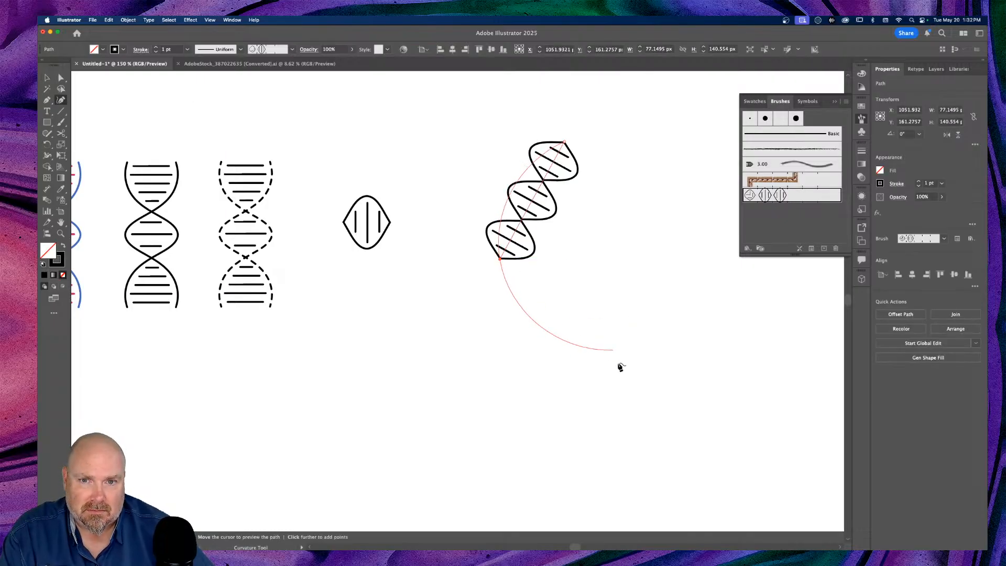
click(618, 371)
click(555, 461)
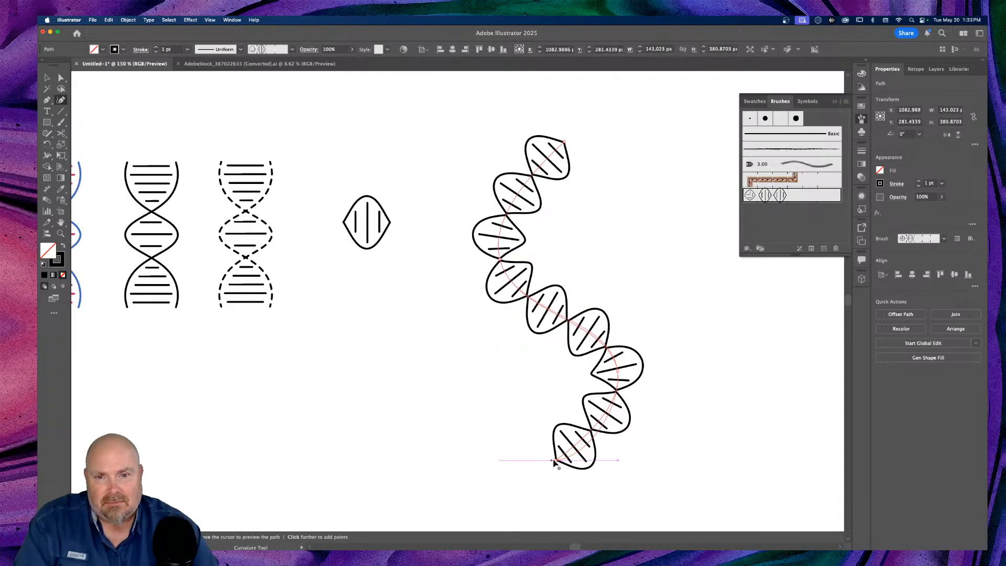
key(v)
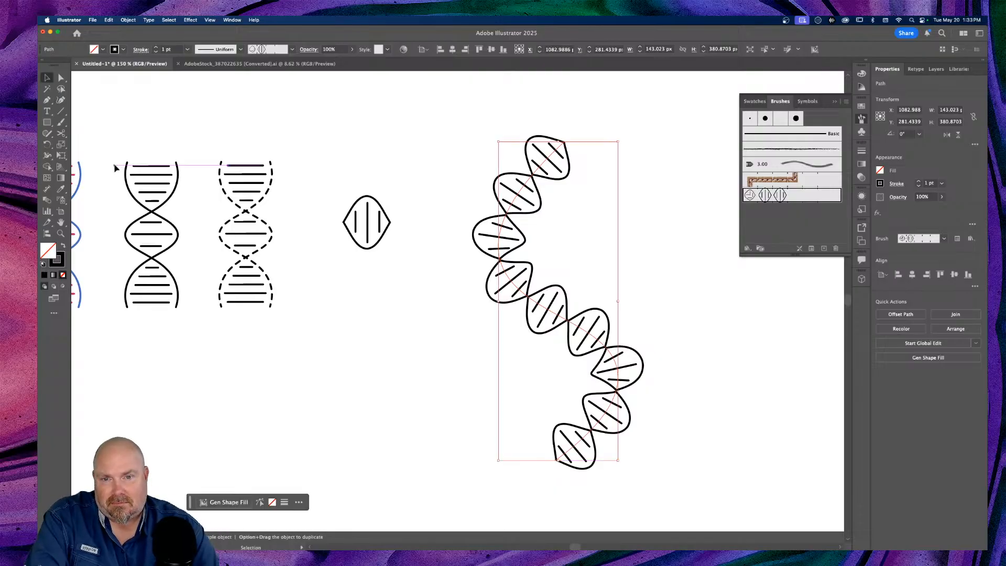
click(398, 118)
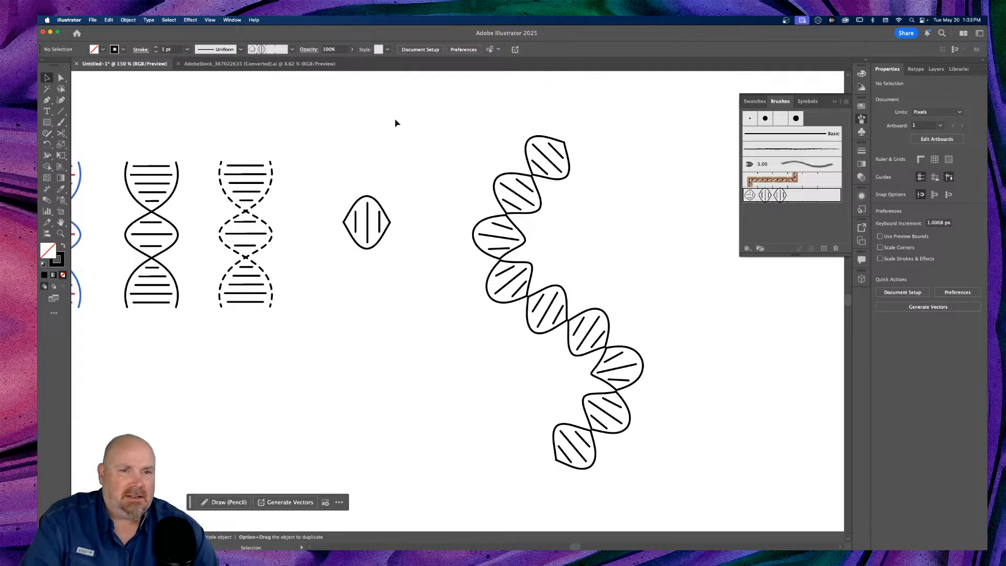
Change the DNA pattern brush's fit to Approximate path and apply the change to the existing strokes
double_click(802, 195)
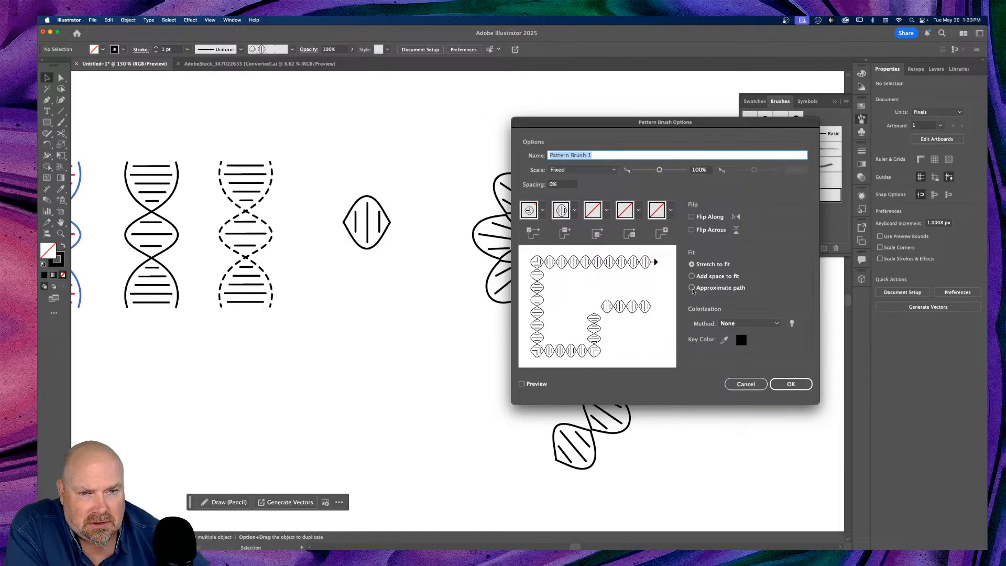
click(691, 288)
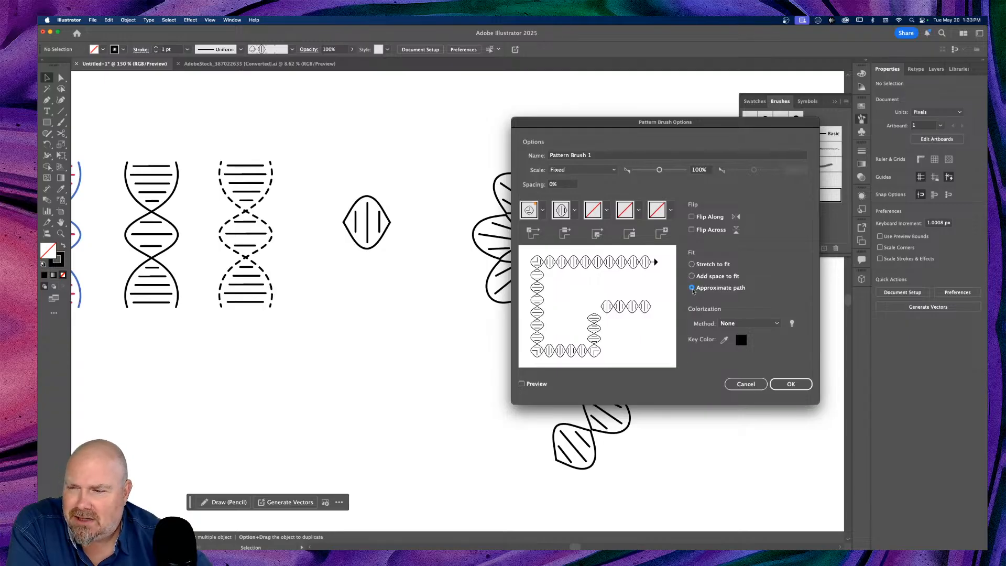
click(791, 386)
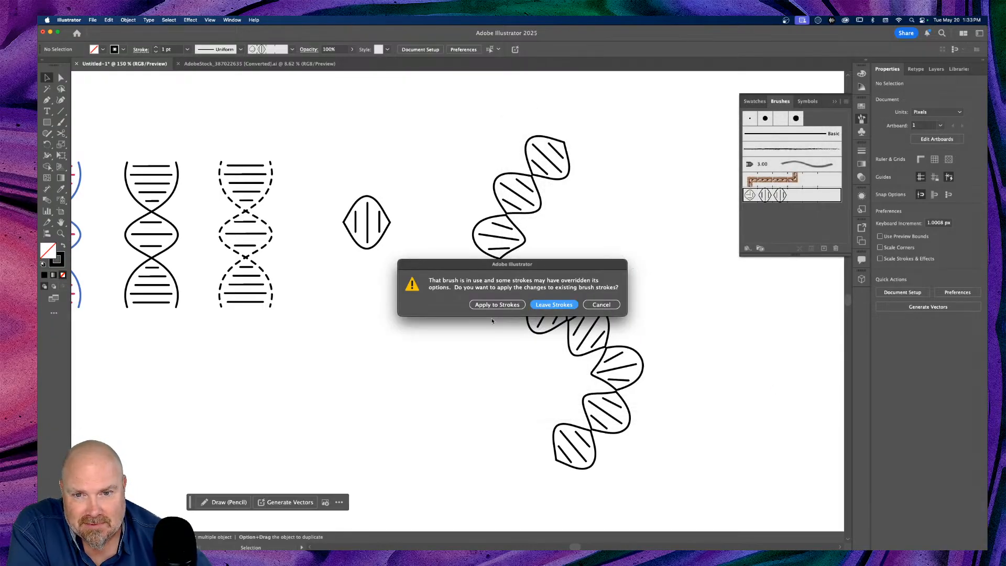
click(488, 305)
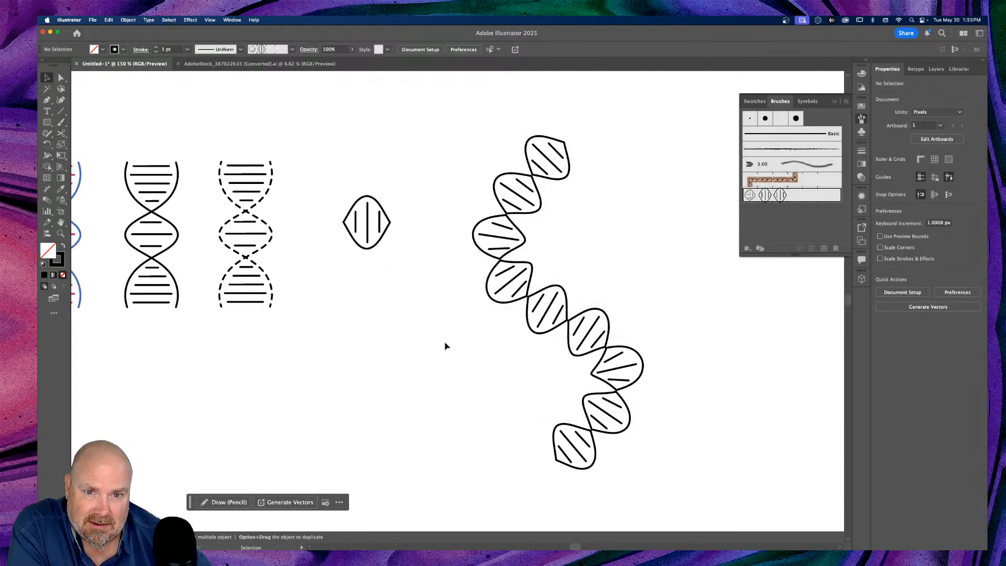
click(528, 369)
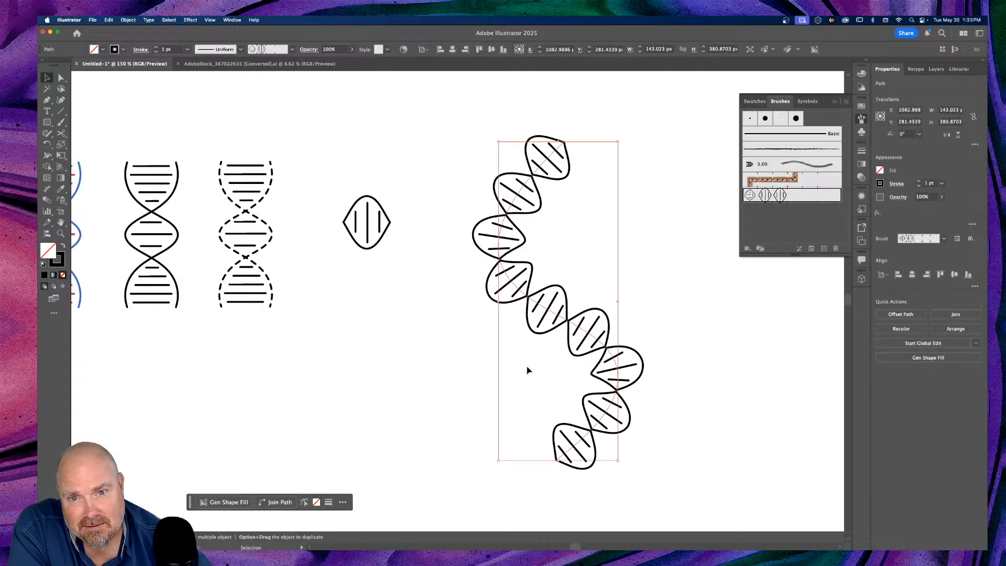
click(379, 376)
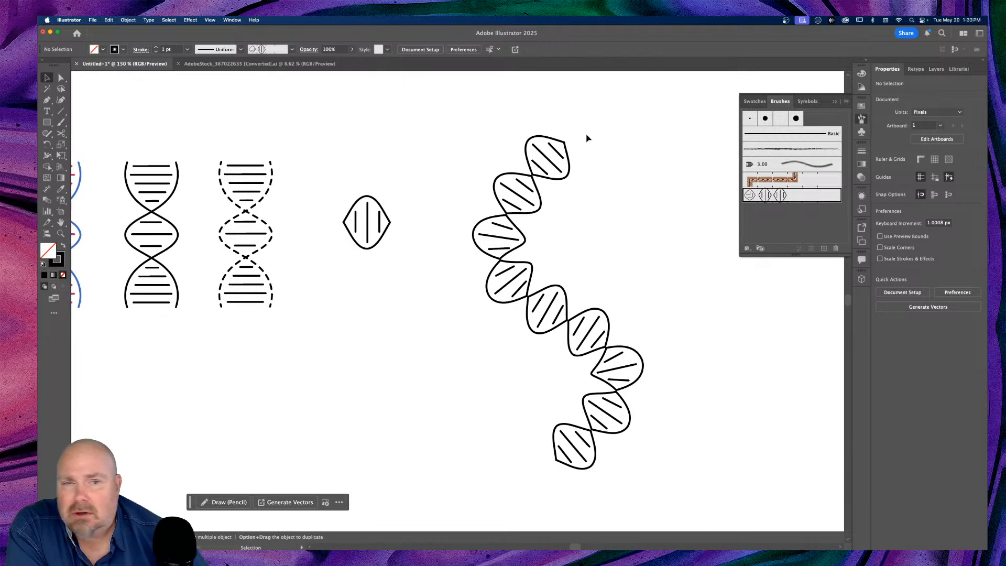
Try Add space to fit in the DNA pattern brush, return it to Stretch to fit, and apply to the existing strokes
double_click(782, 196)
mouse_move(602, 122)
mouse_down()
mouse_move(292, 104)
mouse_move(316, 104)
mouse_up()
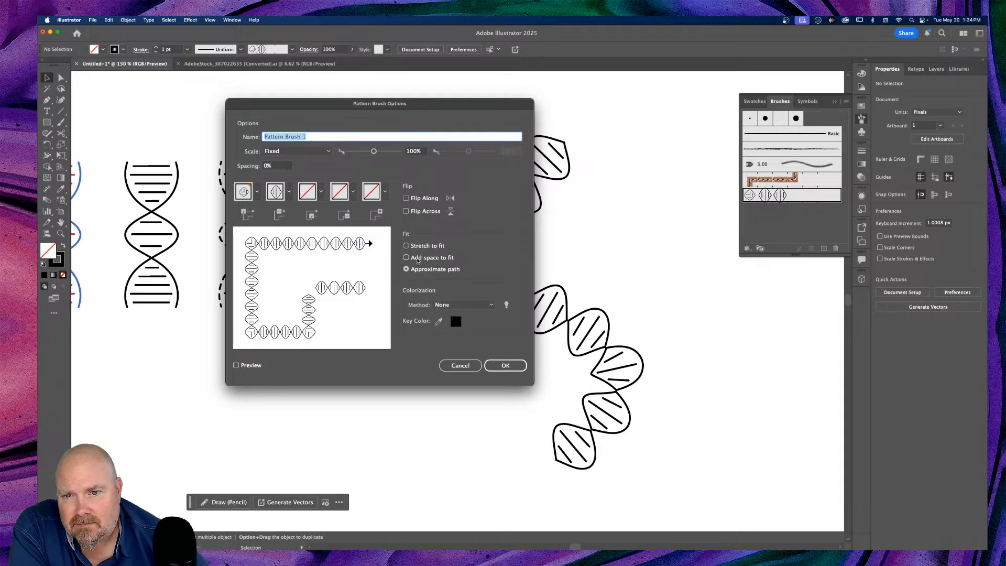
click(418, 260)
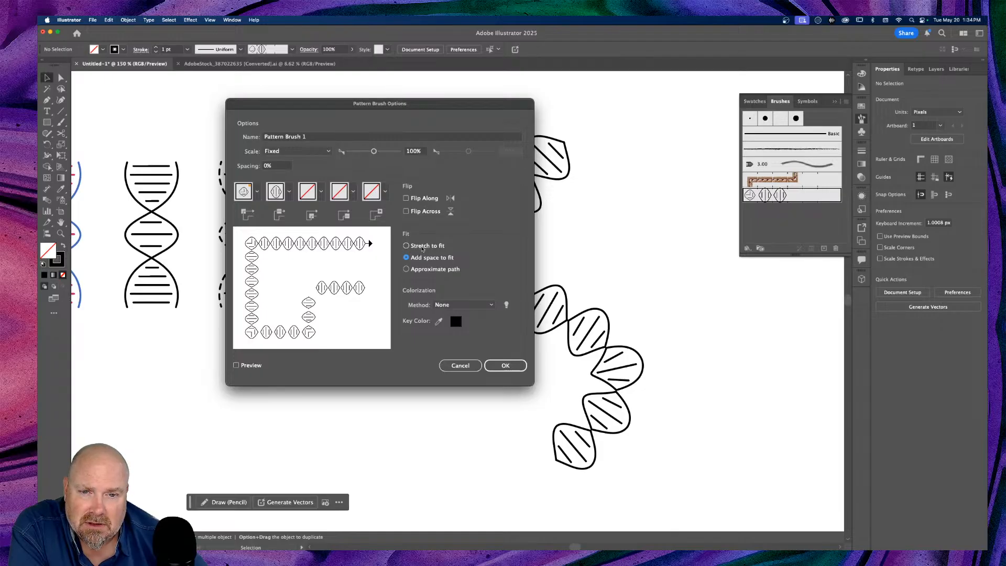
click(423, 249)
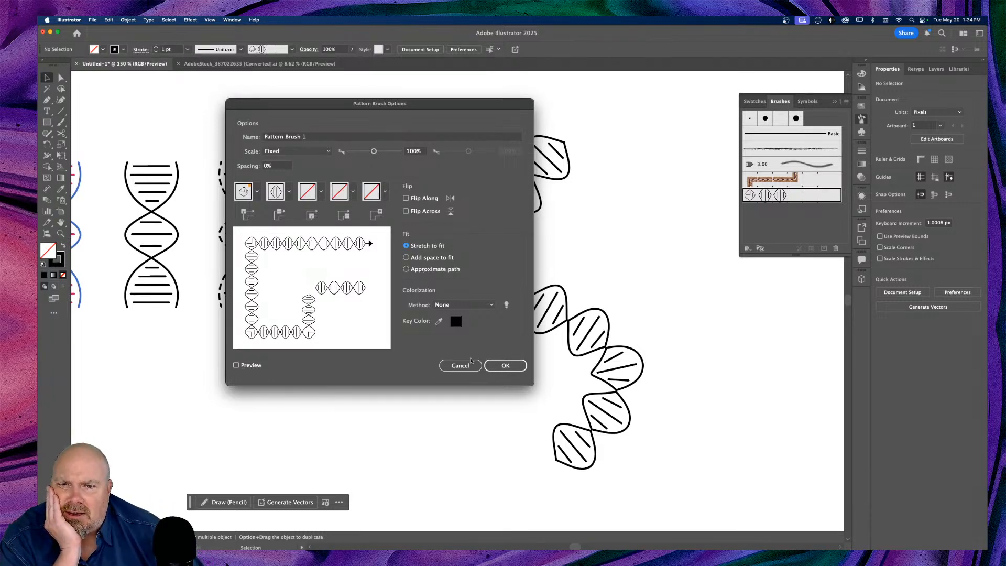
click(502, 366)
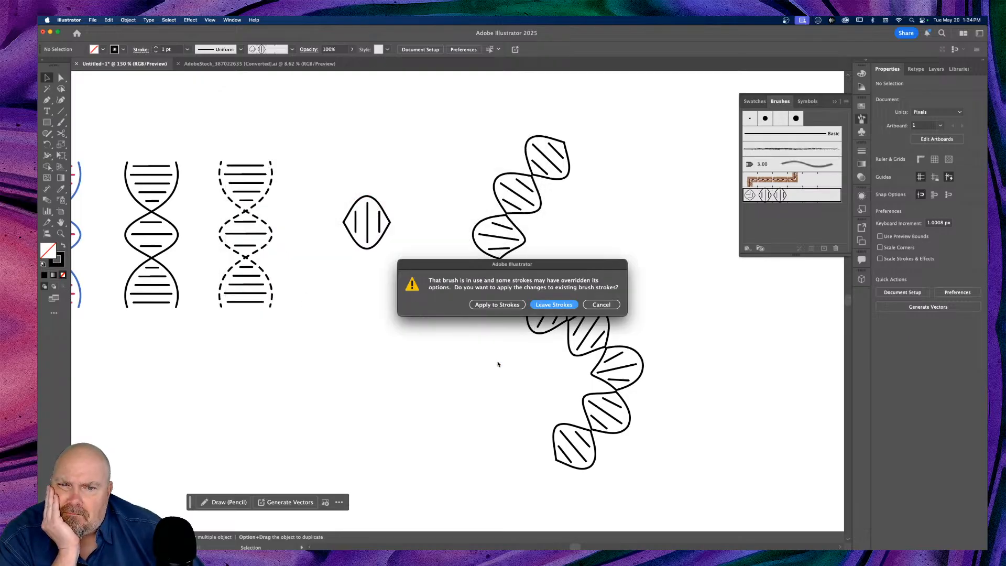
click(497, 305)
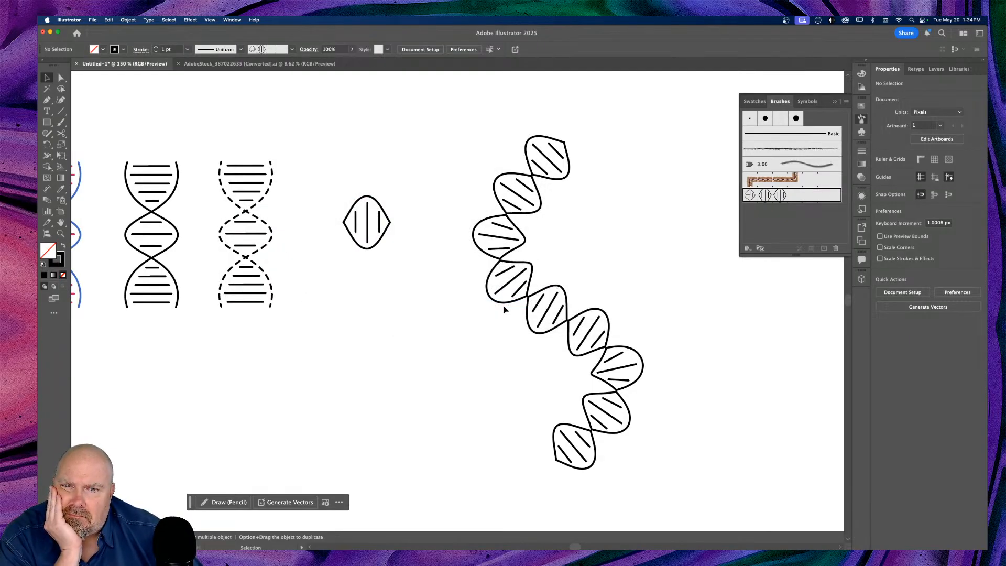
Draw a horizontal top bar about 137 px long for a Z below the helixes, using the Pen tool and DNA brush
scroll(132, 352, left, 5)
scroll(132, 351, down, 4)
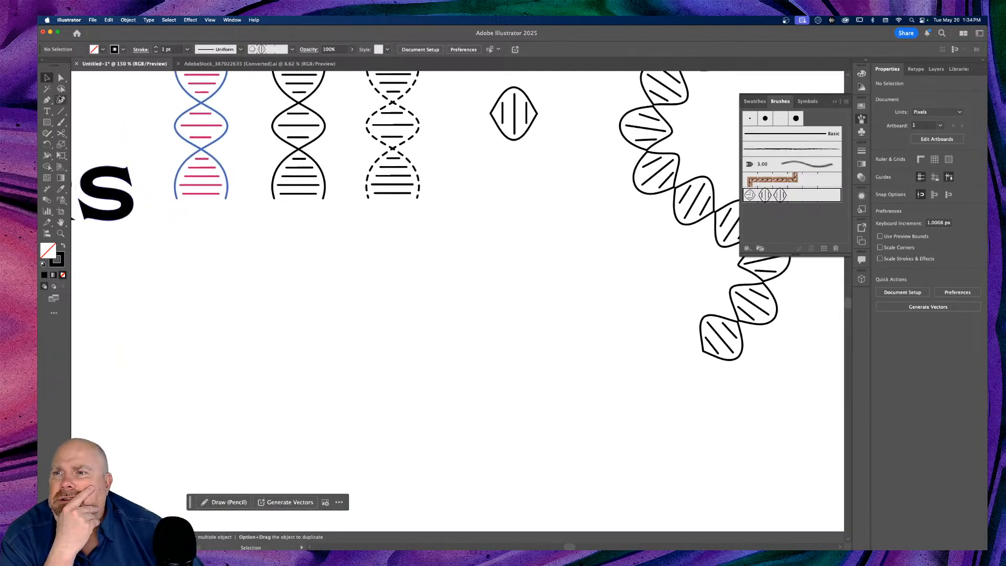
key(p)
scroll(411, 350, left, 3)
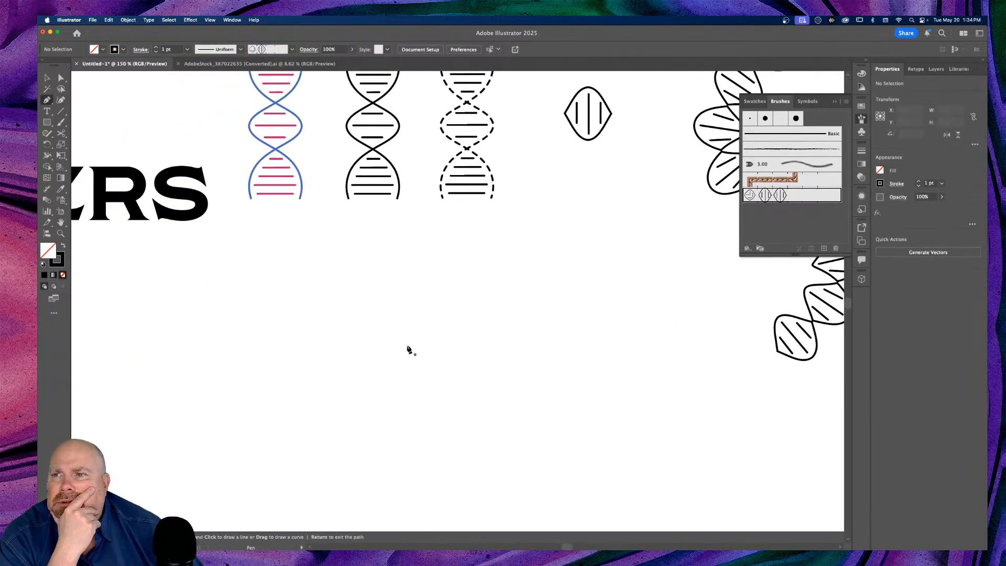
scroll(411, 352, left, 3)
click(325, 305)
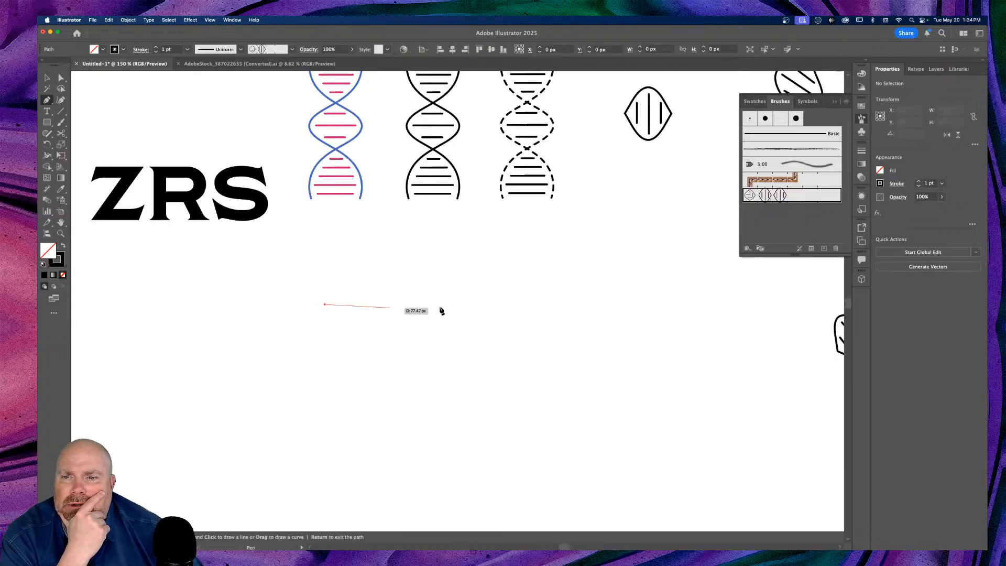
click(441, 306)
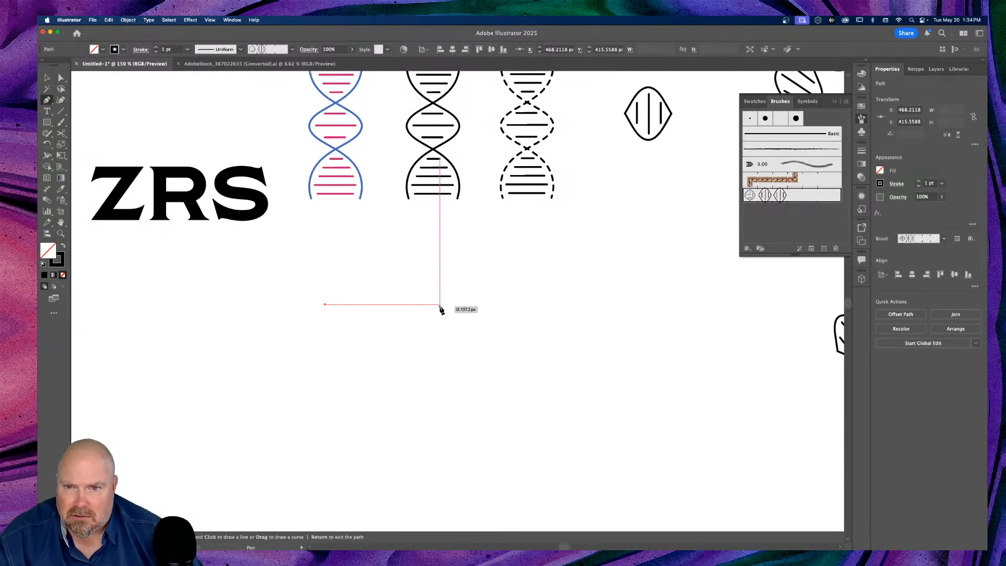
click(440, 304)
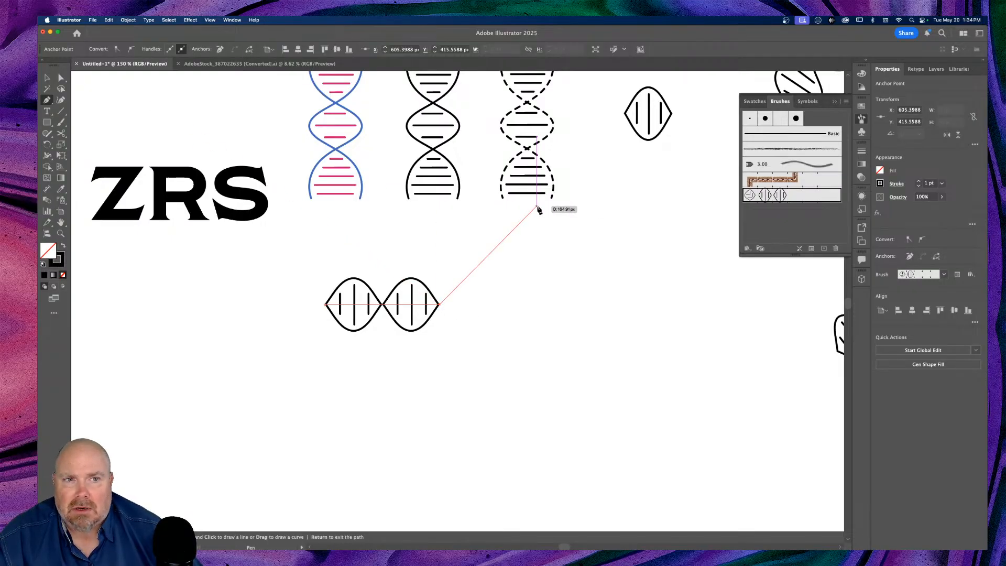
Set the path's stroke to 0.5 pt and add the Z's diagonal and bottom bar, making it about 143 px high
click(918, 186)
click(918, 186)
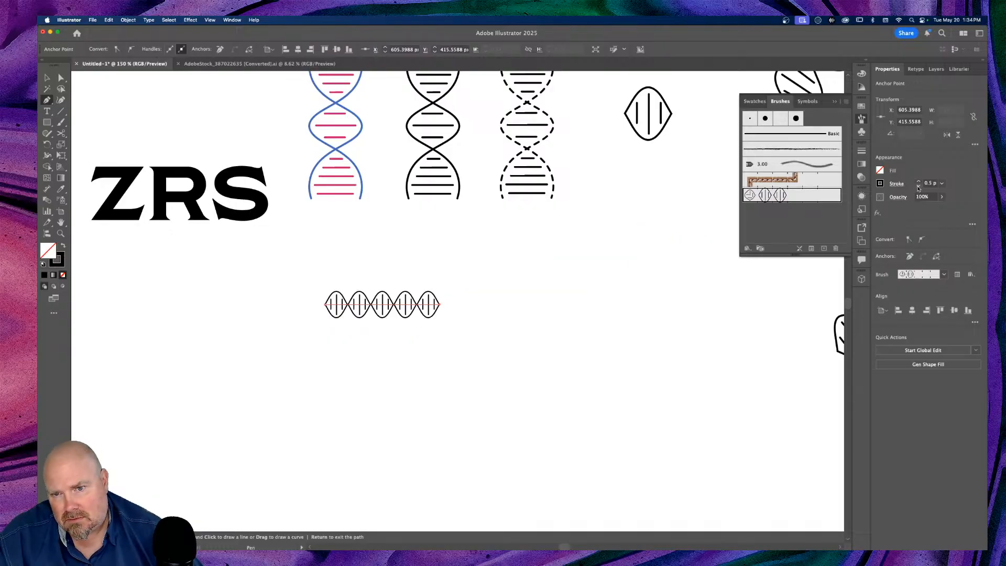
click(325, 425)
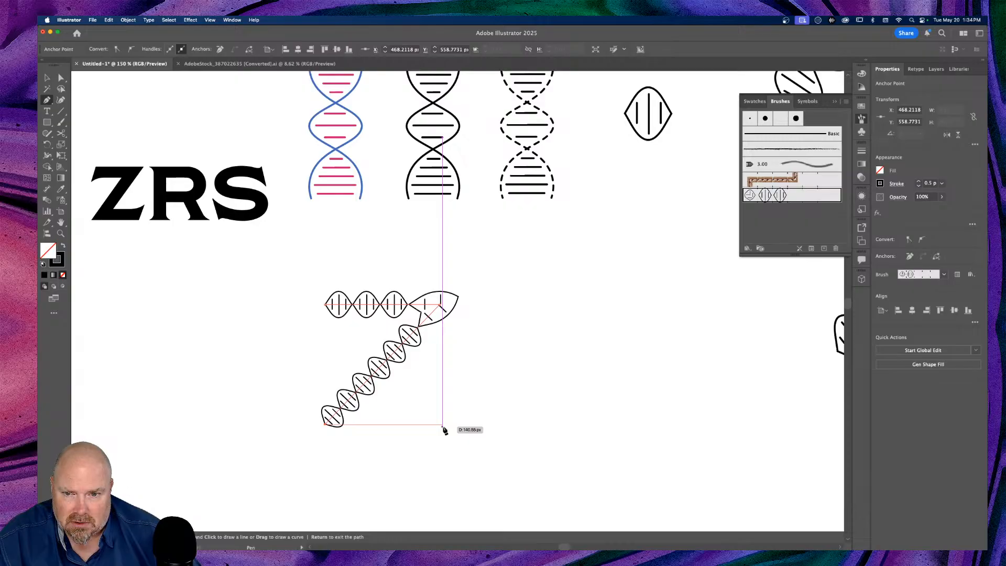
click(444, 425)
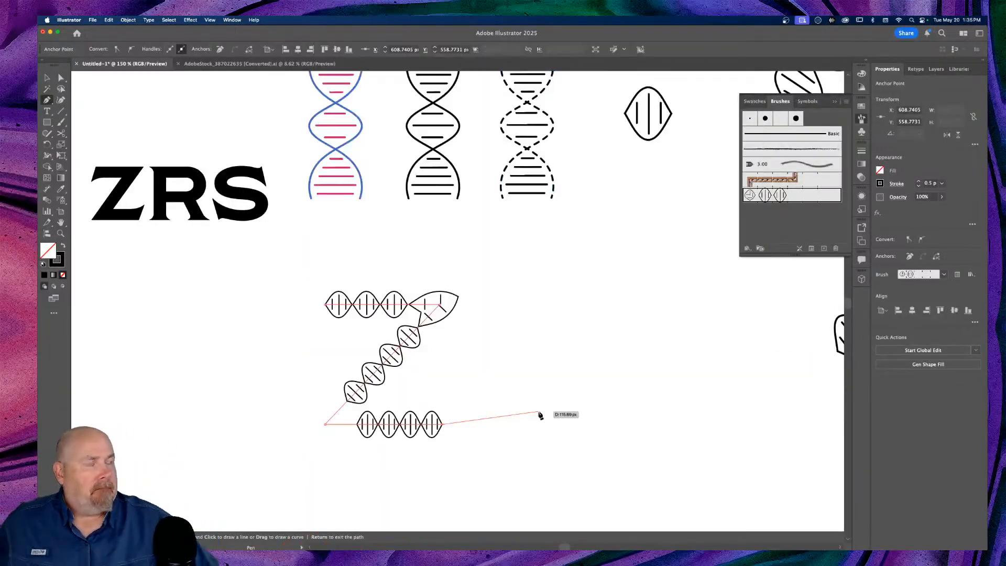
key(Return)
Close the Brushes panel and delete the DNA-brushed Z below the helixes
scroll(485, 372, up, 3)
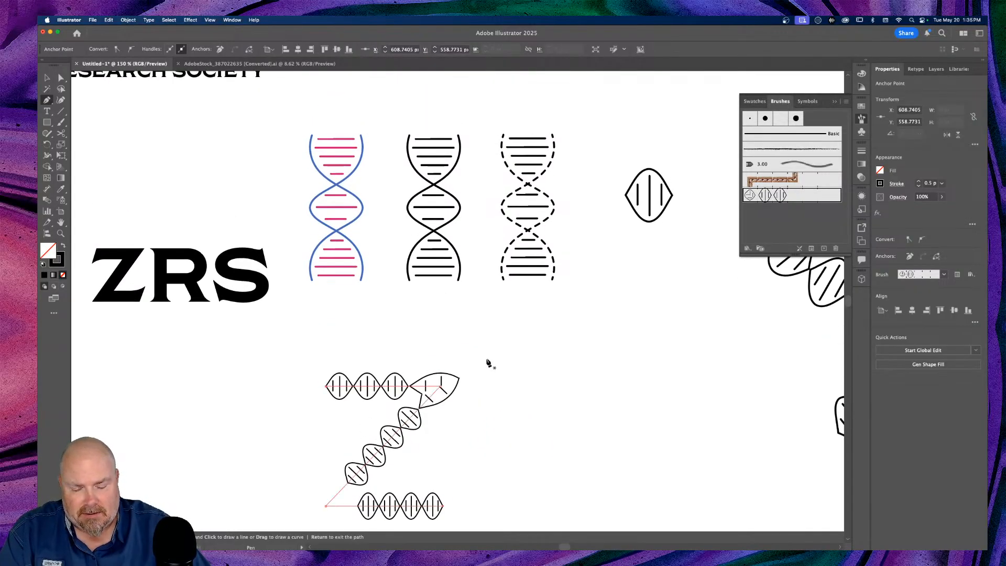
key(super+minus)
key(super+minus)
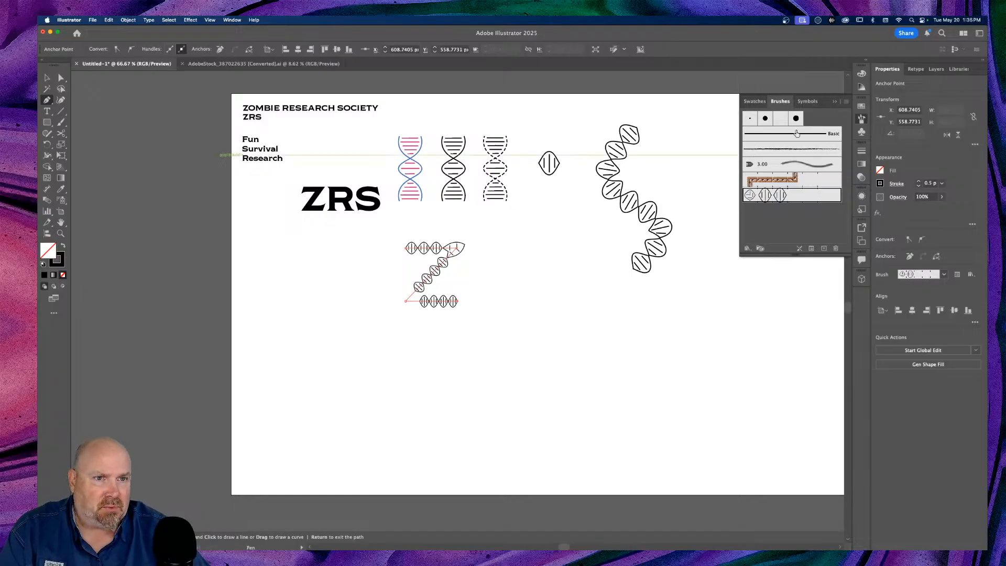
click(833, 105)
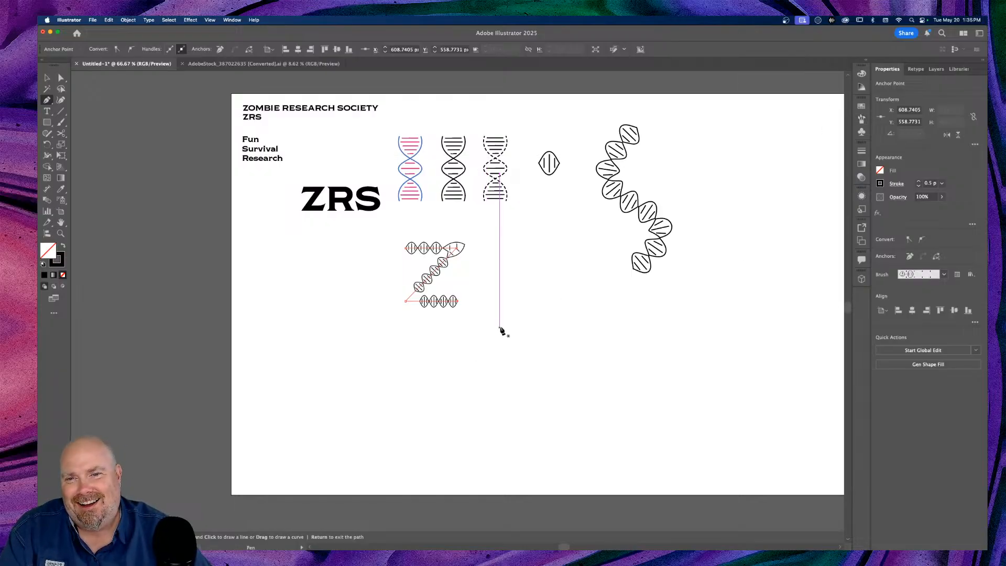
key(v)
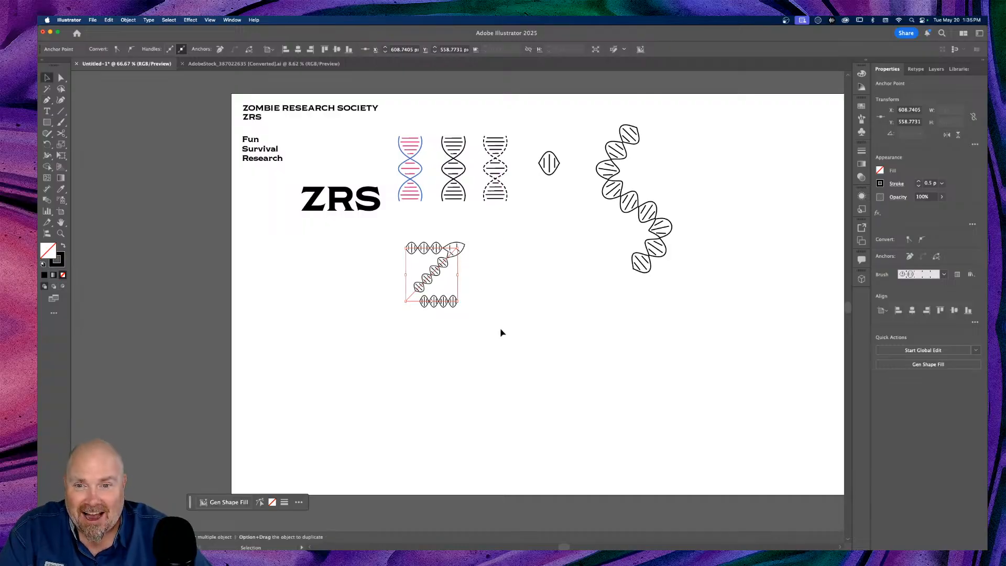
click(521, 327)
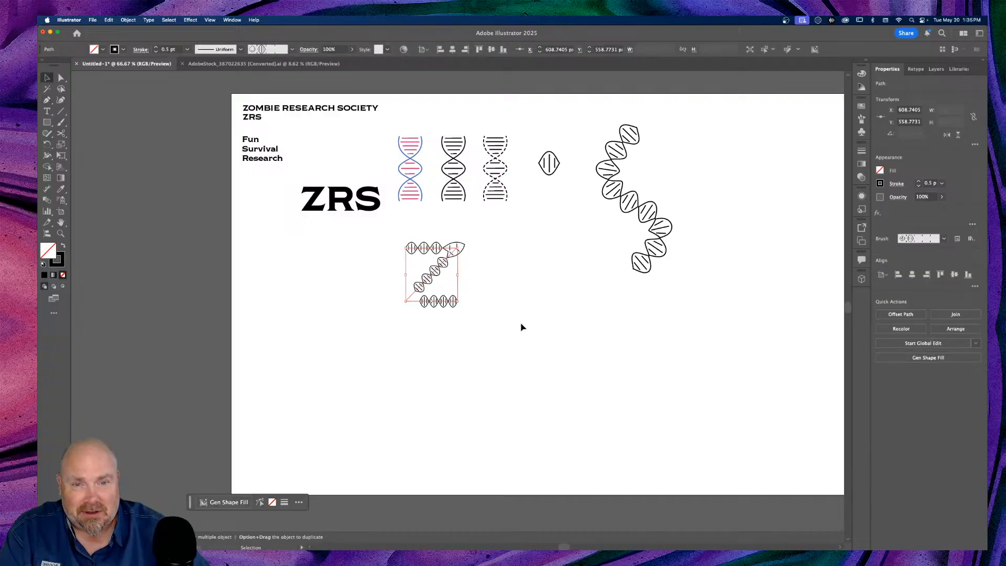
scroll(530, 315, up, 3)
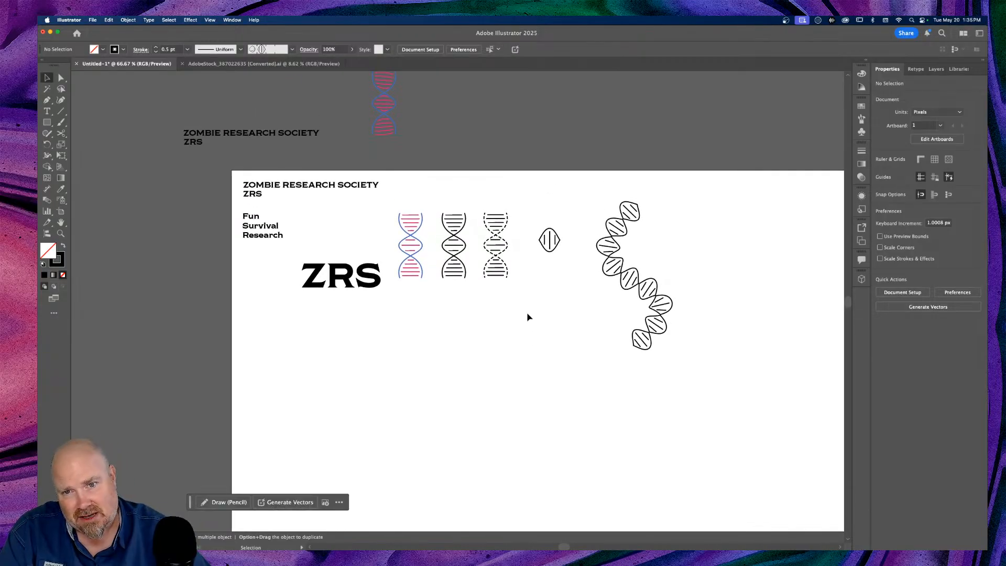
Move the blue-and-pink helix off the artboard, placing it above beside the earlier helix copy
key(super+equal)
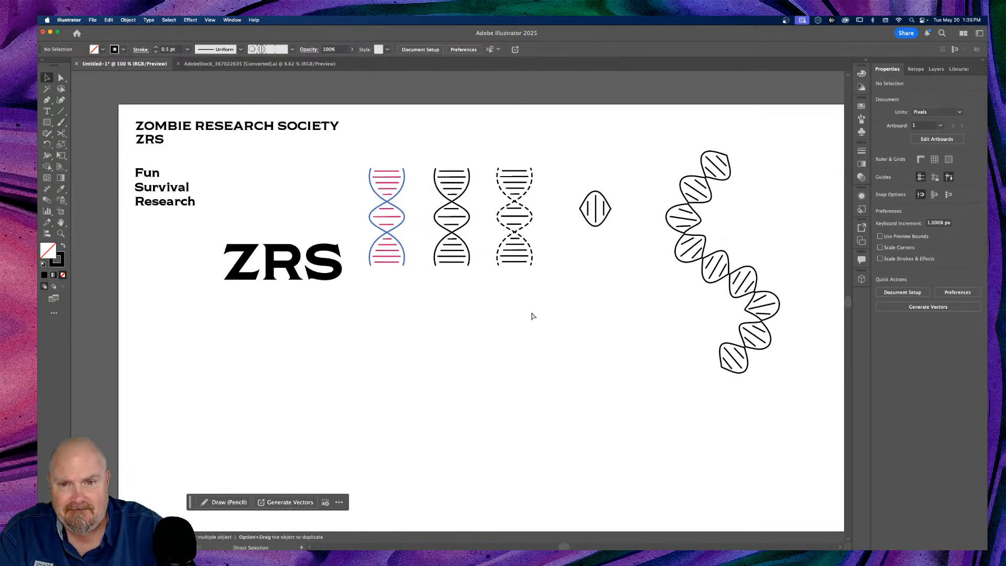
key(super+equal)
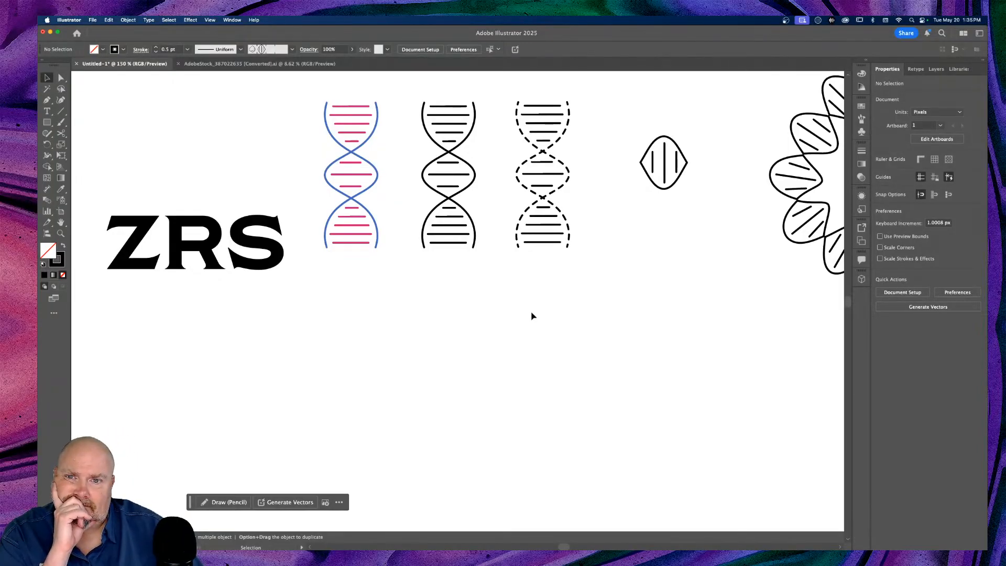
scroll(531, 317, up, 3)
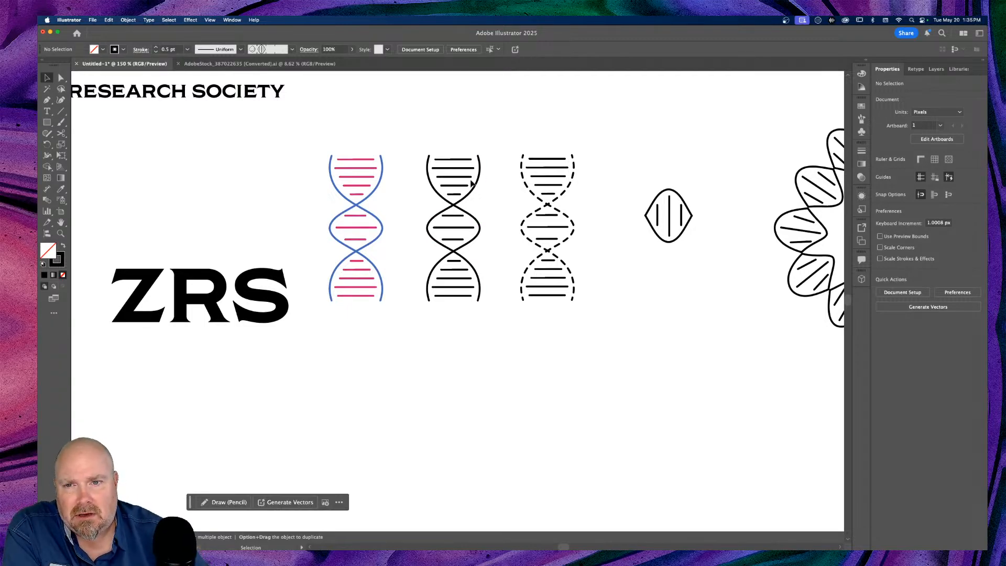
key(super+minus)
key(super+minus)
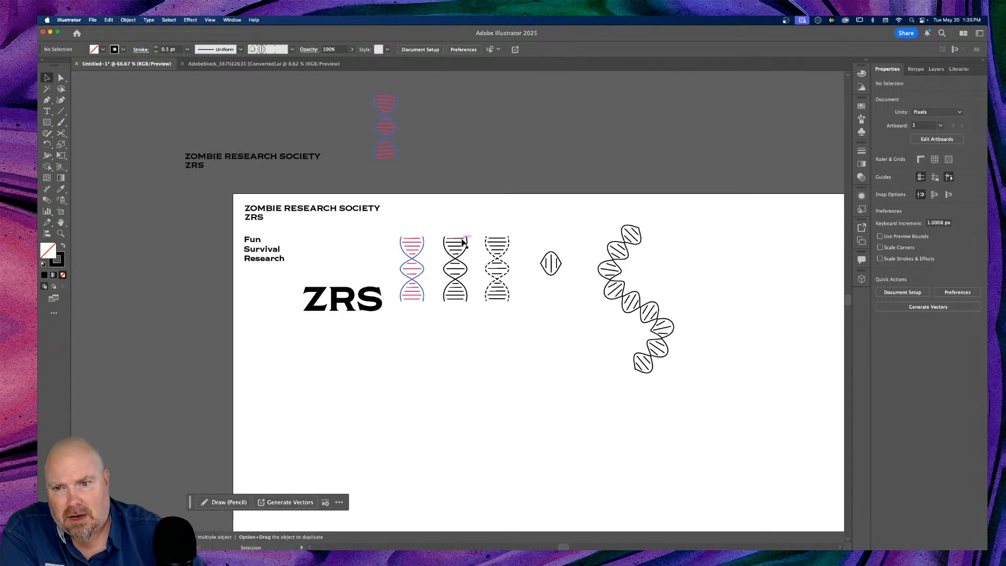
drag(387, 229, 430, 318)
drag(422, 269, 439, 127)
click(414, 341)
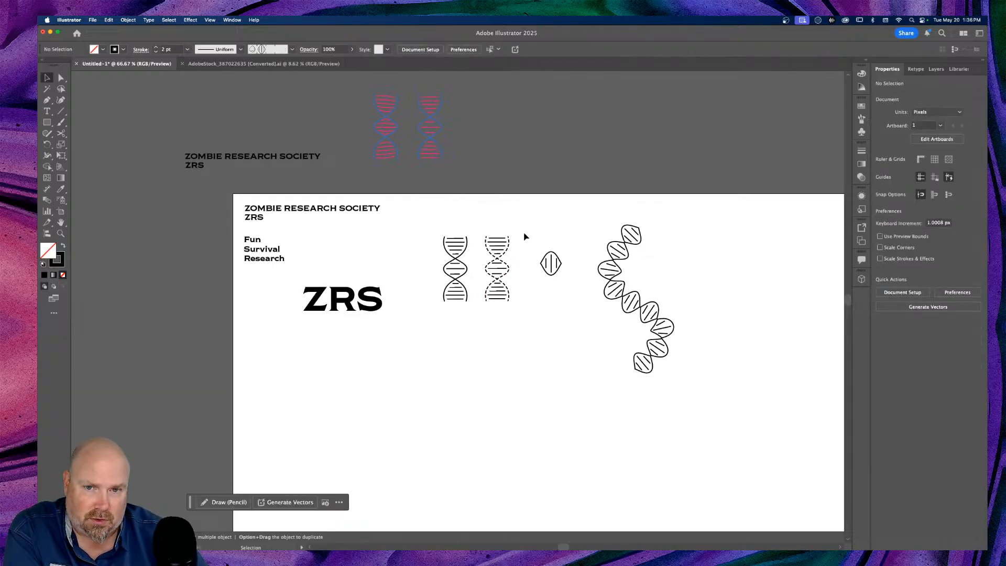
Move the dashed helix above the artboard beside the coloured ones, and delete the single helix section and the S-shaped DNA path
drag(520, 228, 479, 325)
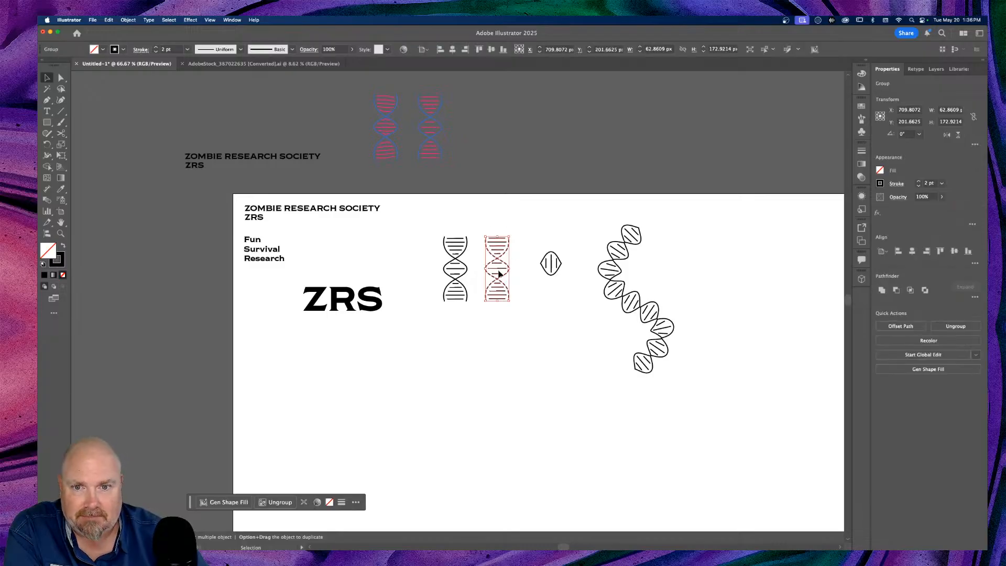
drag(498, 274, 480, 109)
drag(661, 275, 535, 314)
key(Delete)
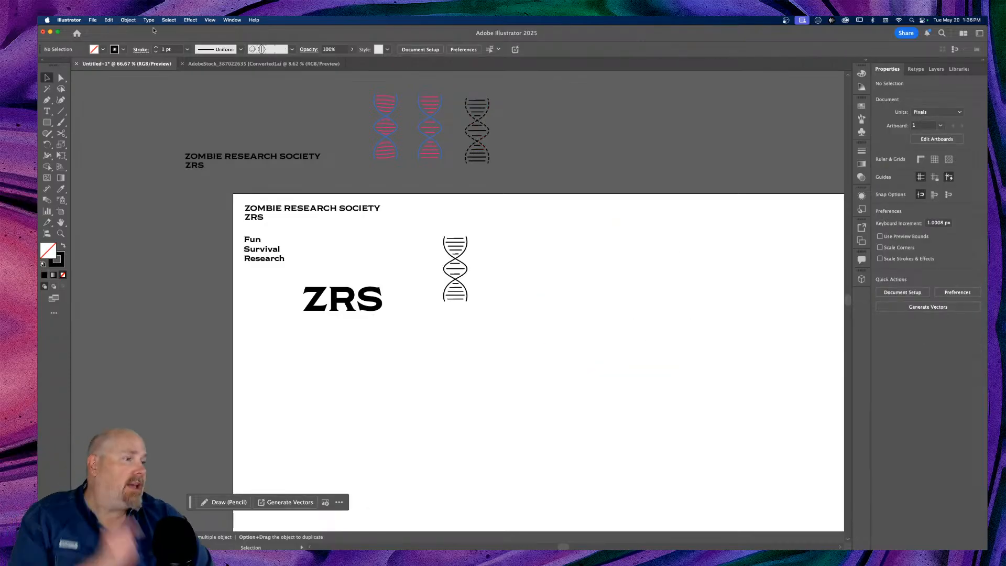
Save the document to Creative Cloud under the name ZRS
click(69, 20)
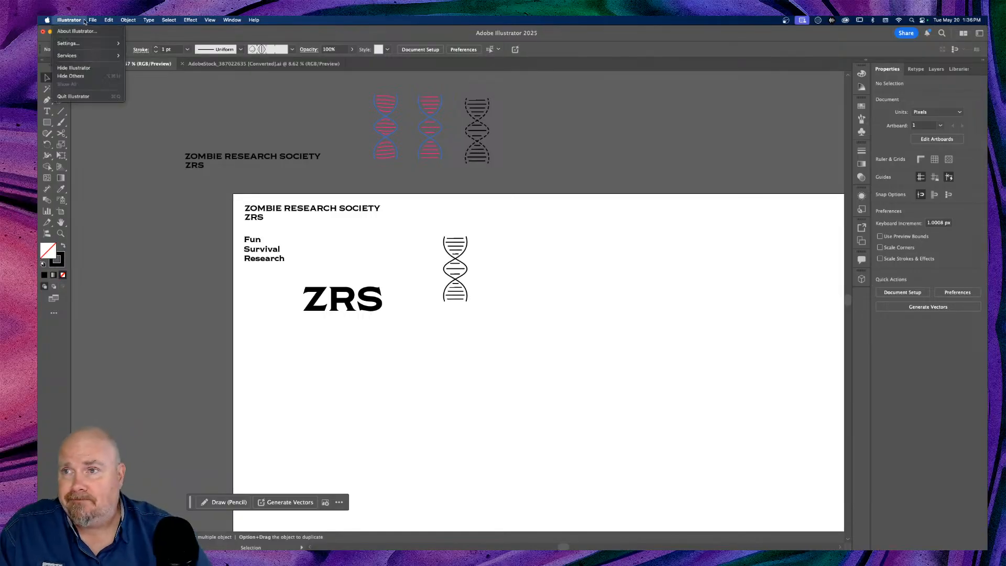
mouse_move(92, 20)
click(105, 92)
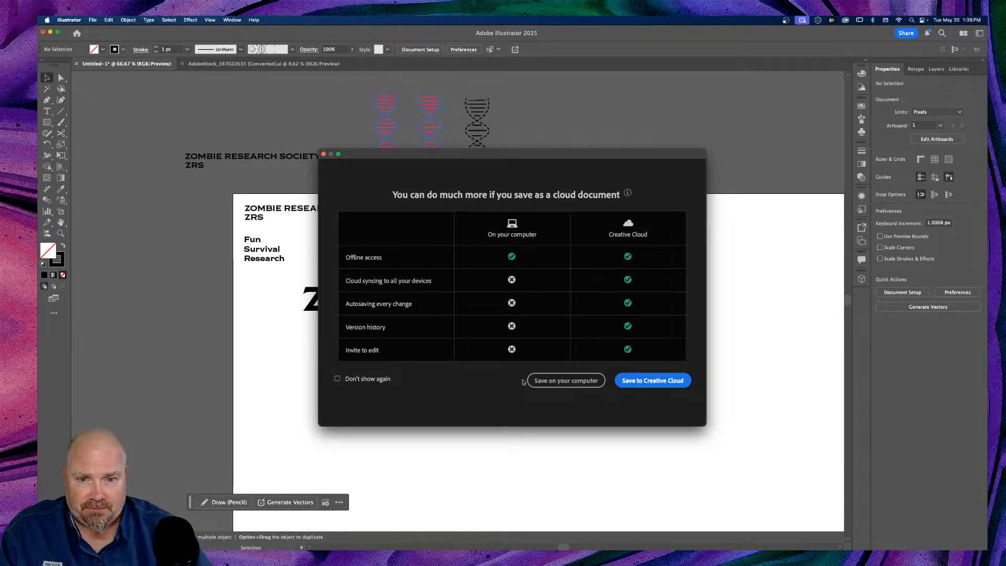
click(654, 383)
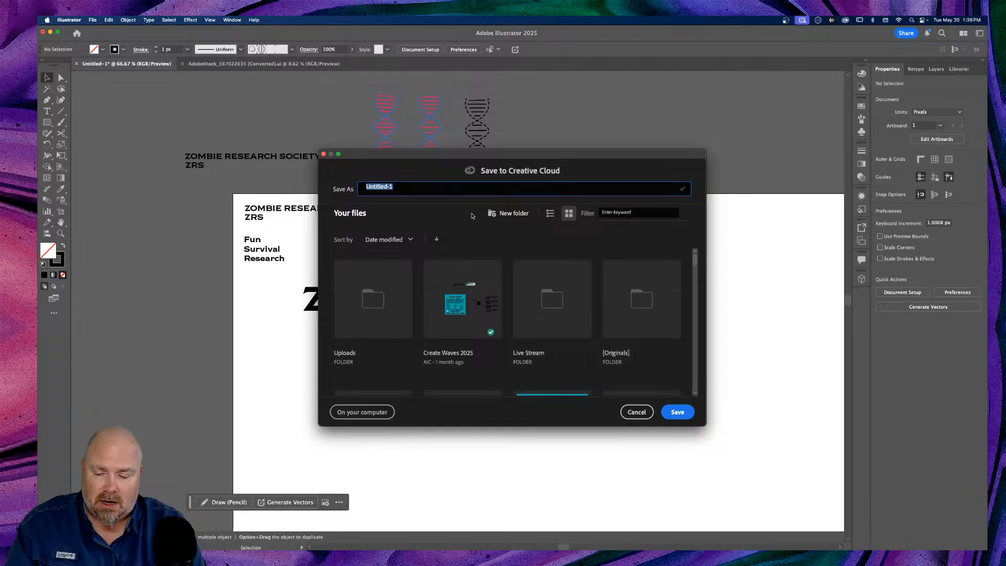
text(ZRS)
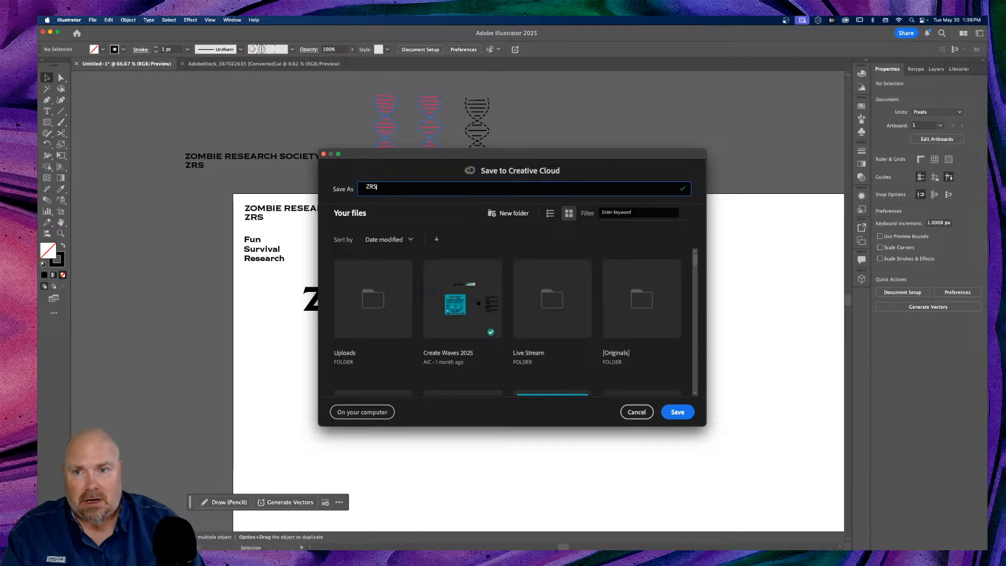
click(676, 412)
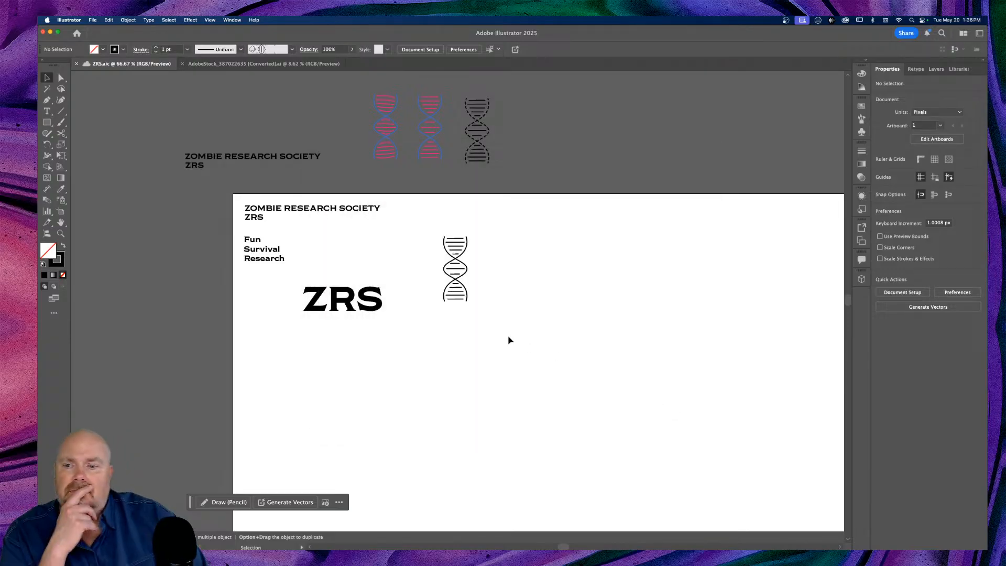
Review the ZRS lettering, the brain artwork in the AdobeStock document, and the helix versions on and above the artboard
scroll(513, 346, down, 4)
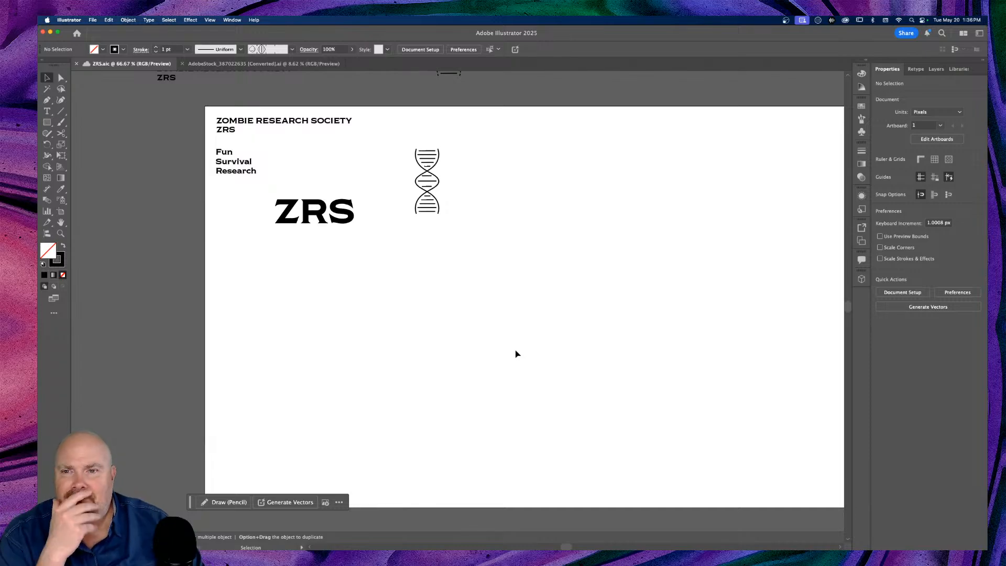
scroll(400, 244, left, 5)
drag(307, 203, 427, 259)
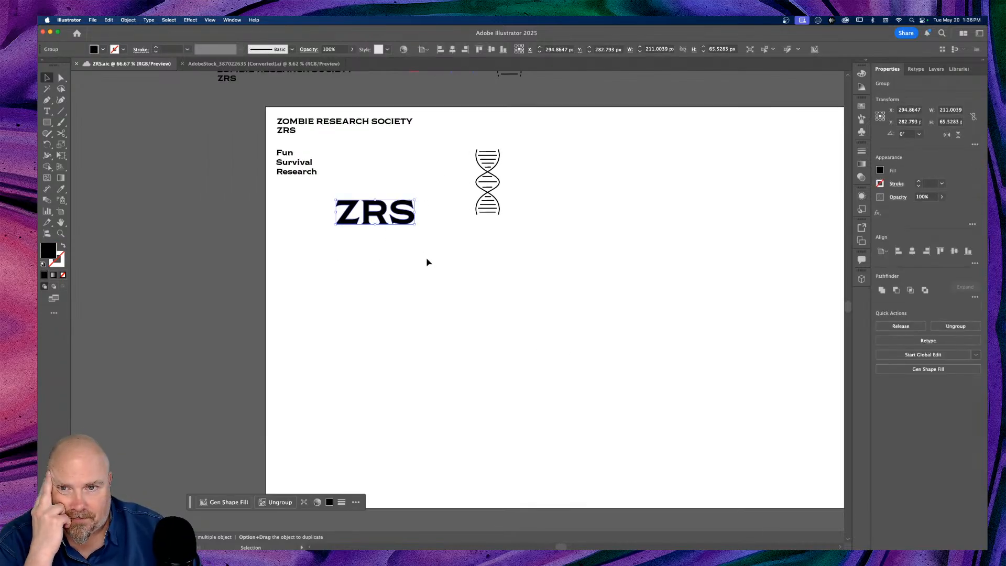
click(427, 261)
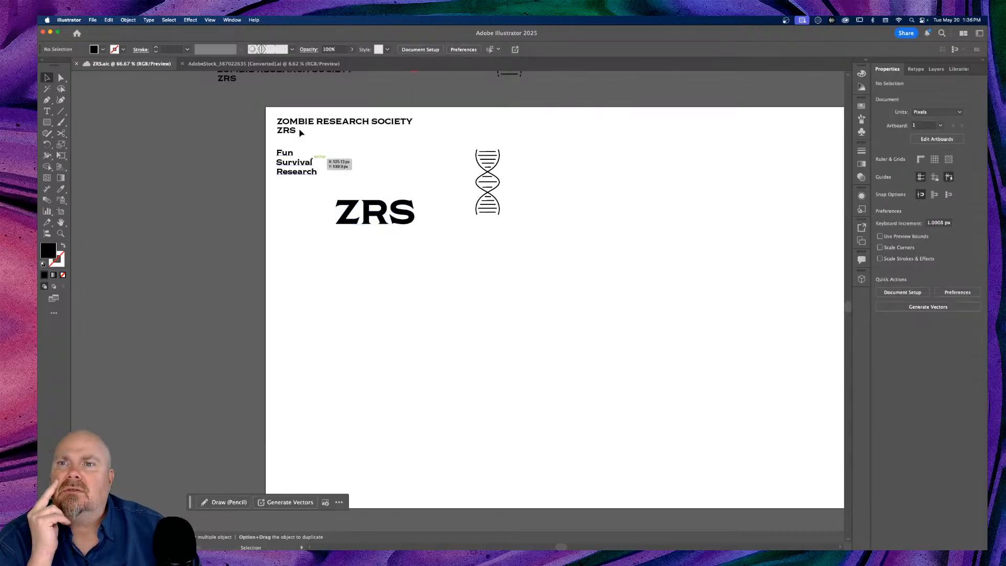
click(264, 63)
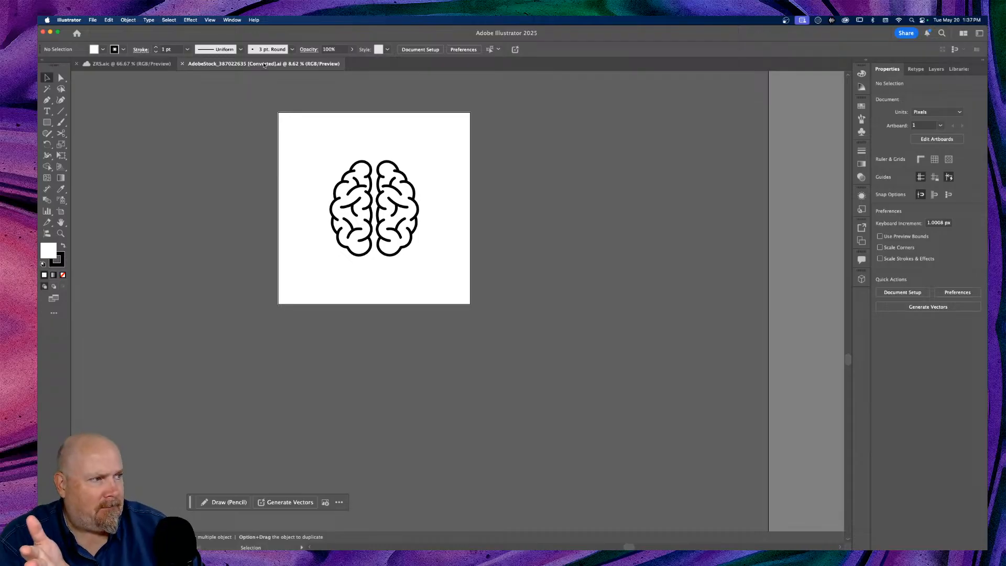
click(108, 64)
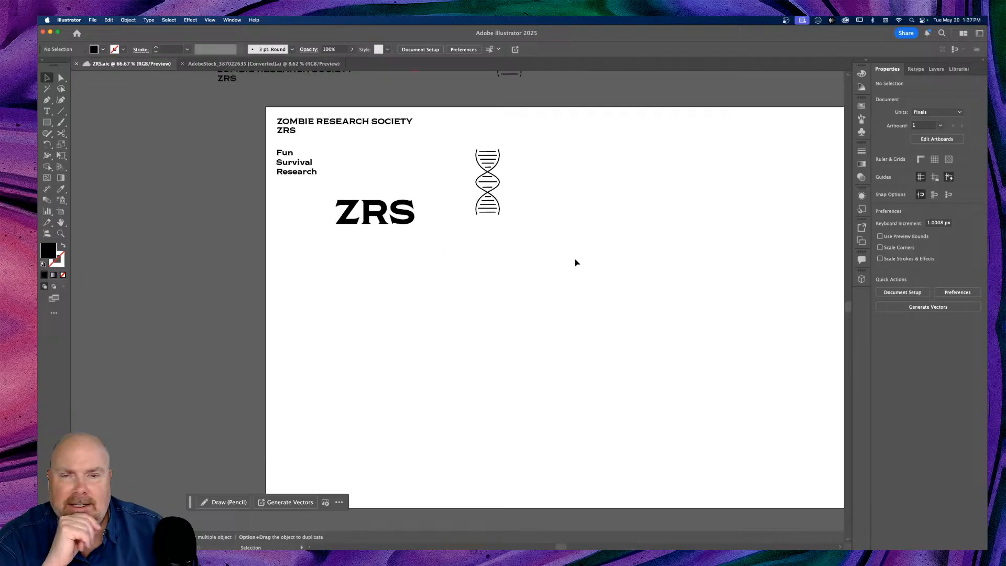
scroll(599, 253, up, 5)
scroll(599, 253, right, 3)
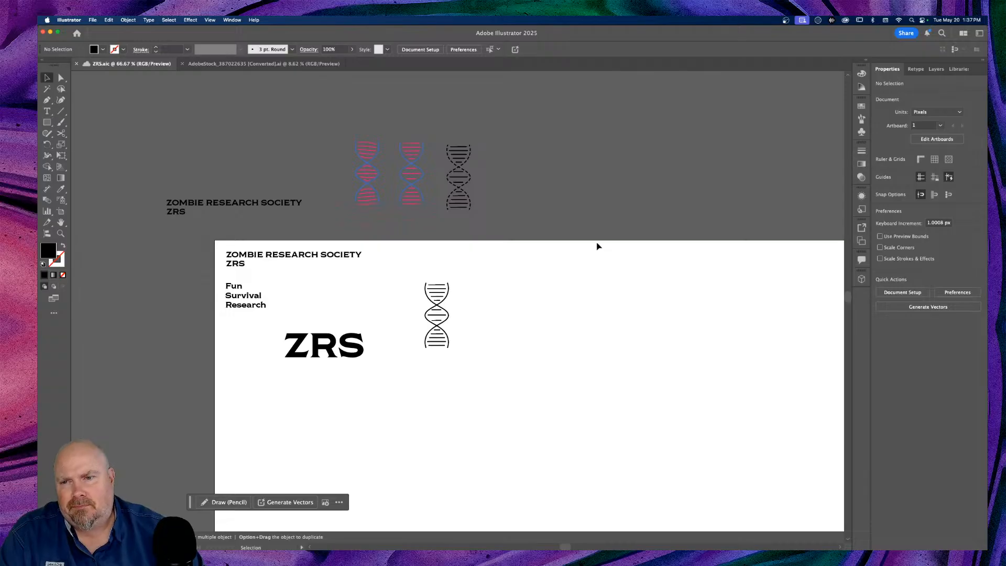
scroll(542, 319, down, 3)
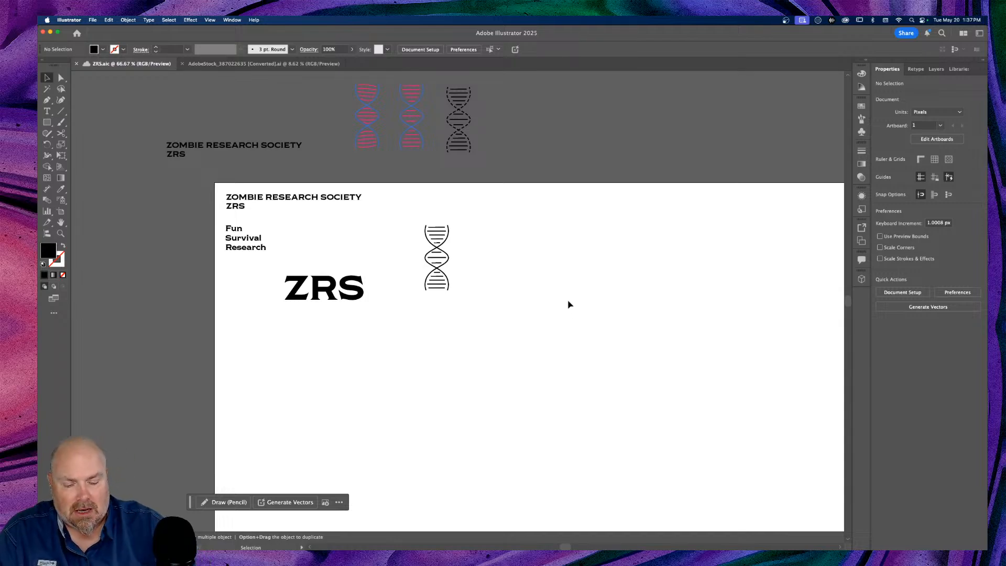
key(super+1)
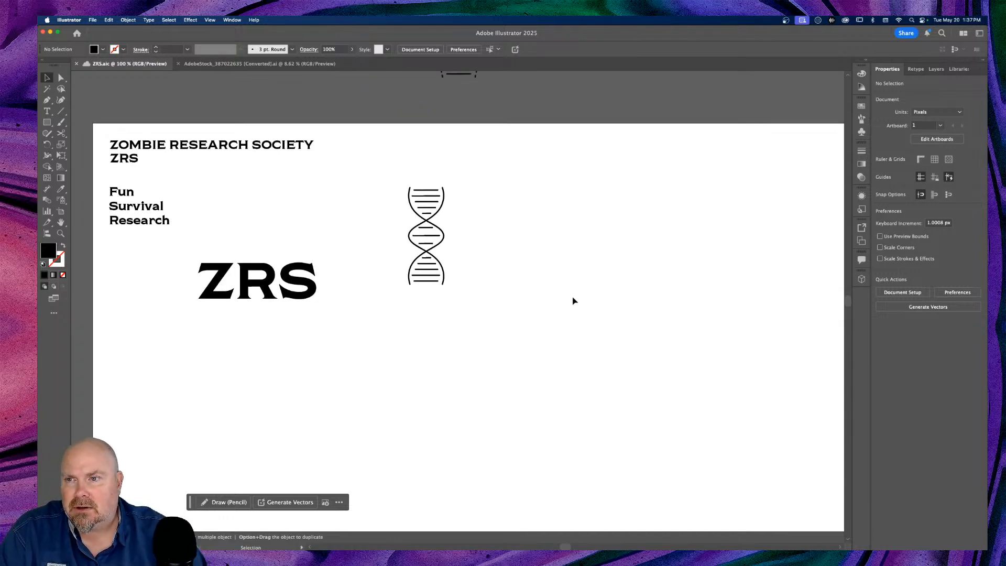
scroll(572, 303, left, 3)
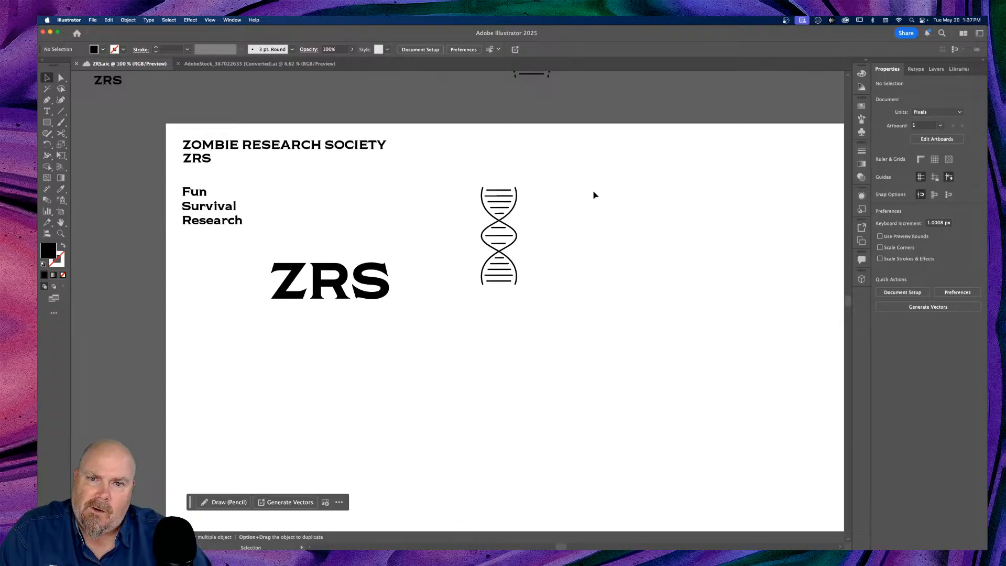
Move the black DNA helix higher on the artboard, beside the company name and keyword text
drag(591, 198, 468, 330)
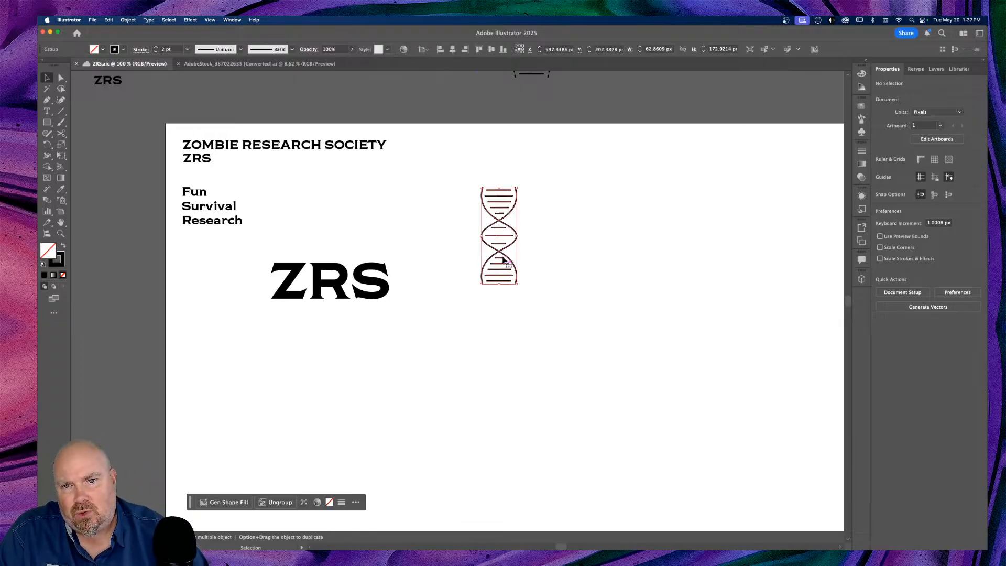
drag(498, 253, 494, 212)
click(592, 257)
scroll(593, 257, right, 3)
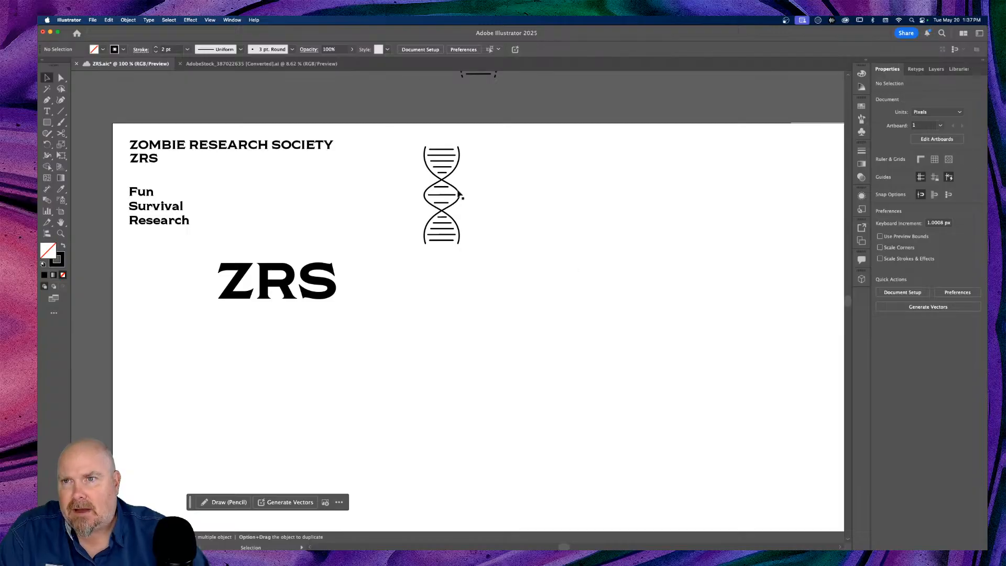
Switch to the AdobeStock brain document and move Retype out of the Properties group into the collapsed icon dock
click(259, 63)
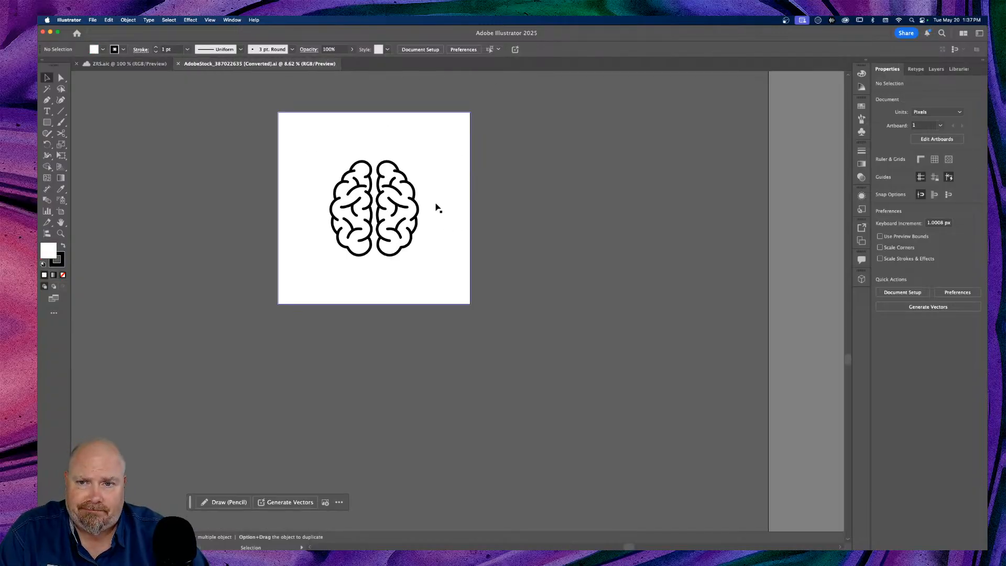
click(930, 70)
click(891, 69)
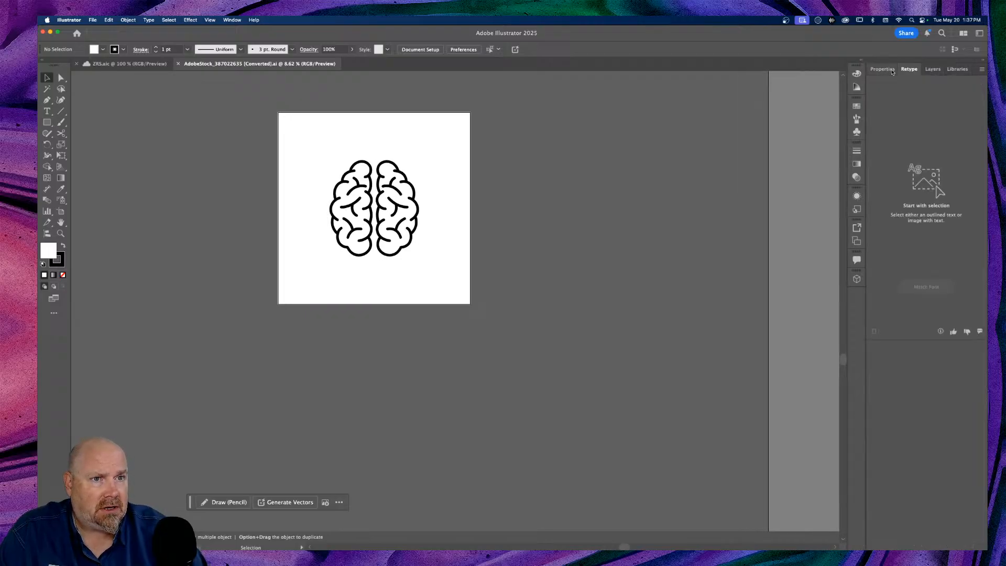
drag(904, 71, 832, 300)
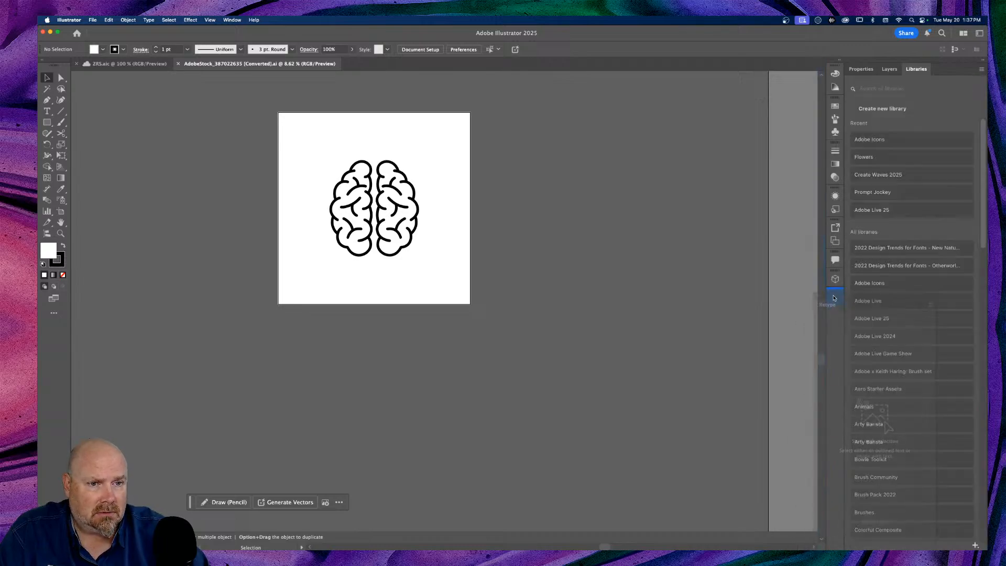
click(863, 69)
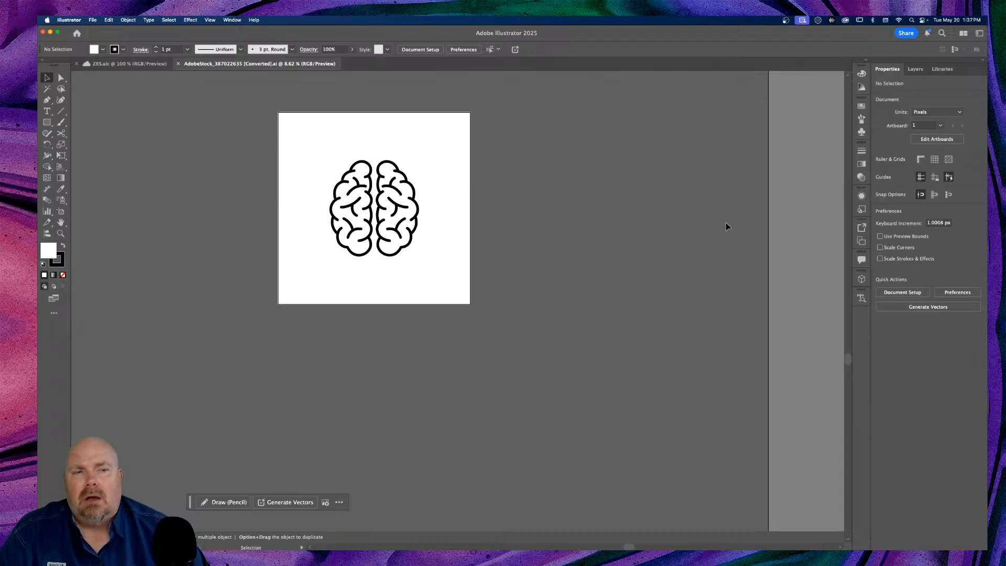
Copy the brain group without its background rectangle from the AdobeStock document and paste it into the ZRS document
click(917, 70)
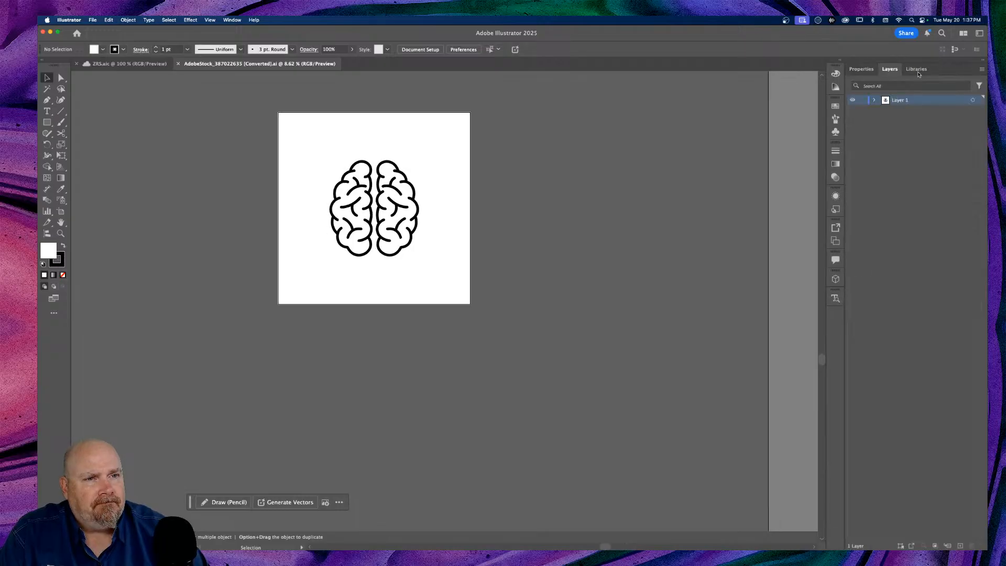
click(874, 100)
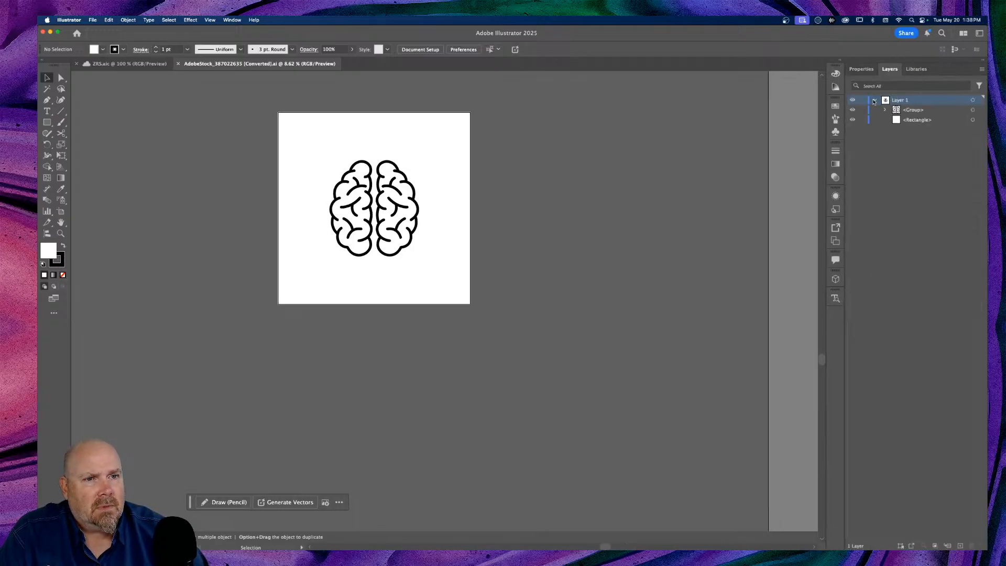
click(972, 110)
key(a)
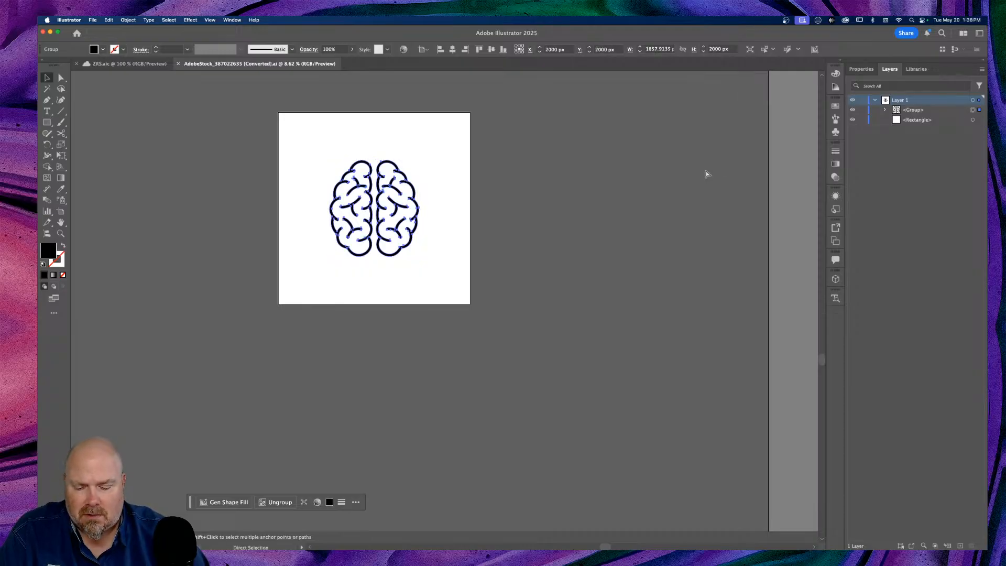
key(v)
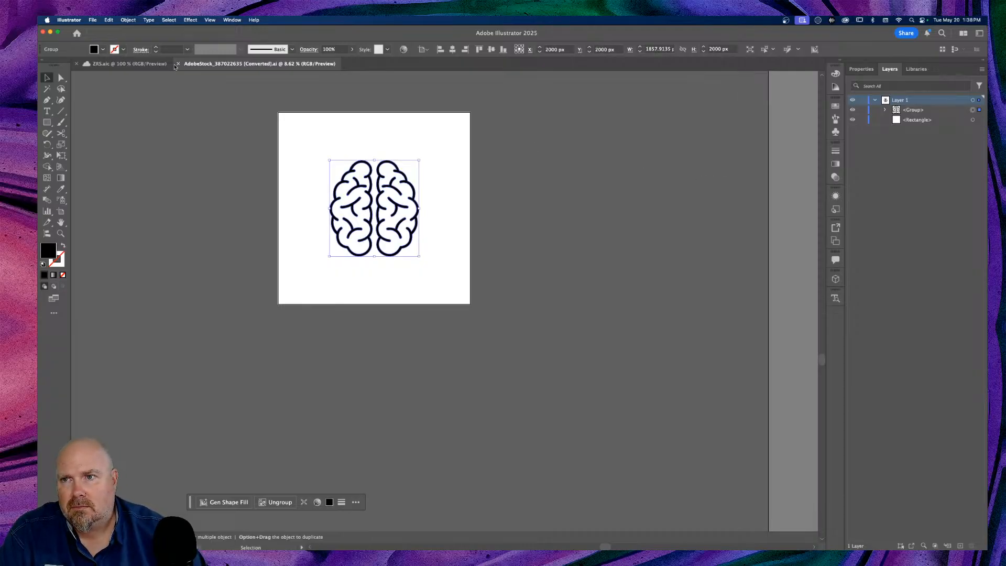
click(126, 63)
key(super+v)
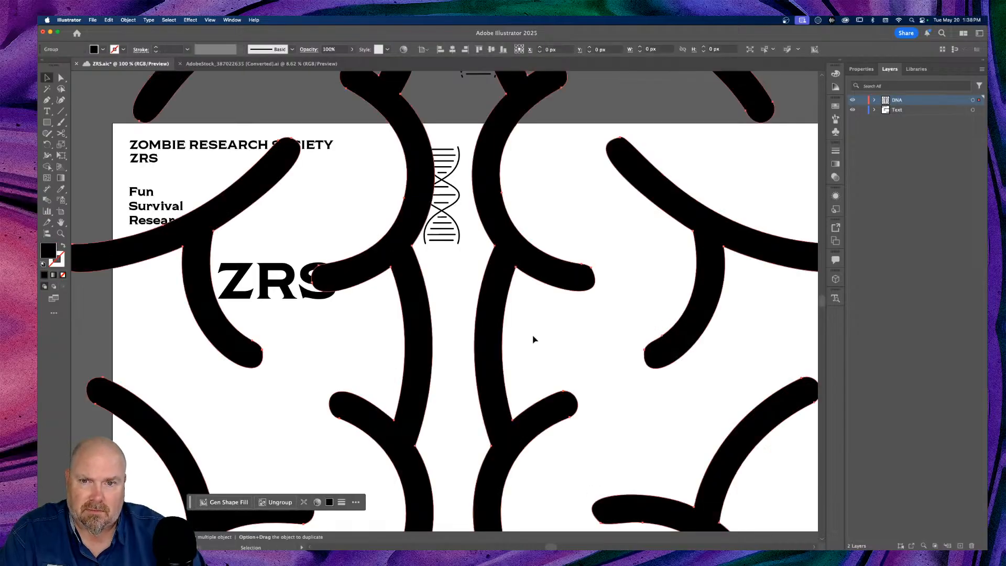
Scale the pasted brain down to about the helix's height and place it to the right of the helix on the artboard
key(a)
key(super+minus)
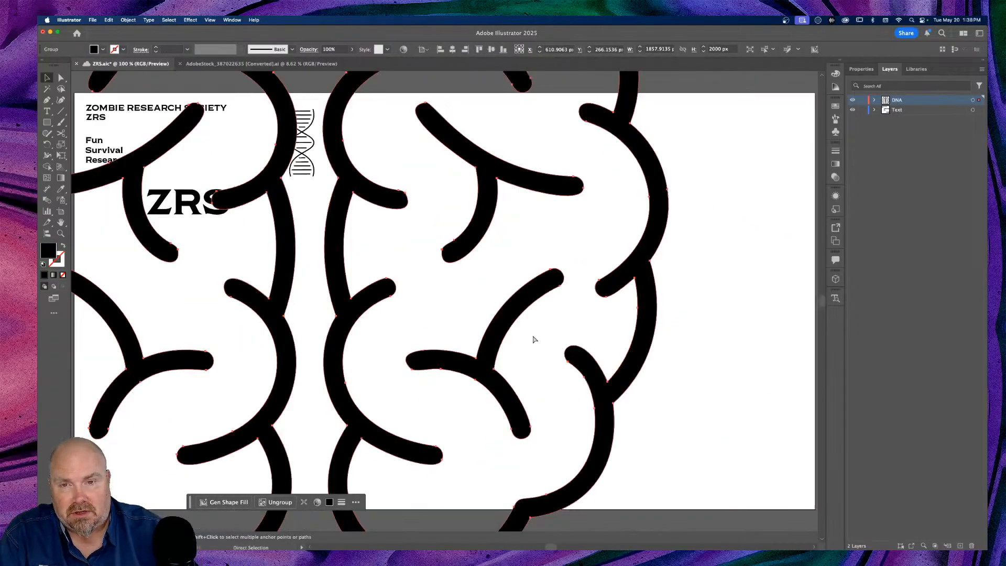
key(super+minus)
key(super+minus)
key(super+minus)
key(super+minus)
key(super+minus)
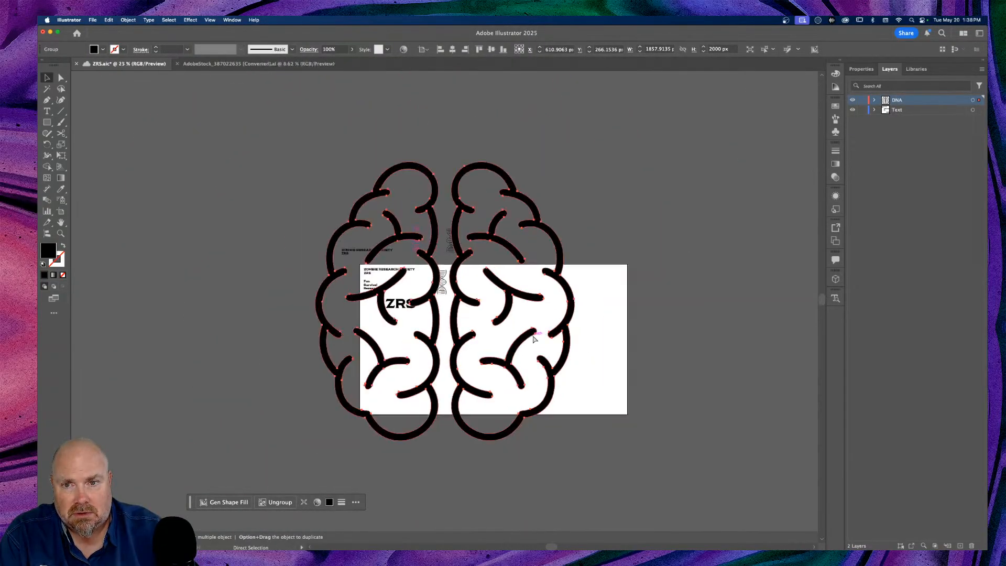
key(v)
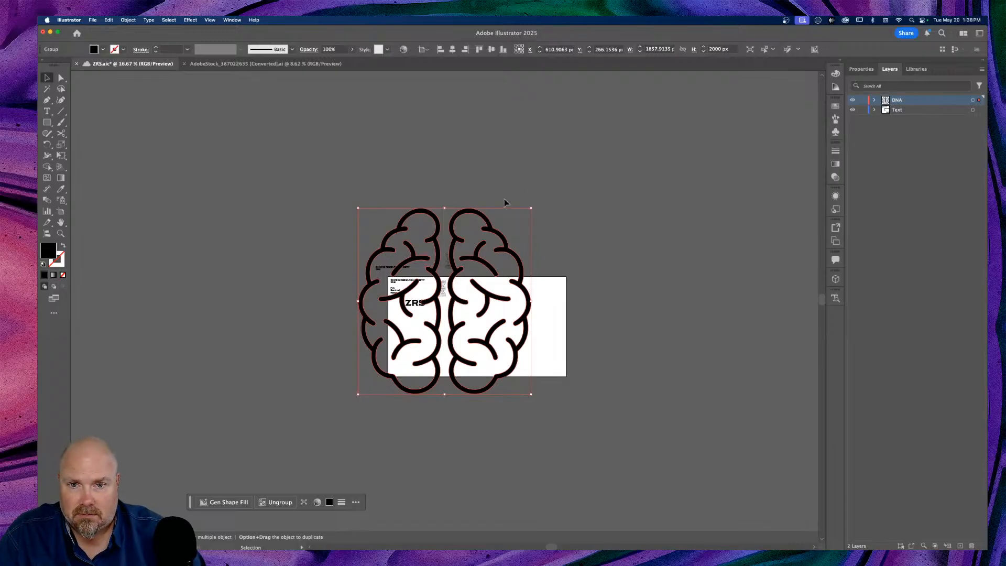
drag(532, 207, 474, 296)
click(512, 317)
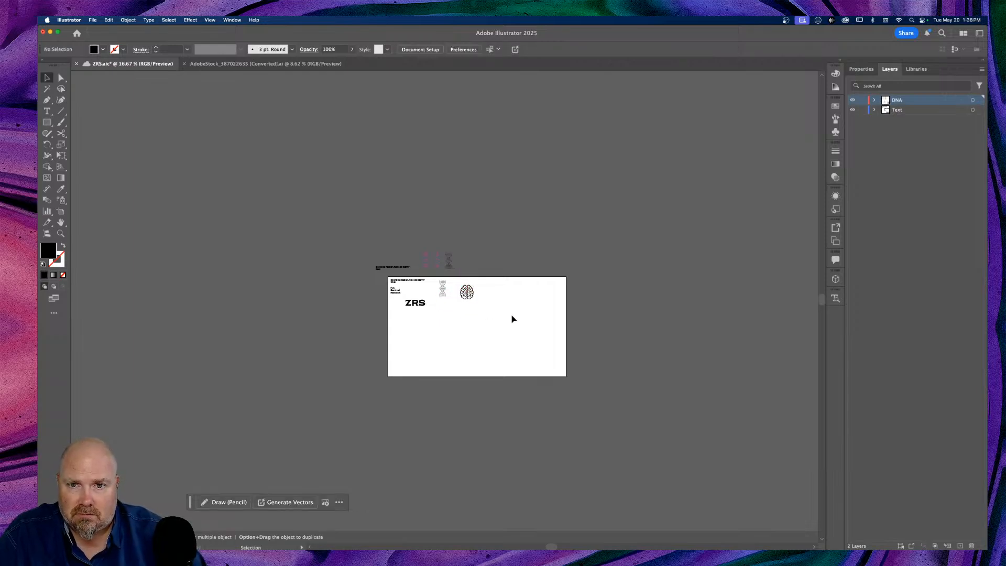
Examine the line-art brain icon, its object properties, and how it sits beside the DNA strand and ZRS lettering
key(super+equal)
key(super+1)
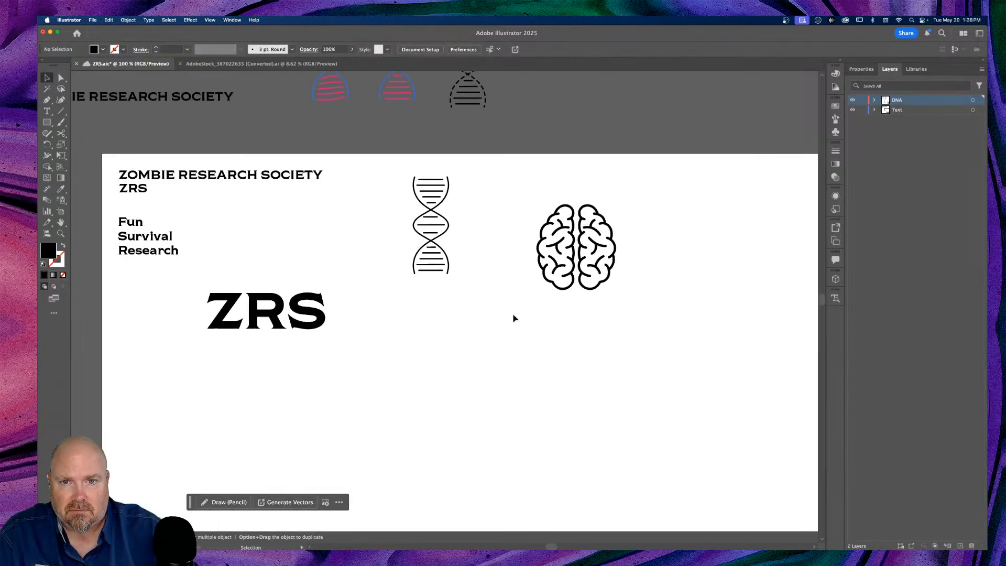
scroll(511, 306, right, 3)
scroll(511, 306, up, 3)
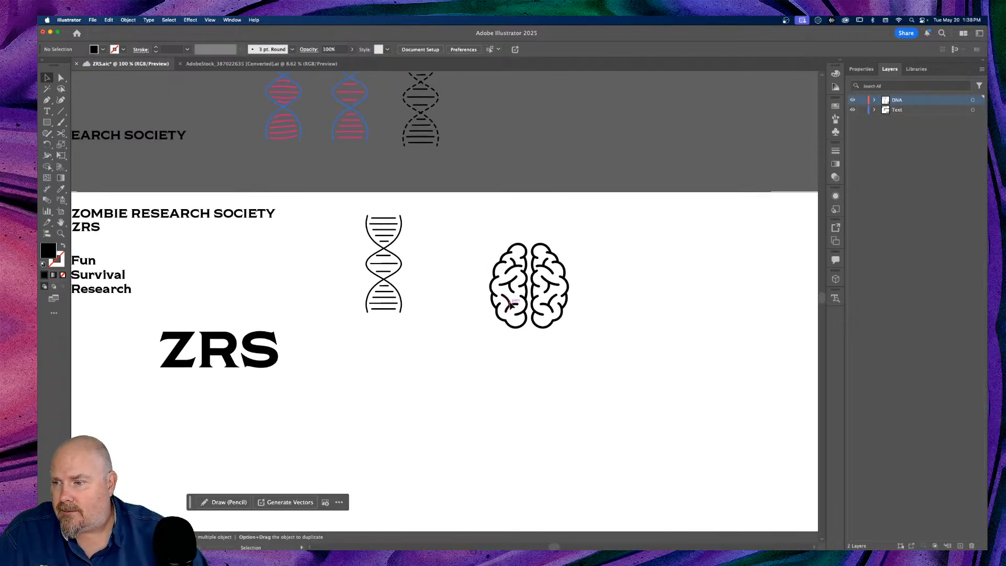
scroll(511, 307, right, 2)
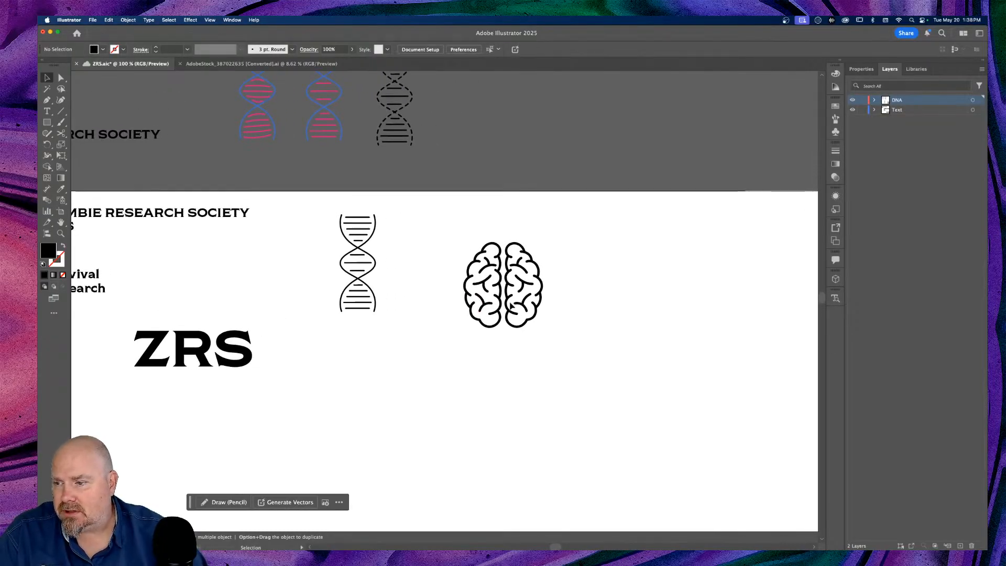
scroll(508, 307, left, 2)
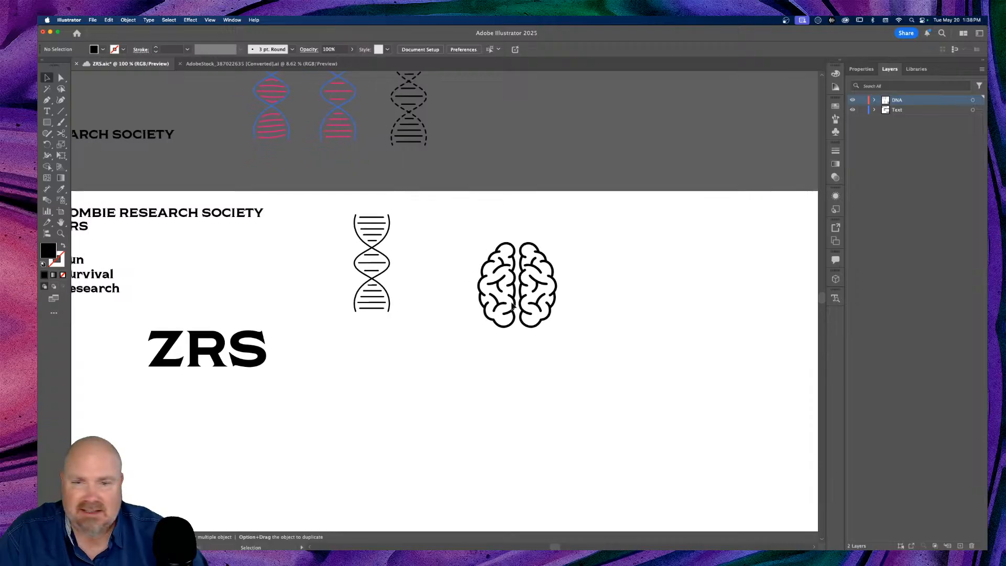
drag(595, 250, 465, 328)
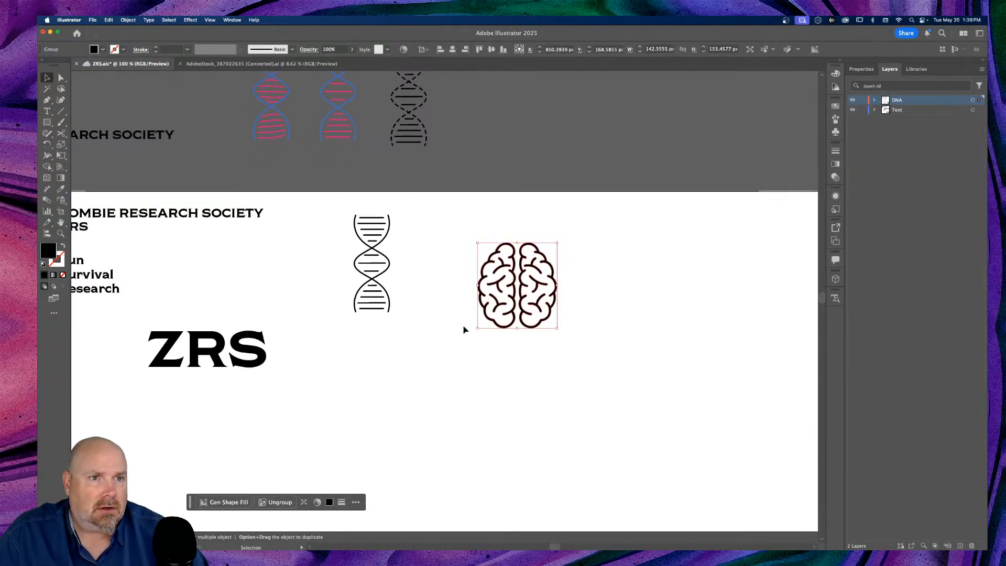
click(869, 70)
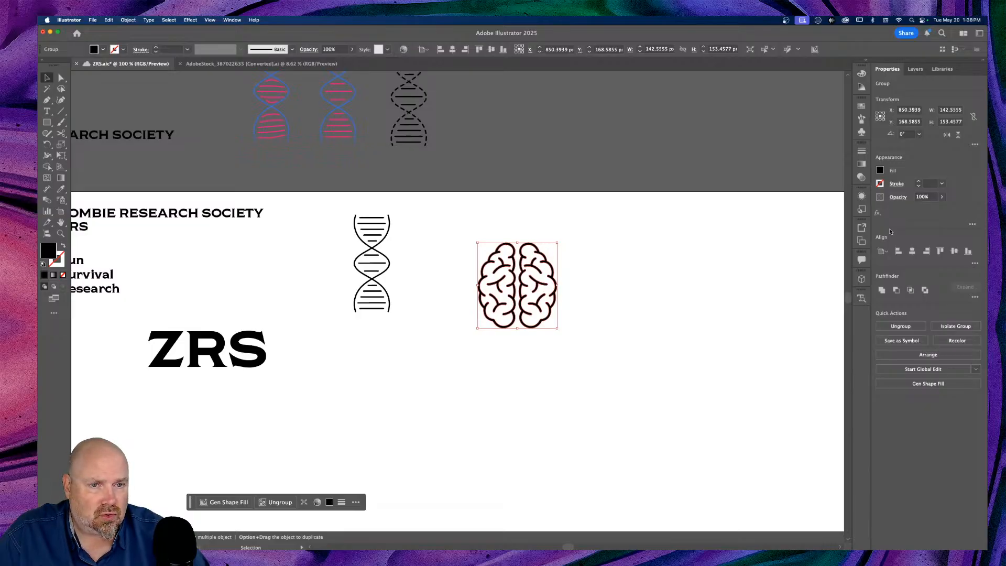
click(607, 293)
key(super+equal)
key(super+equal)
key(super+minus)
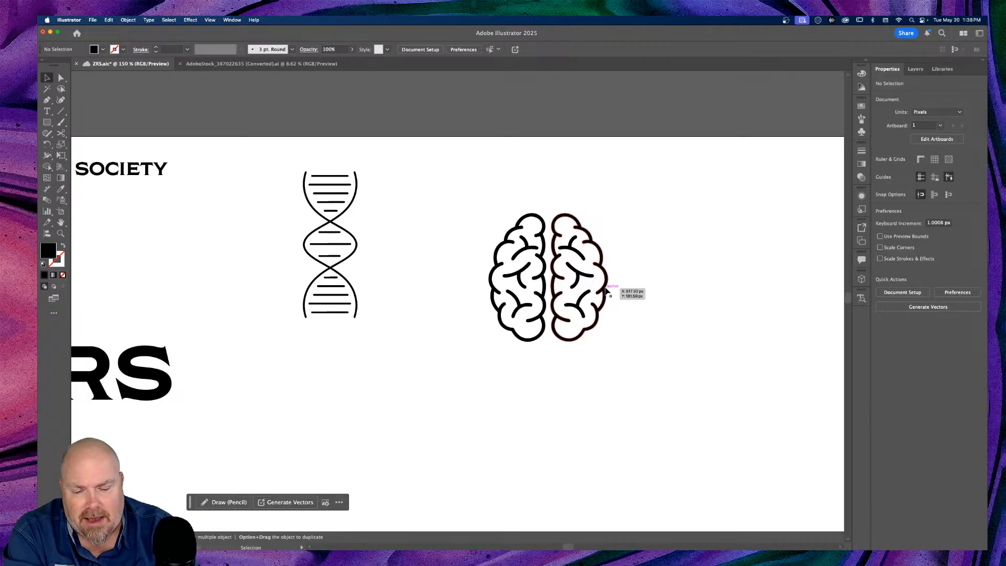
scroll(606, 291, up, 2)
scroll(606, 291, down, 3)
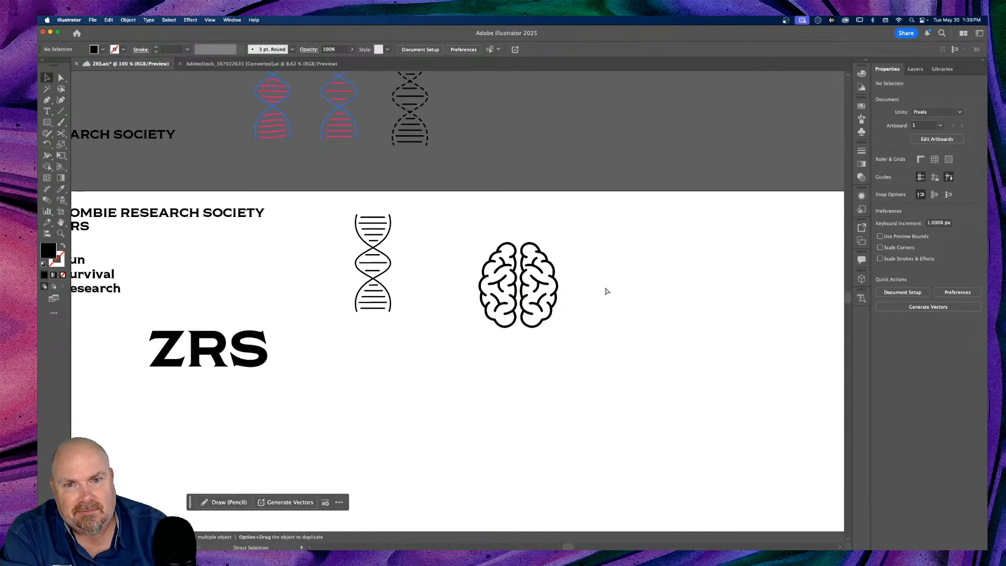
scroll(608, 290, left, 3)
scroll(608, 290, down, 1)
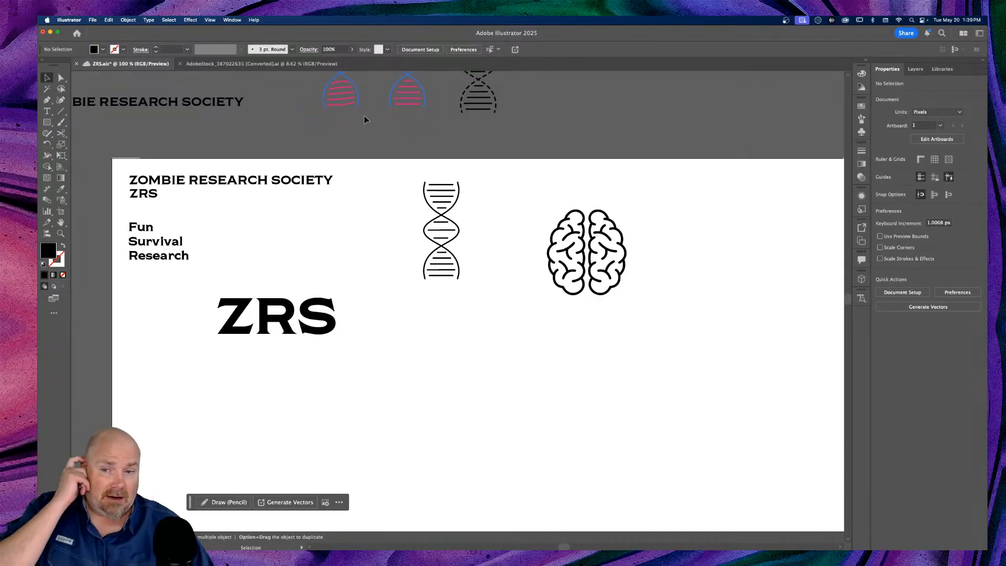
Draw a black square about 228 px wide below the DNA strand
key(m)
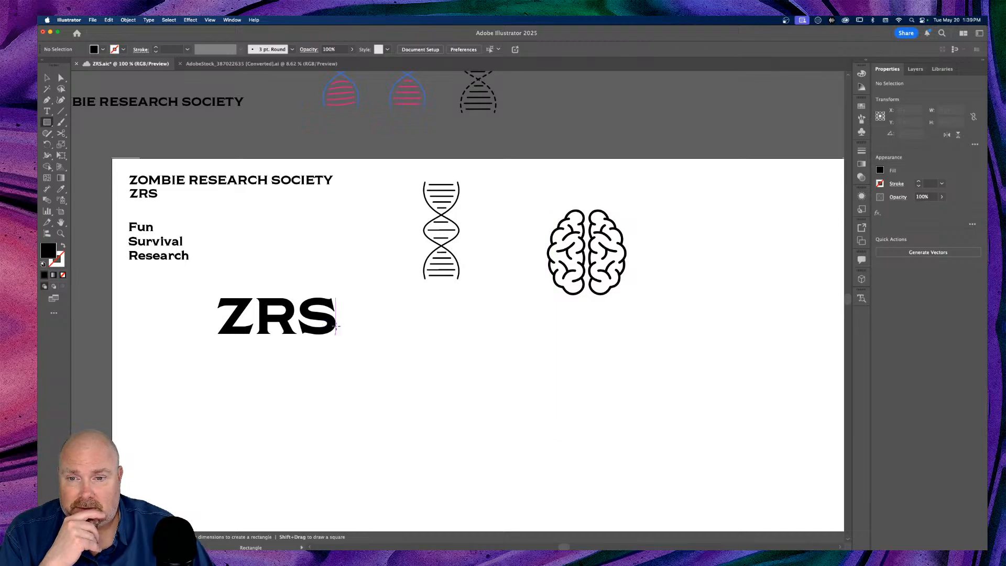
mouse_move(397, 313)
mouse_down()
mouse_move(404, 346)
mouse_move(524, 438)
mouse_up()
scroll(348, 409, down, 2)
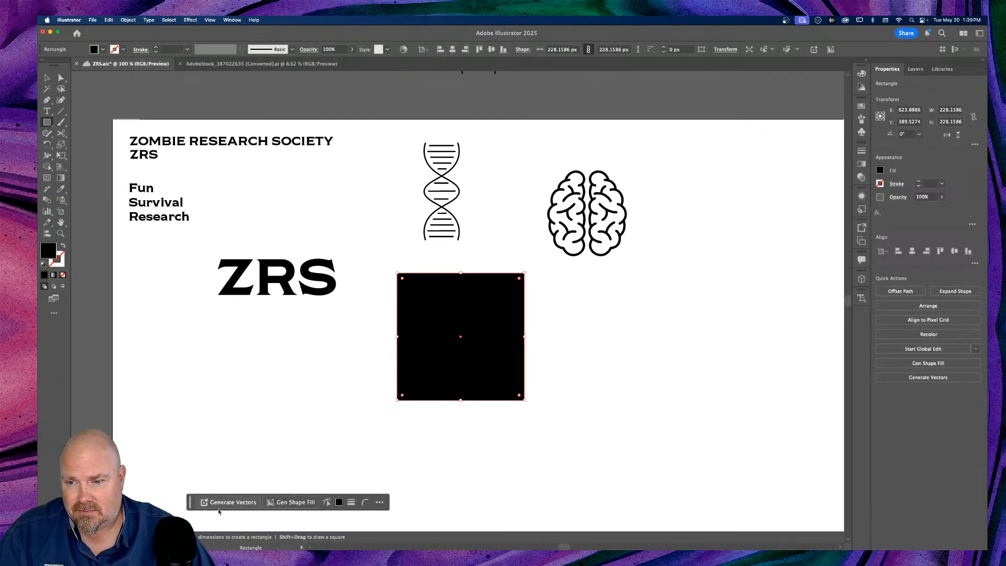
Run Gen Shape Fill on the square with the prompt "logo; black and white; brain; bite in it"
click(291, 502)
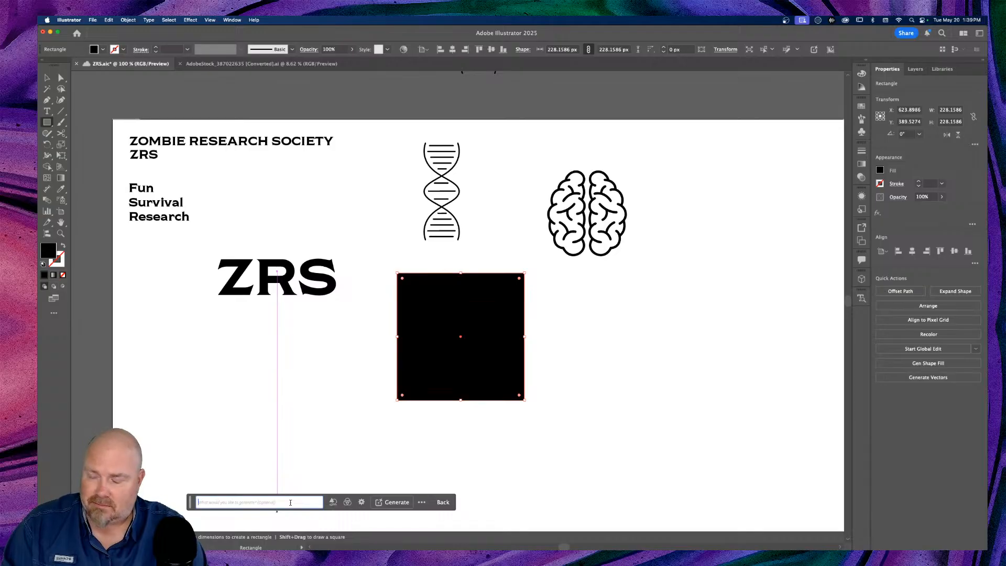
click(290, 502)
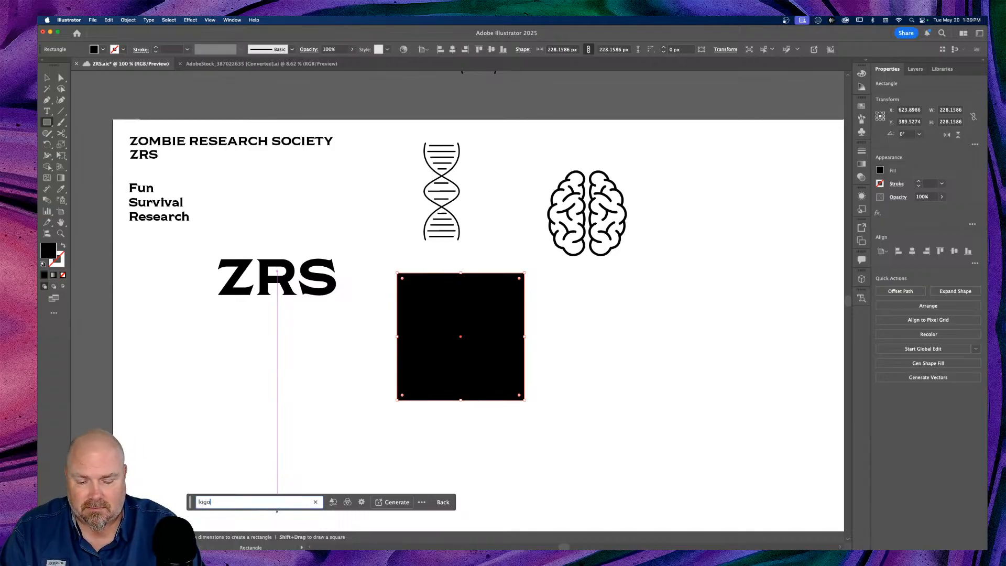
text(logo; )
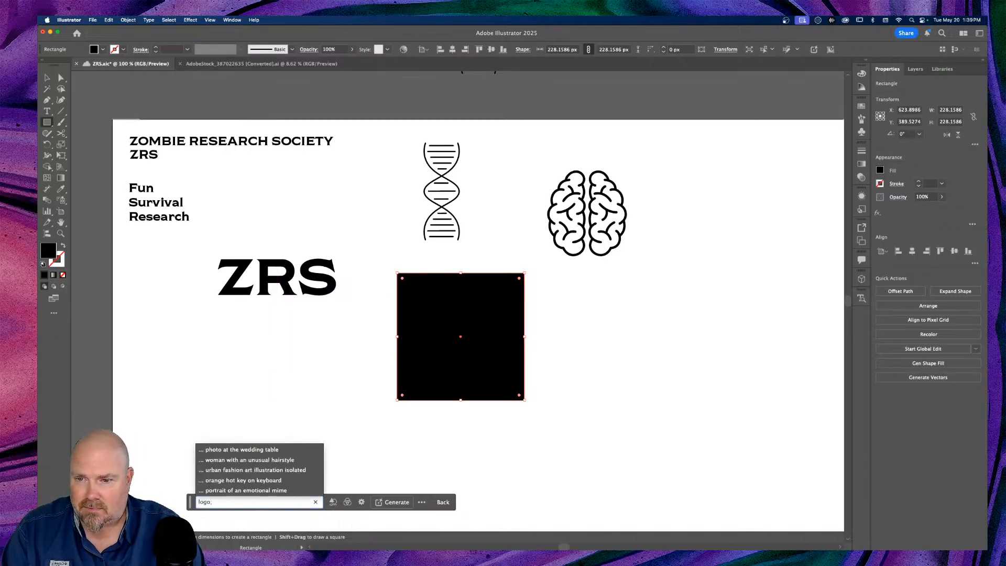
text(black and white; brai)
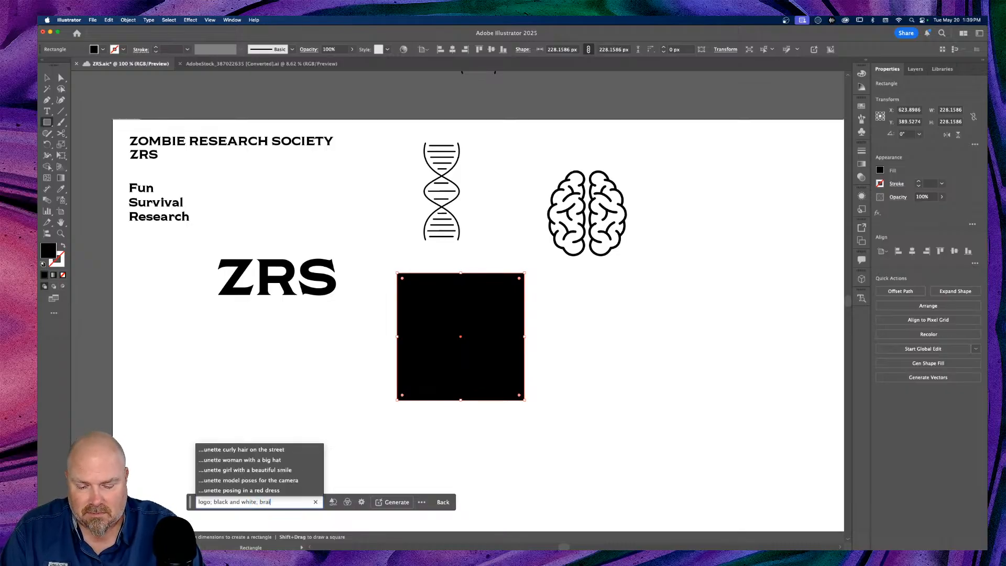
text(n; )
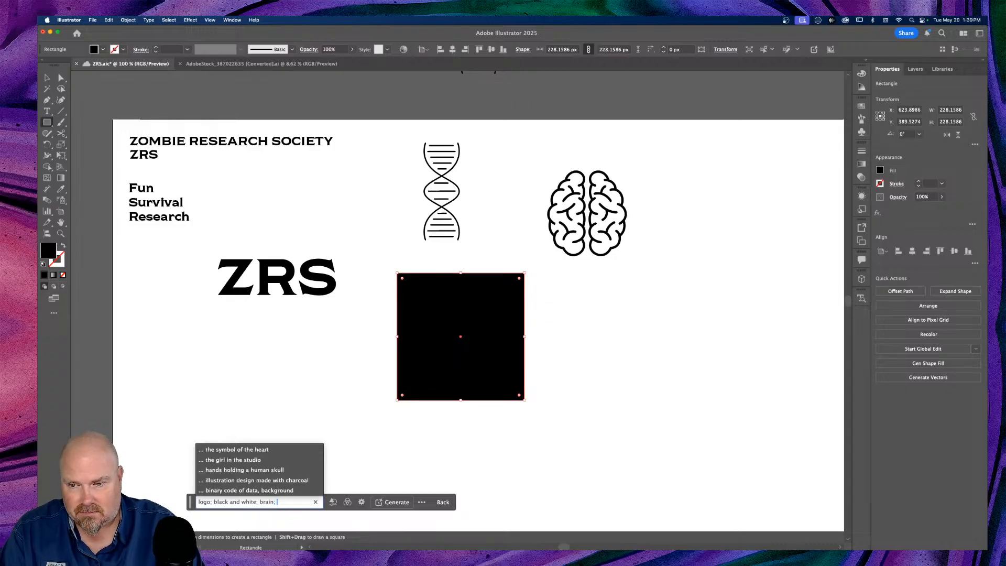
text(bite in it)
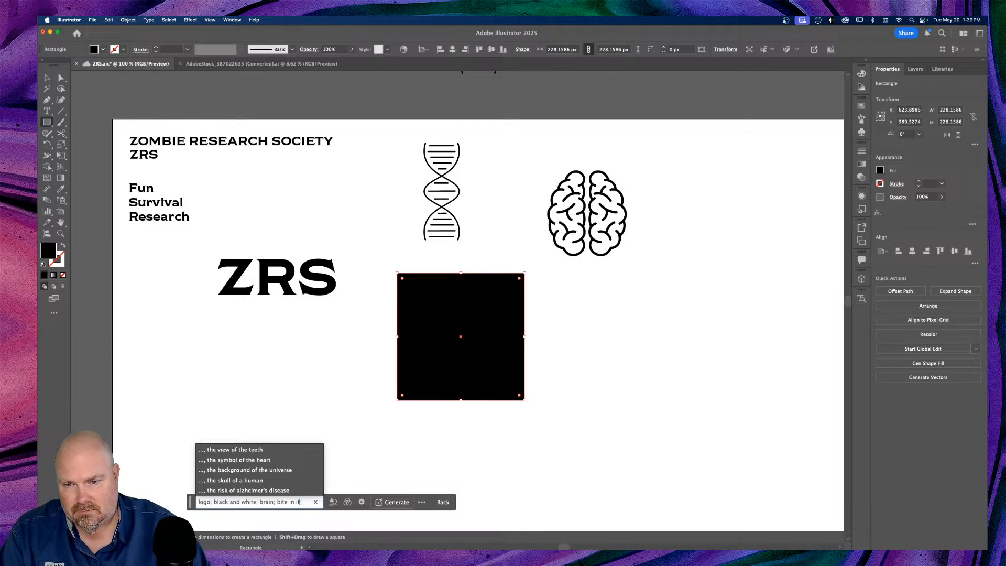
click(389, 503)
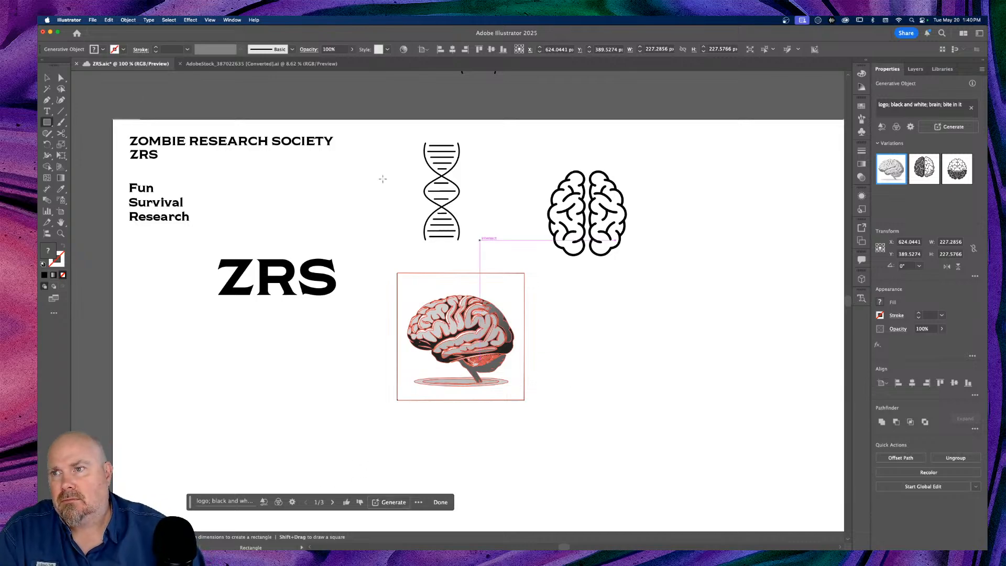
Compare the second and third generated brain variations on the artboard, viewing each one deselected
click(47, 77)
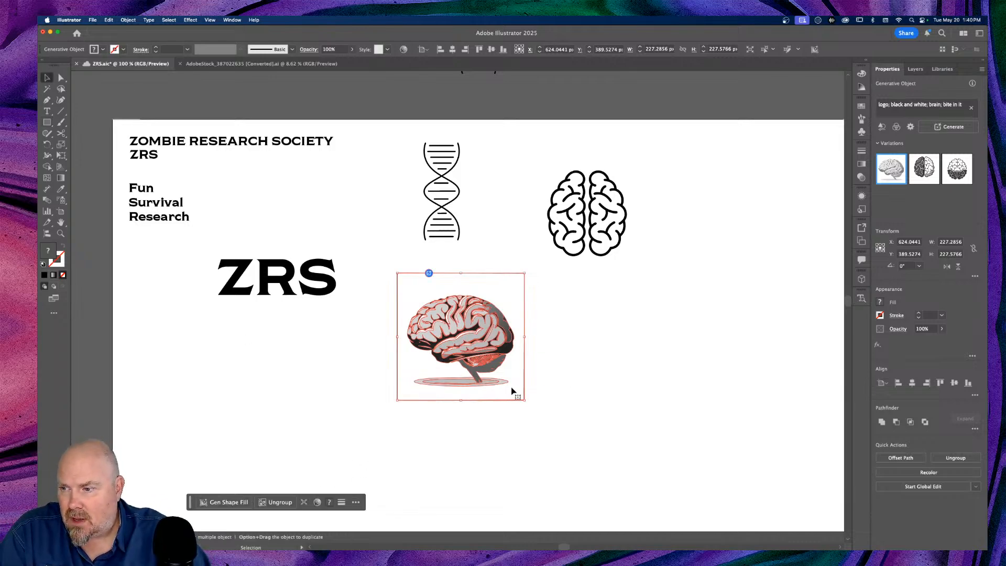
click(558, 385)
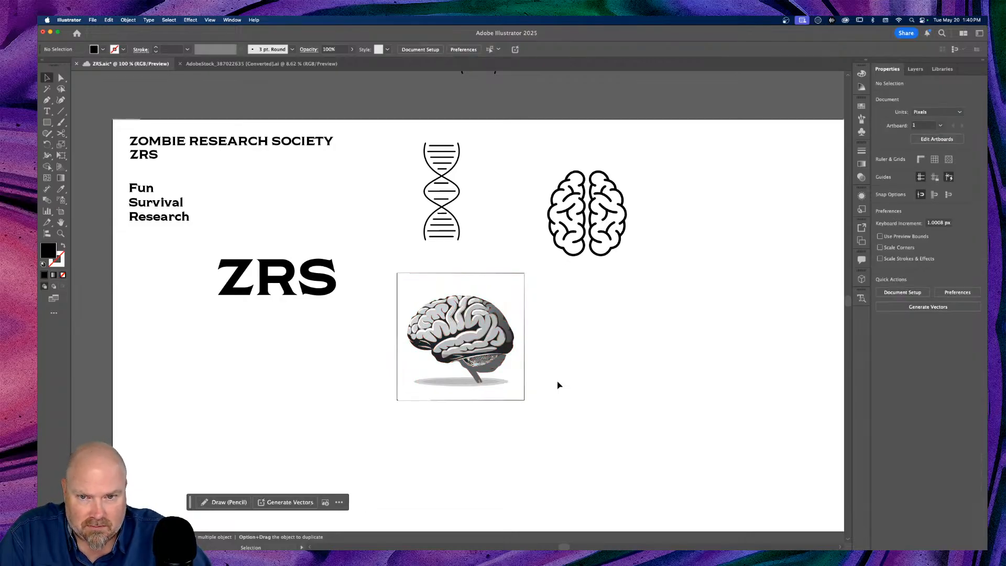
click(475, 316)
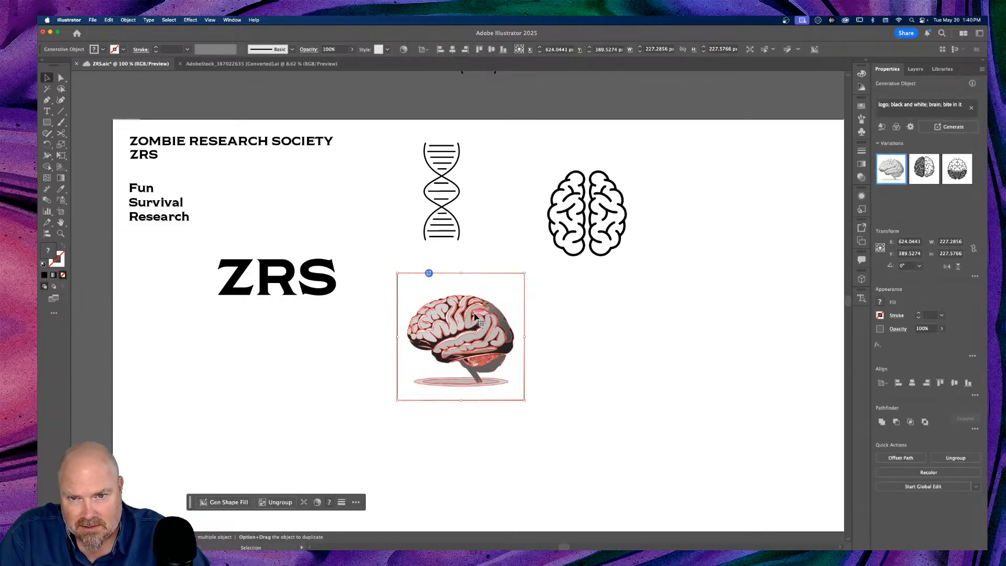
click(929, 167)
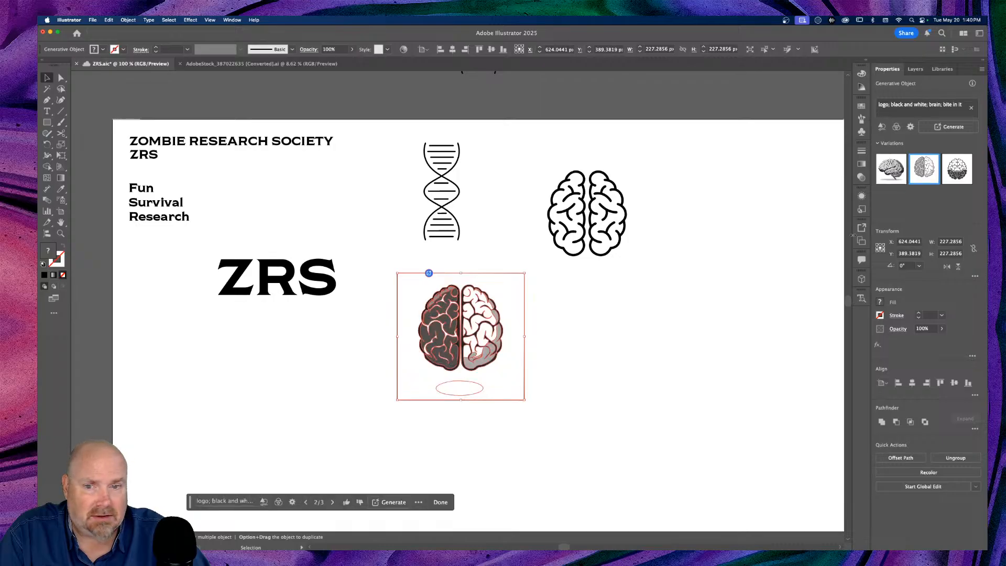
click(648, 368)
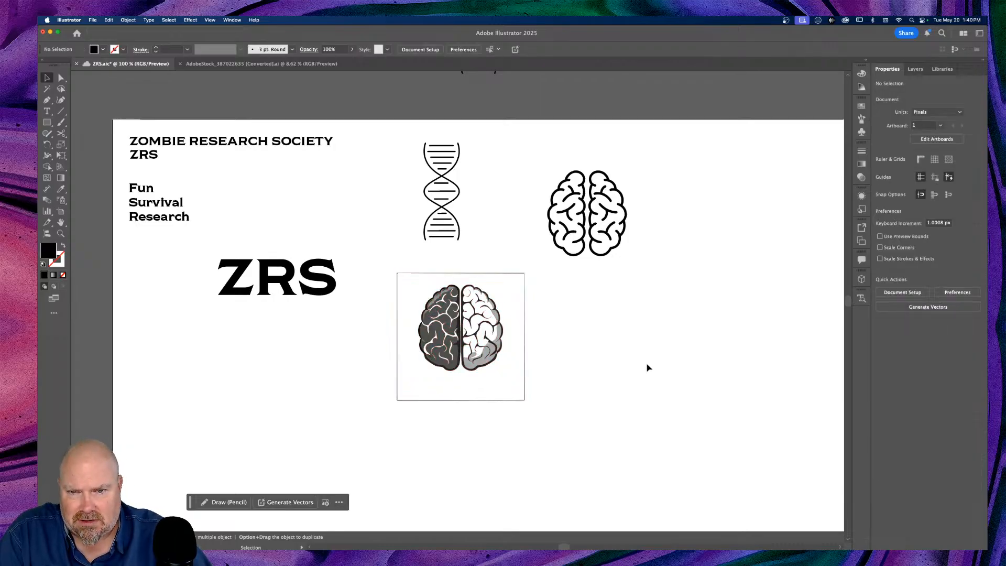
key(super+equal)
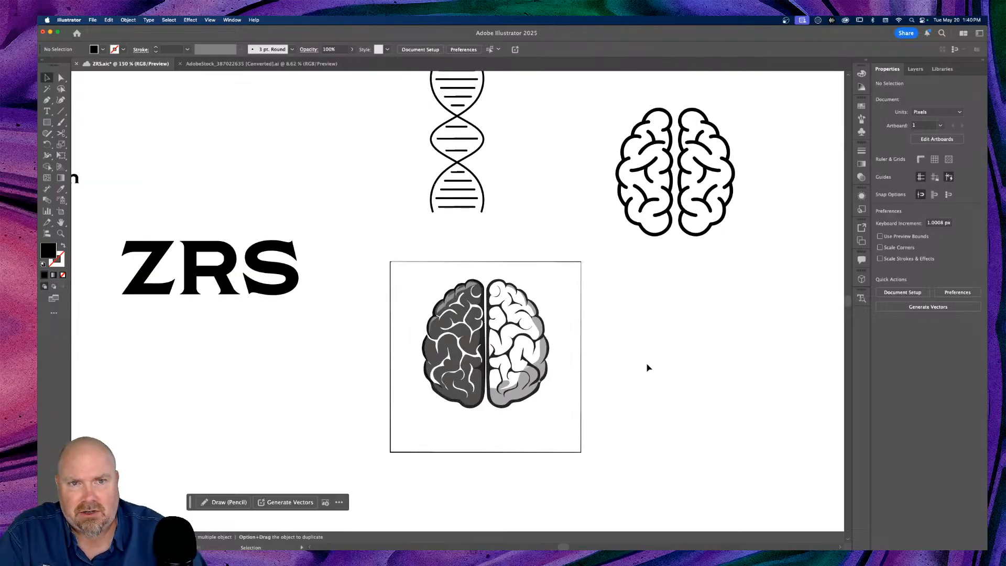
click(554, 337)
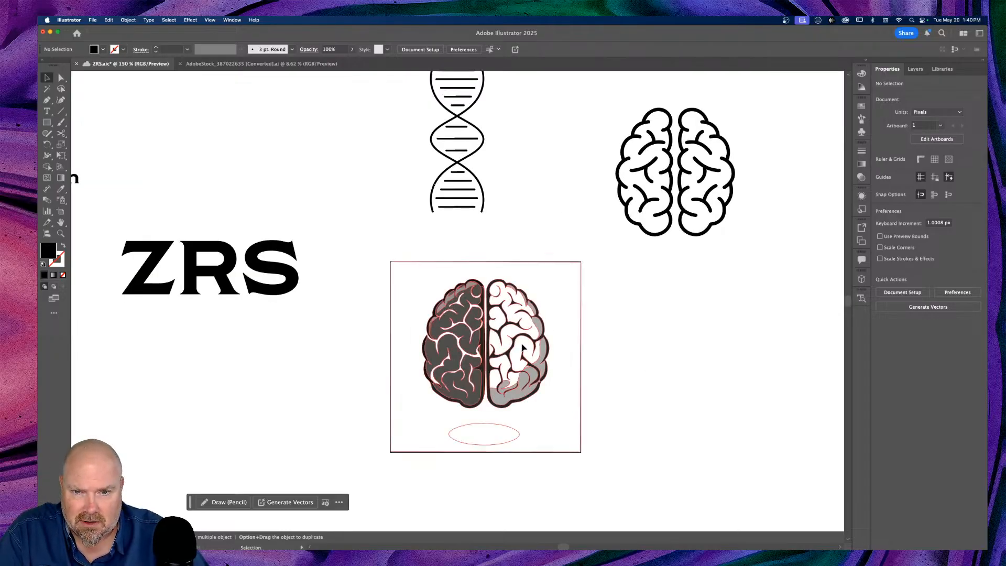
click(957, 168)
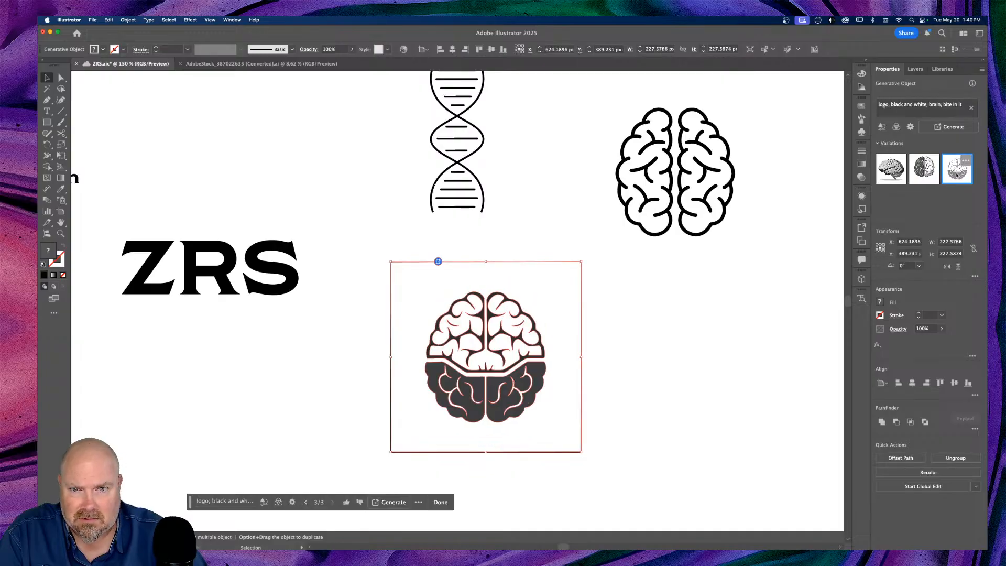
click(650, 363)
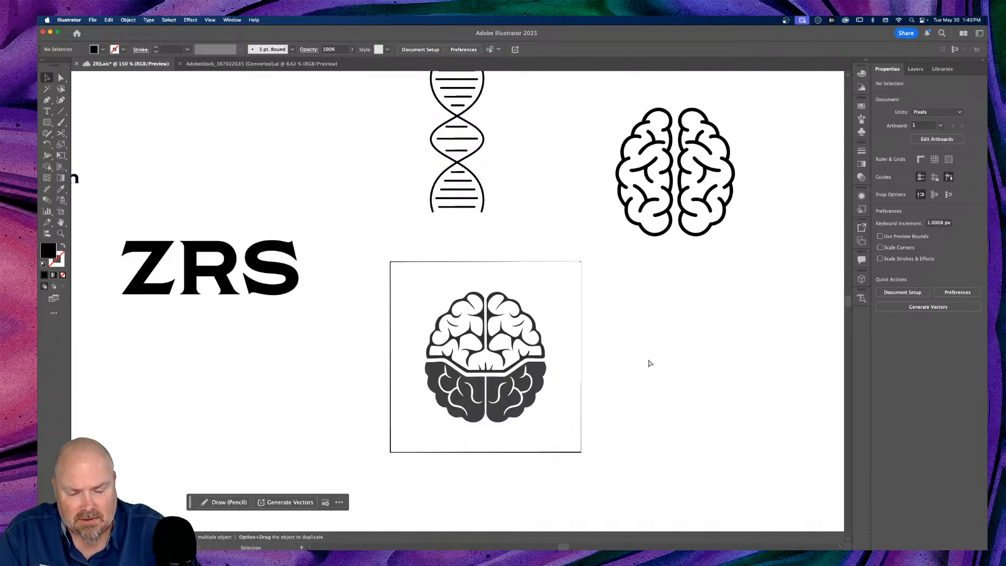
Apply the second variation, the half-dark, half-white brain, and move it beside the line-art brain on the side away from the DNA strand
key(super+minus)
key(super+minus)
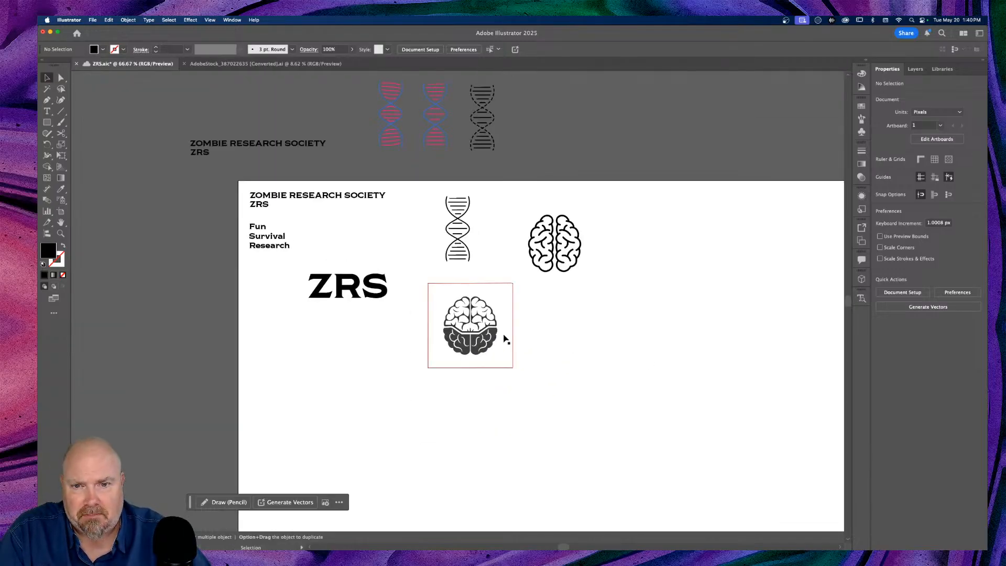
click(481, 329)
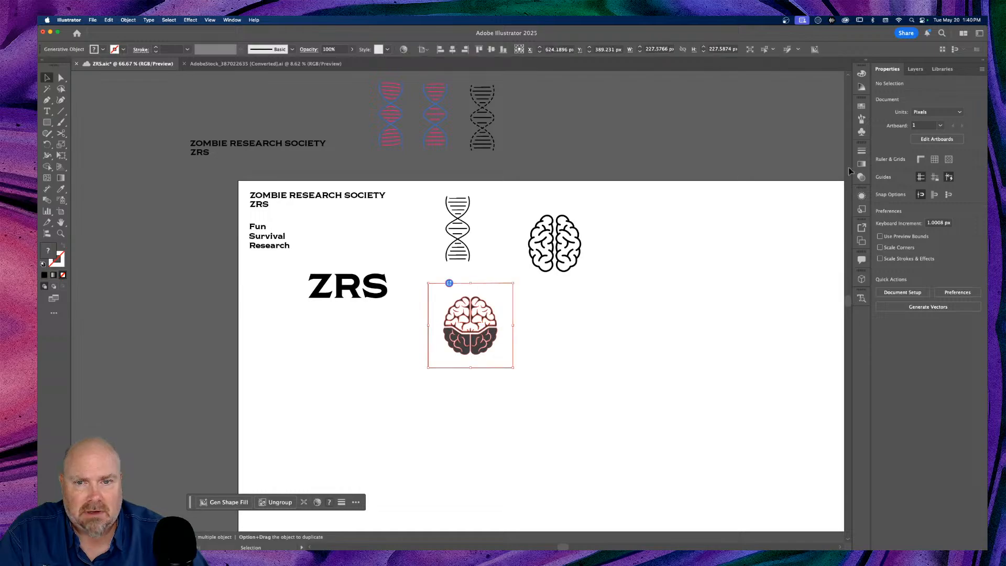
click(932, 162)
click(622, 296)
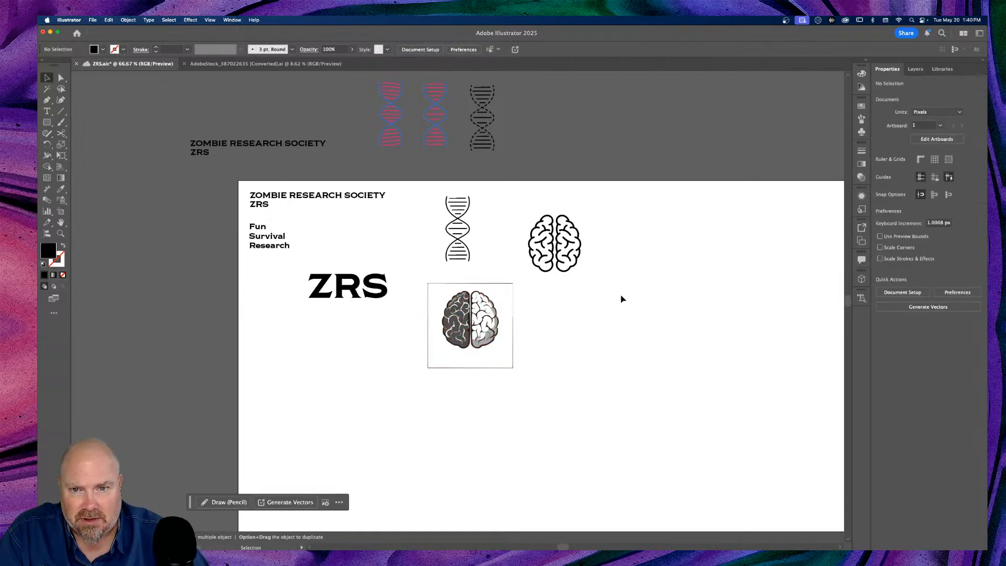
click(483, 334)
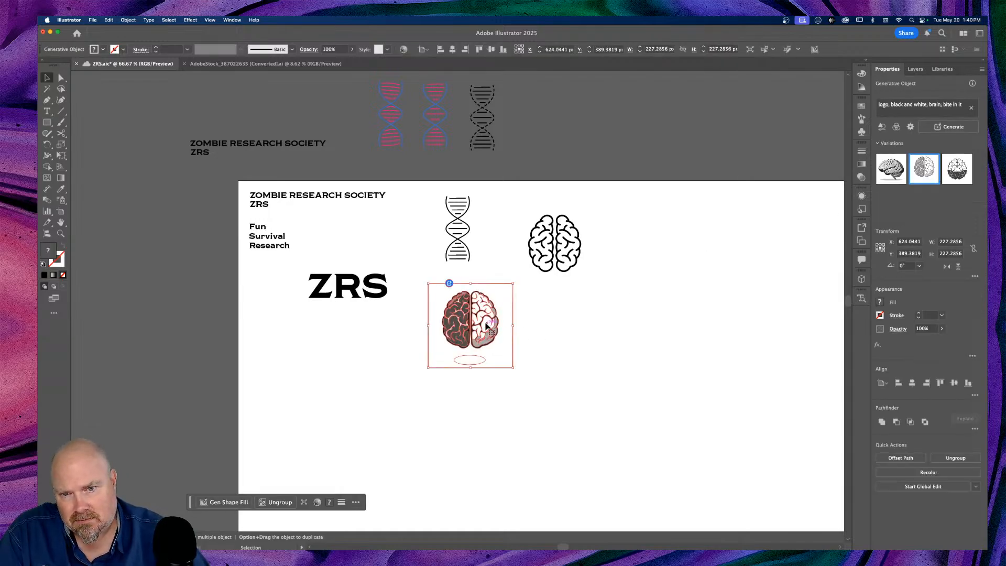
drag(484, 333, 678, 245)
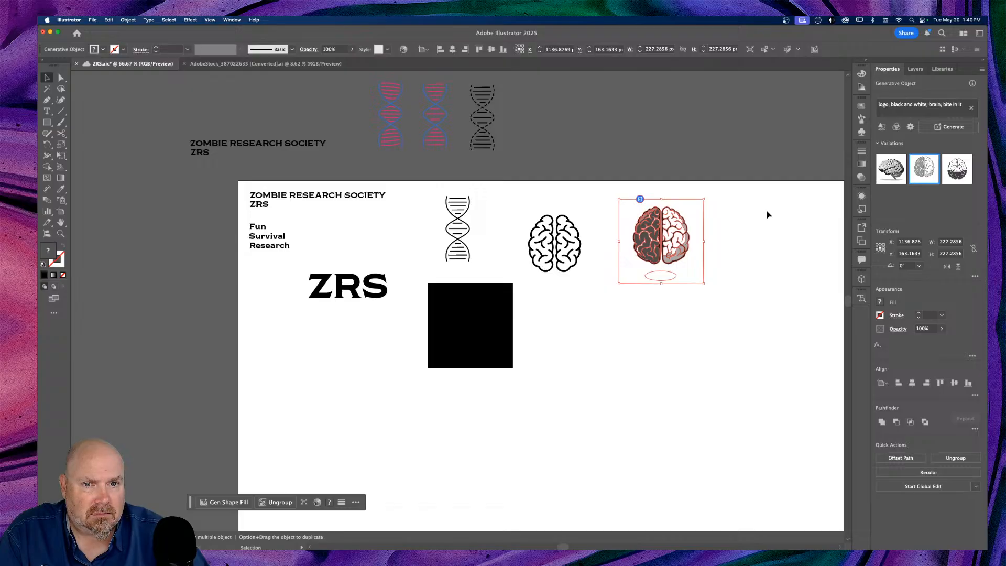
Delete the white background path behind the brain artwork inside the generative object on the DNA layer
scroll(765, 215, right, 5)
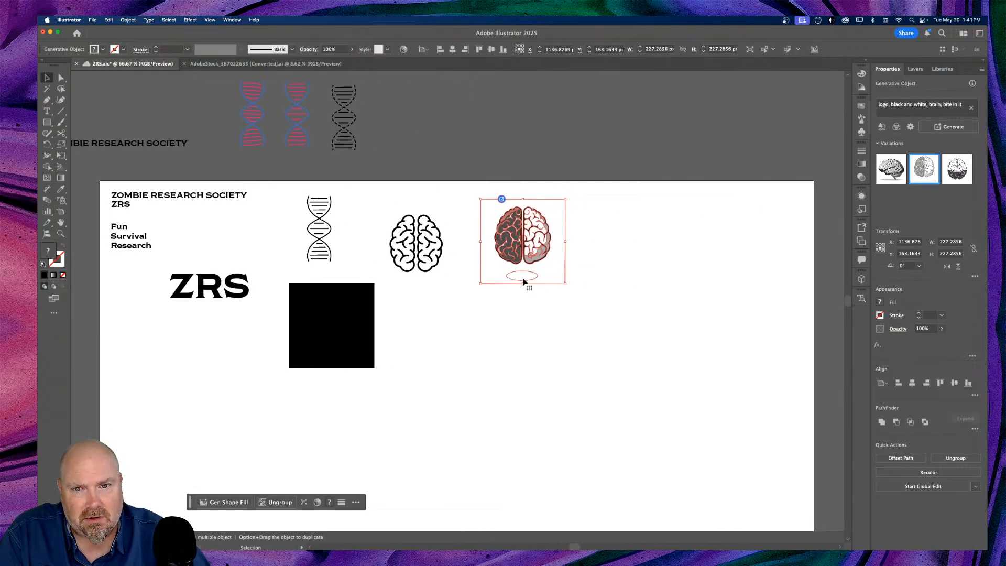
click(914, 70)
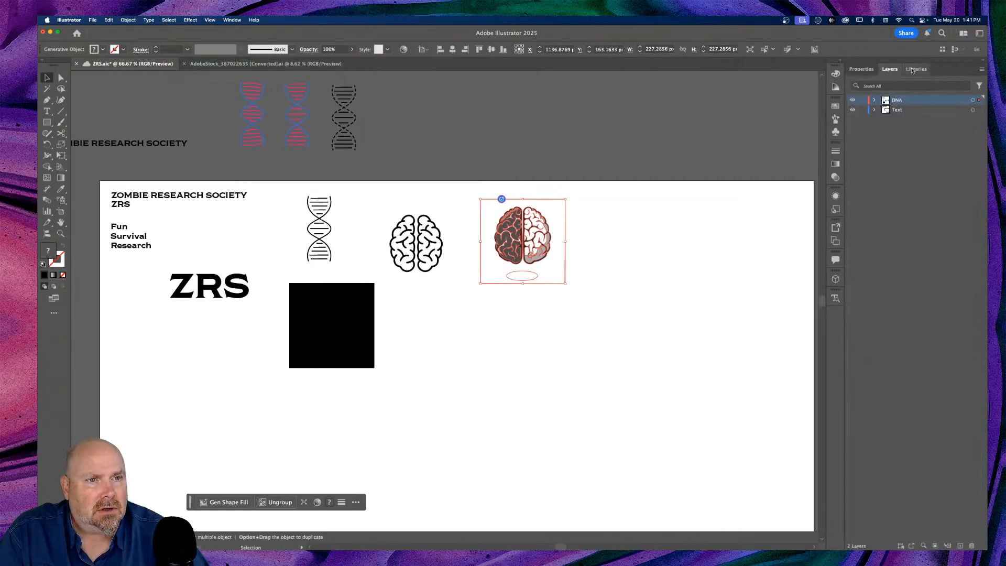
click(876, 100)
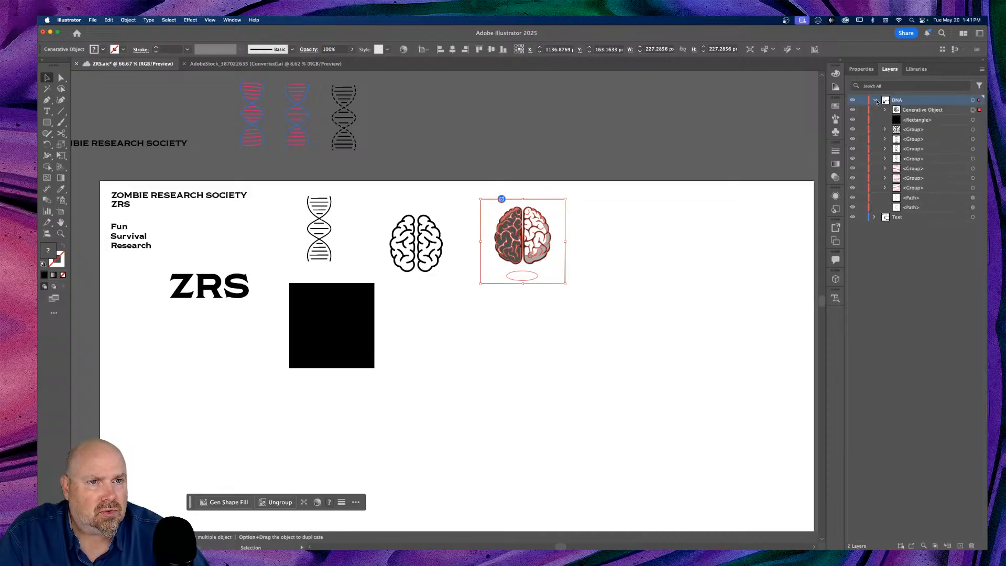
click(885, 110)
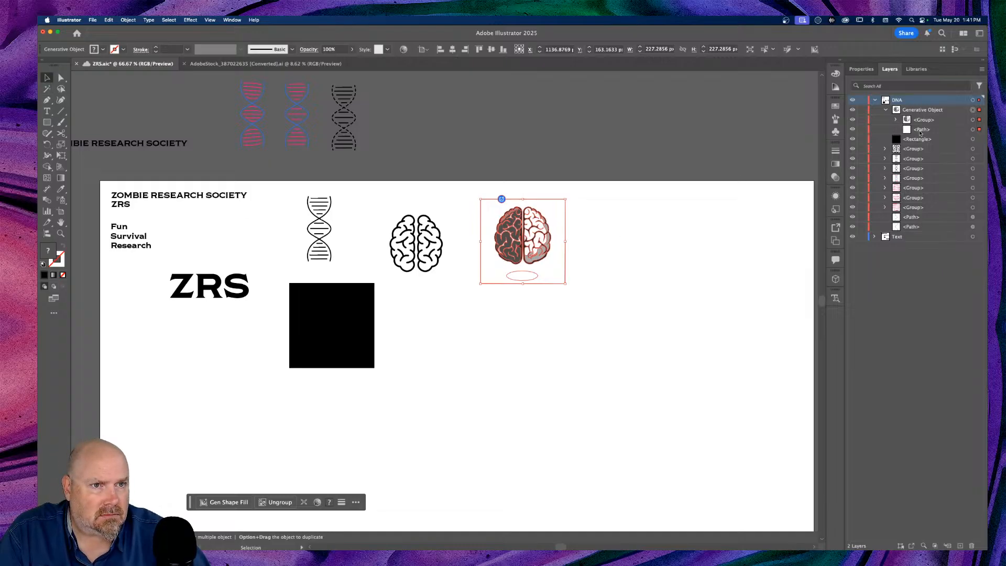
click(853, 129)
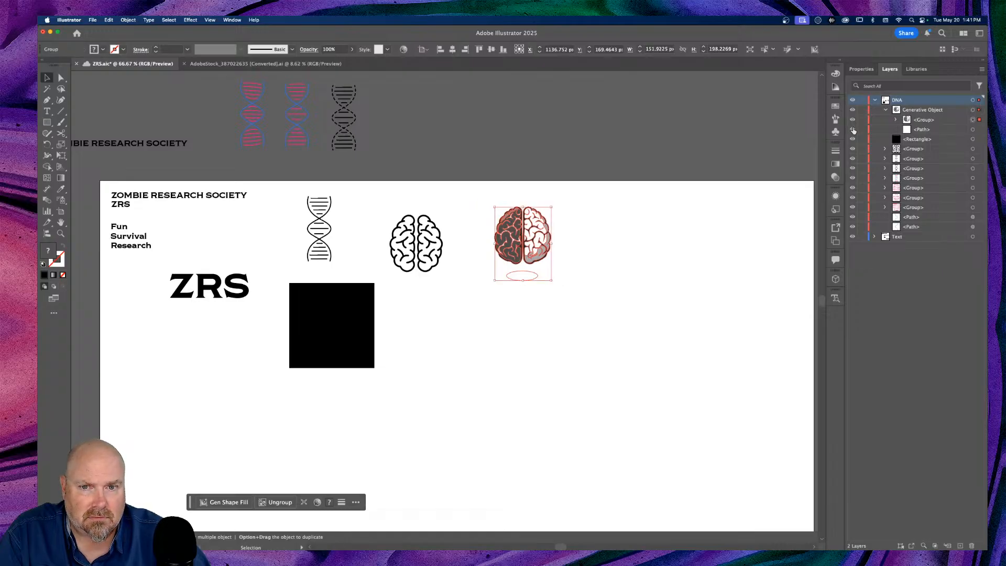
click(642, 252)
click(852, 130)
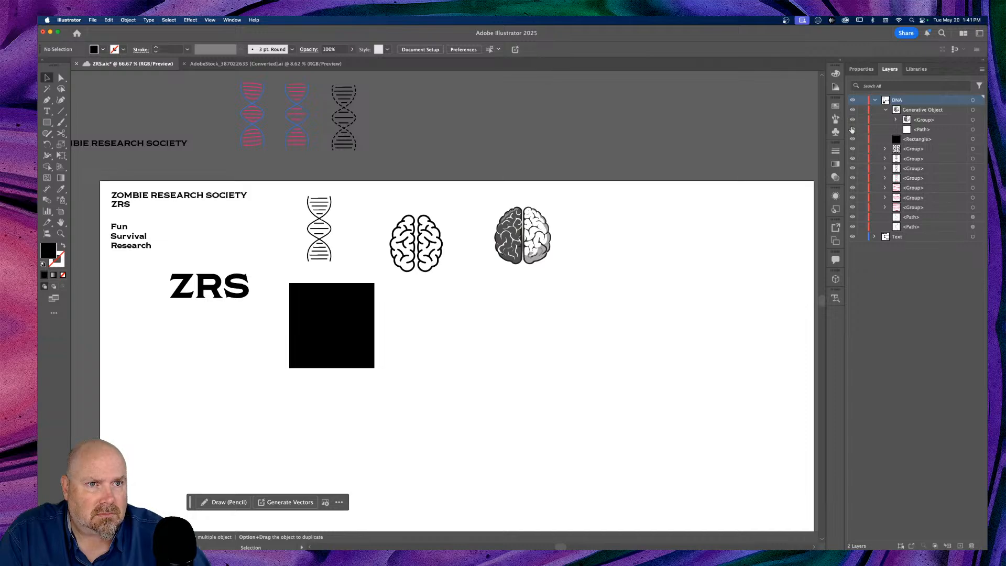
click(973, 130)
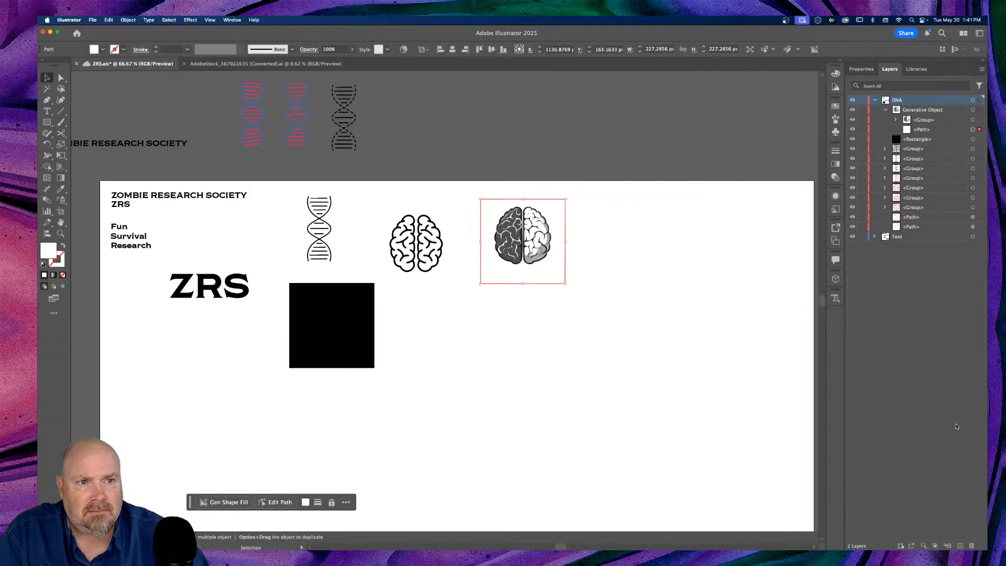
click(937, 130)
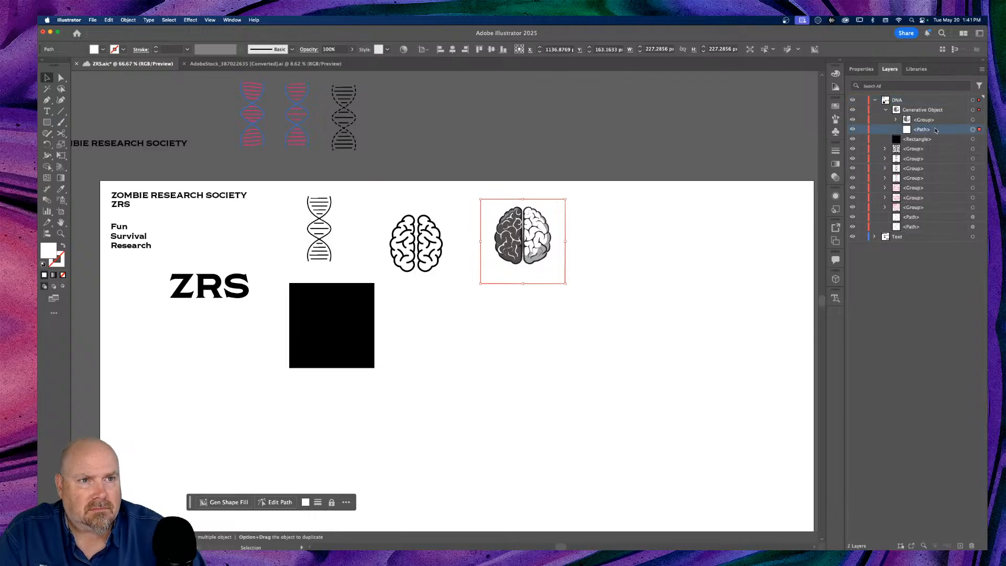
click(973, 546)
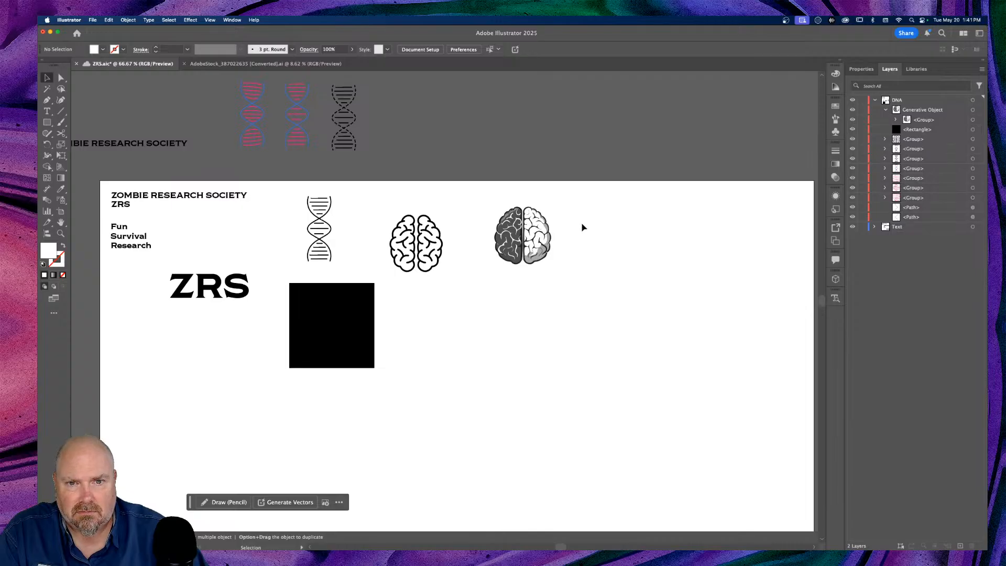
Check the generated brain's bounds without its background path and save the document
drag(582, 257, 507, 299)
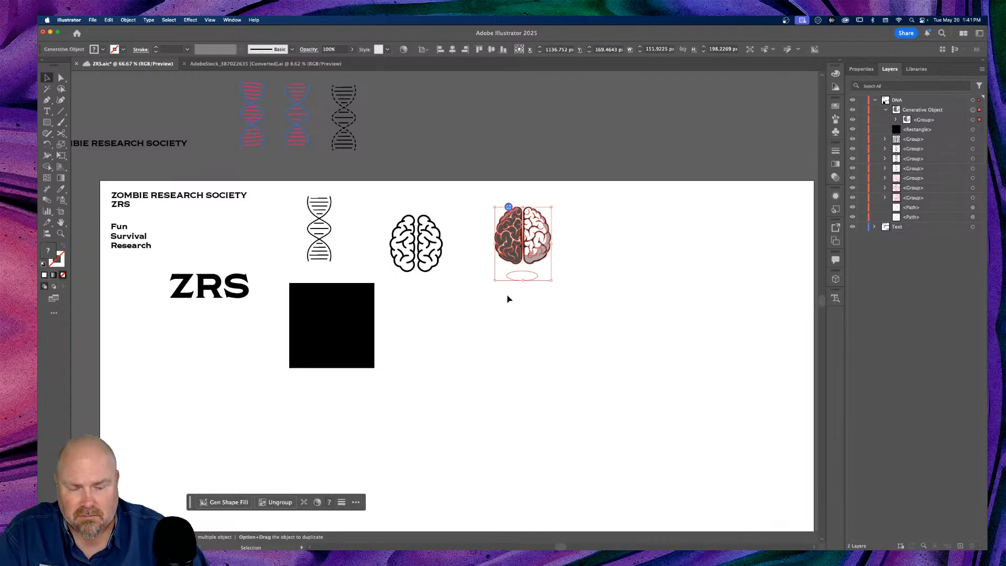
key(super+s)
click(488, 309)
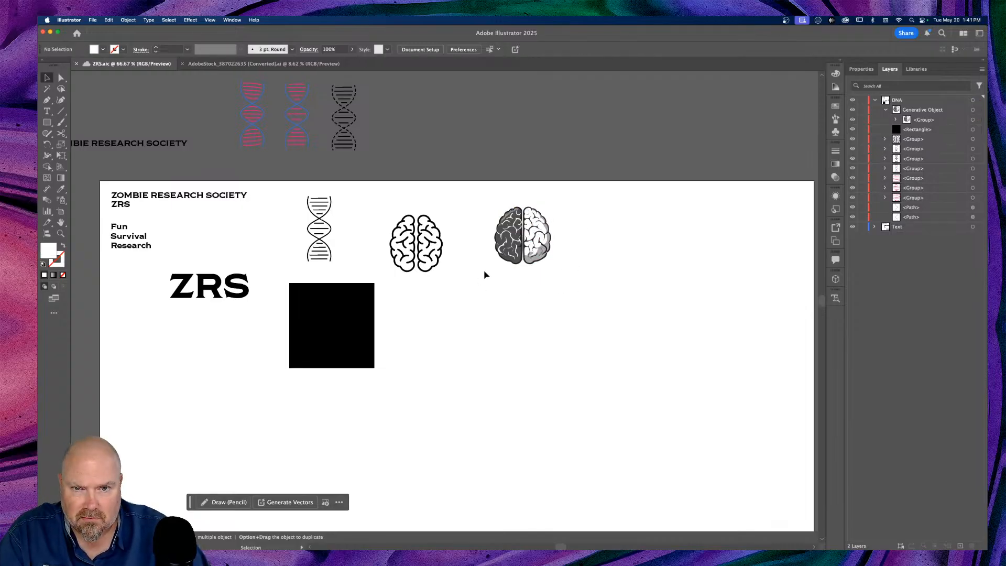
Delete the white ellipse path beneath the generated brain from its nested group
drag(486, 264, 570, 327)
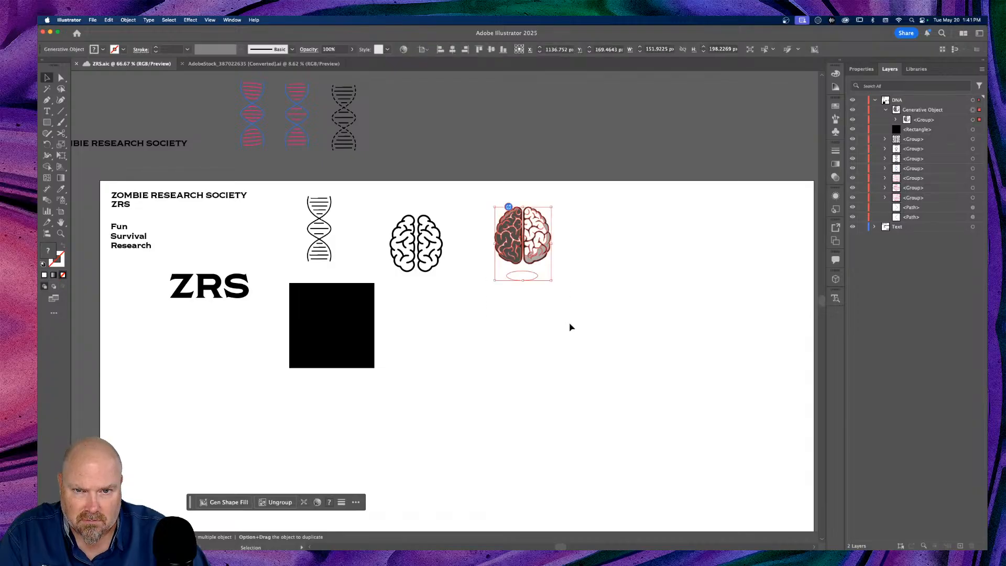
key(super+equal)
key(super+equal)
key(super+equal)
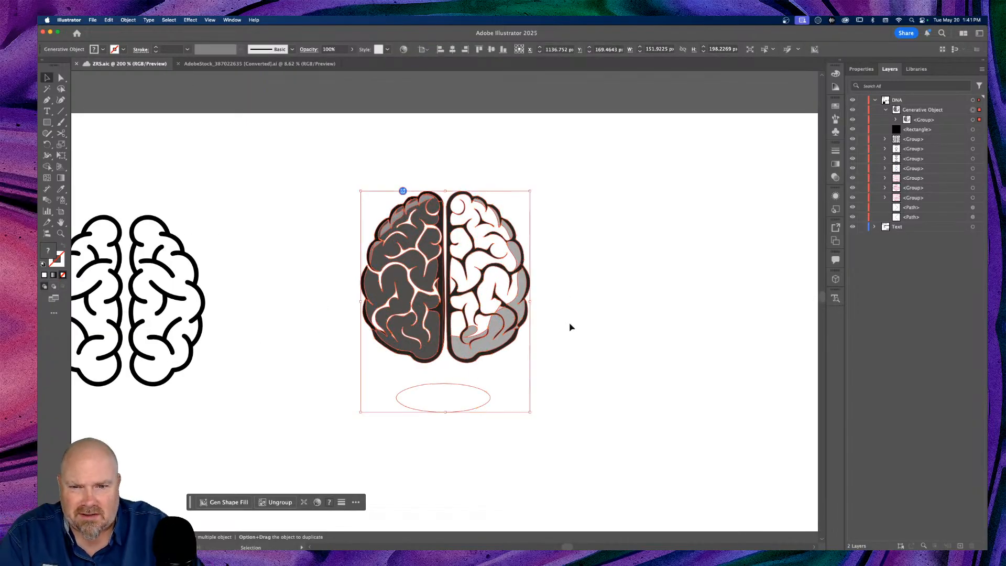
click(896, 121)
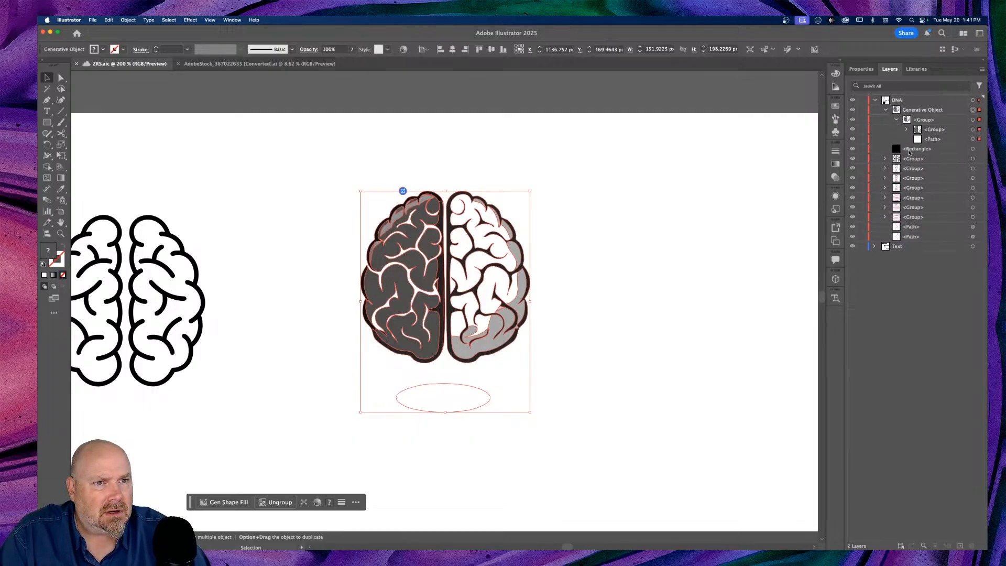
click(556, 401)
drag(350, 395, 506, 452)
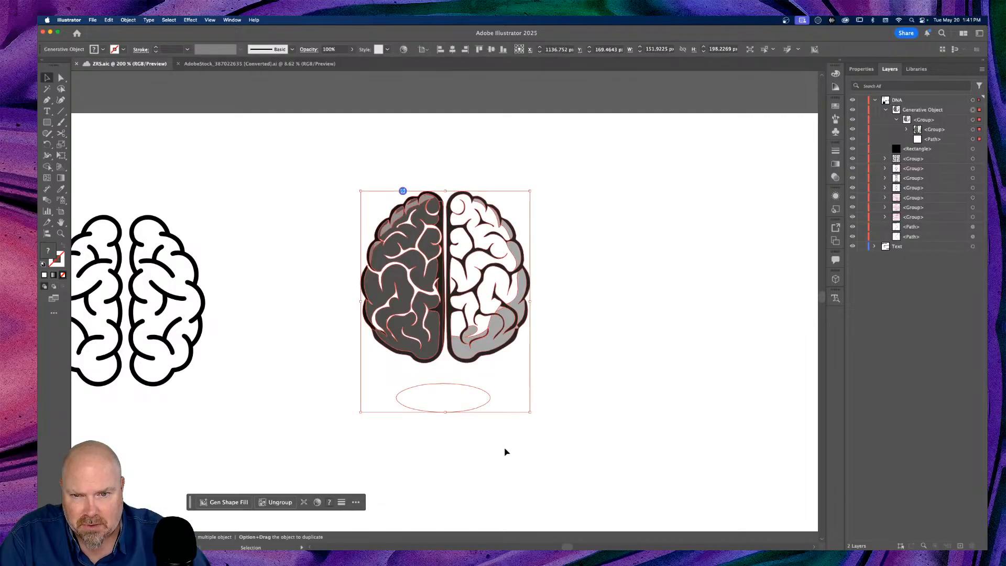
click(670, 382)
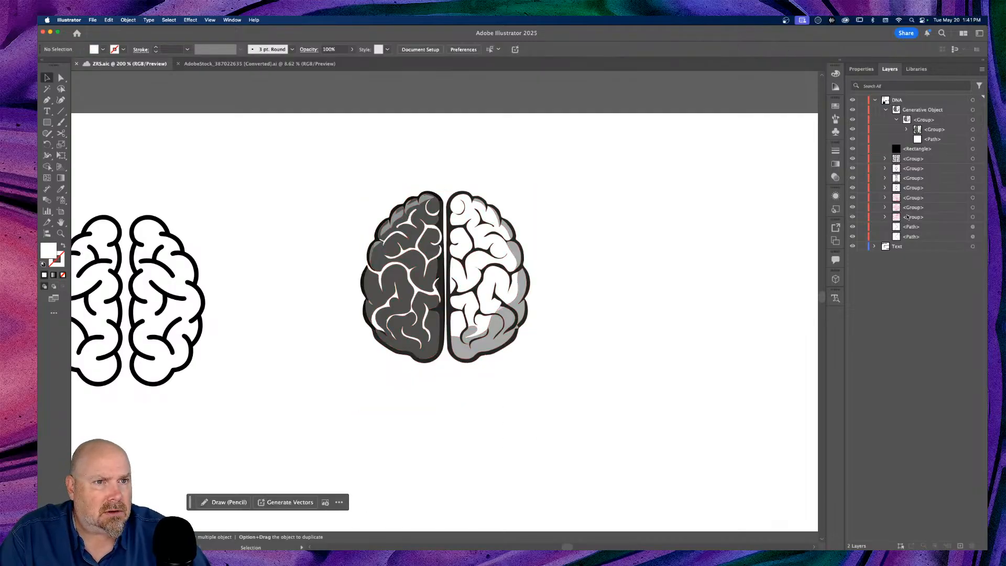
click(973, 140)
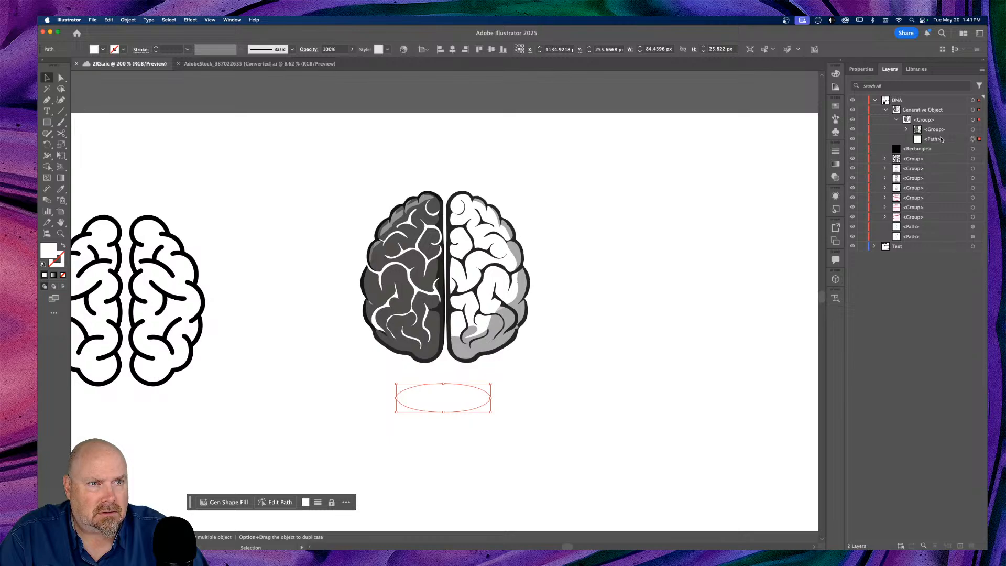
click(949, 140)
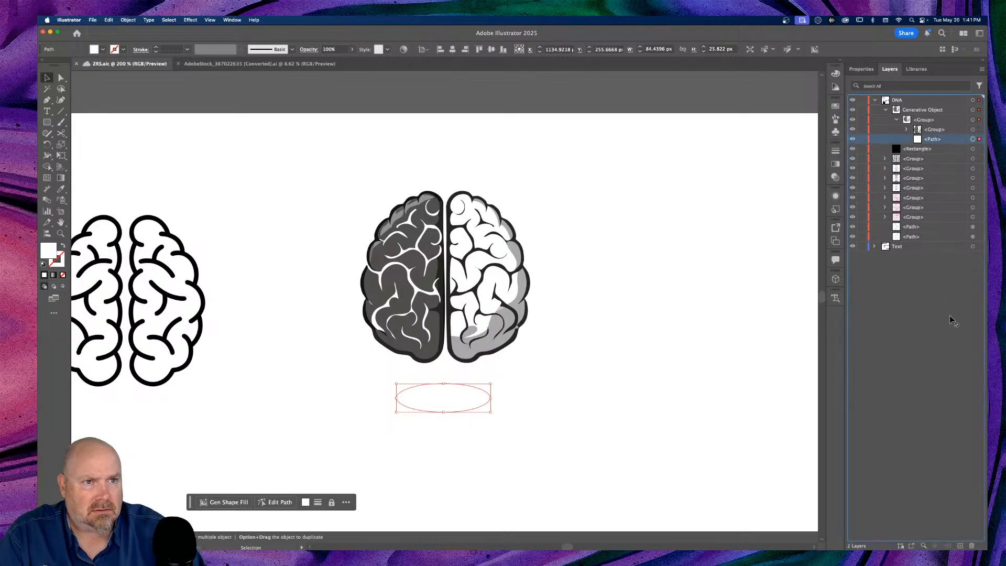
click(973, 546)
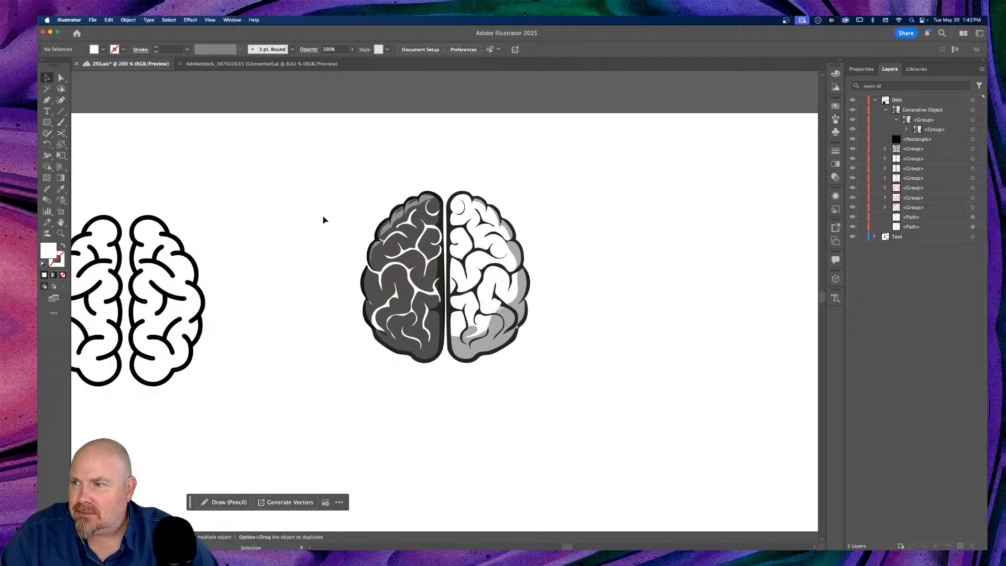
Move the generated half-dark brain closer to the line-art brain and slightly higher on the artboard
drag(325, 216, 589, 313)
drag(470, 281, 406, 234)
click(640, 315)
scroll(640, 317, left, 5)
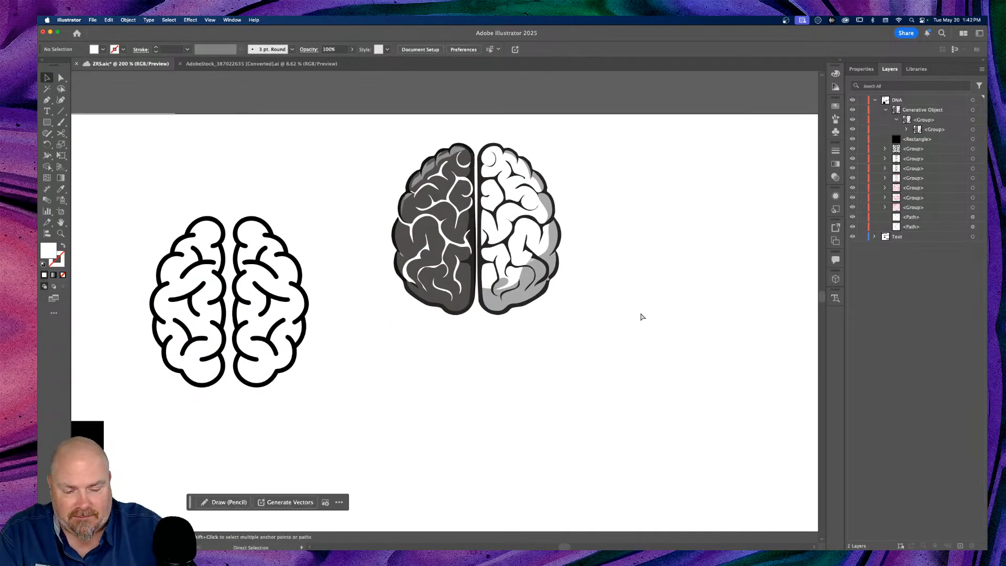
key(super+equal)
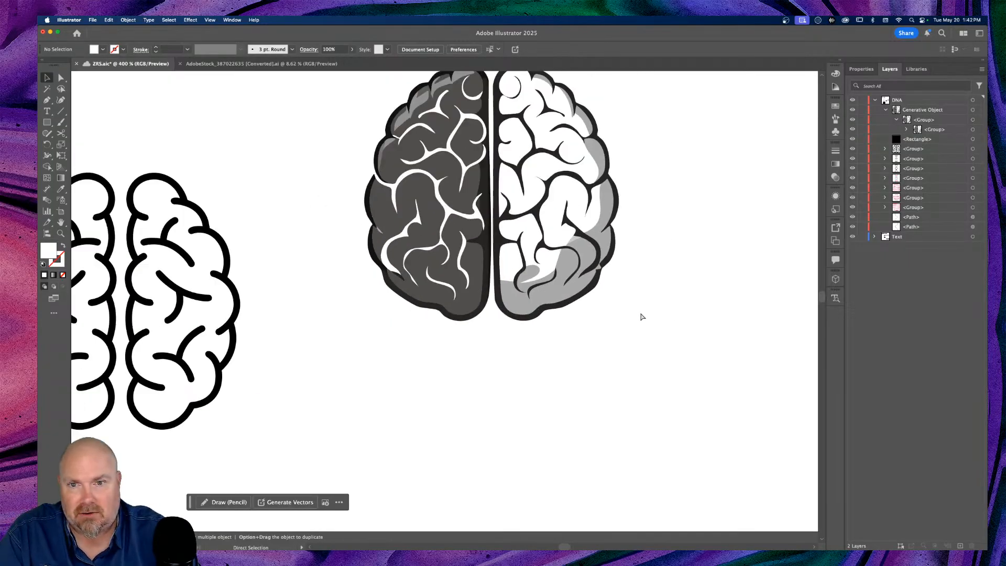
key(super+minus)
key(super+minus)
key(super+minus)
scroll(624, 328, left, 8)
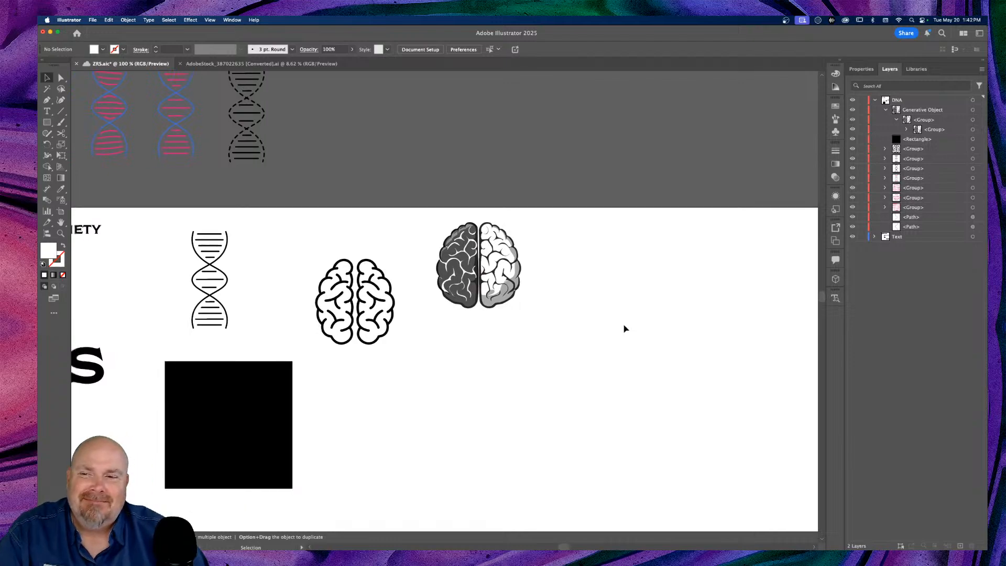
scroll(624, 329, down, 3)
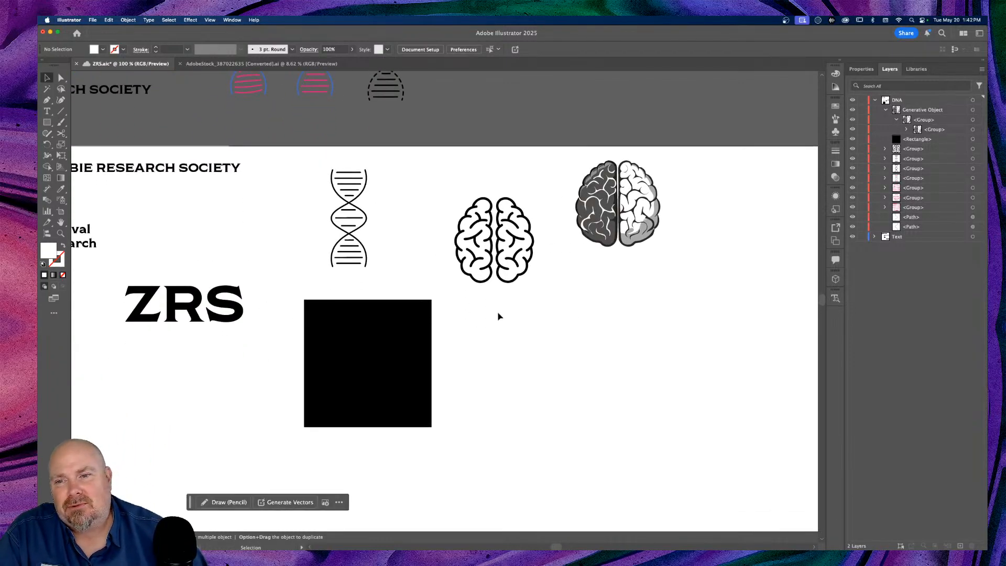
Run Generate Vectors on the black square with the prompt "party hat"
drag(452, 338, 362, 383)
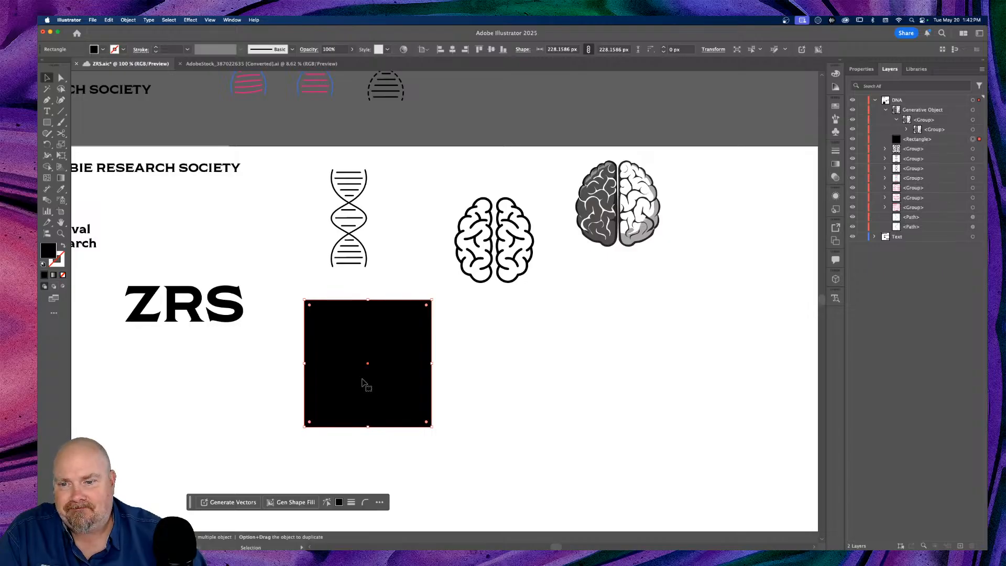
click(223, 502)
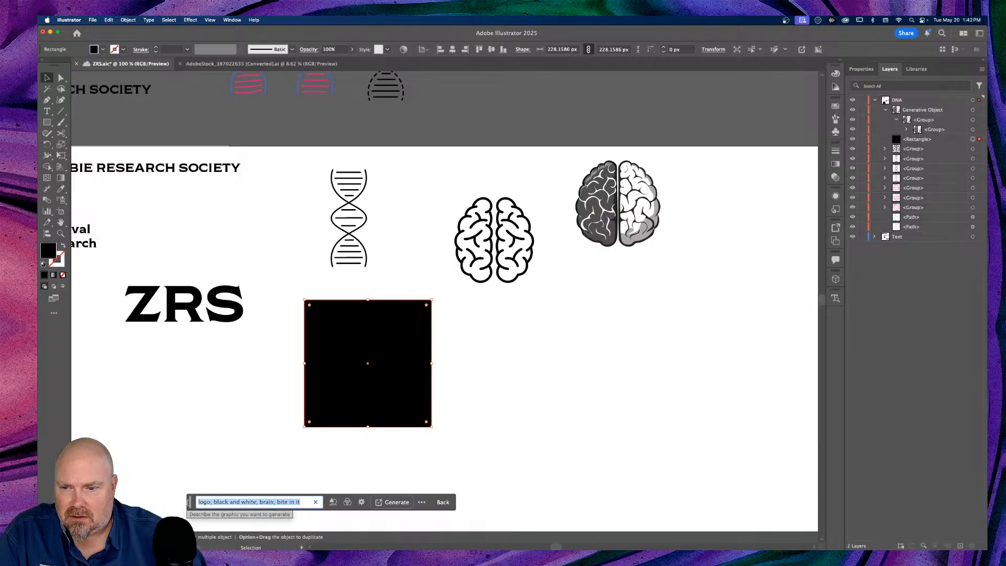
text(party hat)
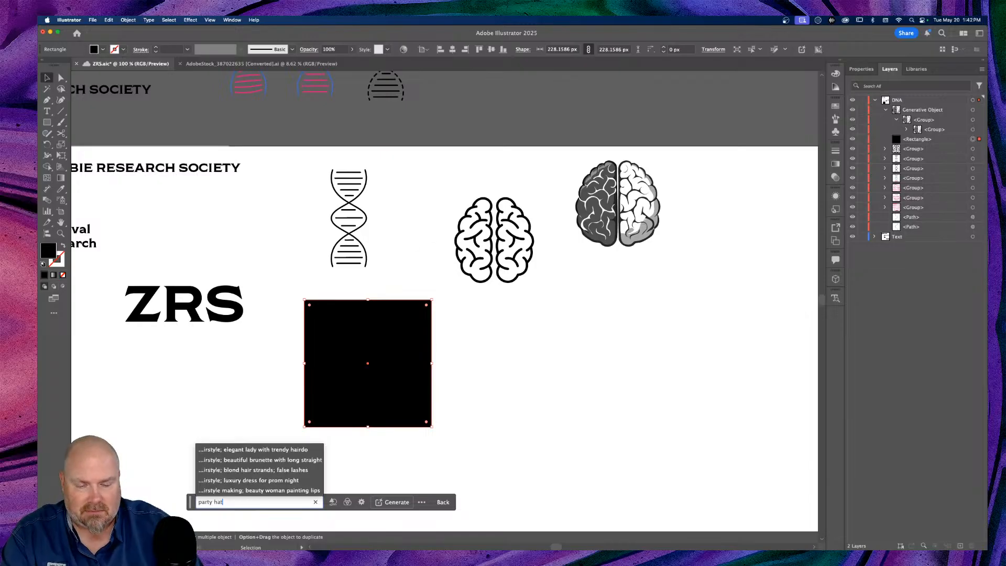
key(Return)
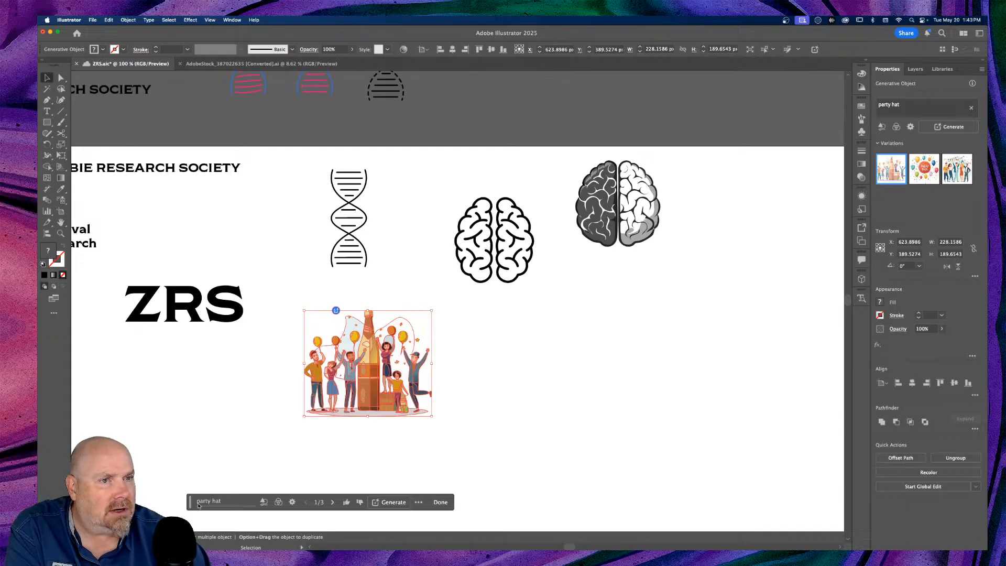
Generate new variations of the party artwork with the prompt "birthday hat logo"
click(224, 502)
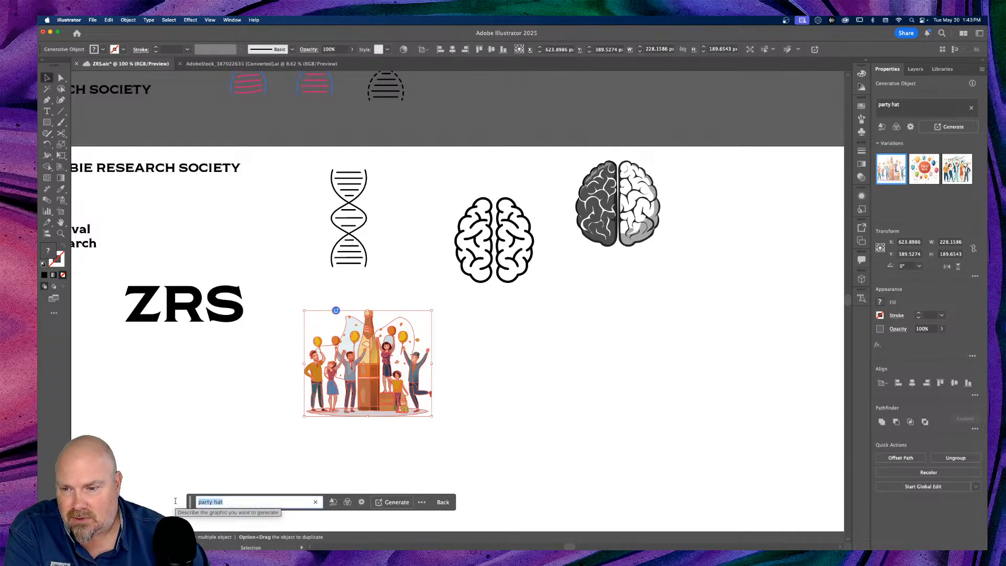
text(bir)
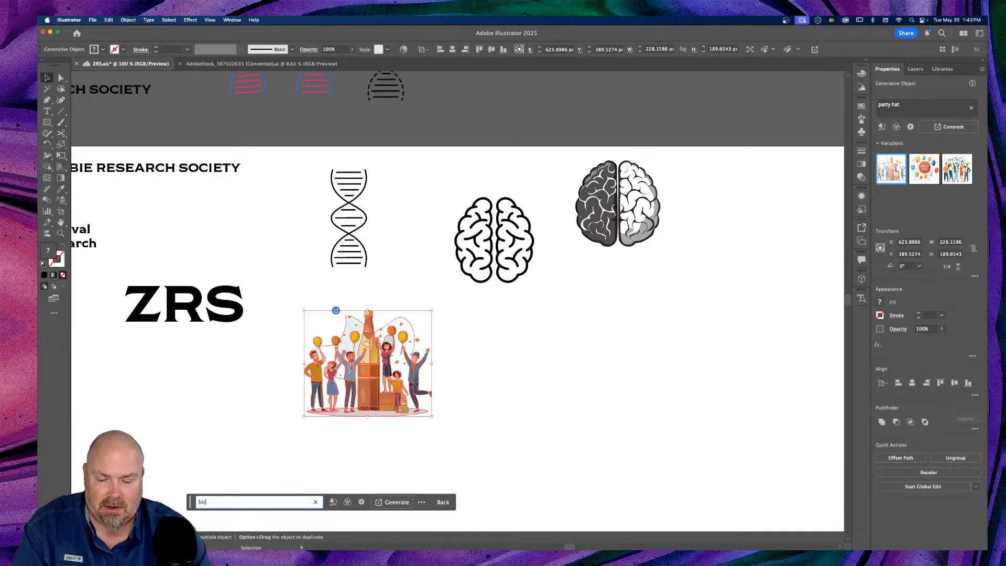
text(thday)
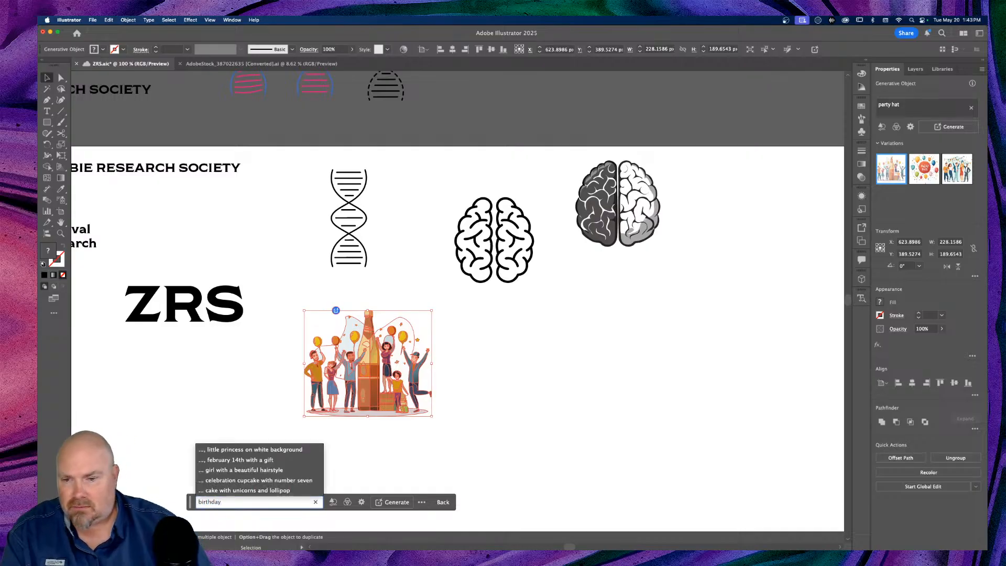
text( hat l)
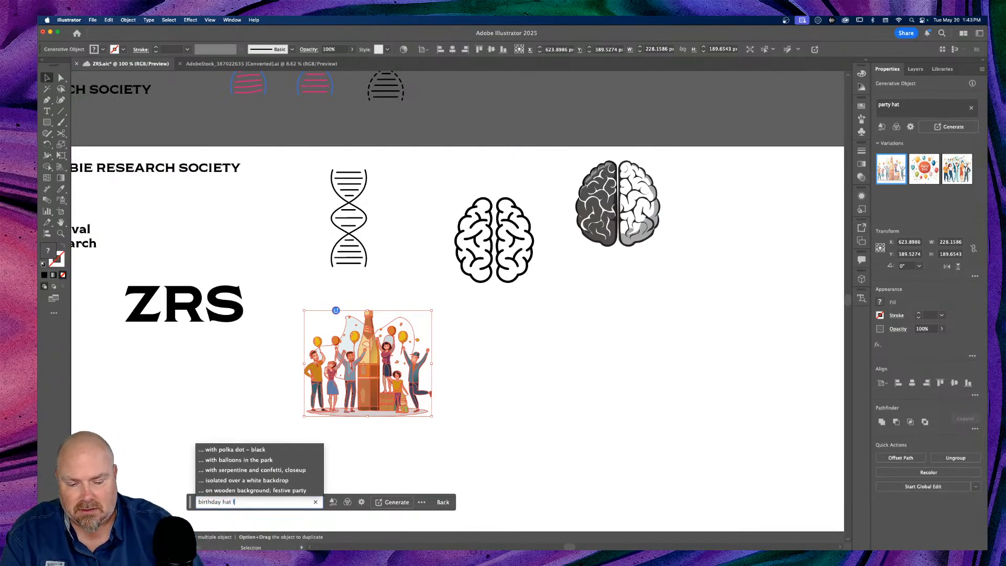
text(ogo)
key(Return)
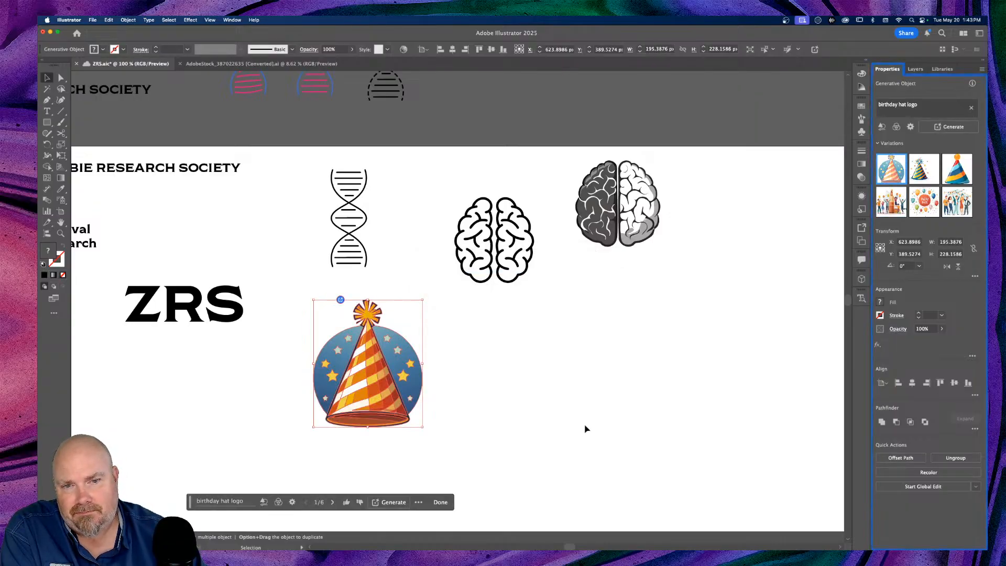
Apply the third variation, the plain striped hat with an orange pom-pom, and move it below the two brains
click(954, 173)
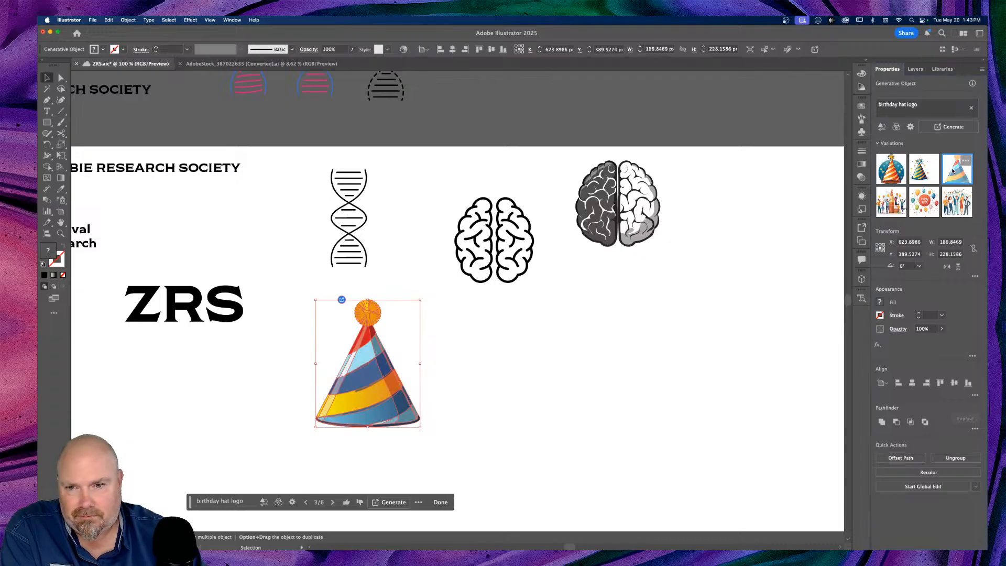
click(481, 342)
drag(365, 377, 554, 377)
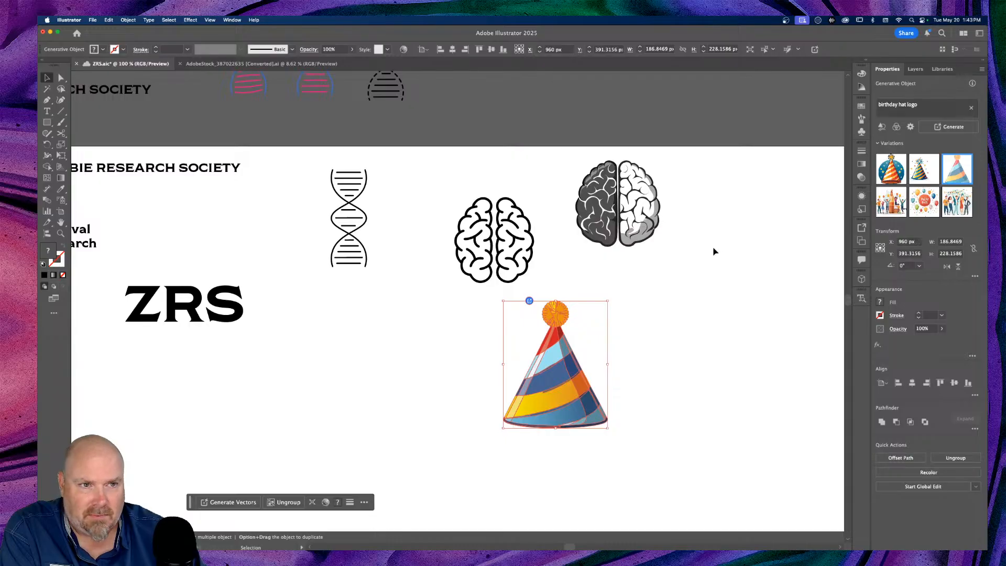
scroll(714, 252, right, 2)
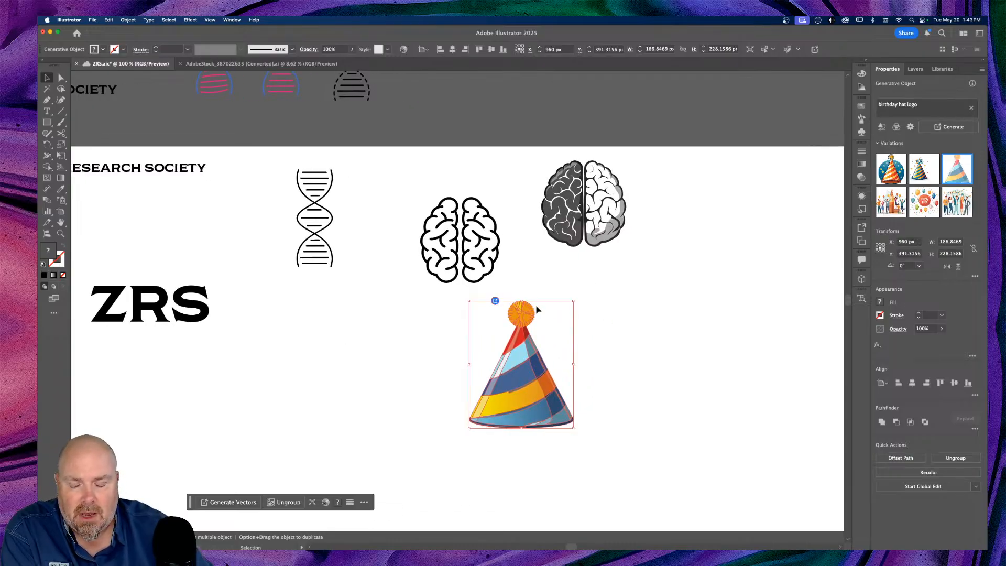
Scale the striped party hat down to about 109 × 133 px and move the half-dark brain lower on the artboard
drag(574, 301, 531, 338)
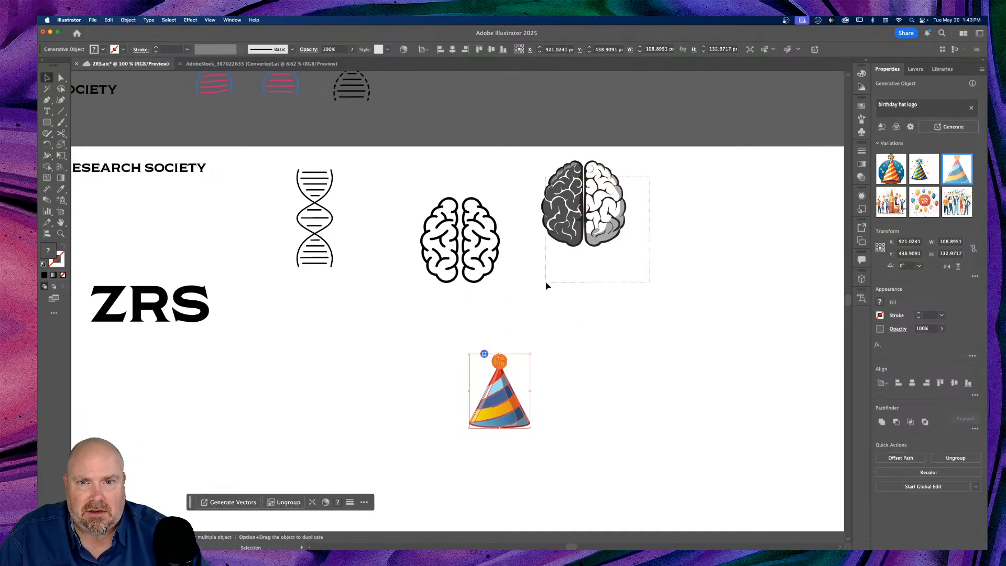
click(606, 233)
drag(606, 232, 622, 358)
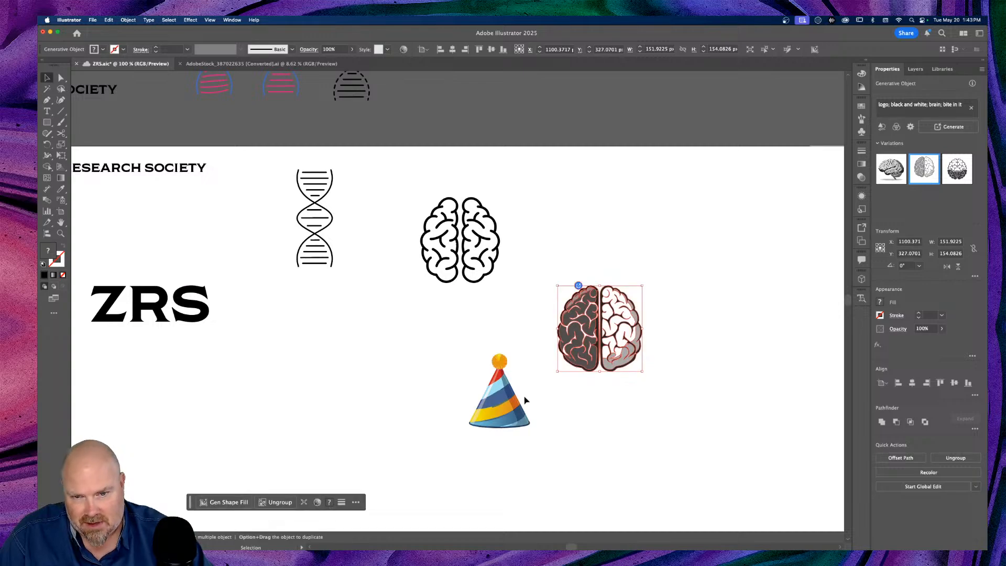
Move the party hat directly above the half-dark brain and bring it to the front
drag(489, 376, 582, 215)
right_click(609, 229)
mouse_move(631, 416)
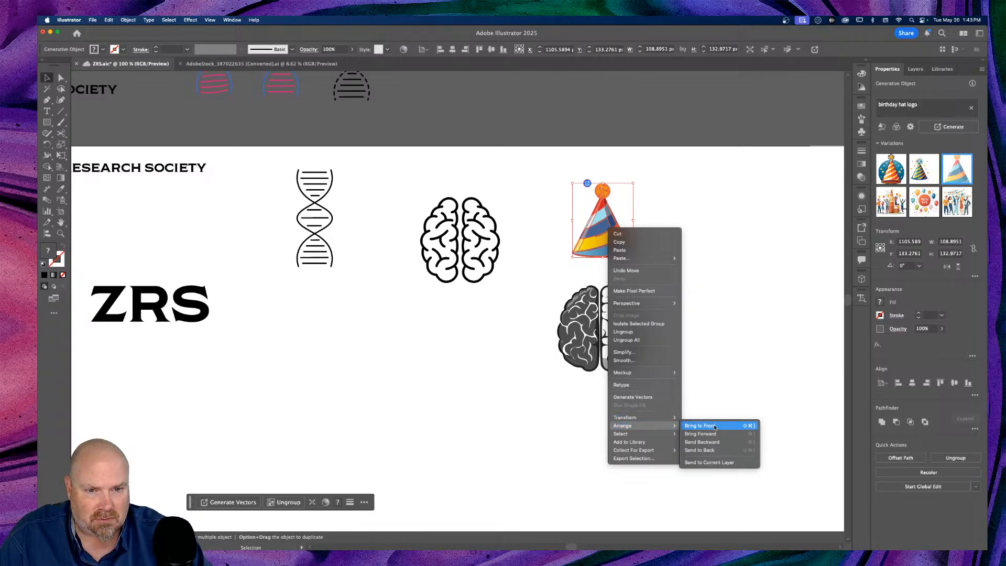
click(693, 380)
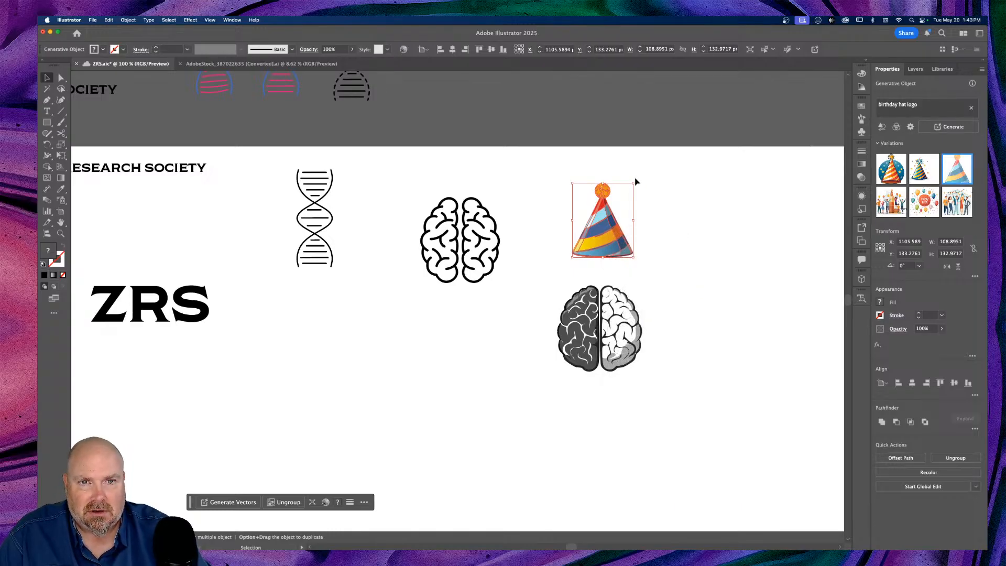
Tilt the party hat clockwise and place it on top of the half-dark brain, then deselect it
drag(634, 180, 637, 205)
drag(591, 228, 608, 272)
click(723, 247)
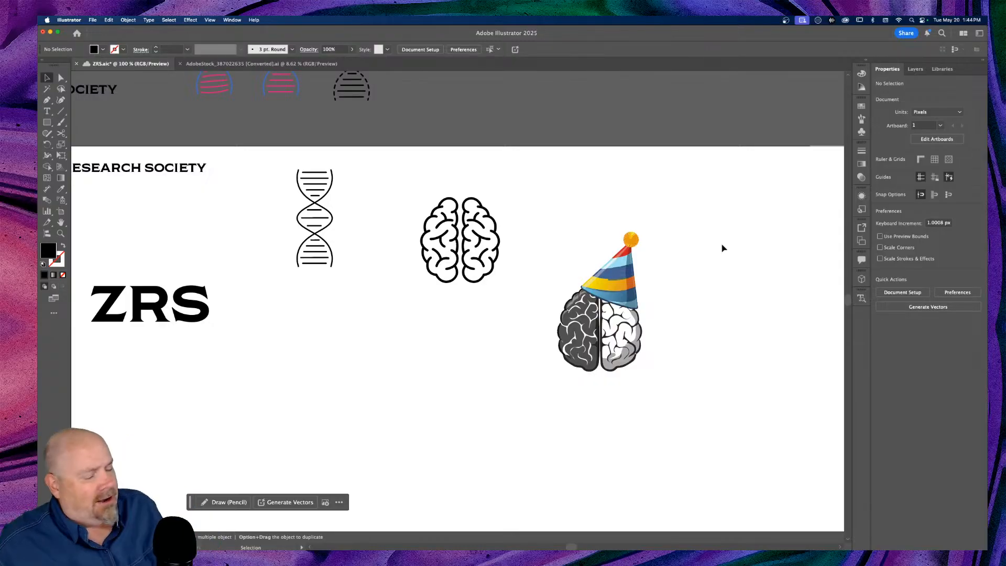
Examine the hat-wearing brain up close, then review it alongside the lettering, DNA and line-art brain
key(super+equal)
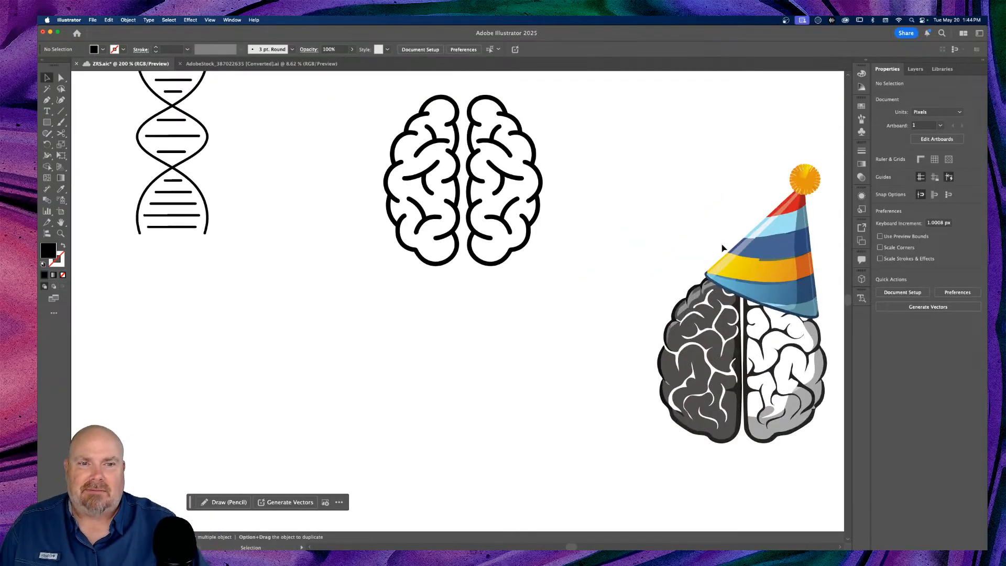
scroll(662, 270, right, 5)
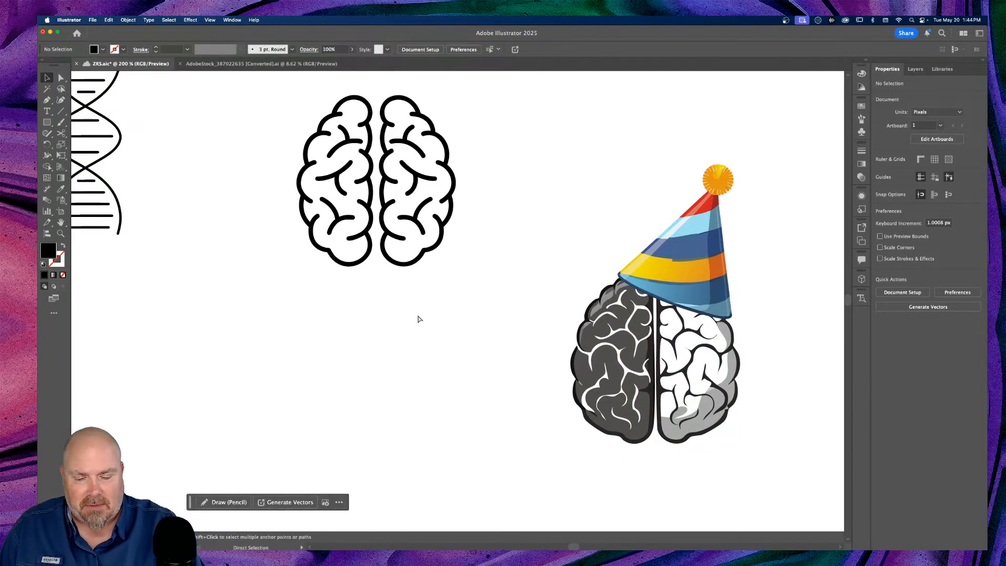
key(super+minus)
key(super+minus)
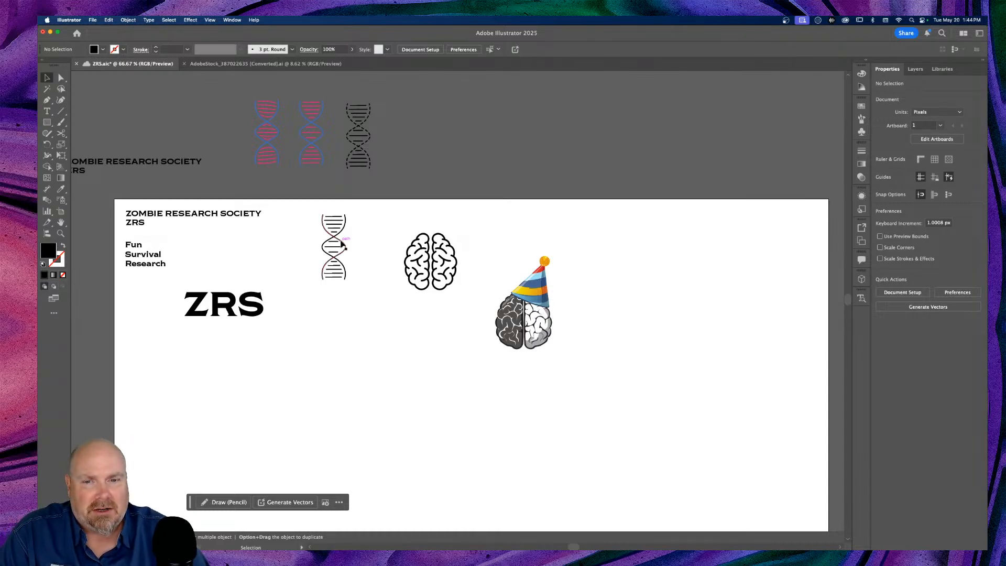
scroll(421, 335, left, 5)
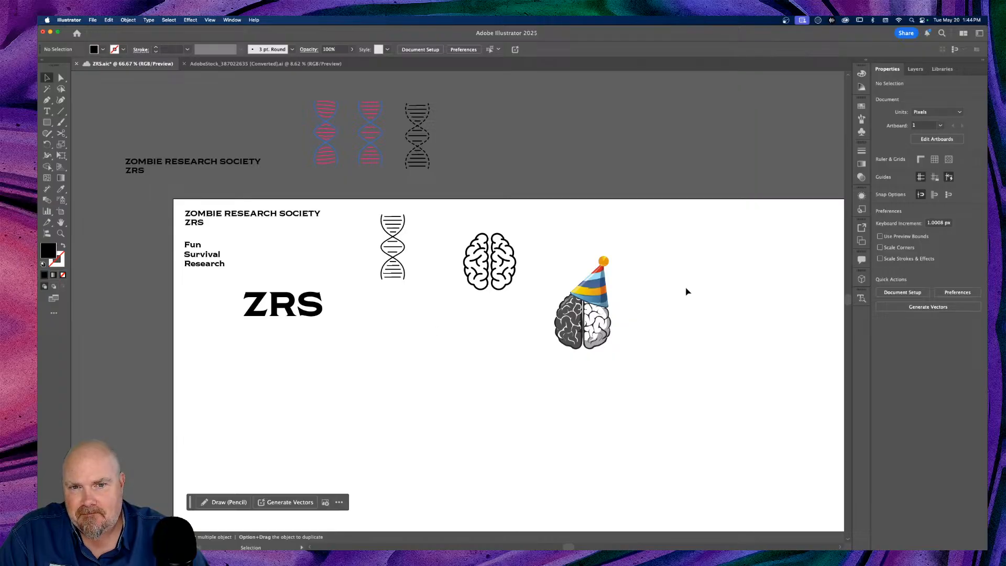
scroll(688, 290, left, 3)
scroll(687, 290, right, 3)
scroll(687, 291, right, 1)
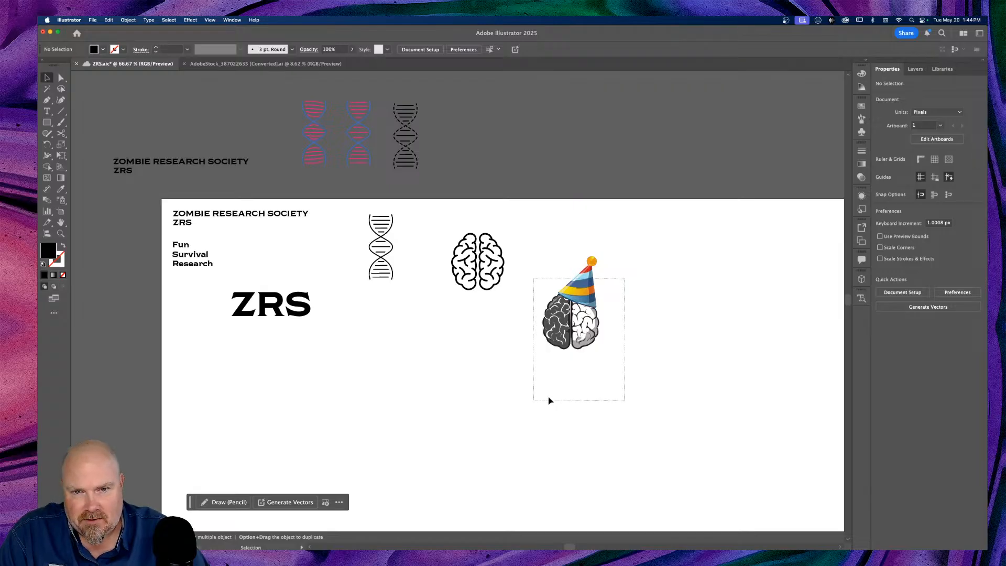
Move the half-dark brain together with its party hat to the artboard's upper-right corner and deselect them
click(574, 339)
drag(575, 340, 797, 289)
scroll(692, 367, right, 5)
drag(723, 279, 742, 281)
click(602, 360)
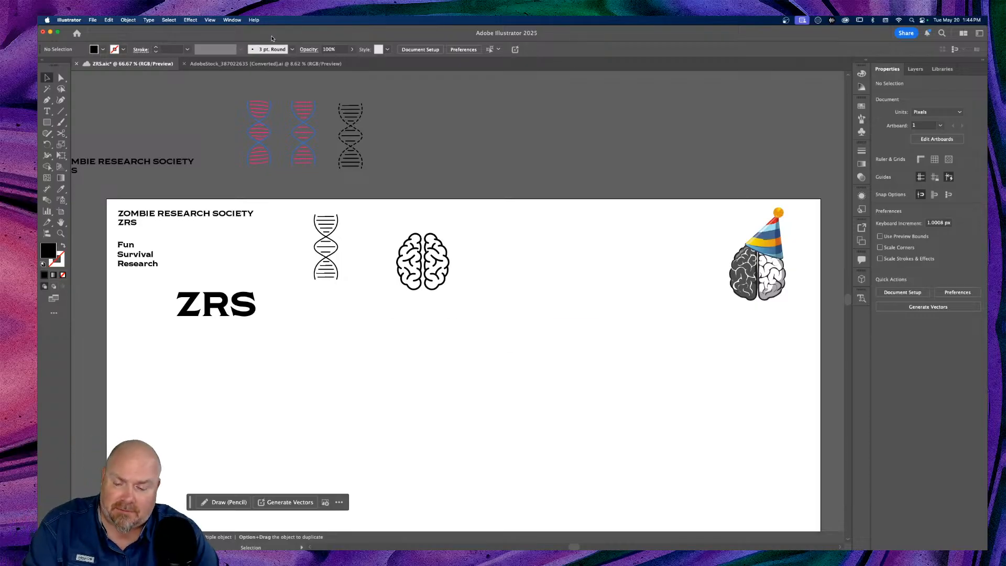
Switch to the Zombies board in Adobe Firefly and review the Zombie Awareness Month title, ribbon and Survival, Pop Culture and Science topic lists
key(super+Tab)
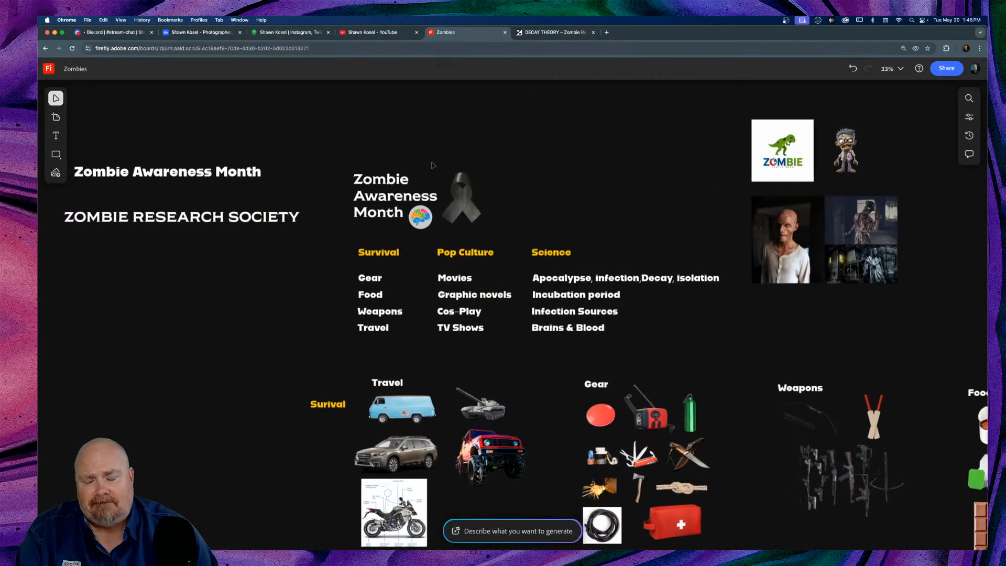
scroll(433, 164, left, 3)
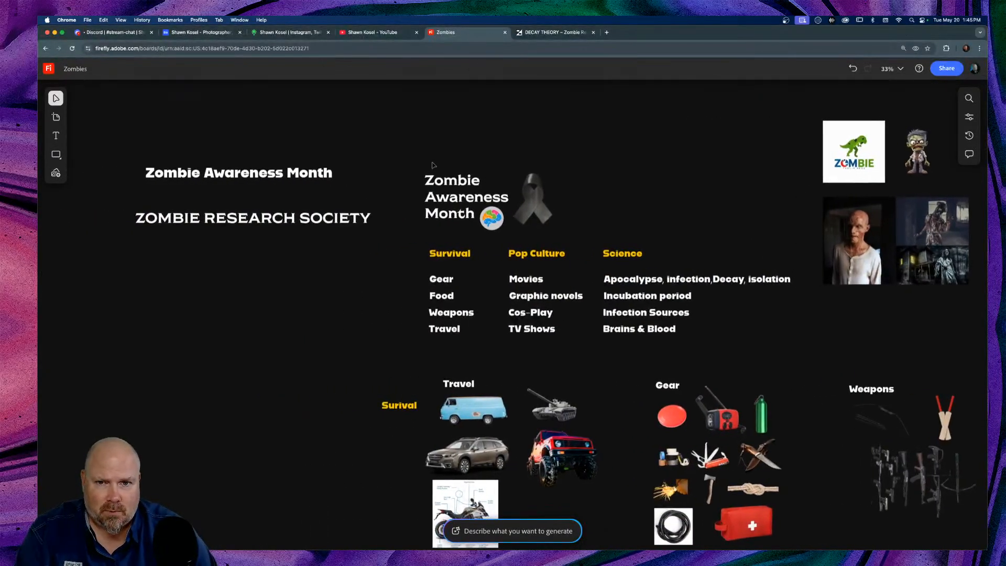
scroll(433, 164, up, 5)
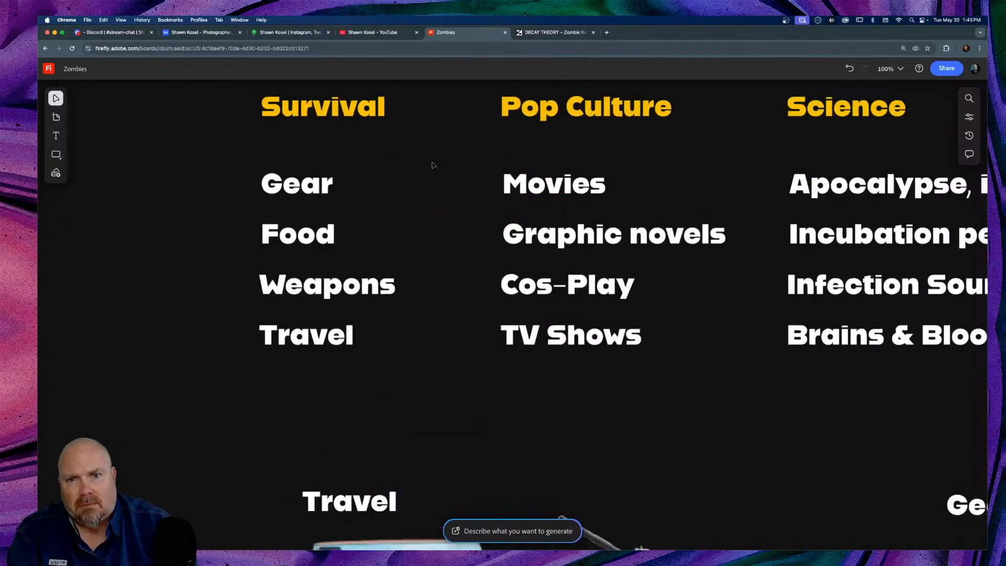
scroll(433, 166, up, 3)
scroll(433, 166, up, 4)
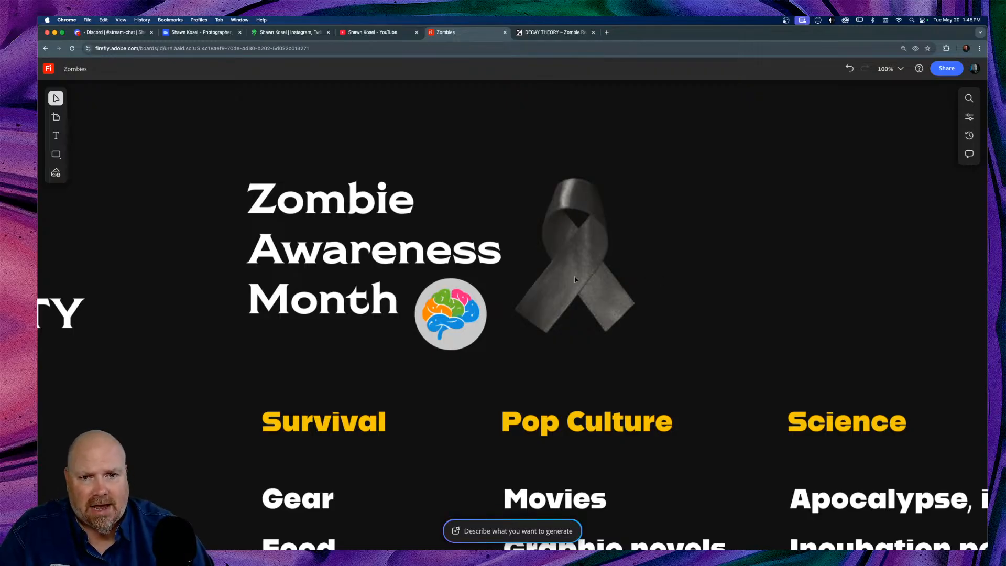
scroll(575, 280, right, 2)
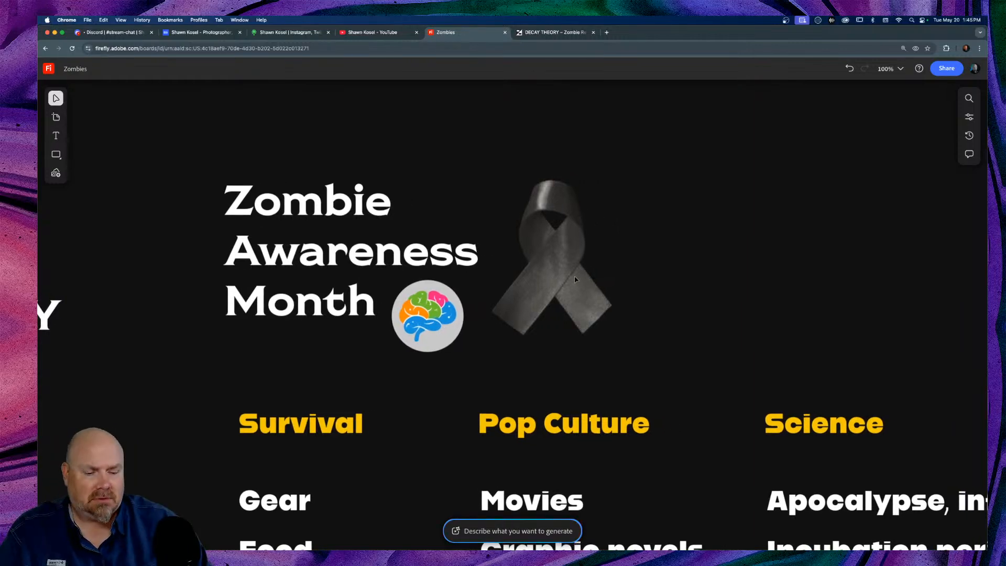
scroll(575, 279, down, 3)
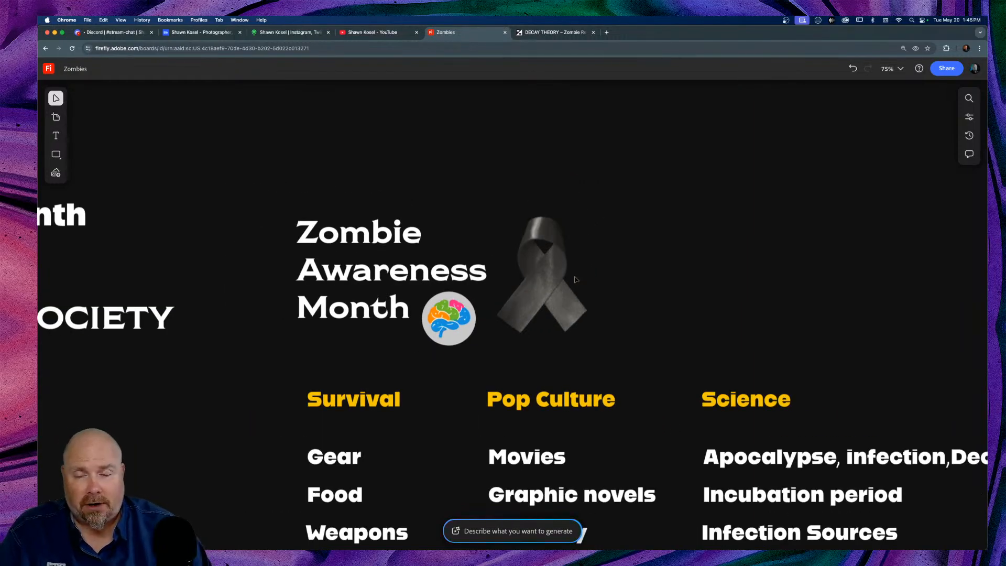
scroll(589, 284, down, 4)
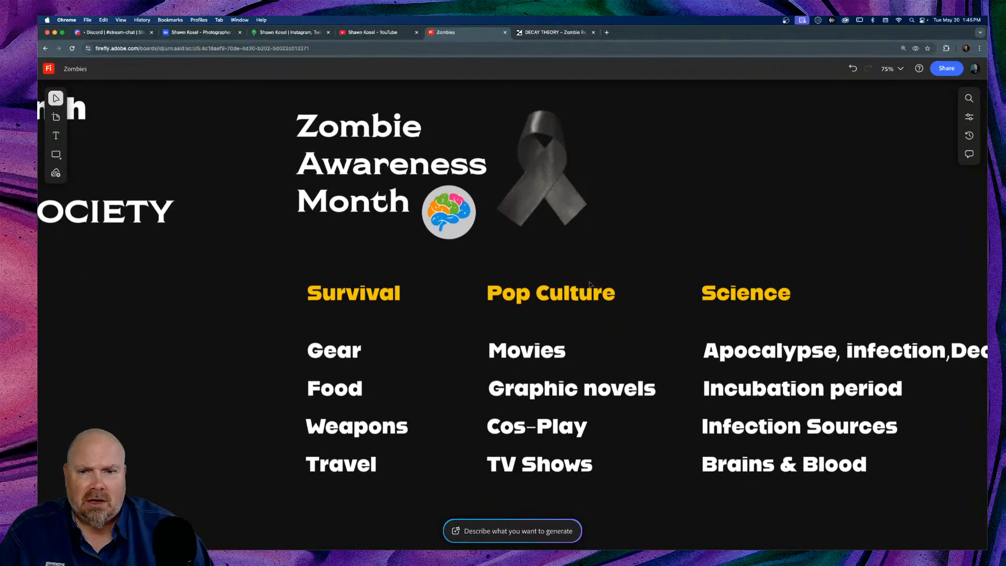
scroll(589, 285, down, 5)
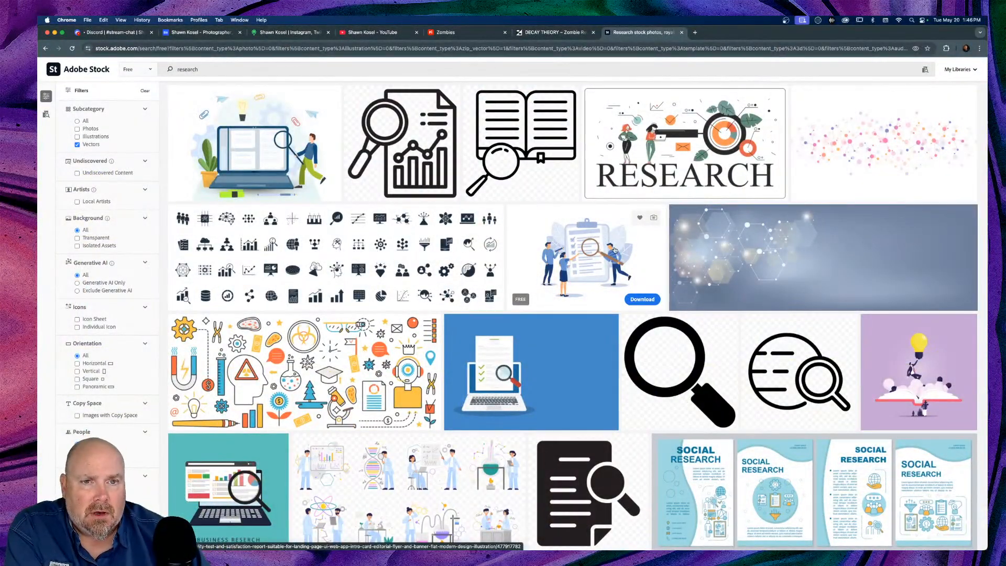
Browse Adobe Stock's free "research" vectors for logo ideas and preview the molecular structure line icons set
scroll(615, 250, down, 3)
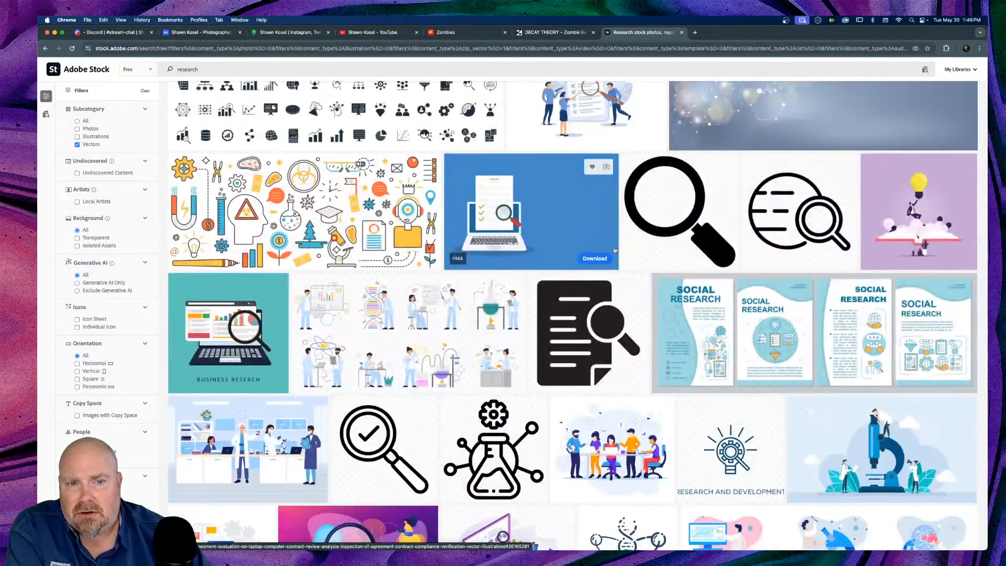
scroll(607, 257, down, 2)
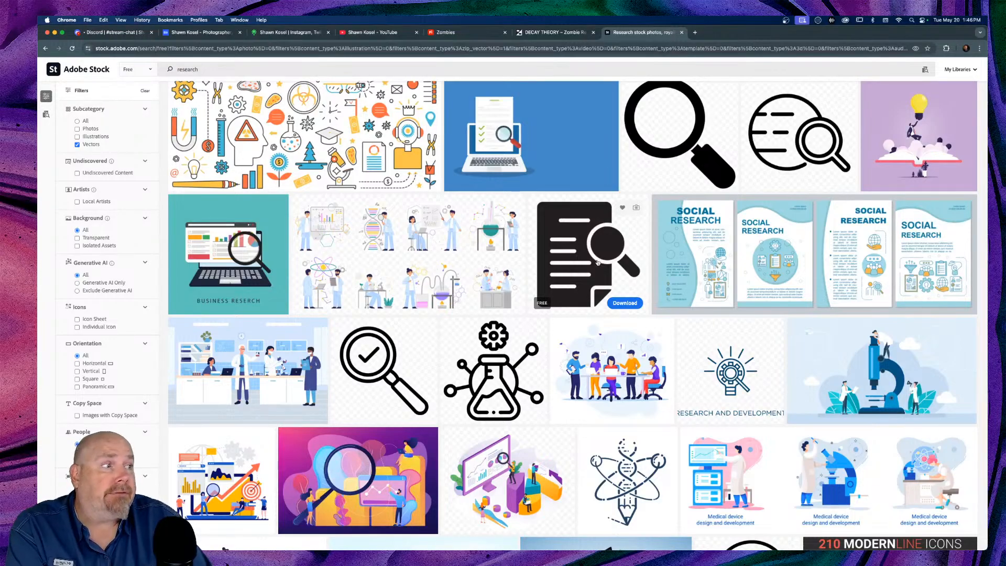
scroll(598, 262, down, 3)
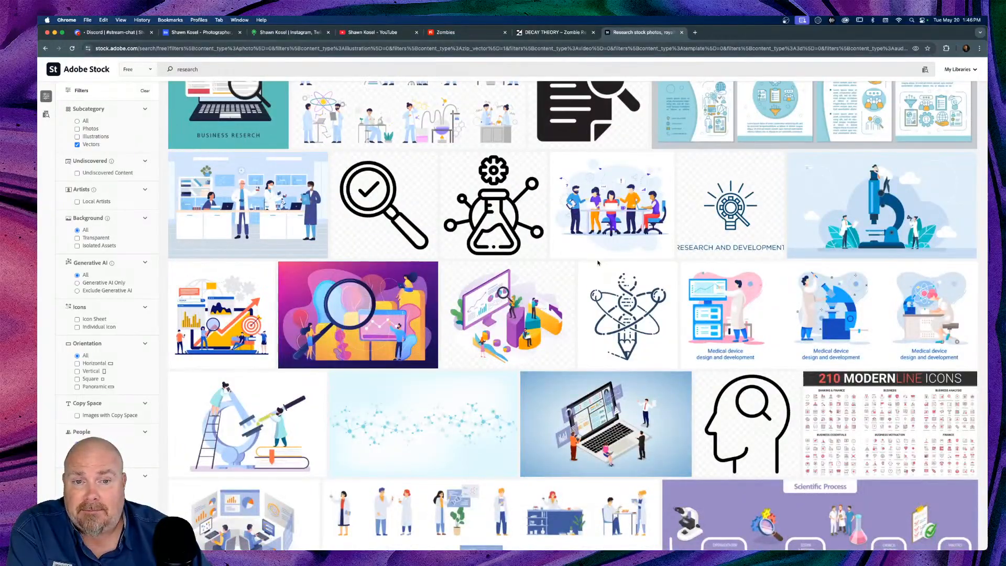
scroll(598, 262, down, 1)
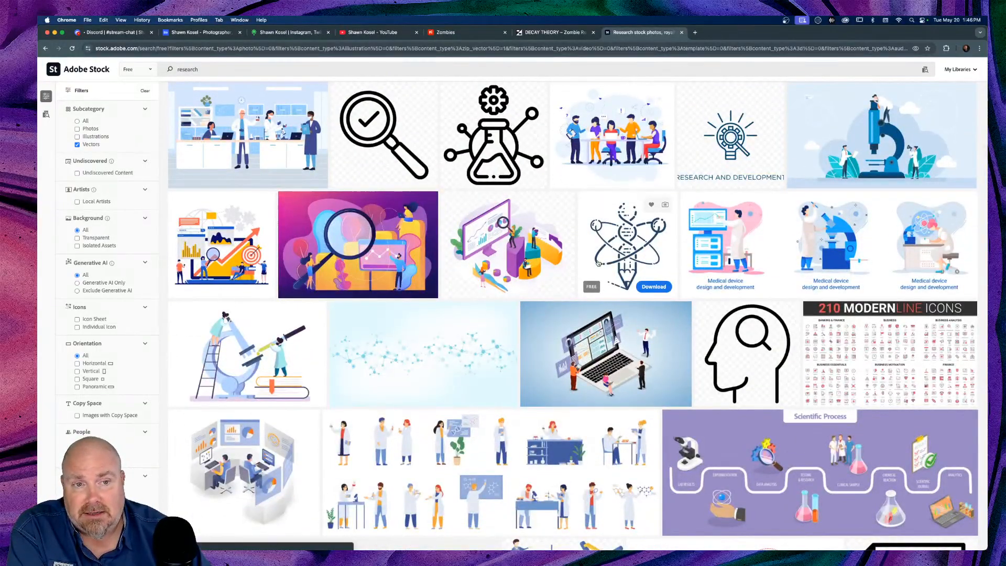
scroll(598, 263, down, 3)
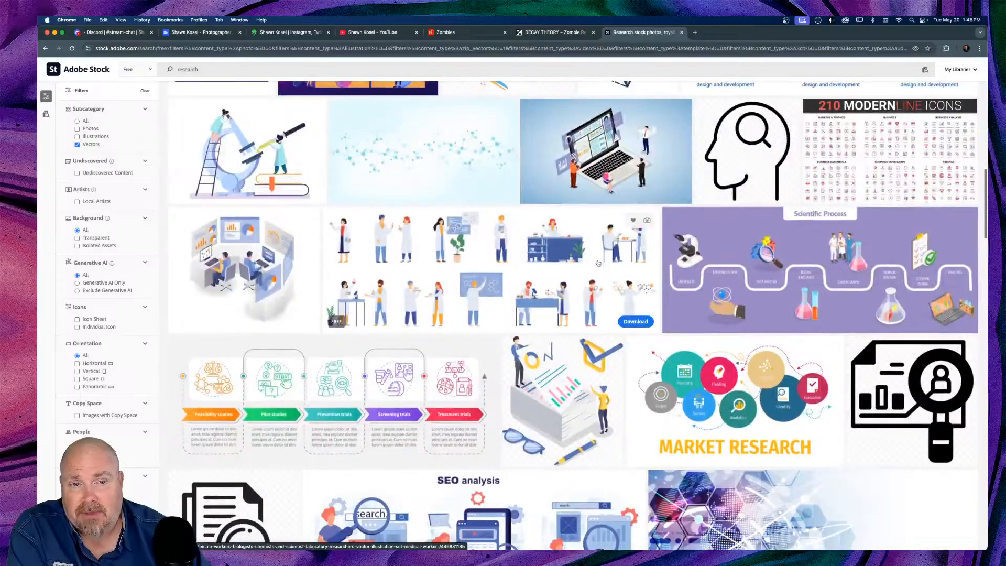
scroll(598, 263, down, 3)
scroll(598, 263, down, 3)
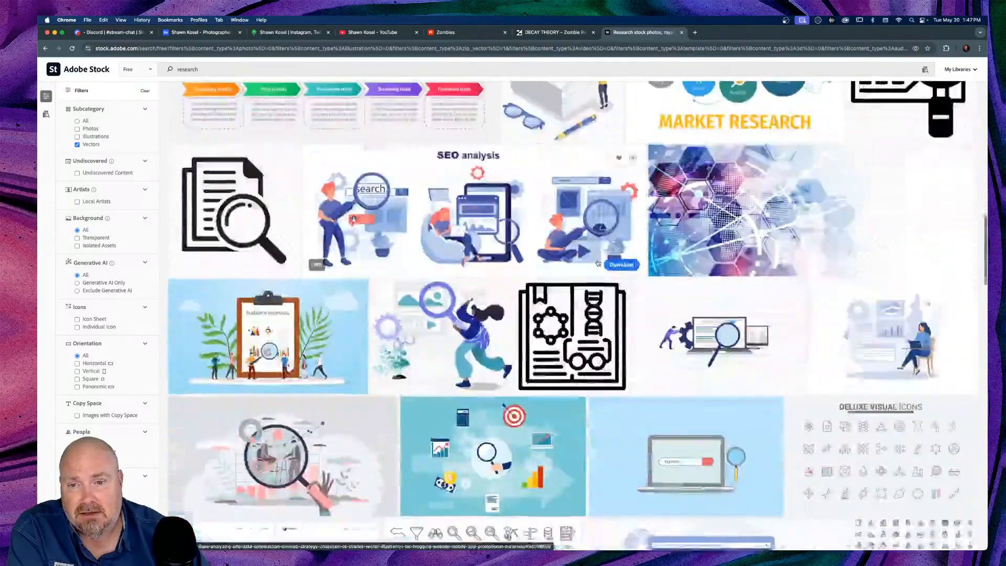
scroll(598, 263, down, 3)
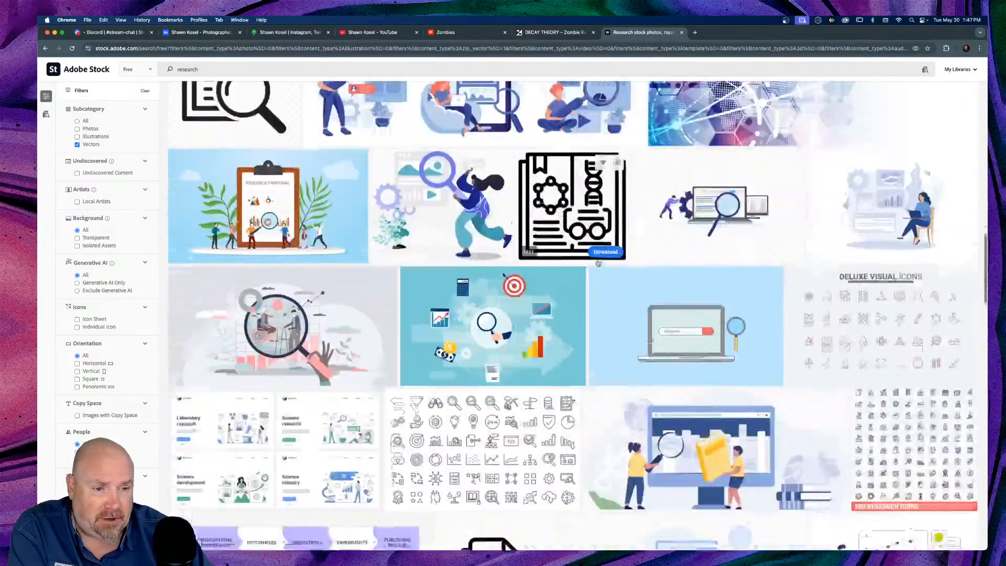
click(917, 284)
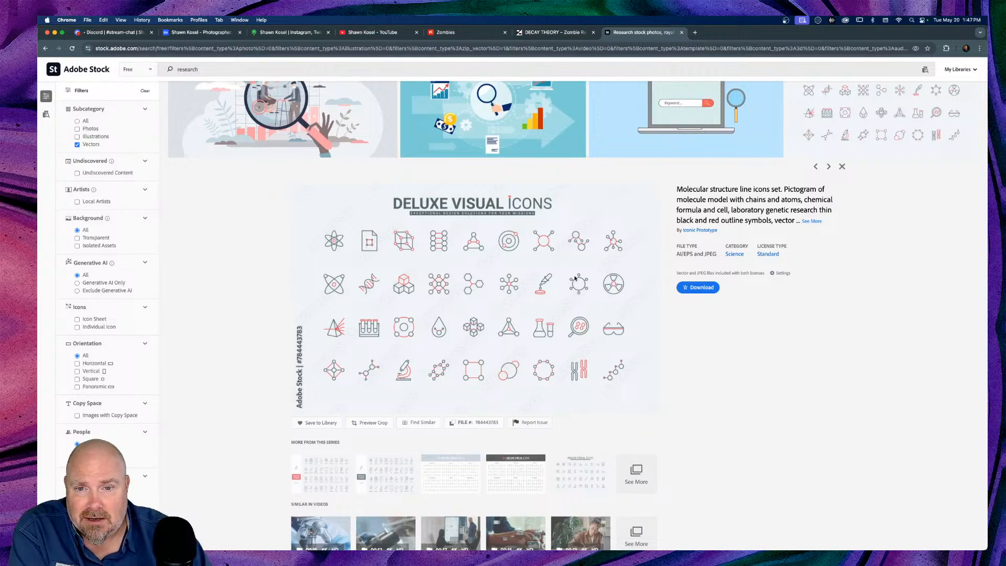
click(842, 167)
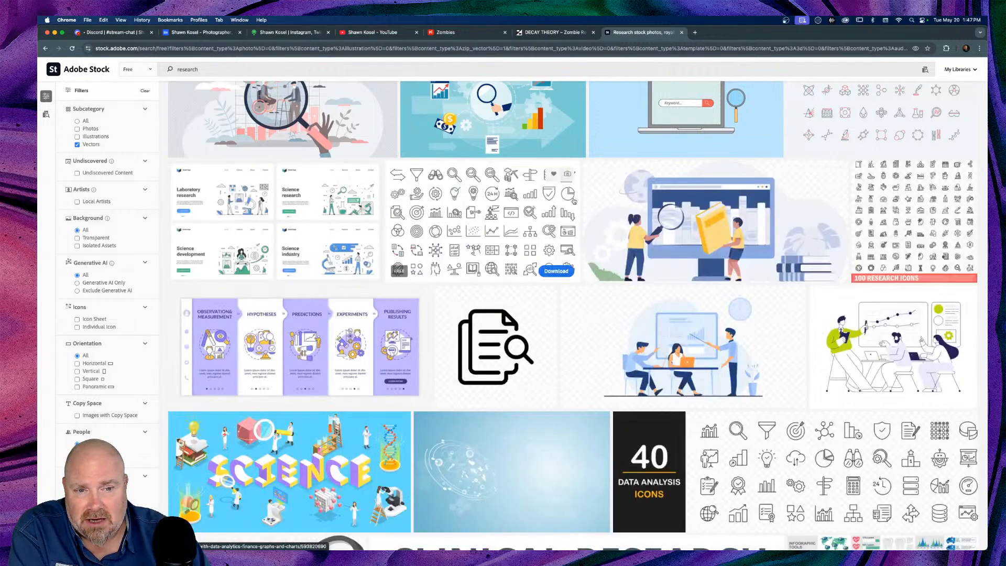
Look further through the free "research" vectors, previewing the set of 50 genetic engineering icons along the way
scroll(573, 201, down, 5)
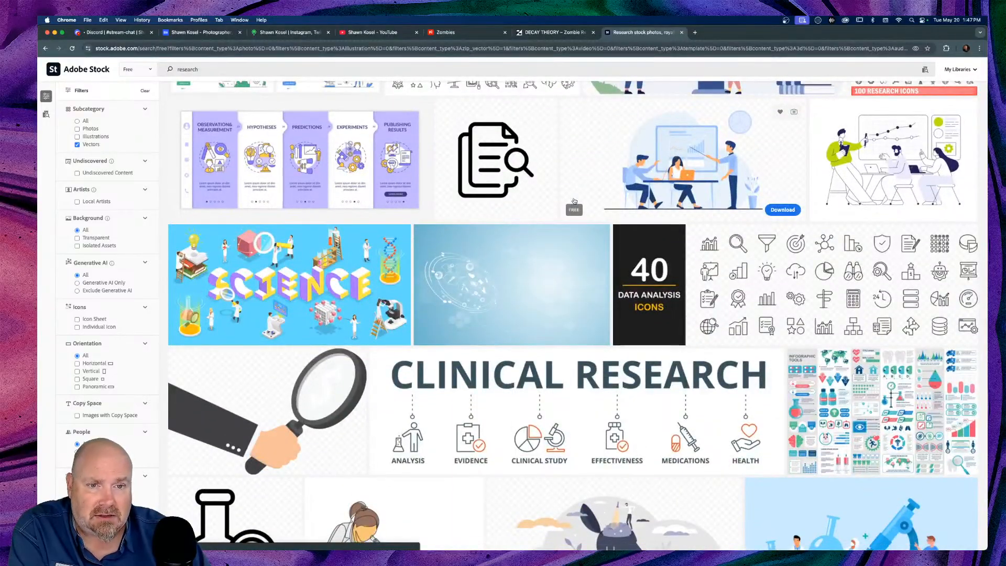
scroll(574, 202, down, 5)
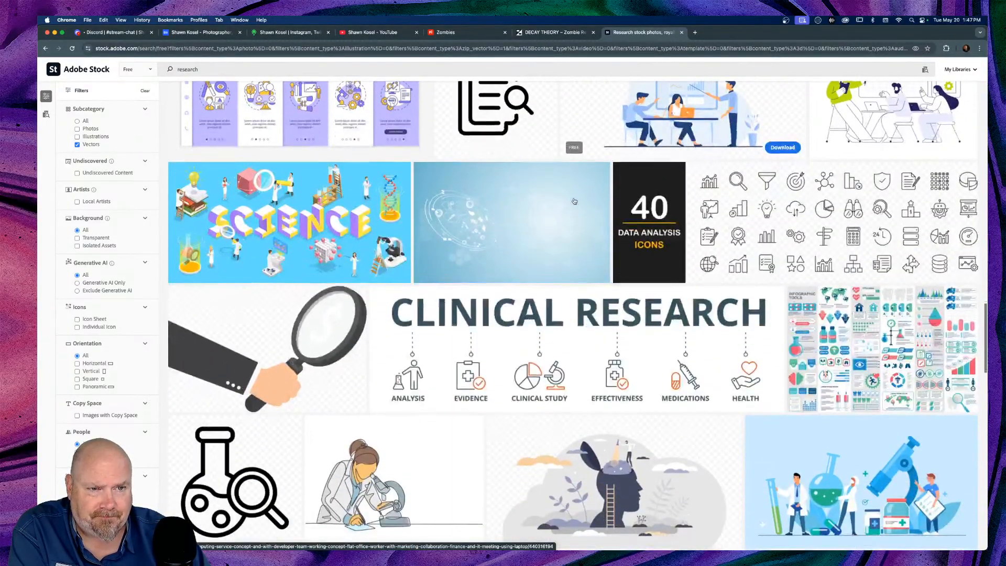
scroll(575, 201, down, 6)
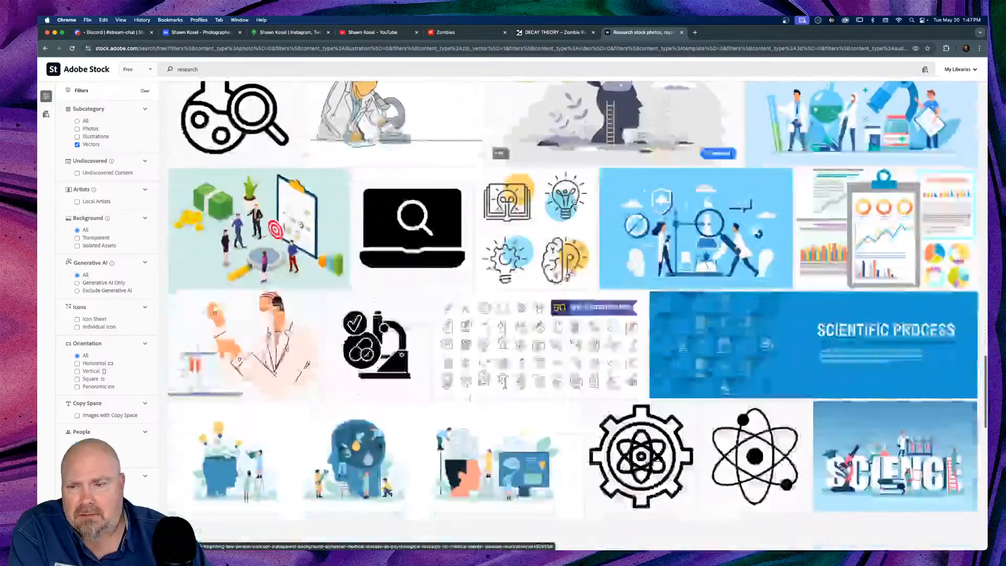
scroll(575, 201, down, 1)
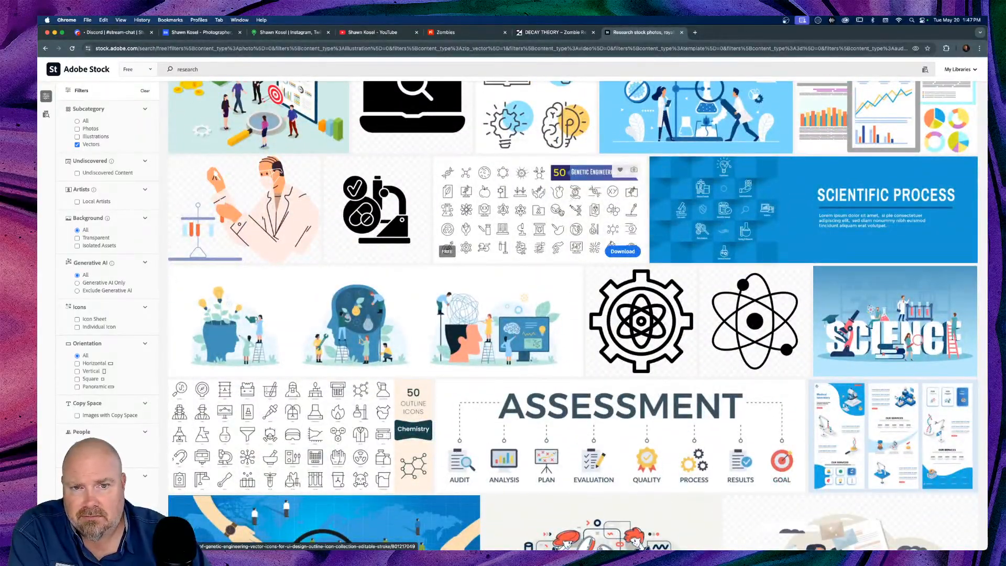
click(560, 211)
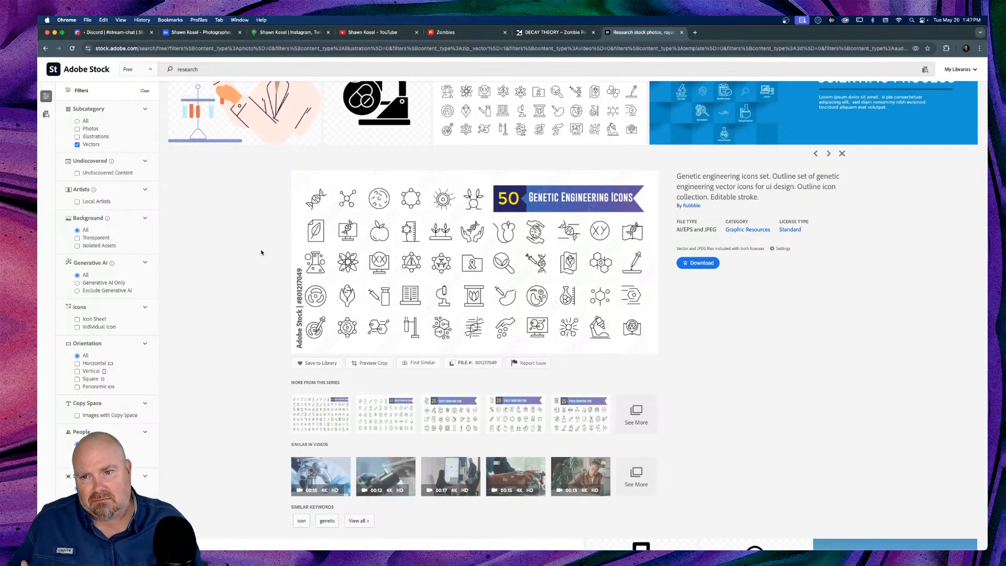
click(843, 153)
scroll(419, 262, down, 5)
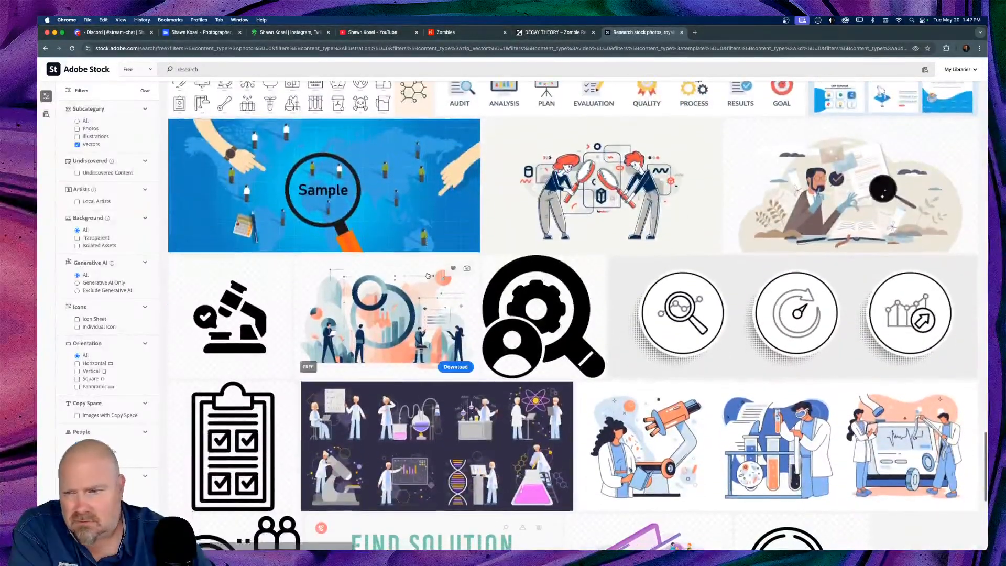
scroll(428, 276, down, 4)
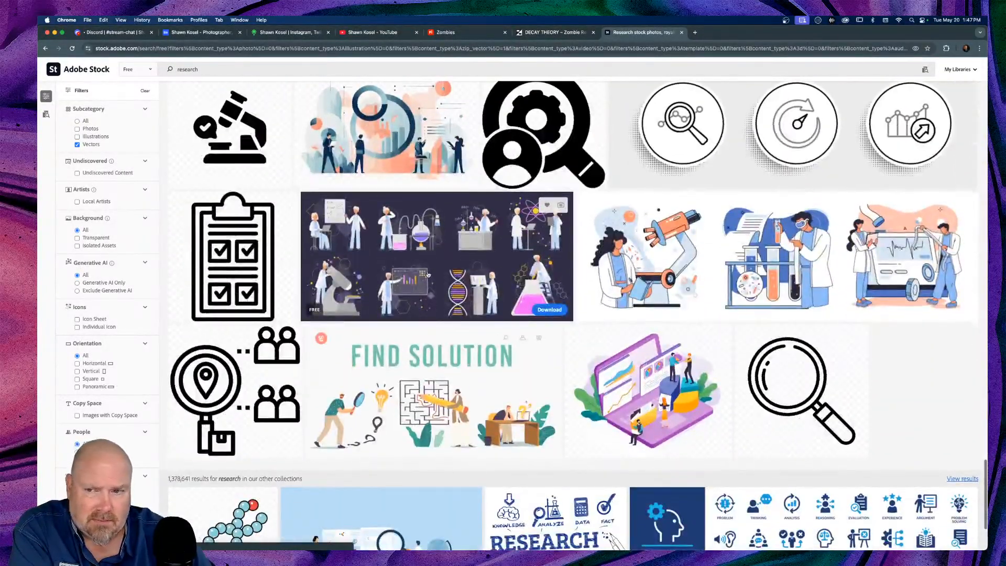
Search Adobe Stock's free vectors for "fun" and look through the first results for logo ideas
drag(213, 68, 166, 69)
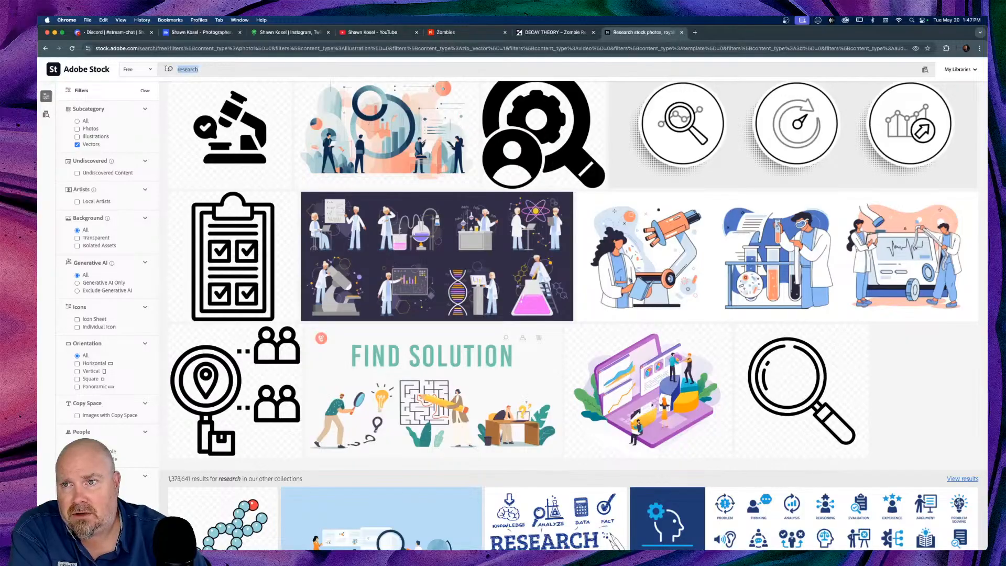
text(fun)
key(Return)
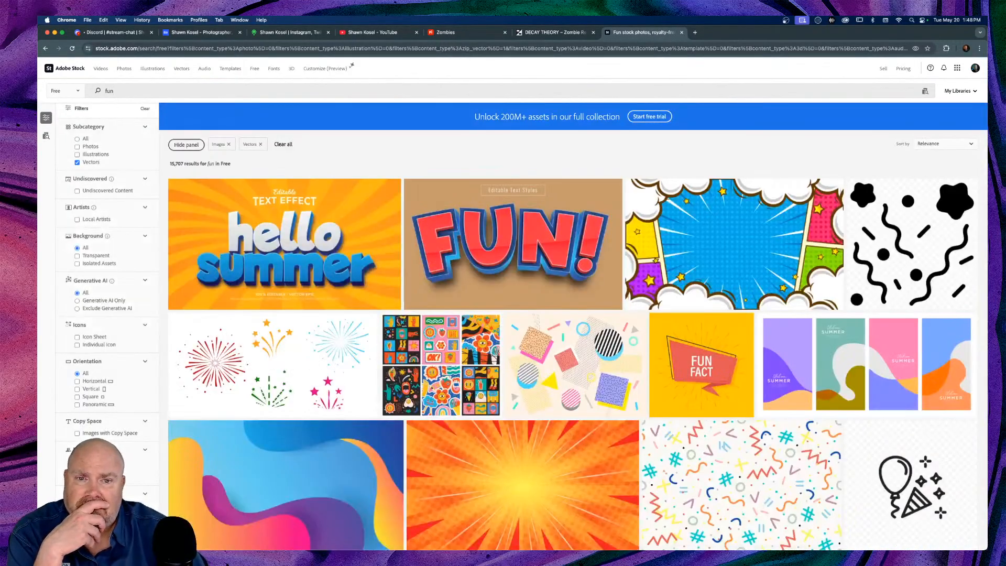
scroll(420, 212, down, 10)
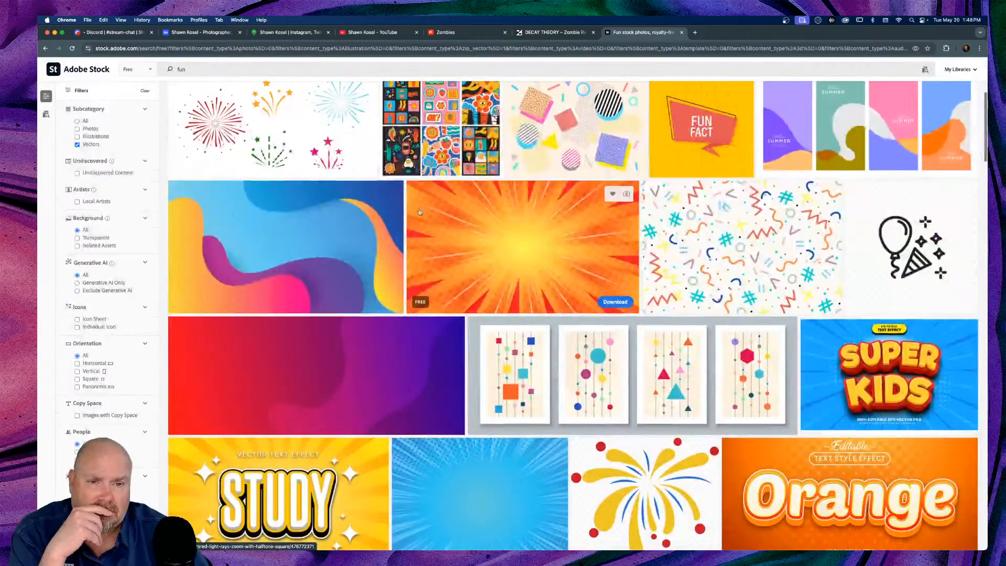
scroll(420, 211, down, 6)
scroll(419, 211, up, 5)
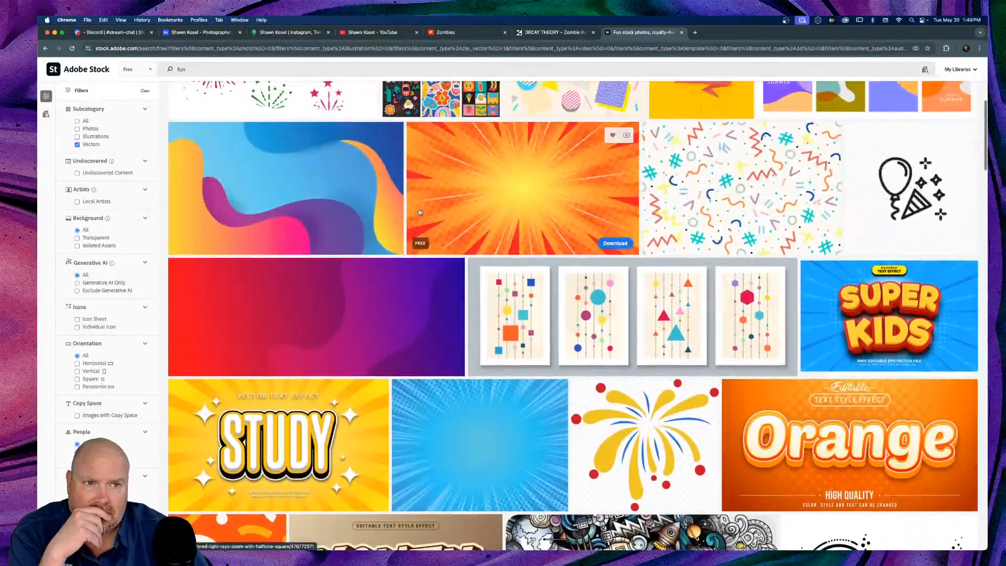
scroll(420, 212, down, 20)
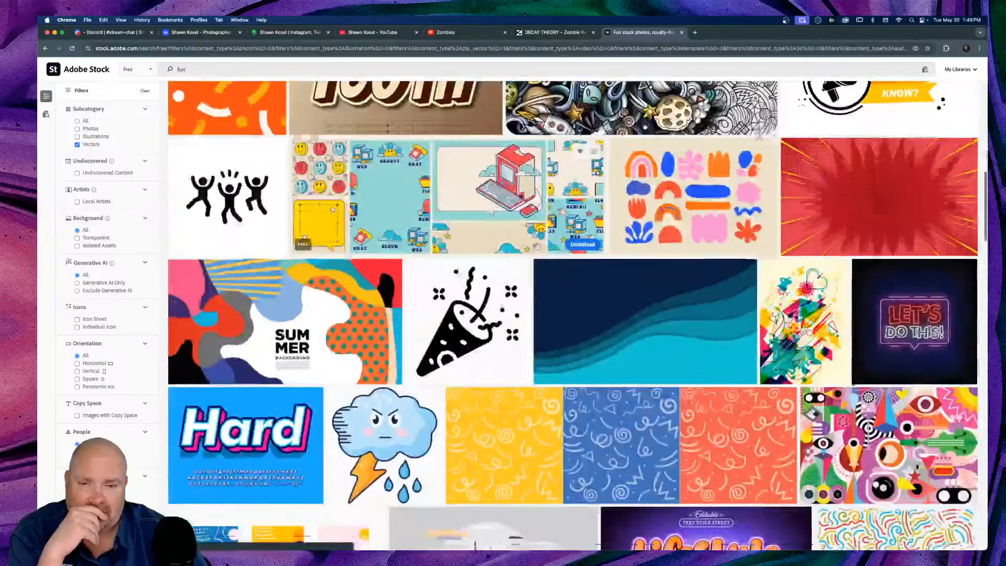
scroll(420, 212, down, 7)
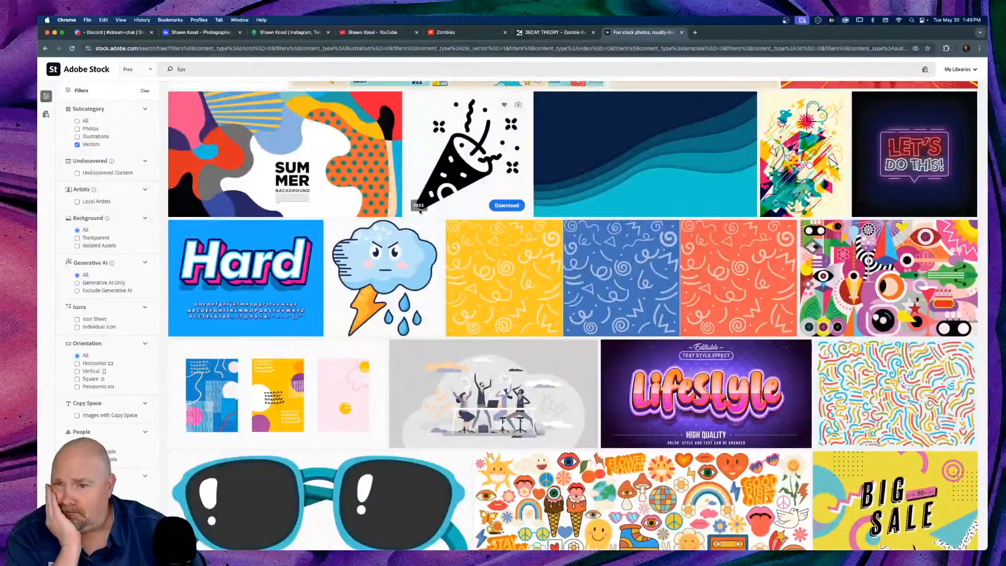
scroll(421, 212, down, 8)
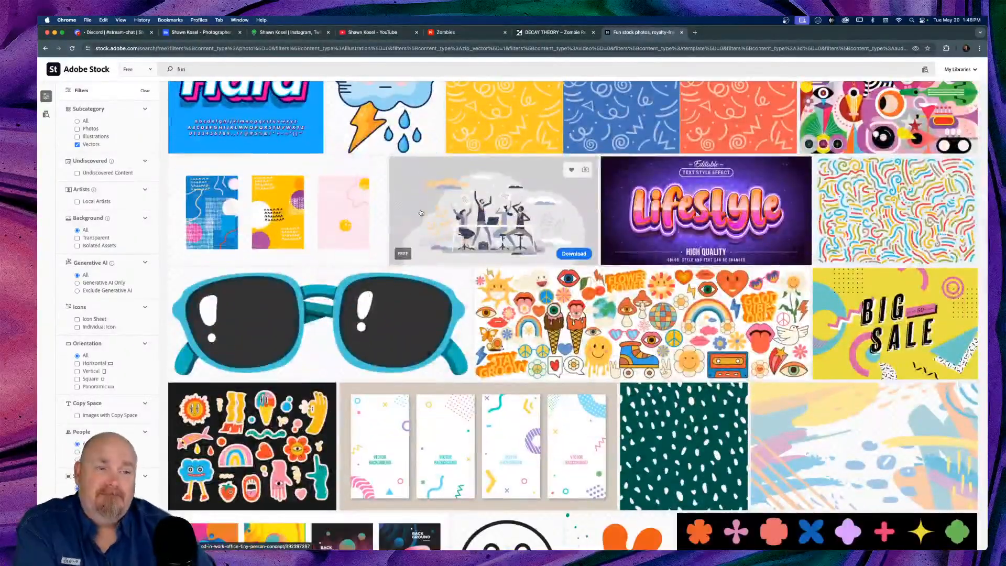
Look through the remaining free "fun" vectors down to the end of the results page, then return to the first ones
scroll(421, 213, down, 11)
scroll(421, 212, down, 8)
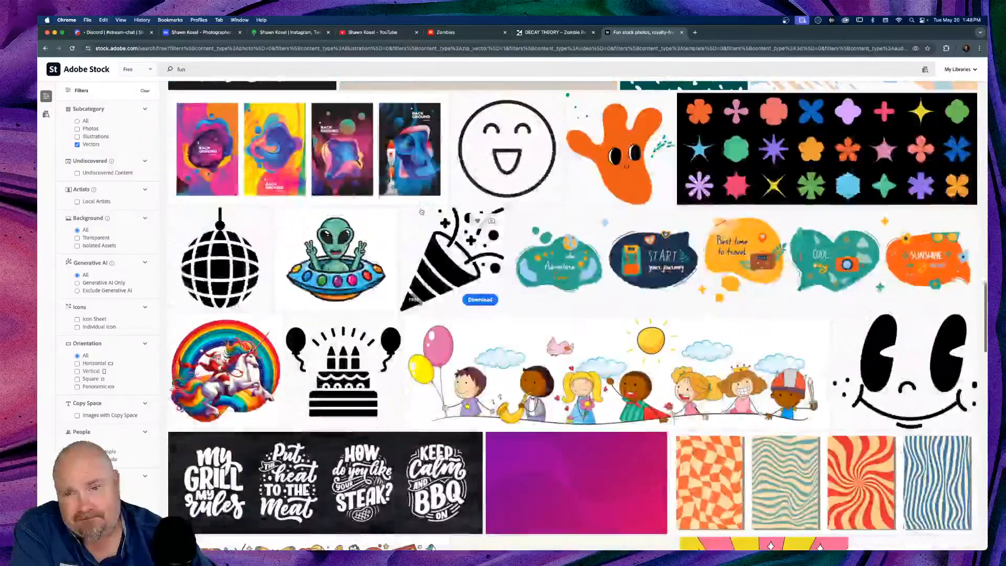
scroll(421, 212, down, 10)
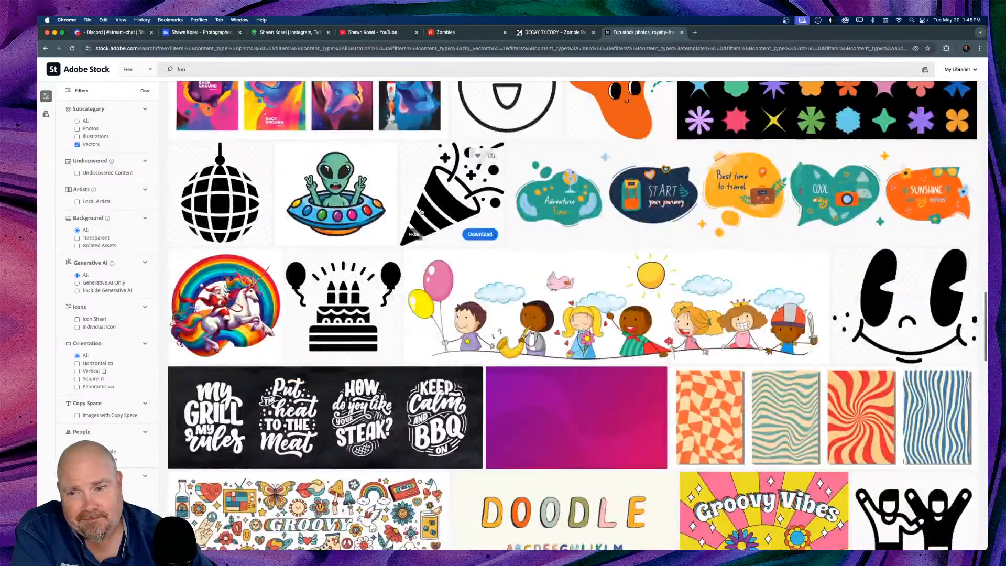
scroll(422, 211, down, 15)
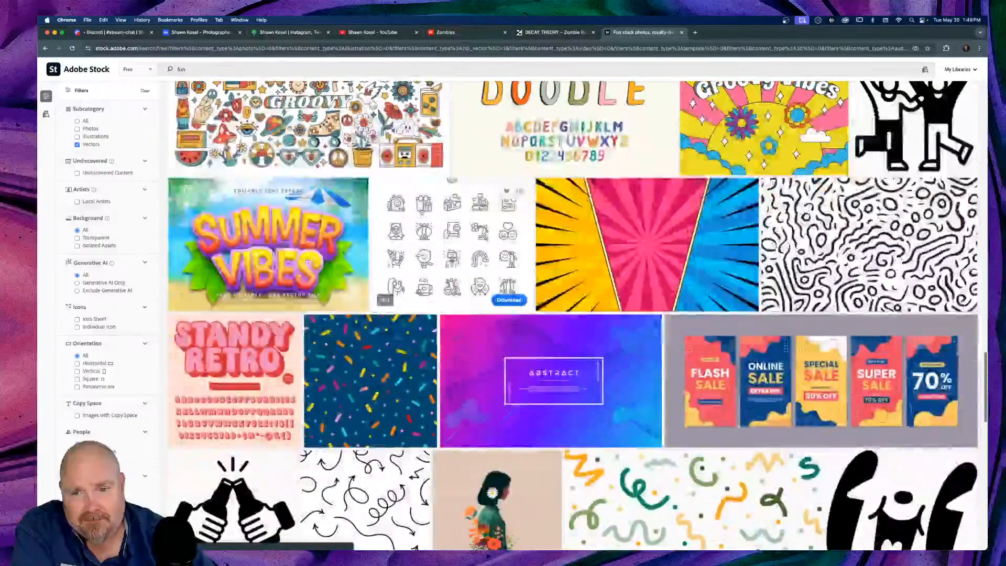
scroll(422, 212, down, 11)
scroll(422, 212, down, 4)
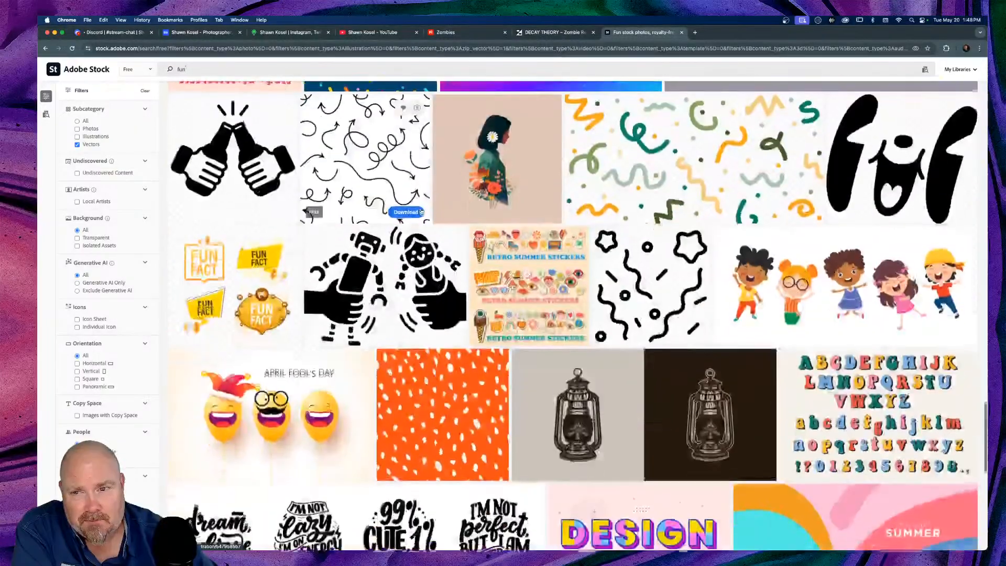
scroll(422, 212, down, 11)
scroll(421, 212, down, 3)
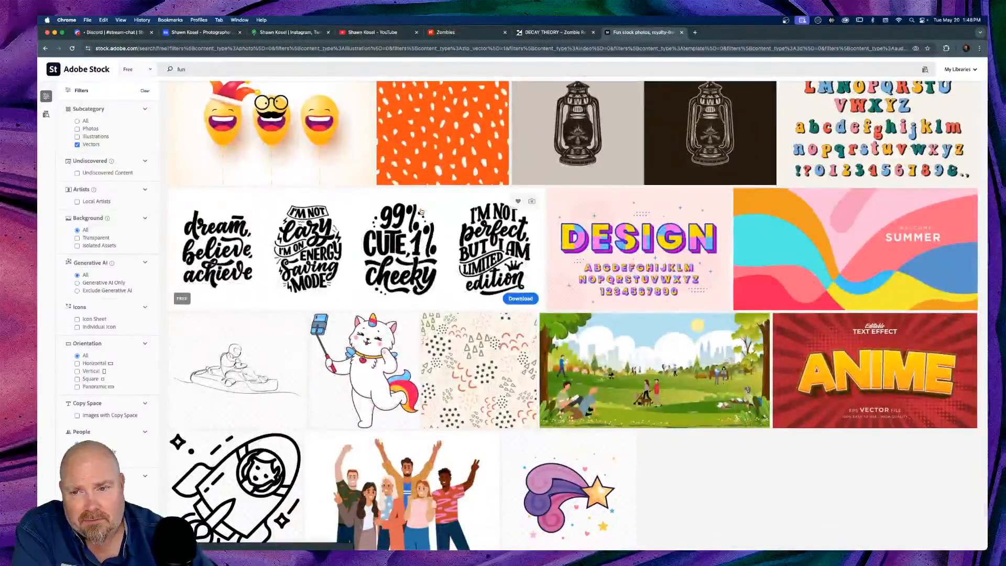
scroll(422, 212, down, 10)
scroll(422, 211, up, 20)
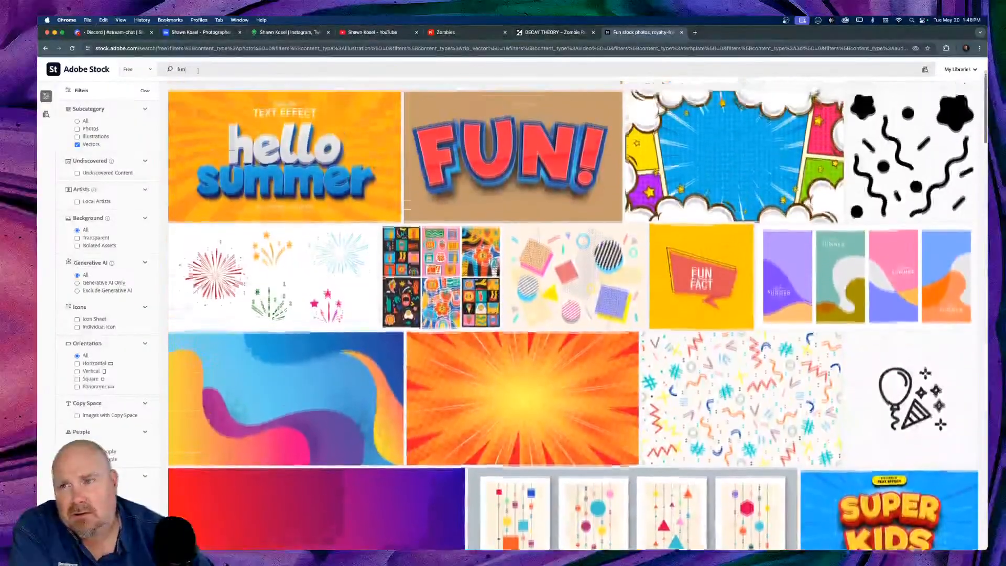
Search the free vectors for "toxic" and download the circled black biohazard symbol in the Vector (AI/EPS/SVG) format
double_click(197, 71)
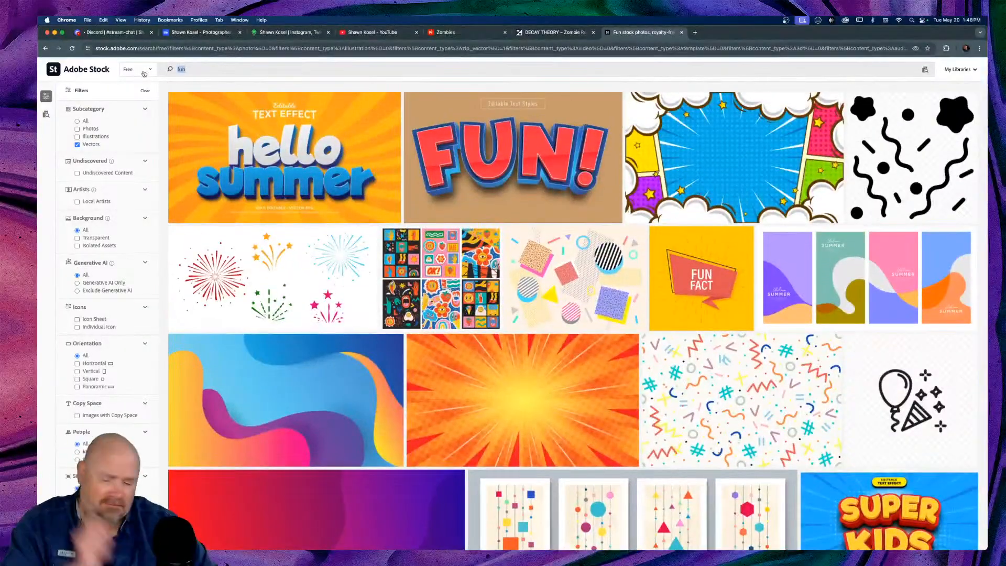
text(toxic)
key(Return)
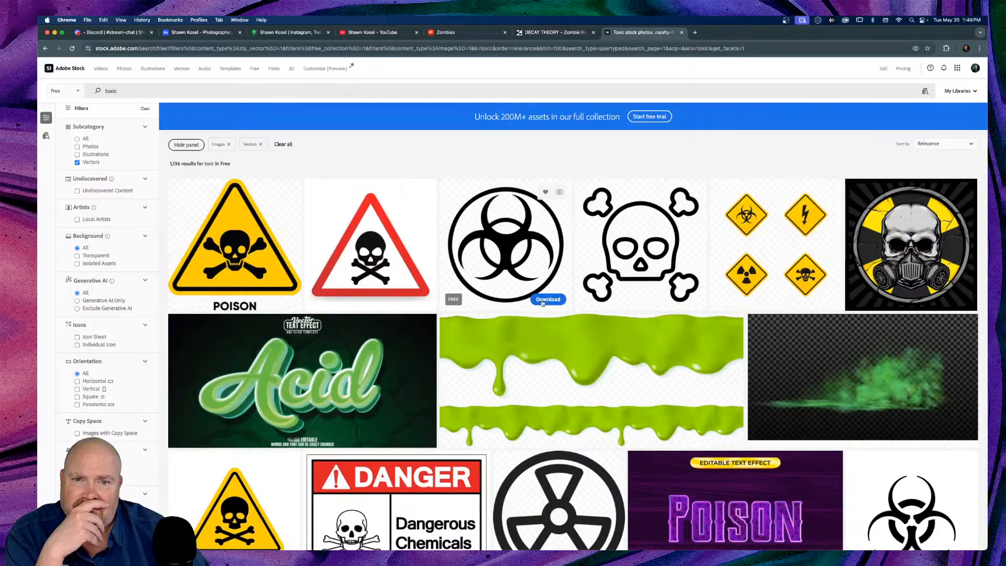
click(542, 302)
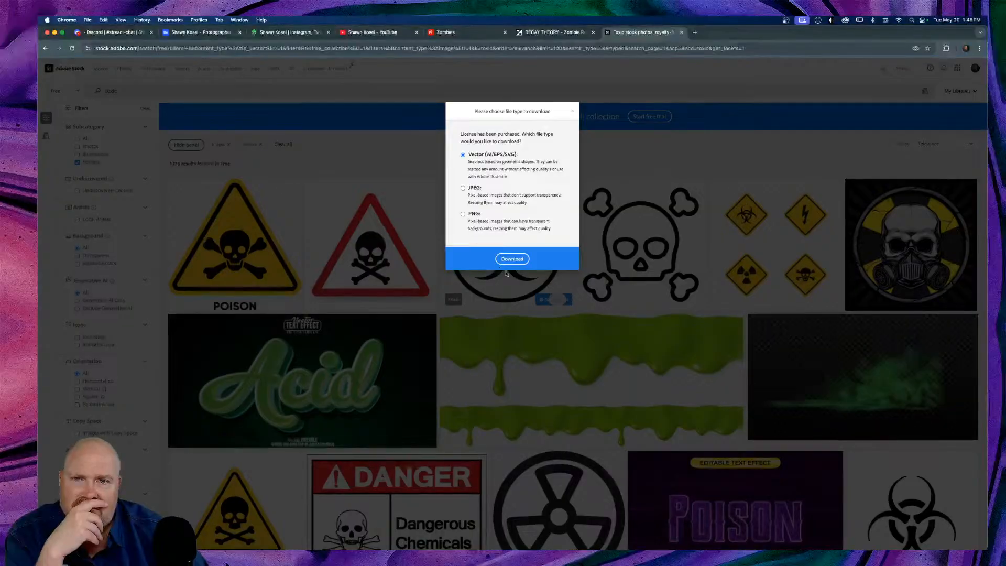
click(513, 258)
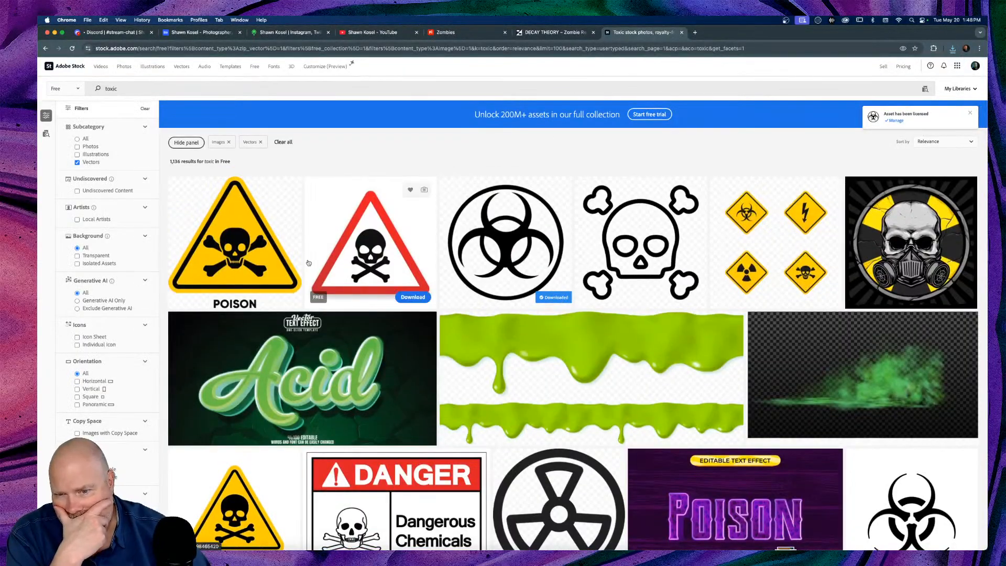
scroll(340, 262, down, 5)
scroll(308, 262, down, 3)
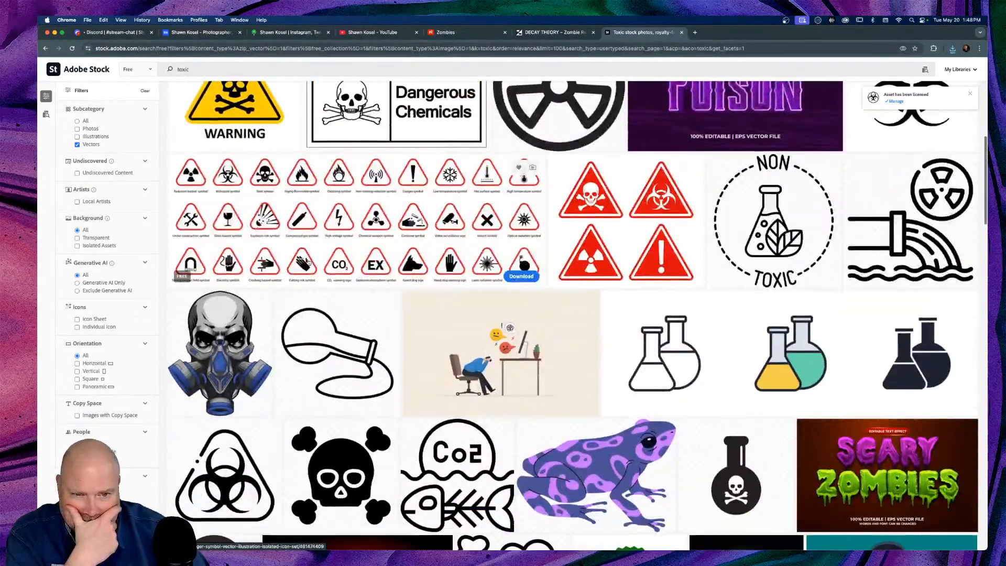
scroll(309, 263, up, 8)
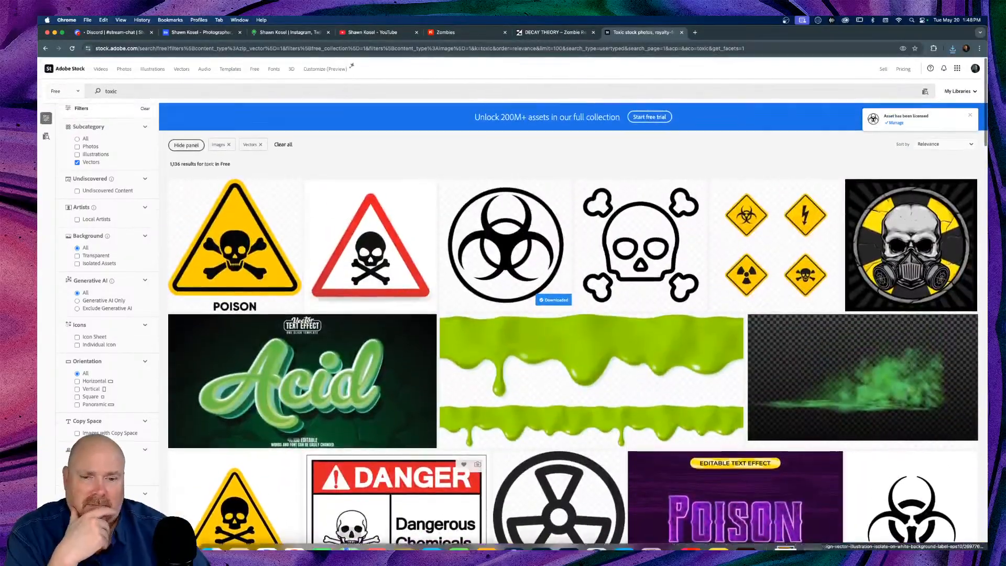
Switch to Adobe Illustrator and open the downloaded biohazard SVG there from the Downloads folder
mouse_move(699, 545)
click(739, 532)
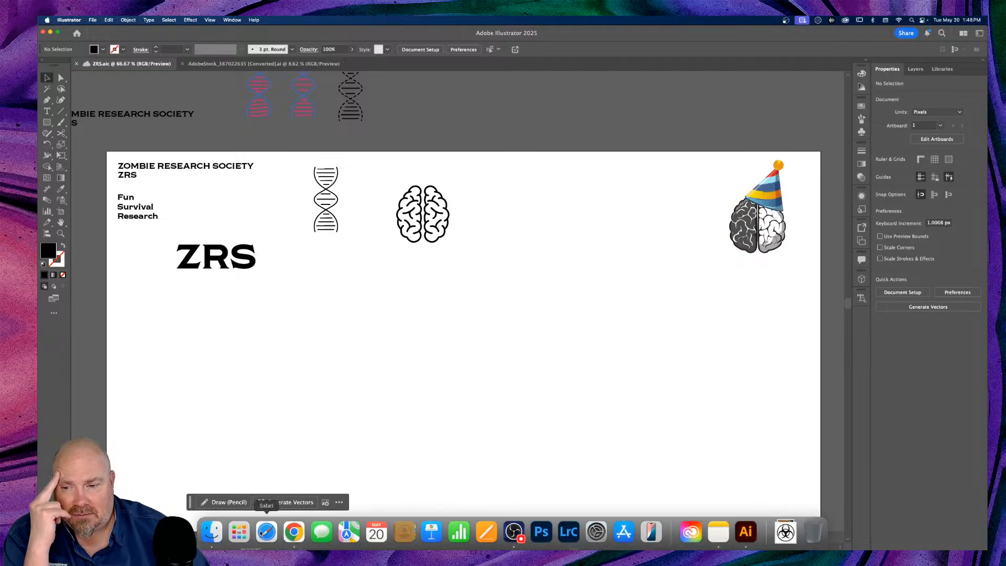
click(210, 534)
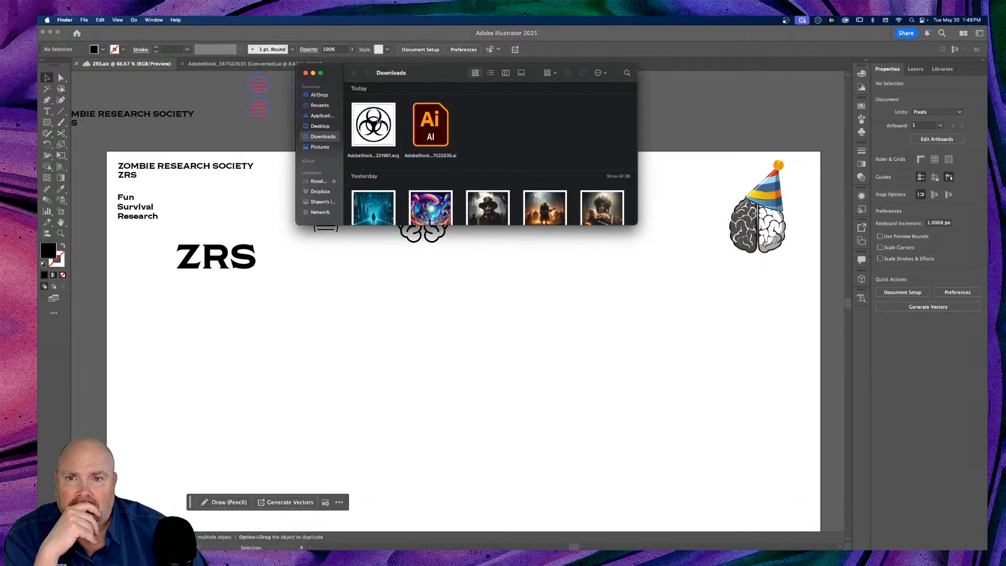
drag(377, 120, 559, 385)
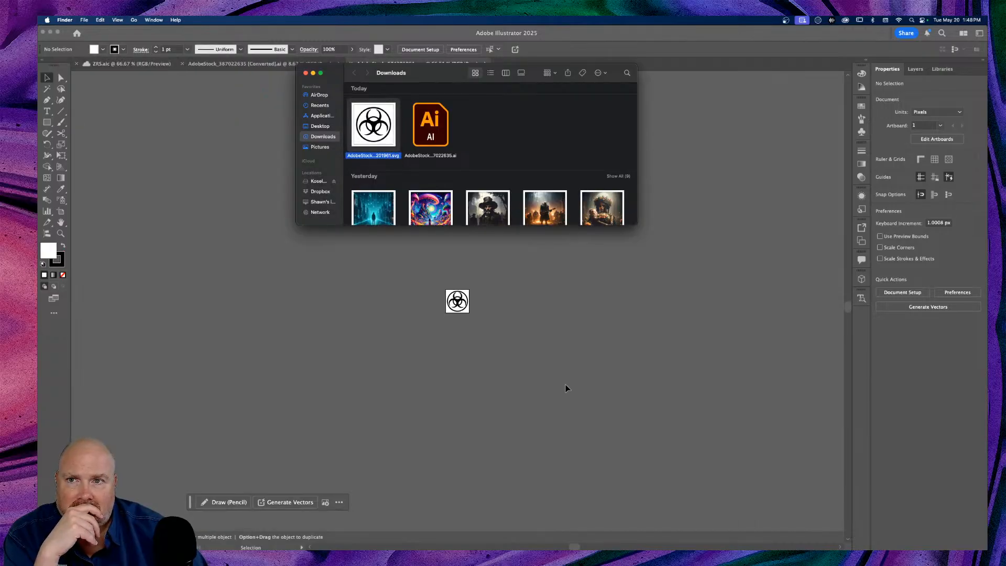
click(305, 73)
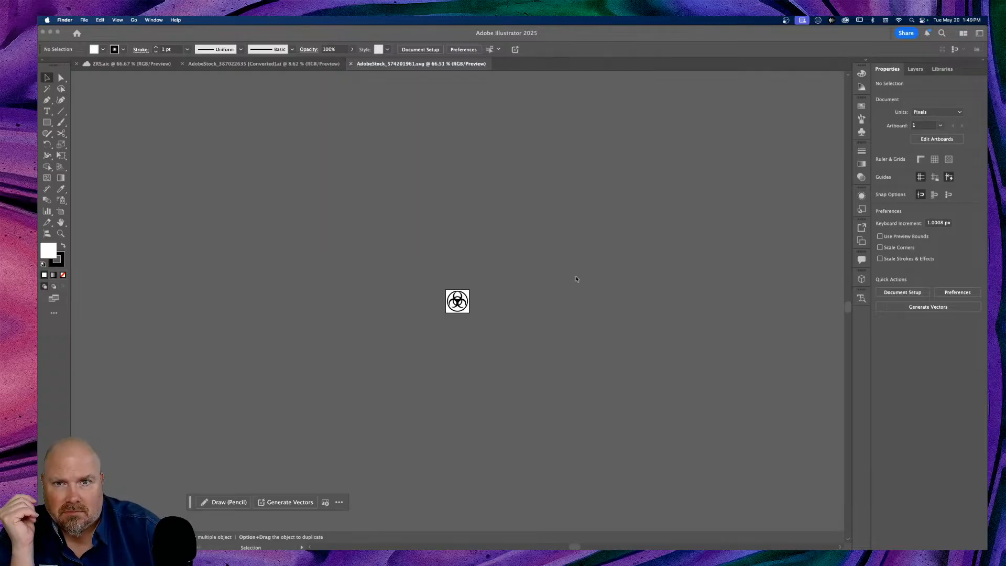
click(566, 254)
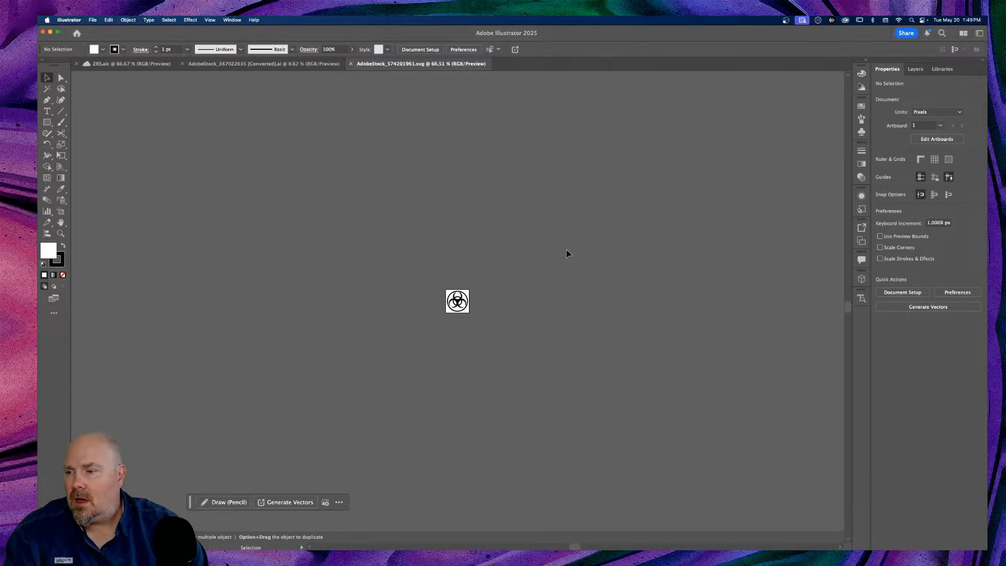
Copy the complete biohazard symbol, including its outer ring, into the DNA layer of the ZRS.aic document
key(a)
key(super+equal)
key(super+equal)
key(super+equal)
key(super+equal)
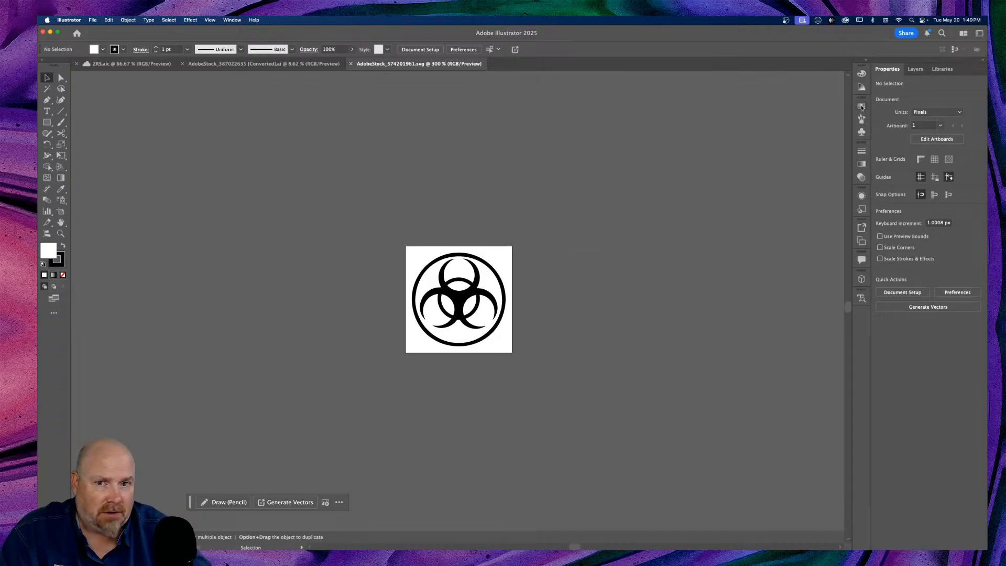
click(450, 310)
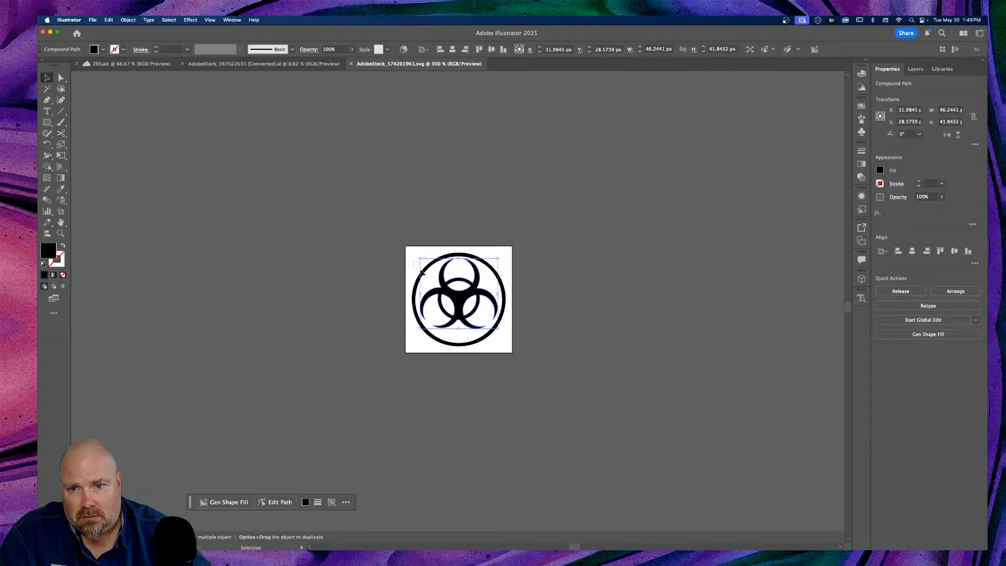
key(super+a)
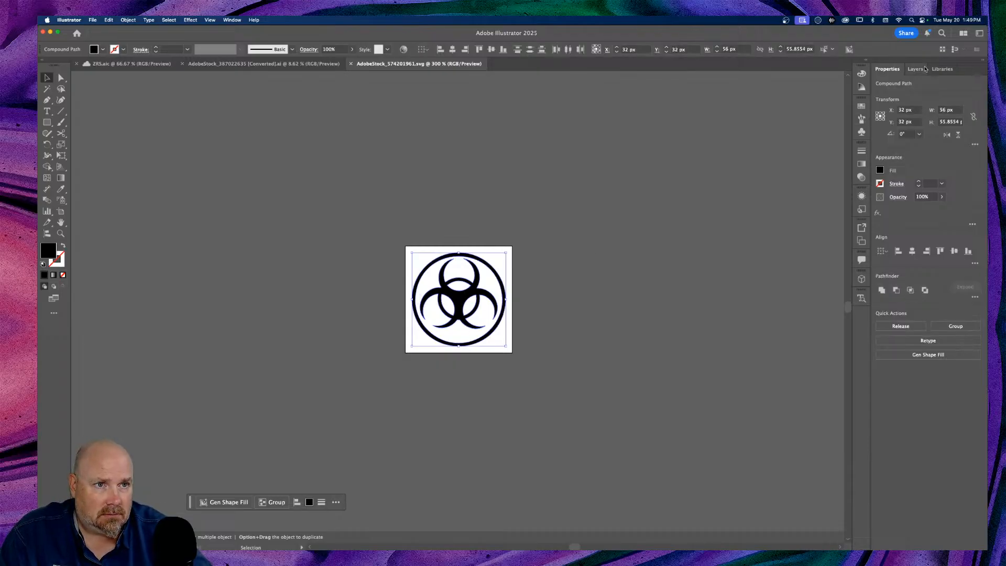
click(922, 69)
click(875, 100)
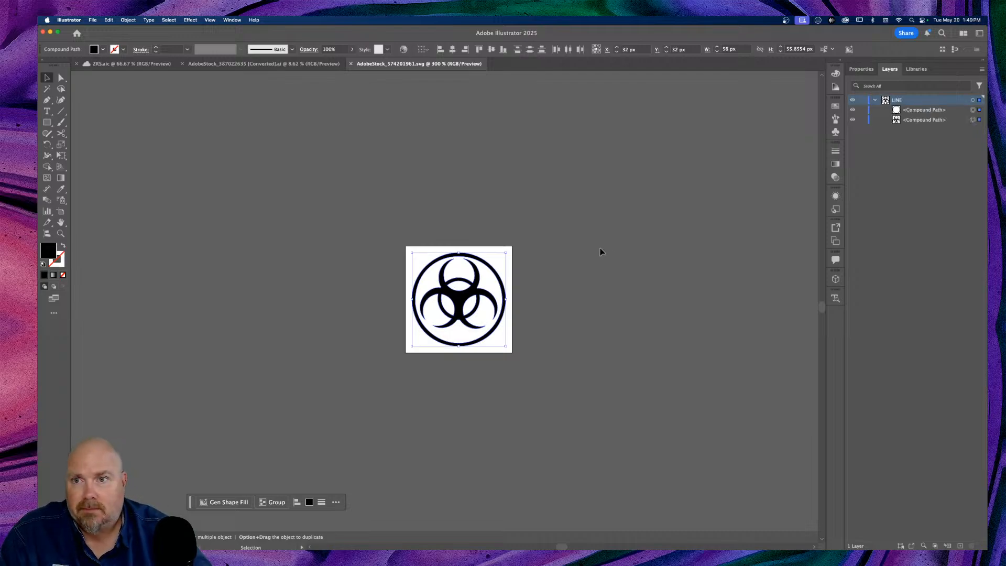
click(127, 64)
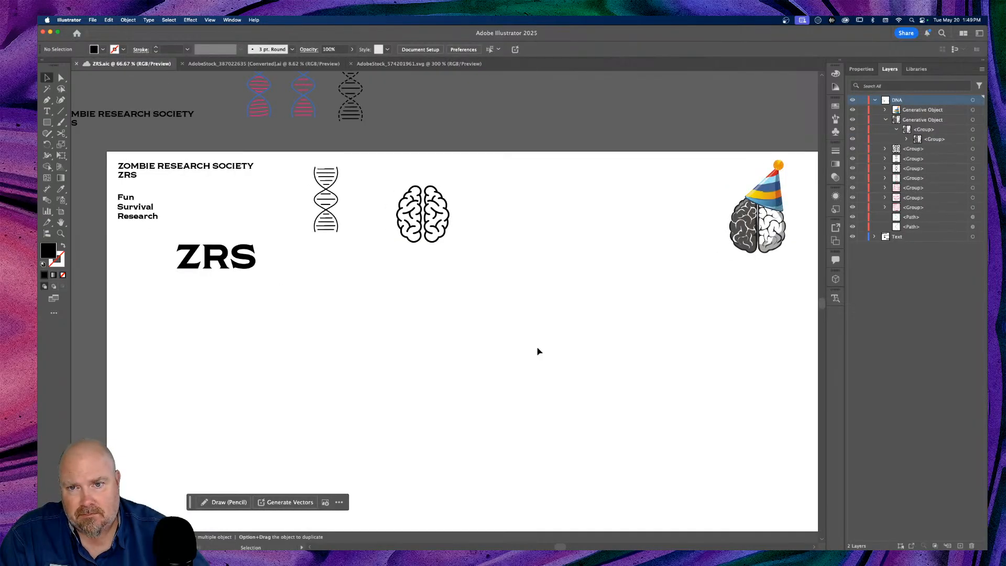
key(super+v)
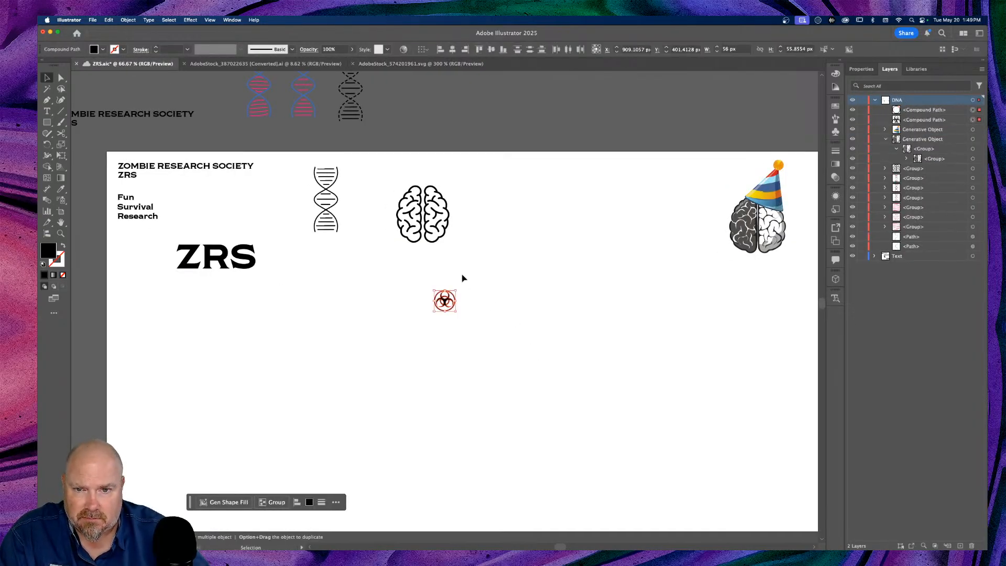
Enlarge the pasted biohazard symbol proportionally to about 191 px wide, place it to the right below the plain brain, and deselect it
drag(454, 286, 511, 265)
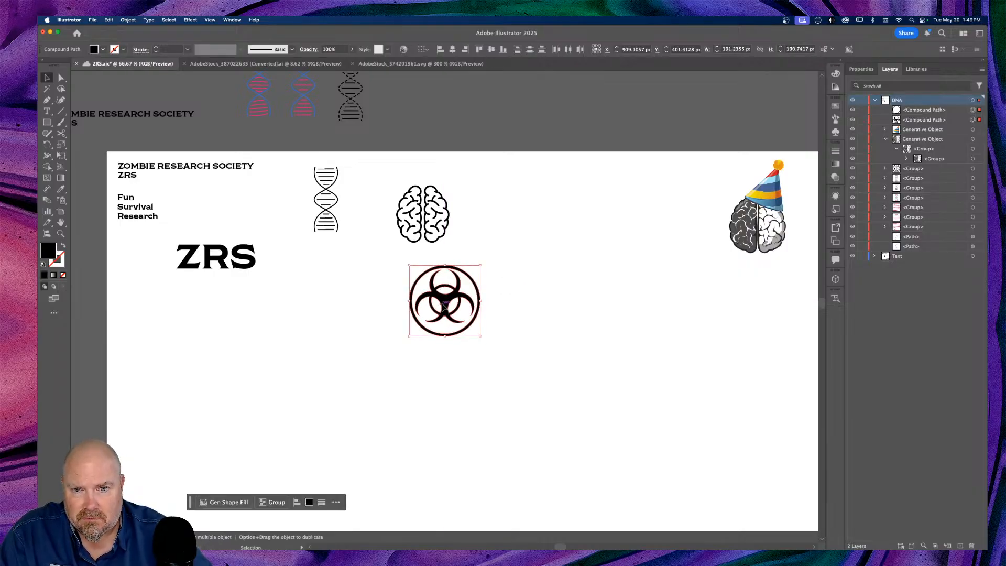
drag(458, 324, 556, 325)
click(616, 376)
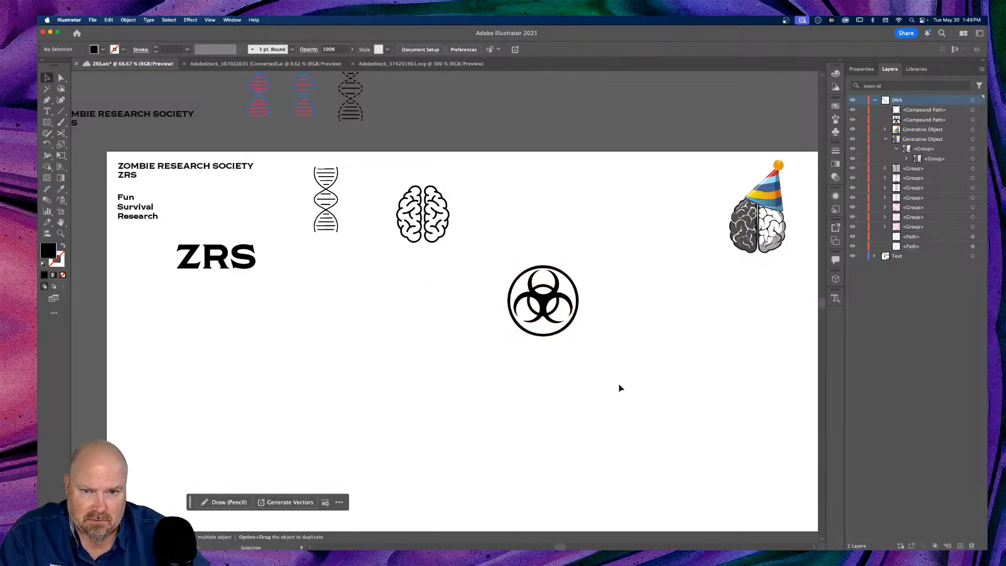
Move the large ZRS lettering down and slightly left so it is level with the biohazard symbol
key(super+equal)
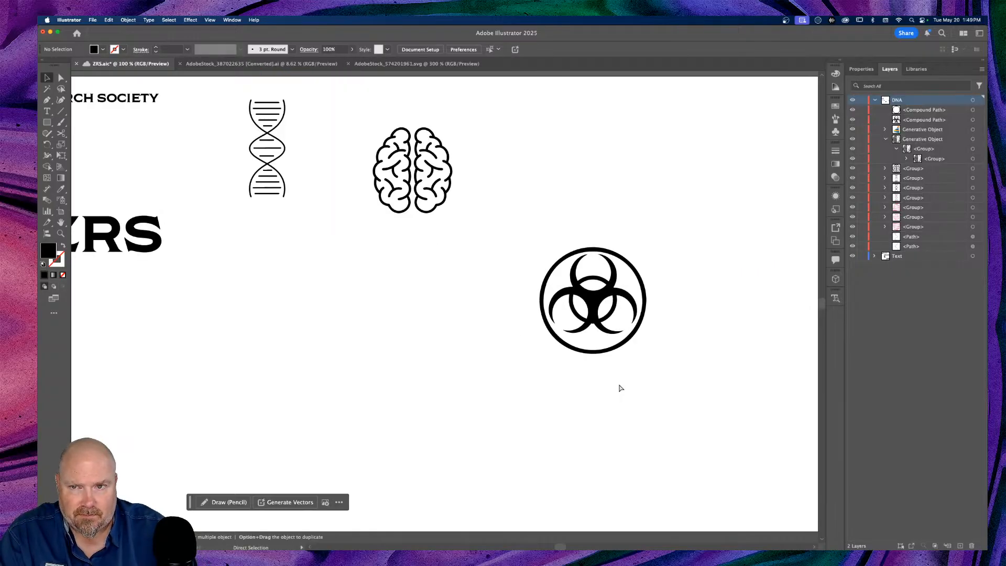
key(super+minus)
scroll(597, 385, right, 3)
scroll(596, 385, left, 3)
scroll(595, 385, left, 1)
scroll(596, 385, down, 3)
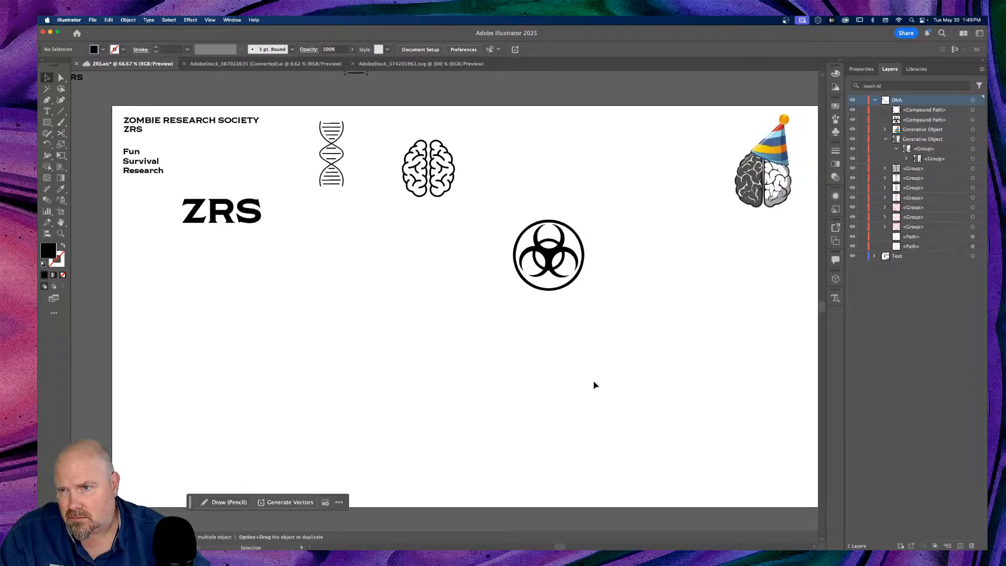
drag(215, 215, 199, 264)
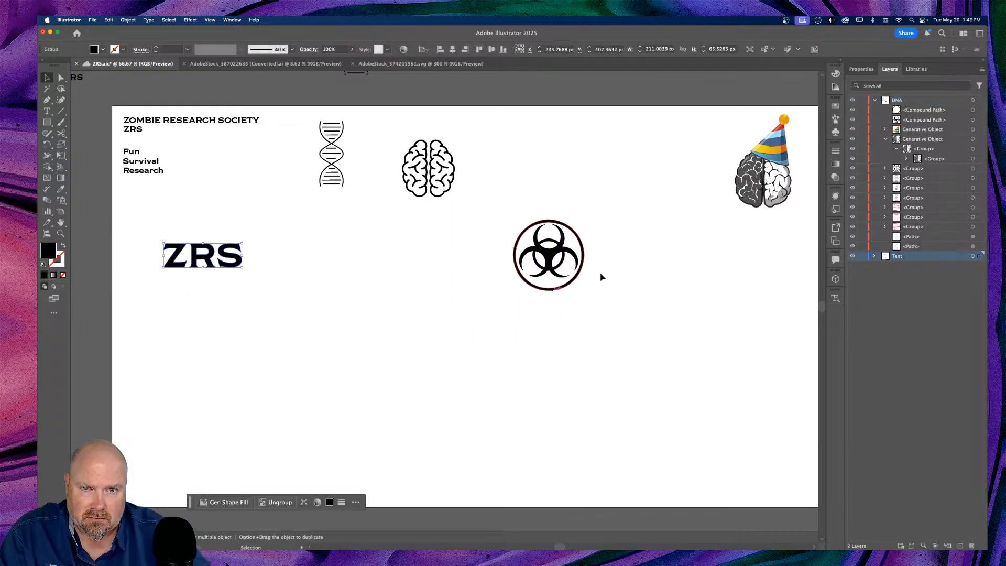
click(578, 235)
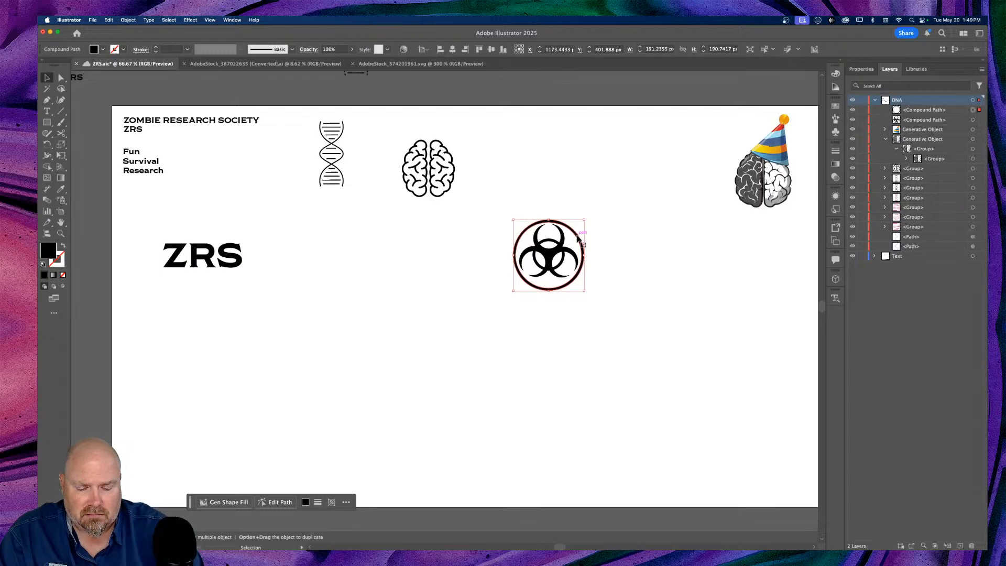
key(super+equal)
key(super+equal)
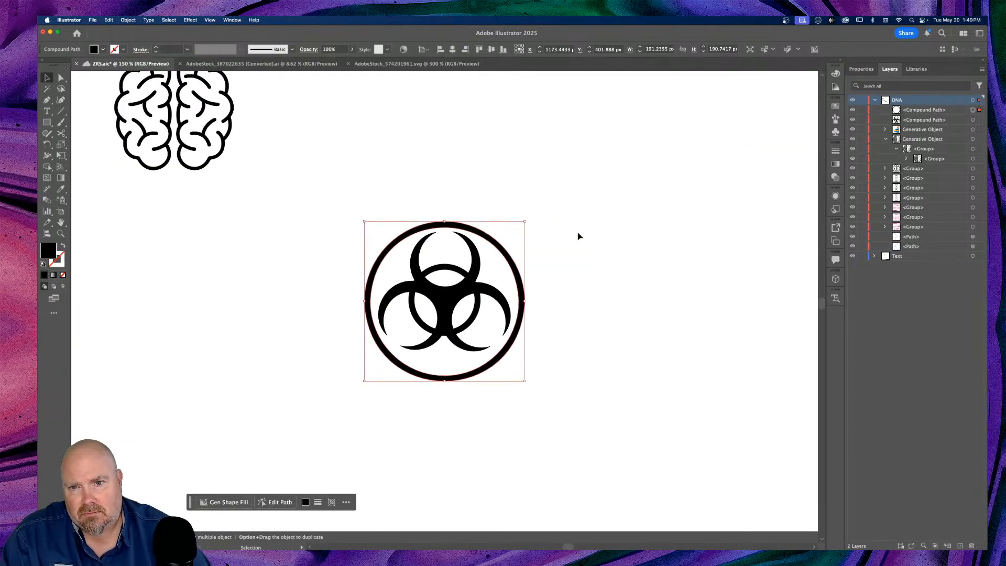
scroll(579, 237, down, 2)
key(a)
key(super+minus)
key(super+minus)
key(v)
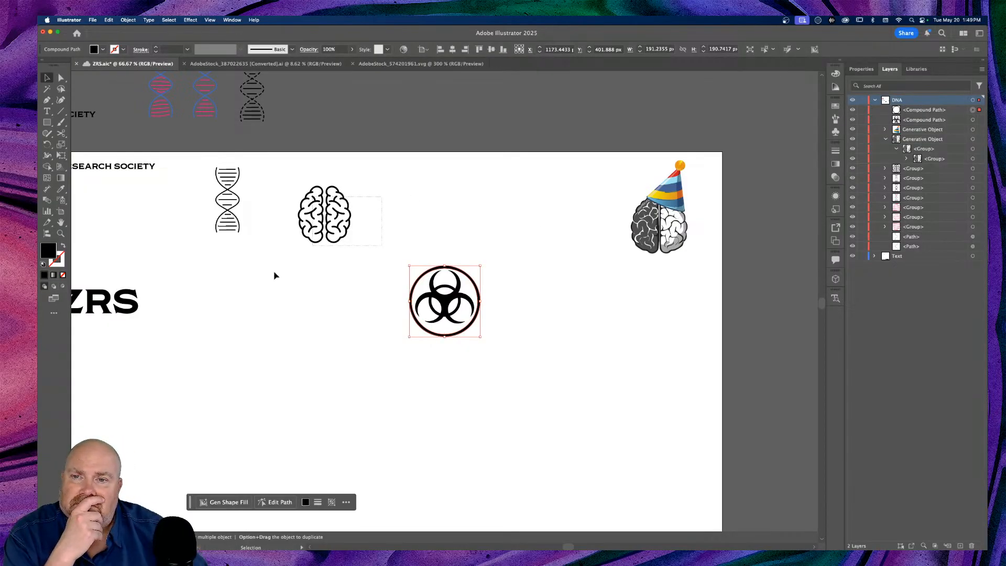
drag(290, 261, 237, 286)
click(400, 222)
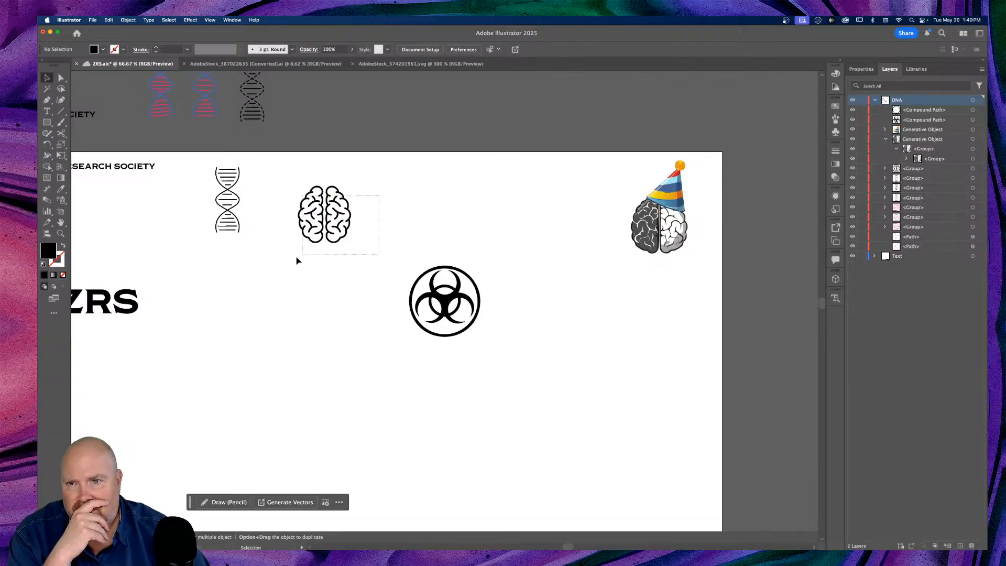
Duplicate the plain brain straight below the original and shrink the copy proportionally to about 47 px wide
click(330, 243)
drag(331, 234, 329, 419)
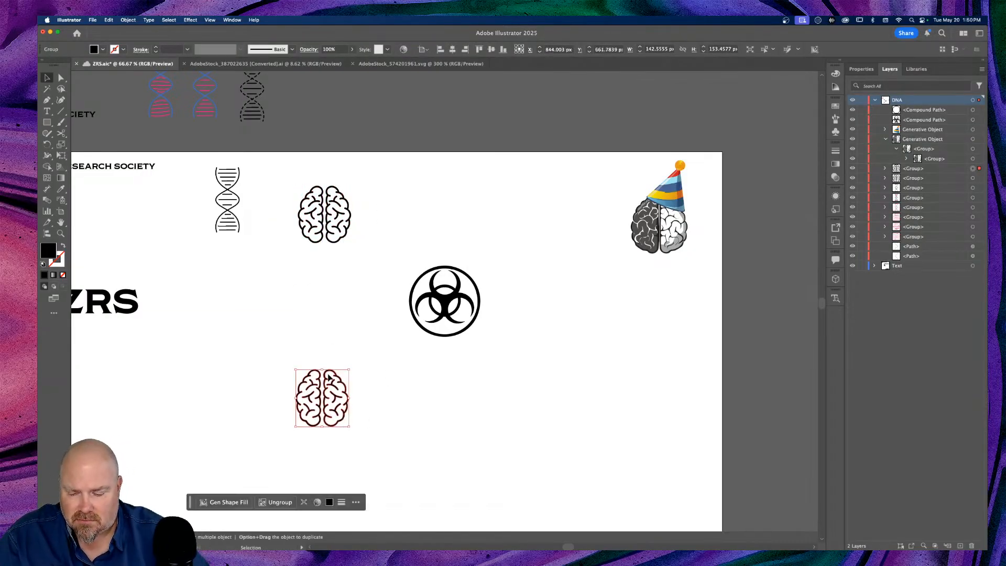
drag(349, 369, 334, 385)
click(418, 414)
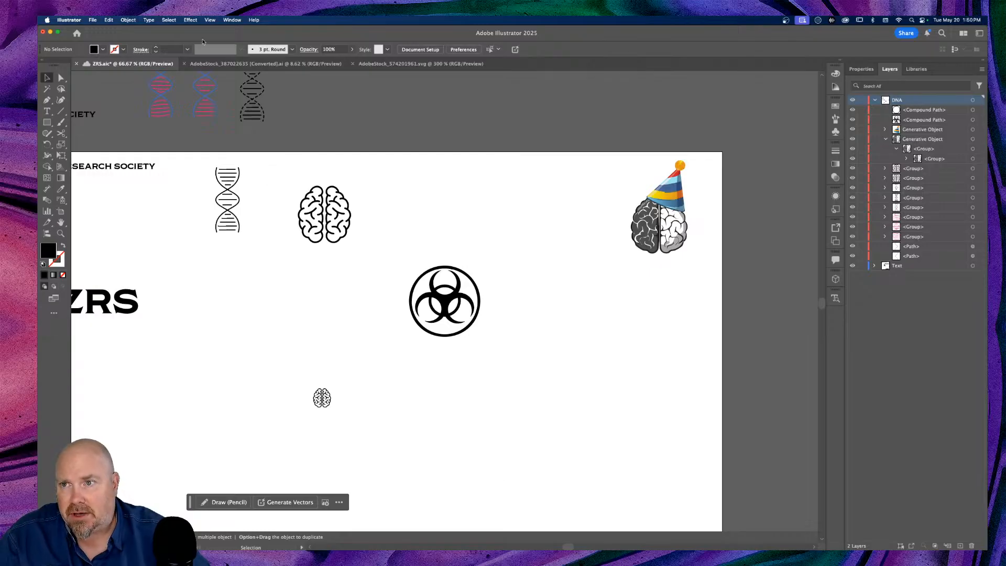
Create a radial repeat from the small brain copy
drag(292, 420, 325, 401)
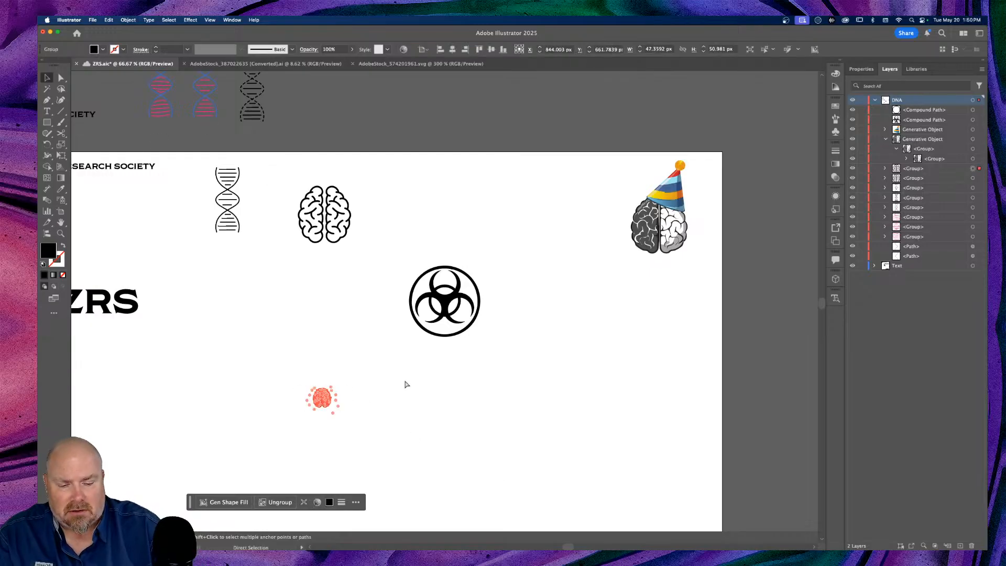
key(super+1)
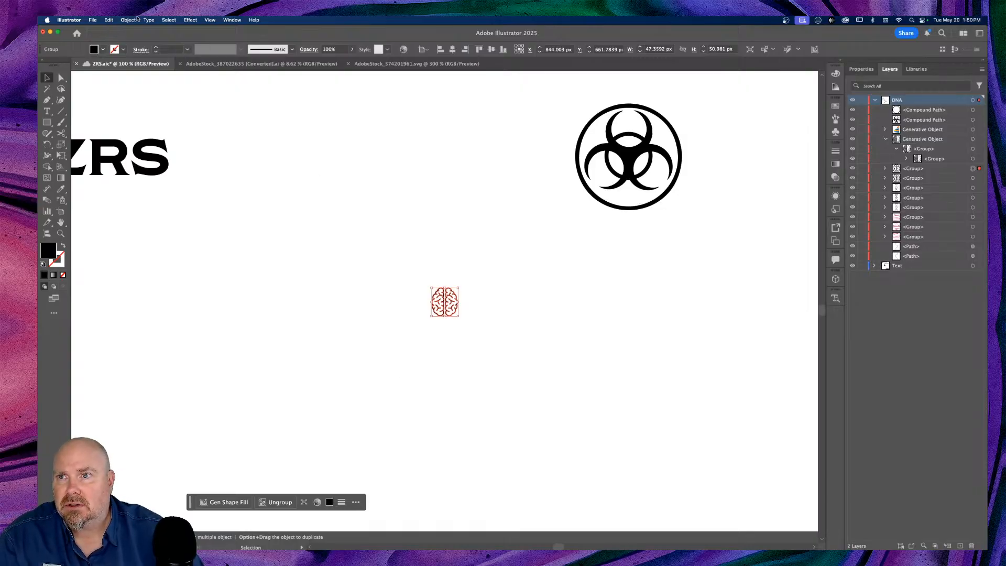
click(129, 19)
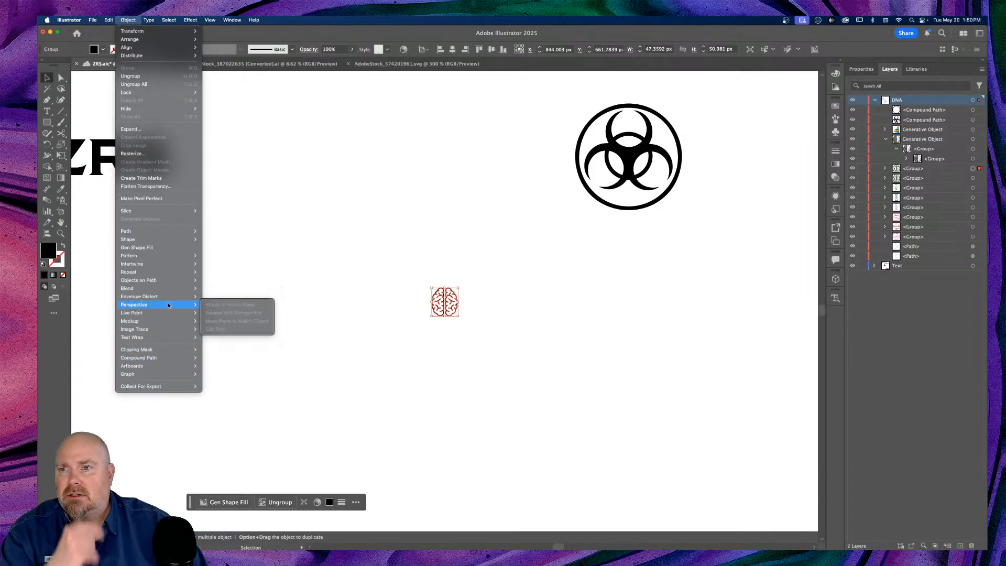
mouse_move(173, 272)
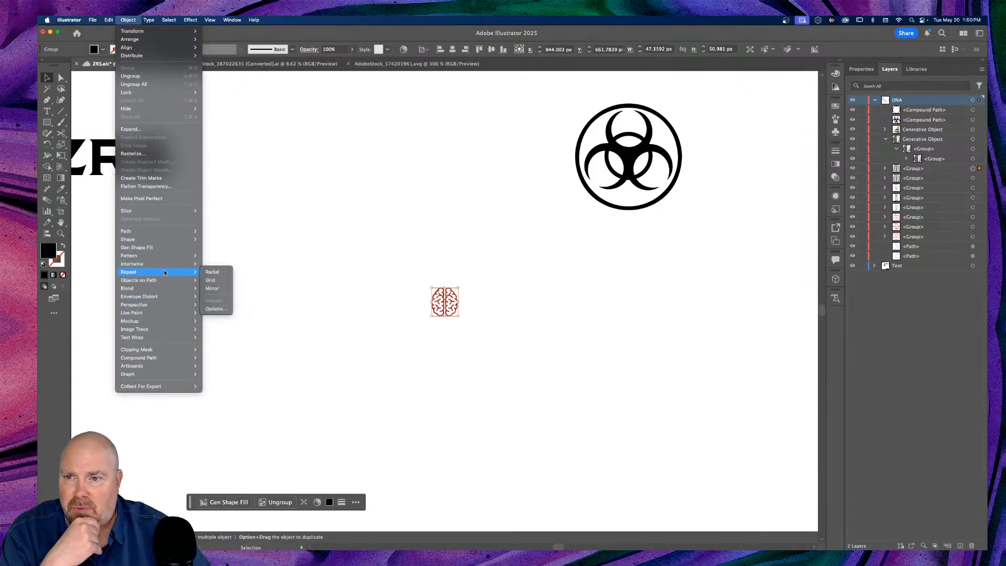
click(225, 276)
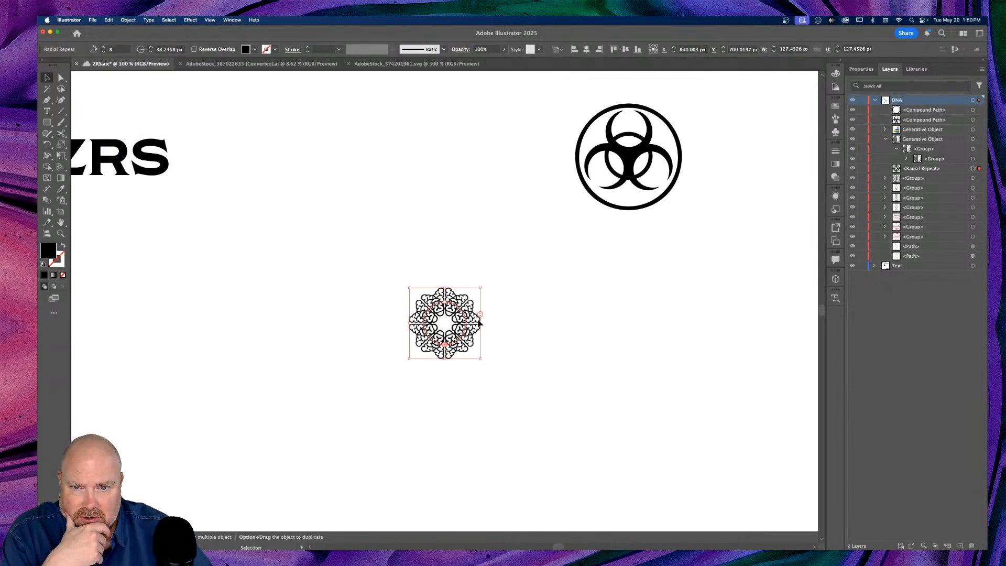
Adjust the radial repeat of brains to six instances with a radius of about 88 px
drag(483, 313, 481, 331)
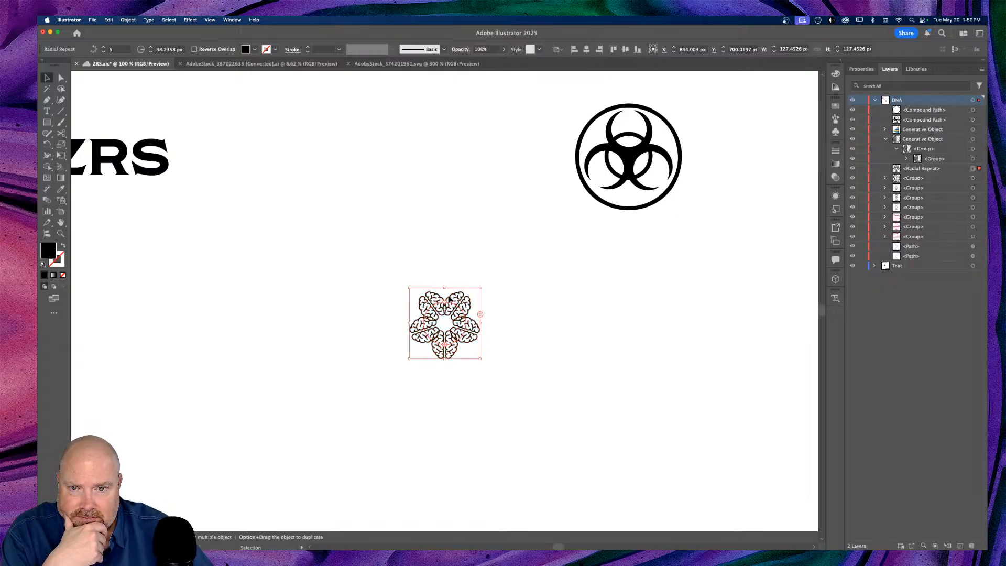
drag(444, 304, 445, 274)
drag(509, 305, 510, 302)
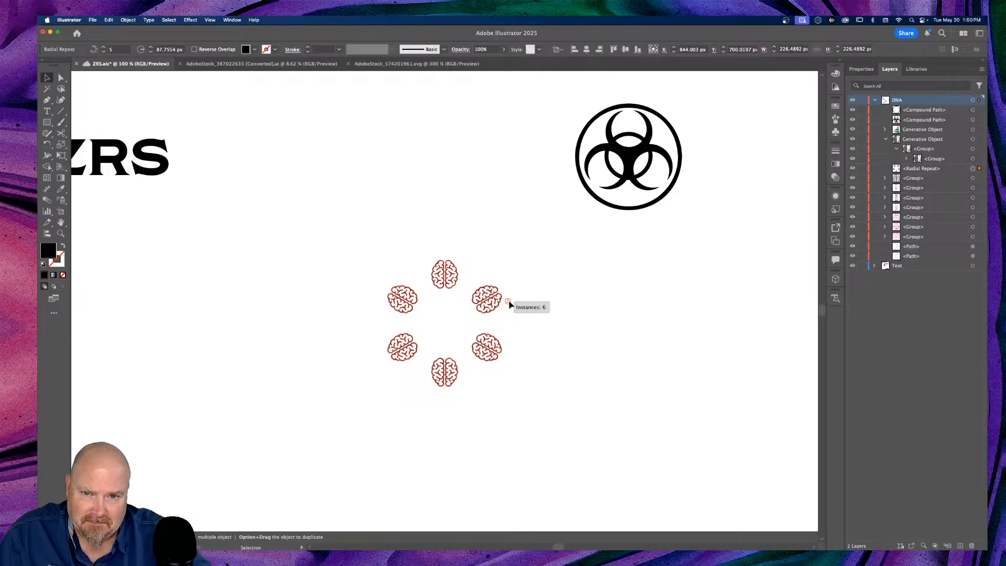
drag(509, 304, 511, 306)
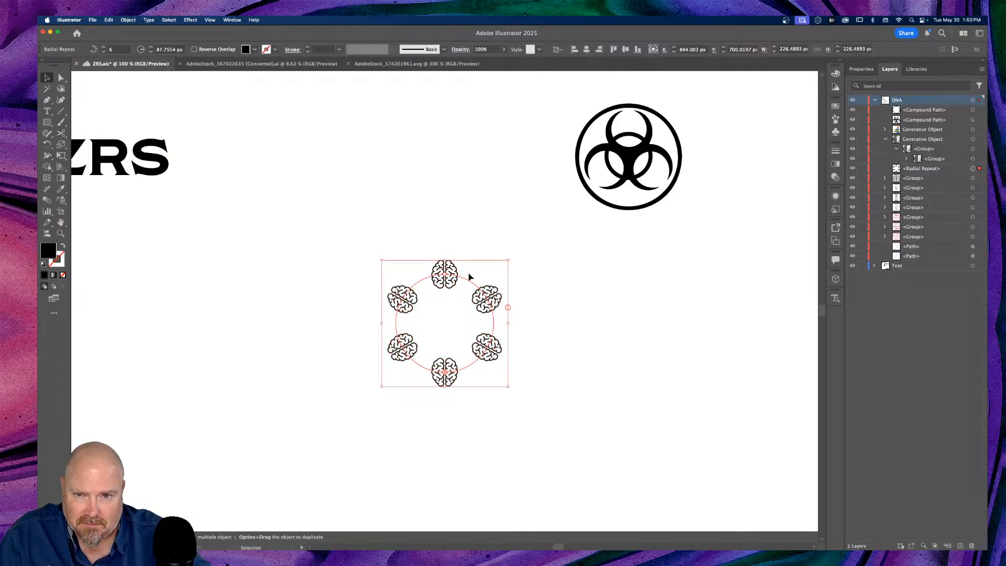
Move the ring of brains onto the biohazard symbol so it encircles it
drag(446, 279, 641, 109)
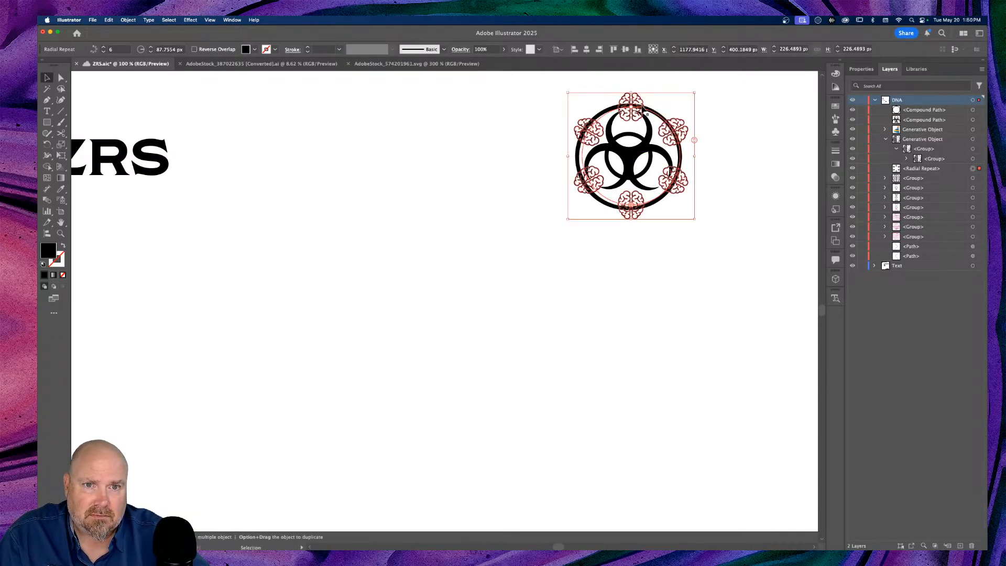
click(579, 293)
scroll(578, 294, right, 3)
scroll(579, 293, up, 1)
scroll(577, 291, right, 5)
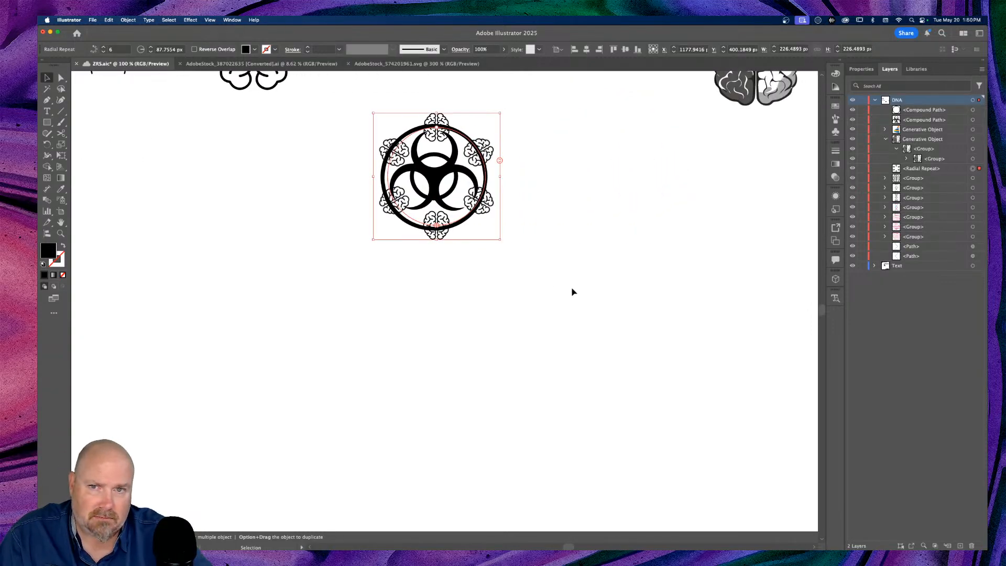
Refine the ring around the biohazard symbol to seven brains, one upright at the top, and enlarge it to about 285 px wide
drag(501, 113, 508, 105)
drag(485, 156, 502, 156)
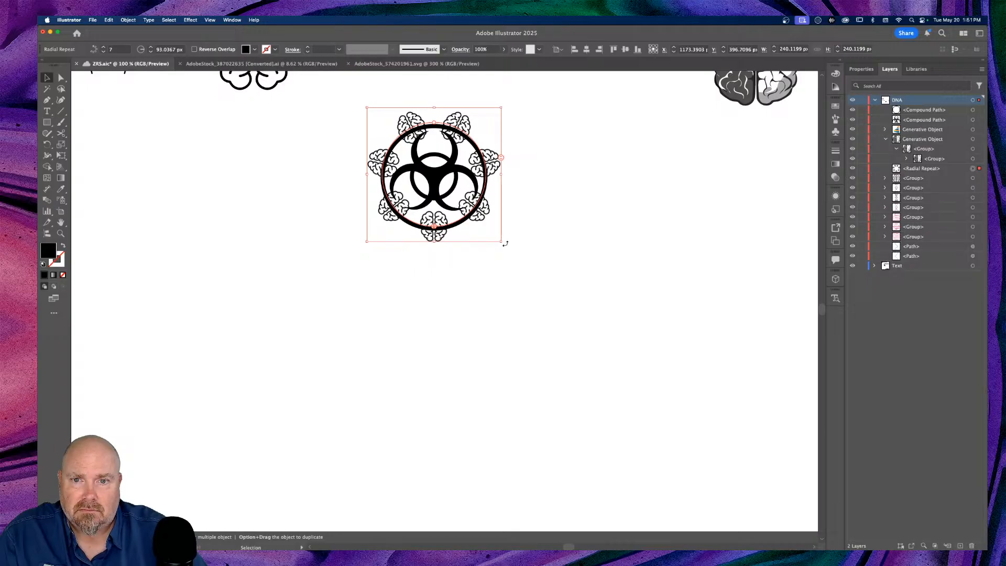
drag(503, 241, 382, 127)
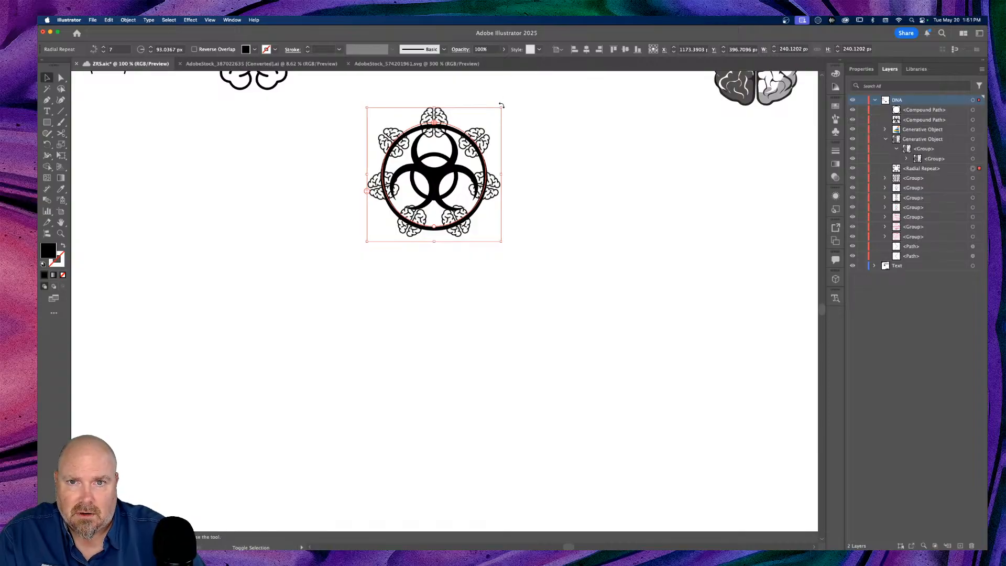
drag(502, 105, 520, 96)
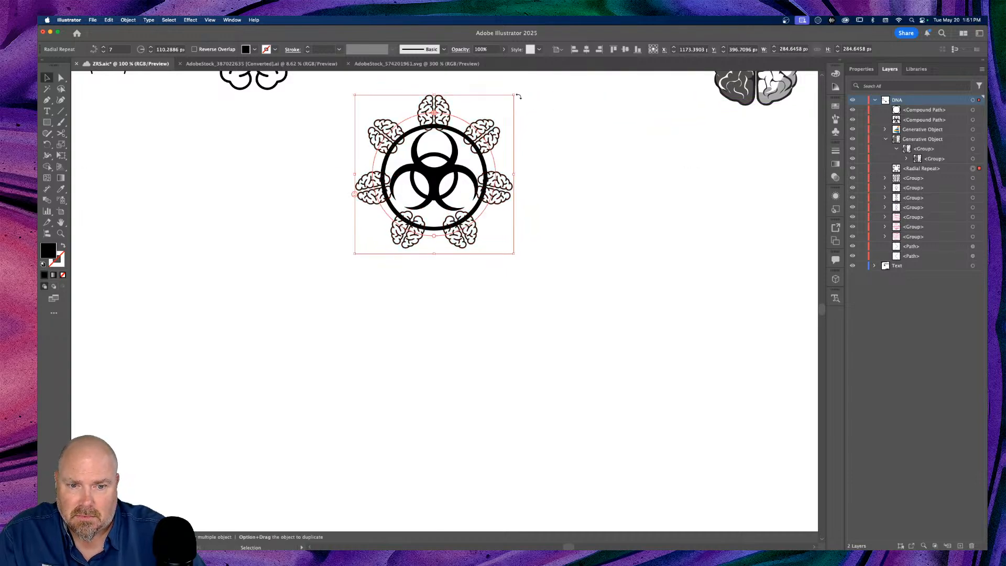
click(635, 231)
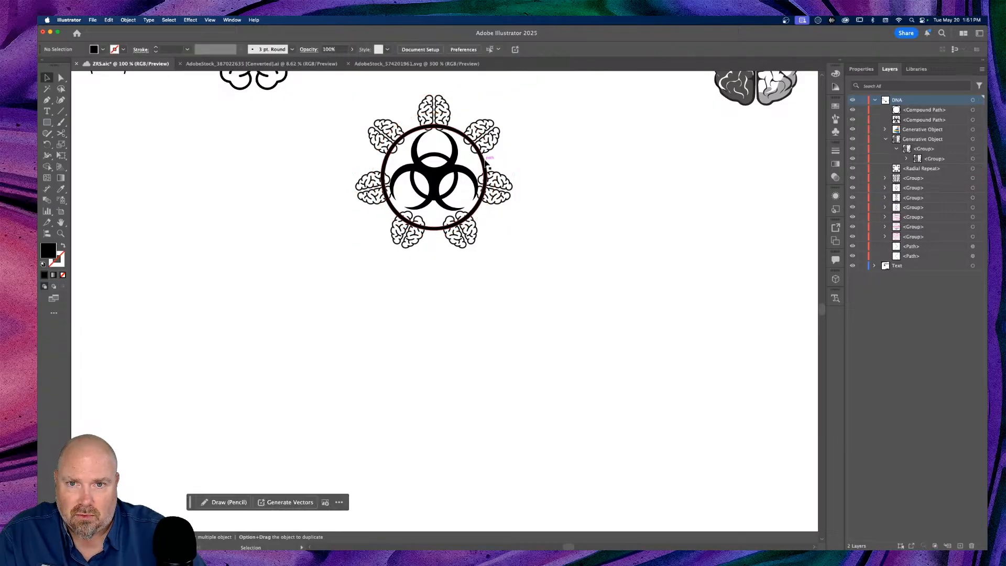
Duplicate the biohazard symbol and its outer circle beneath the party-hat brain, and delete the outer circle from the original inside the brains
click(487, 169)
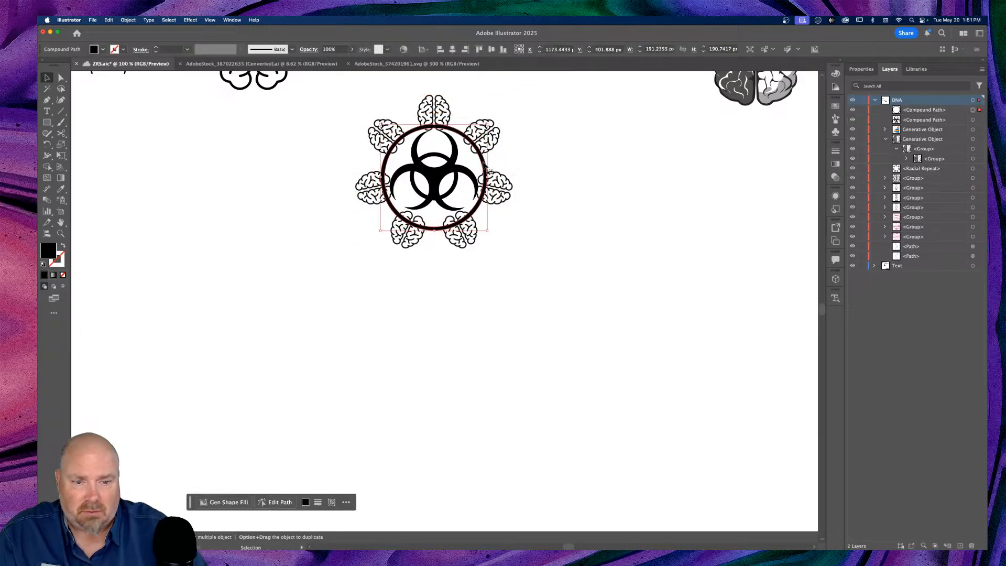
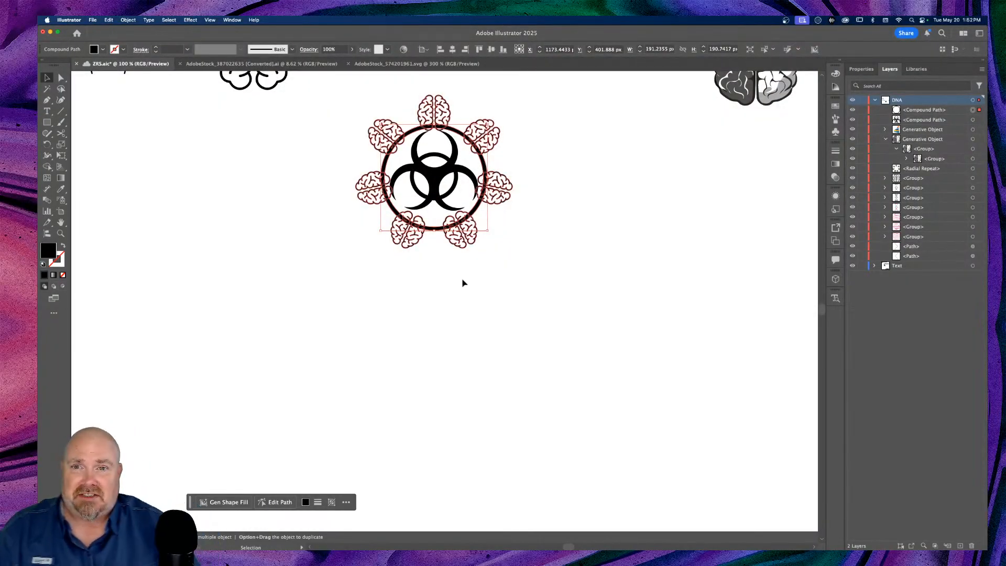
scroll(471, 323, up, 3)
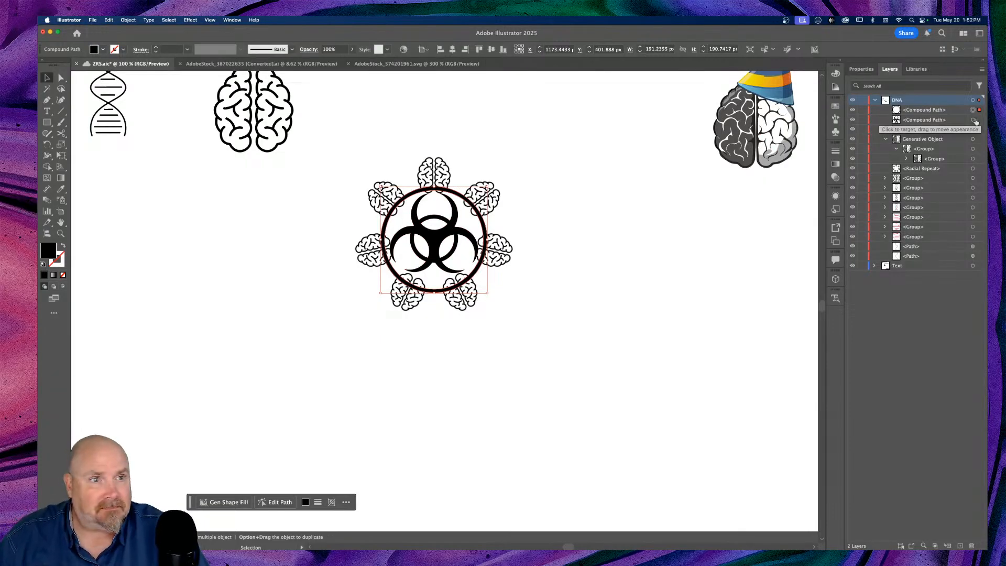
shift+click(973, 121)
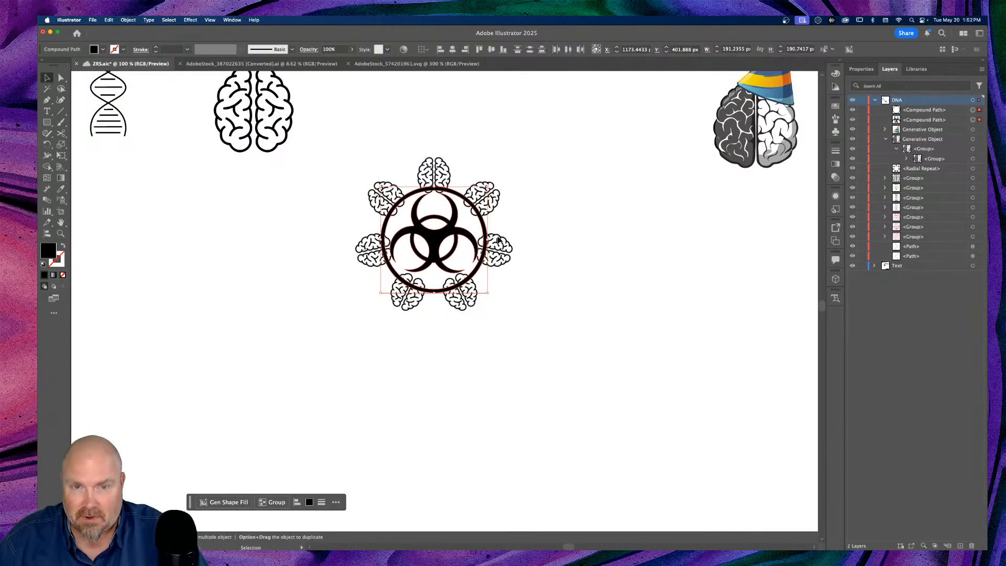
scroll(500, 240, up, 1)
drag(443, 253, 753, 261)
click(591, 254)
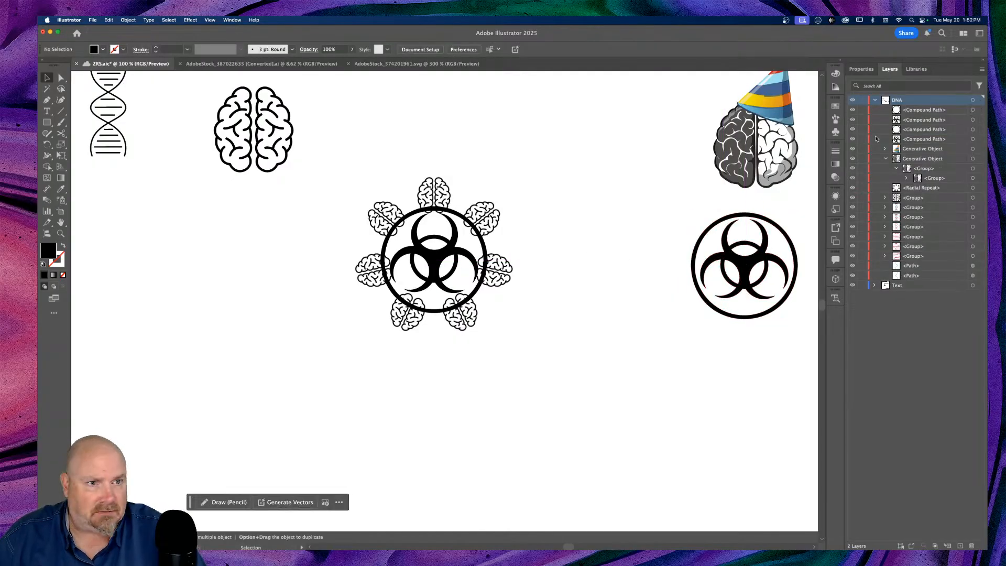
click(974, 130)
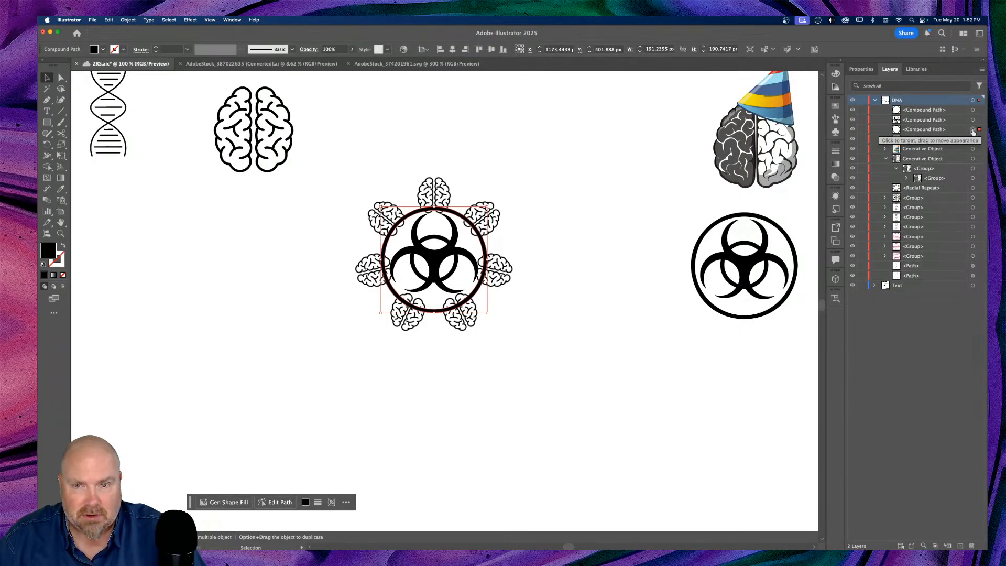
key(Delete)
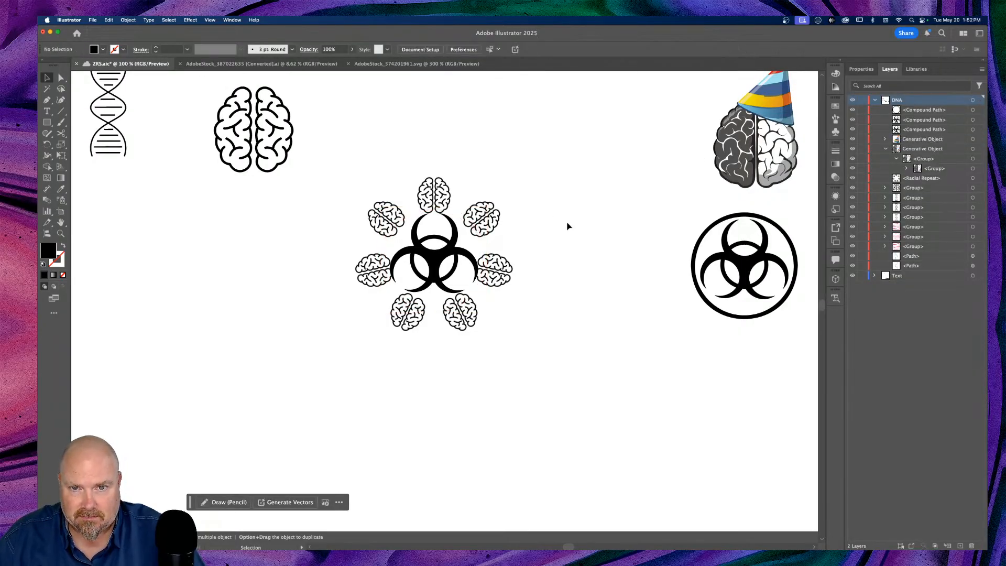
Shrink the ring of brains proportionally about its centre to about 193 px wide so it overlaps the biohazard arms
click(486, 237)
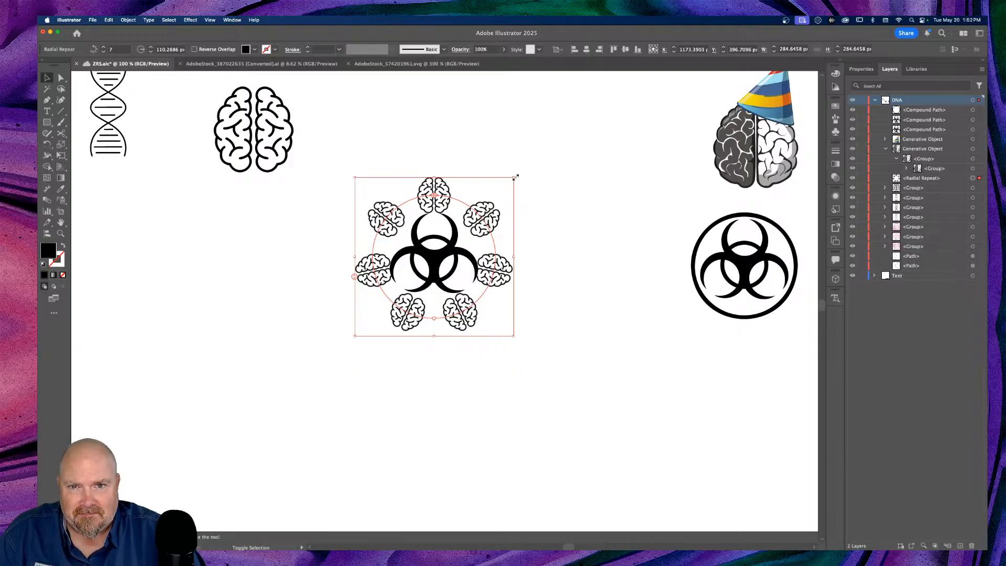
drag(514, 178, 504, 191)
drag(497, 200, 493, 204)
click(588, 173)
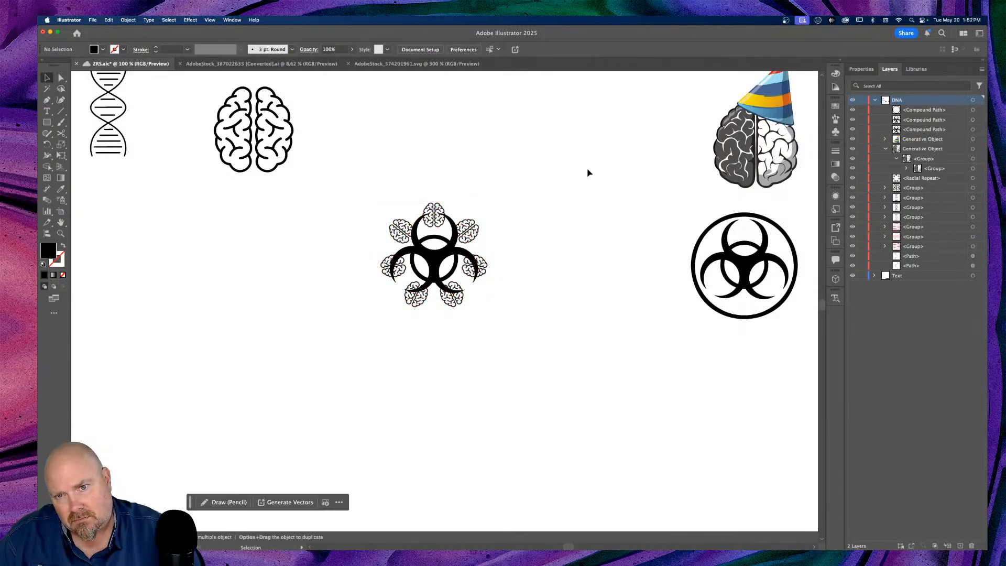
Examine the combined brain and biohazard emblem both close up and at small size on the whole artboard
key(super+equal)
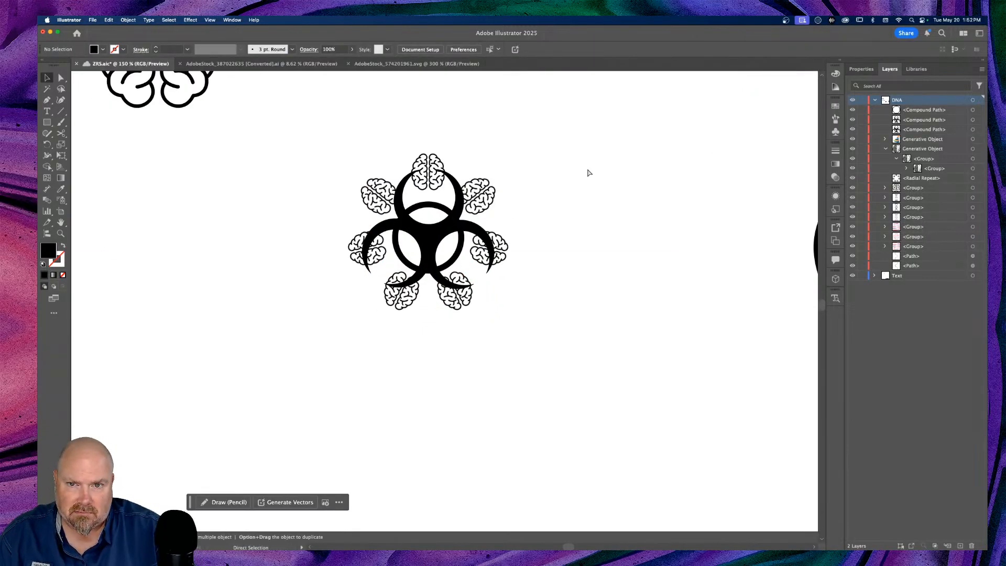
key(super+minus)
key(super+minus)
key(super+minus)
key(super+minus)
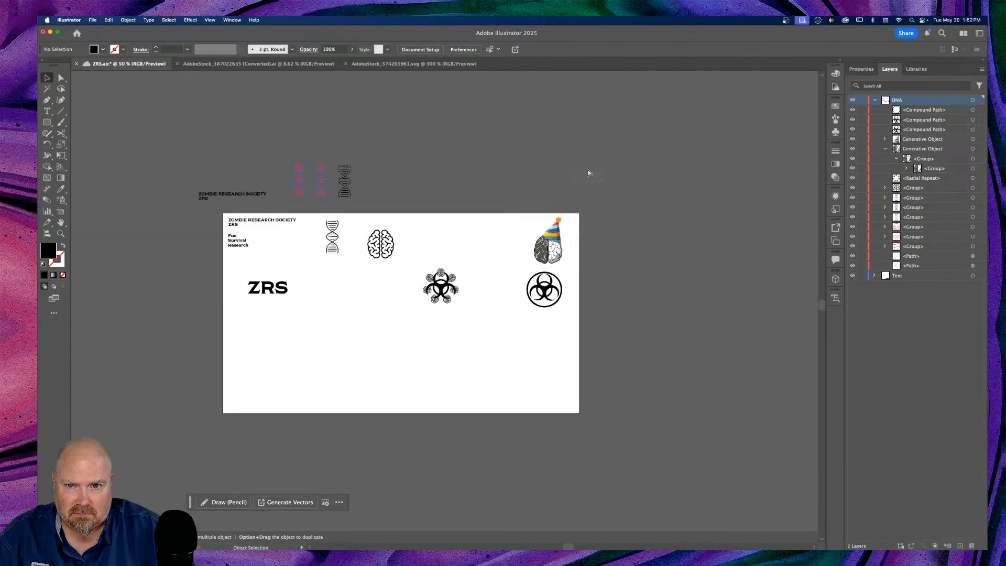
key(super+equal)
key(super+equal)
key(super+equal)
key(super+equal)
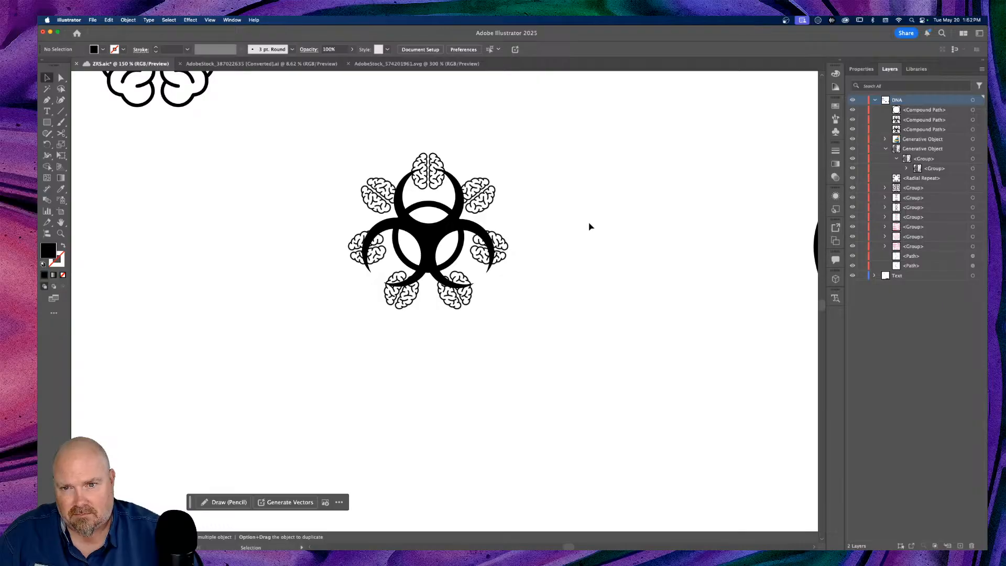
Rotate the ring of brains half a turn so one brain sits at the bottom centre, and nudge it 1 px left
click(493, 205)
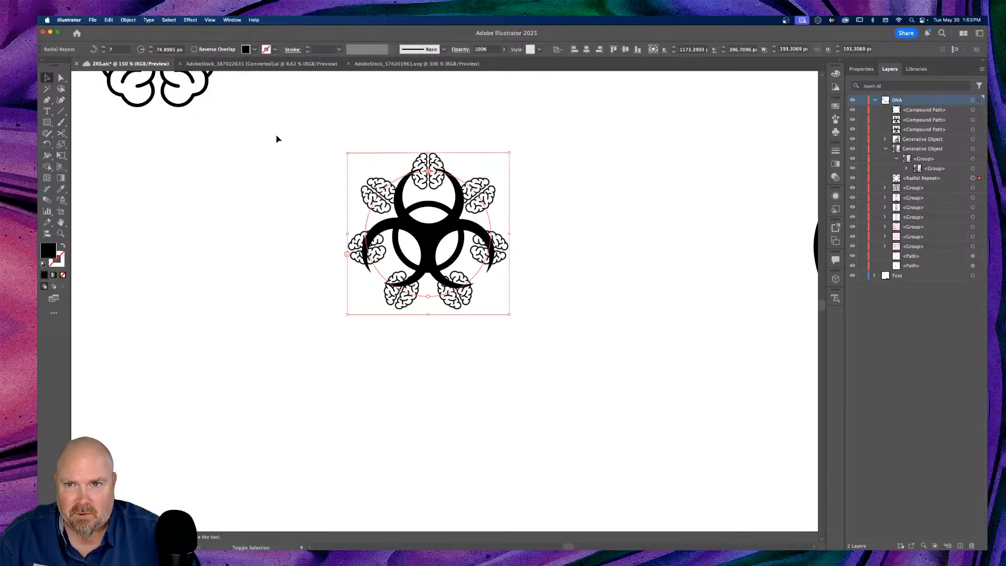
drag(343, 151, 496, 332)
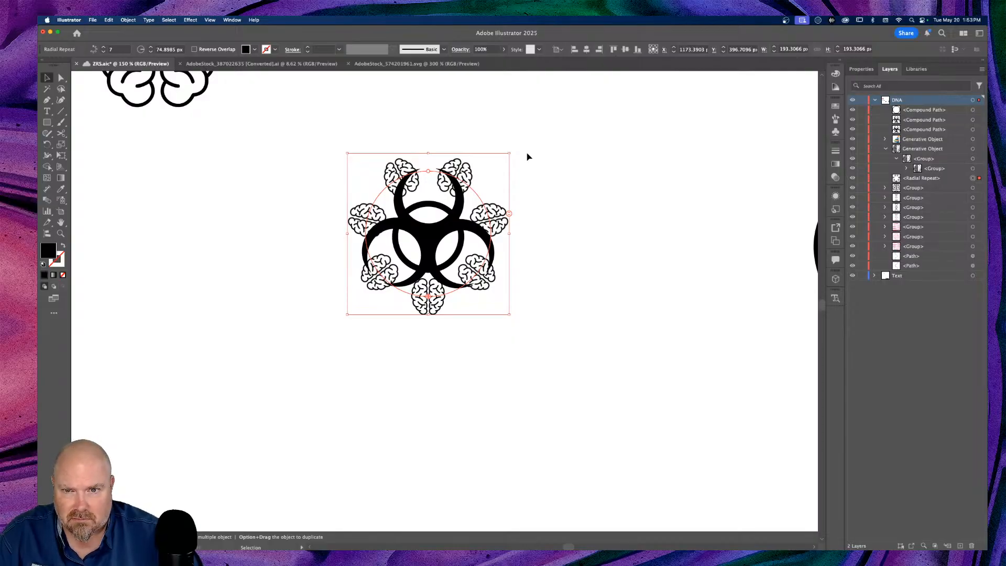
key(Left)
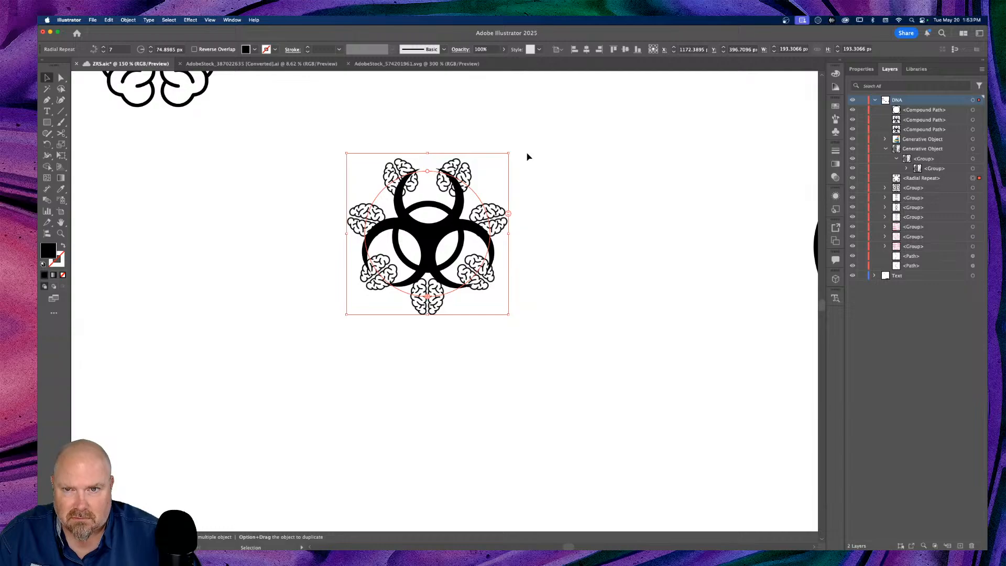
Align the ring of brains to the biohazard symbol's centre horizontally and vertically, and nudge both down 5 px
drag(294, 155, 620, 339)
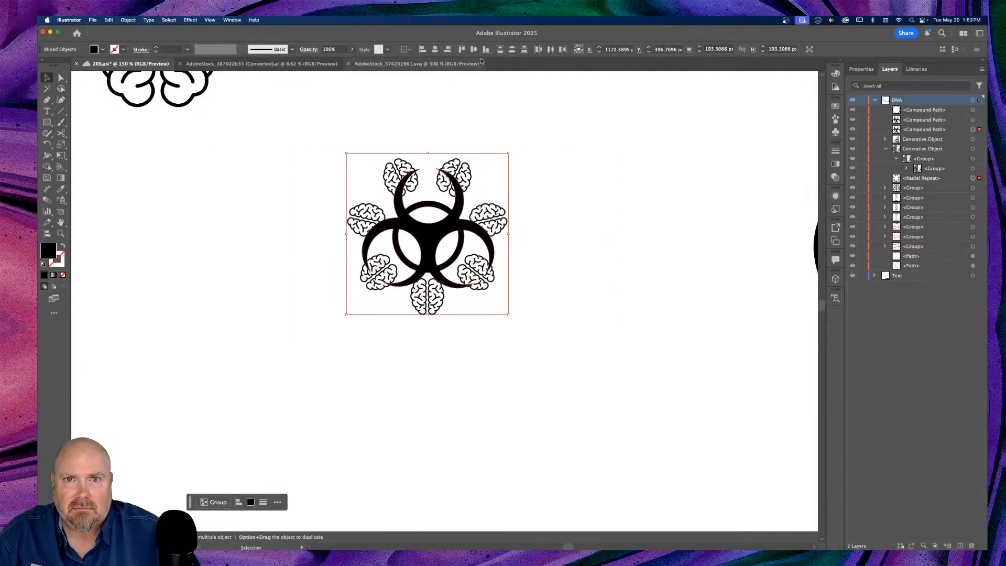
click(435, 49)
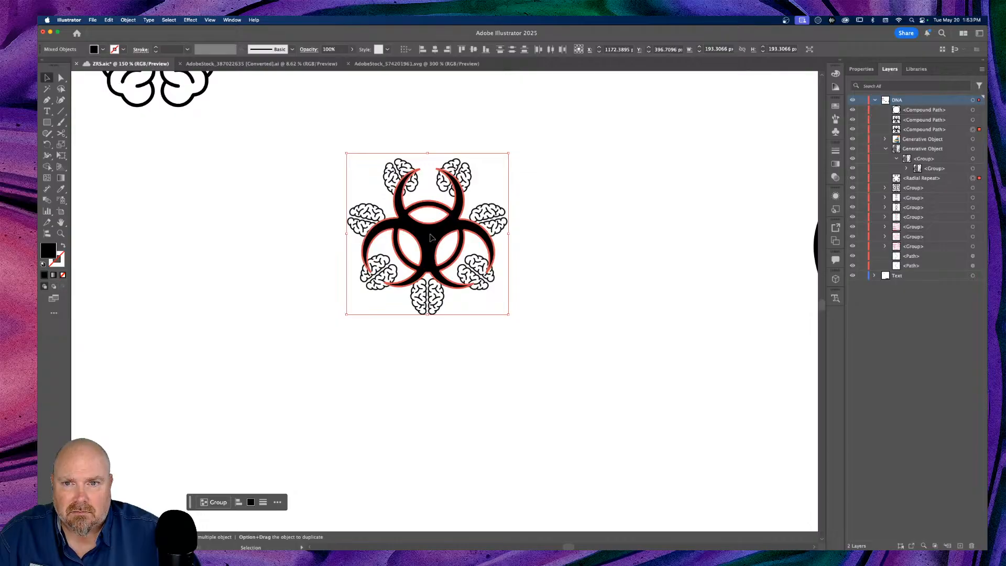
click(437, 50)
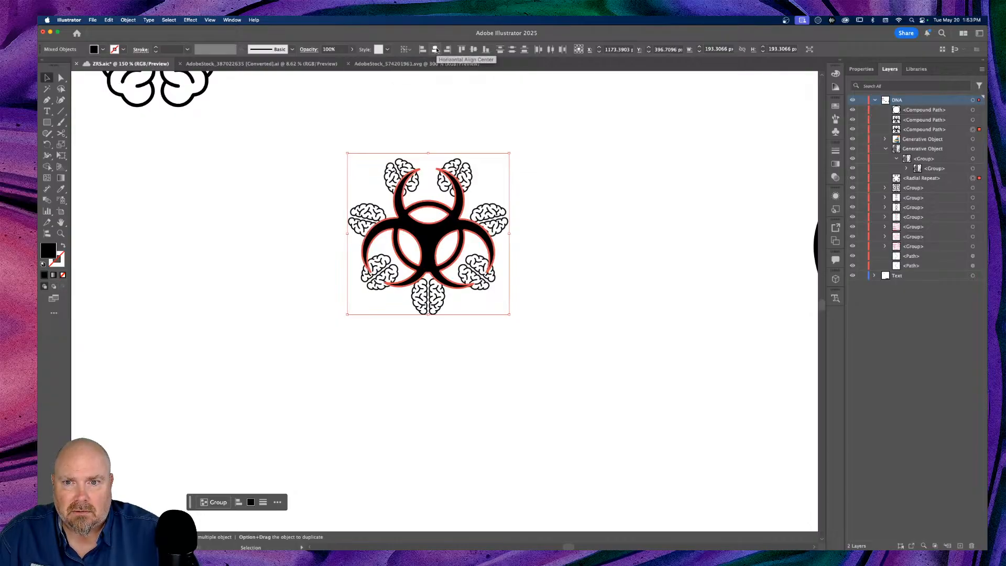
click(474, 50)
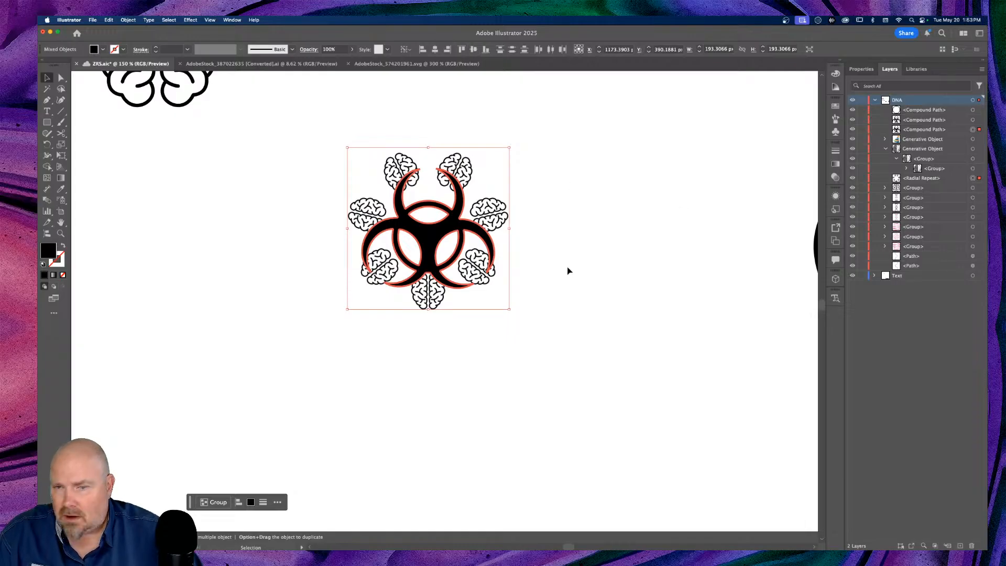
key(Down)
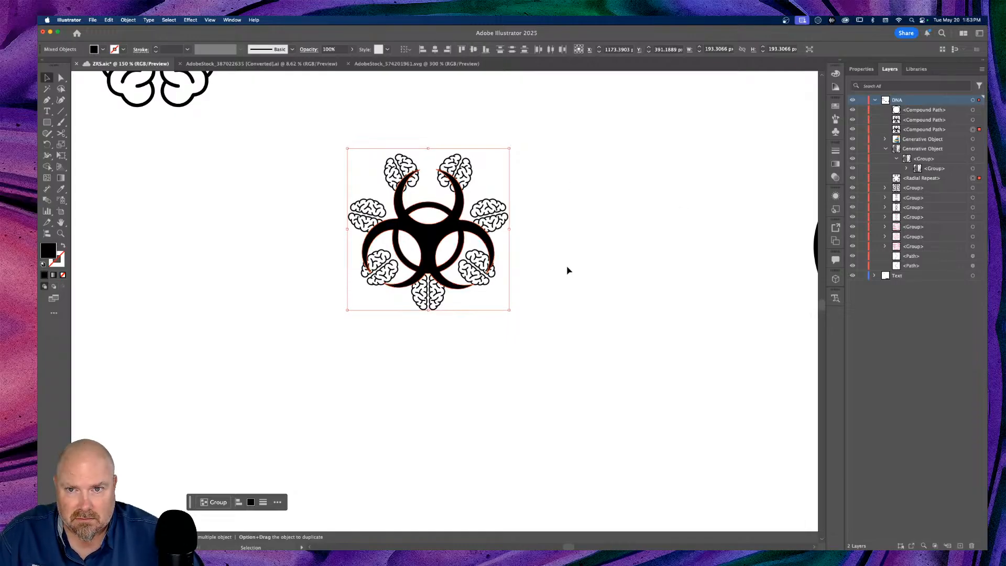
click(564, 268)
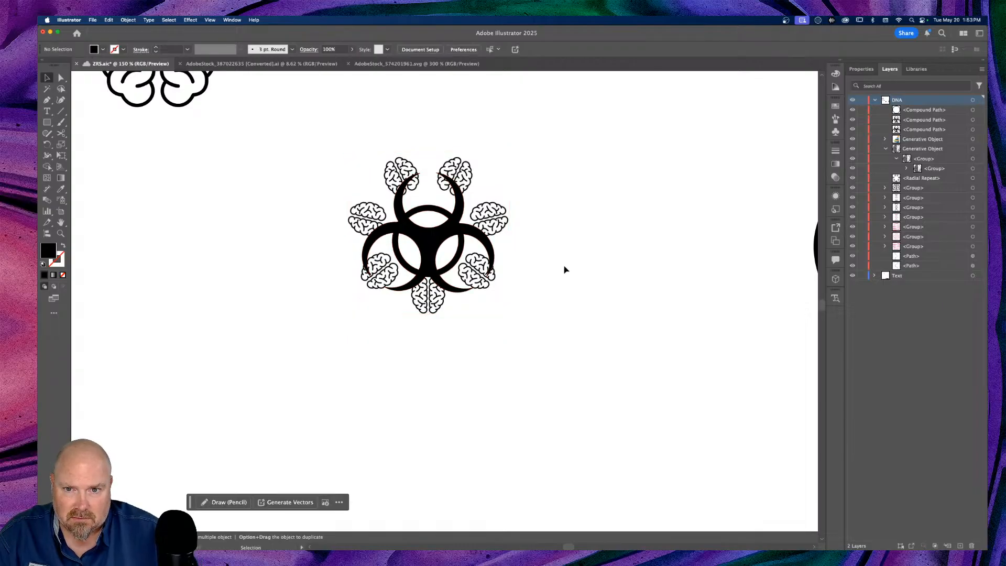
Enlarge the ring of brains proportionally about its centre to about 217 px wide
click(465, 169)
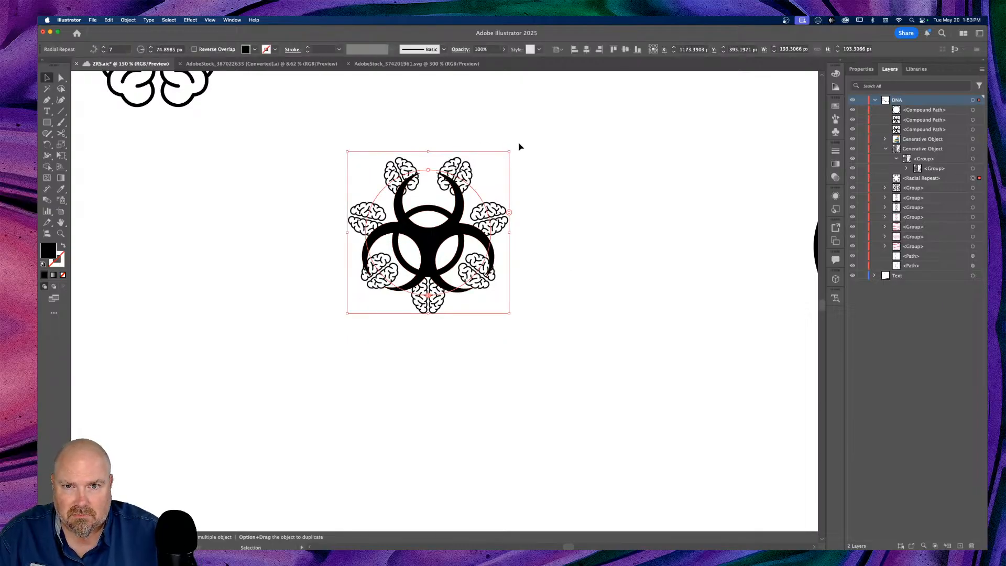
drag(510, 151, 522, 140)
click(567, 181)
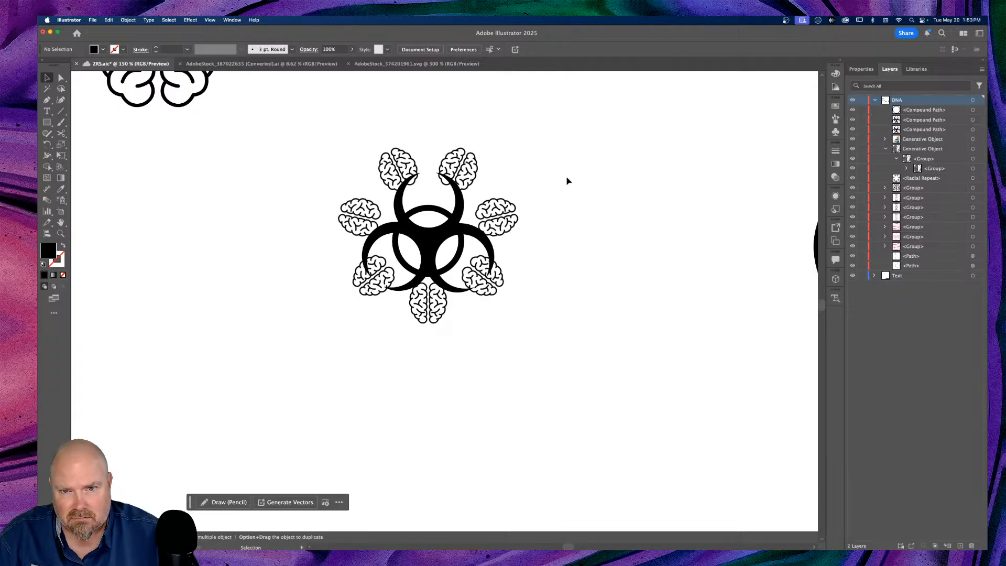
Examine the enlarged brain ring around the biohazard symbol at whole-artboard size and close up
key(super+minus)
key(super+minus)
key(super+minus)
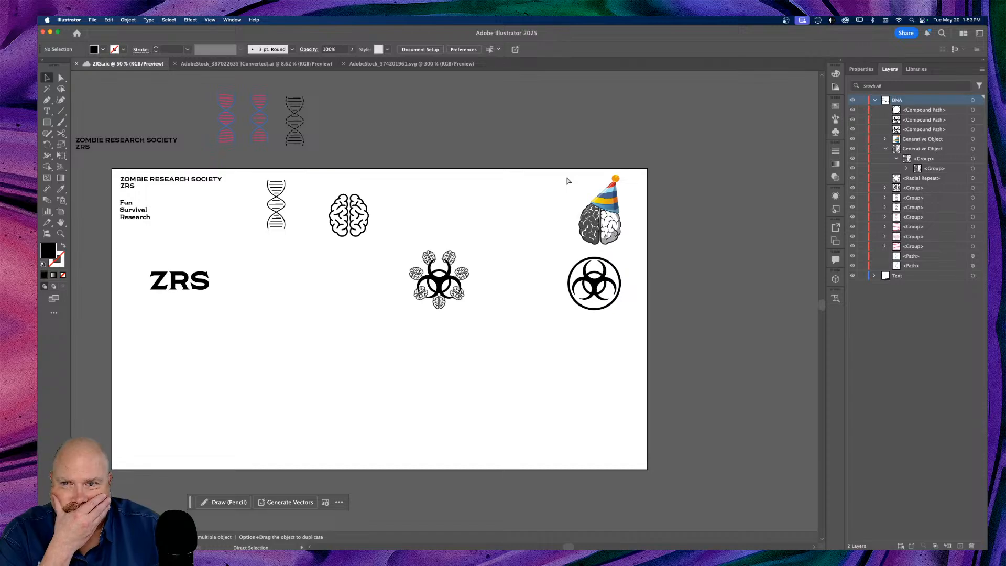
key(super+plus)
key(super+plus)
key(super+plus)
key(super+minus)
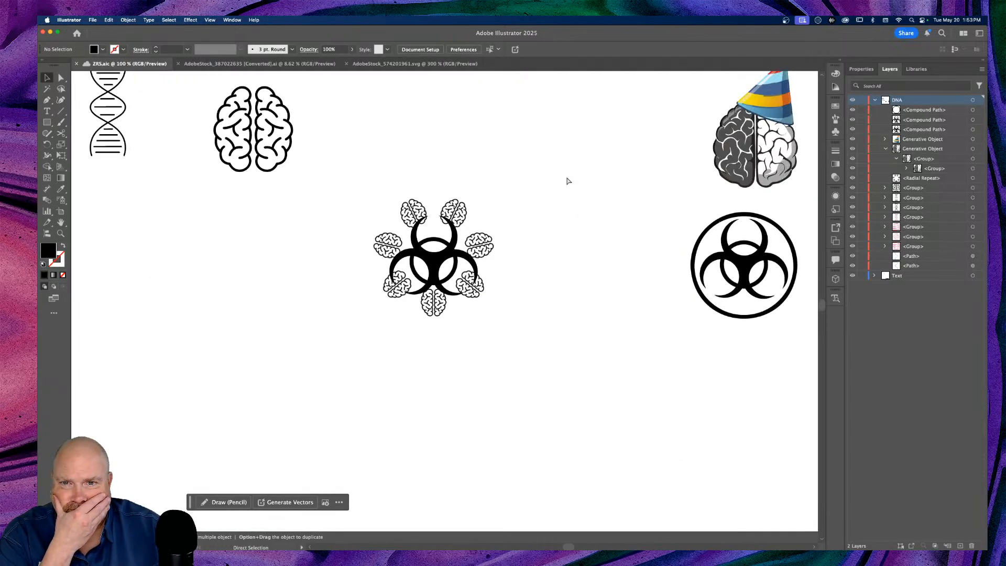
key(super+minus)
key(v)
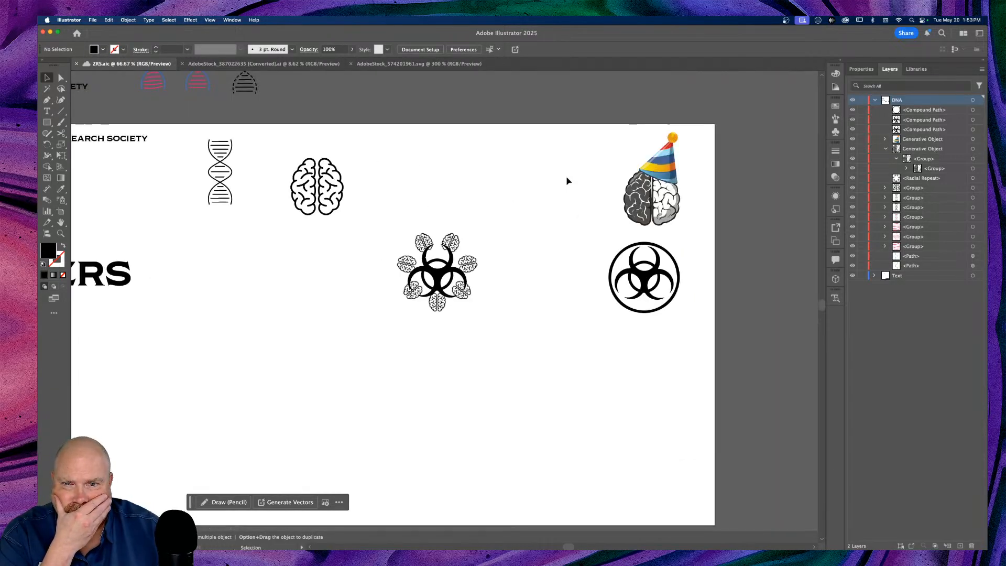
Duplicate the large ZRS lettering into the space between the original lettering and the brain and biohazard emblem
scroll(150, 266, left, 2)
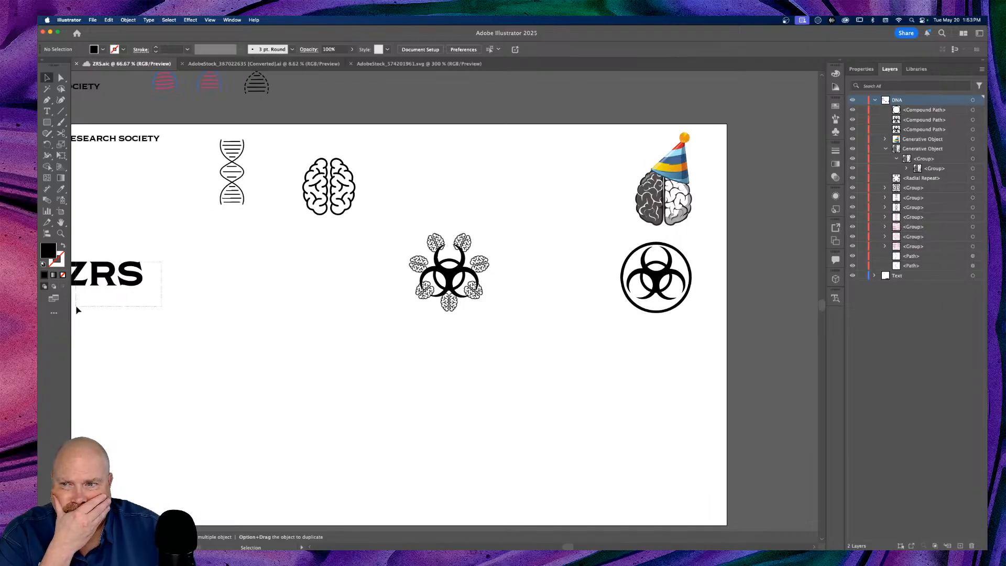
click(134, 275)
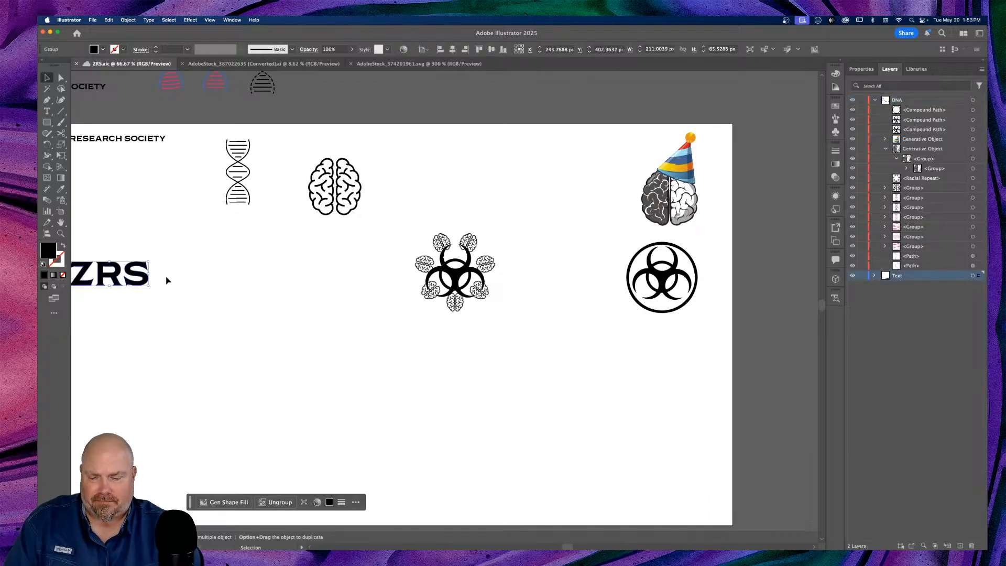
drag(134, 276, 367, 263)
Place a copy of the brain and biohazard emblem above the artboard, and shrink the original proportionally about its centre to about 127 px wide
drag(554, 210, 401, 361)
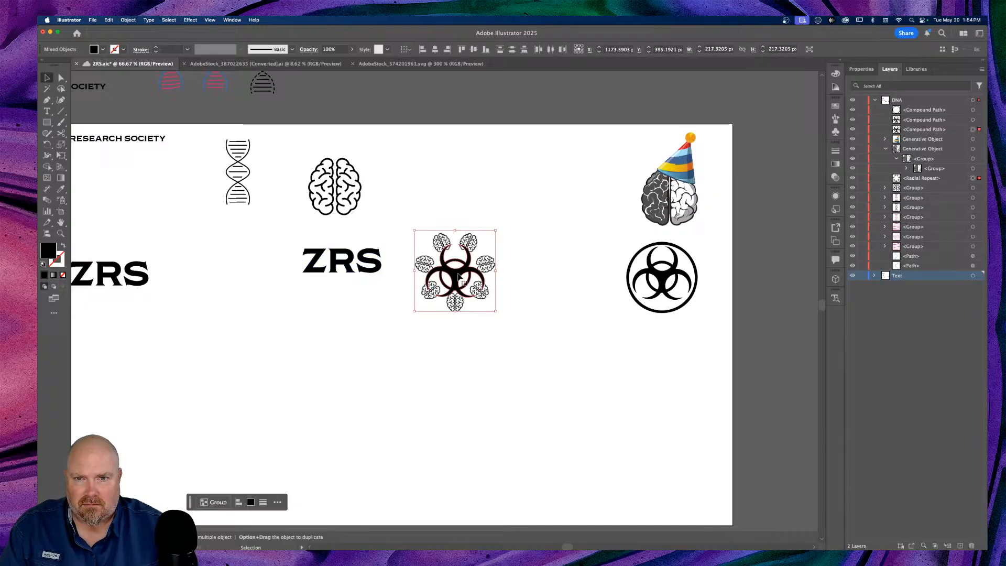
drag(459, 262, 509, 93)
click(545, 246)
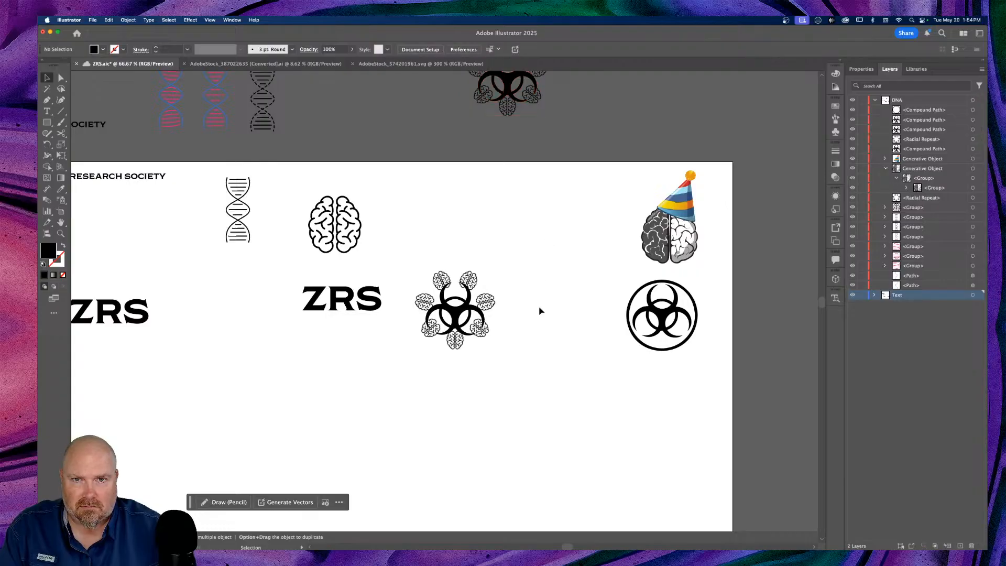
mouse_move(526, 265)
mouse_down()
mouse_move(445, 384)
mouse_move(399, 394)
mouse_up()
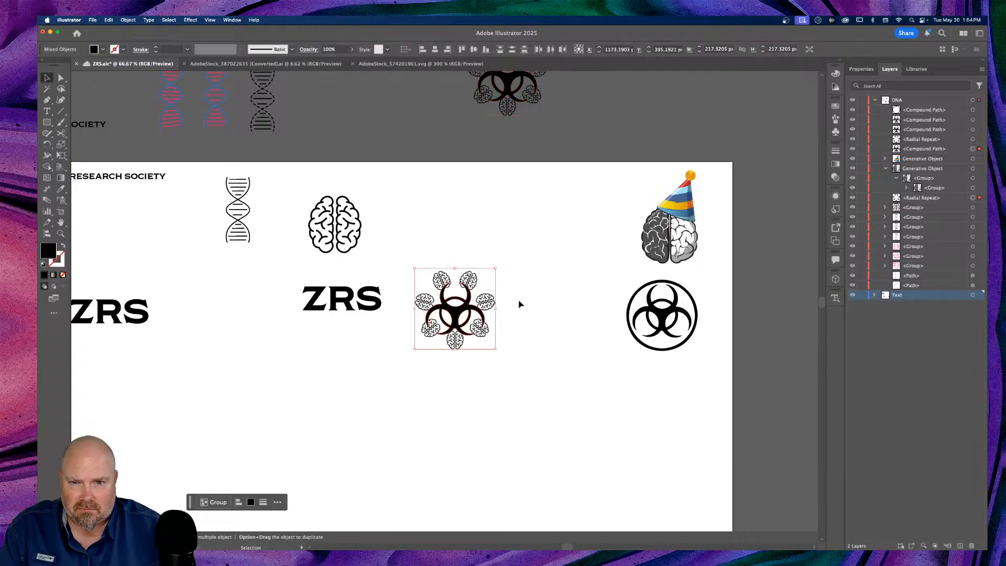
drag(495, 268, 479, 285)
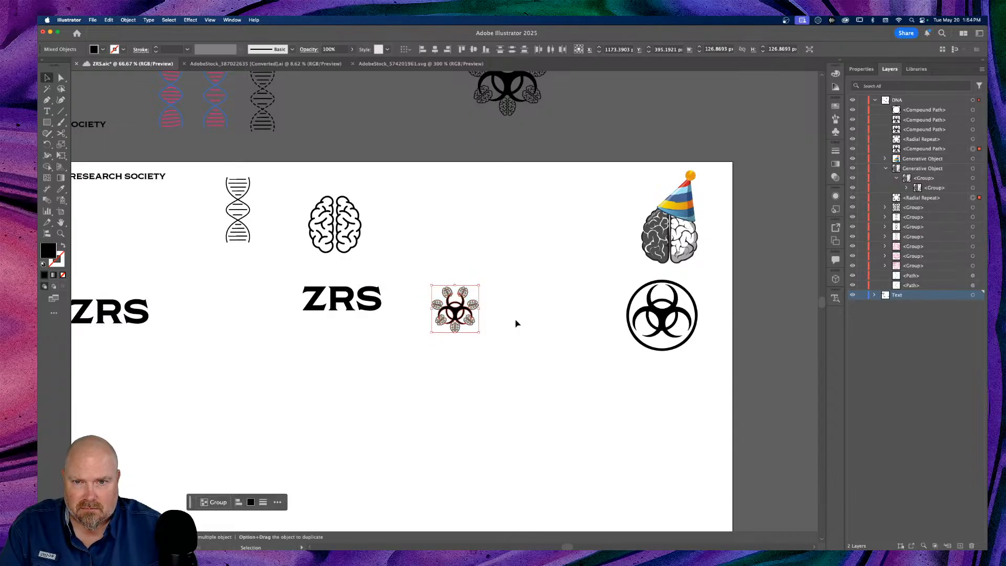
click(517, 324)
Move the copied ZRS lettering directly beside the small emblem, vertically centred on it
key(super+equal)
key(super+equal)
key(super+equal)
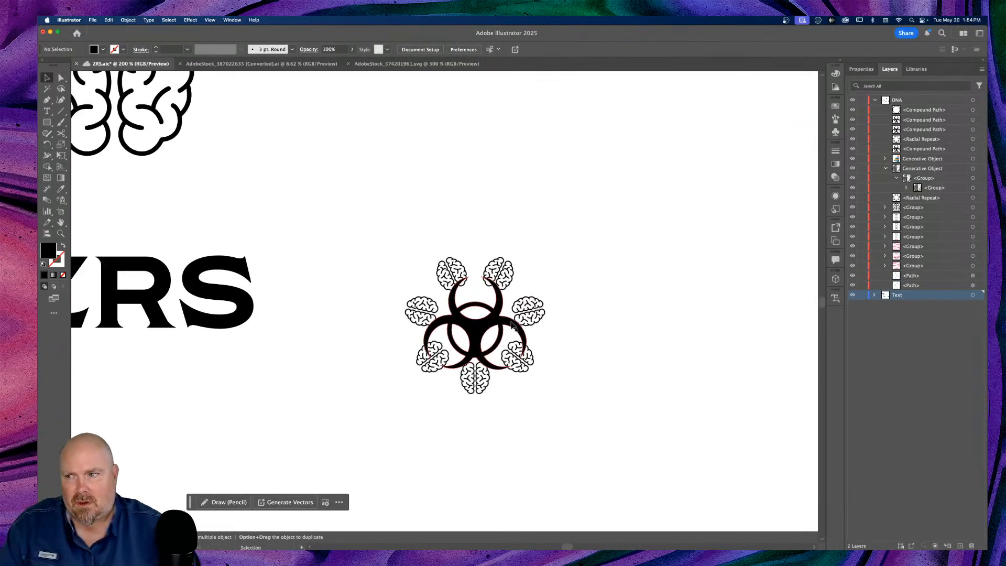
scroll(461, 387, left, 5)
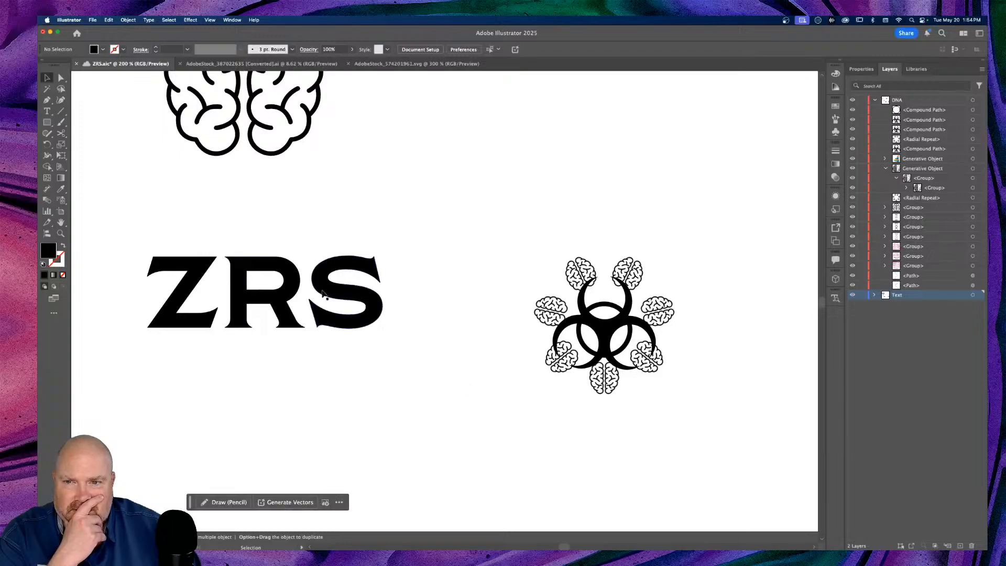
drag(290, 286, 434, 321)
click(440, 433)
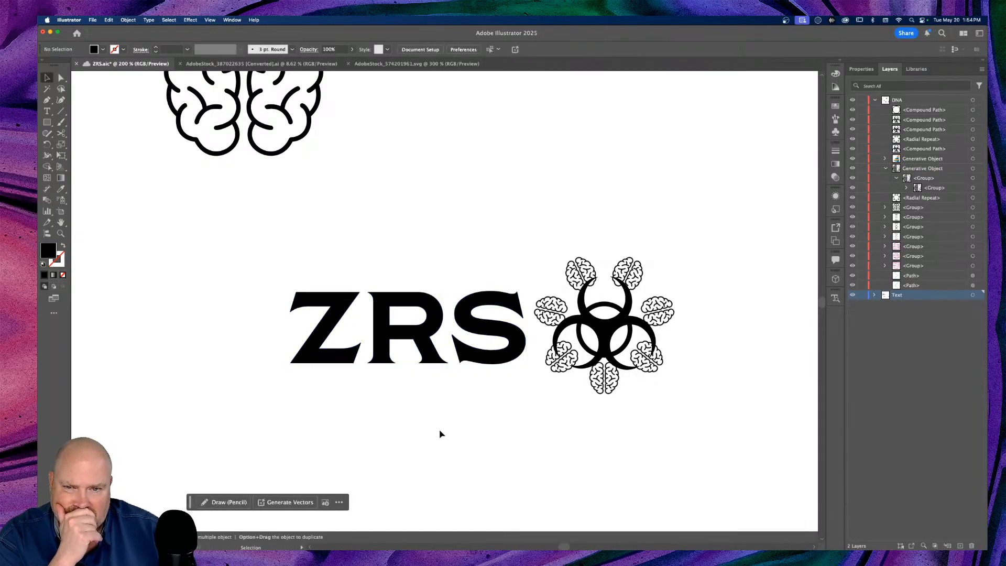
Reduce the small emblem's radial repeat to 3 brains and nudge the ring of brains down 4 px
key(super+minus)
key(super+minus)
key(super+minus)
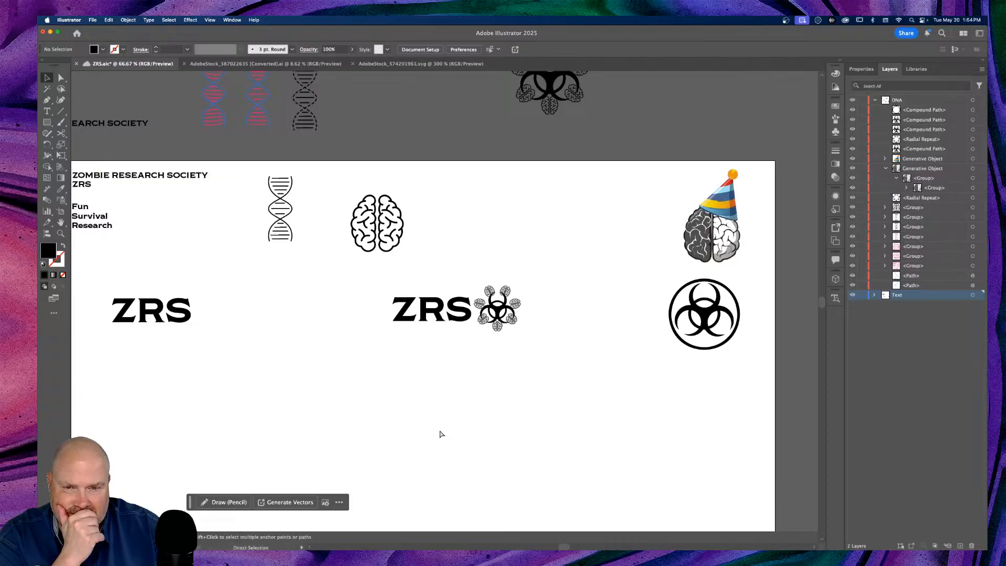
key(super+equal)
key(super+equal)
key(super+equal)
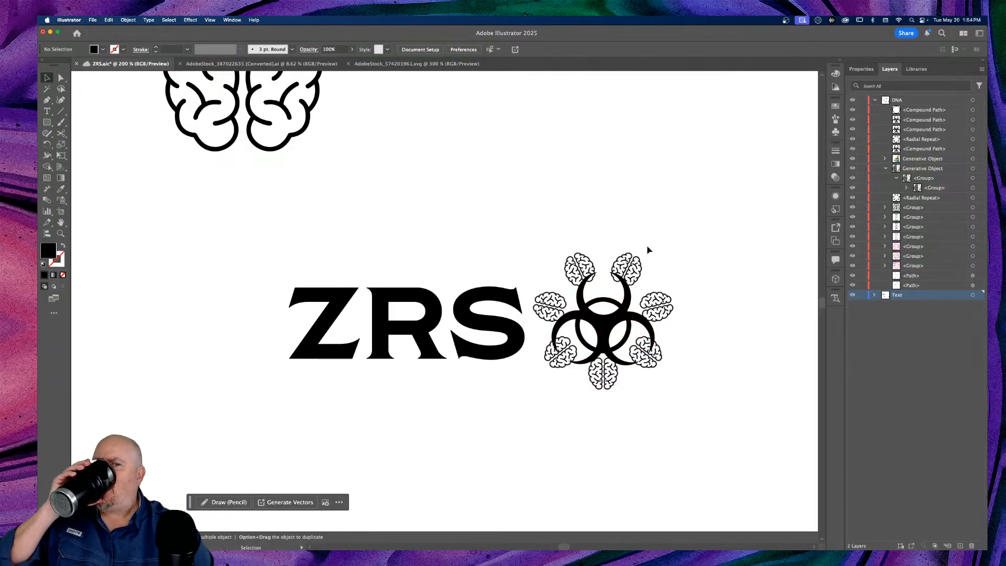
click(632, 271)
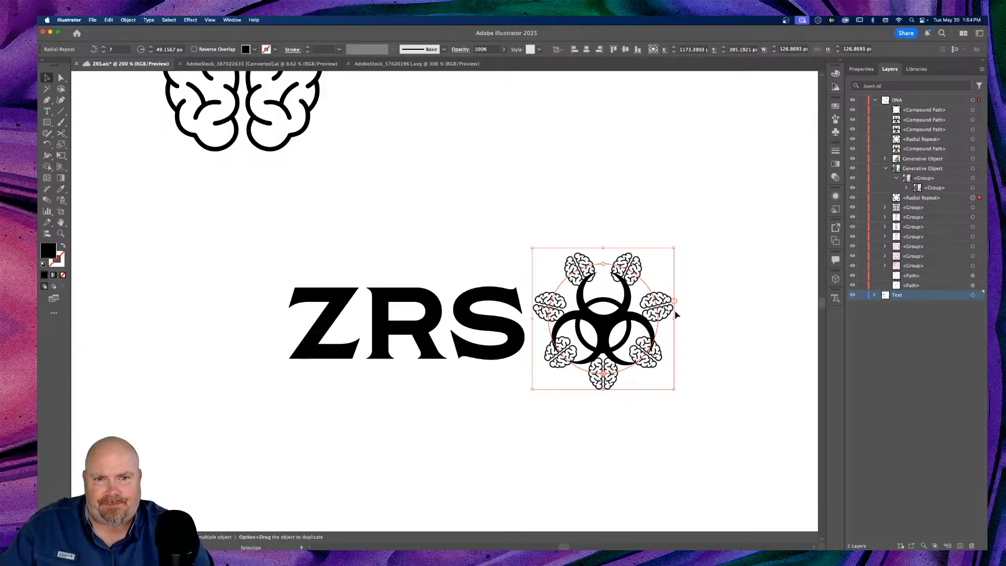
drag(676, 303, 676, 321)
key(Down)
key(Down)
key(Down)
key(Down)
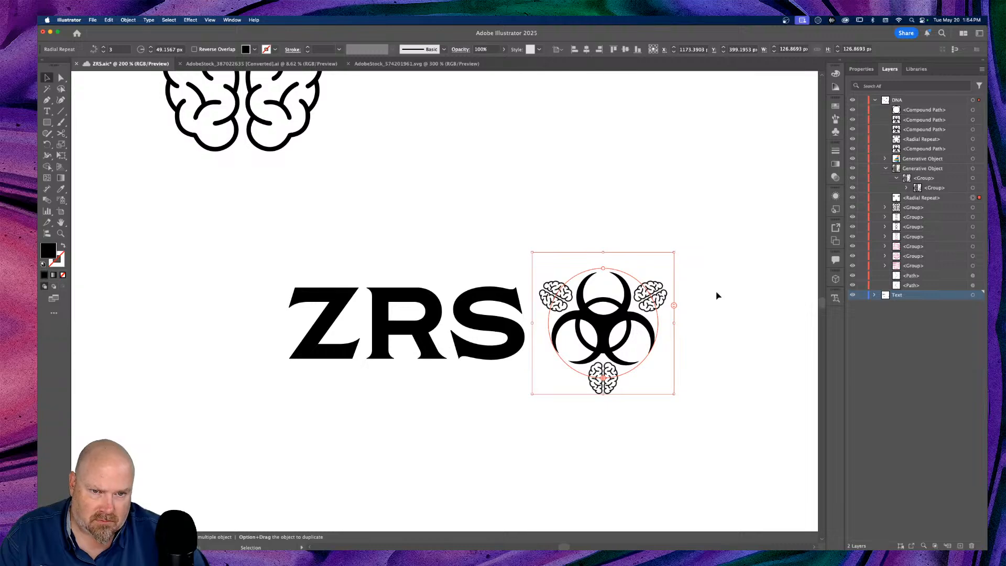
click(722, 286)
Examine the ZRS lettering and three-brain biohazard emblem at several zoom levels
scroll(721, 321, right, 2)
scroll(721, 321, right, 6)
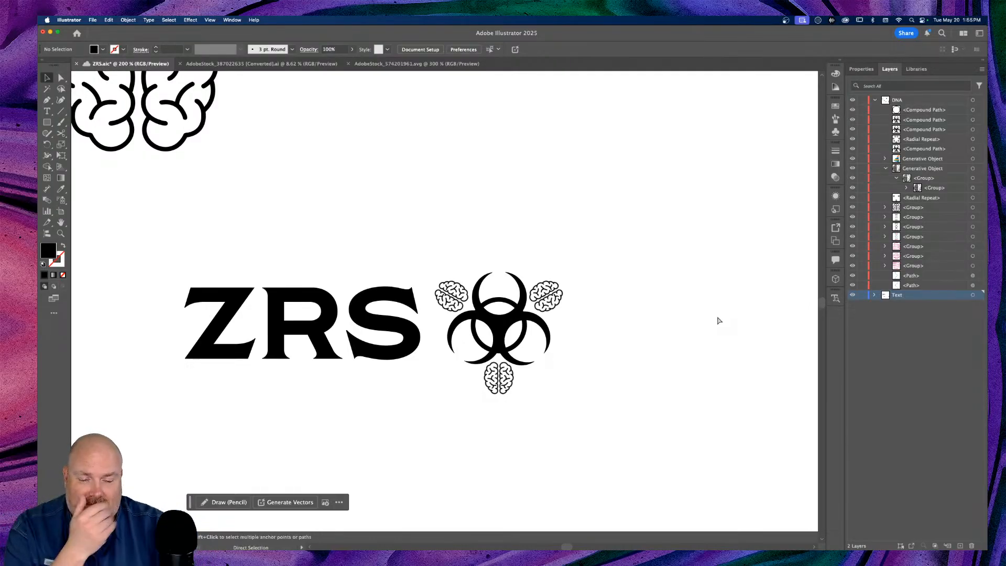
key(super+minus)
key(super+plus)
key(super+plus)
key(super+minus)
key(super+minus)
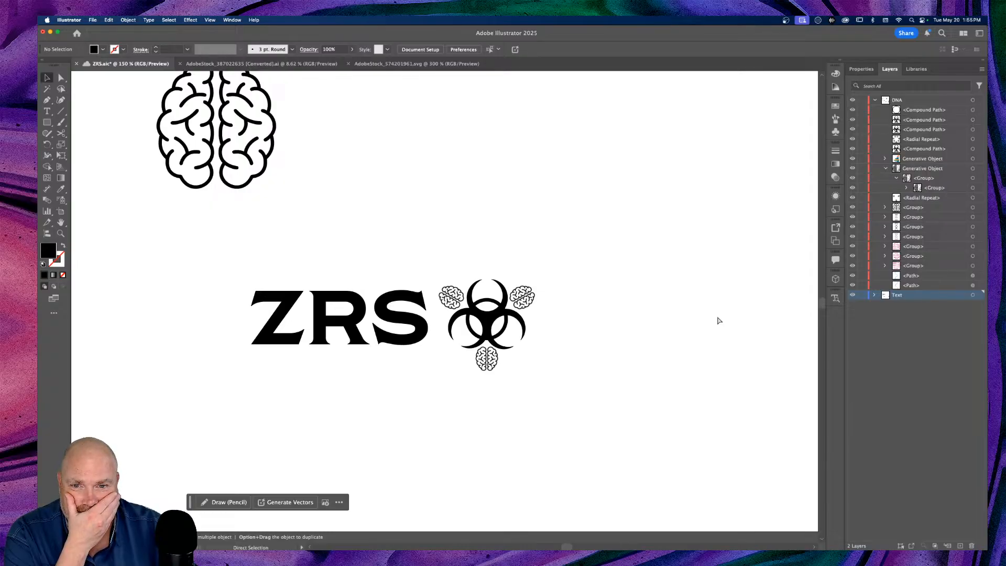
key(super+plus)
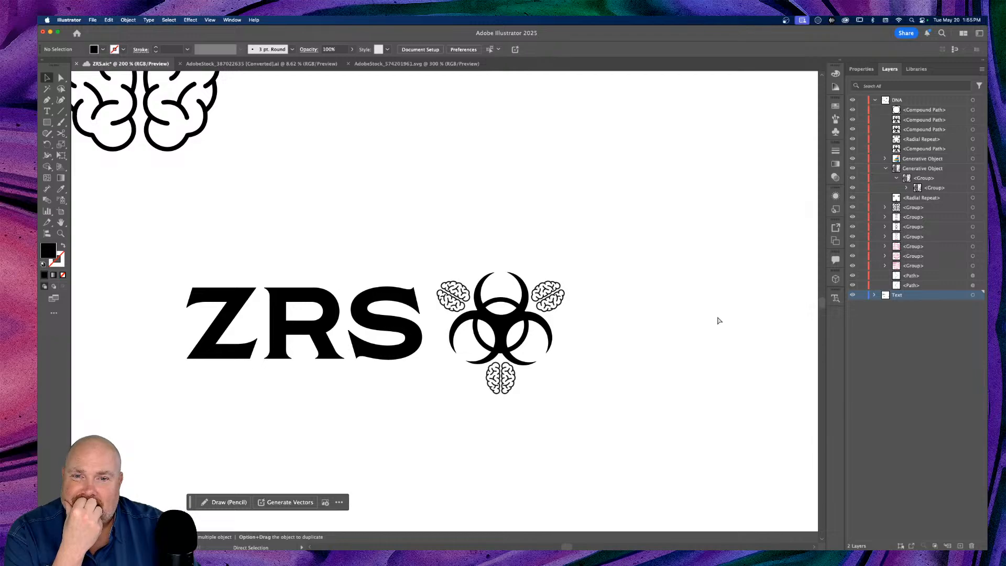
key(super+plus)
key(super+minus)
key(super+minus)
key(super+minus)
key(super+minus)
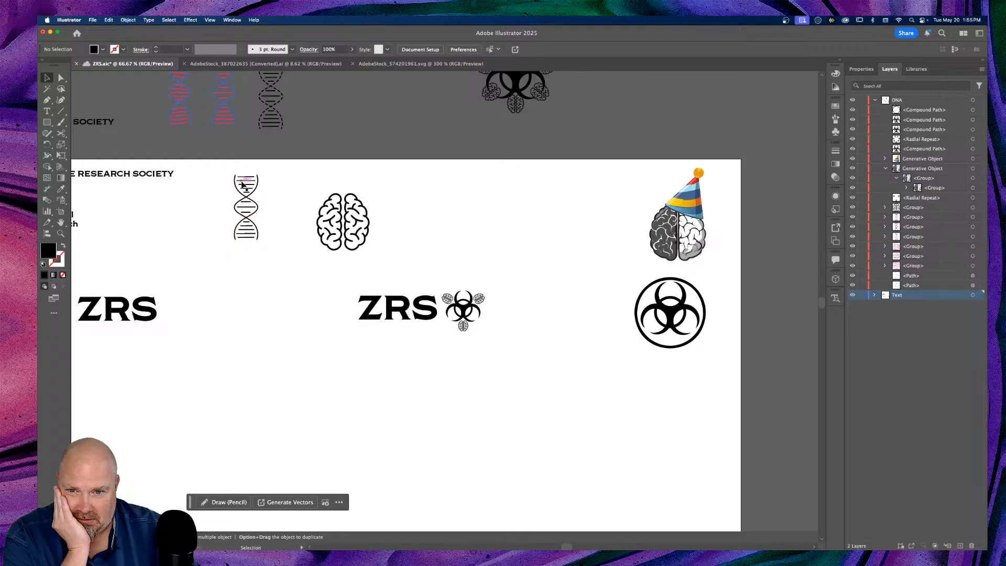
Move the ZRS lettering beneath the three-brain biohazard emblem, centred under it
drag(332, 310, 493, 359)
click(463, 427)
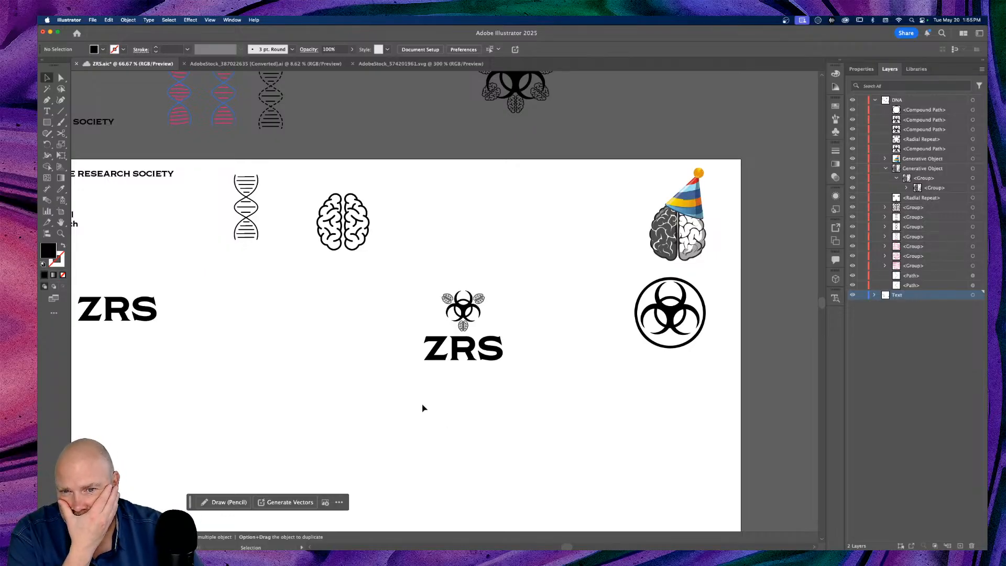
Examine the stacked emblem and ZRS lettering close up and in context with the other artwork
scroll(423, 408, left, 5)
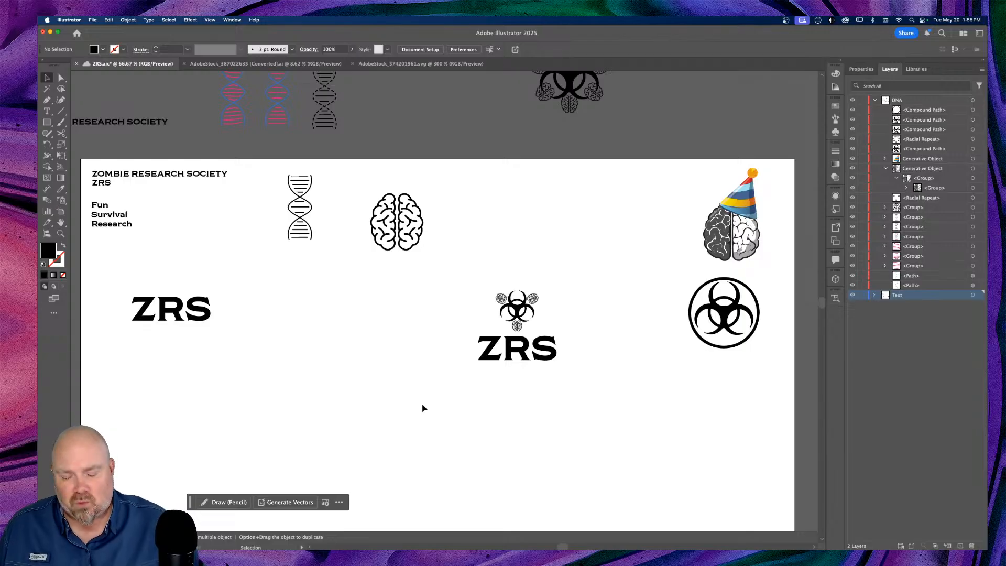
key(super+equal)
key(super+equal)
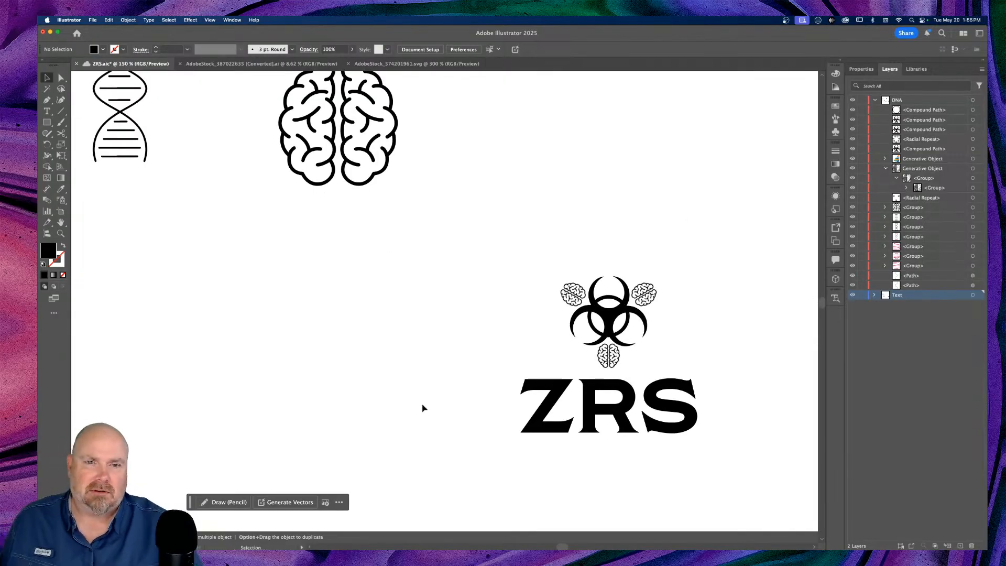
scroll(418, 398, right, 5)
scroll(418, 398, up, 2)
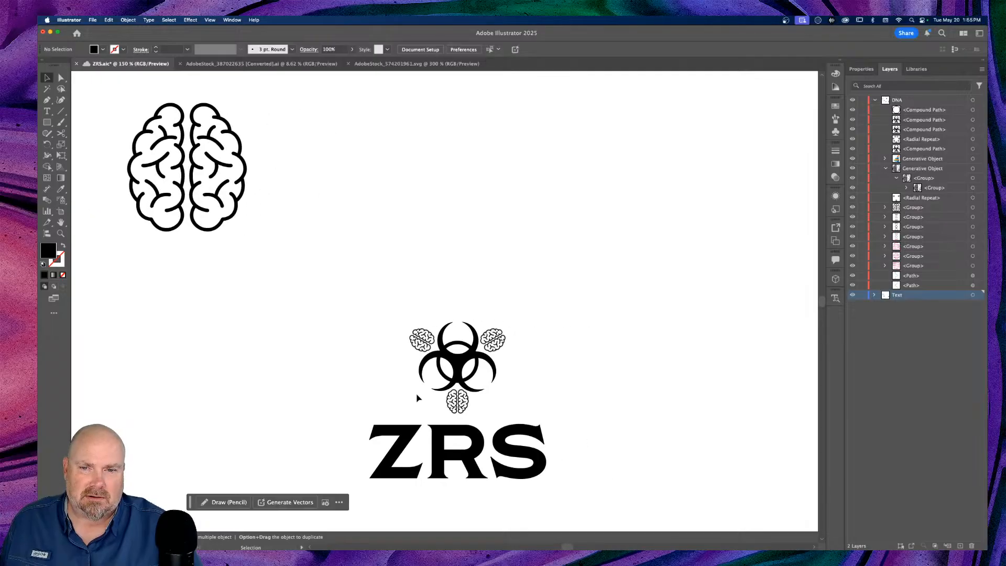
scroll(418, 398, right, 1)
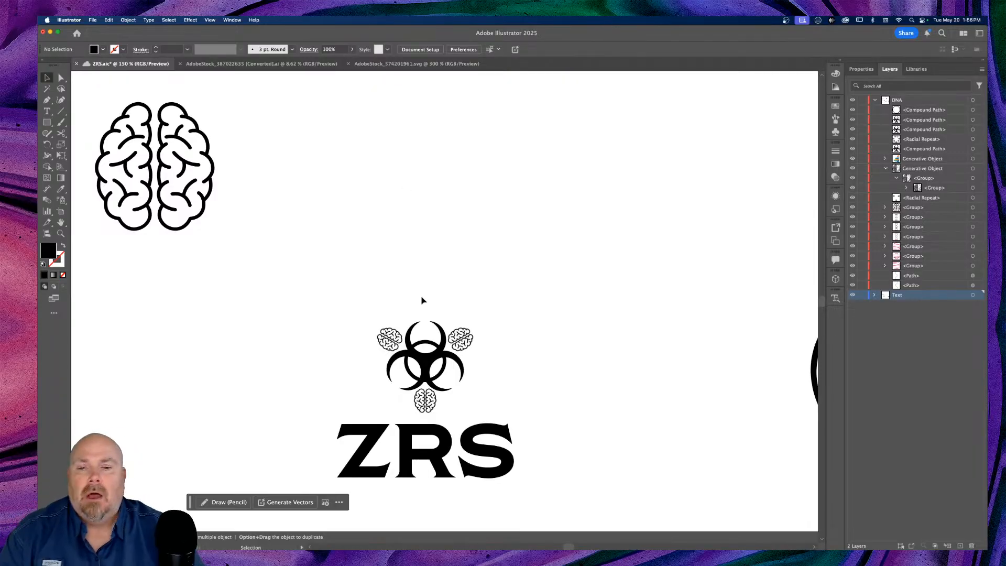
scroll(424, 293, up, 3)
scroll(425, 293, down, 3)
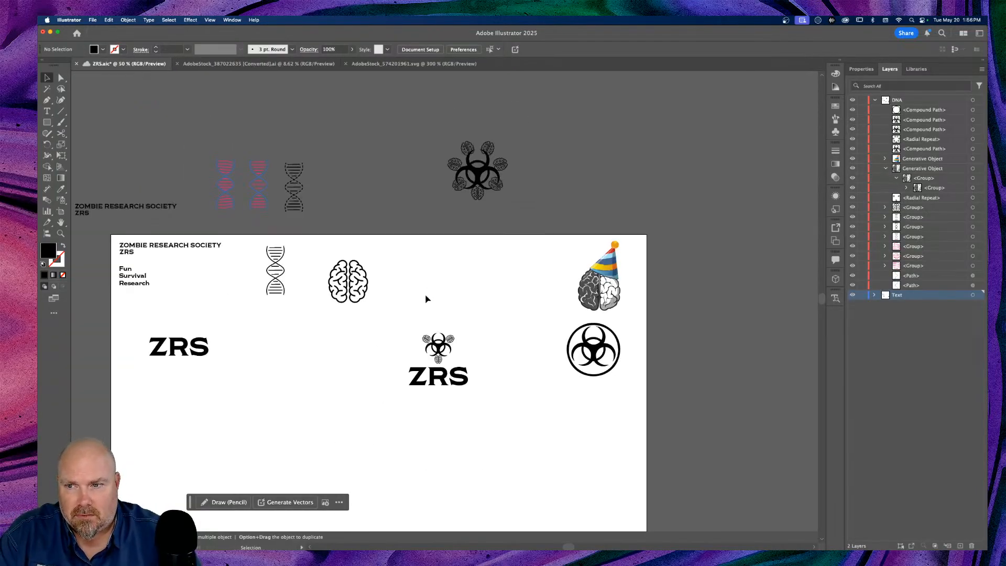
Draw a circle about 198 px in diameter above the stacked three-brain emblem and ZRS lettering
click(47, 122)
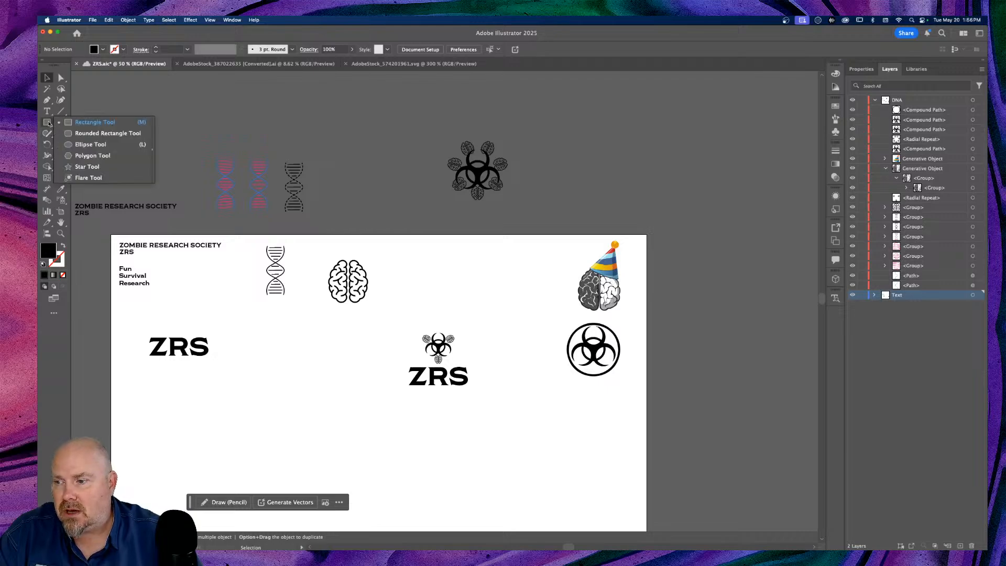
click(84, 144)
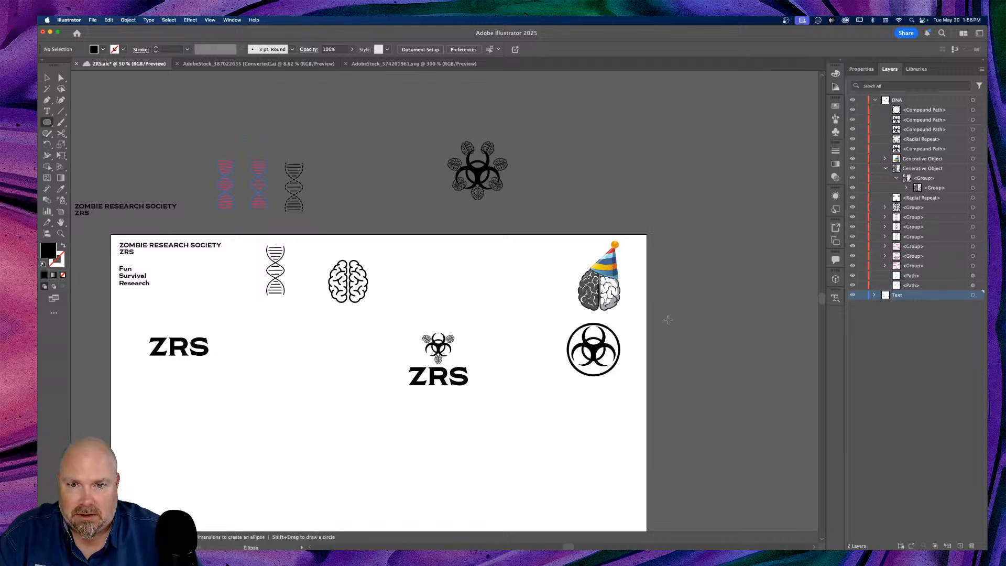
drag(405, 257, 461, 305)
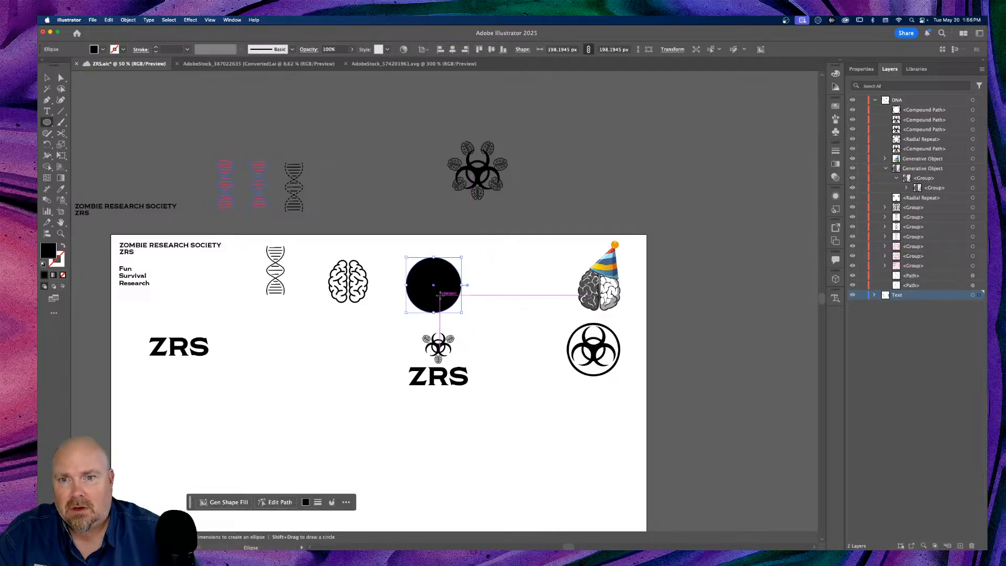
Remove the new circle's fill and give it a black 2 pt stroke
click(102, 50)
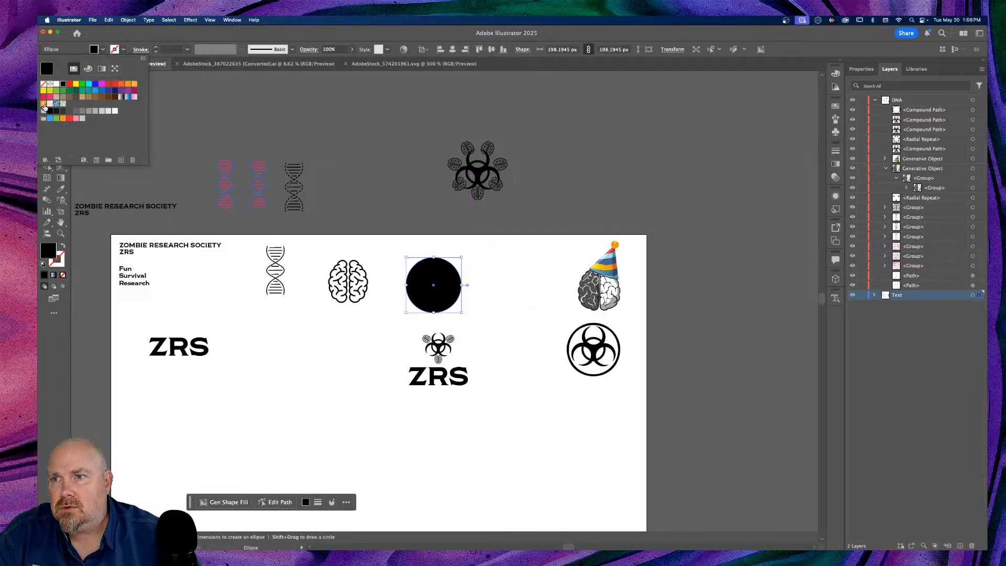
click(43, 83)
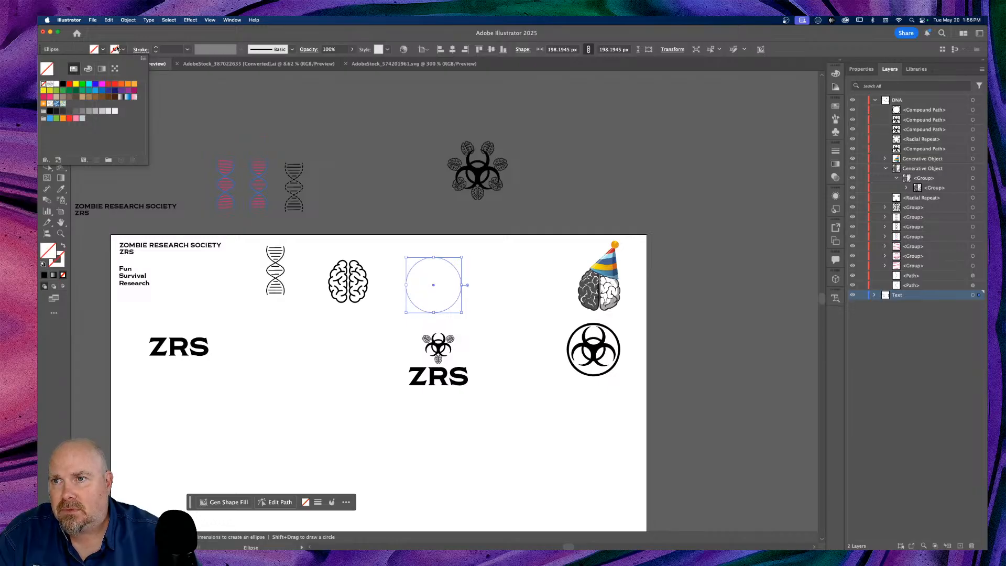
click(122, 49)
click(122, 49)
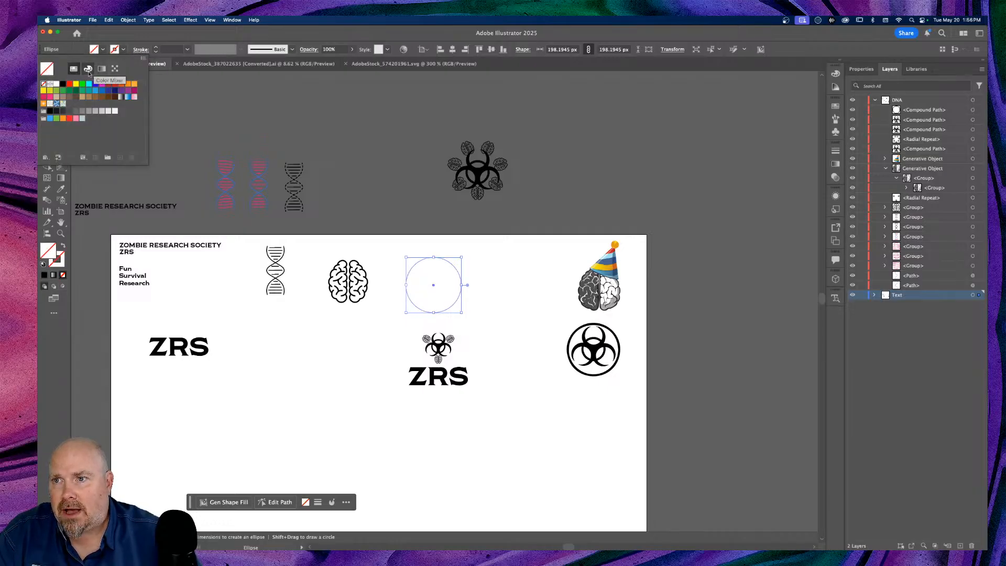
click(63, 84)
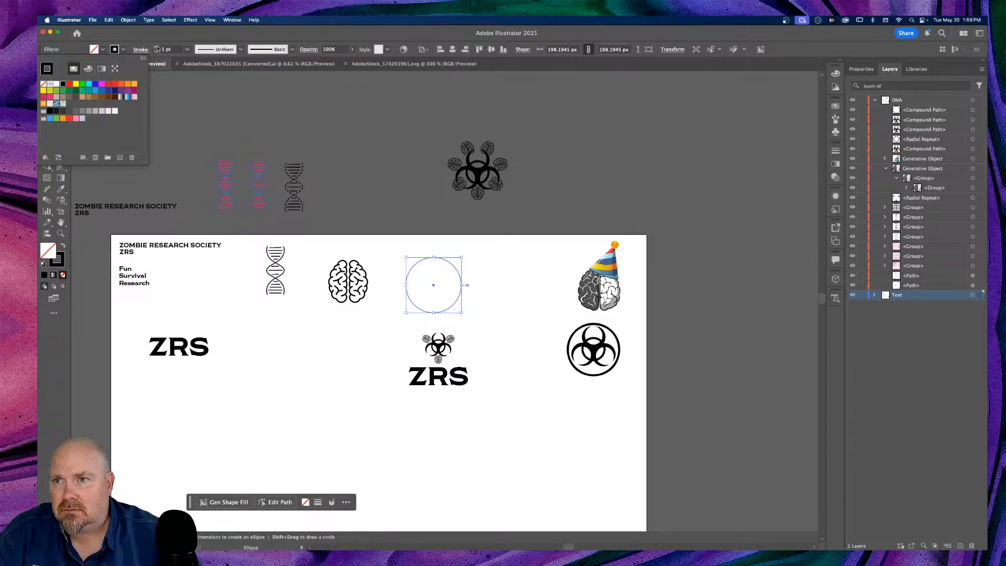
click(156, 49)
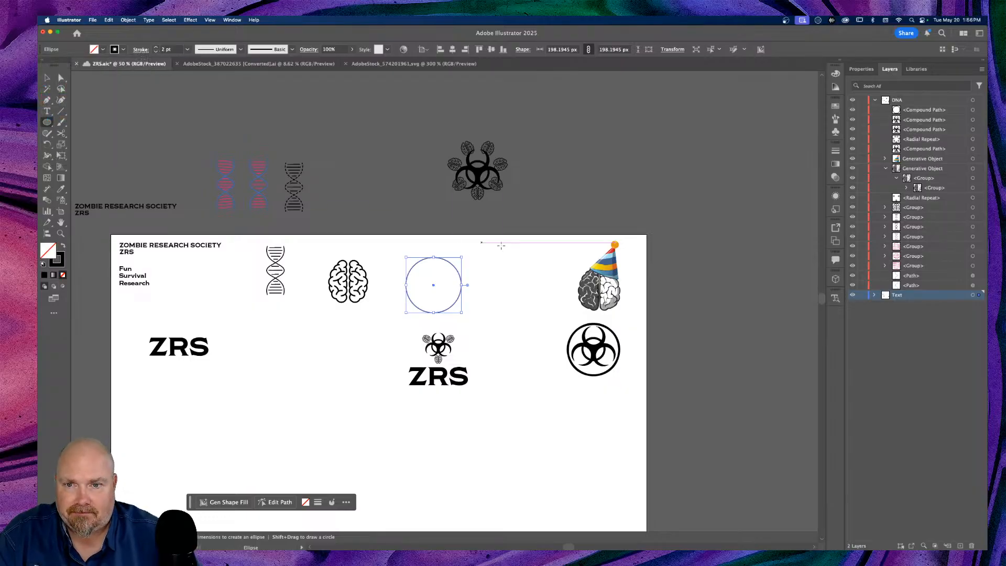
Draw a rectangle about 349 by 118 px over the circle's lower half, starting level with its centre
click(46, 123)
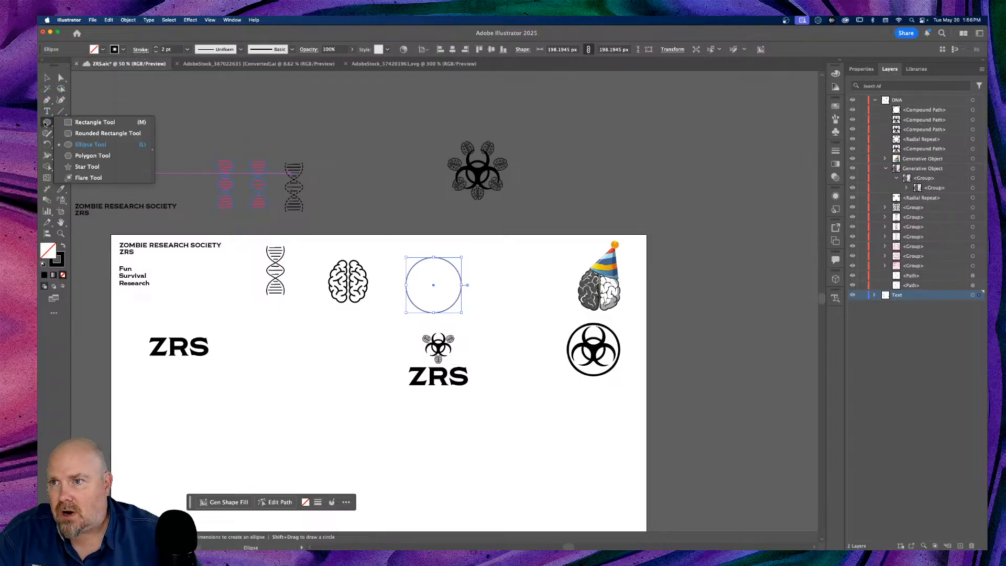
click(83, 122)
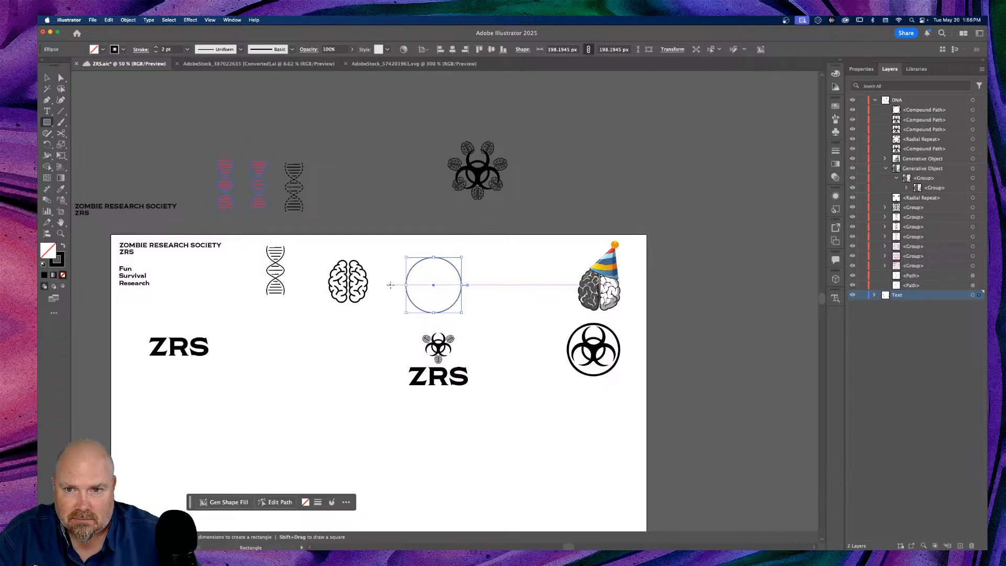
drag(390, 284, 488, 318)
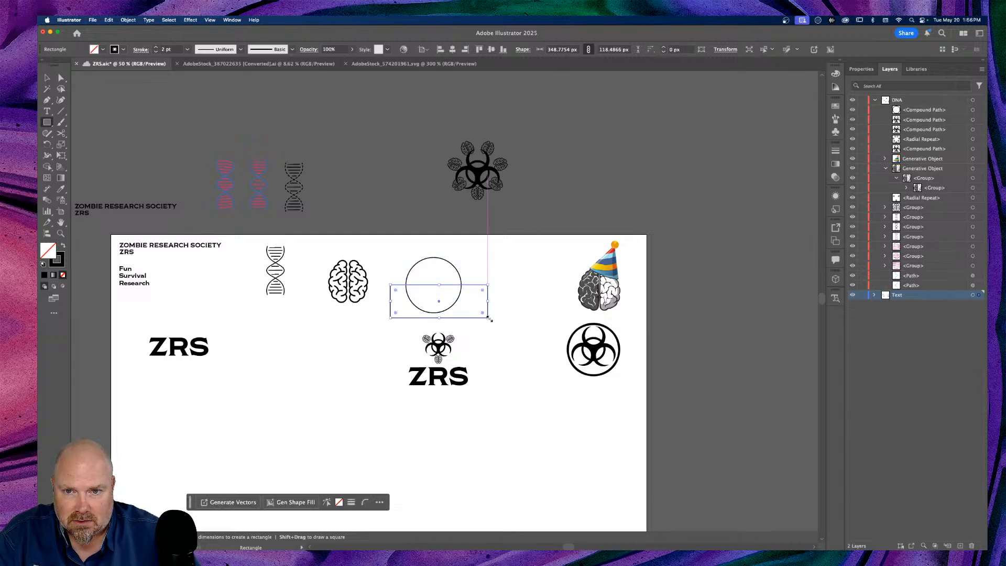
Subtract the rectangle from the circle with Pathfinder Minus Front to make an upper semicircle
click(48, 77)
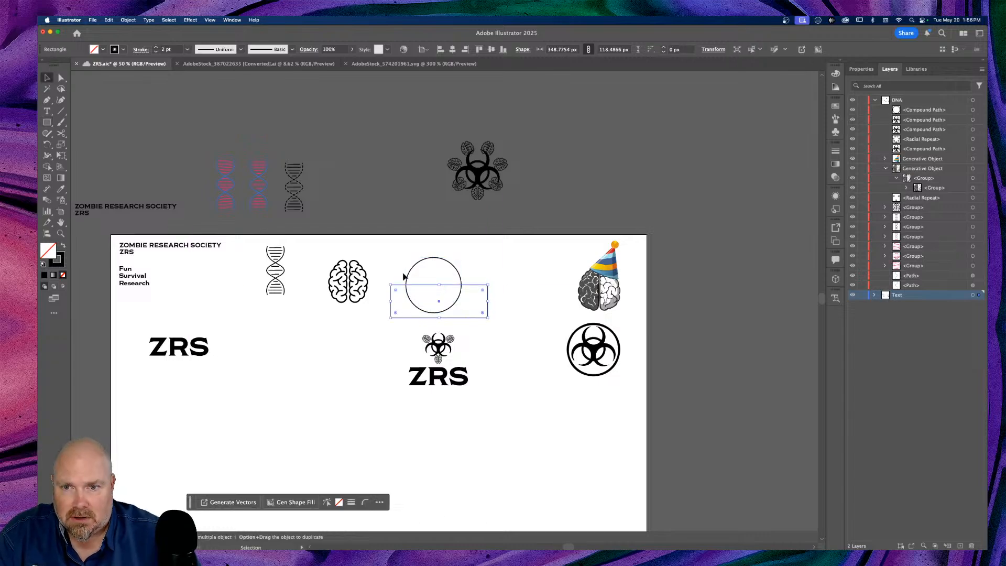
drag(433, 305, 581, 272)
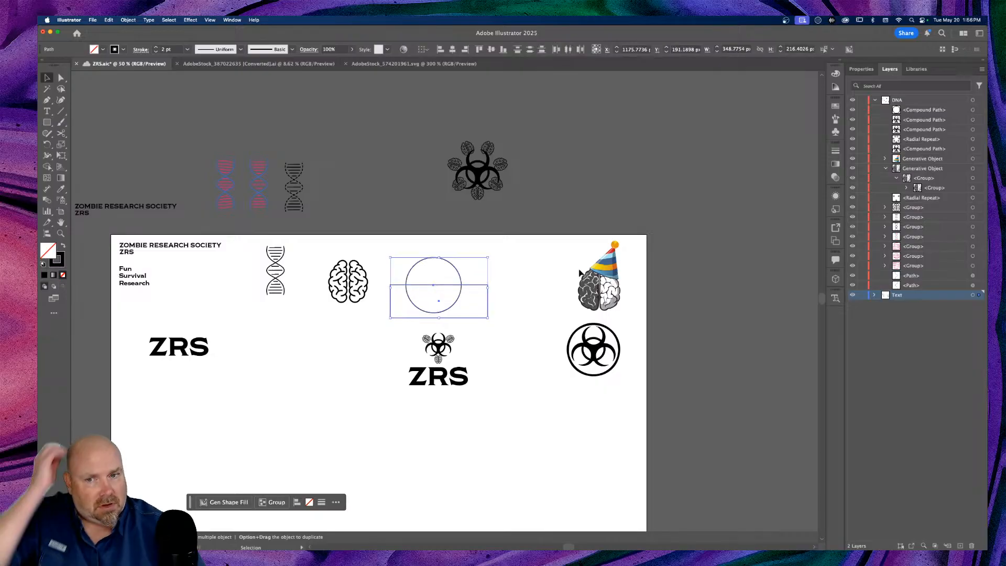
click(862, 69)
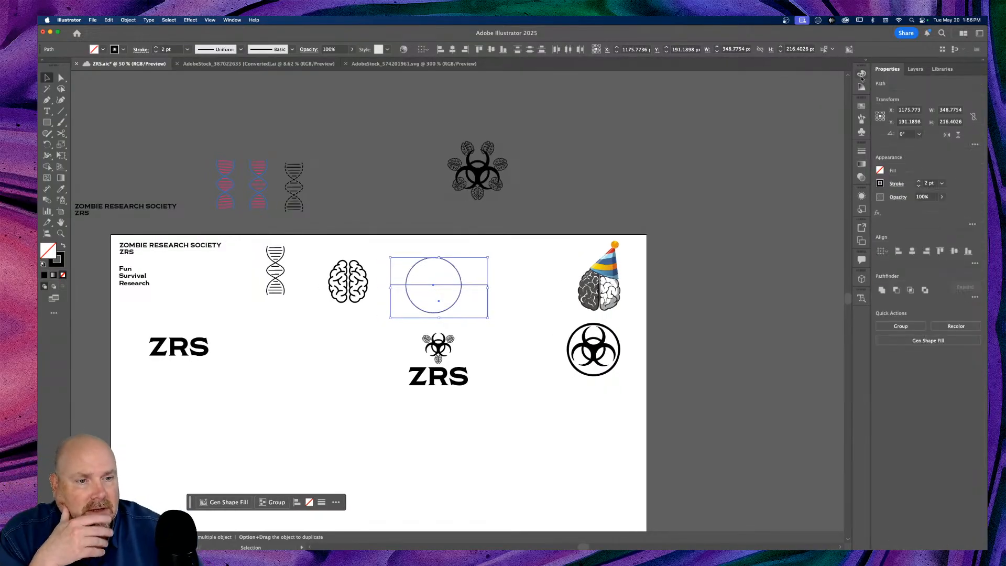
click(896, 291)
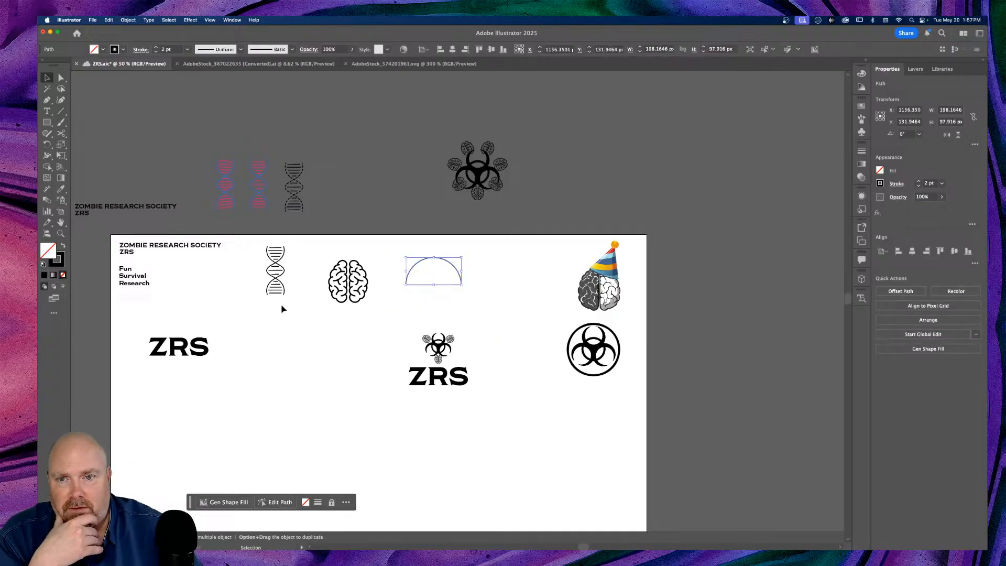
click(501, 298)
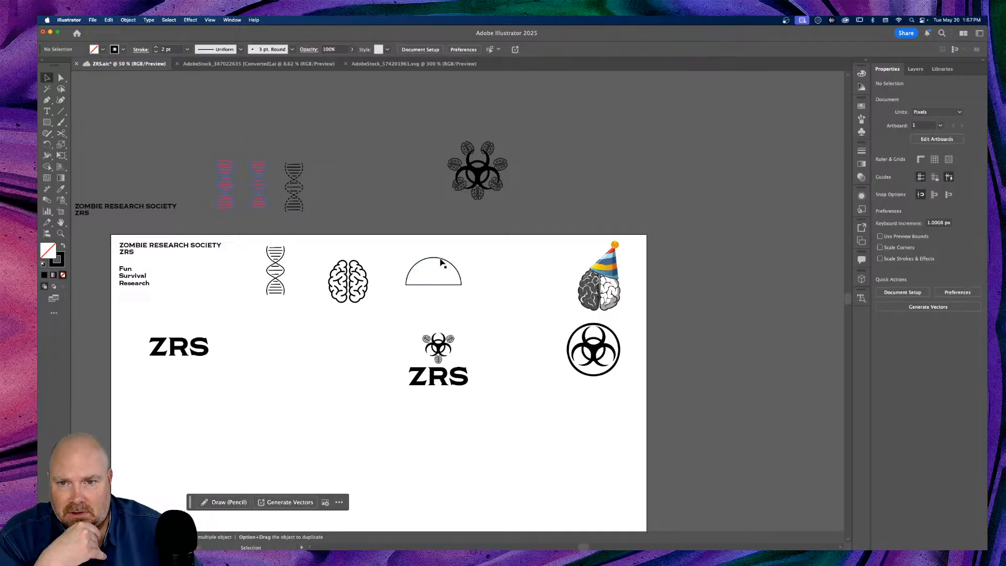
Try to strip the semicircle's flat base by deleting its right corner anchor and then the base path, undoing each deletion
key(a)
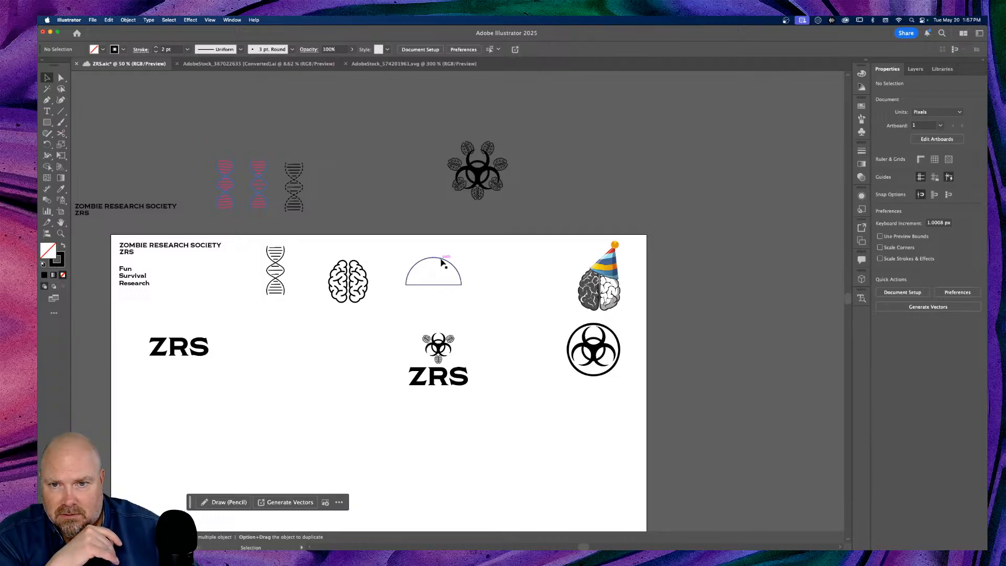
click(442, 261)
key(super+1)
key(v)
key(super+=)
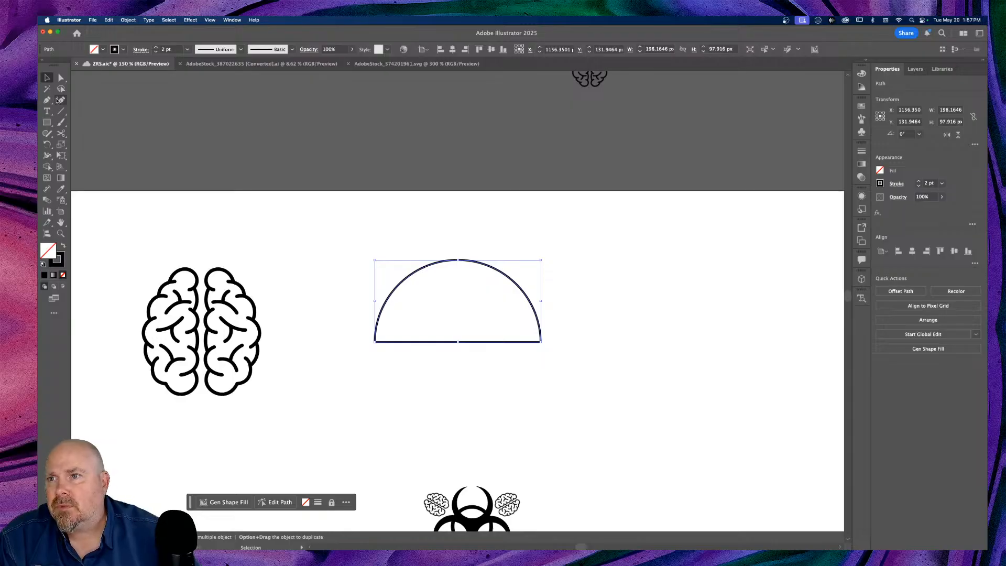
click(60, 77)
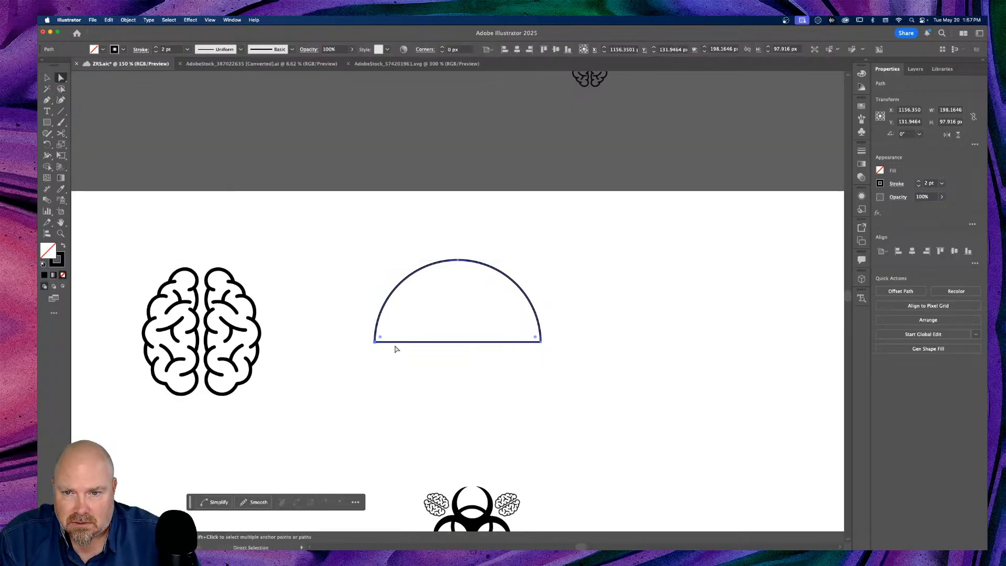
click(376, 343)
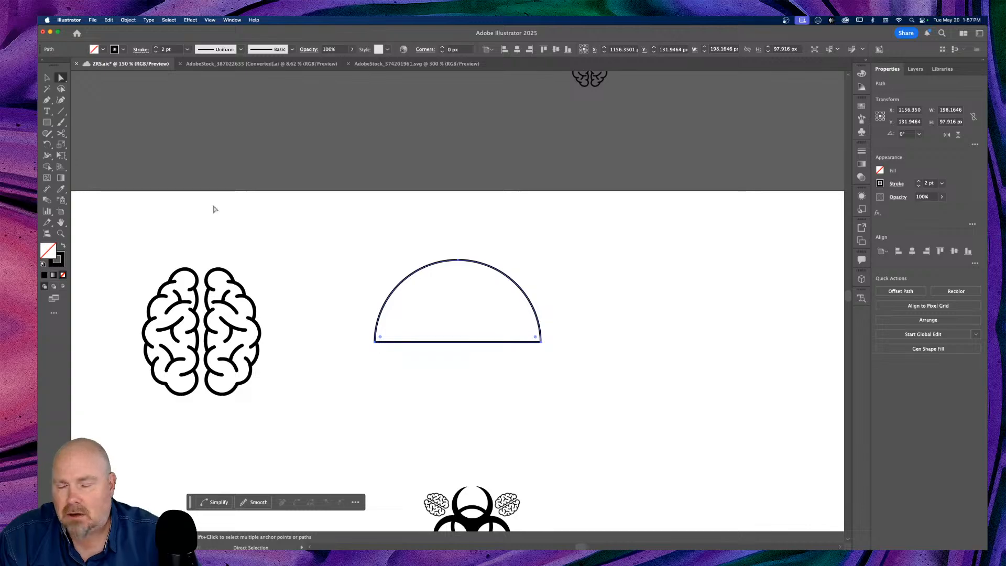
click(541, 343)
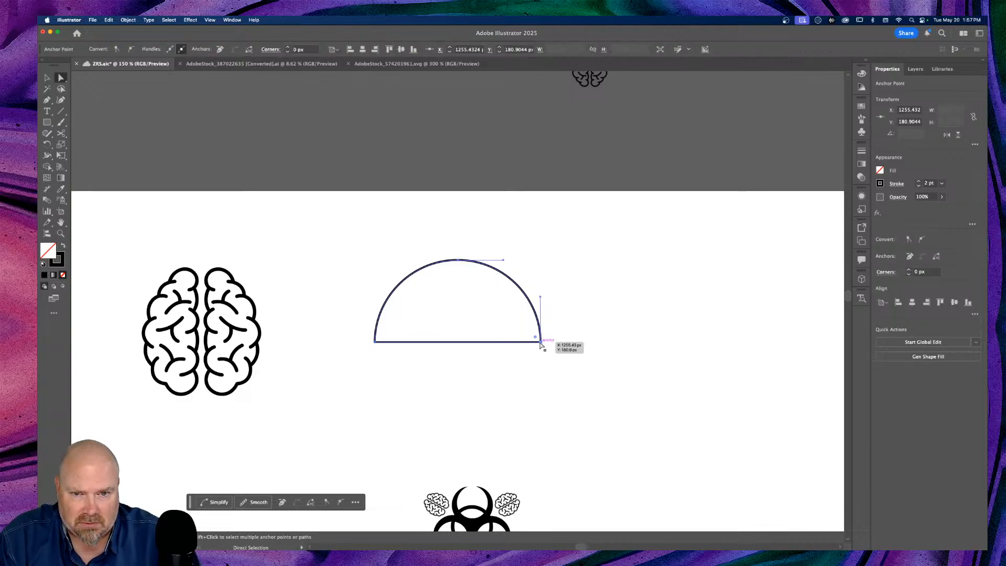
key(Delete)
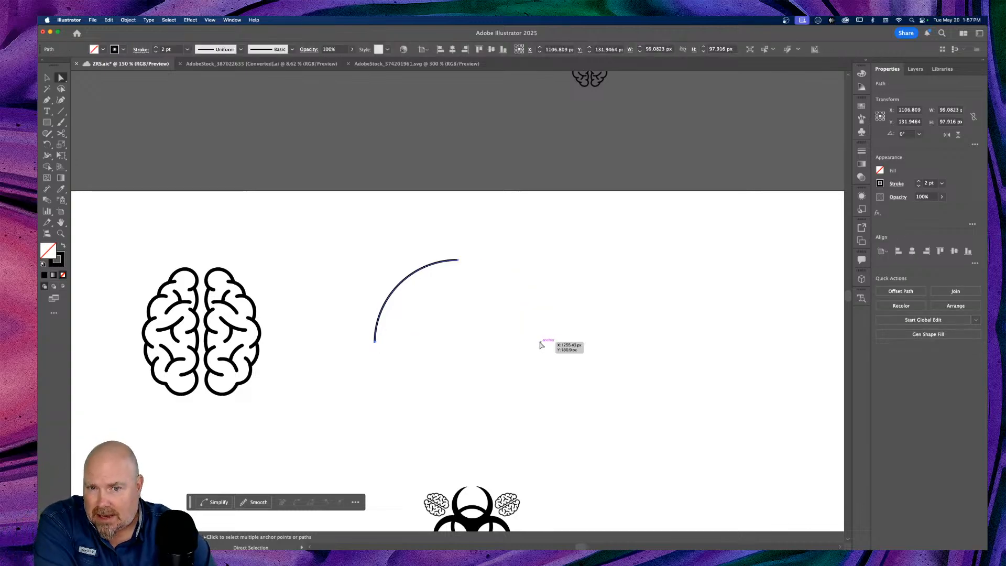
key(super+z)
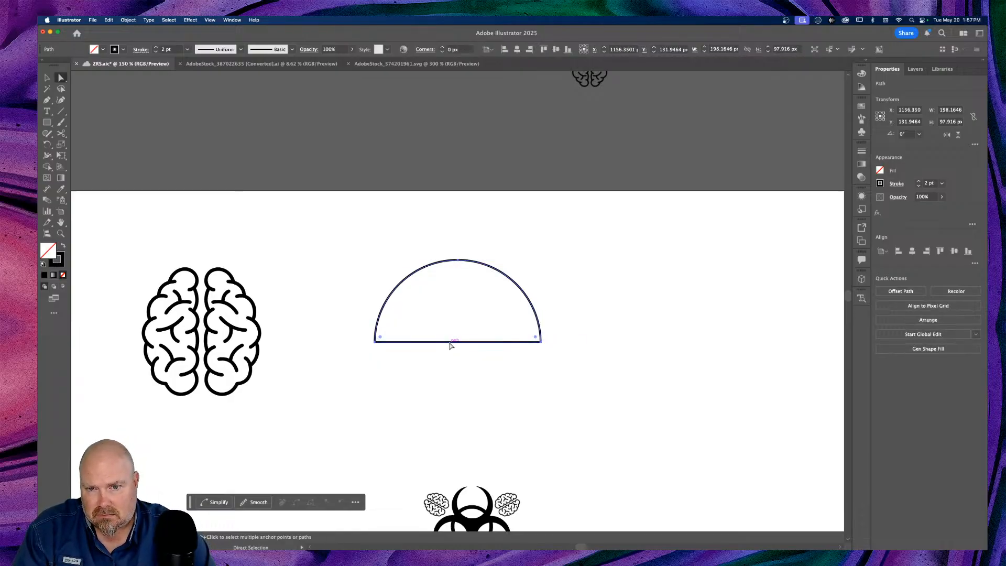
key(Delete)
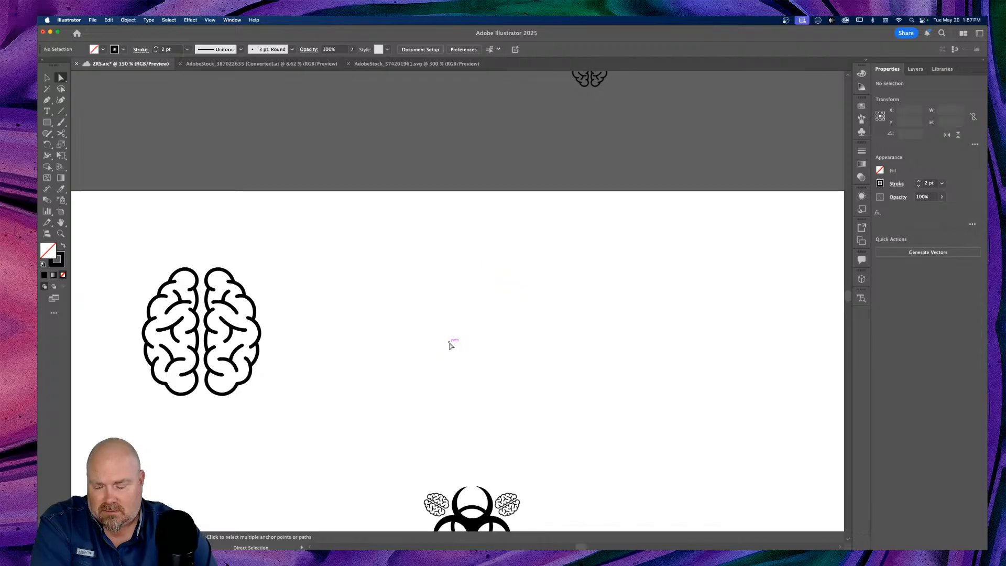
key(super+z)
Cut the semicircle's flat base near both corners with the Scissors tool and delete the middle section
click(61, 133)
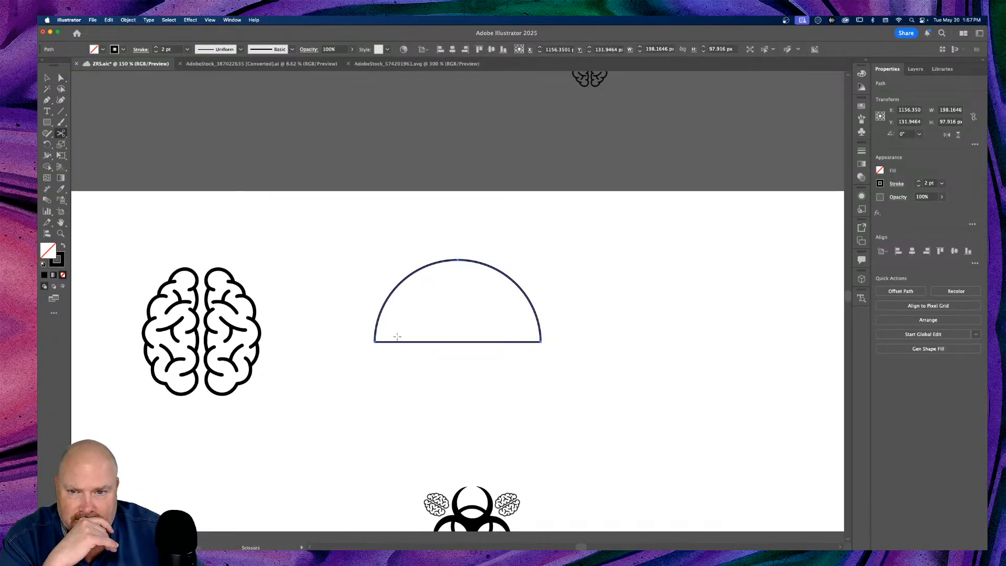
click(398, 364)
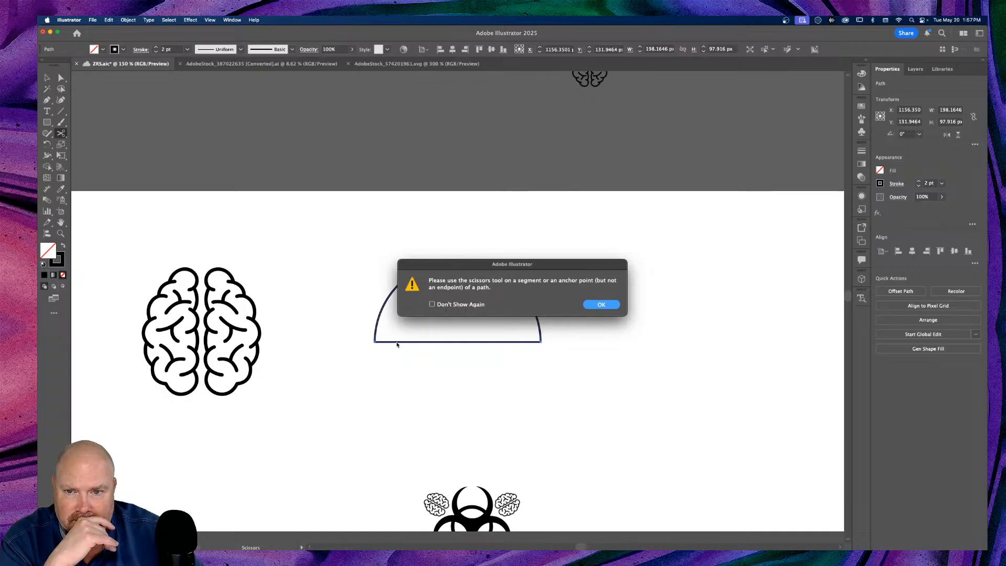
click(600, 305)
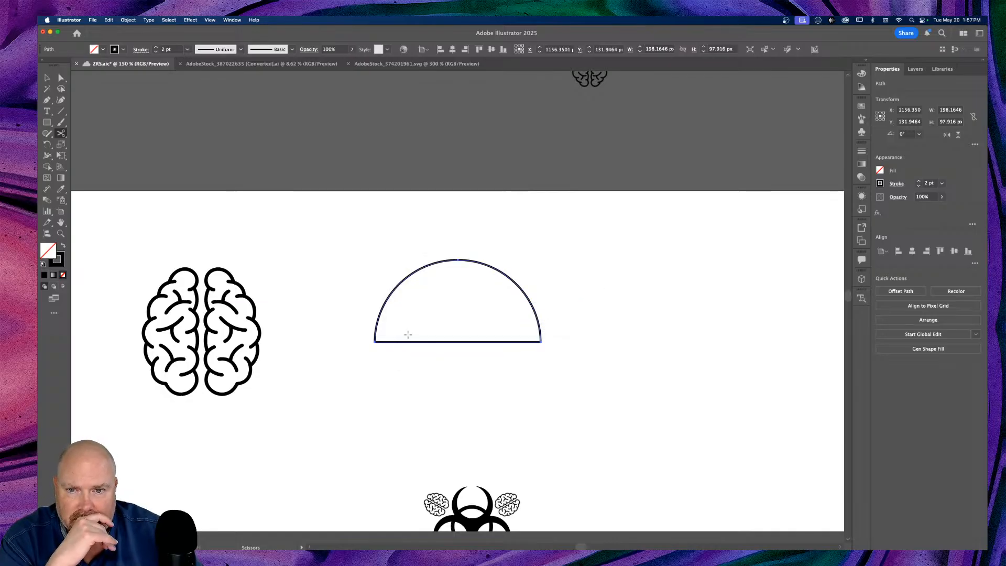
click(392, 341)
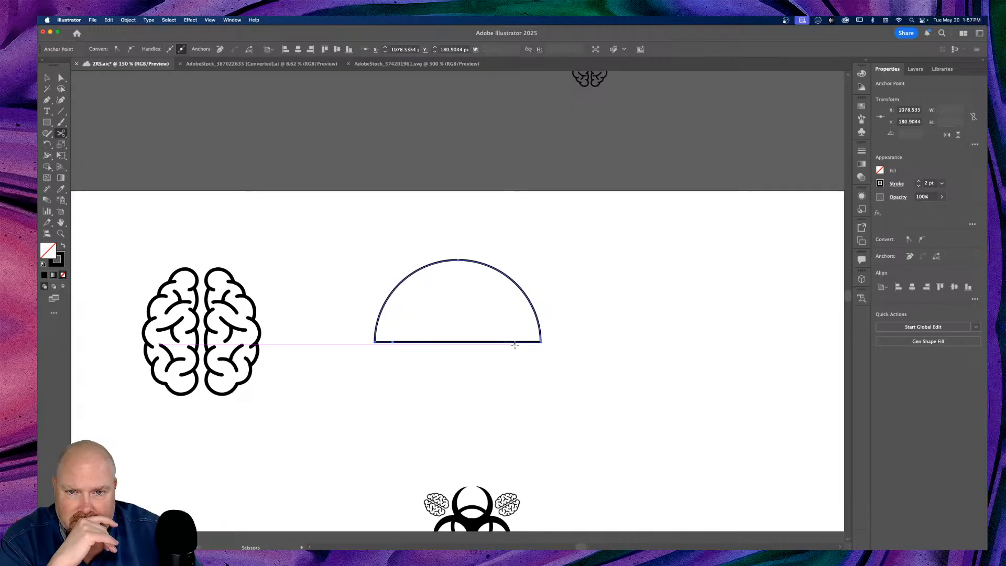
click(518, 341)
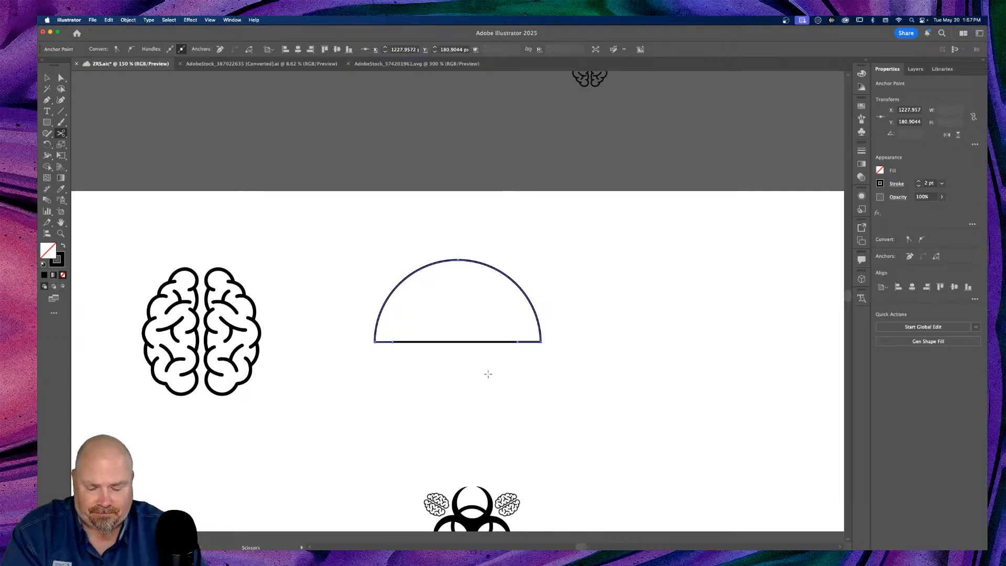
key(v)
drag(443, 325, 463, 378)
key(Delete)
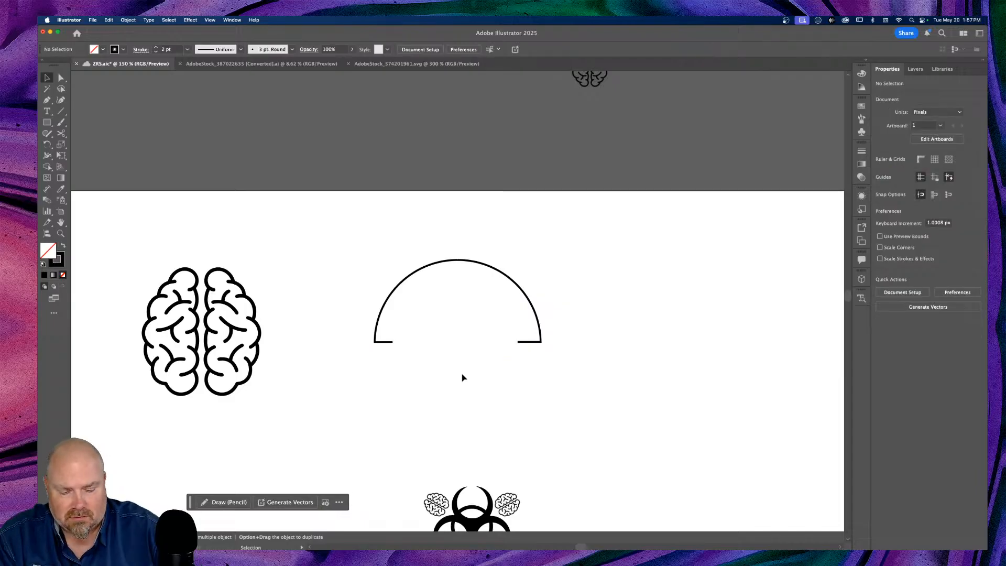
Delete the short leftover base segment at the left end of the arc
key(super+equal)
key(super+equal)
key(super+equal)
key(super+equal)
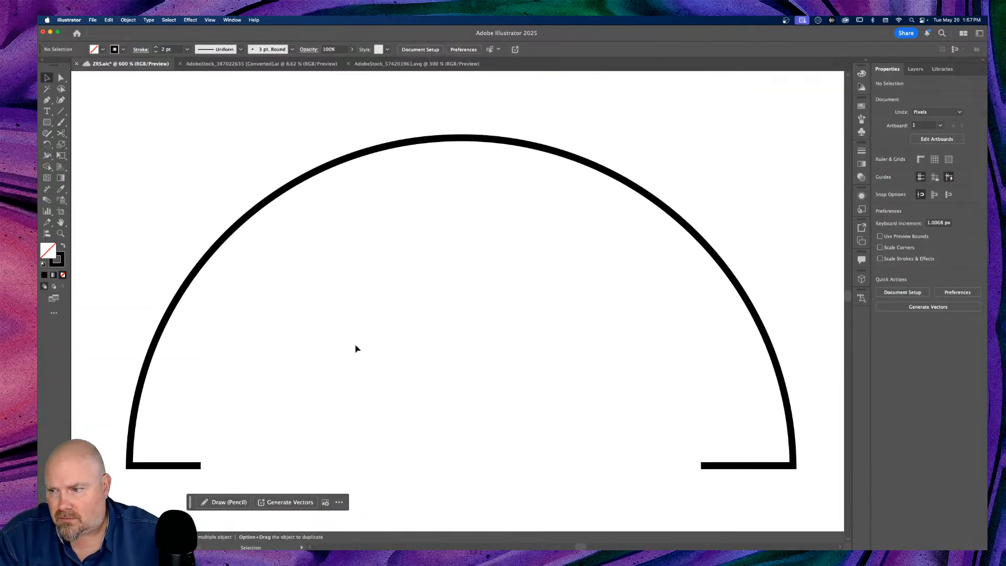
scroll(355, 351, left, 2)
scroll(359, 346, down, 4)
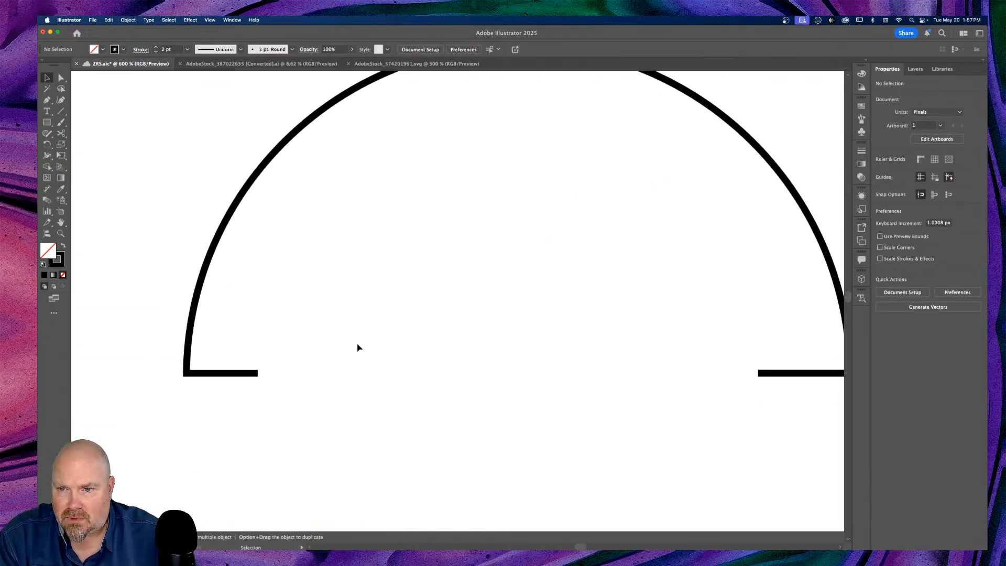
click(60, 77)
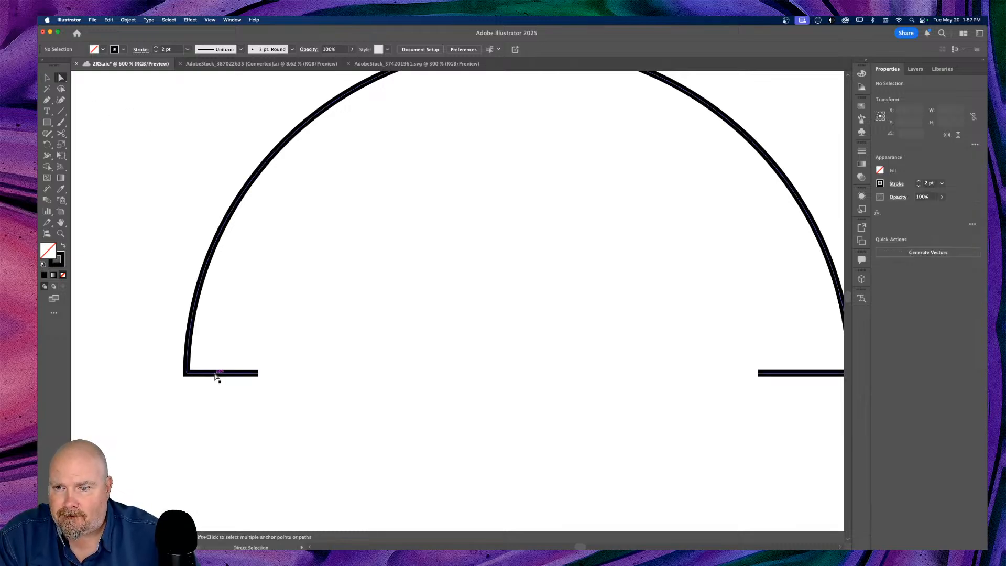
click(257, 373)
key(Delete)
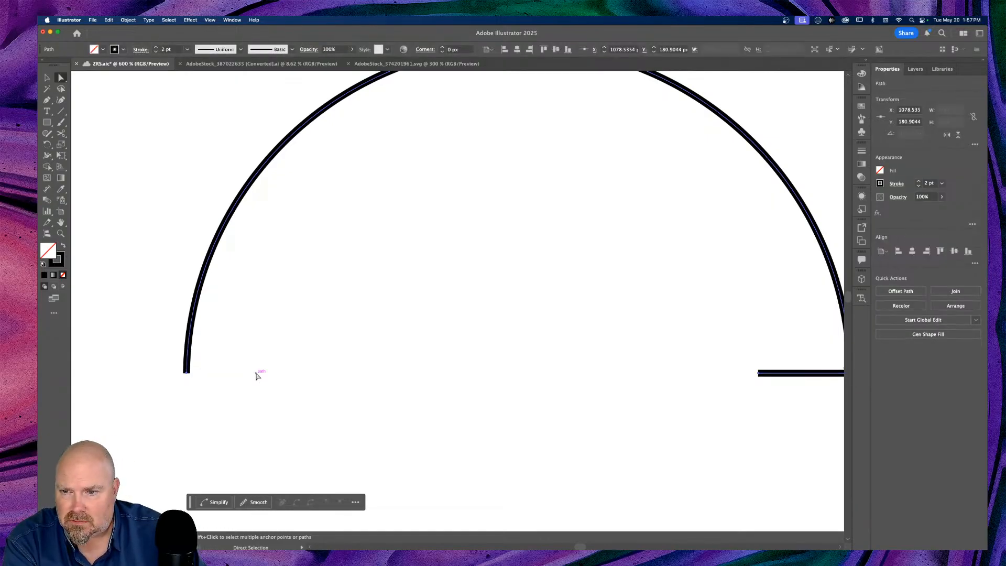
scroll(674, 384, right, 3)
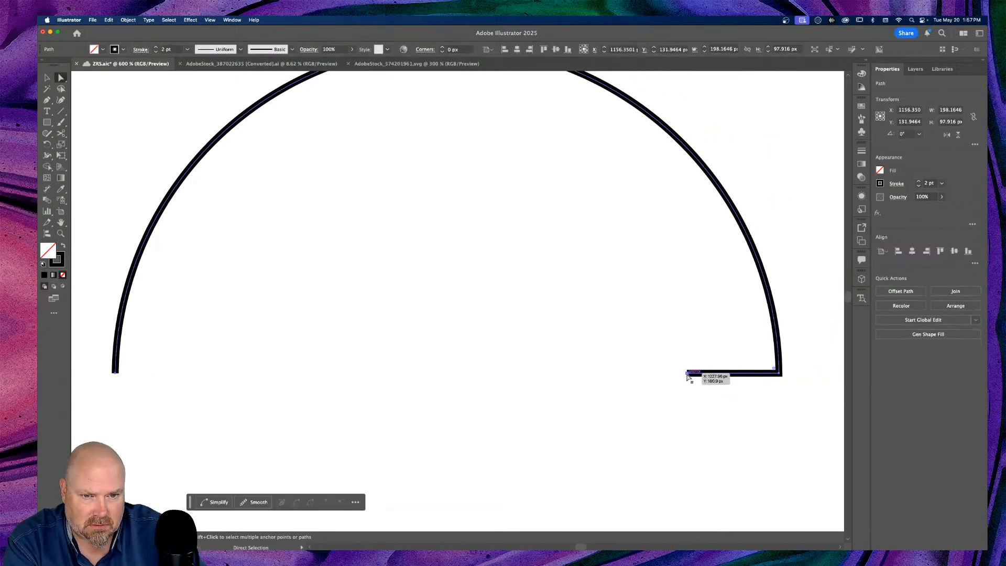
Delete the leftover base segment at the right end of the semicircular arc
click(688, 375)
key(Delete)
scroll(688, 375, up, 2)
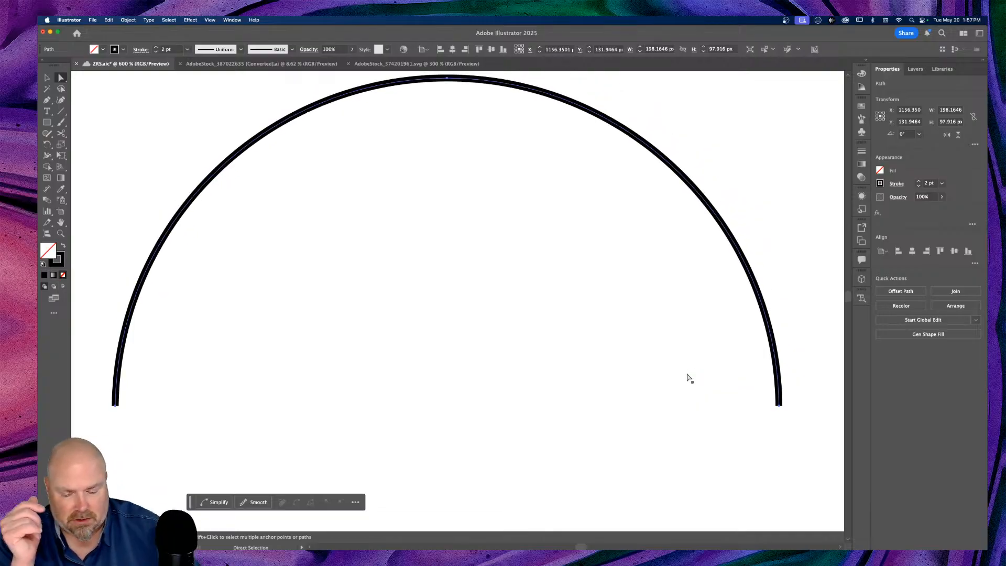
Scale the brain beside the arc down proportionally to about 72 × 77 px
key(super+minus)
key(super+minus)
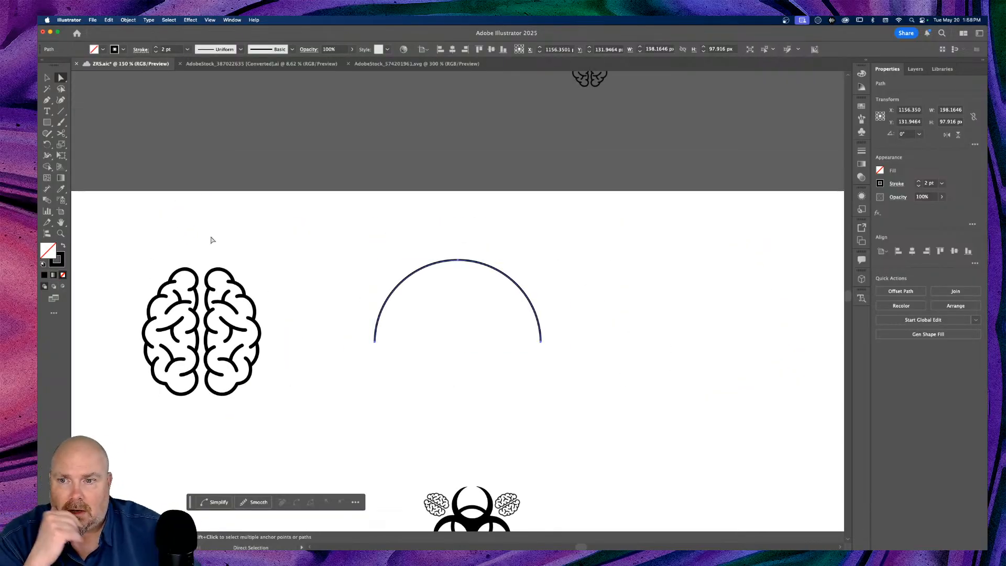
key(v)
drag(291, 246, 164, 424)
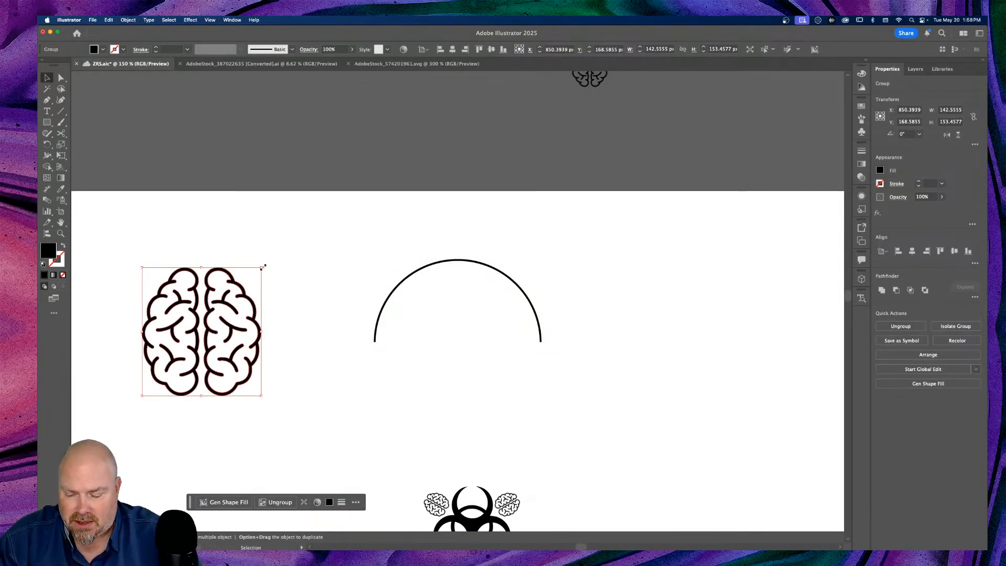
drag(263, 268, 234, 301)
Place a spare copy of the reduced brain above the artboard, between the dashed DNA strand and the brain-ringed biohazard emblem
scroll(325, 238, up, 4)
key(super+minus)
key(super+minus)
key(super+minus)
key(super+minus)
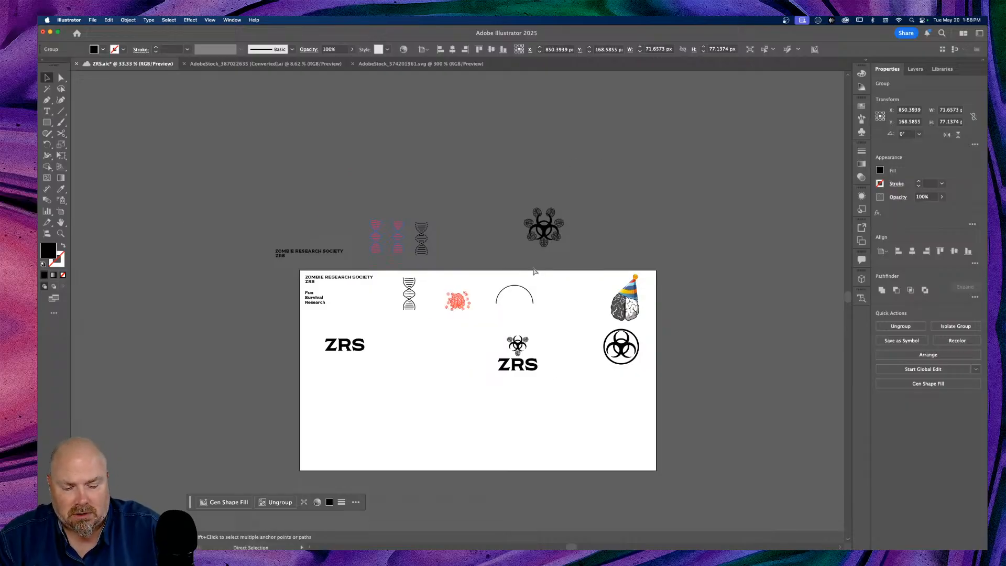
key(super+plus)
key(super+plus)
key(super+plus)
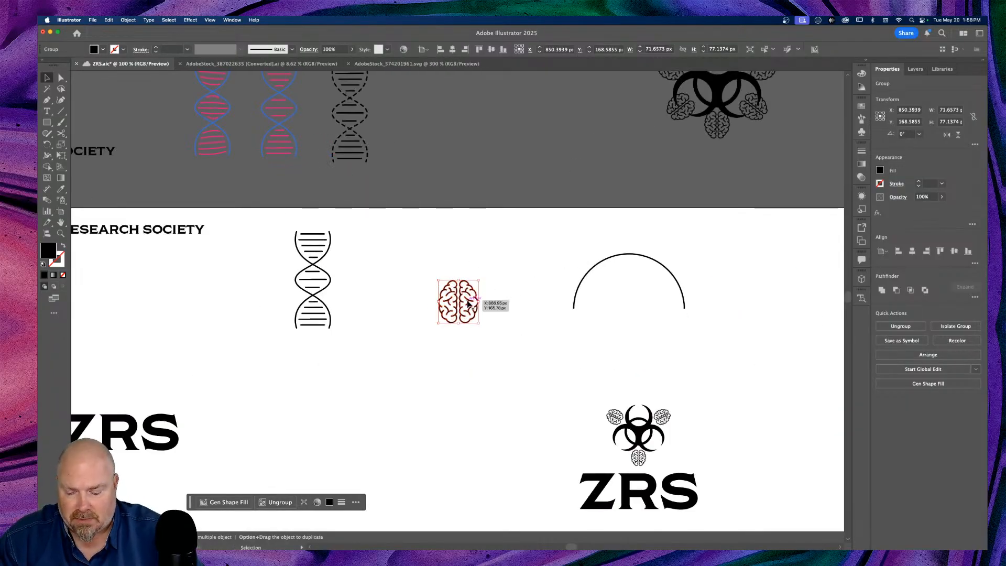
drag(470, 303, 500, 104)
Scale the brain on the artboard down proportionally to about 36 × 38 px
click(486, 287)
drag(501, 280, 420, 343)
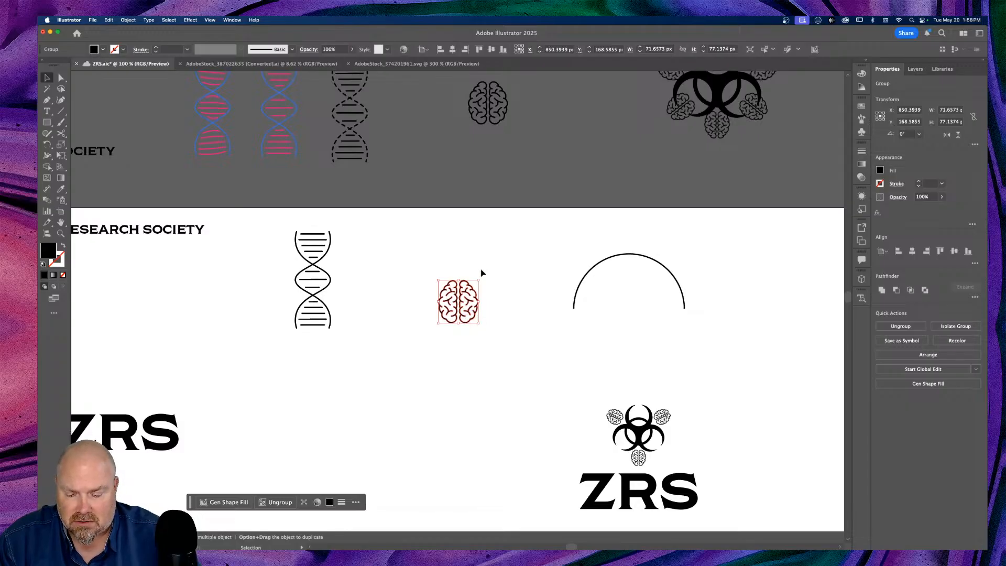
drag(478, 280, 471, 287)
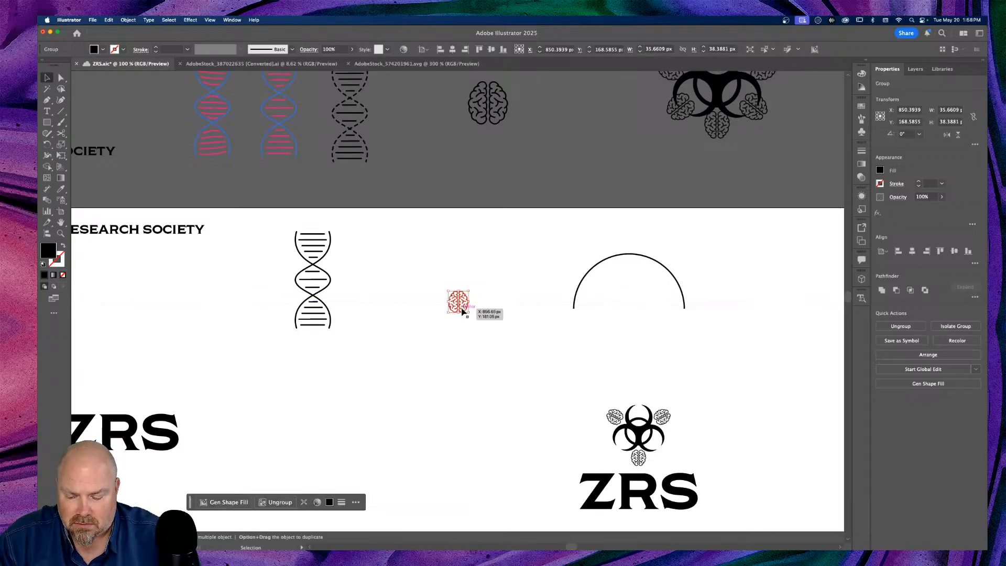
Duplicate the small brain twice below itself and copy those two alongside, making five small brains in total
drag(461, 310, 460, 374)
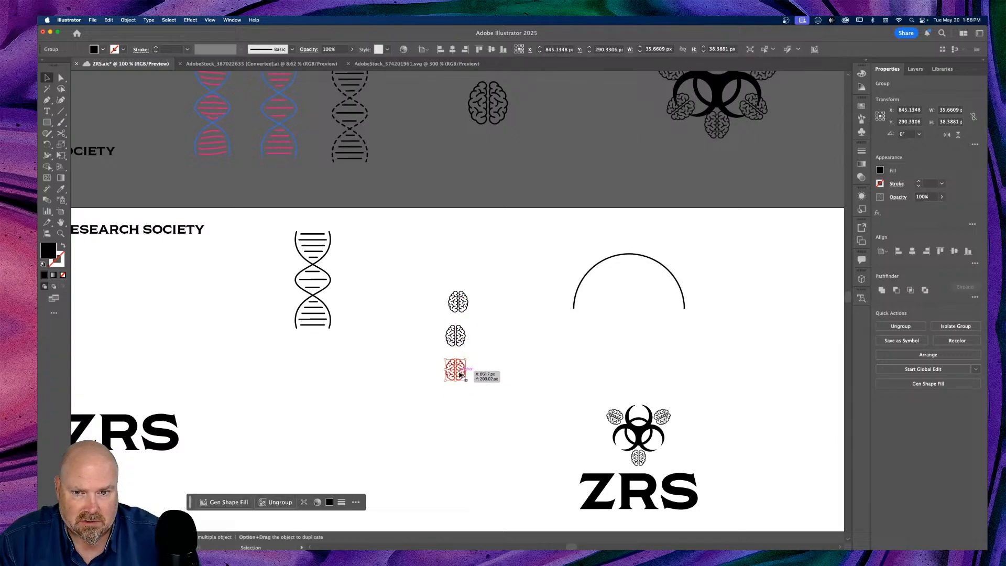
drag(486, 329, 441, 389)
drag(456, 373, 427, 374)
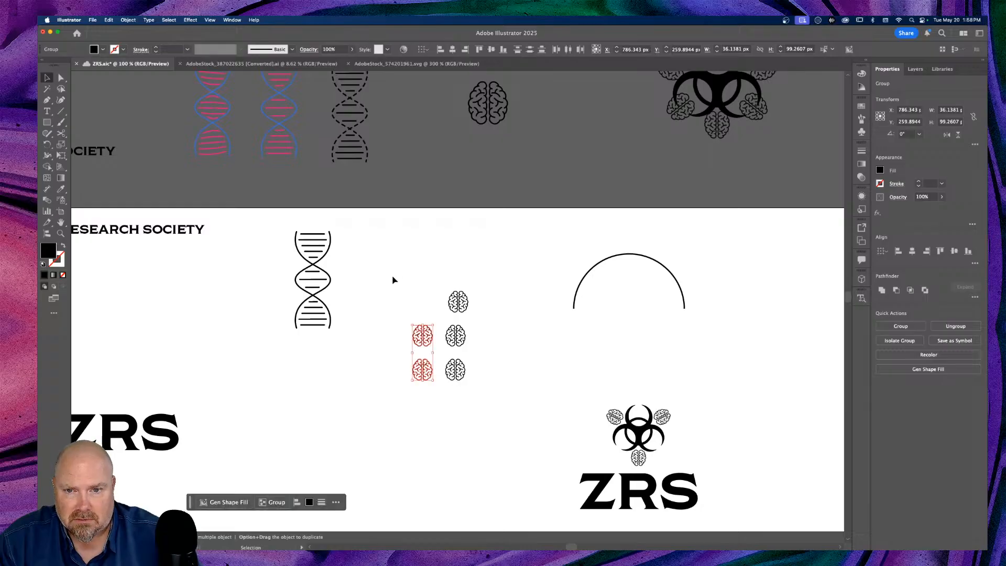
Attach the five small brains to the semicircular arc with Objects on Path
drag(391, 285, 498, 423)
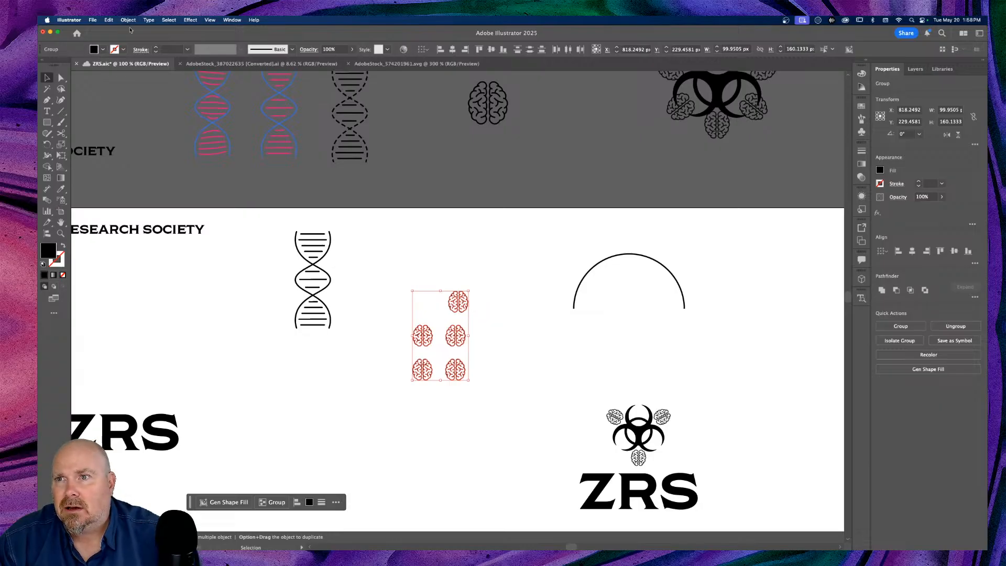
click(128, 21)
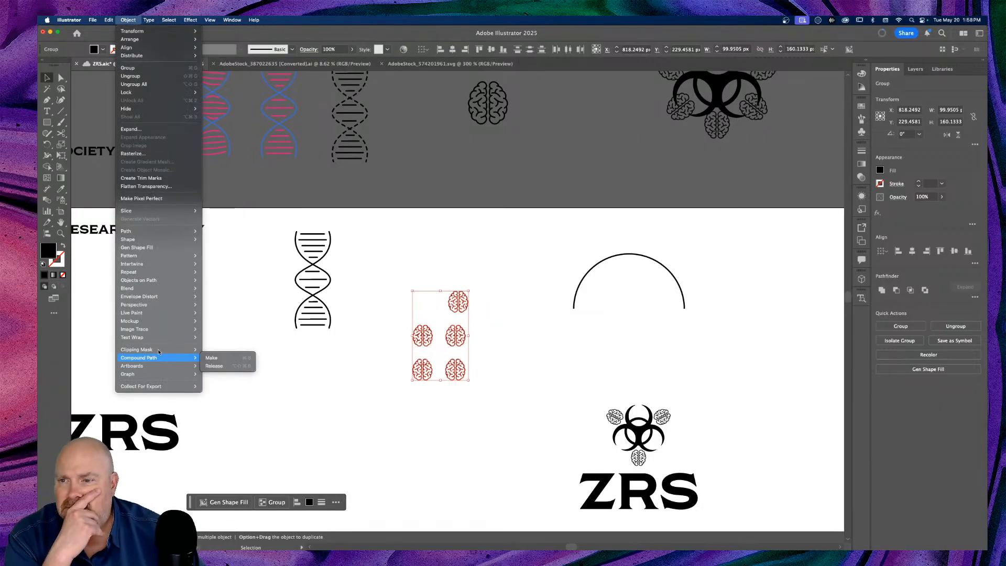
mouse_move(161, 330)
mouse_move(156, 302)
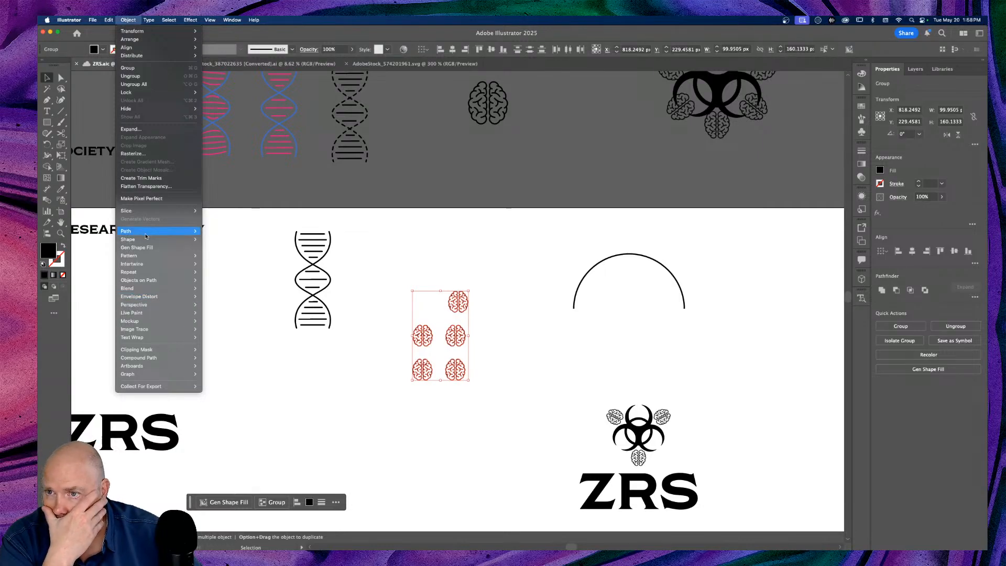
mouse_move(148, 234)
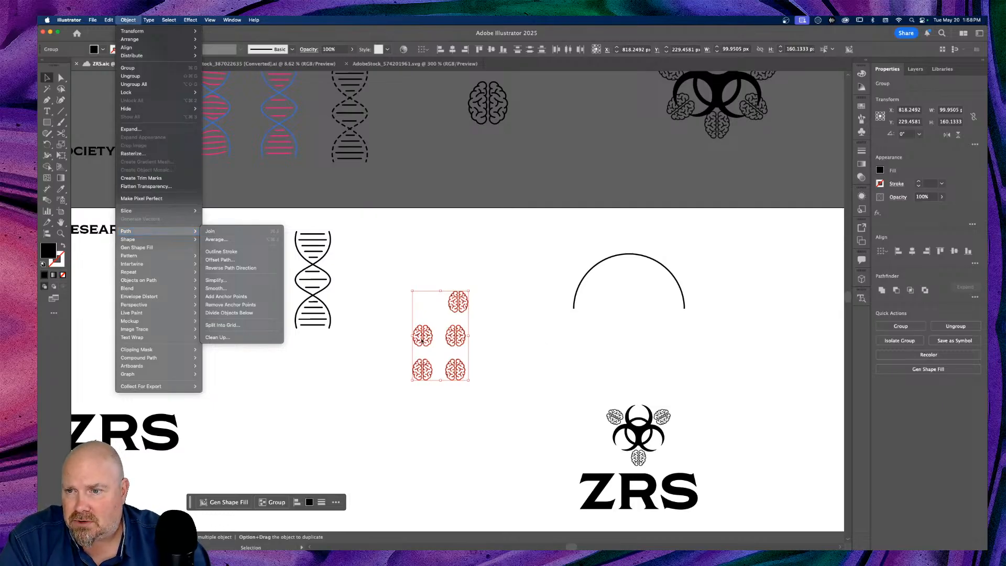
mouse_move(133, 261)
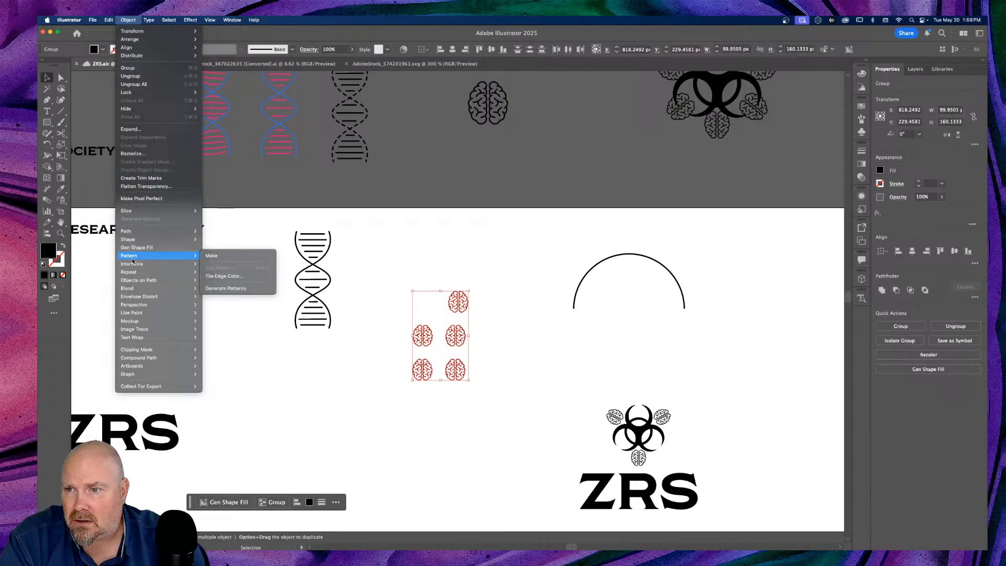
mouse_move(145, 284)
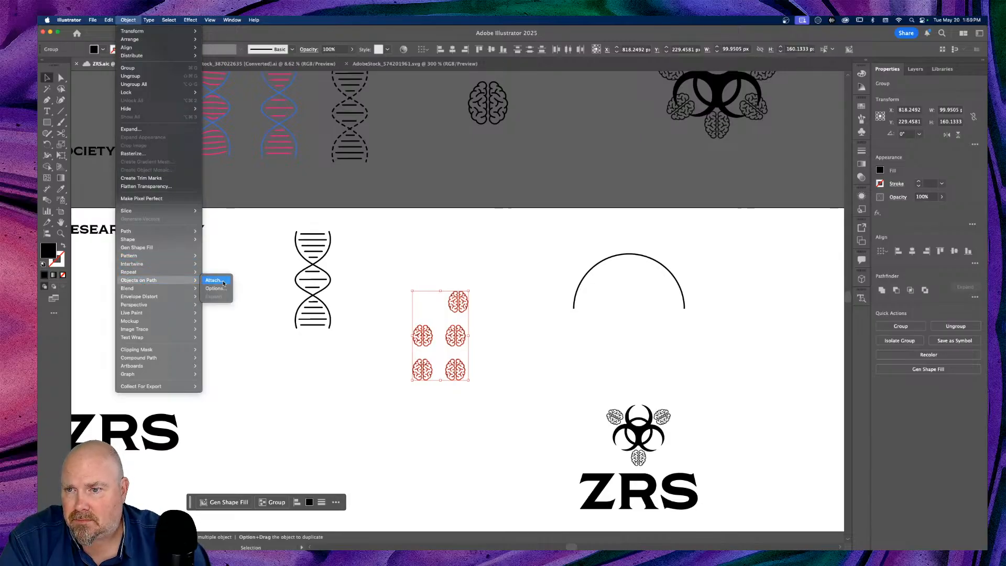
click(223, 281)
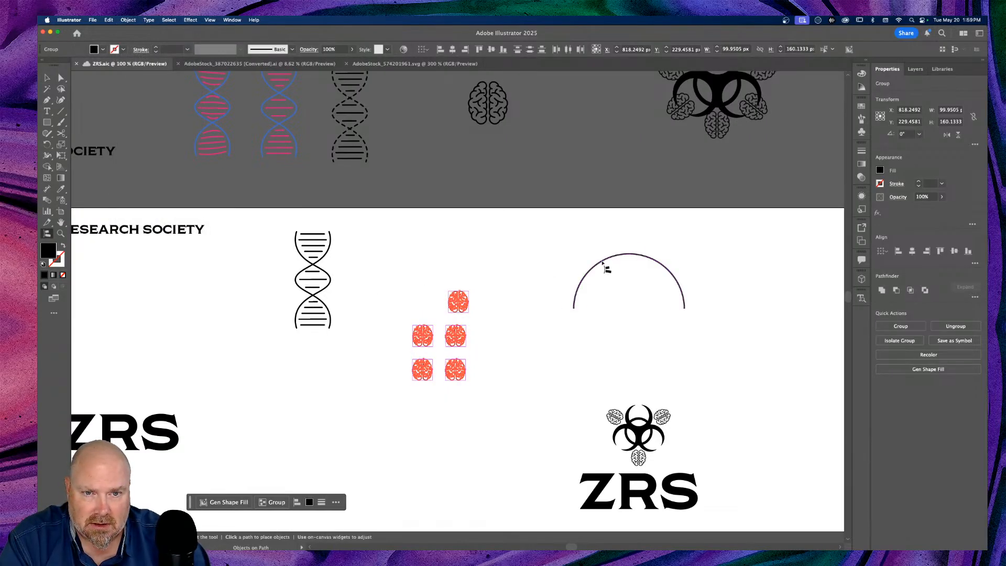
click(603, 262)
click(462, 325)
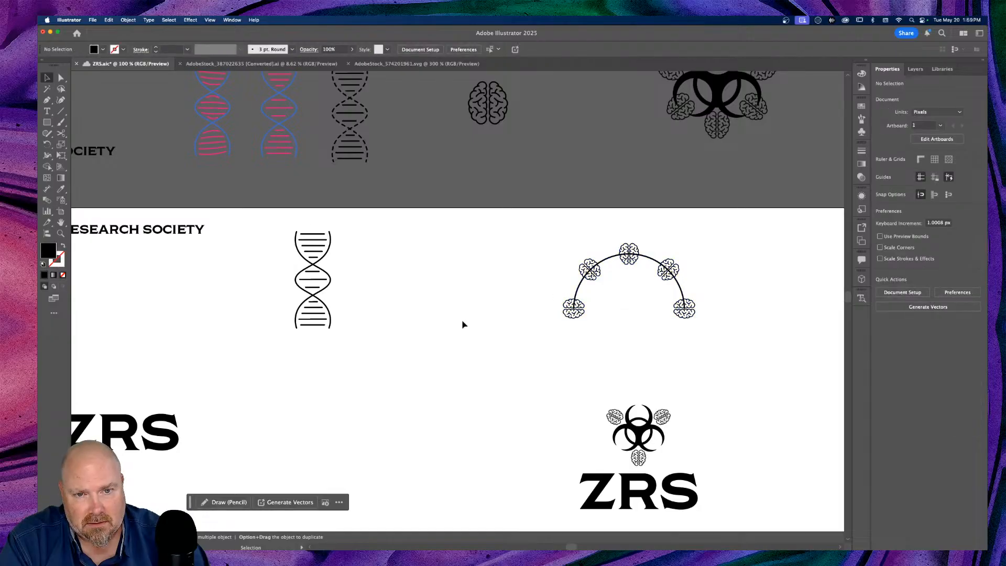
Try to hide the arc by isolating the Objects on Path group and setting the fill to None
click(653, 266)
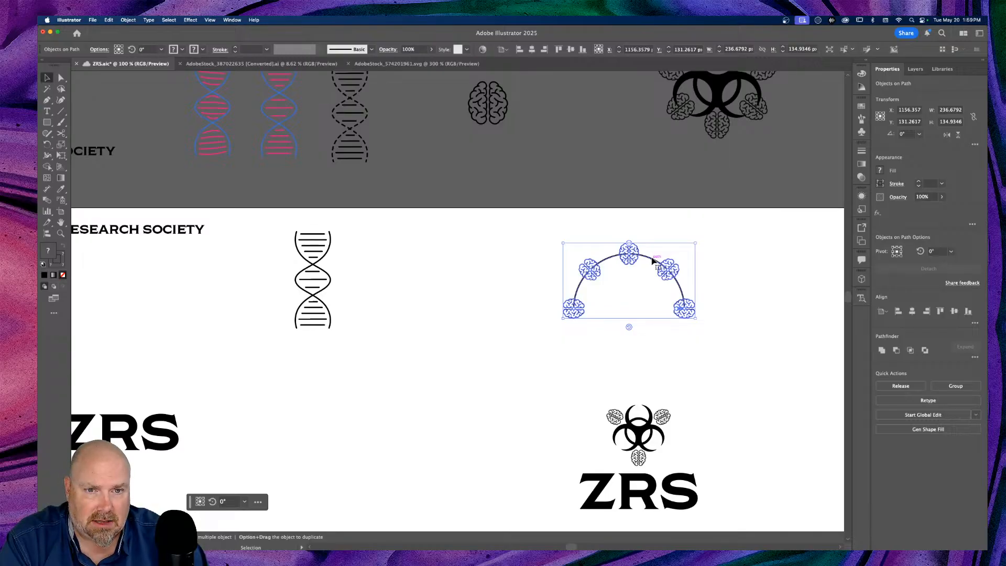
double_click(653, 261)
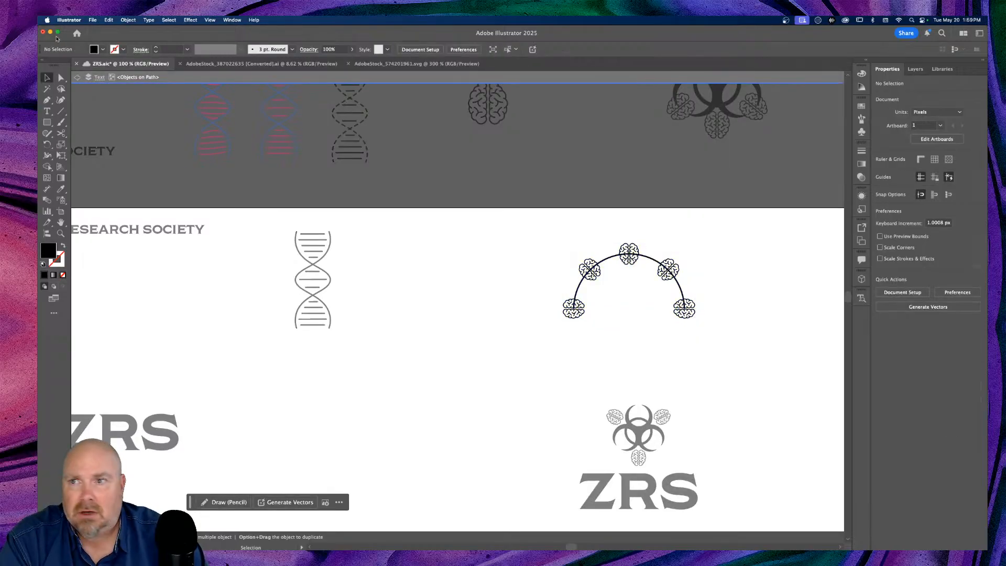
click(96, 50)
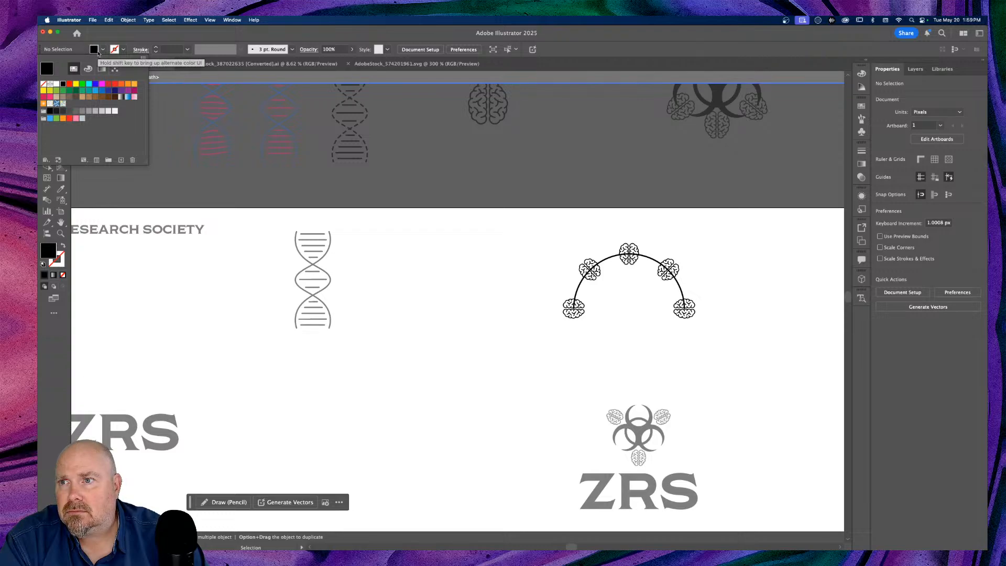
click(44, 84)
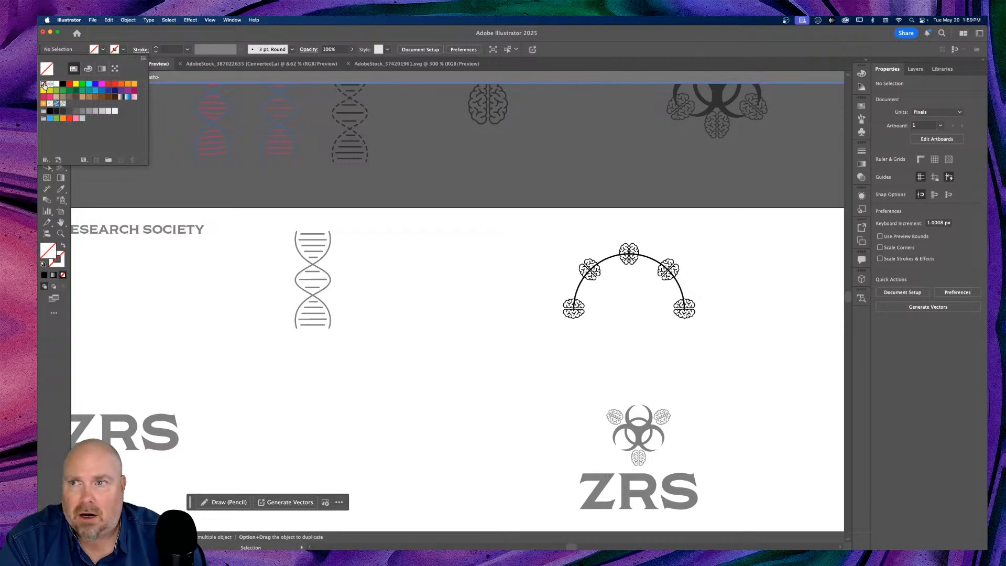
click(512, 339)
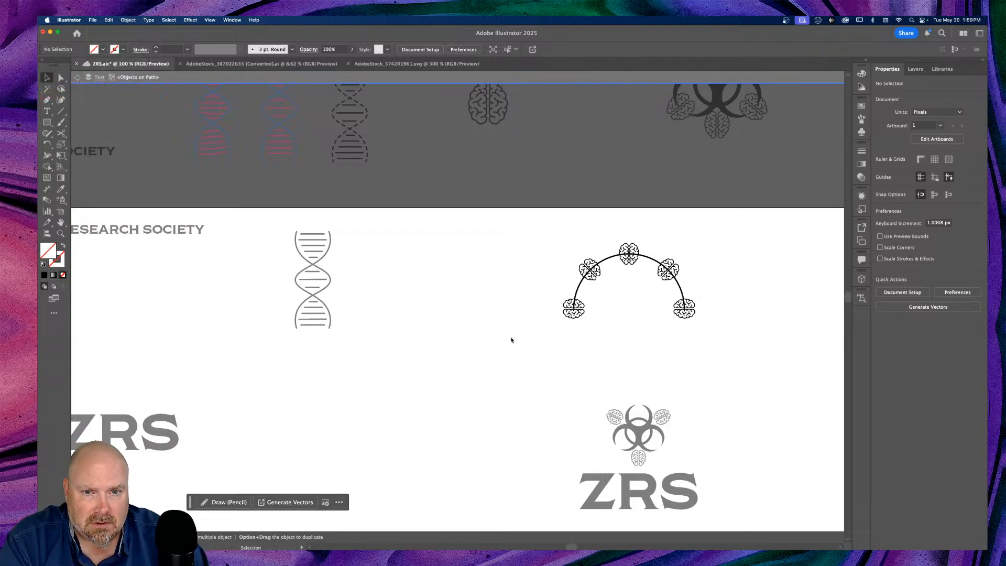
Isolate the arc path inside the Objects on Path group, set its stroke to None, and exit isolation mode
key(a)
key(super+equal)
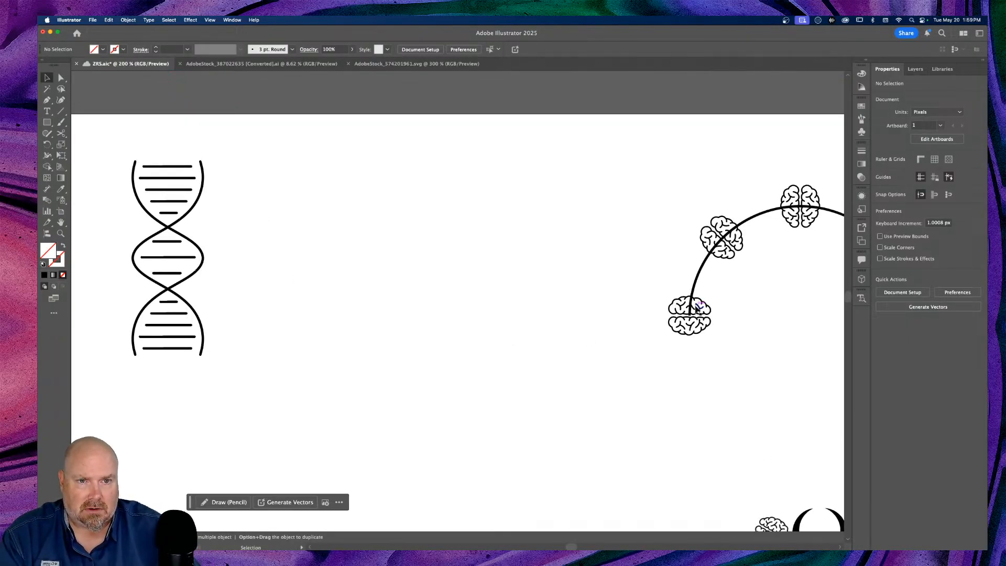
scroll(691, 312, right, 3)
drag(679, 306, 653, 306)
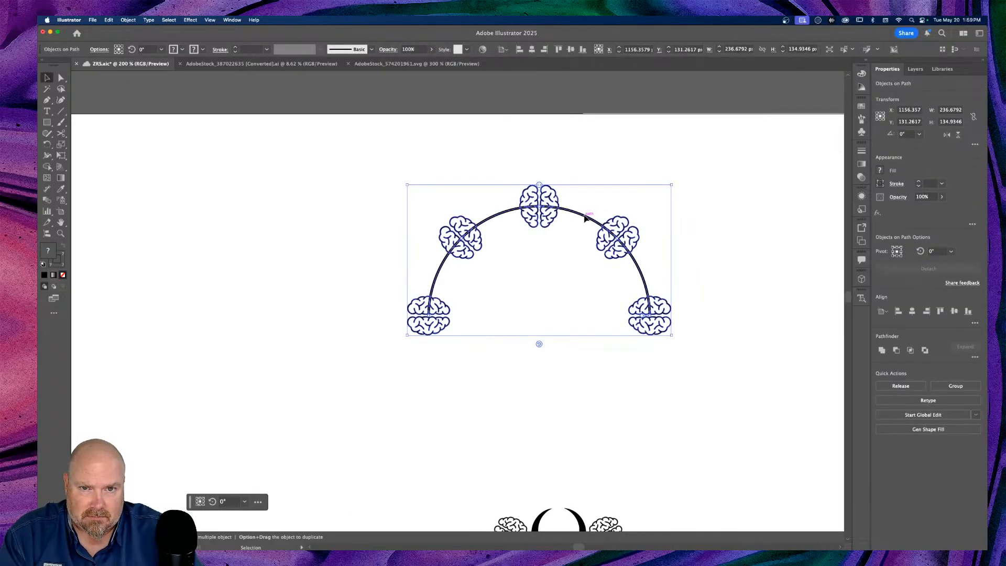
double_click(585, 217)
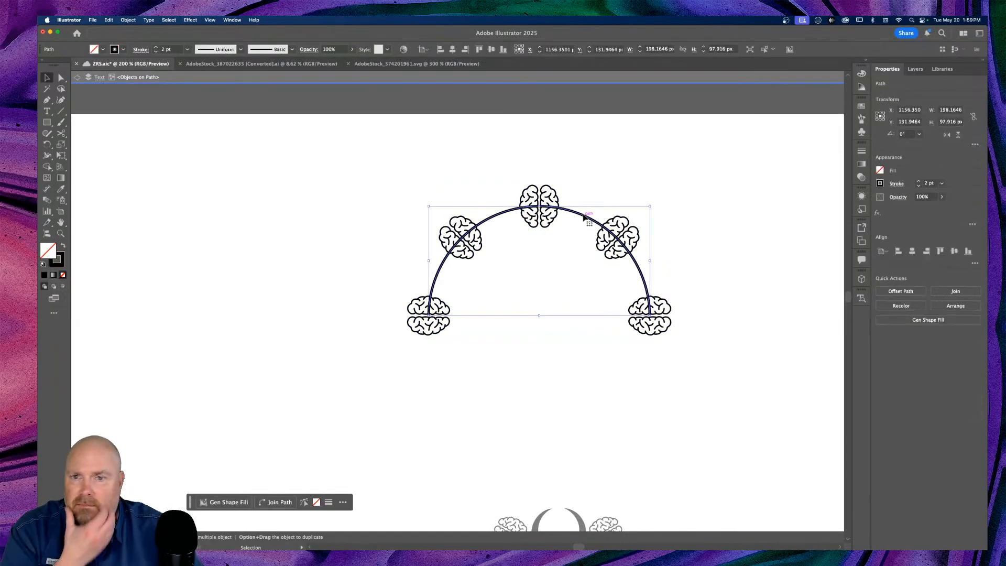
click(124, 48)
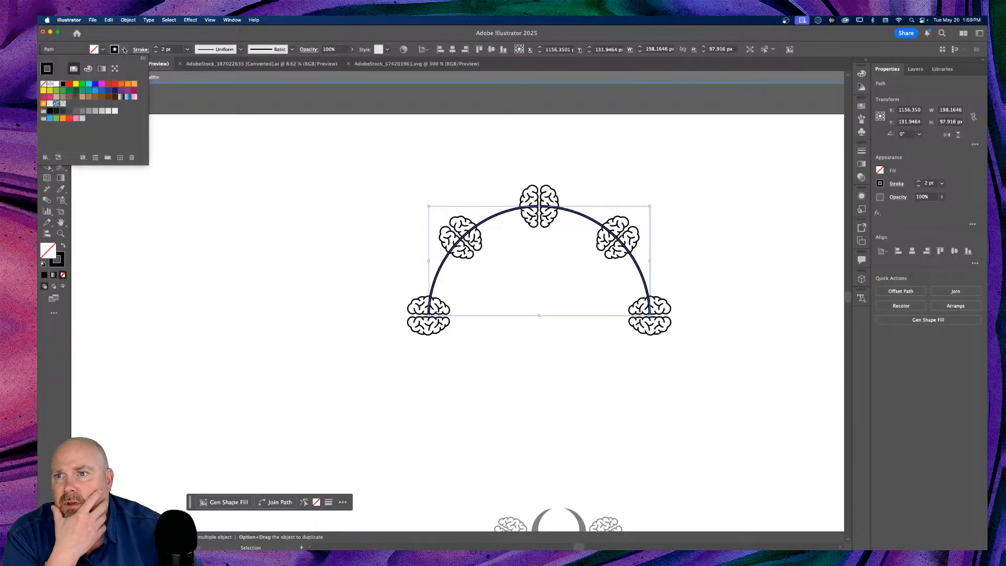
click(44, 86)
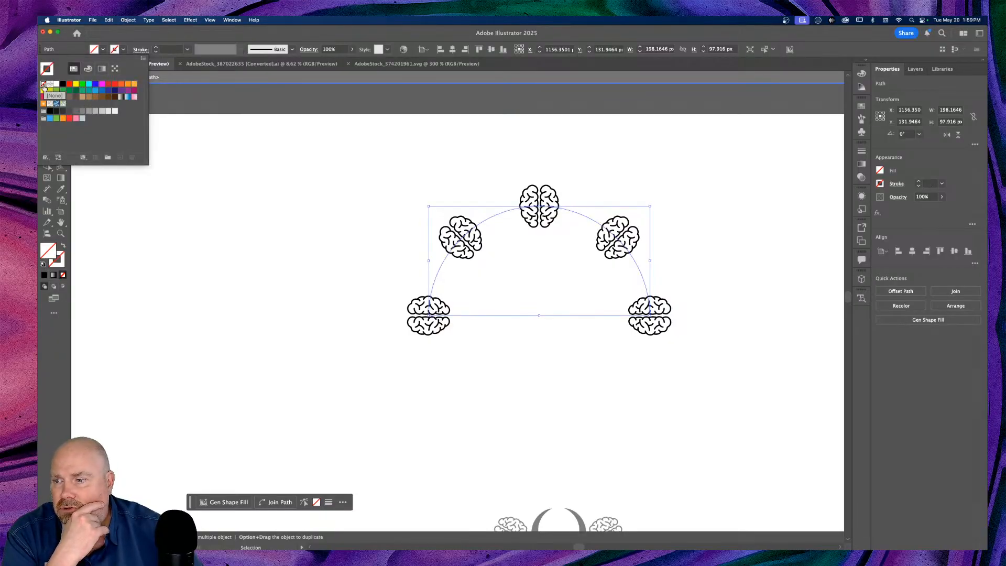
click(269, 224)
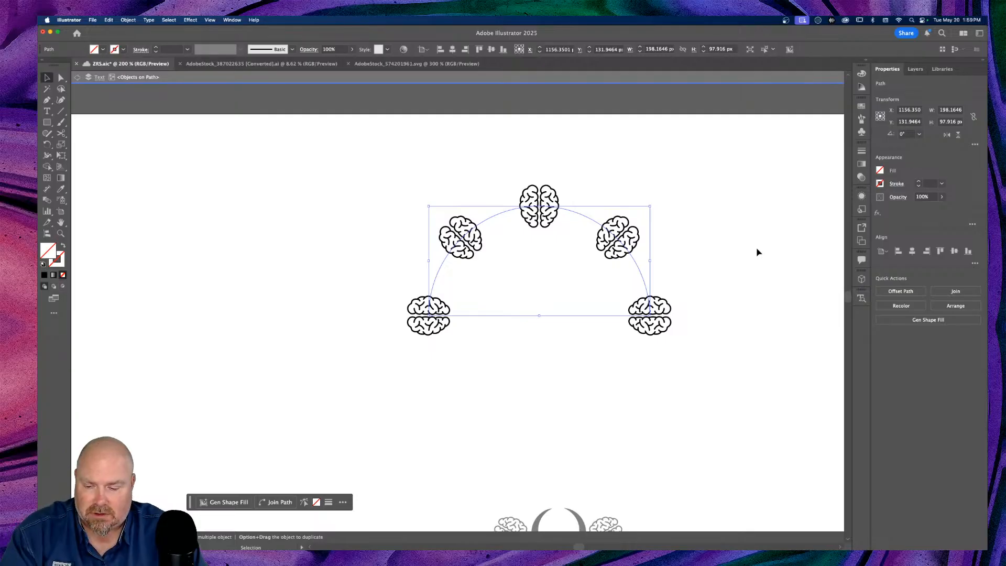
key(Escape)
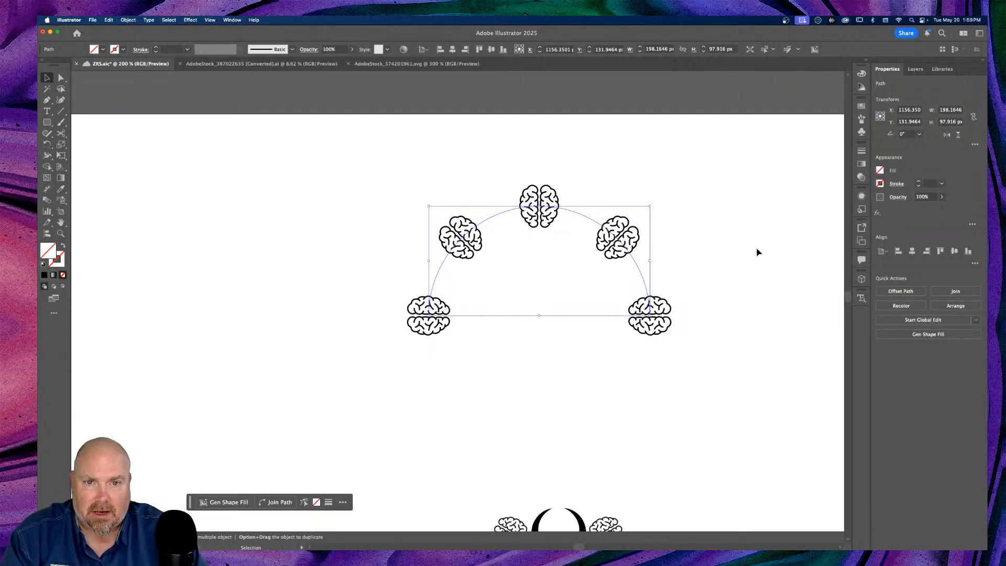
click(732, 220)
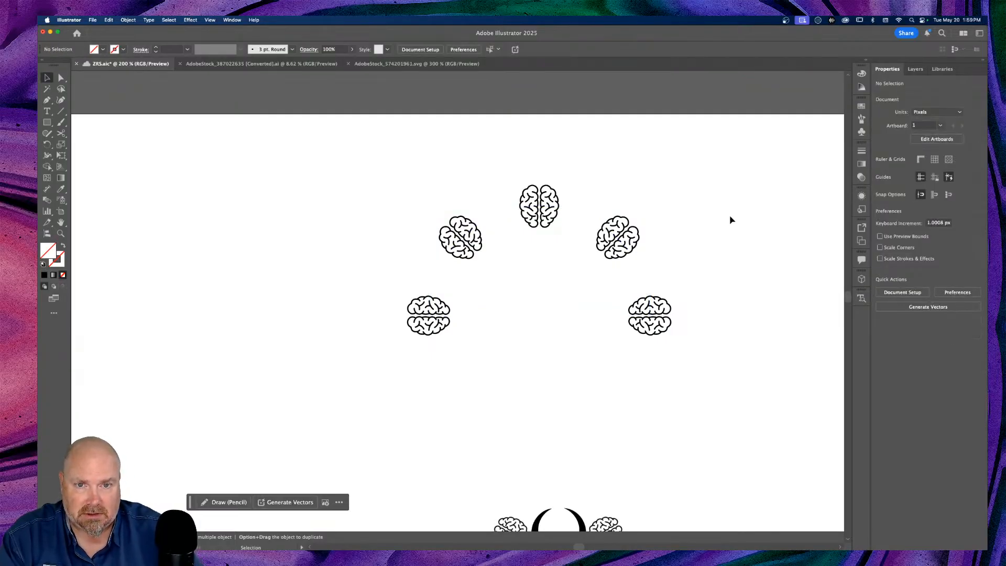
Copy the small biohazard symbol above the ZRS lettering up into the middle of the five-brain arc
key(super+1)
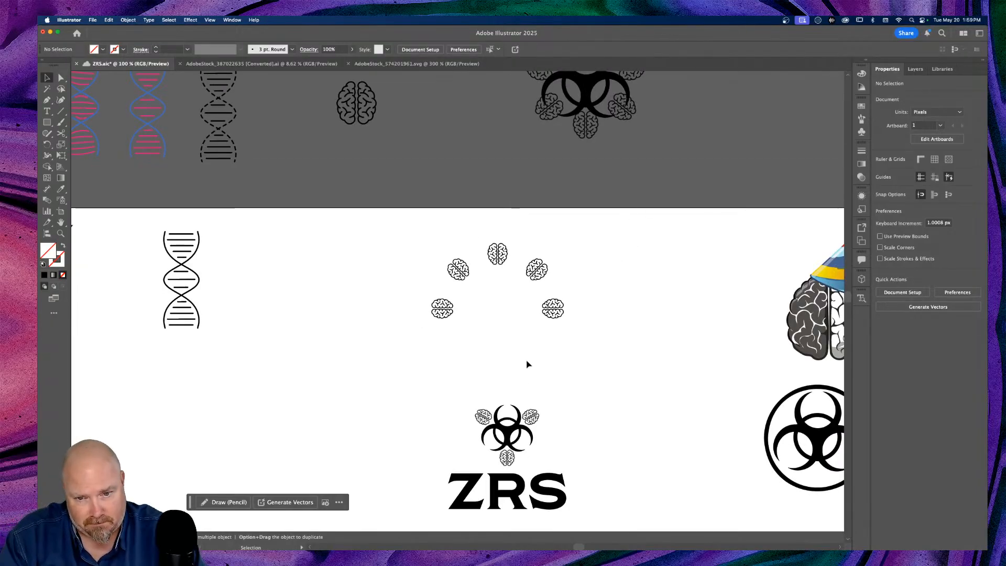
click(514, 431)
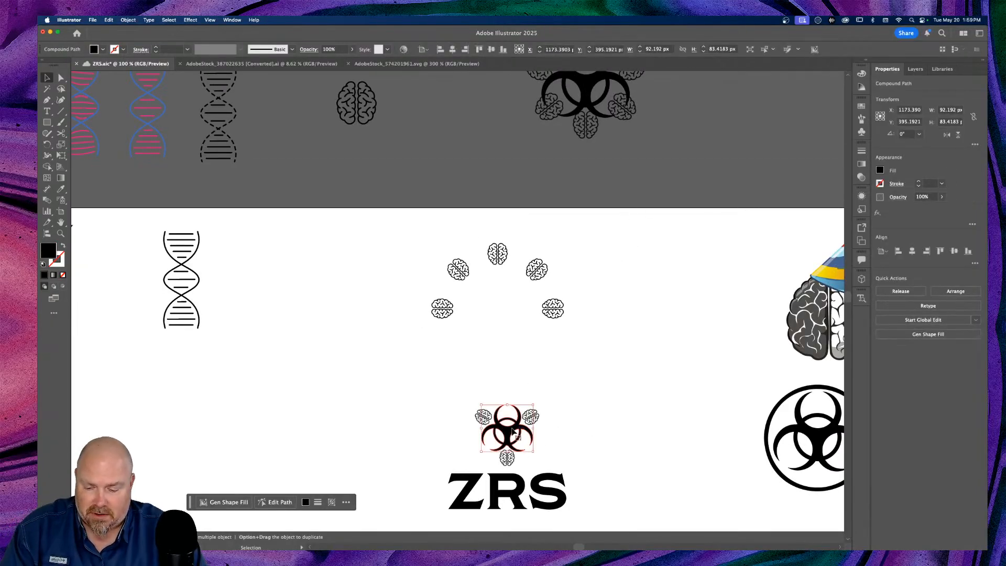
drag(512, 429, 502, 300)
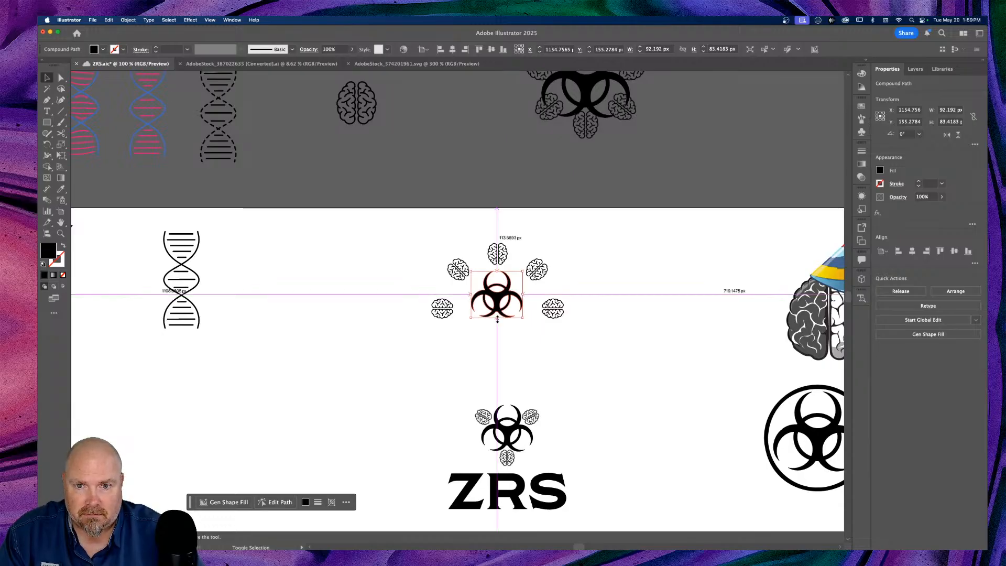
Enlarge the copied biohazard symbol proportionally, centre it under the arc's top brain, and fine-tune its size to fit inside the arc
mouse_move(498, 319)
mouse_down()
mouse_move(497, 338)
mouse_move(500, 305)
mouse_up()
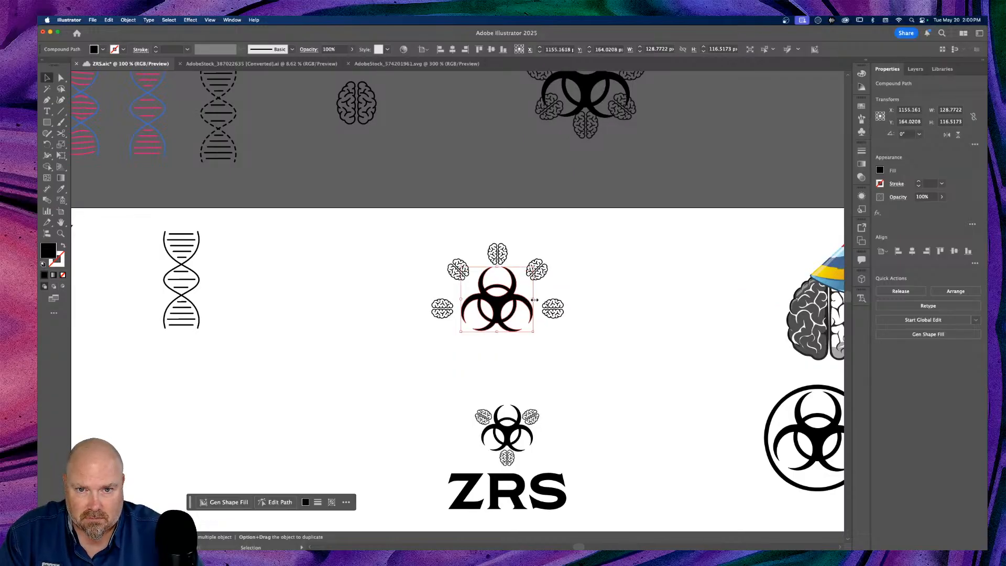
drag(535, 300, 498, 306)
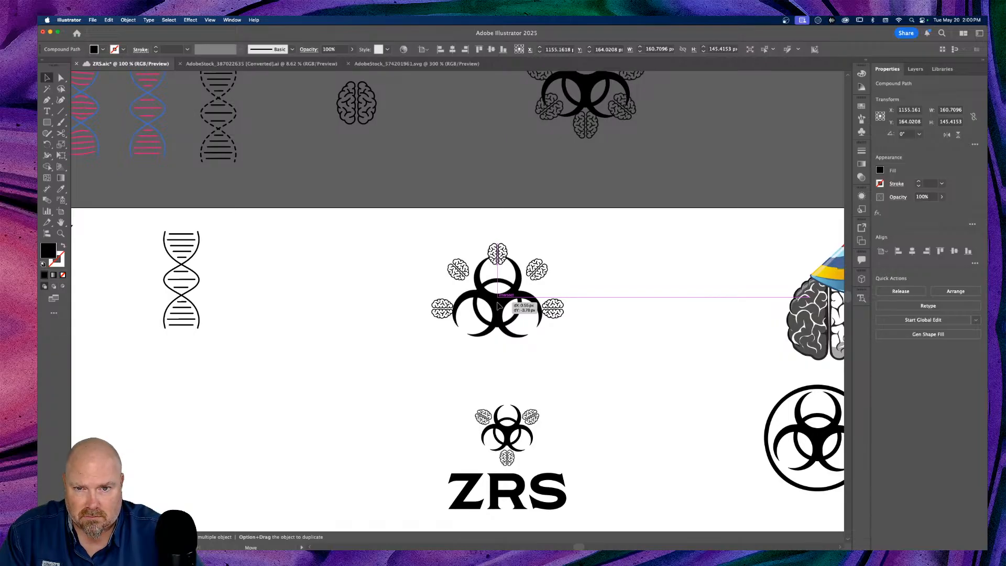
drag(498, 306, 498, 306)
click(616, 288)
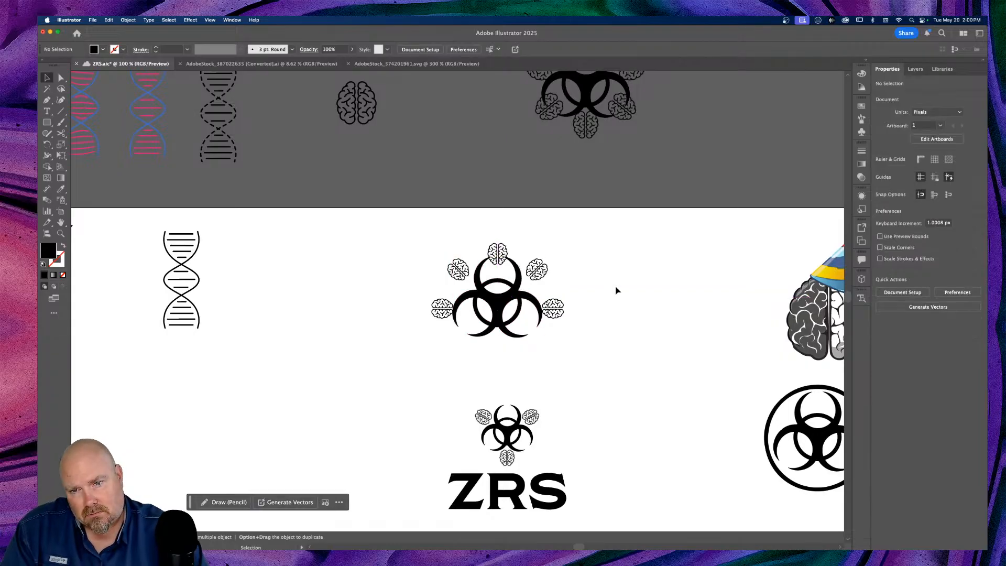
click(493, 305)
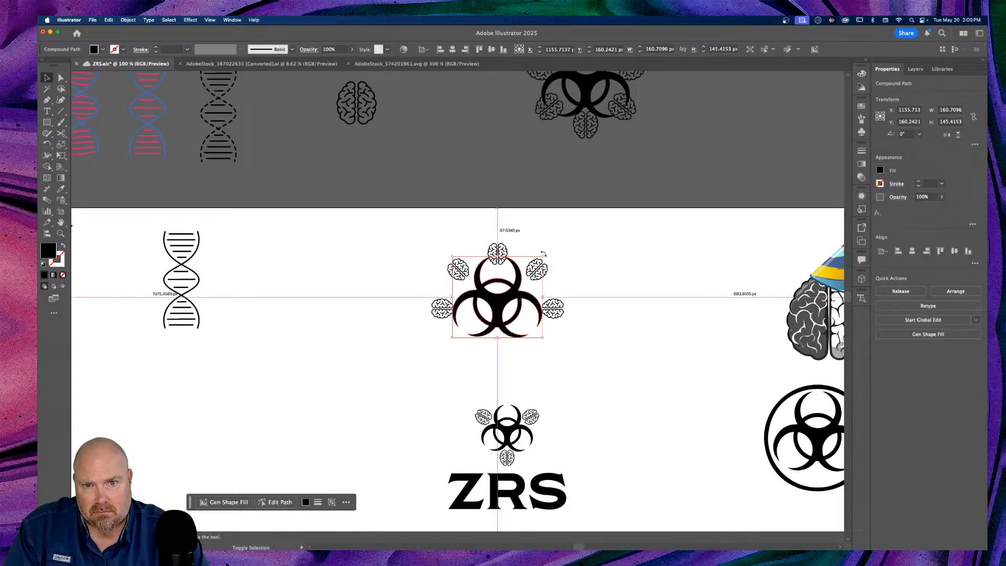
drag(545, 256, 540, 260)
click(609, 275)
Switch to Discord in Chrome and examine the ZAM lettering sketch and the three-brain biohazard sketch in stream-chat at enlarged size
scroll(609, 274, right, 2)
scroll(609, 275, up, 1)
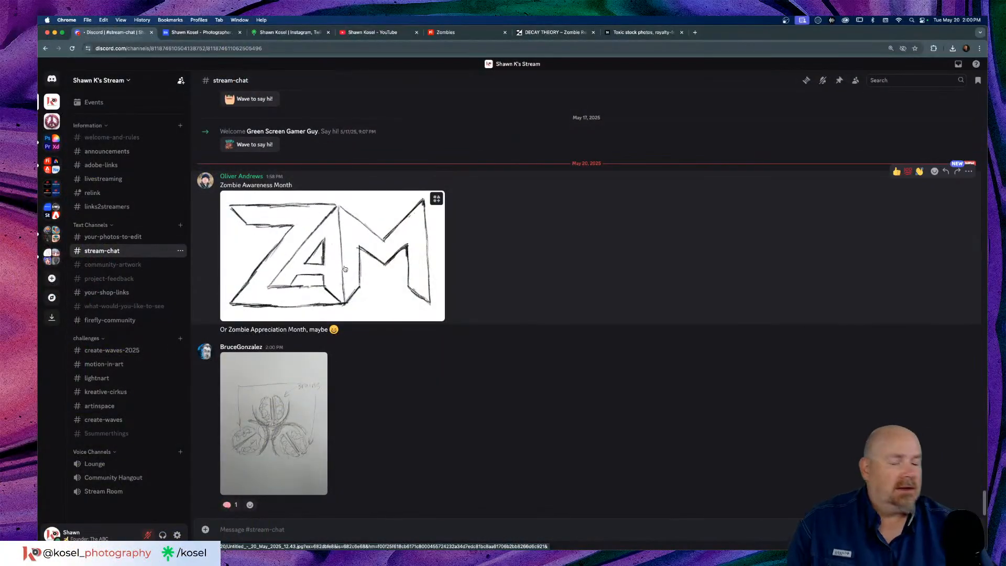
click(345, 268)
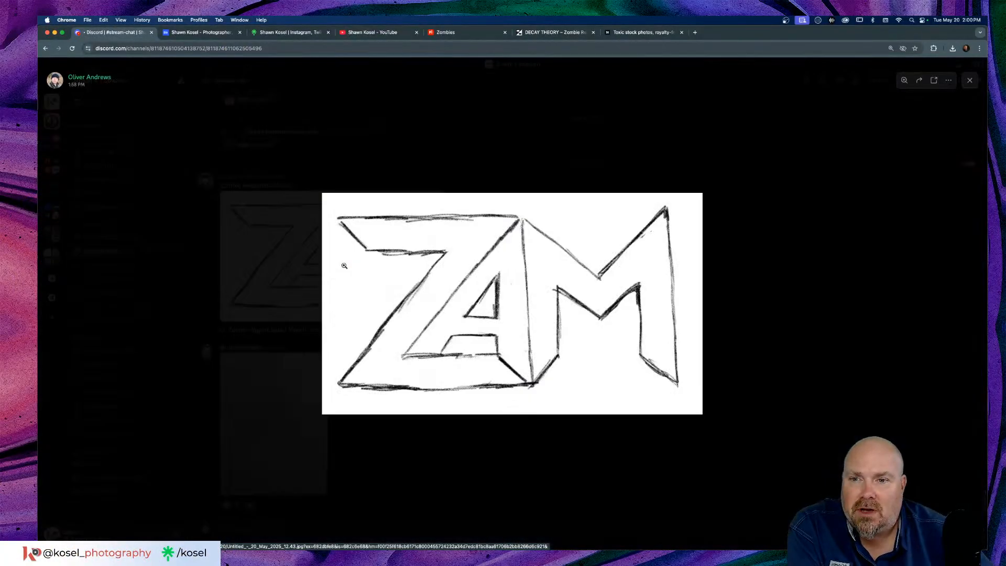
click(821, 241)
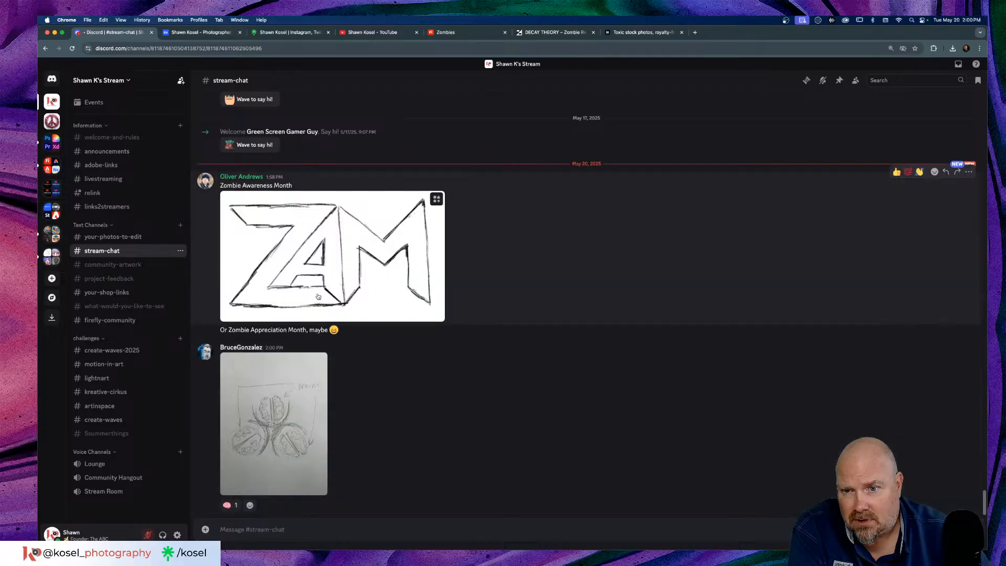
click(348, 276)
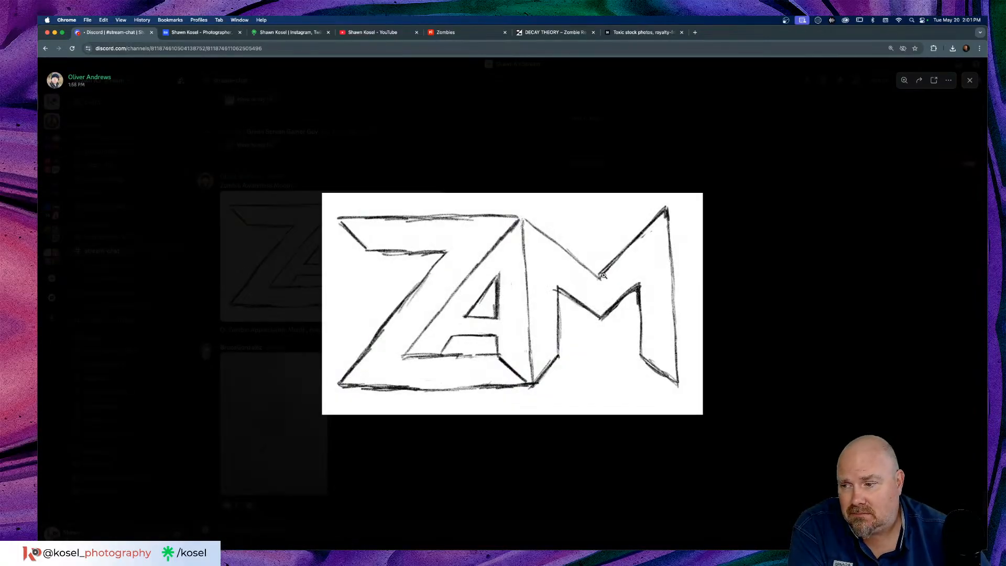
click(690, 272)
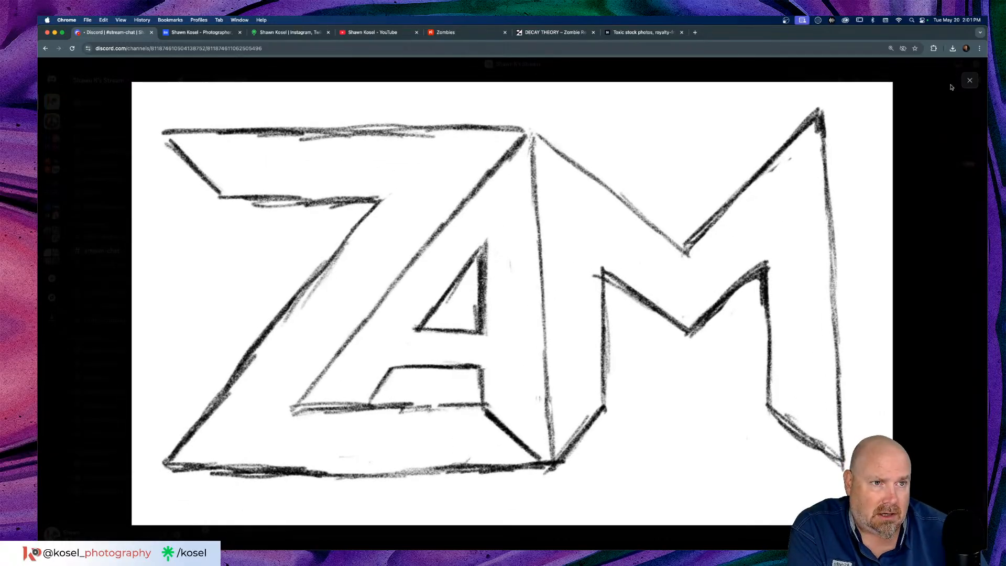
click(970, 82)
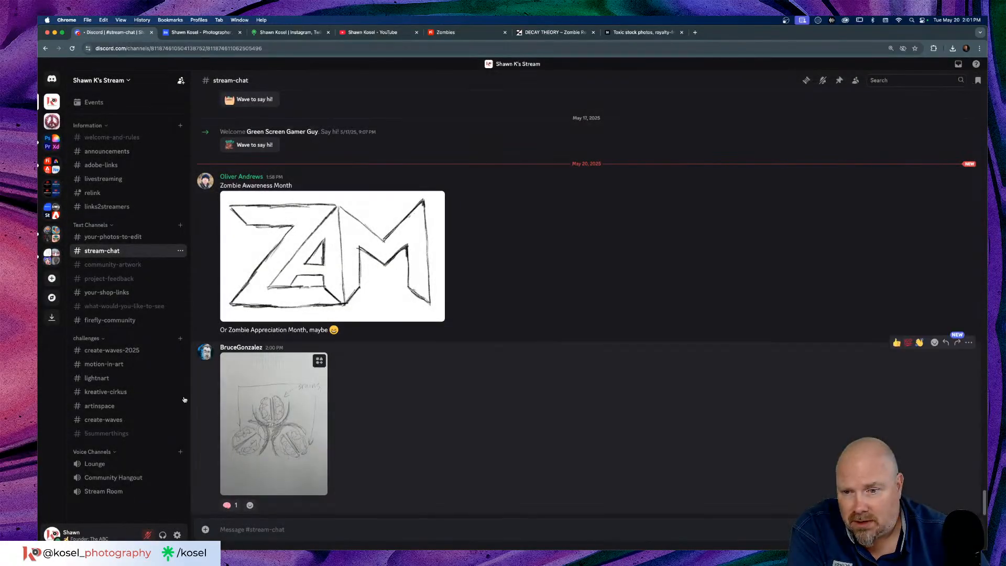
click(253, 397)
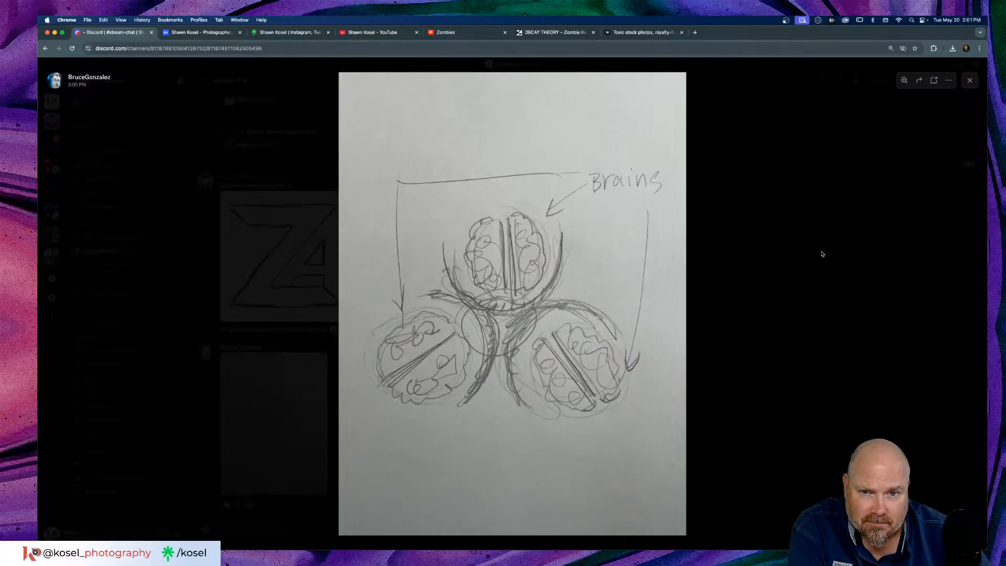
click(822, 254)
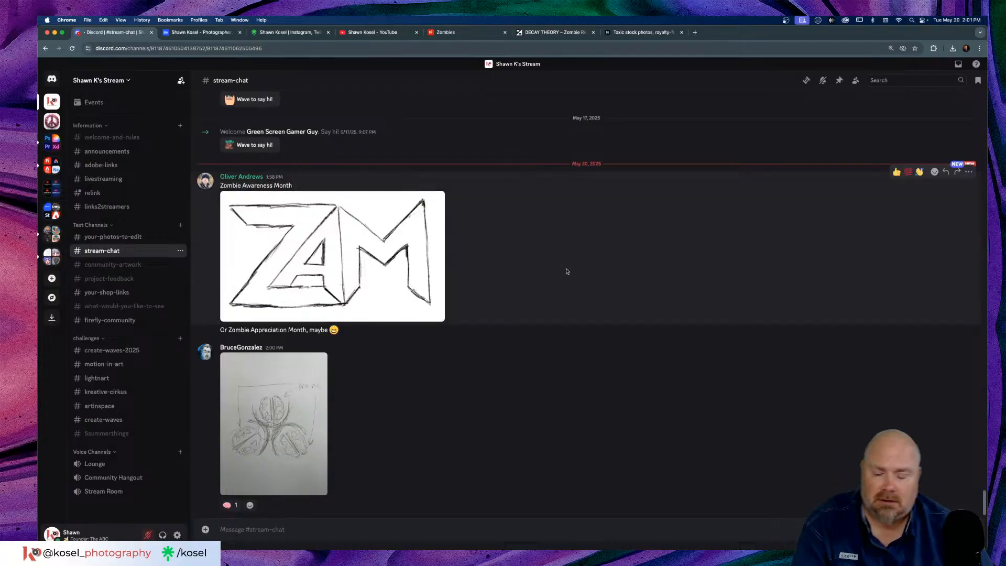
Switch back to Illustrator and copy the three-brain biohazard emblem above ZRS to the empty area left of the lettering
key(super+Tab)
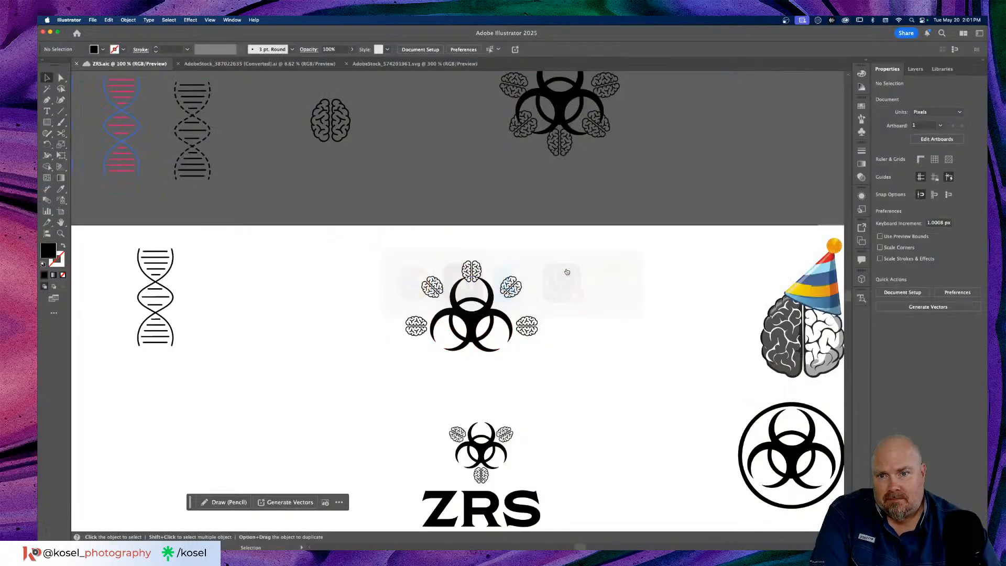
scroll(567, 272, down, 2)
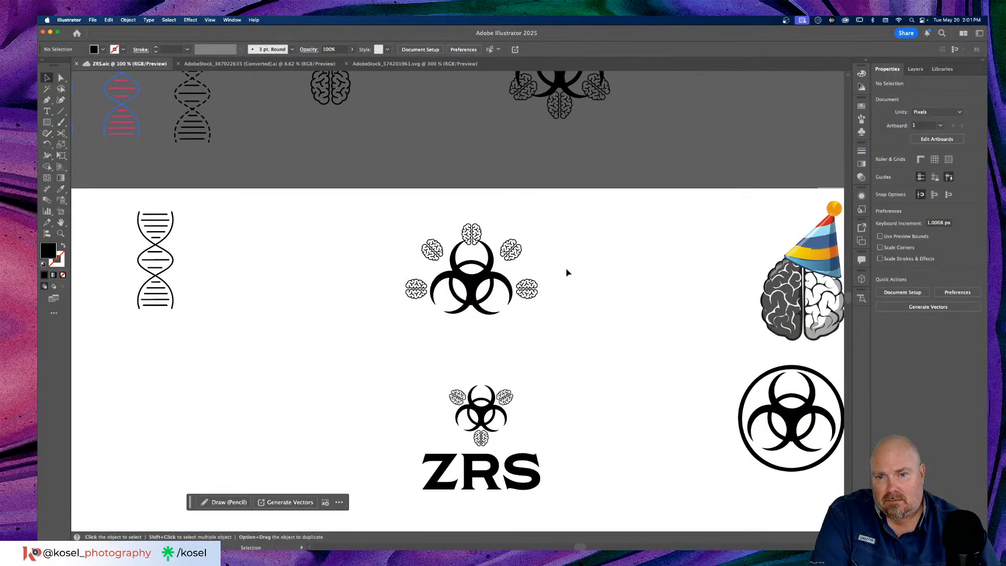
scroll(567, 272, down, 5)
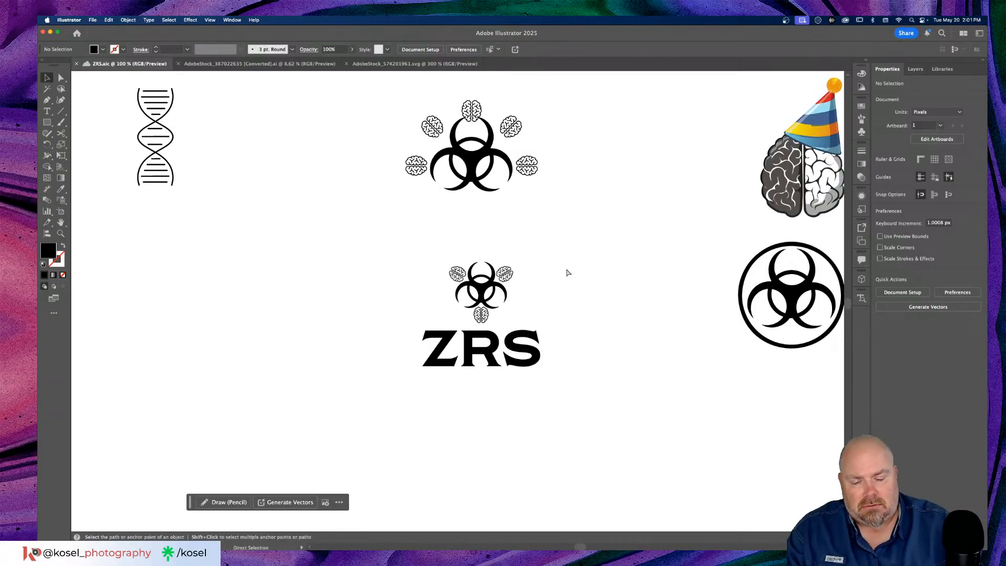
key(super+equal)
drag(618, 224, 375, 342)
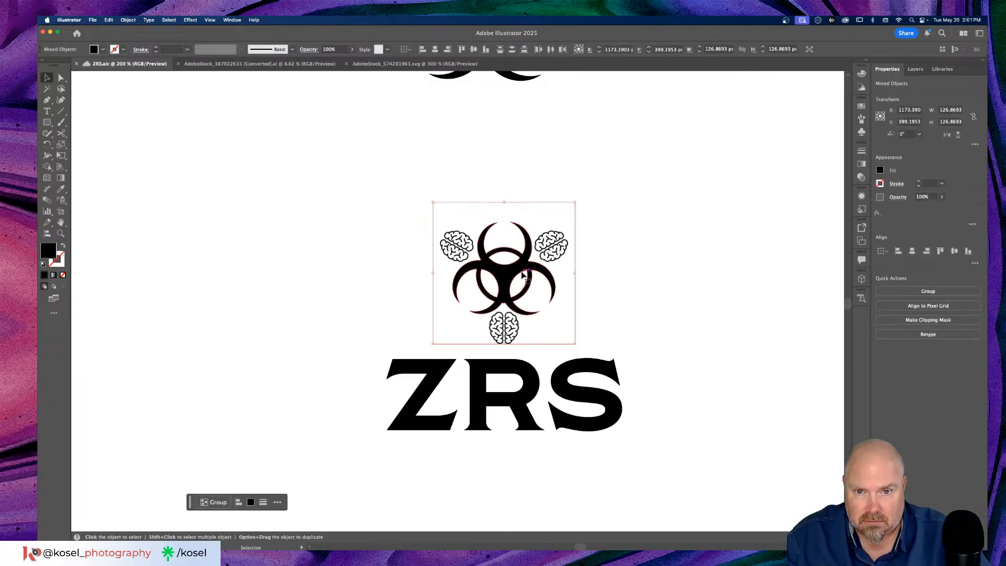
drag(516, 278, 184, 261)
scroll(404, 277, left, 10)
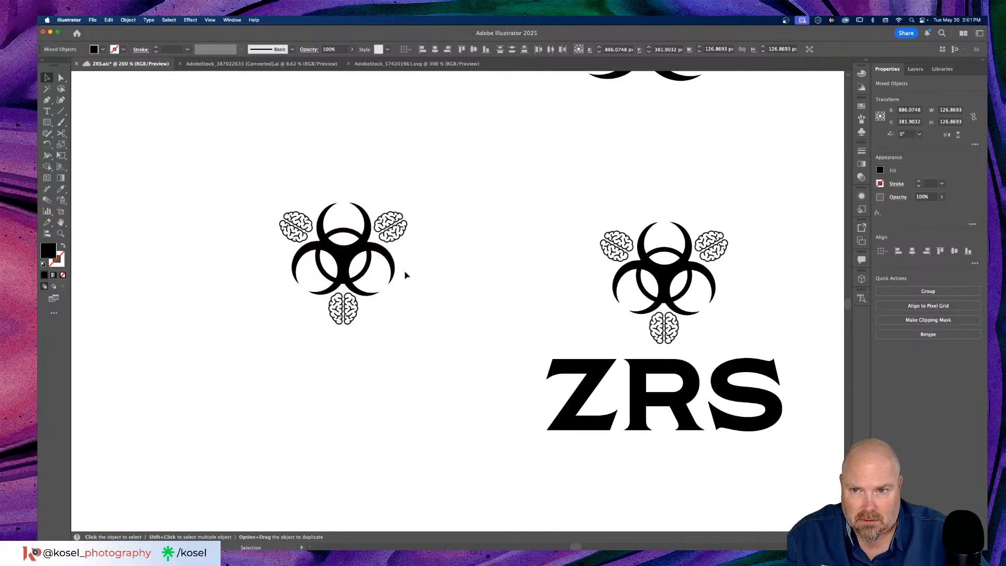
Rotate the copied emblem's radial repeat of brains by 180° and scale it down proportionally to about 92 px wide
click(456, 204)
click(425, 239)
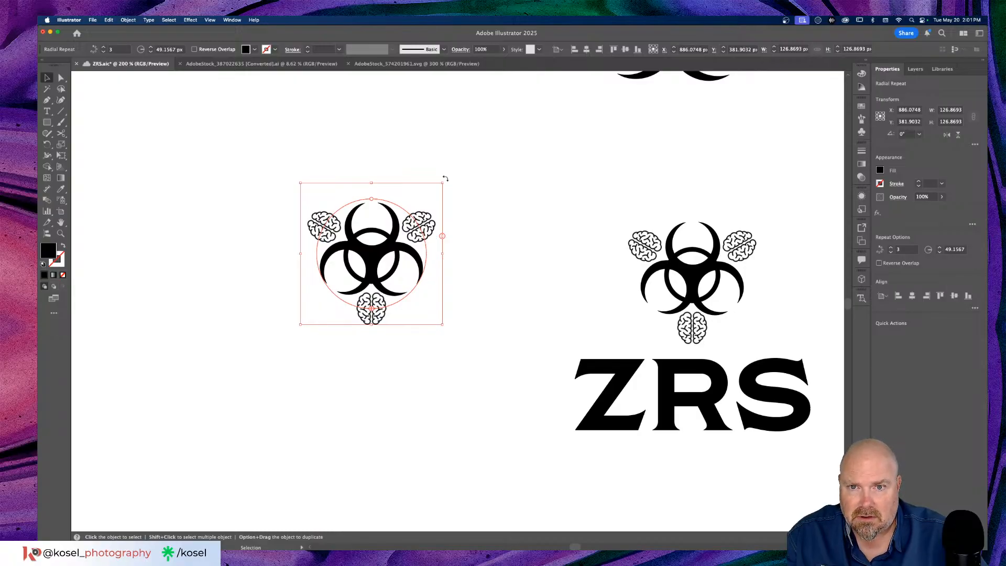
drag(446, 178, 274, 360)
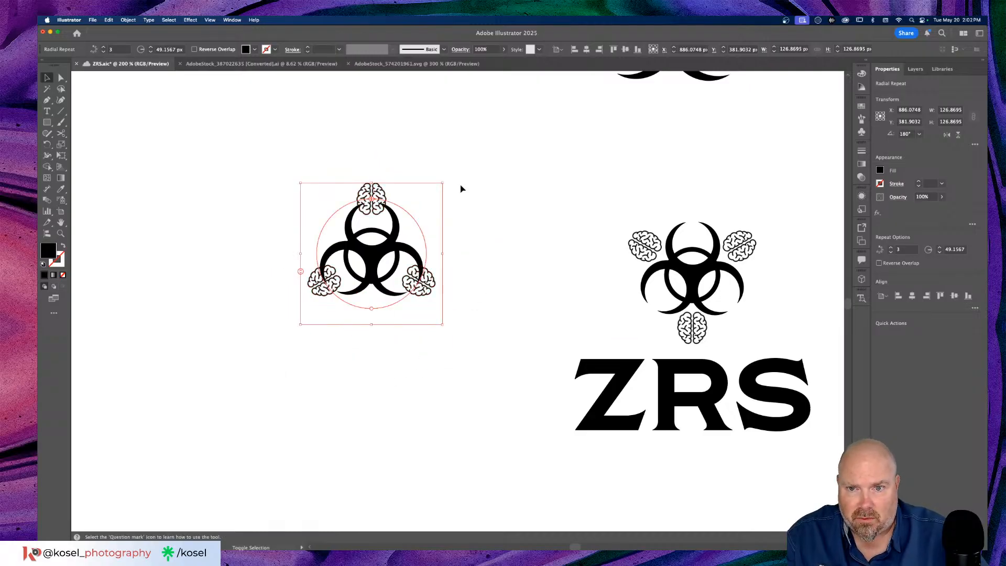
drag(442, 181, 433, 203)
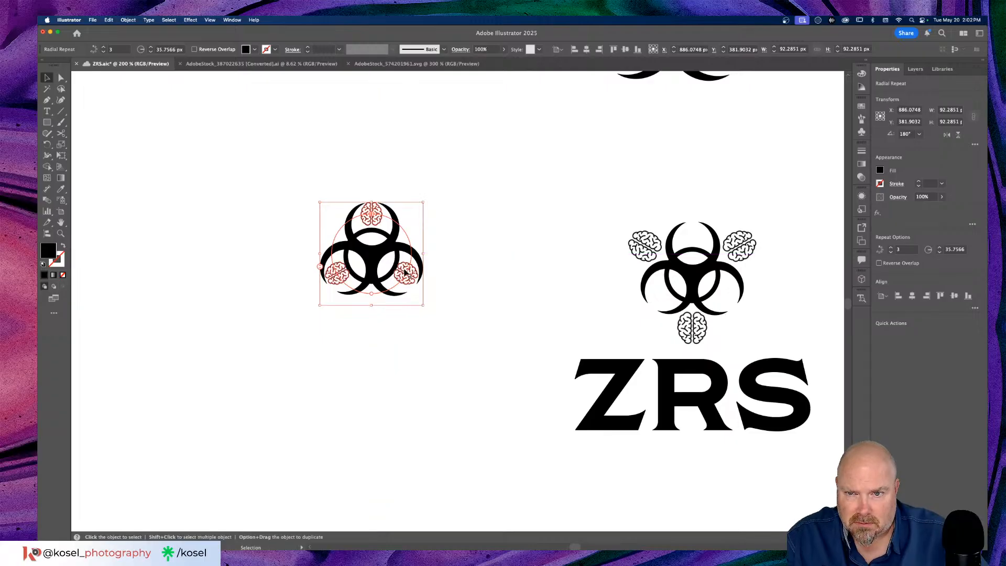
Nudge the radial repeat down about 2 px so the three brains sit inside the biohazard crescents, and deselect it
key(Down)
key(Down)
key(Down)
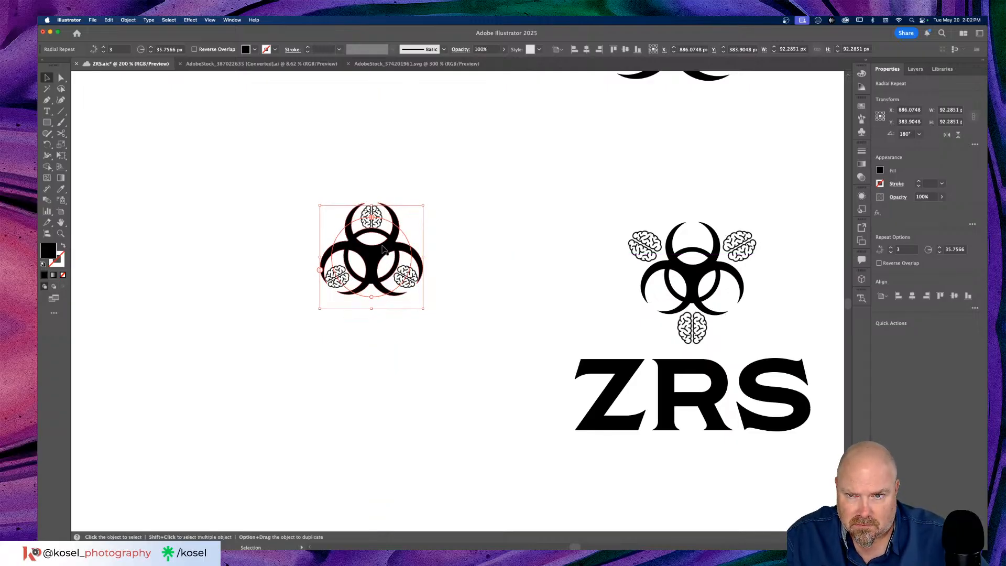
key(Up)
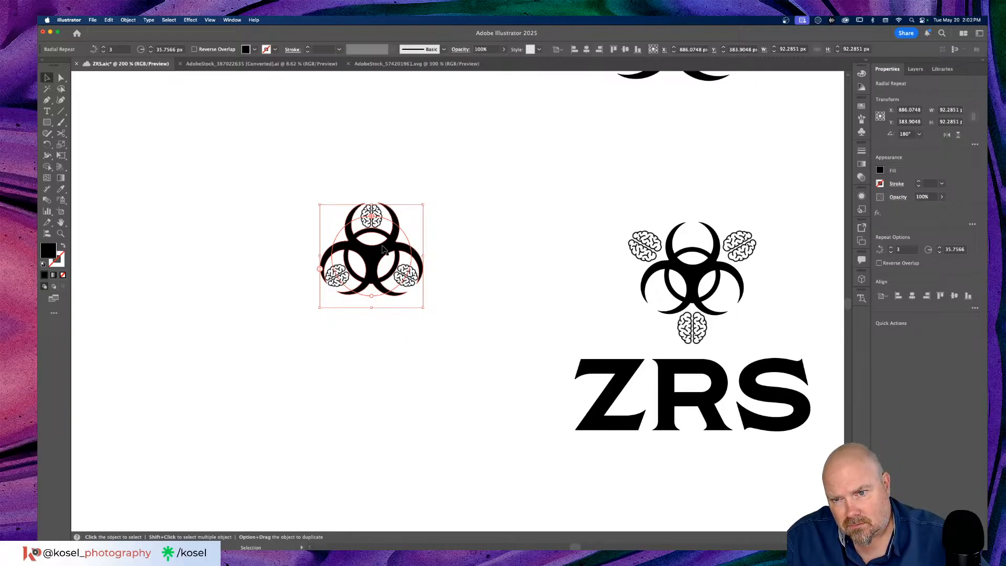
click(424, 189)
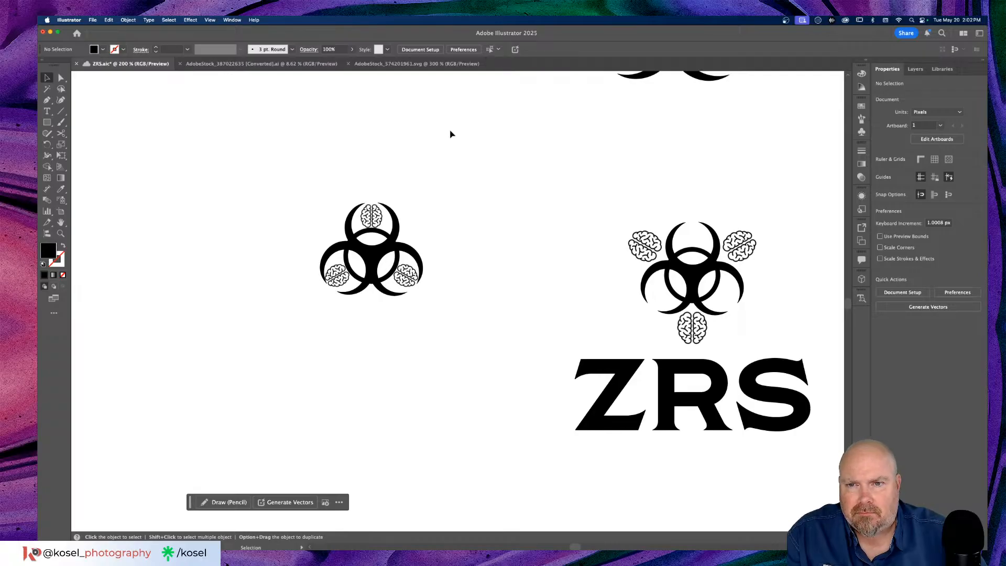
Select the copied biohazard symbol together with its radial repeat of brains and align them on their horizontal centres
scroll(481, 213, left, 3)
key(a)
key(super+equal)
key(super+equal)
key(super+equal)
key(v)
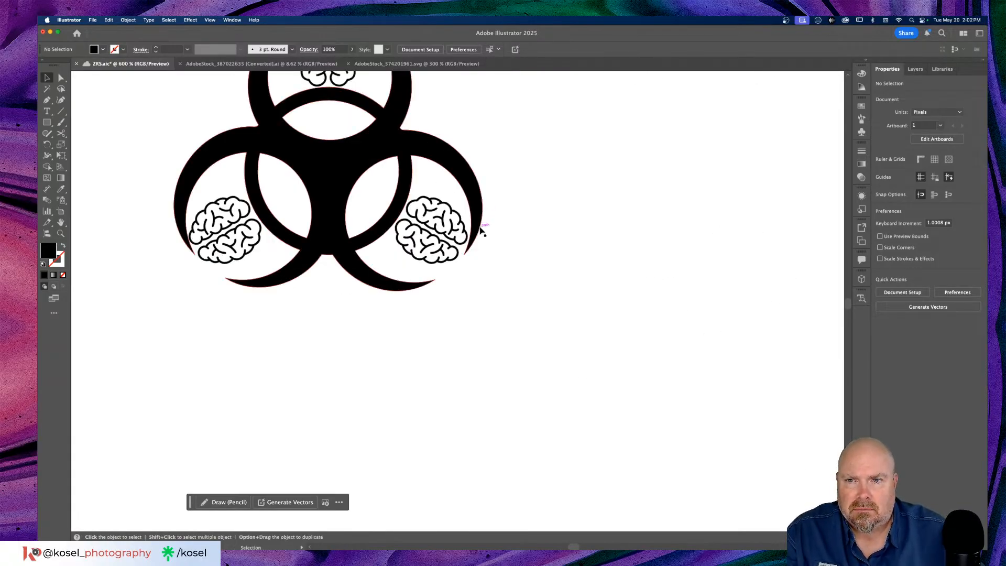
scroll(482, 231, left, 6)
scroll(472, 226, up, 6)
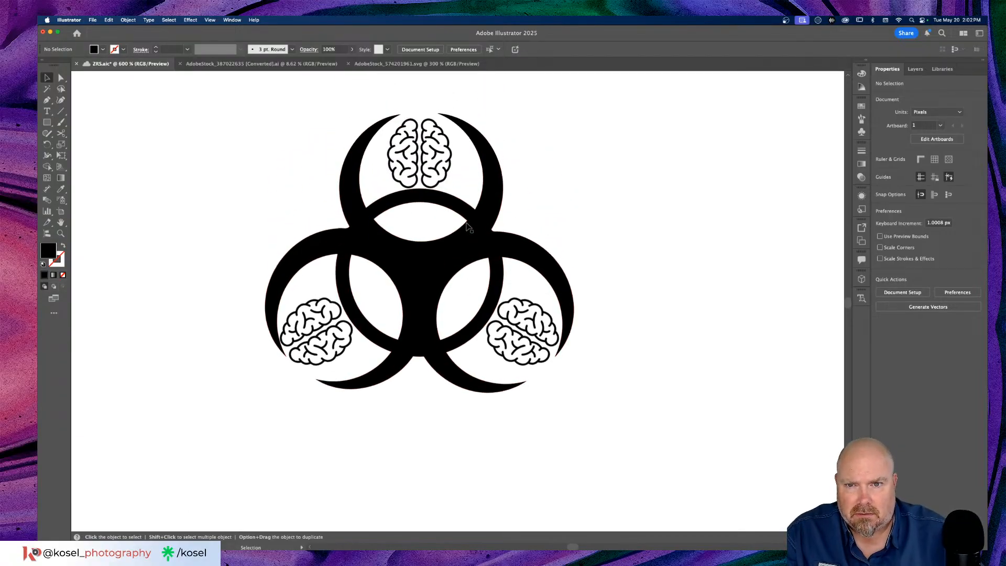
drag(629, 161, 308, 365)
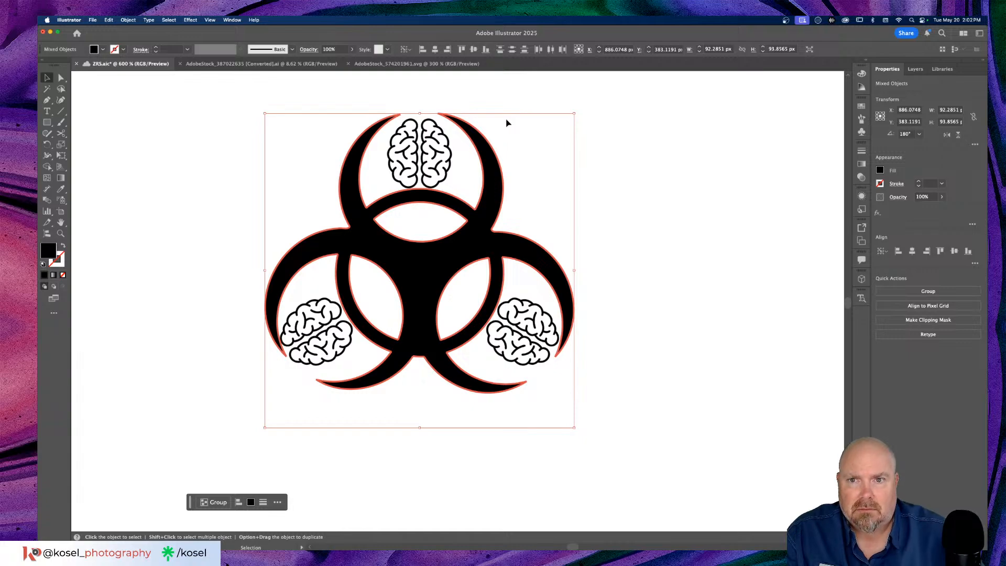
click(550, 50)
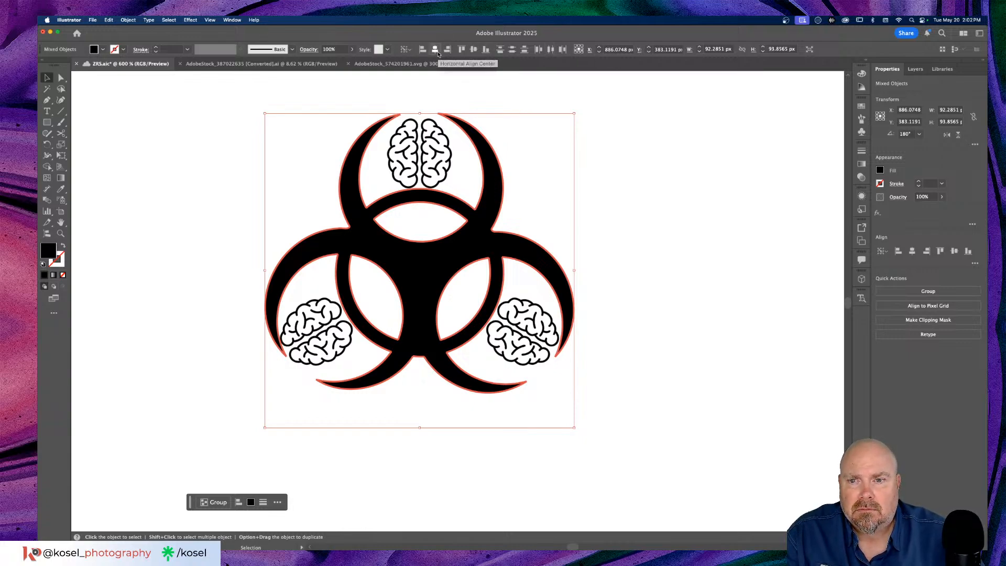
click(710, 218)
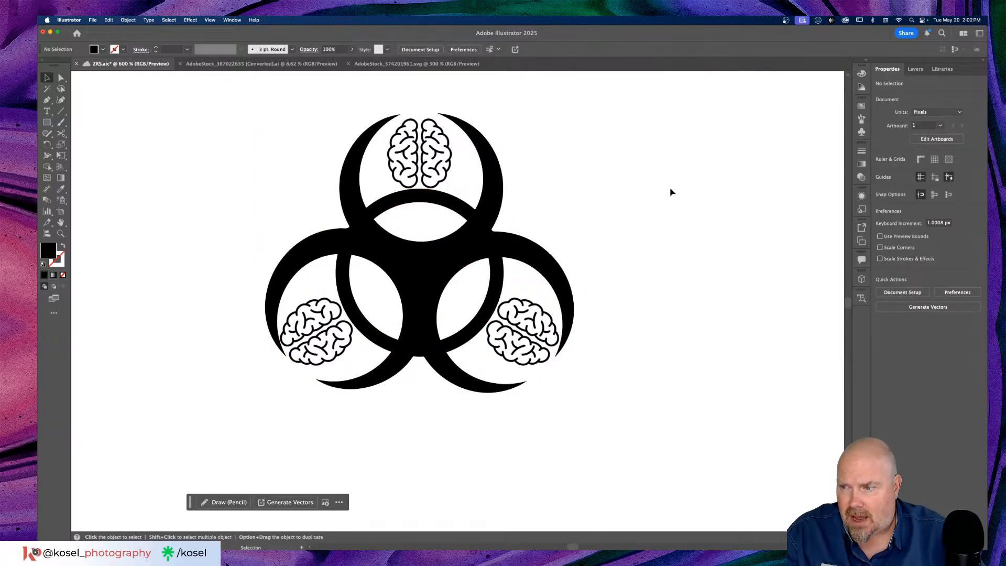
Rotate the radial repeat of brains another 180° around the copied biohazard symbol, placing the brains between its crescents
scroll(672, 193, up, 3)
scroll(672, 192, left, 2)
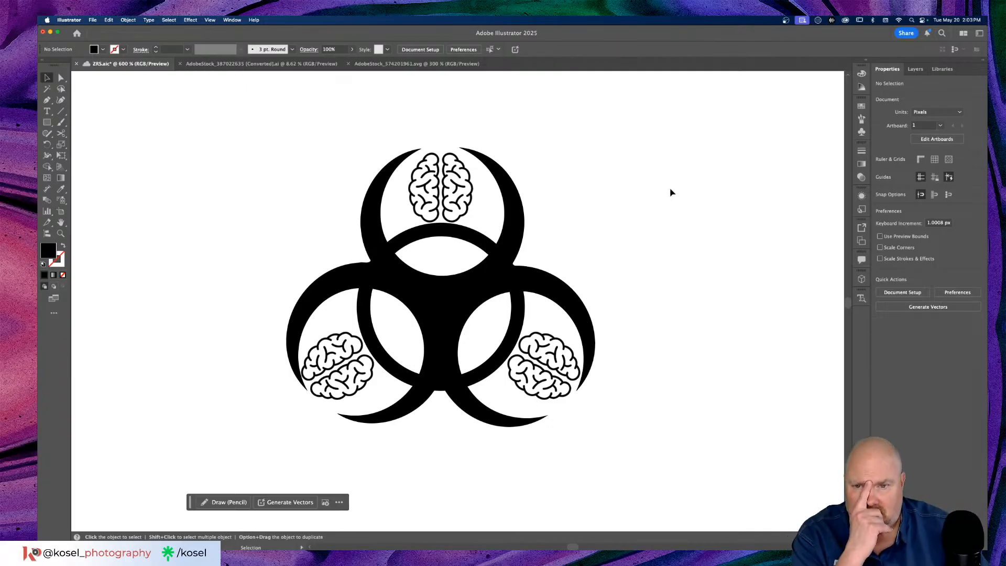
click(532, 341)
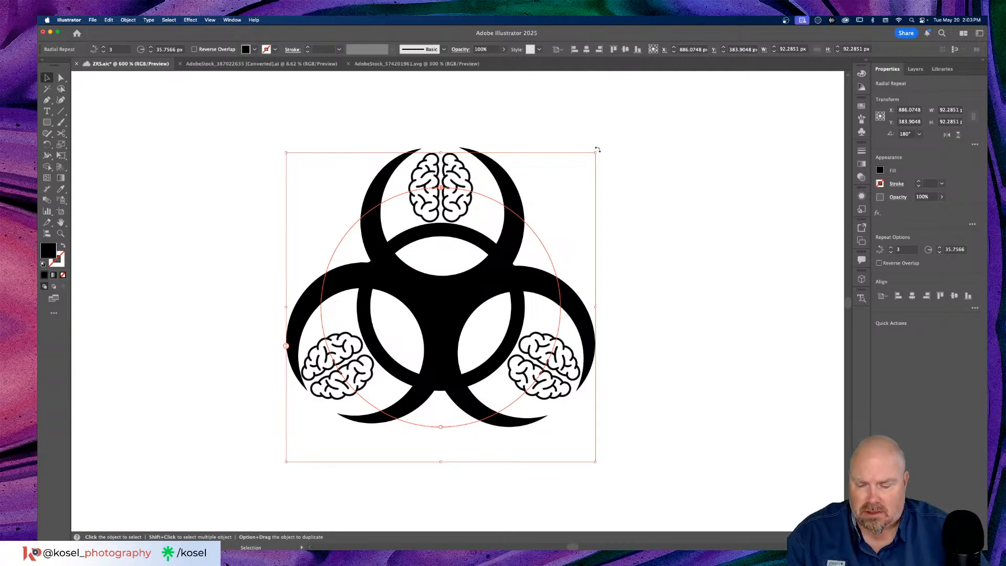
drag(598, 150, 287, 432)
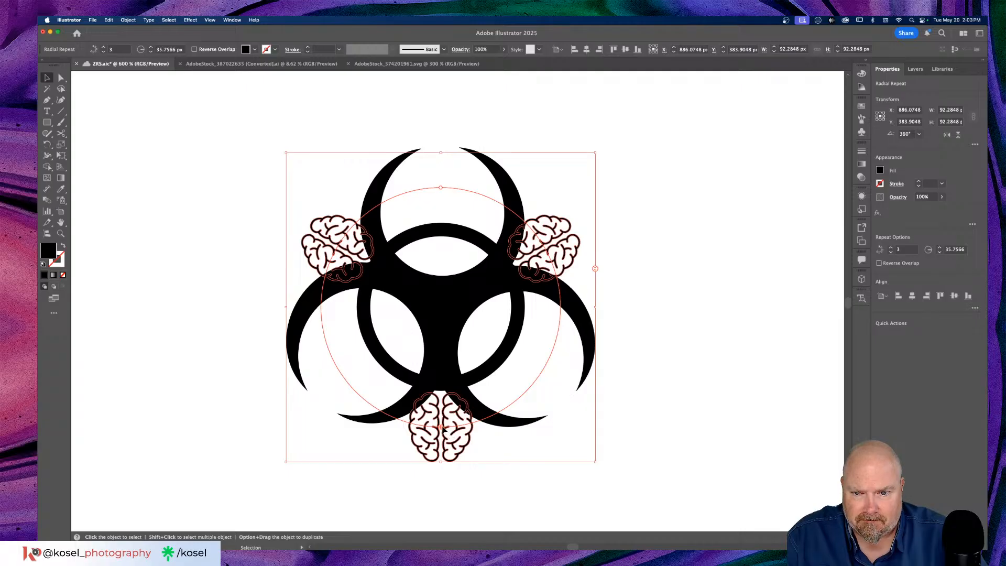
drag(443, 427, 528, 360)
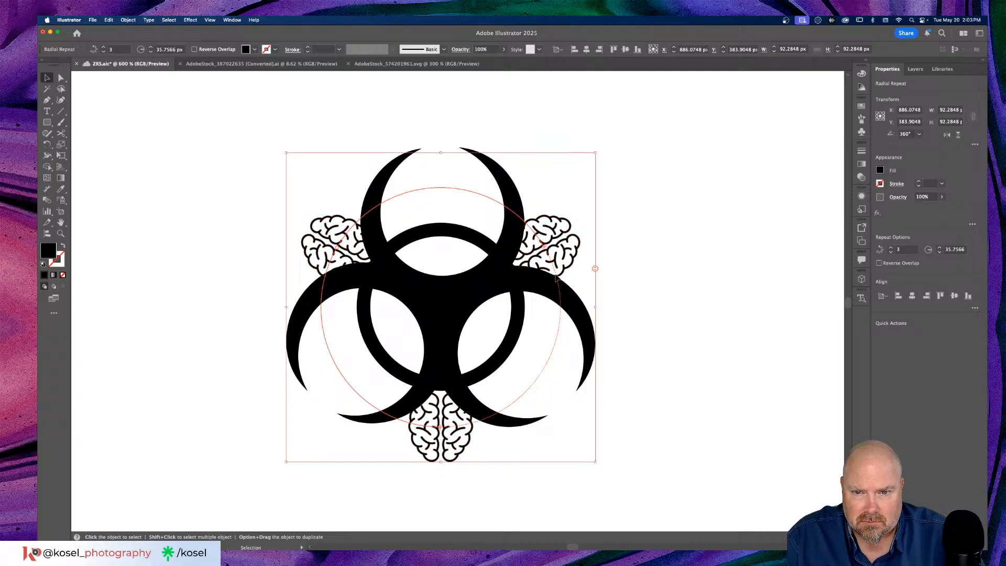
drag(441, 428, 338, 397)
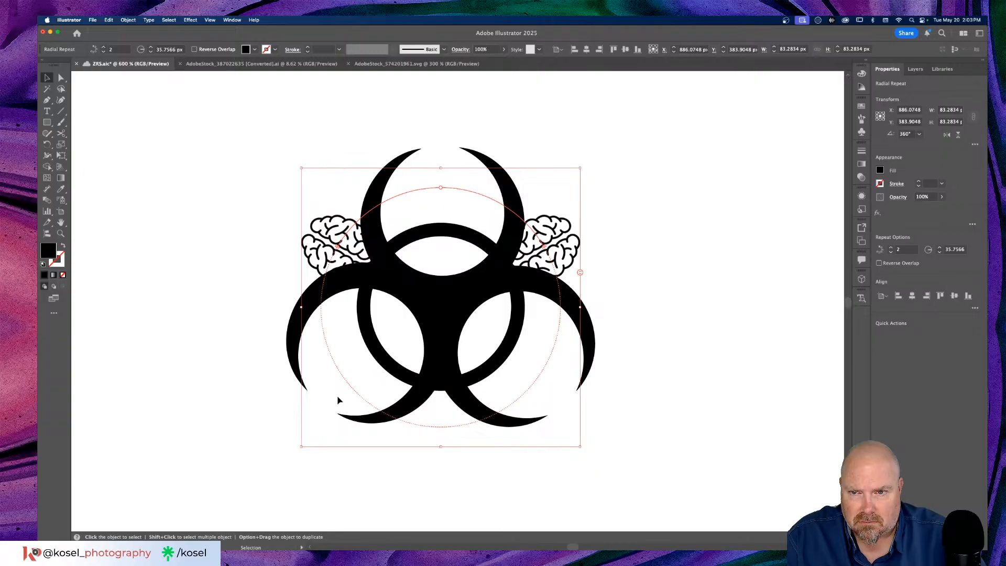
key(super+z)
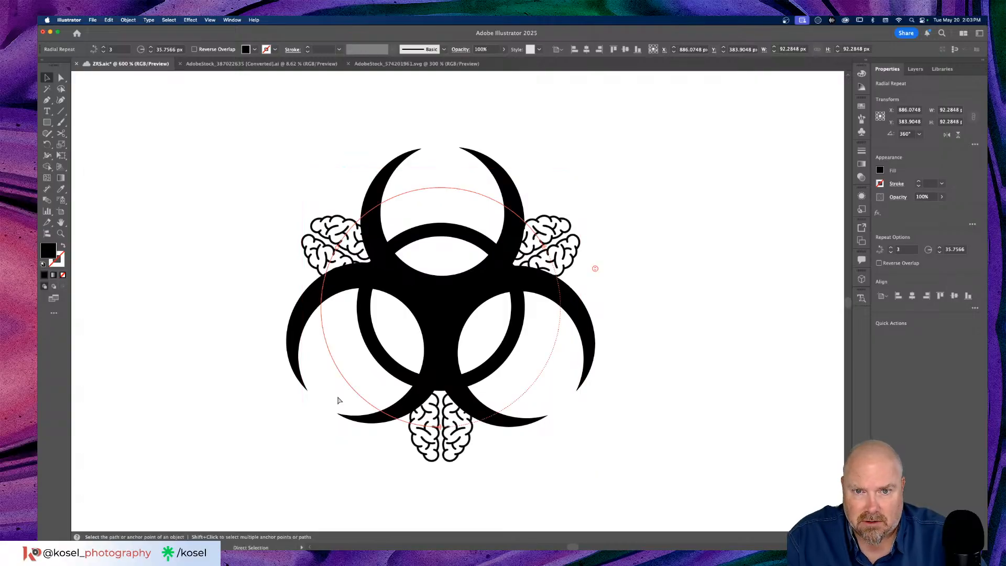
key(v)
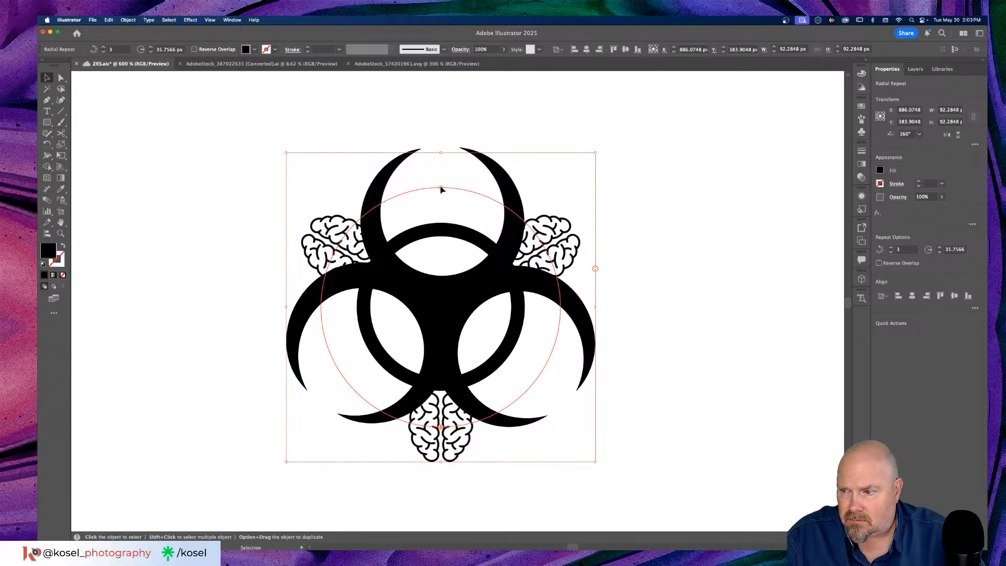
Widen the radial repeat of brains to a radius of about 39 px and rotate it 180° around the biohazard symbol
mouse_move(440, 190)
mouse_down()
mouse_move(443, 169)
mouse_move(444, 179)
mouse_up()
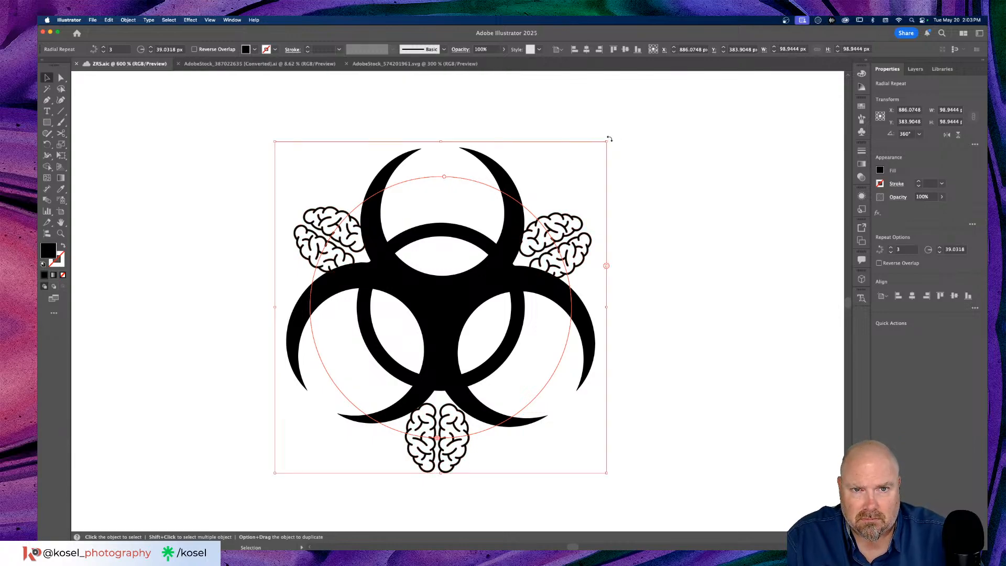
drag(609, 139, 304, 458)
scroll(588, 149, up, 2)
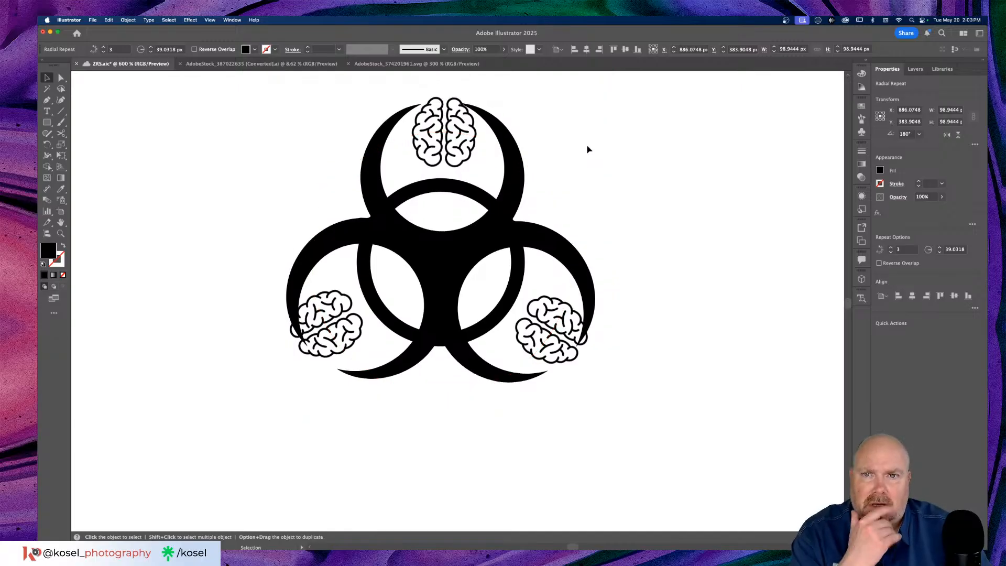
Scale the radial repeat of brains down proportionally to about 91 px wide so the brains fit inside the crescents, and deselect it
scroll(589, 149, up, 2)
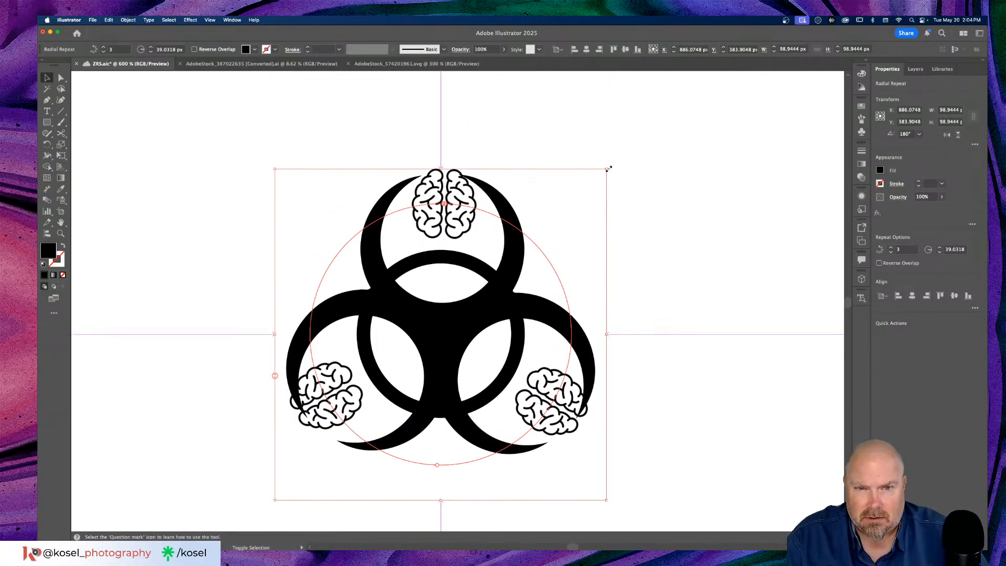
drag(608, 169, 596, 183)
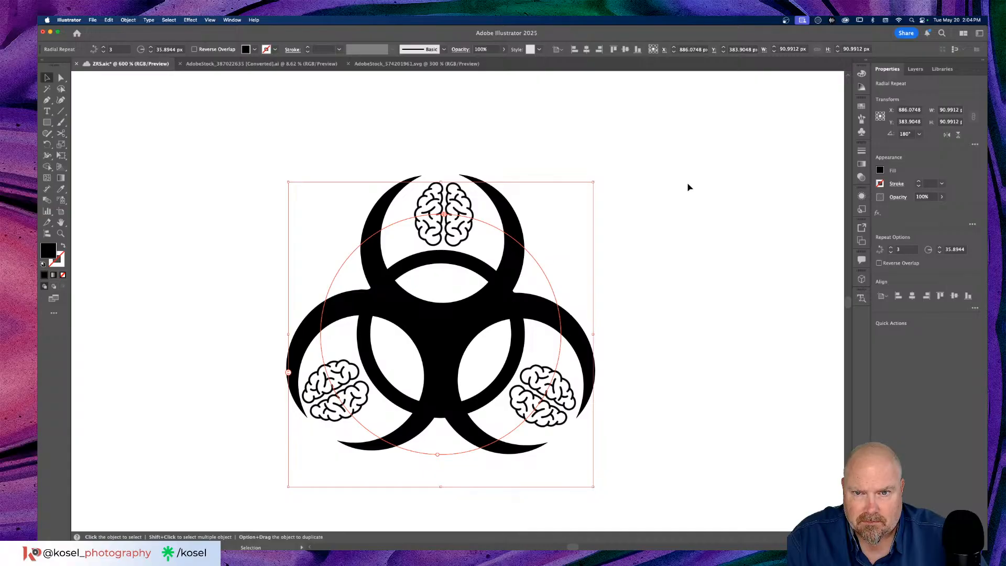
drag(629, 149, 610, 228)
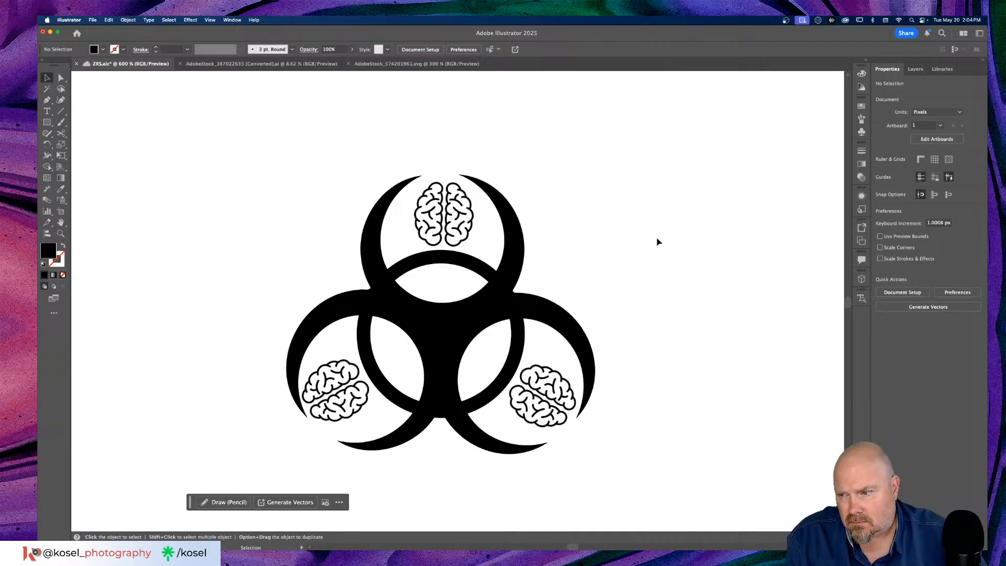
Compare the small biohazard emblem with brains inside its crescents against the other logo variants on the artboard
key(super+minus)
key(super+minus)
key(super+minus)
key(super+minus)
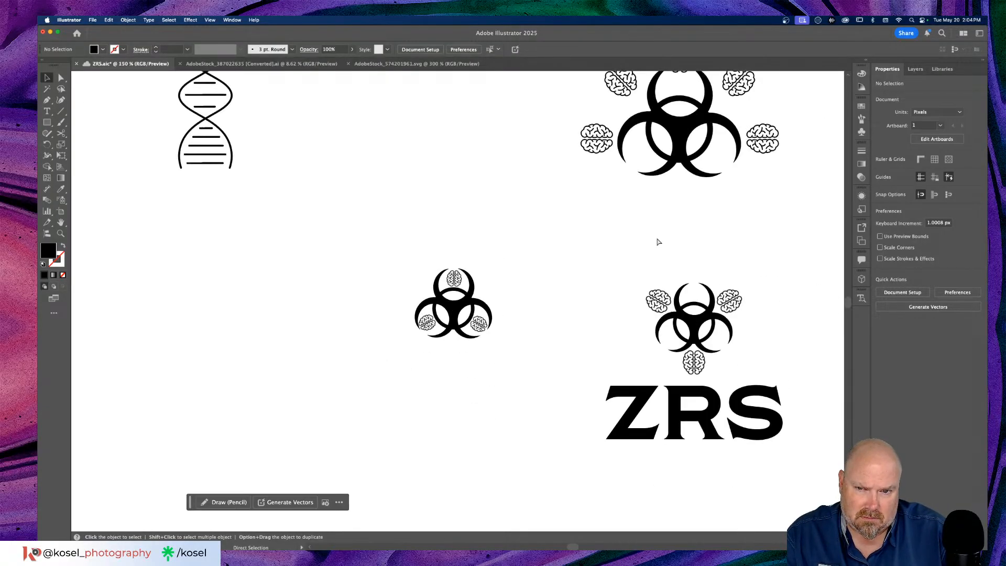
key(super+0)
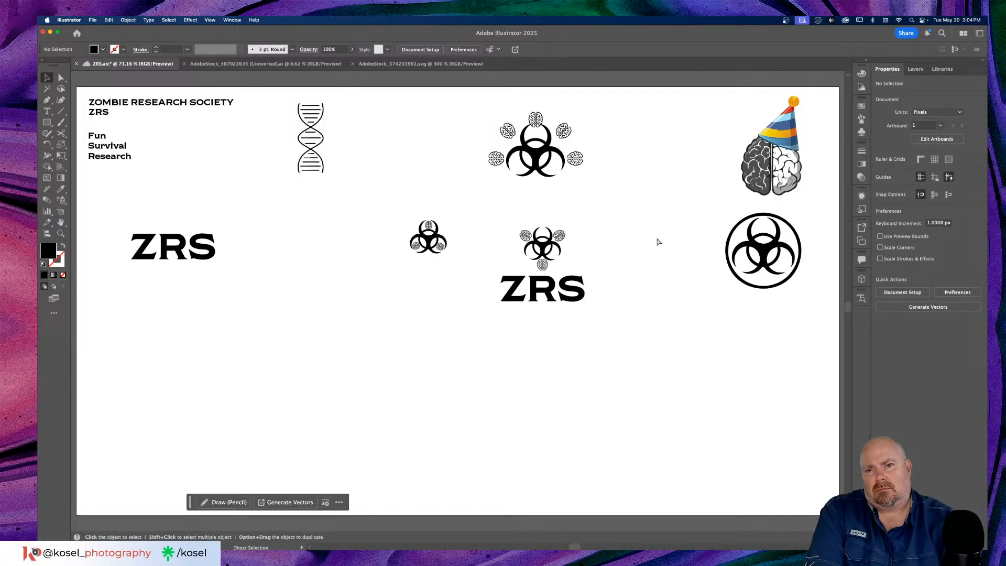
key(super+minus)
key(super+minus)
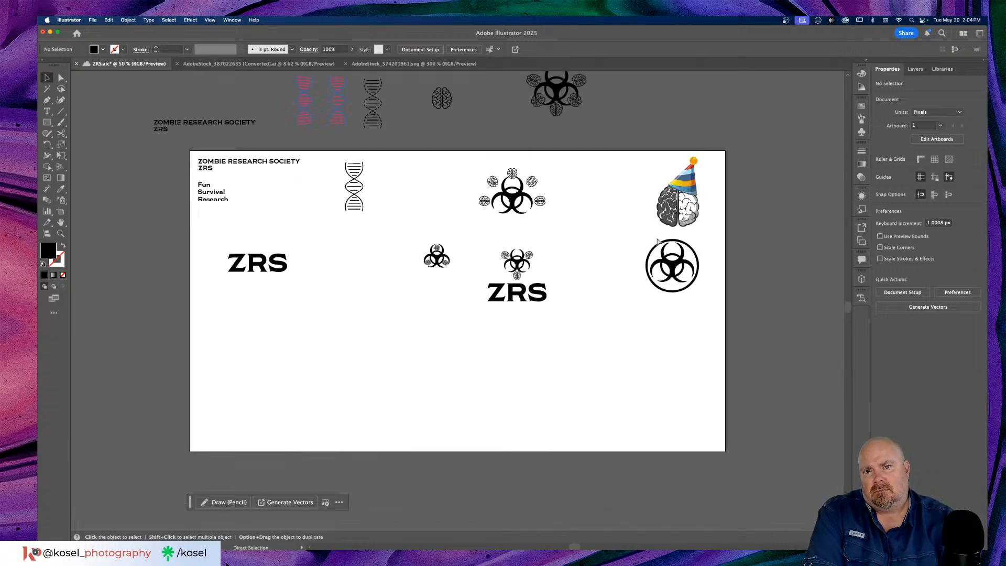
key(super+0)
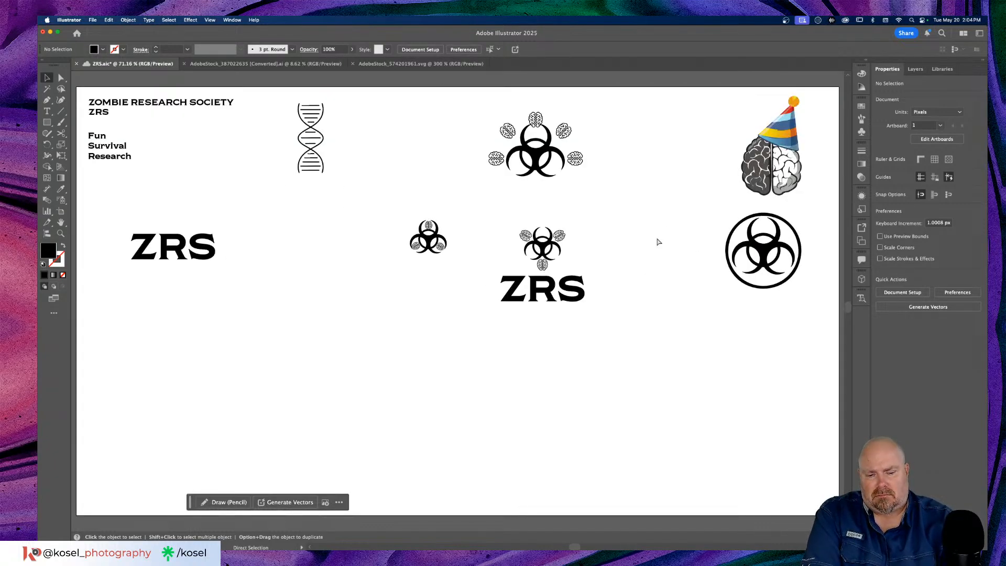
key(super+minus)
key(super+equal)
key(super+equal)
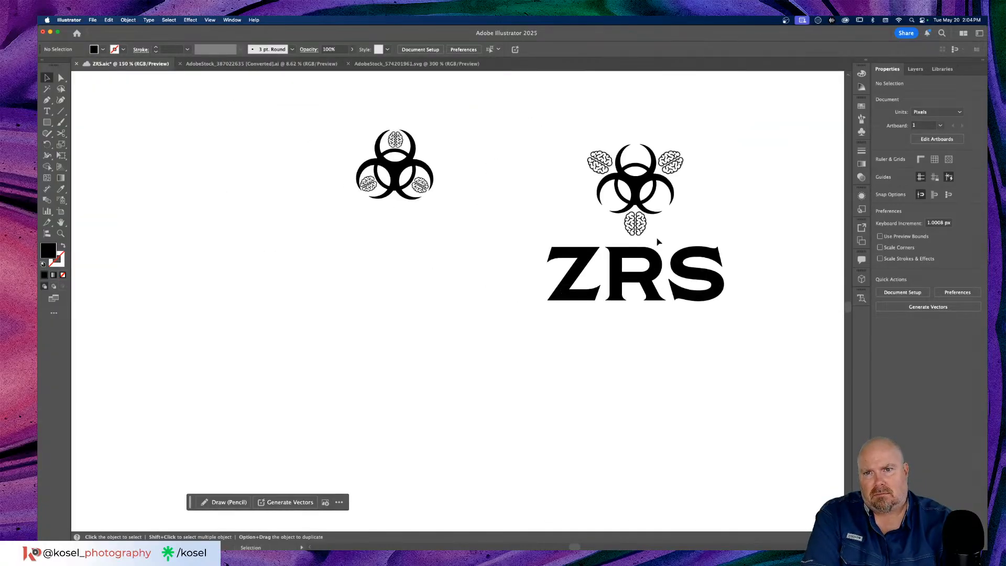
scroll(460, 346, up, 3)
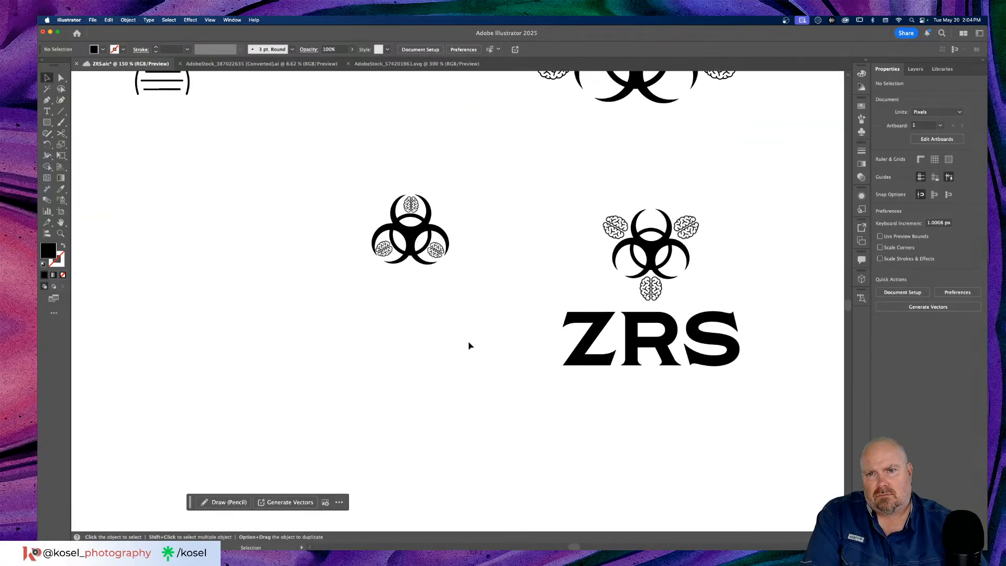
scroll(469, 345, left, 3)
scroll(470, 345, up, 3)
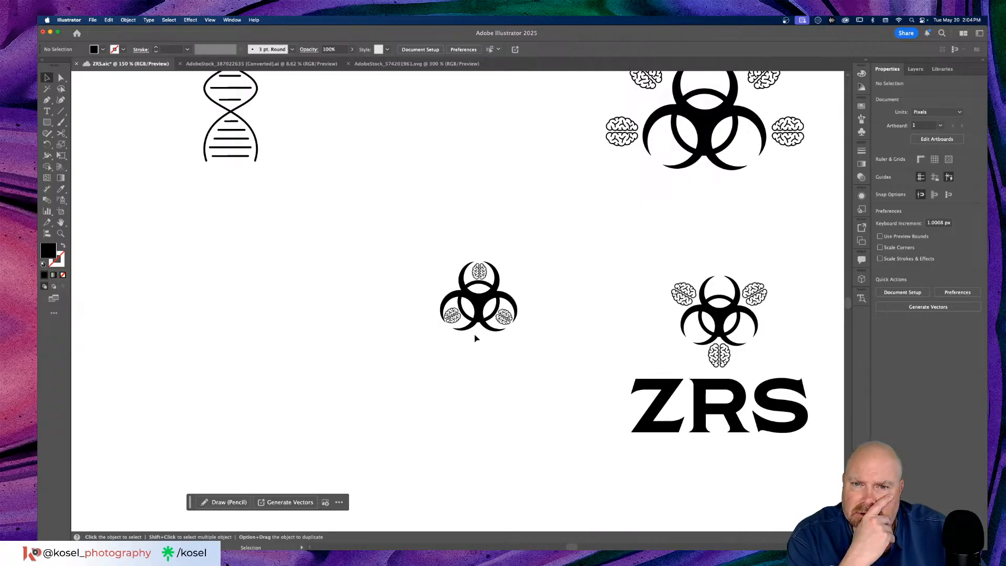
Select the small emblem's radial repeat of brains, inspect its entry in the DNA layer, and deselect it
click(477, 326)
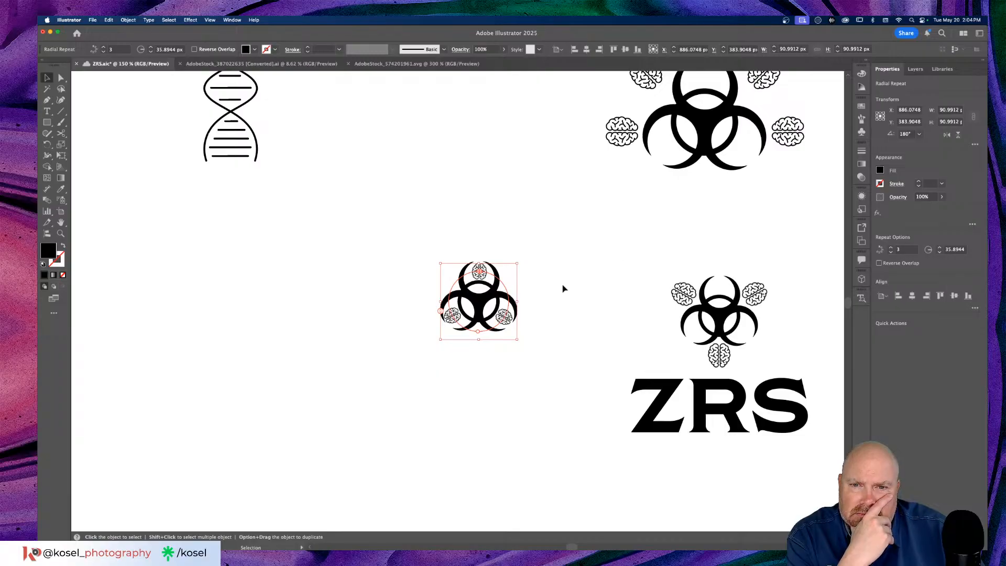
scroll(563, 289, up, 1)
key(super+equal)
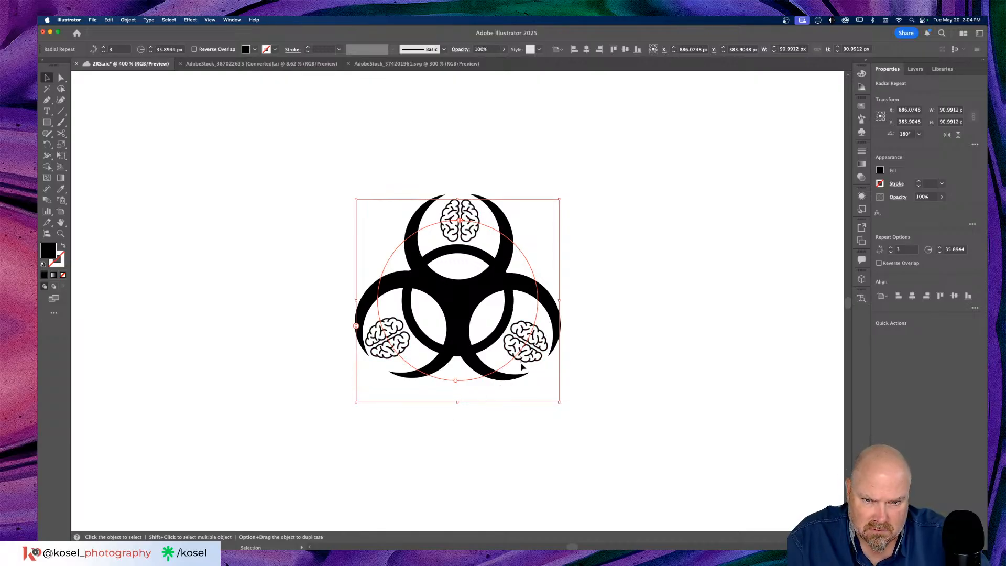
drag(531, 358, 528, 362)
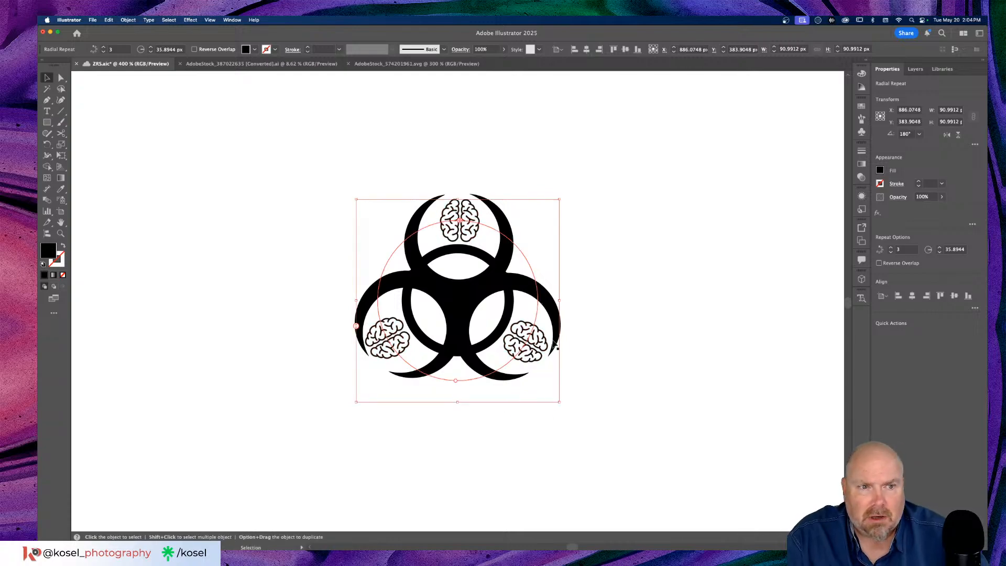
click(916, 70)
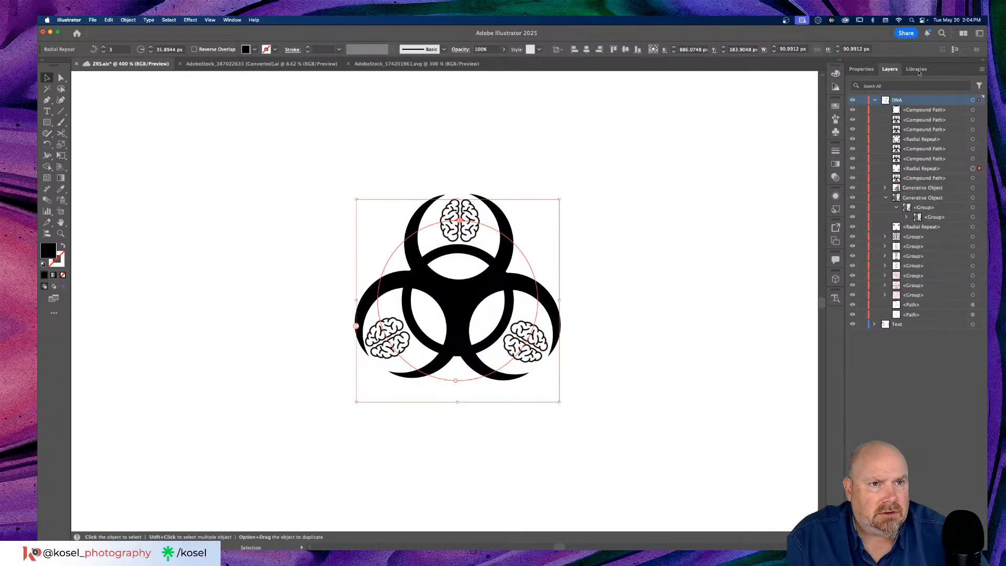
click(862, 69)
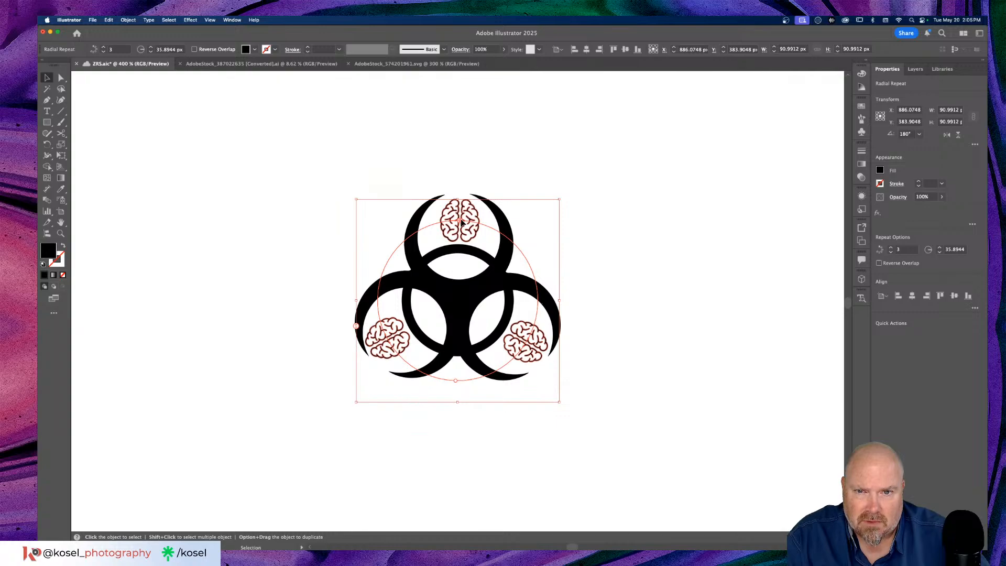
click(643, 170)
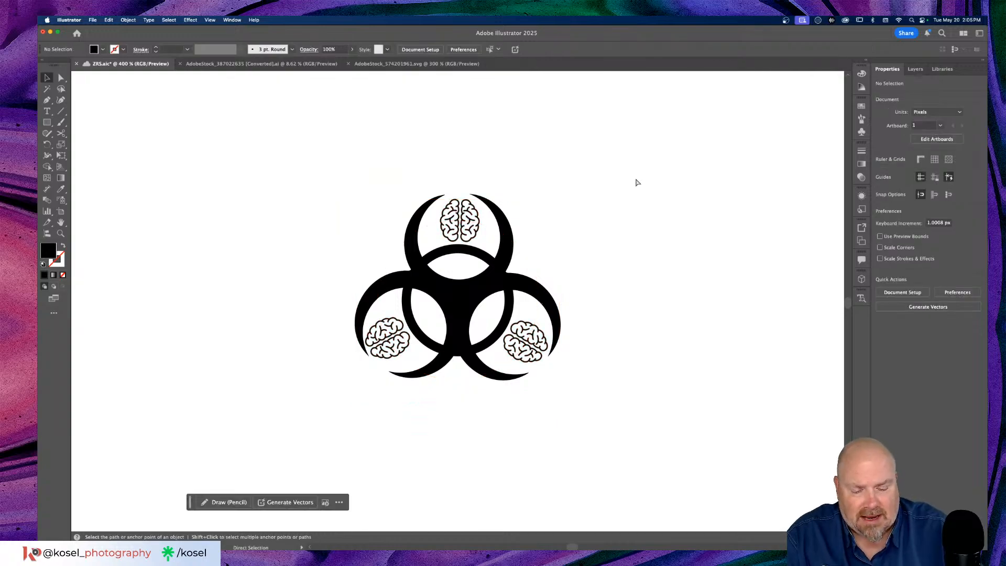
Try to align the biohazard symbol and its radial repeat of brains on their vertical centres, and undo the alignment
key(super+equal)
key(super+equal)
scroll(273, 545, up, 3)
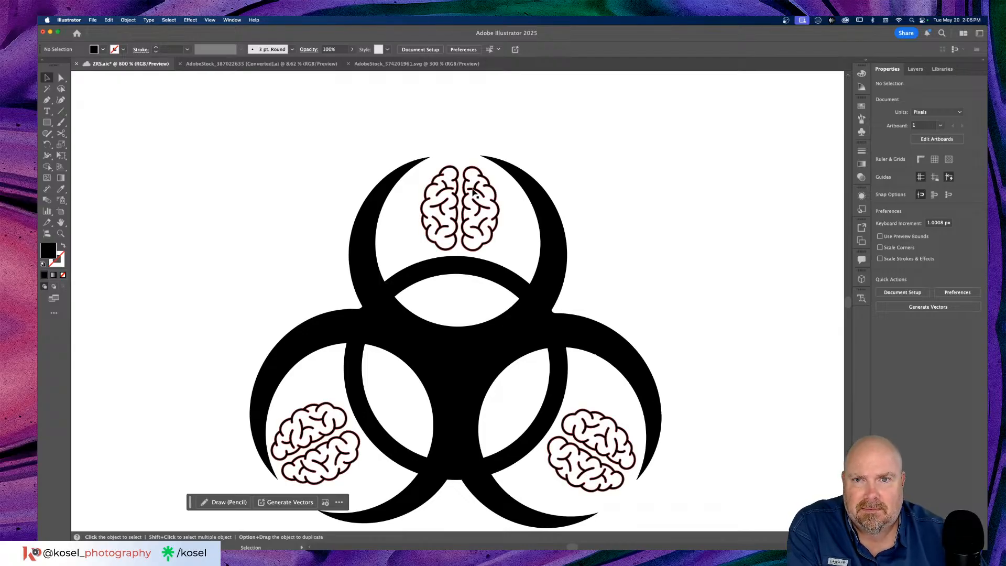
drag(550, 162, 382, 263)
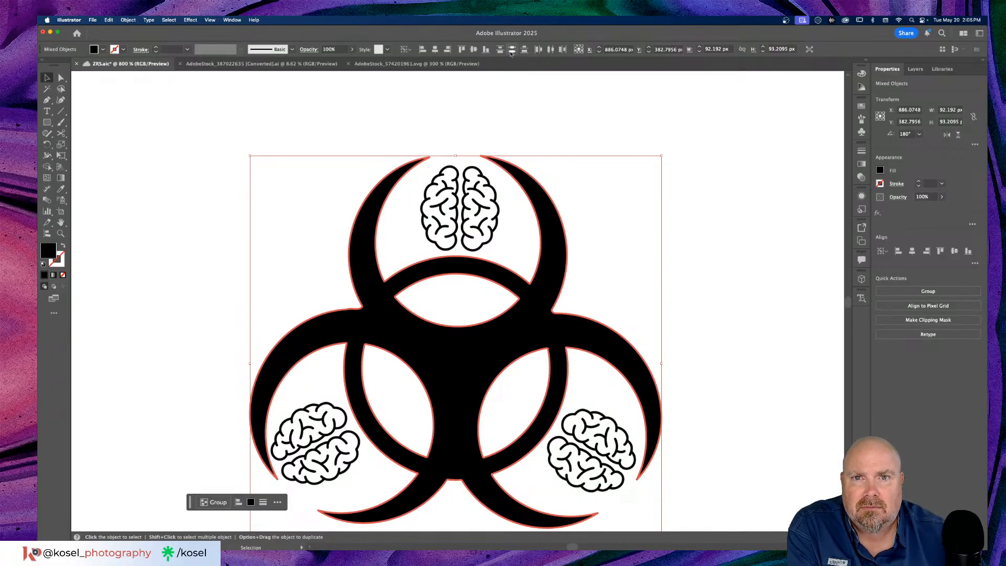
click(474, 50)
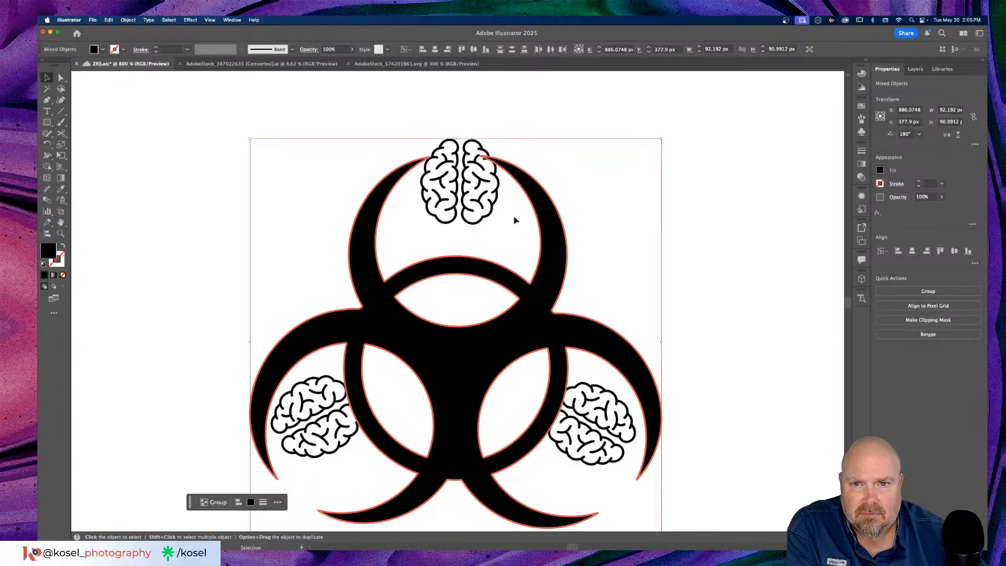
scroll(514, 220, down, 3)
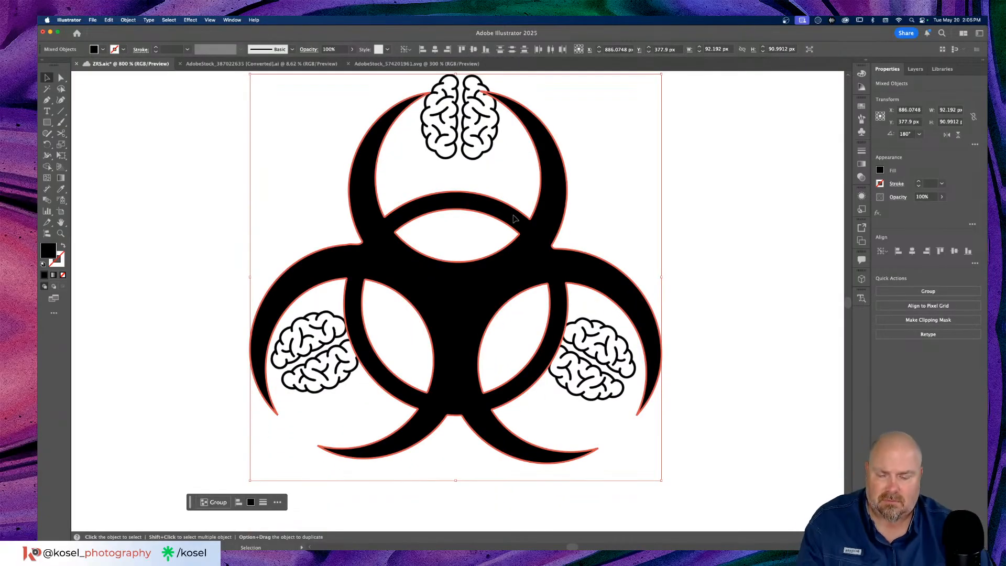
key(super+z)
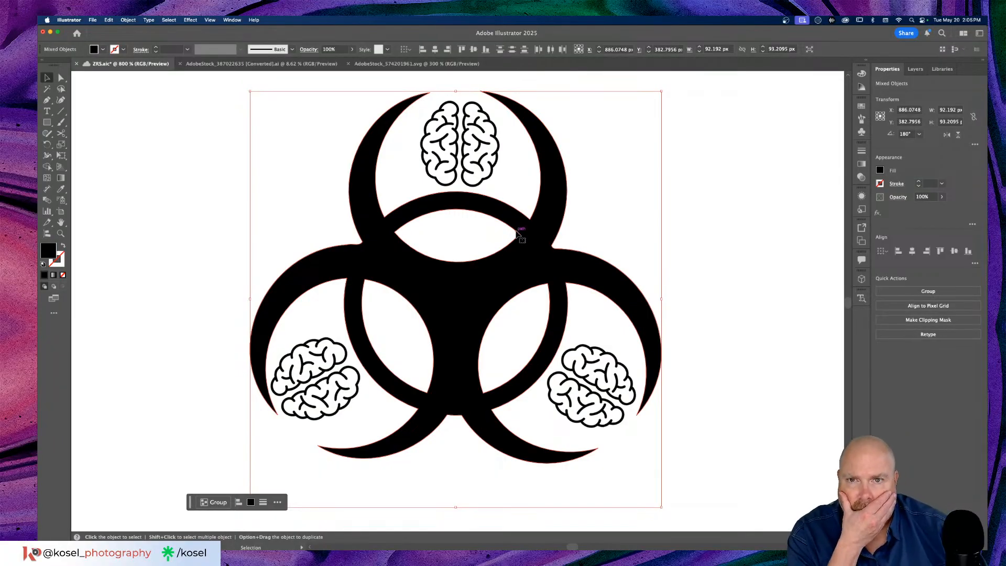
click(620, 159)
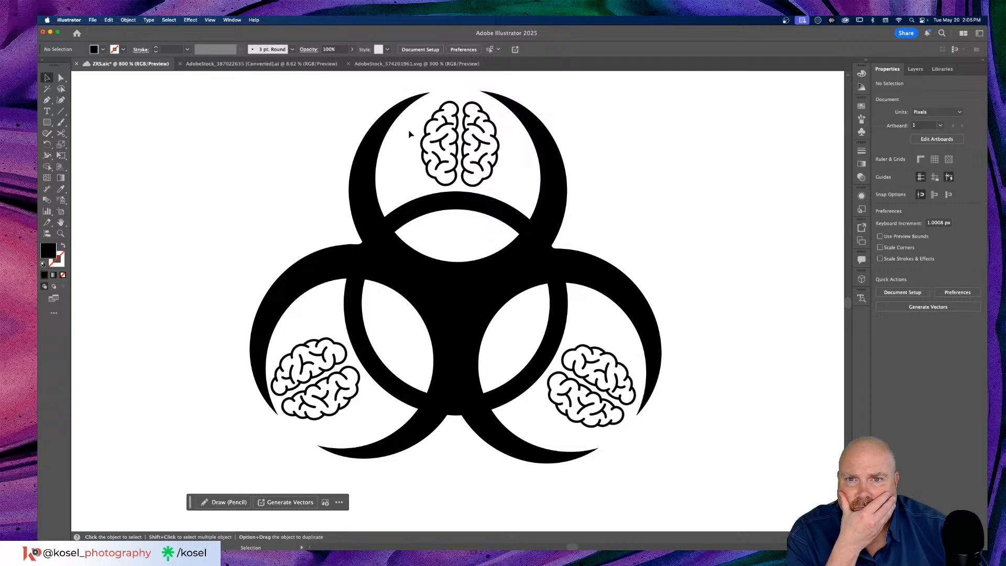
Expand the radial repeat of brains with Object and Fill enabled, and select the expanded group
click(446, 140)
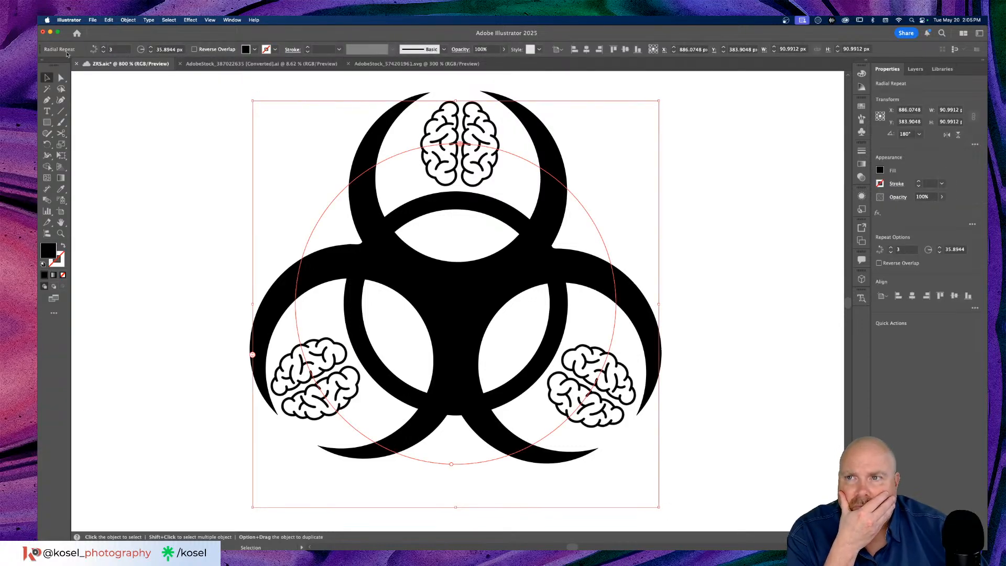
click(109, 21)
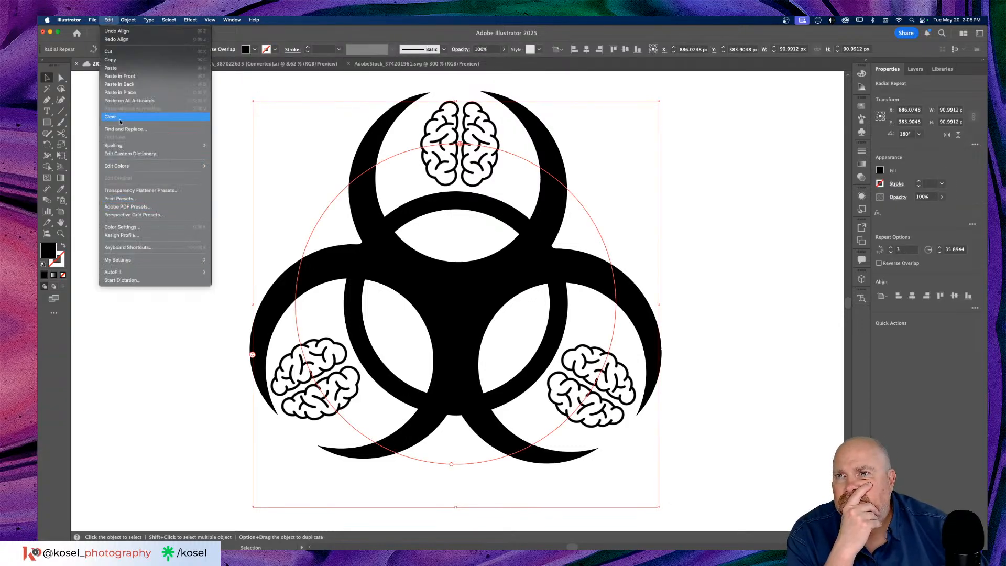
mouse_move(129, 19)
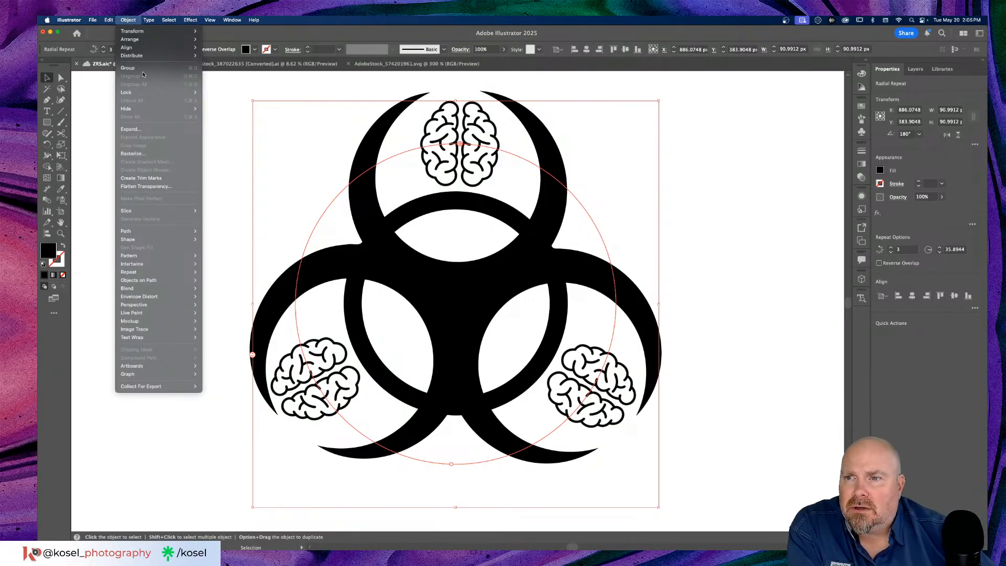
mouse_move(134, 238)
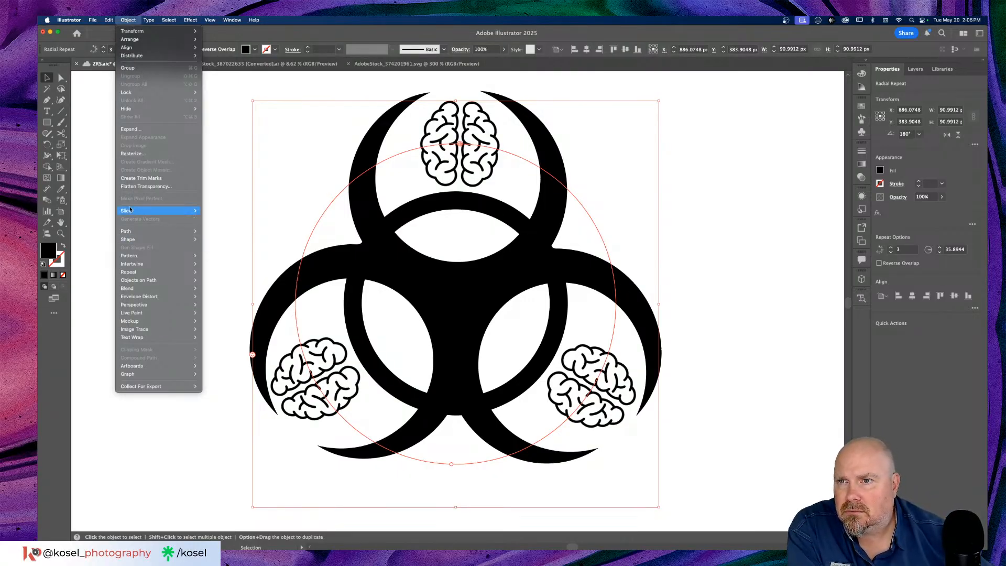
click(144, 129)
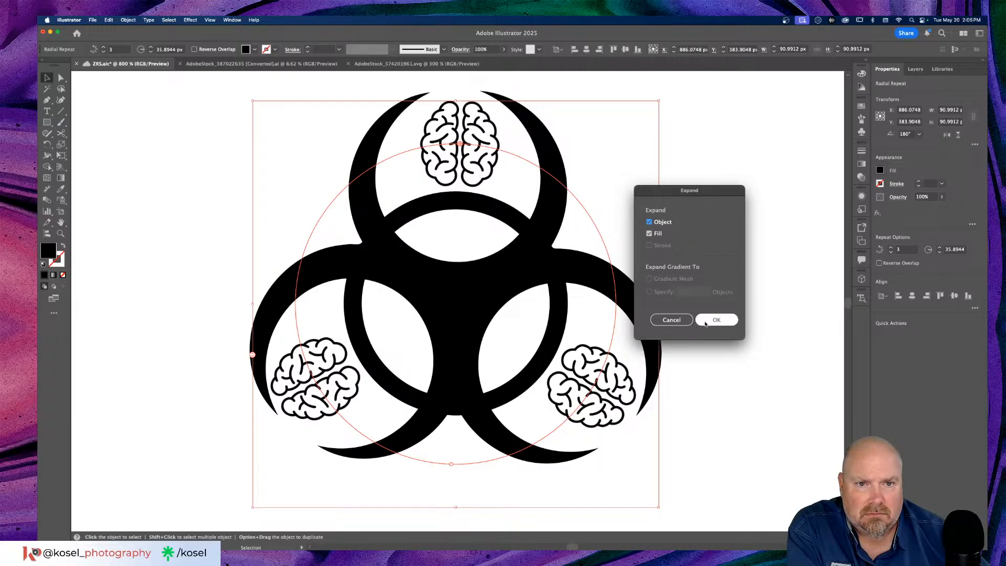
click(717, 320)
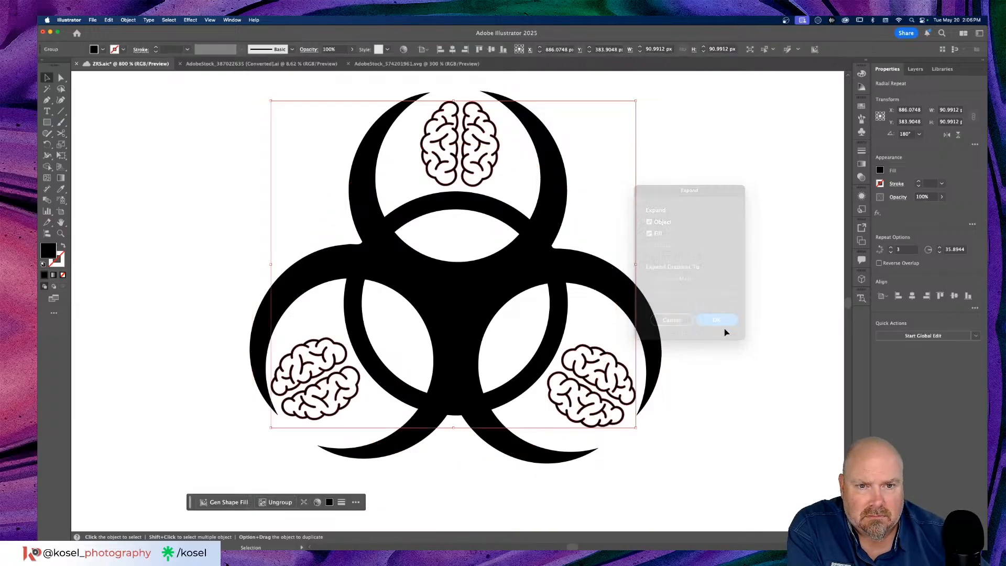
click(741, 338)
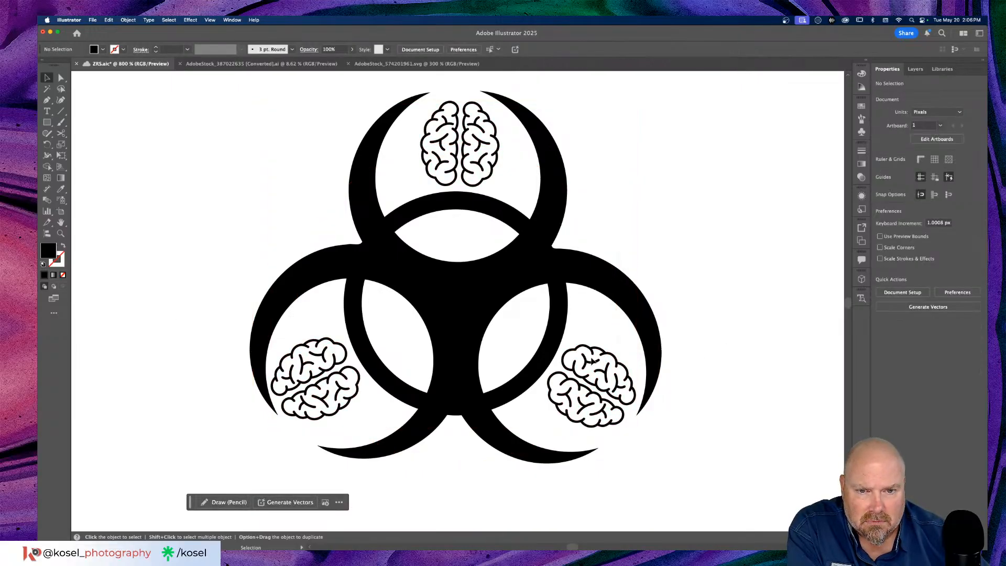
click(593, 362)
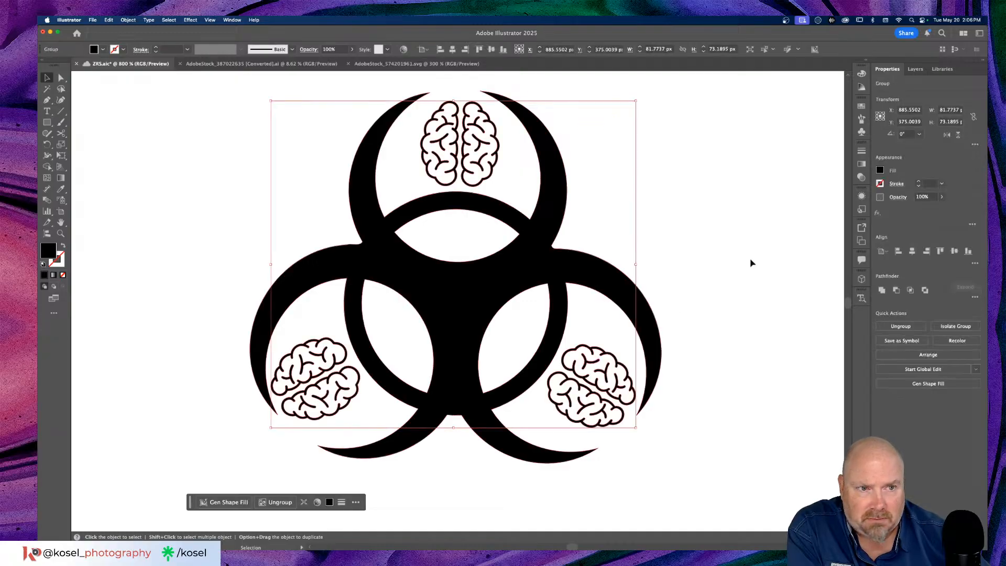
Ungroup the expanded set of three brains into separate brain groups and deselect them
click(896, 327)
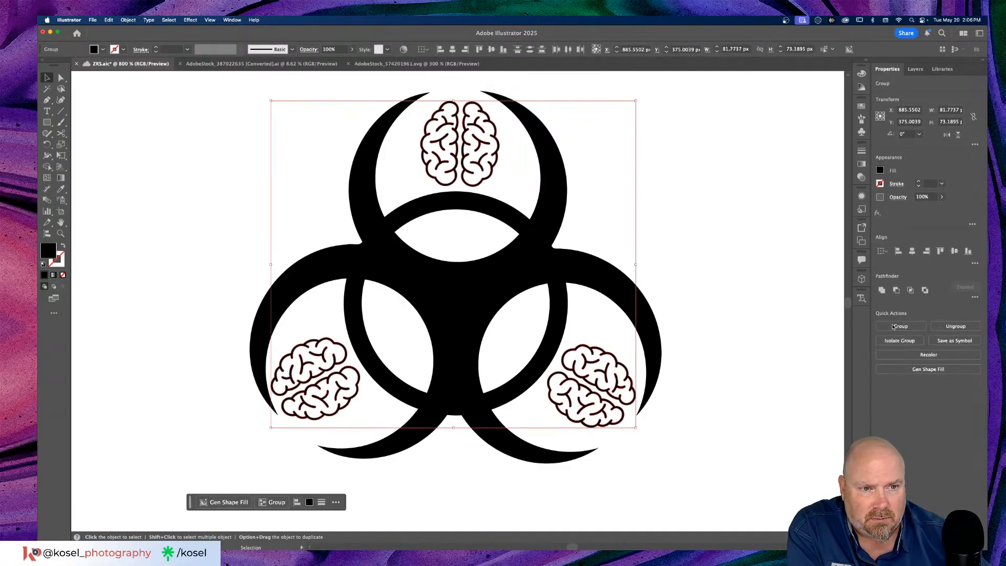
click(719, 361)
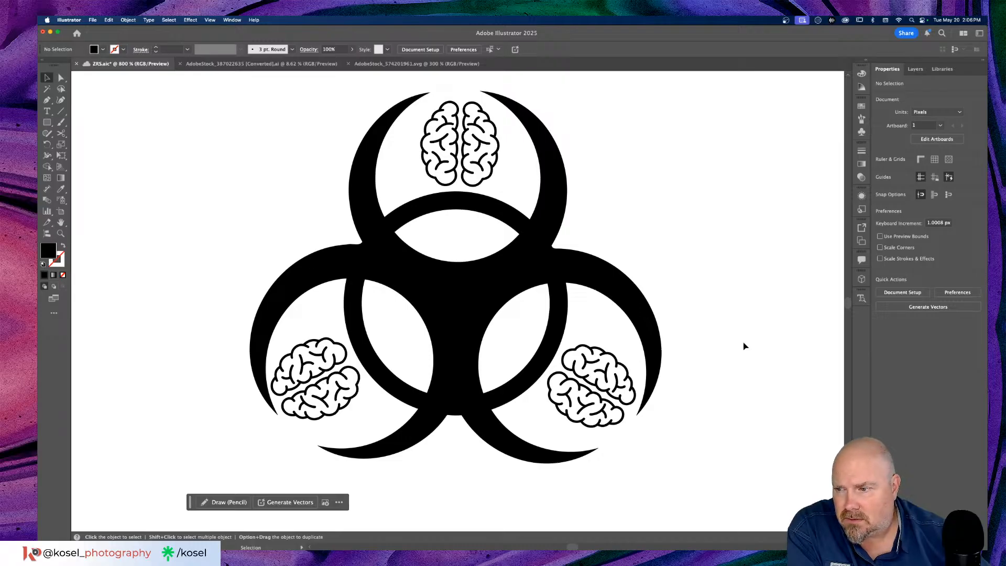
key(super+minus)
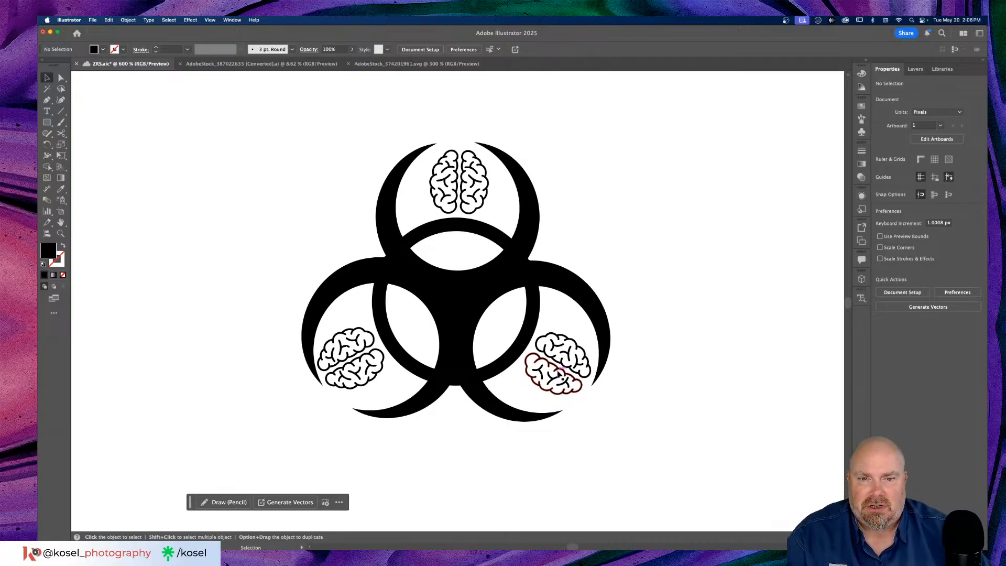
click(564, 373)
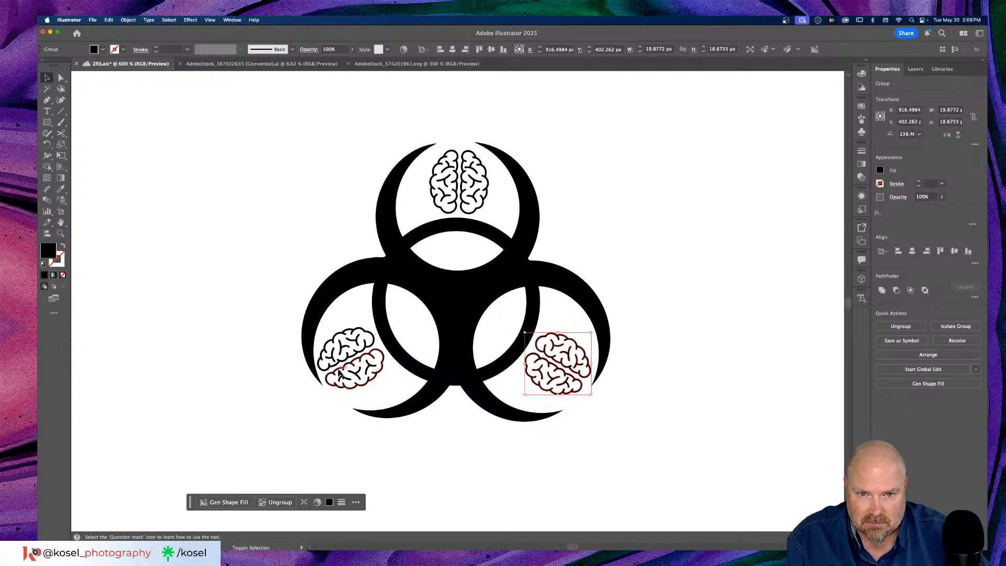
shift+click(339, 372)
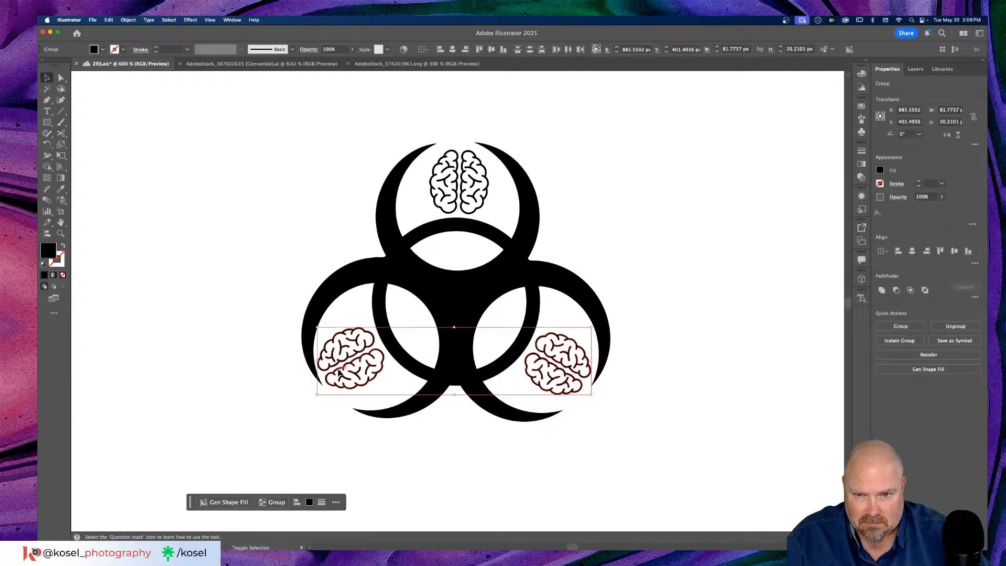
click(702, 331)
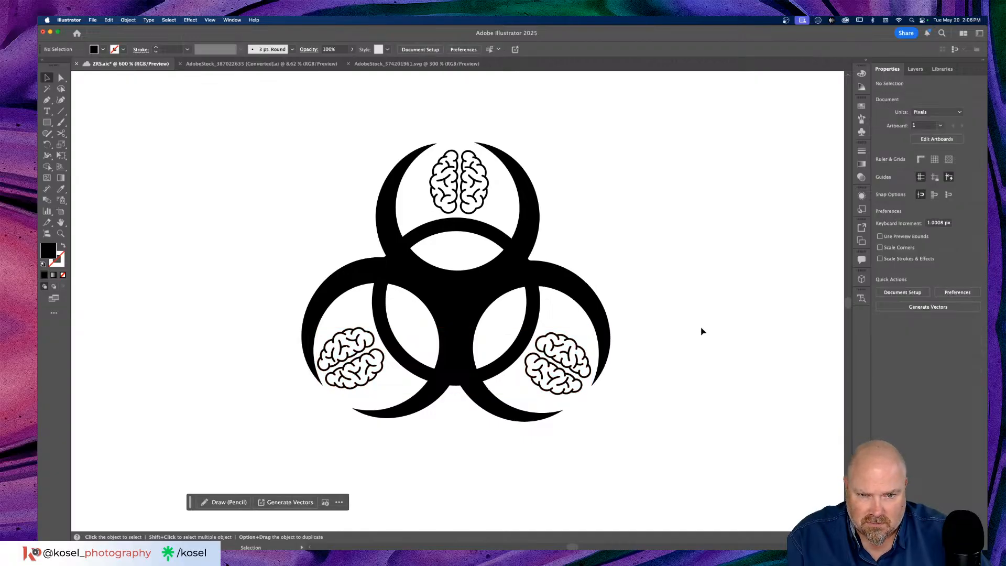
Rotate the lower-right brain slightly and centre it inside its crescent, at about X 915 px, Y 404 px
click(565, 364)
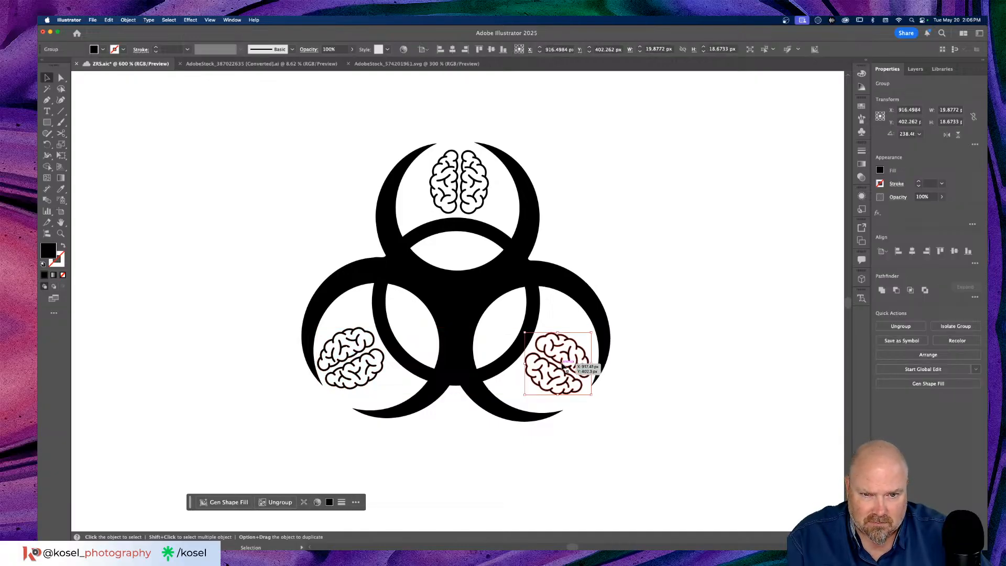
drag(563, 366, 550, 377)
drag(583, 408, 581, 413)
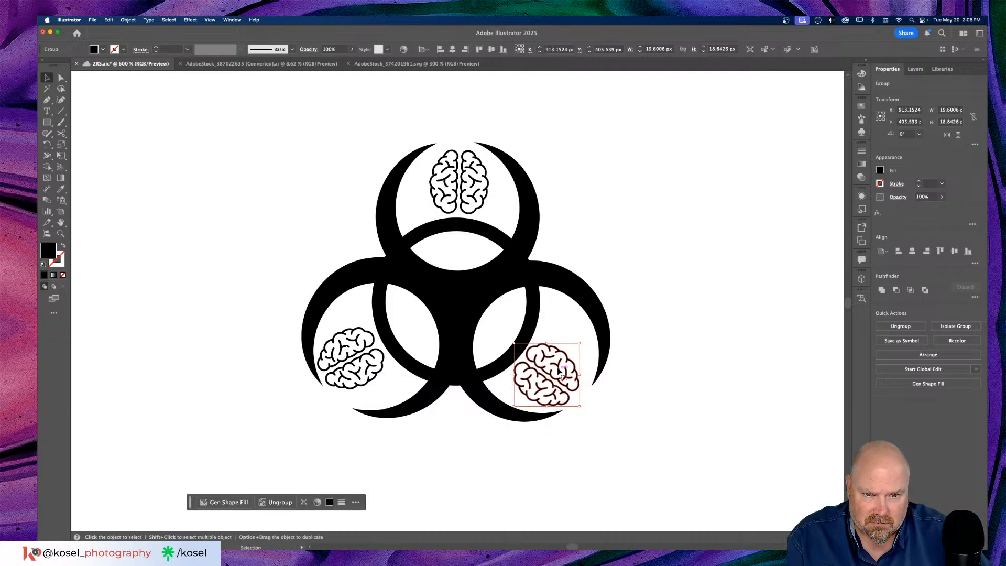
drag(561, 371, 575, 368)
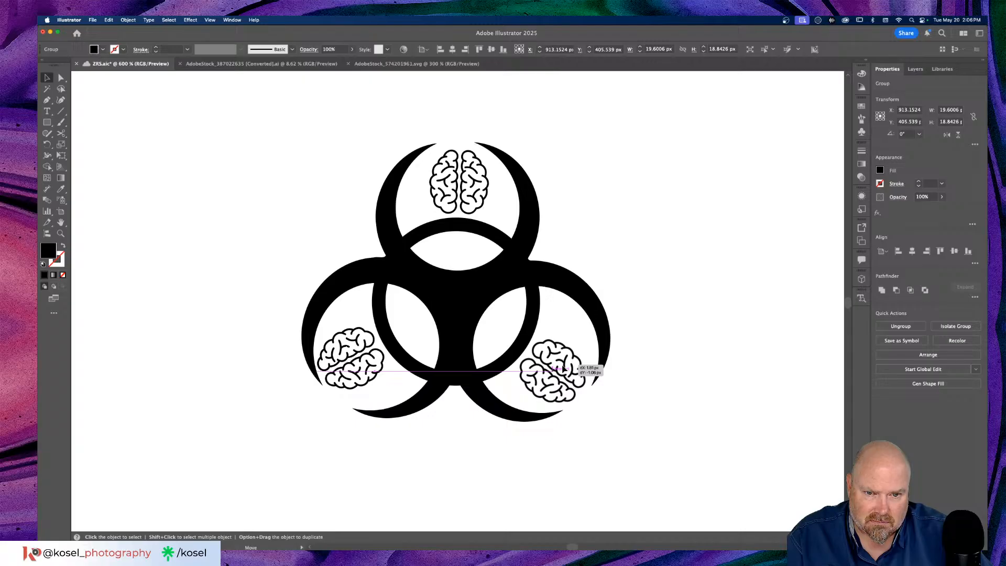
drag(577, 369, 577, 369)
Delete the lower-left brain, select the lower-right brain, and open its Transform commands
drag(364, 359, 560, 367)
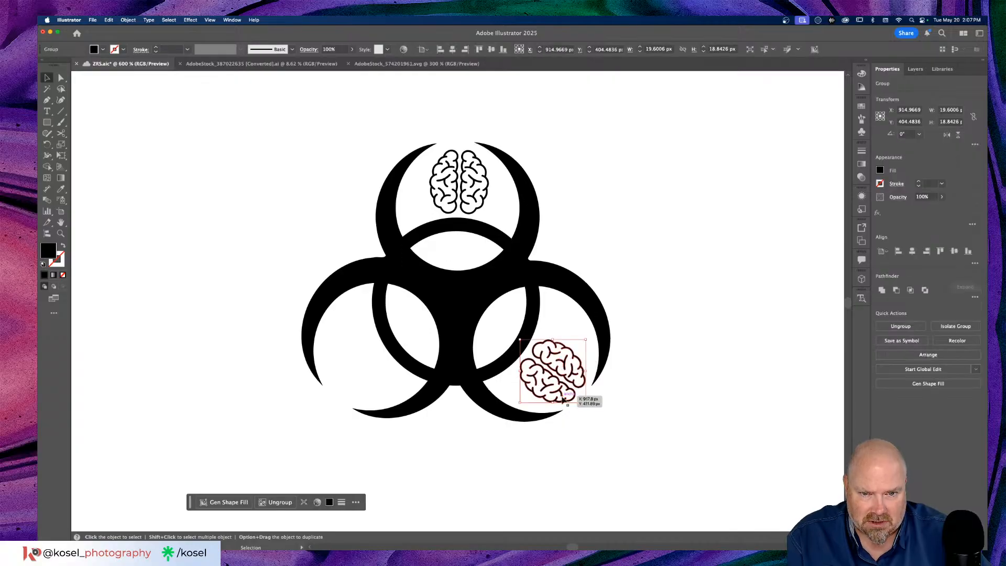
right_click(560, 396)
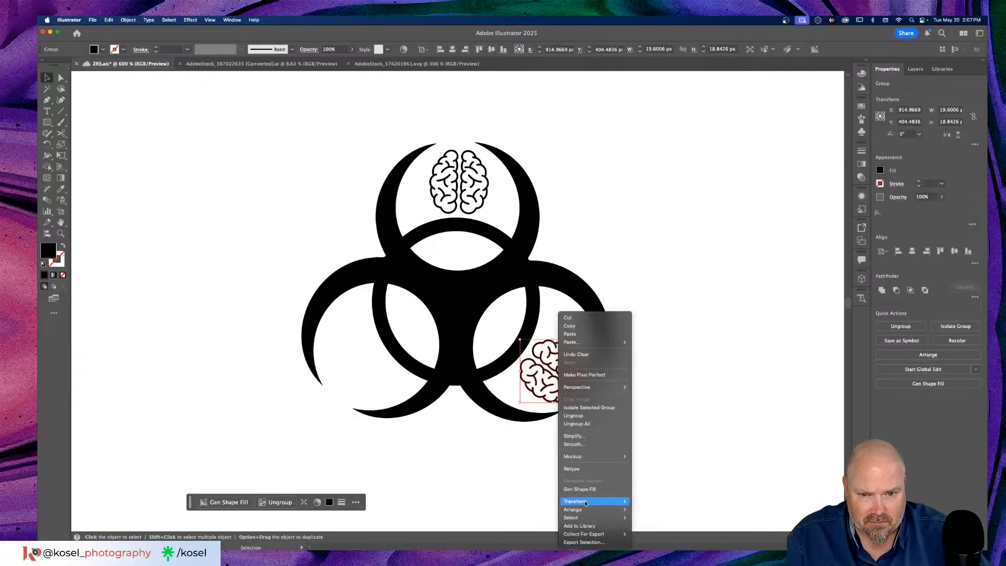
mouse_move(597, 501)
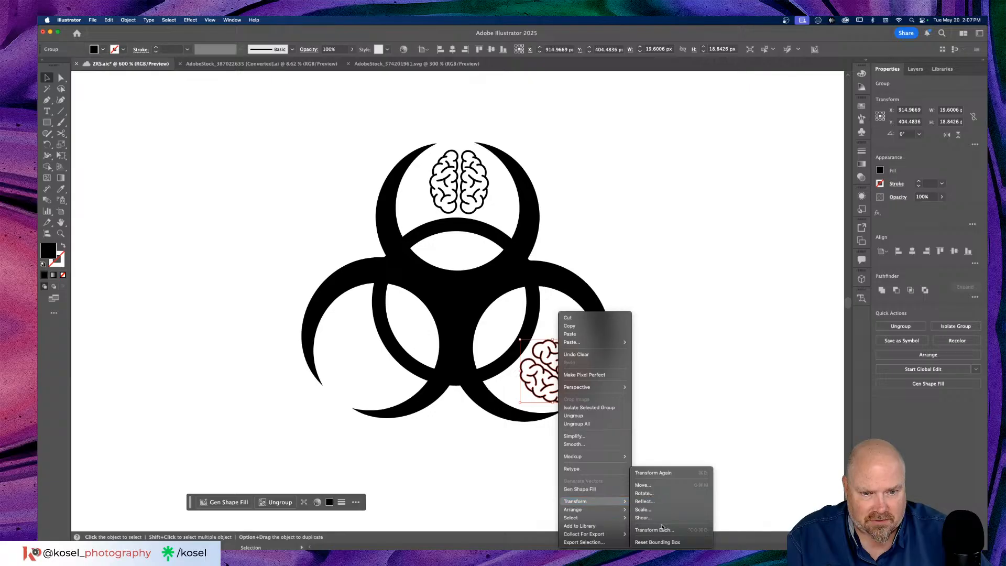
Reflect a copy of the lower-right brain across the vertical axis and place it level inside the biohazard symbol's lower-left ring
click(665, 501)
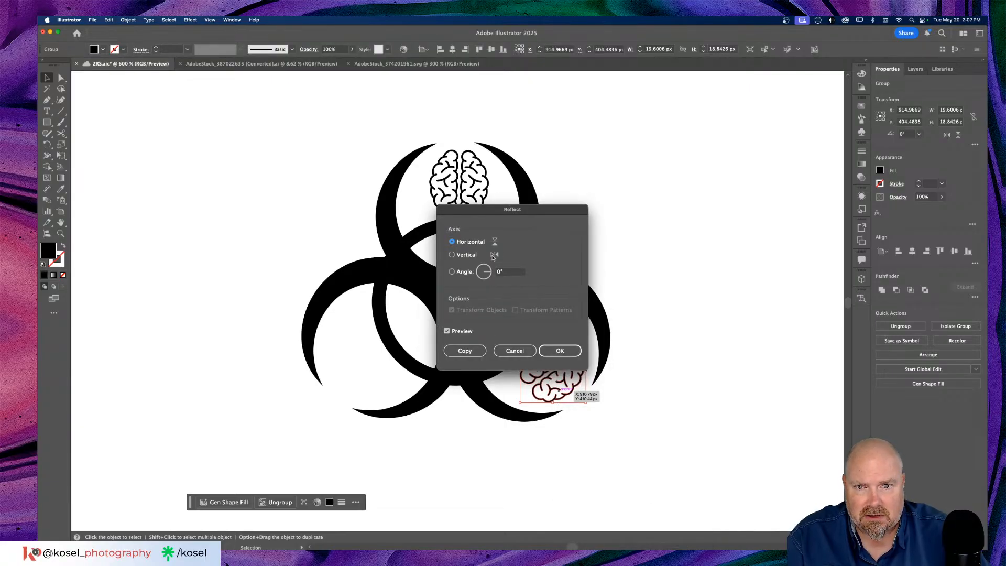
click(451, 255)
click(465, 351)
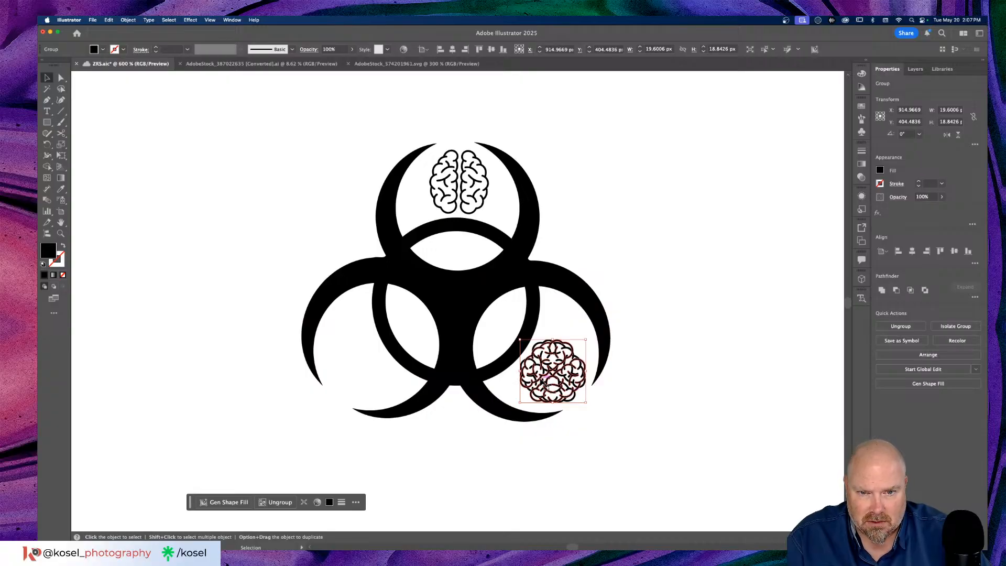
drag(538, 354, 358, 354)
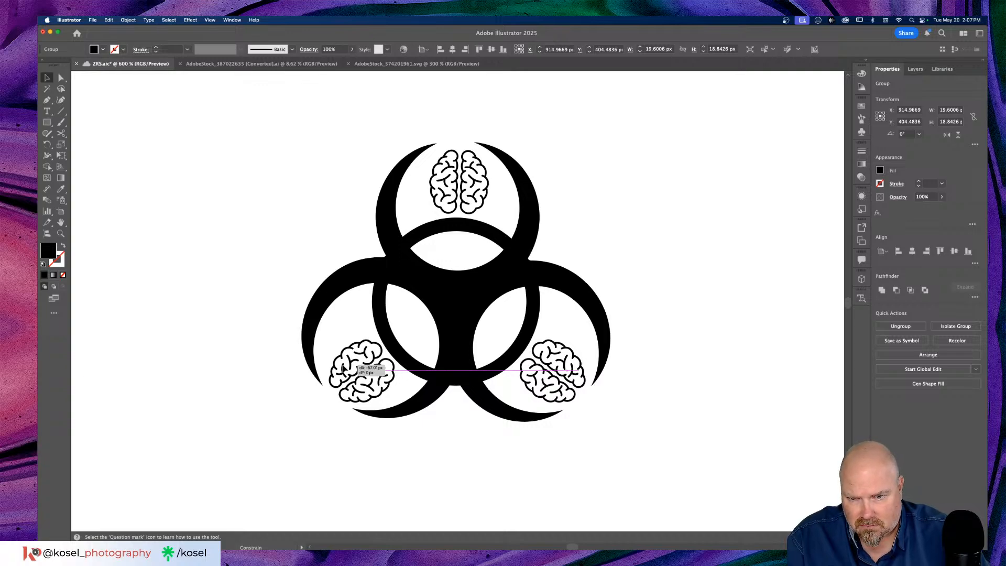
drag(343, 368, 343, 368)
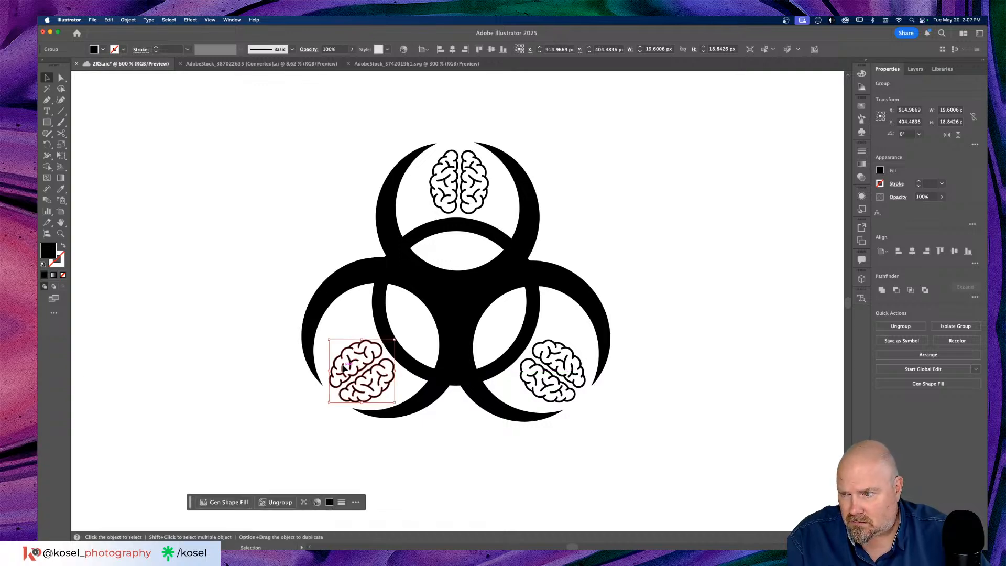
click(713, 303)
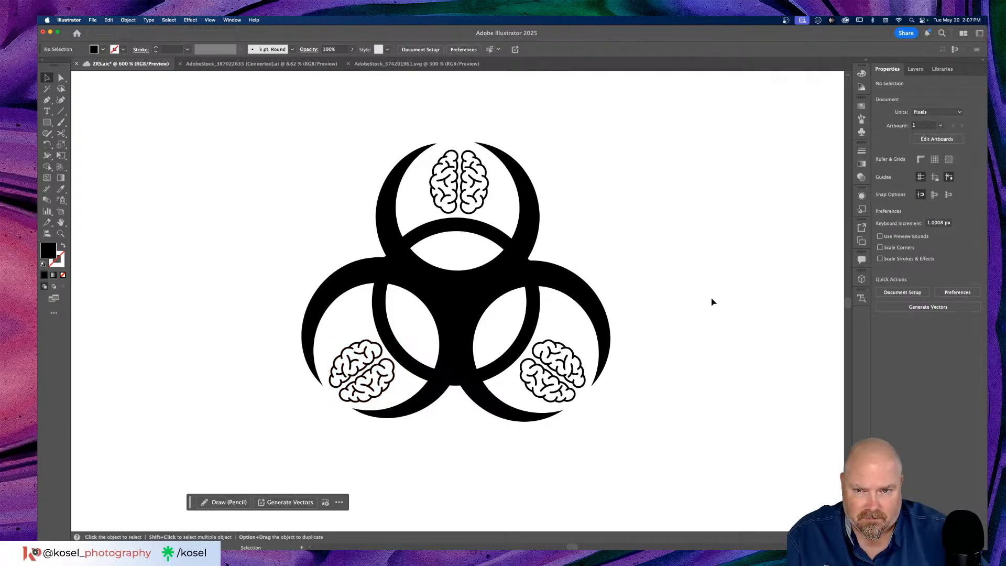
Examine the biohazard emblem with its three inner brains at reduced and enlarged zoom
key(super+minus)
key(super+minus)
key(super+minus)
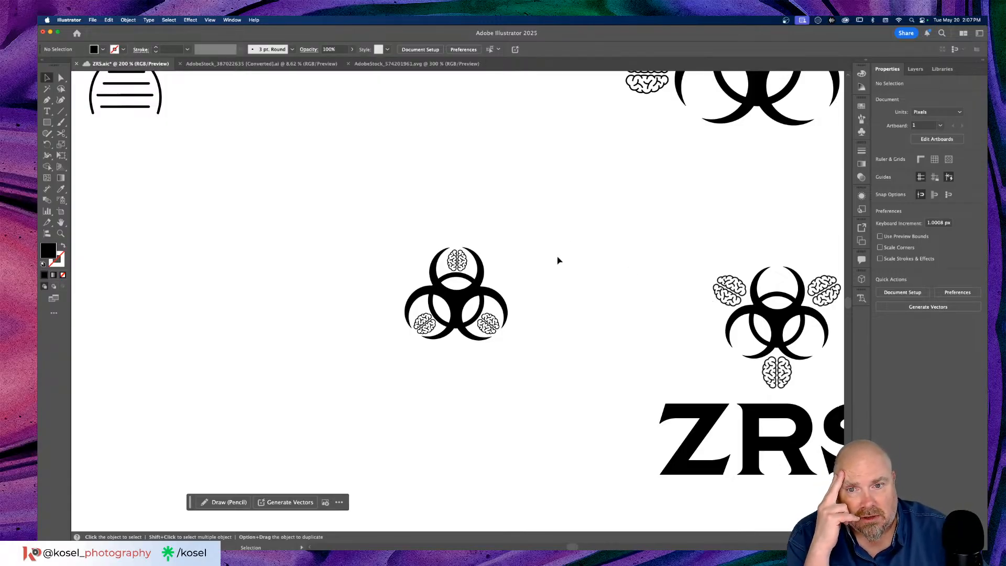
scroll(558, 259, right, 5)
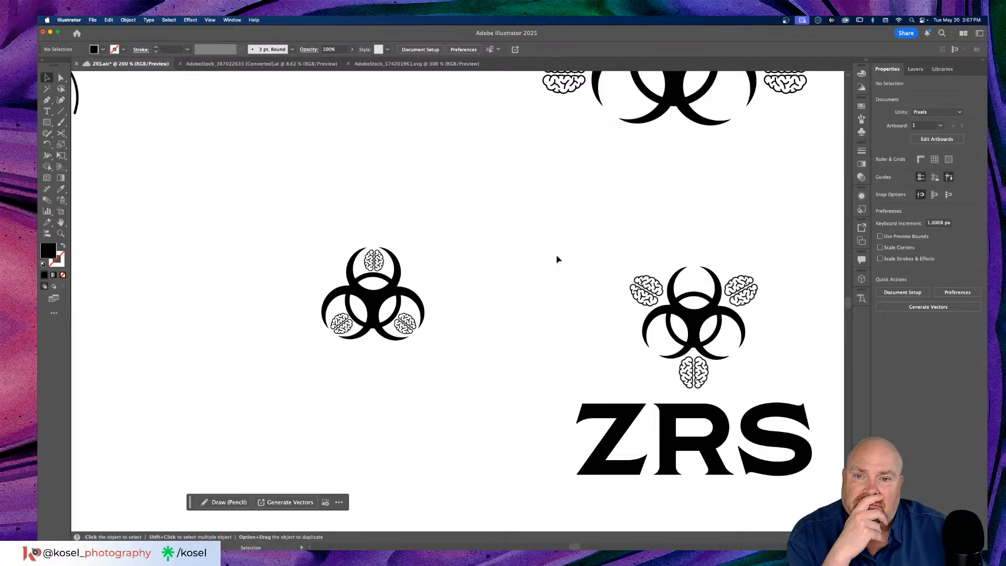
scroll(557, 259, up, 3)
scroll(558, 259, left, 1)
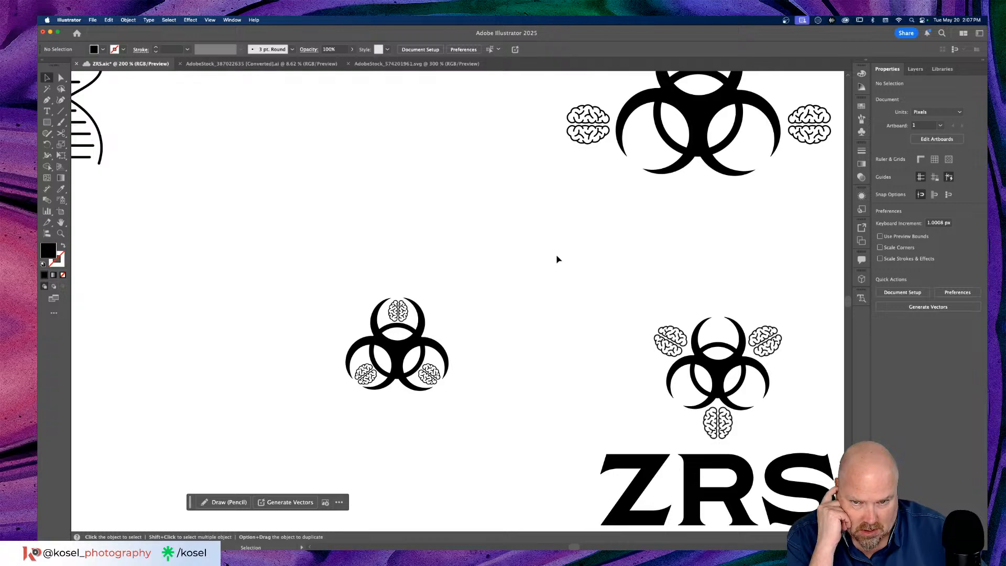
scroll(557, 259, down, 2)
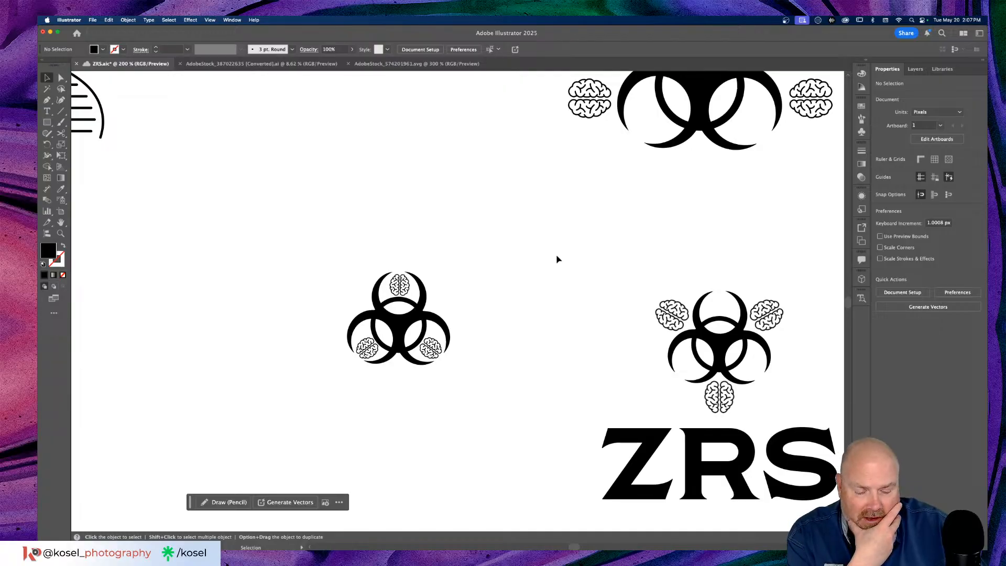
key(super+equal)
key(super+equal)
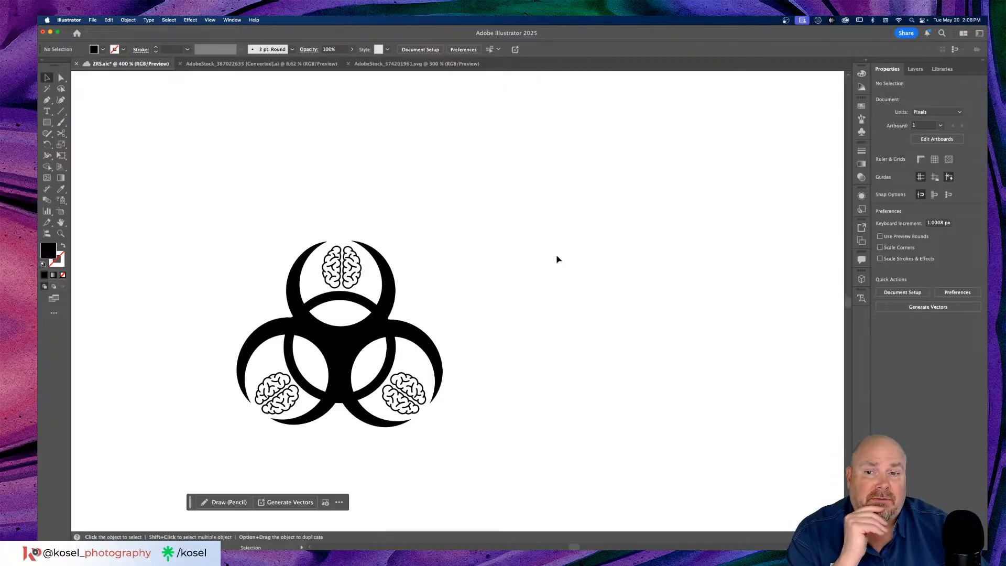
scroll(559, 259, left, 2)
scroll(558, 259, left, 3)
scroll(557, 259, down, 5)
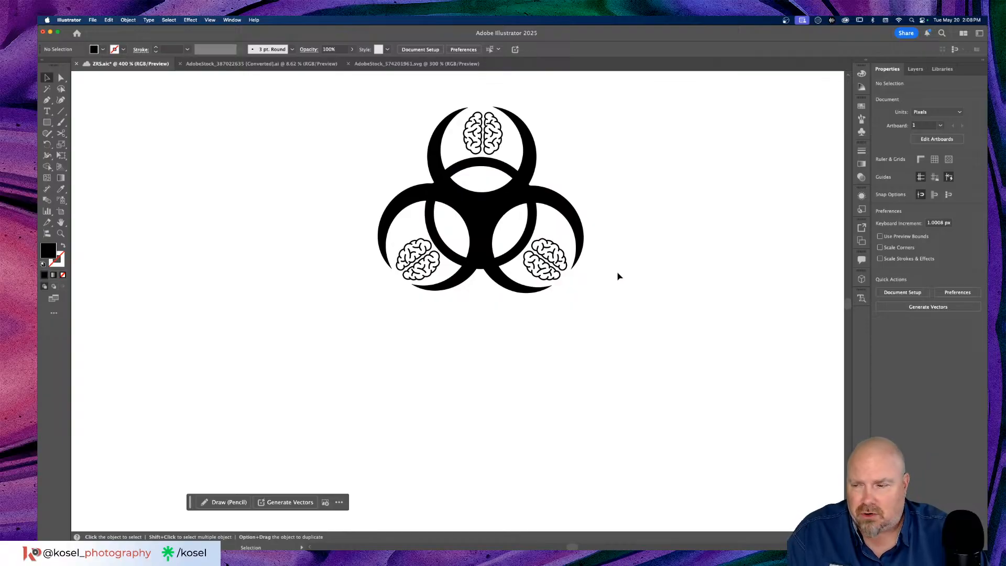
scroll(619, 276, up, 3)
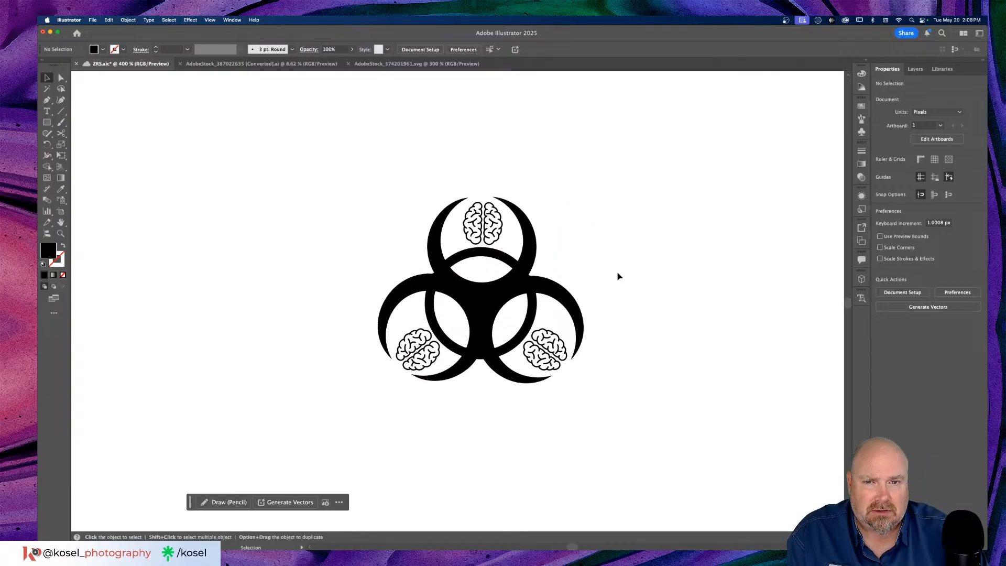
scroll(619, 276, right, 2)
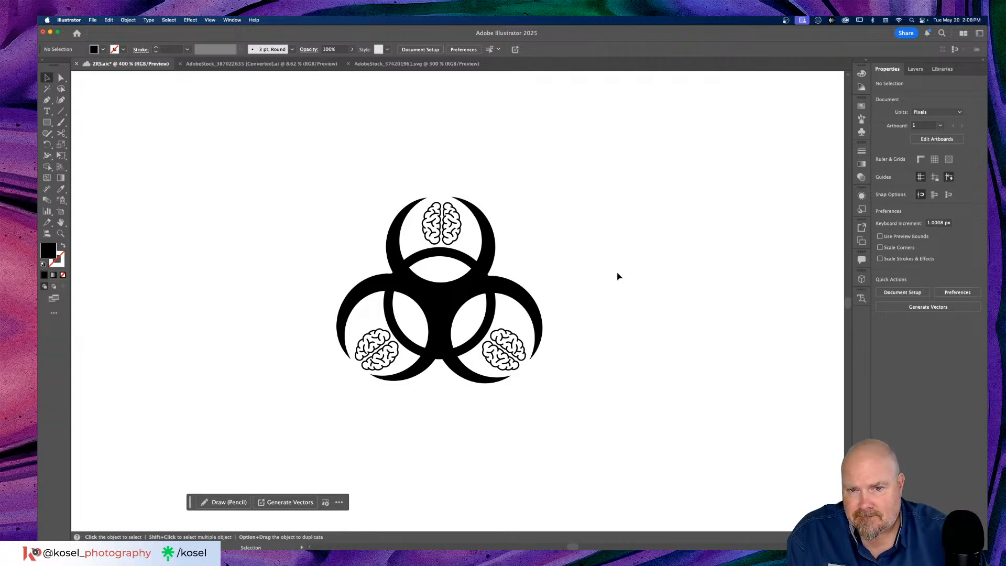
Compare the three-brain biohazard emblem with the other logo concepts on the artboard and check its legibility at small sizes
key(super+minus)
key(super+minus)
key(super+minus)
key(super+minus)
key(super+minus)
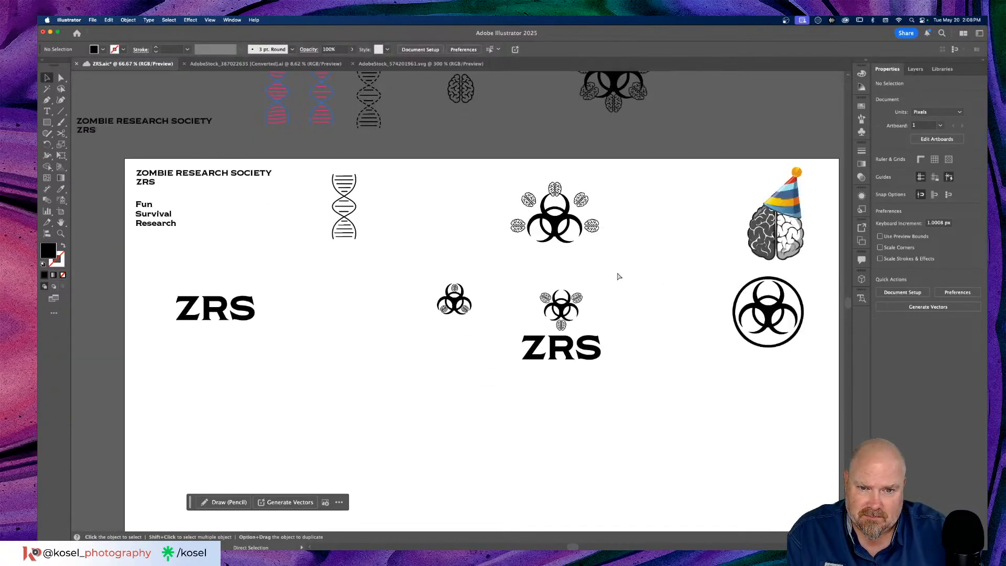
key(super+plus)
key(super+plus)
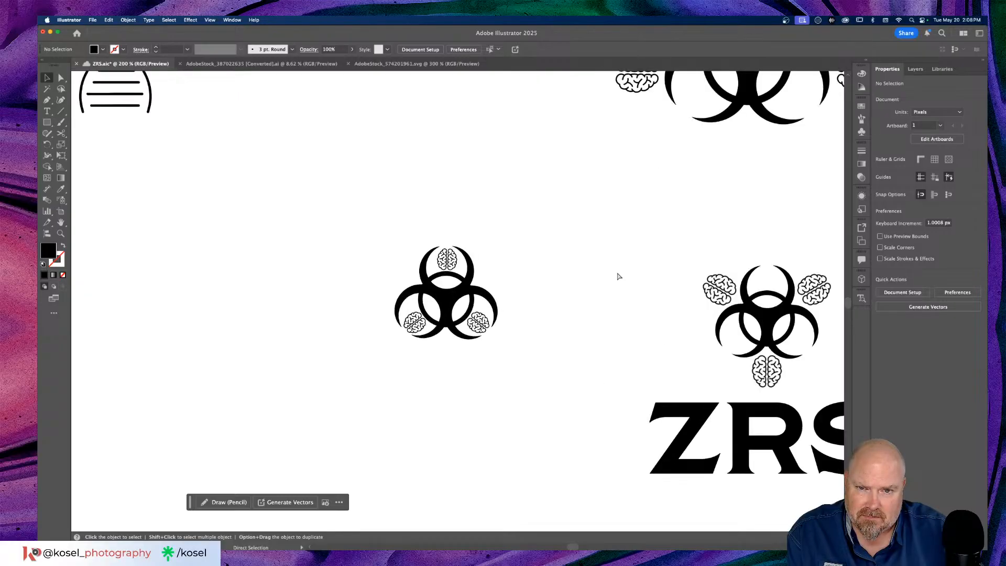
key(super+plus)
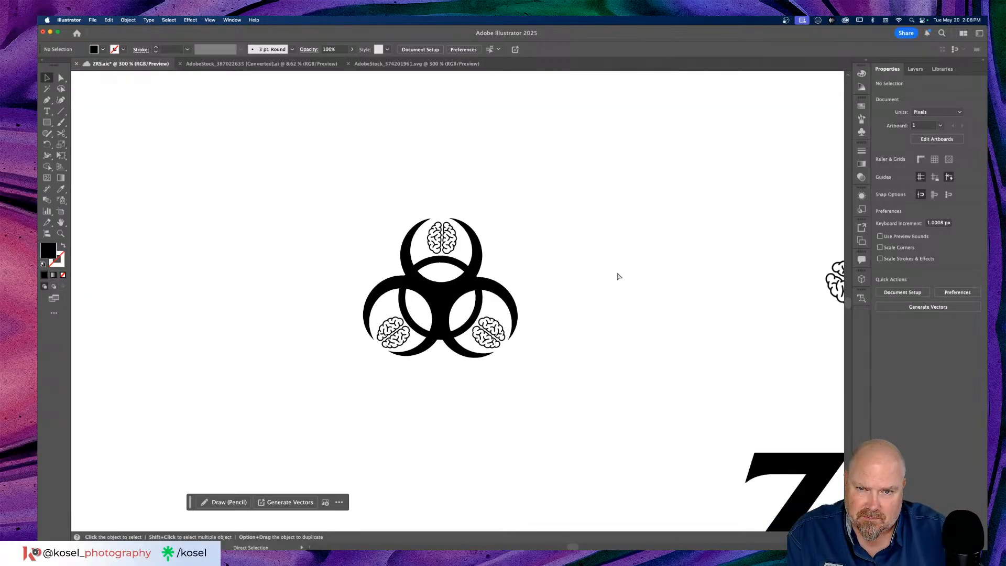
key(super+minus)
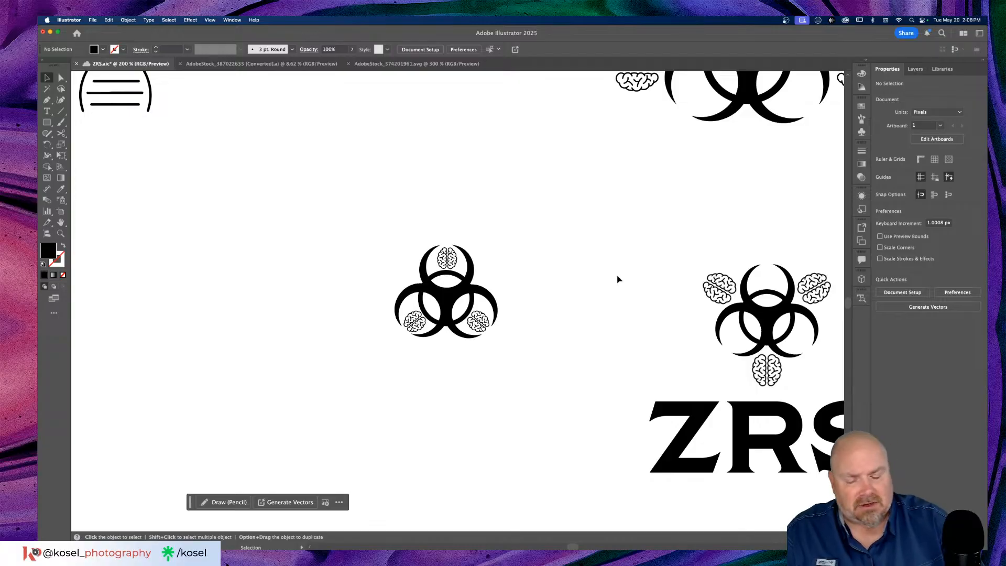
key(super+minus)
key(super+minus)
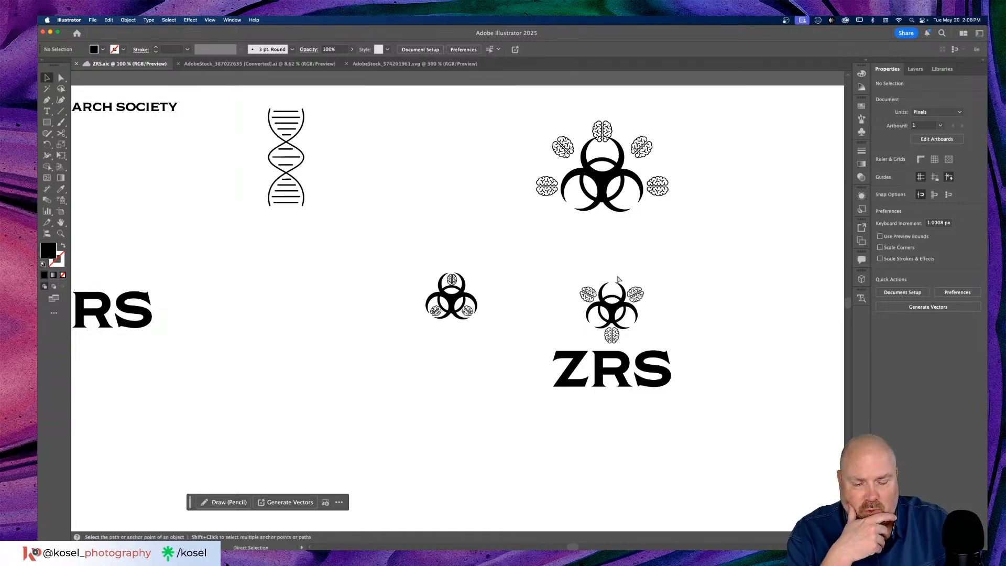
key(super+equal)
key(super+equal)
key(super+equal)
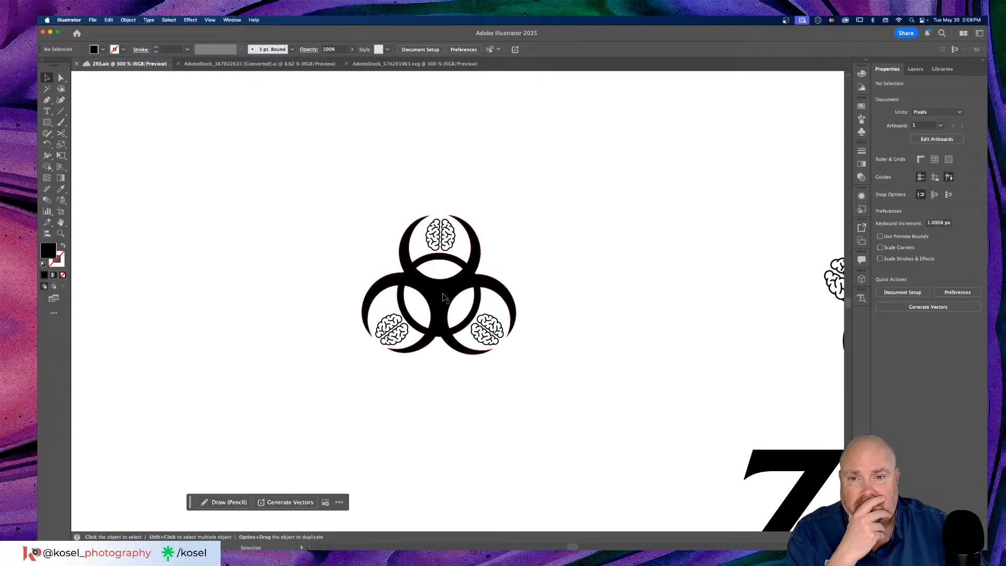
click(470, 283)
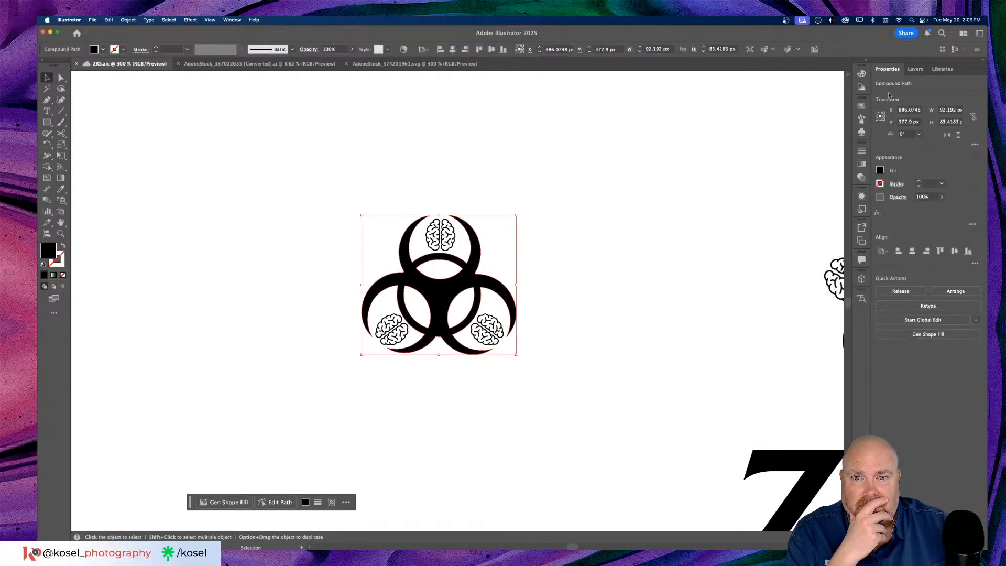
click(659, 166)
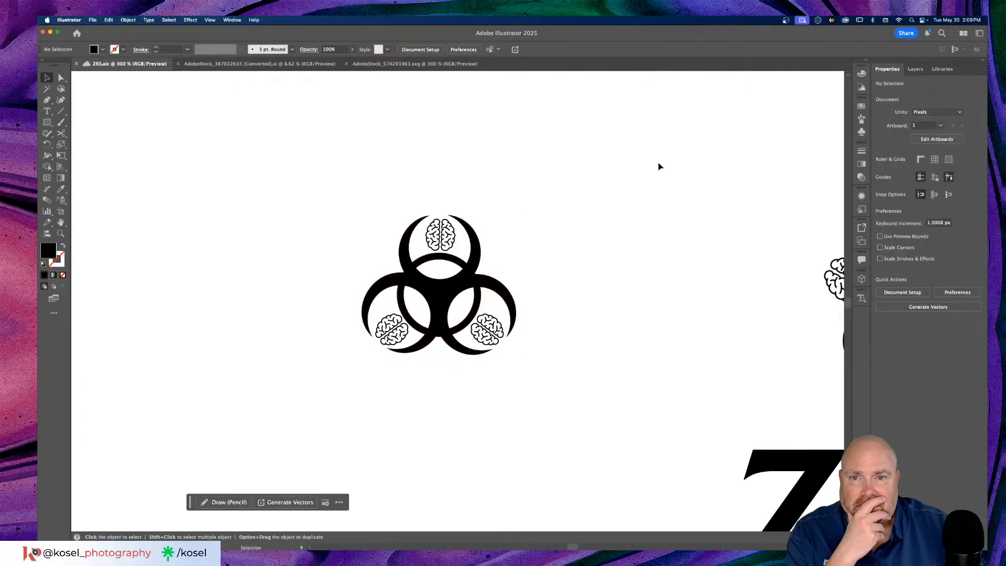
key(super+minus)
key(super+minus)
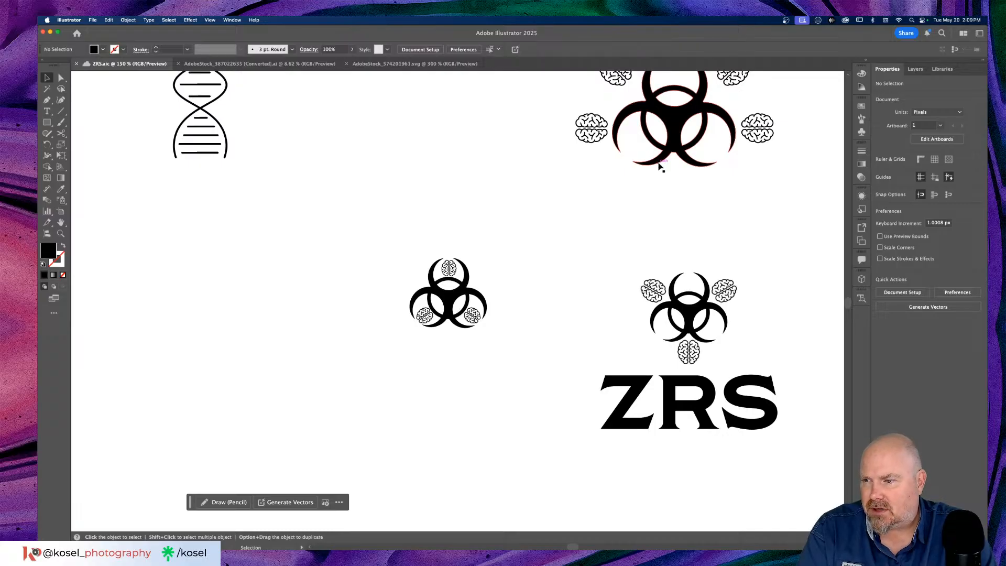
key(super+equal)
key(super+1)
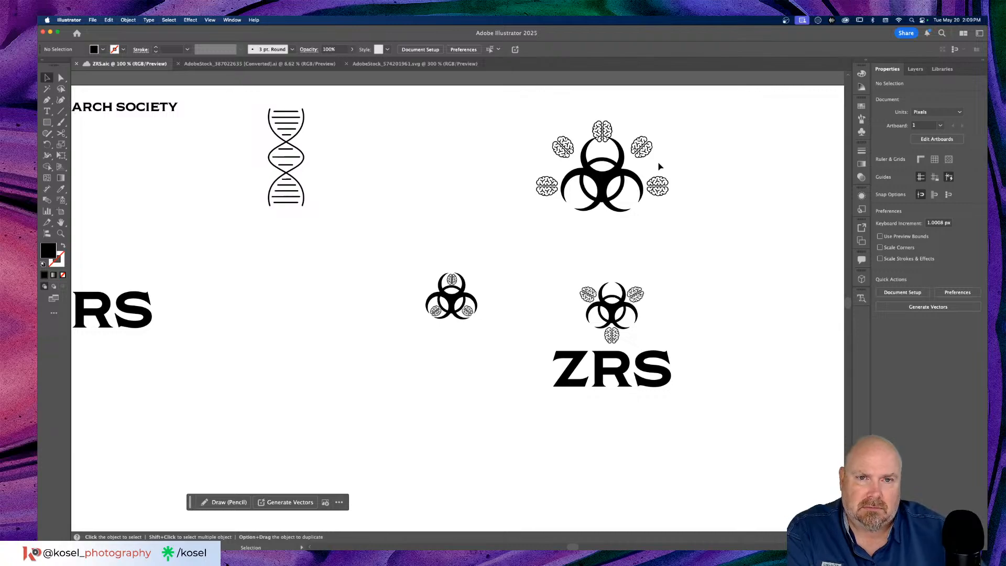
scroll(672, 121, up, 5)
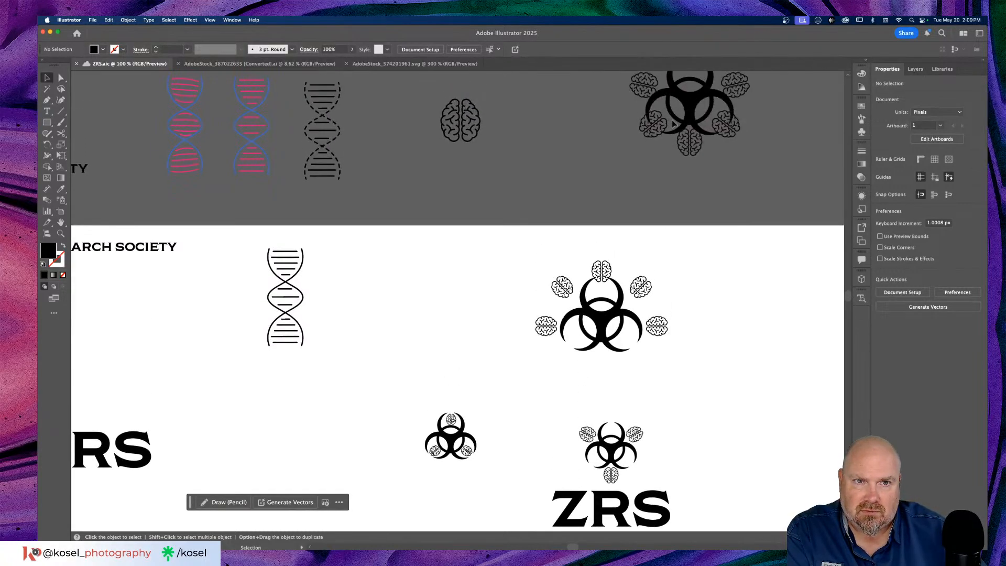
scroll(673, 124, down, 5)
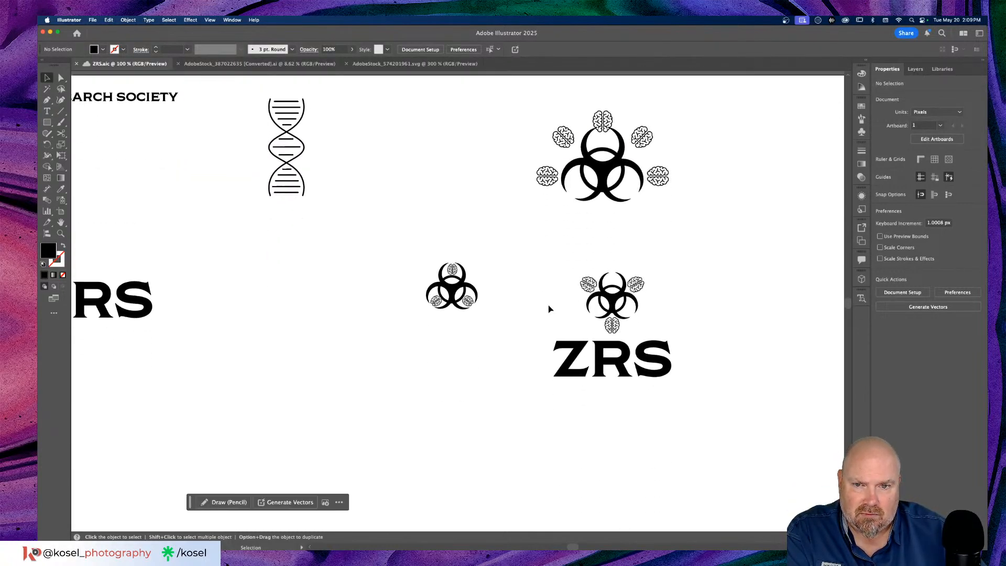
Duplicate the biohazard emblem with its three inner brains and place the copy beside the DNA helix
drag(492, 252, 404, 324)
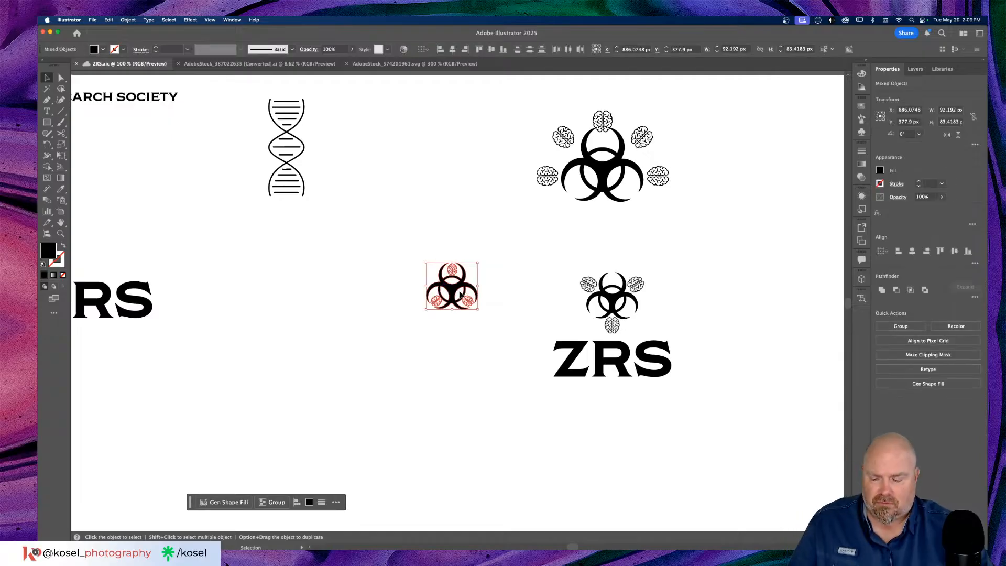
key(super+equal)
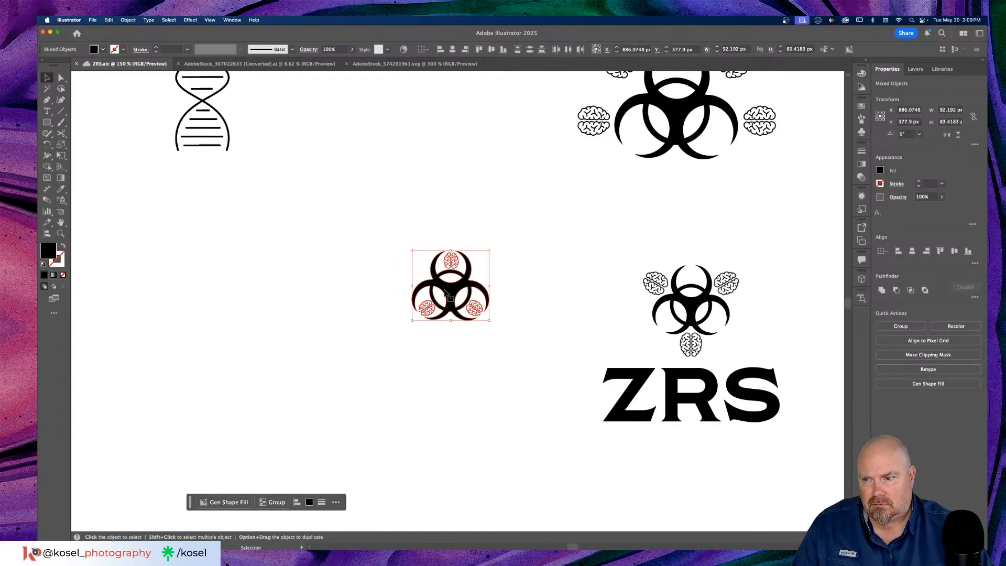
drag(448, 291, 284, 93)
click(326, 278)
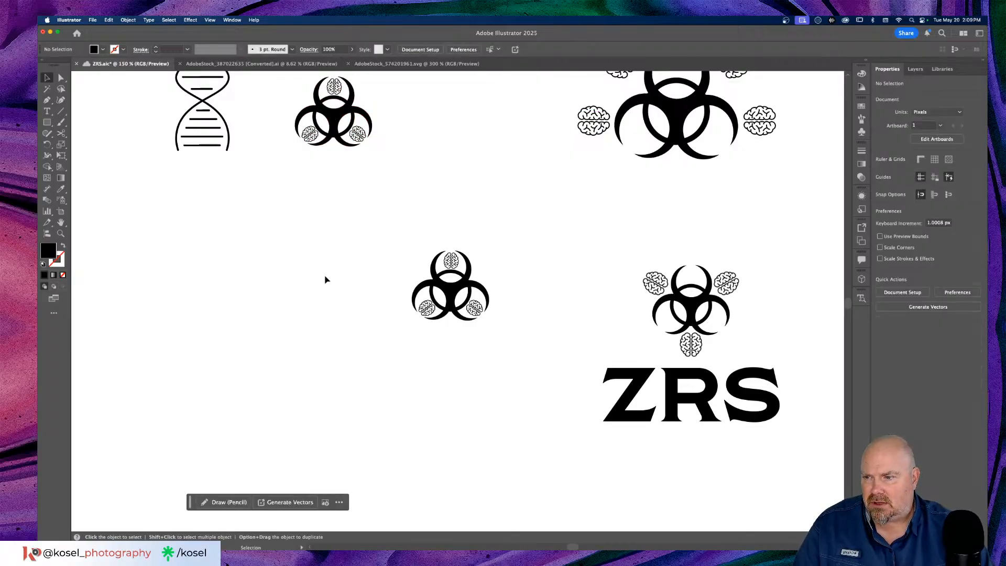
Select the original biohazard emblem below the copy, together with its three inner brains
scroll(325, 279, up, 2)
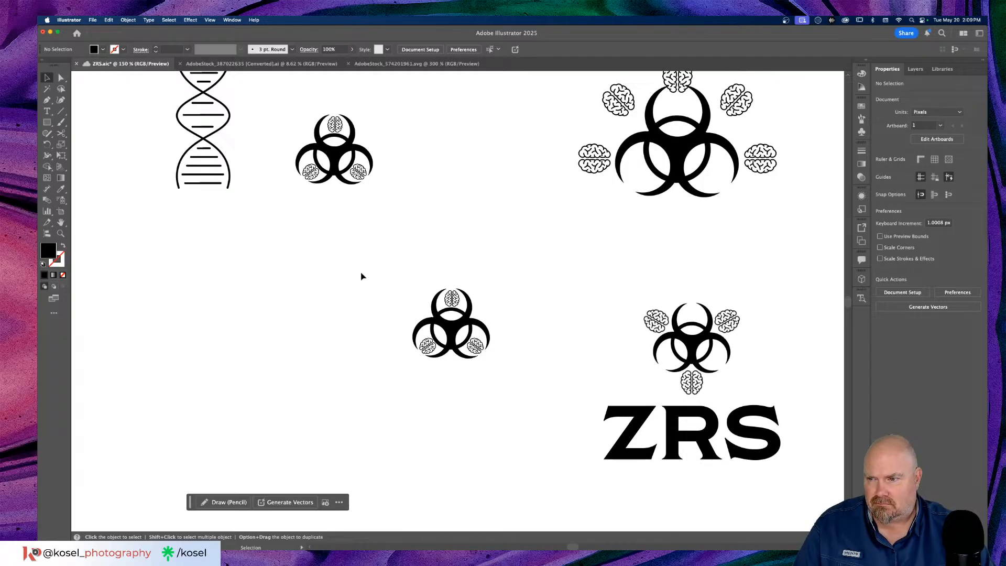
drag(361, 276, 546, 386)
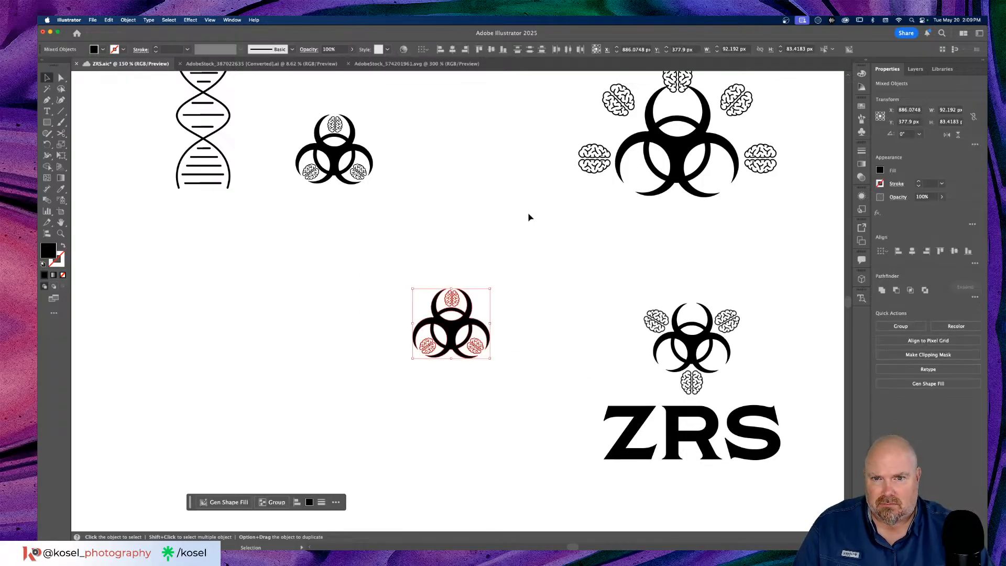
scroll(528, 220, up, 3)
scroll(529, 221, down, 3)
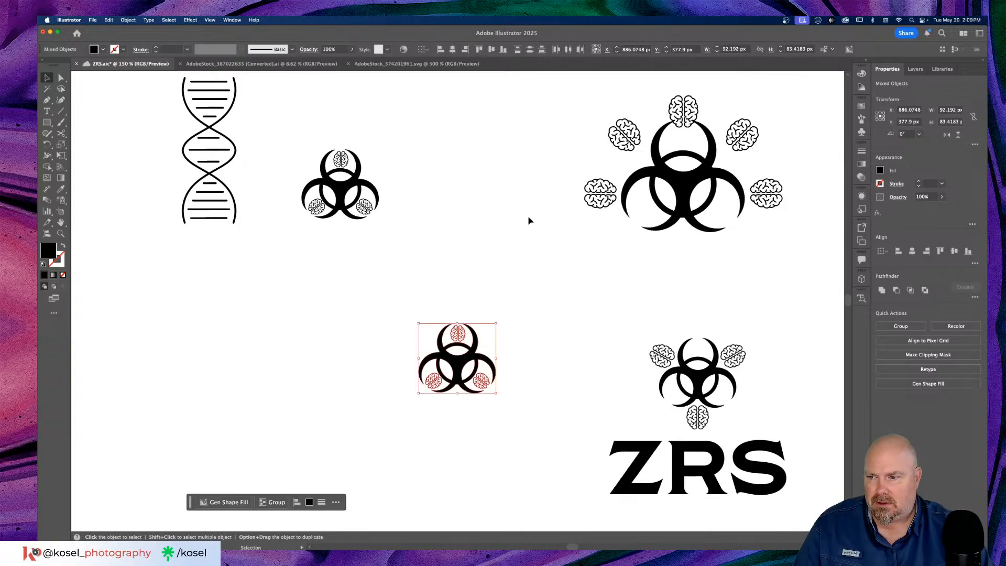
scroll(528, 221, left, 2)
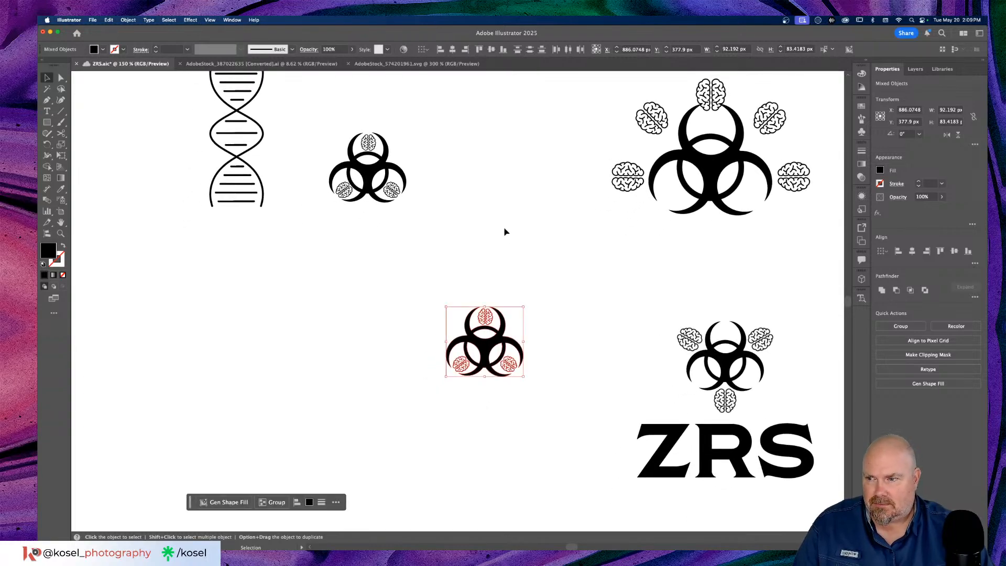
scroll(210, 286, left, 8)
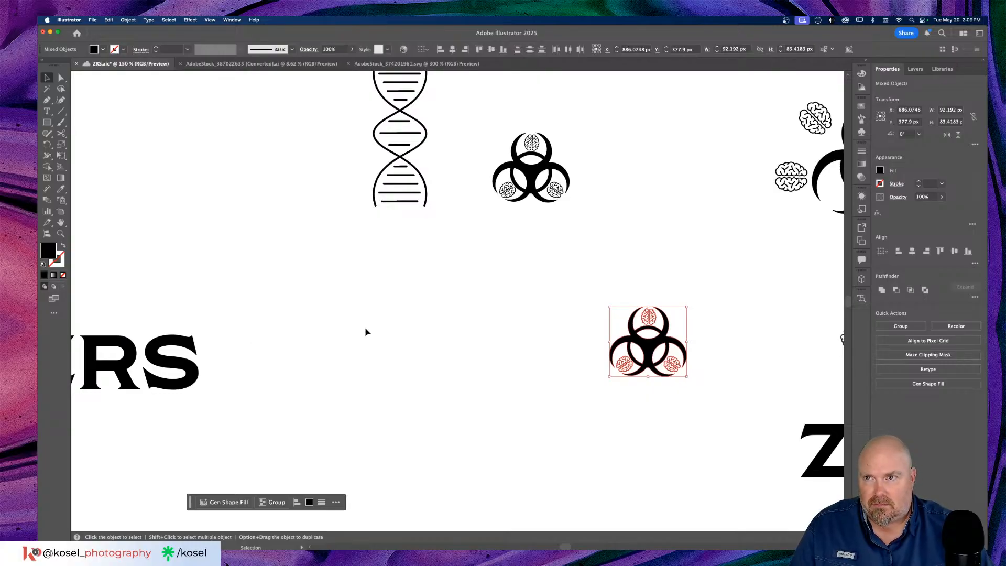
Switch to Discord in Chrome and save the hand-drawn ZAM lettering sketch from the stream-chat channel as an image file
key(super+Tab)
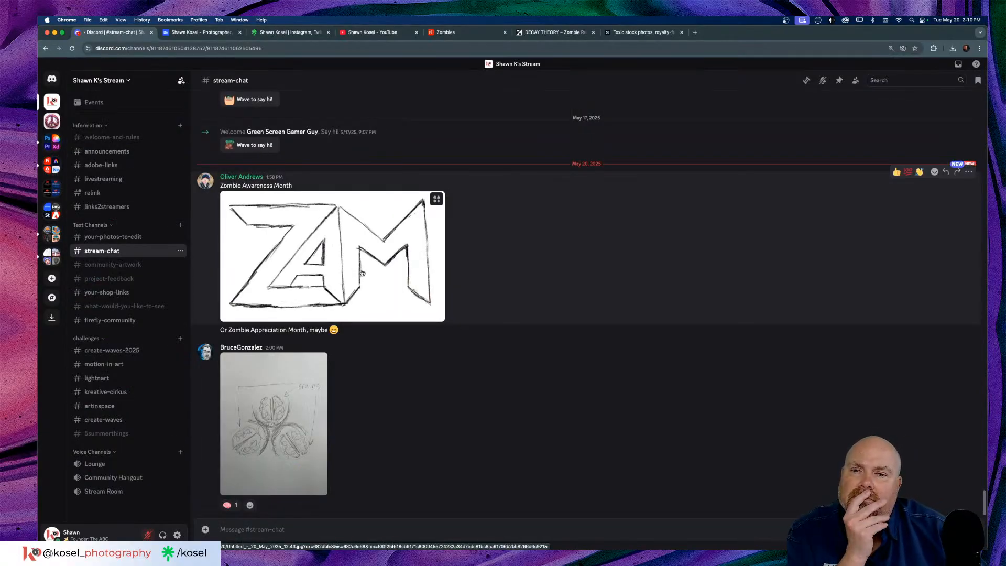
click(362, 272)
right_click(499, 273)
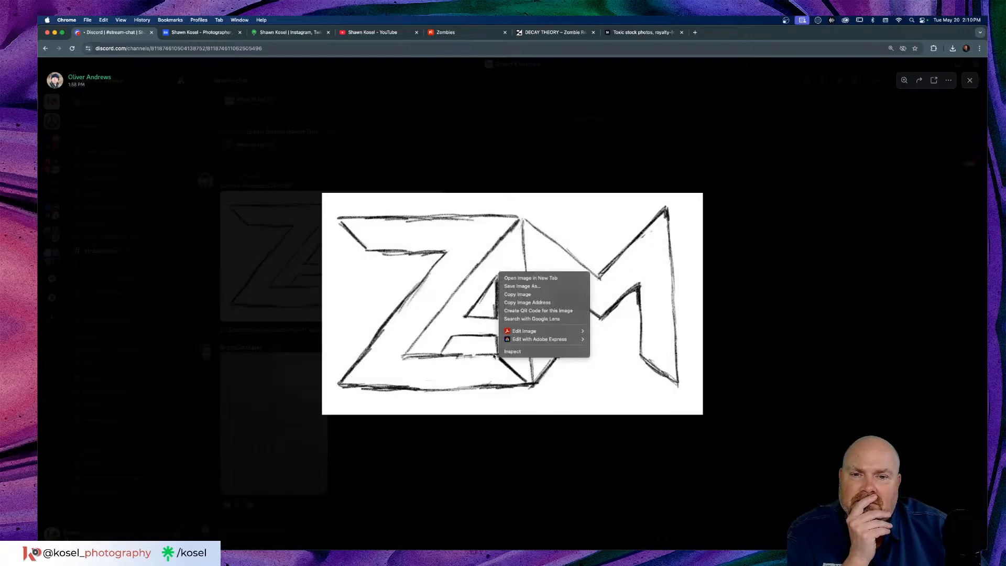
click(516, 294)
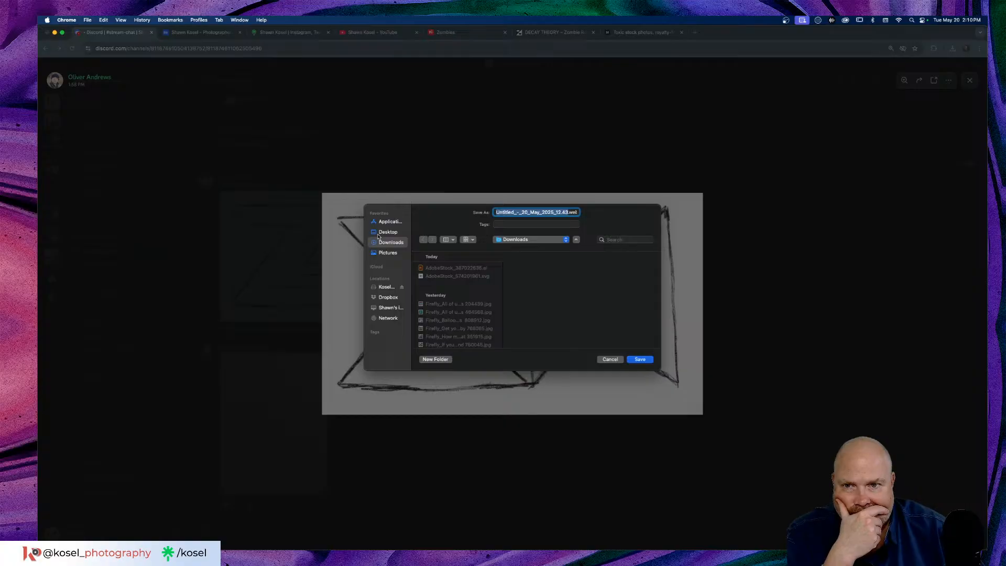
click(641, 359)
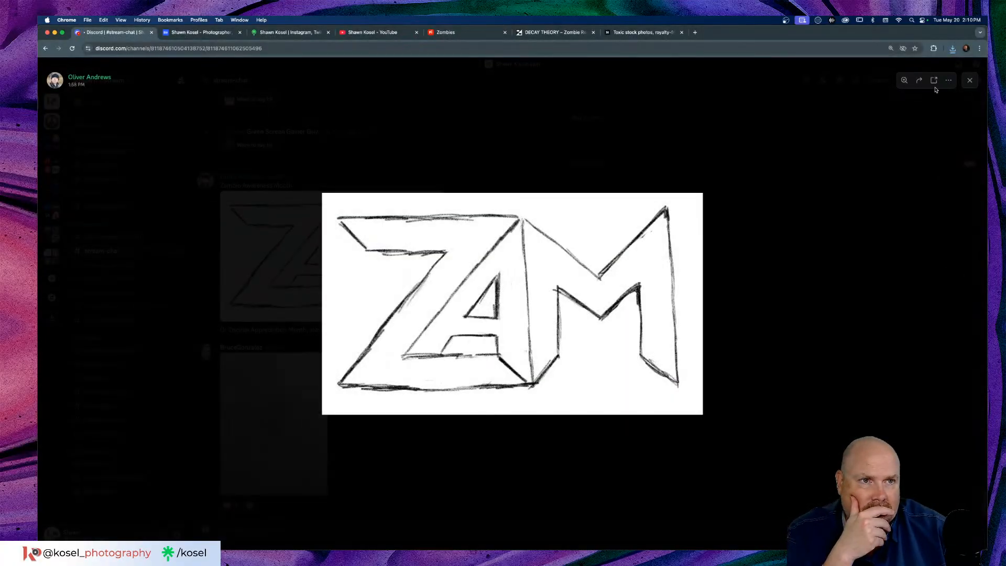
click(969, 81)
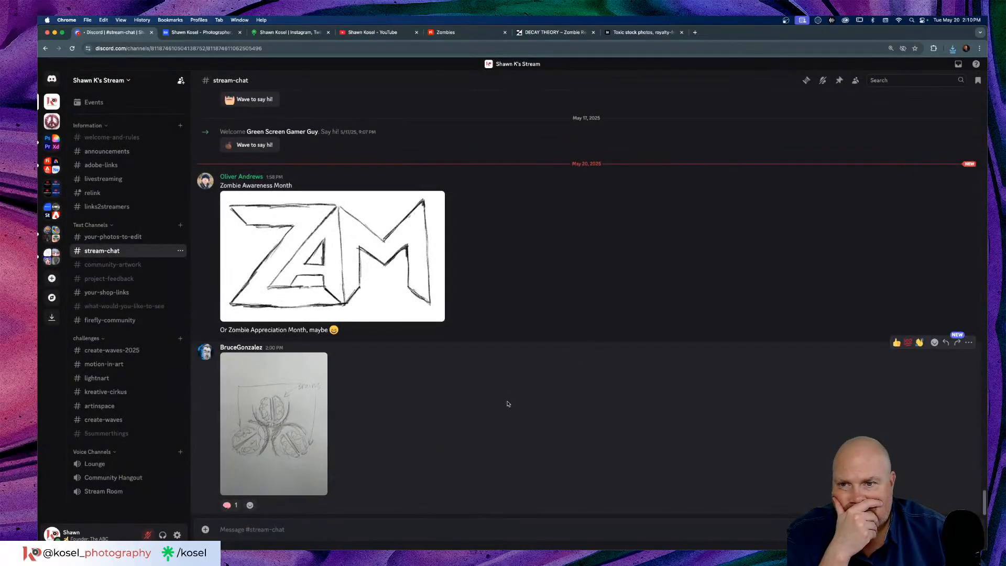
Return to Illustrator, place the saved ZAM sketch below the ZRS lettering and scale it down to about 283 px wide
key(super+Tab)
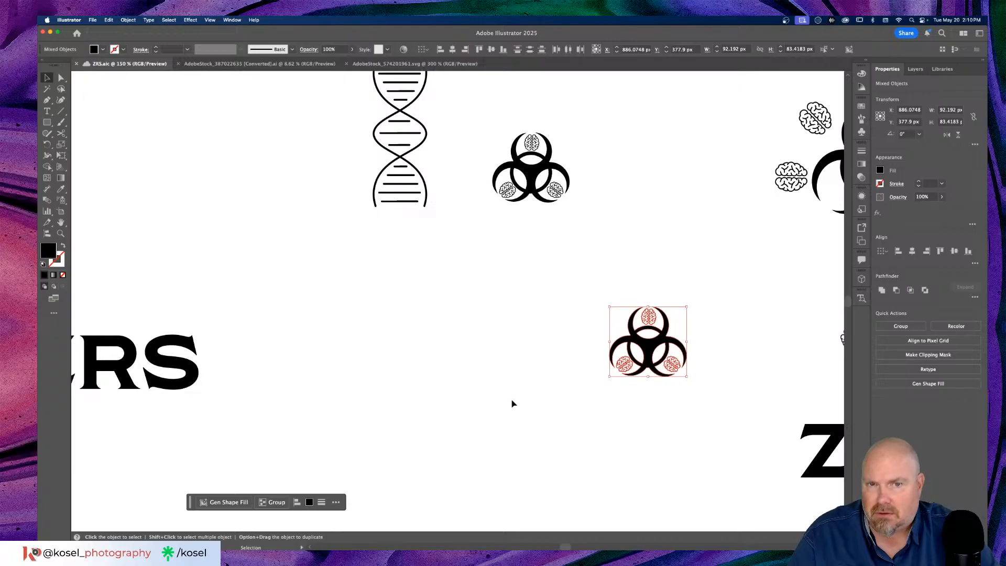
click(513, 404)
scroll(514, 403, down, 5)
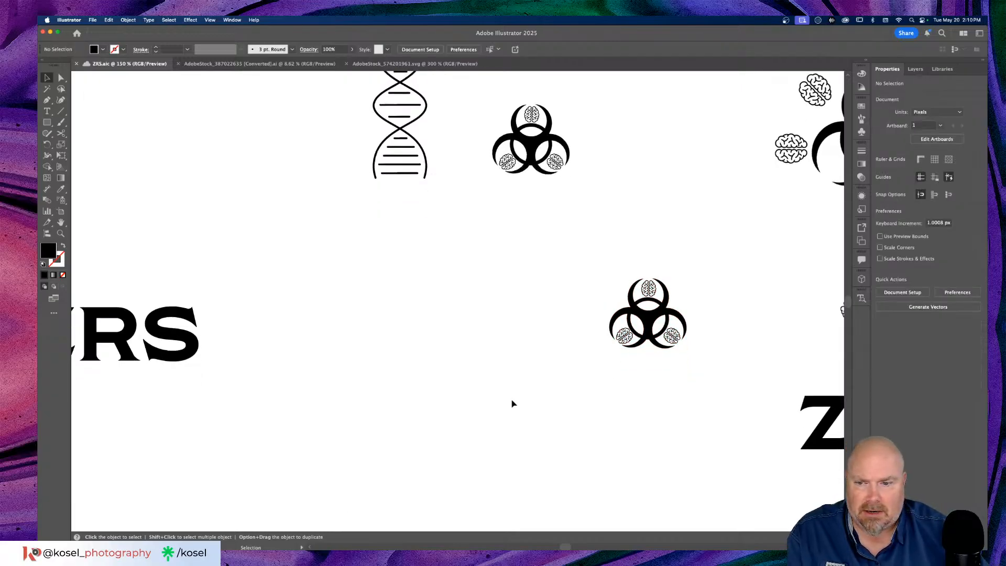
key(super+minus)
key(super+minus)
key(super+minus)
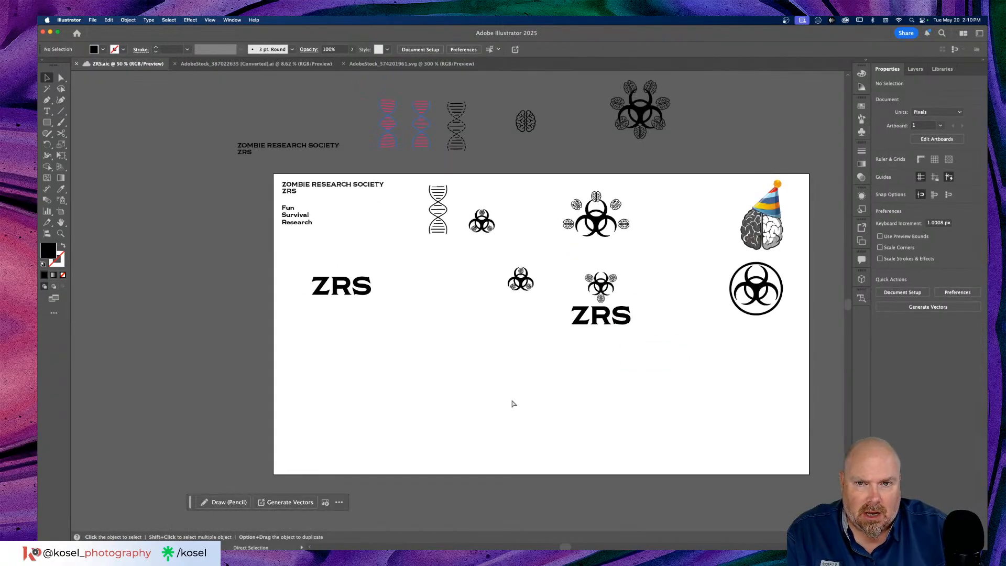
mouse_move(348, 530)
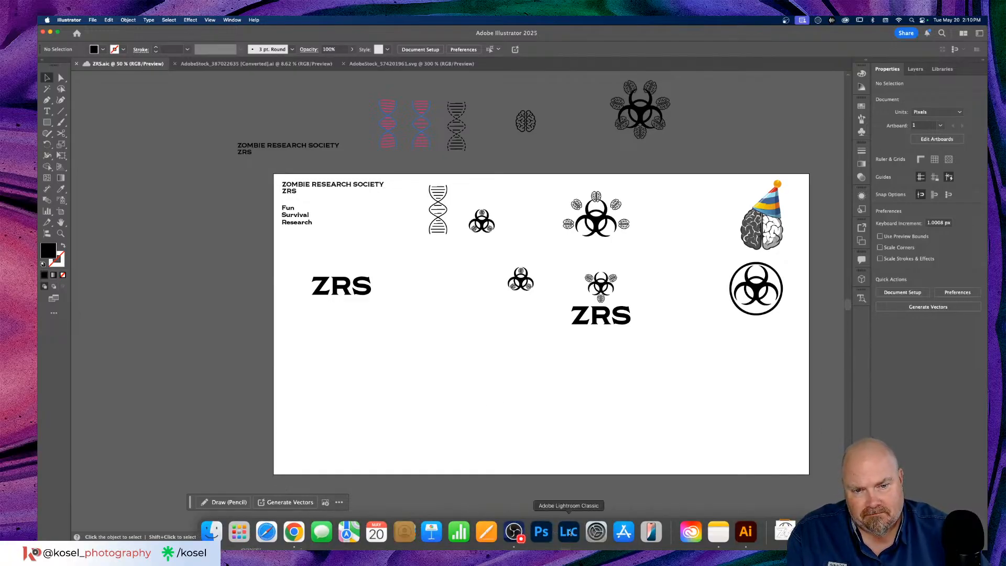
click(210, 531)
drag(373, 124, 397, 394)
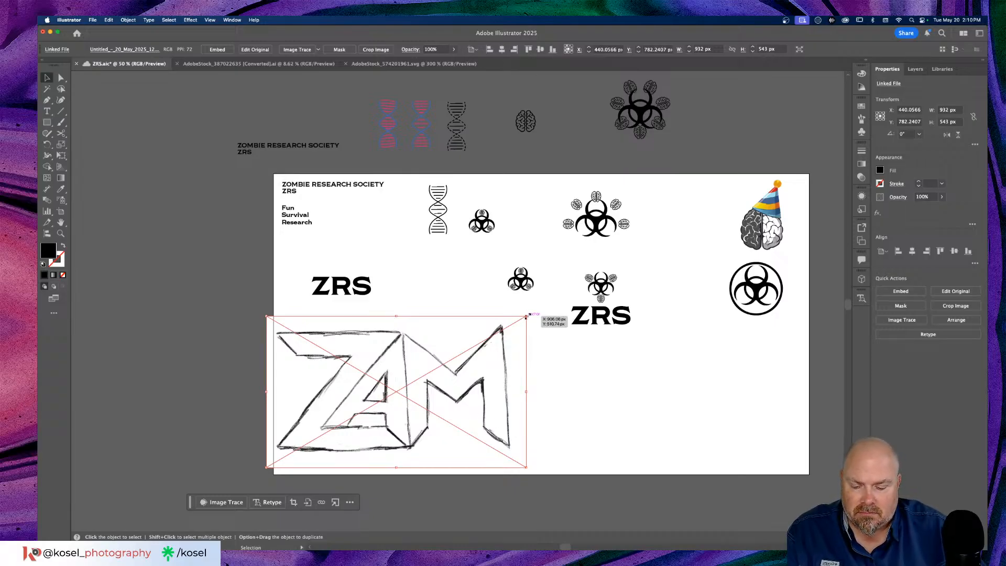
drag(527, 317, 407, 387)
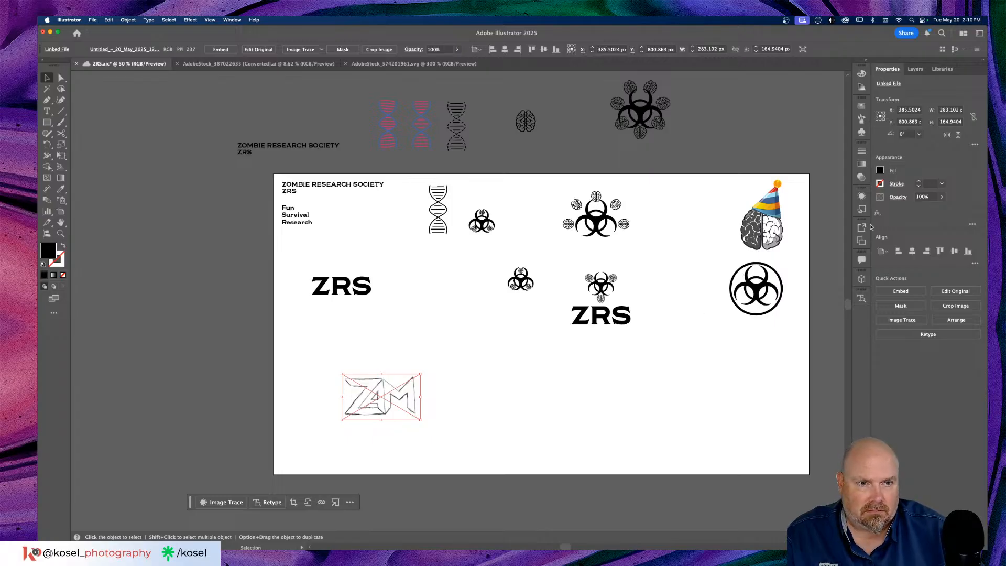
Embed the ZAM sketch in the document and put a duplicate on the pasteboard beside the artboard
click(904, 291)
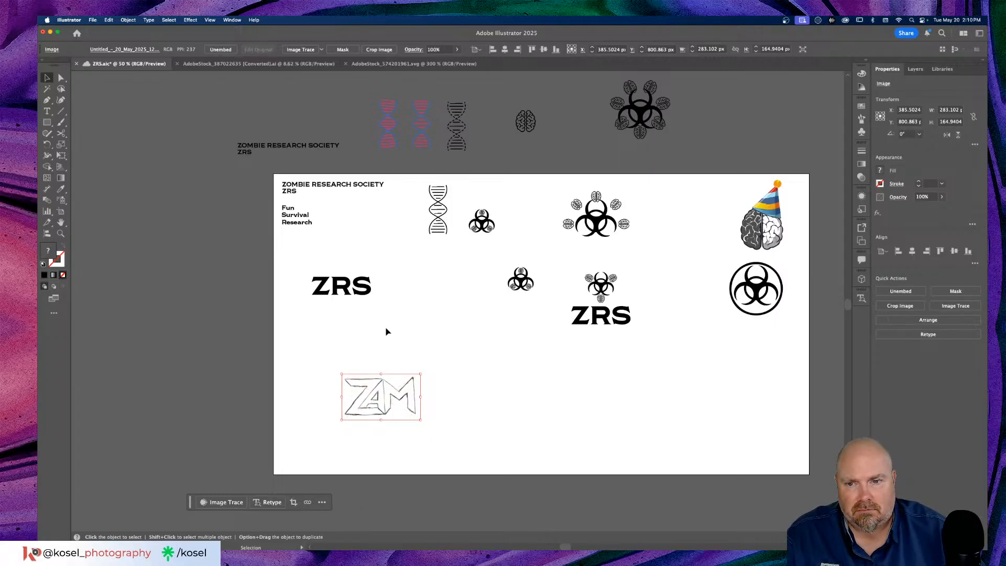
drag(377, 411, 205, 326)
key(super+1)
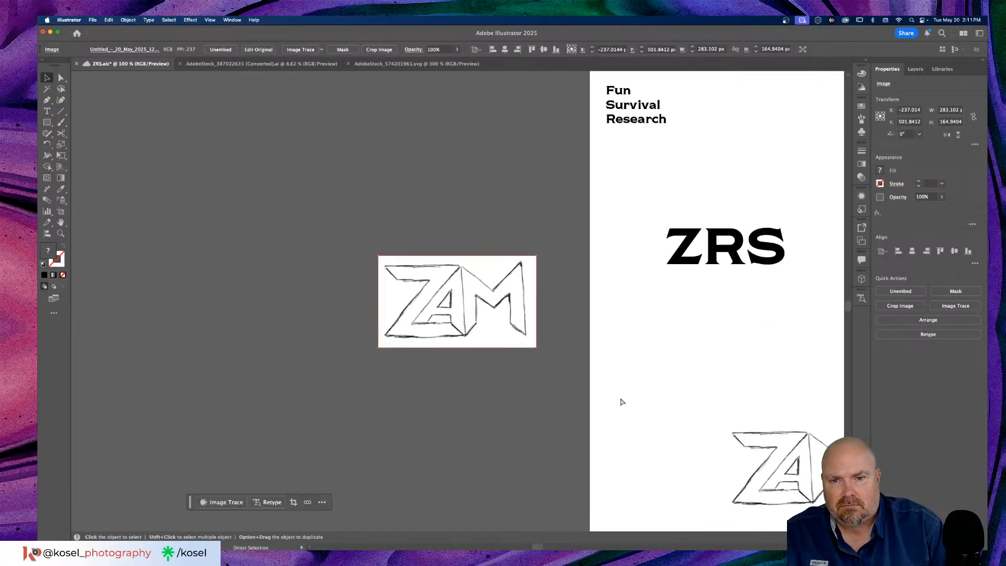
Set up the Pen tool with no fill and a 2 pt black stroke for tracing the ZAM sketch
click(711, 378)
scroll(709, 377, right, 10)
scroll(709, 377, down, 5)
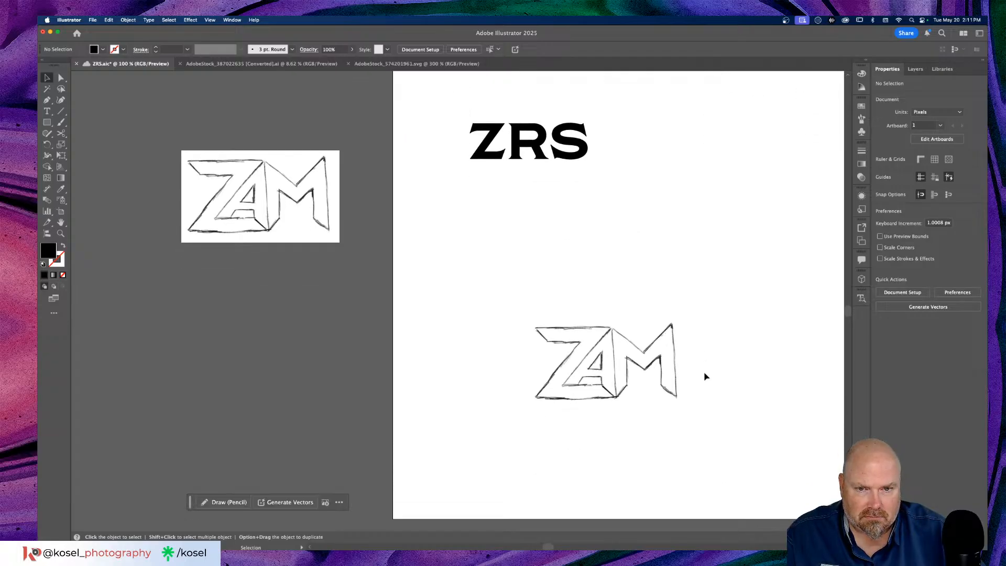
scroll(697, 376, right, 5)
click(46, 100)
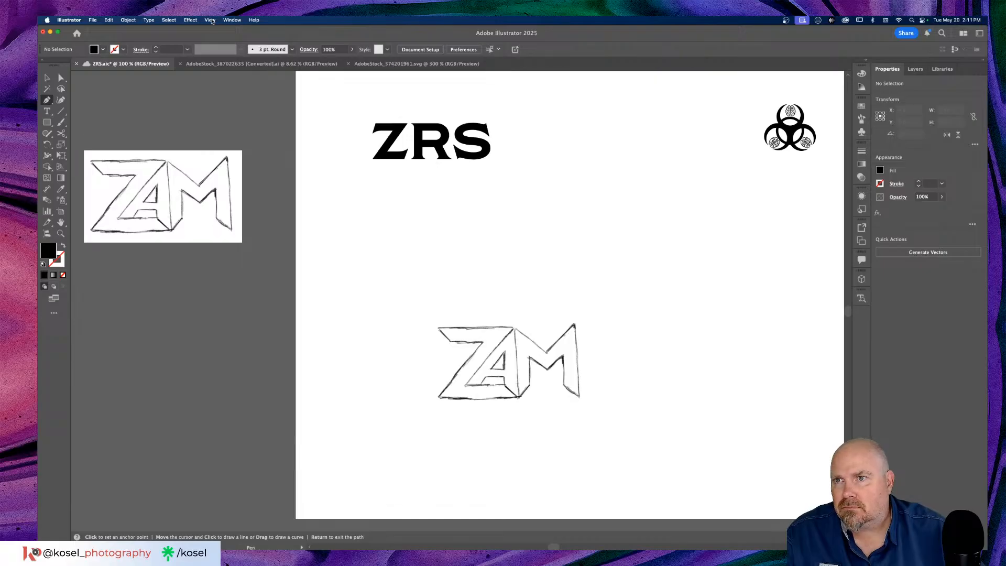
click(102, 50)
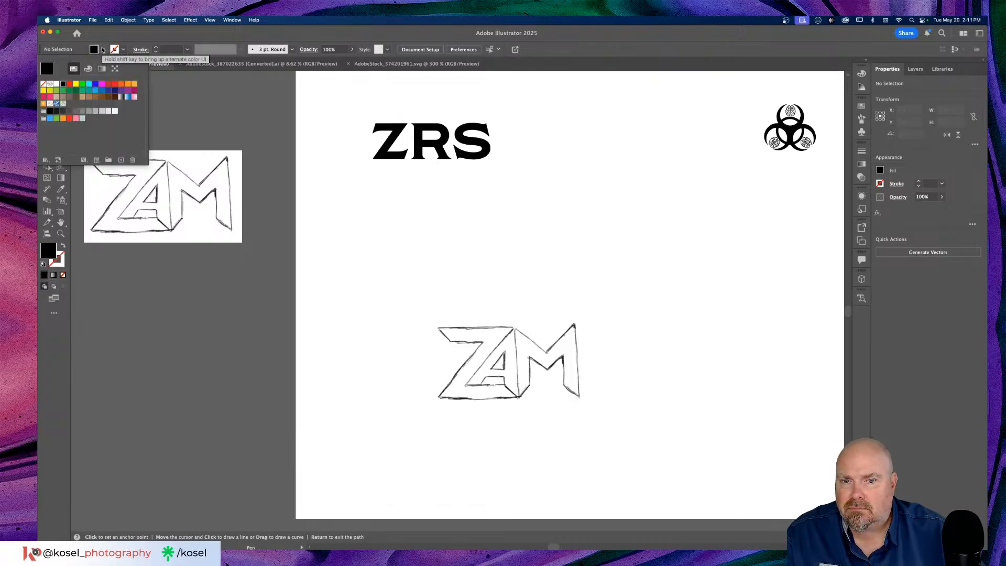
click(43, 84)
click(123, 49)
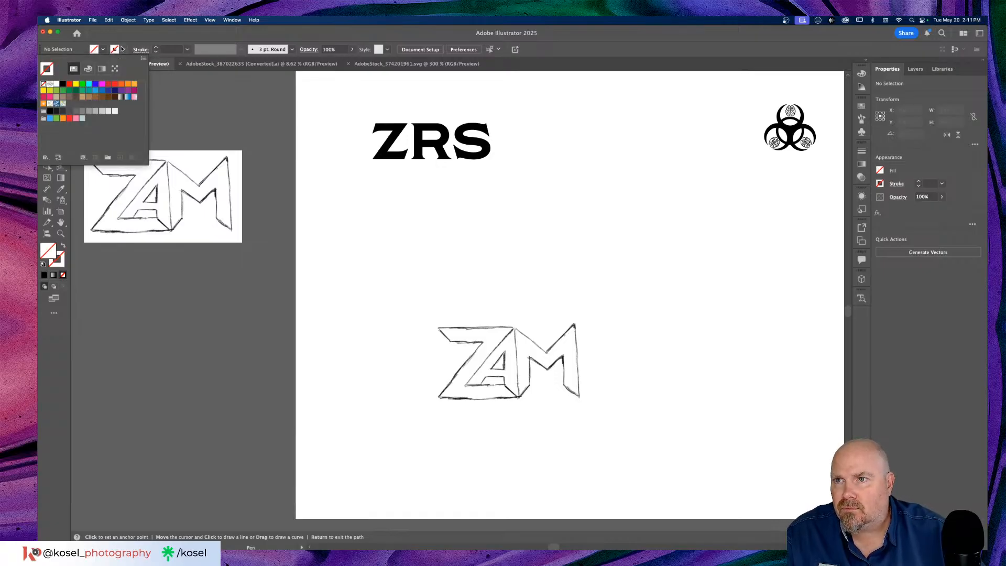
click(63, 84)
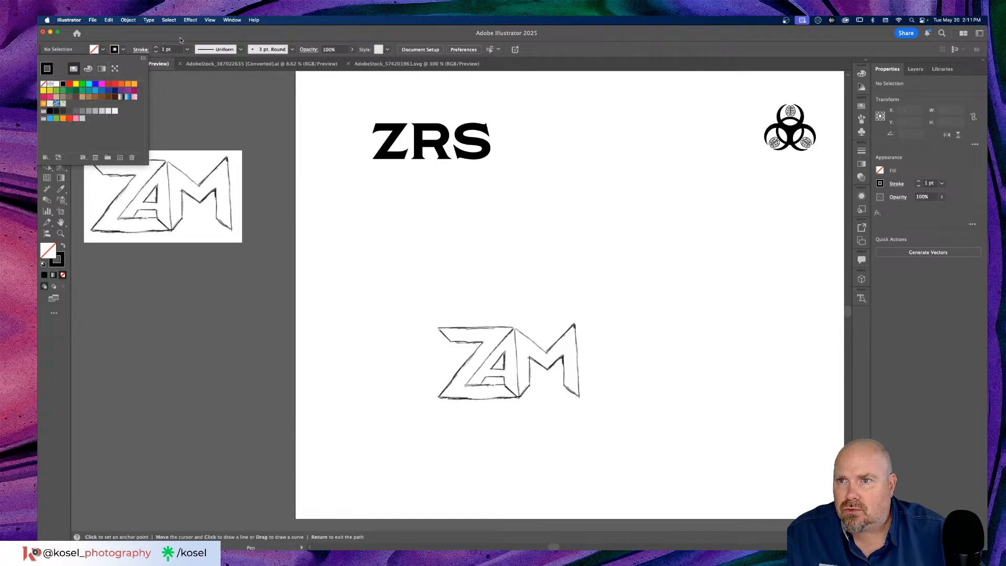
click(156, 47)
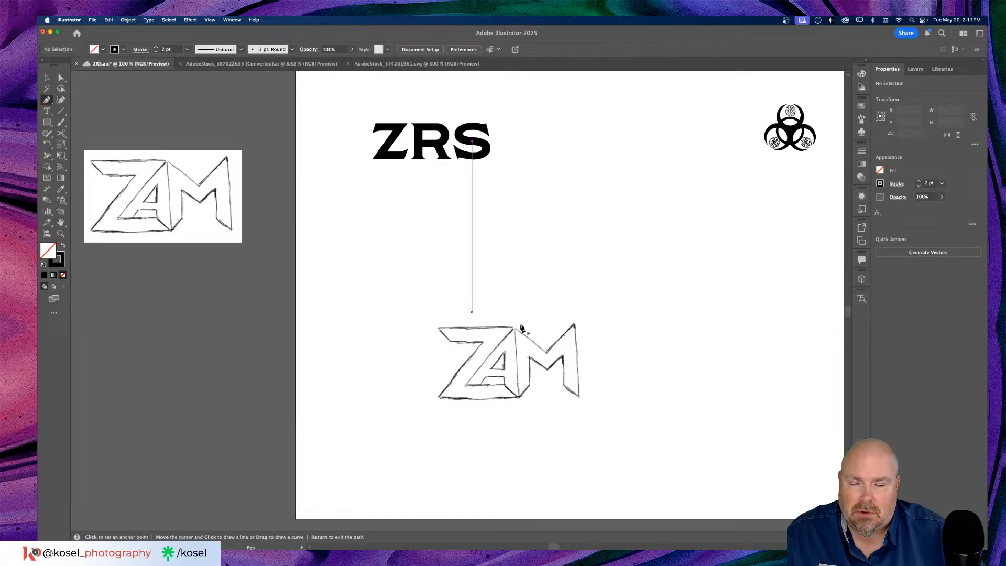
Draw a closed rectangular frame about 246 by 132 px around the ZAM sketch with the Pen tool
scroll(425, 242, right, 2)
key(super+equal)
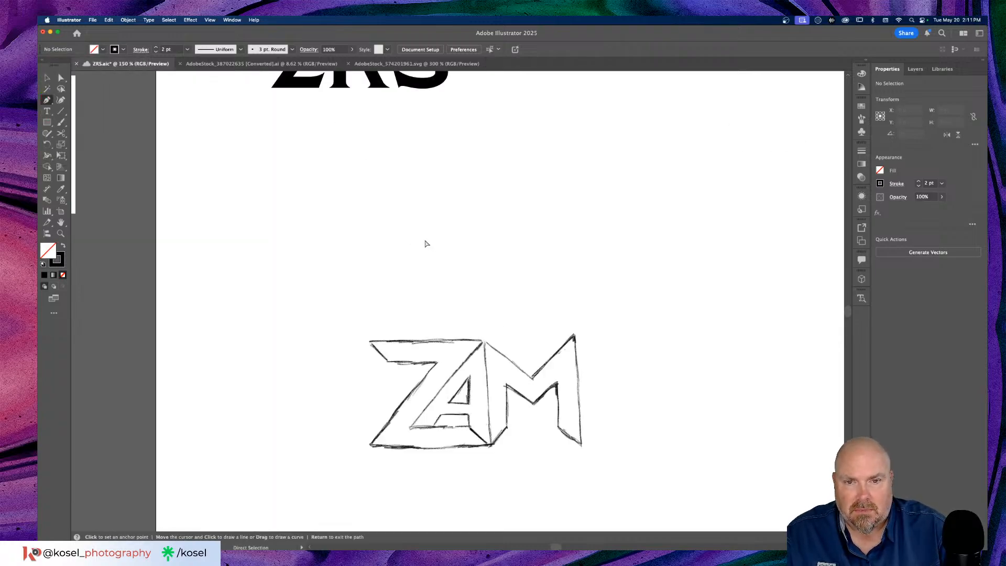
scroll(404, 251, down, 5)
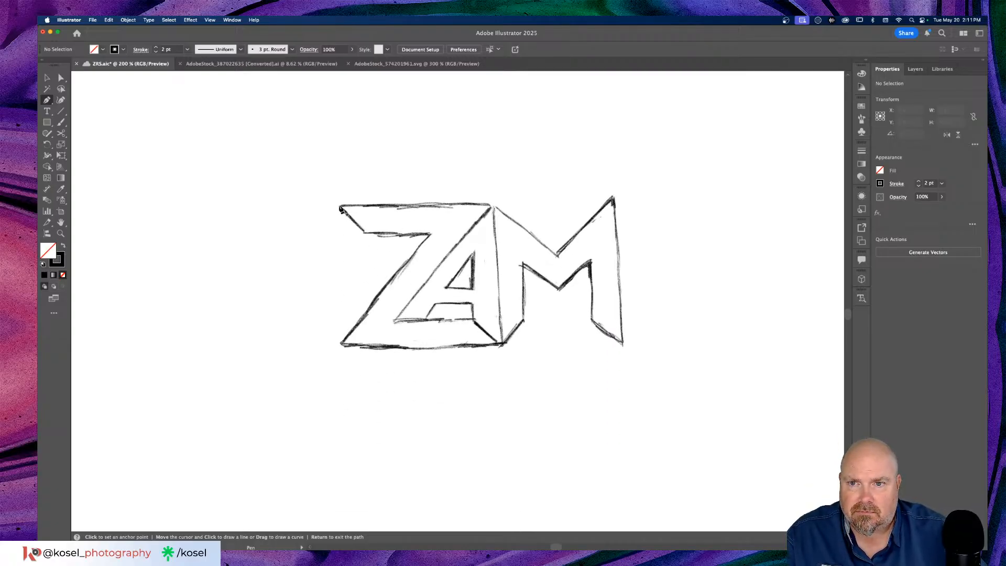
click(340, 207)
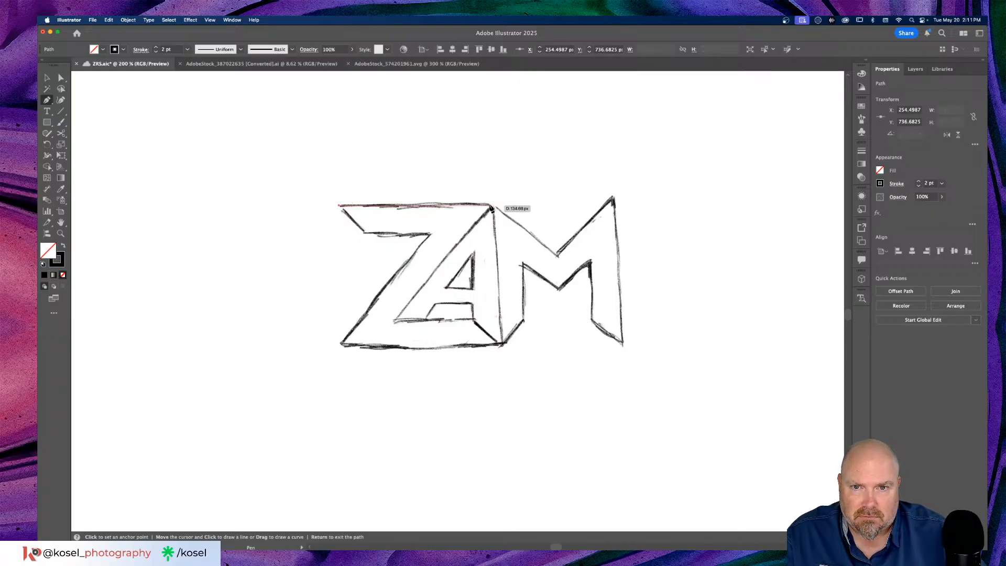
click(615, 206)
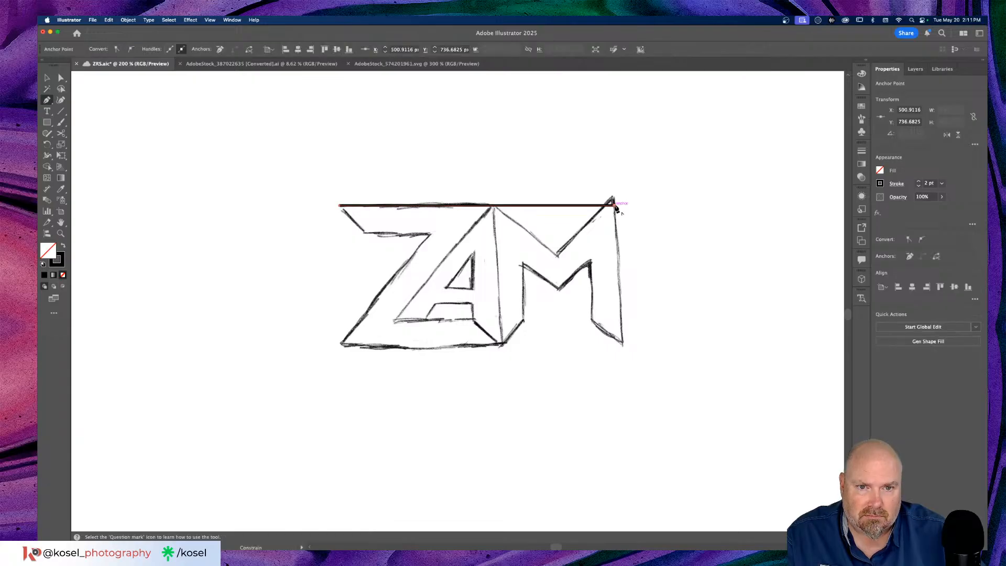
click(615, 352)
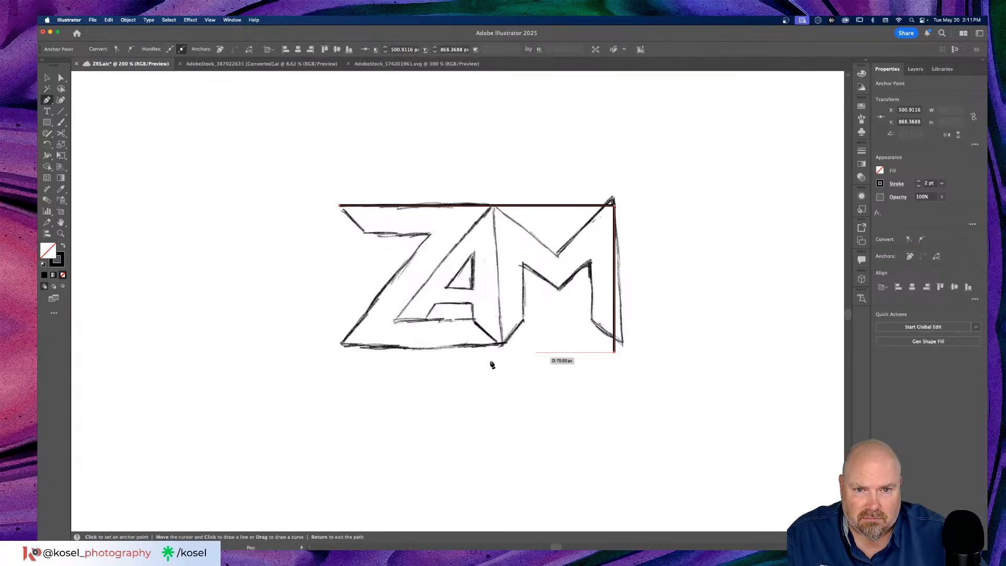
click(340, 352)
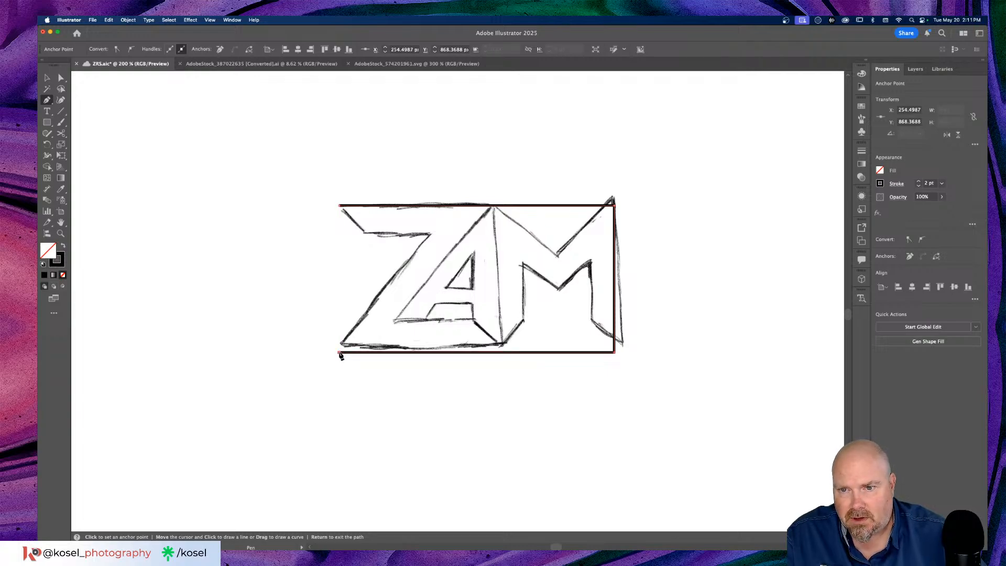
click(340, 205)
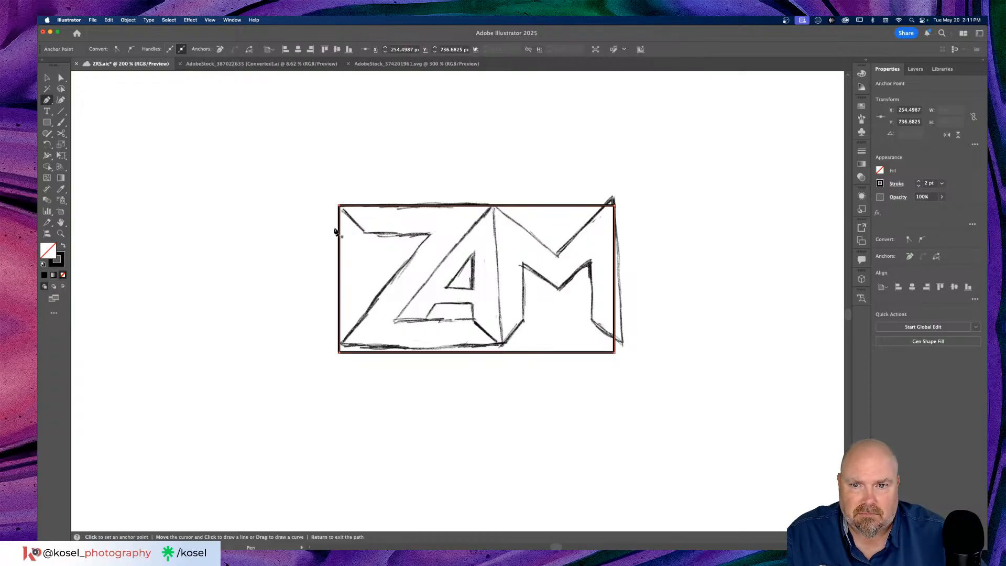
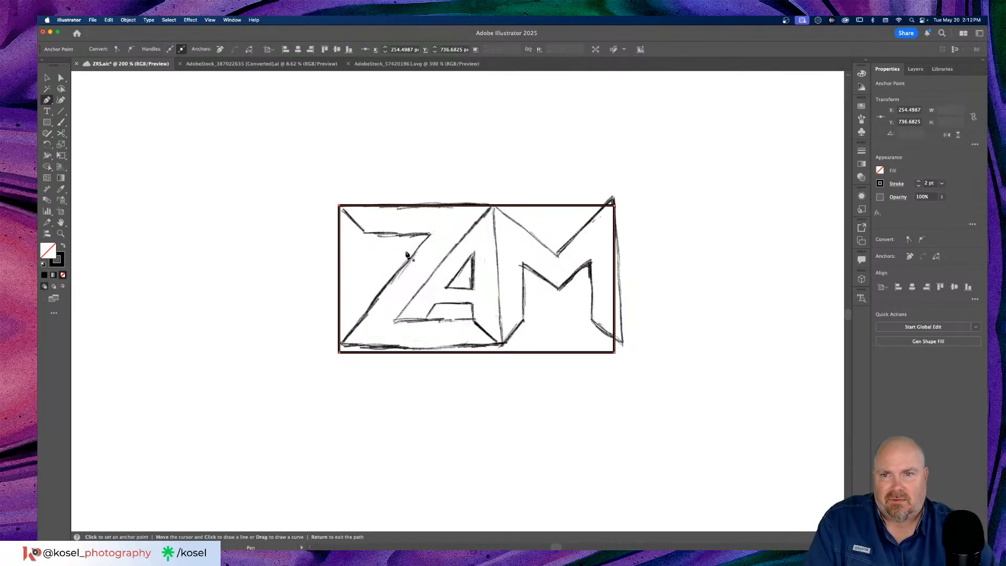
Remove the top and left edges of the frame around the ZAM sketch and clear the selection
click(47, 78)
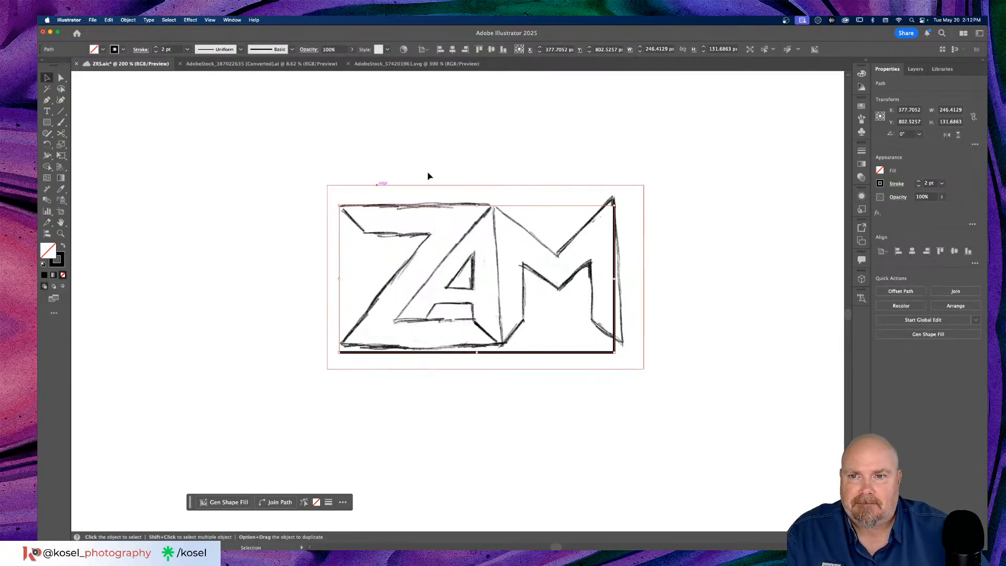
mouse_move(278, 178)
mouse_down()
mouse_move(414, 257)
mouse_move(458, 263)
mouse_up()
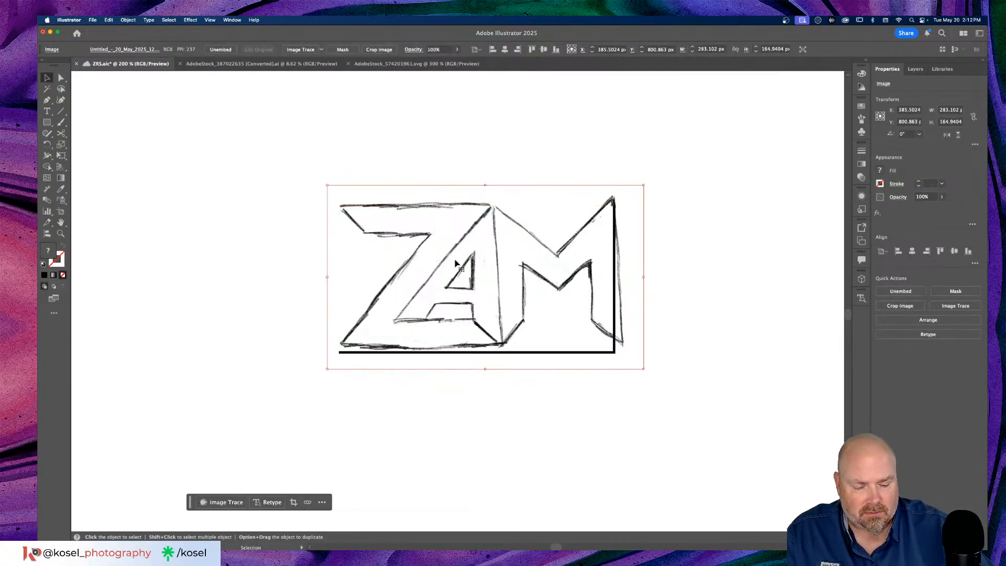
click(551, 144)
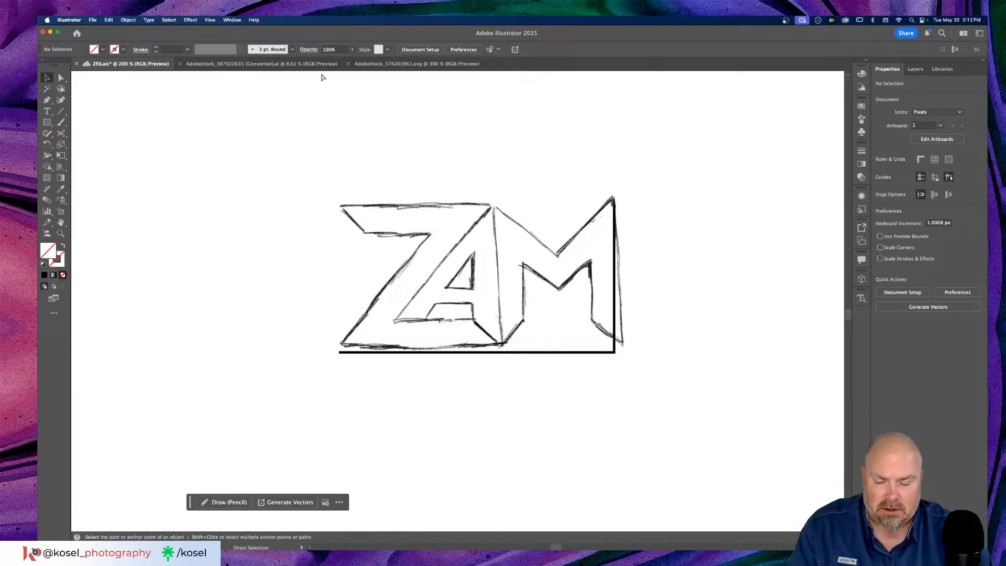
Show the rulers, place horizontal guides along the top and bottom of the ZAM lettering, and delete the leftover frame lines
key(super+r)
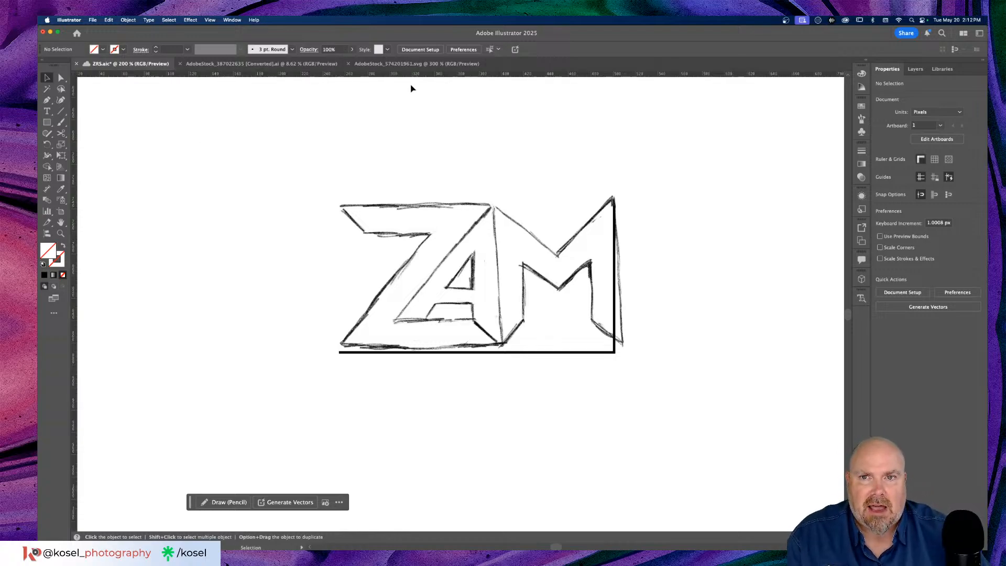
mouse_move(462, 79)
mouse_down()
mouse_move(456, 128)
mouse_move(413, 208)
mouse_up()
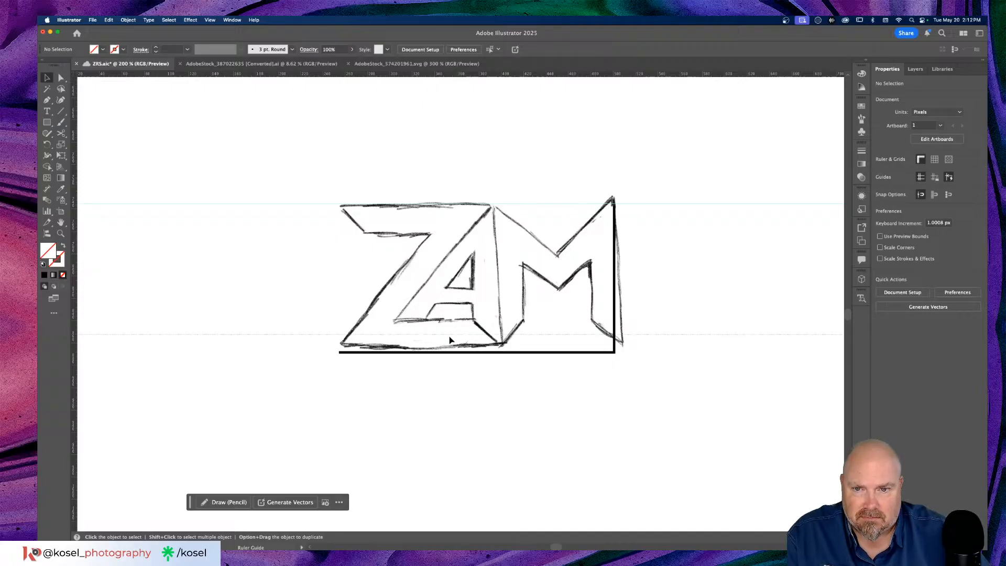
drag(451, 346, 451, 353)
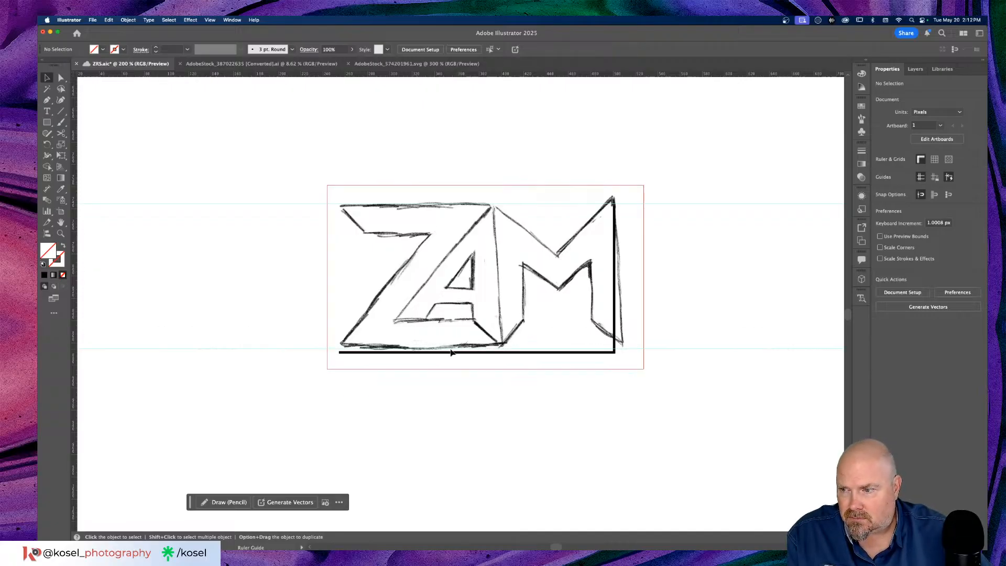
click(483, 354)
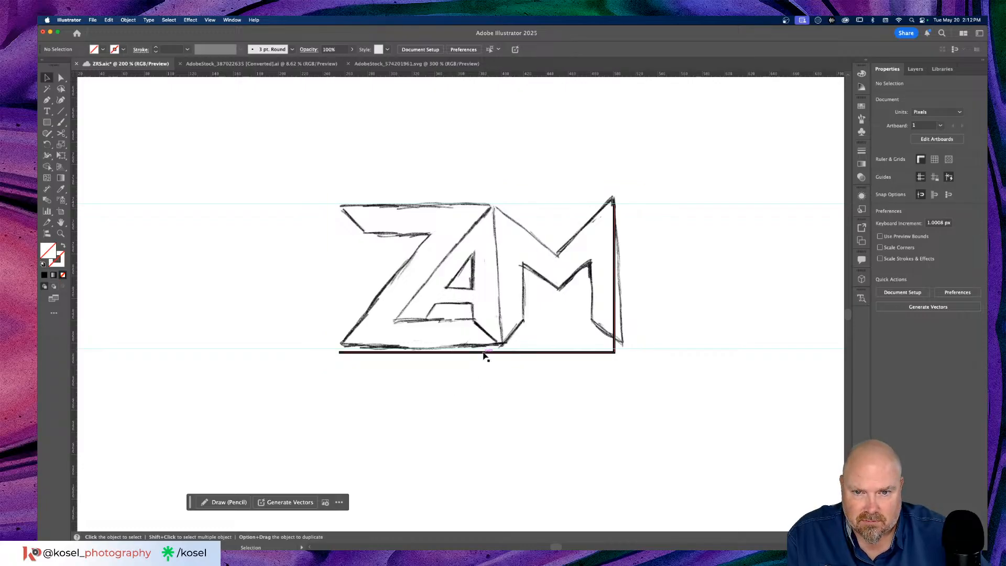
click(483, 356)
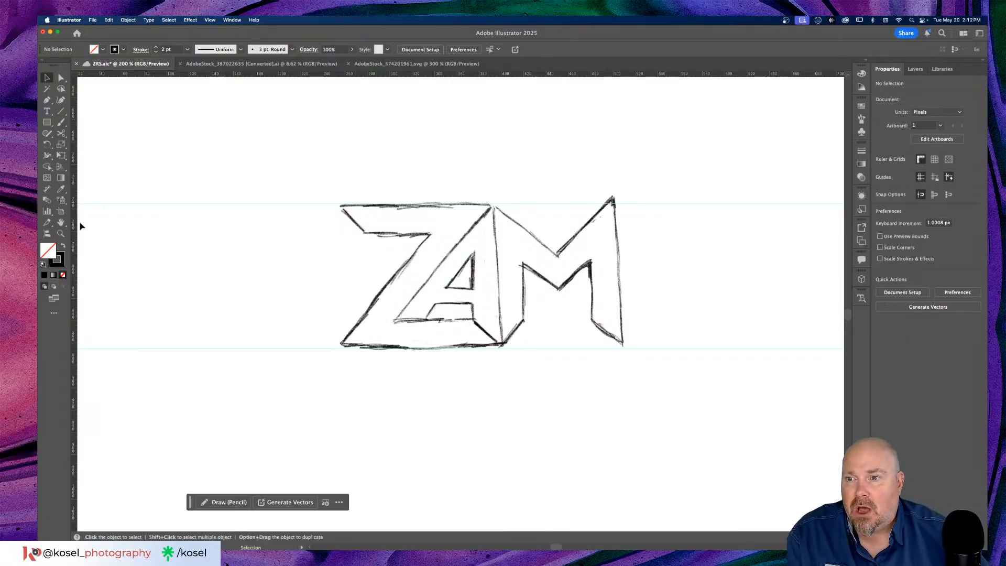
Place vertical guides along the left and right edges of the ZAM lettering
drag(76, 228, 342, 180)
drag(76, 195, 626, 187)
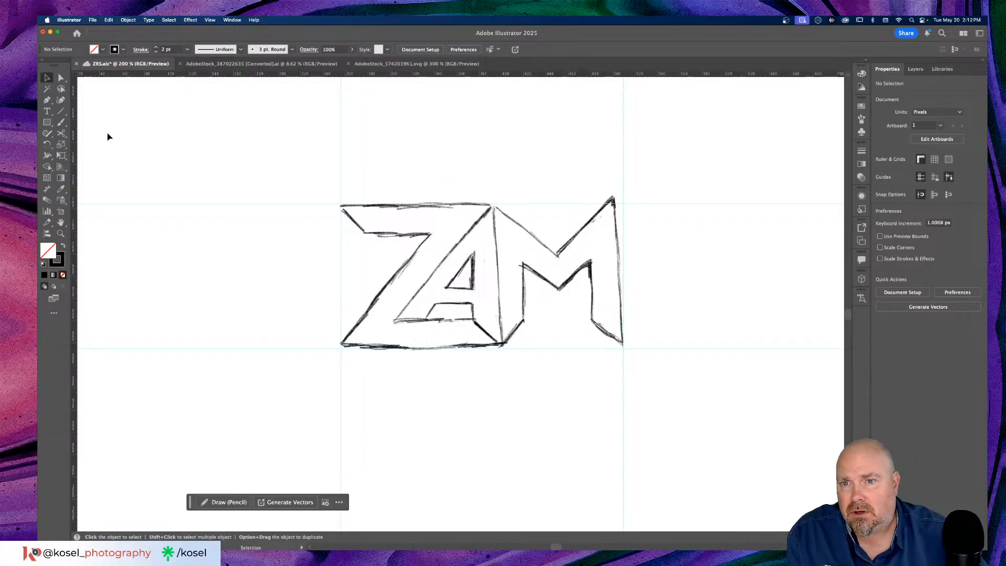
click(60, 100)
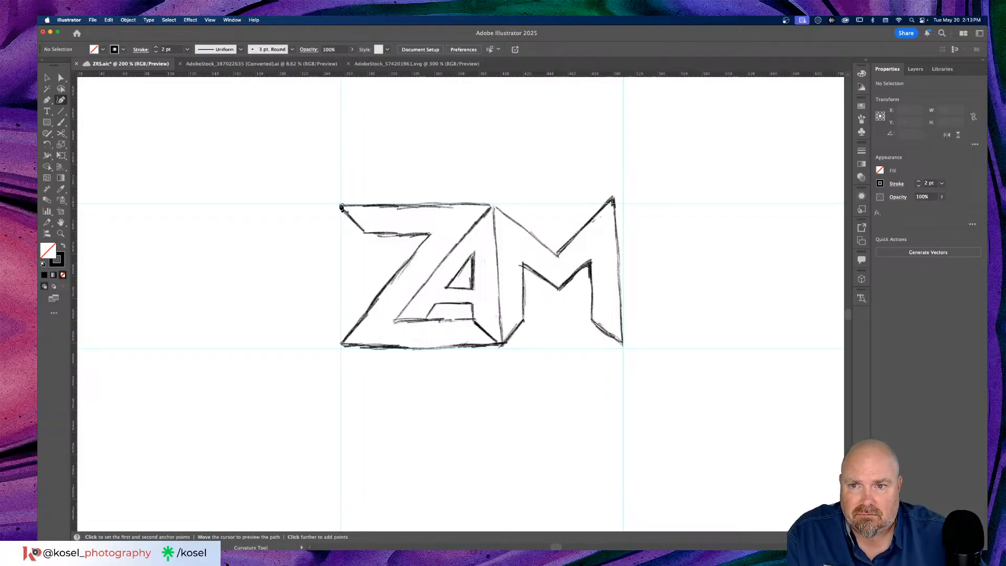
click(340, 204)
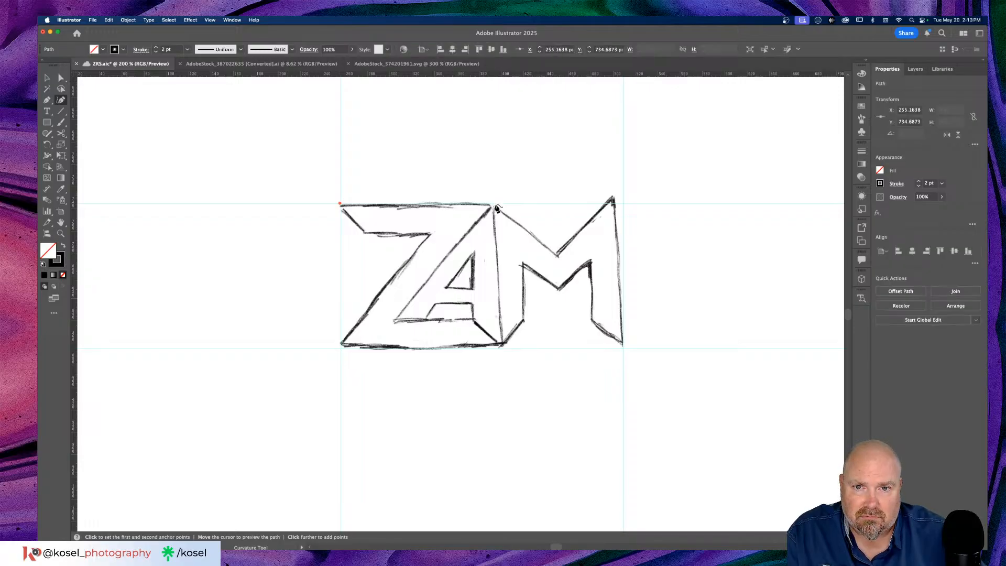
click(493, 206)
click(491, 205)
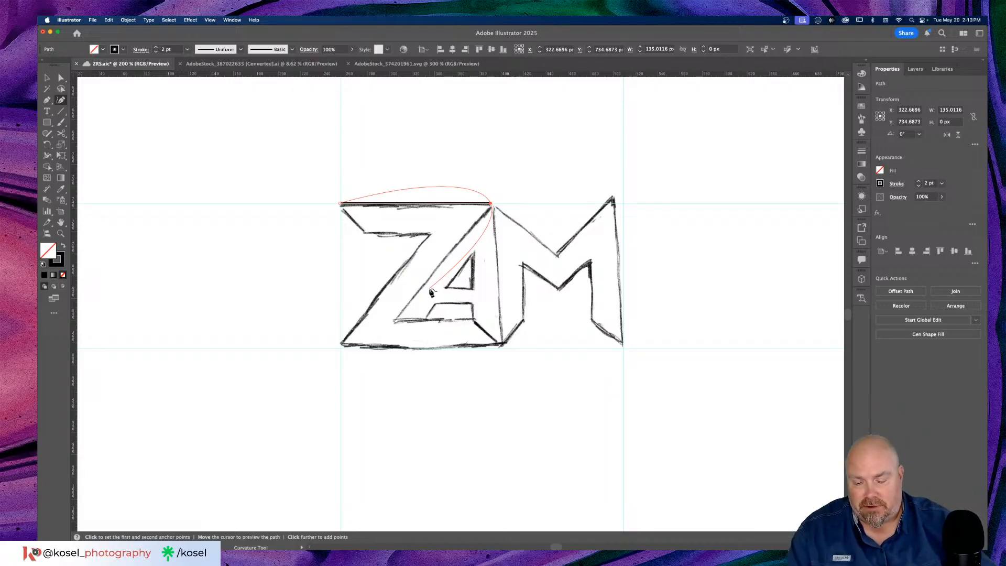
key(Escape)
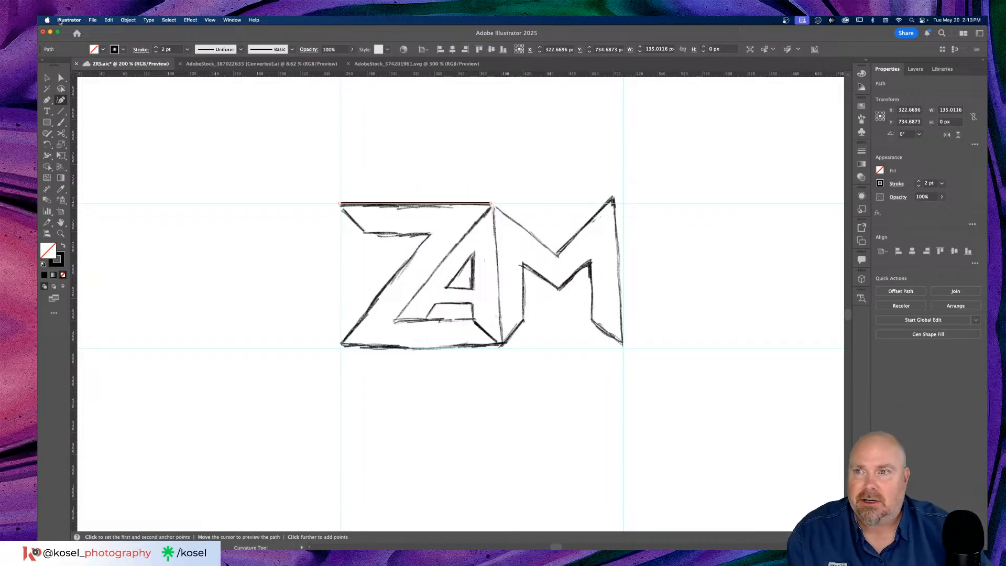
click(47, 78)
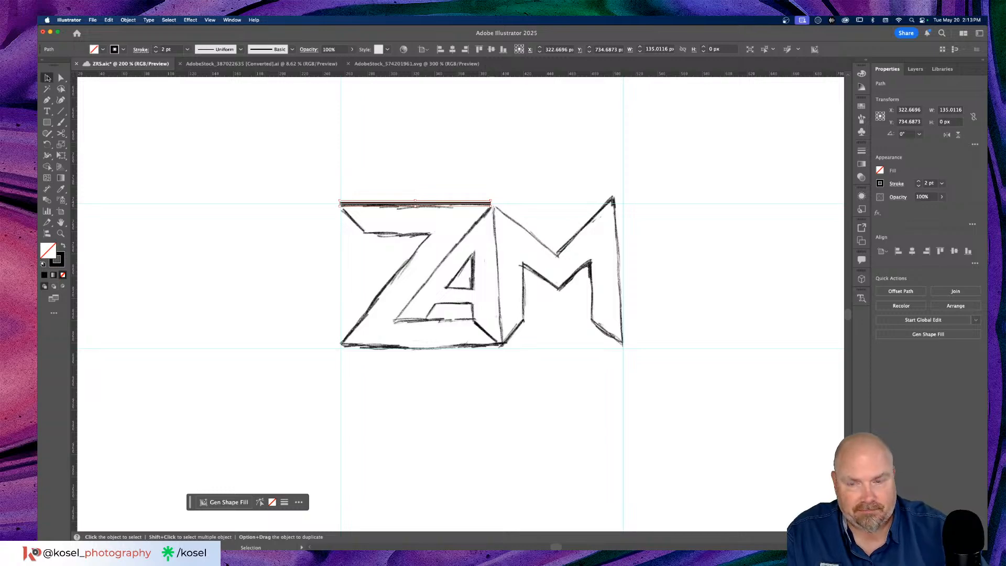
key(super+shift+a)
Trace the outline of the Z as a closed straight-sided path with the Pen tool and save the document
click(48, 100)
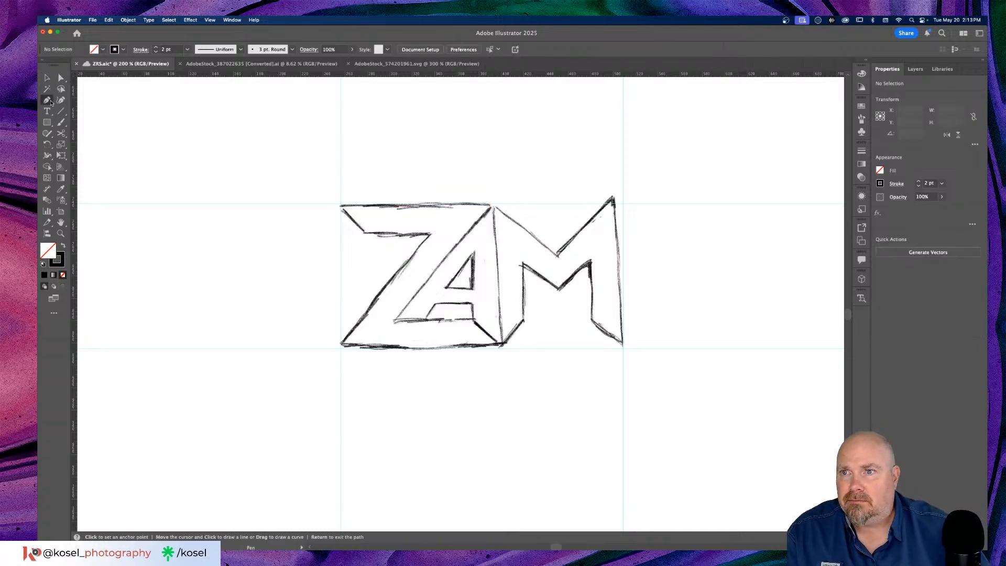
click(342, 206)
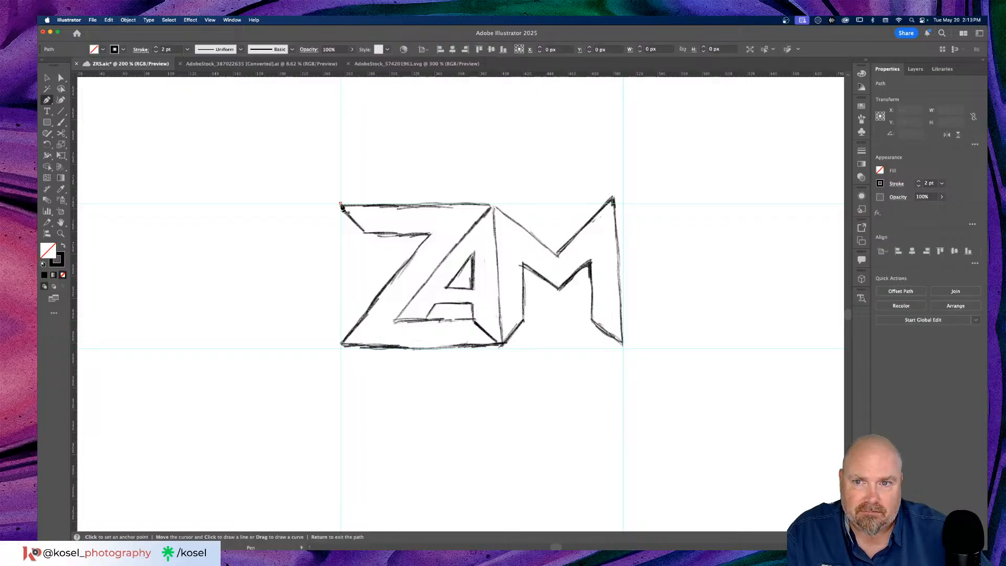
click(491, 209)
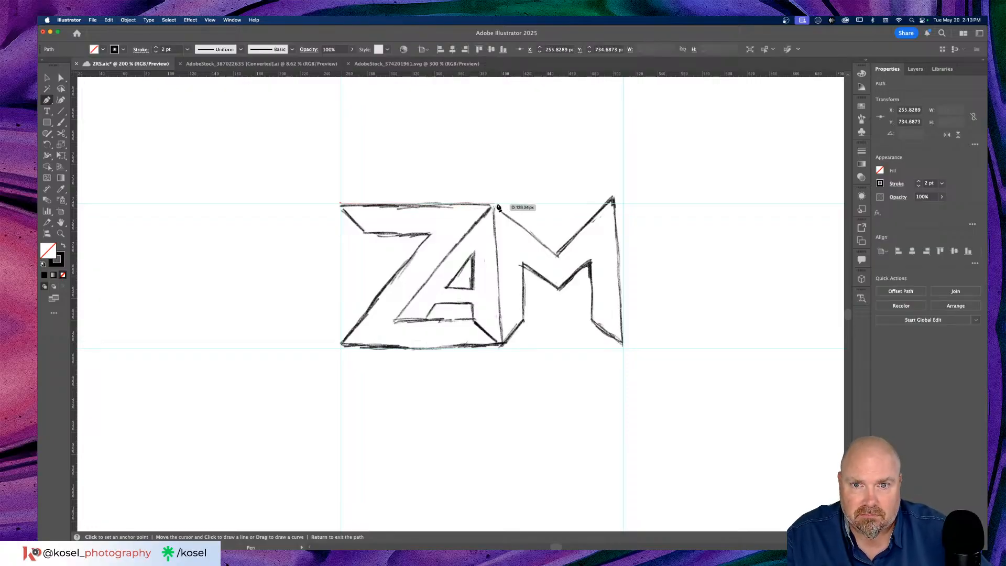
click(492, 205)
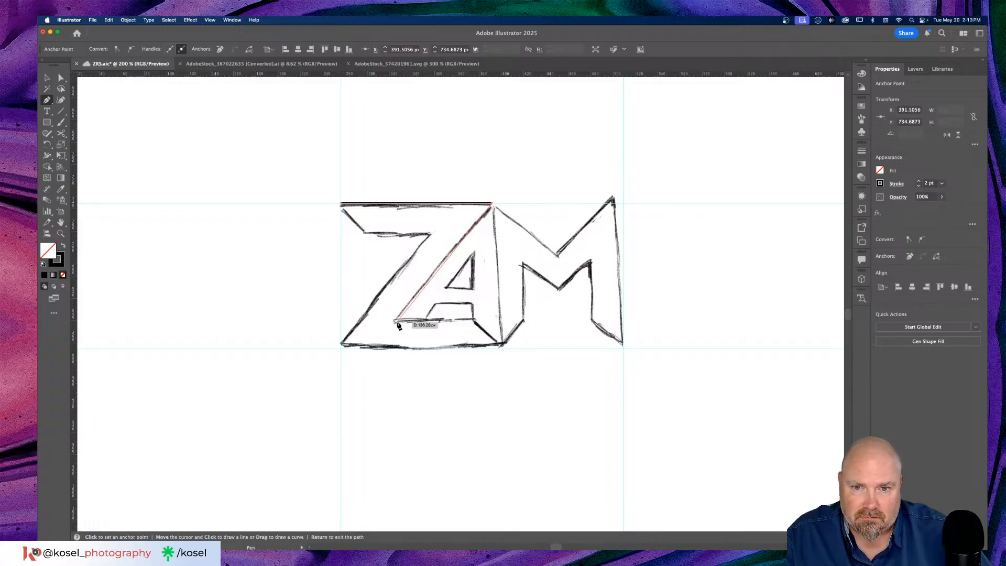
click(397, 322)
click(471, 322)
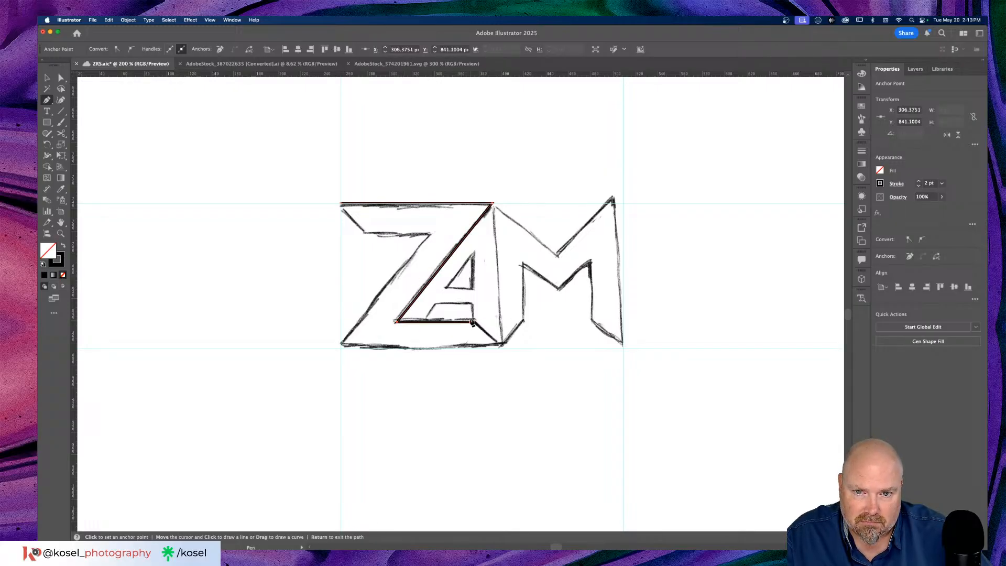
click(502, 346)
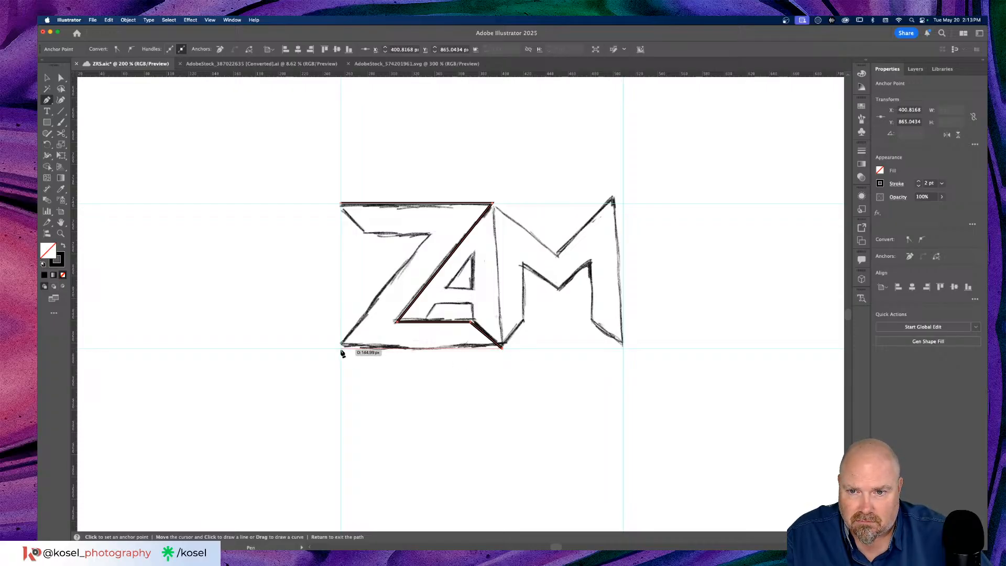
click(341, 347)
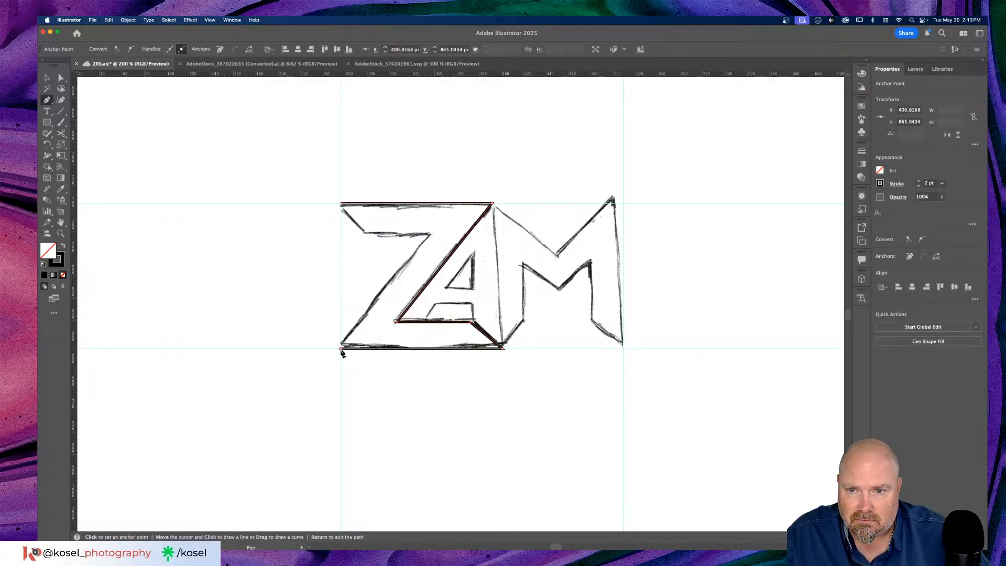
click(430, 235)
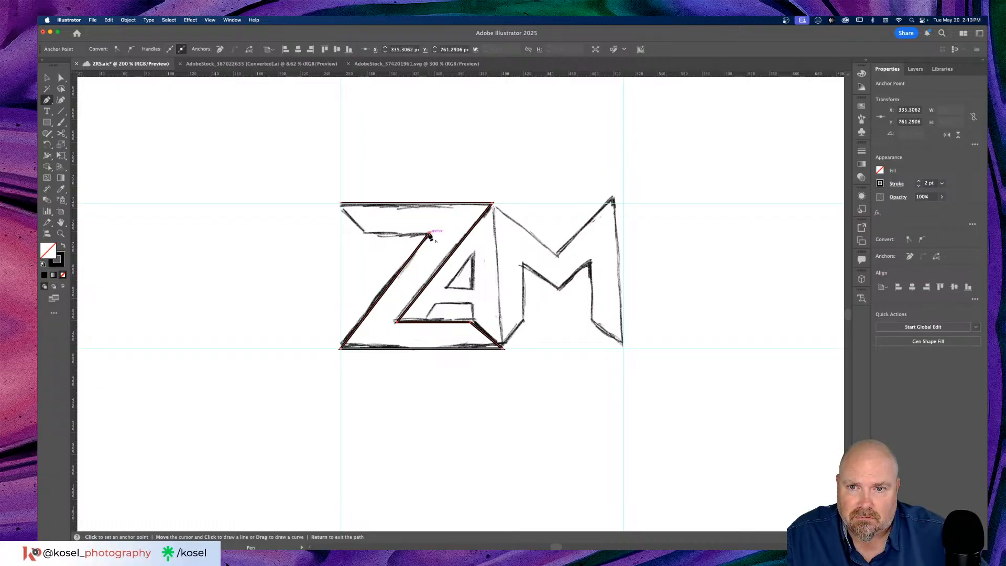
click(363, 234)
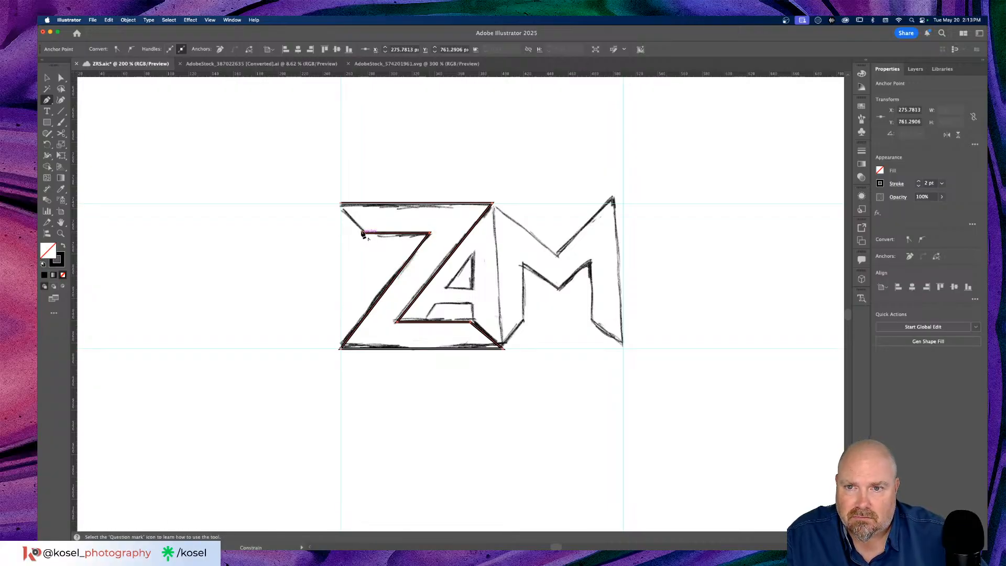
click(342, 206)
key(super+s)
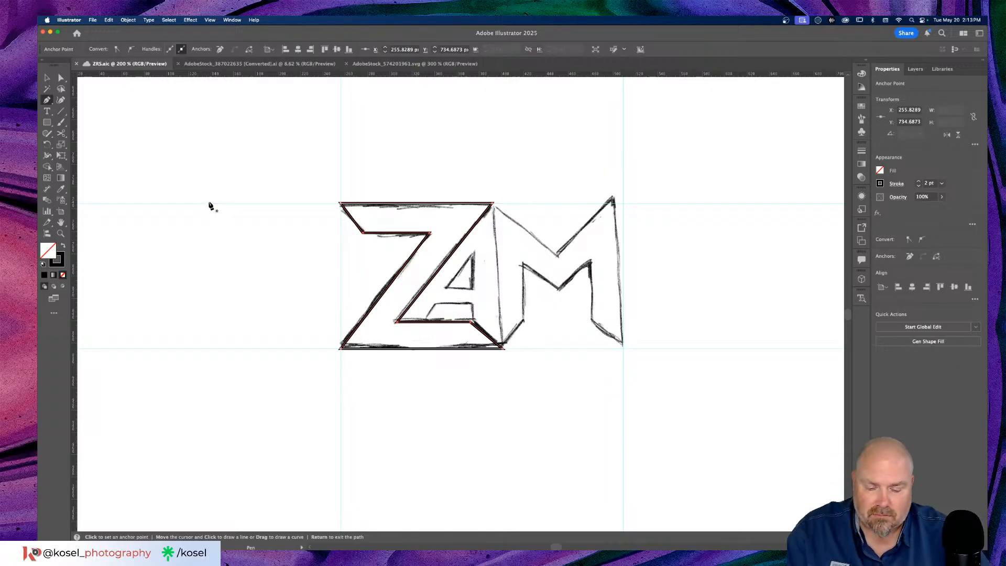
Try a white fill (ffffff) on the traced Z
key(v)
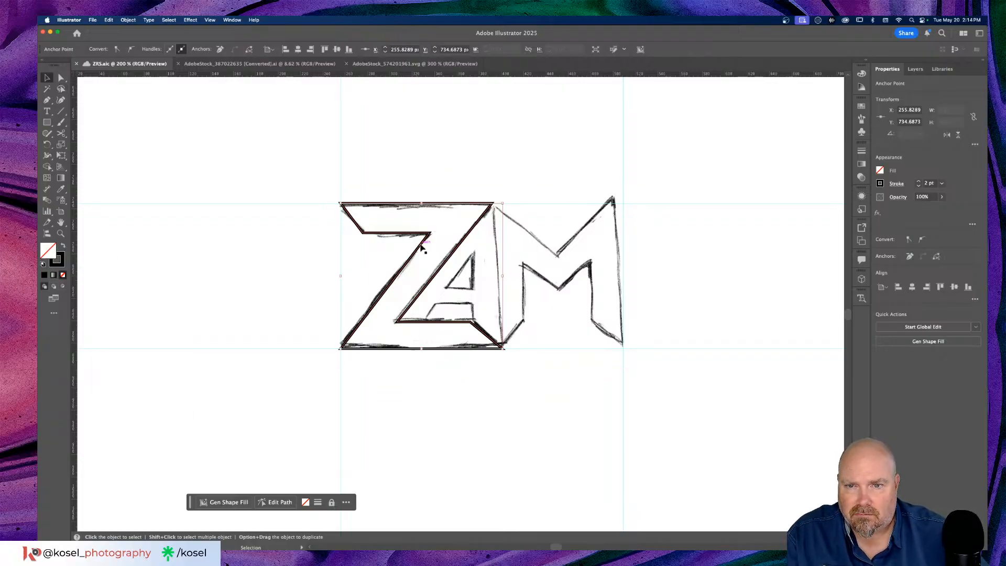
double_click(48, 253)
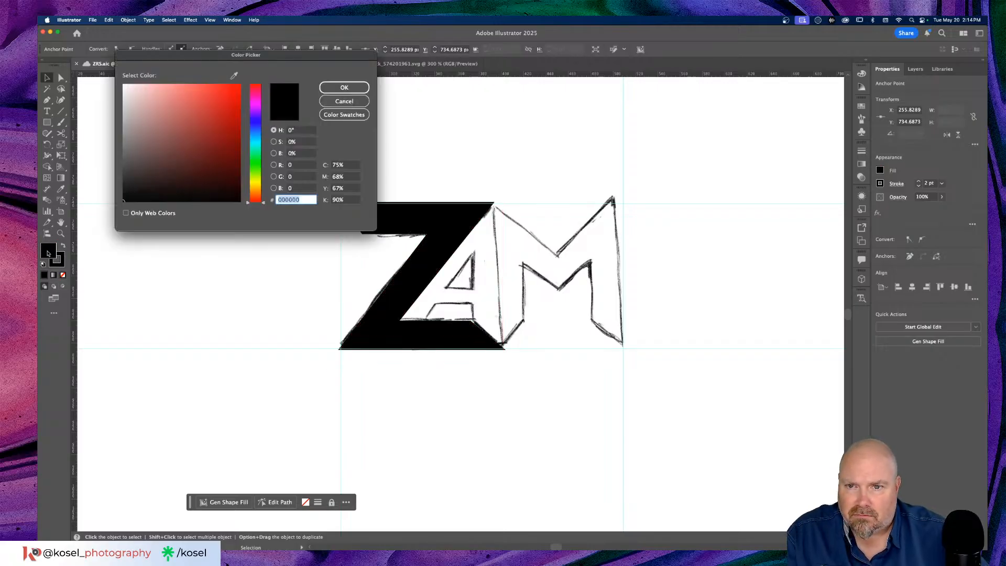
text(ffffff)
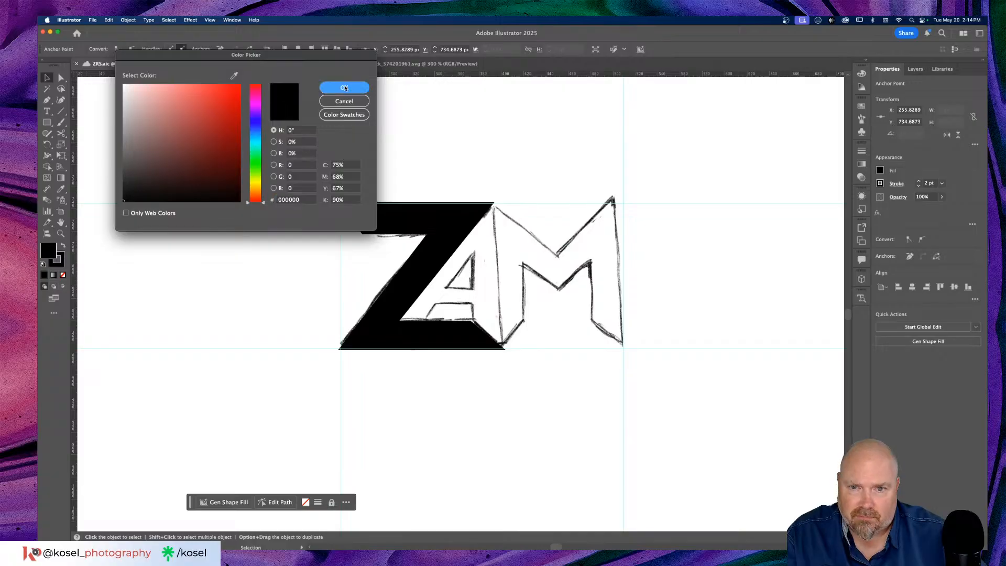
click(344, 88)
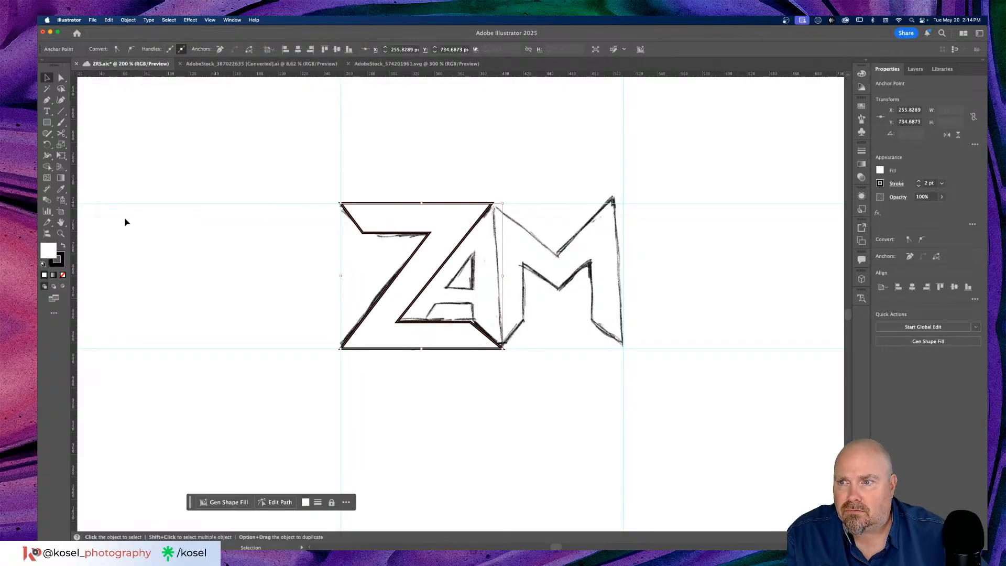
Fill the traced Z with black (000000), remove its stroke, and clear the selection
double_click(54, 250)
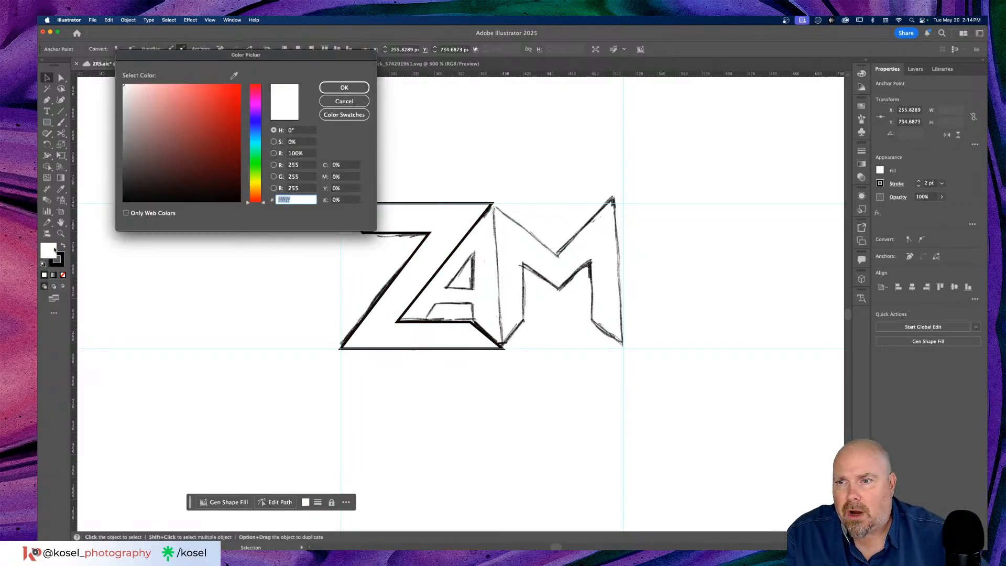
text(000000)
click(345, 88)
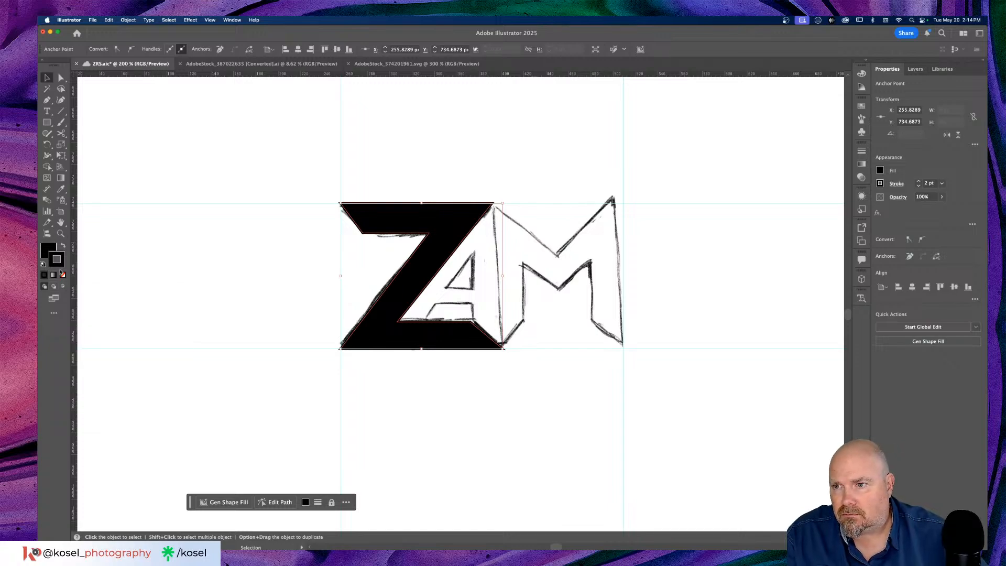
click(63, 275)
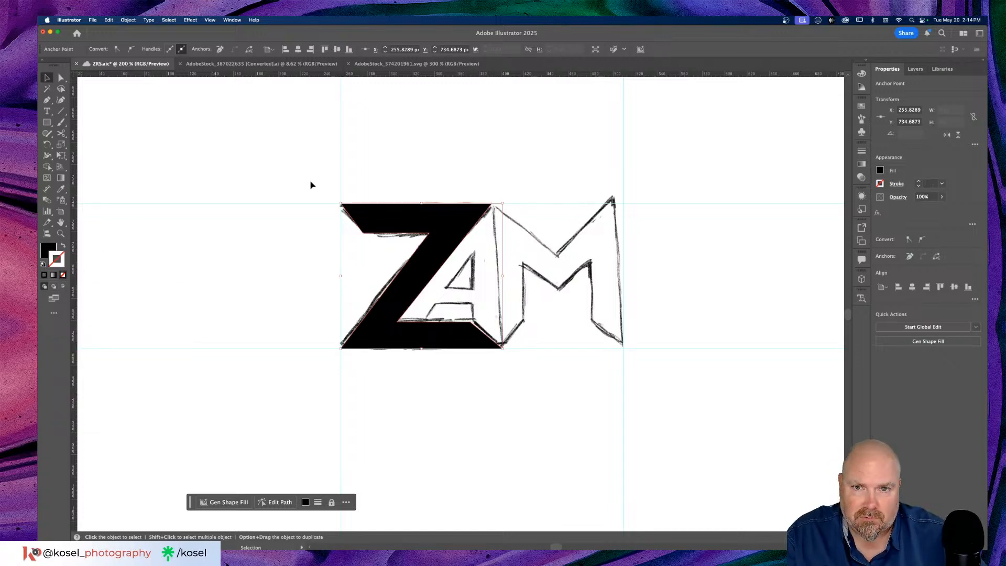
click(199, 193)
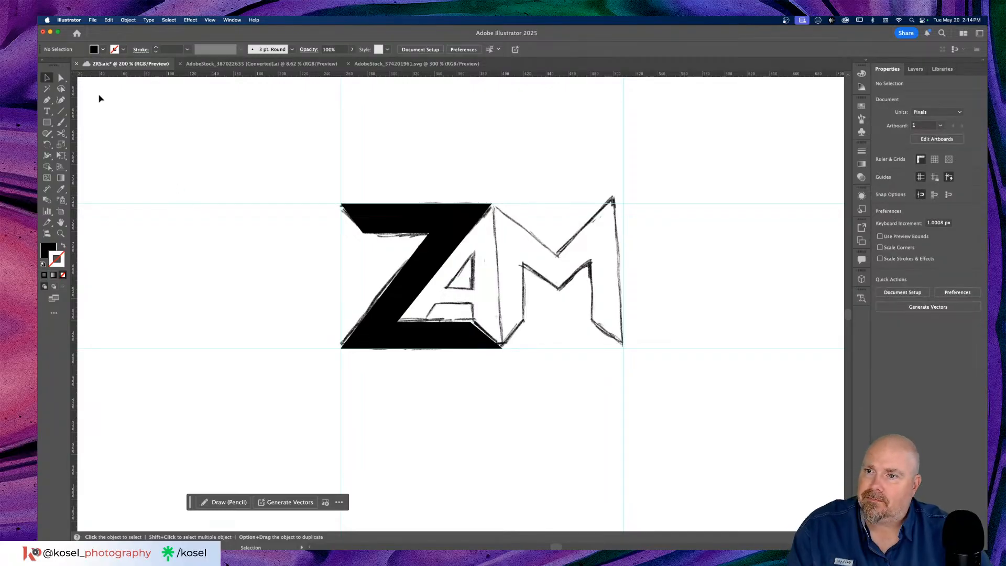
Trace the M with the Pen tool as a closed straight-sided path with a red fill, fitting its outer corners to the guides
key(a)
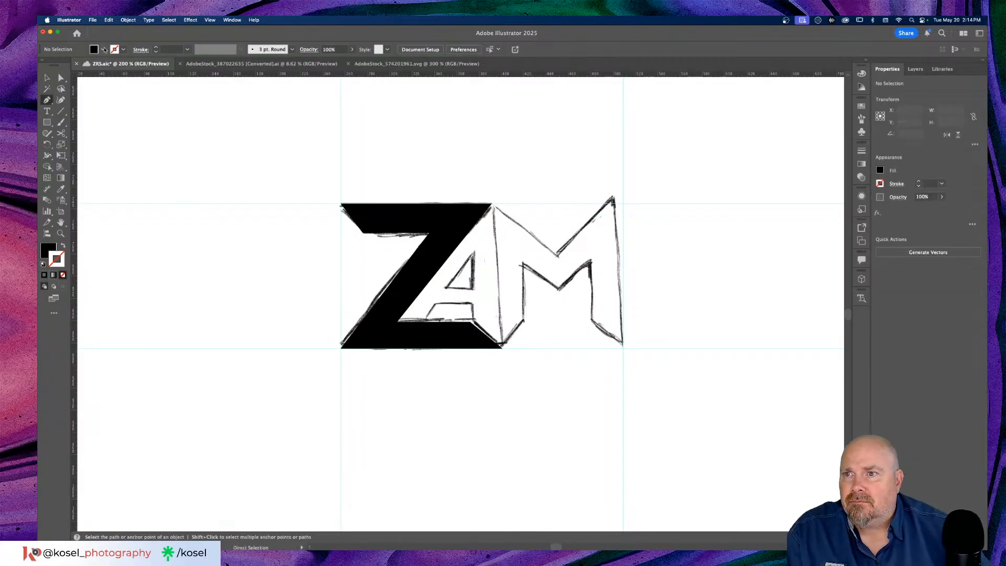
click(94, 50)
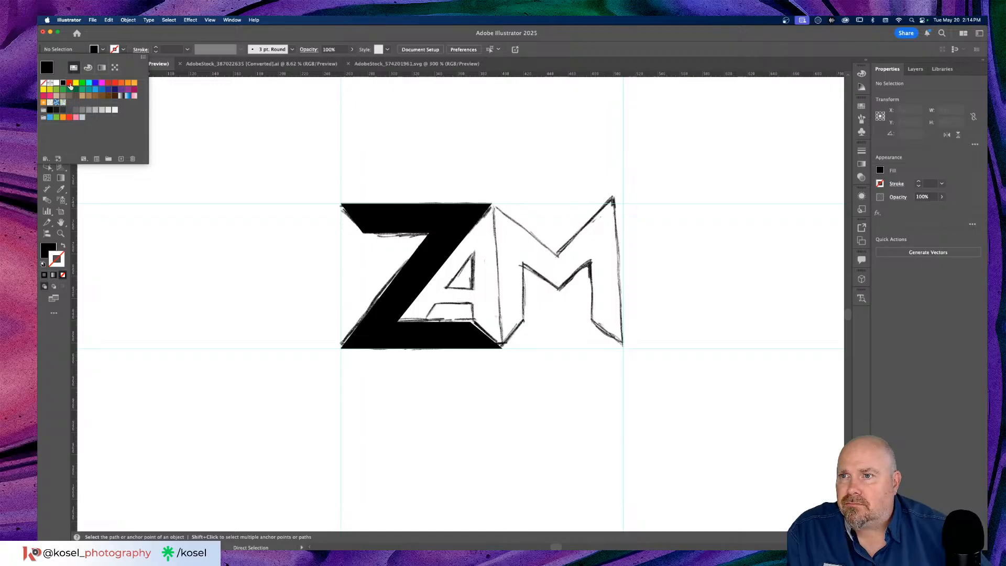
click(69, 83)
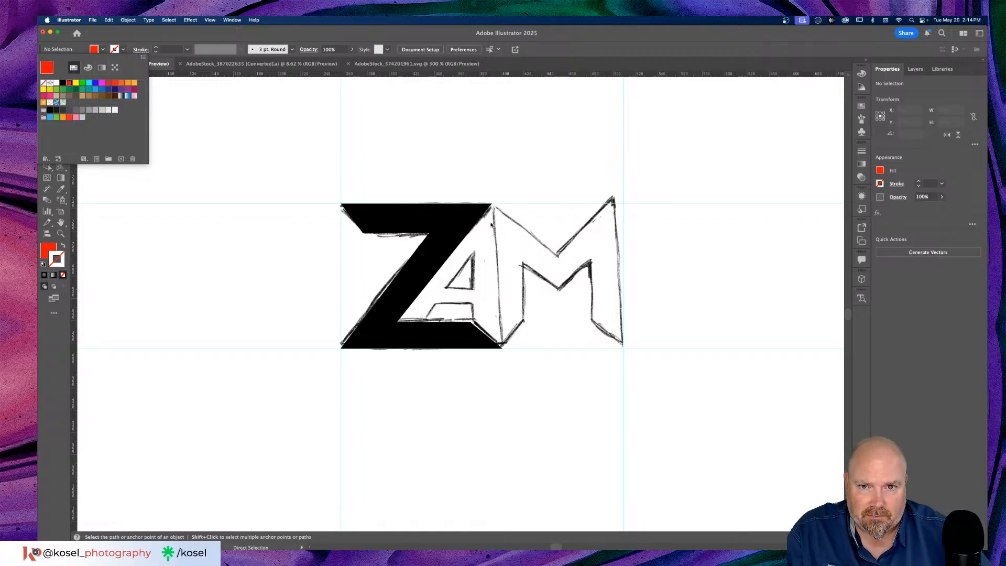
key(p)
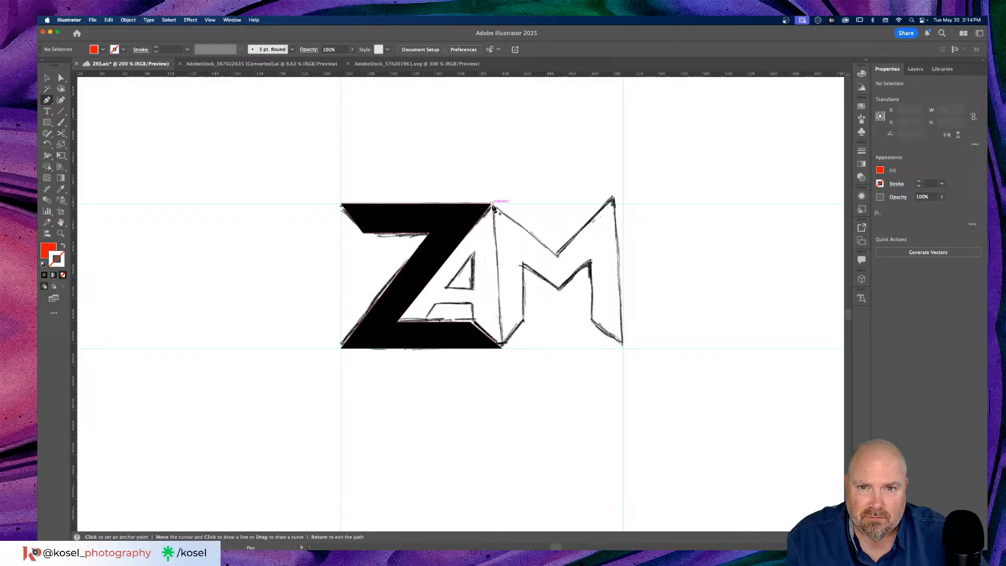
click(493, 206)
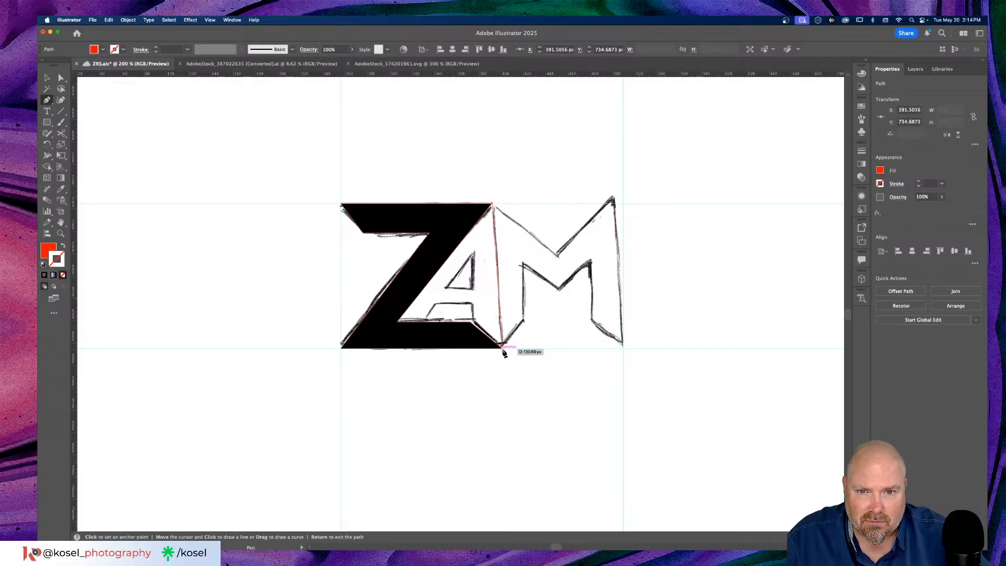
click(503, 348)
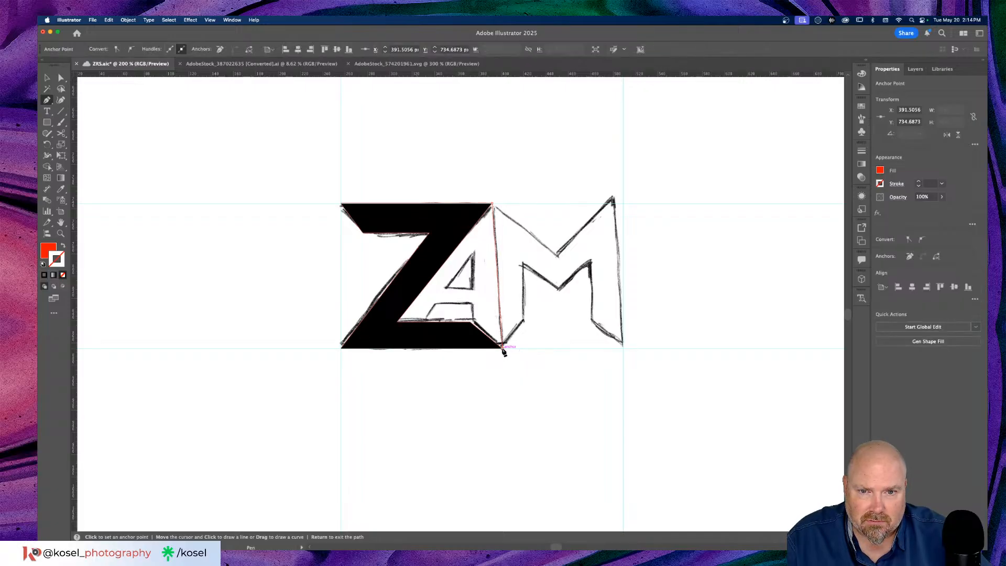
click(525, 319)
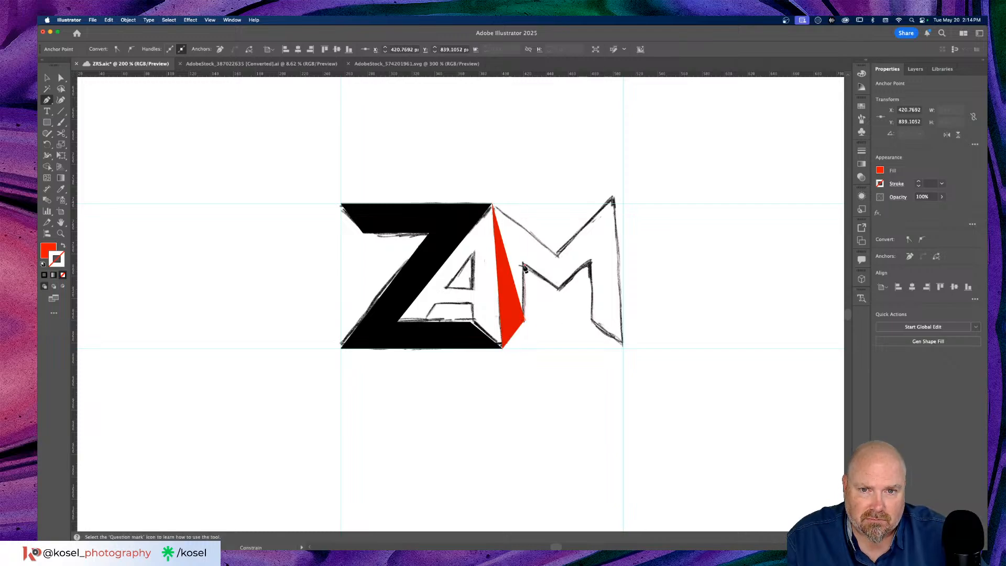
click(524, 267)
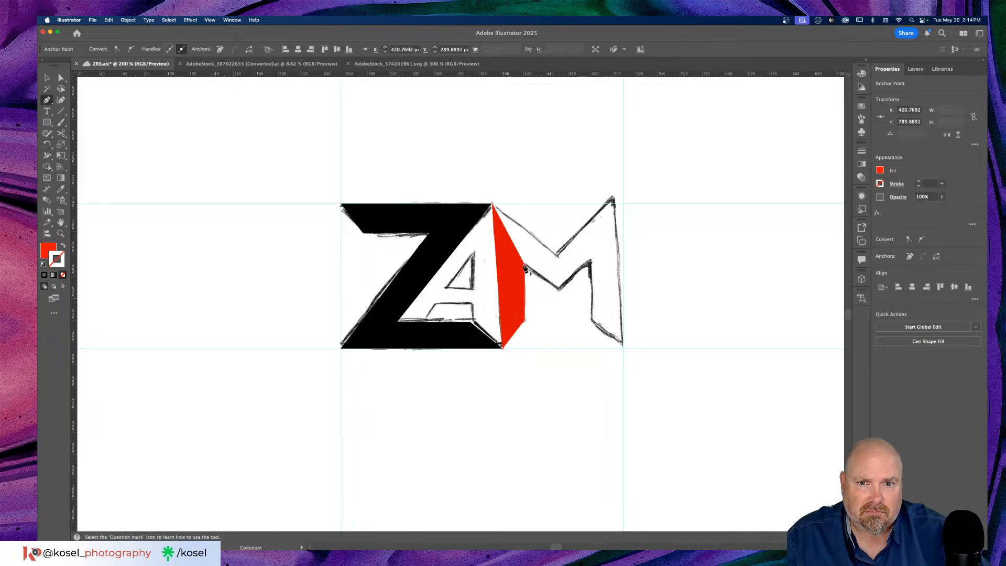
click(558, 289)
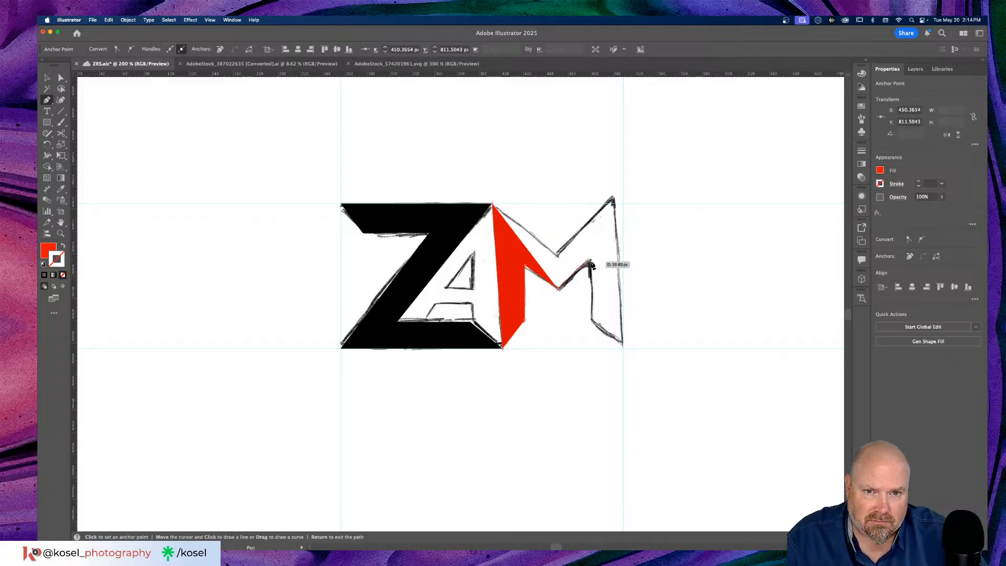
click(591, 262)
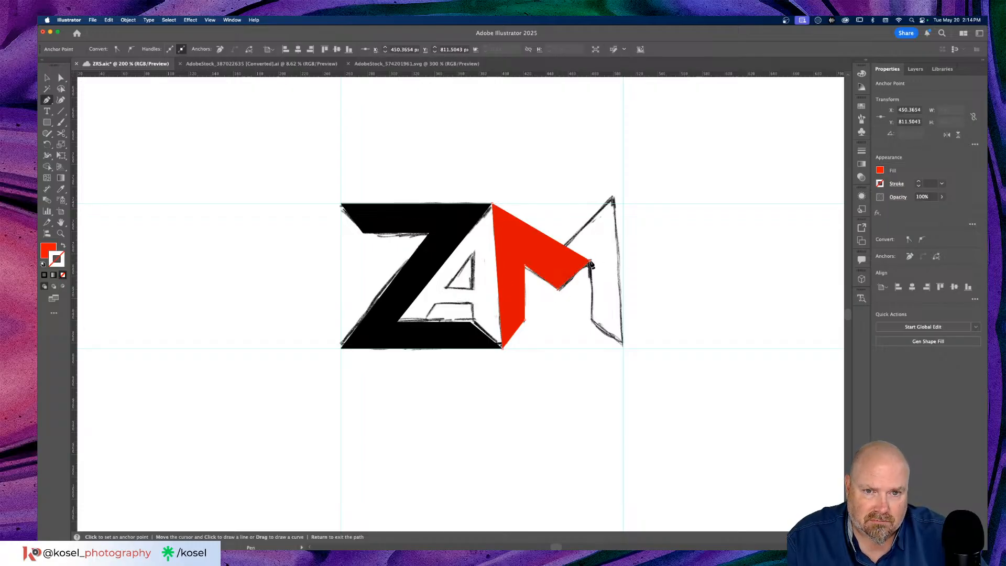
click(592, 320)
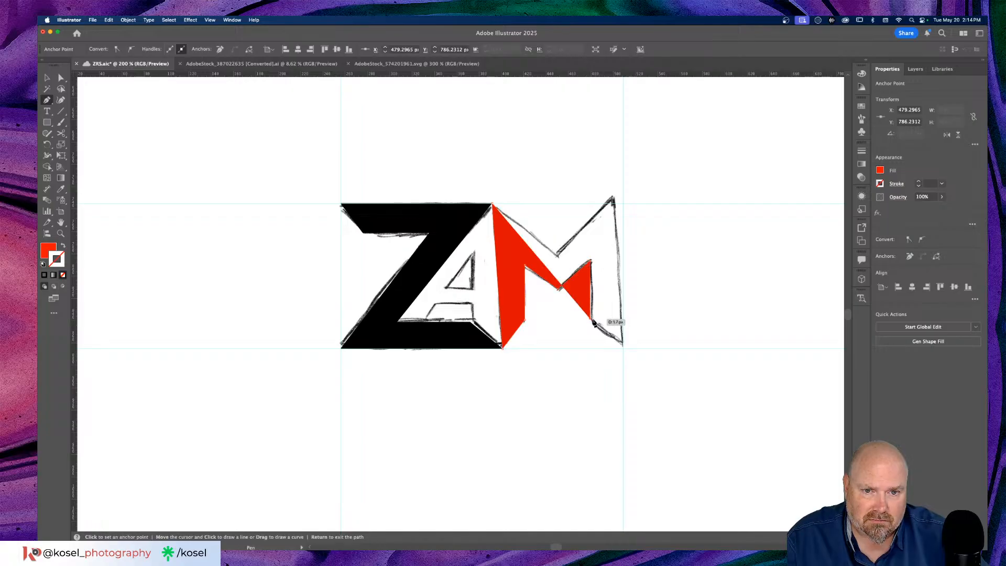
click(623, 348)
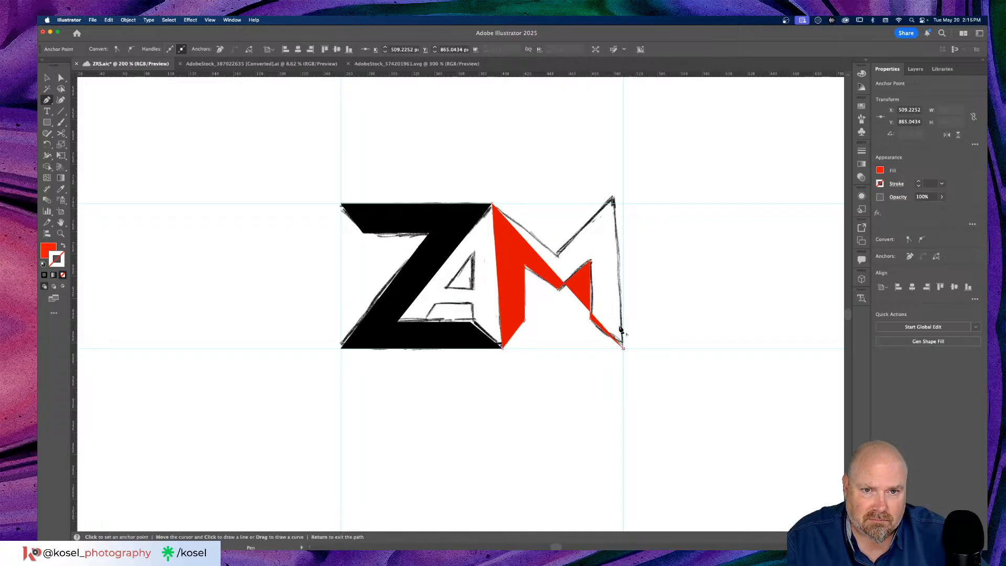
click(623, 204)
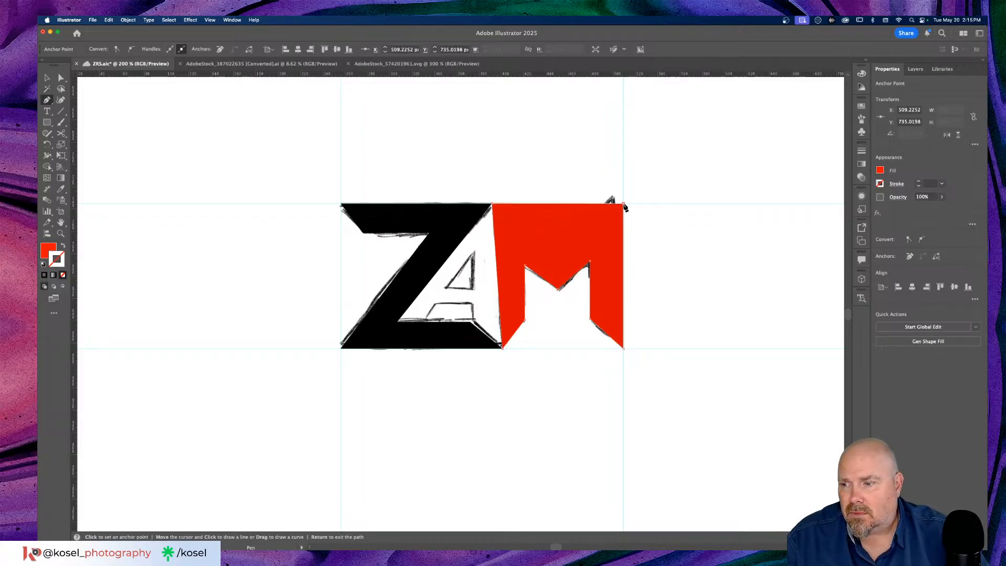
click(558, 244)
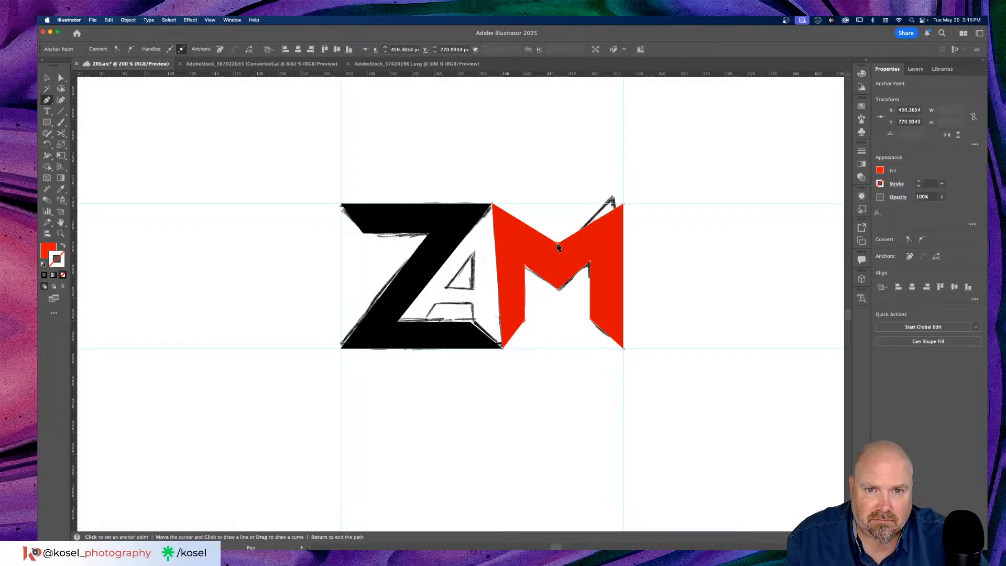
click(493, 204)
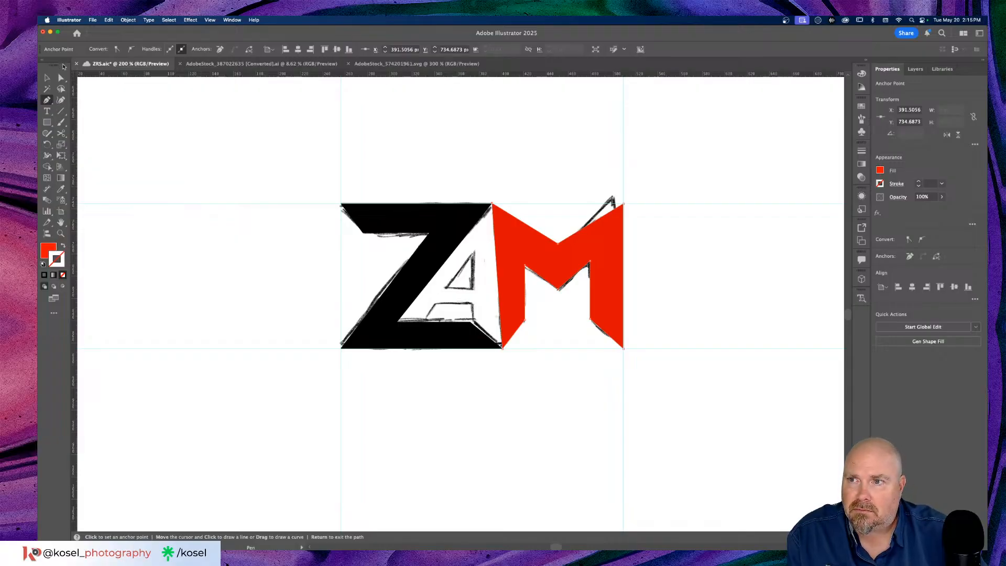
Change the traced M's fill to blue and clear the selection
key(super)
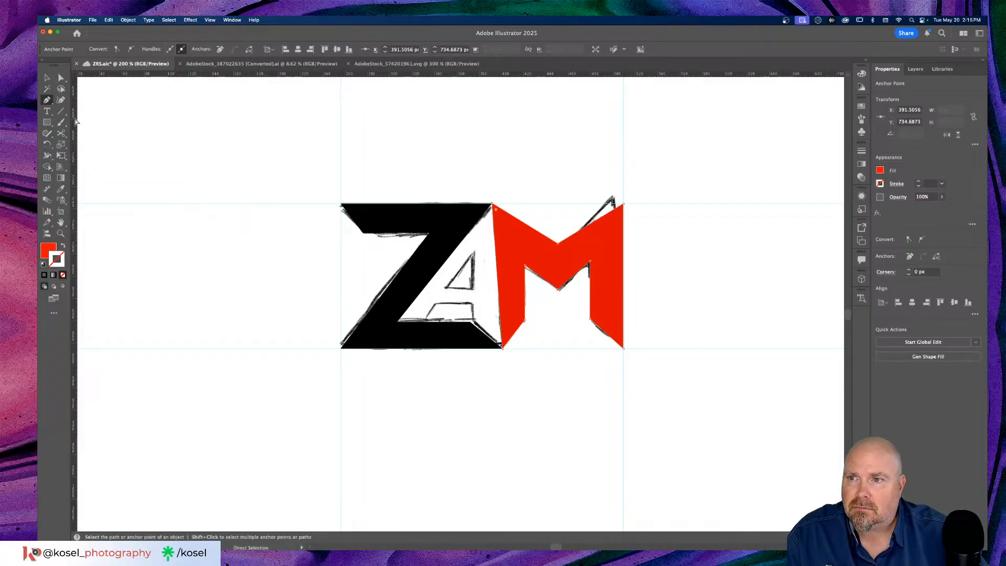
double_click(50, 253)
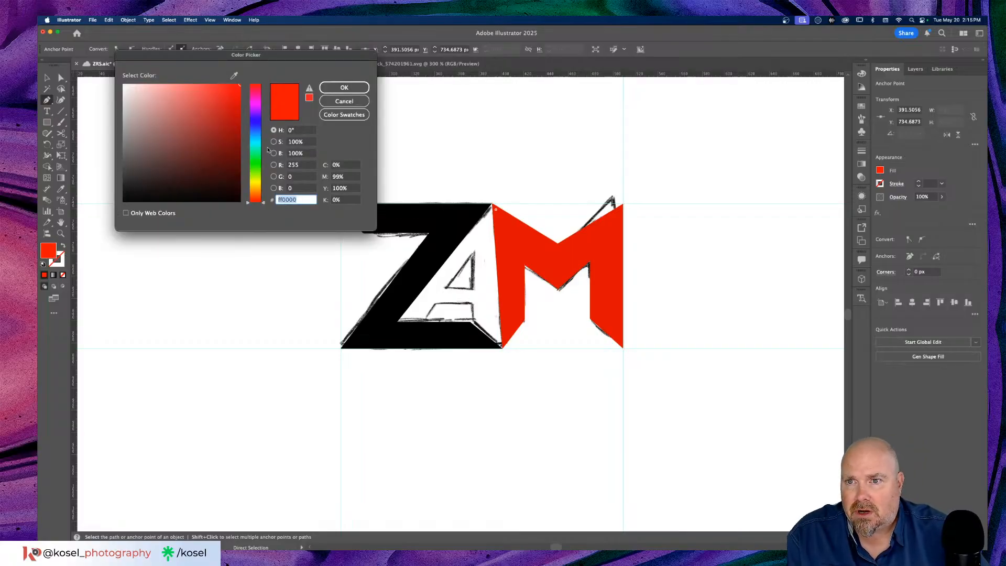
drag(257, 149, 258, 134)
click(344, 87)
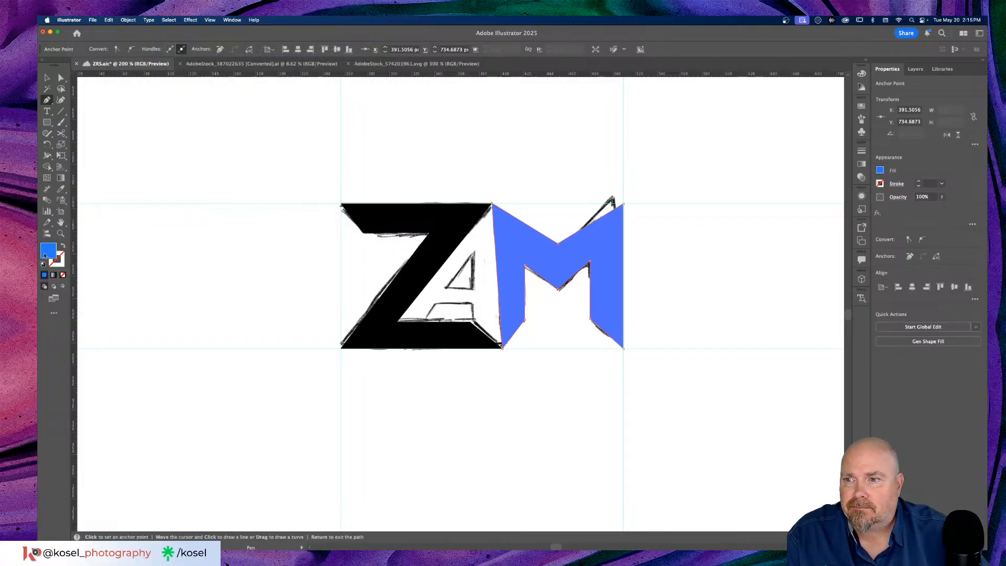
key(v)
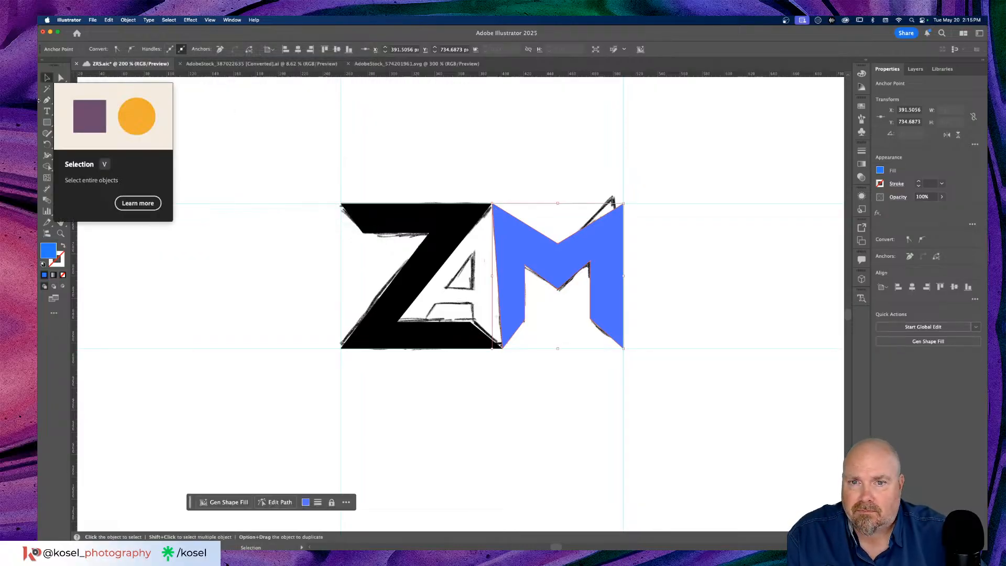
click(199, 211)
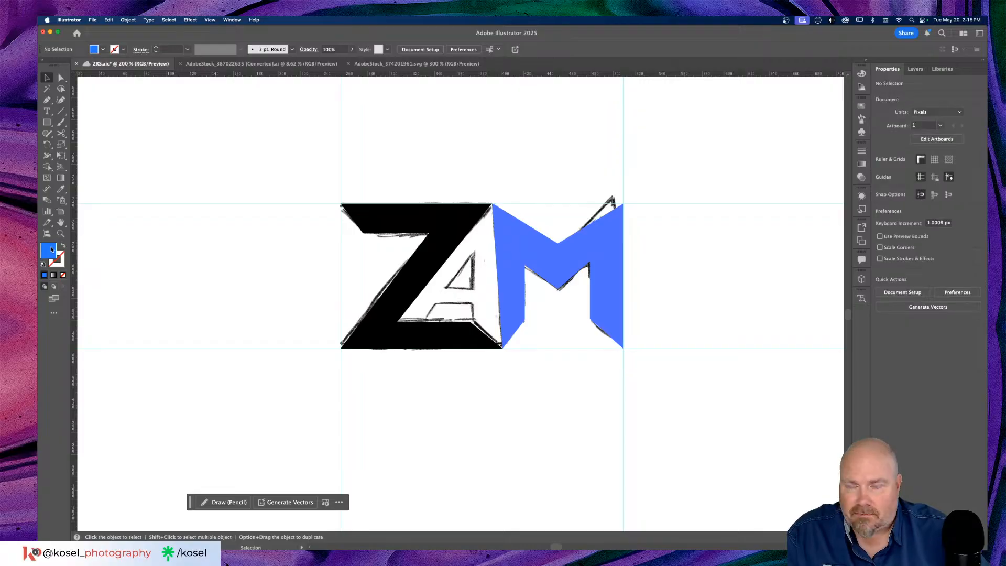
Trace the A's outer outline between the Z and M as a closed Pen tool path with a magenta fill
double_click(50, 248)
drag(257, 130, 257, 104)
key(Return)
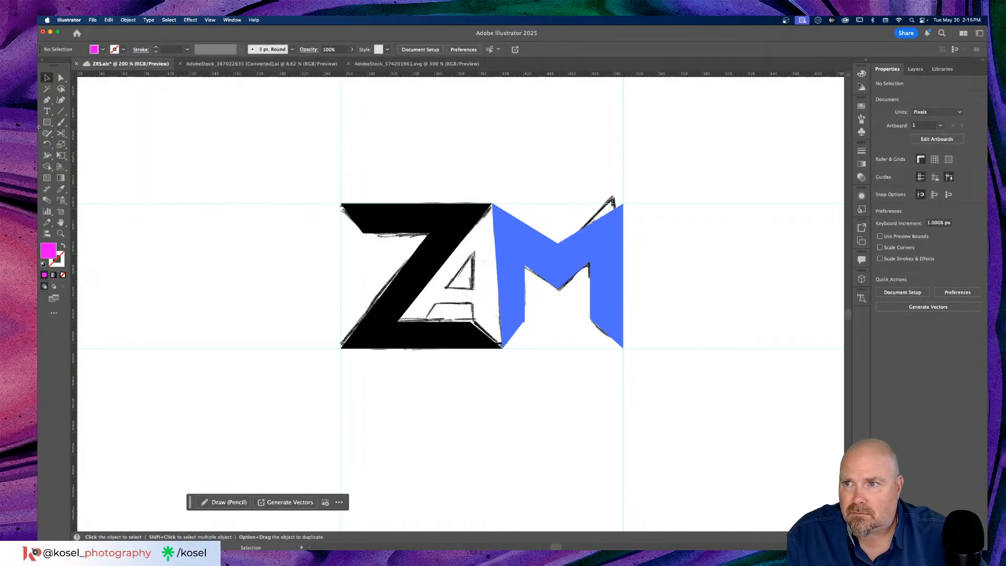
click(46, 100)
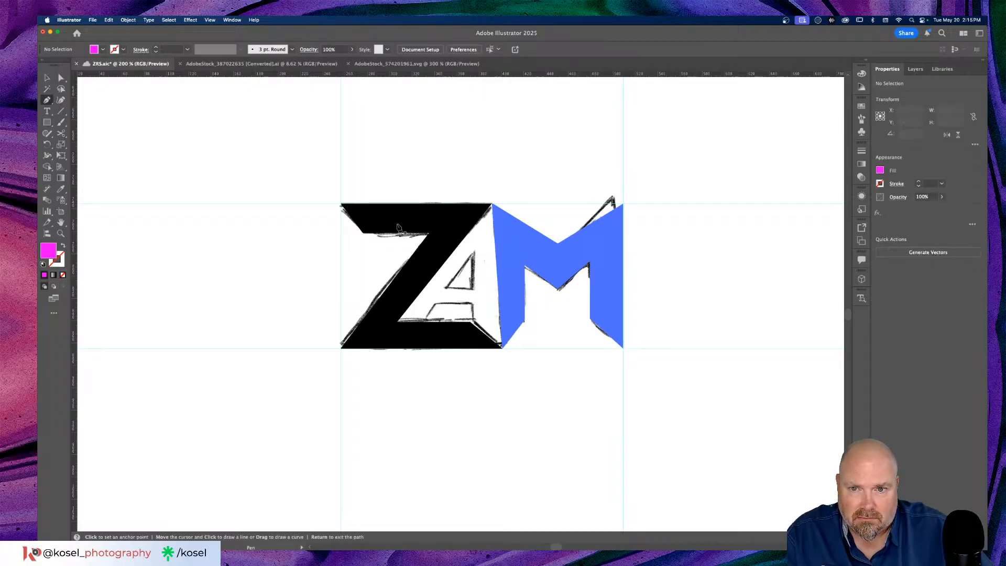
click(493, 205)
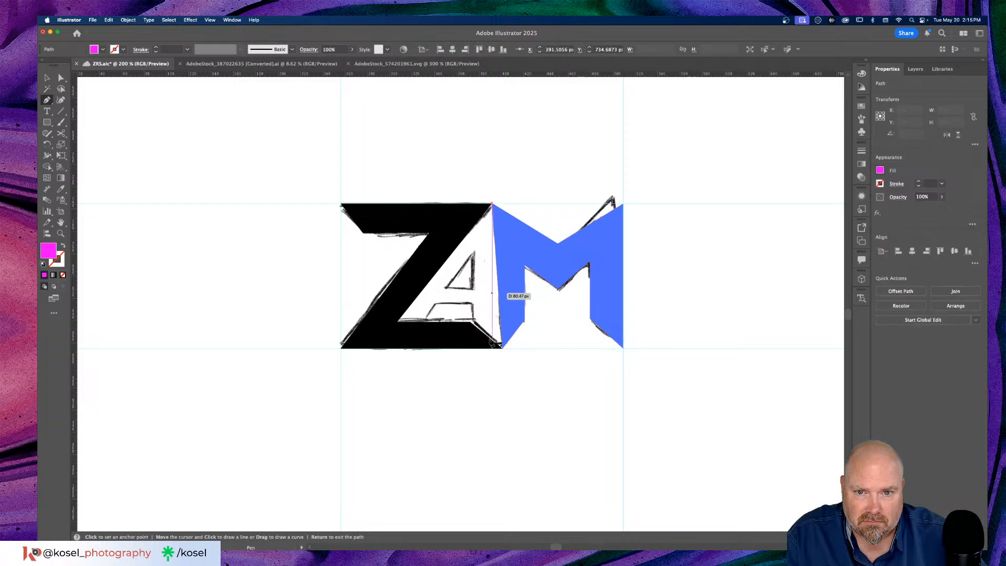
click(503, 348)
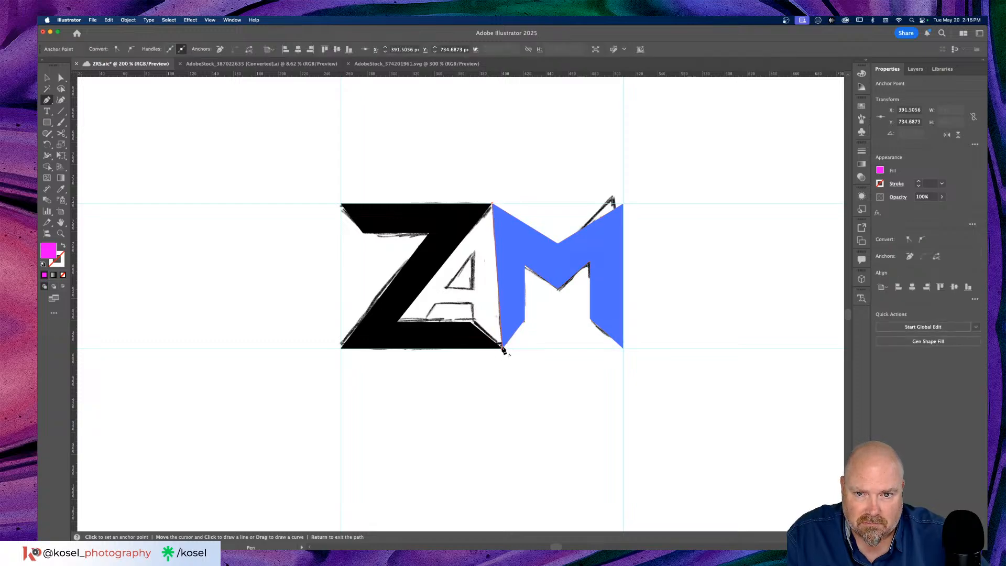
click(471, 321)
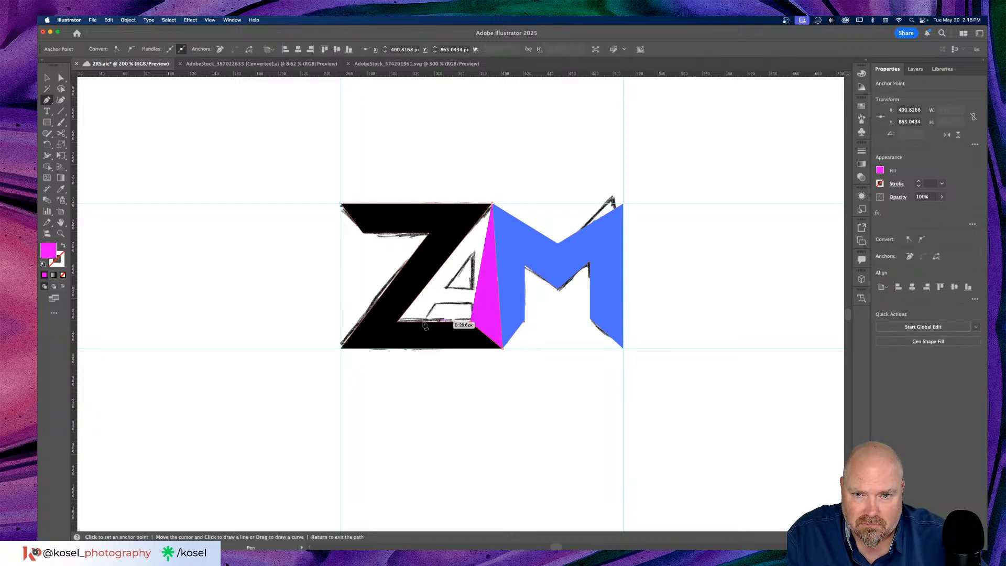
click(397, 322)
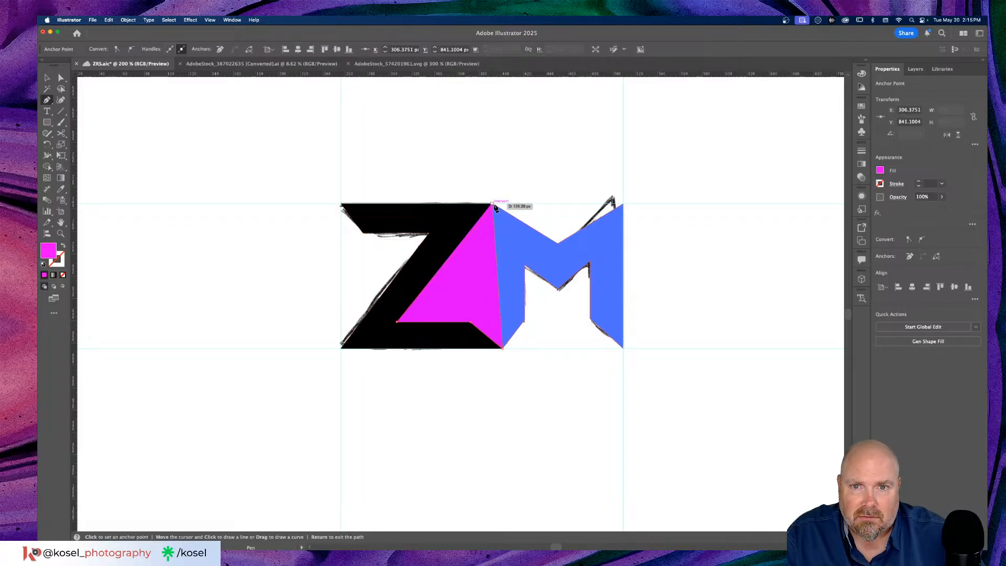
click(493, 205)
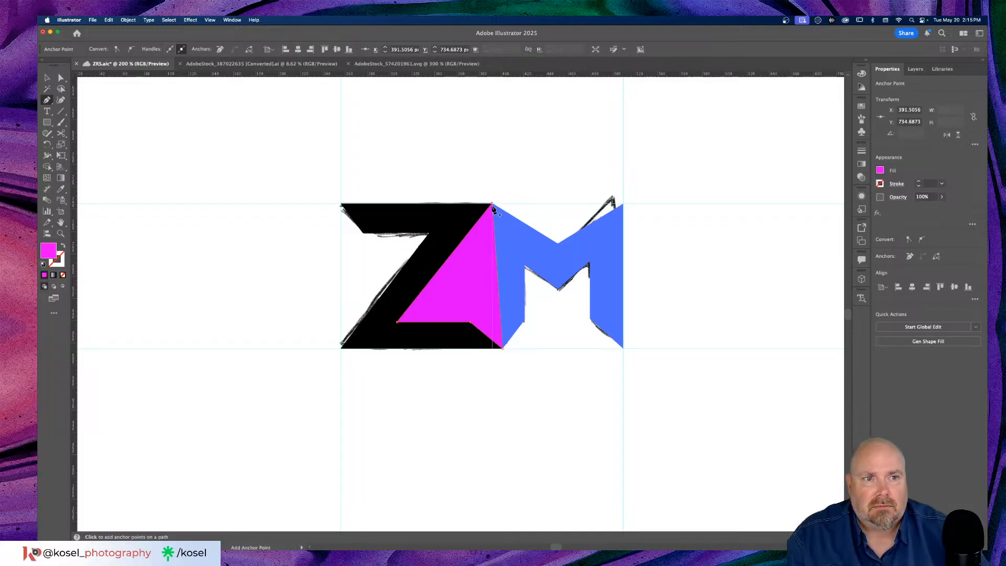
Set the A outline's fill to none so the sketch beneath can be traced
click(881, 171)
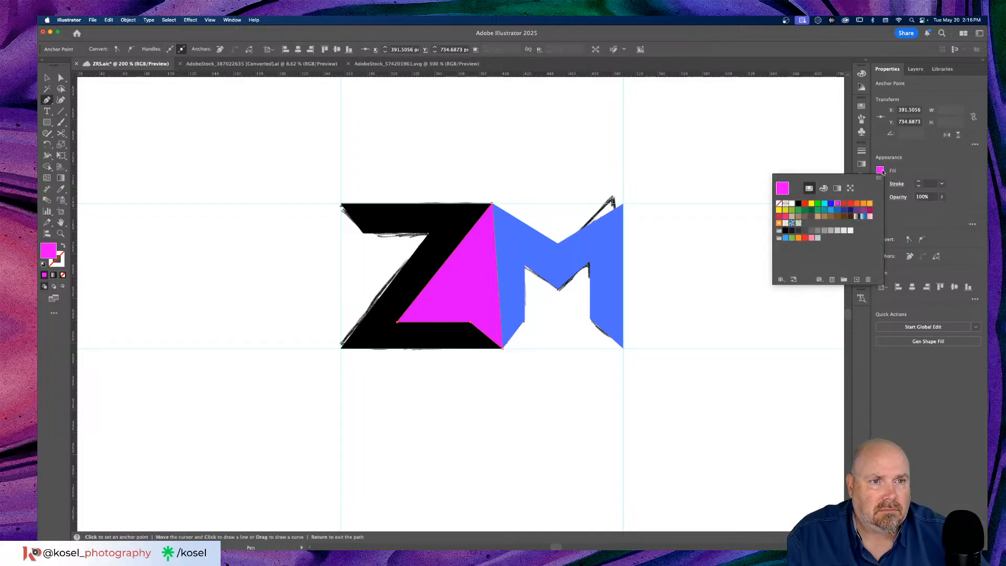
click(779, 203)
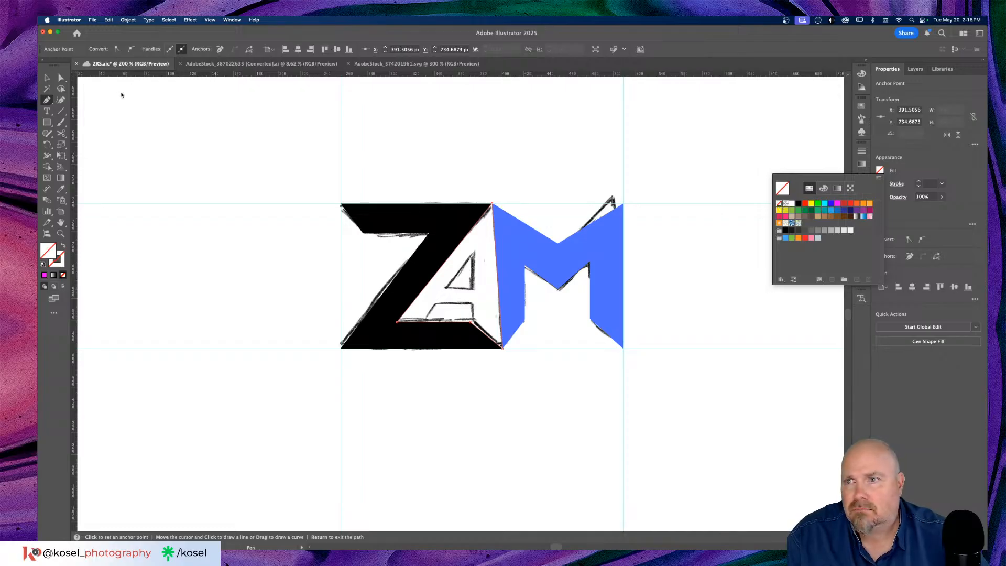
key(Escape)
click(61, 78)
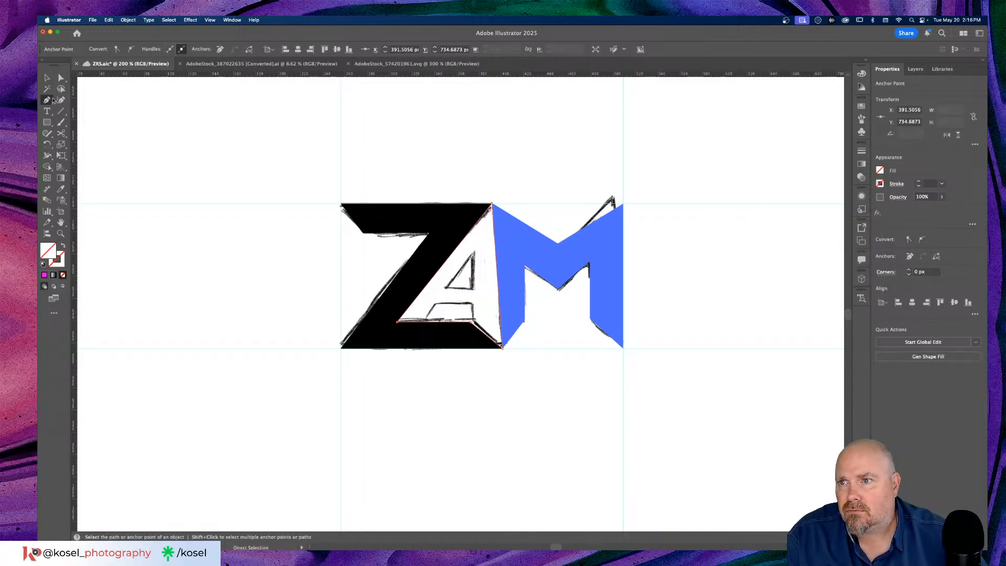
click(473, 254)
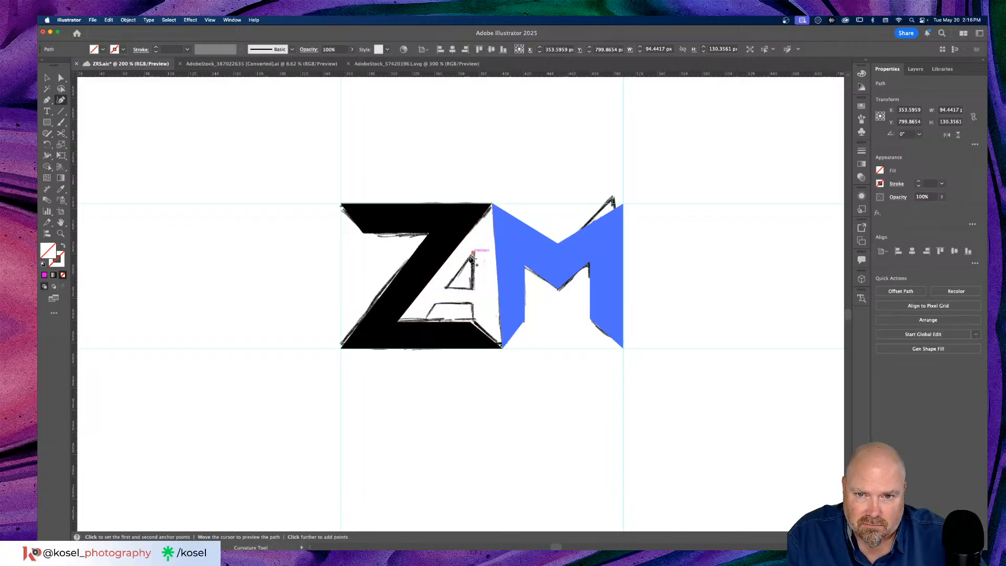
click(446, 288)
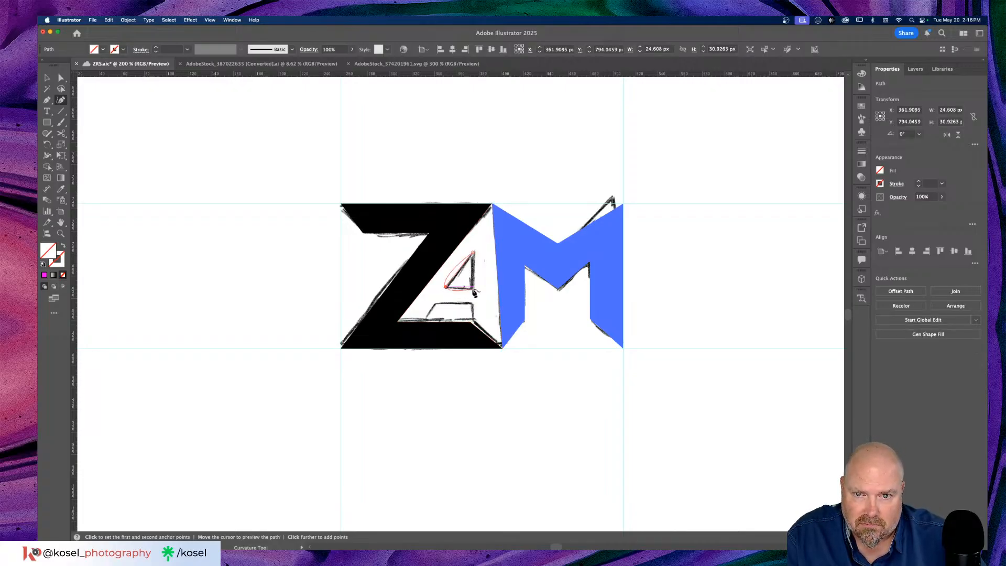
key(v)
click(446, 290)
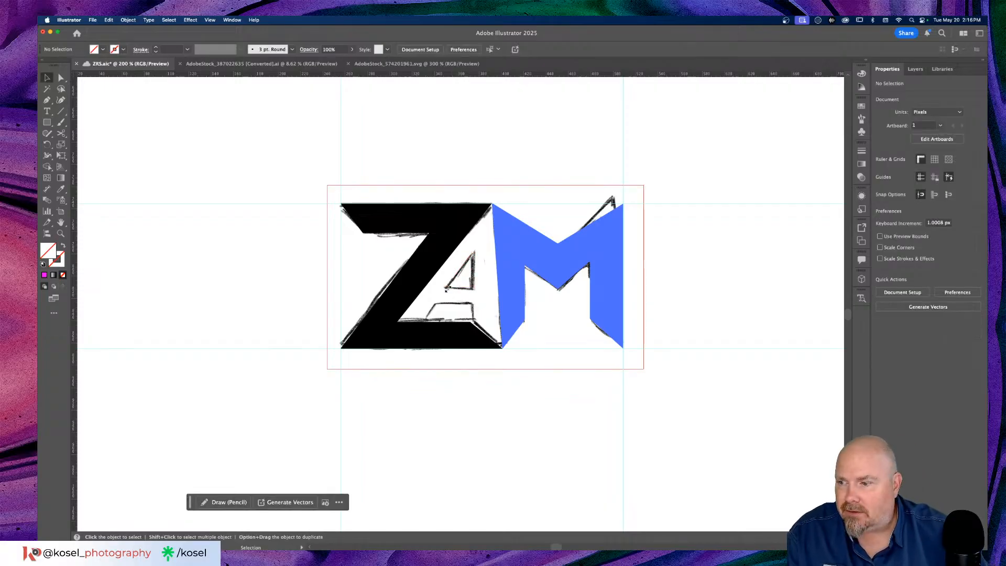
Trace the A's upper triangular counter with the Pen tool as a closed three-point path
click(46, 100)
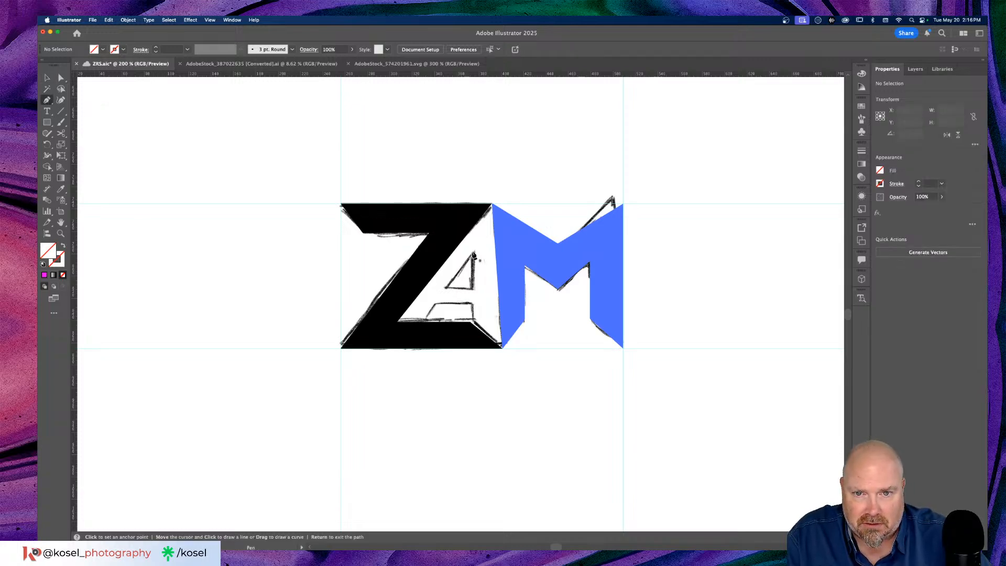
click(473, 253)
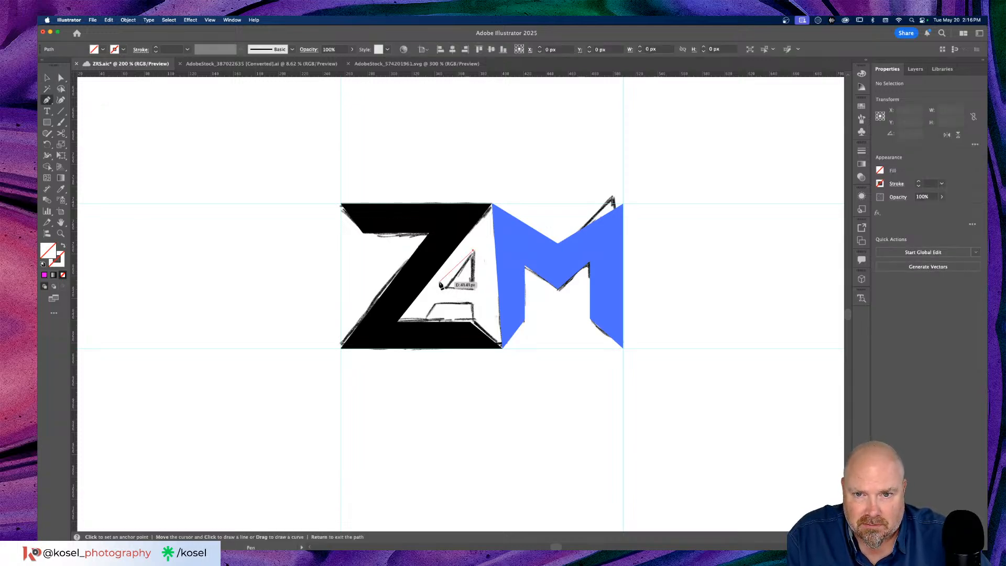
click(448, 290)
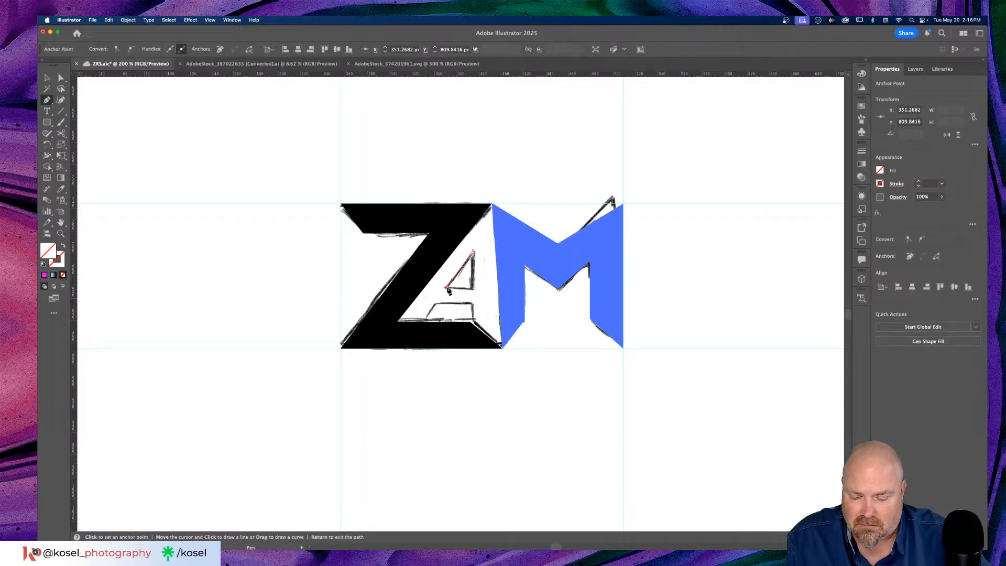
click(473, 289)
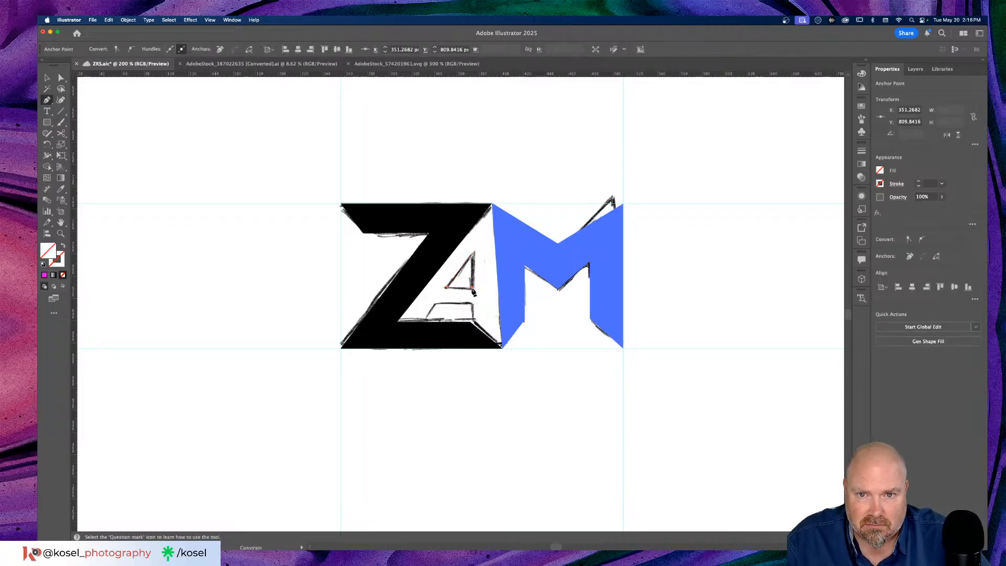
click(473, 253)
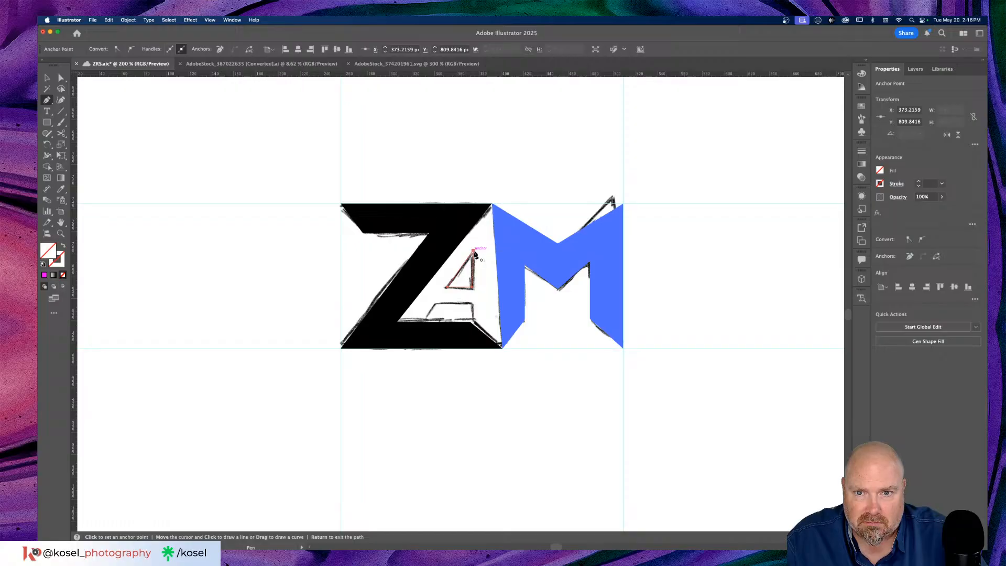
Give the triangular counter an orange fill and clear the selection
click(880, 170)
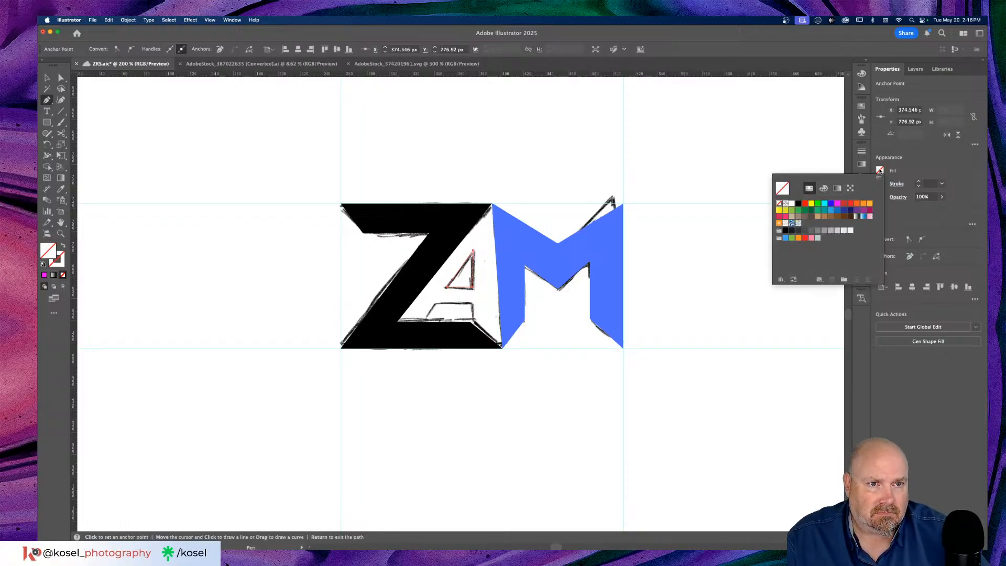
click(863, 203)
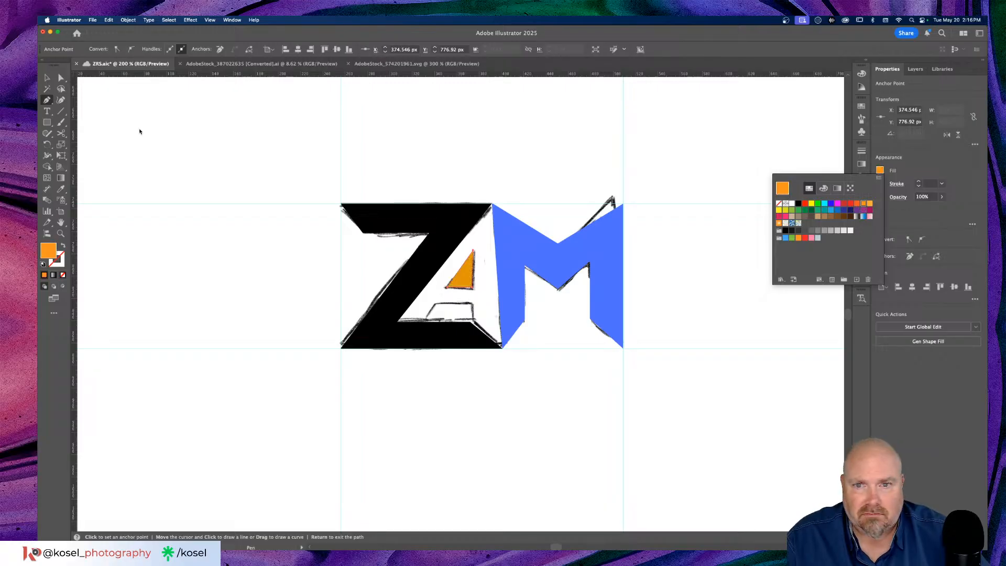
key(Escape)
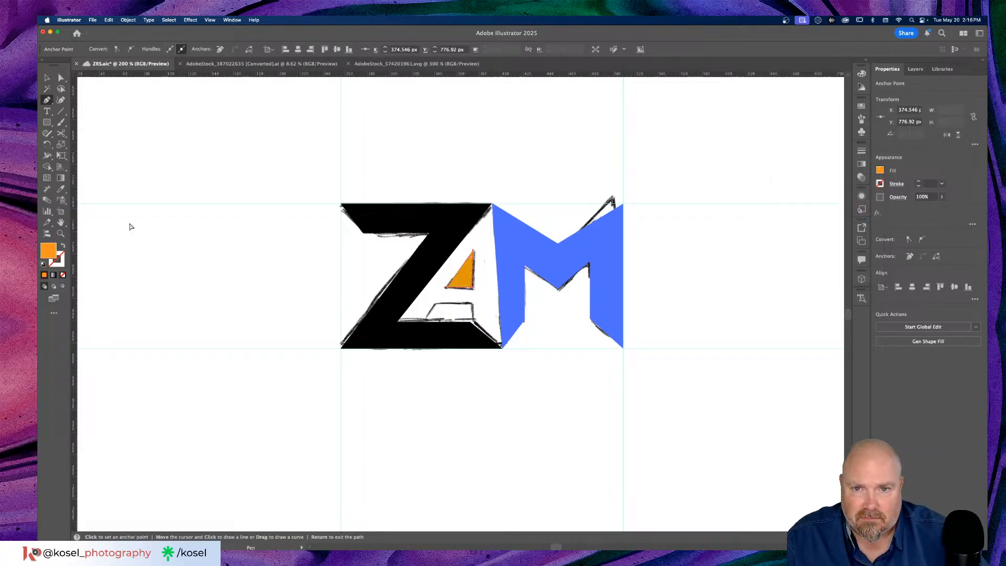
click(502, 155)
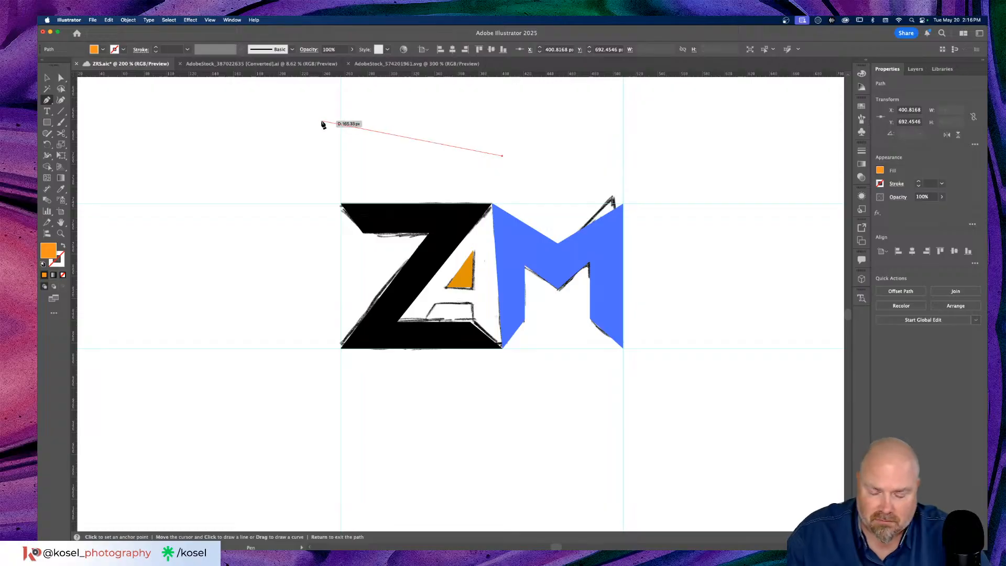
key(Return)
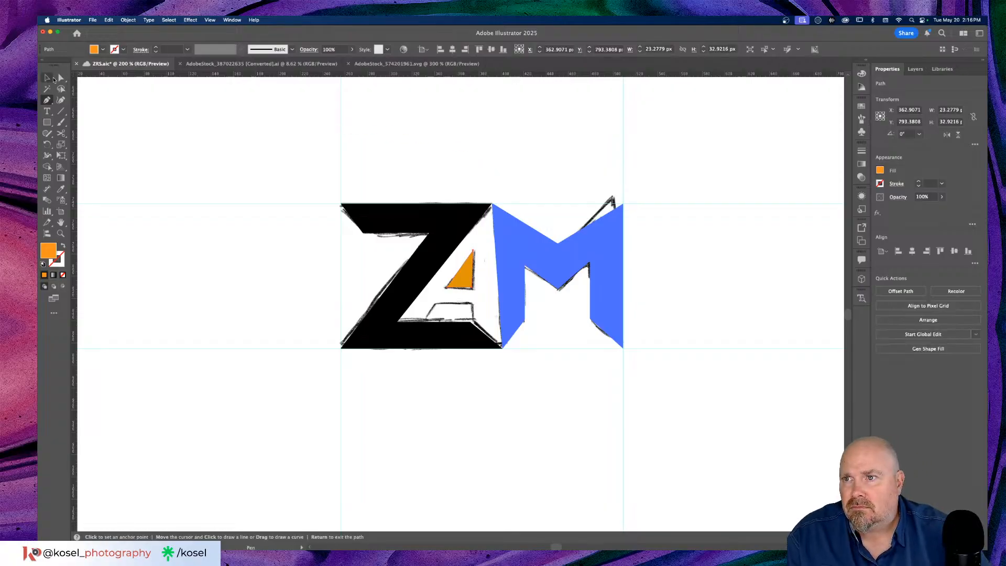
click(47, 78)
click(437, 153)
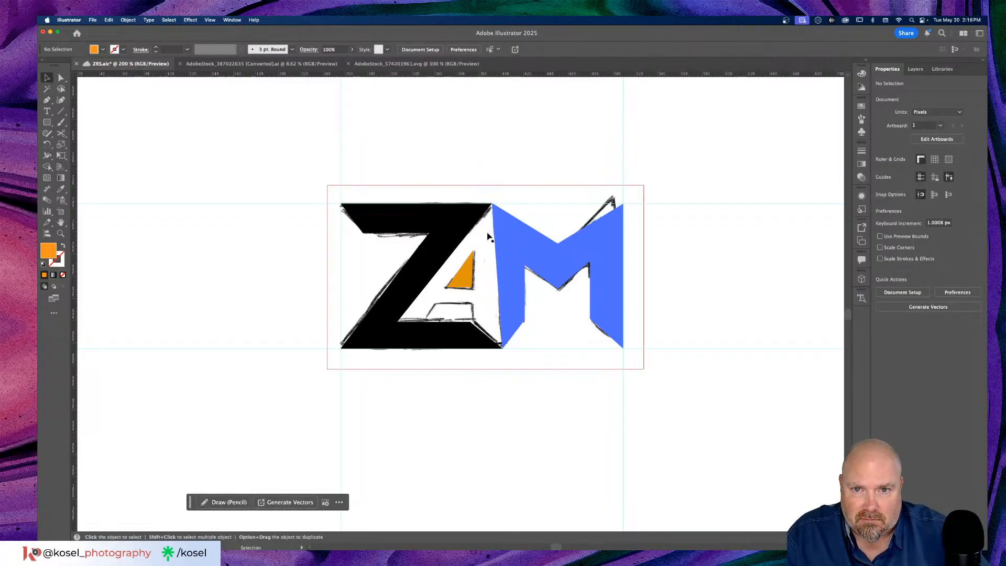
Give the A's unfilled outer outline a red fill
click(487, 236)
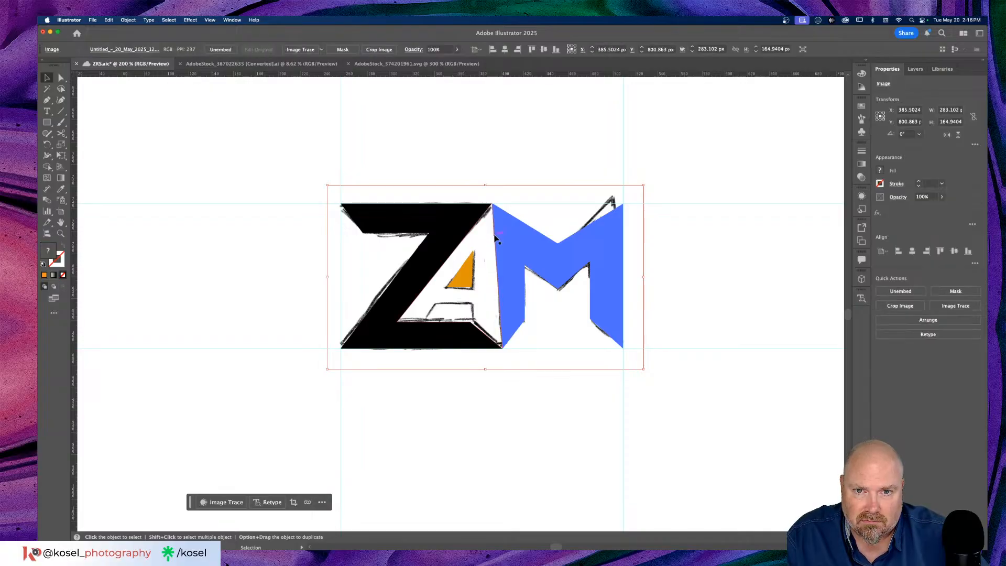
click(495, 238)
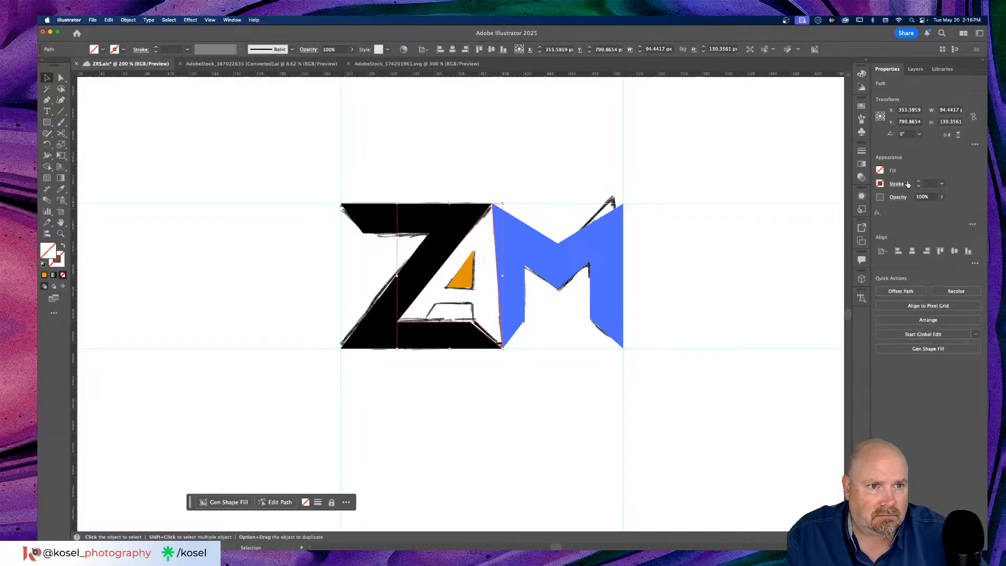
click(881, 170)
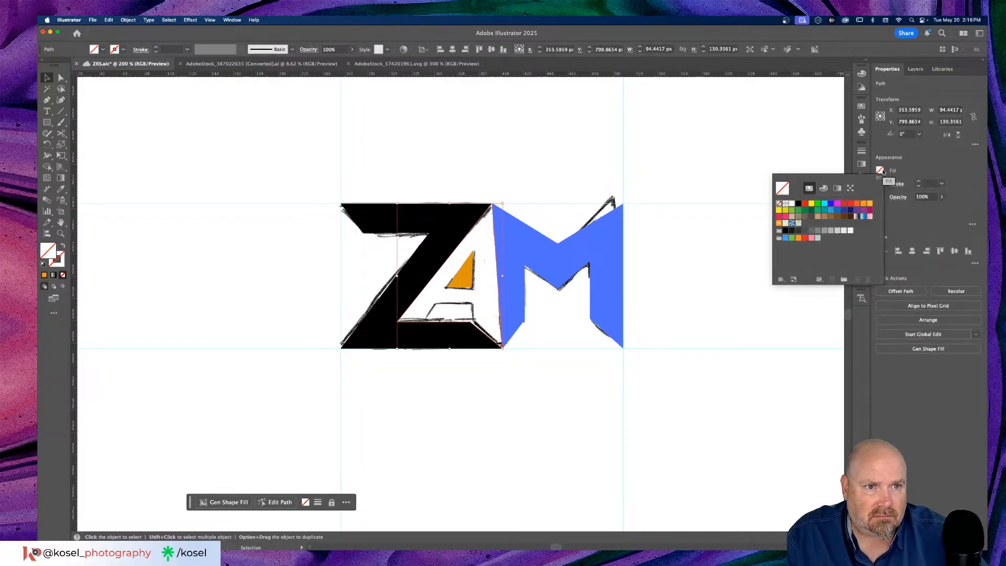
click(806, 203)
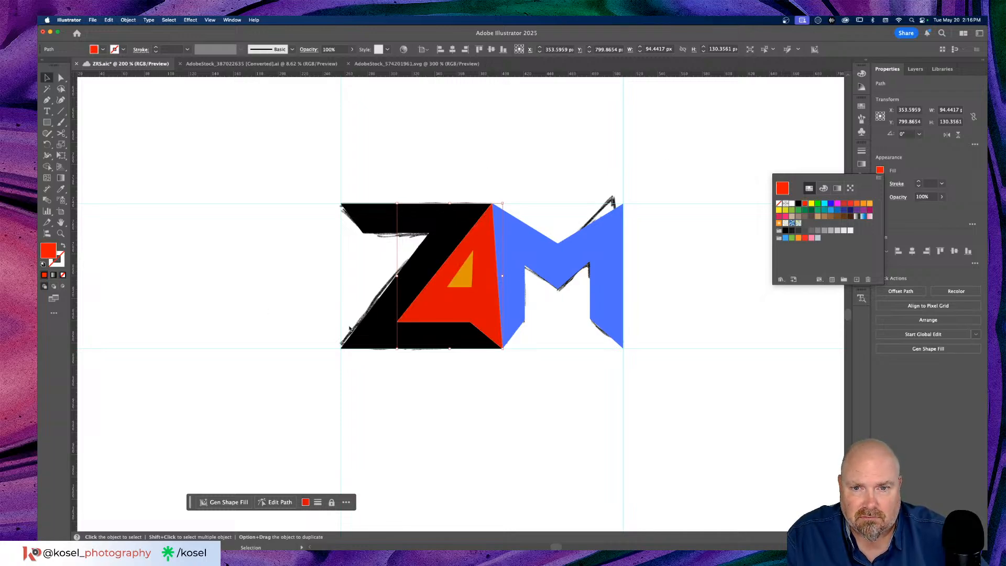
Subtract the orange triangle from the red A with Minus Front and clear the selection
click(47, 78)
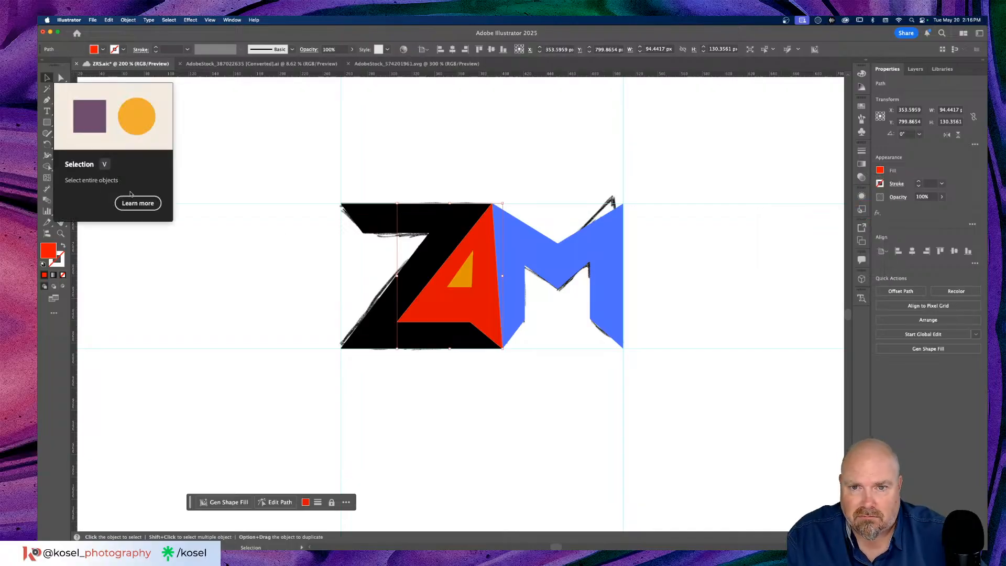
shift+click(461, 277)
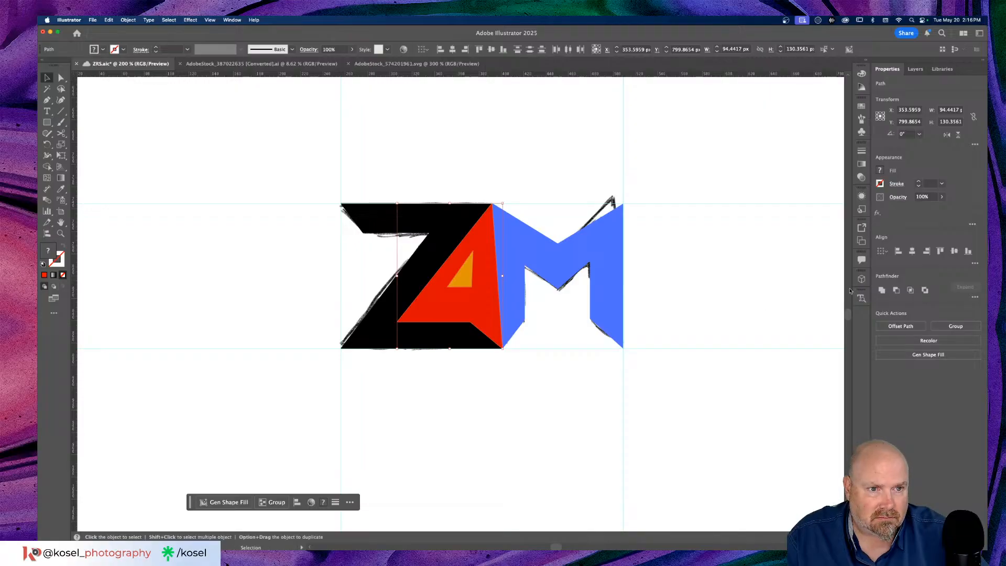
click(896, 290)
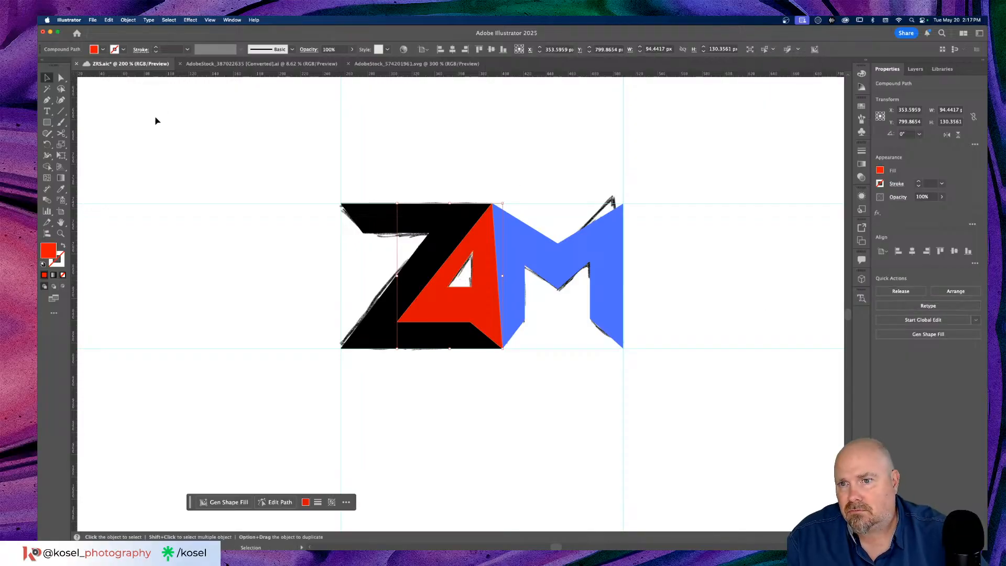
click(167, 202)
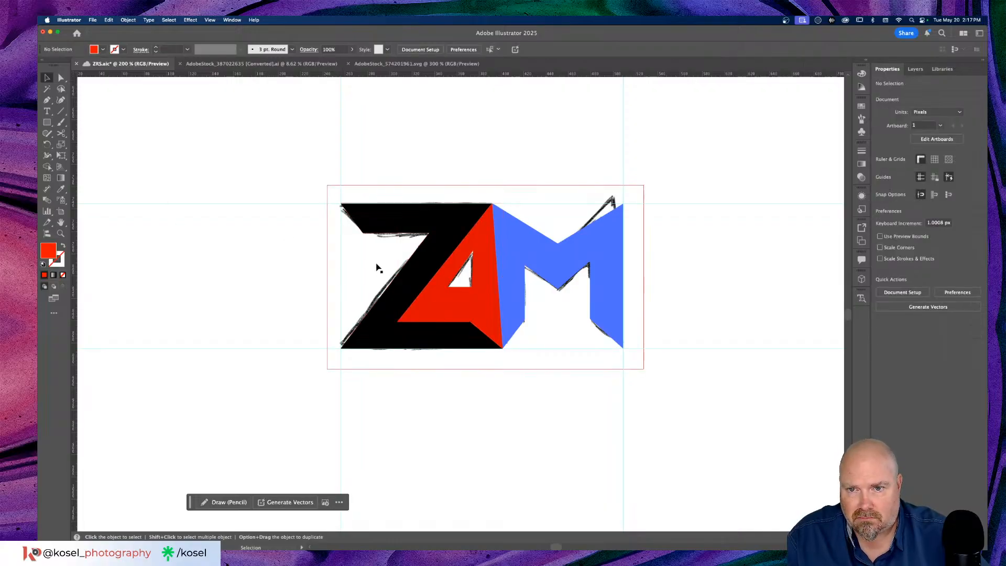
Try moving the sketch image out from behind the traced letters, and undo the move
mouse_move(375, 267)
mouse_down()
mouse_move(86, 280)
mouse_move(71, 260)
mouse_move(140, 322)
mouse_up()
key(super+z)
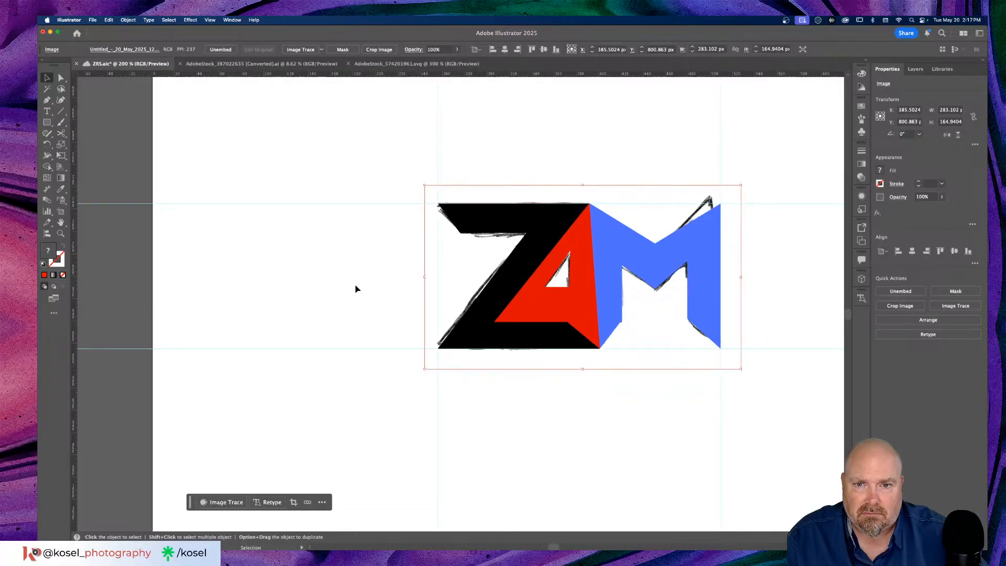
mouse_move(477, 261)
mouse_down()
mouse_move(266, 256)
mouse_move(164, 233)
mouse_move(209, 135)
mouse_up()
key(super+z)
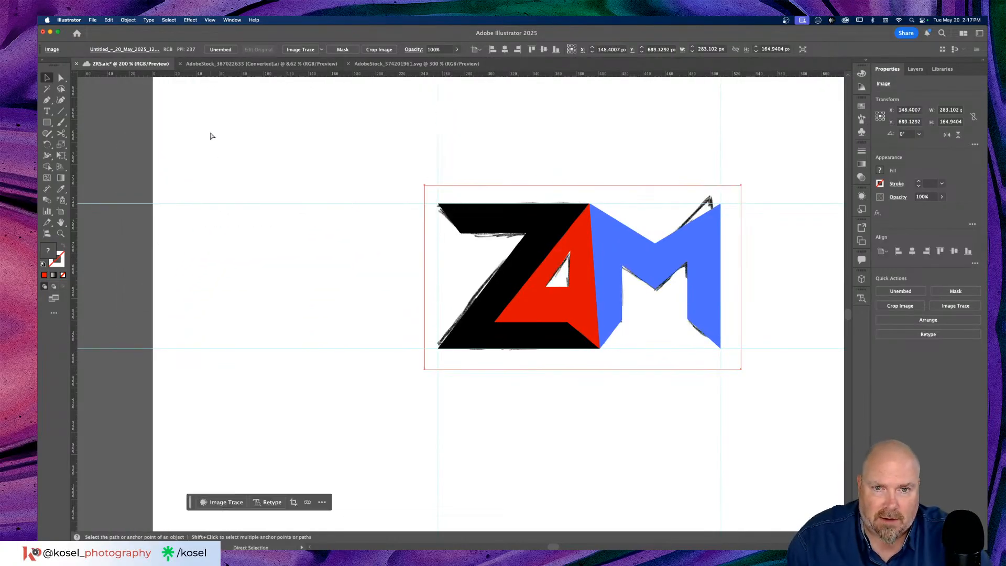
Set the red A compound path's fill to none to uncover the sketch of its lower opening
click(548, 314)
scroll(547, 314, right, 2)
scroll(547, 314, right, 2)
click(547, 314)
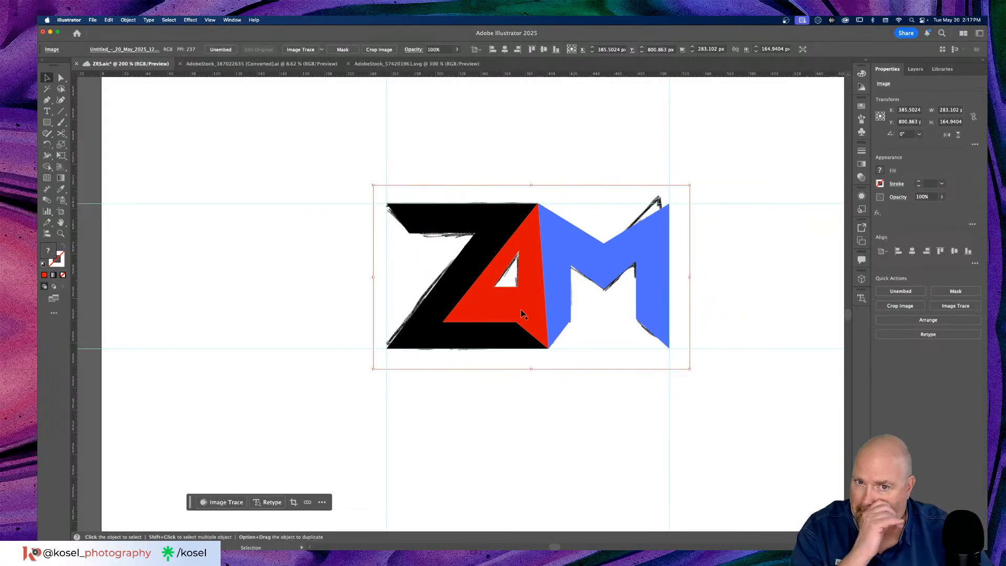
click(503, 311)
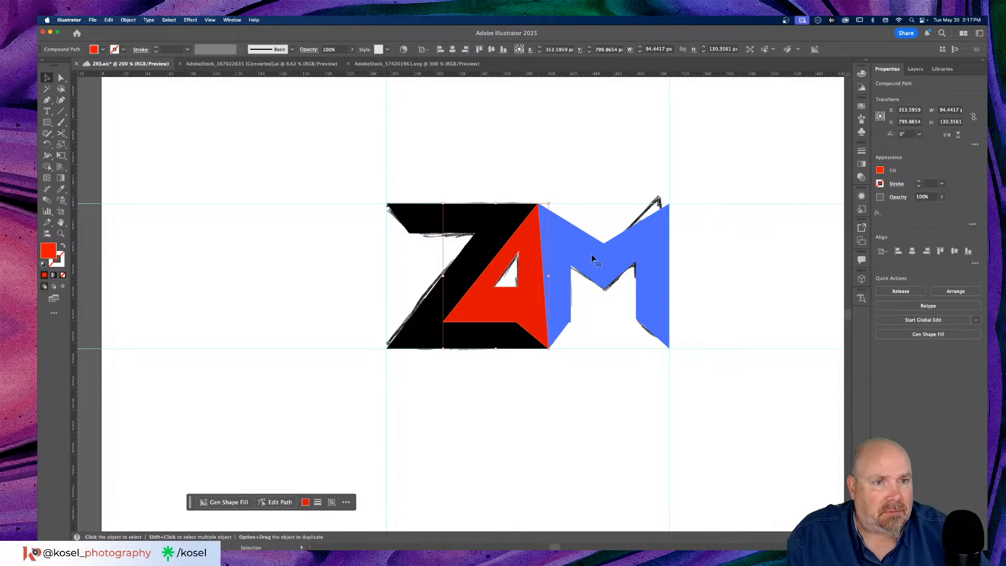
click(880, 171)
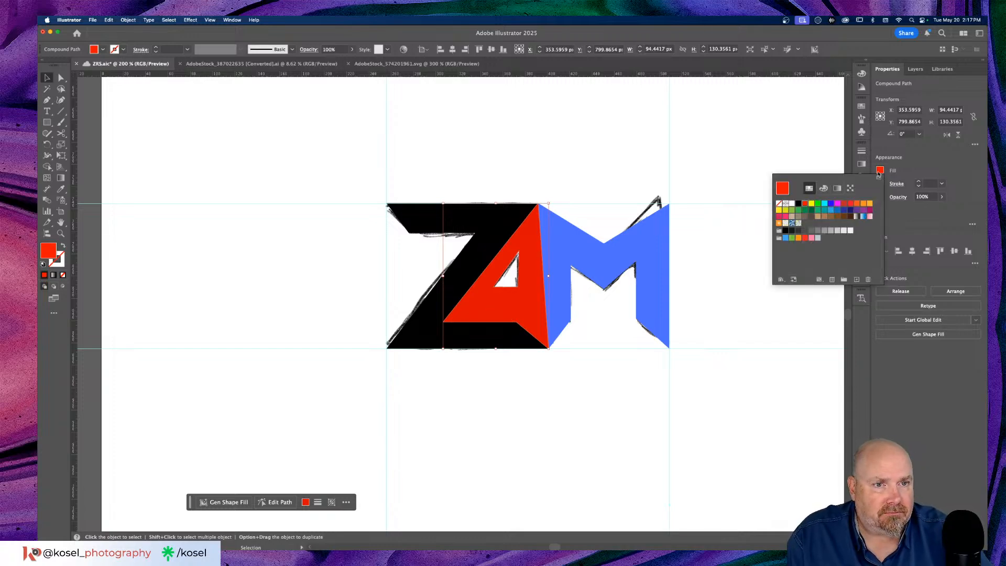
click(780, 204)
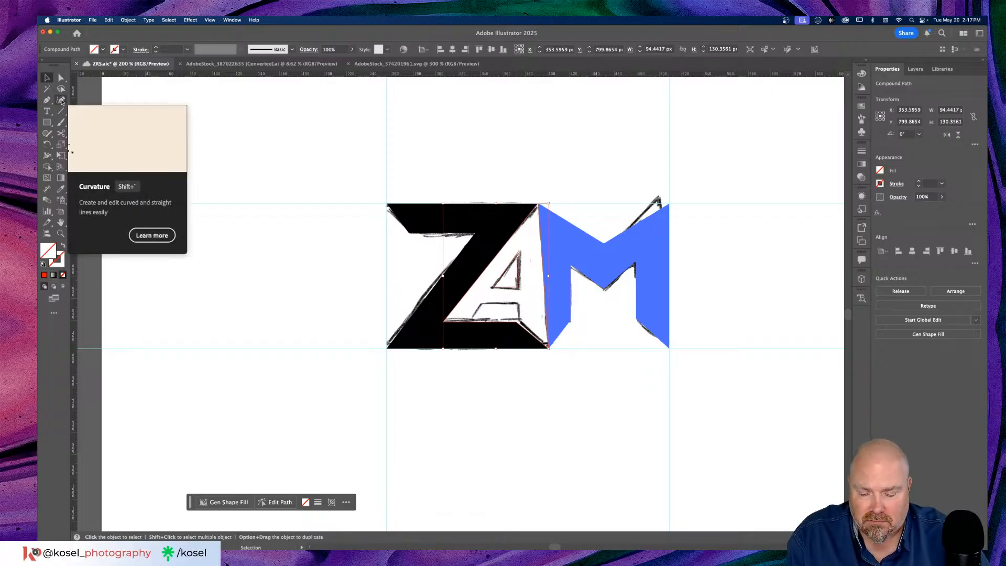
Trace the A's lower trapezoid opening with the Pen tool as a closed path after clearing the selection
click(47, 100)
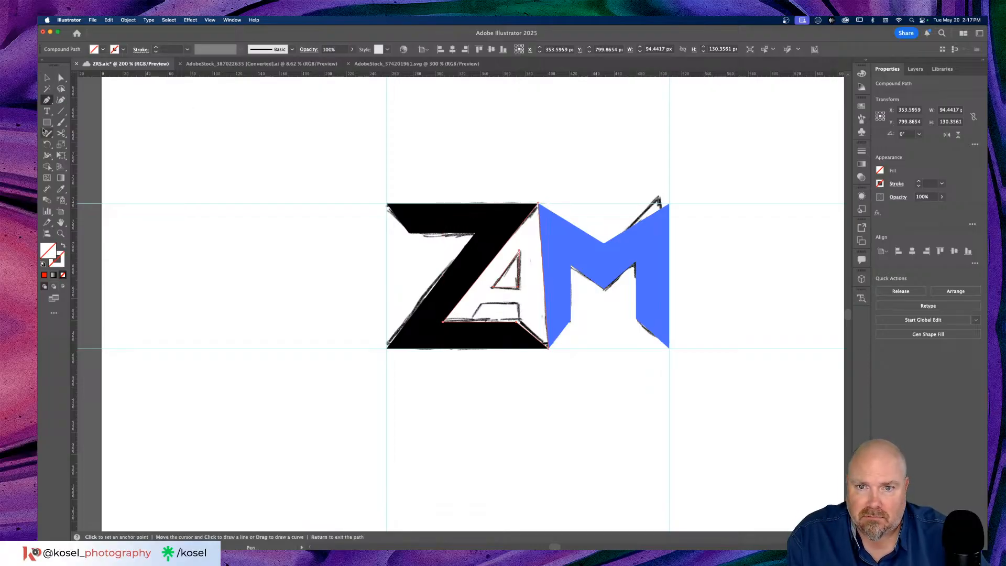
super+click(287, 315)
click(47, 101)
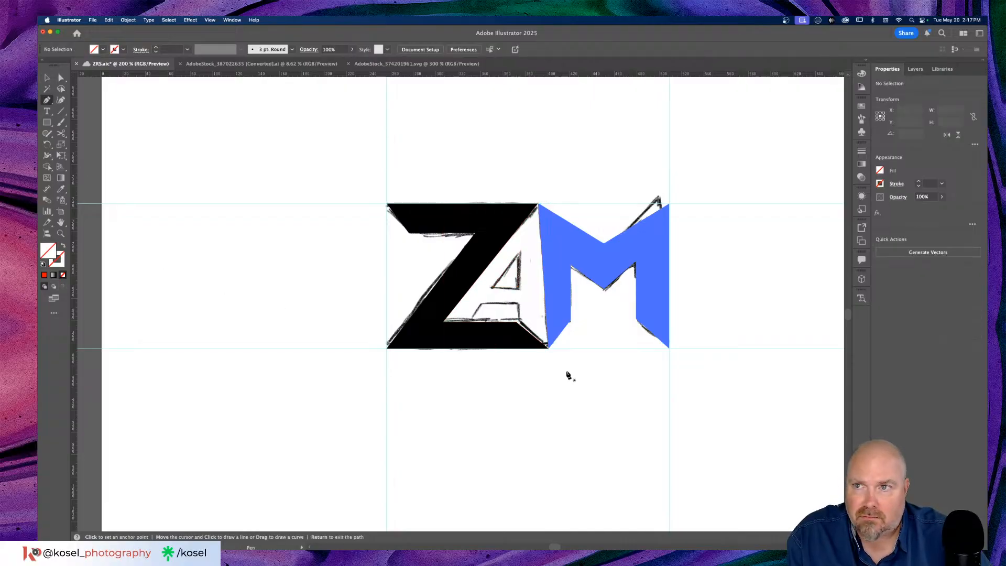
click(471, 321)
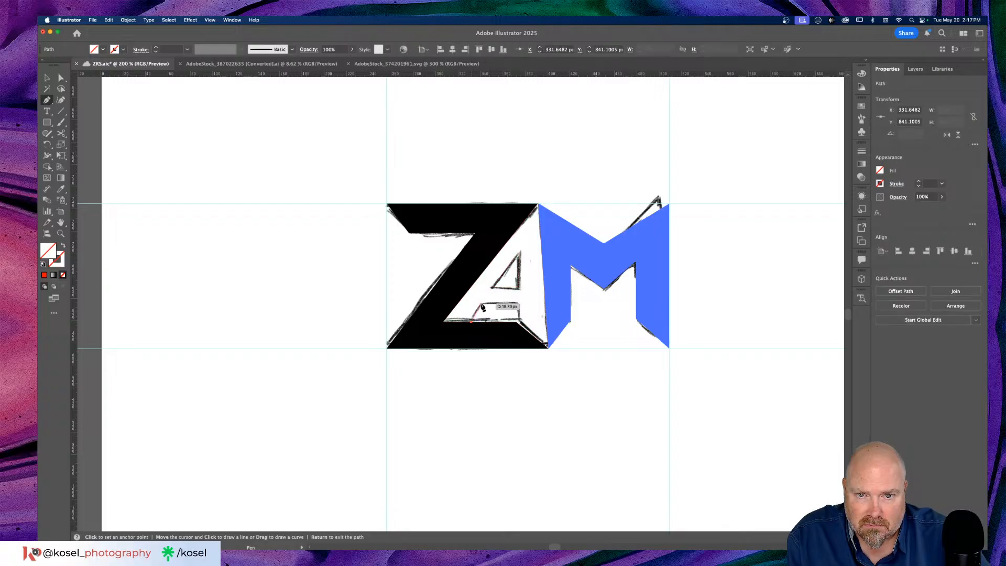
click(481, 303)
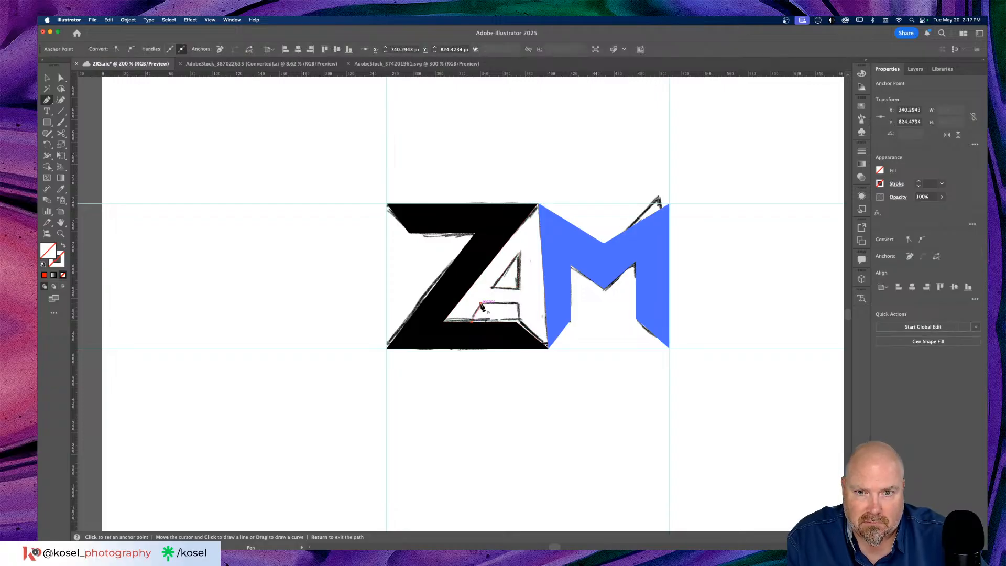
click(519, 303)
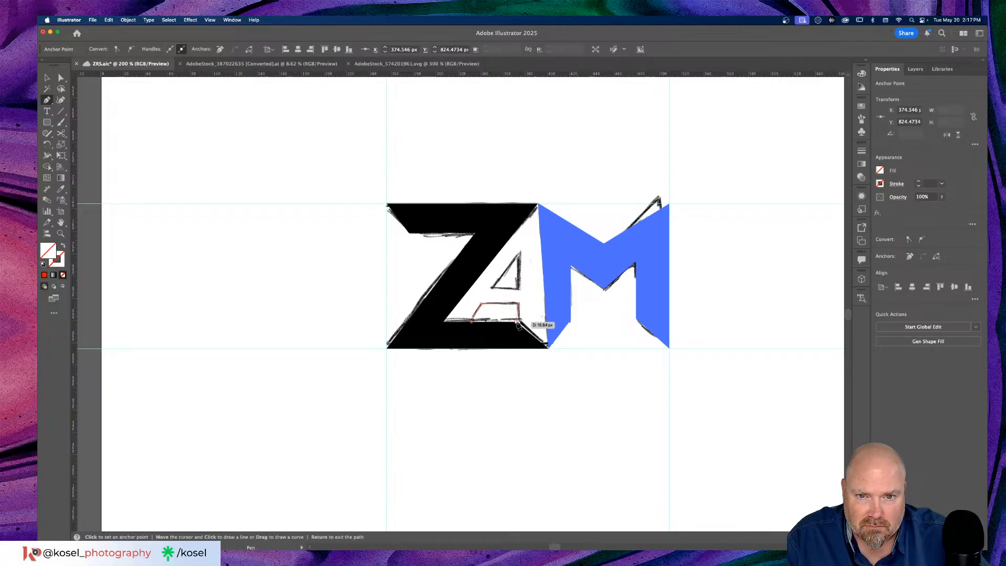
click(518, 322)
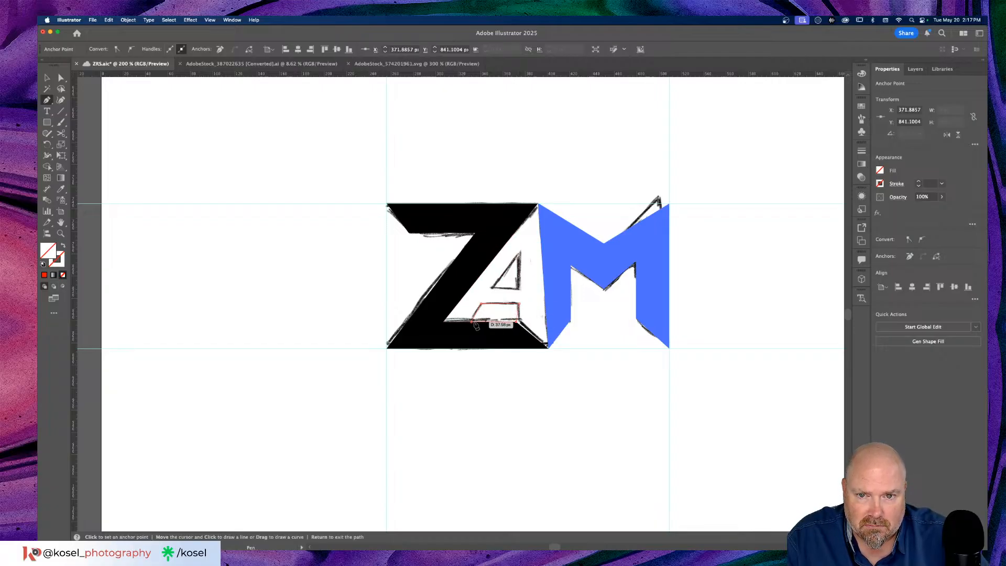
click(474, 326)
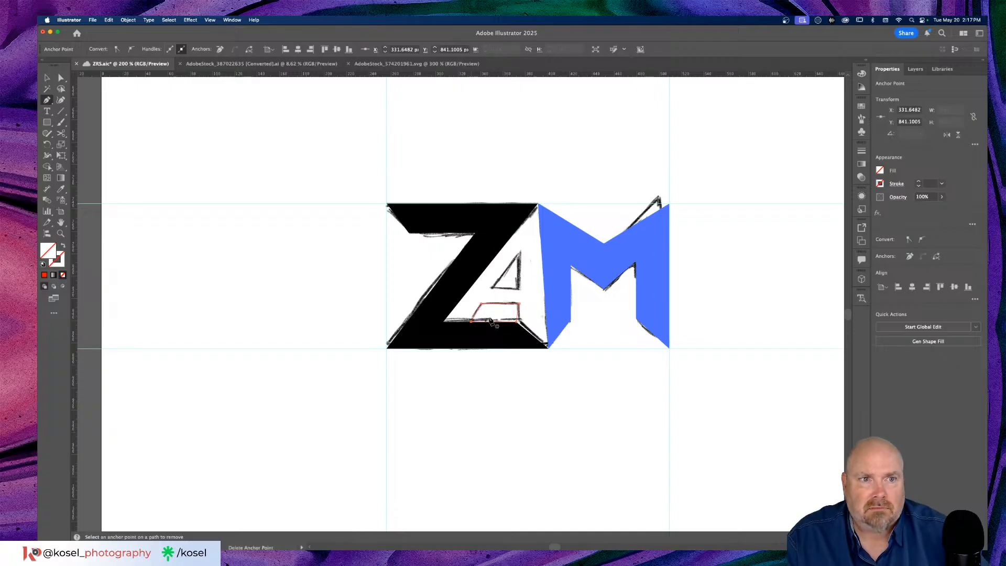
Give the traced trapezoid a dark grey fill and end its path editing
click(881, 171)
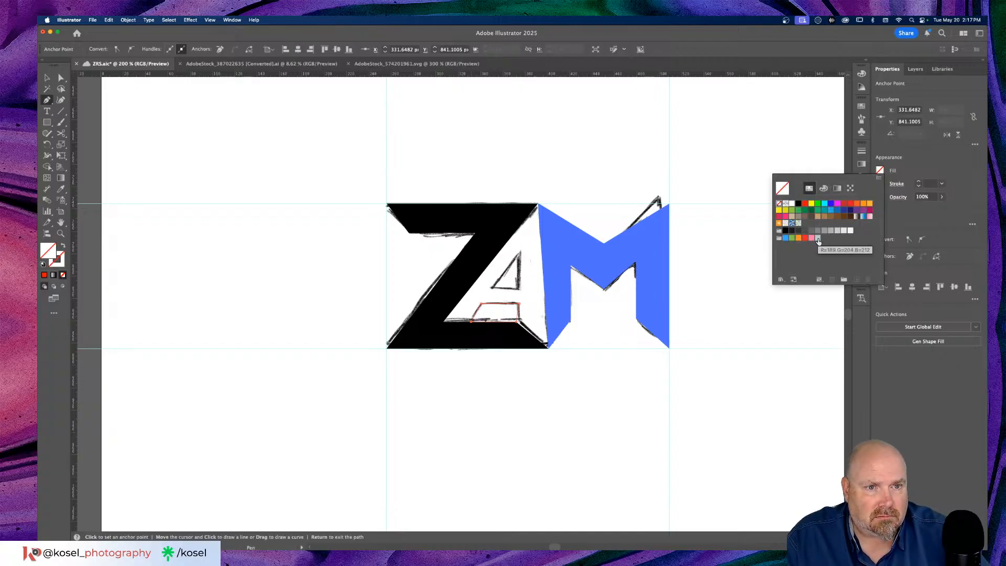
click(814, 231)
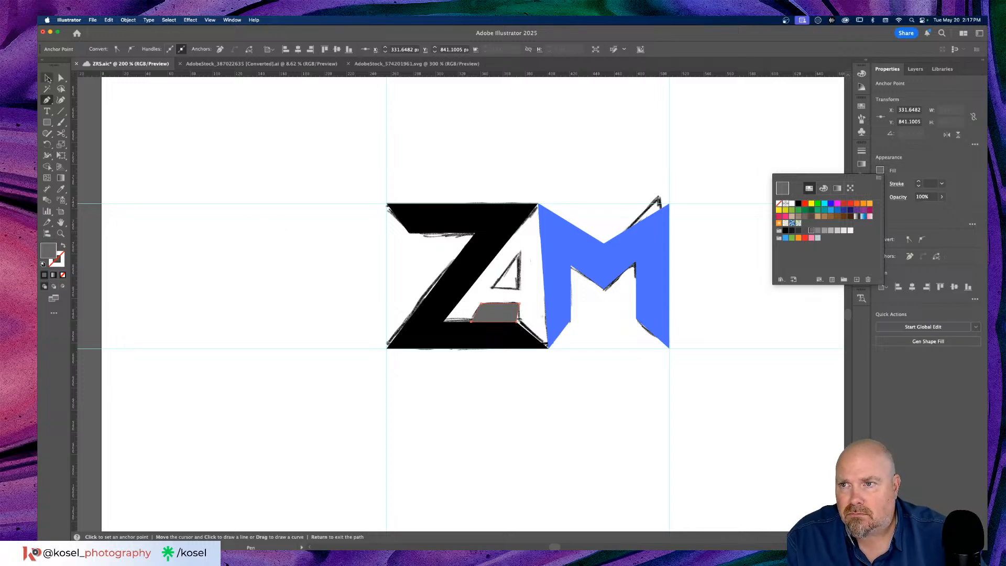
key(Escape)
click(181, 253)
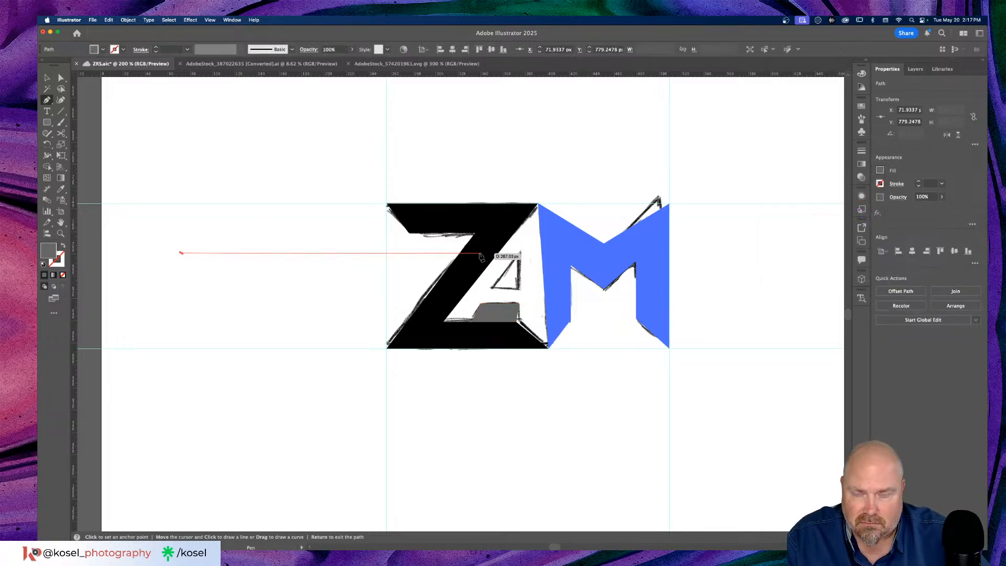
Clear the selection and restore the red fill on the A compound path
key(v)
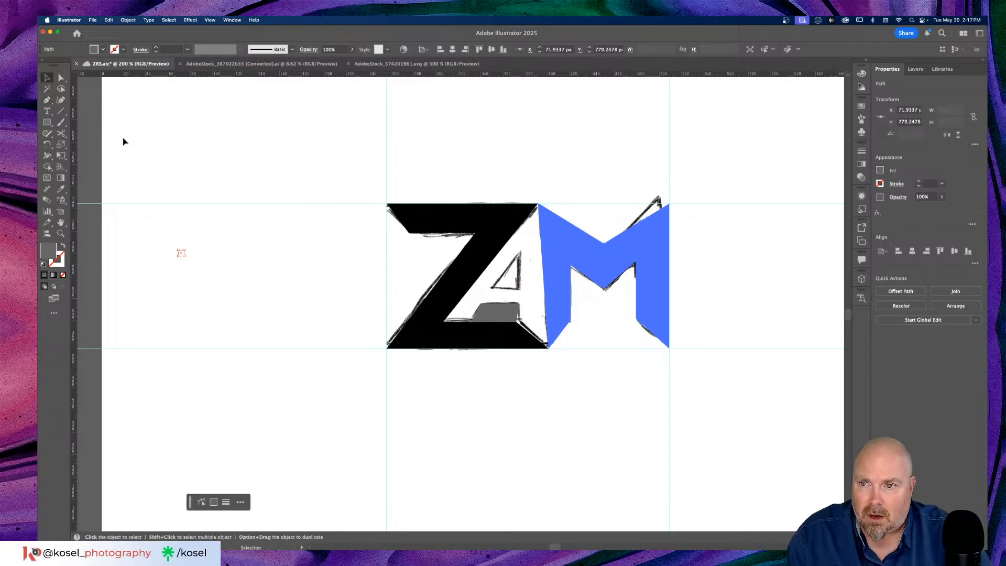
click(124, 141)
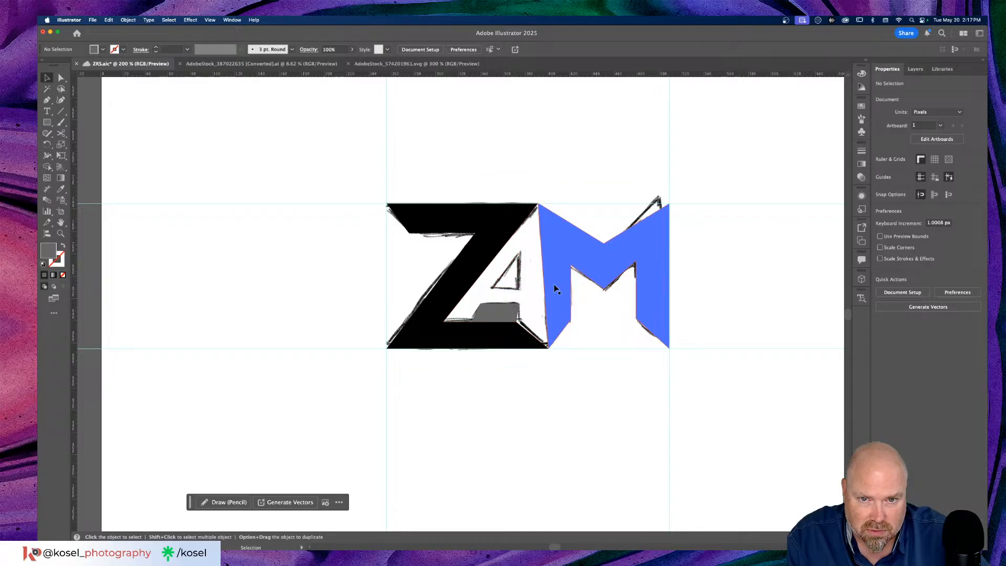
click(543, 291)
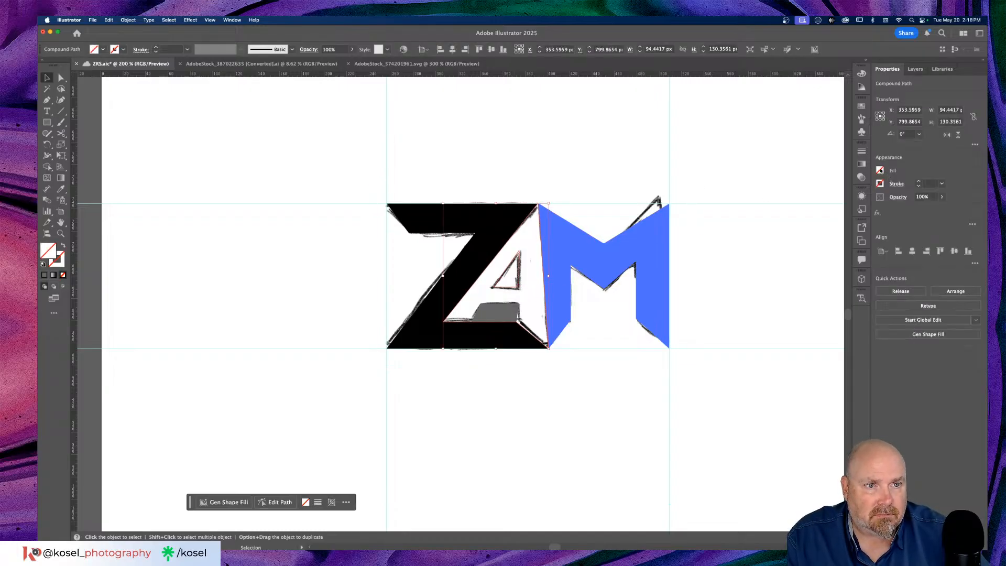
click(881, 170)
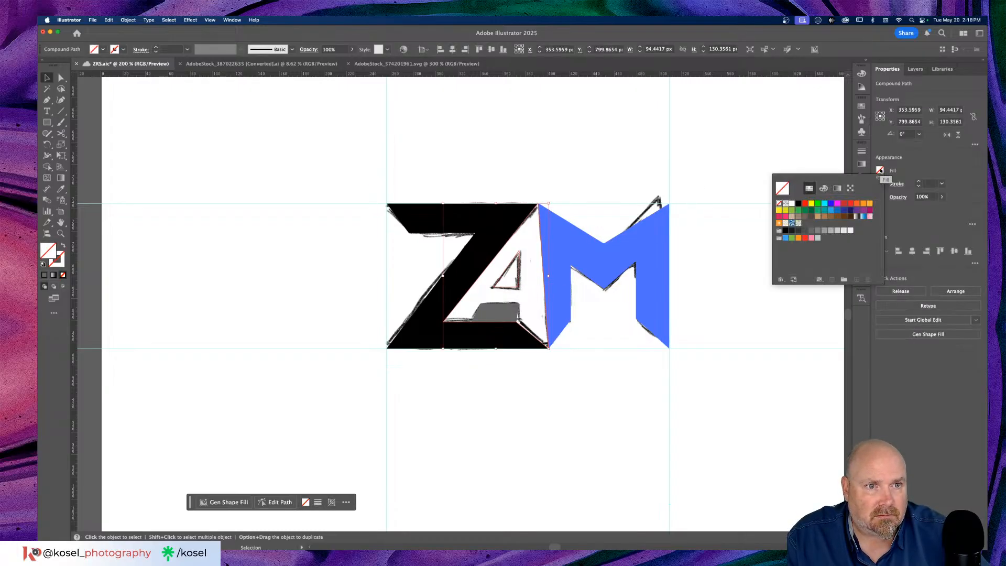
click(806, 206)
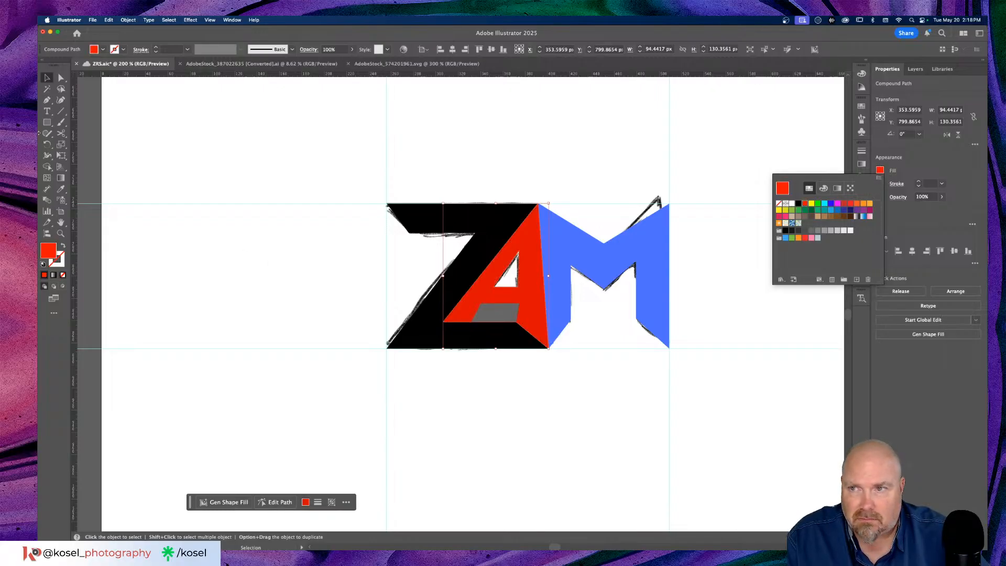
click(46, 77)
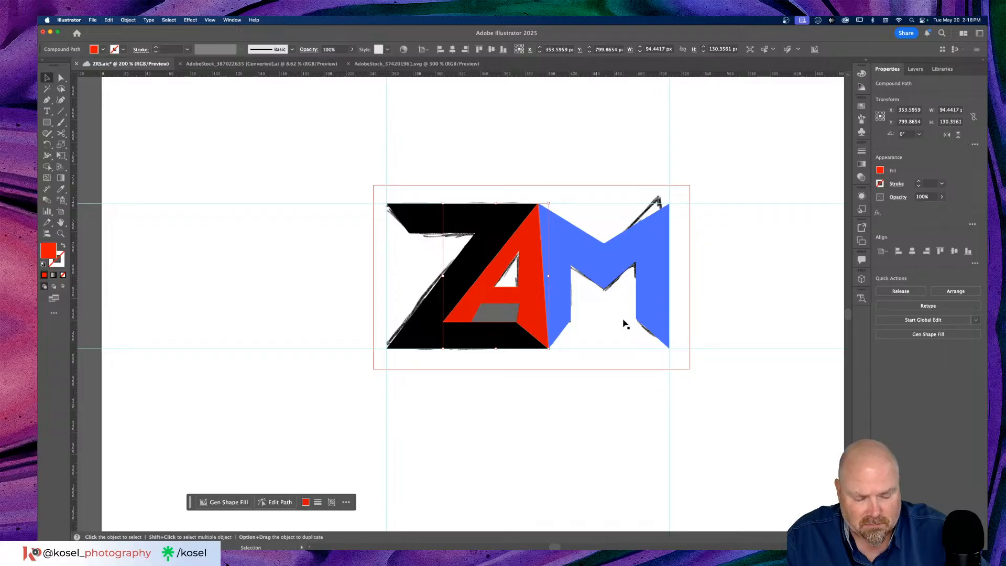
Cut the A's lower opening by subtracting the grey trapezoid from the red A with Minus Front
key(super+equal)
key(super+equal)
key(super+equal)
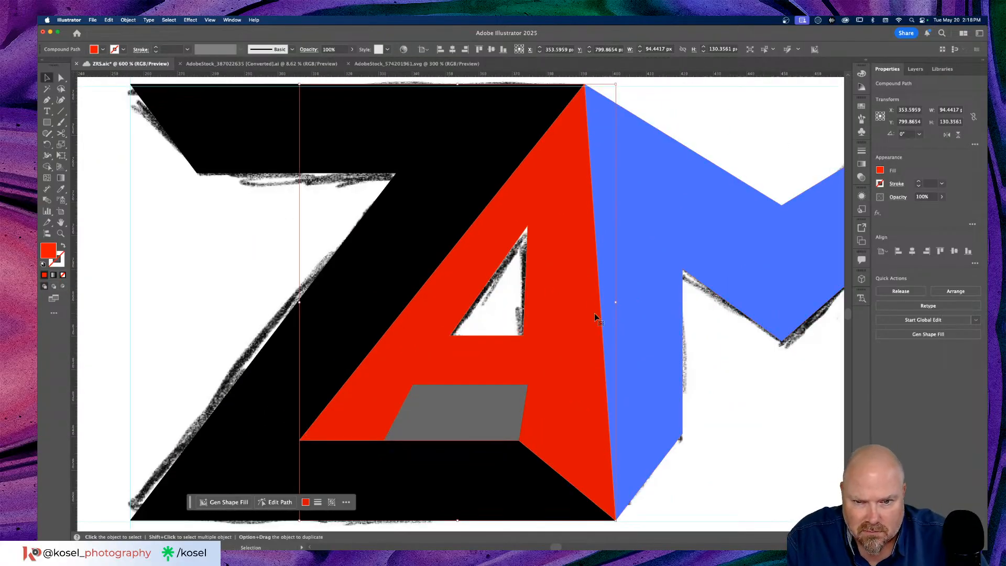
shift+click(477, 406)
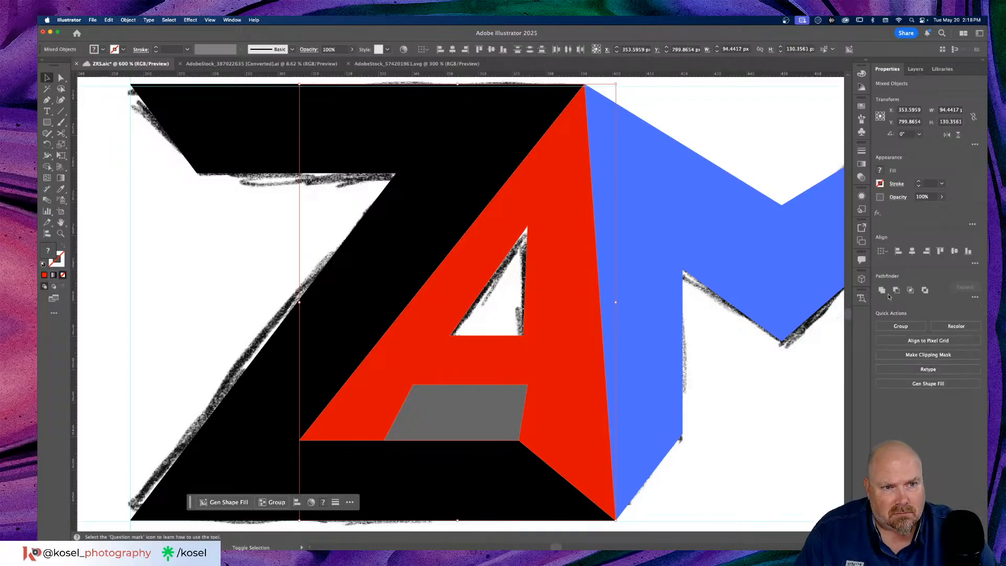
click(896, 291)
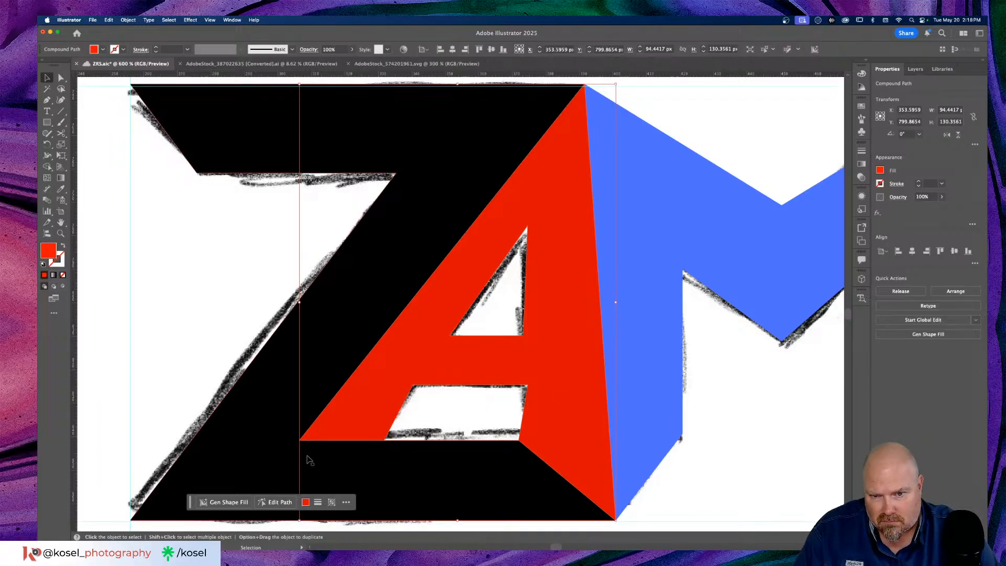
Move the sketch image out from behind the traced letters to the empty area above and left of them
key(super+minus)
key(super+minus)
key(super+minus)
key(super+minus)
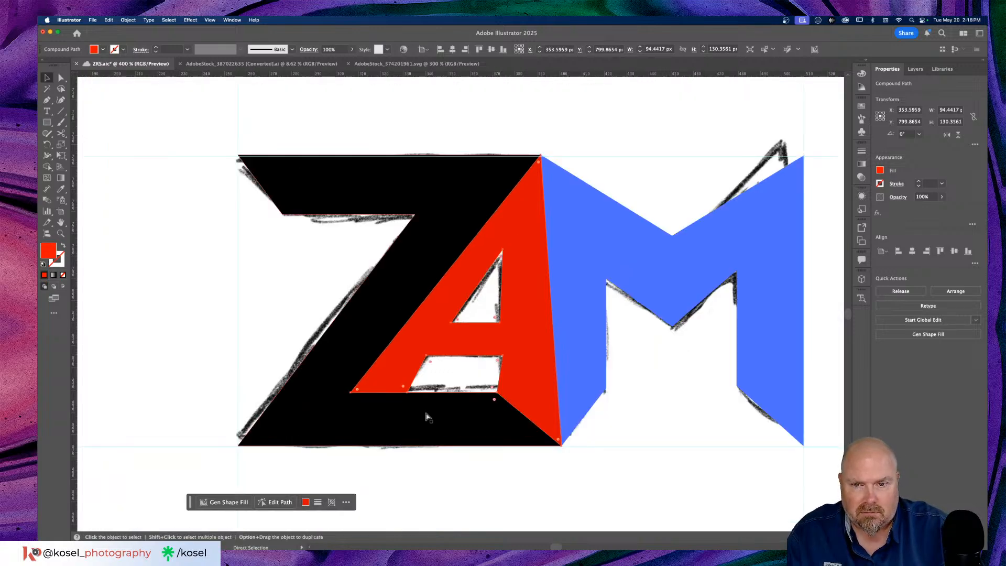
click(540, 338)
click(706, 336)
click(556, 339)
mouse_move(553, 338)
mouse_down()
mouse_move(198, 353)
mouse_move(249, 236)
mouse_move(308, 158)
mouse_move(321, 174)
mouse_up()
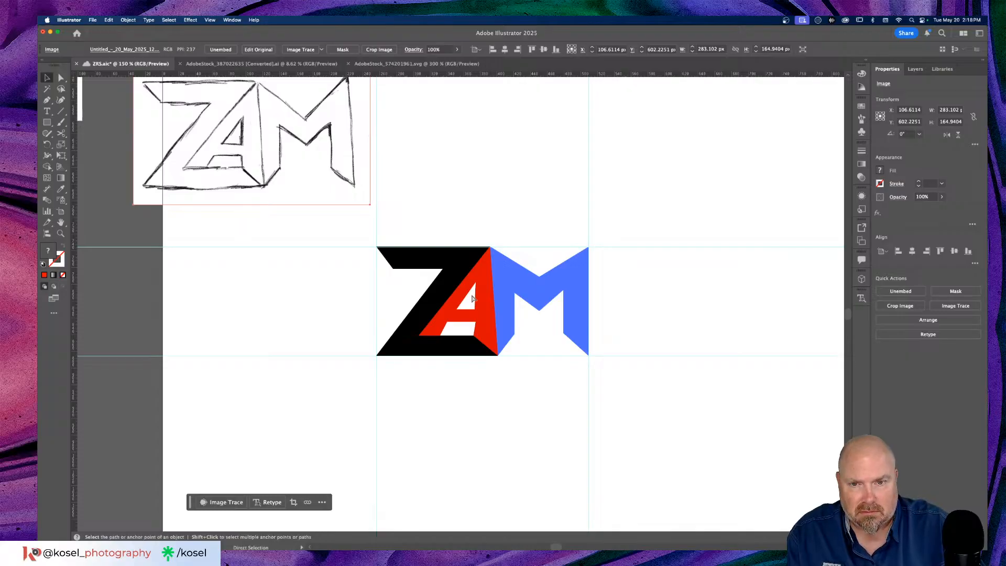
Compare the moved sketch image with the traced letters and delete that sketch copy
key(super+equal)
key(super+equal)
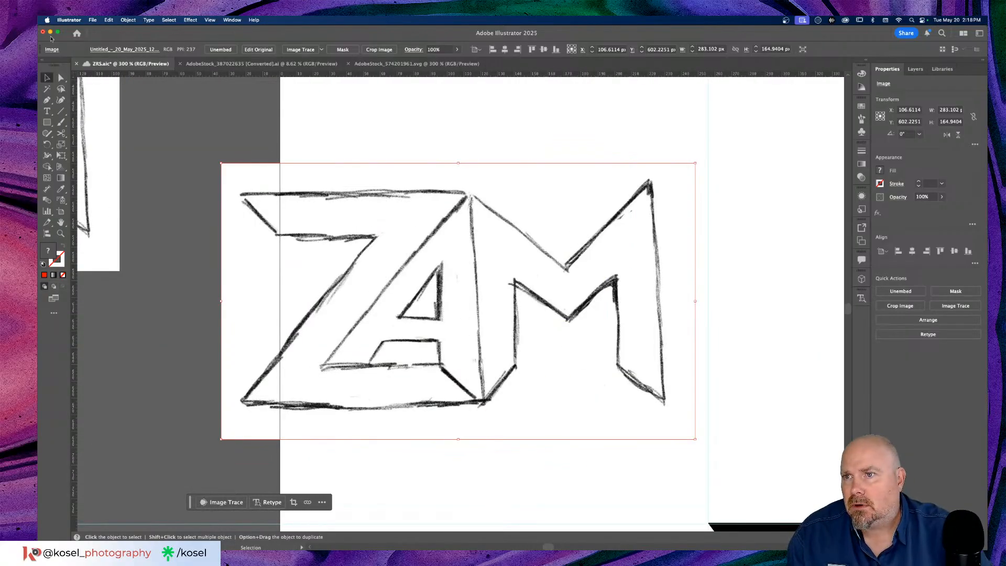
scroll(693, 312, right, 5)
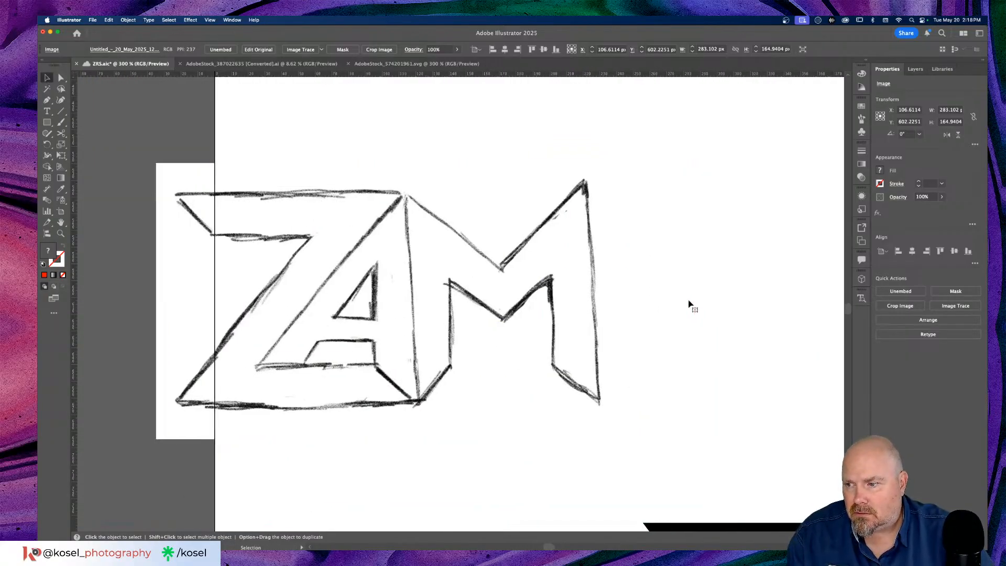
scroll(689, 304, down, 3)
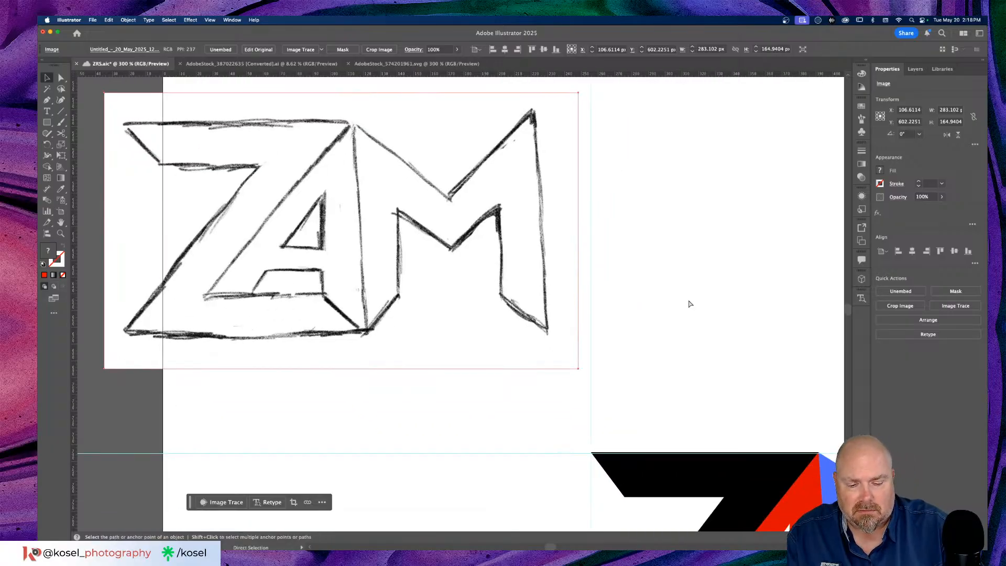
key(super+minus)
key(super+minus)
key(super+minus)
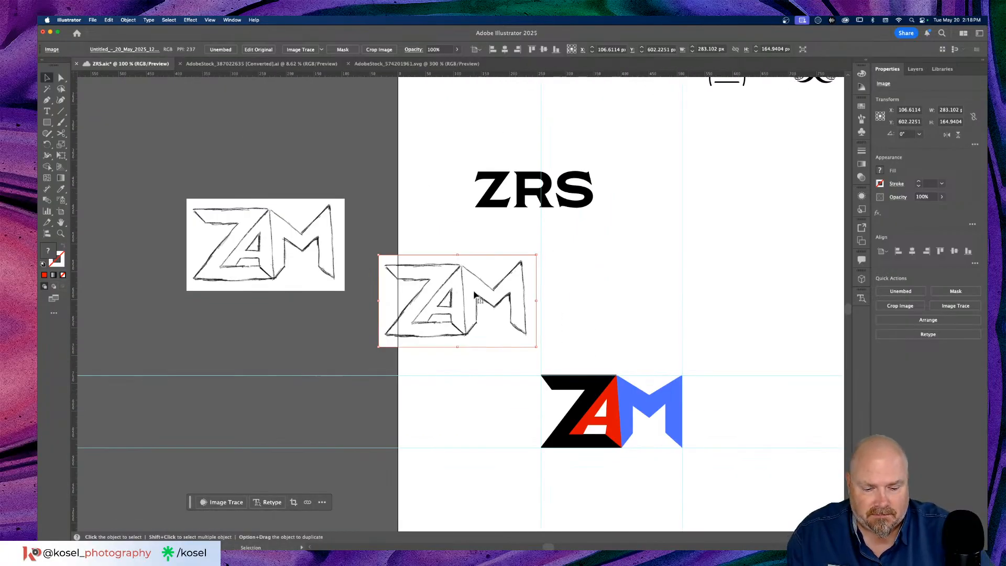
key(Delete)
Give all three traced letters, Z, A and M, a white 2 pt stroke to separate them
scroll(757, 294, right, 3)
key(a)
key(super+equal)
key(super+equal)
key(super+equal)
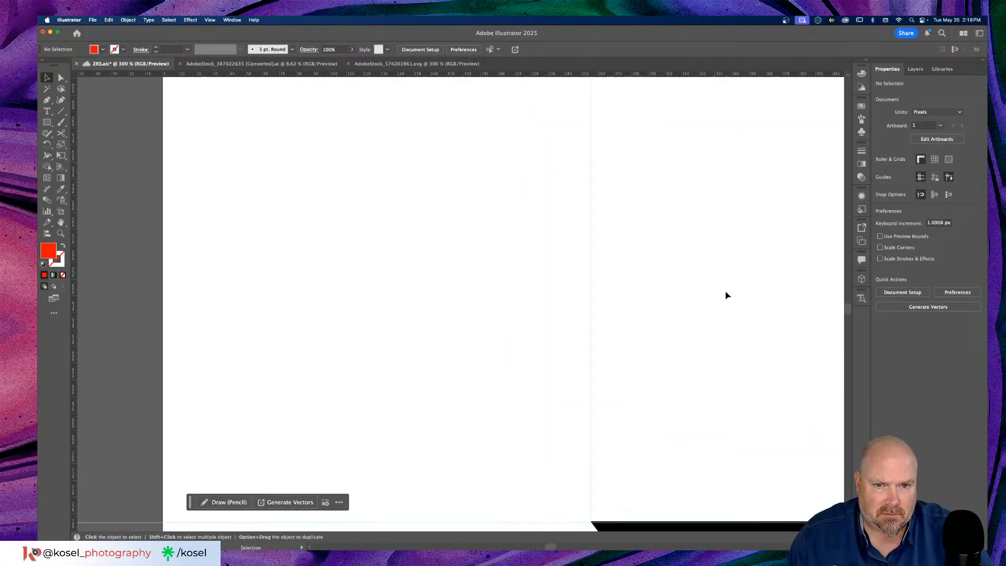
scroll(728, 295, right, 3)
scroll(703, 296, down, 6)
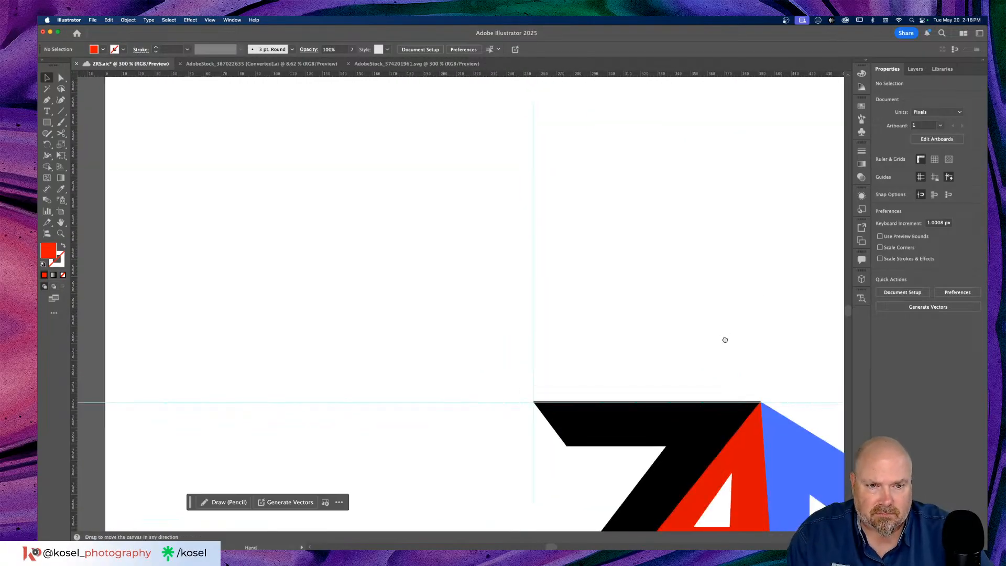
scroll(723, 339, right, 12)
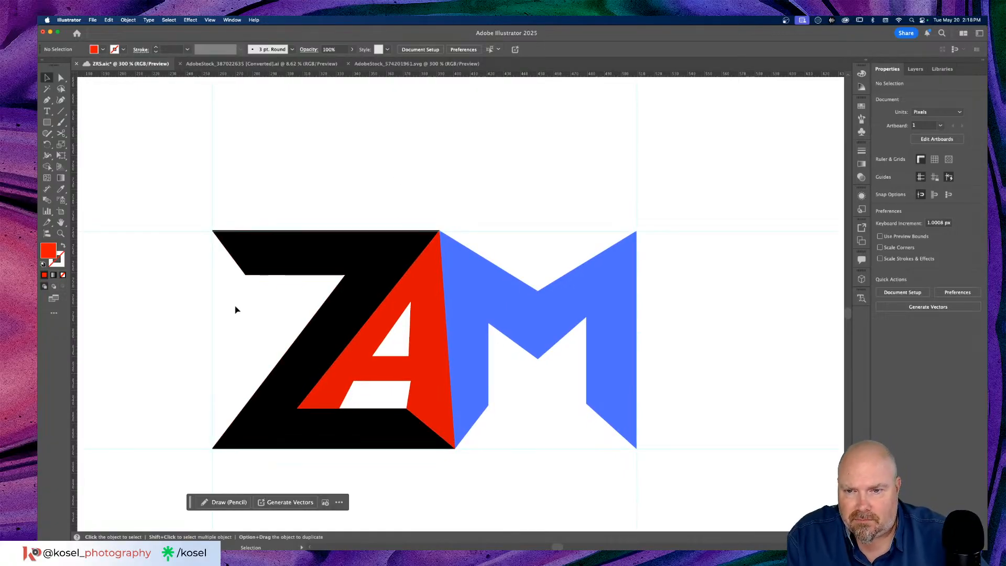
drag(221, 332, 692, 369)
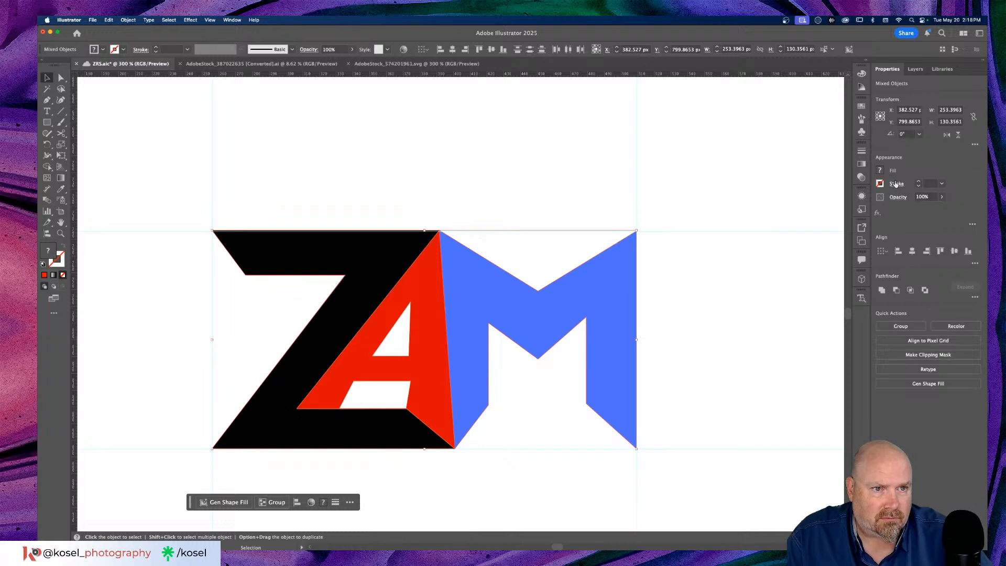
click(895, 184)
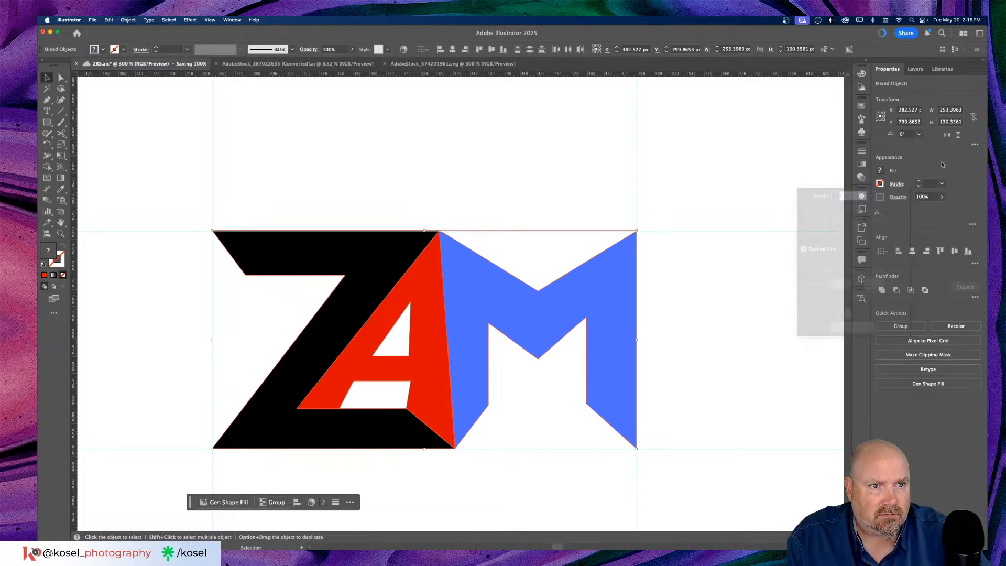
click(881, 184)
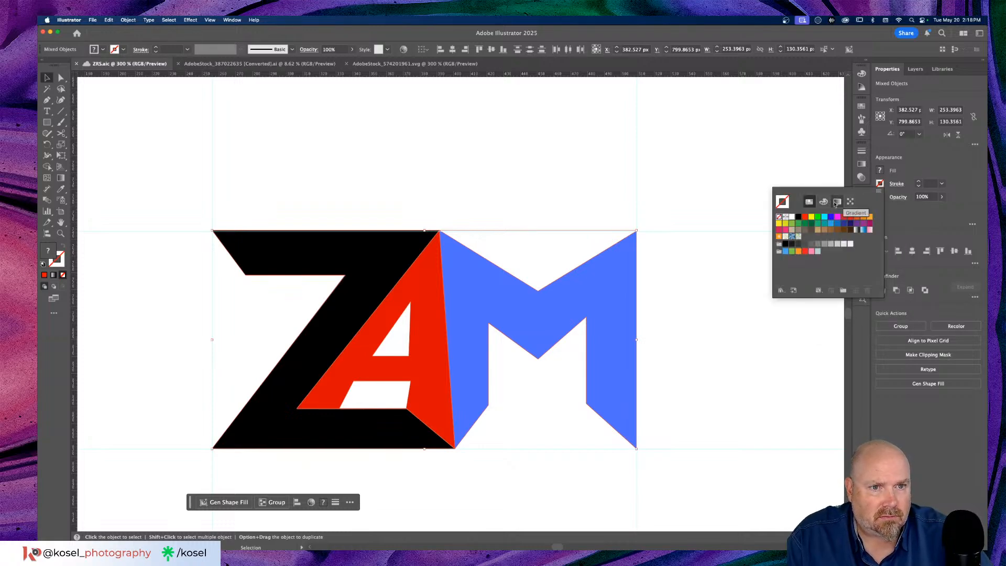
click(792, 217)
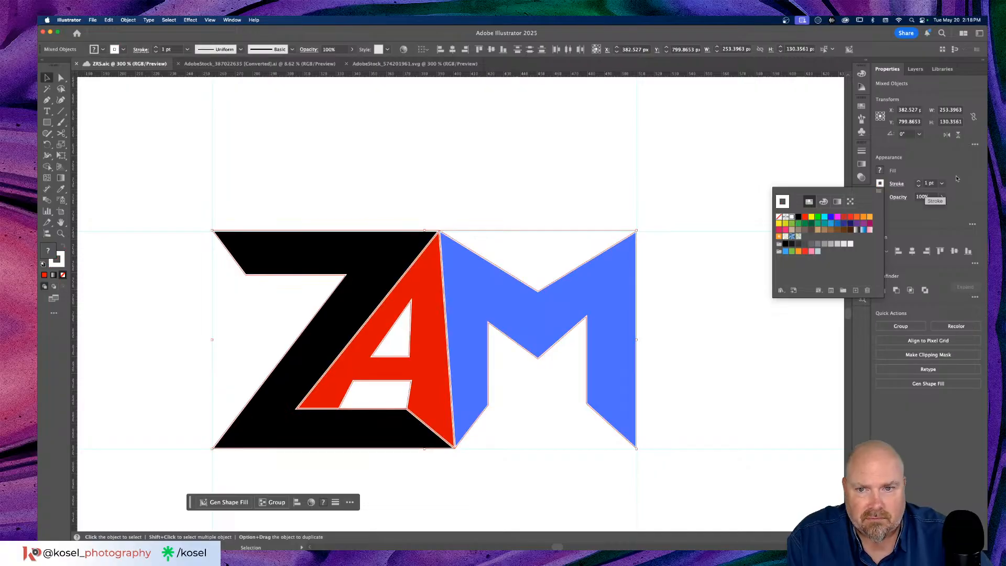
click(919, 182)
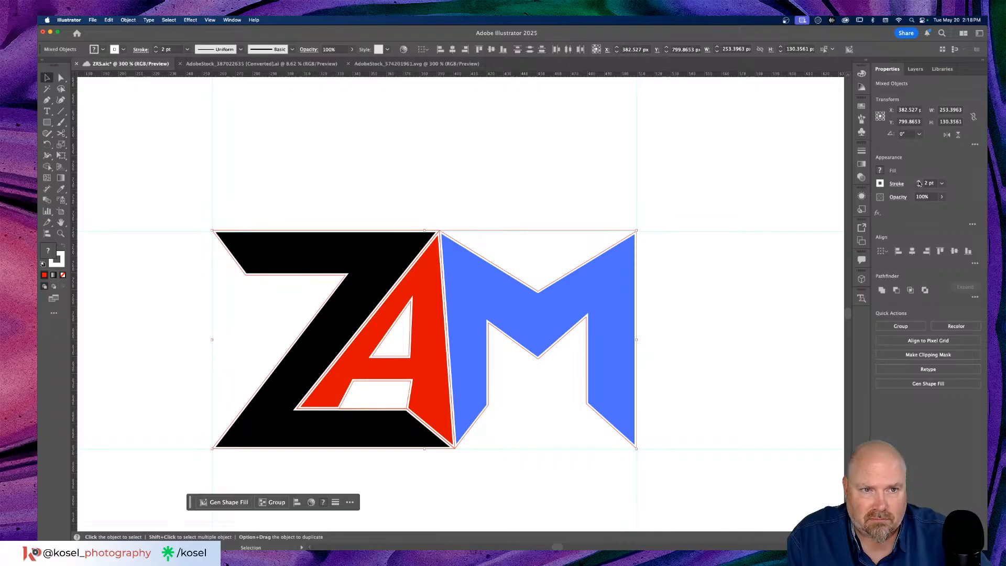
Fill all three ZAM letters with black and clear the selection
click(880, 170)
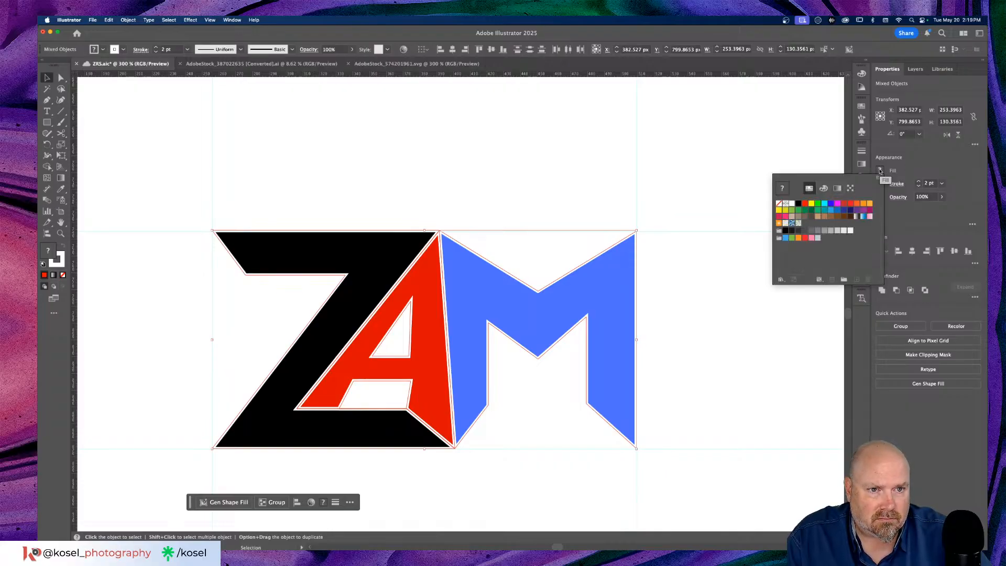
click(799, 204)
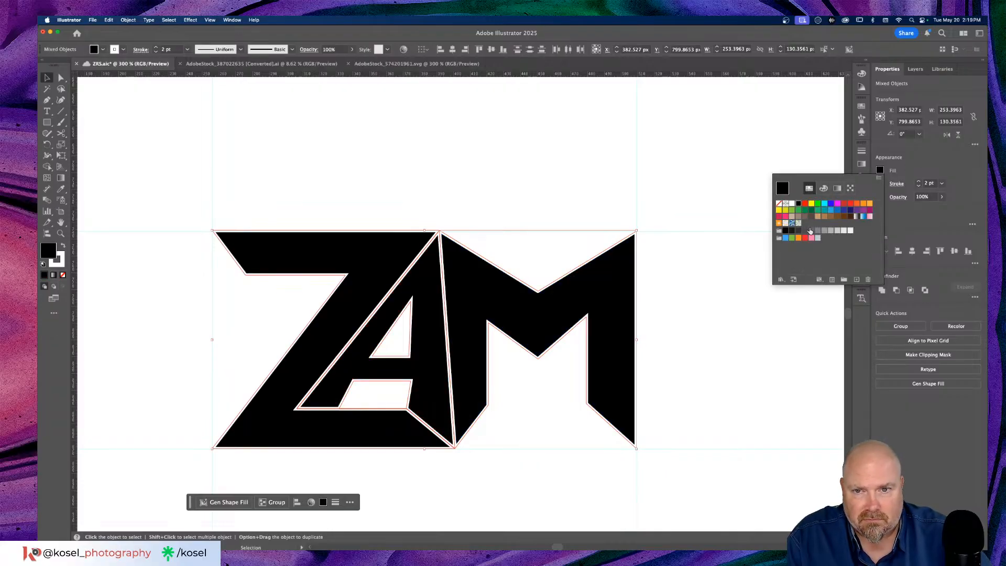
click(435, 175)
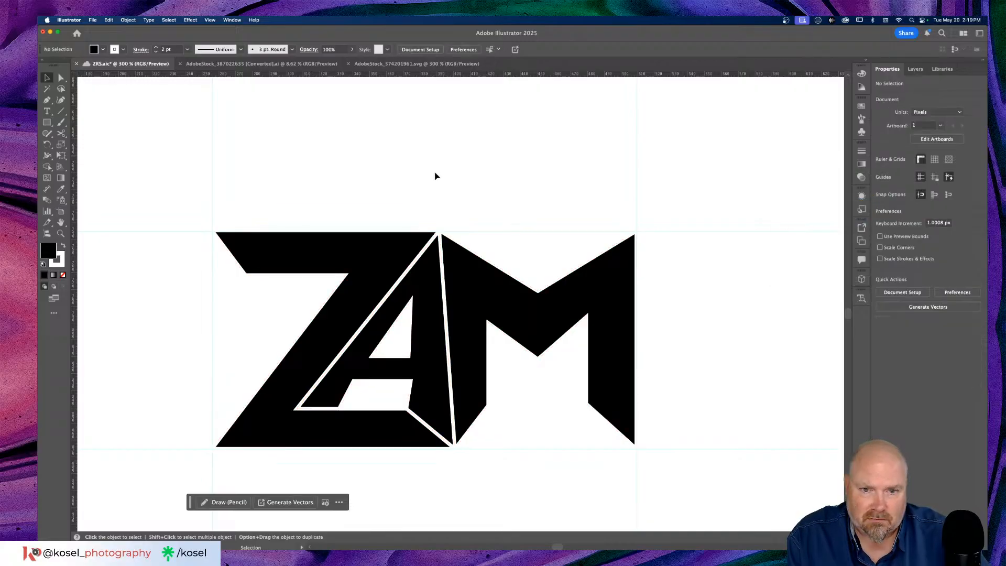
Hide the guides around the black ZAM lettering
scroll(435, 176, left, 3)
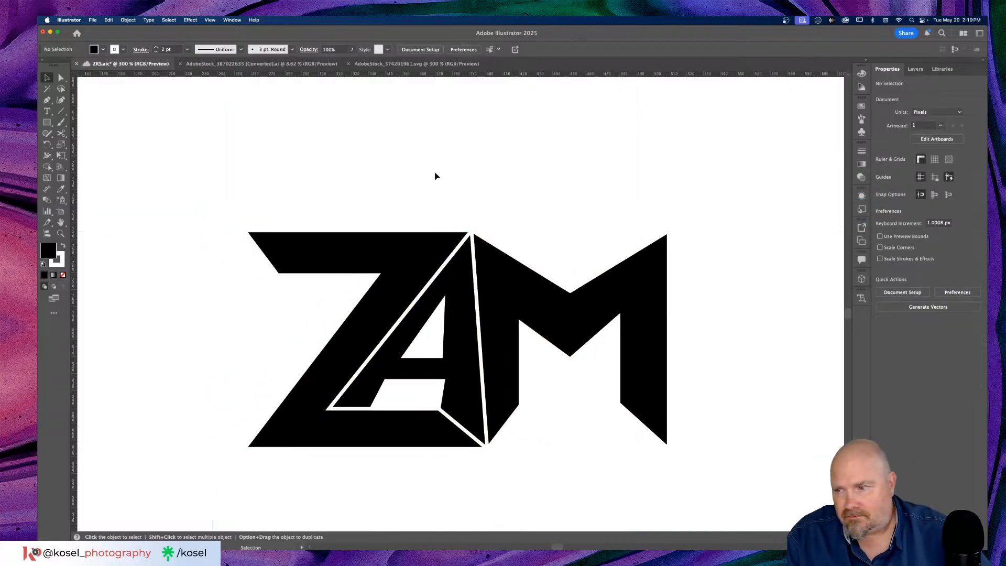
key(super+1)
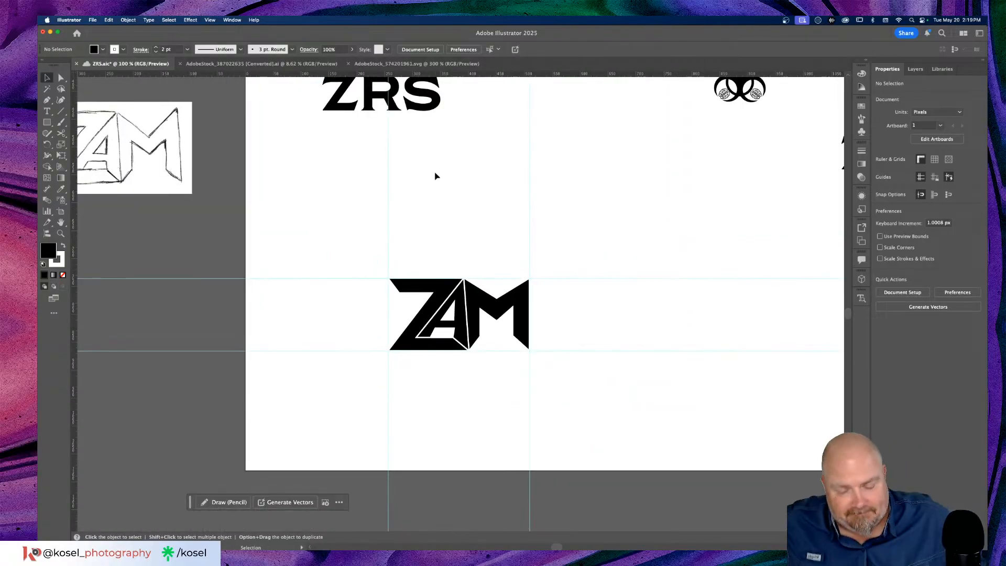
key(a)
key(super+semicolon)
key(v)
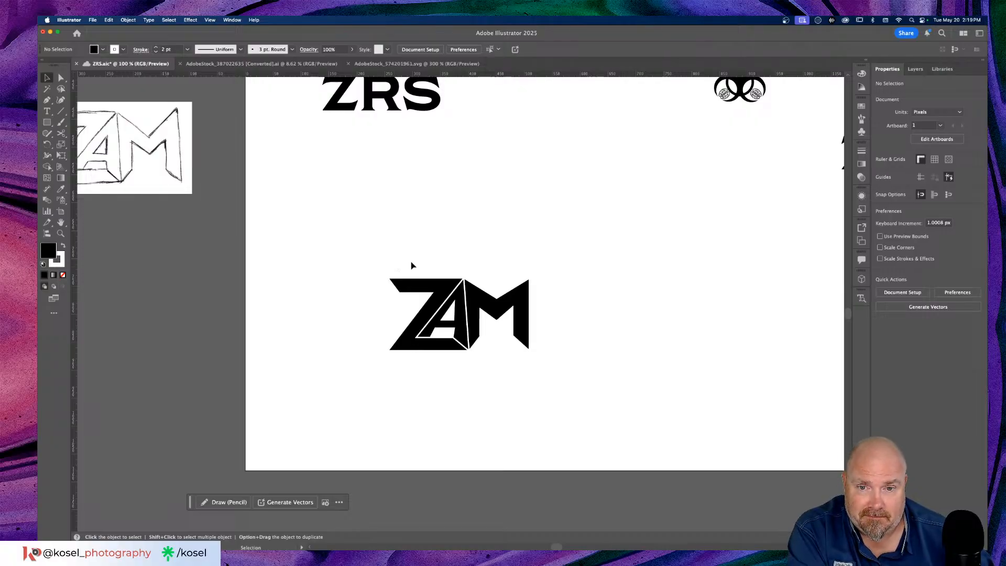
Move the ZAM lettering beside the Fun Survival Research text, above the ZRS lettering, and deselect it
scroll(411, 265, down, 2)
scroll(412, 266, up, 2)
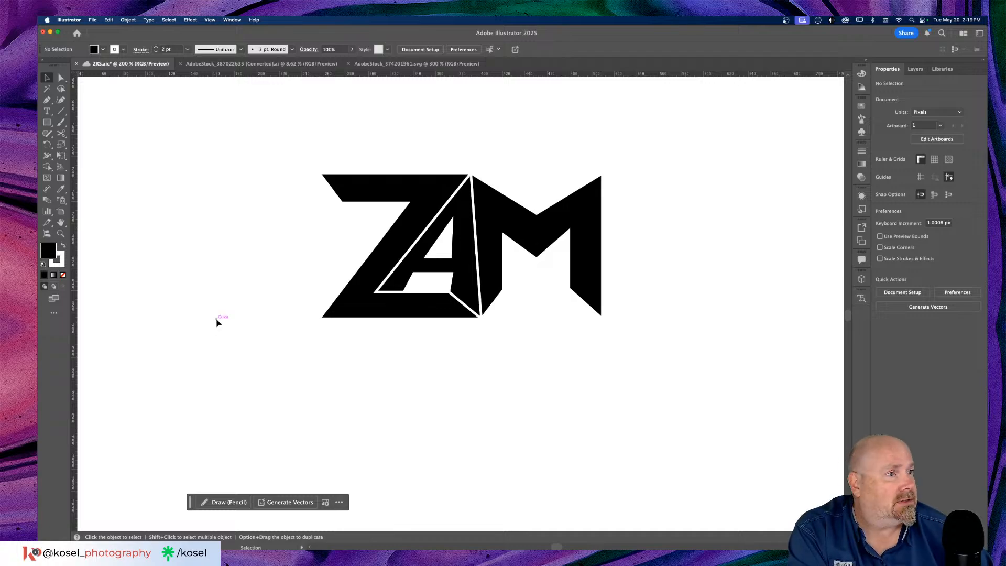
scroll(221, 317, up, 5)
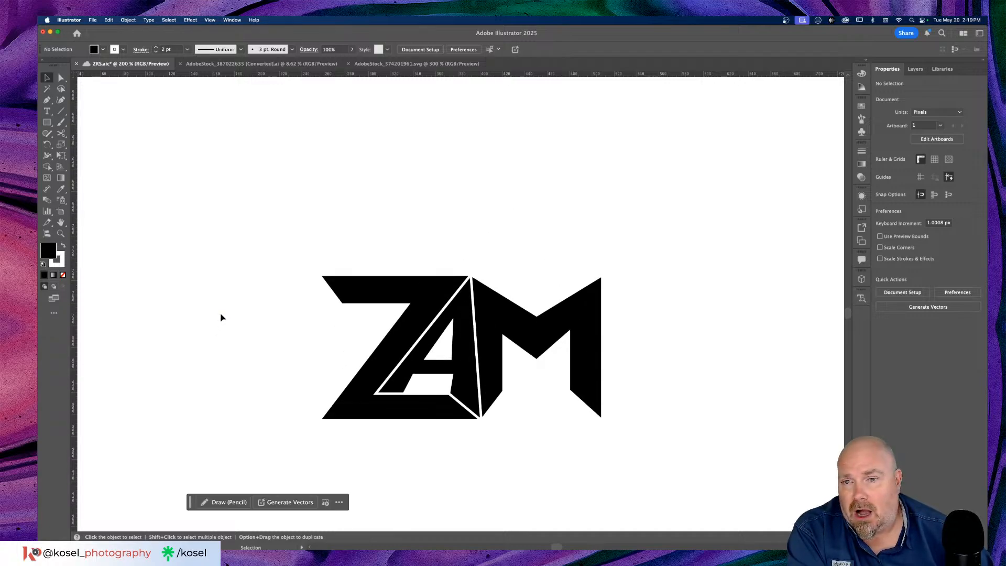
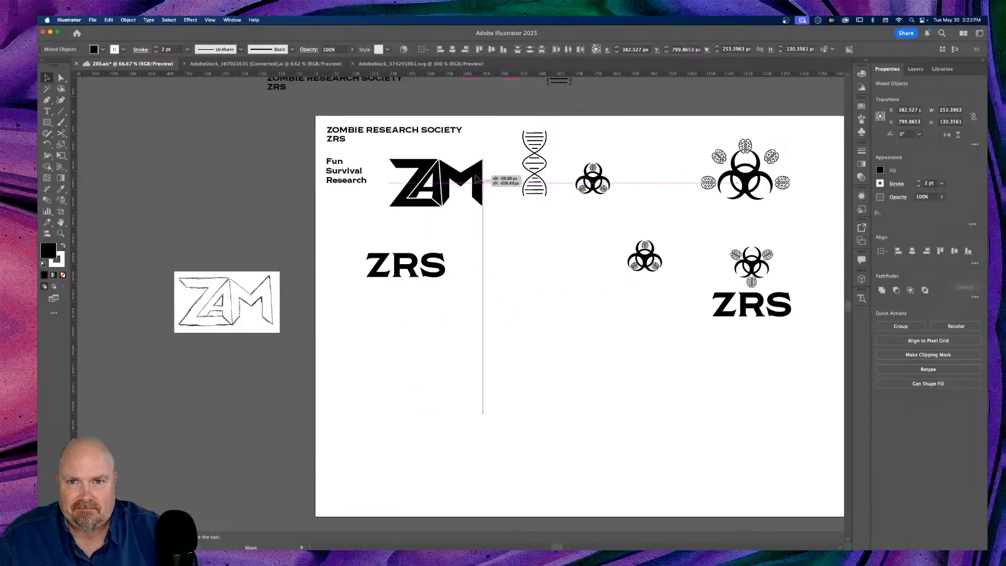
click(513, 341)
scroll(513, 344, up, 2)
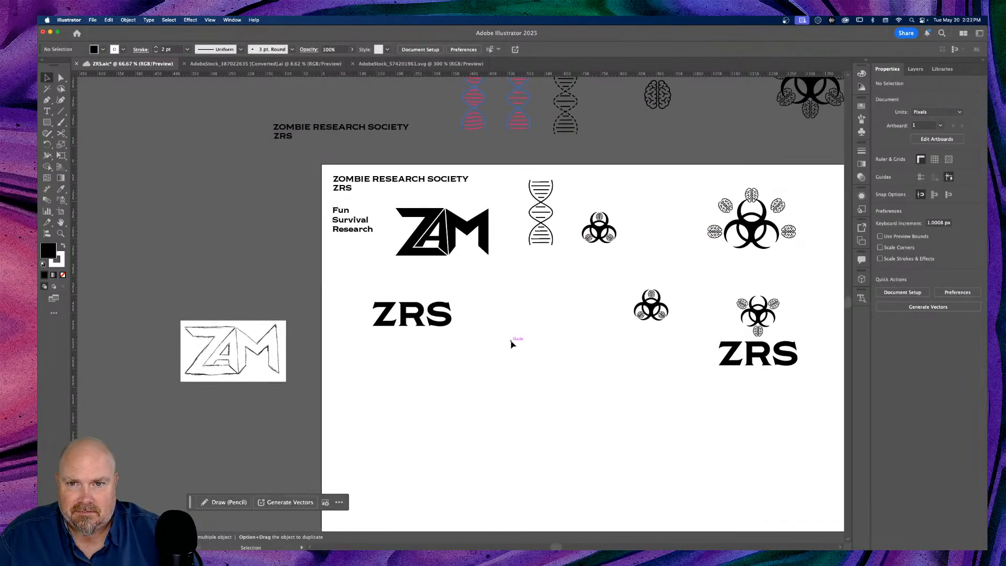
key(super+equal)
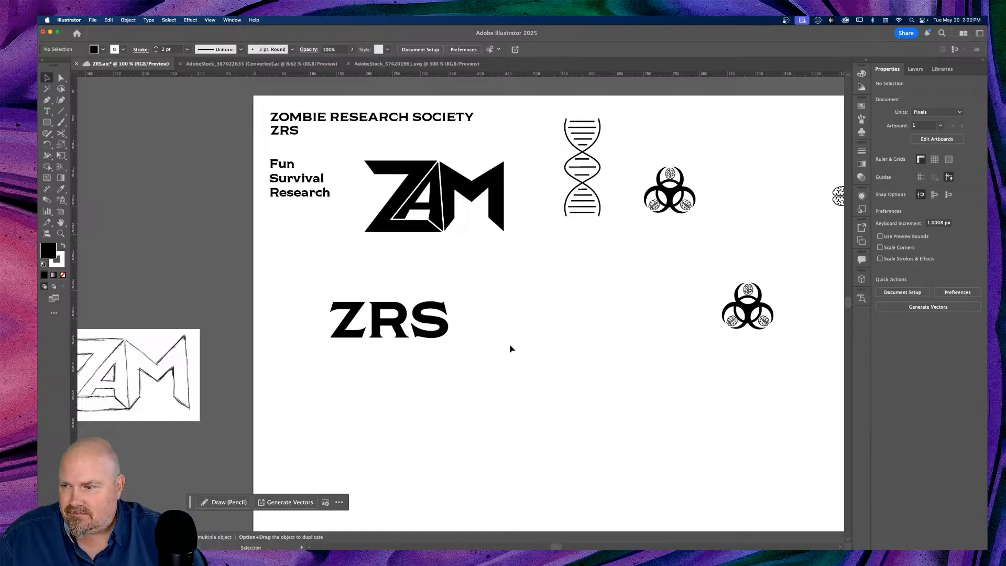
scroll(511, 348, up, 3)
scroll(511, 349, right, 6)
scroll(511, 348, right, 4)
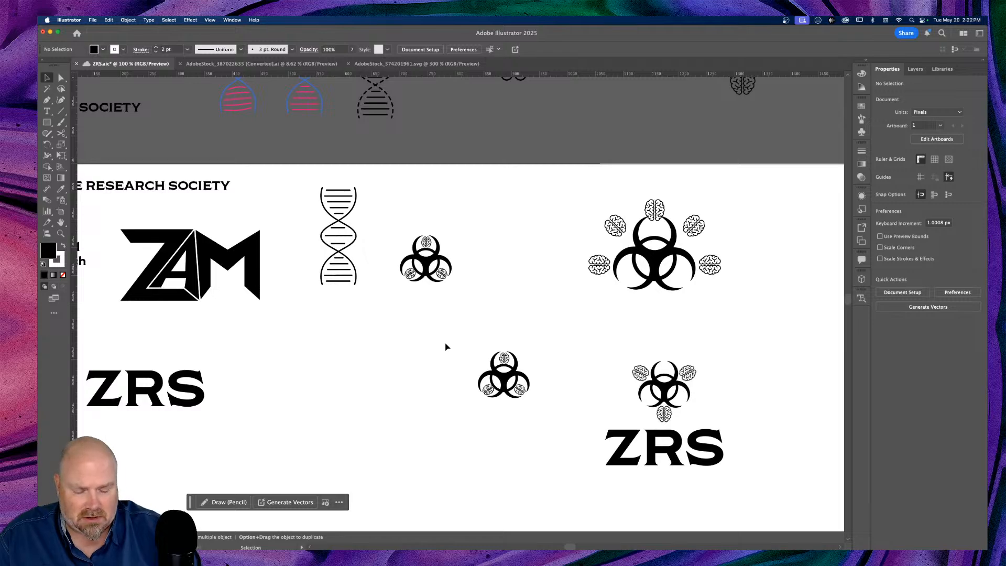
Examine the biohazard symbols with brains inside their arms and compare them with the version above the ZRS lettering
key(super+equal)
key(super+equal)
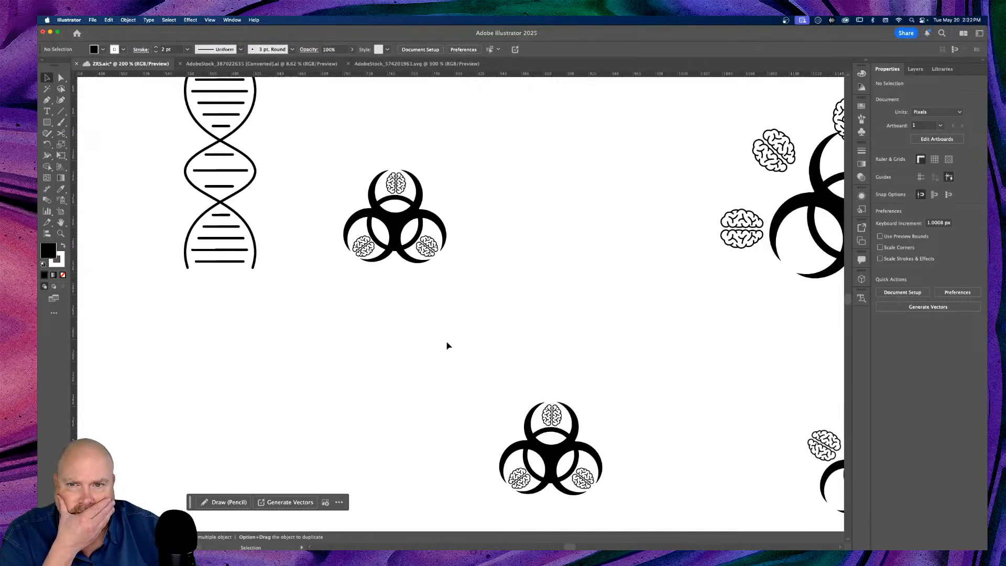
scroll(447, 346, down, 5)
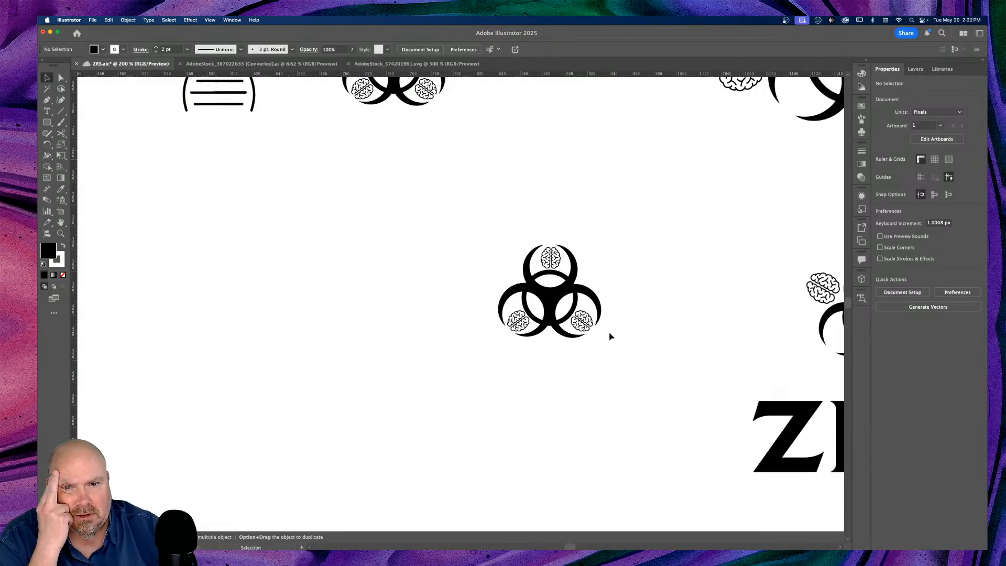
scroll(610, 335, right, 5)
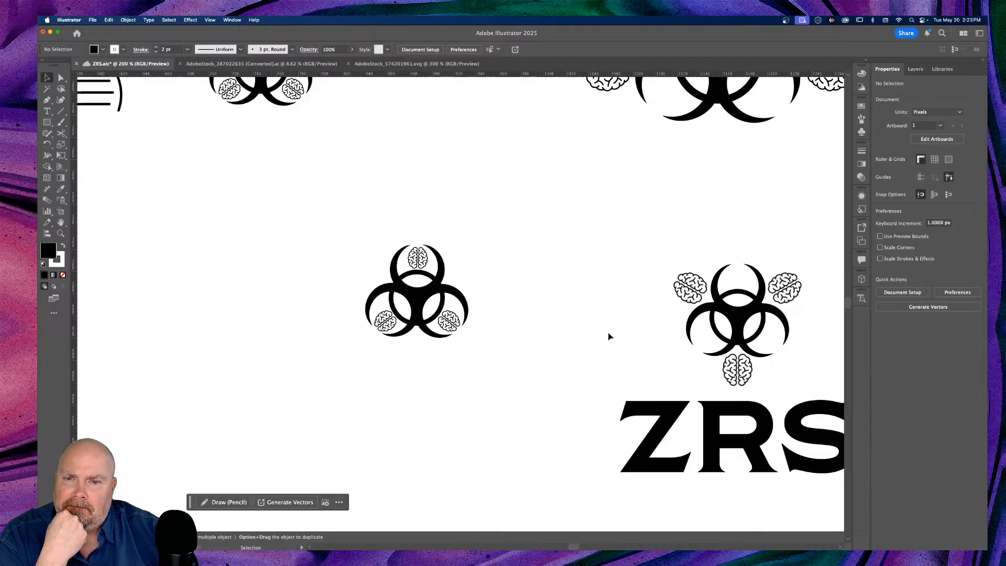
key(super+minus)
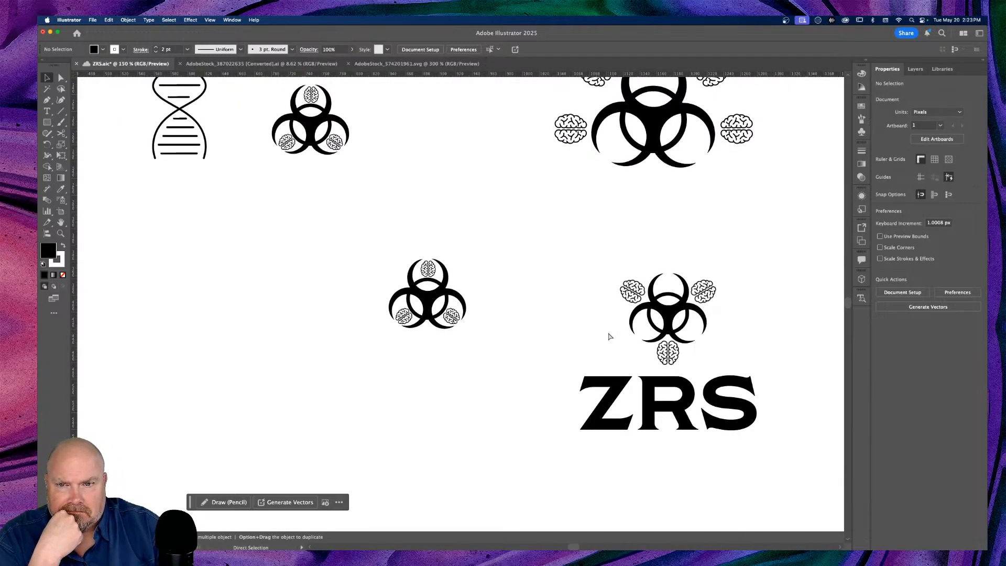
key(super+equal)
key(super+equal)
key(super+minus)
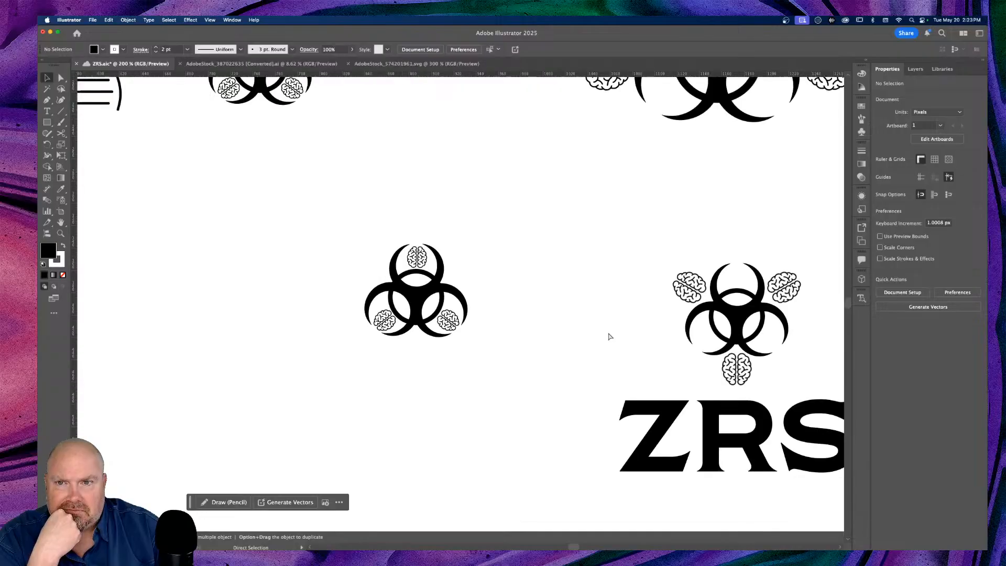
key(super+minus)
key(super+minus)
key(super+equal)
key(super+equal)
key(super+equal)
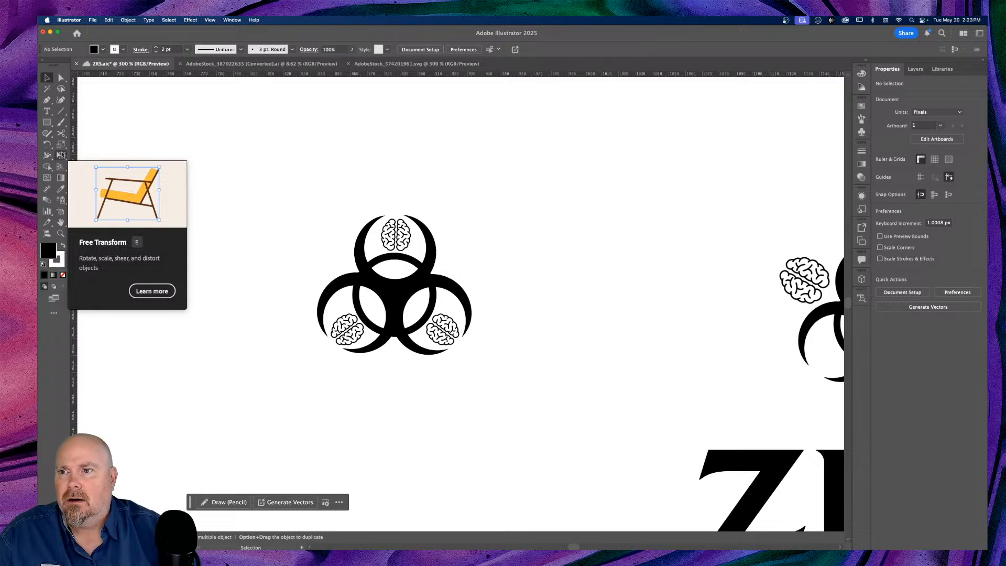
Set up the Star tool with no fill and a black 3 pt stroke
click(47, 122)
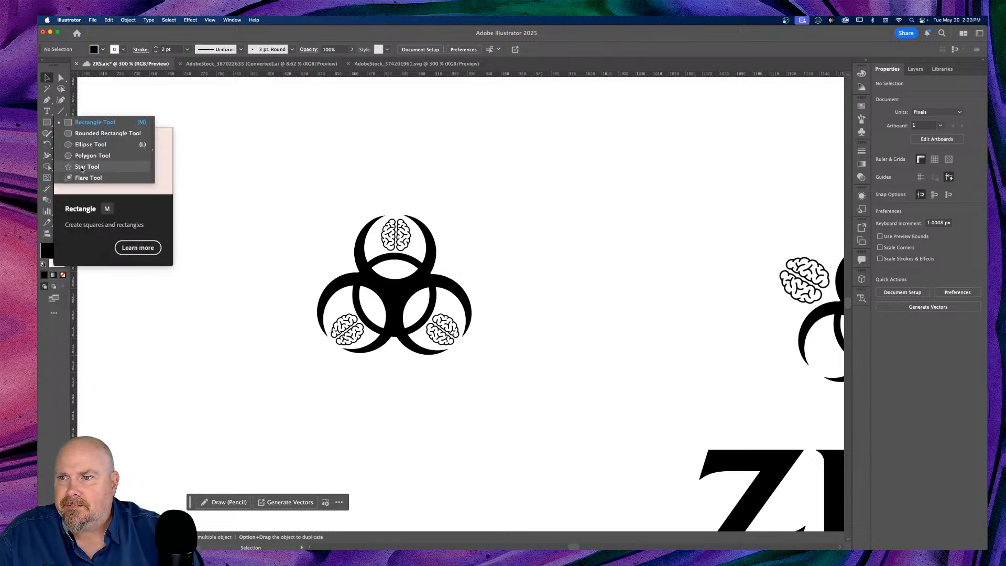
click(81, 167)
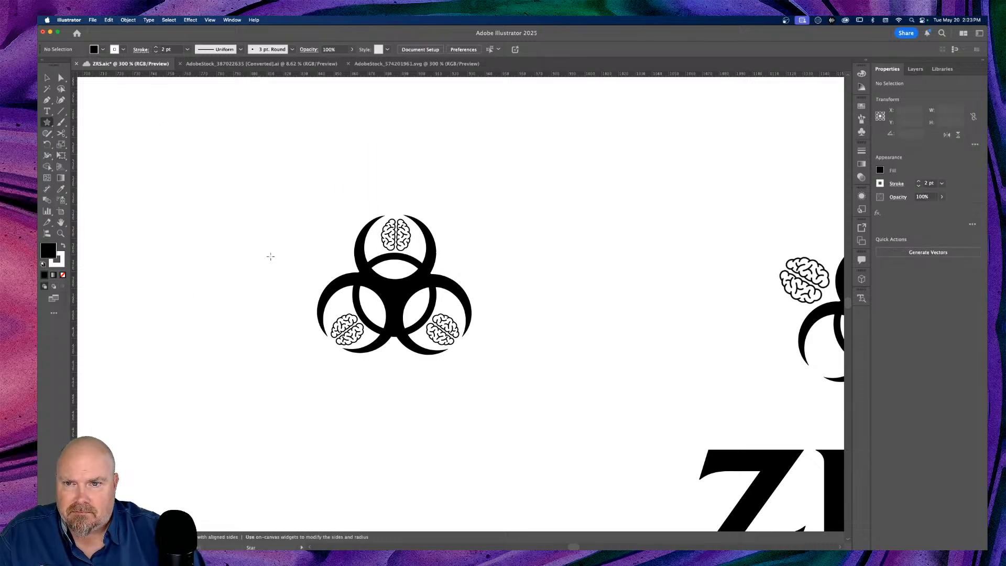
scroll(228, 195, left, 3)
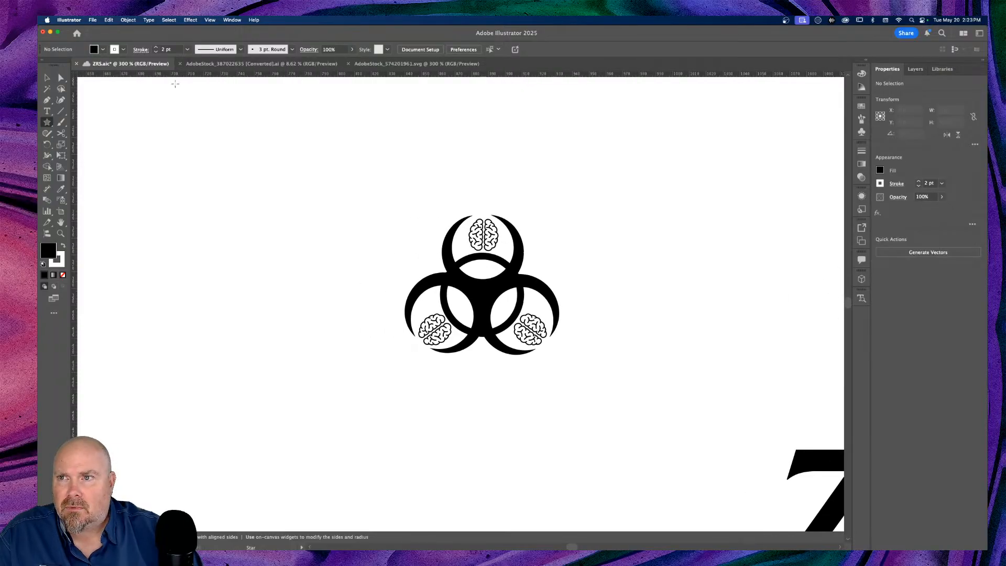
click(102, 50)
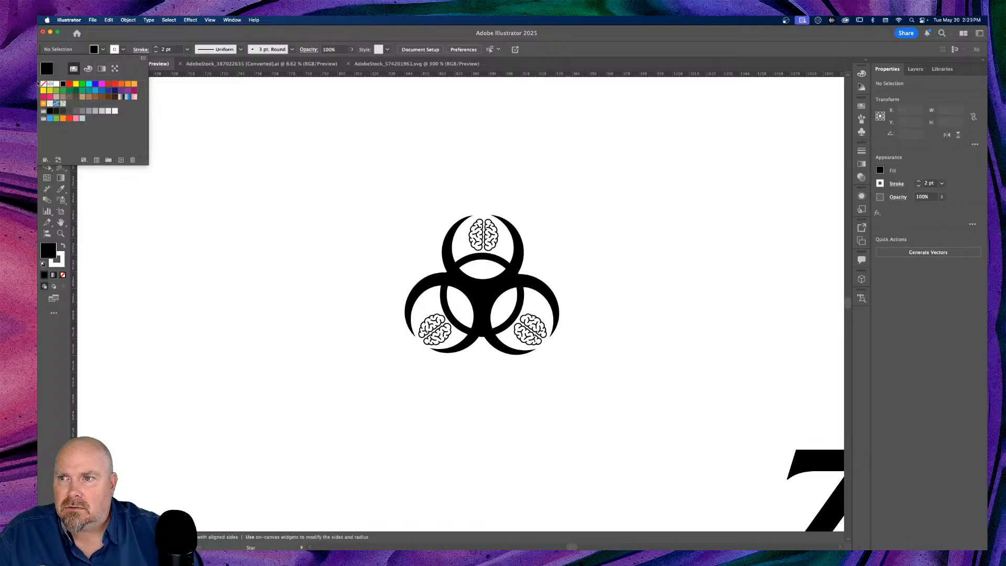
click(43, 84)
click(124, 49)
click(123, 50)
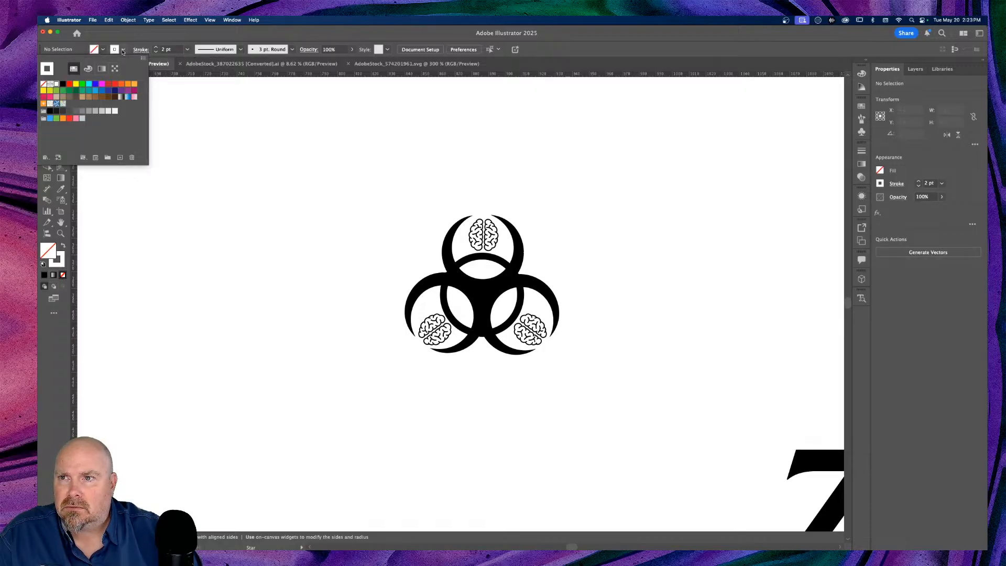
click(43, 83)
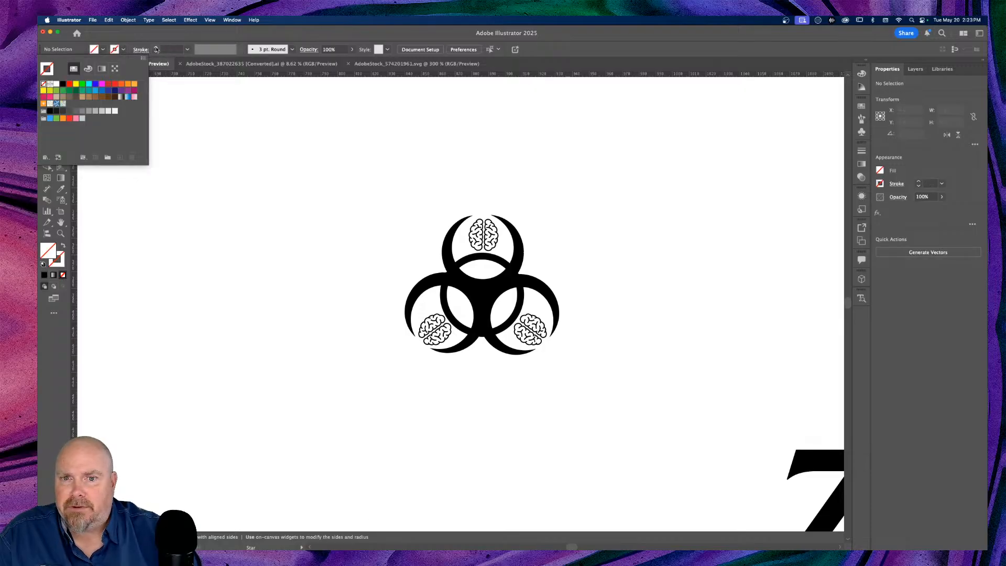
click(63, 84)
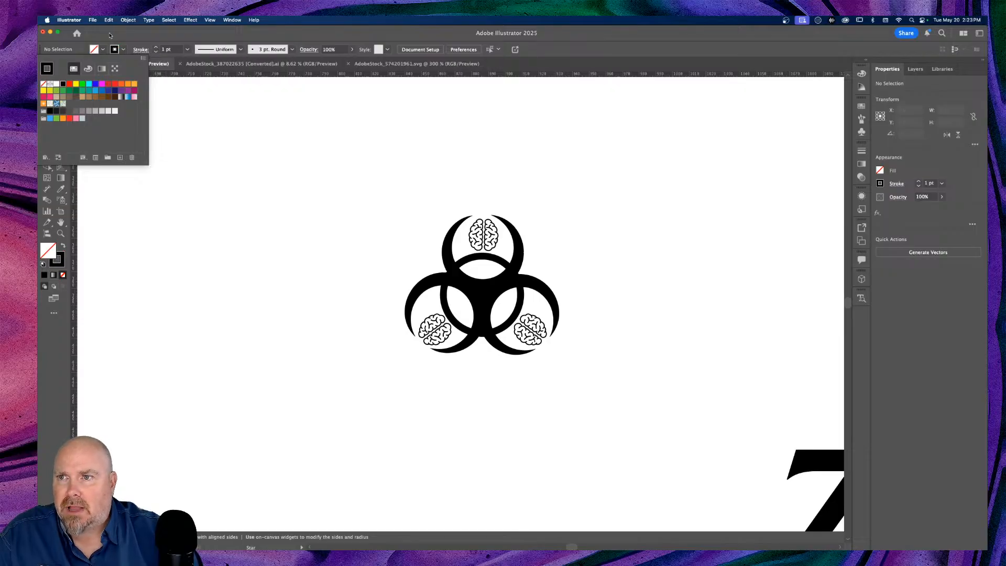
click(156, 47)
click(156, 47)
click(156, 46)
Draw an upright star about 96 px wide up and to the left of the lower biohazard symbol, and set it to ten points
drag(201, 159, 256, 226)
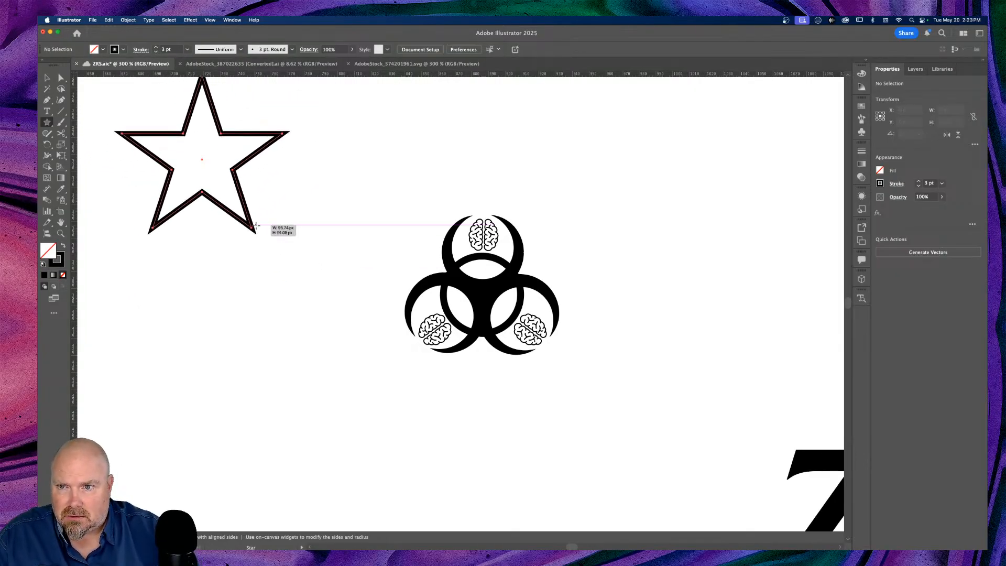
drag(256, 225, 256, 226)
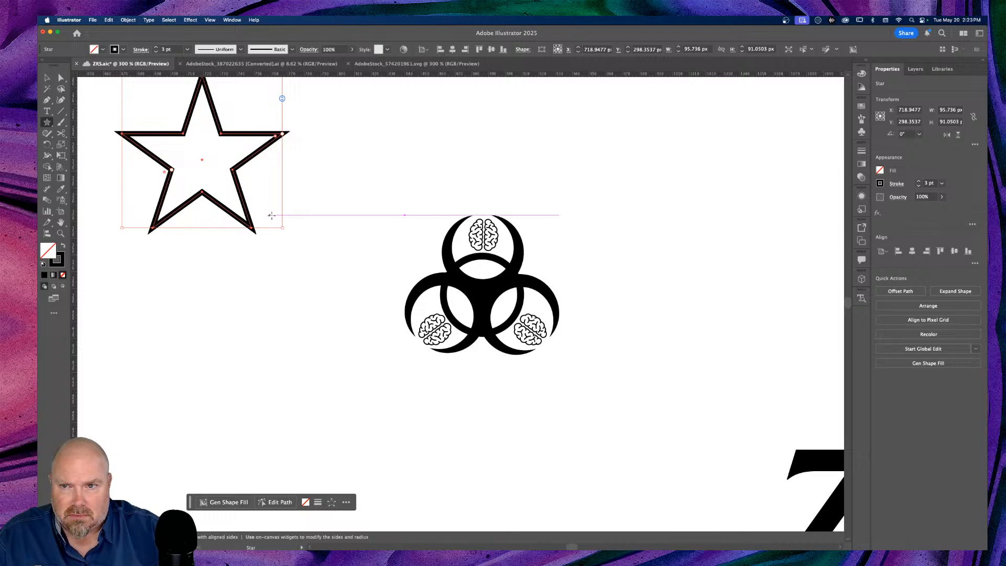
scroll(272, 215, up, 5)
scroll(272, 215, left, 4)
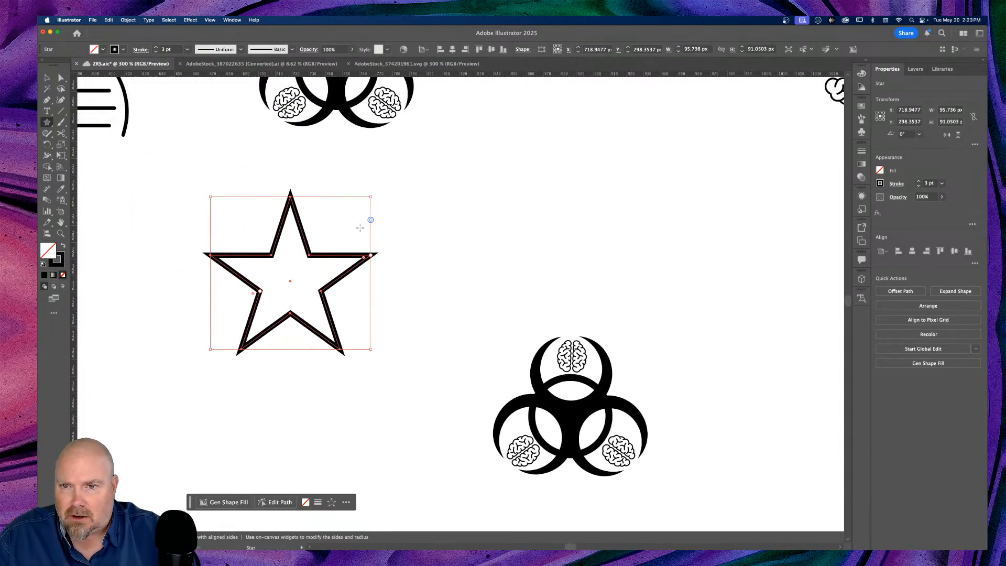
drag(371, 221, 371, 253)
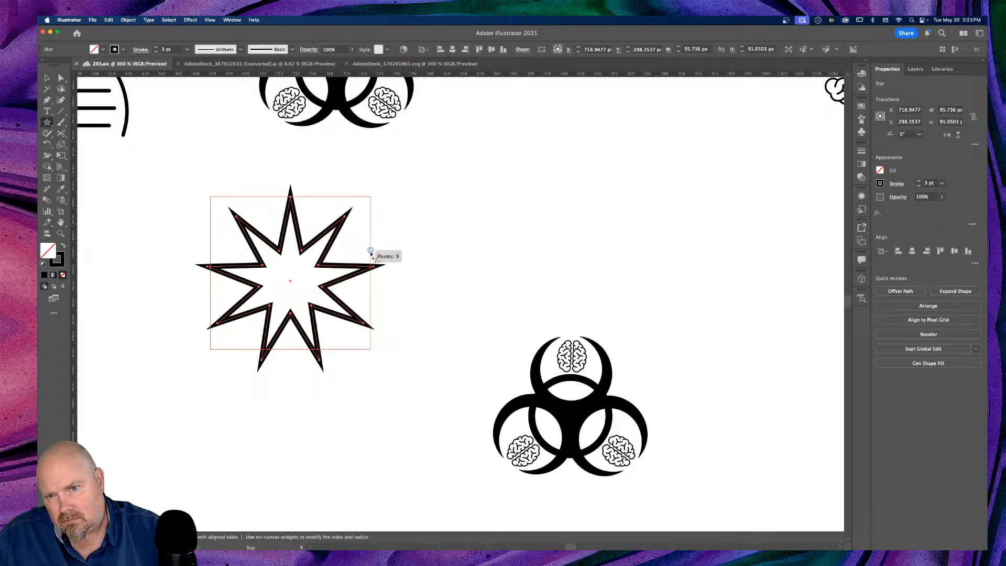
drag(370, 252, 371, 260)
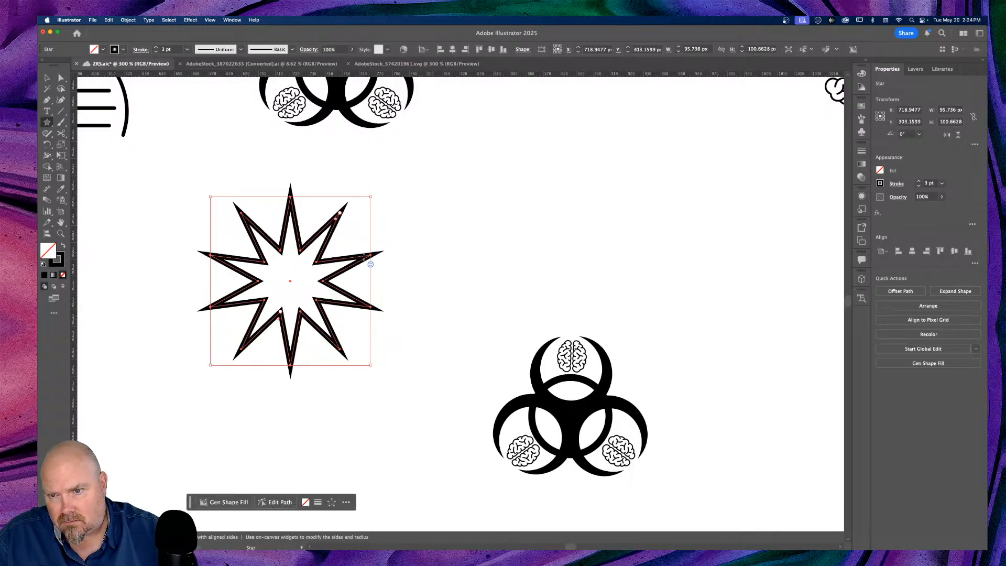
Place a copy of the ten-pointed star over the lower biohazard symbol and send it backward
click(46, 77)
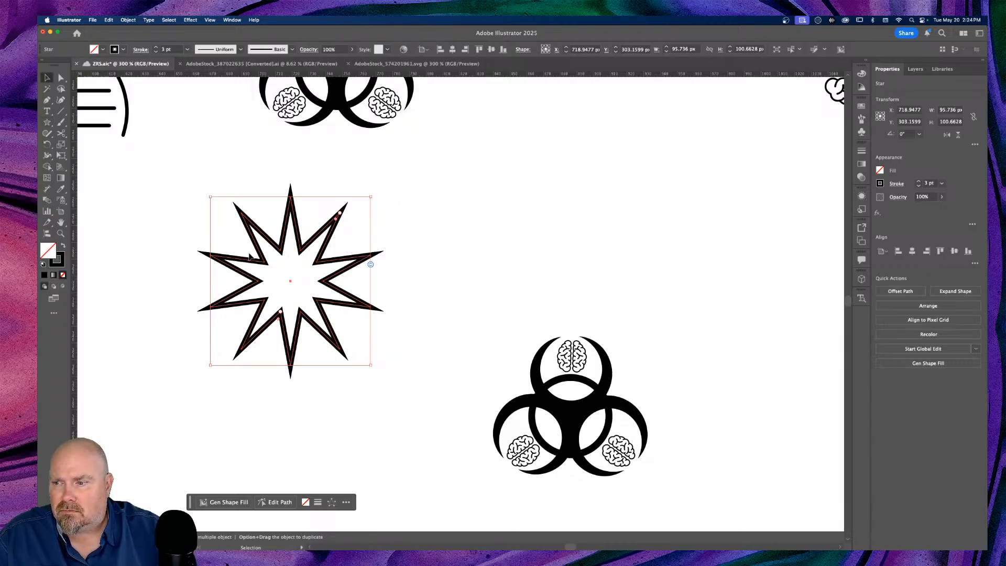
drag(361, 258, 633, 380)
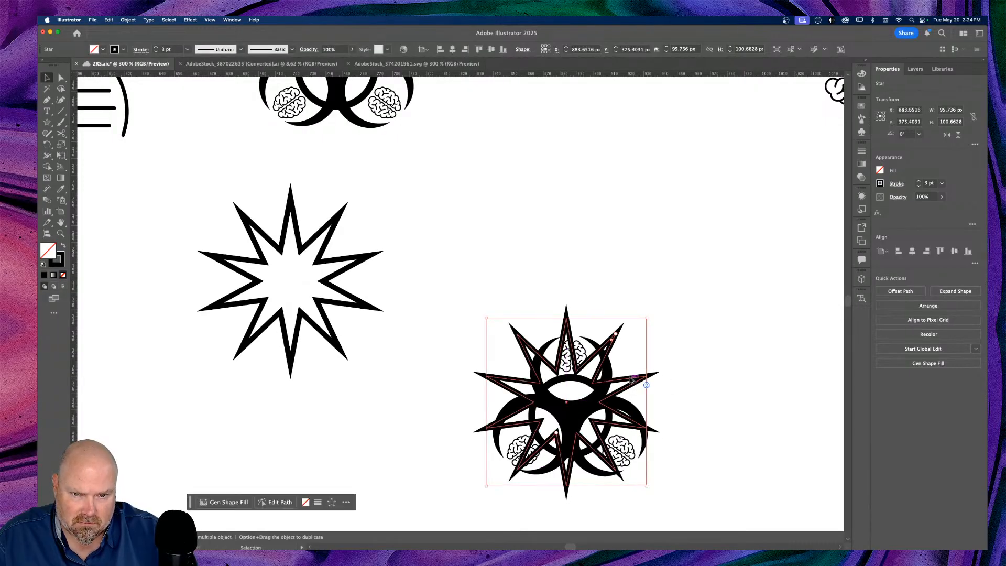
right_click(638, 348)
mouse_move(673, 464)
mouse_move(676, 510)
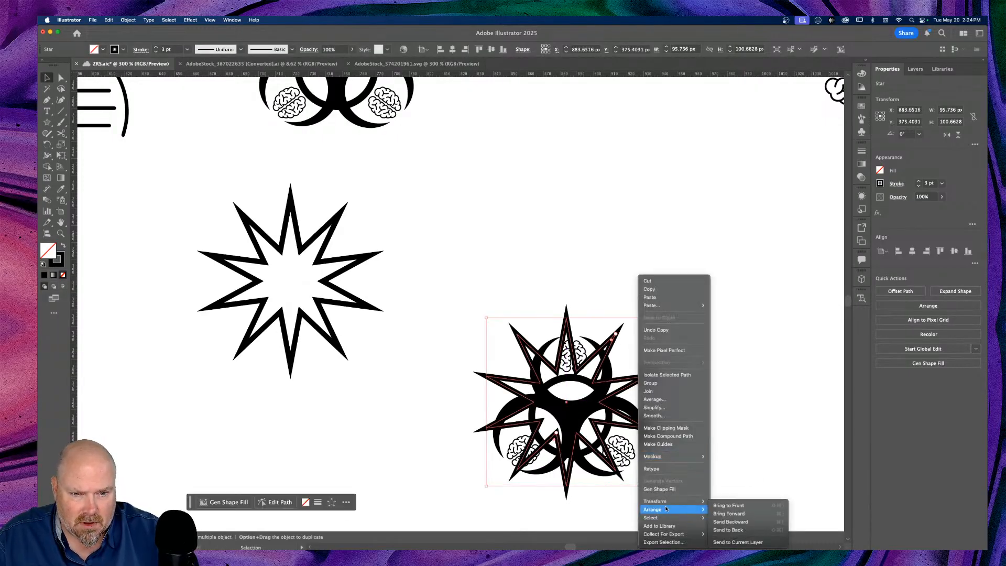
click(745, 522)
Move the star copy down the DNA layer's stack to just above the lowest biohazard compound path, and deselect it
click(917, 68)
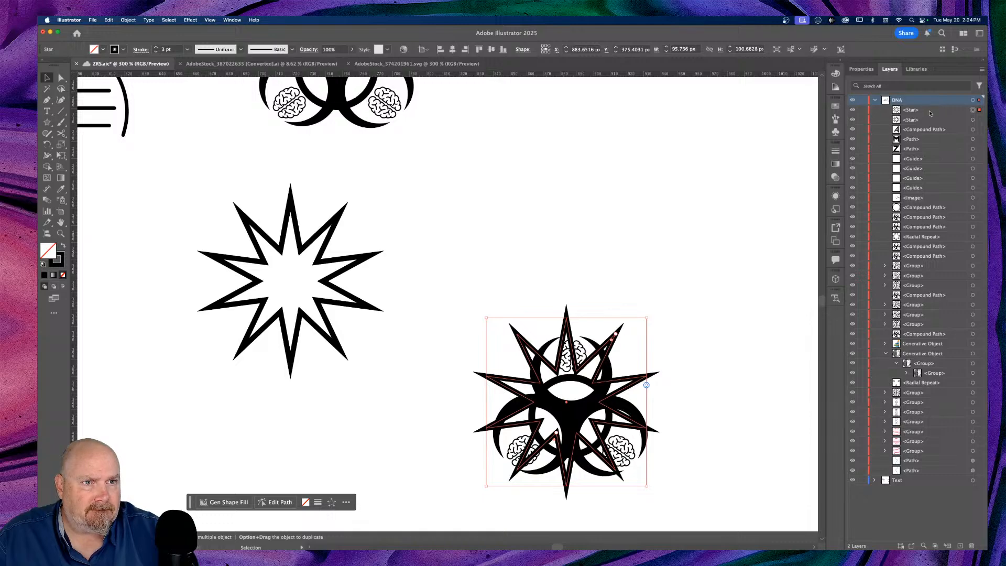
drag(930, 111, 933, 329)
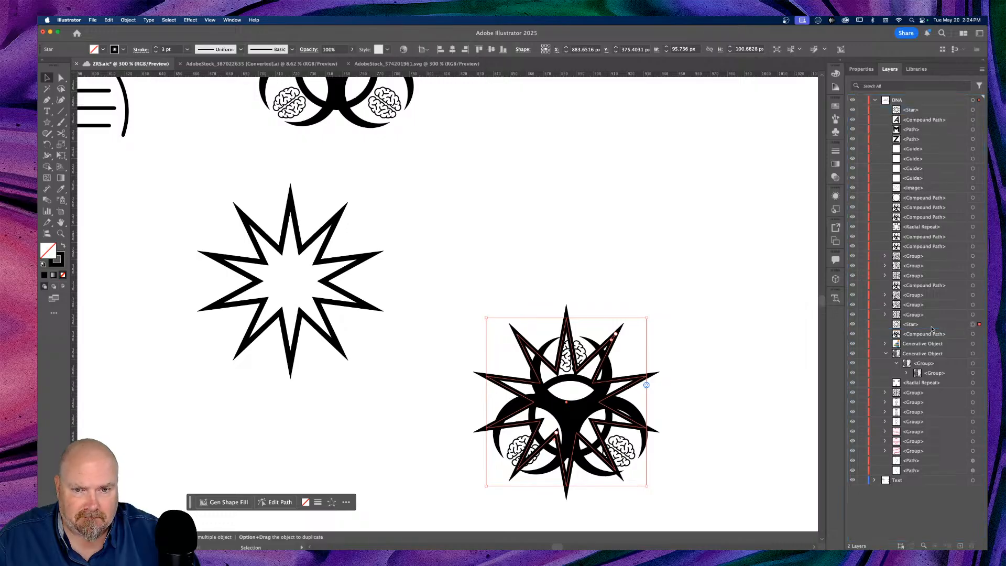
click(631, 170)
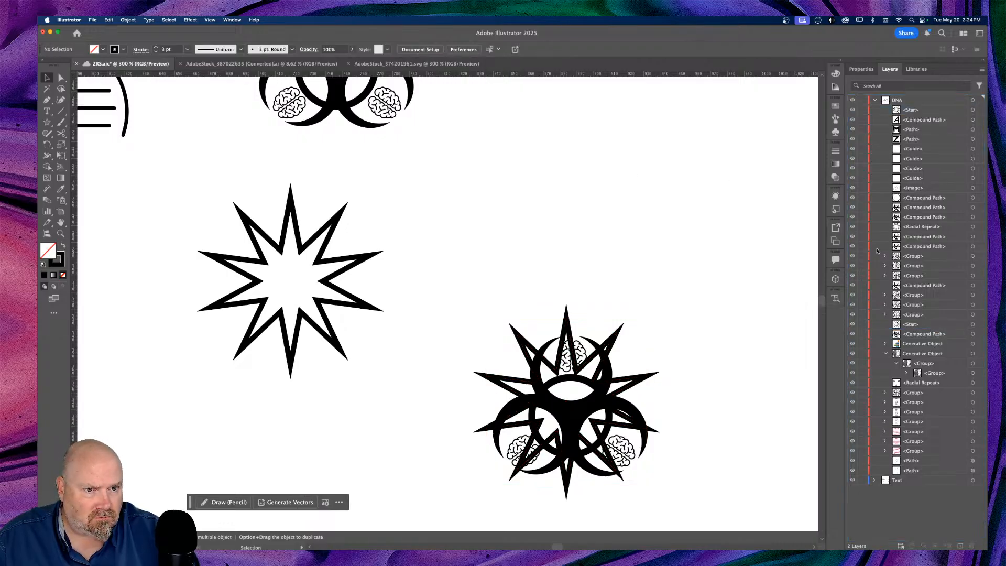
Select the star copy and shift it about 3 px right to centre it horizontally on the biohazard symbol
click(612, 335)
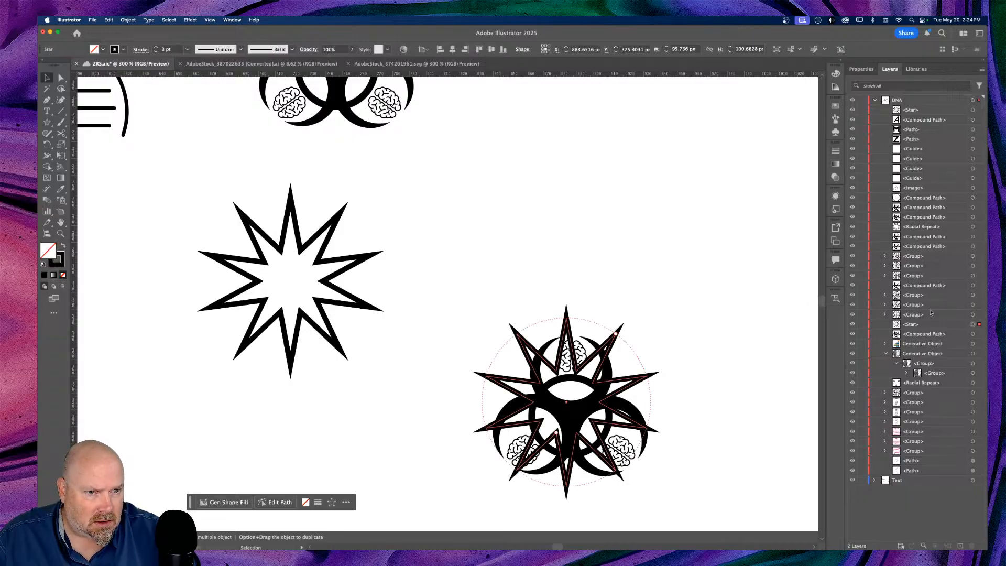
scroll(690, 305, down, 10)
key(a)
key(super+equal)
key(v)
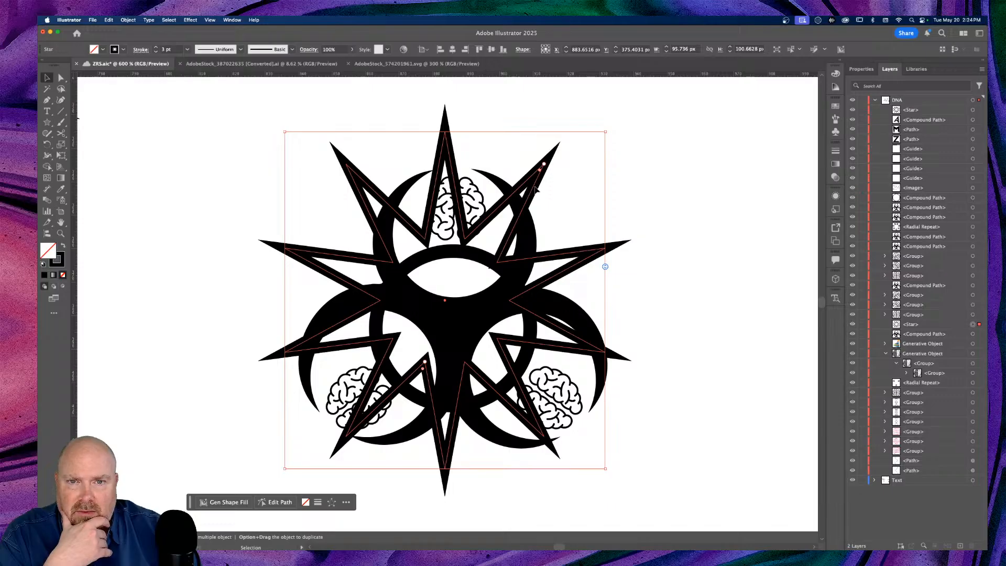
mouse_move(535, 187)
mouse_down()
mouse_move(555, 195)
mouse_move(545, 191)
mouse_up()
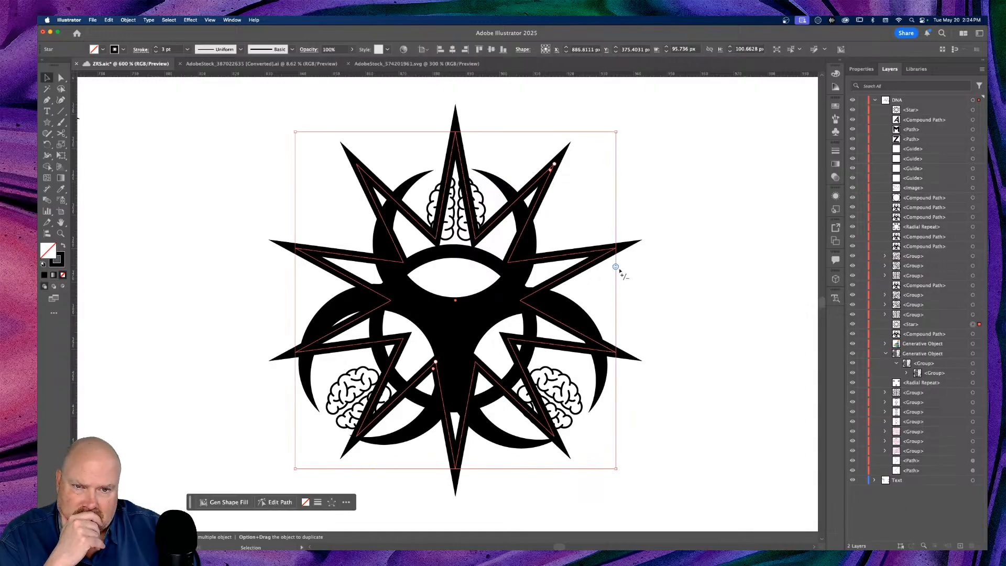
Reduce the star copy to four points and scale it from its centre to about 98 px wide
drag(615, 266, 616, 166)
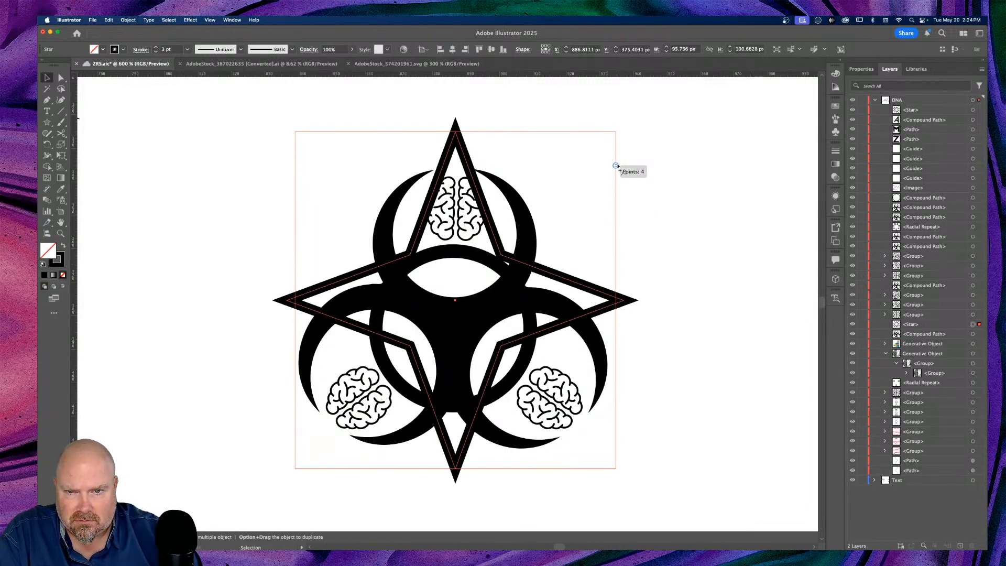
drag(616, 166, 617, 149)
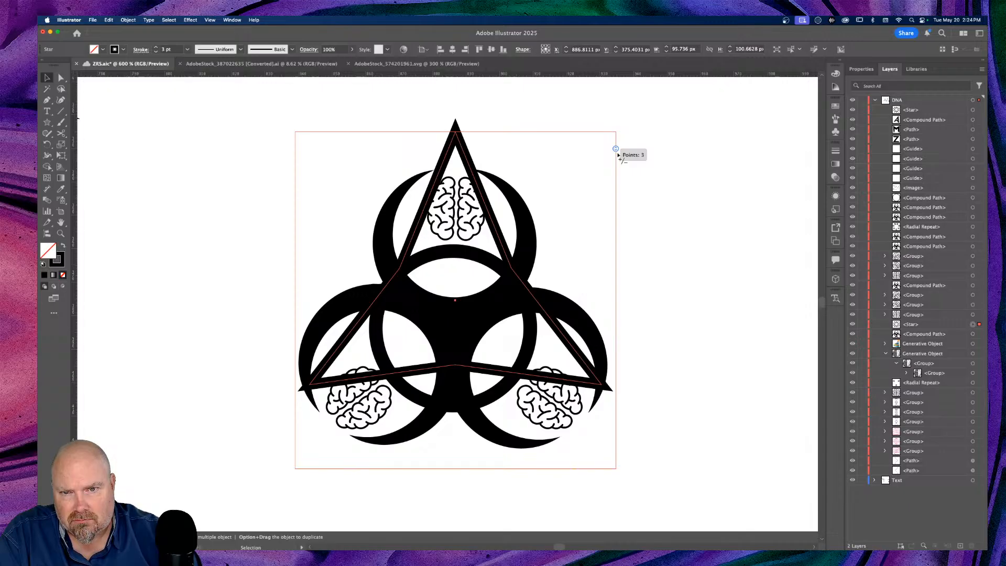
drag(617, 149, 616, 166)
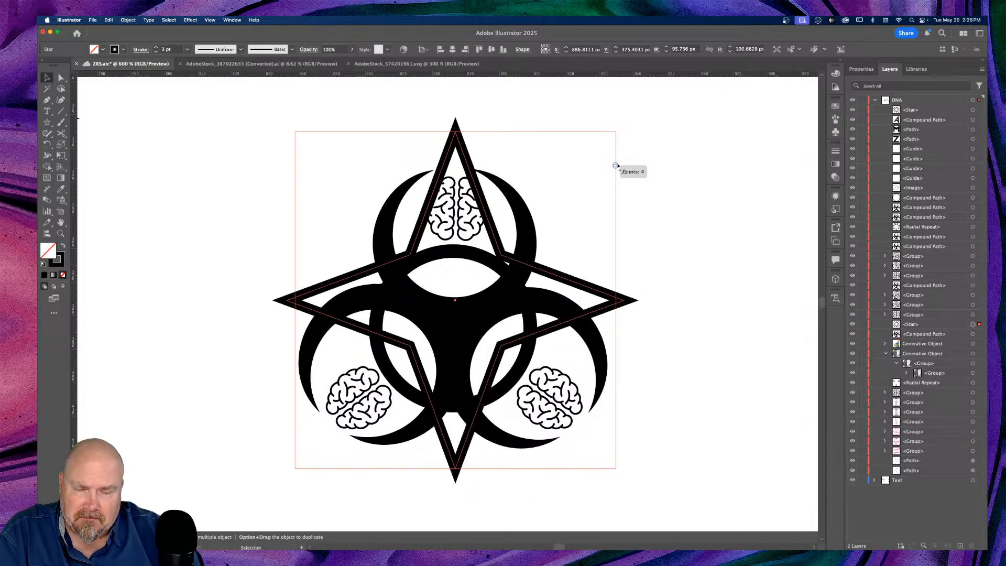
mouse_move(617, 165)
mouse_down()
mouse_move(616, 149)
mouse_move(620, 164)
mouse_up()
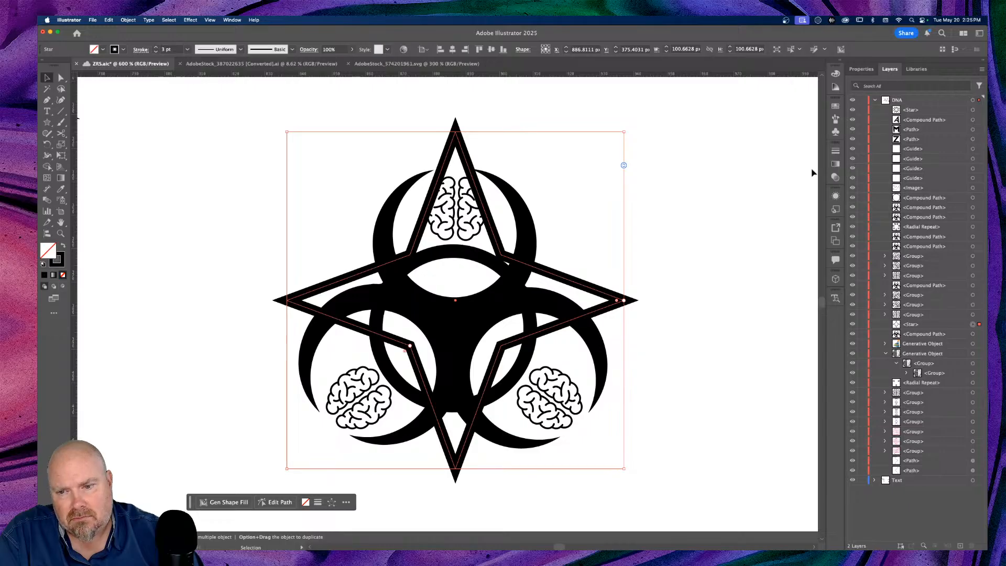
click(332, 502)
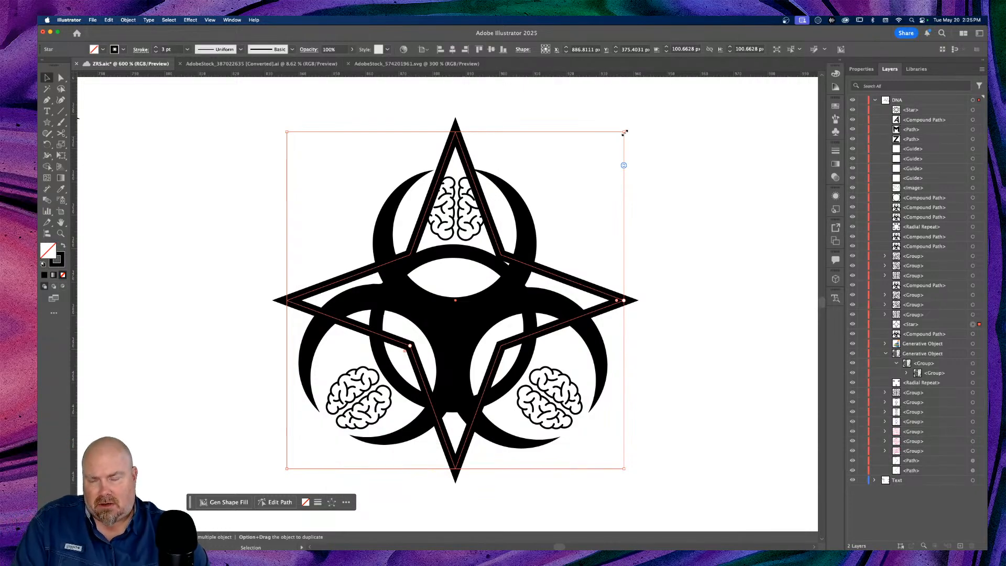
drag(625, 133, 667, 137)
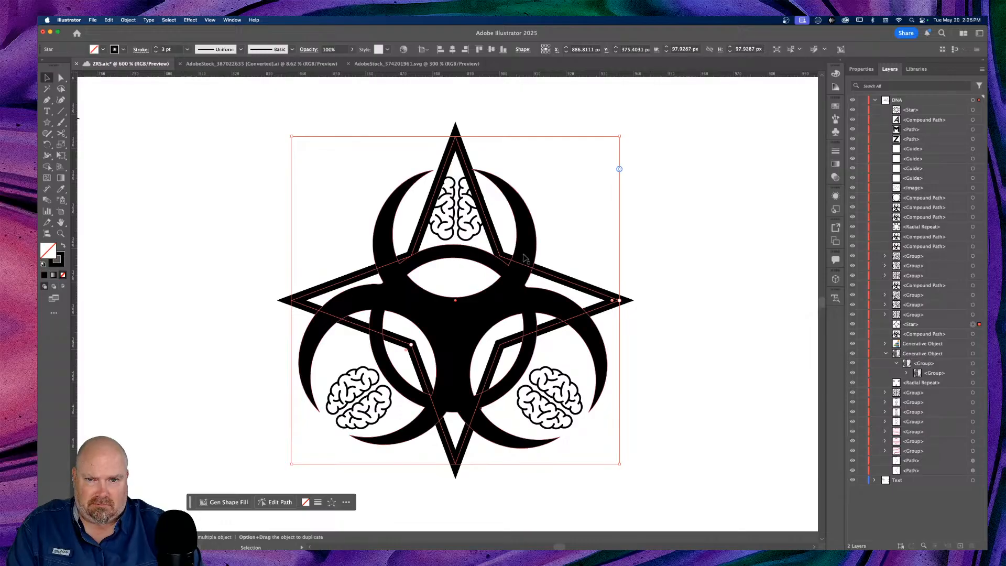
Lower the star about 5 px over the biohazard symbol and reduce it to three points
drag(563, 283, 566, 300)
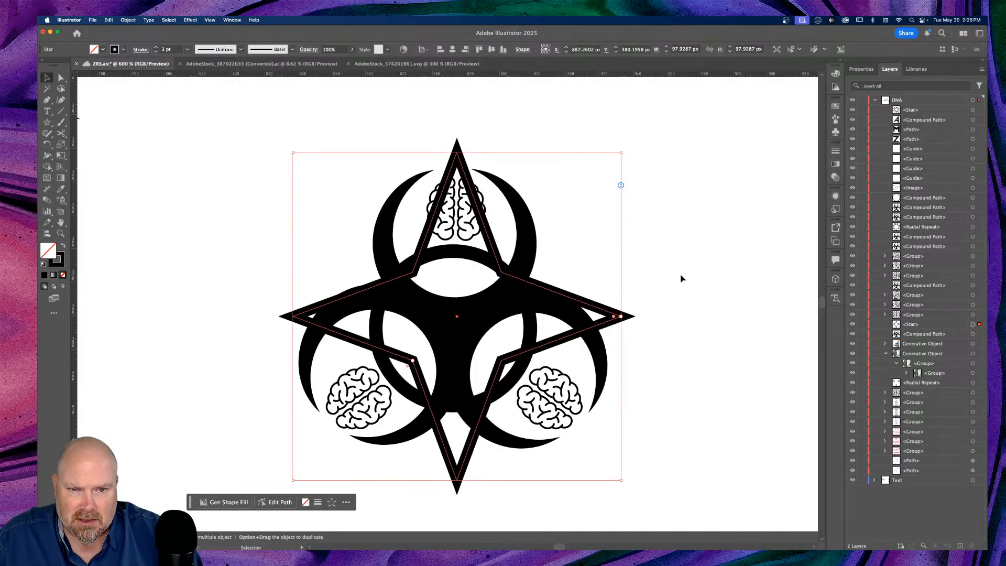
mouse_move(621, 185)
mouse_down()
mouse_move(622, 198)
mouse_move(621, 171)
mouse_up()
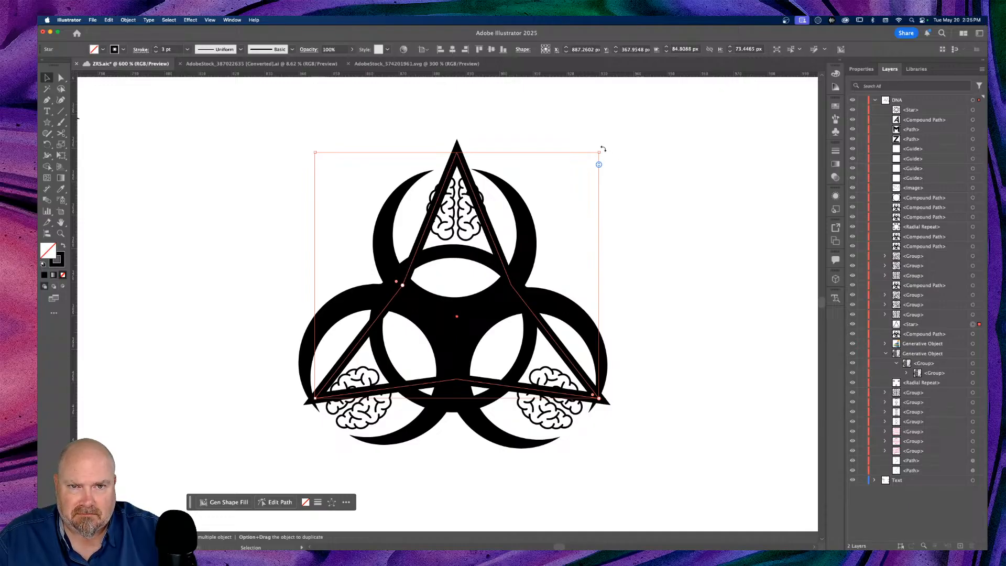
Rotate the three-pointed star on the biohazard symbol by 180° so it points downward, and deselect it
drag(603, 150, 352, 431)
click(672, 161)
scroll(675, 175, down, 2)
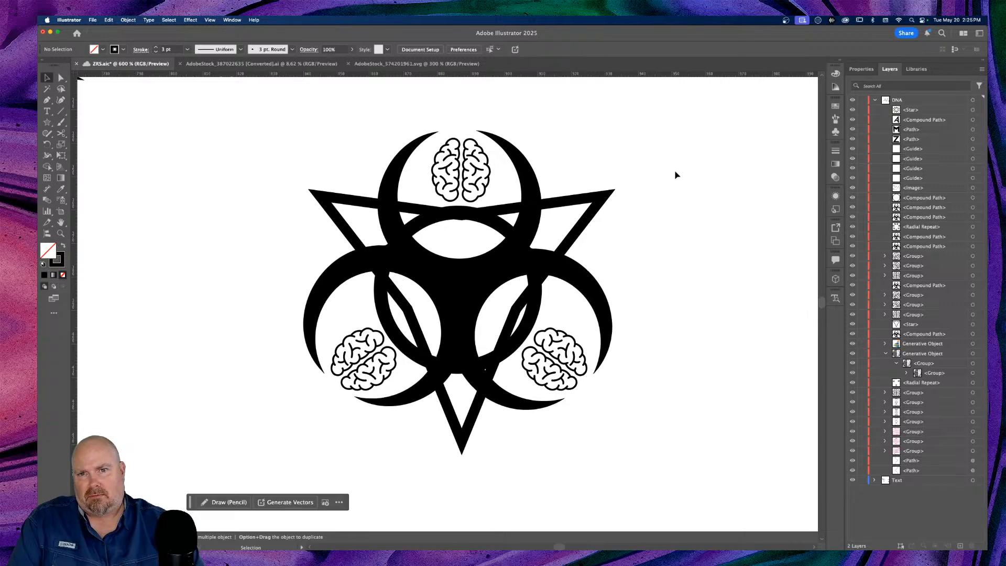
Duplicate the biohazard symbol with its brains and star, placing the copy about 137 px above the original
key(super+minus)
key(super+minus)
key(super+minus)
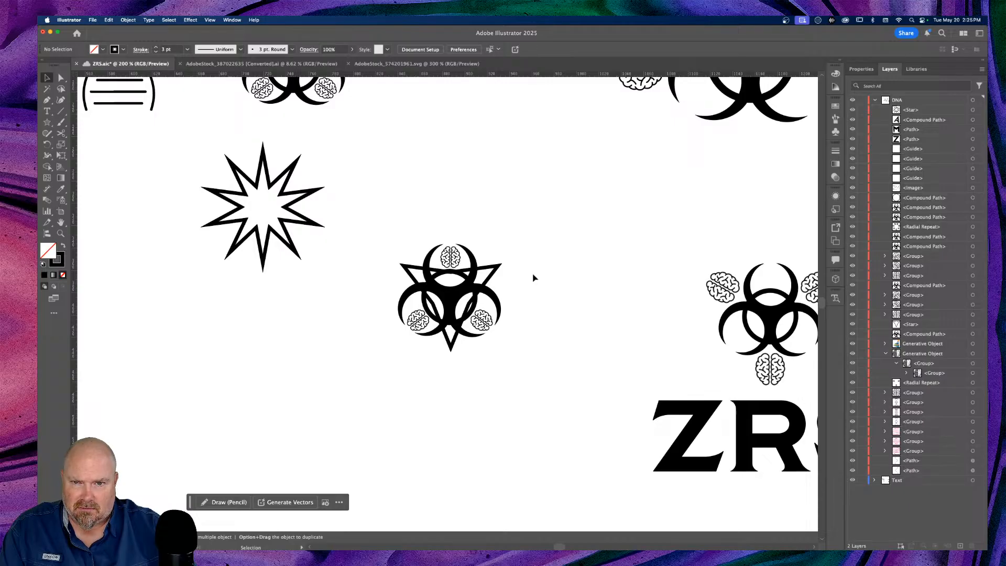
drag(544, 234, 445, 390)
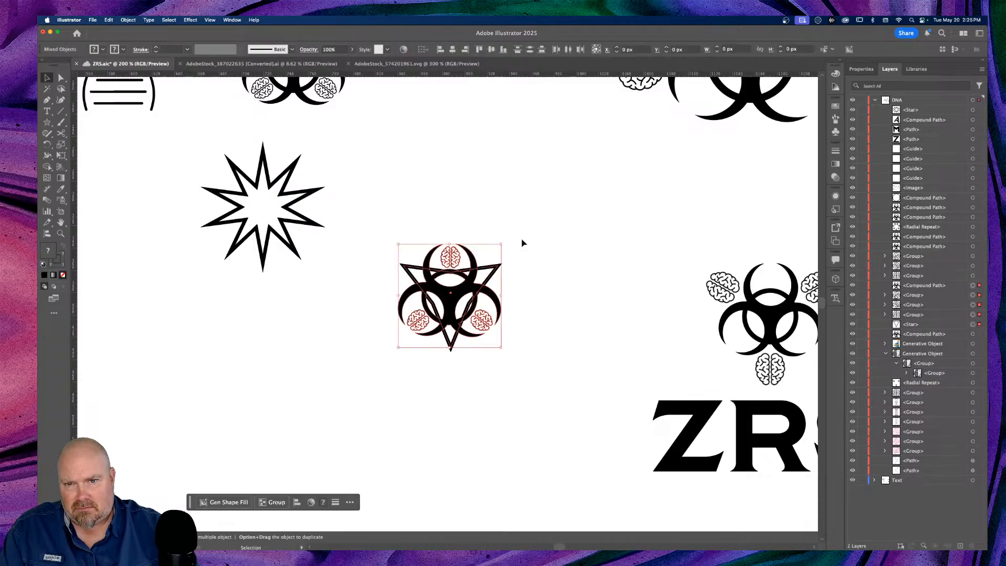
drag(459, 291, 451, 145)
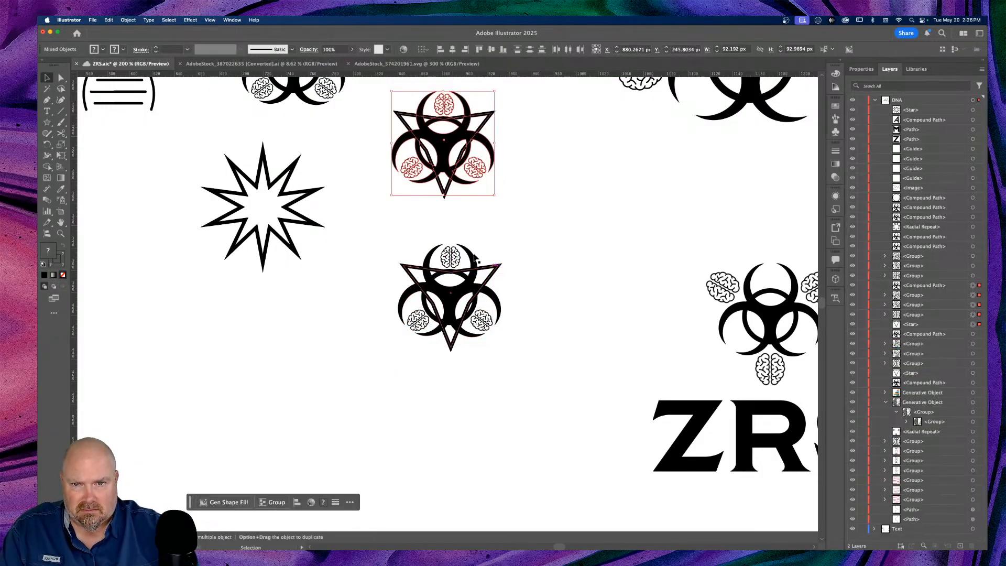
Centre the lower design's star horizontally on its biohazard symbol
click(494, 266)
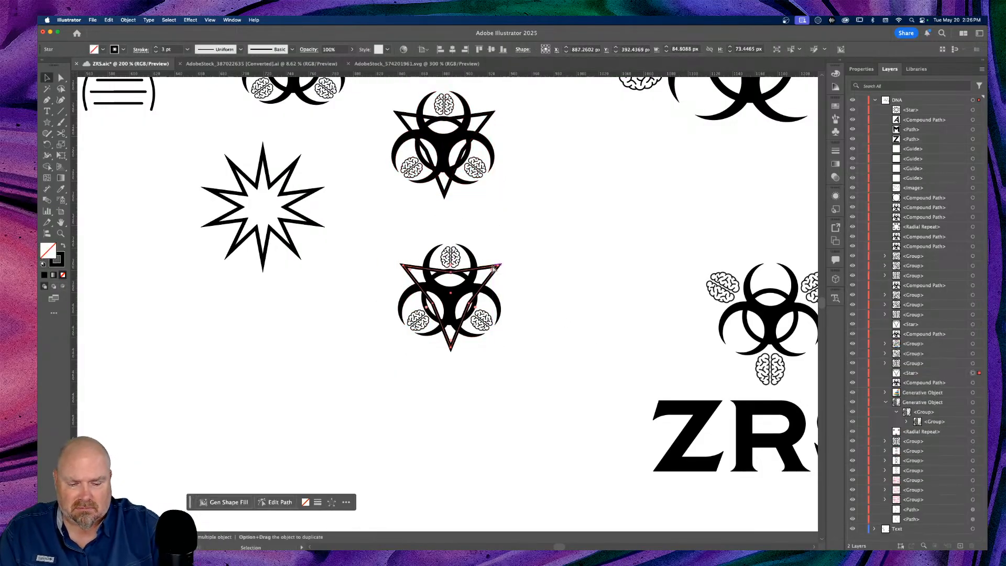
key(super+equal)
key(super+equal)
key(super+equal)
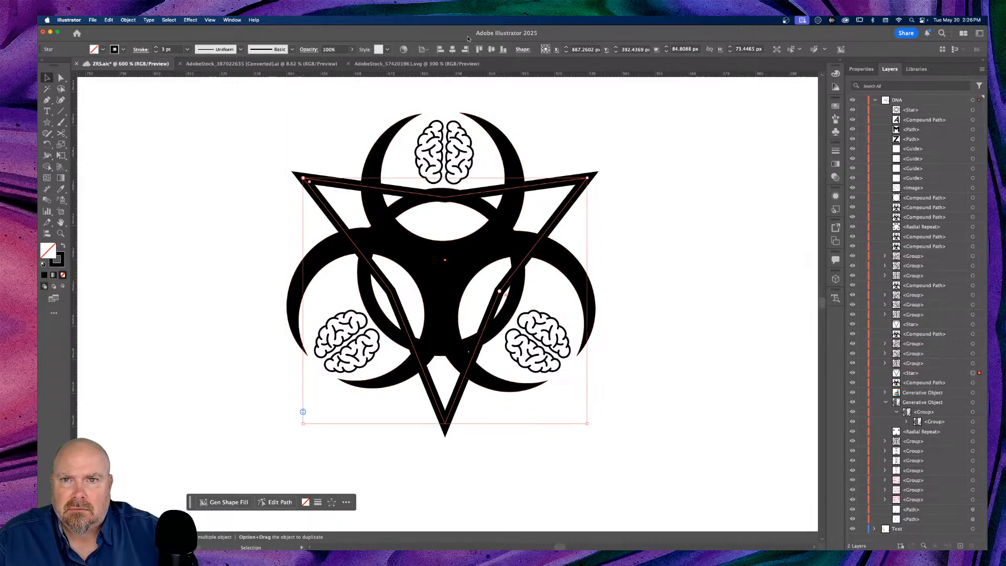
click(500, 137)
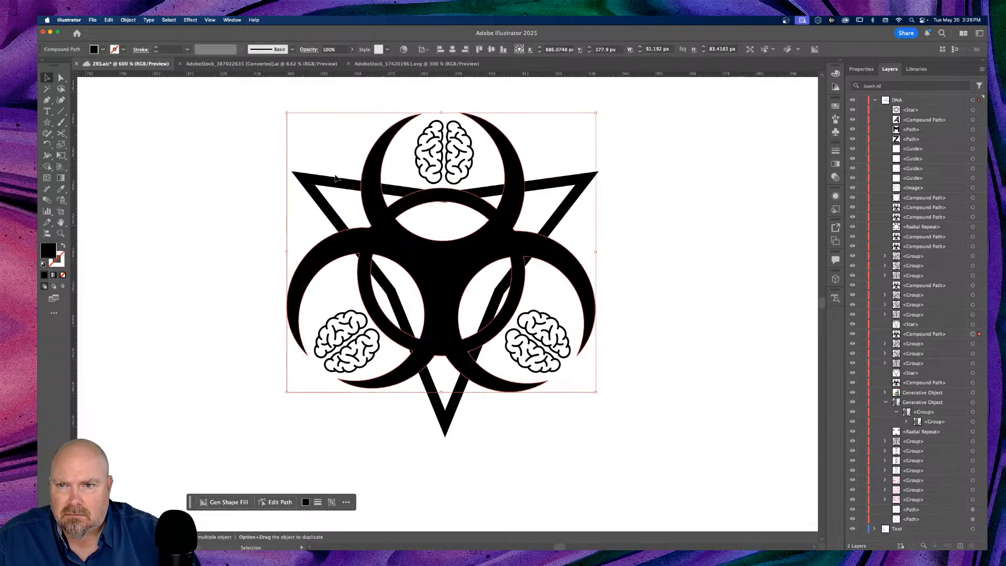
shift+click(356, 183)
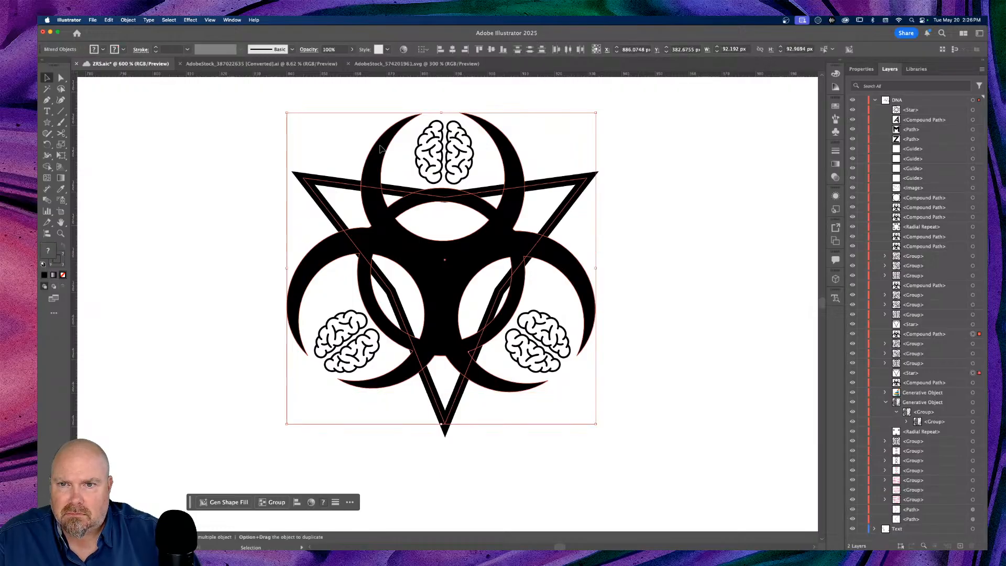
click(452, 49)
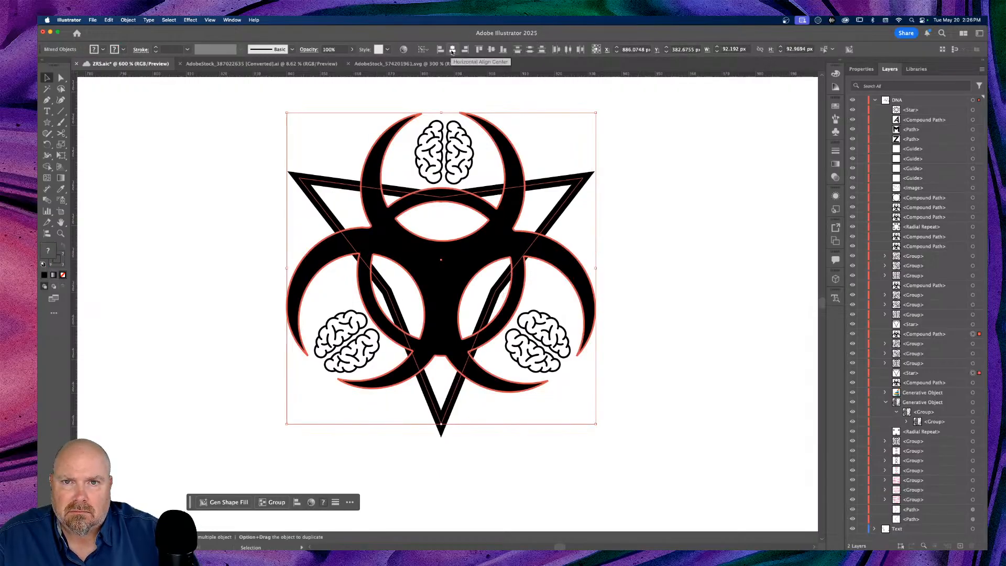
Try aligning the star and the biohazard symbol by their vertical centres, undo it and deselect them
click(492, 49)
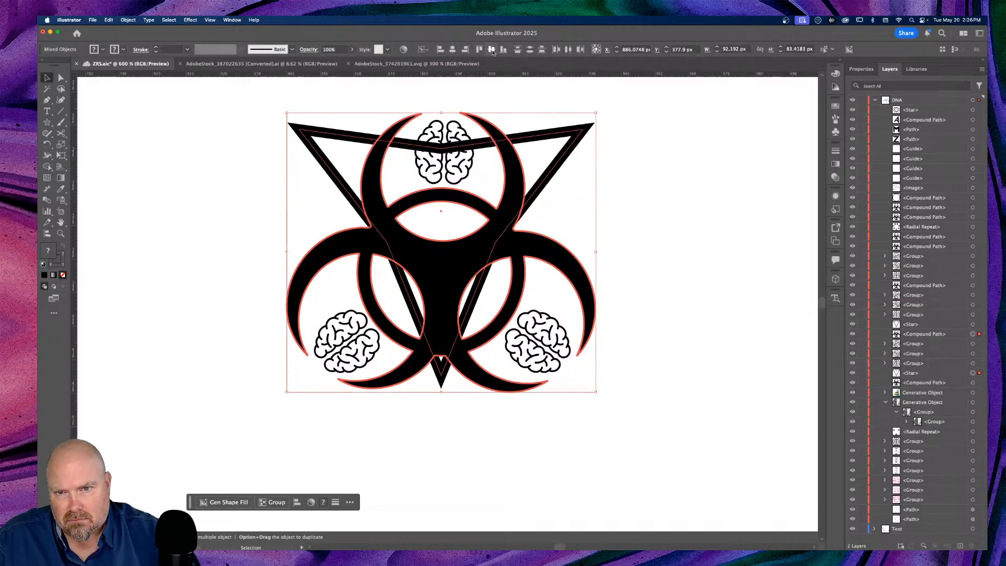
key(super+z)
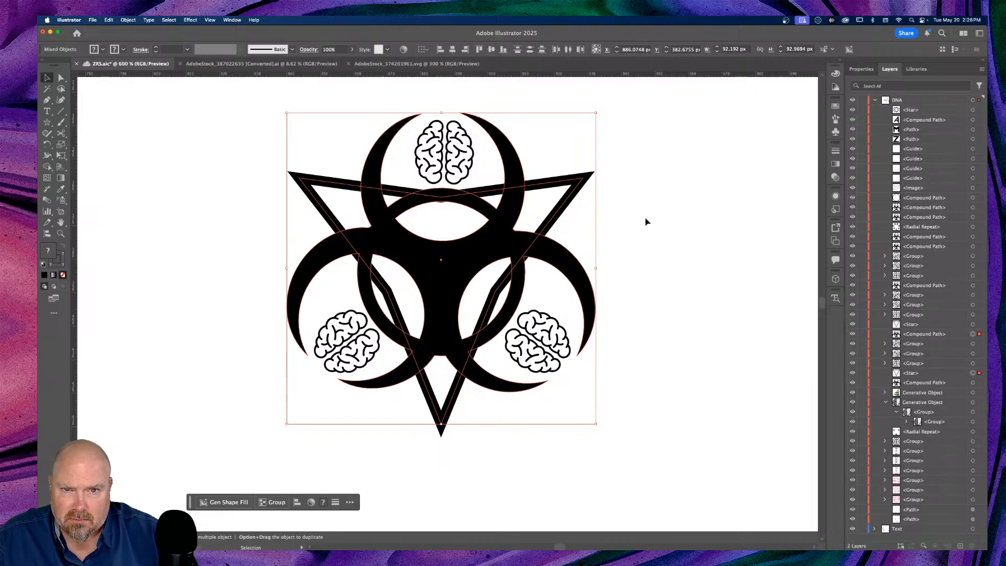
click(614, 149)
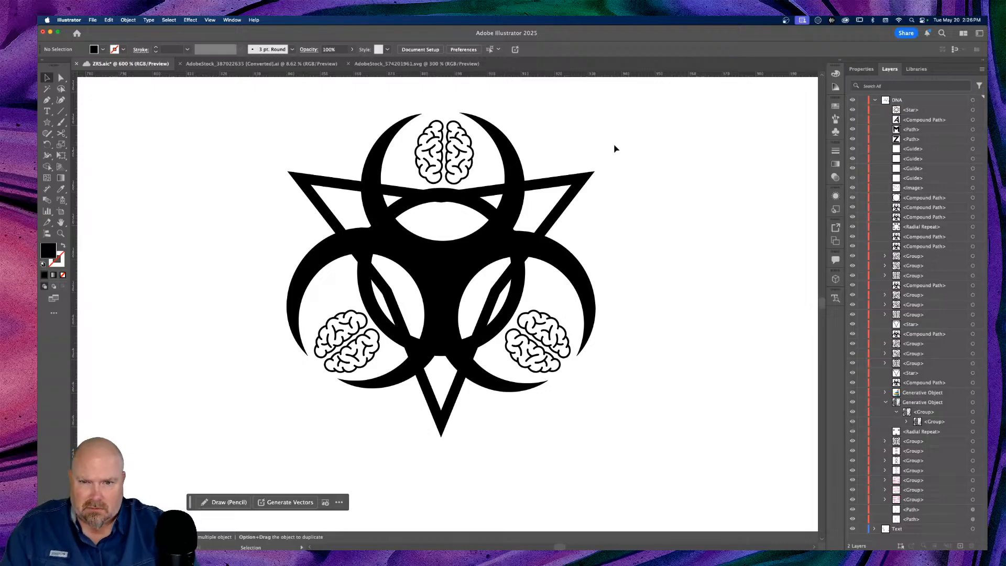
Scale the lower design's star from its centre to about 87.7 px wide
click(572, 187)
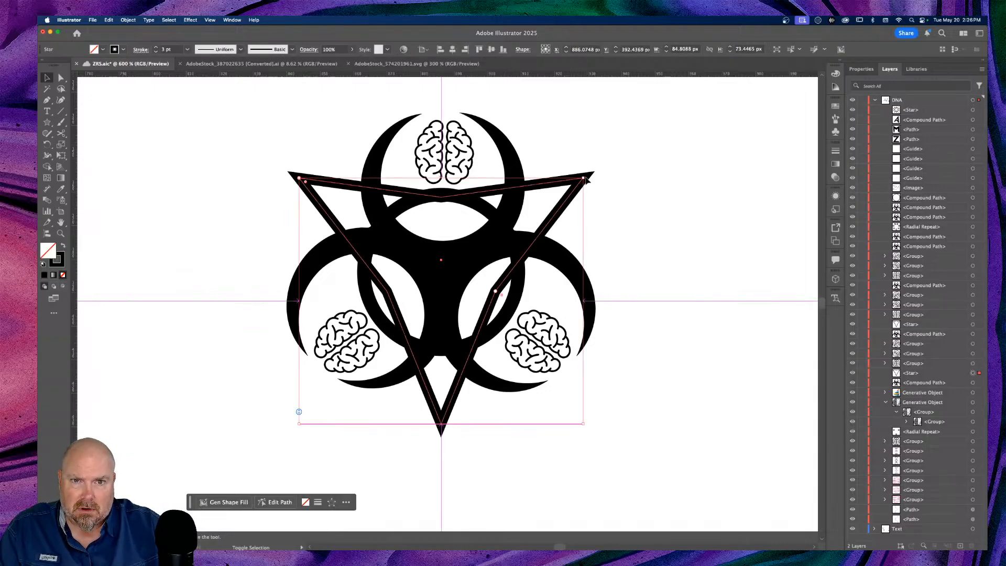
drag(583, 178, 591, 171)
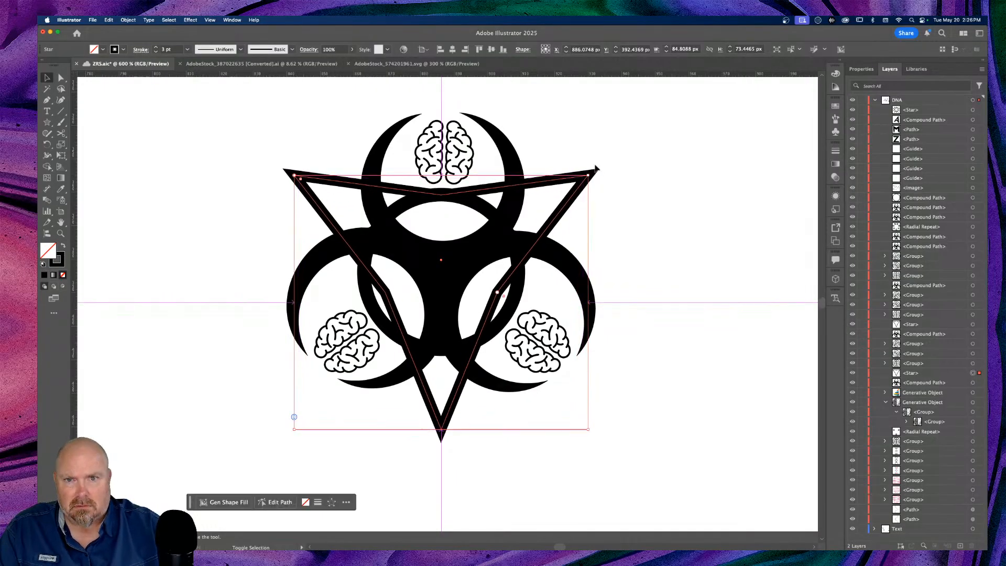
click(644, 156)
click(582, 199)
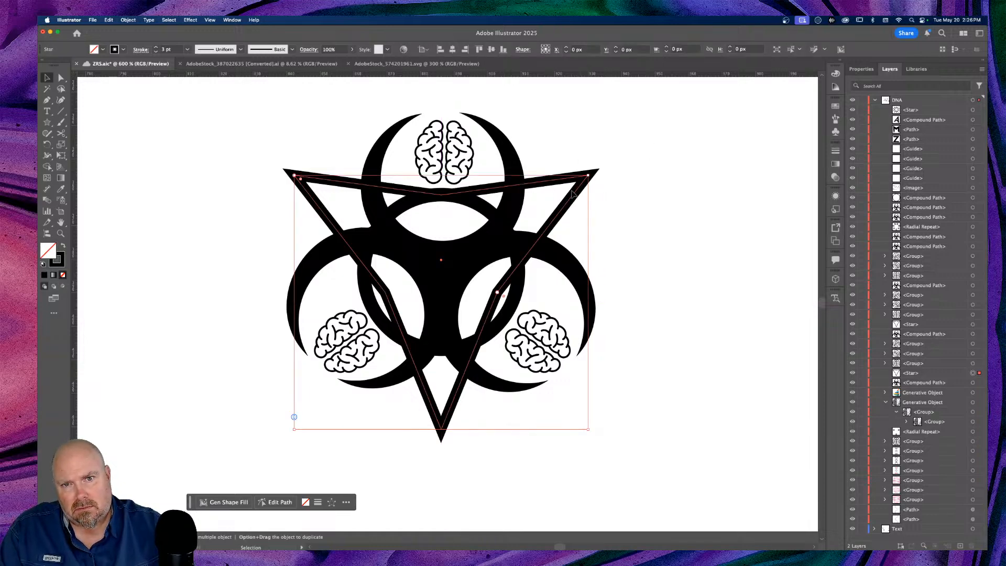
Move the lower design's star up the DNA layer's stack to just above its biohazard compound path
click(509, 152)
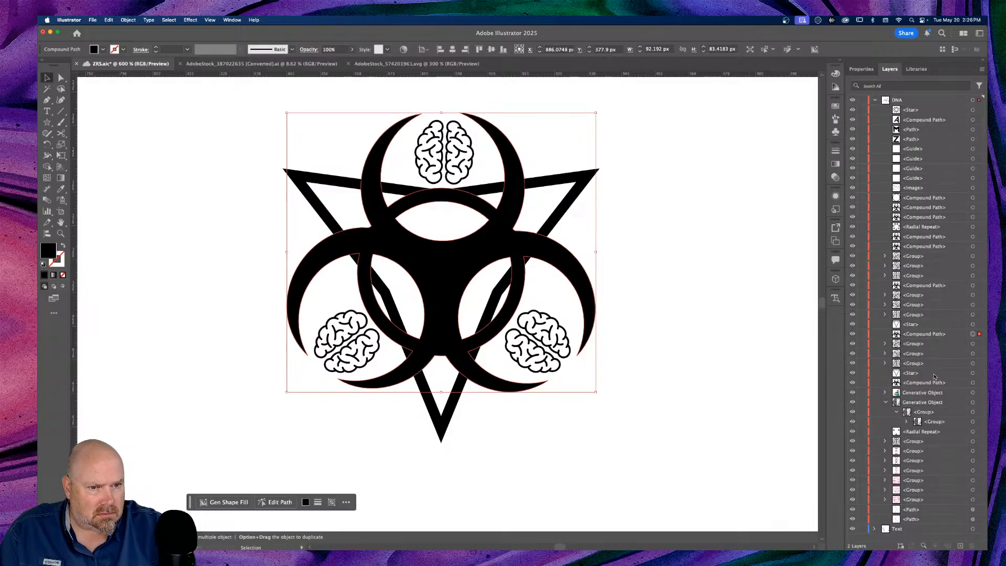
click(690, 198)
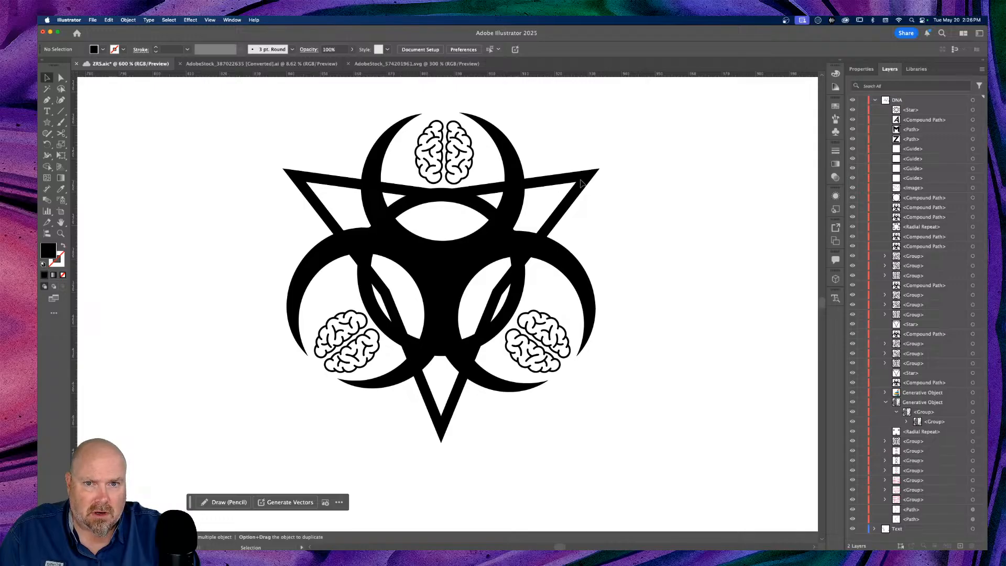
click(581, 189)
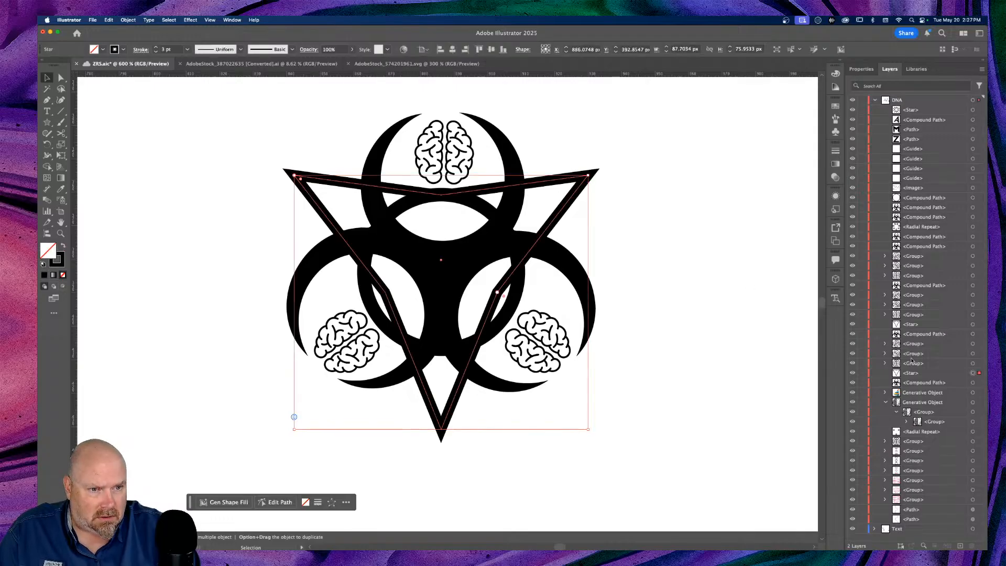
drag(931, 375, 922, 284)
click(638, 180)
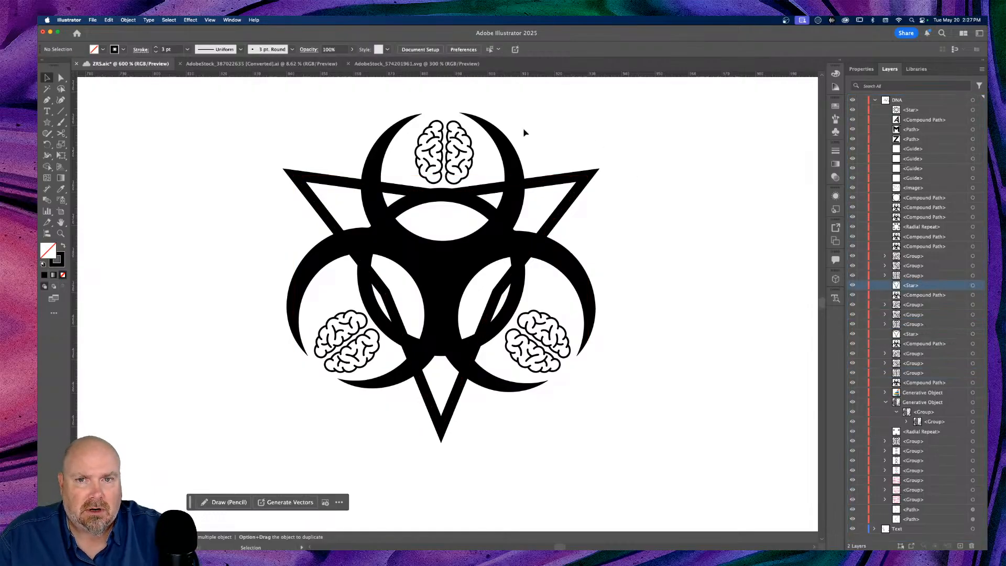
click(507, 152)
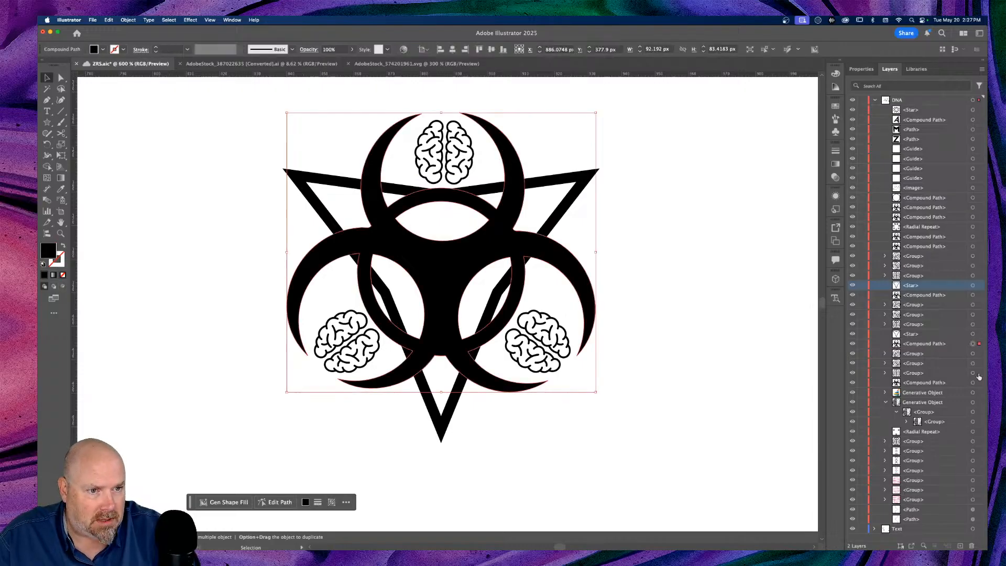
drag(927, 287, 925, 331)
click(663, 164)
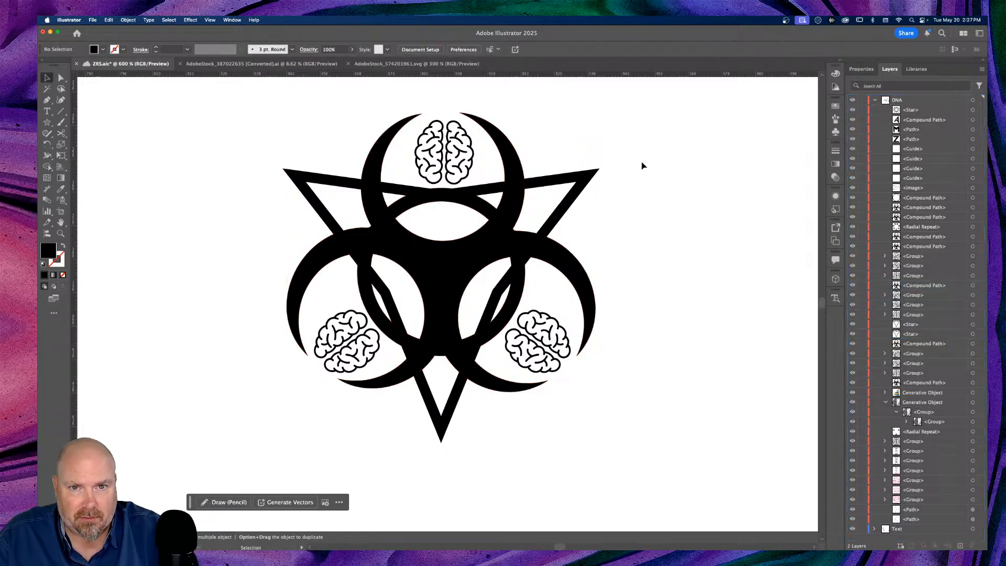
Try subtracting the star from the lower biohazard symbol with Minus Front, and undo it
click(579, 194)
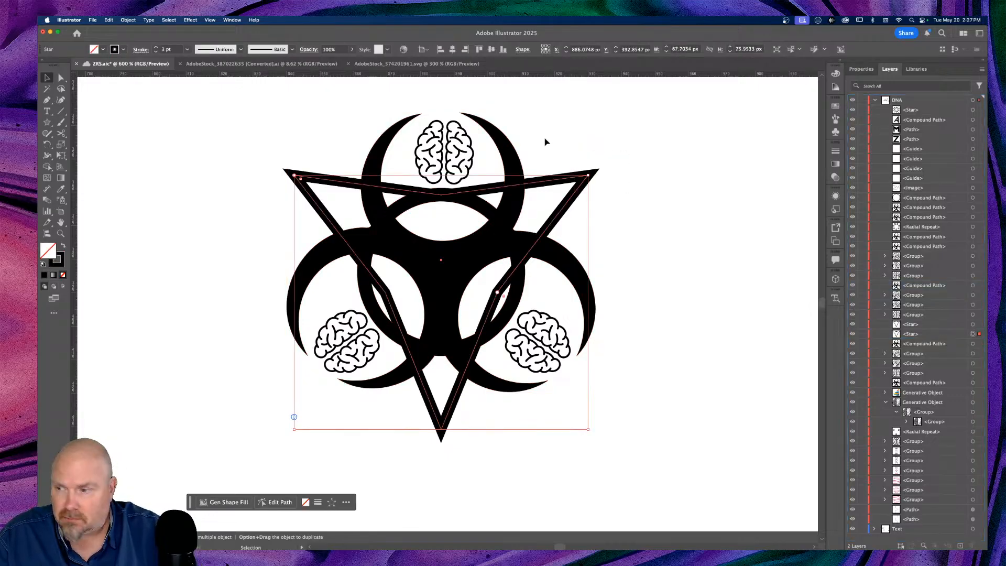
shift+click(520, 150)
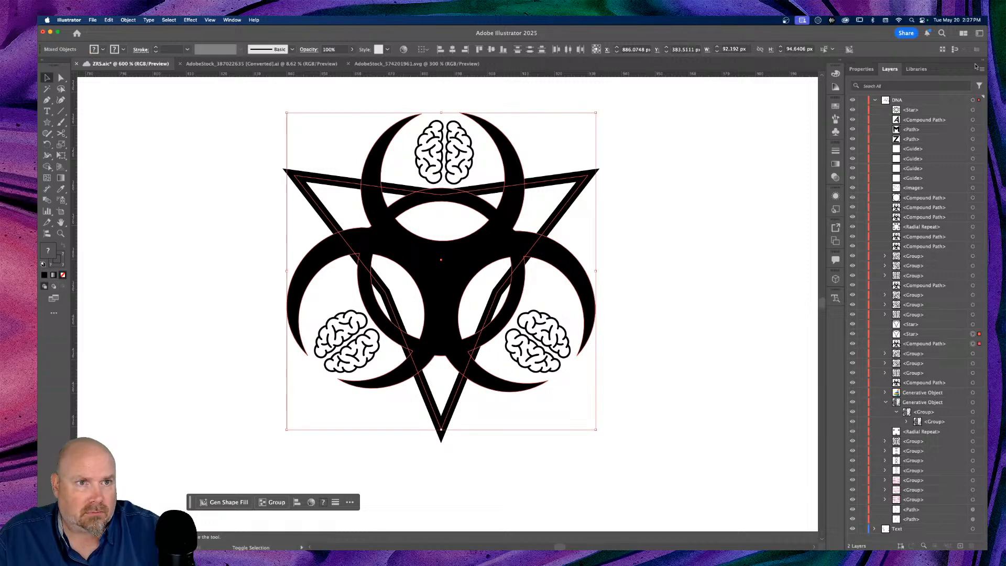
click(871, 69)
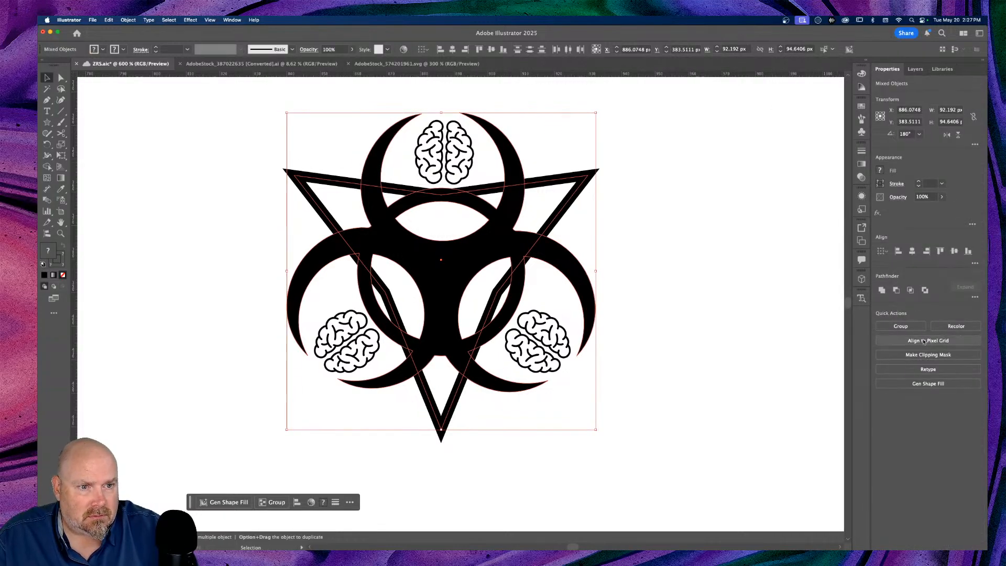
click(897, 290)
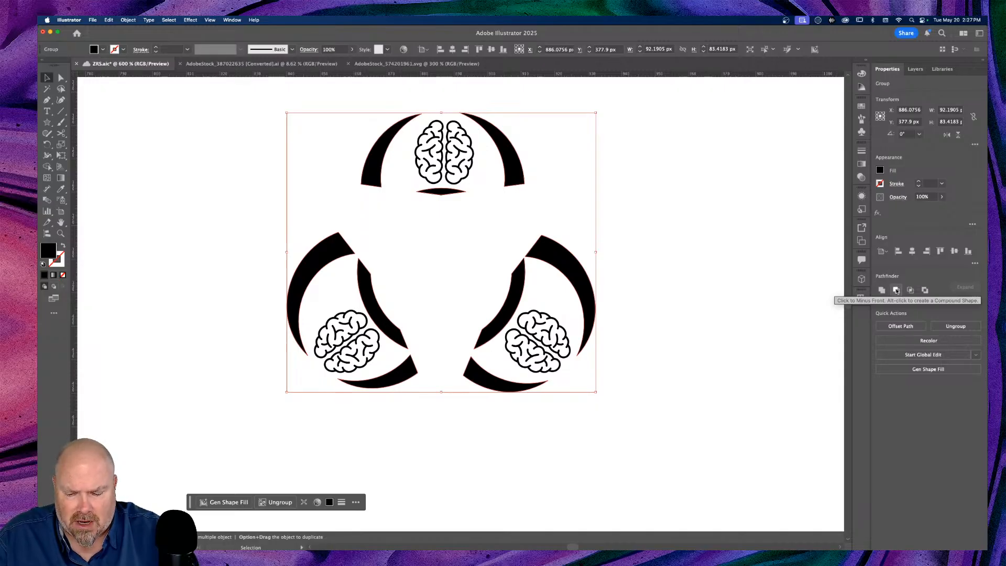
key(super+z)
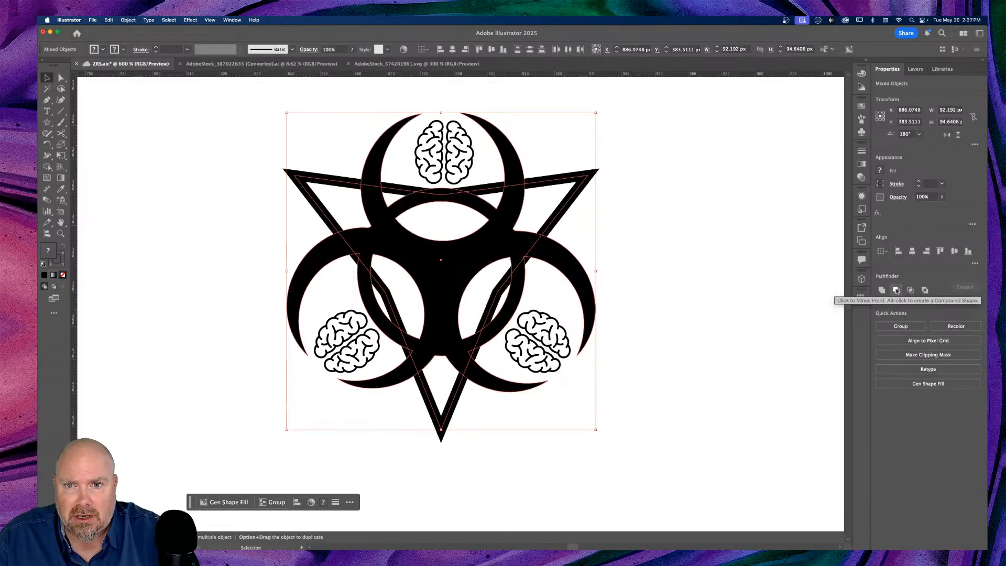
Try splitting the lower star and biohazard symbol with Pathfinder Divide, undo it and deselect them
click(583, 176)
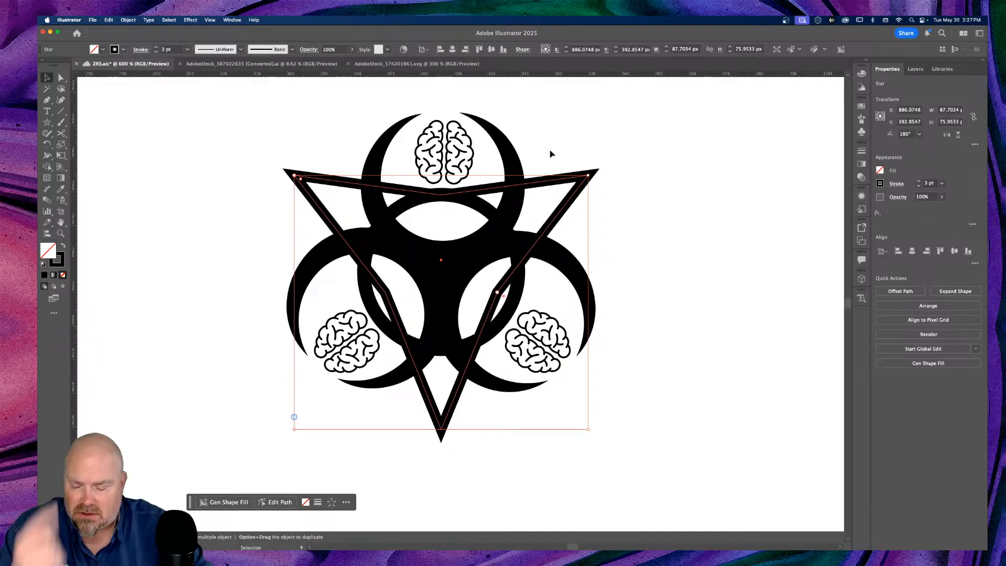
shift+click(507, 156)
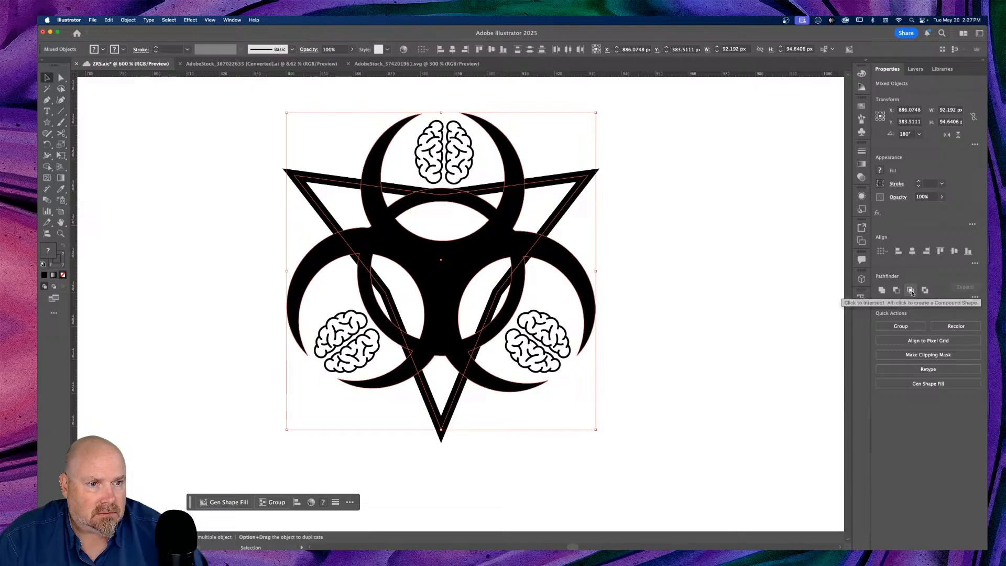
click(974, 296)
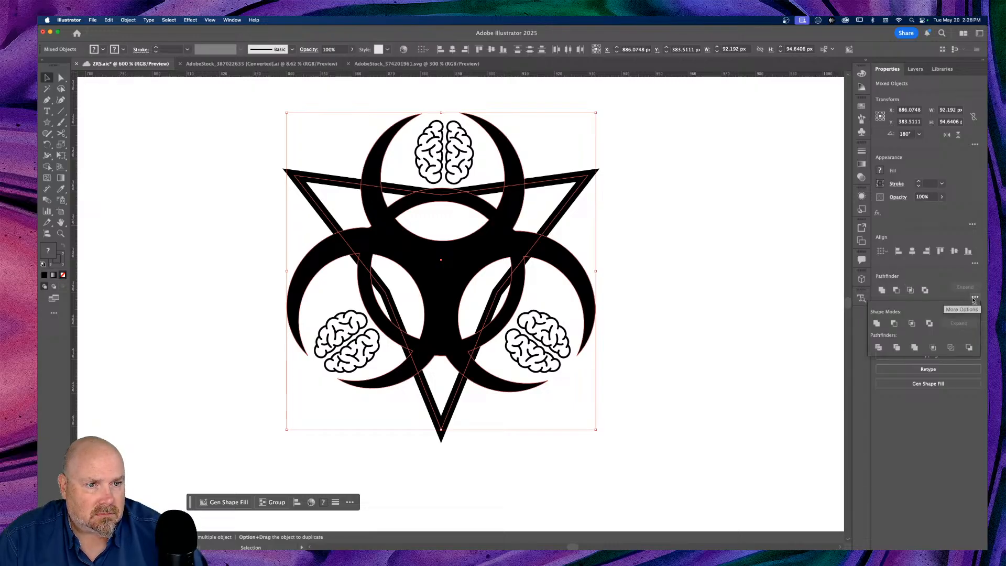
click(879, 348)
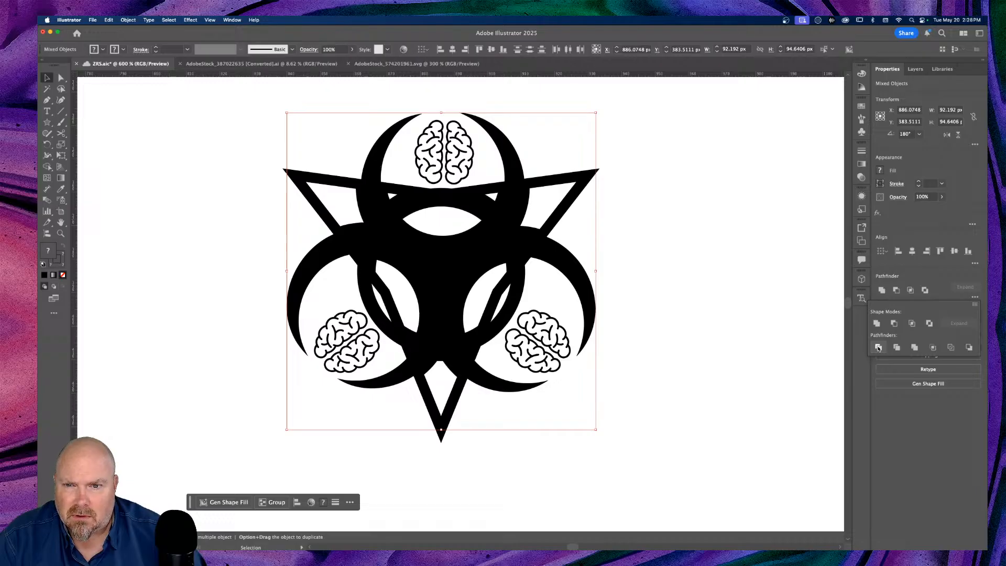
click(659, 359)
key(a)
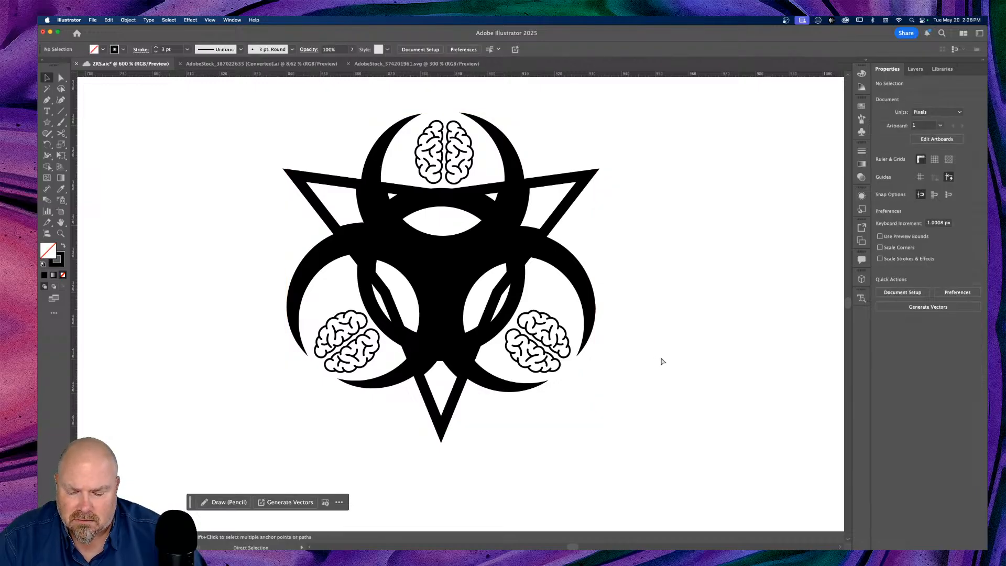
key(super+a)
key(v)
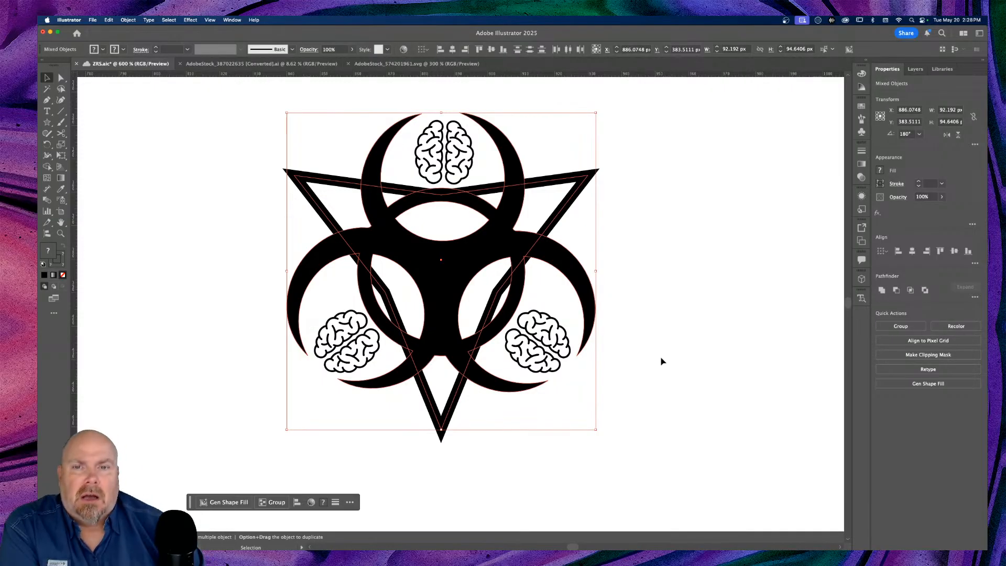
click(685, 357)
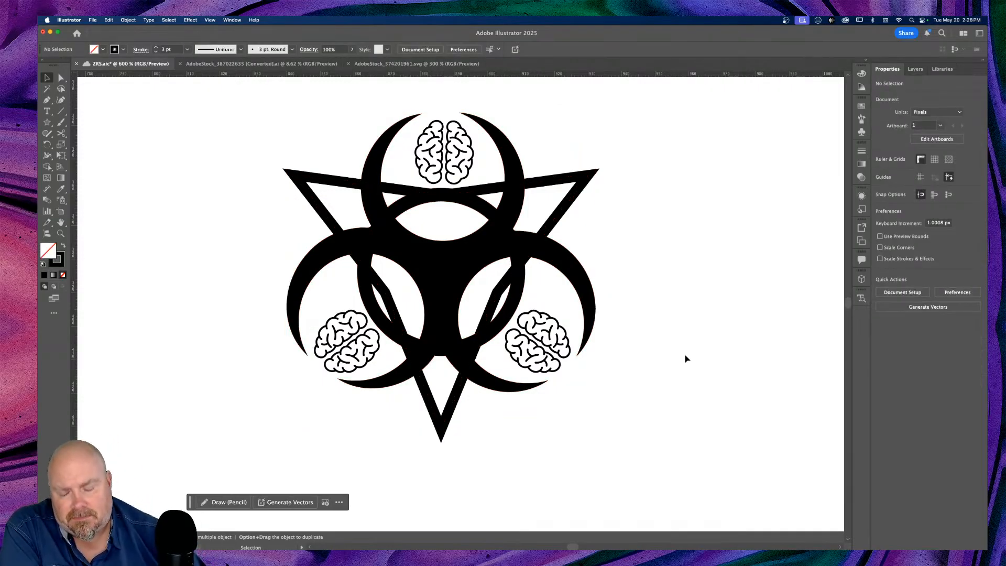
Compare the two star-backed biohazard designs with the surrounding logo concepts
key(super+minus)
key(super+minus)
key(super+minus)
key(super+minus)
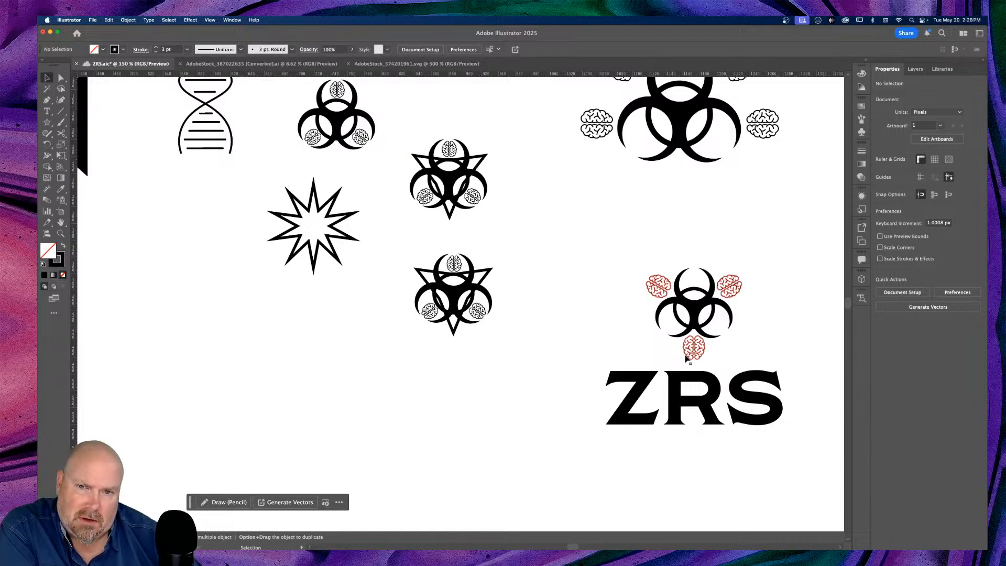
click(688, 358)
key(super+z)
click(523, 362)
scroll(527, 363, left, 3)
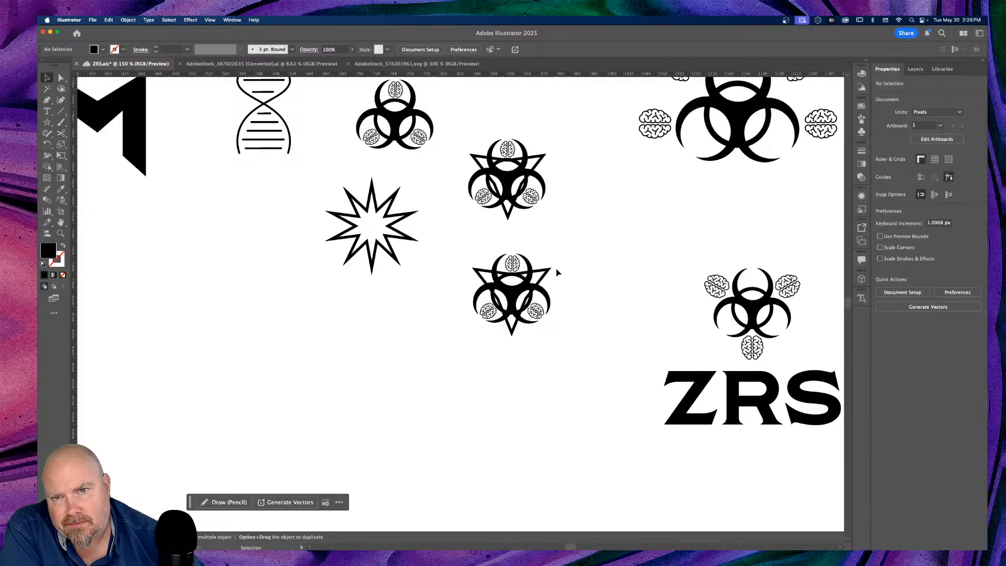
Move the three-pointed star off the lower biohazard symbol into the empty area beside the starburst, and deselect it
click(544, 275)
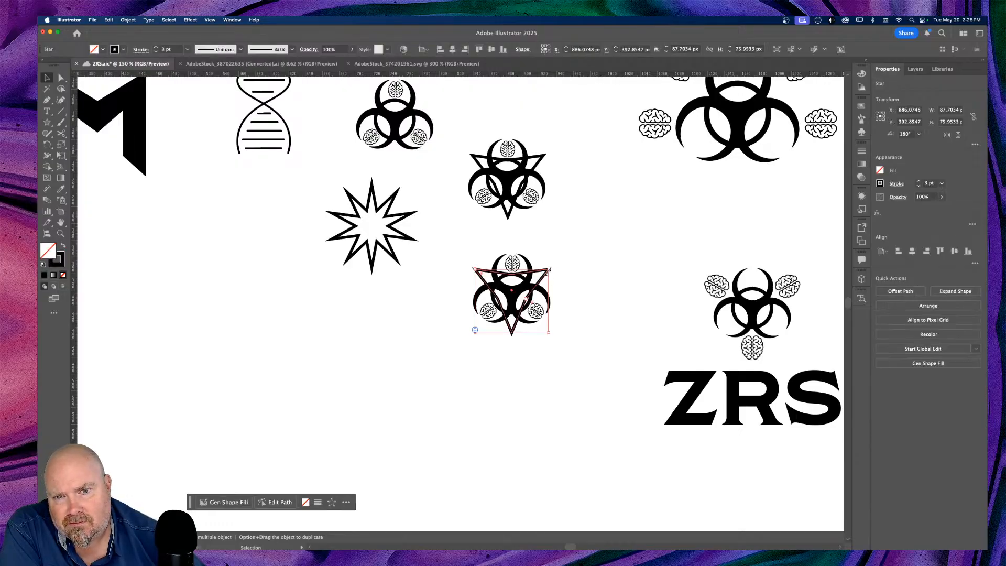
drag(545, 273, 257, 226)
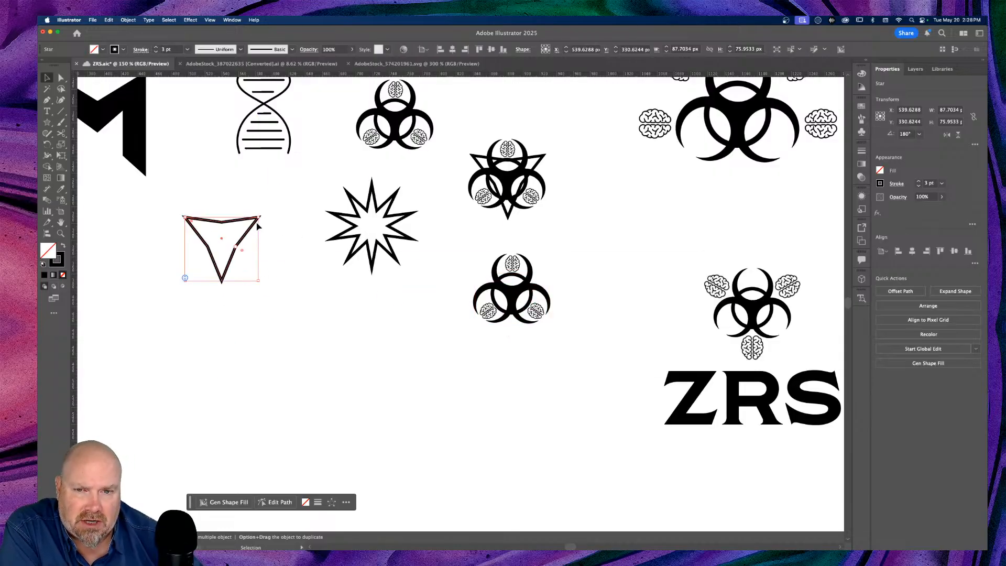
click(444, 344)
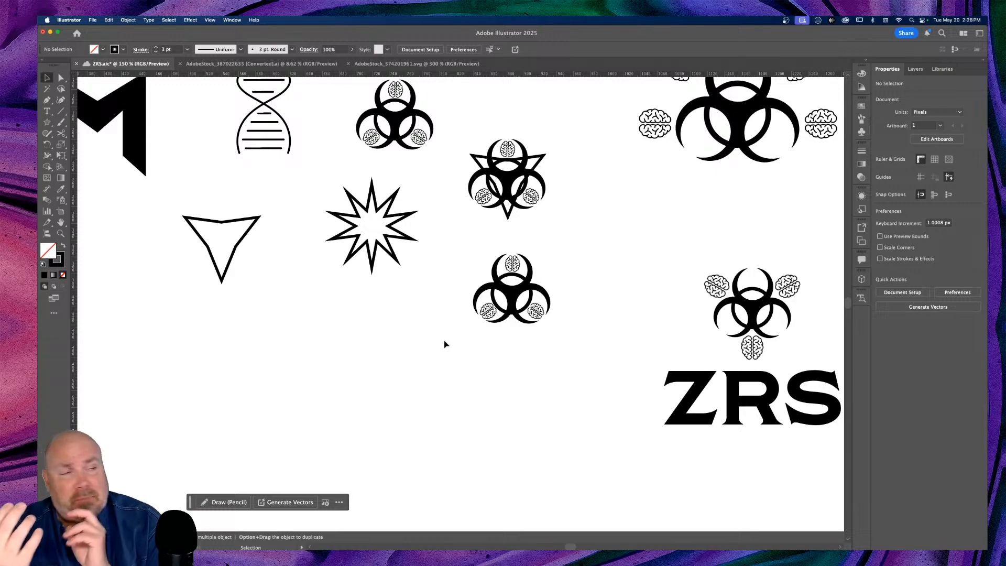
Save the ZRS document and hide the rulers
key(super+s)
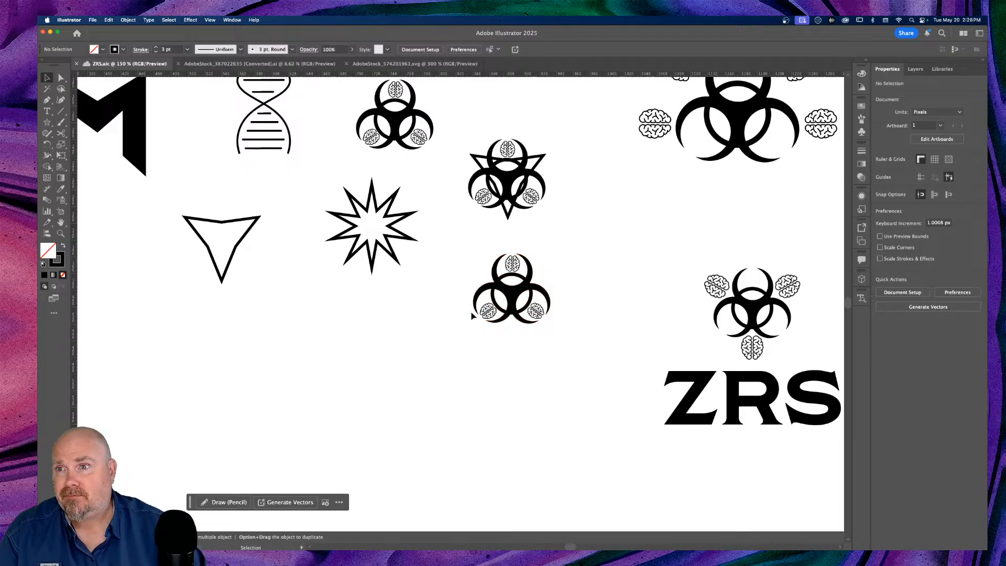
key(super+r)
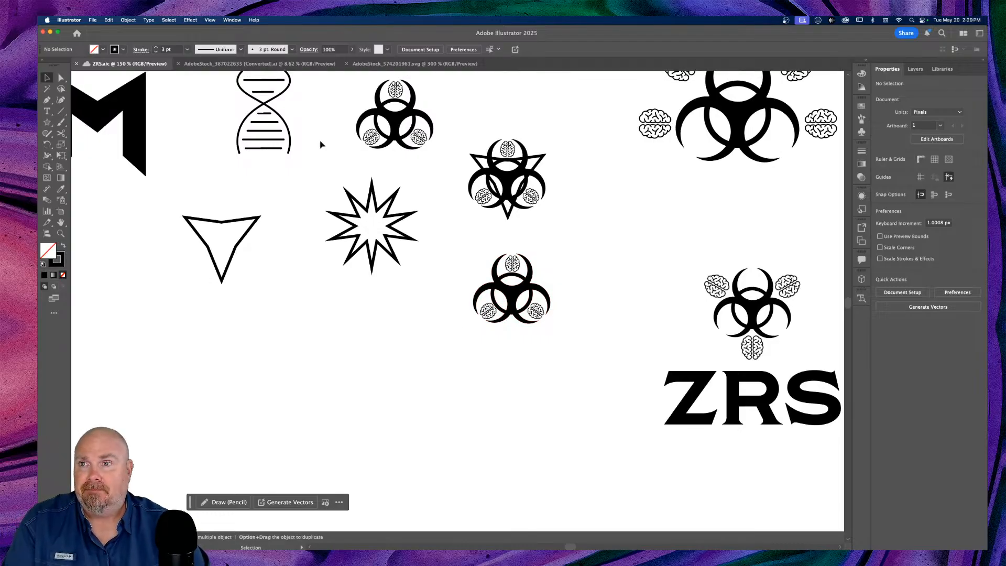
Switch to the Adobe Stock page in Chrome and search the free vectors for "fun"
key(super+Tab)
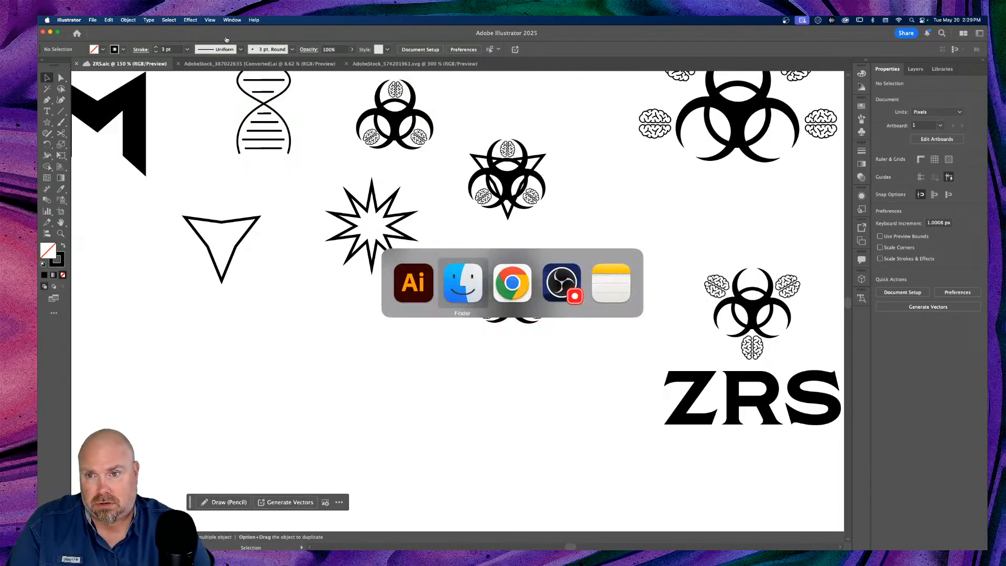
key(super+Tab)
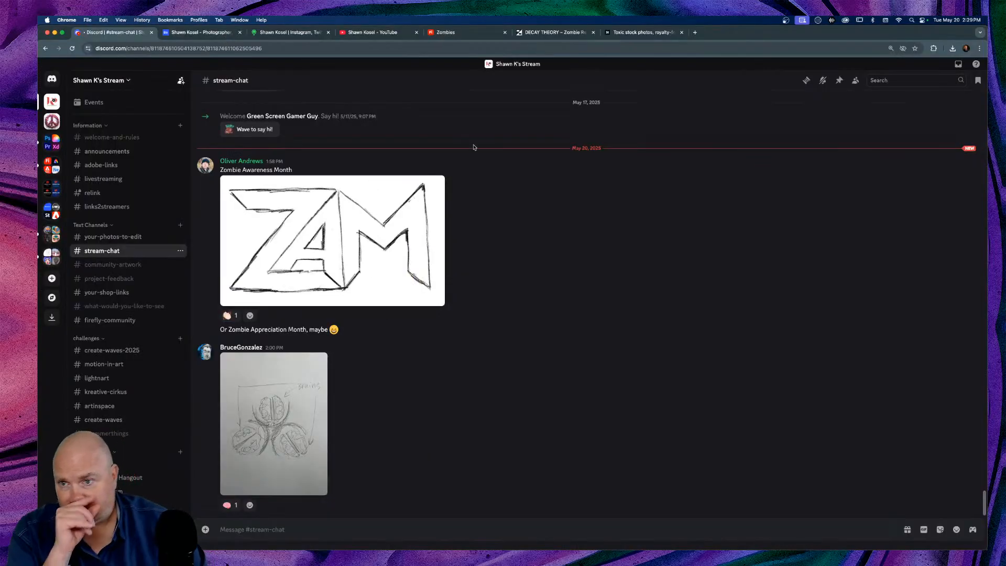
click(644, 33)
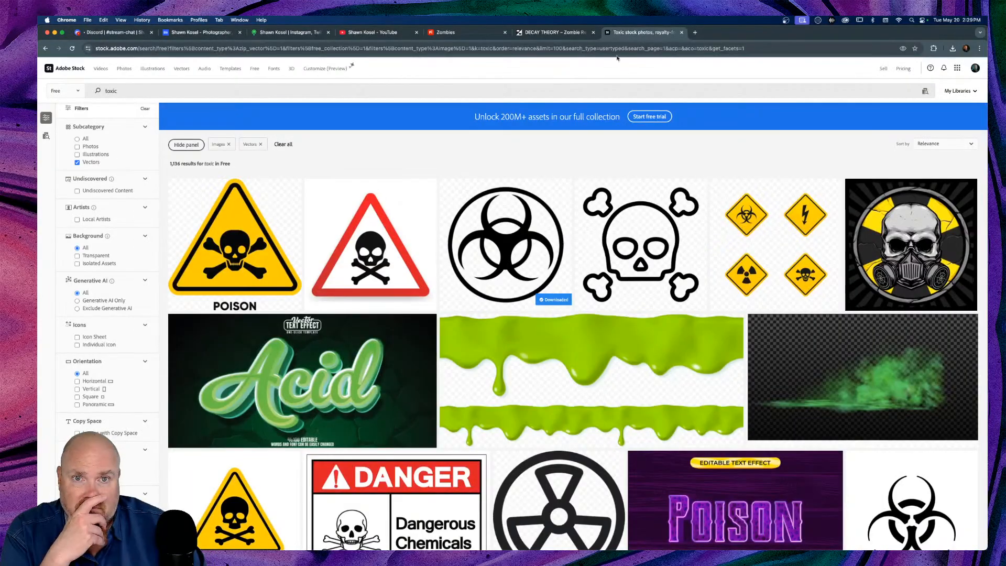
drag(122, 91, 84, 91)
text(fun)
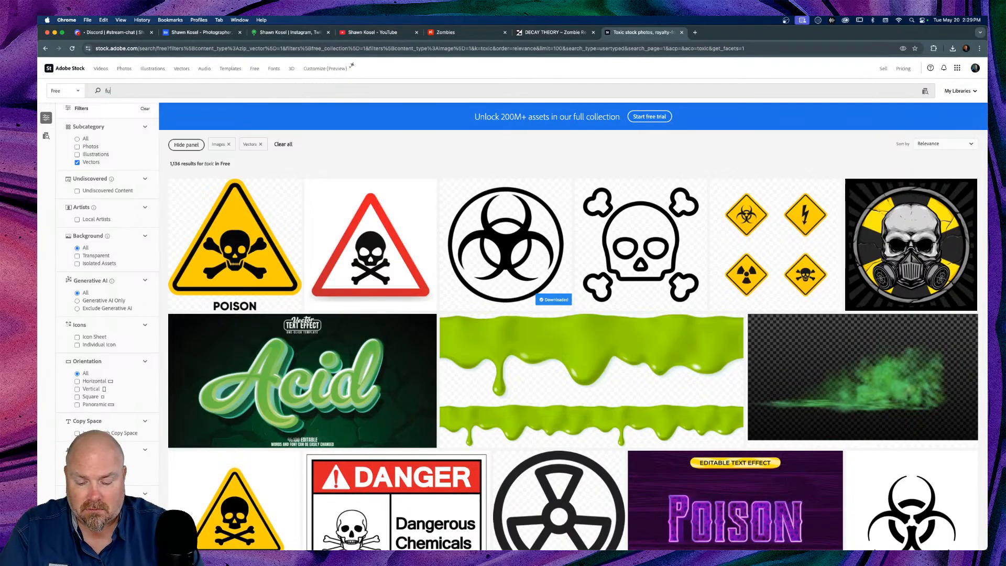
key(Return)
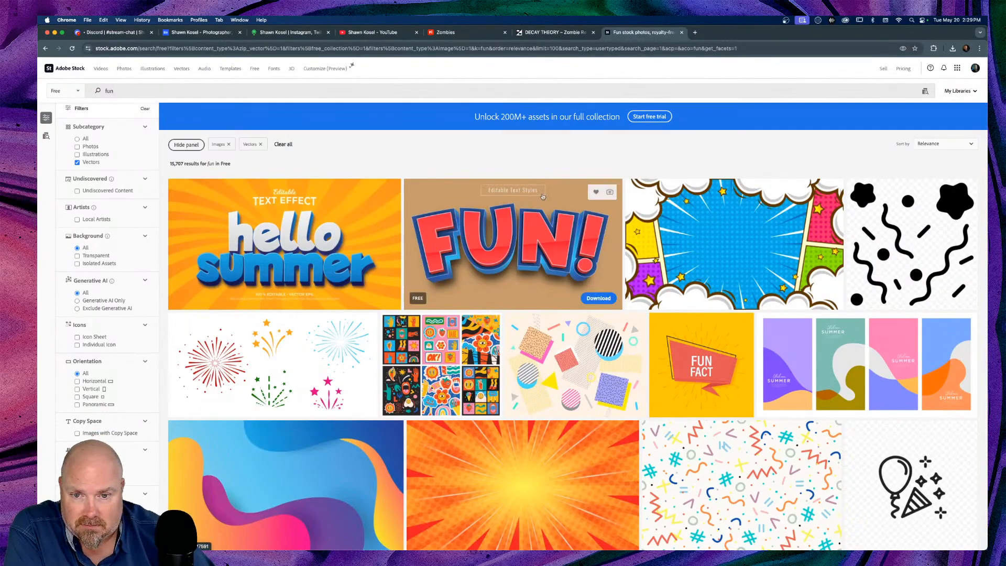
Look through the first page of free "fun" vectors for usable artwork ideas
scroll(543, 196, down, 4)
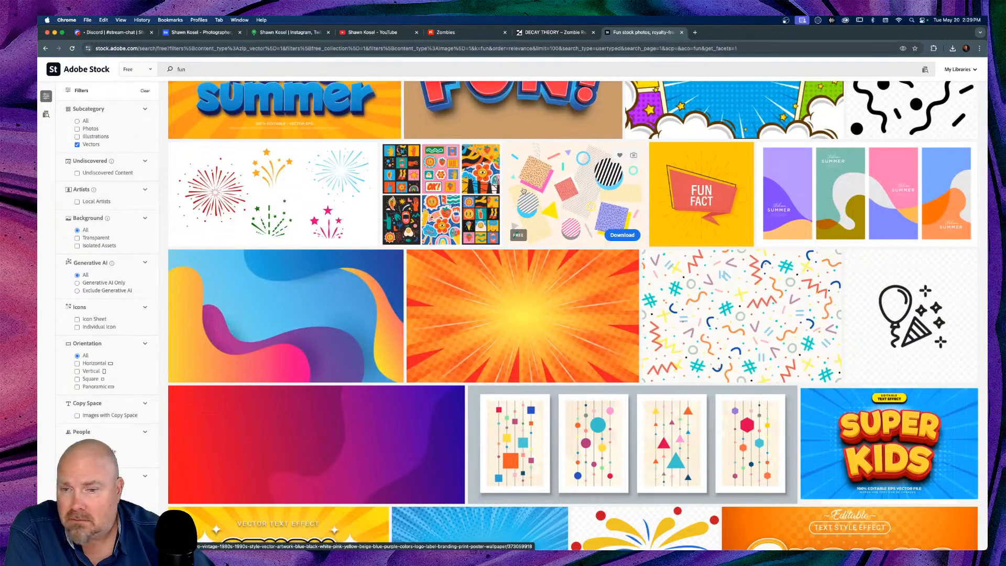
scroll(529, 192, down, 5)
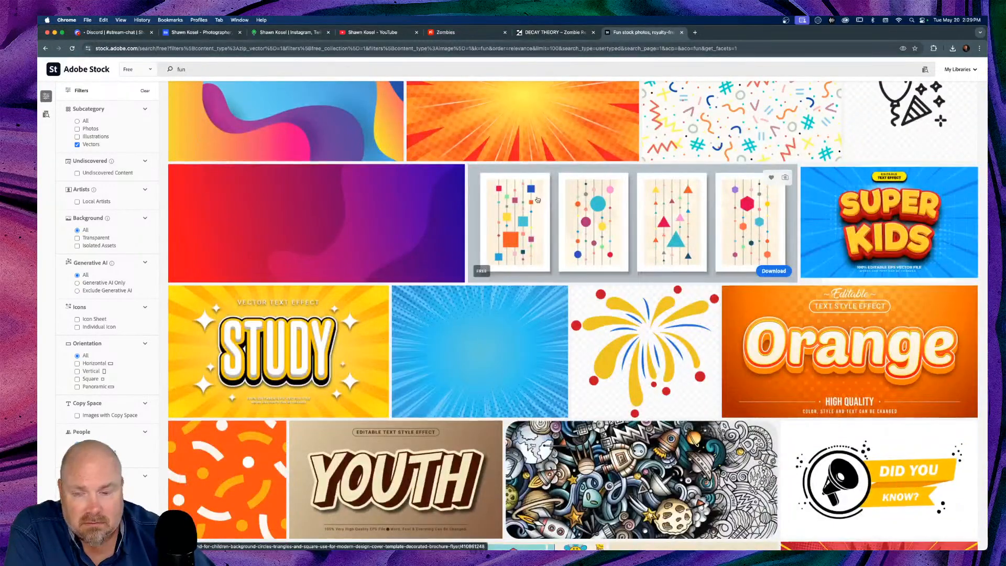
scroll(537, 199, down, 5)
scroll(538, 199, down, 2)
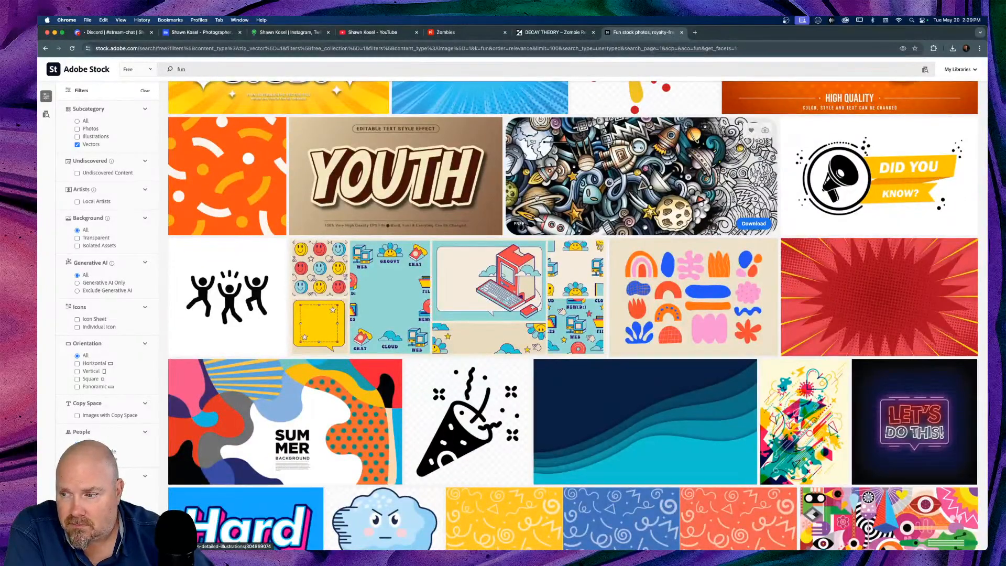
scroll(518, 231, down, 1)
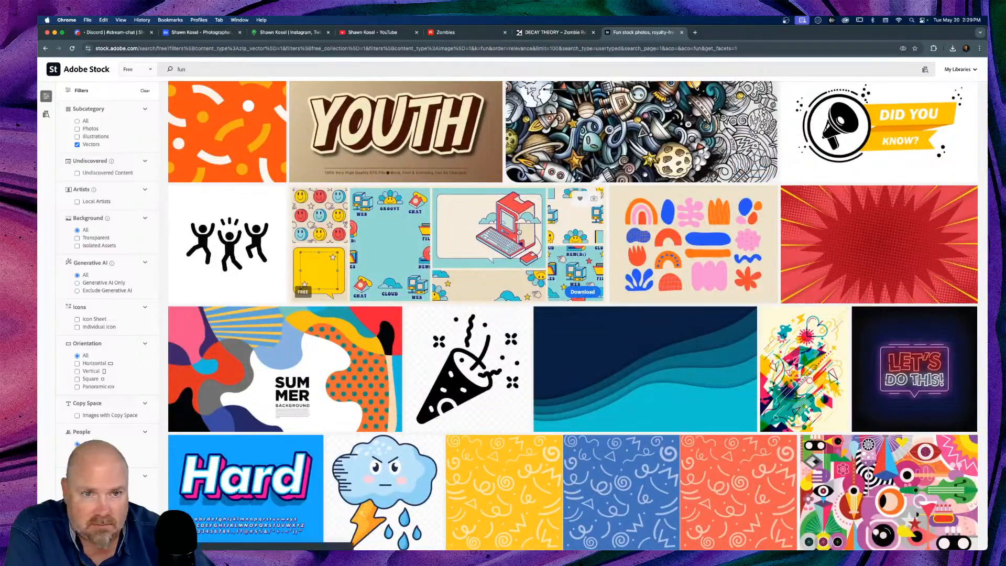
scroll(518, 231, down, 3)
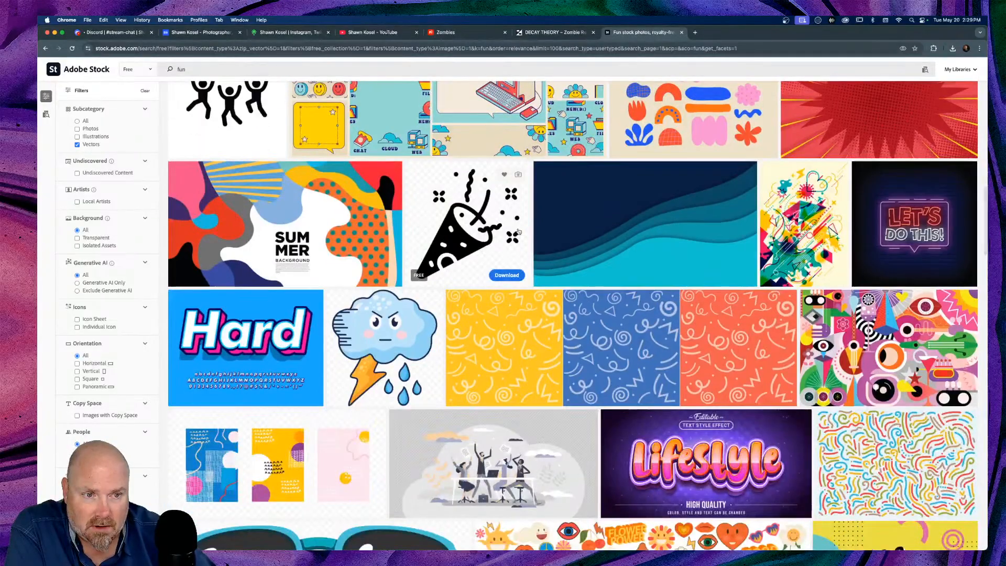
scroll(519, 230, down, 3)
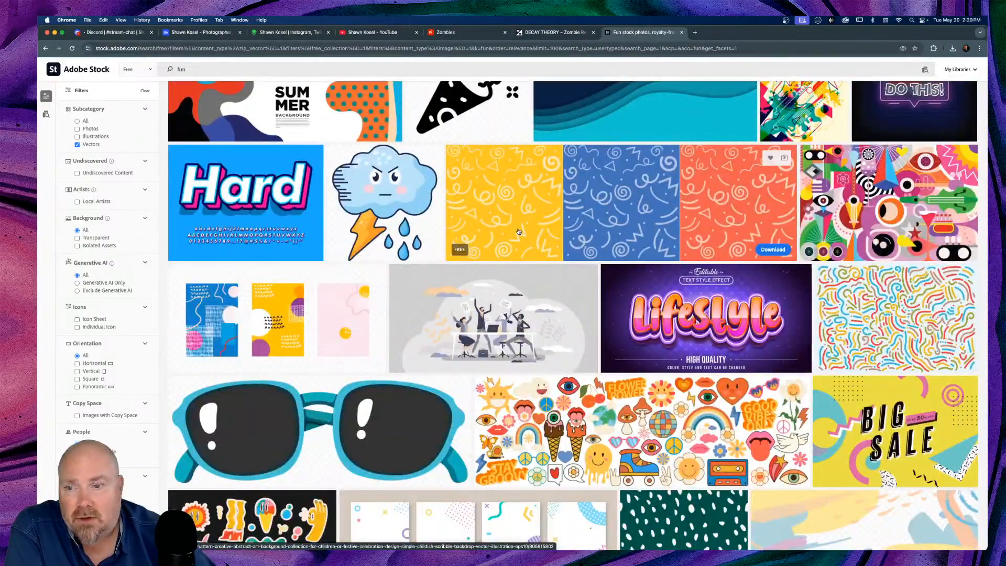
scroll(518, 231, down, 5)
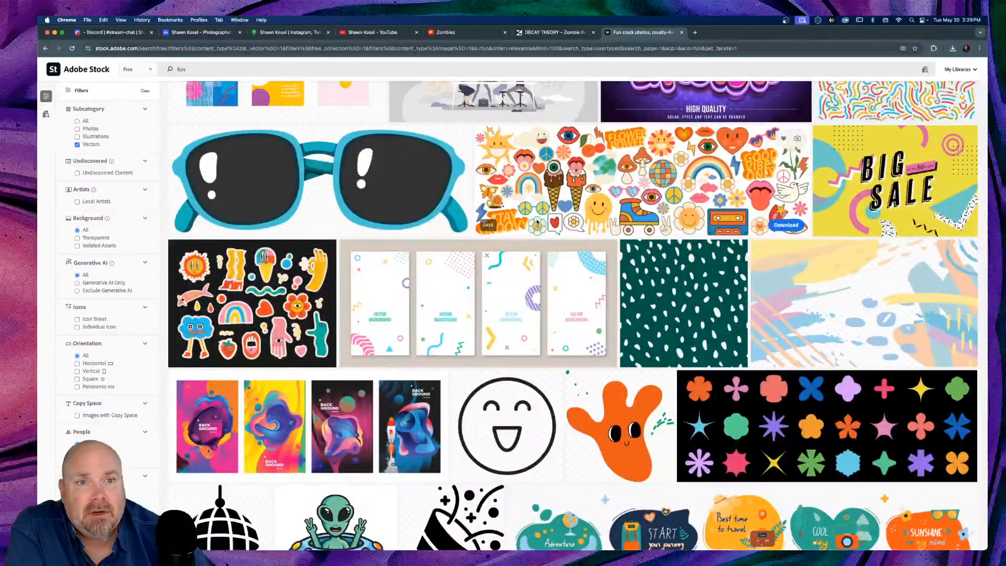
scroll(538, 222, up, 1)
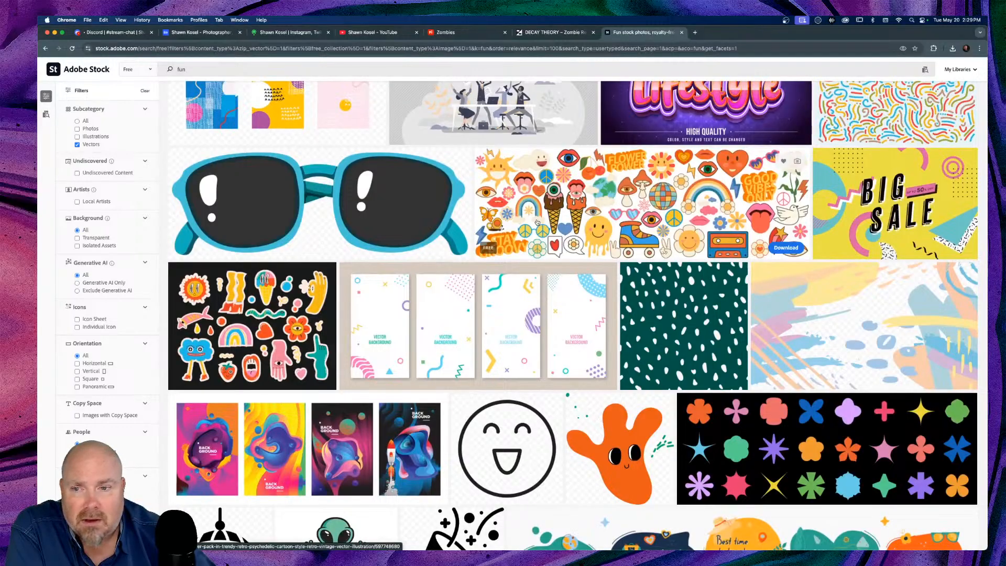
scroll(548, 222, down, 5)
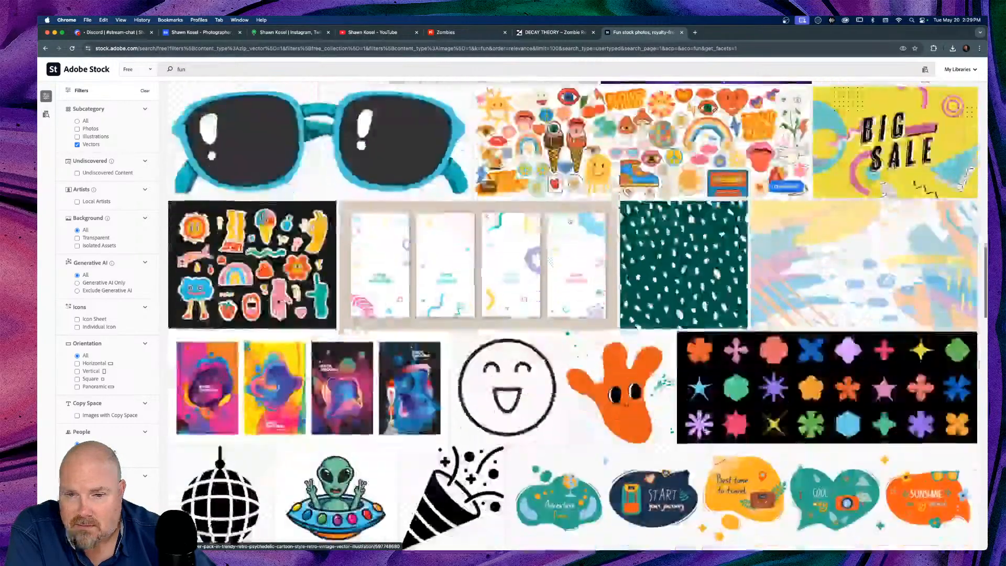
scroll(595, 219, down, 5)
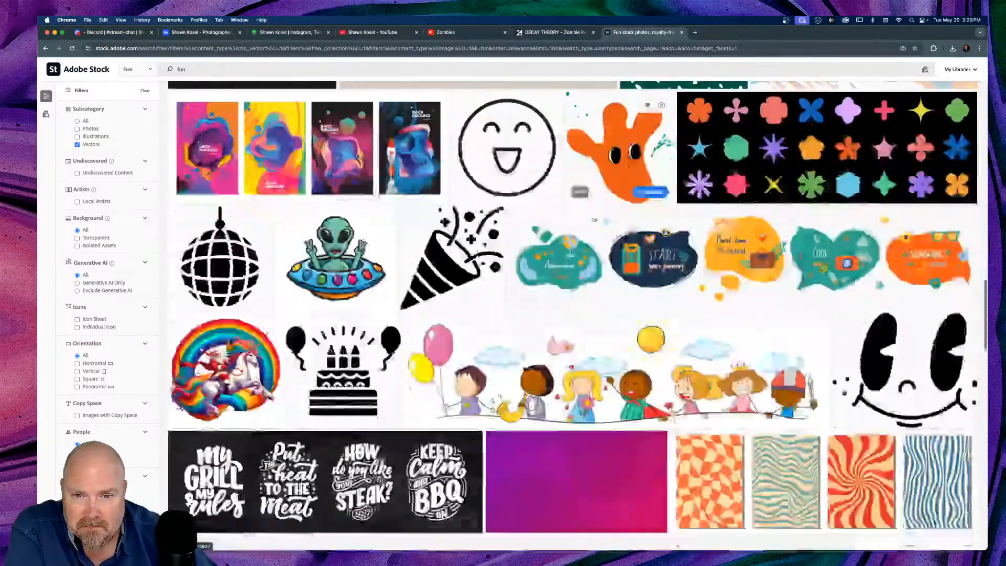
scroll(594, 219, down, 7)
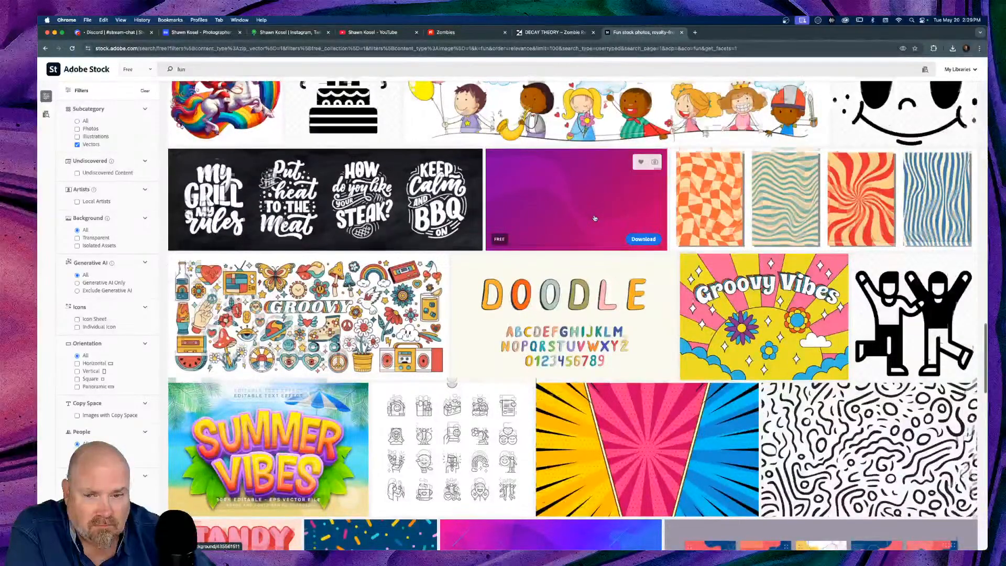
scroll(595, 219, down, 3)
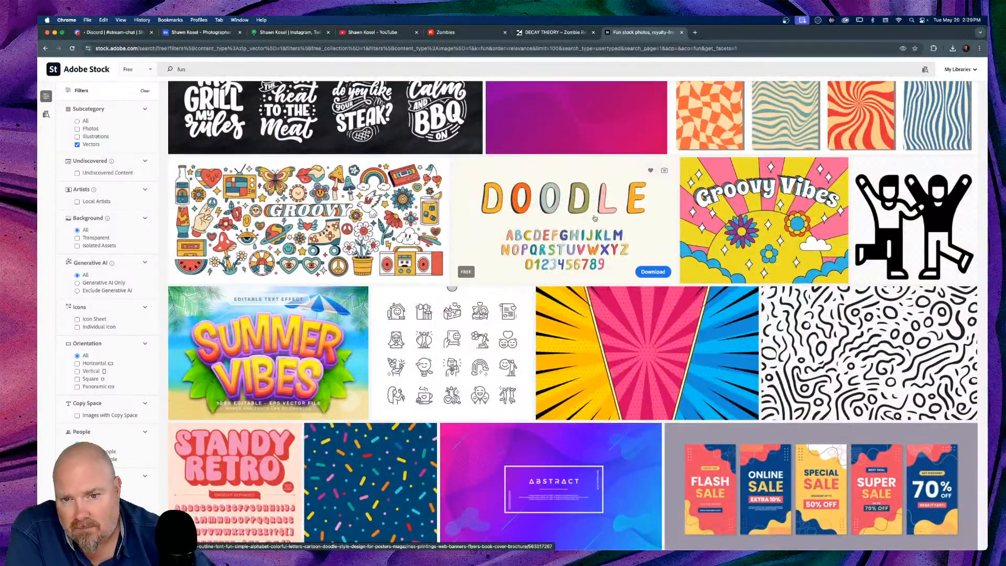
scroll(594, 218, down, 8)
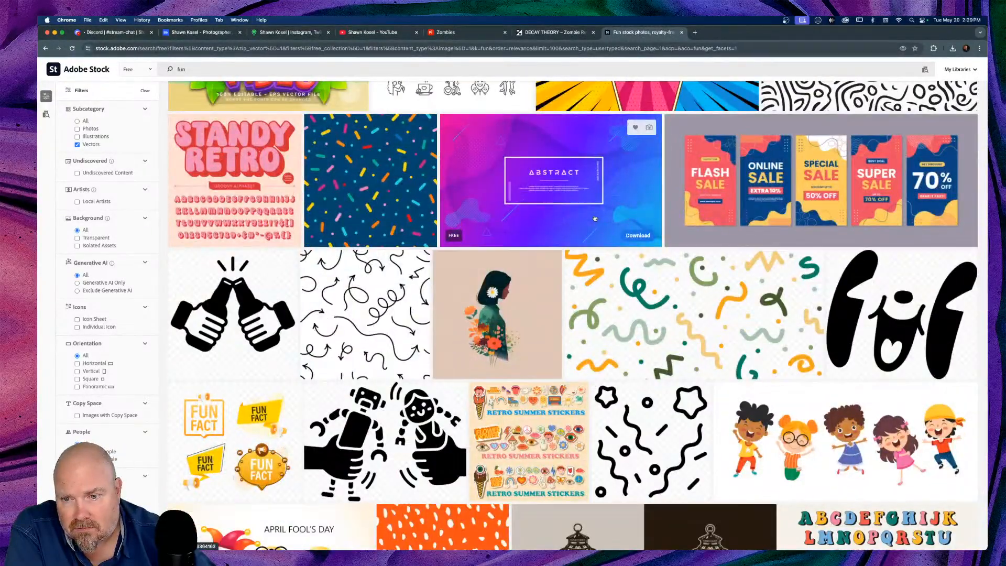
scroll(595, 218, down, 4)
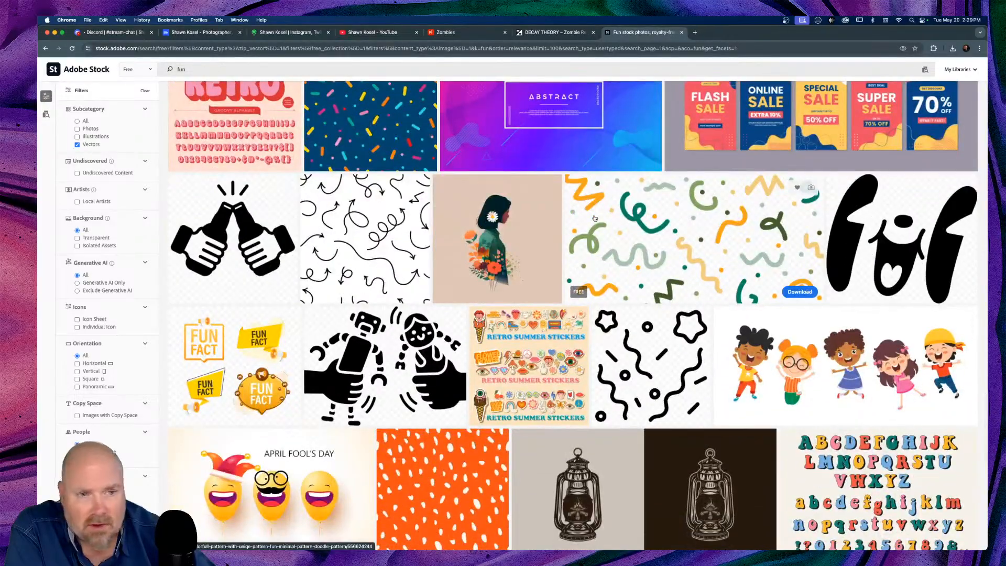
scroll(595, 219, down, 4)
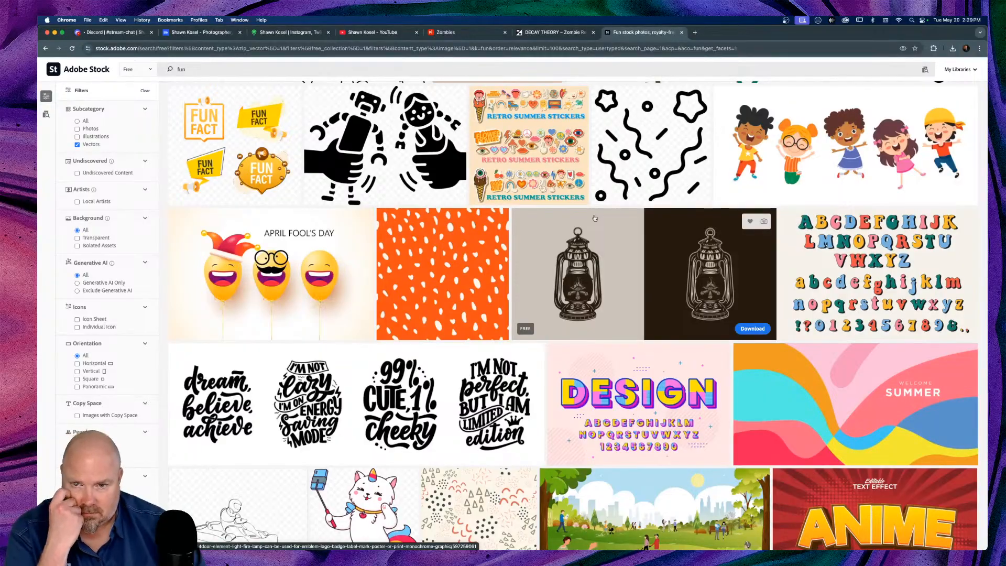
scroll(594, 218, down, 5)
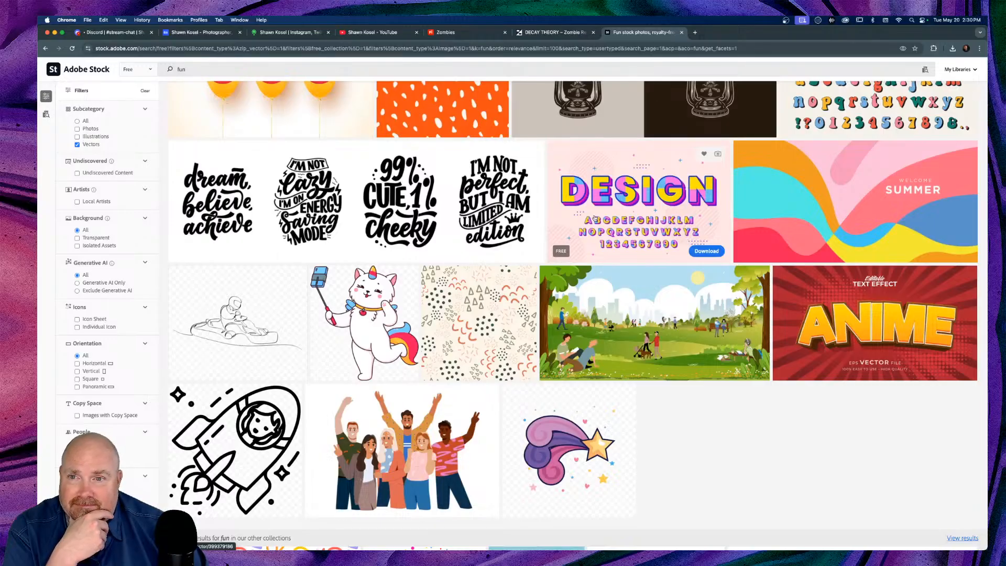
scroll(595, 218, down, 2)
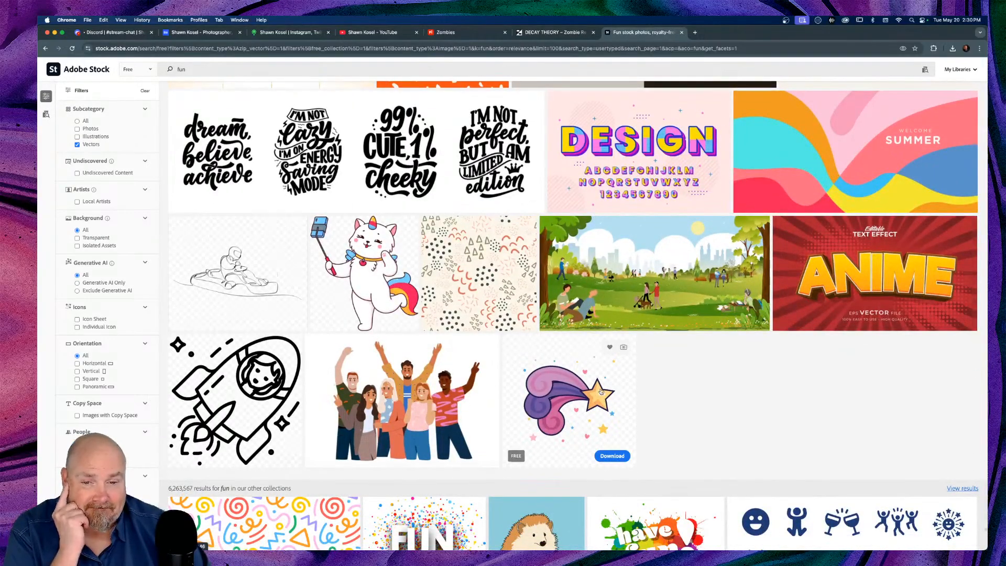
scroll(601, 391, down, 4)
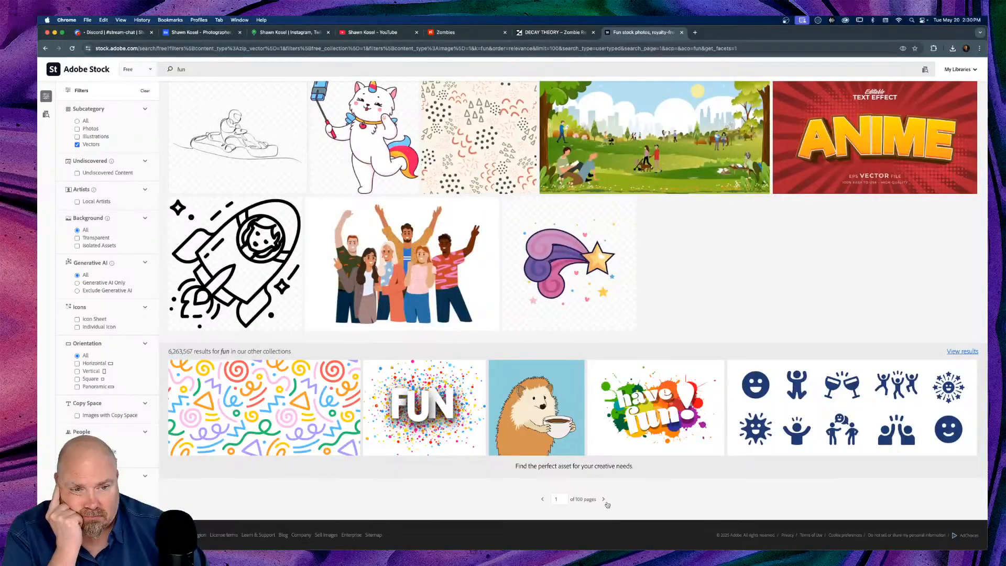
Open page 2 of the free "fun" vectors and look through it for usable artwork ideas
click(604, 499)
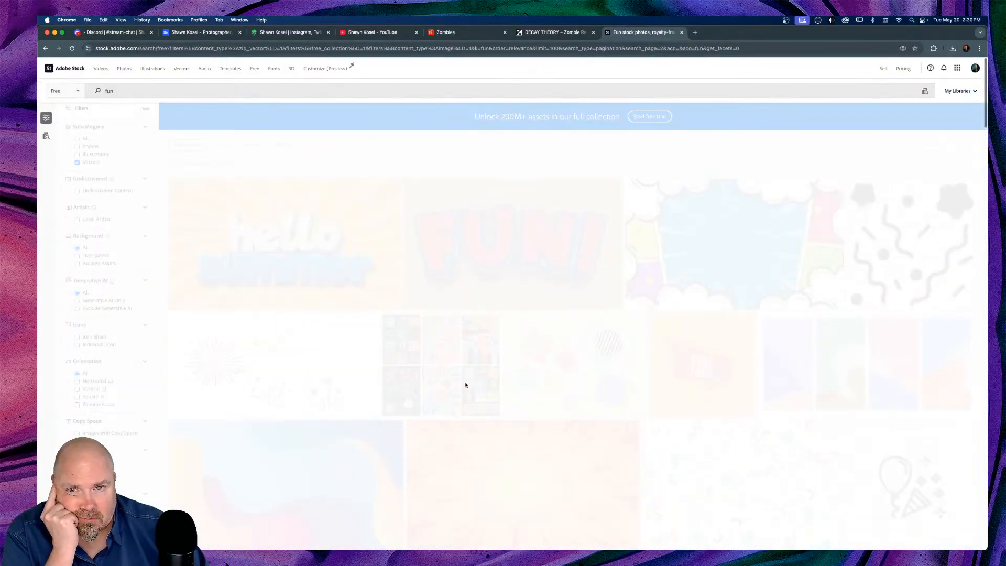
scroll(603, 315, down, 5)
scroll(596, 333, down, 5)
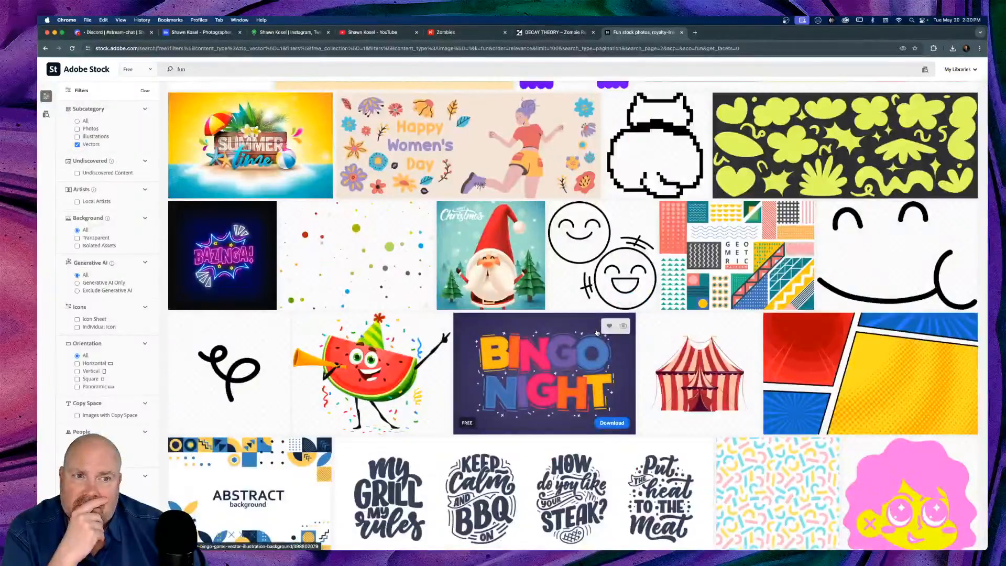
scroll(597, 332, down, 4)
scroll(596, 333, down, 3)
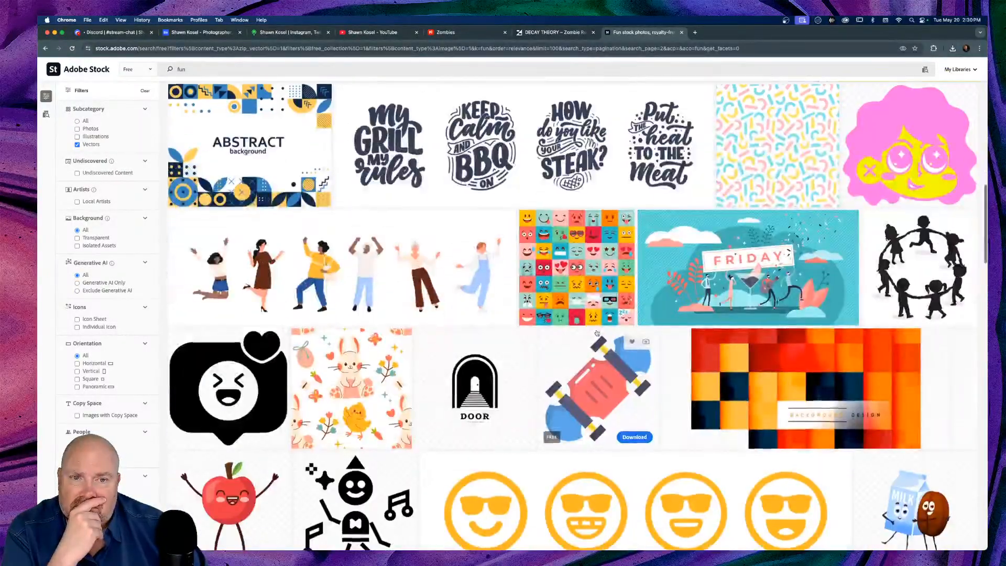
scroll(596, 333, down, 3)
scroll(597, 333, down, 2)
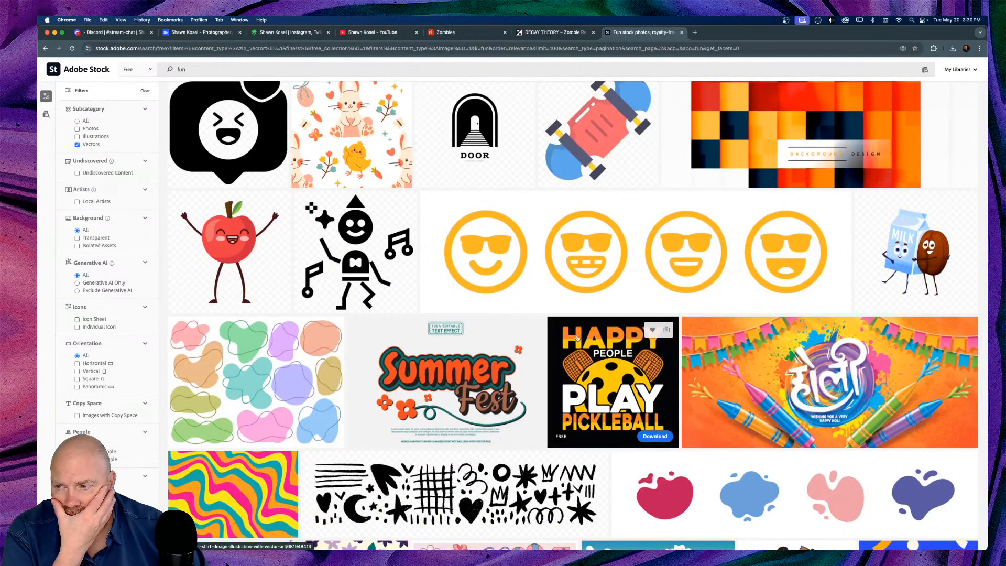
scroll(435, 361, down, 3)
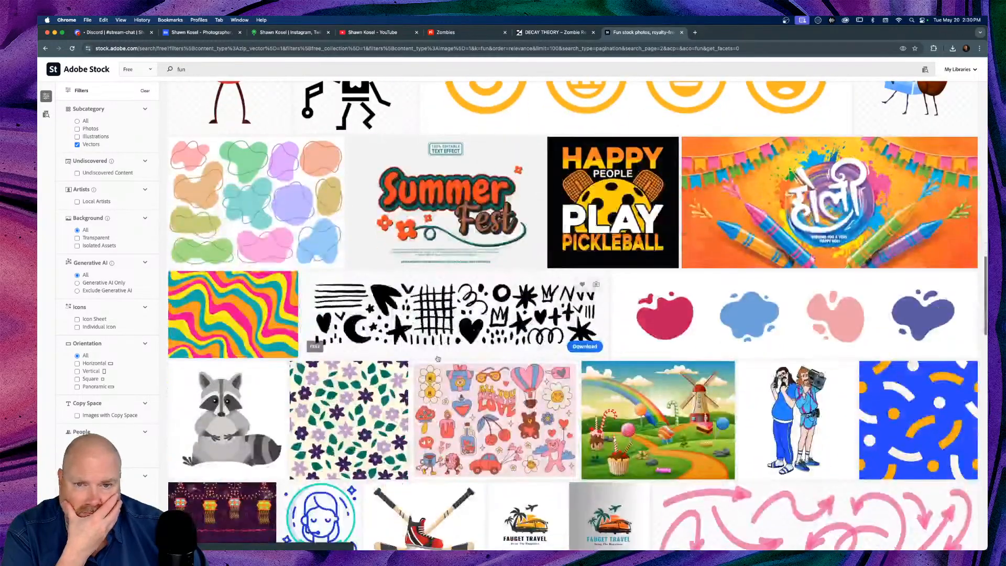
scroll(438, 359, down, 2)
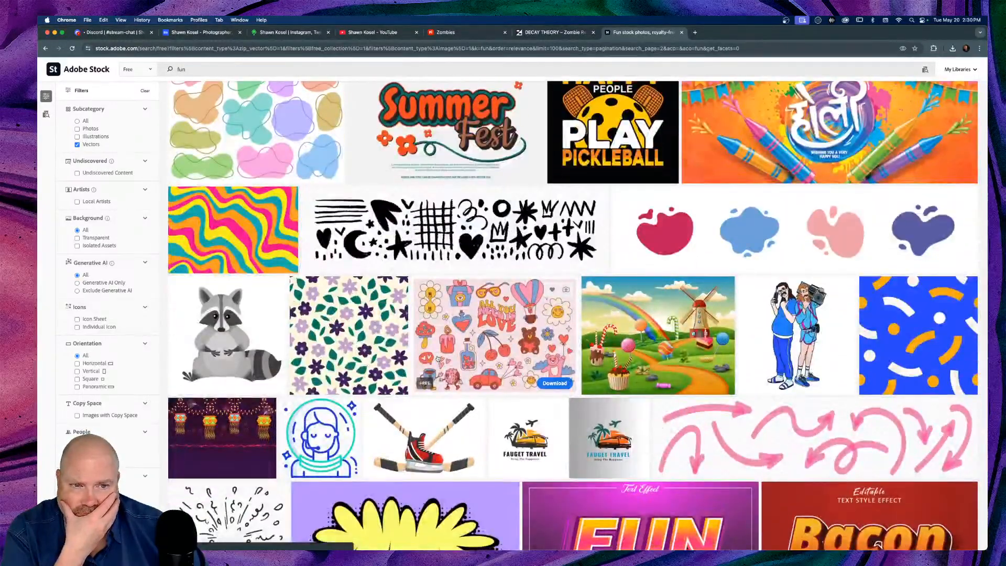
scroll(438, 359, down, 3)
scroll(437, 359, down, 2)
scroll(438, 359, down, 5)
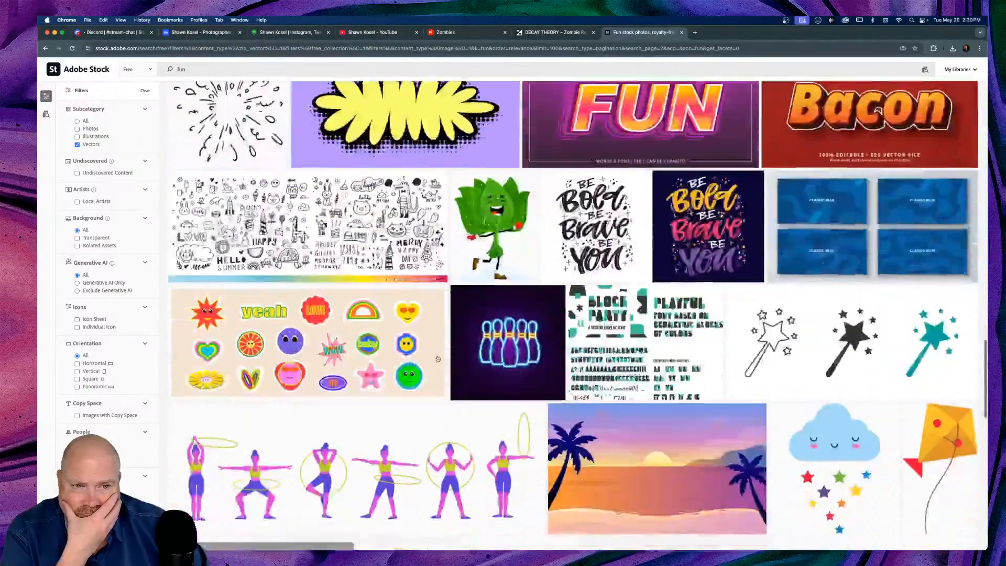
scroll(438, 359, down, 4)
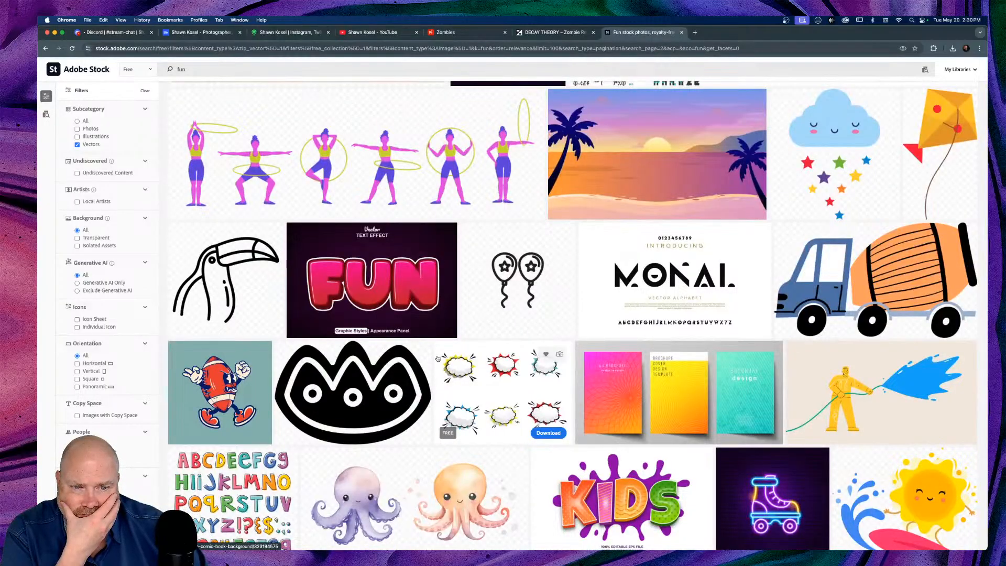
Switch to Illustrator, move the lower brain biohazard symbol slightly down, away from the one above it, and deselect it
key(super+Tab)
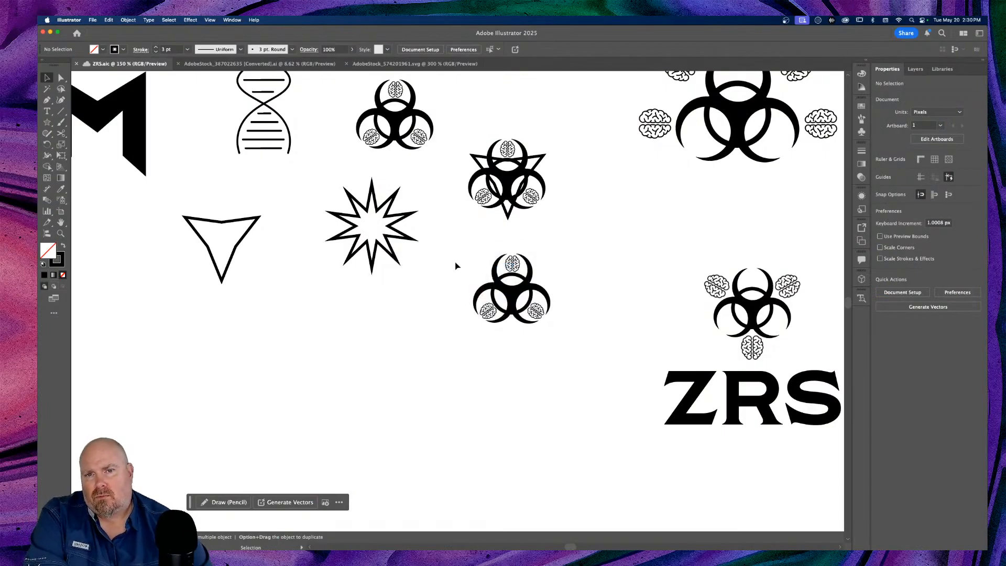
drag(595, 252, 486, 382)
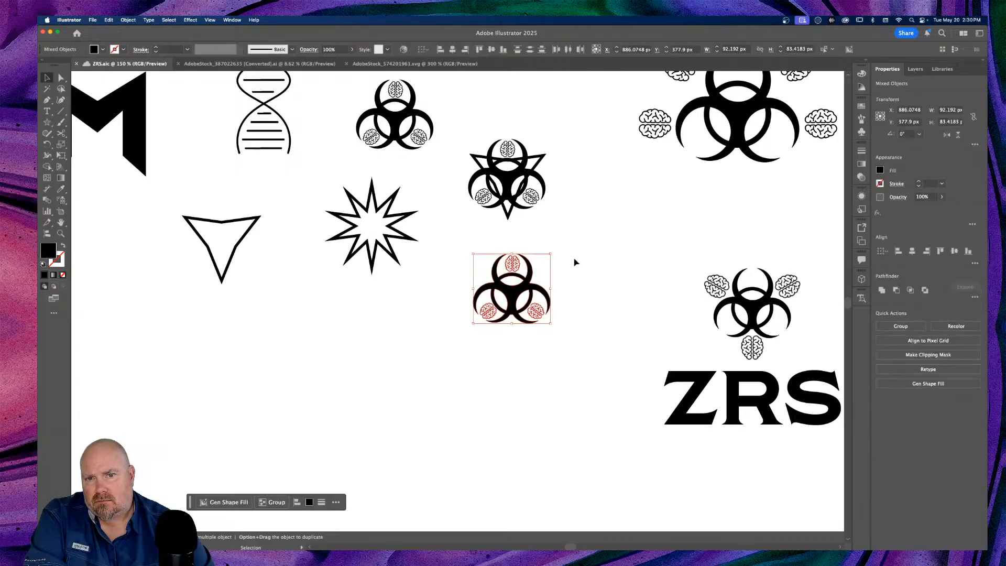
drag(517, 295, 510, 330)
click(629, 280)
Examine the lower brain biohazard symbol up close, including how the brains sit inside the crescents
key(super+equal)
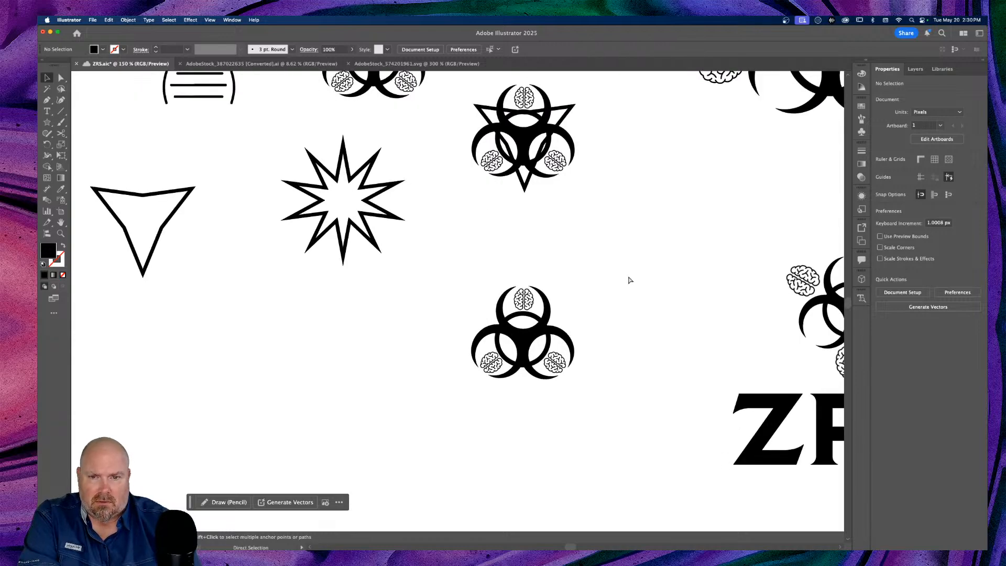
key(super+equal)
key(super+equal)
key(super+equal)
key(super+minus)
key(super+minus)
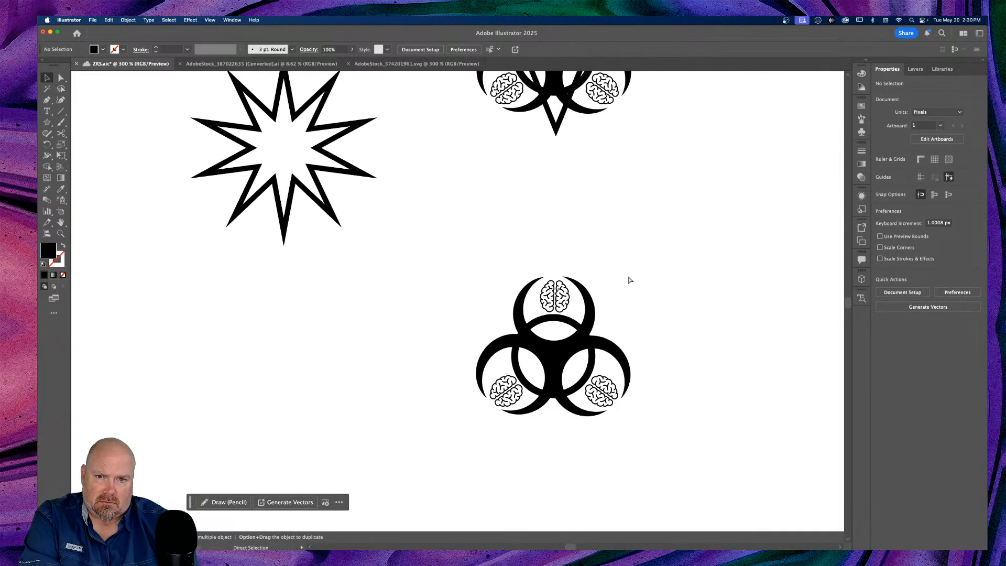
key(super+equal)
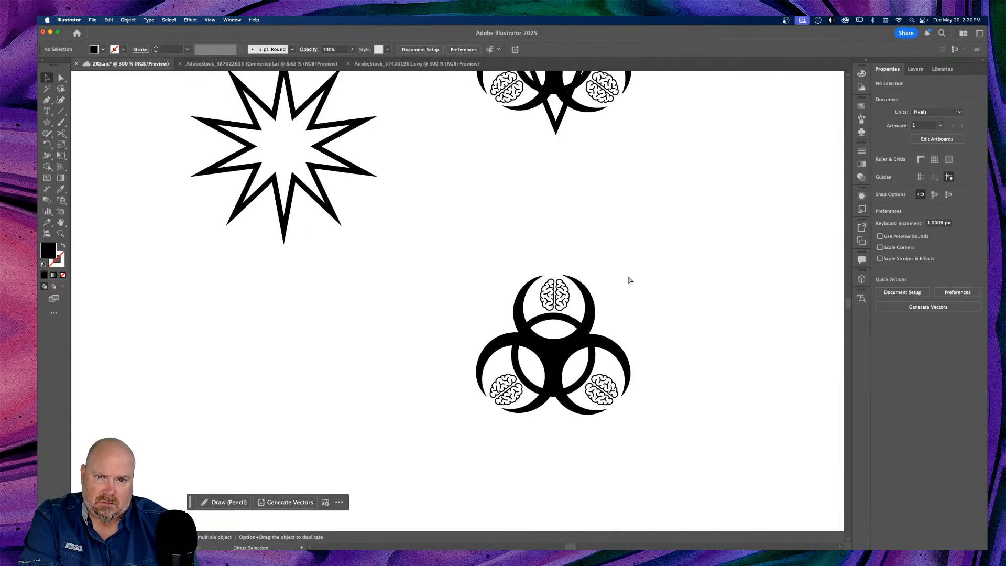
key(v)
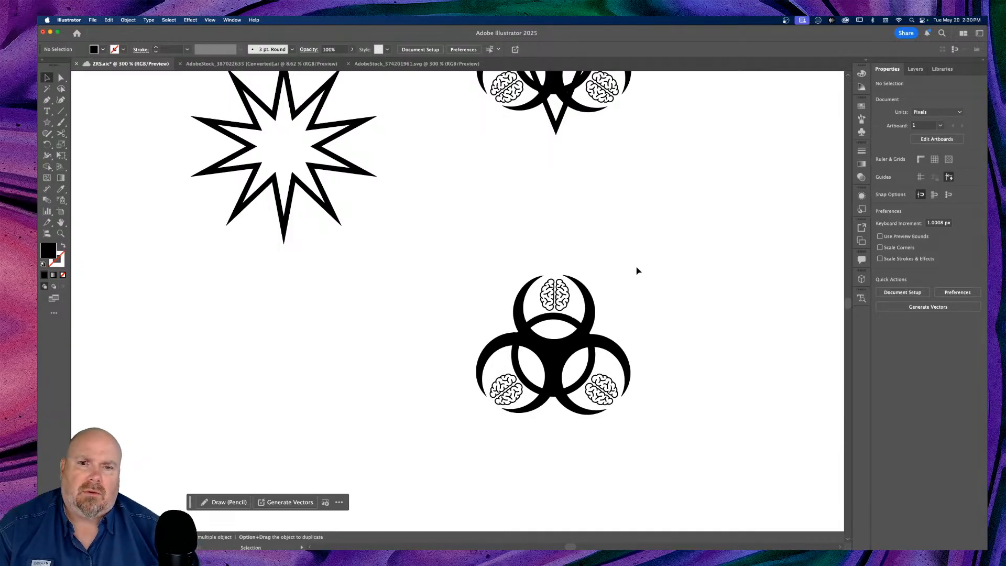
scroll(637, 270, right, 2)
scroll(637, 269, right, 1)
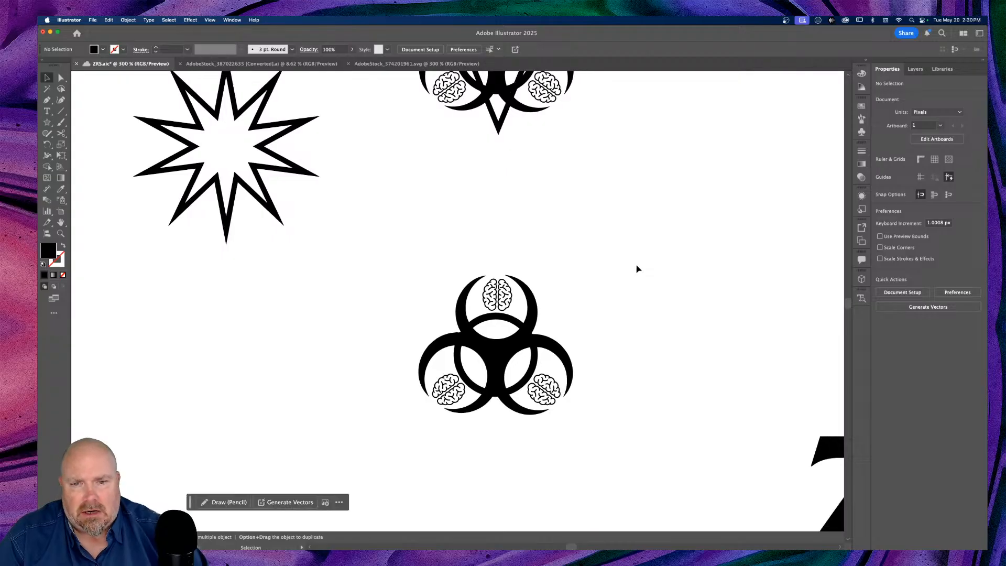
Duplicate the outlined starburst into the empty area below the original
click(268, 194)
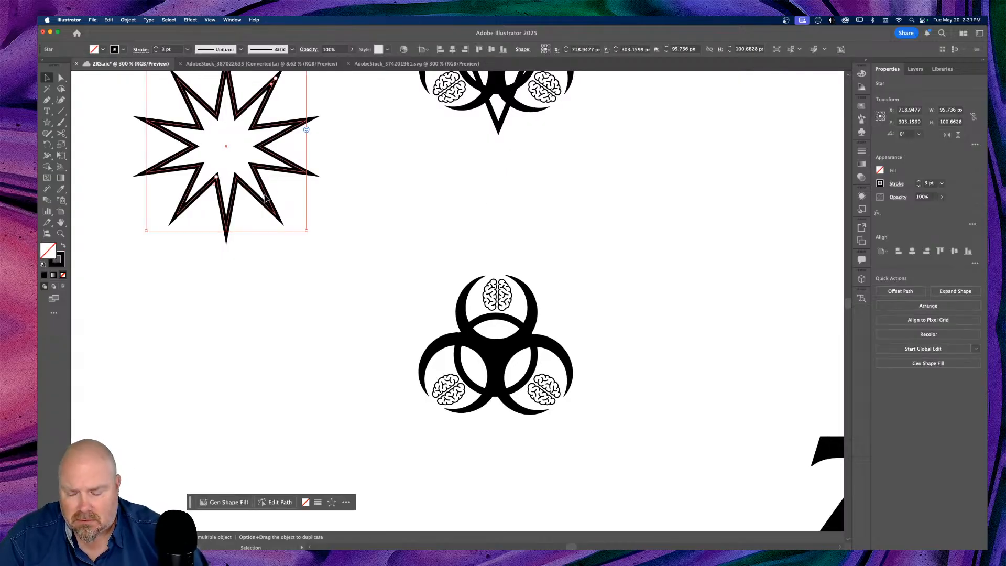
key(super+1)
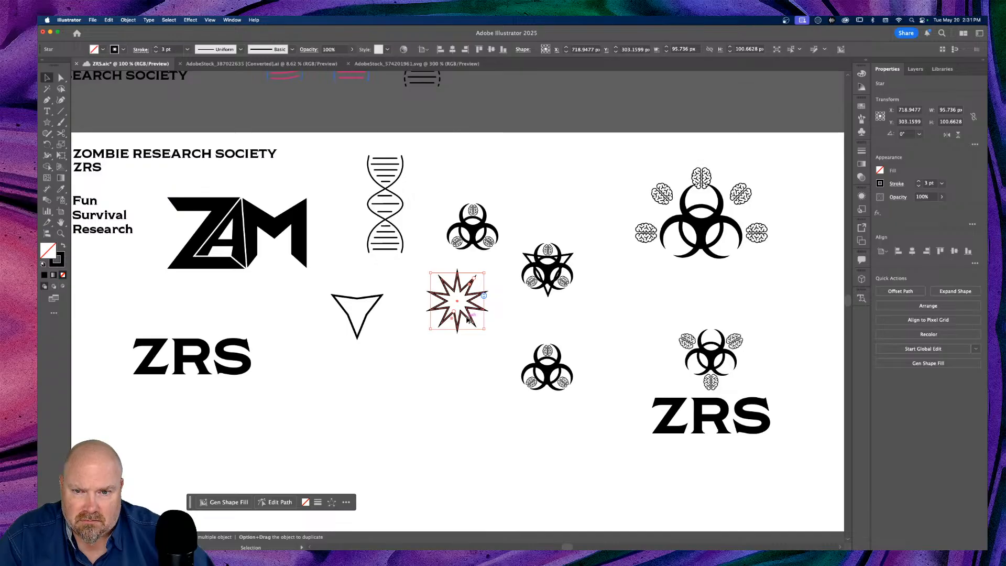
drag(468, 317, 454, 418)
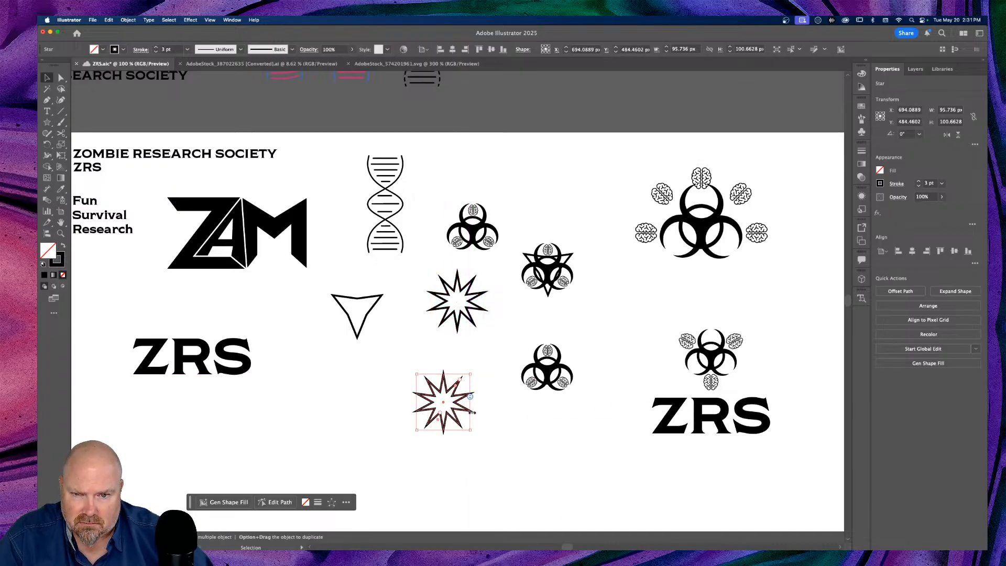
Reduce the starburst copy to a star with three points
key(a)
key(super+equal)
key(super+equal)
key(super+equal)
key(v)
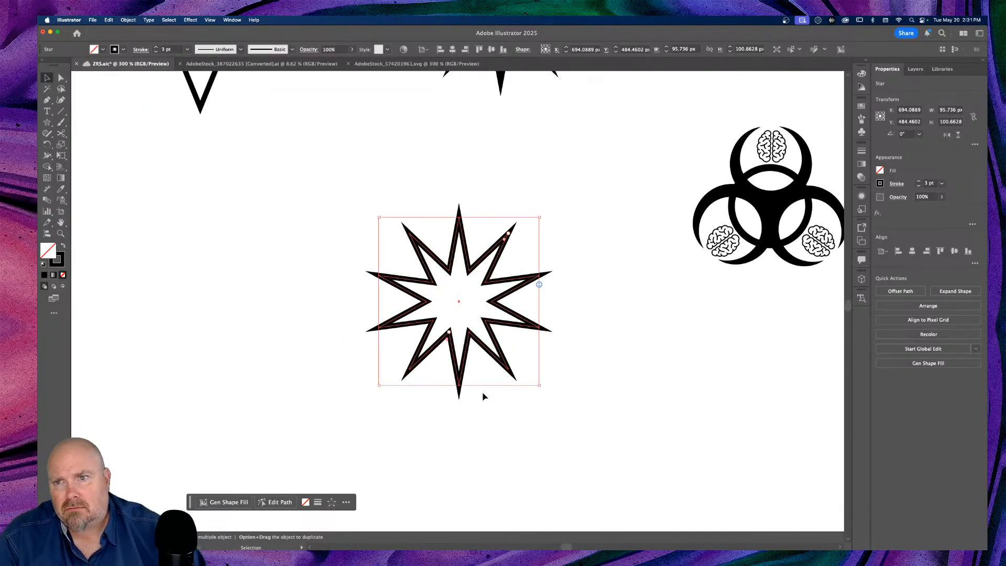
drag(539, 284, 527, 256)
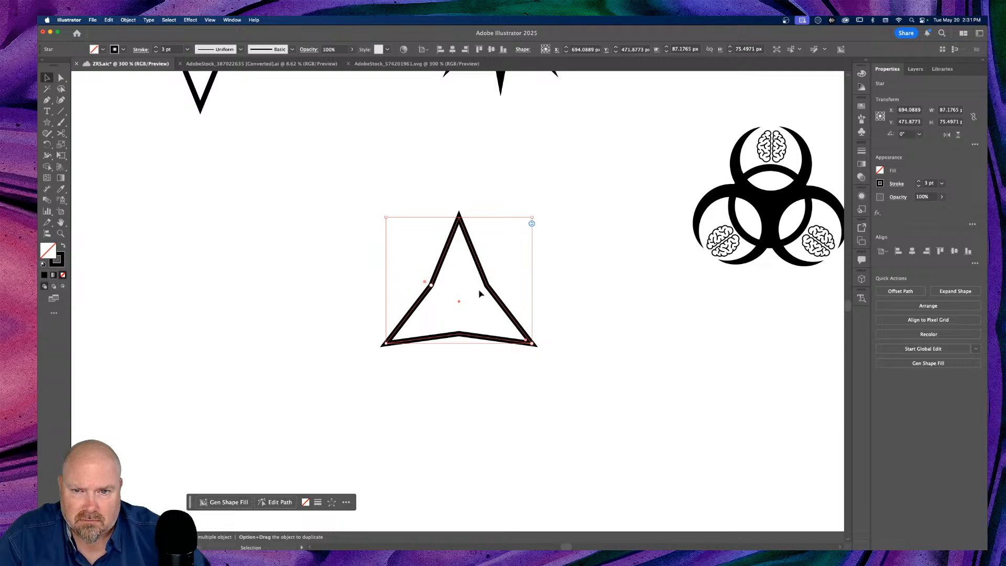
Round the inner corners of the three-pointed star and pull them inward to make its arms slimmer
drag(428, 286, 386, 263)
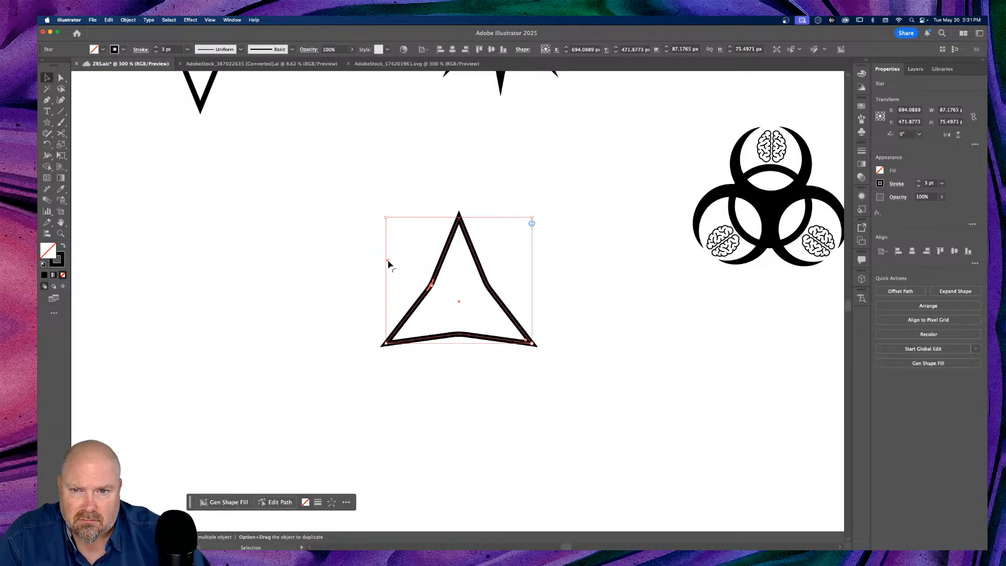
drag(431, 288, 443, 297)
click(569, 274)
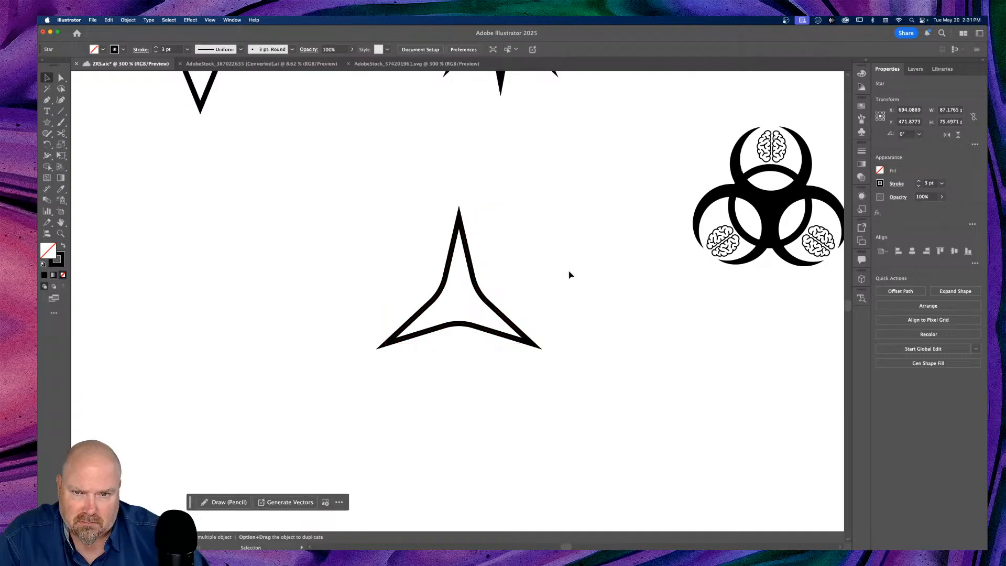
Scale the three-pointed star down to about 26 × 22 px and set its stroke to 2 pt
drag(542, 379, 395, 430)
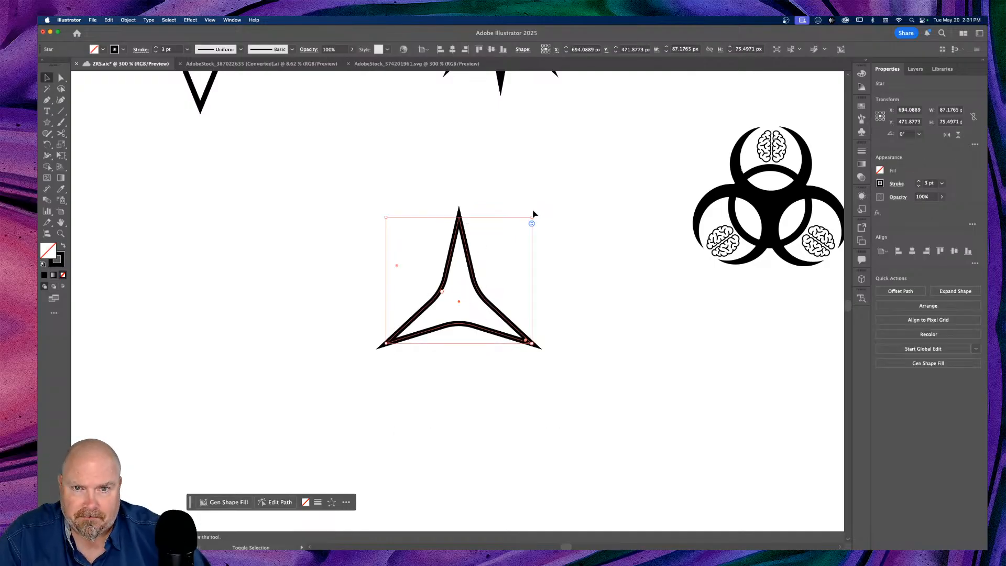
drag(532, 216, 436, 308)
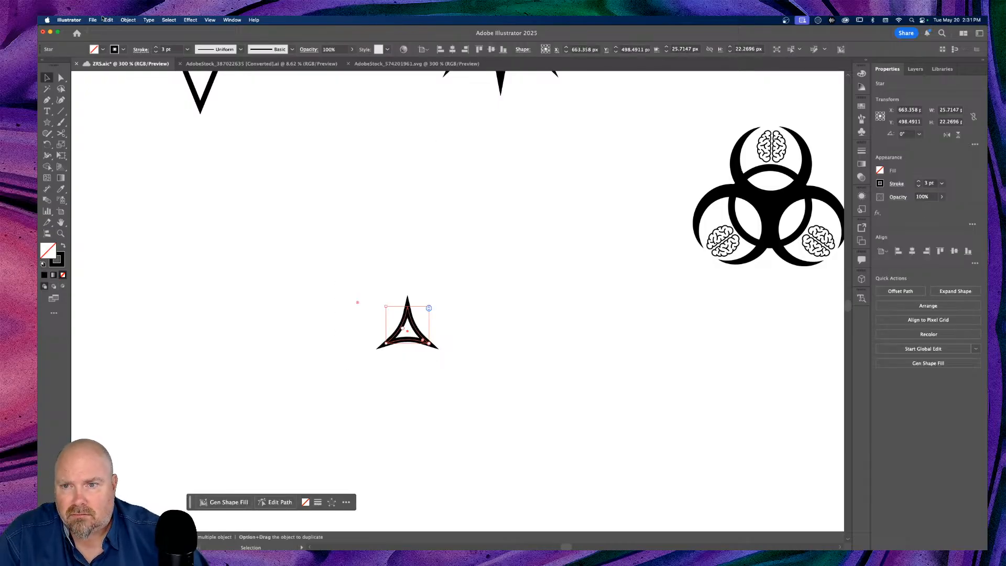
click(156, 52)
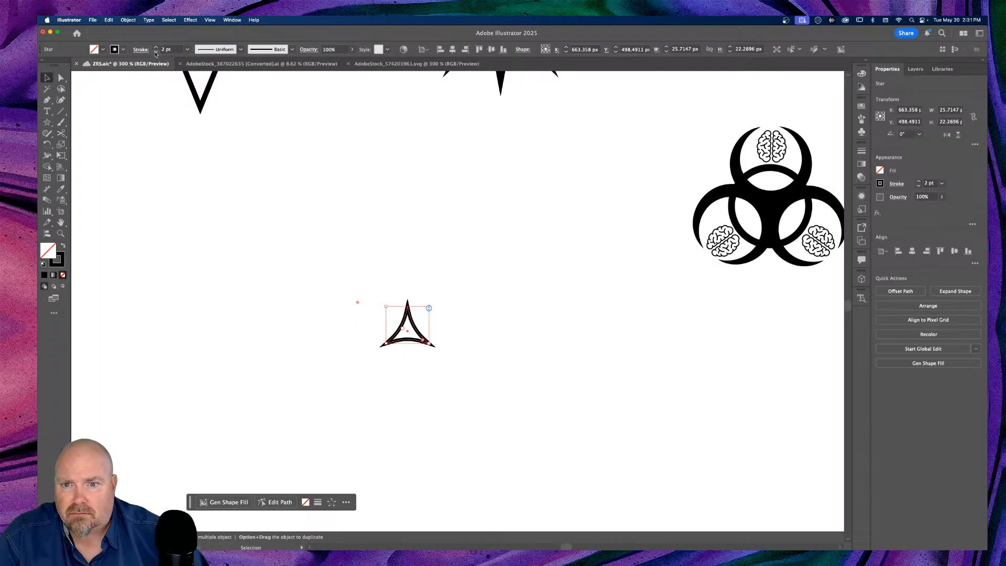
click(541, 262)
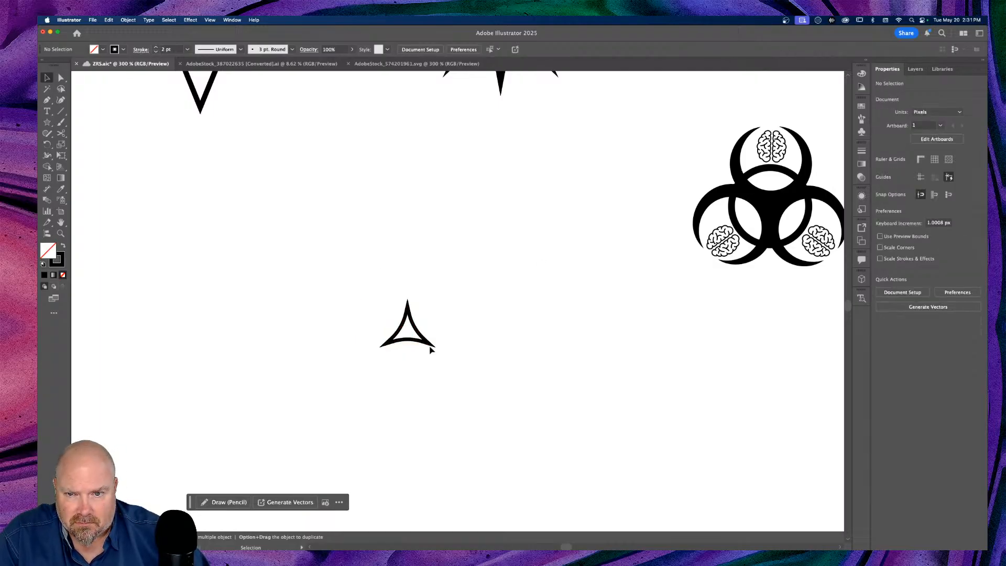
Move the small three-pointed star beside the upper-left crescent of the lower biohazard symbol and save the document
drag(424, 339, 703, 164)
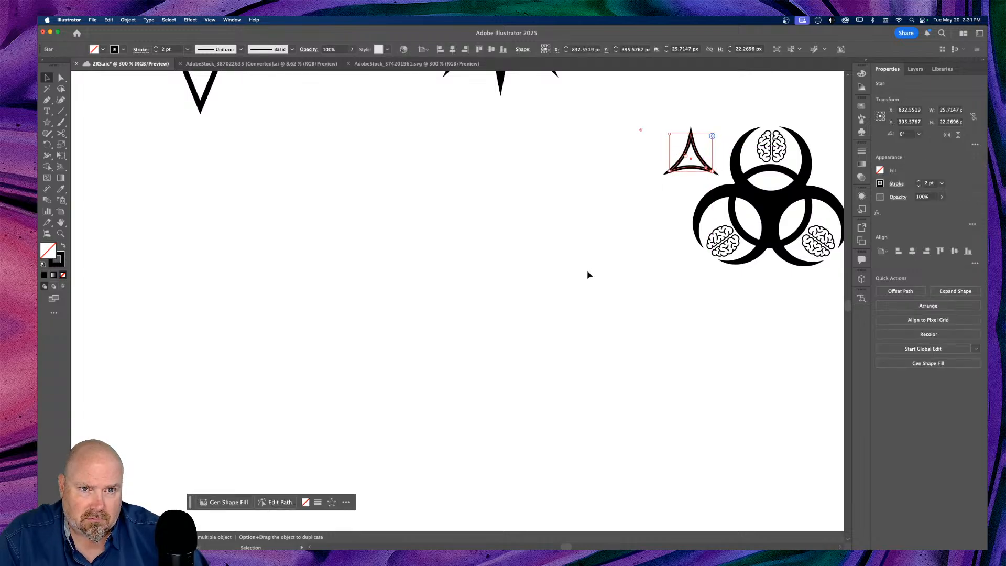
scroll(587, 274, right, 3)
scroll(587, 274, right, 9)
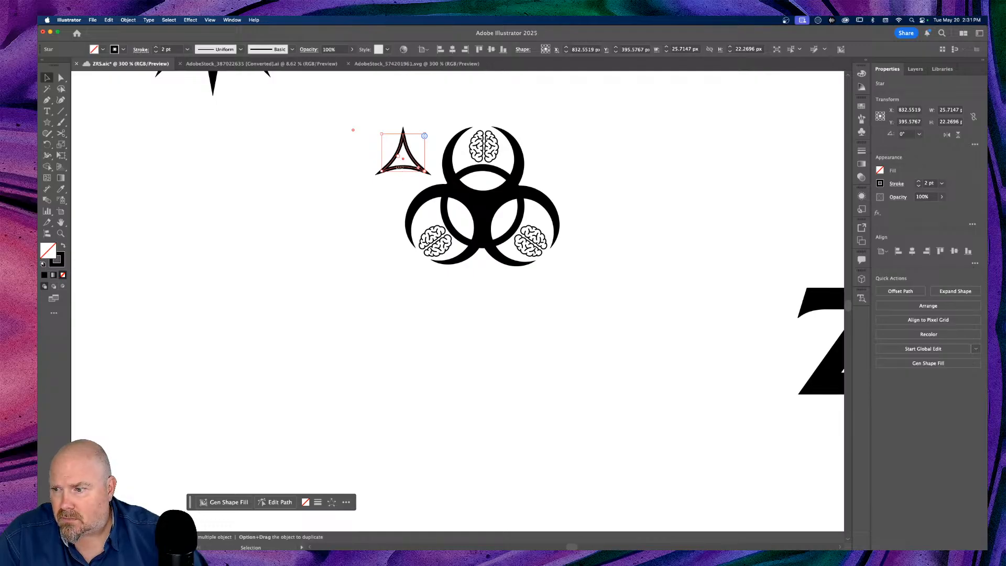
scroll(396, 169, up, 3)
scroll(396, 170, right, 5)
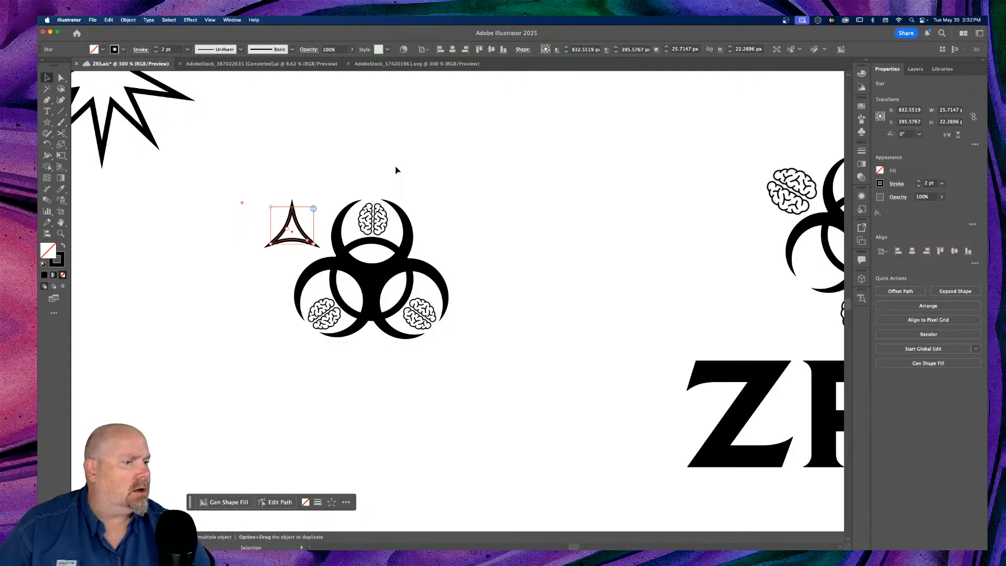
key(super+s)
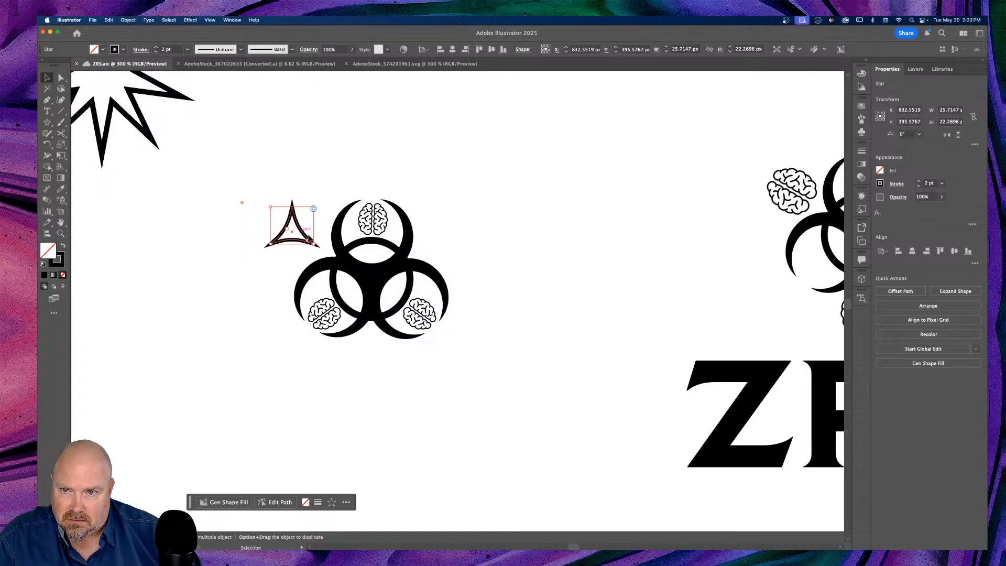
Nudge the small star about 6 px right and 2.4 px down, closer to the biohazard symbol, and deselect it
drag(306, 237, 308, 240)
key(super+equal)
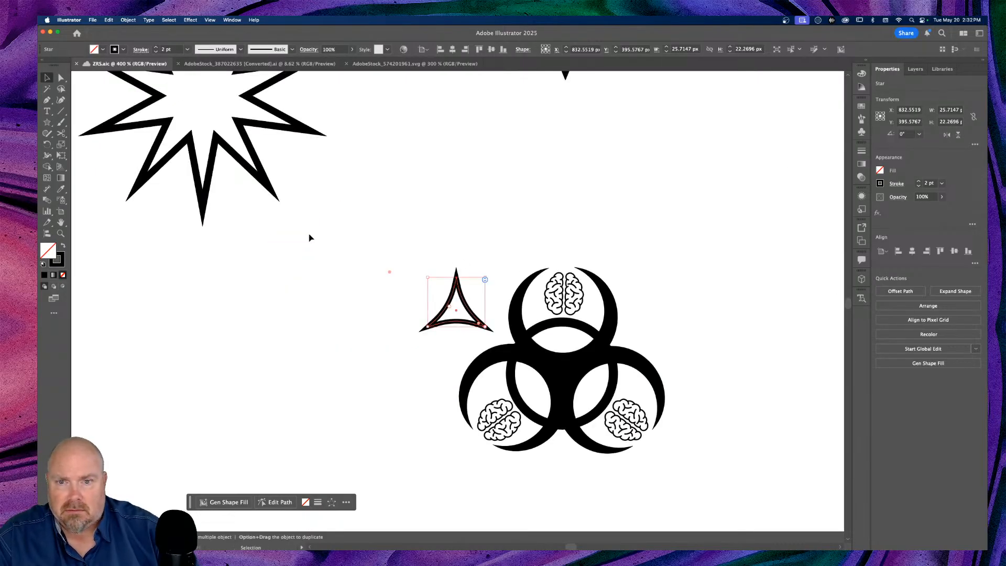
drag(473, 316, 478, 316)
drag(484, 313, 482, 317)
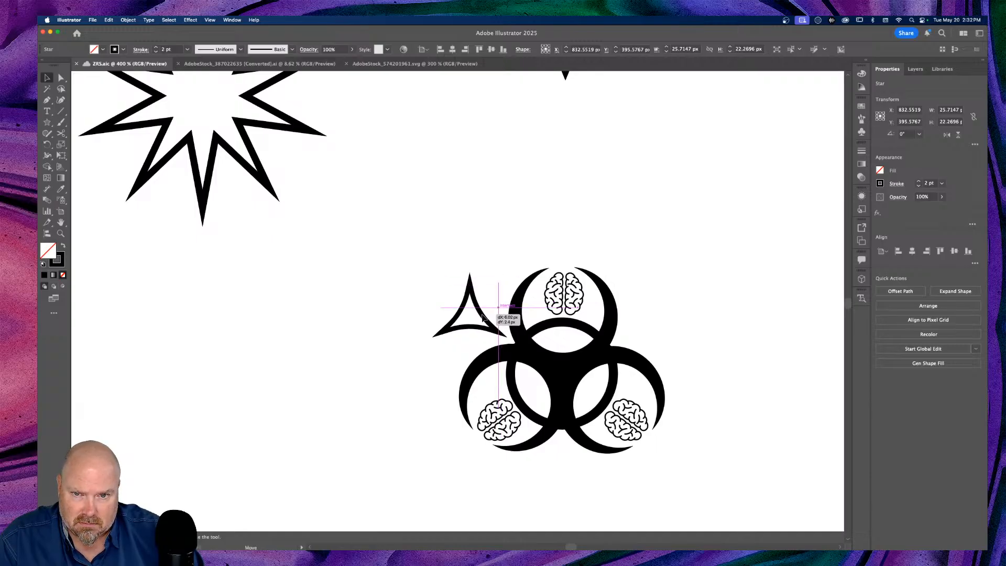
drag(482, 317, 483, 316)
click(517, 231)
scroll(514, 236, right, 5)
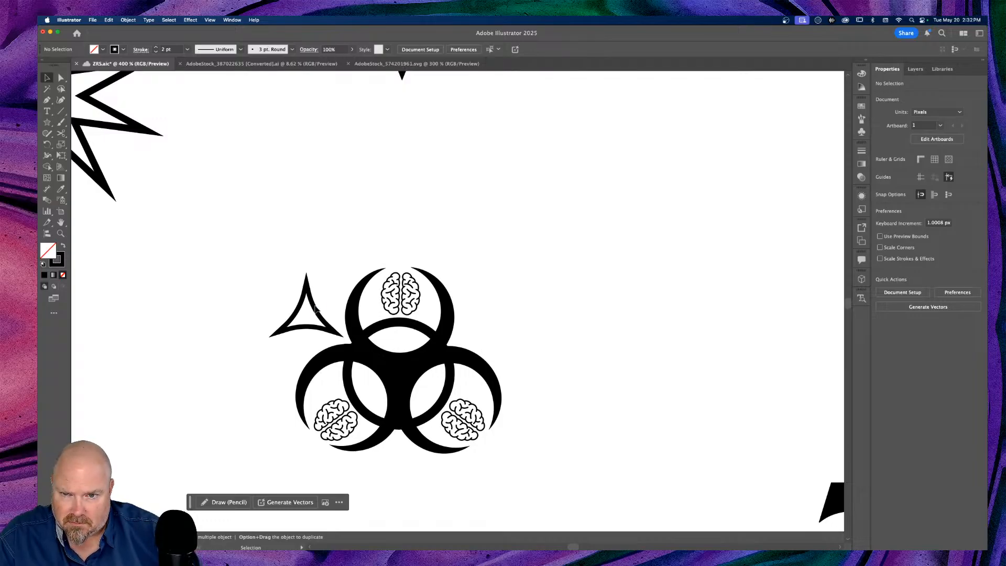
Shrink the small star to about half its size in the notch between the upper and left crescents, and deselect it
click(316, 310)
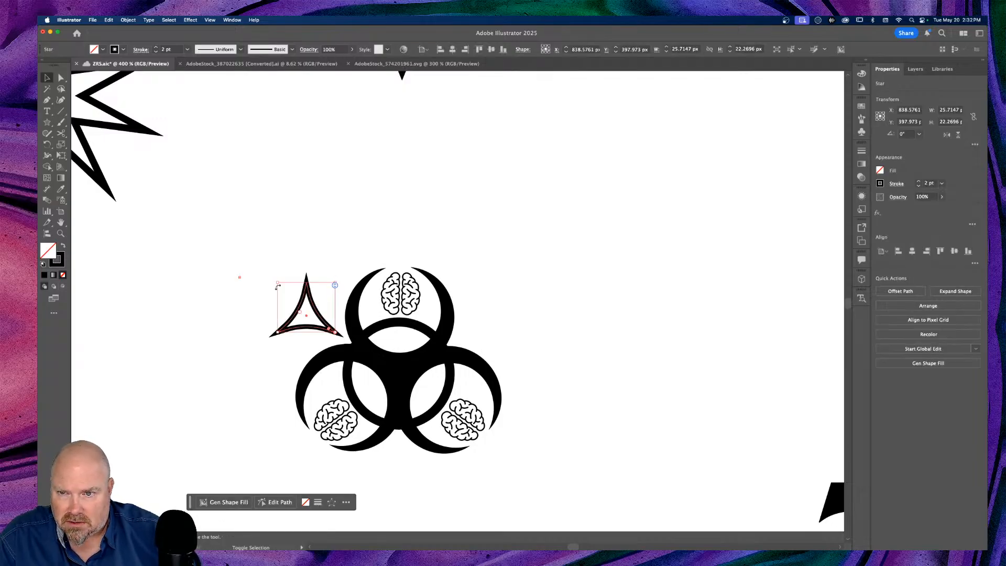
drag(276, 282, 309, 314)
click(332, 254)
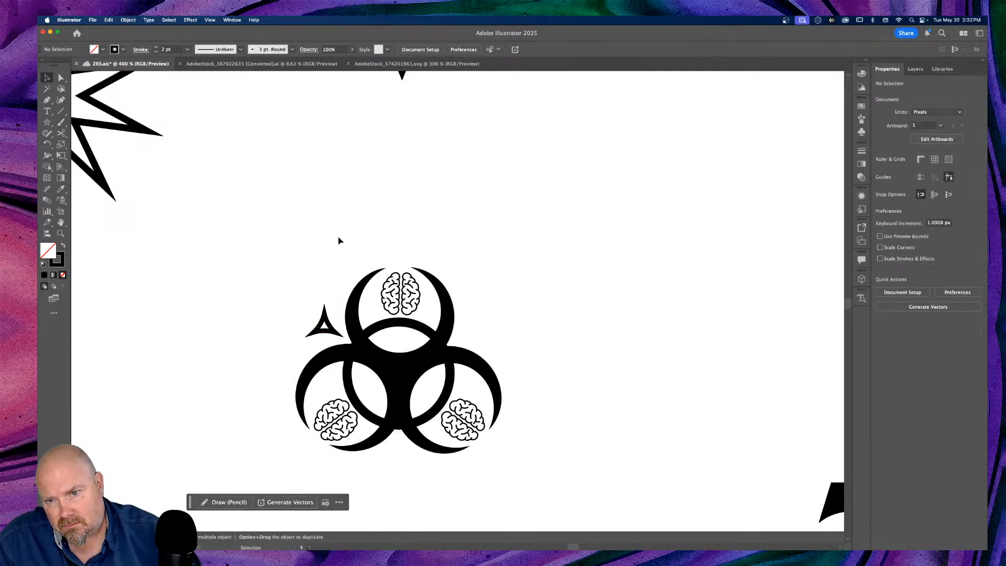
Set the small star's stroke to 1 pt and move it about 3 px right and 3 px down, closer to the biohazard symbol
click(324, 334)
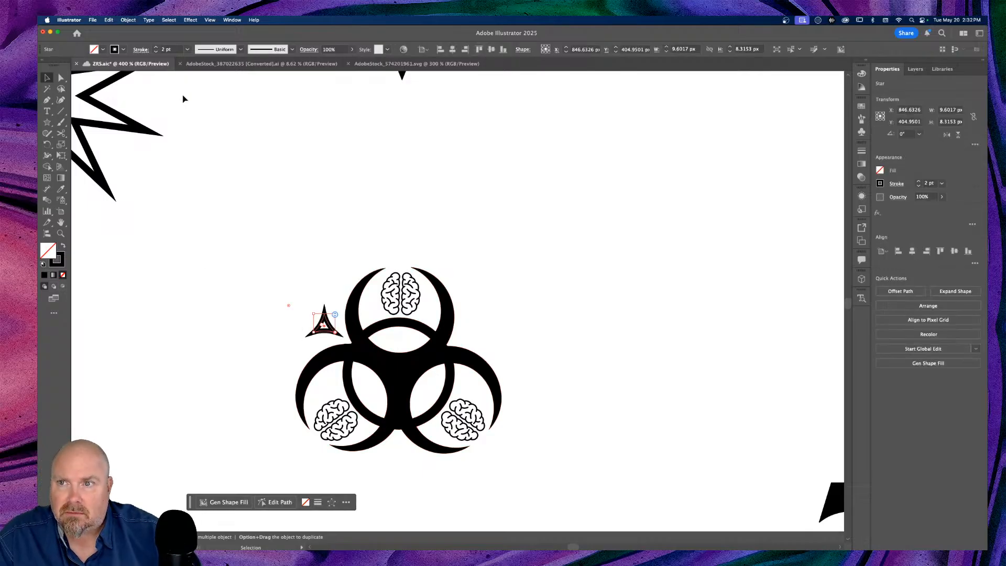
click(156, 51)
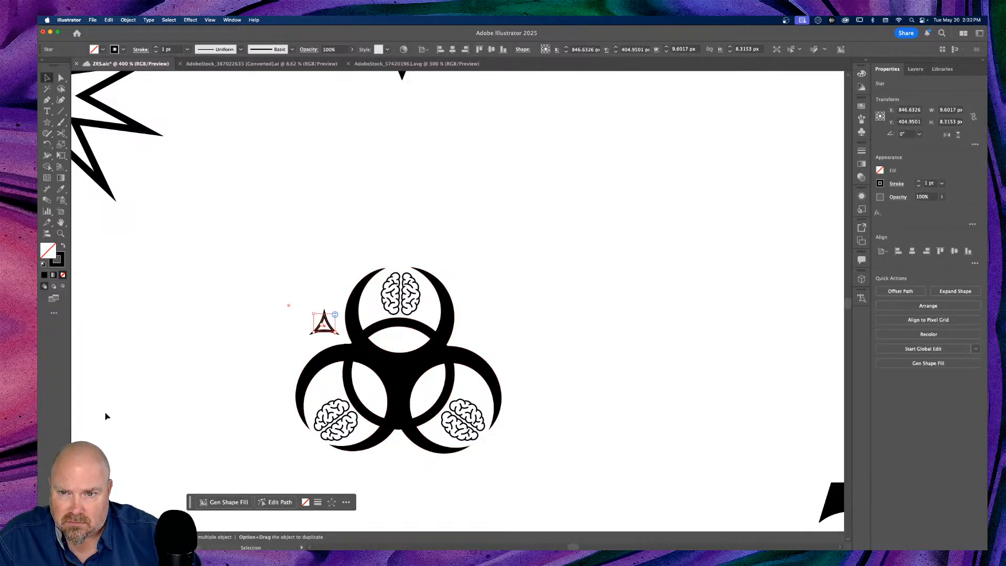
click(343, 241)
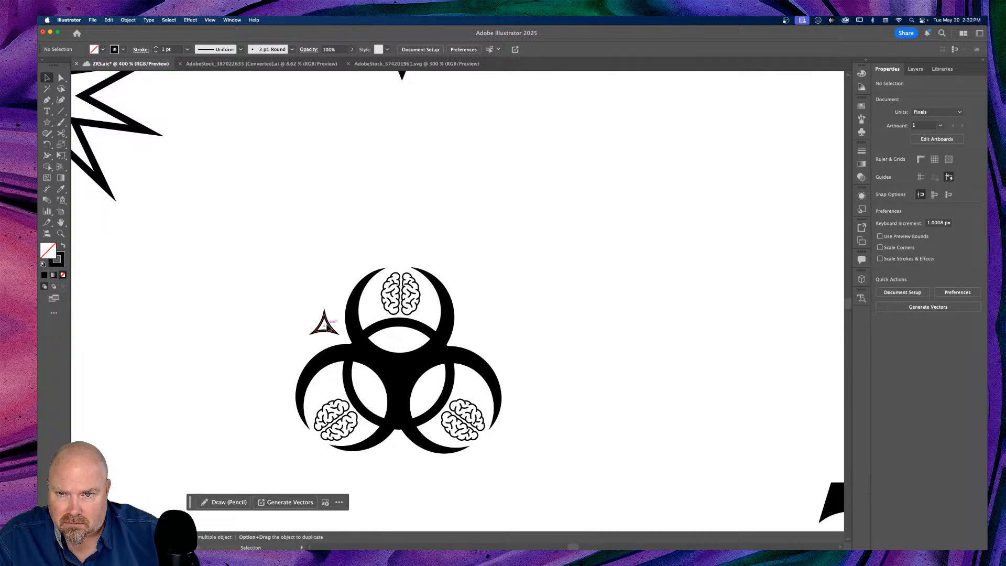
click(322, 327)
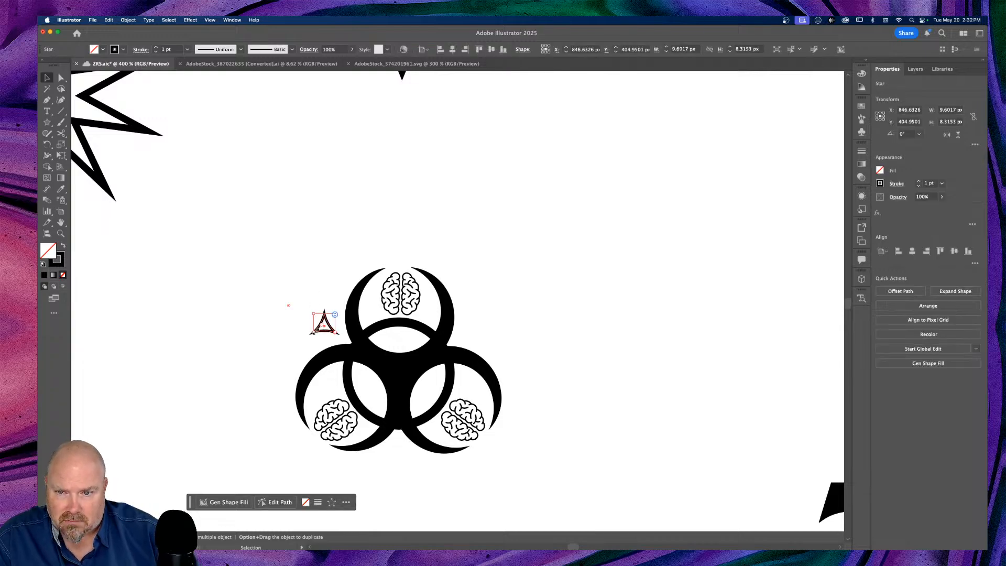
key(super+equal)
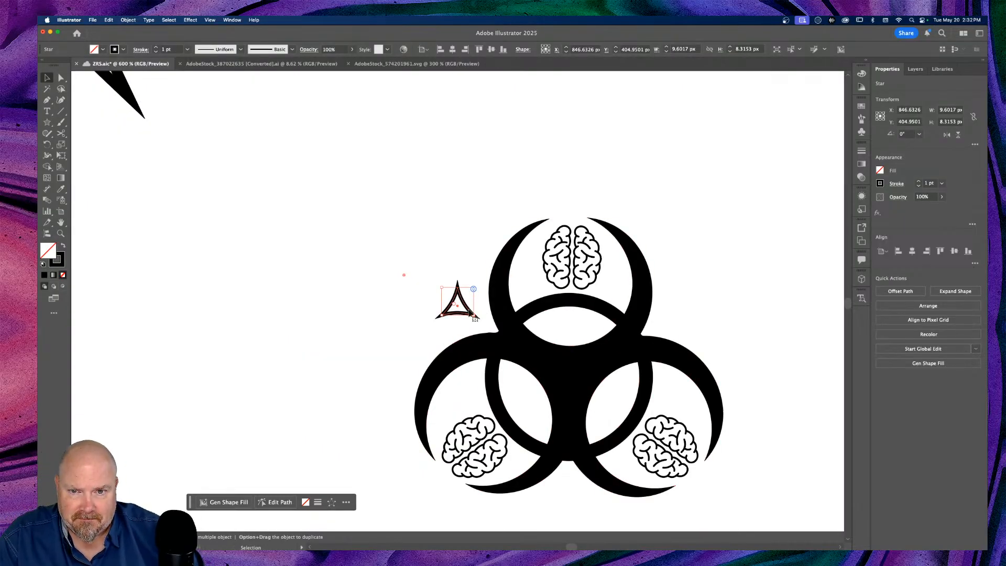
drag(468, 310, 478, 318)
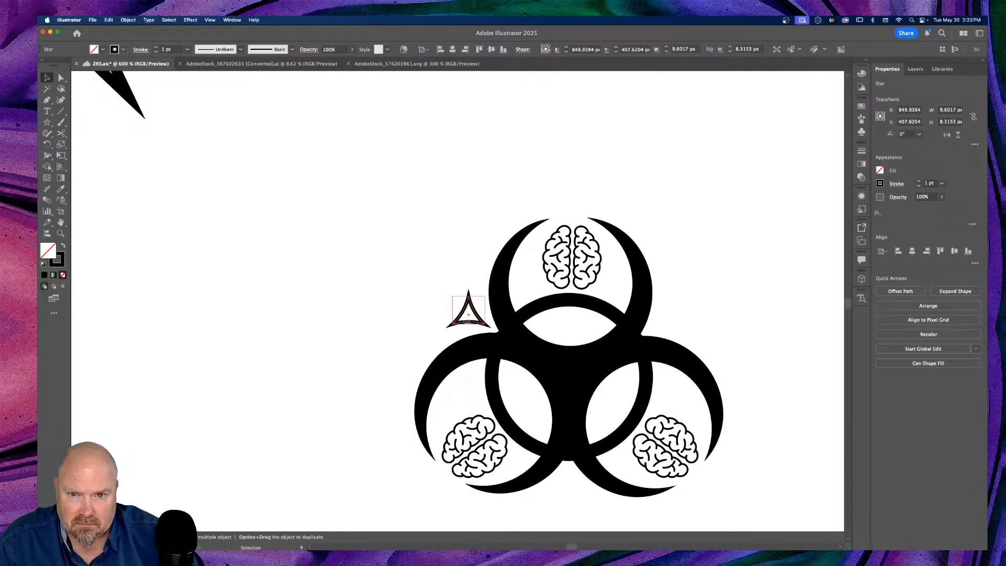
Copy the small star into the upper-right and bottom notches of the biohazard symbol, and deselect it
drag(468, 315, 672, 303)
scroll(702, 241, down, 3)
scroll(702, 241, right, 3)
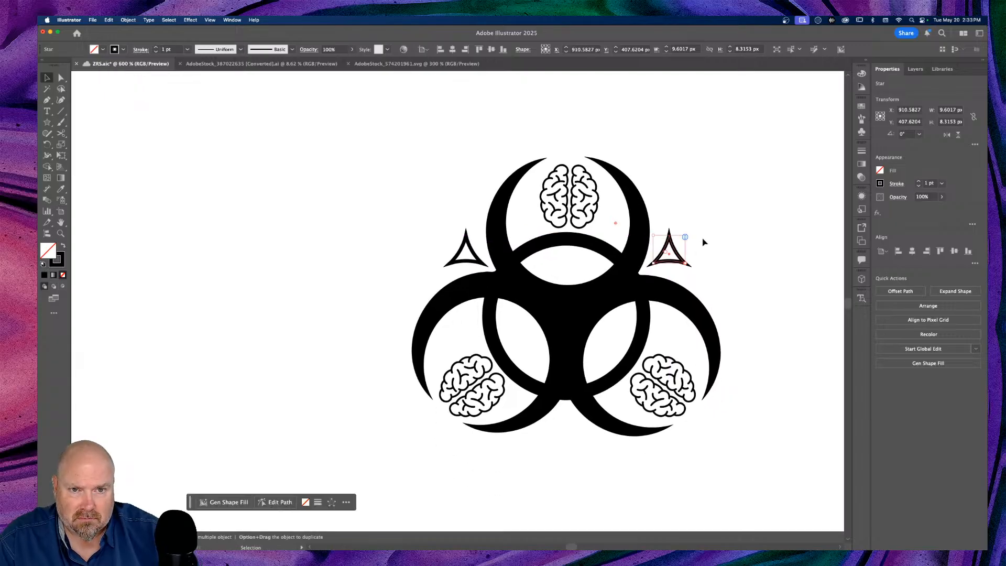
scroll(703, 241, right, 2)
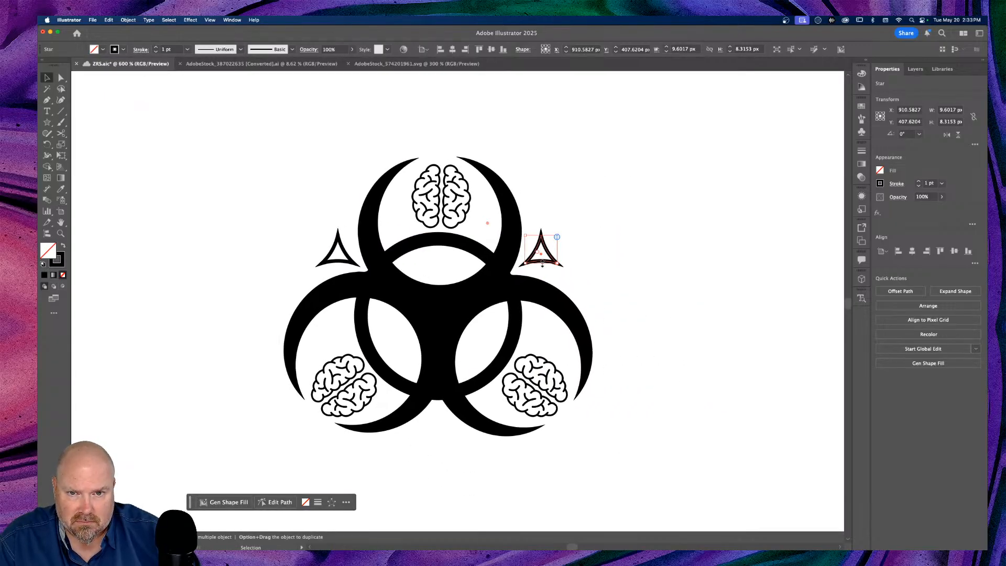
drag(536, 259, 437, 423)
click(655, 263)
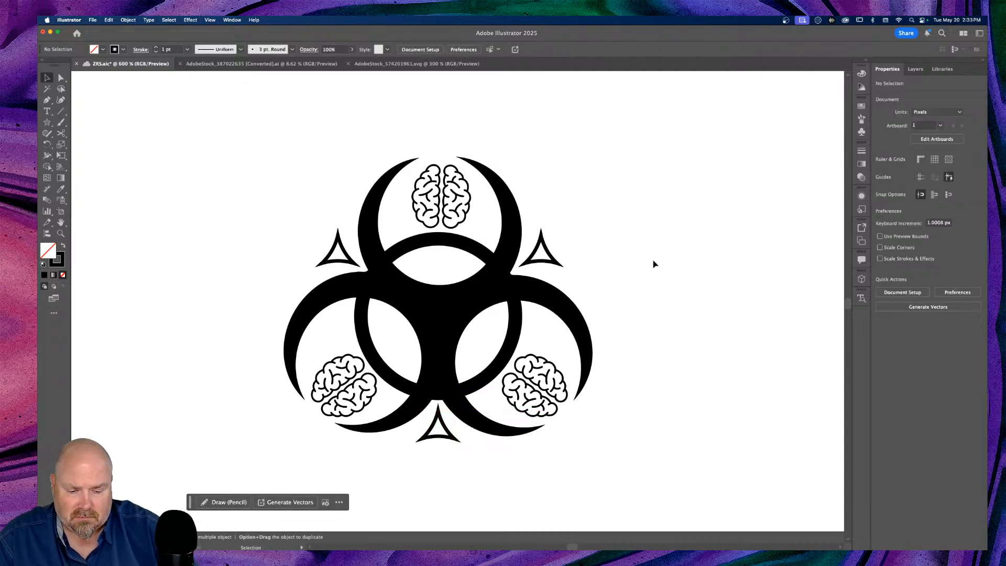
Examine the biohazard symbol with its three small stars at reduced and enlarged size beside the other concepts
key(super+minus)
key(super+minus)
key(super+minus)
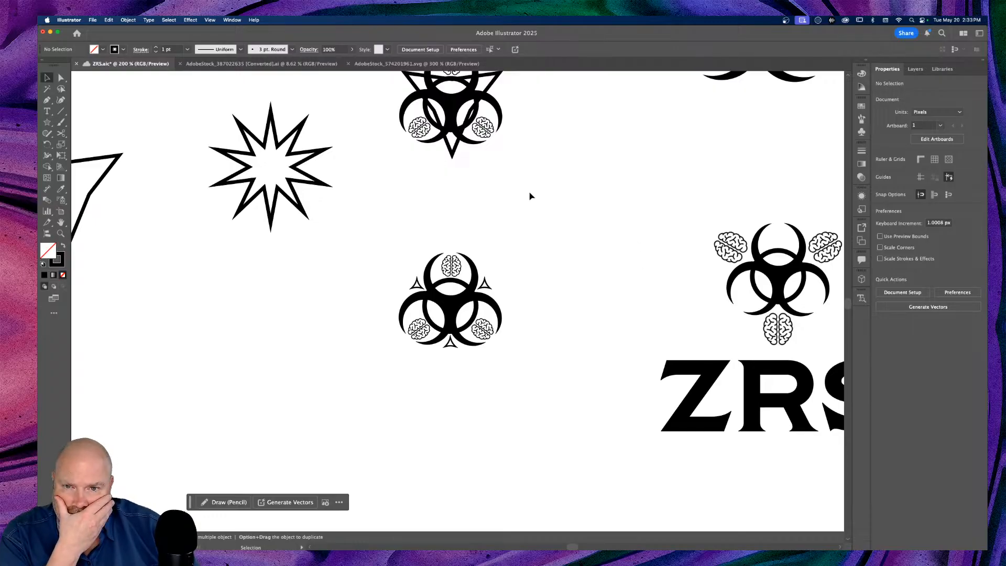
scroll(531, 196, up, 1)
scroll(532, 196, right, 2)
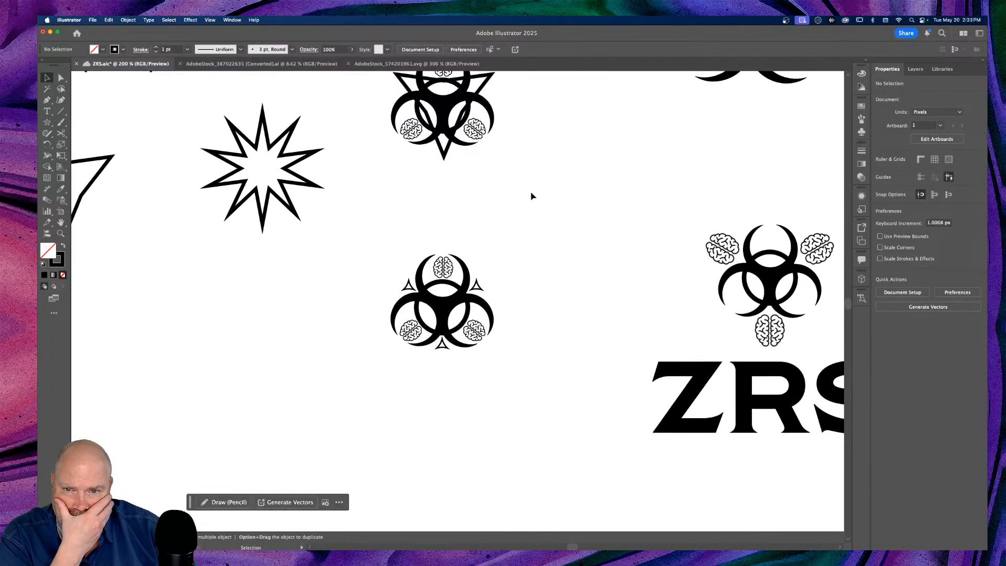
key(super+equal)
key(super+equal)
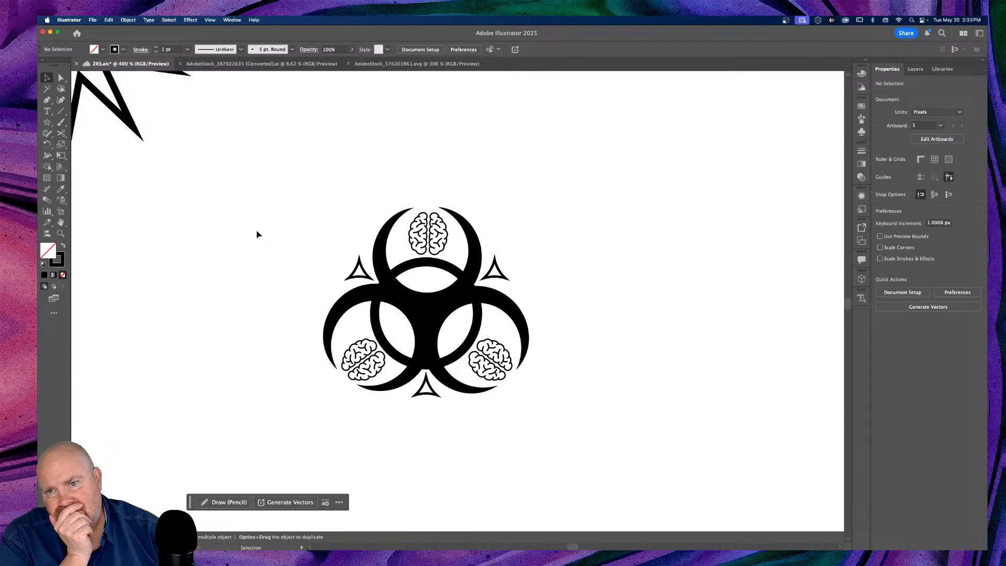
key(super+minus)
key(super+minus)
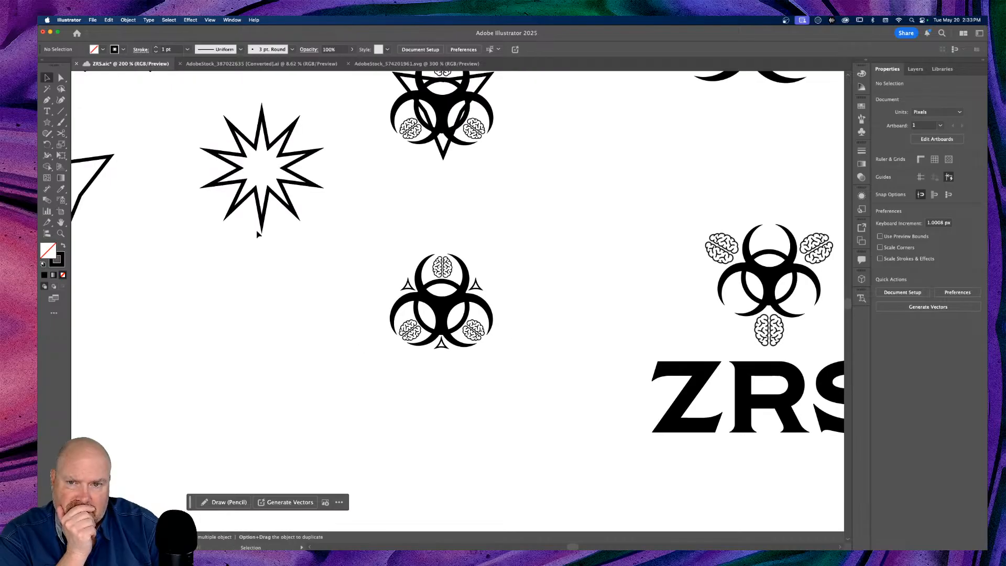
Duplicate the whole biohazard symbol with its brains and stars up and to the right of the original, and deselect it
drag(338, 220, 550, 356)
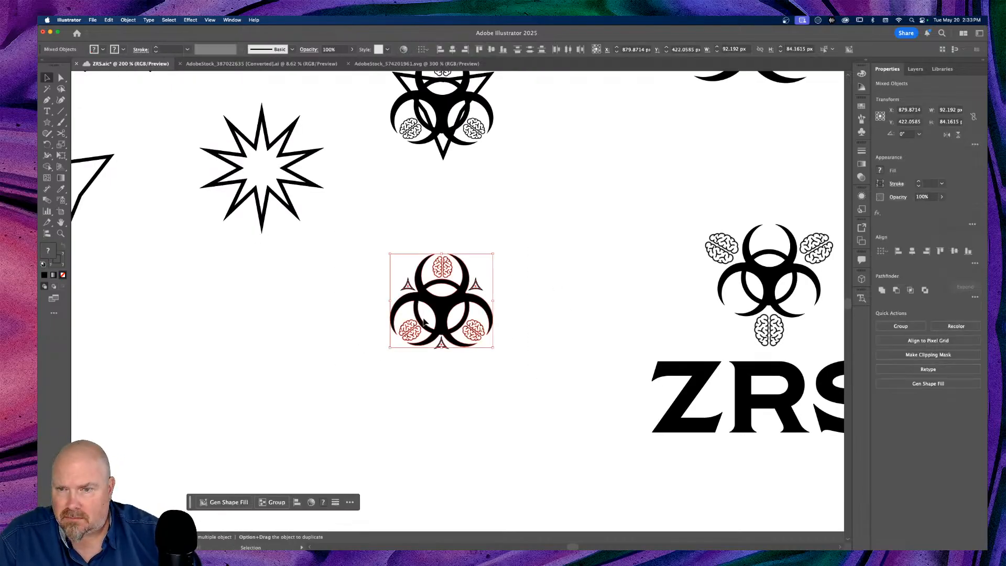
drag(435, 317, 570, 191)
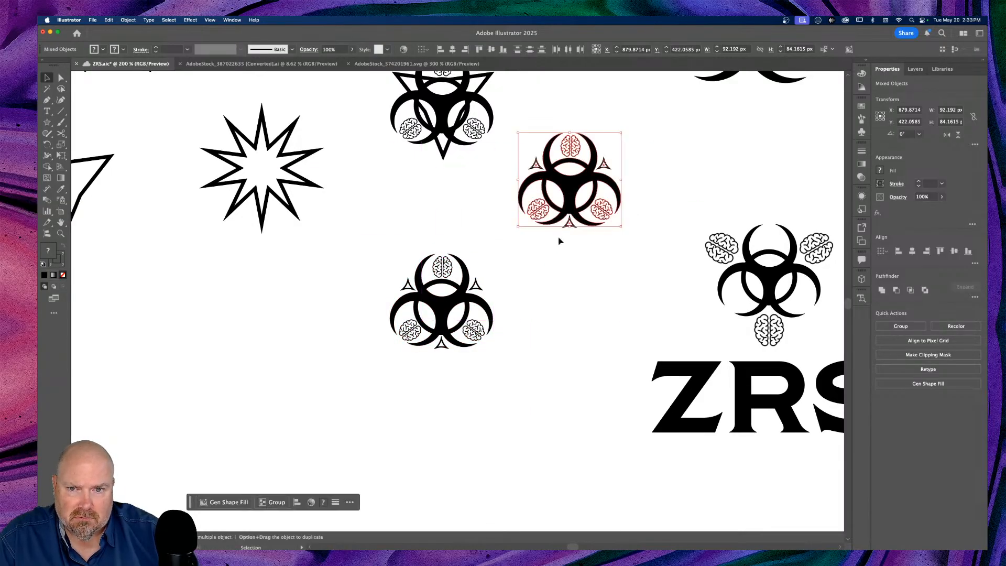
click(542, 394)
Place a copy of the ZRS lettering directly left of the lower biohazard symbol, vertically centred on it, and deselect it
scroll(409, 430, left, 5)
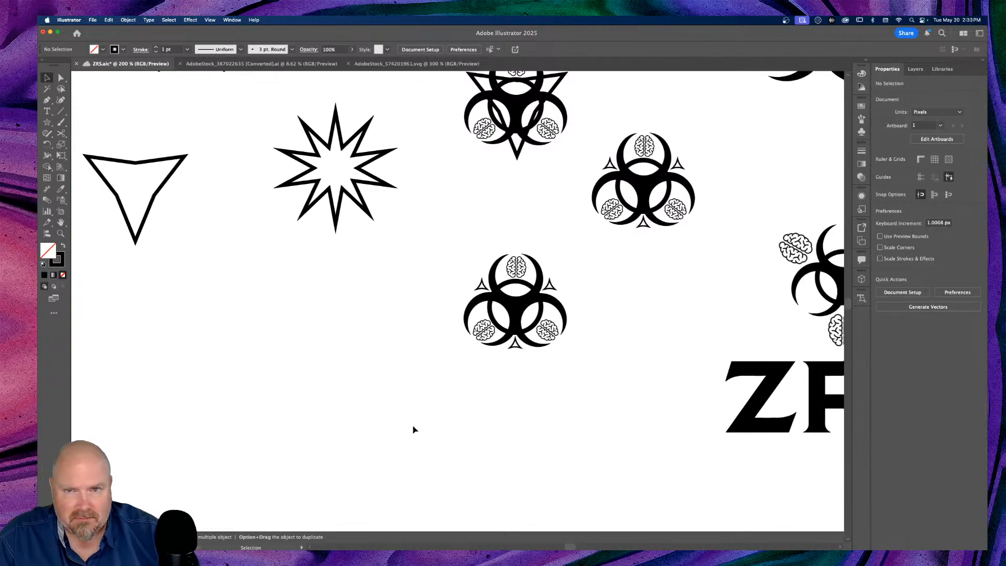
scroll(414, 430, right, 8)
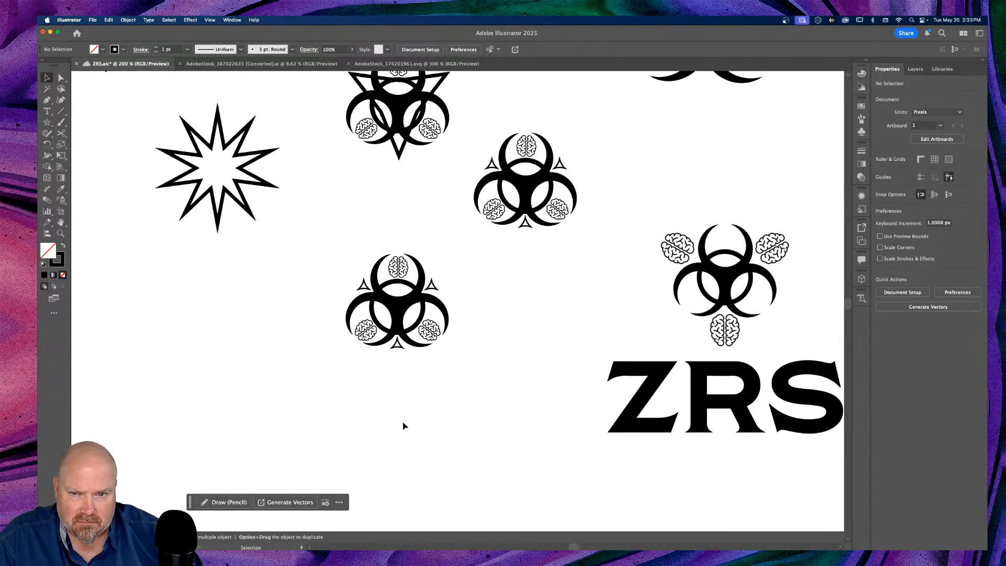
click(638, 410)
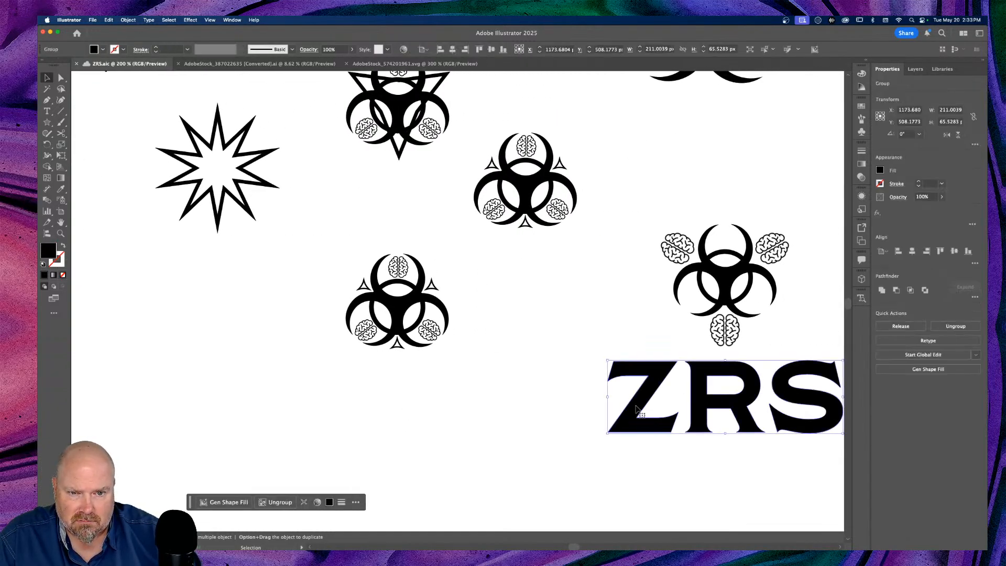
drag(639, 410, 126, 315)
scroll(294, 427, left, 3)
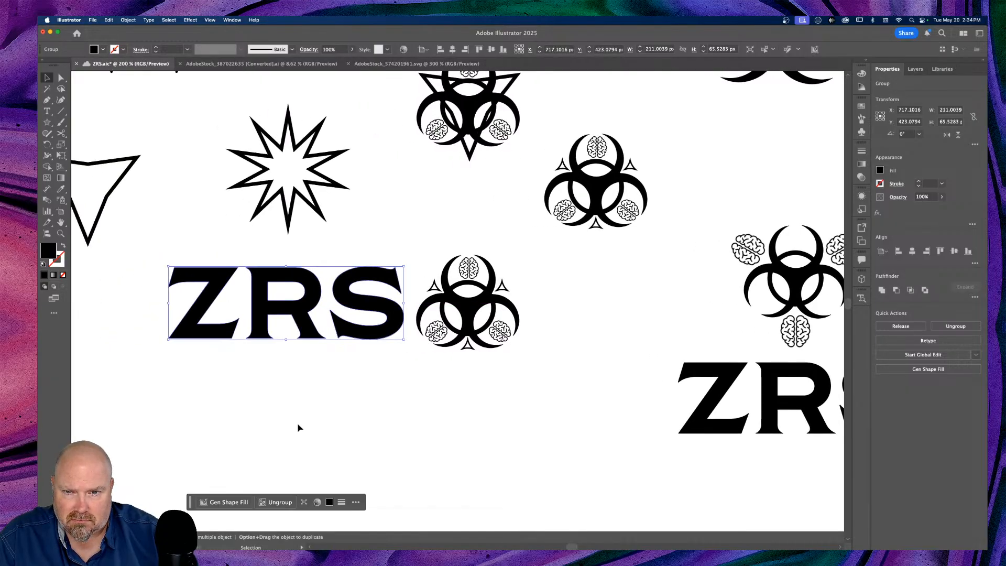
scroll(299, 428, up, 3)
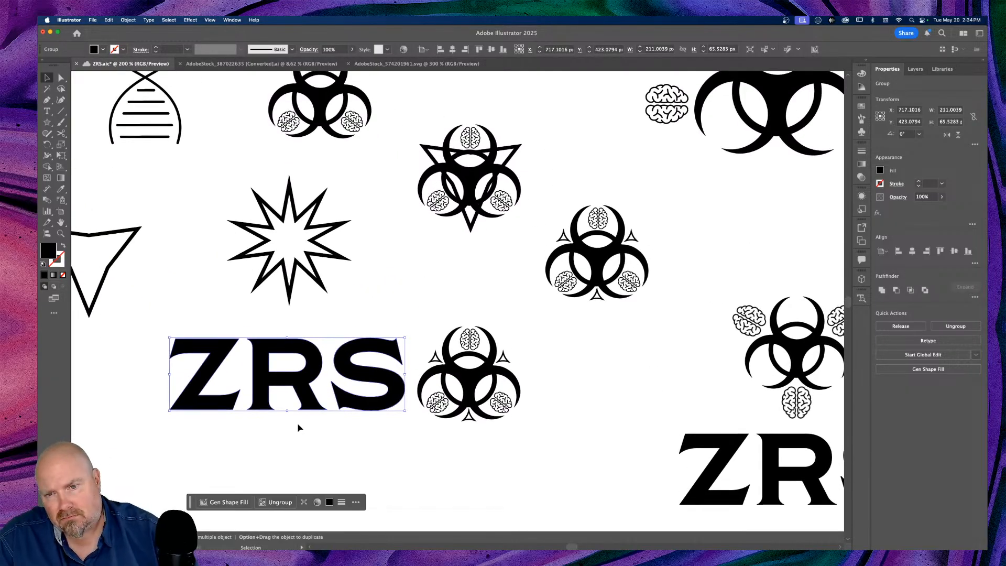
click(299, 428)
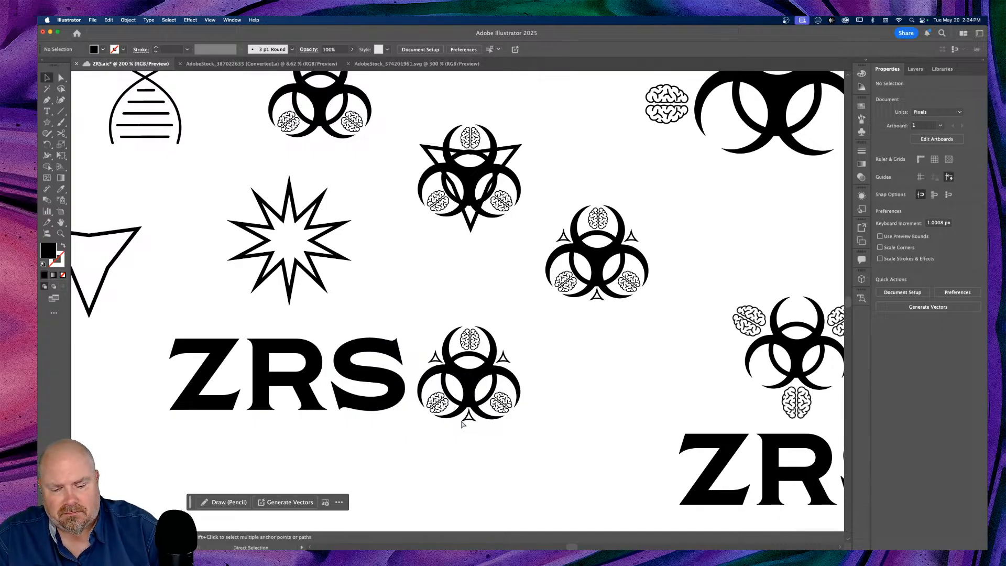
Move the many-pointed starburst off the artboard, between the single brain and the brain-ringed biohazard symbol above it, and deselect it
key(super+minus)
key(super+minus)
key(super+minus)
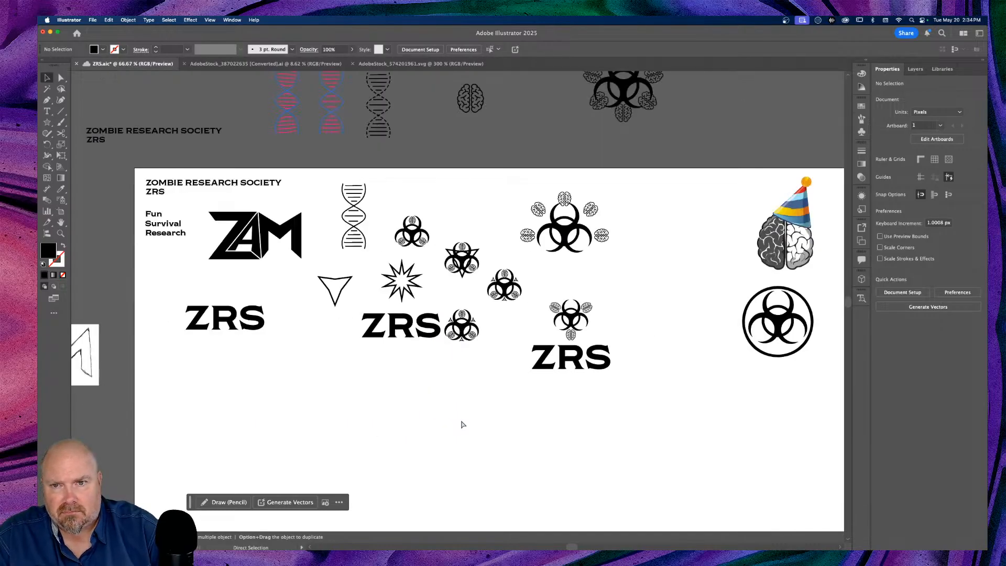
click(402, 295)
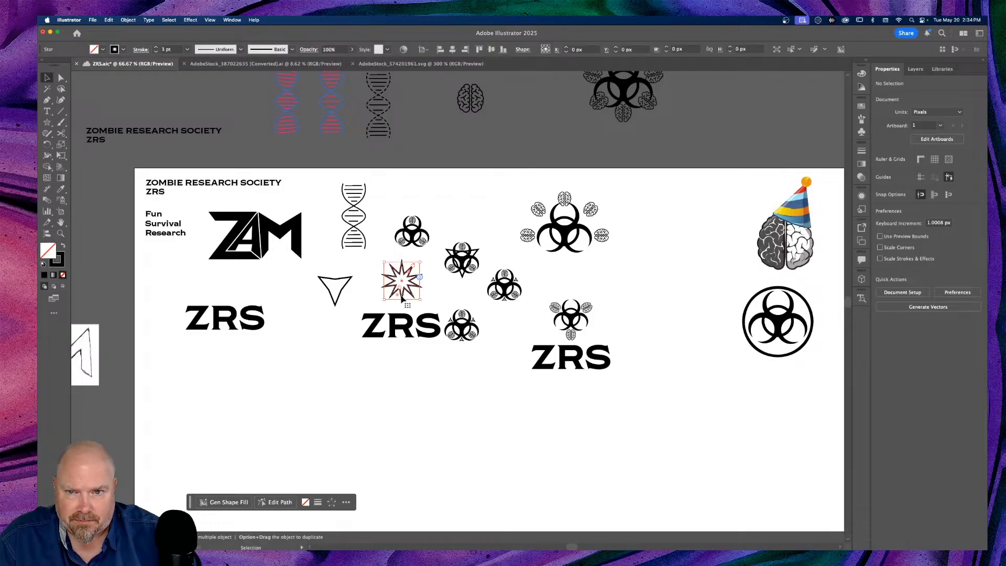
drag(407, 291, 548, 135)
scroll(478, 409, right, 2)
key(a)
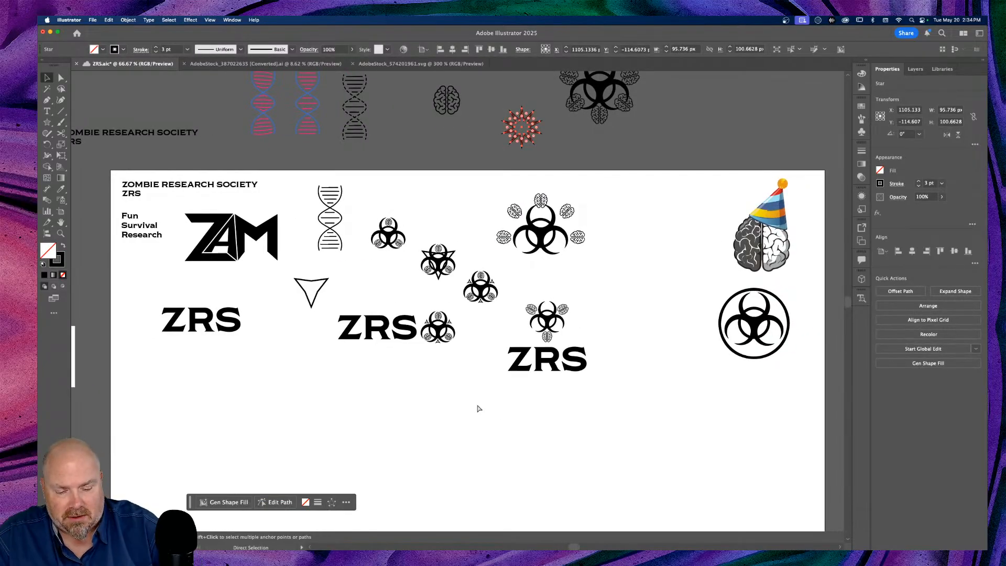
key(super+equal)
key(super+equal)
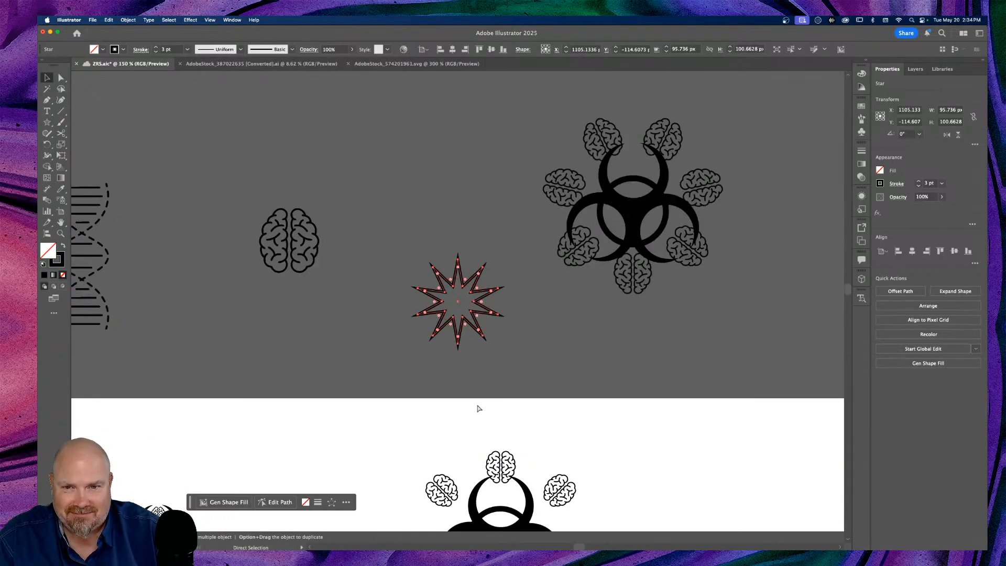
key(v)
click(431, 427)
scroll(431, 426, down, 10)
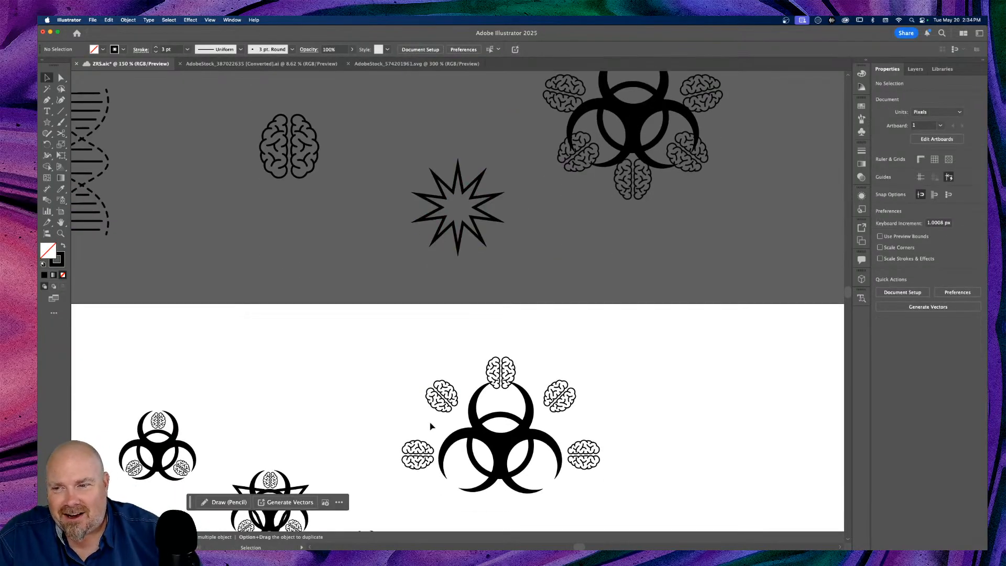
Examine the ZRS wordmark beside the biohazard-and-brain emblem up close
scroll(431, 426, down, 4)
scroll(435, 426, left, 9)
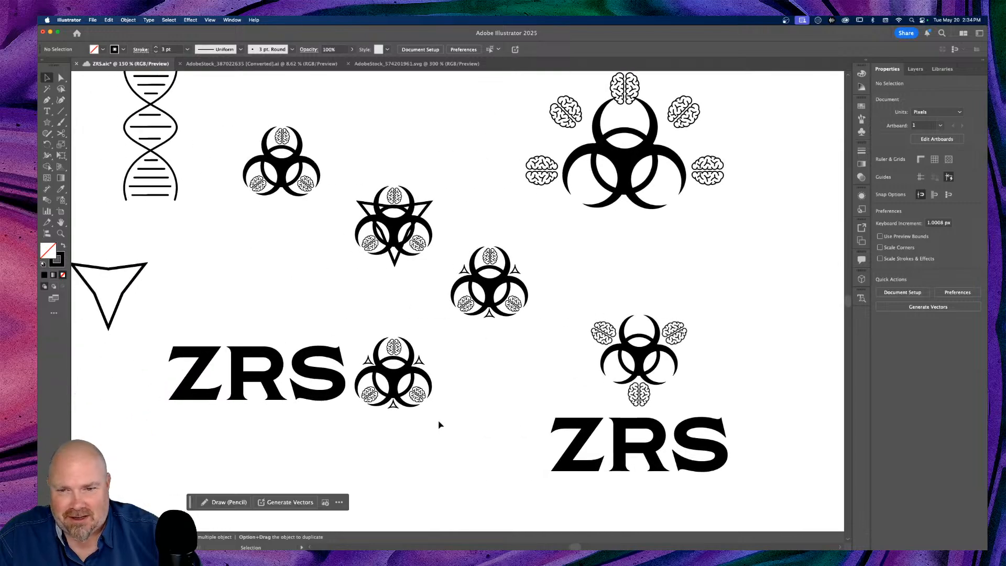
scroll(440, 425, left, 2)
scroll(440, 425, down, 3)
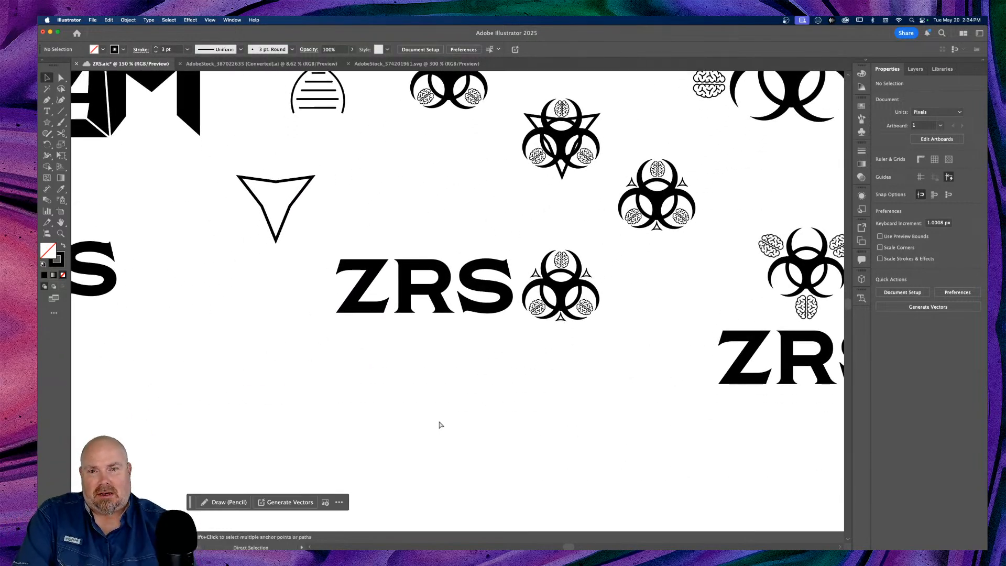
key(super+equal)
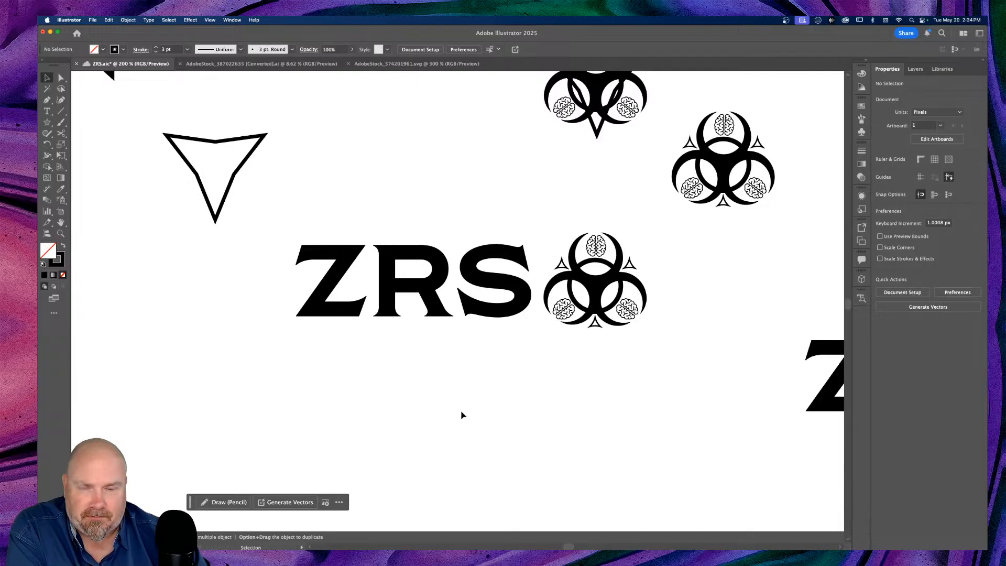
scroll(462, 415, up, 1)
scroll(463, 415, left, 1)
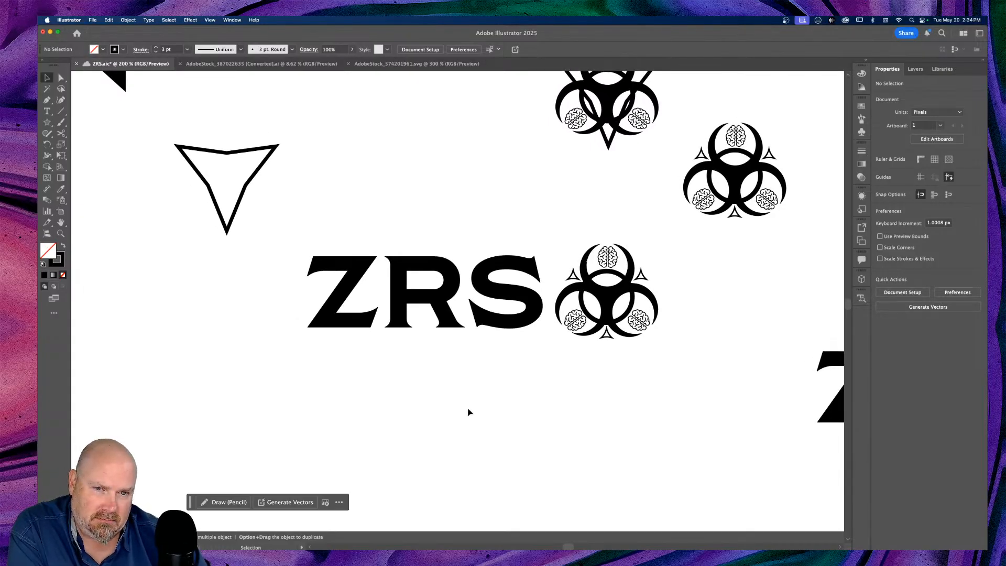
scroll(462, 415, up, 5)
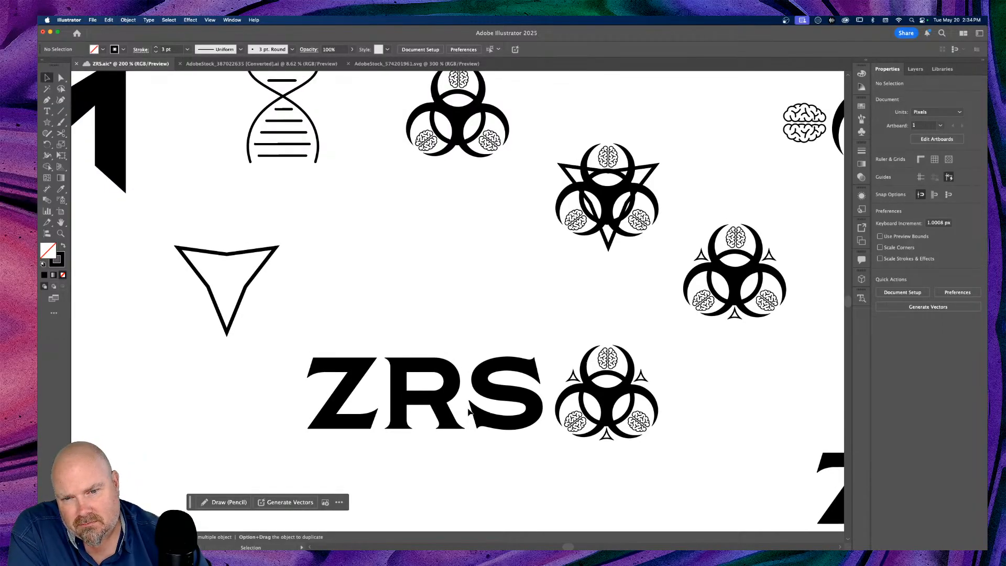
scroll(469, 413, down, 5)
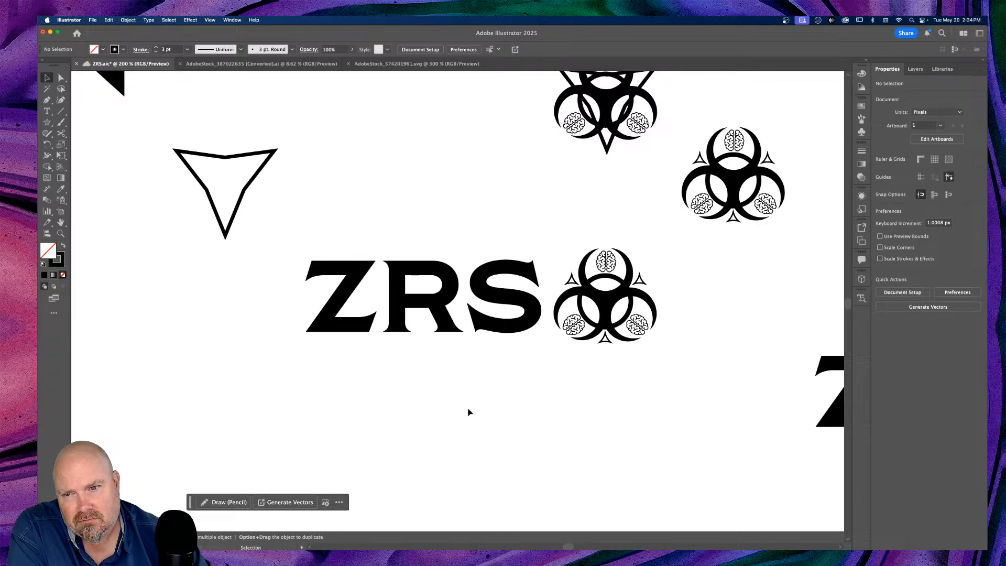
scroll(469, 413, right, 2)
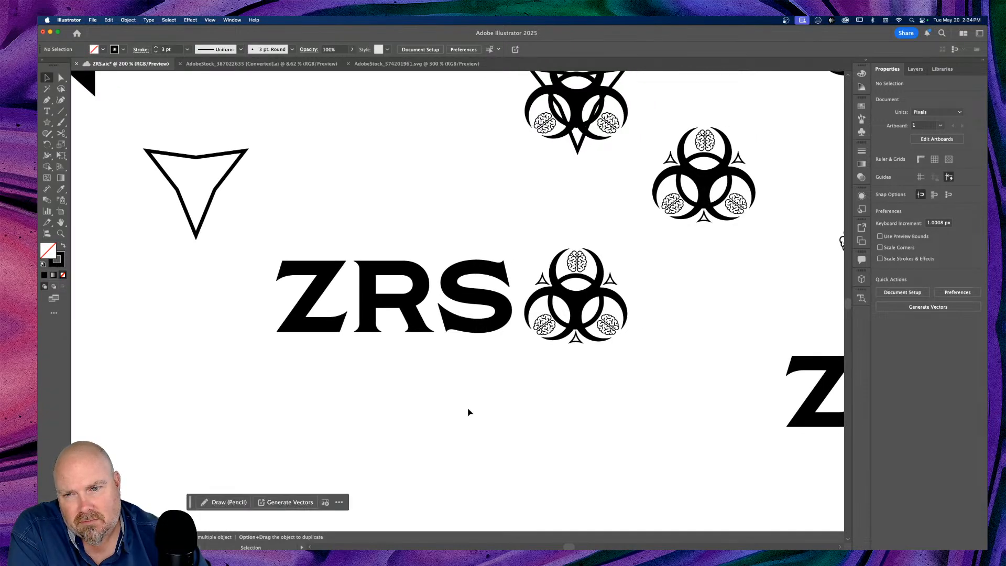
scroll(469, 412, right, 2)
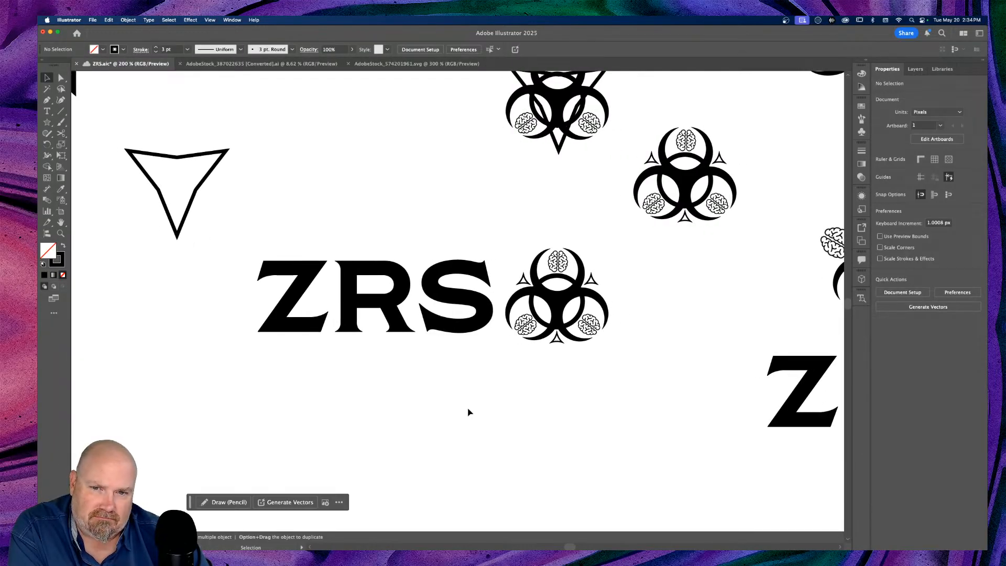
scroll(469, 412, down, 4)
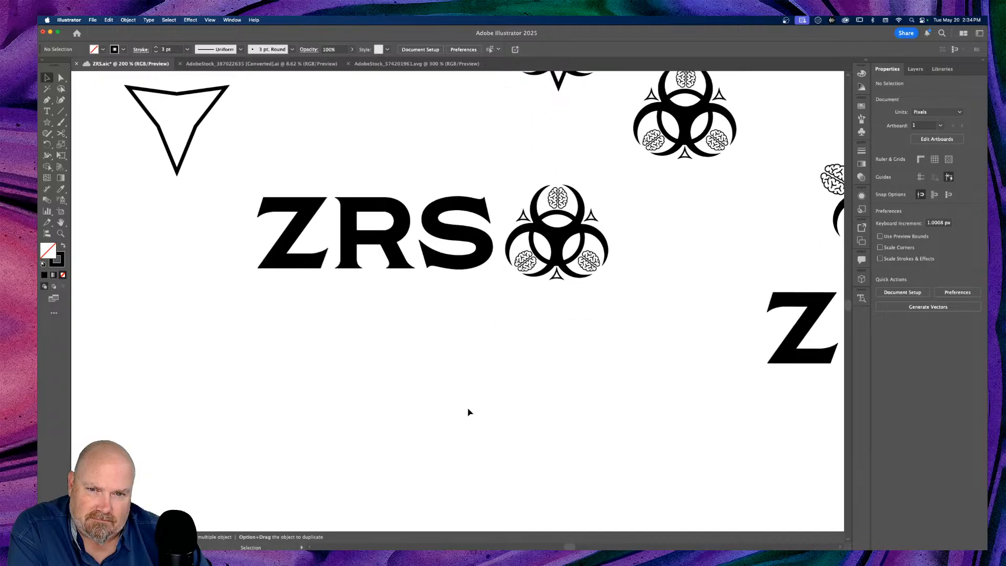
key(super+equal)
key(super+equal)
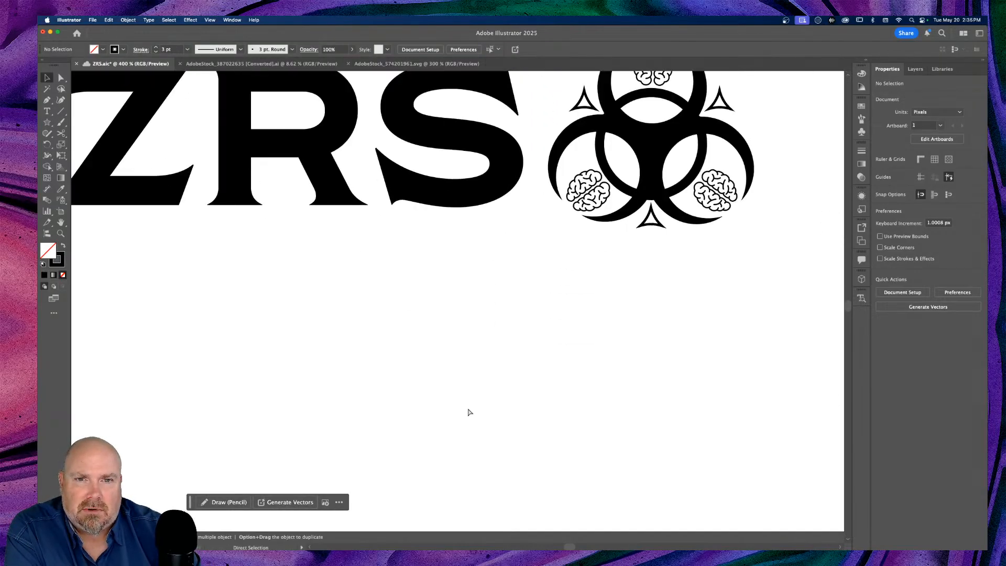
scroll(469, 412, up, 1)
scroll(469, 412, up, 5)
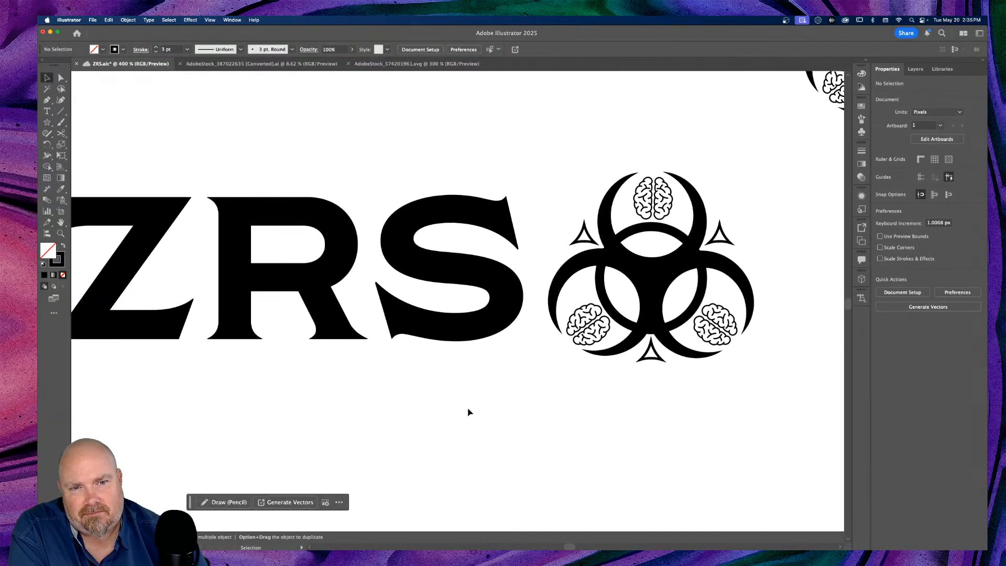
scroll(469, 413, left, 2)
scroll(470, 413, up, 1)
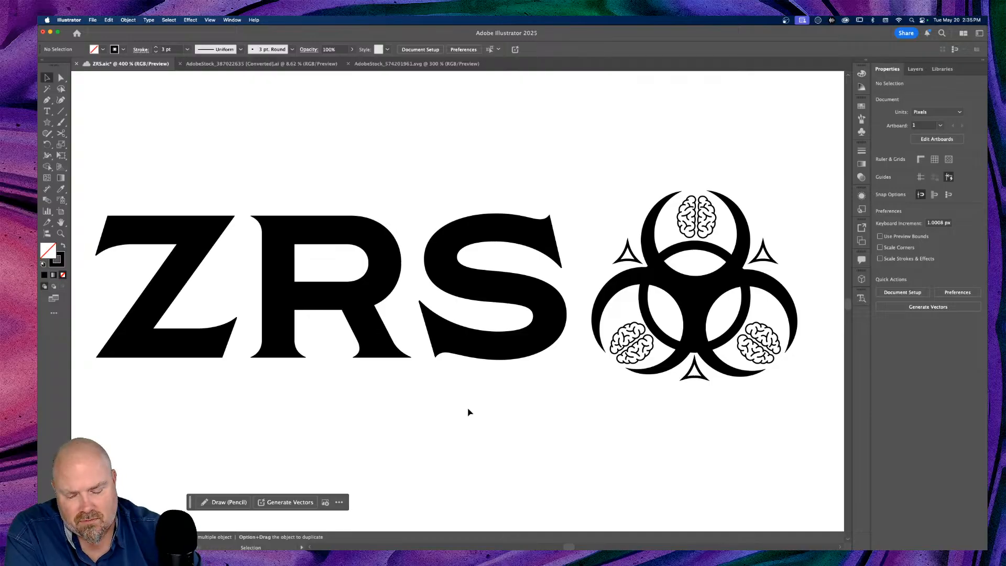
Compare the horizontal ZRS logo with the other emblem and wordmark variations on the artboard
key(super+minus)
key(super+minus)
key(super+minus)
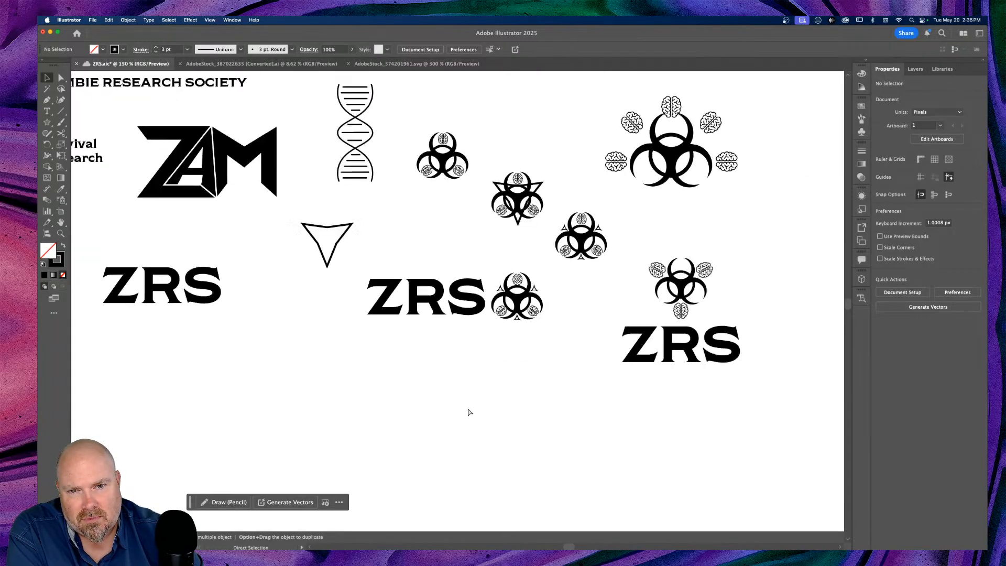
key(super+minus)
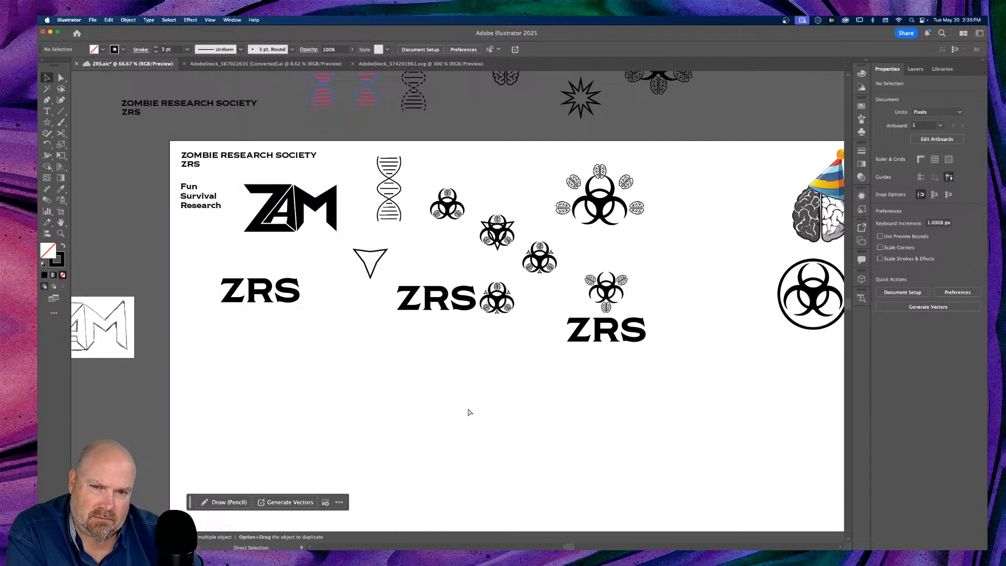
key(super+equal)
key(super+equal)
key(super+equal)
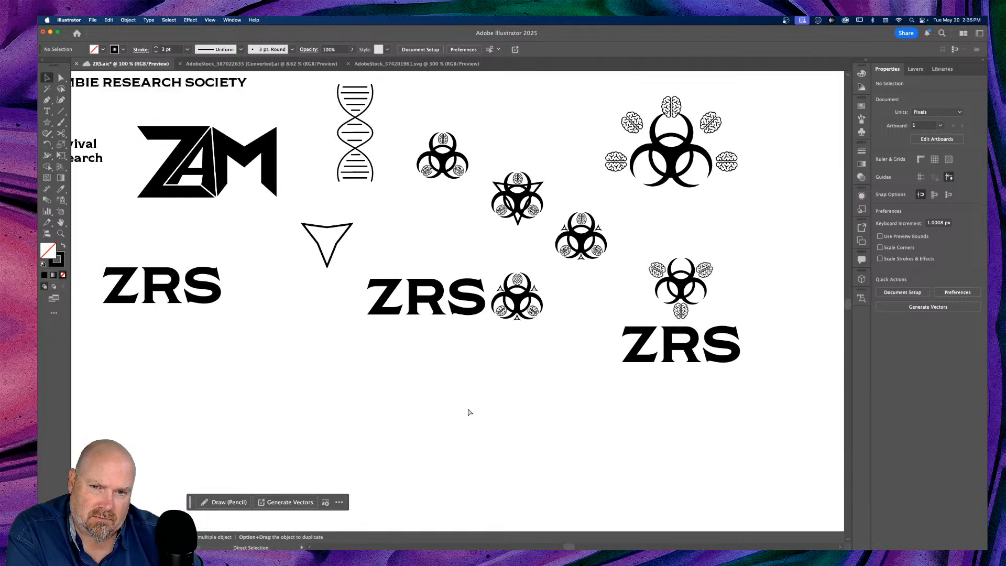
key(super+equal)
key(super+minus)
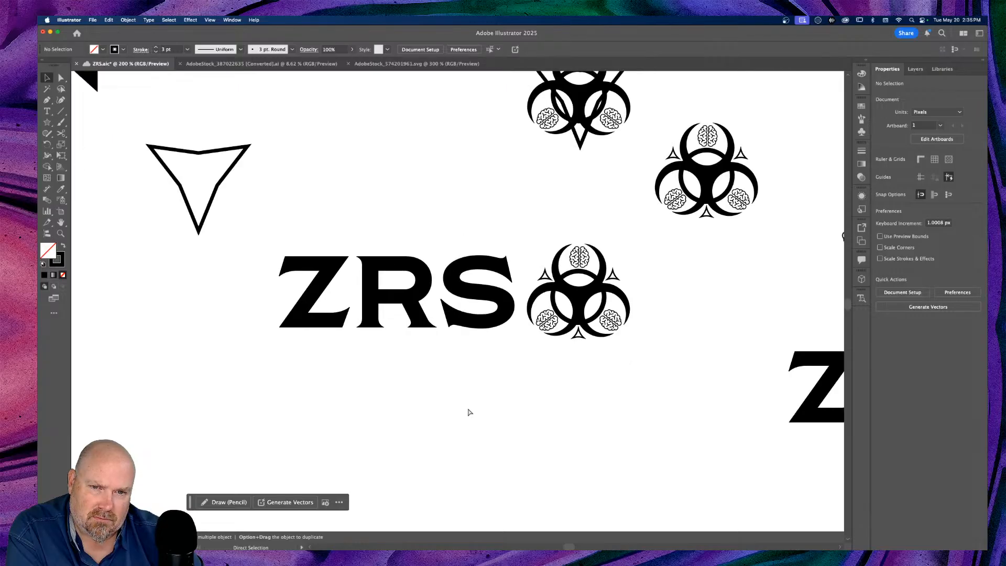
key(v)
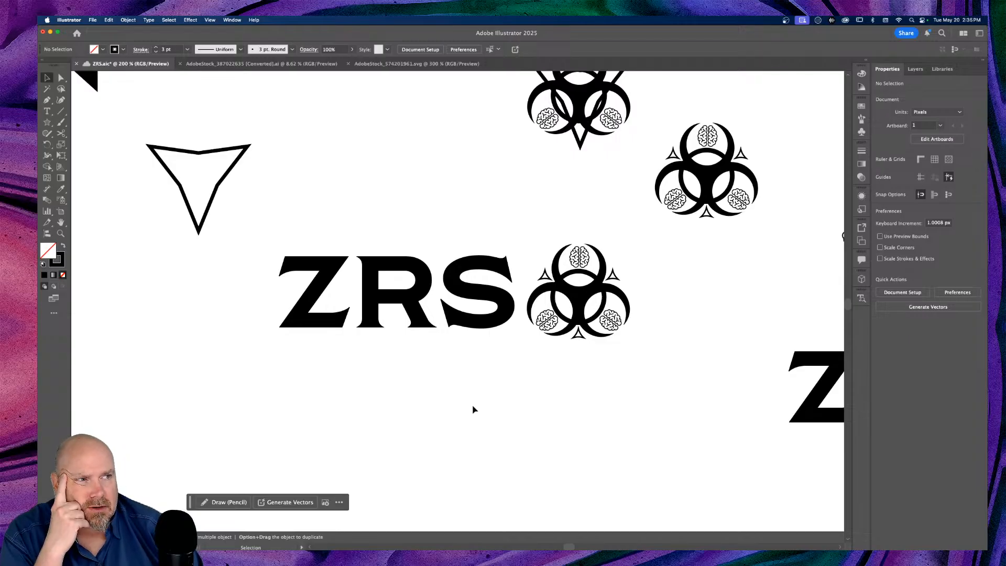
scroll(469, 412, right, 5)
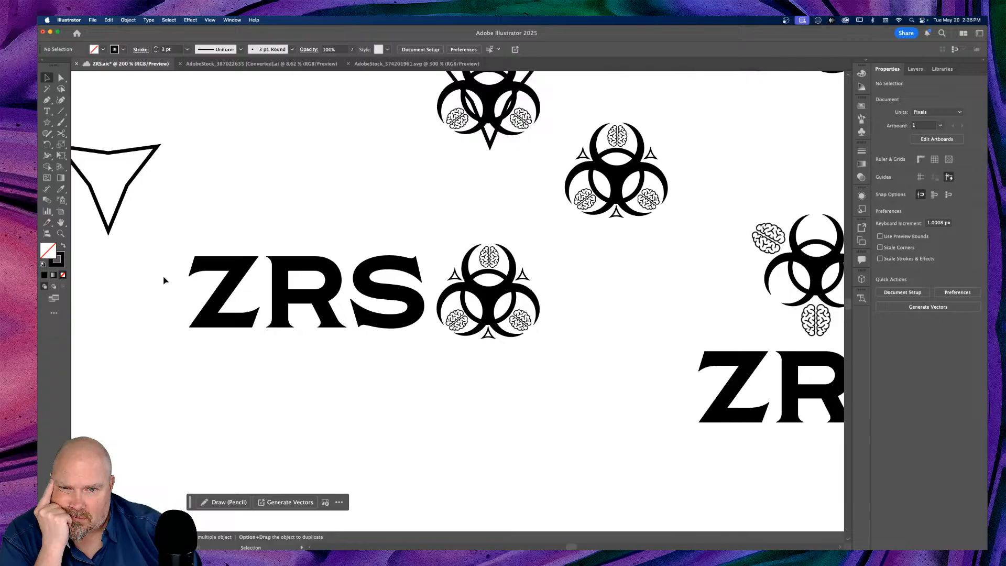
Fill the three small triangular spikes around the emblem beside the ZRS wordmark with black
key(super+equal)
key(super+equal)
key(super+equal)
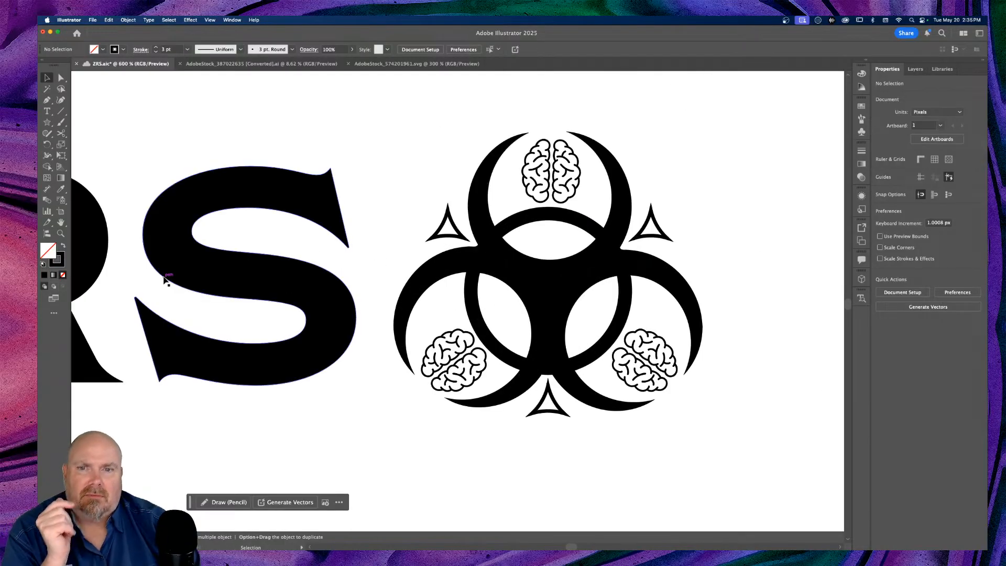
click(450, 224)
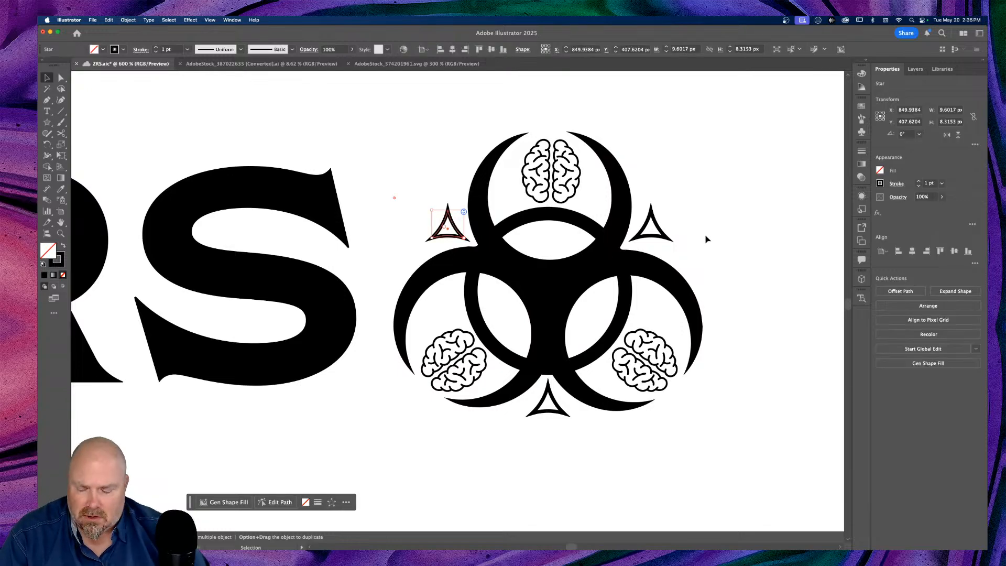
shift+click(662, 226)
shift+click(553, 397)
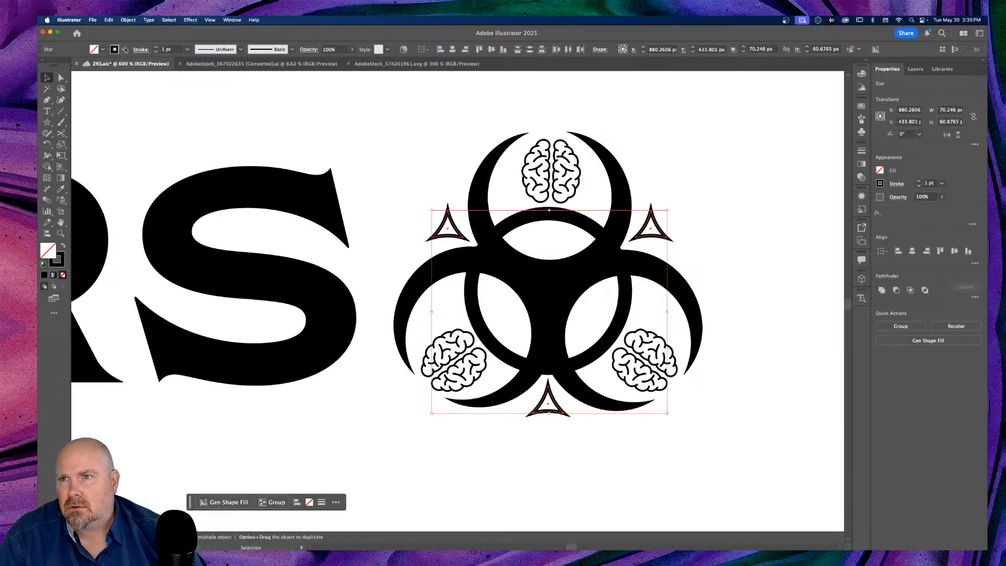
click(103, 49)
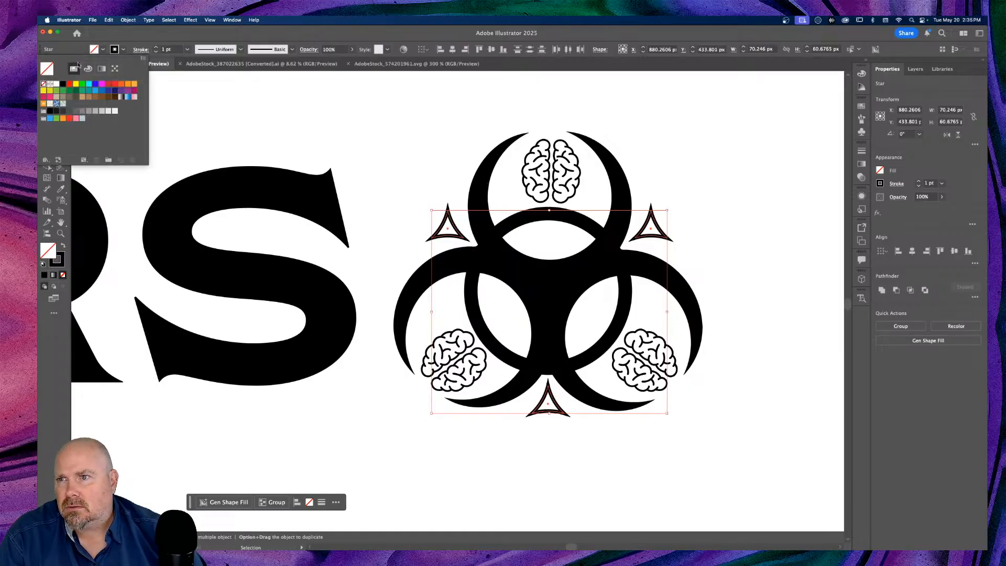
click(62, 85)
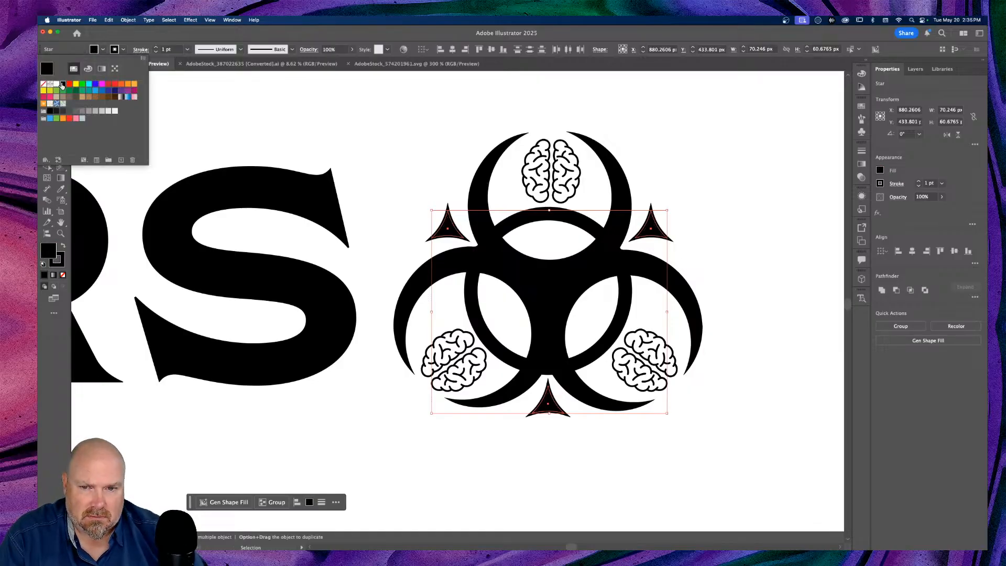
Apply the Registration swatch to the stroke of the three spikes and deselect them
click(123, 49)
click(124, 49)
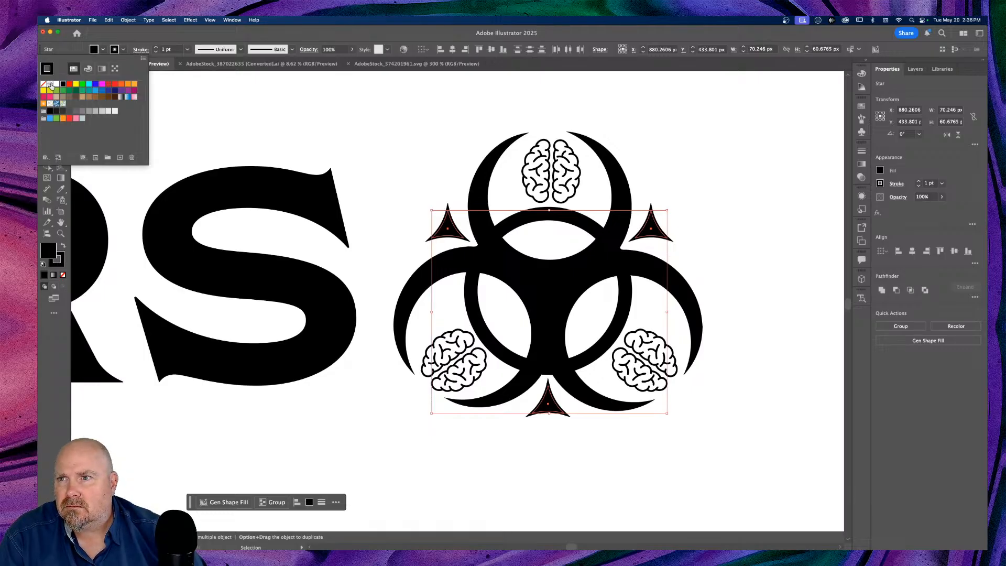
click(51, 84)
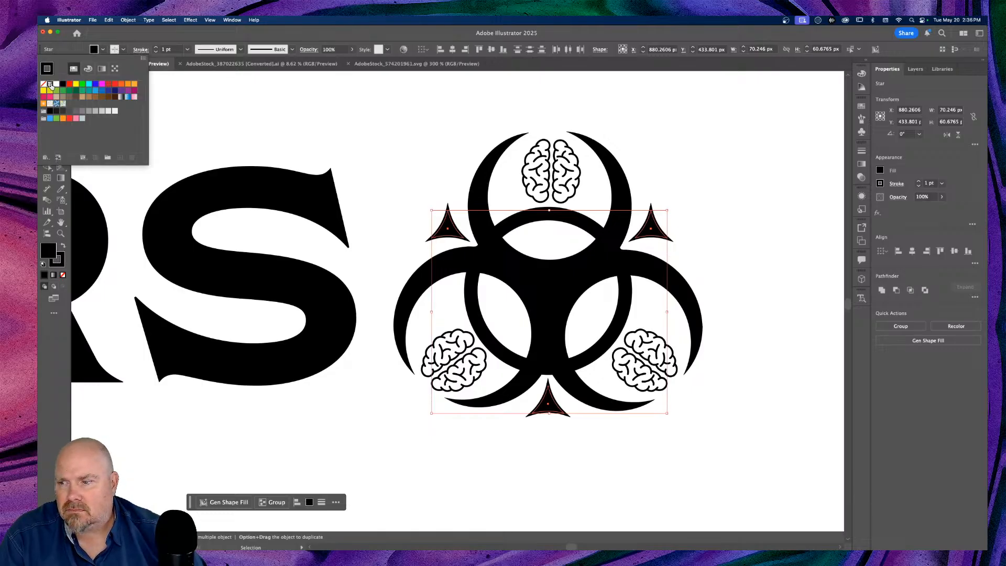
click(395, 126)
click(395, 135)
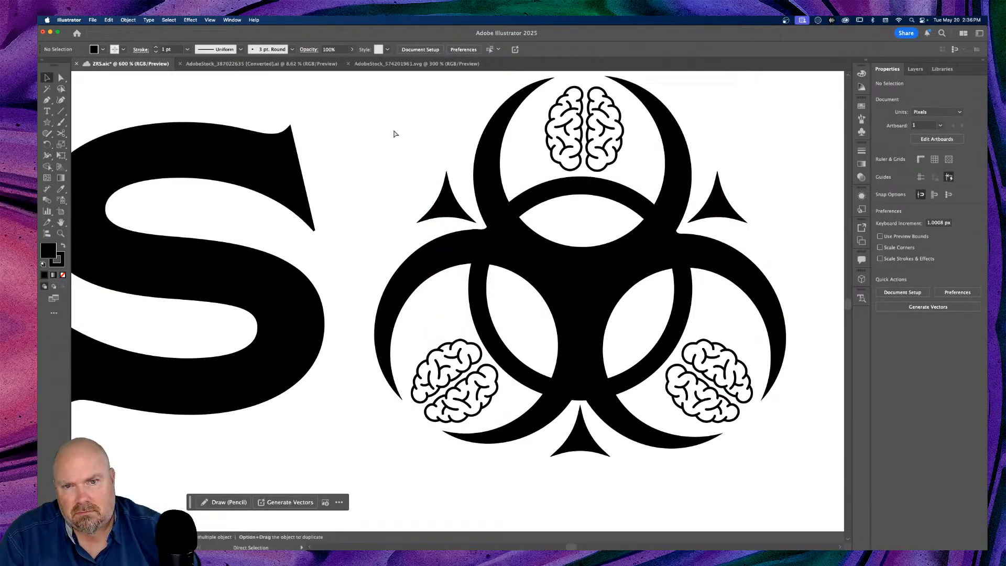
Move the ZRS wordmark slightly right, closer to the biohazard emblem, and check the spacing between them
key(super+minus)
key(super+minus)
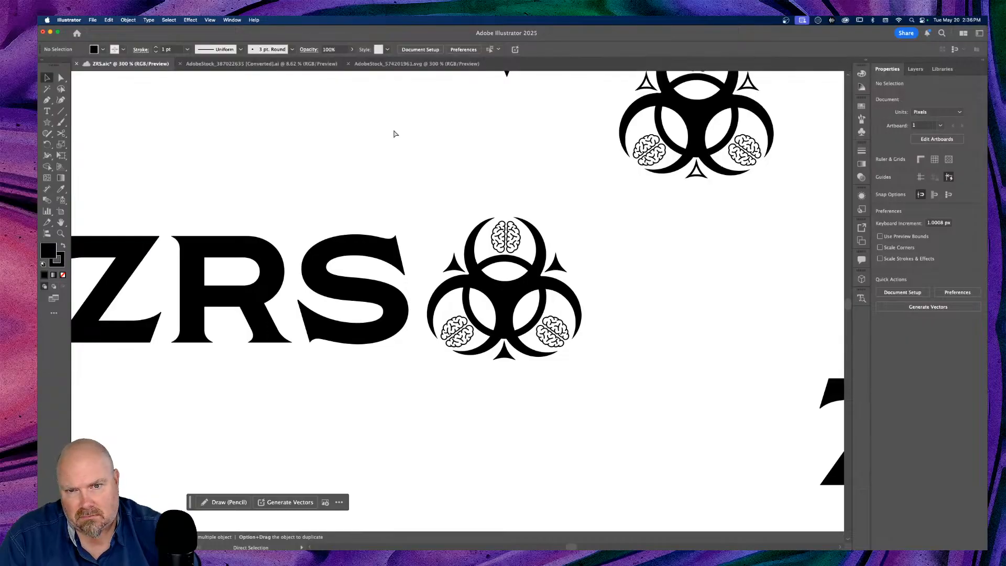
key(super+minus)
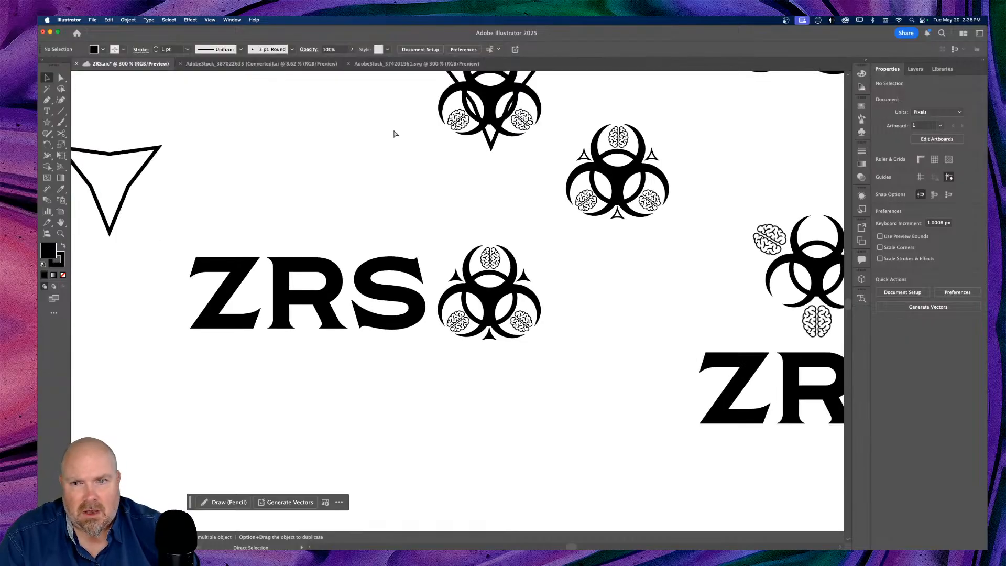
drag(167, 237, 420, 358)
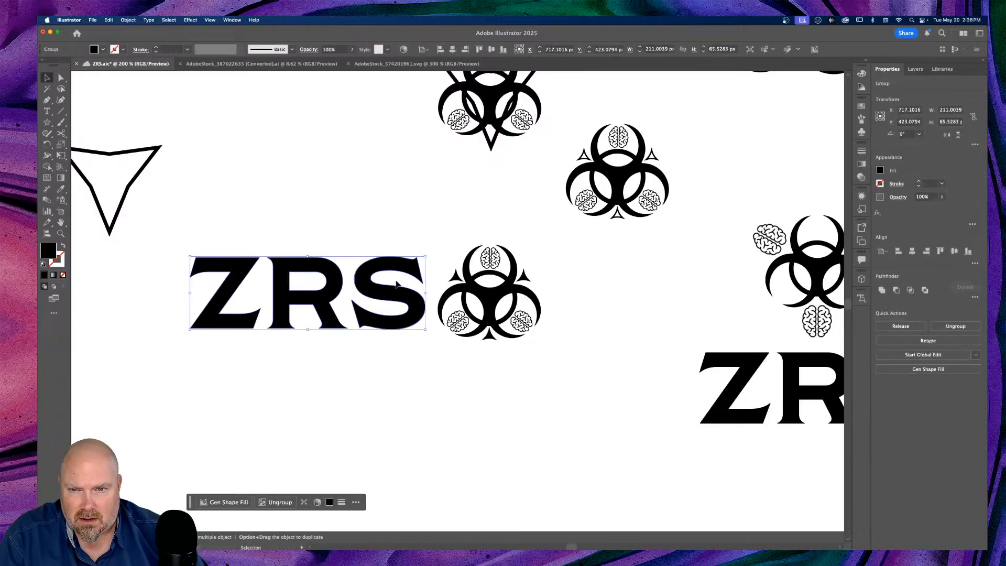
drag(387, 294, 396, 298)
click(426, 411)
key(super+equal)
key(super+equal)
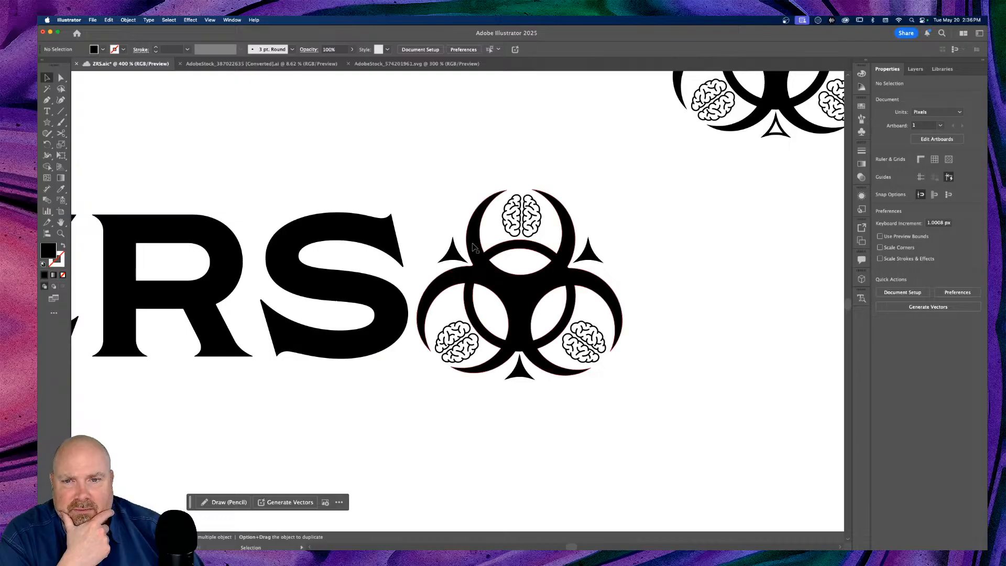
scroll(423, 170, left, 3)
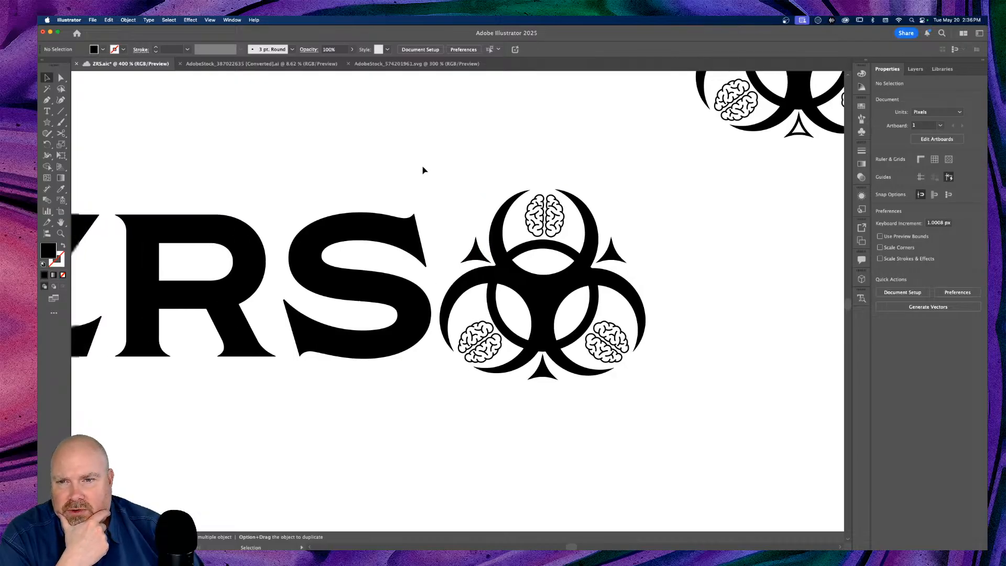
scroll(424, 170, left, 4)
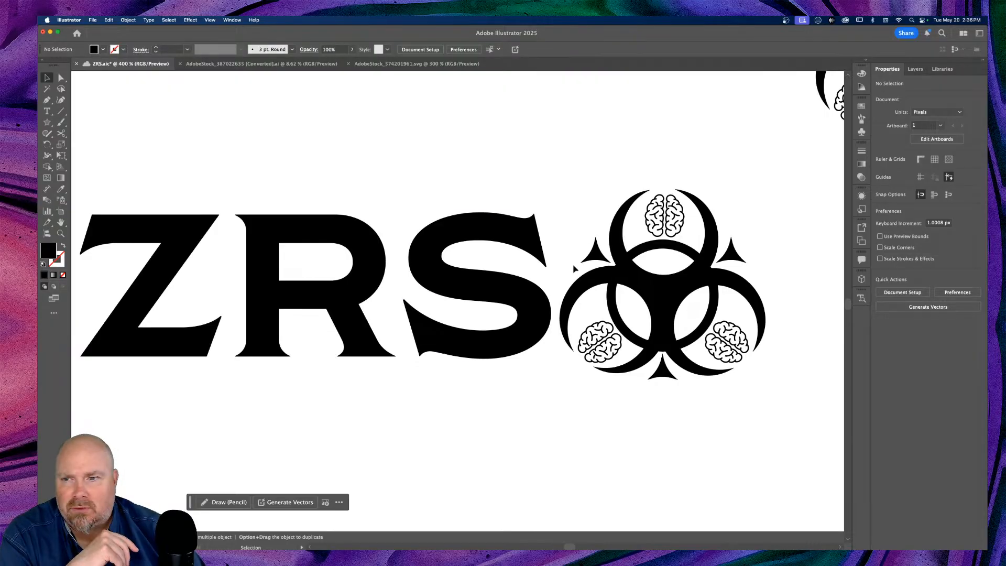
scroll(443, 166, left, 2)
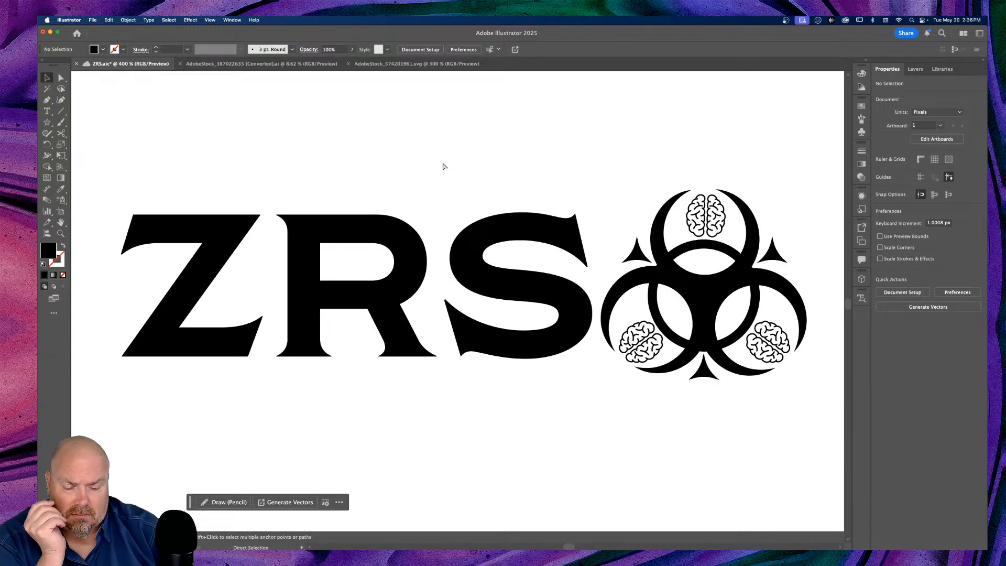
Prepare the Rectangle tool with a medium gray fill and a 2 pt black stroke
key(super+minus)
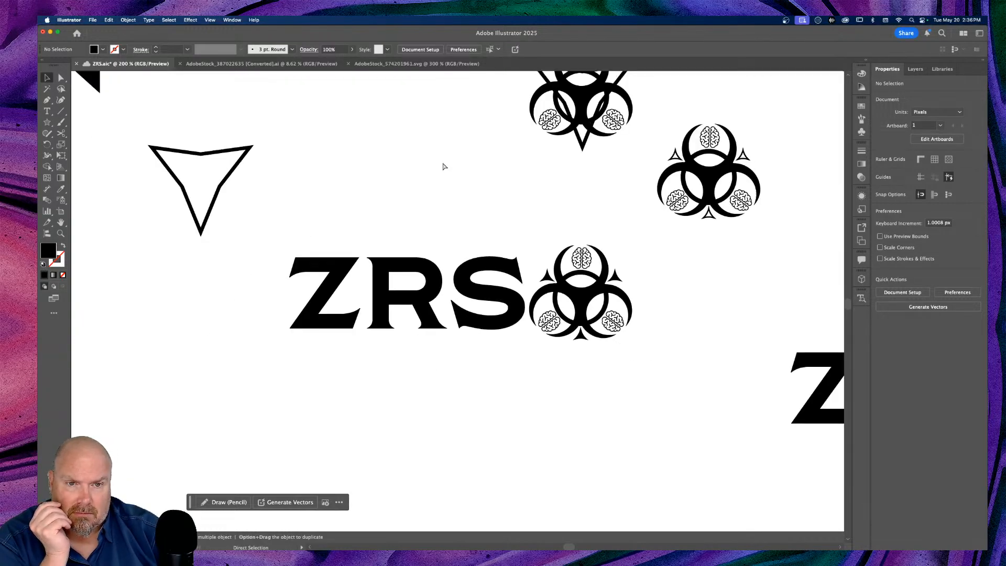
click(47, 123)
click(89, 116)
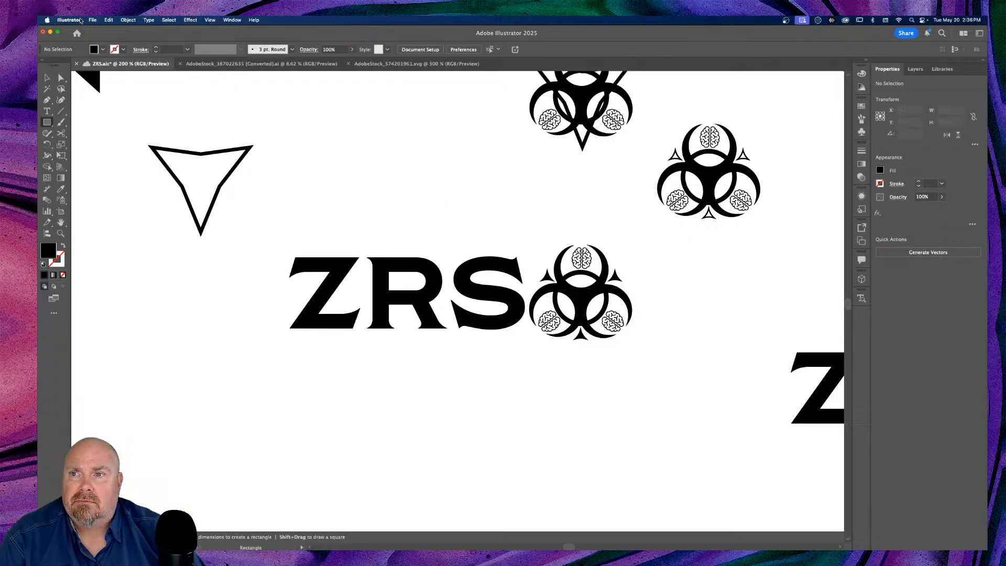
click(103, 49)
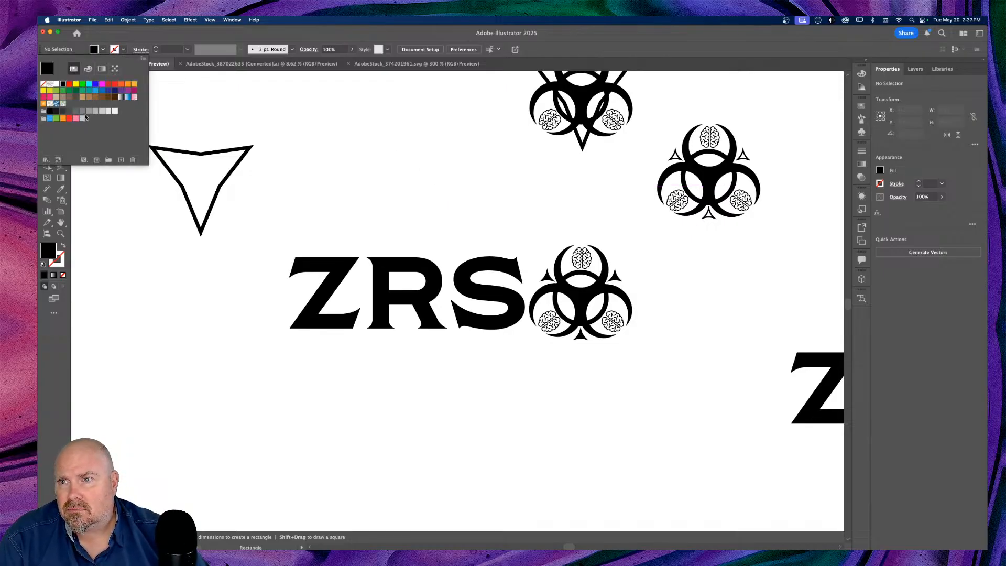
click(82, 111)
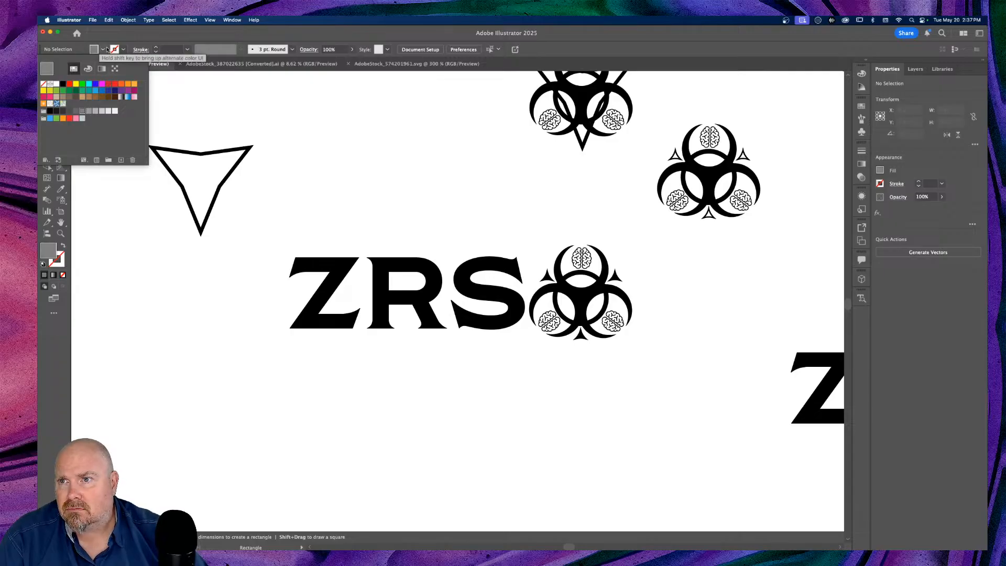
click(123, 49)
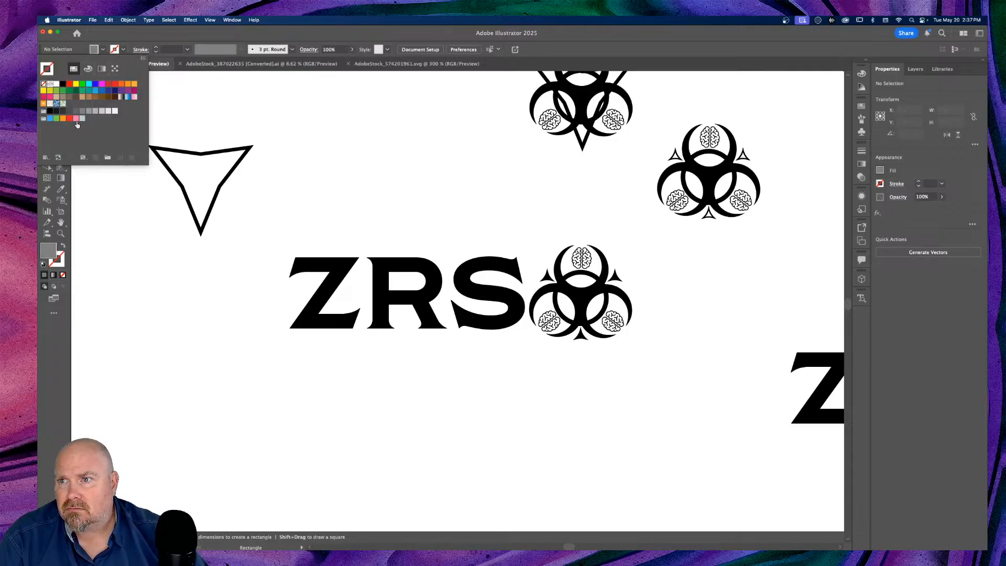
click(49, 112)
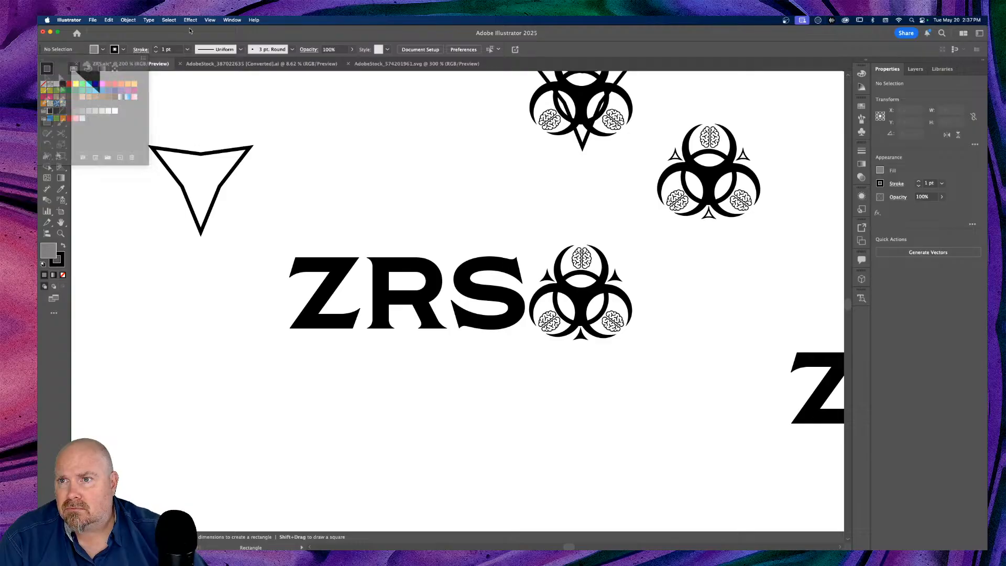
click(156, 48)
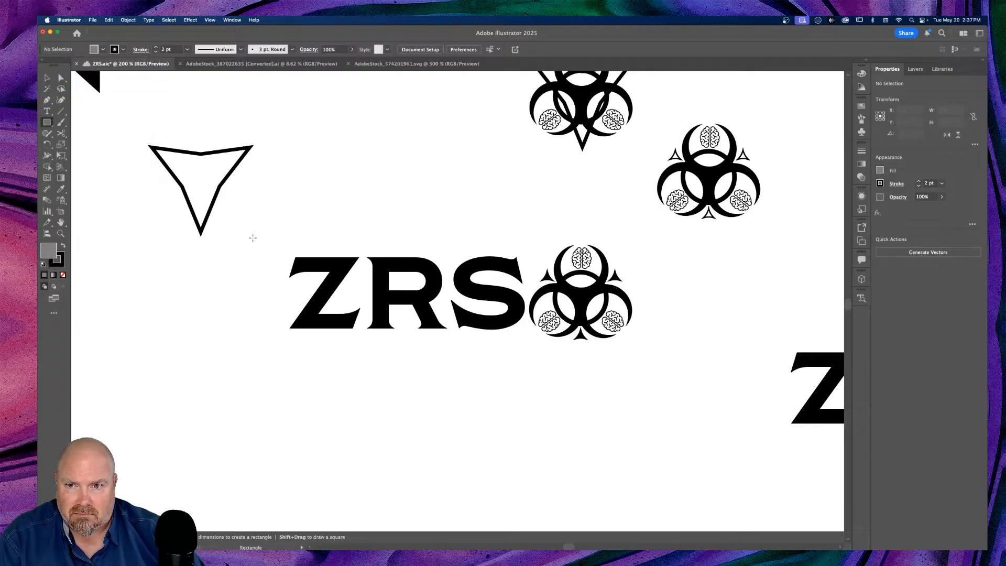
Draw a rectangle about 363 × 106 px around the horizontal ZRS logo and send it to the back
drag(252, 237, 354, 360)
drag(483, 385, 658, 356)
right_click(386, 275)
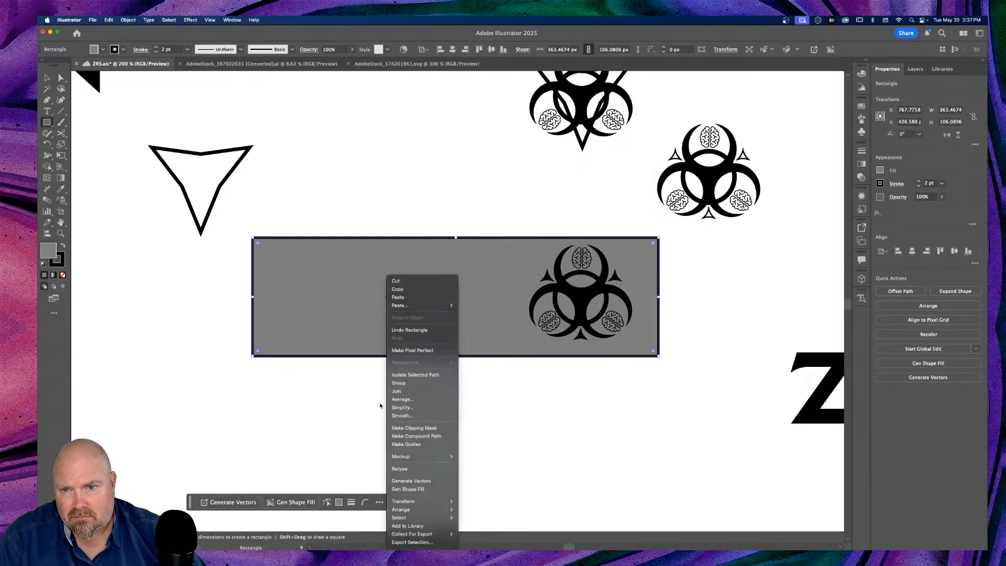
mouse_move(414, 510)
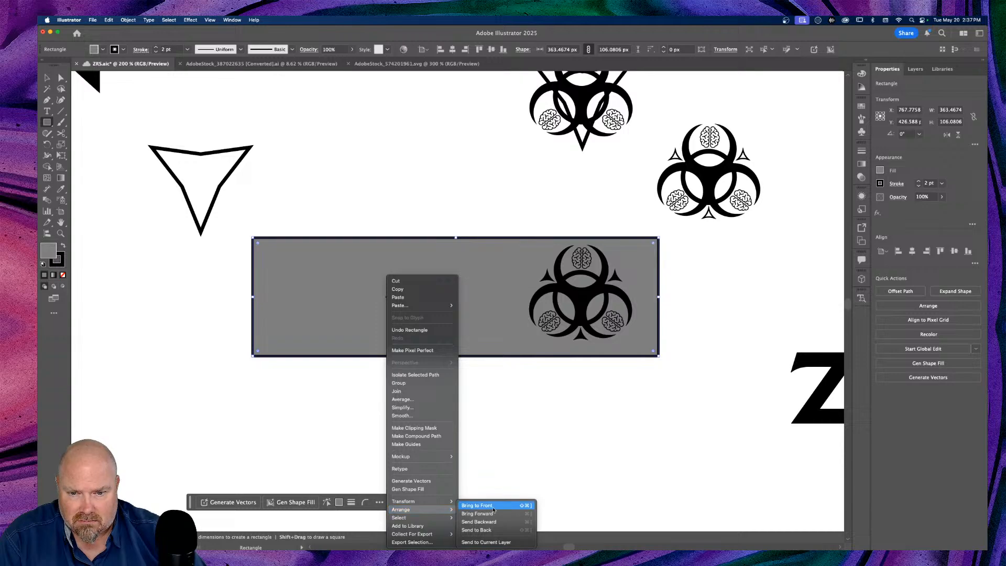
click(483, 530)
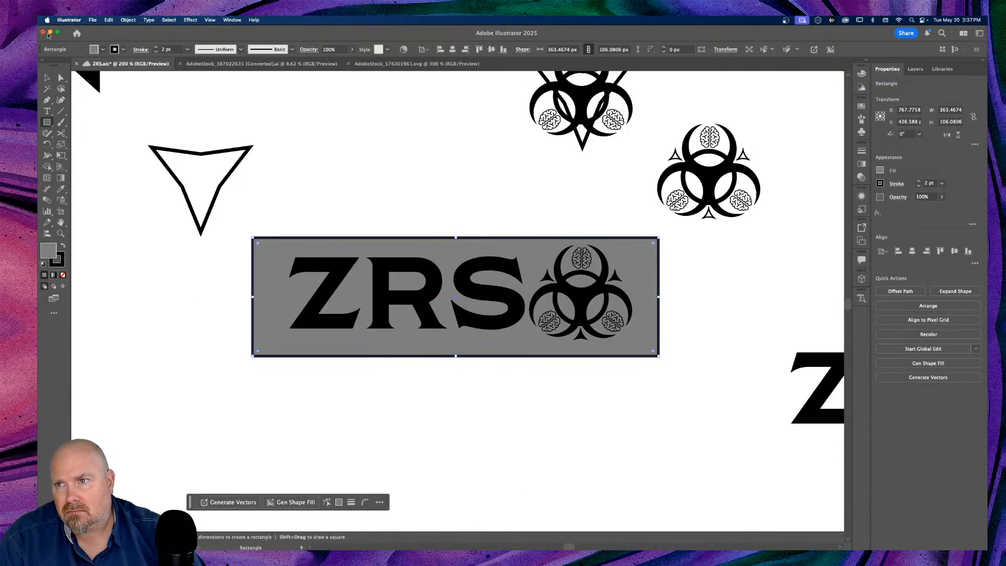
Lighten the background rectangle's fill to gray R=179 G=179 B=179, move it slightly up behind the logo and deselect it
click(103, 49)
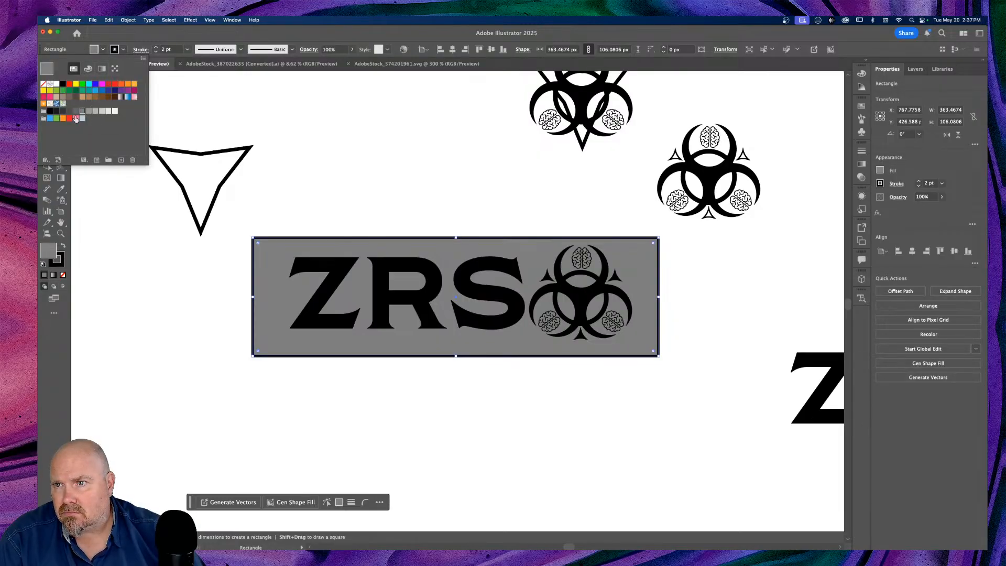
click(96, 111)
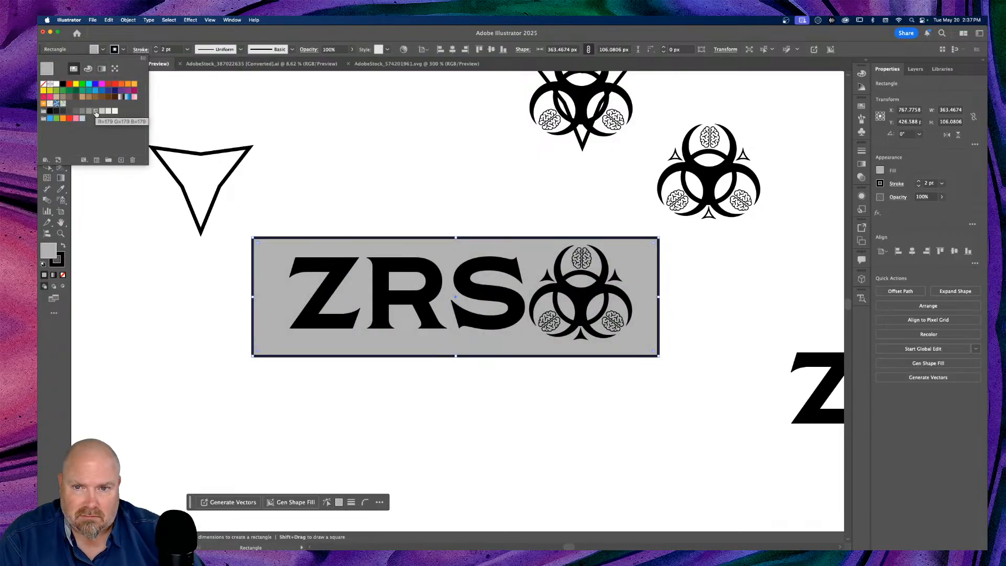
key(Escape)
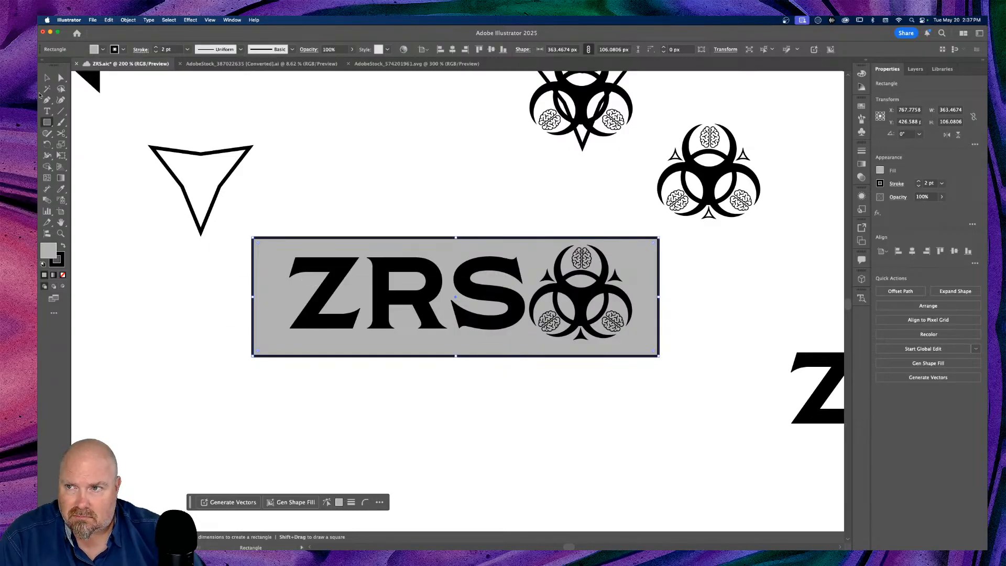
key(v)
drag(441, 344, 439, 339)
click(676, 284)
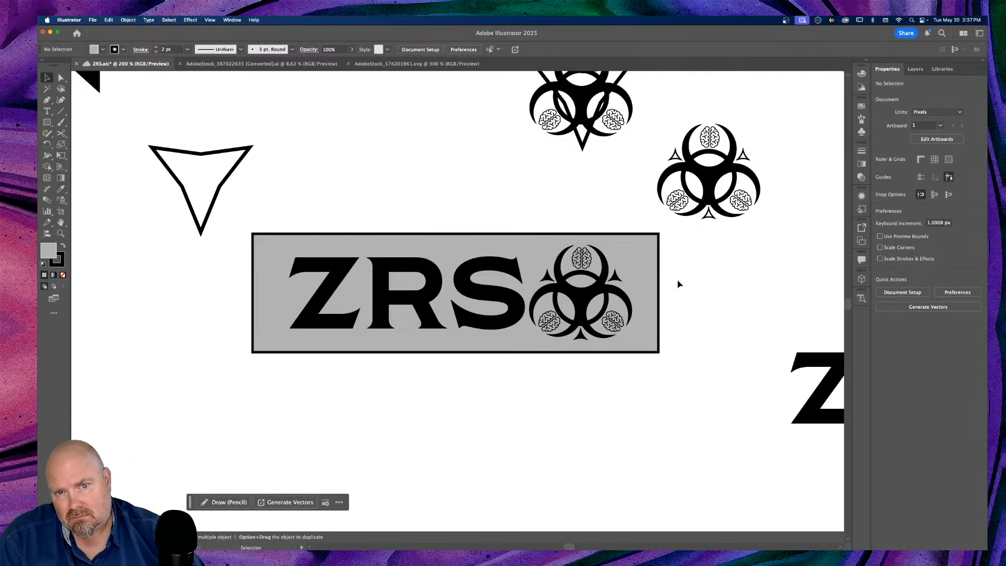
Create a new Creative Cloud library named ZRS, saved to Libraries
scroll(677, 283, down, 3)
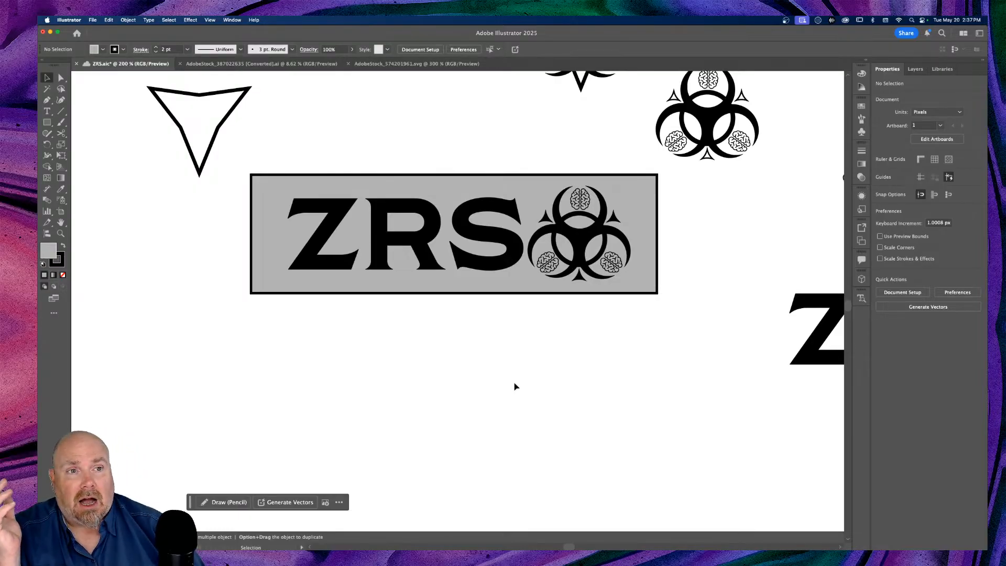
click(942, 69)
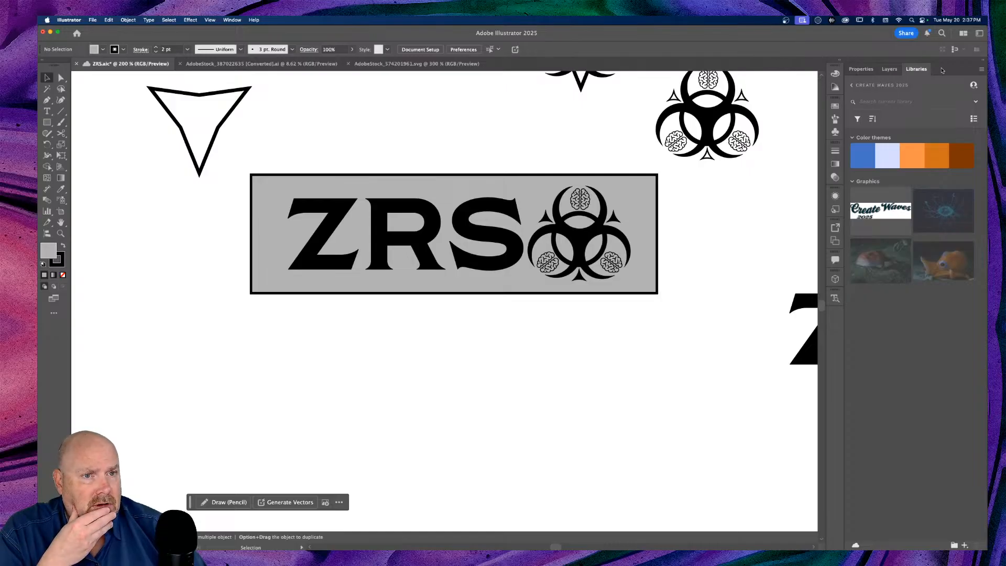
click(853, 86)
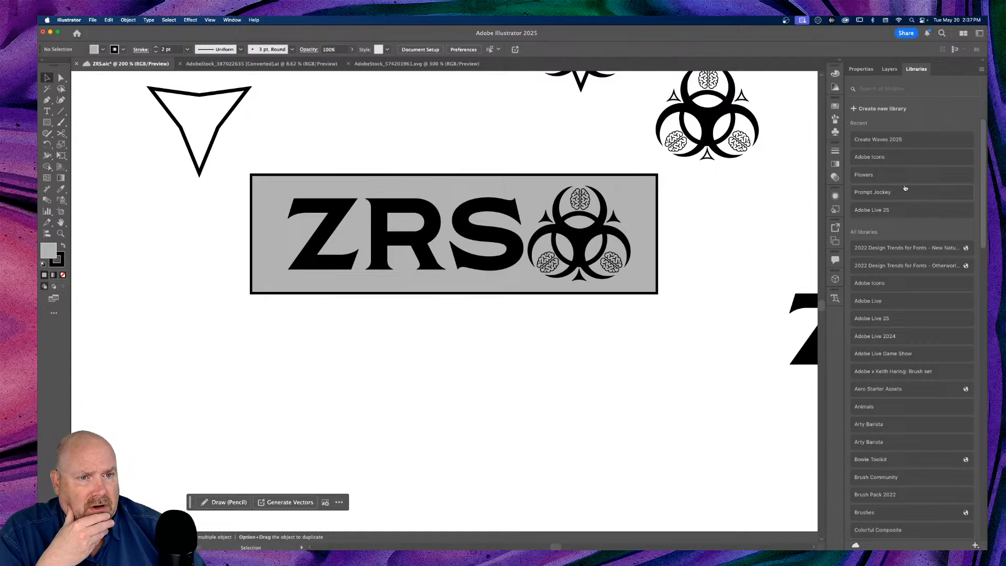
click(861, 69)
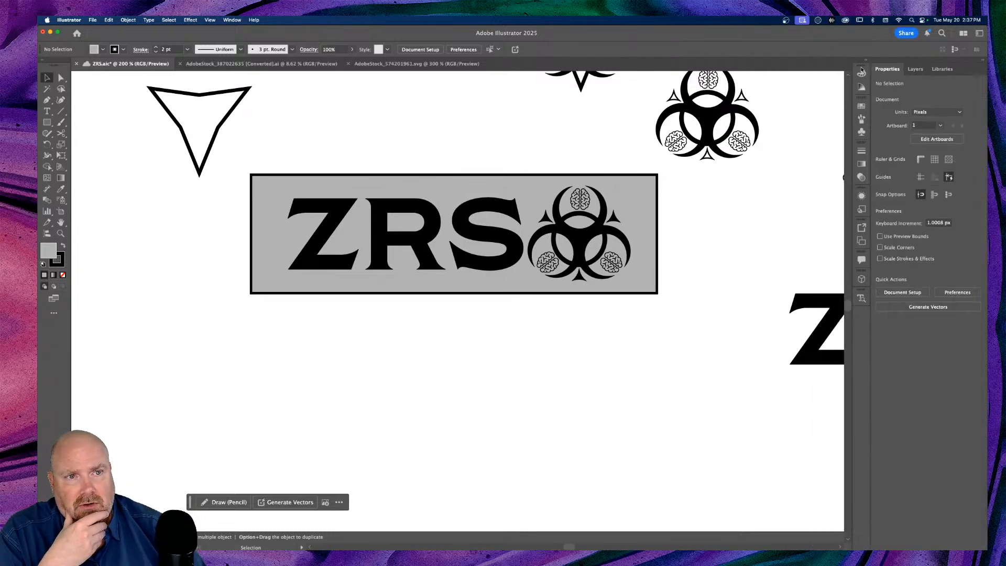
click(942, 69)
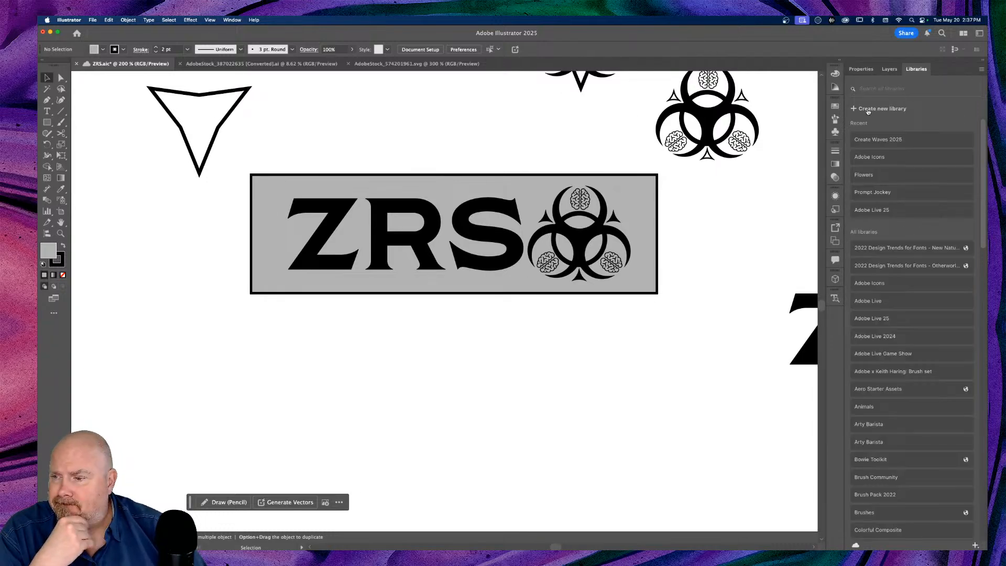
click(855, 107)
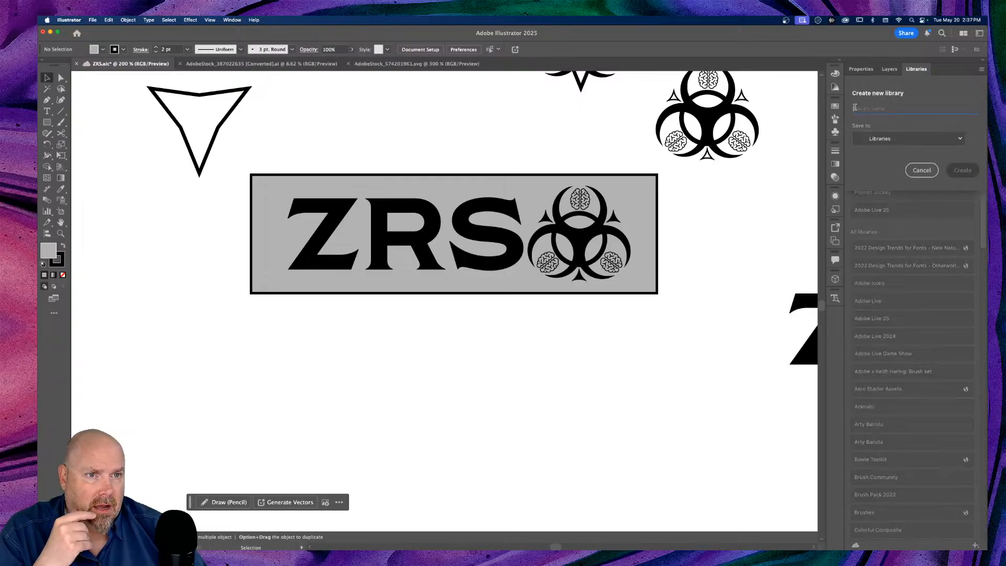
click(907, 139)
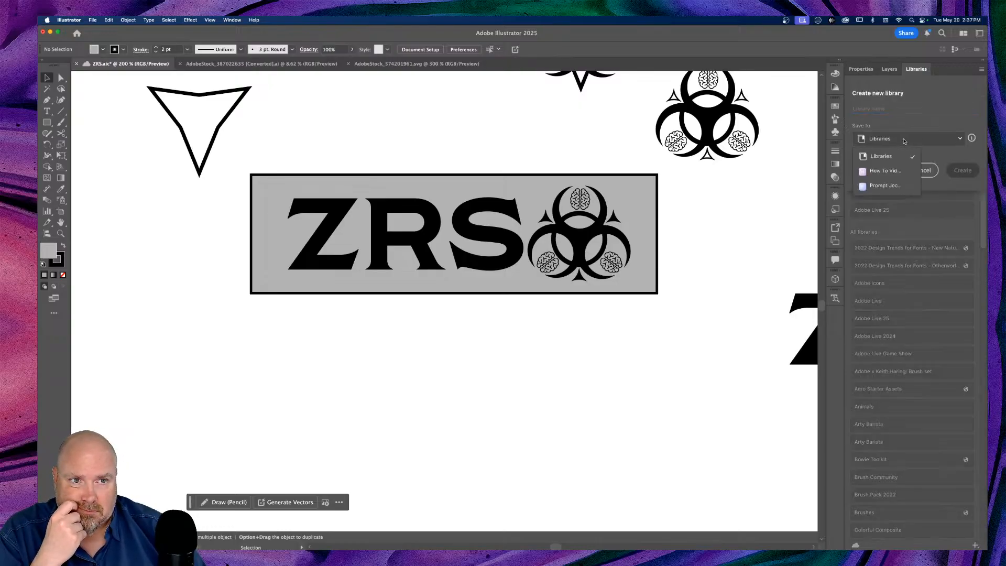
click(917, 109)
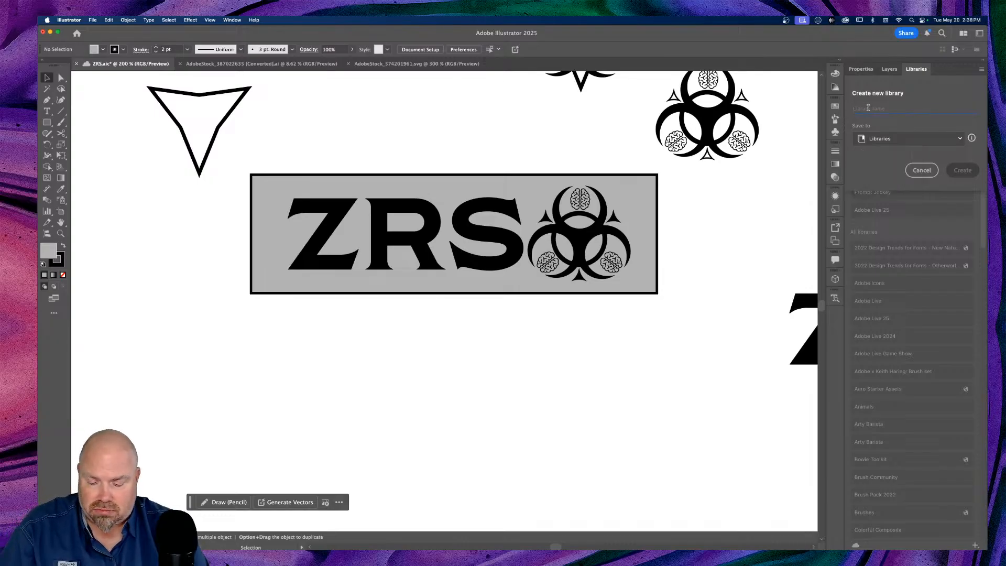
text(ZRS)
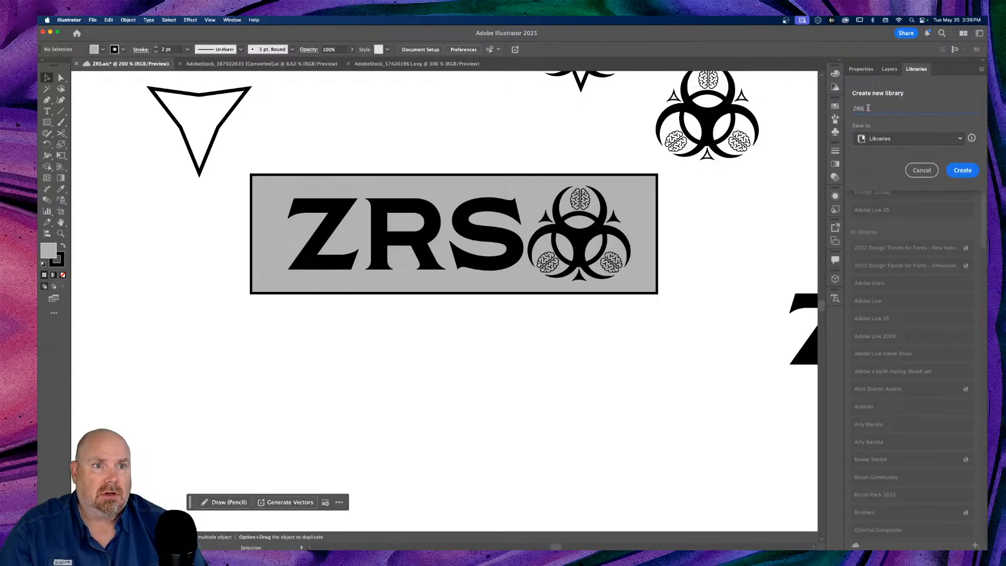
click(963, 170)
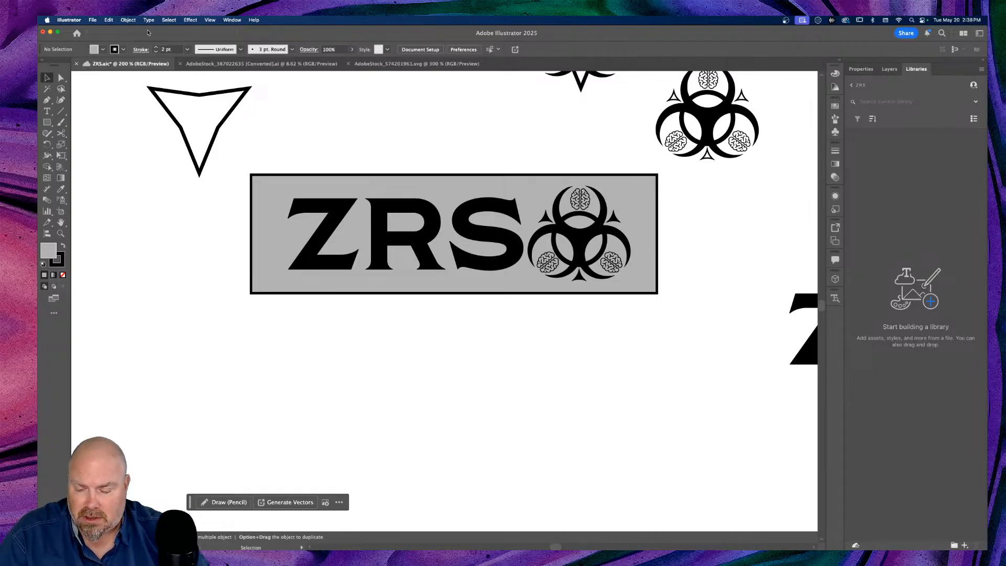
Switch to Chrome, close the Adobe Stock page and open color.adobe.com in a new tab, dismissing its What's New notice
key(super+Tab)
key(super+Tab)
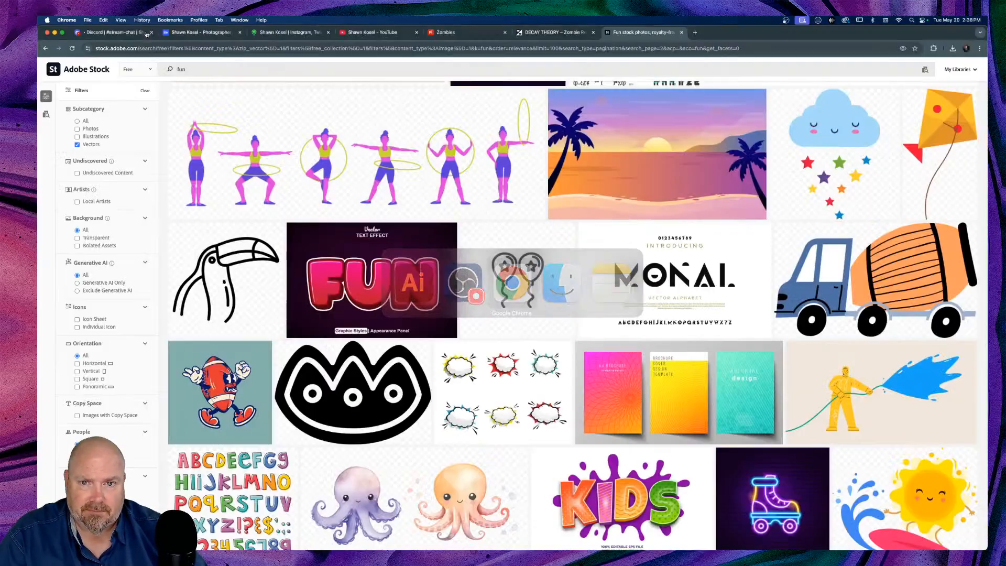
click(681, 33)
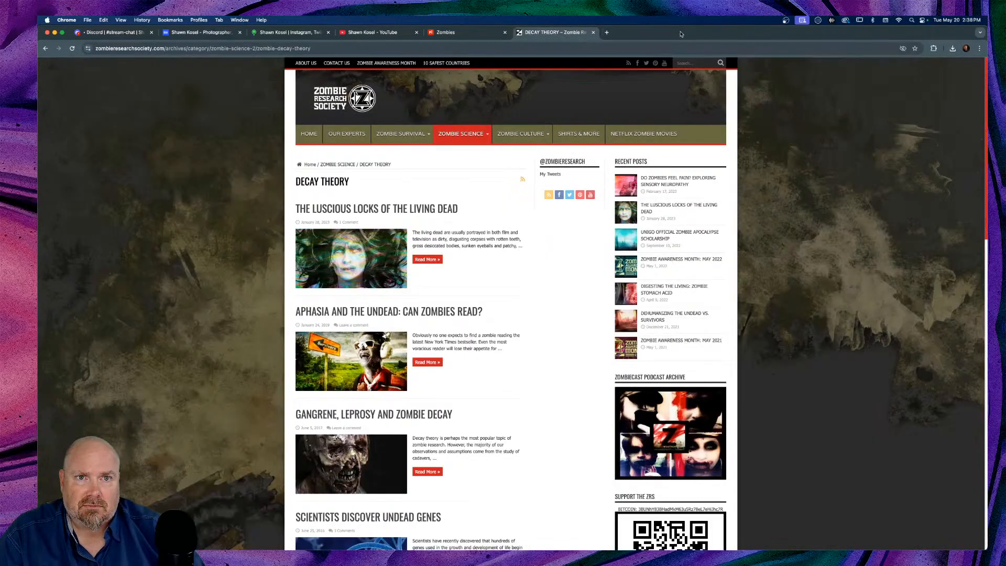
click(607, 33)
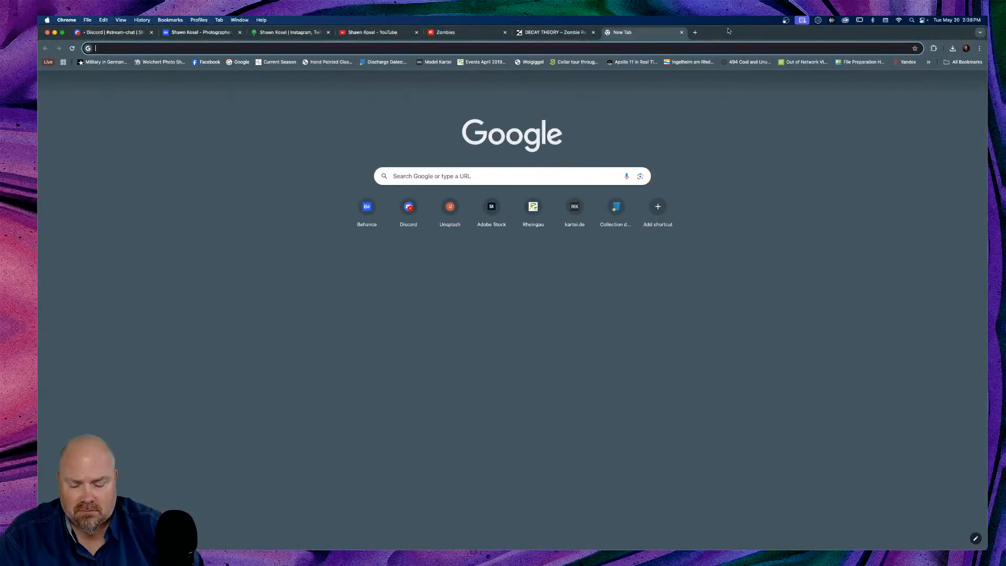
text(color.adobe.com)
key(Return)
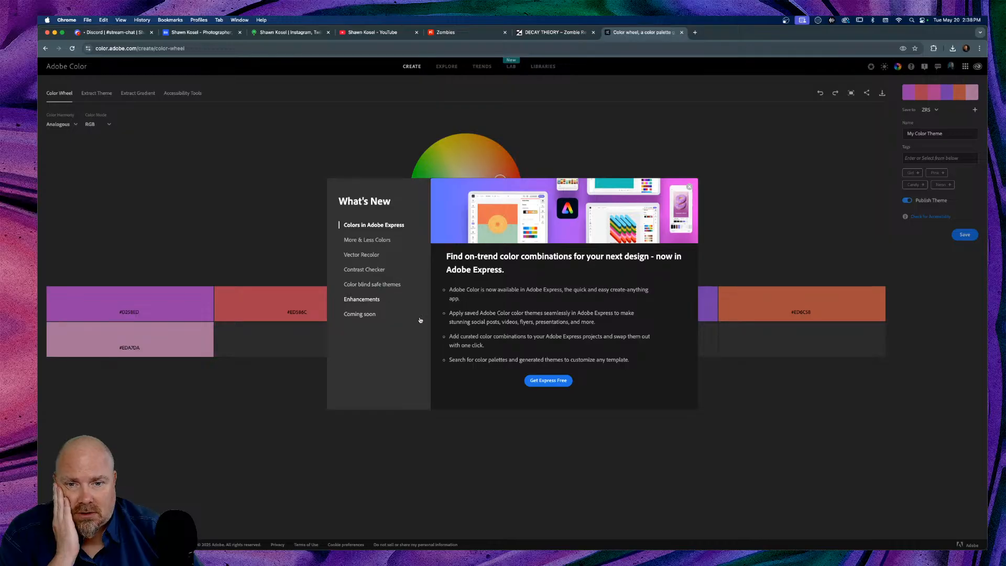
click(692, 187)
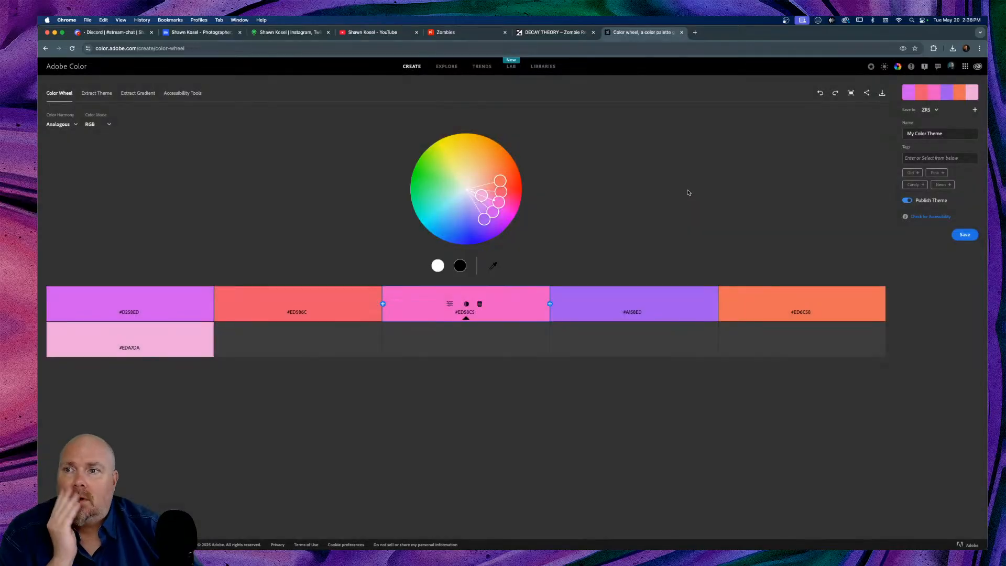
Look at Adobe Color's Extract Theme and Extract Gradient pages and return to the Color Wheel
click(93, 94)
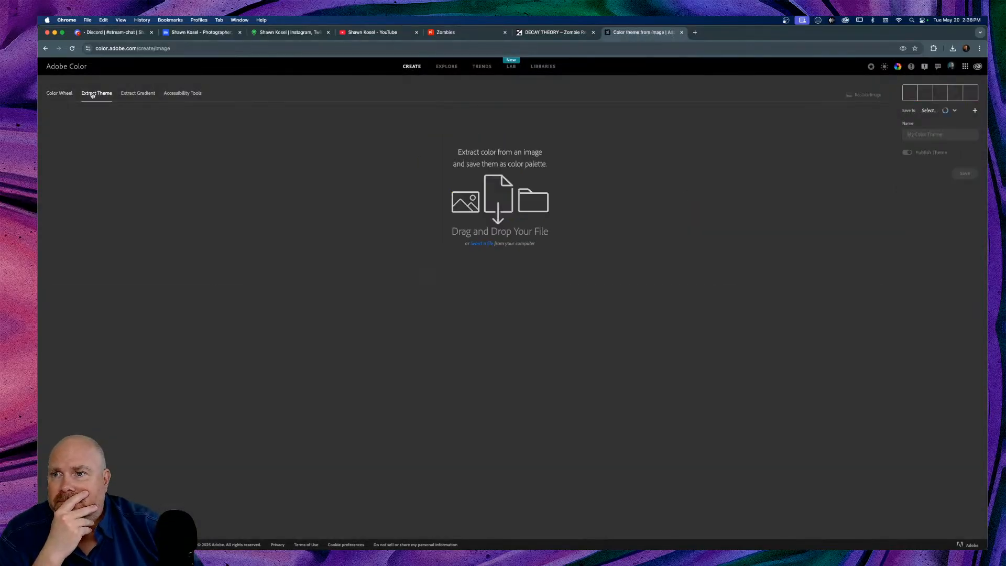
click(128, 94)
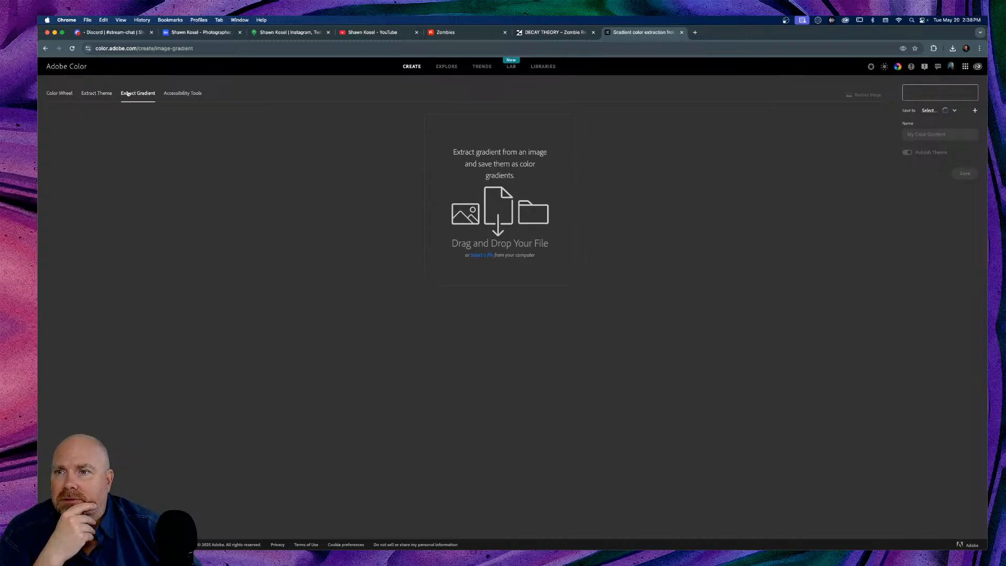
click(59, 94)
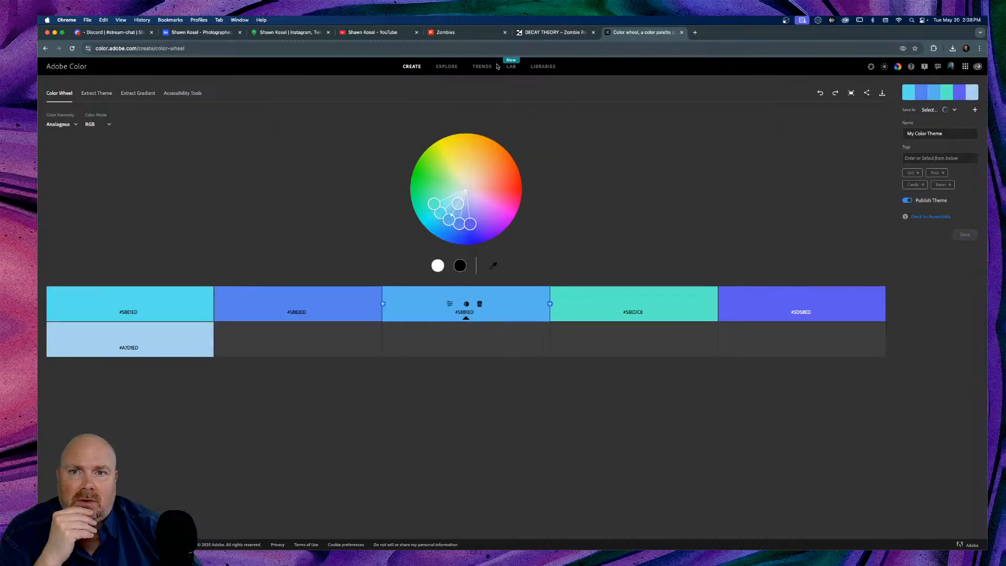
Open Adobe Color's Explore page and search its color themes for "research"
click(446, 67)
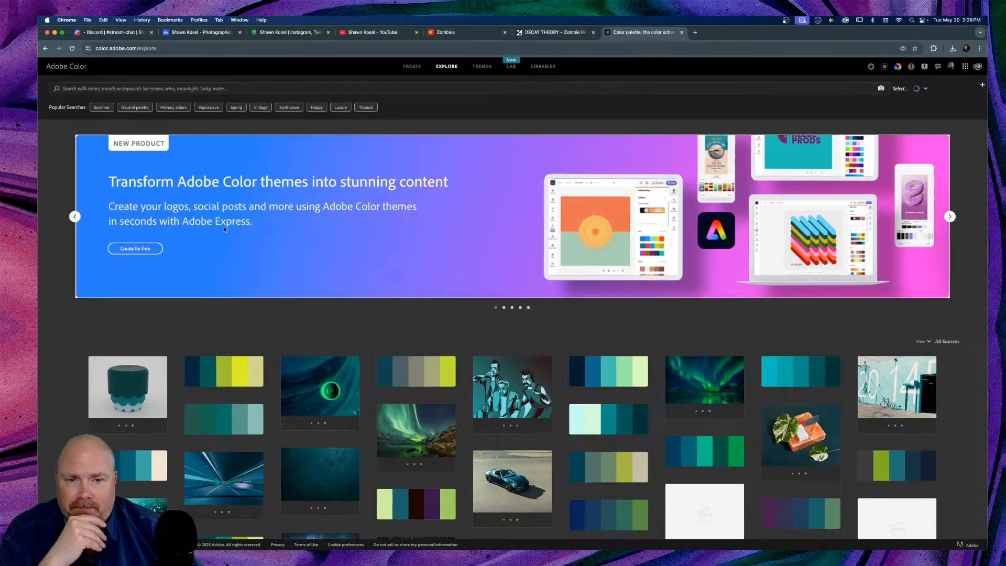
click(104, 87)
text(r)
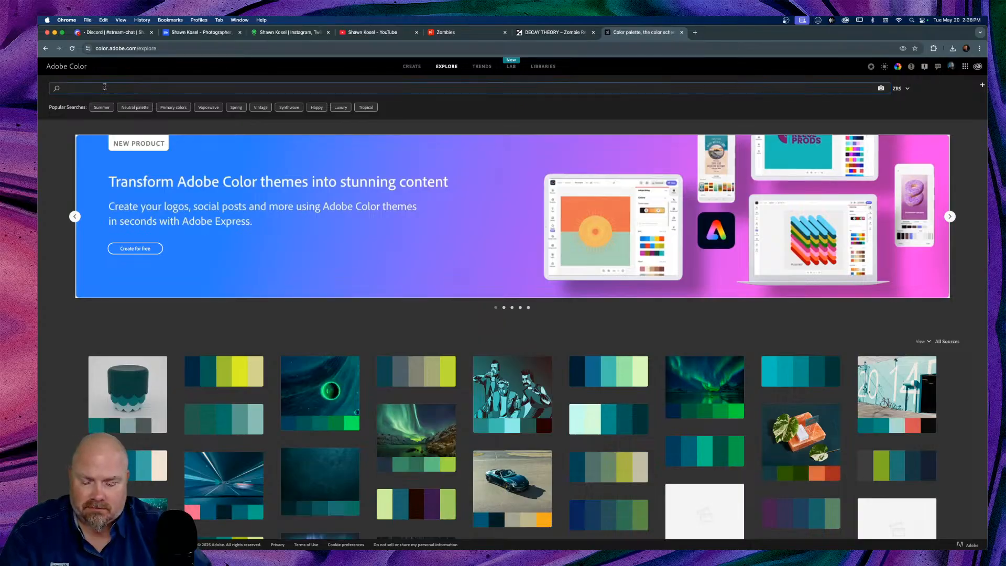
text(esearch)
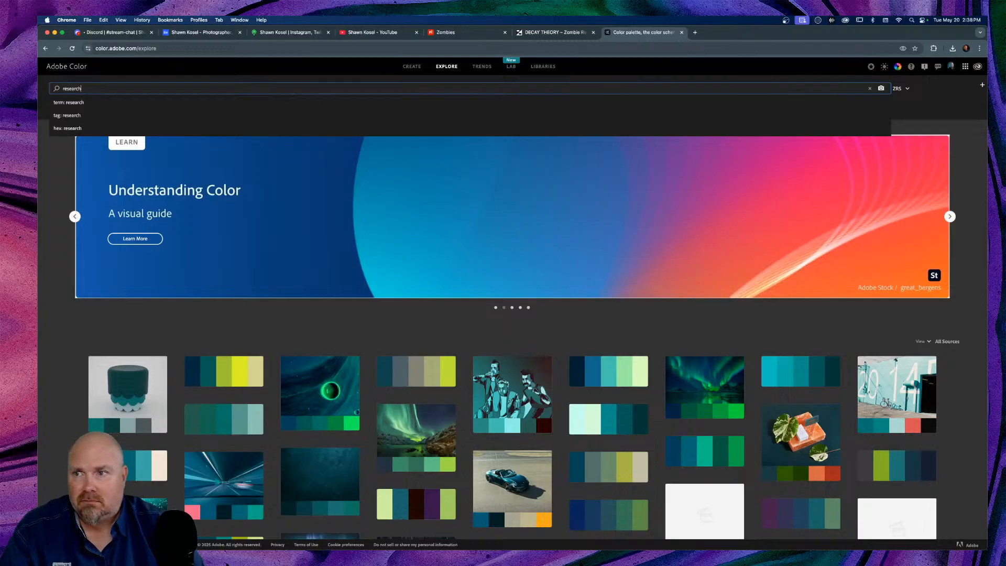
key(Return)
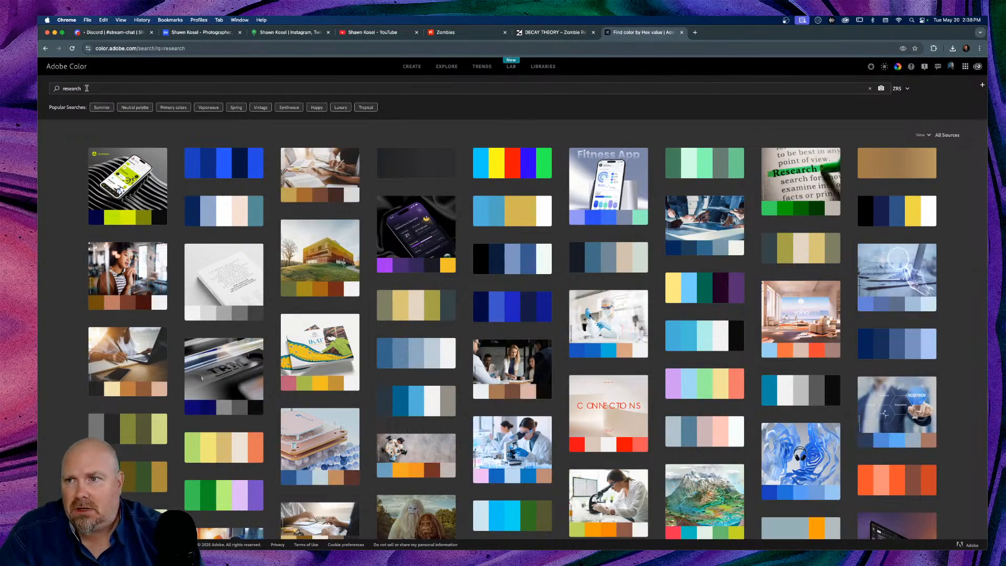
Replace the theme search term with "zombie" and run the search
drag(85, 88, 43, 92)
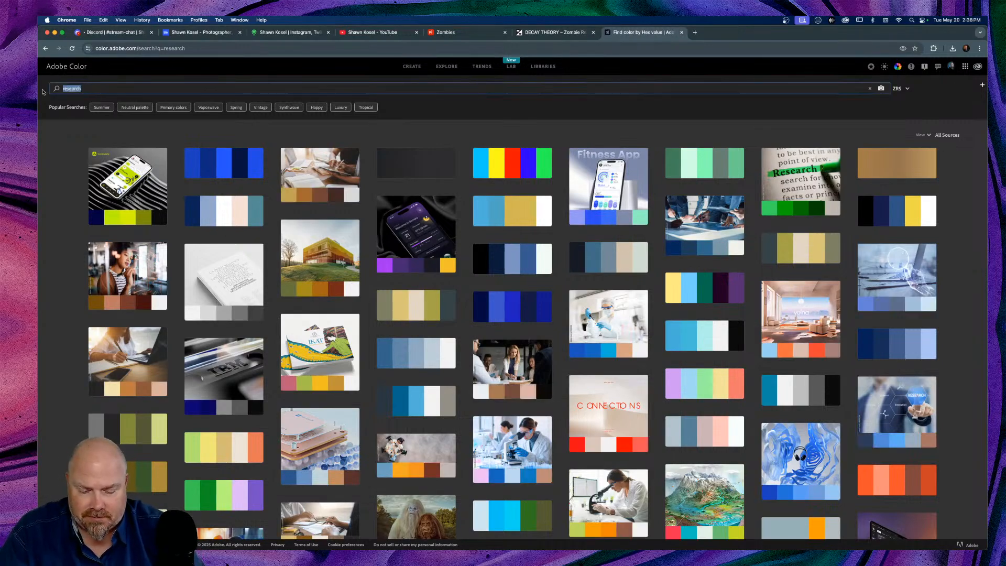
text(zombi)
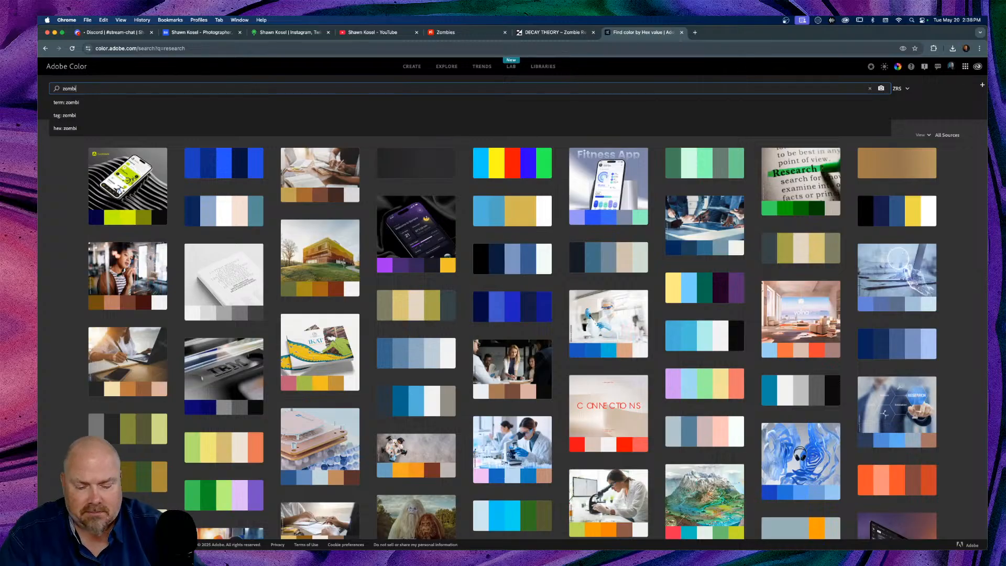
text(e)
key(Return)
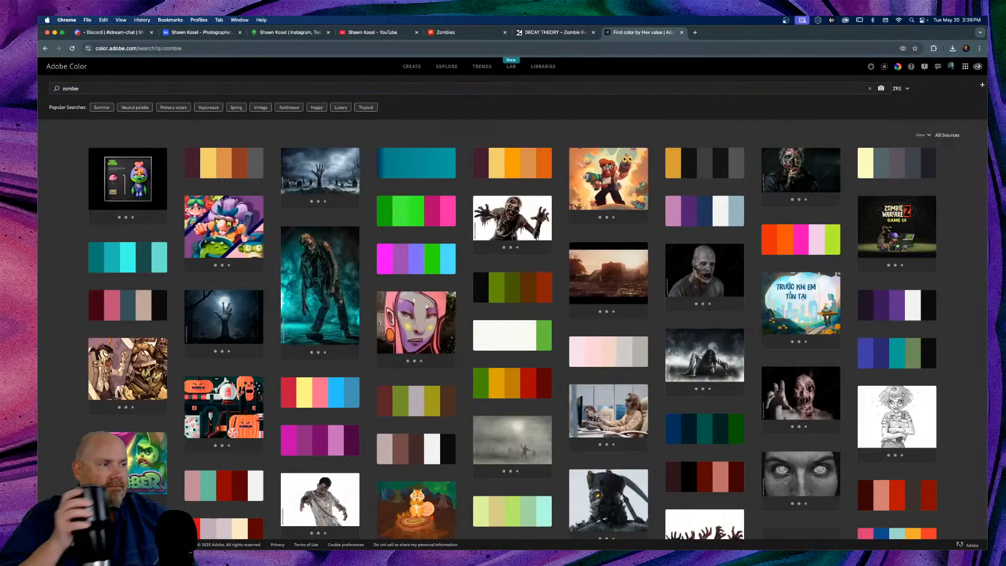
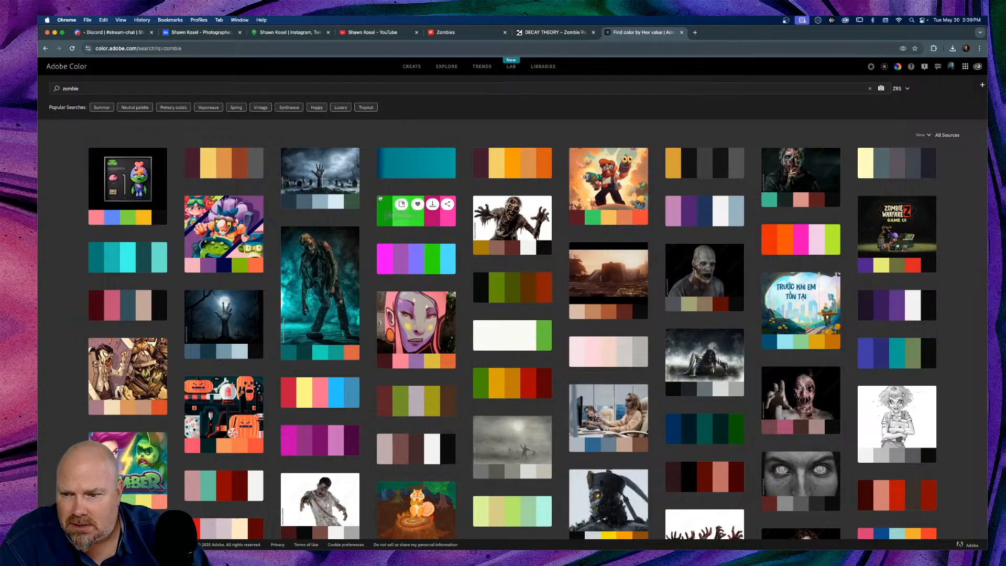
Look through the whole page of zombie color themes for a palette that suits the logo
scroll(350, 198, down, 5)
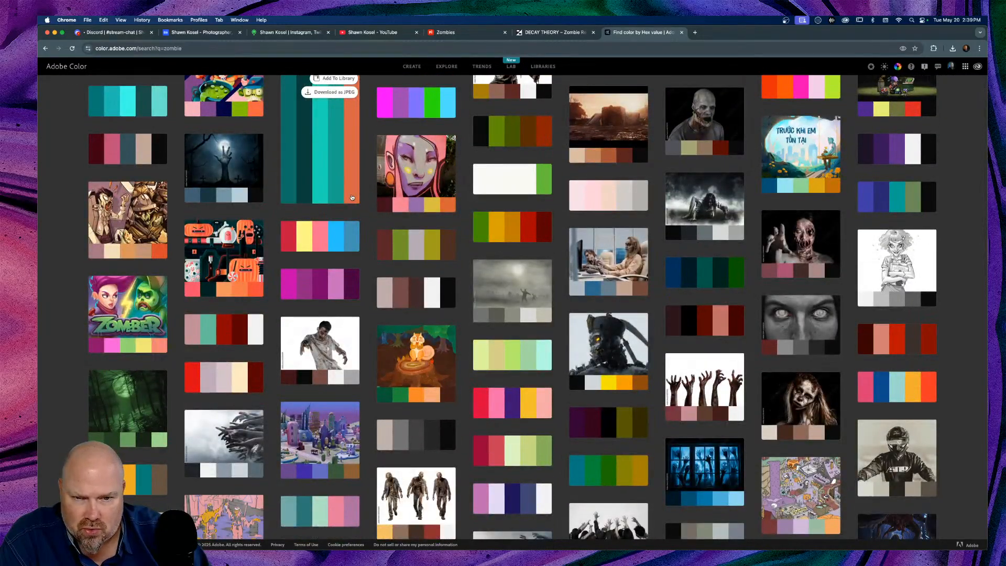
scroll(175, 248, up, 3)
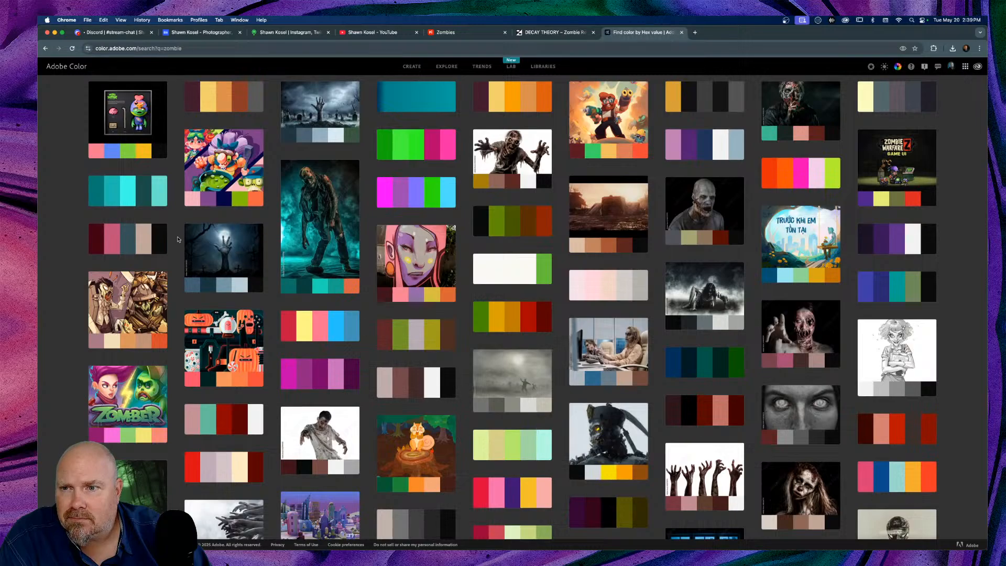
scroll(178, 237, down, 5)
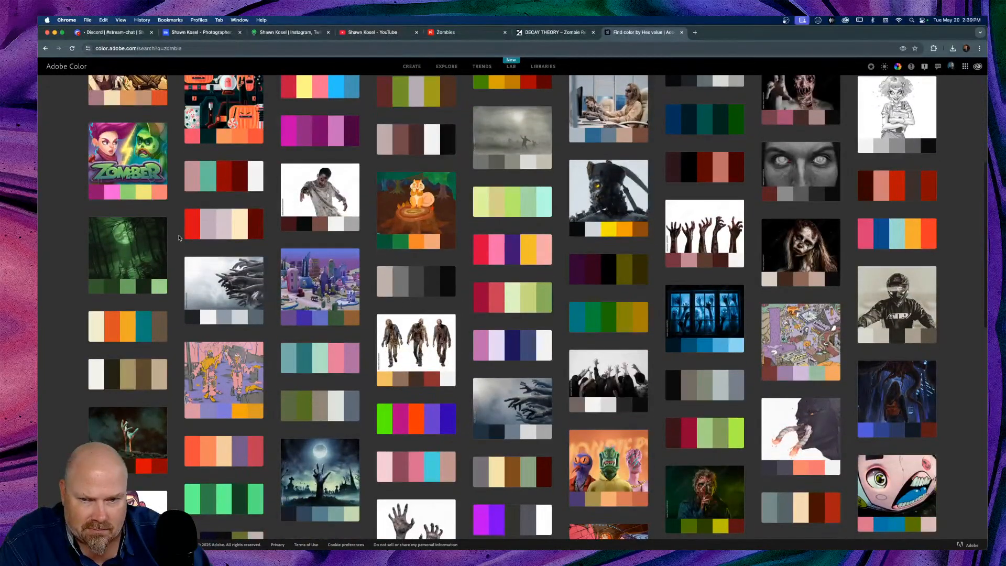
scroll(178, 238, down, 2)
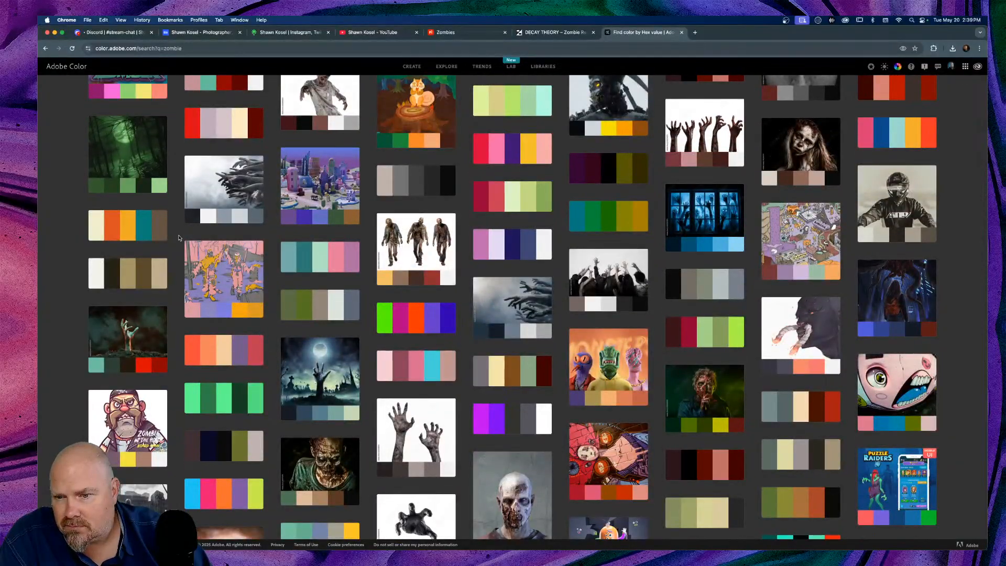
scroll(178, 237, down, 3)
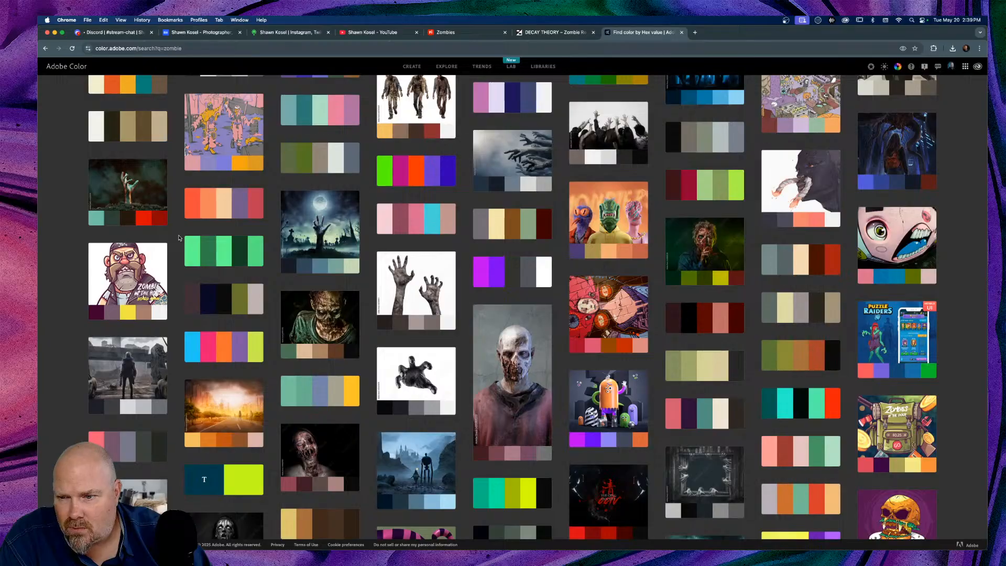
scroll(178, 238, down, 1)
scroll(178, 238, down, 1)
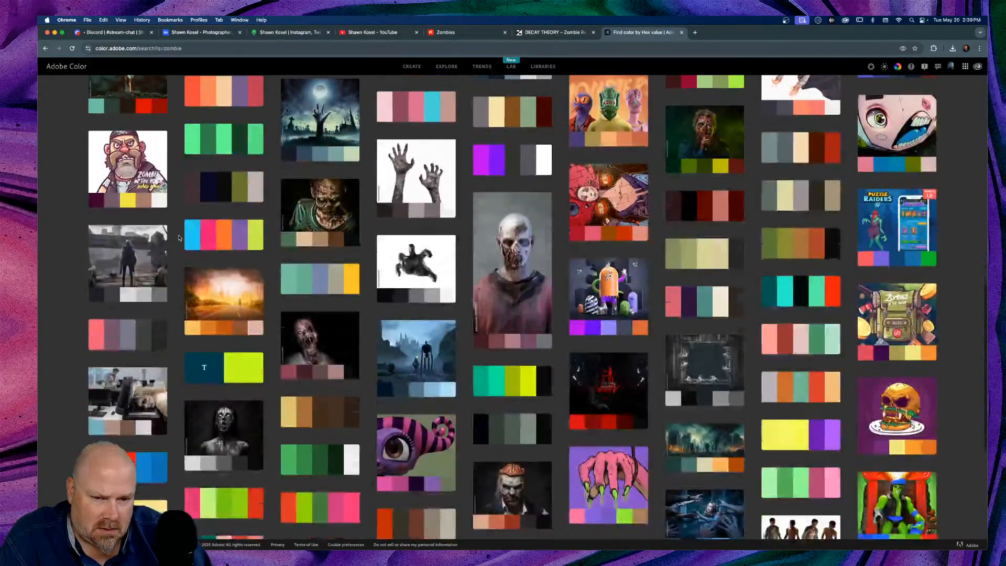
scroll(178, 237, down, 1)
scroll(178, 238, down, 1)
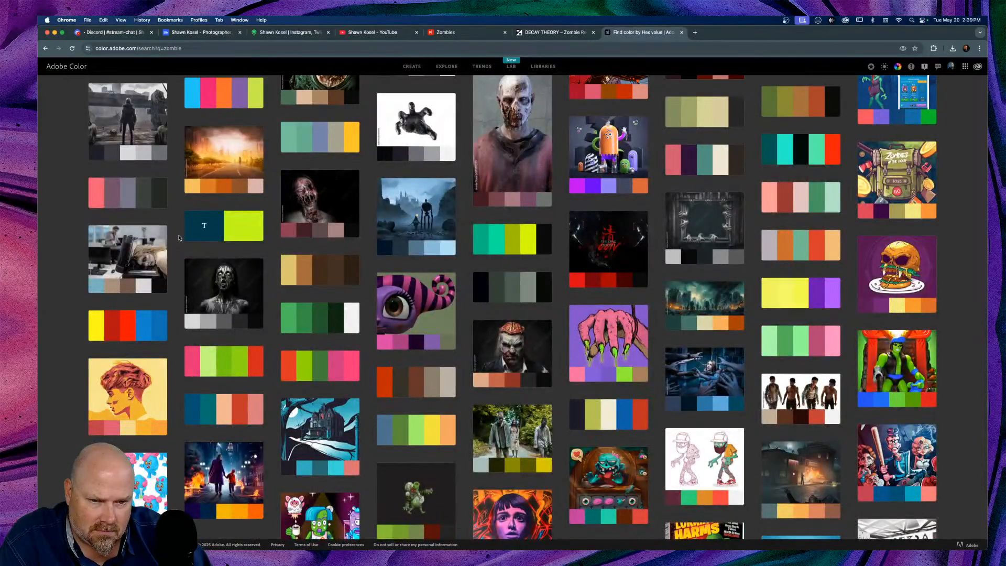
scroll(178, 237, down, 1)
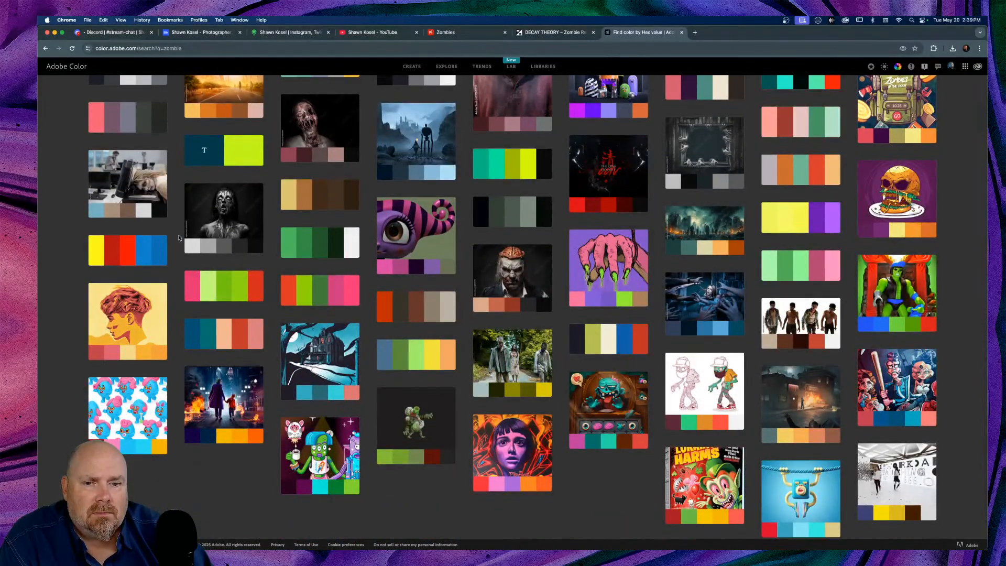
scroll(201, 74, up, 15)
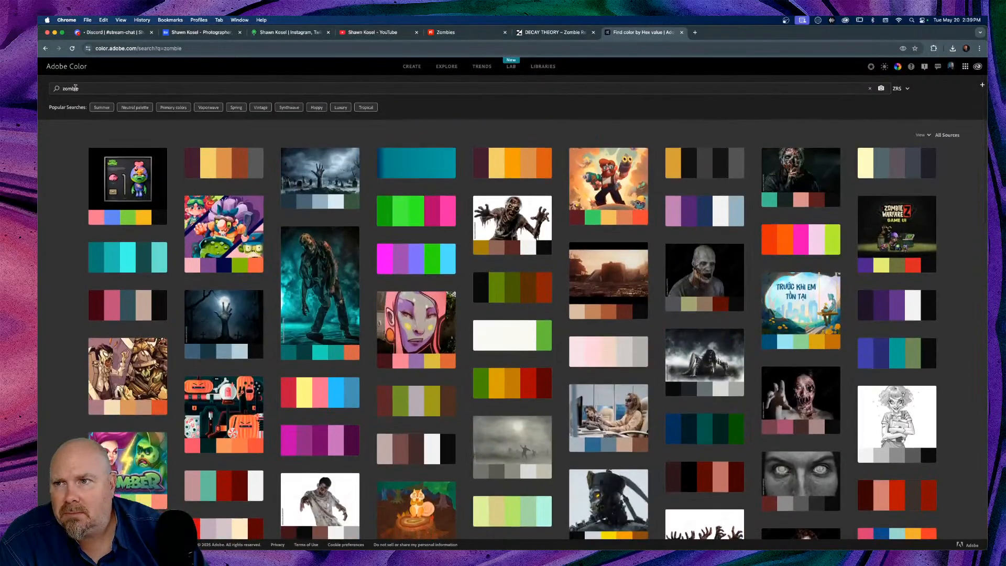
Search the color themes for "research" again in place of "zombie"
double_click(83, 87)
text(re)
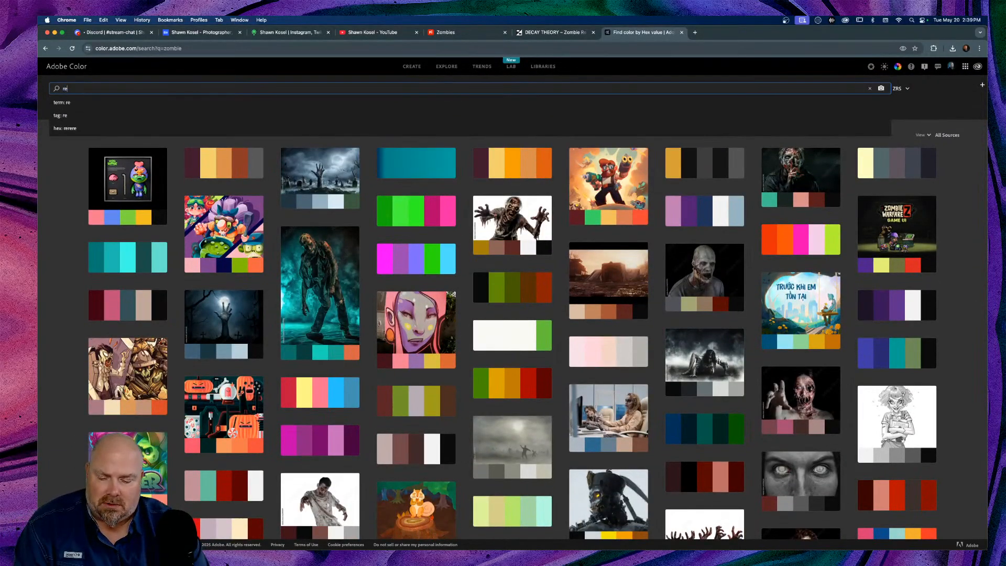
text(search)
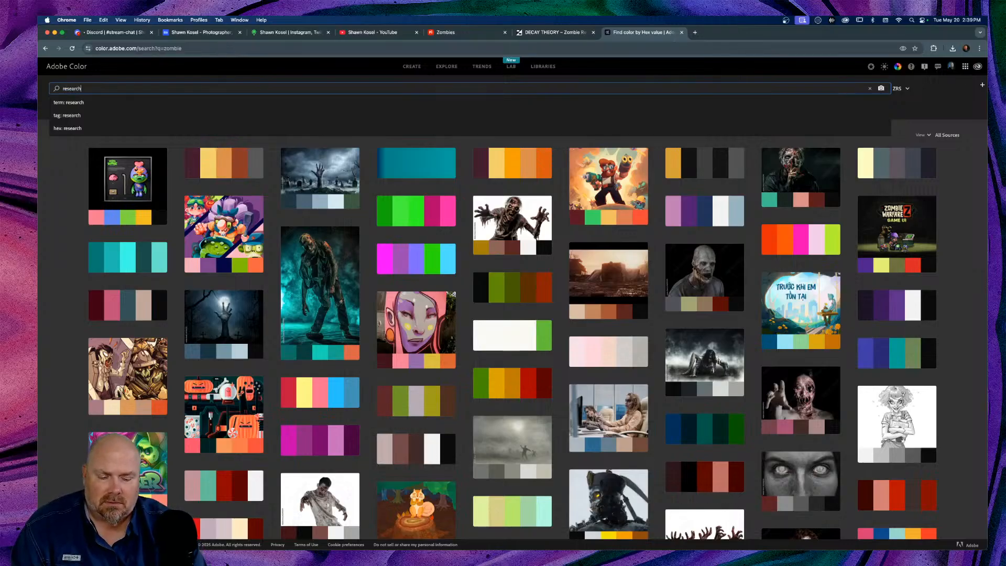
key(Return)
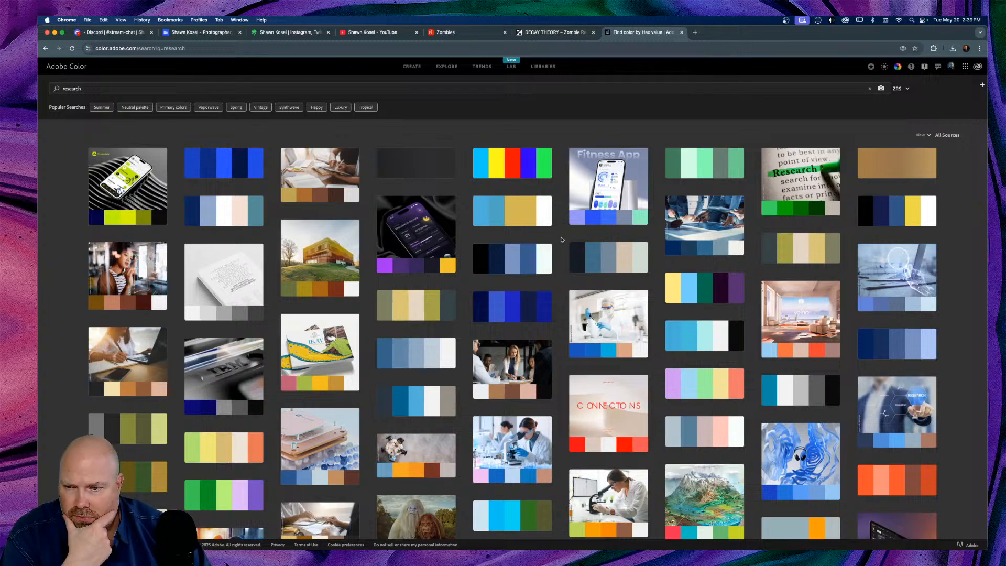
Examine the research color themes down to the end of the page, comparing the HAL image's palette with the others
scroll(562, 240, down, 5)
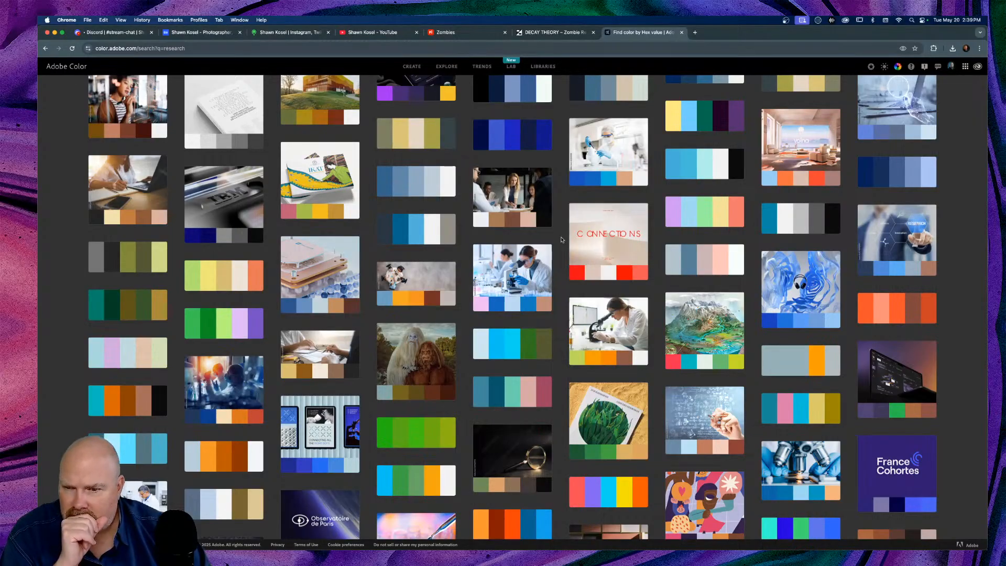
scroll(561, 240, down, 4)
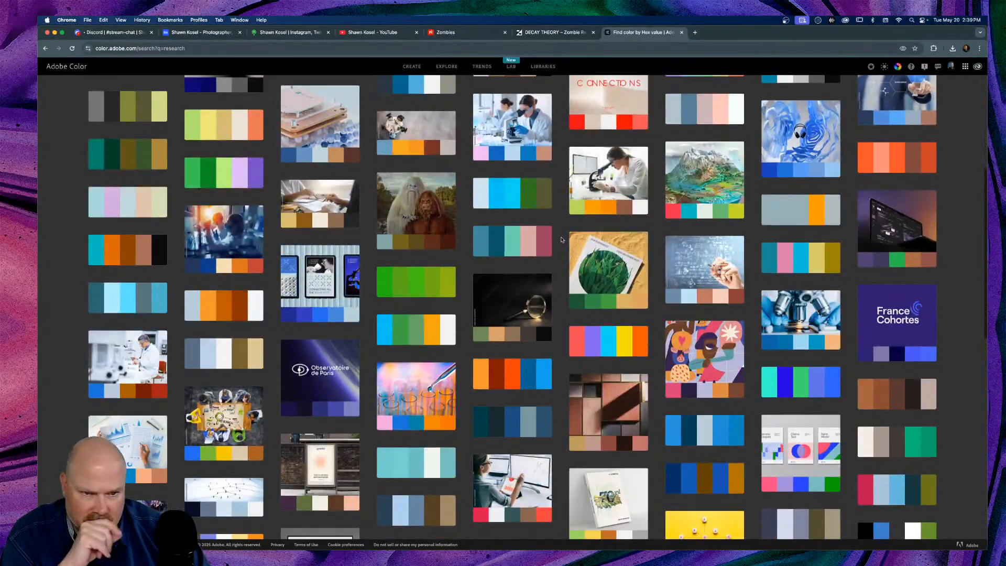
scroll(561, 239, down, 5)
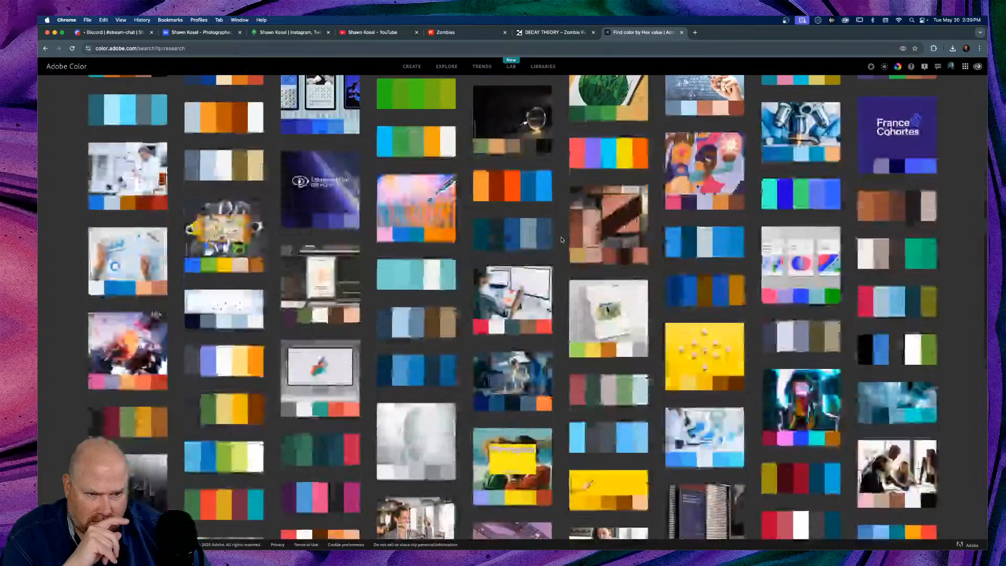
scroll(561, 239, down, 5)
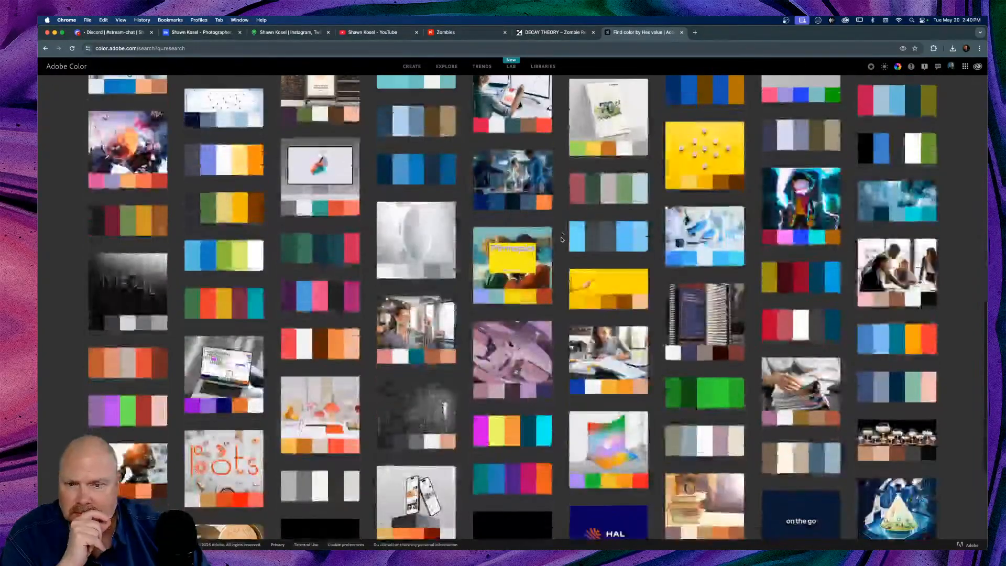
scroll(562, 239, down, 3)
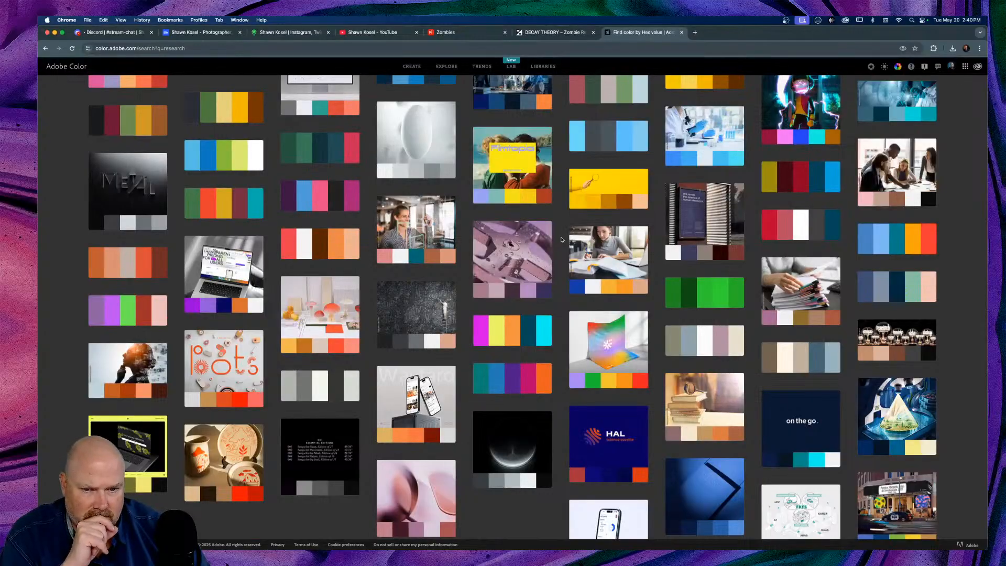
scroll(562, 239, down, 2)
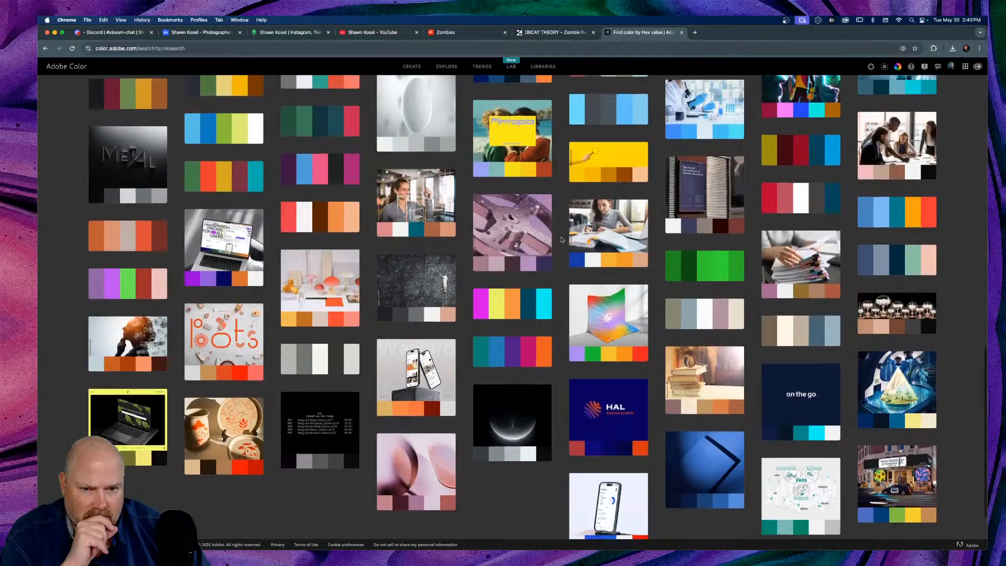
scroll(561, 239, down, 2)
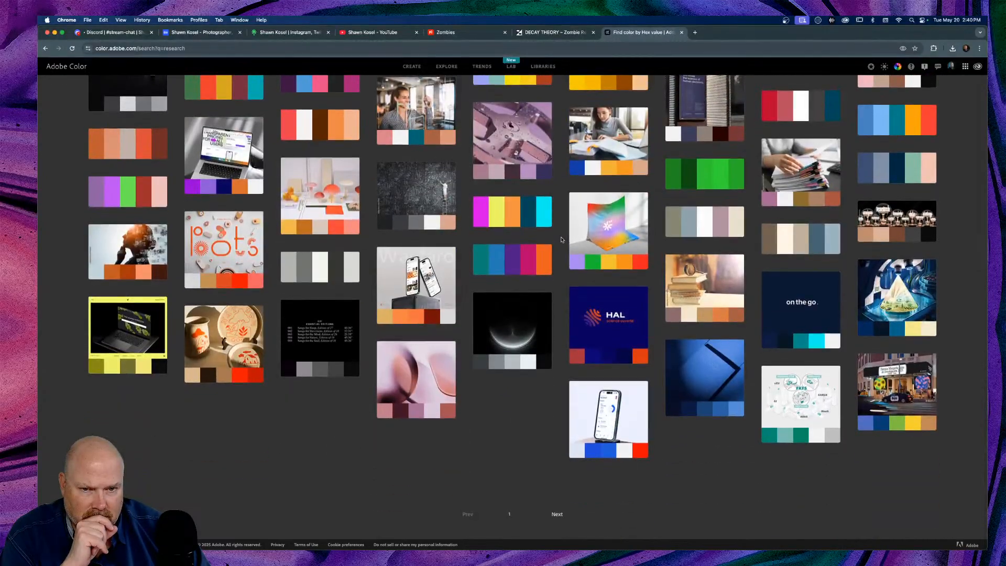
mouse_move(615, 346)
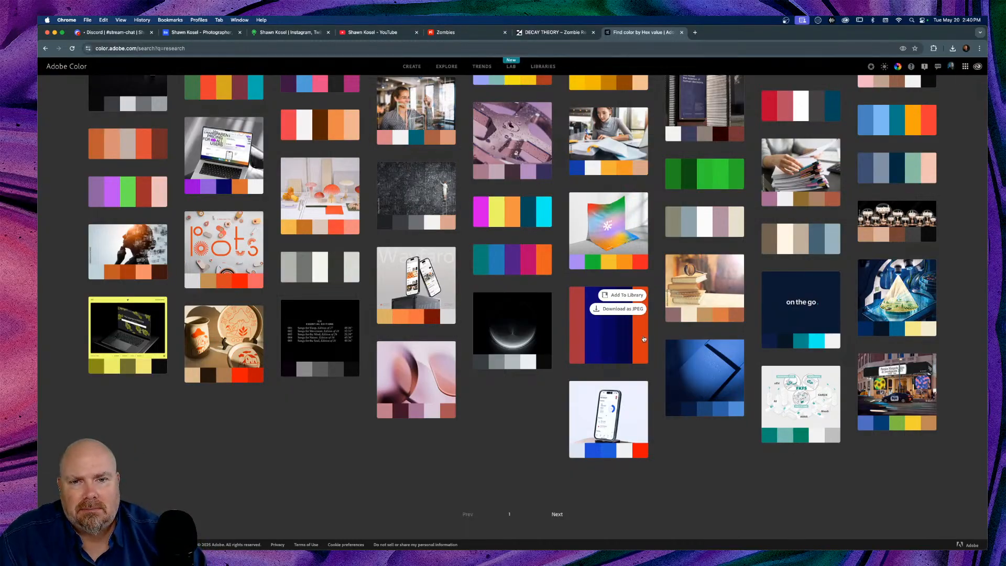
scroll(644, 339, up, 2)
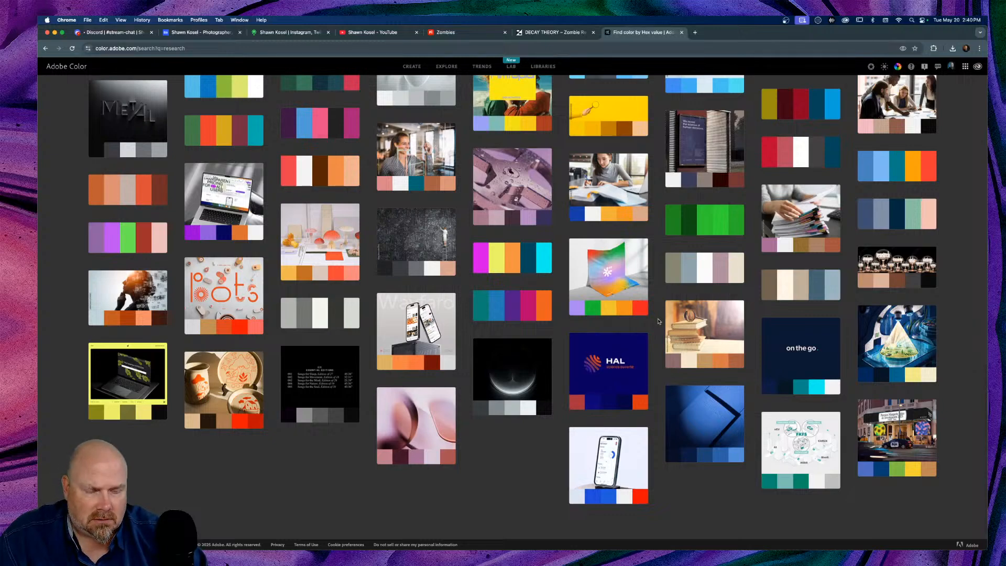
scroll(659, 321, up, 3)
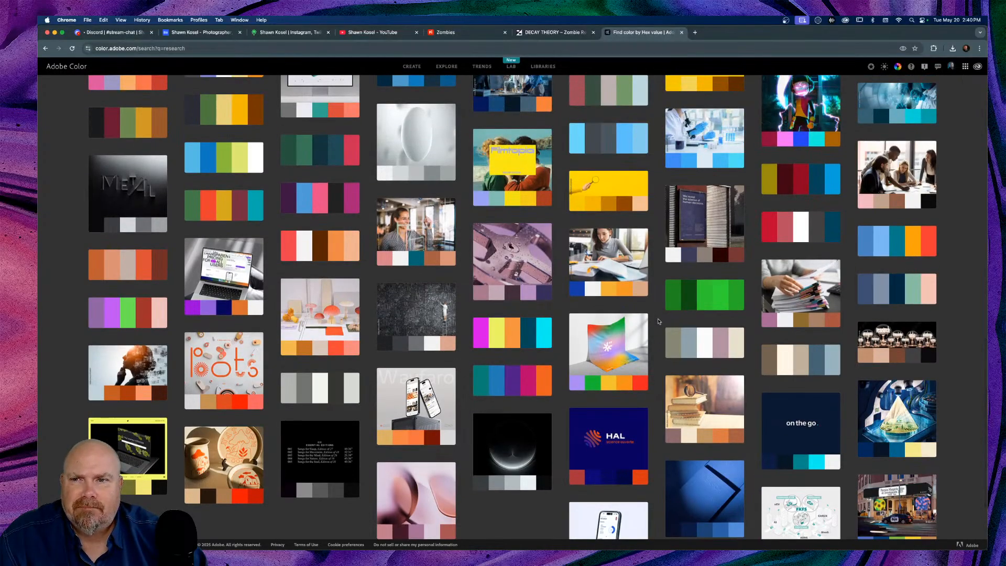
scroll(659, 322, up, 4)
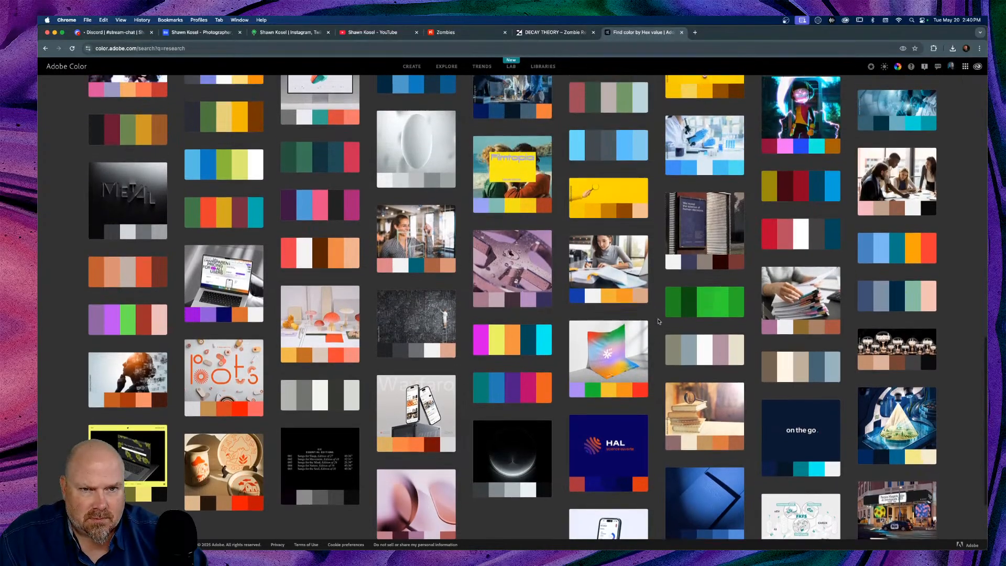
scroll(659, 321, up, 3)
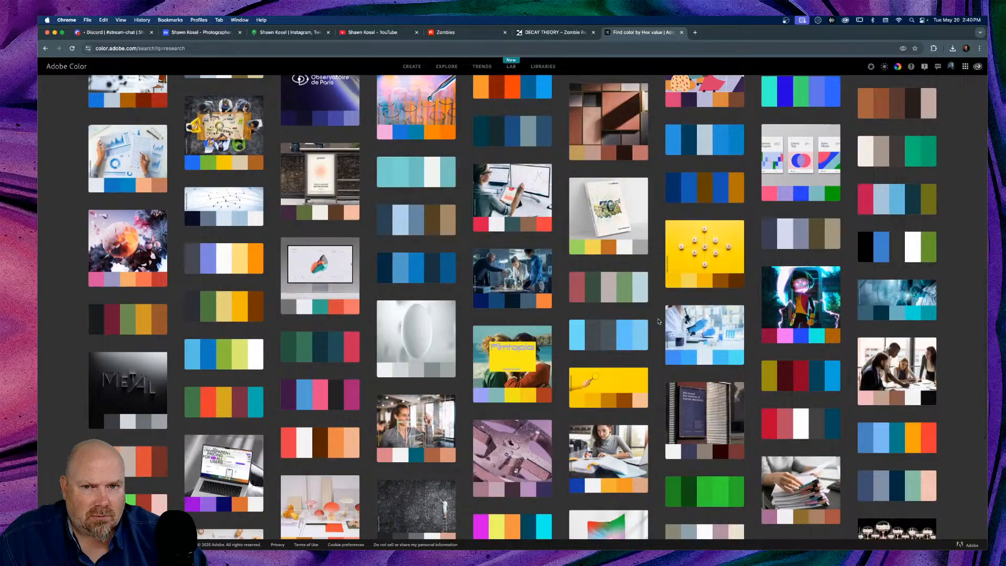
Add the HAL image's red, navy and orange theme to the ZRS library and switch to Illustrator
scroll(658, 322, down, 10)
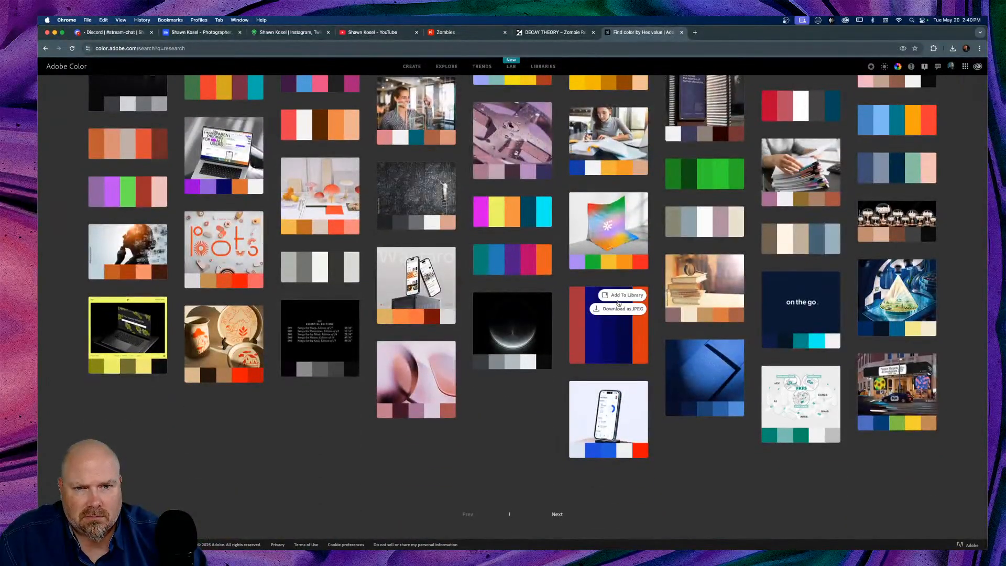
click(620, 296)
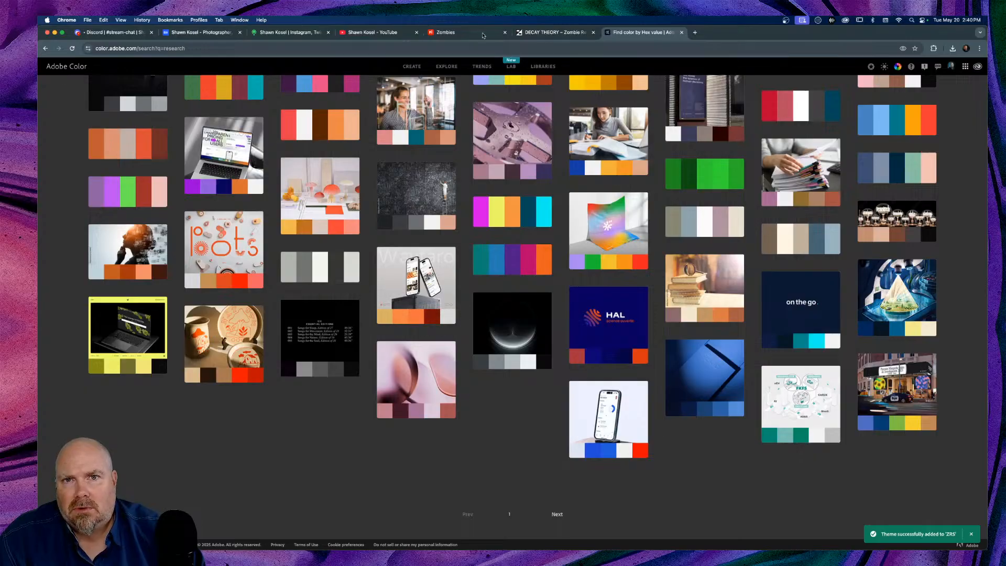
key(super+Tab)
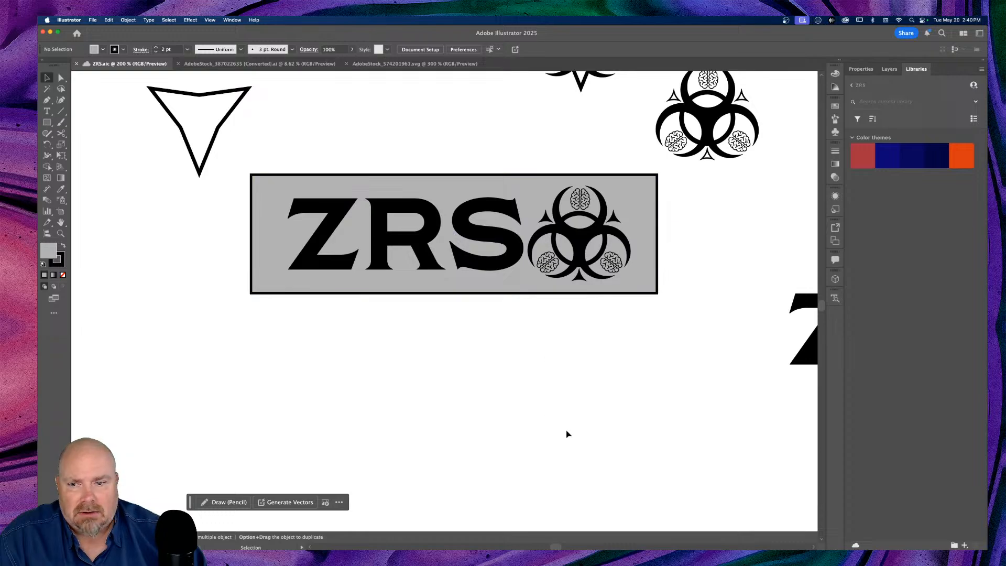
Add the red and the adjacent blue from the ZRS library's color theme to the document swatches as individual colors
right_click(865, 157)
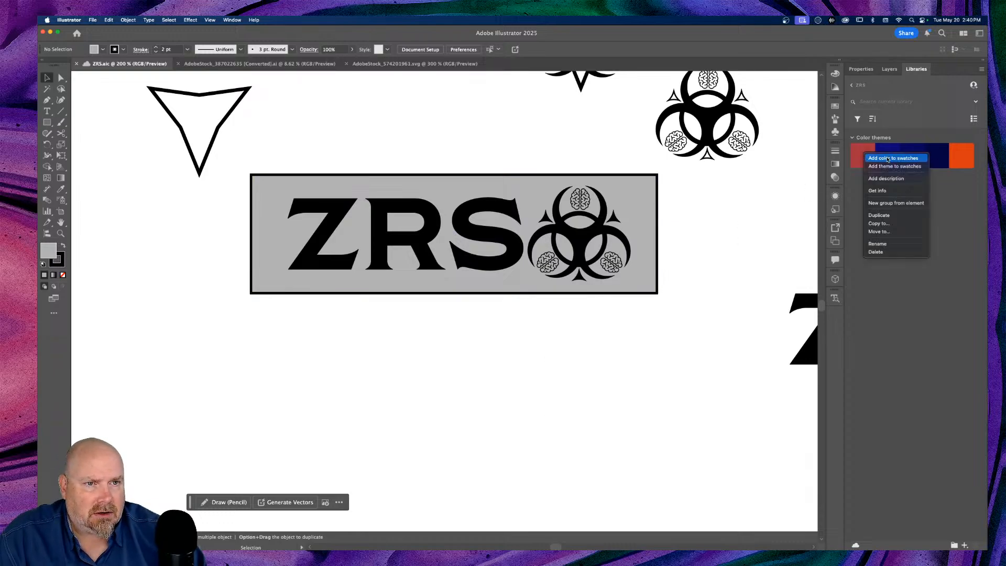
click(888, 158)
click(834, 107)
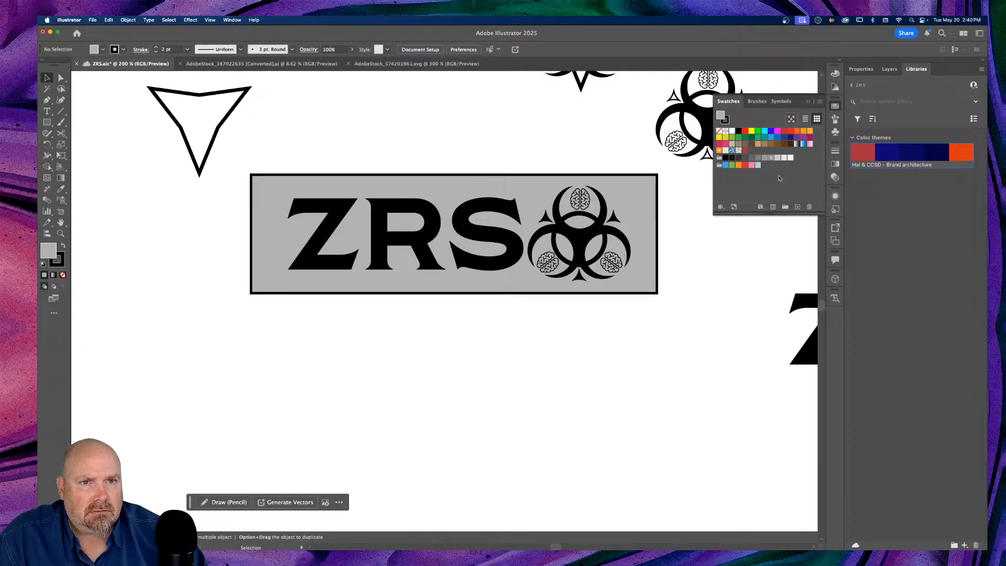
right_click(894, 151)
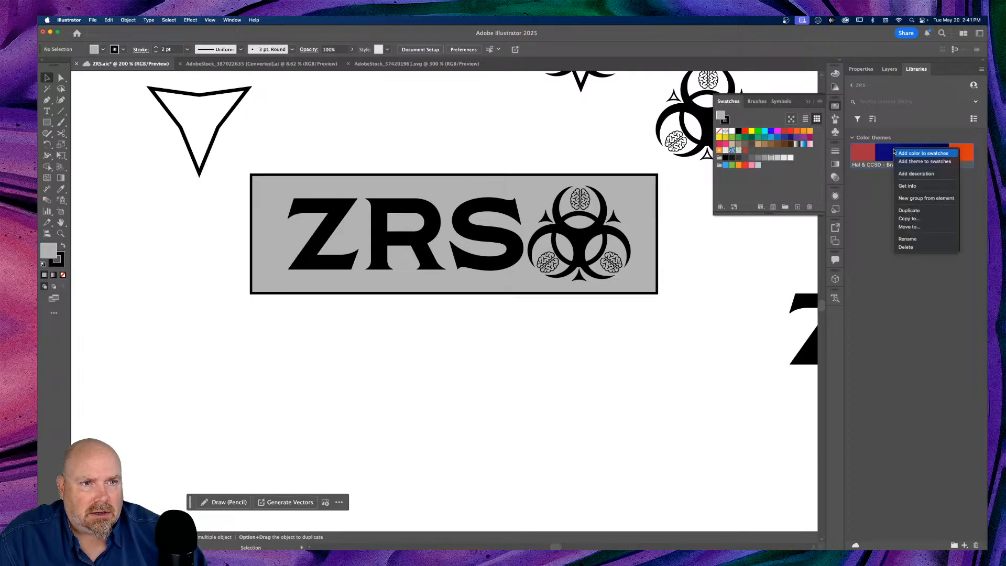
click(917, 154)
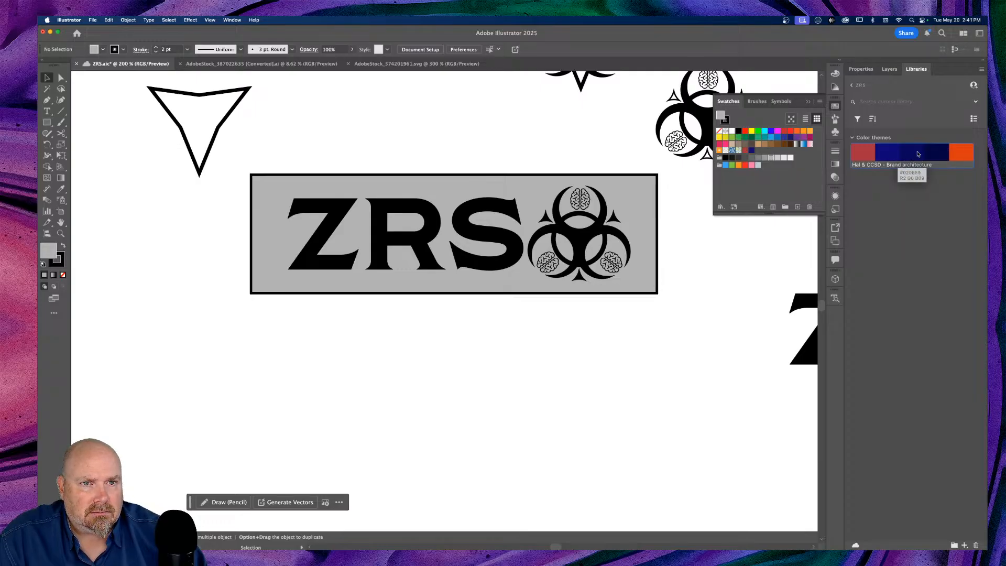
Add the entire red, navy and orange library theme to the document swatches as a group
right_click(869, 152)
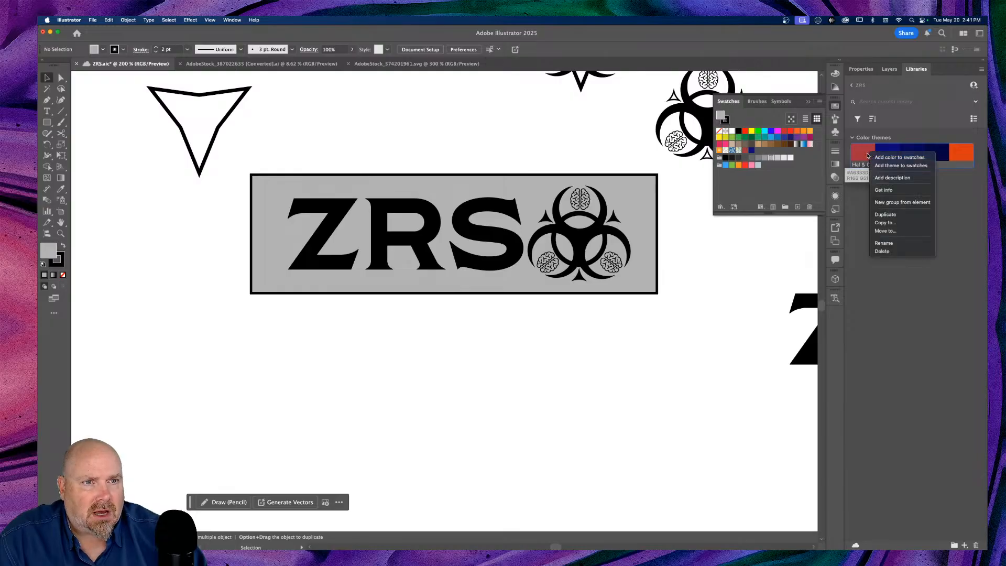
click(884, 166)
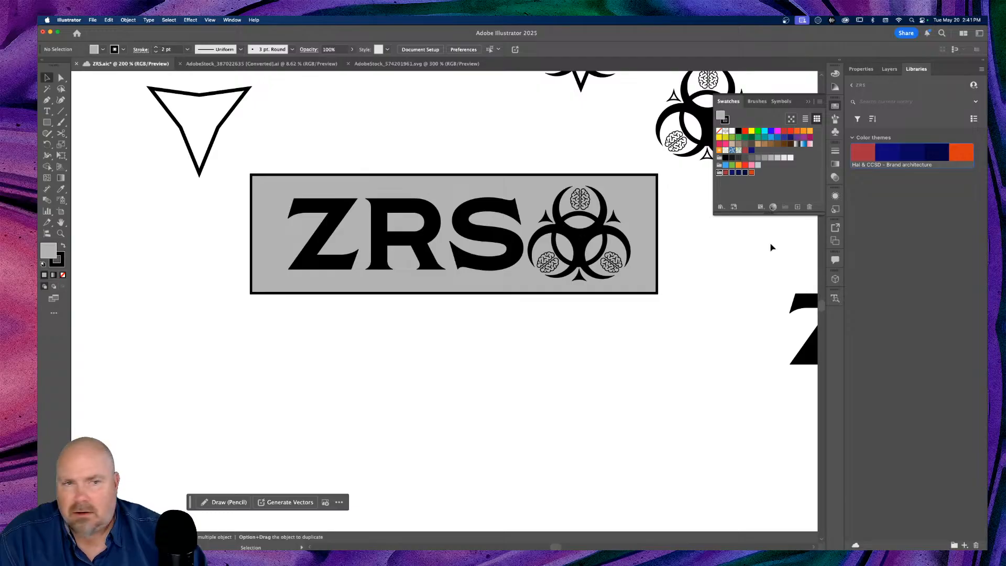
click(780, 180)
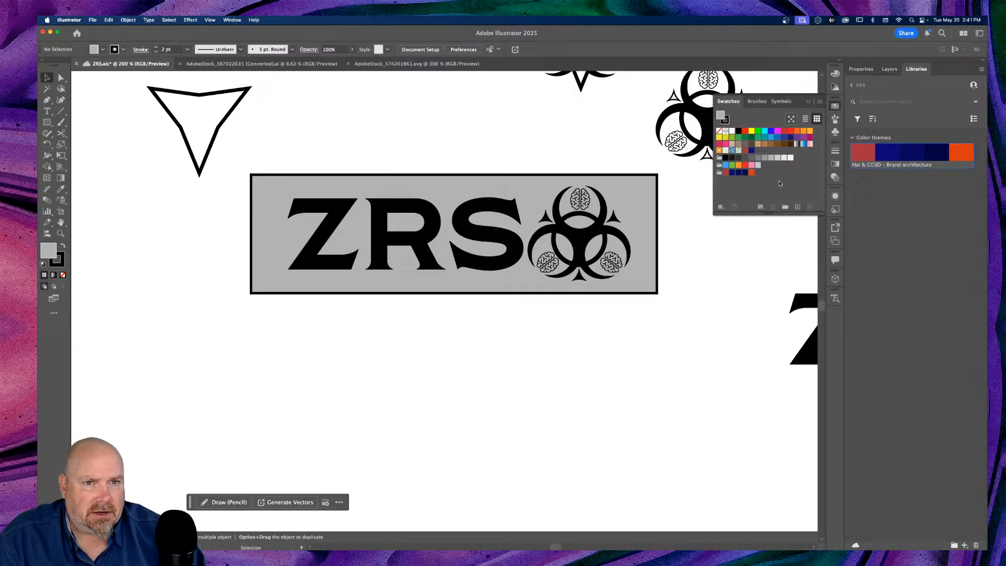
Create swatch info cards from the new five-color theme group, showing only Hex codes, without HSB, RGB and CMYK
click(821, 102)
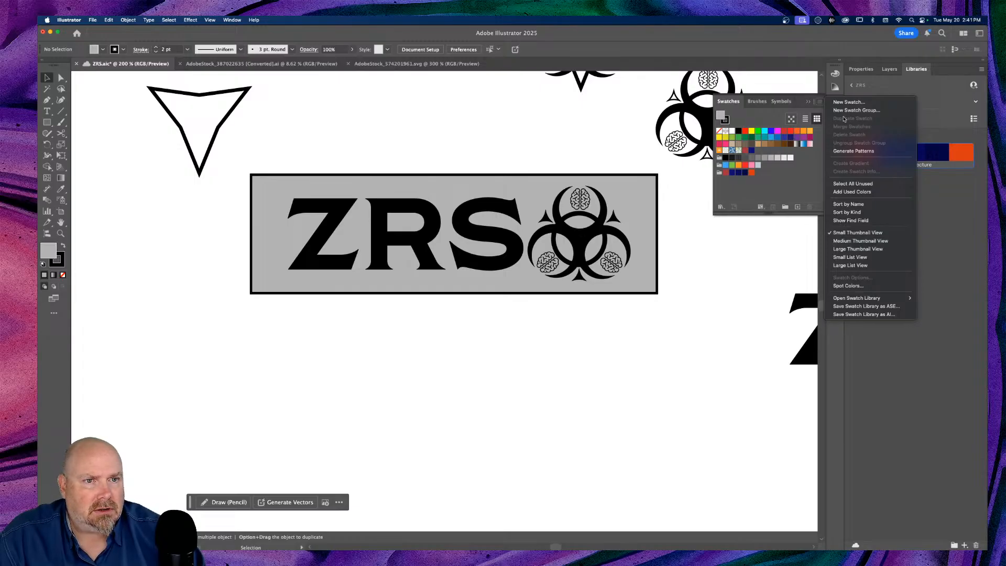
click(719, 175)
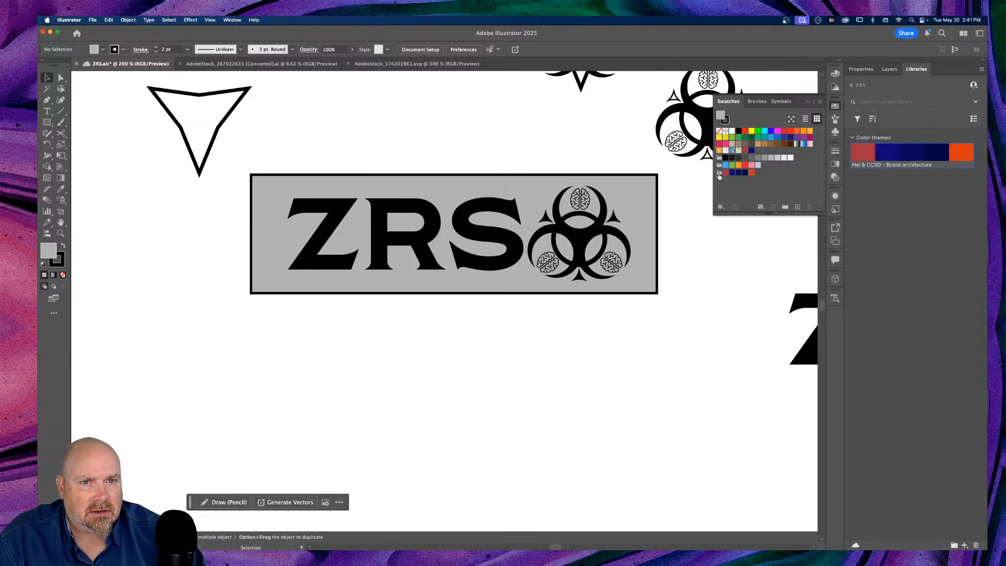
click(719, 174)
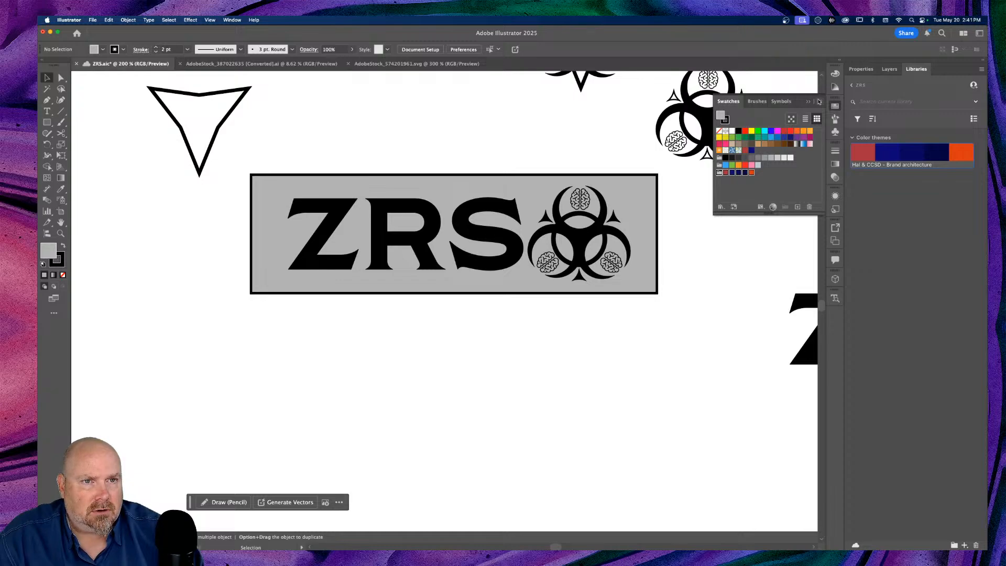
click(820, 101)
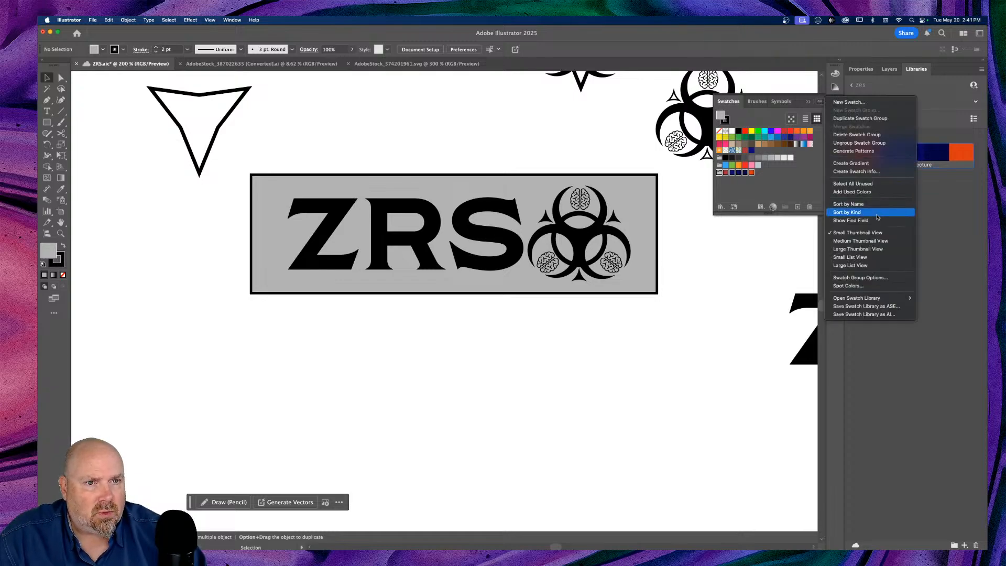
click(878, 172)
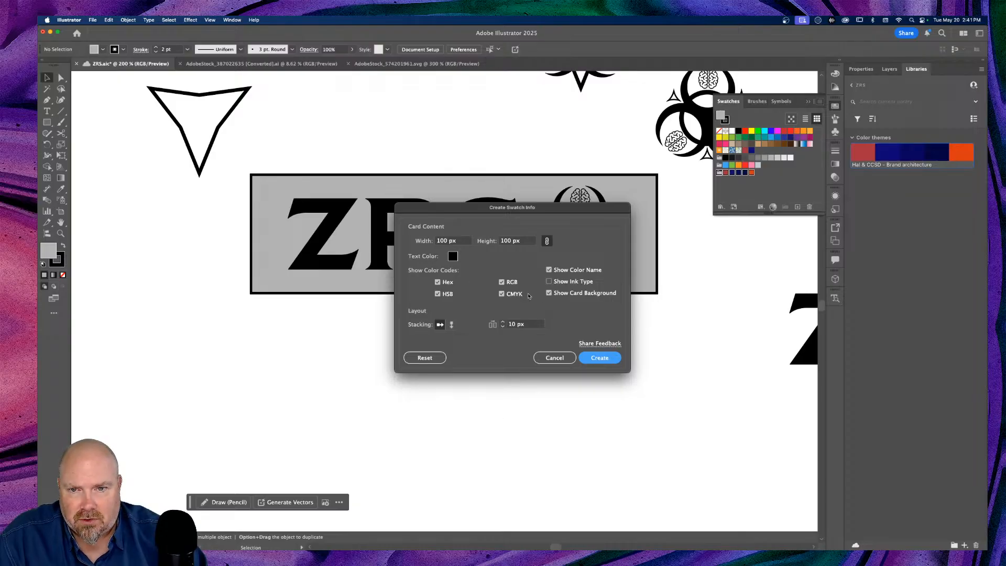
click(438, 282)
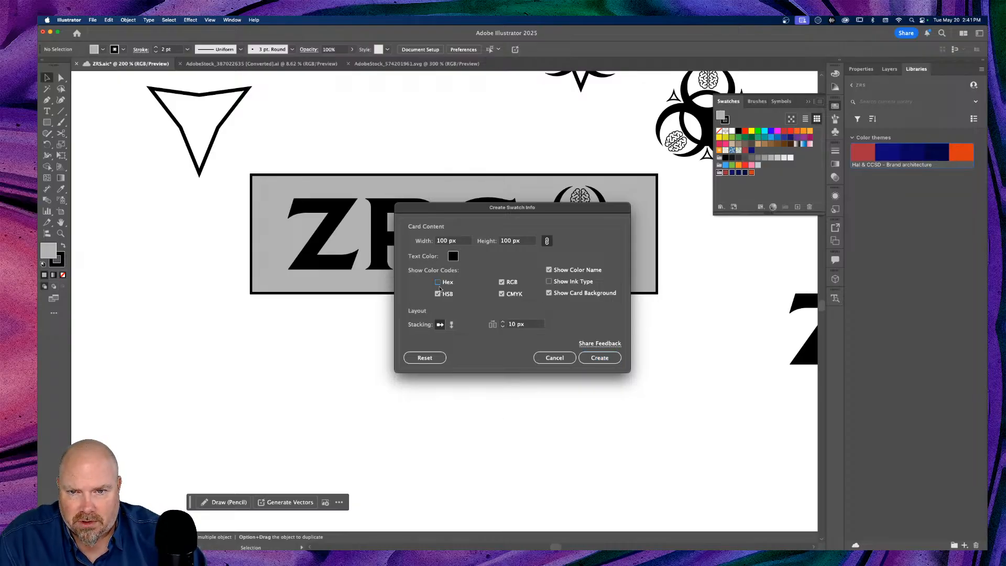
click(438, 294)
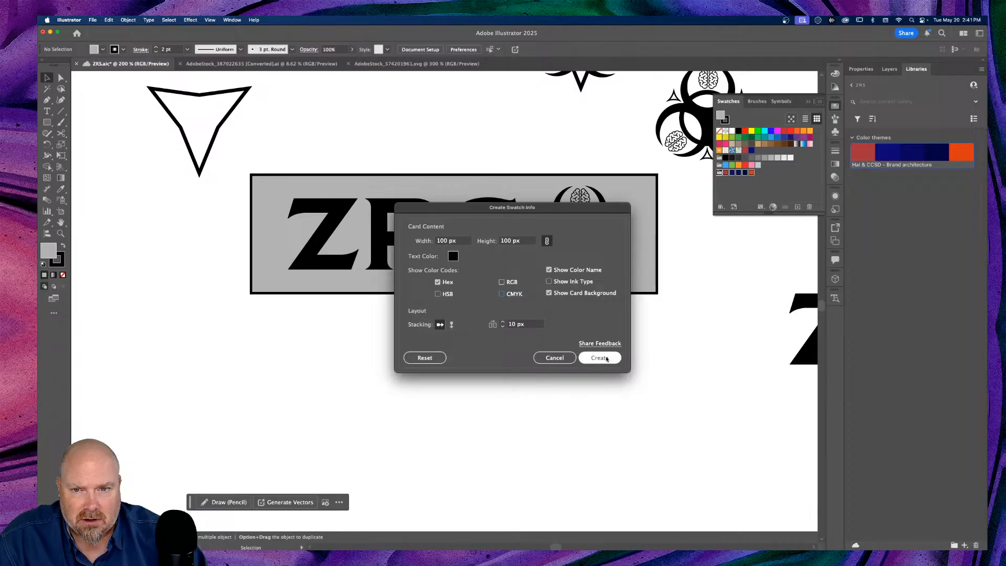
click(607, 361)
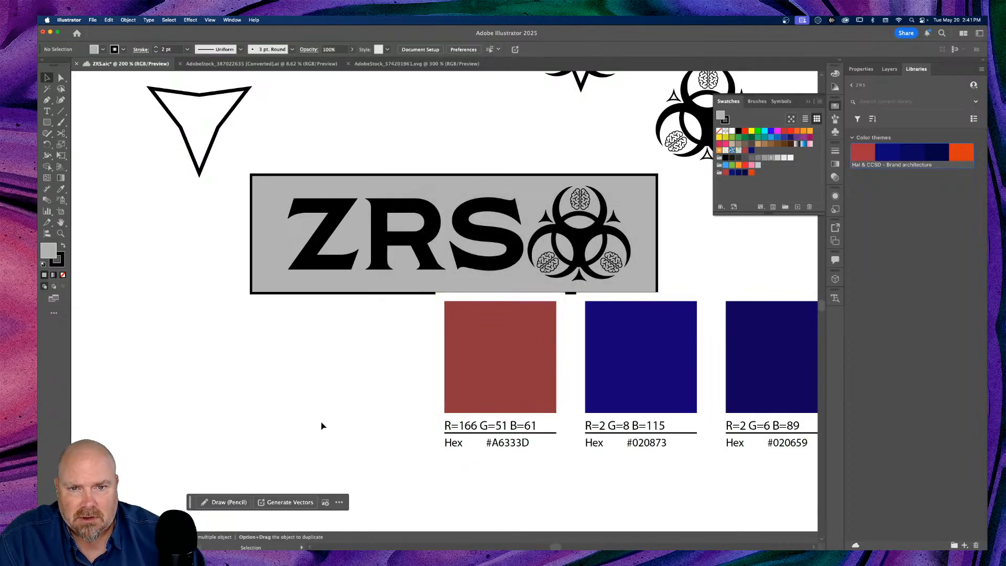
Move the five color cards off the artboard, onto the pasteboard below the ZAM sketch
scroll(322, 423, down, 2)
key(super+1)
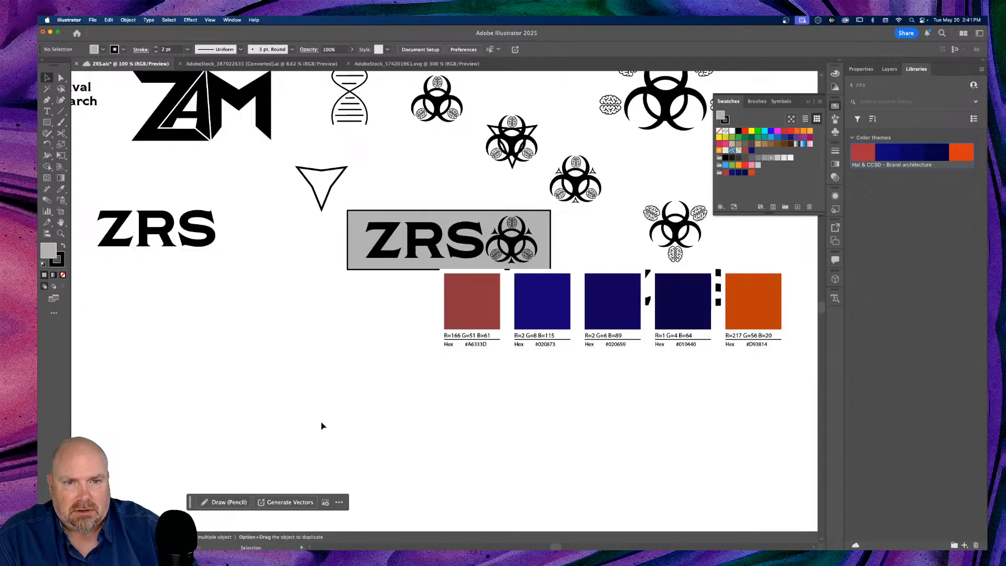
drag(685, 322, 423, 459)
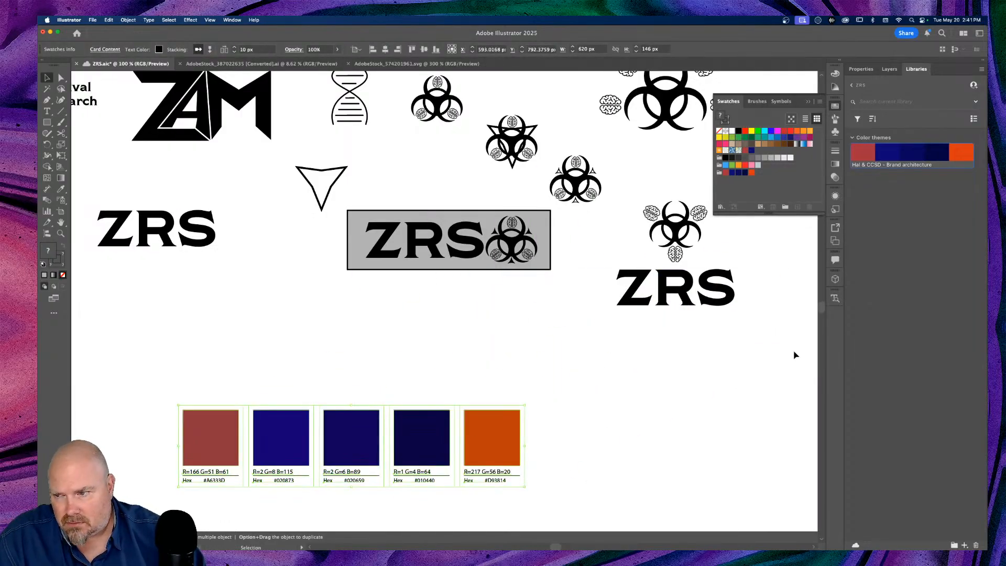
scroll(609, 402, down, 2)
scroll(612, 401, down, 4)
scroll(611, 399, up, 2)
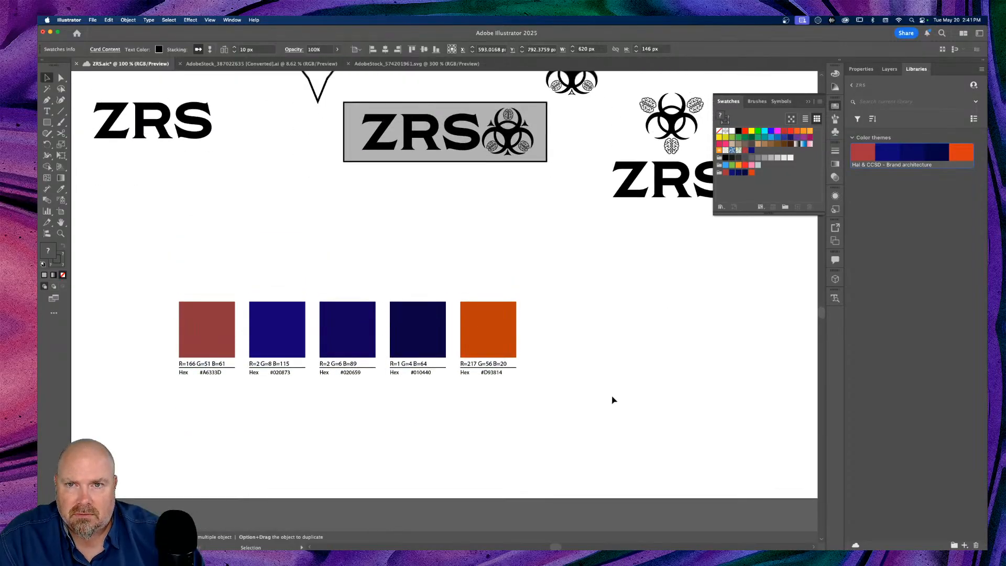
scroll(447, 330, left, 7)
scroll(446, 329, left, 2)
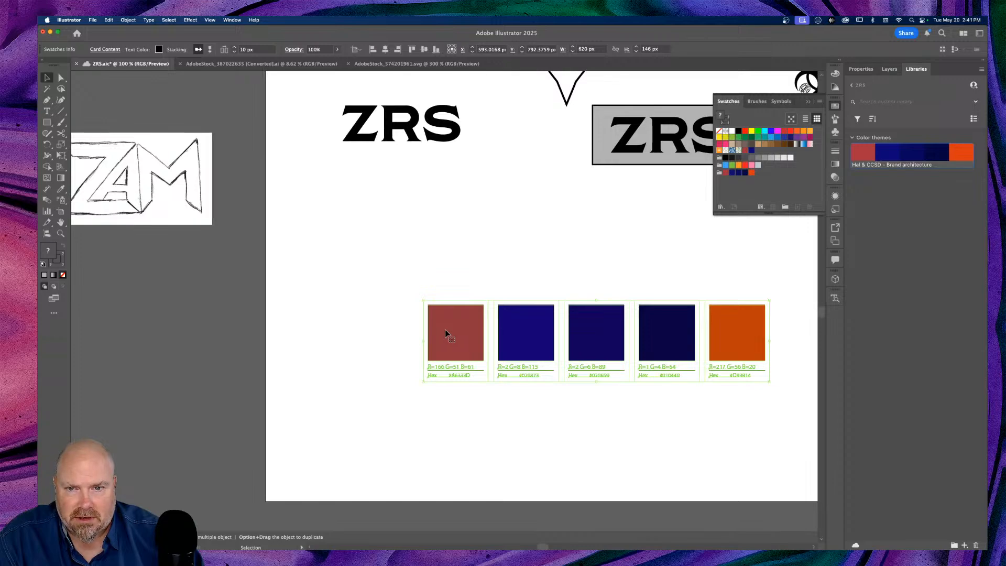
key(a)
key(super+minus)
drag(407, 304, 135, 304)
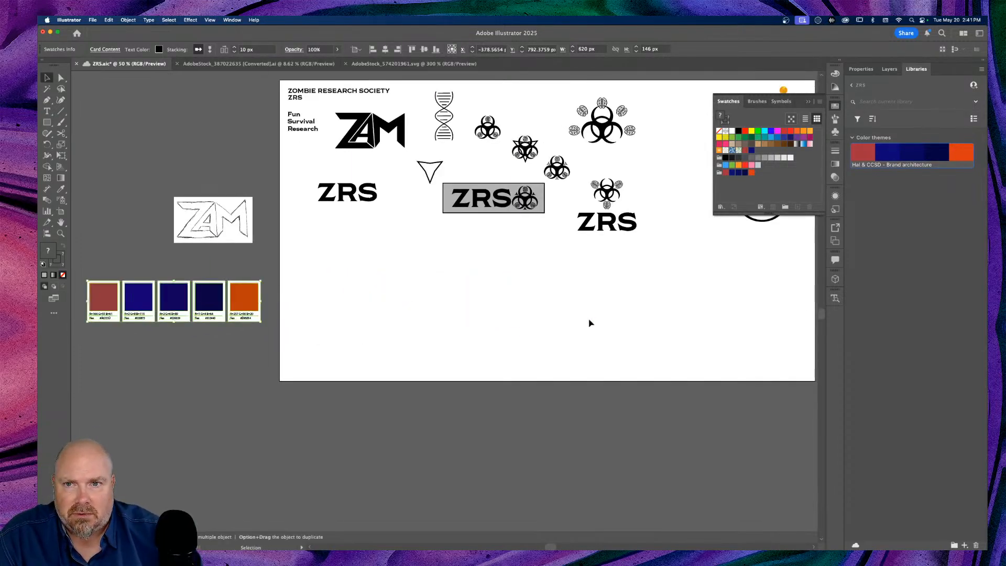
Move the standalone ZRS lettering up and over, directly beneath the "Fun Survival Research" text and ZAM logo
scroll(592, 322, up, 6)
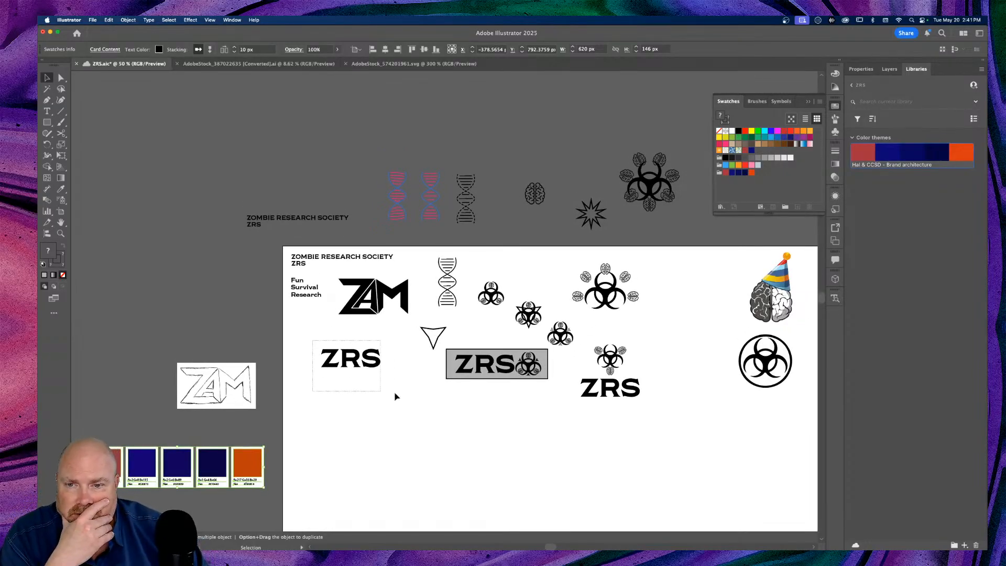
click(356, 361)
drag(355, 361, 327, 338)
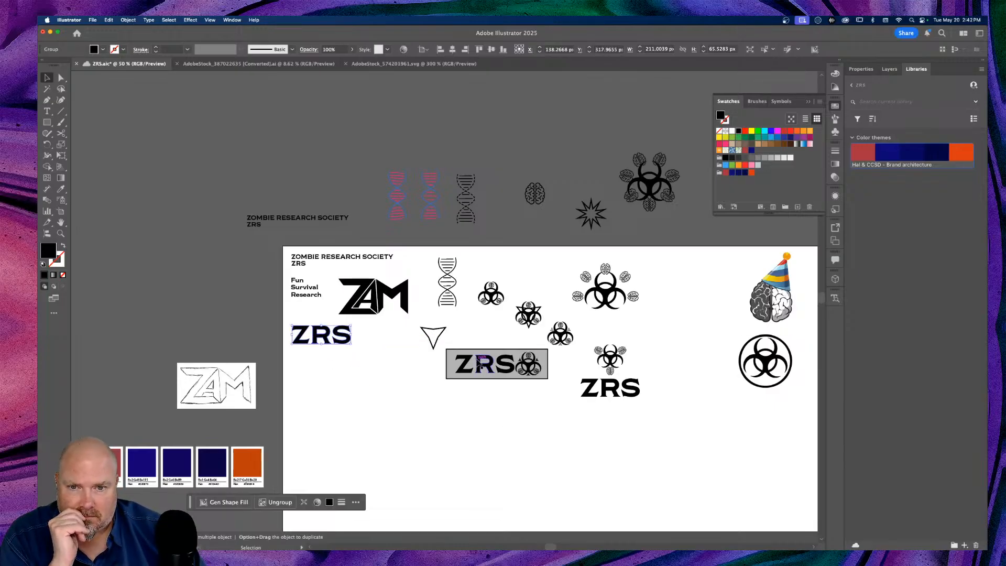
Delete the gray rectangle behind the ZRS logo and group the parts of its biohazard-and-brain emblem
click(479, 362)
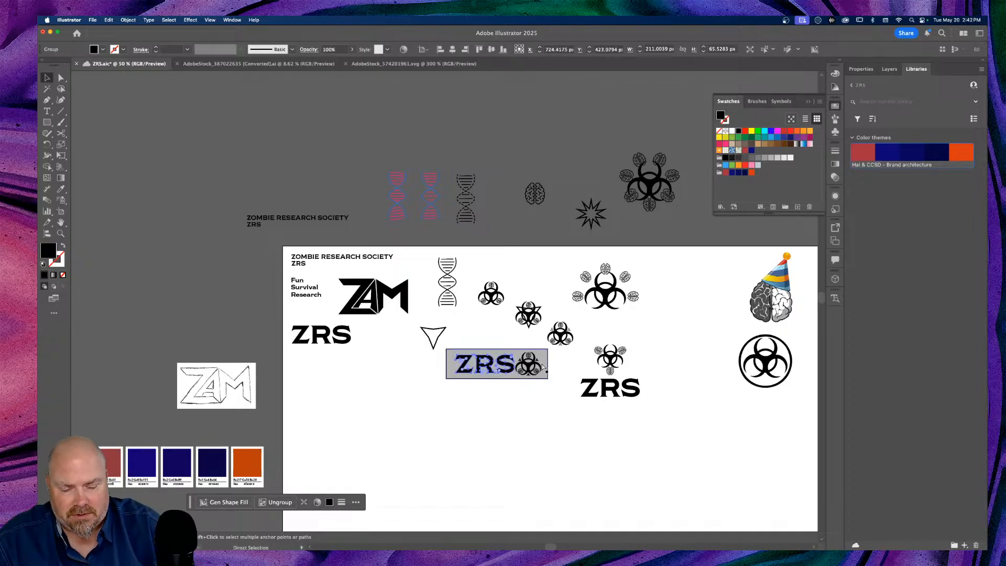
key(super+equal)
key(super+equal)
key(super+equal)
key(super+equal)
click(553, 405)
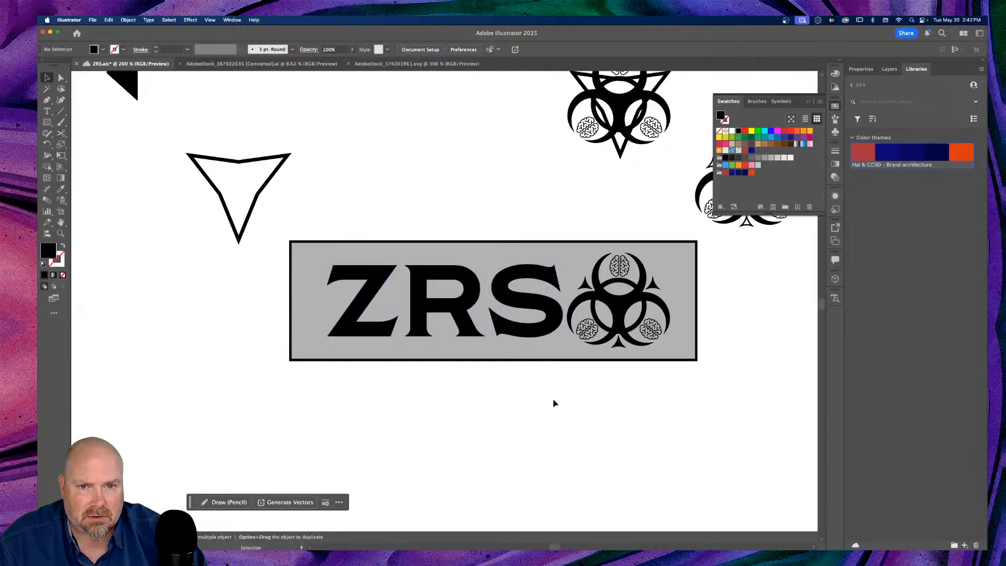
click(699, 284)
key(Delete)
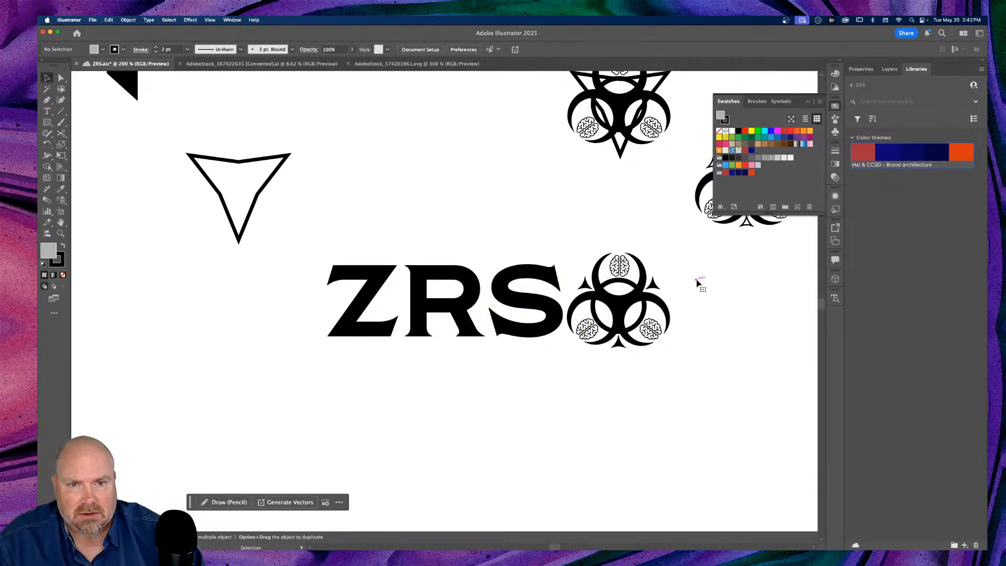
drag(697, 244, 568, 366)
key(super+g)
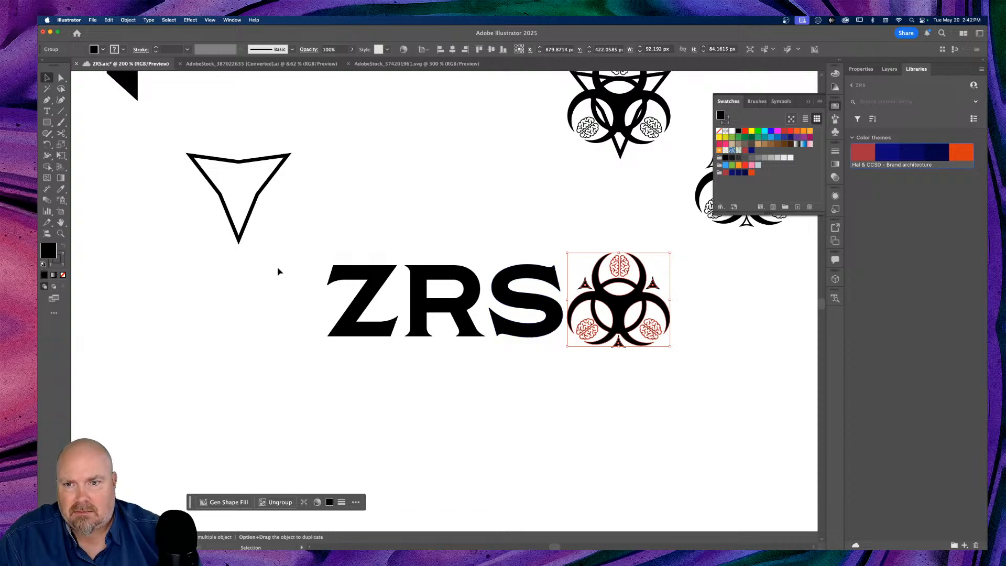
Place a copy of the ZRS lettering with its emblem below the standalone ZRS lettering
click(292, 251)
drag(283, 248, 614, 421)
key(super+minus)
key(super+minus)
key(super+minus)
key(super+minus)
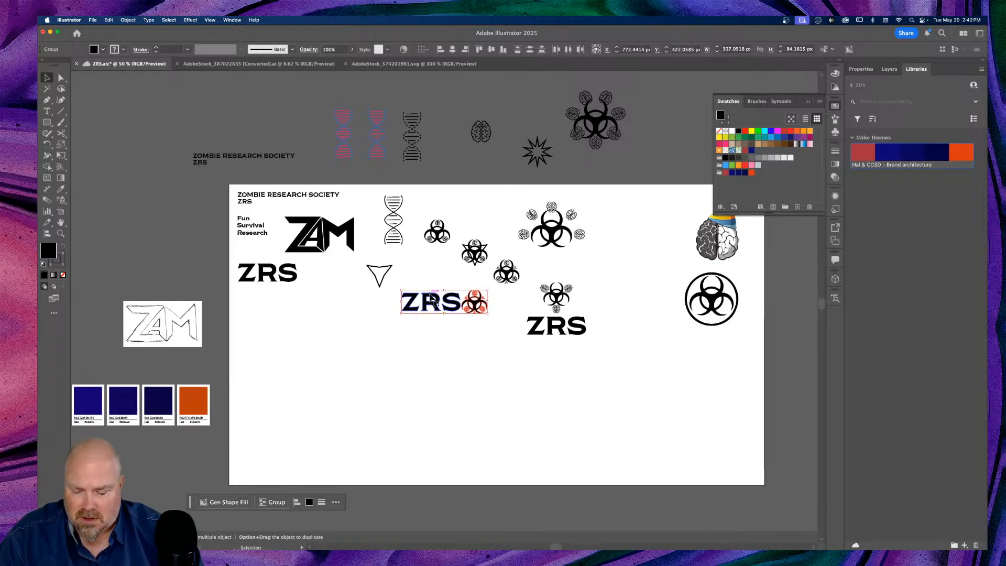
drag(438, 304, 284, 319)
scroll(315, 387, left, 5)
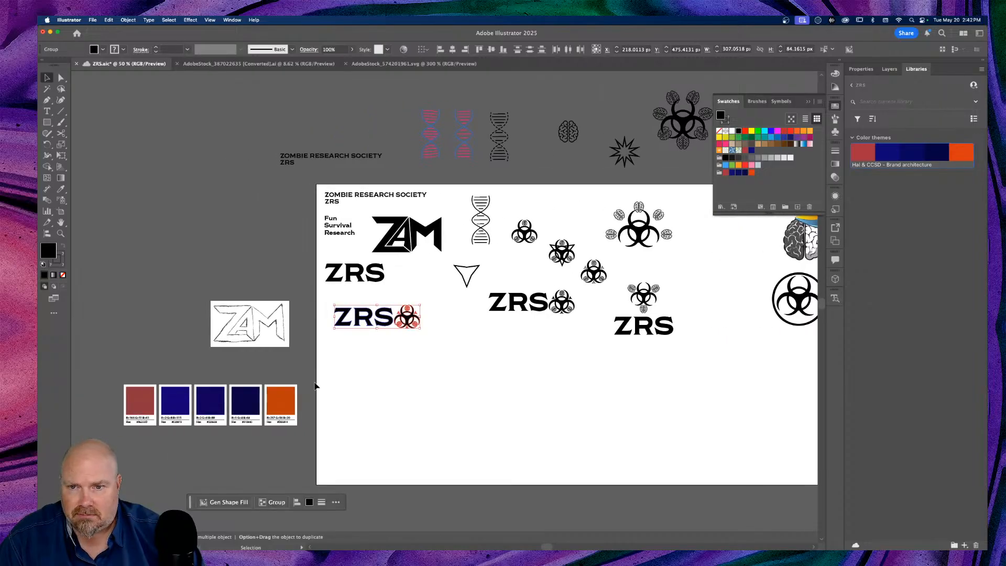
Recolor the copied ZRS logo with the orange sampled from the #D93814 color card
key(i)
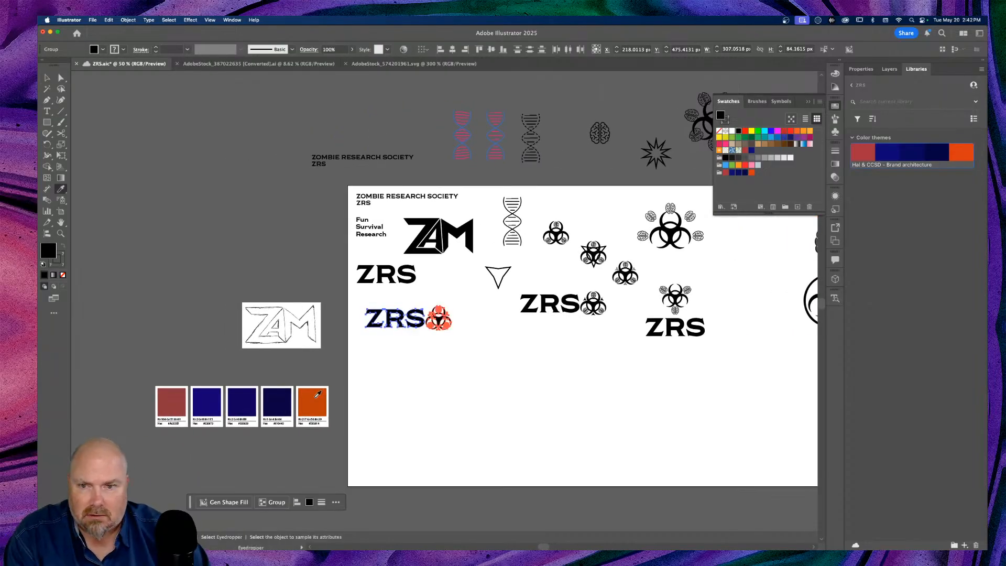
click(315, 401)
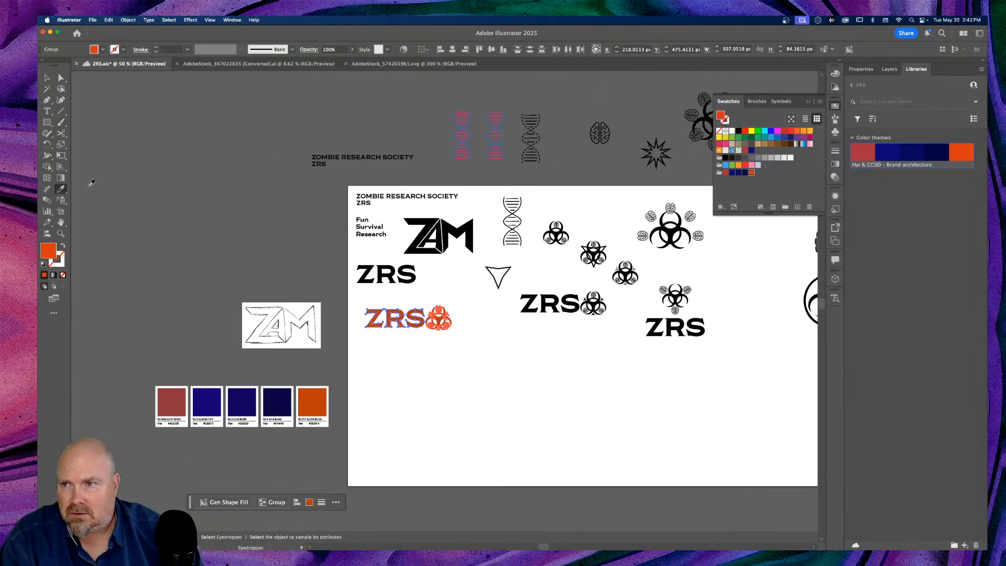
click(47, 77)
click(438, 400)
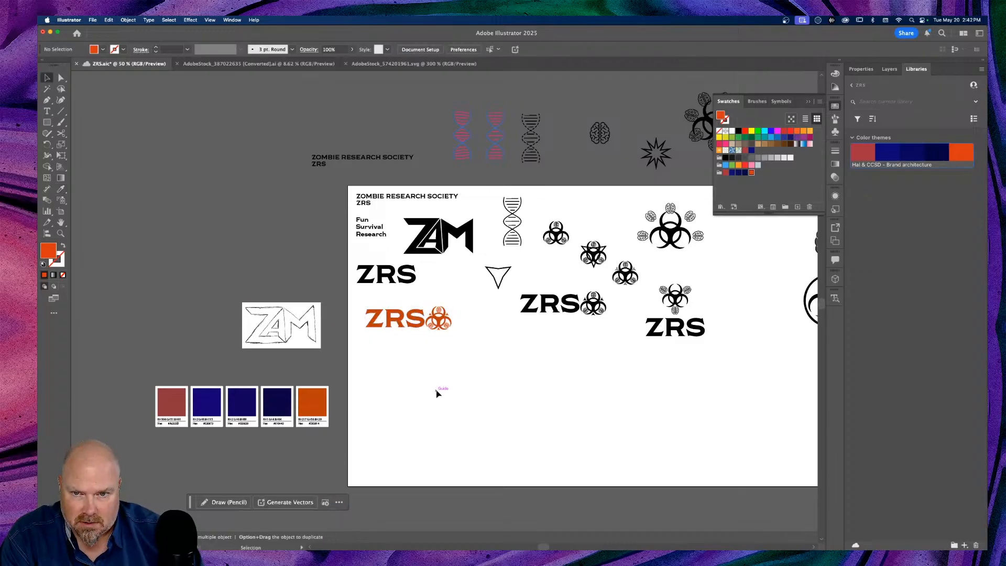
Duplicate the orange ZRS logo below itself and repeat the copy at the same spacing to make a column of five
drag(476, 303, 403, 353)
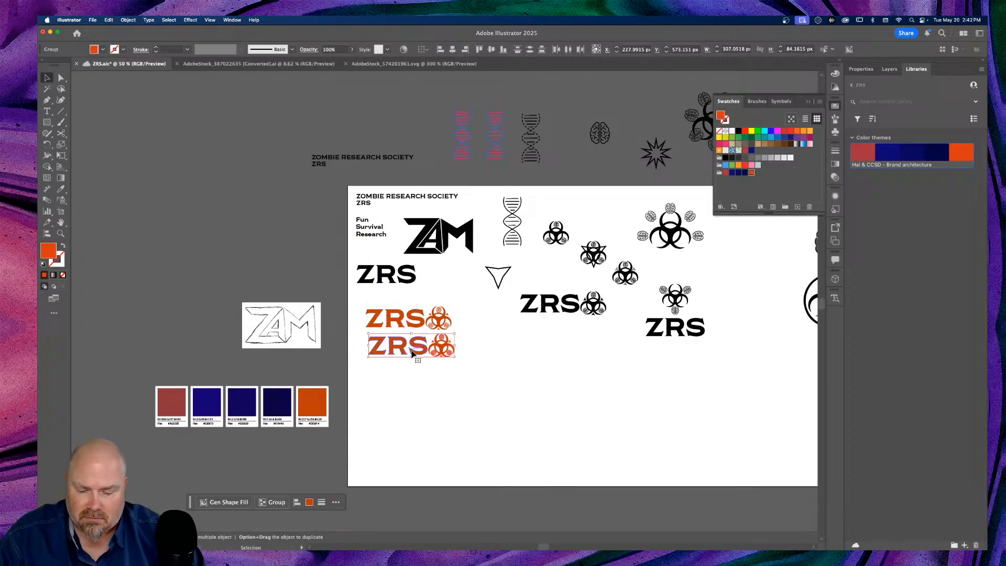
key(super+d)
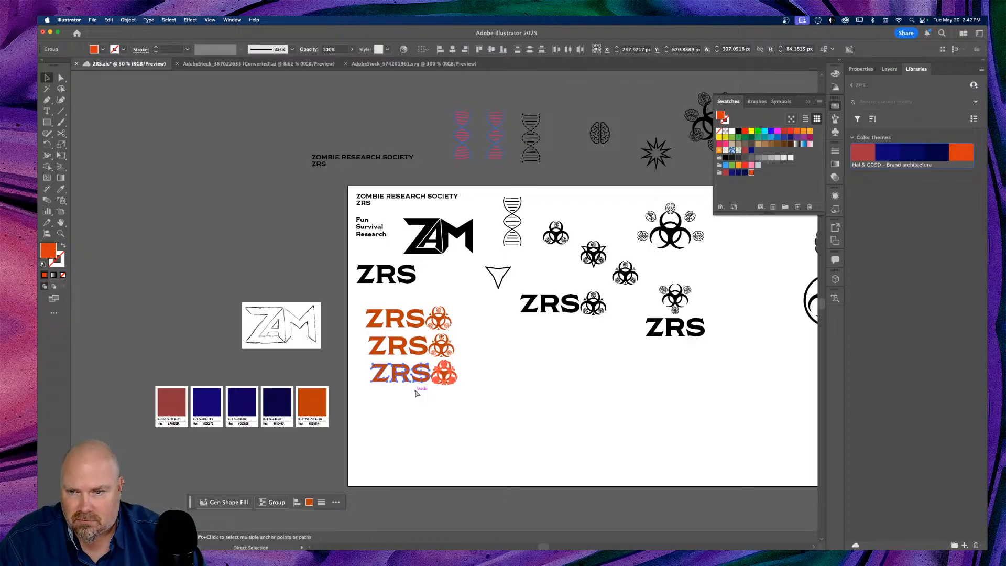
key(super+d)
key(super+d)
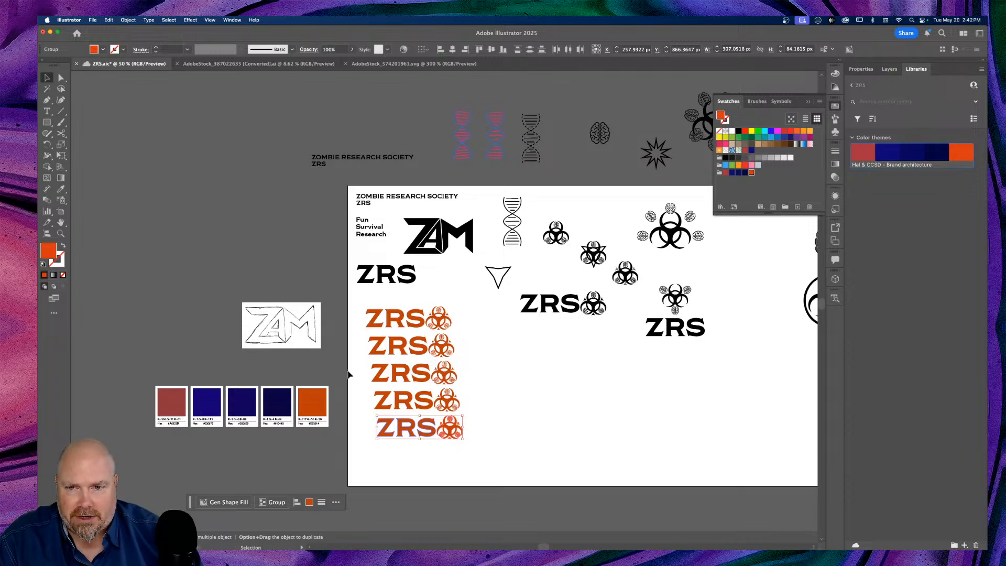
Recolor the second ZRS logo in the column with the dark navy sampled from the #010440 color card
click(386, 350)
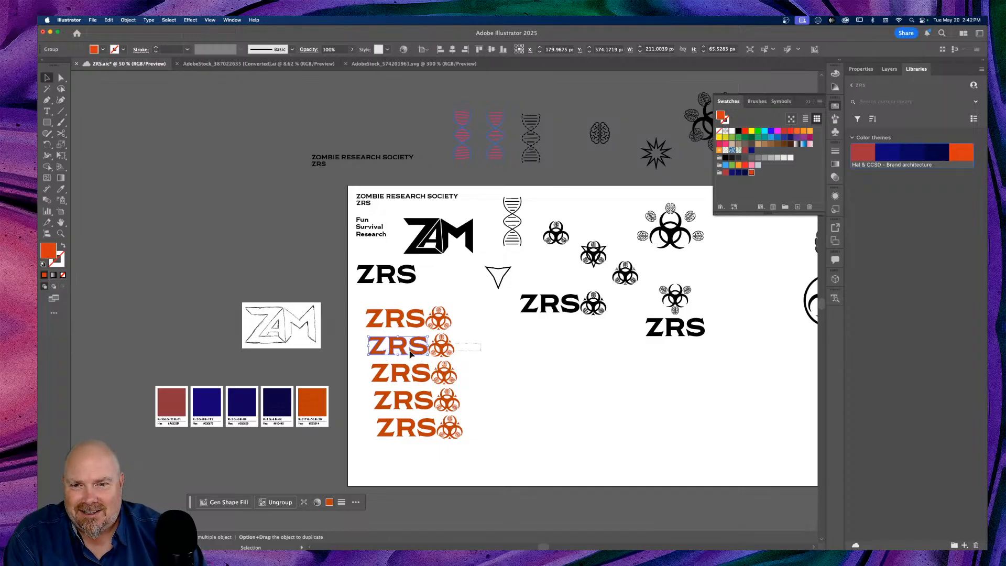
shift+click(441, 346)
key(i)
click(277, 402)
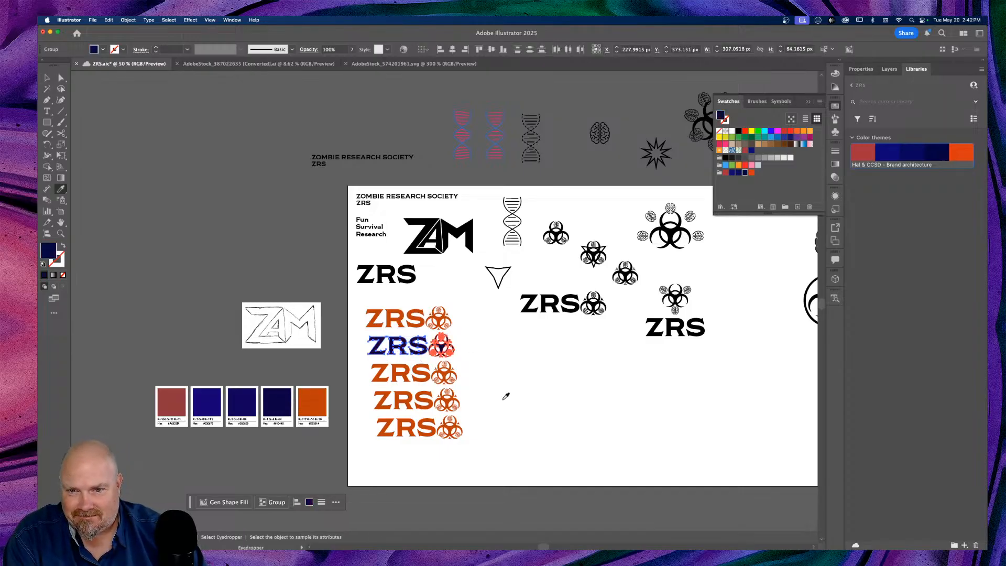
key(v)
click(484, 373)
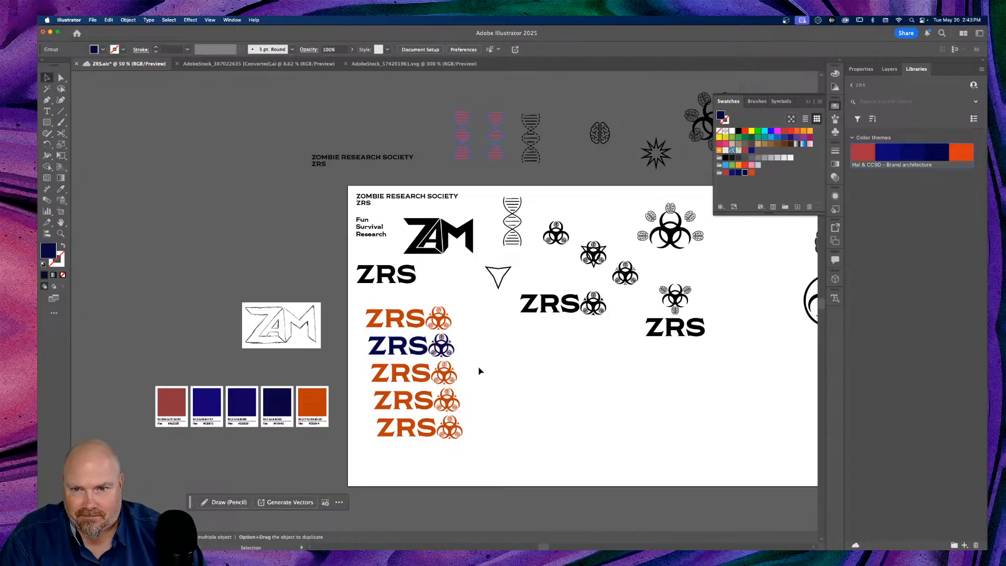
Recolor the third ZRS logo in the column with the muted red sampled from the #A6333D color card
click(414, 379)
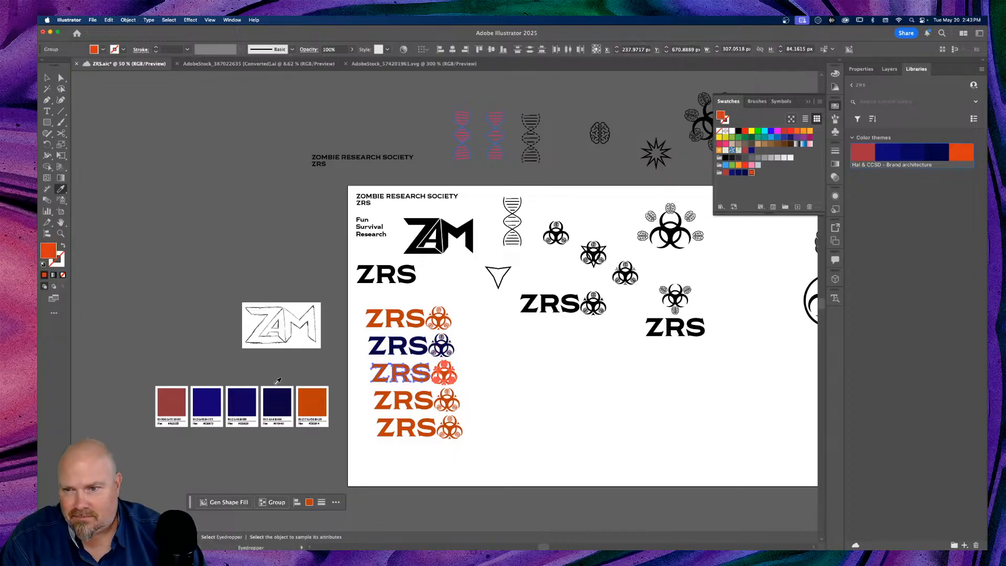
key(i)
click(184, 407)
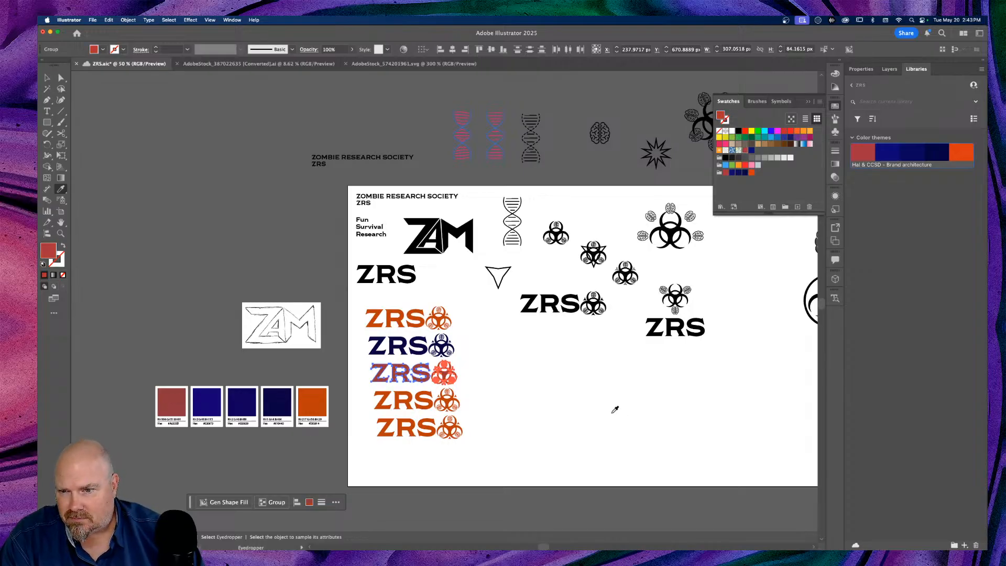
key(v)
click(516, 393)
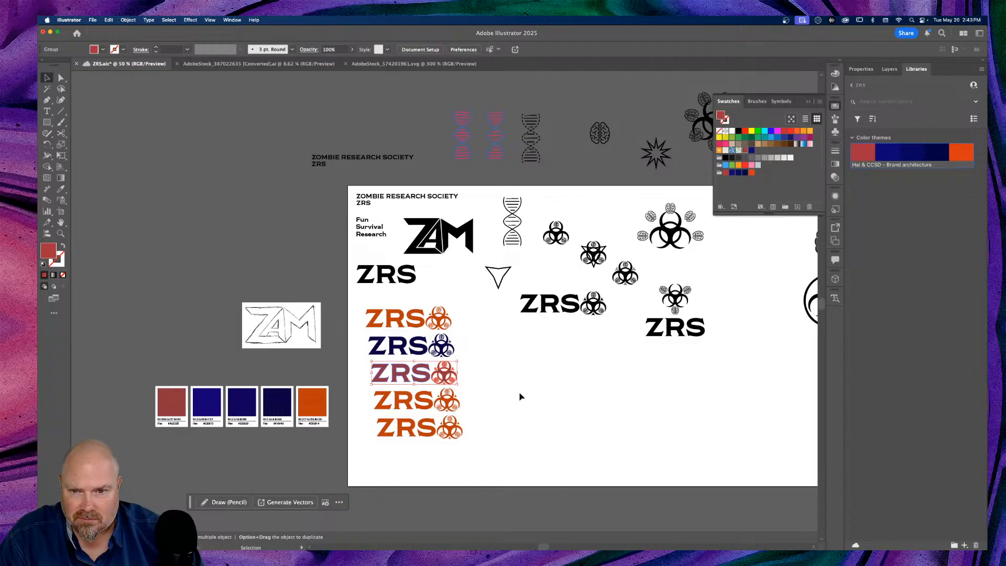
Recolor the fourth ZRS logo in the column with the blue sampled from the #020873 color card
click(384, 409)
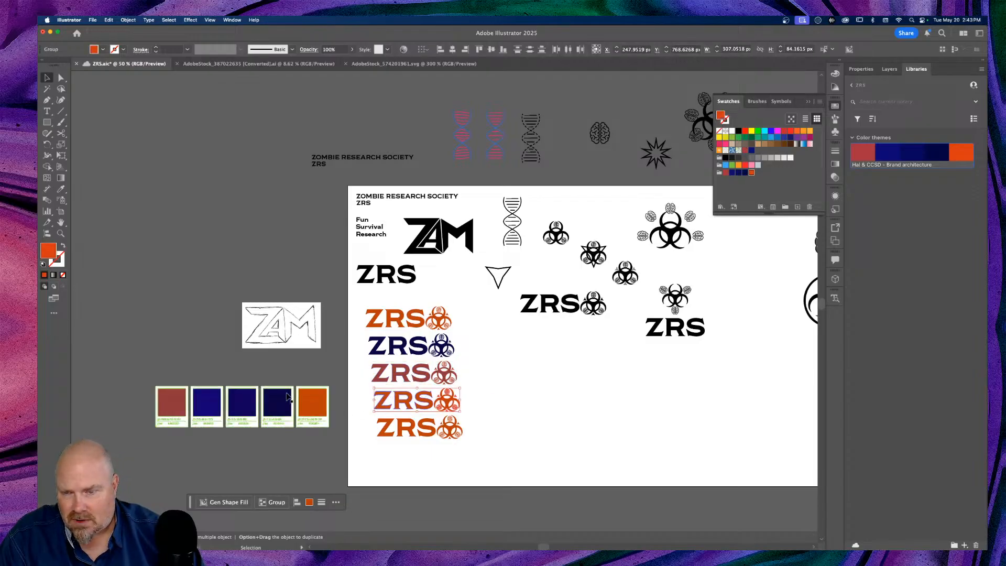
key(i)
click(207, 405)
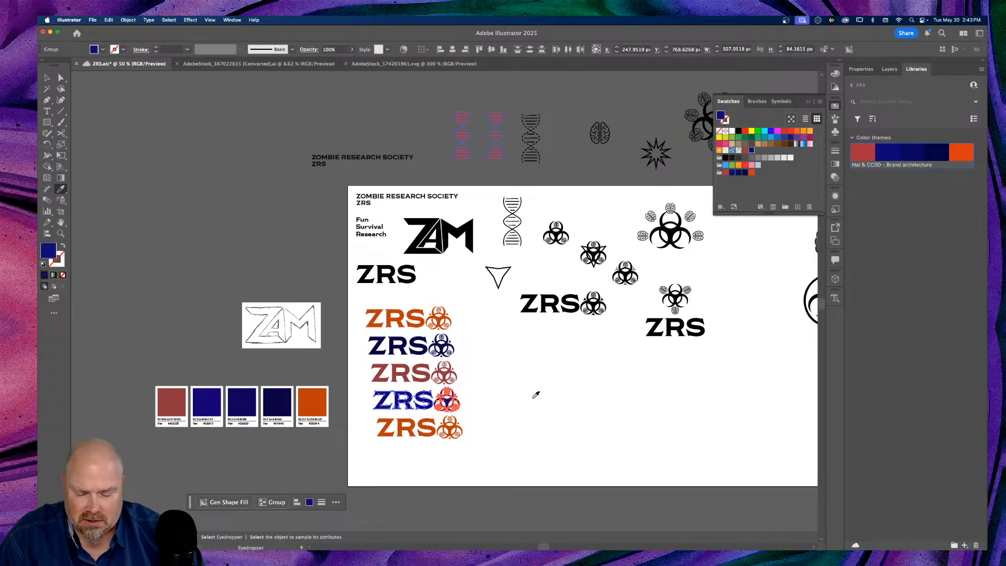
key(v)
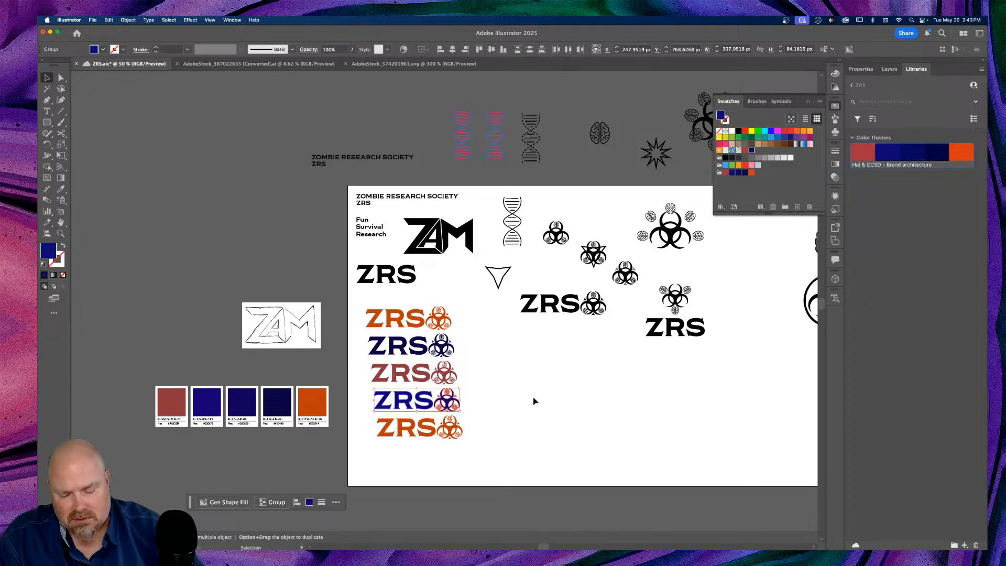
Shift the hue of the fifth ZRS logo's fill to yellow #D8C016
key(super+1)
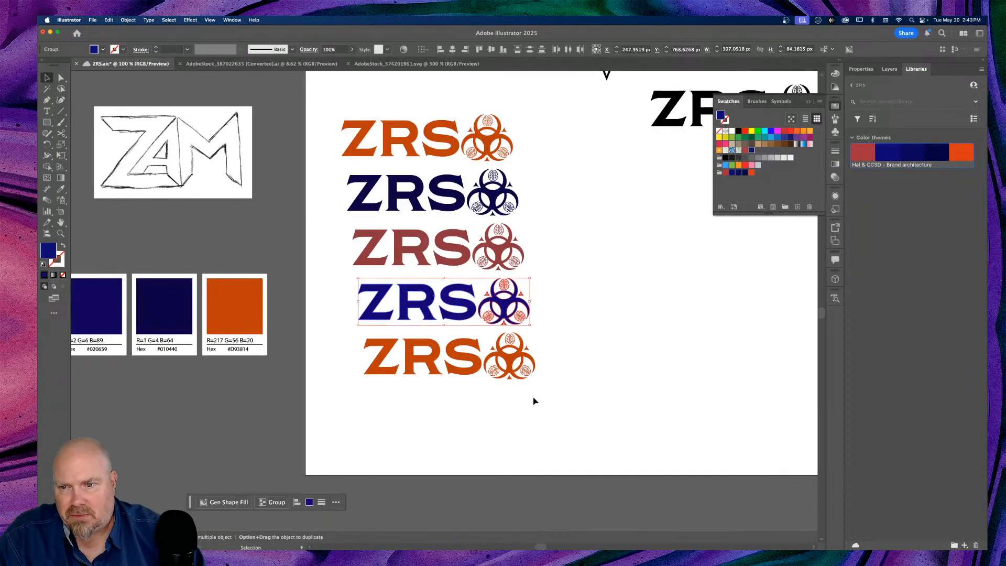
scroll(533, 401, left, 5)
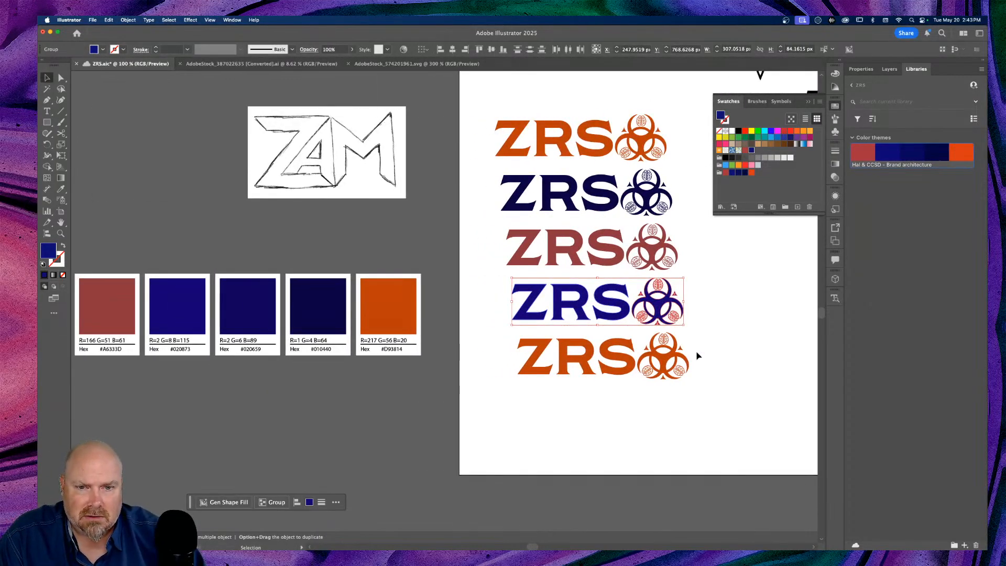
click(532, 375)
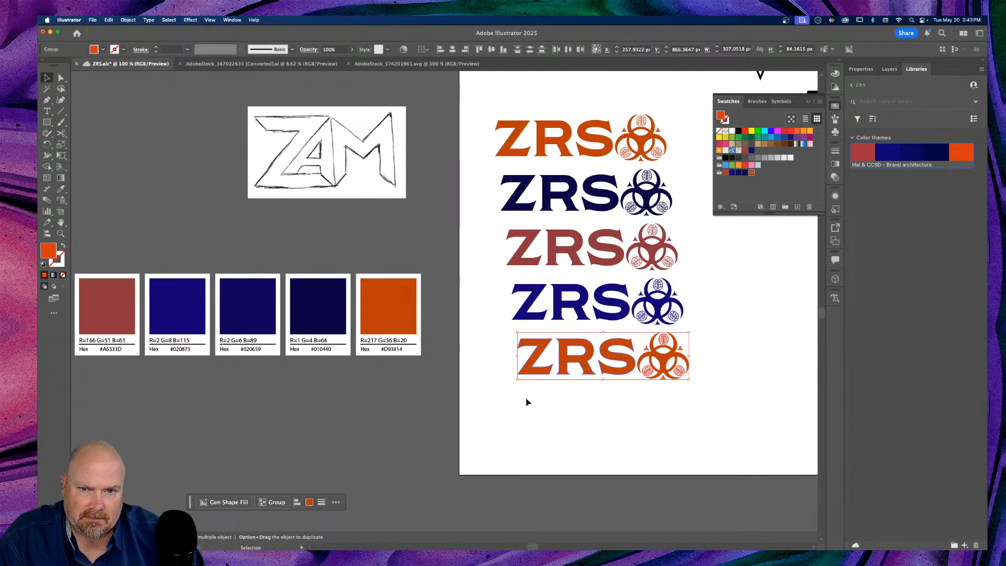
scroll(529, 404, right, 1)
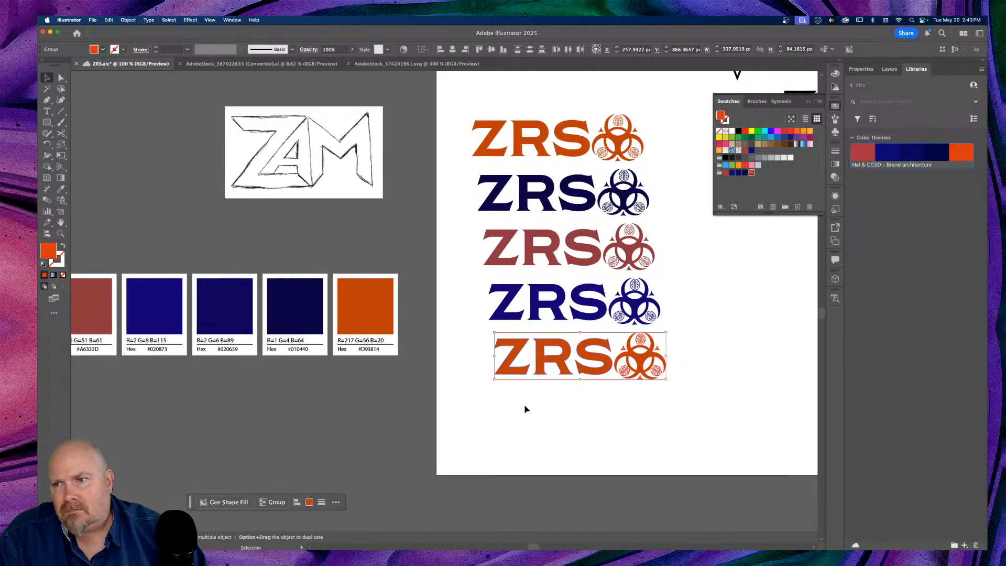
double_click(48, 252)
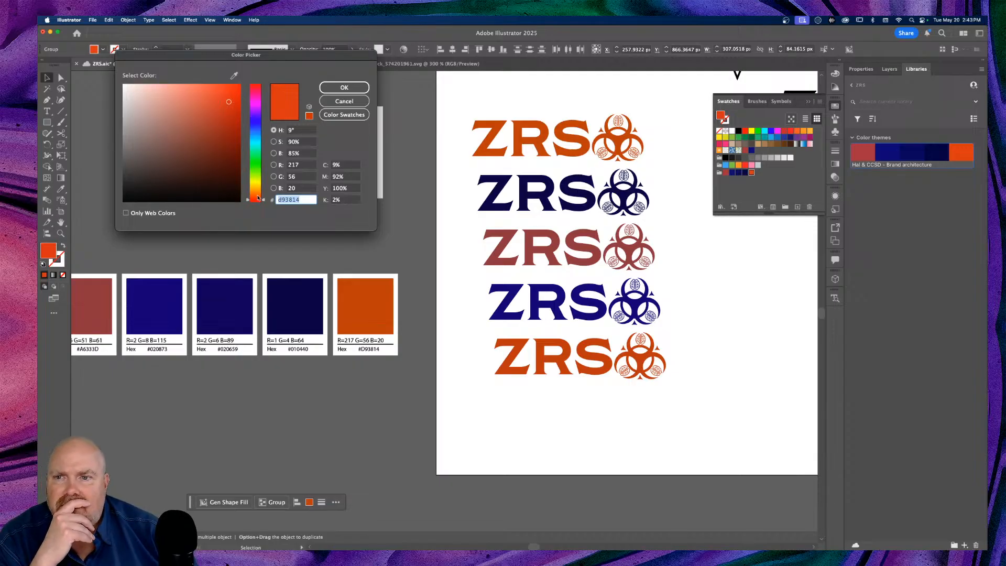
drag(264, 201, 264, 191)
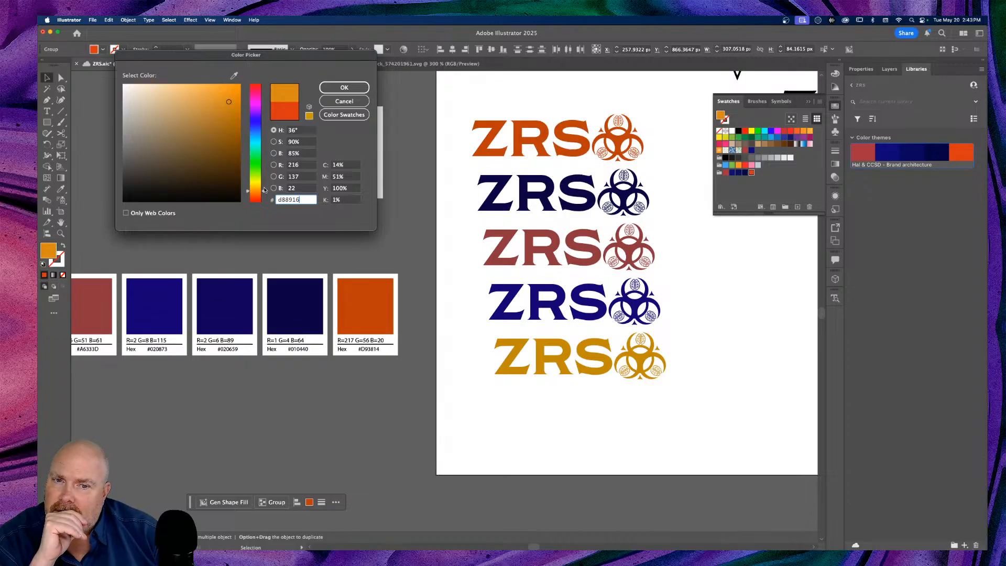
drag(265, 191, 264, 185)
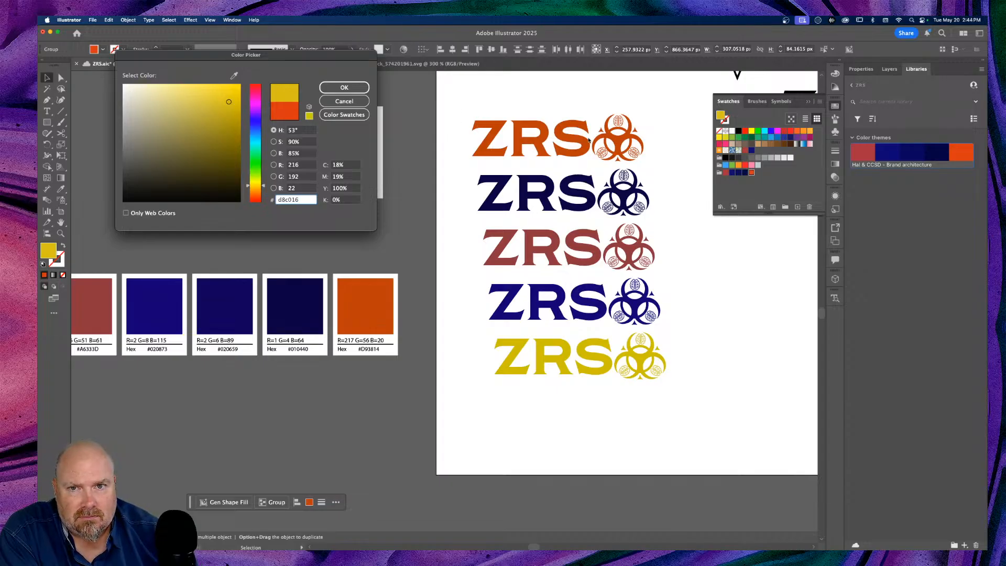
click(355, 88)
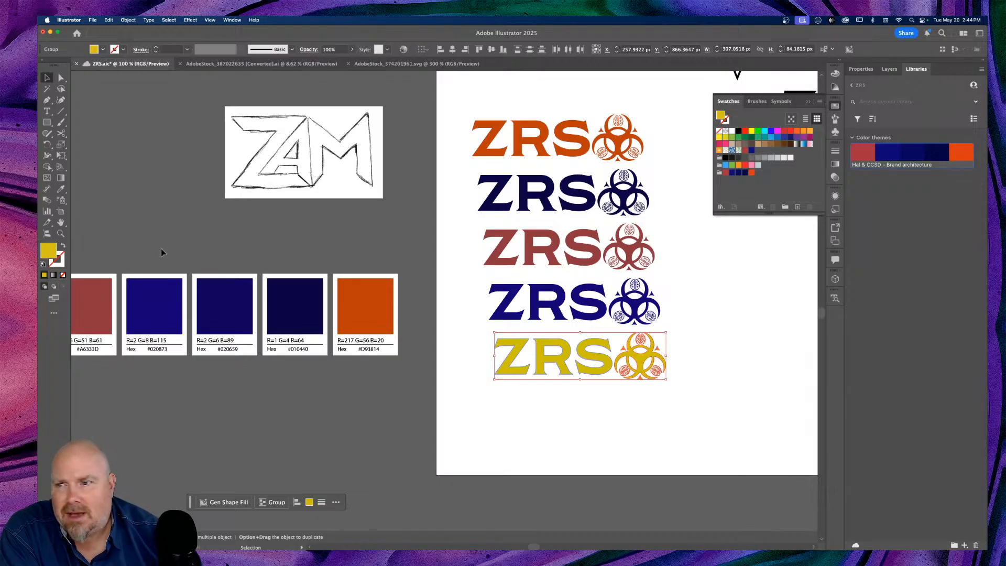
Change the fifth ZRS logo's fill to green, using the in-gamut alternative #53B94C
double_click(47, 250)
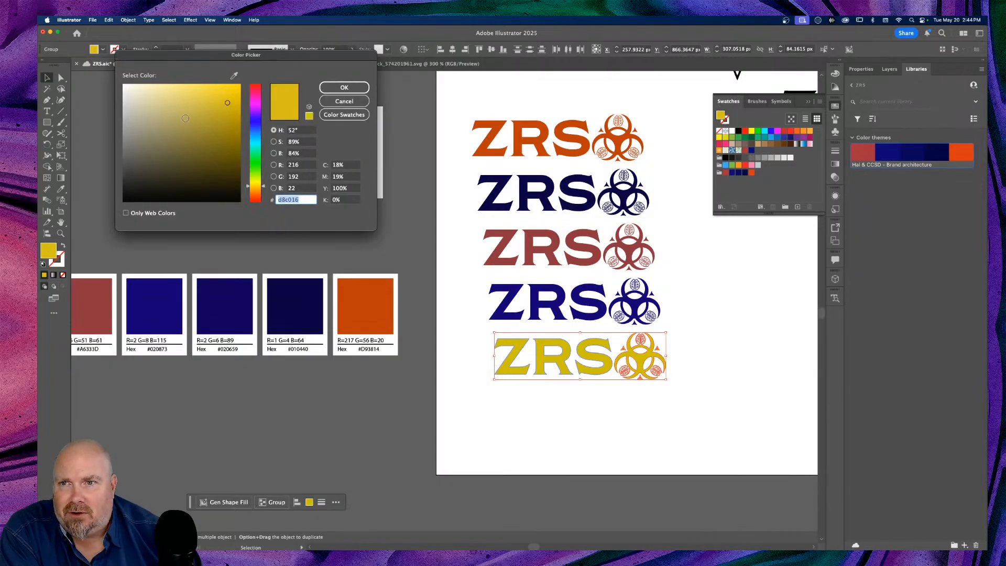
drag(248, 188, 250, 157)
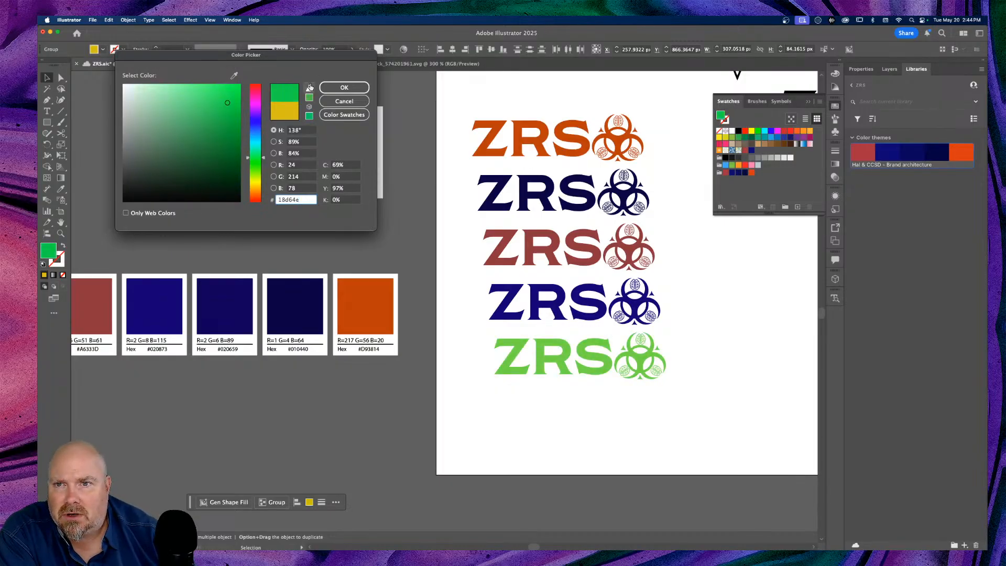
click(309, 88)
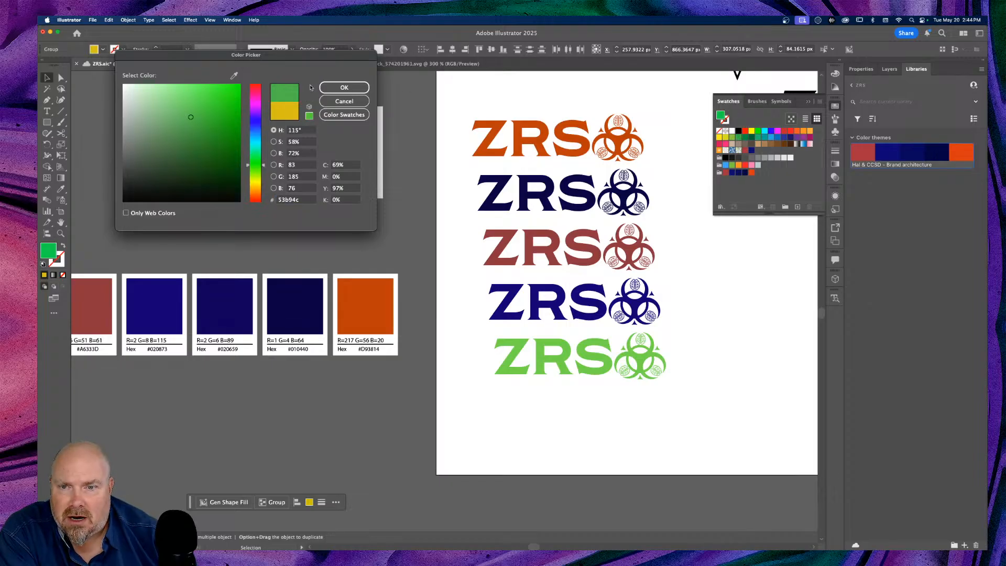
click(344, 87)
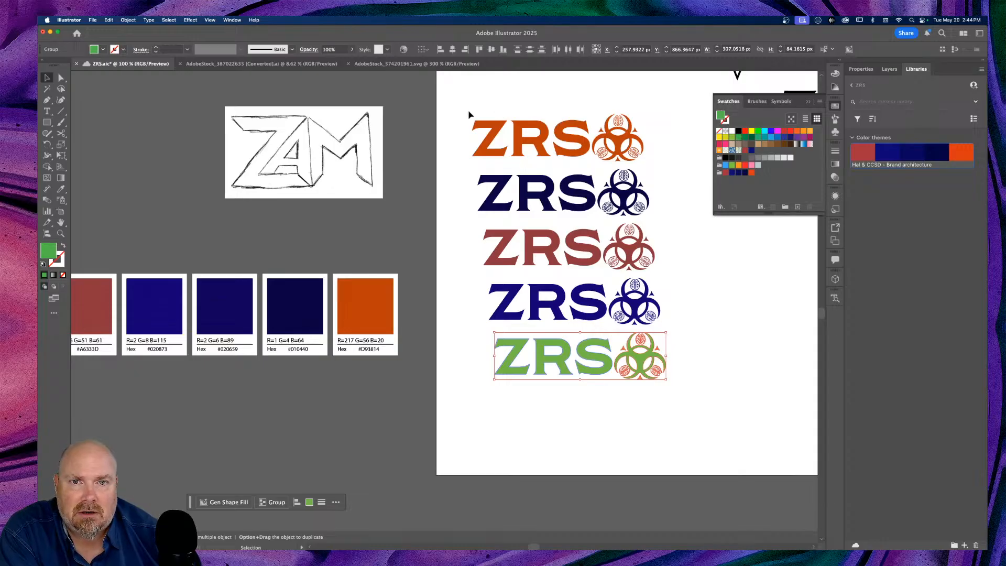
Group the lettering with its emblem for each of the five colored ZRS logos separately
click(643, 141)
key(super+g)
drag(458, 184, 654, 205)
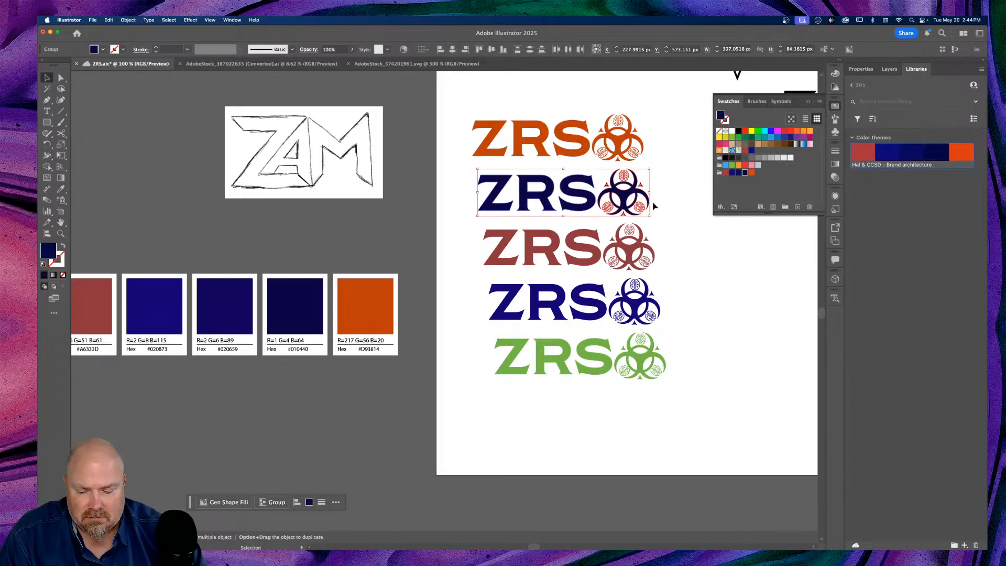
key(super+g)
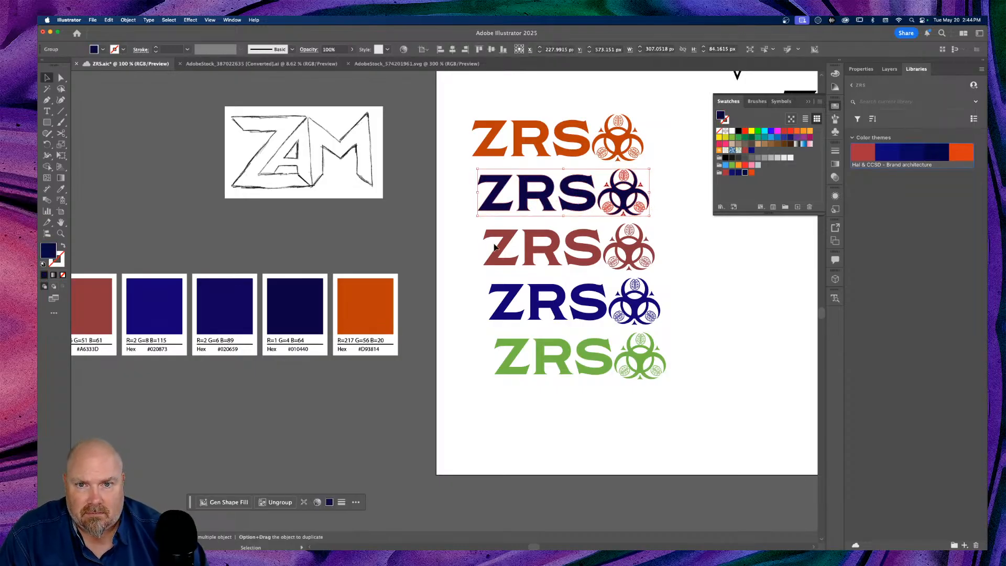
drag(466, 235, 662, 263)
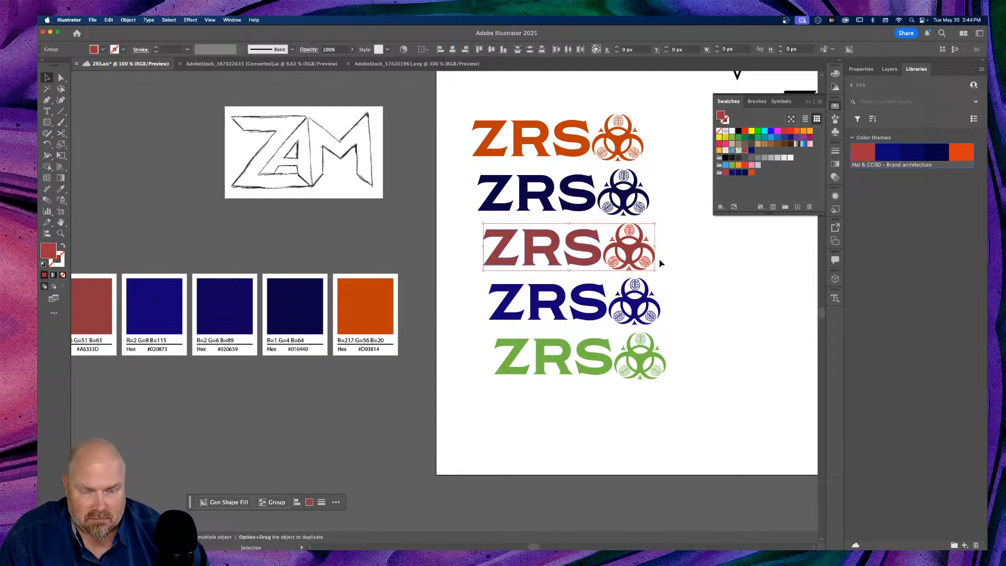
key(super+g)
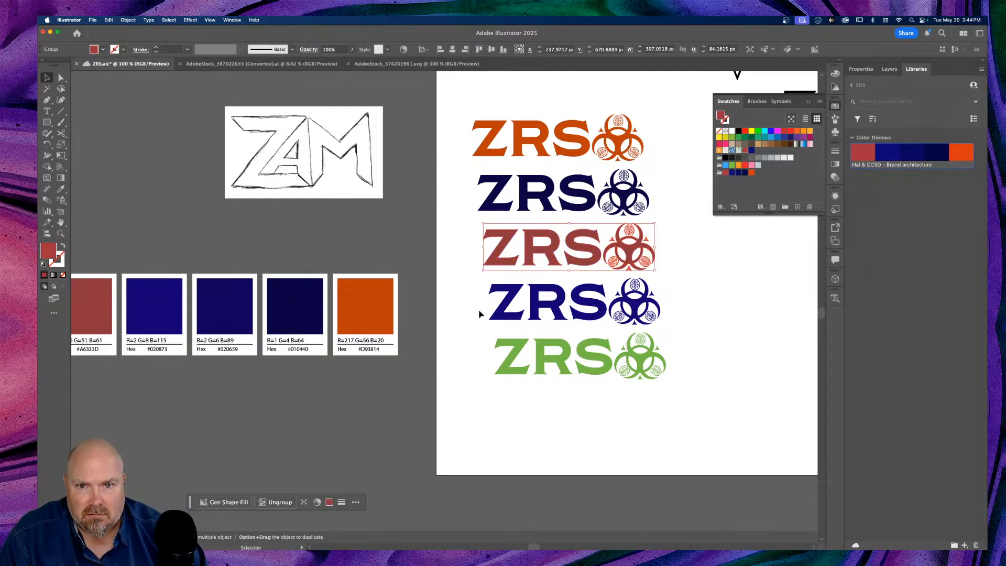
click(474, 301)
drag(479, 294, 706, 318)
key(a)
key(v)
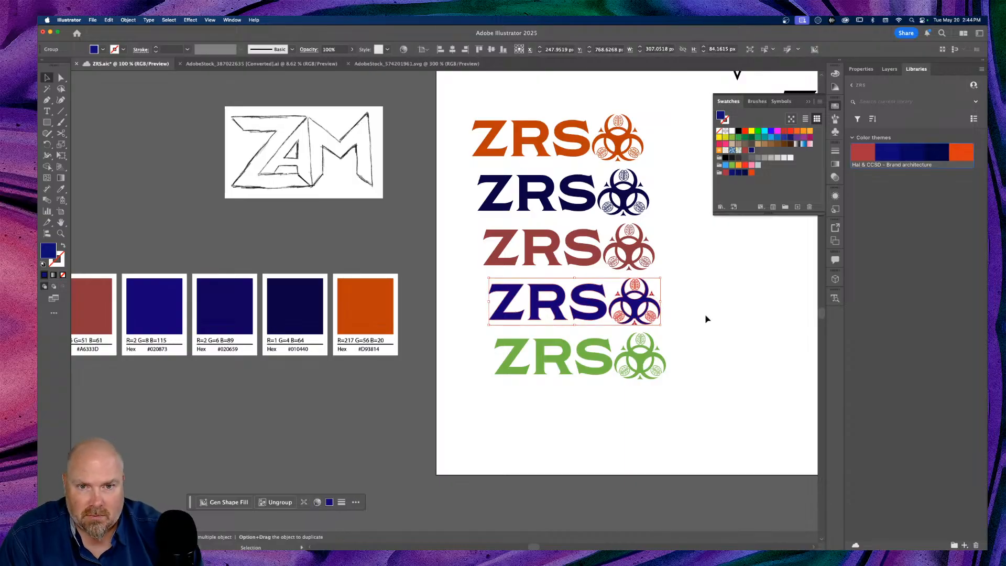
drag(465, 344, 737, 370)
key(super+g)
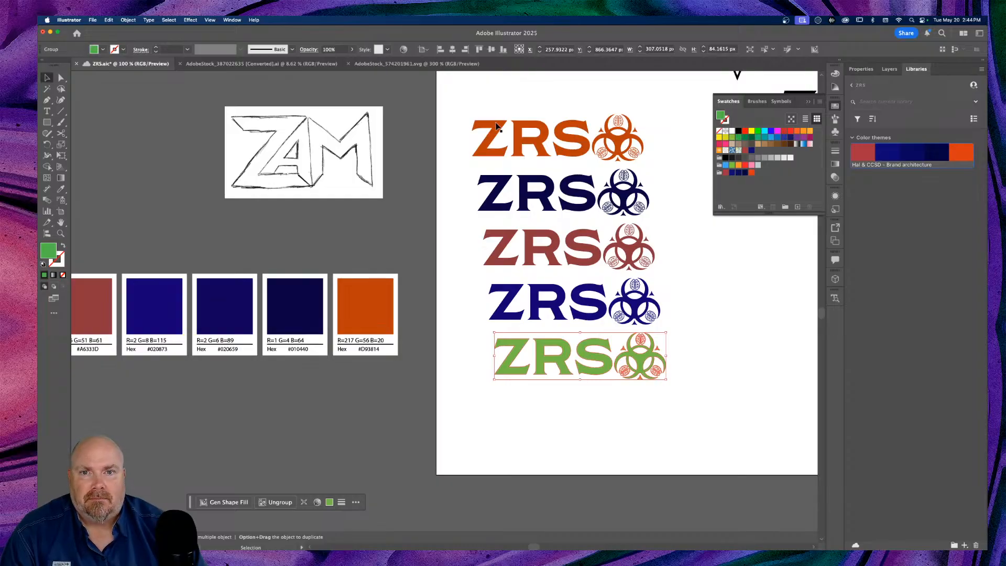
Align the five colored ZRS logos along their left edges
drag(710, 407, 460, 91)
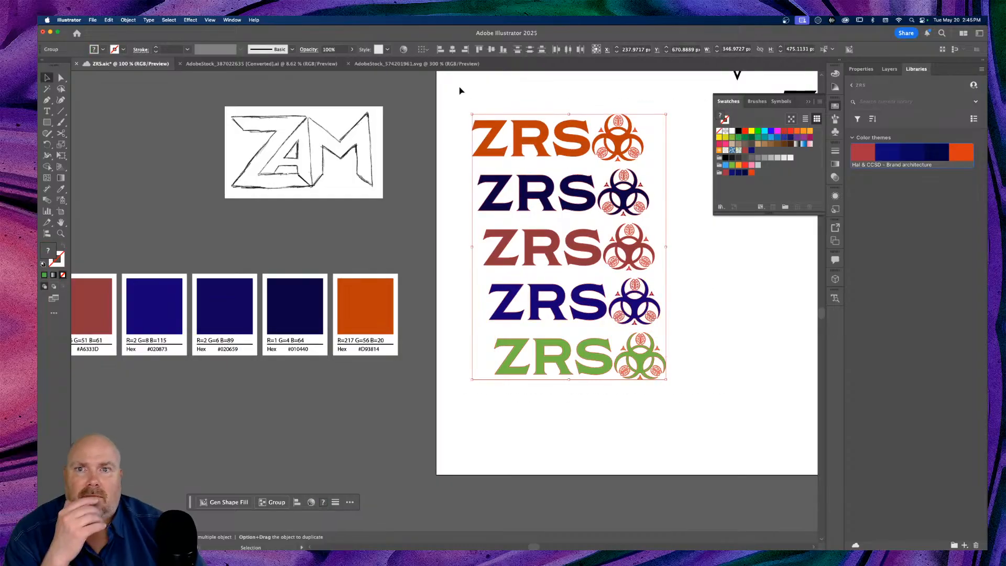
click(442, 50)
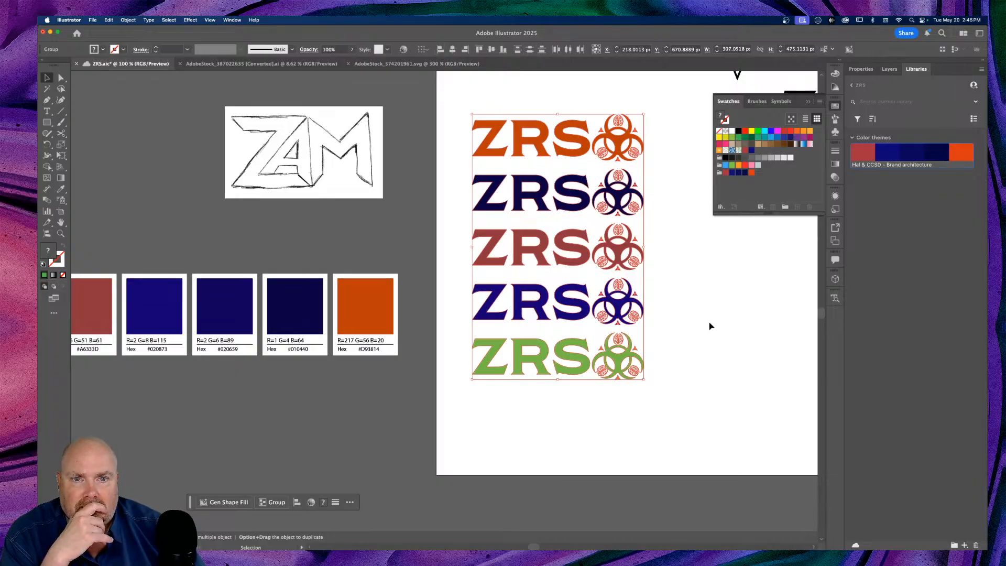
click(740, 347)
Place a copy of the black ZRS logo's emblem below it and a copy of the whole black logo above the ZAM sketch
scroll(740, 347, right, 10)
scroll(741, 346, up, 3)
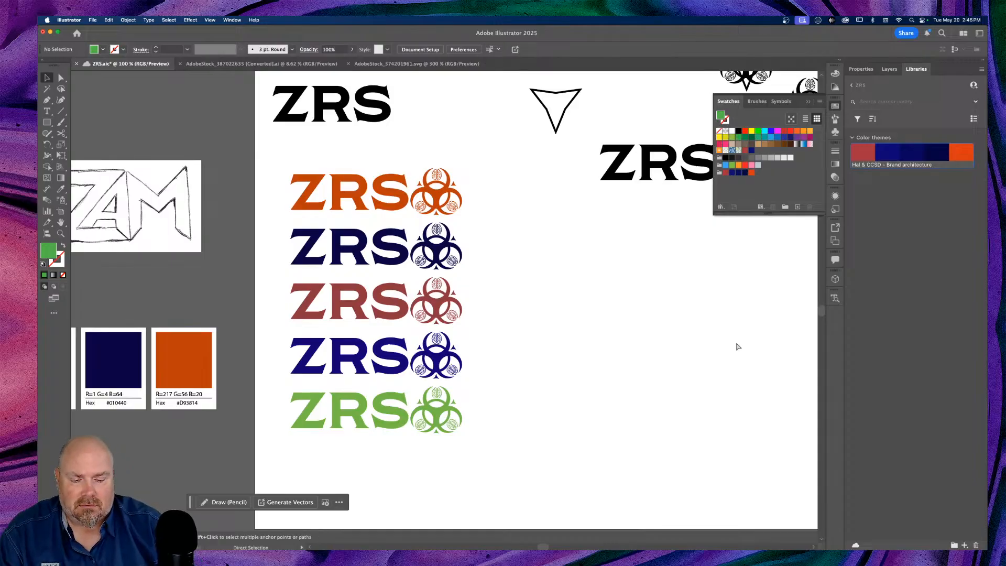
key(super+minus)
key(super+minus)
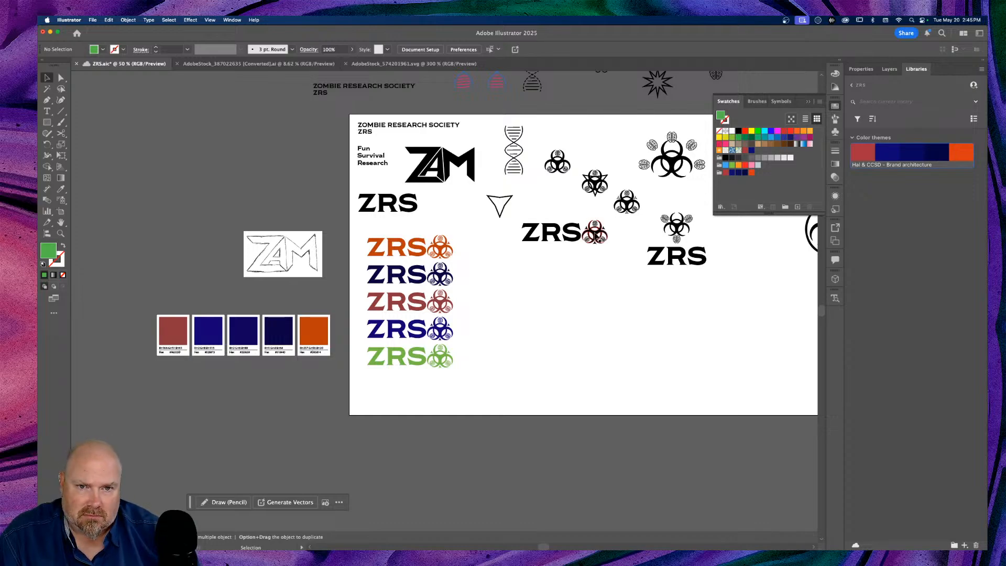
click(596, 236)
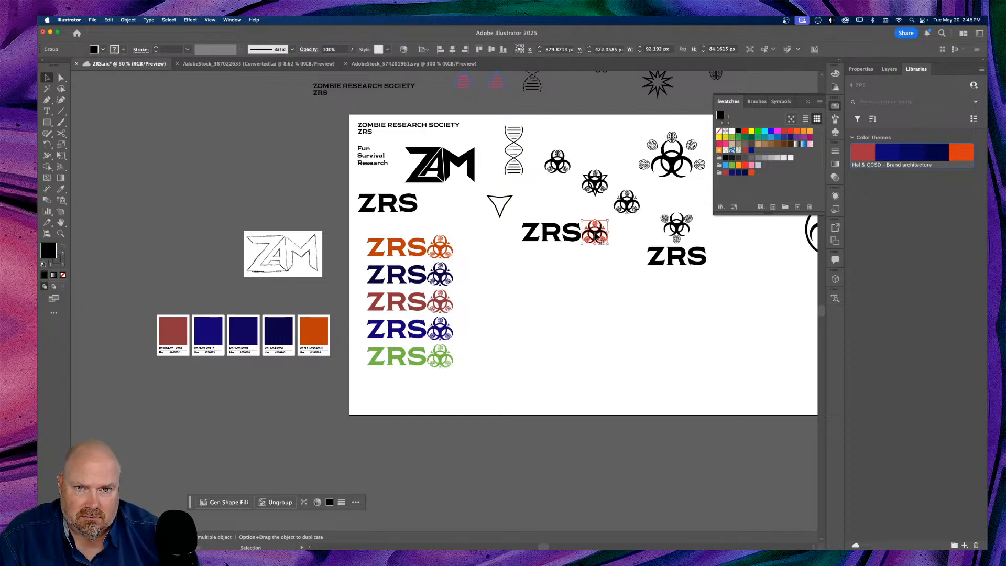
mouse_move(596, 236)
mouse_down()
mouse_move(547, 303)
mouse_move(618, 242)
mouse_move(597, 234)
mouse_up()
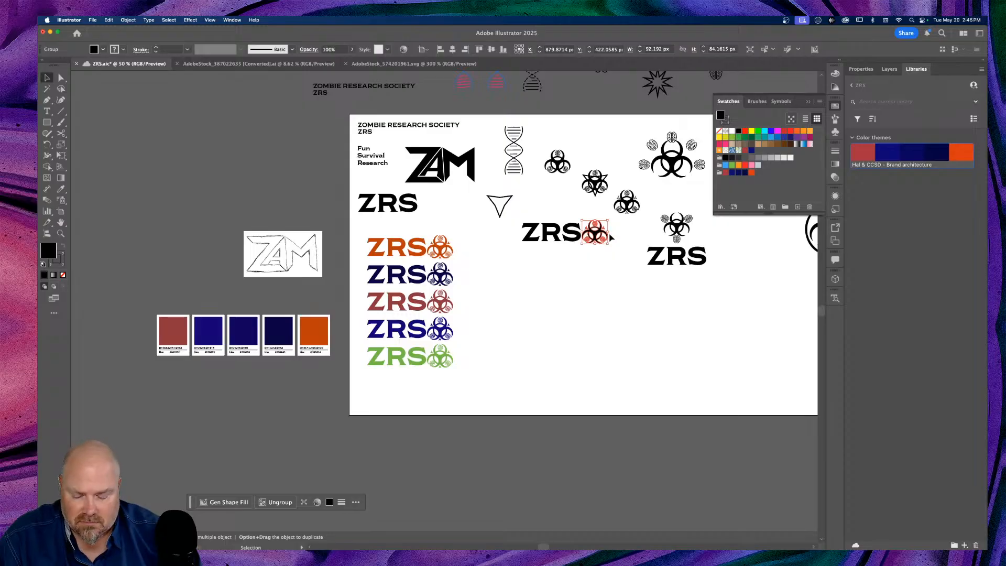
alt+drag(608, 236, 529, 300)
click(600, 241)
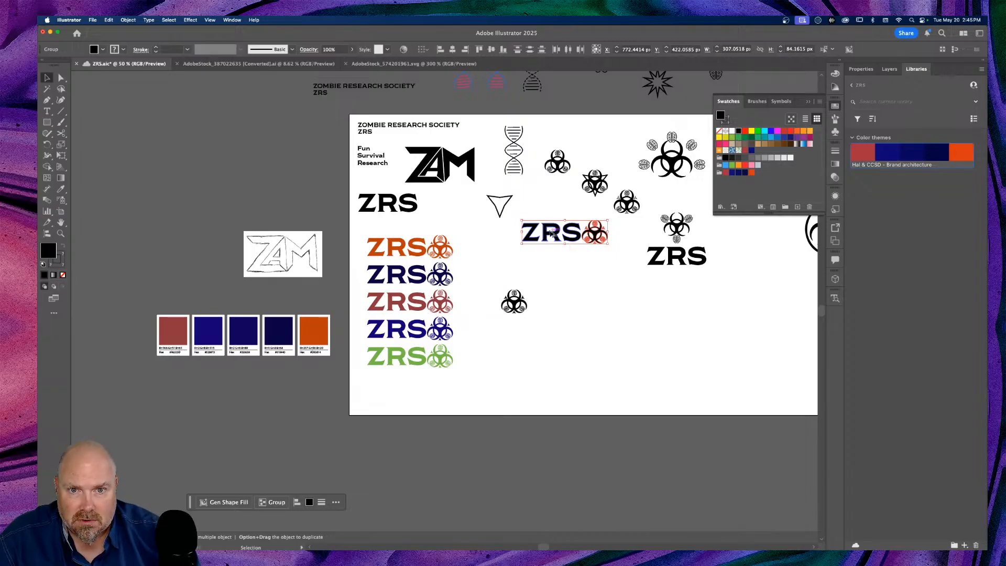
alt+drag(551, 234, 282, 184)
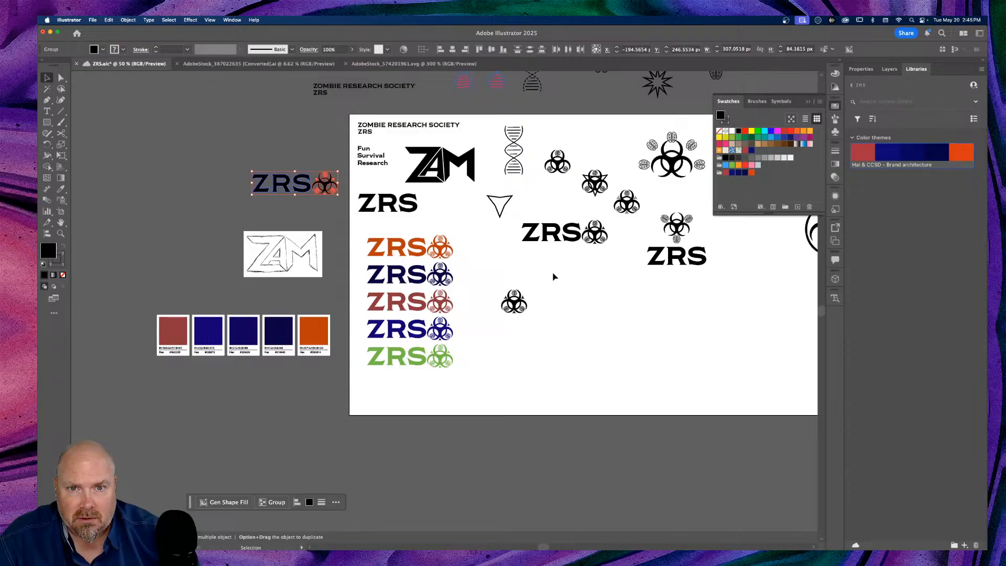
Place a copy of the black ZRS lettering below the standalone emblem and shrink it to about 73 px wide
scroll(552, 277, left, 2)
click(545, 226)
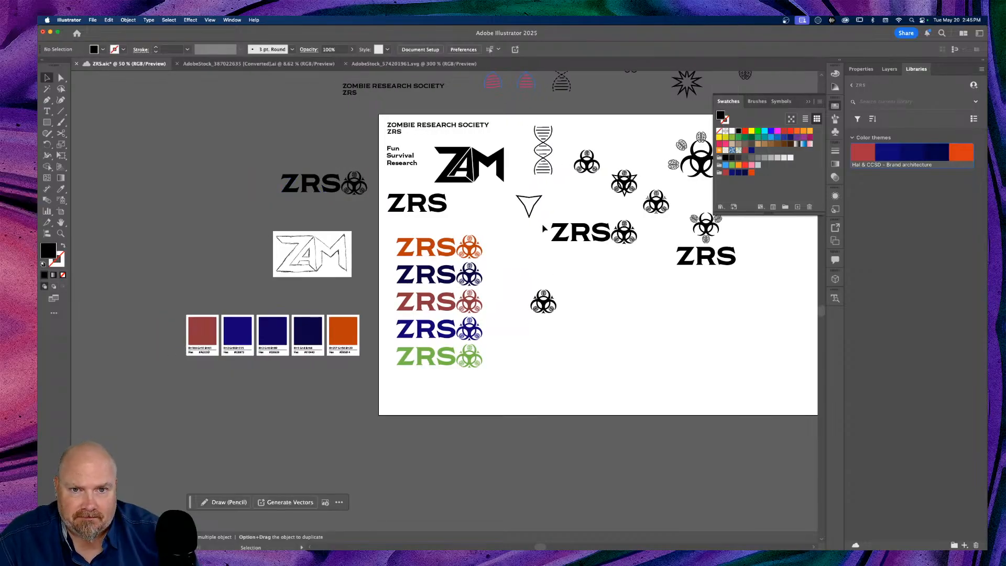
click(599, 242)
key(super+s)
drag(576, 241, 546, 333)
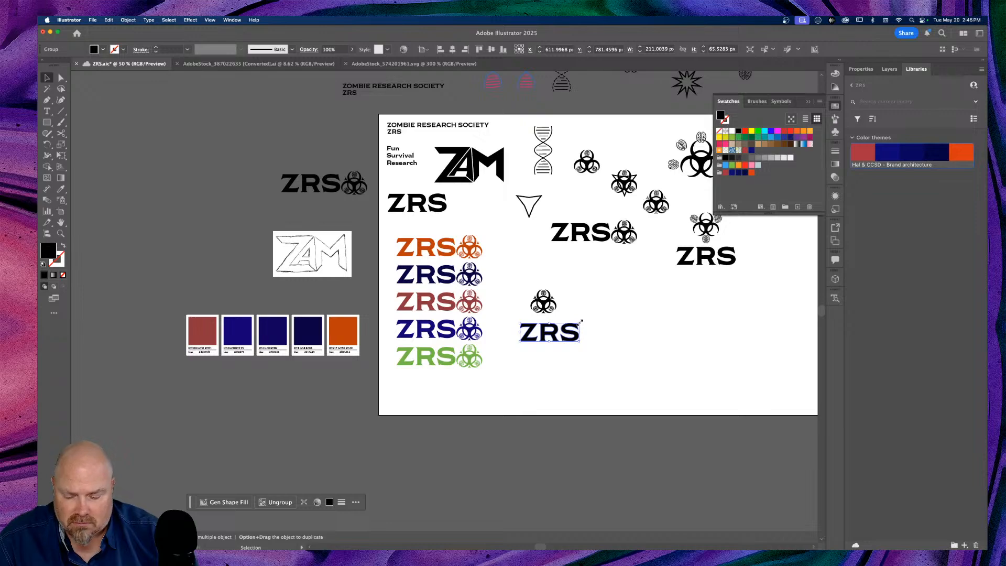
drag(580, 321, 541, 333)
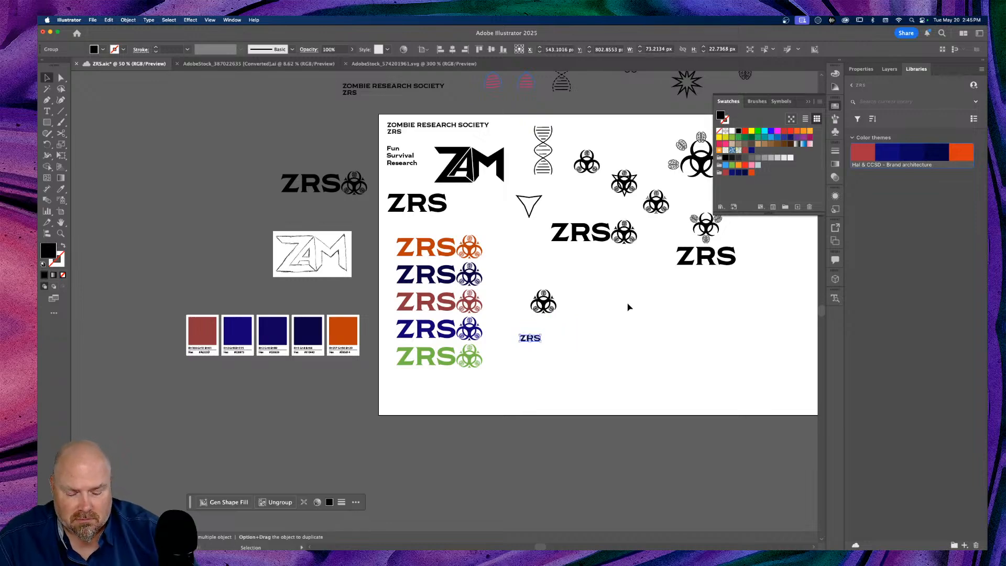
Position the small ZRS lettering directly beneath the standalone emblem and enlarge it to about 95 px wide
key(super+equal)
key(super+equal)
key(super+equal)
key(super+equal)
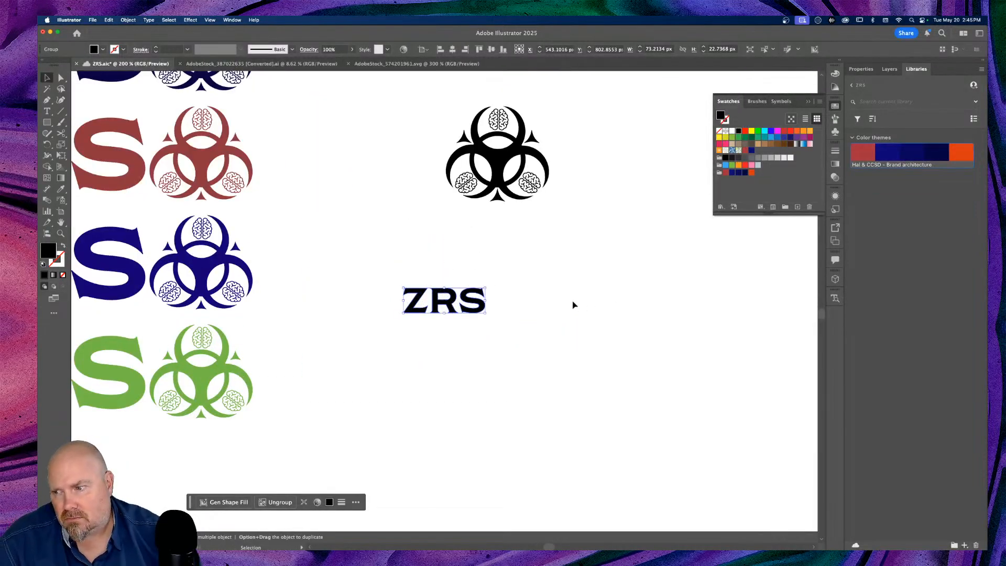
drag(448, 304, 549, 224)
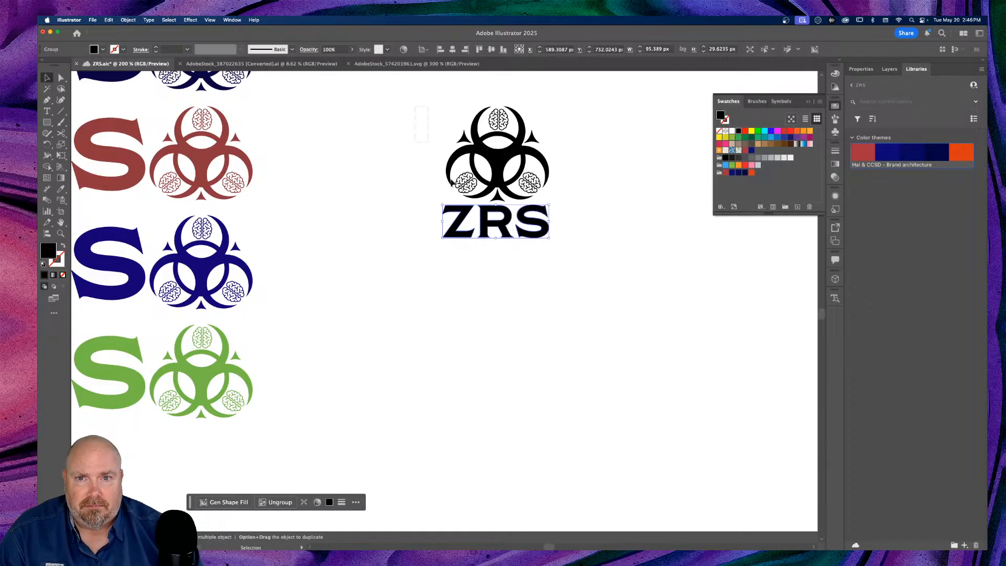
Center the standalone emblem and the ZRS lettering beneath it horizontally on each other
drag(570, 262, 513, 70)
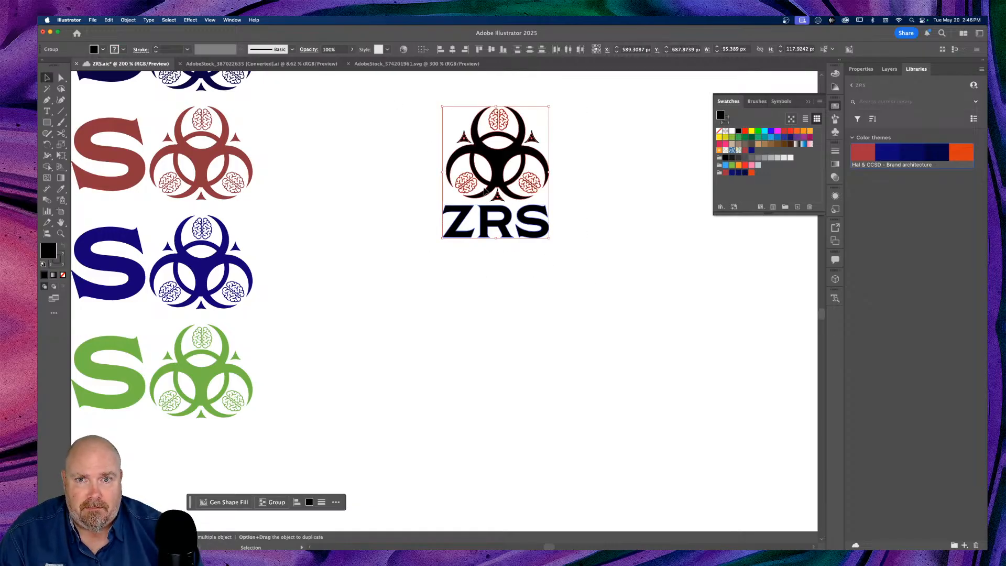
drag(495, 169, 496, 170)
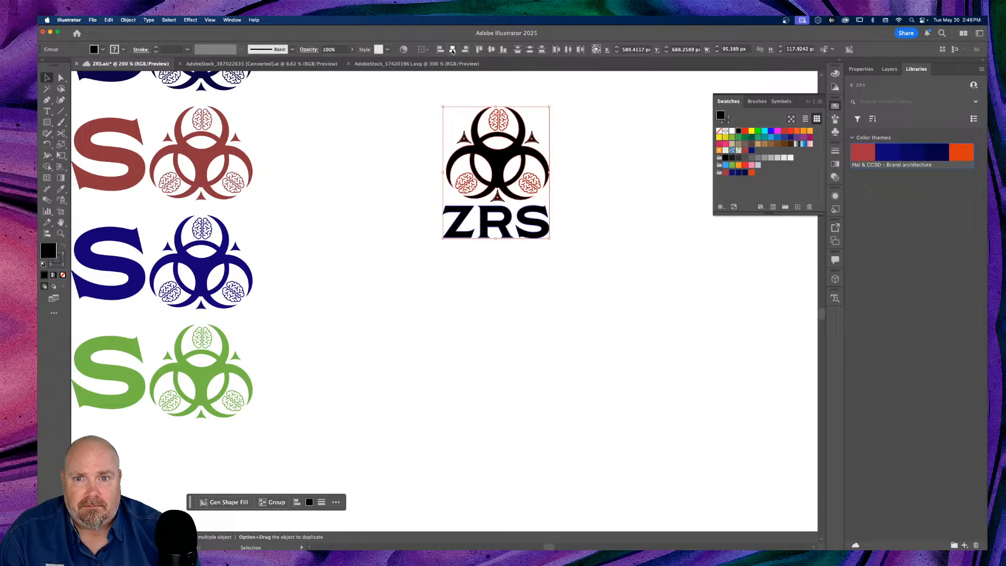
click(394, 216)
Move the stacked black ZRS logo up beside the top of the column of colored horizontal logos
scroll(394, 217, up, 2)
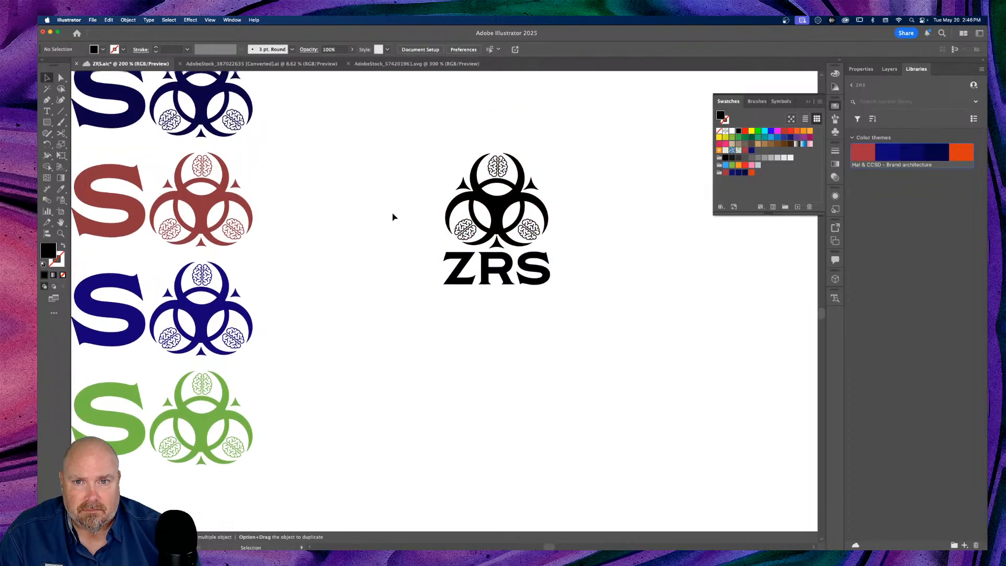
scroll(391, 216, right, 2)
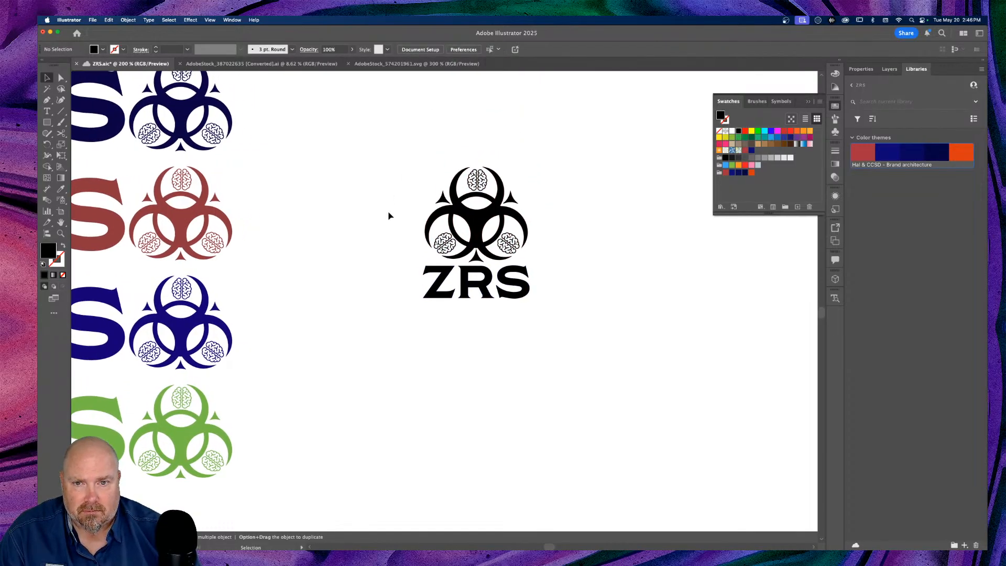
drag(561, 327, 530, 286)
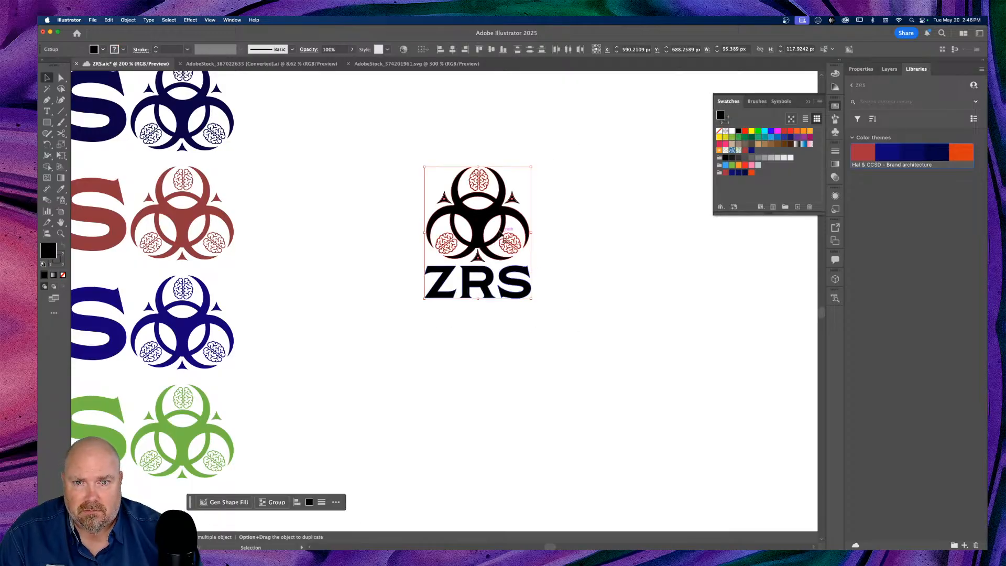
drag(473, 225, 429, 127)
scroll(465, 274, up, 3)
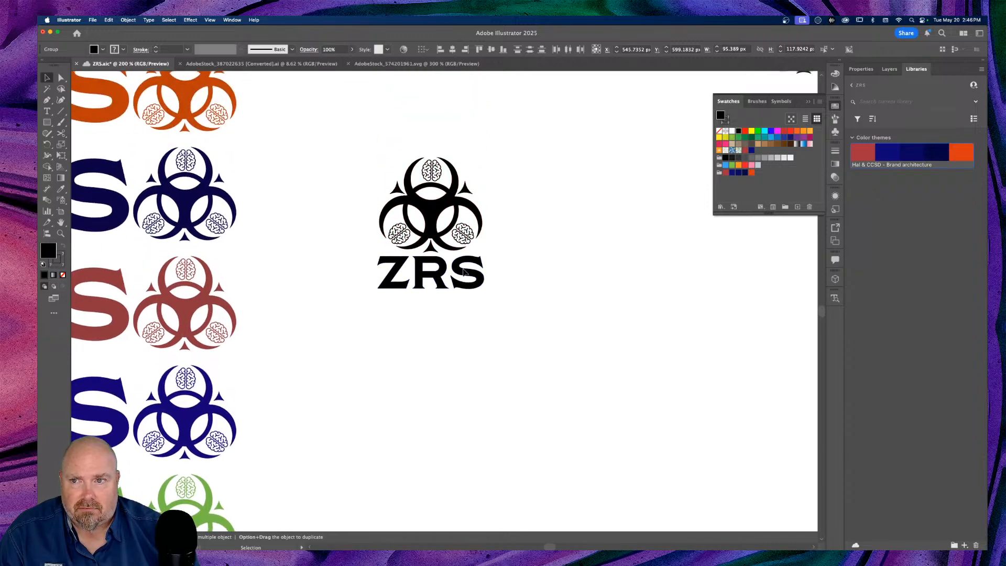
scroll(440, 233, up, 2)
scroll(471, 236, left, 3)
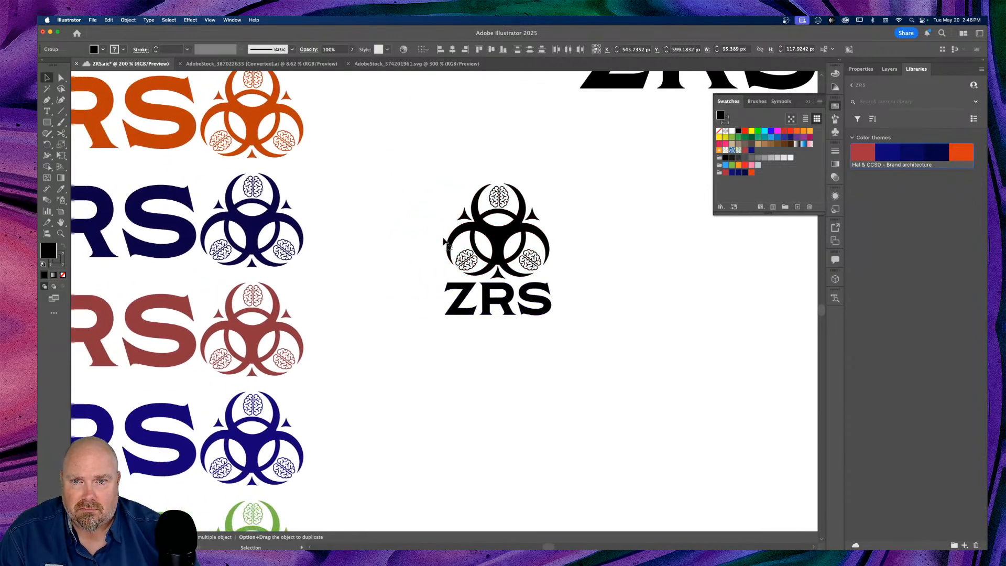
drag(505, 252, 492, 141)
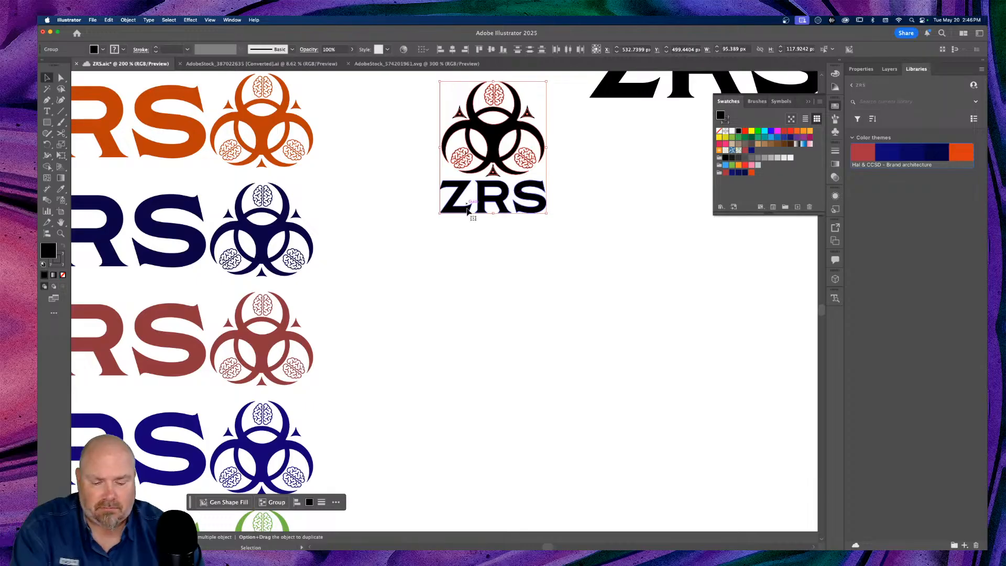
Recolor the stacked black ZRS logo with the orange sampled from the first horizontal logo
key(i)
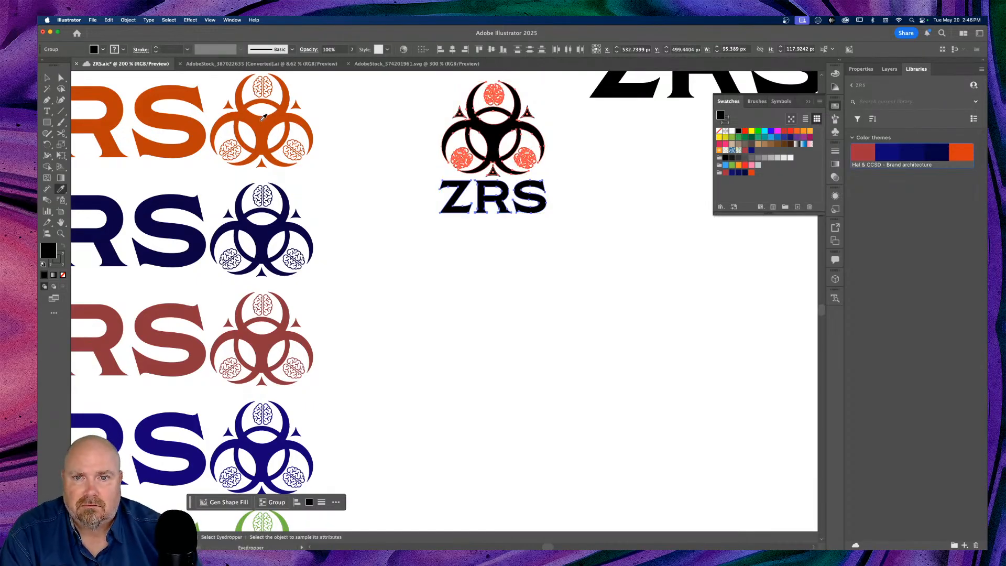
click(263, 118)
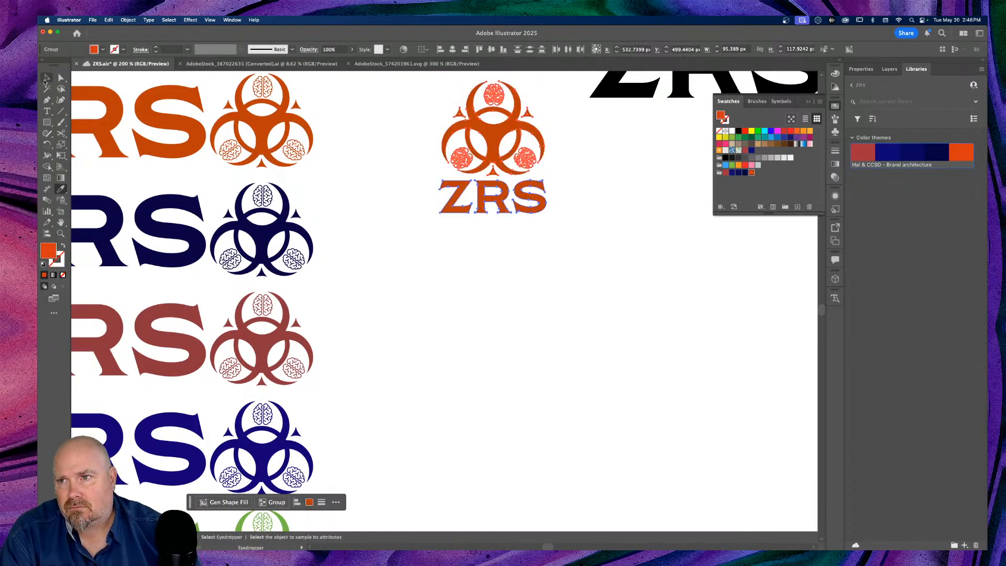
click(45, 79)
click(472, 260)
Group the orange stacked logo's emblem and lettering, and move the logo slightly closer to the orange horizontal logo
scroll(472, 259, up, 5)
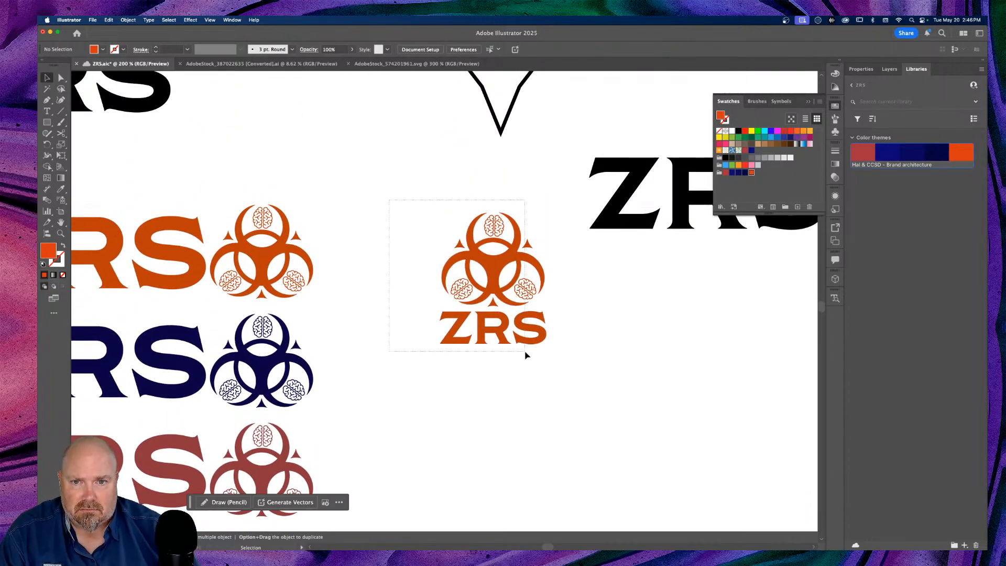
drag(538, 362, 535, 360)
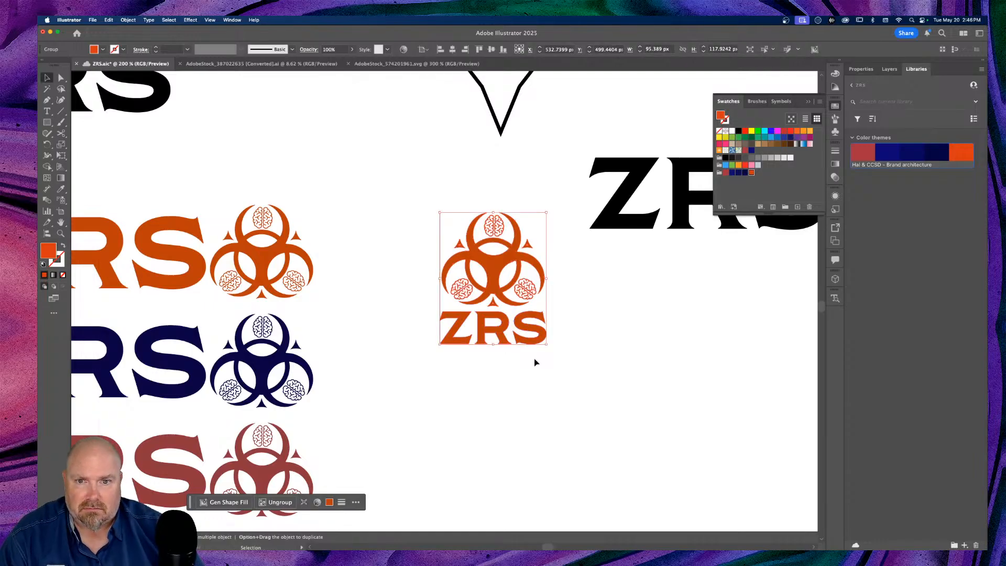
drag(491, 271, 451, 236)
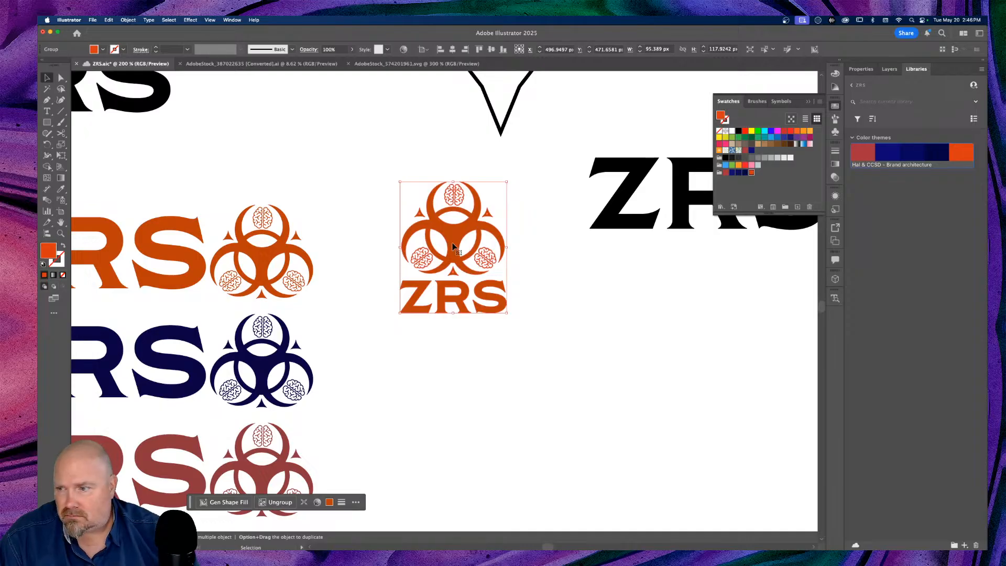
Create four evenly spaced copies of the orange stacked logo in a column beneath it
key(super+minus)
key(super+minus)
key(super+minus)
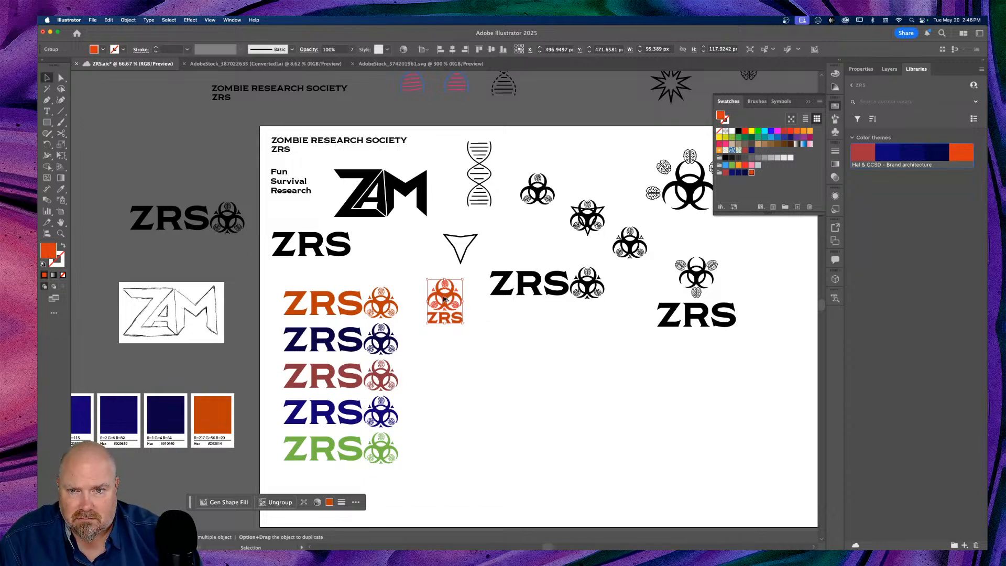
drag(445, 300, 443, 350)
key(super+d)
key(super+d)
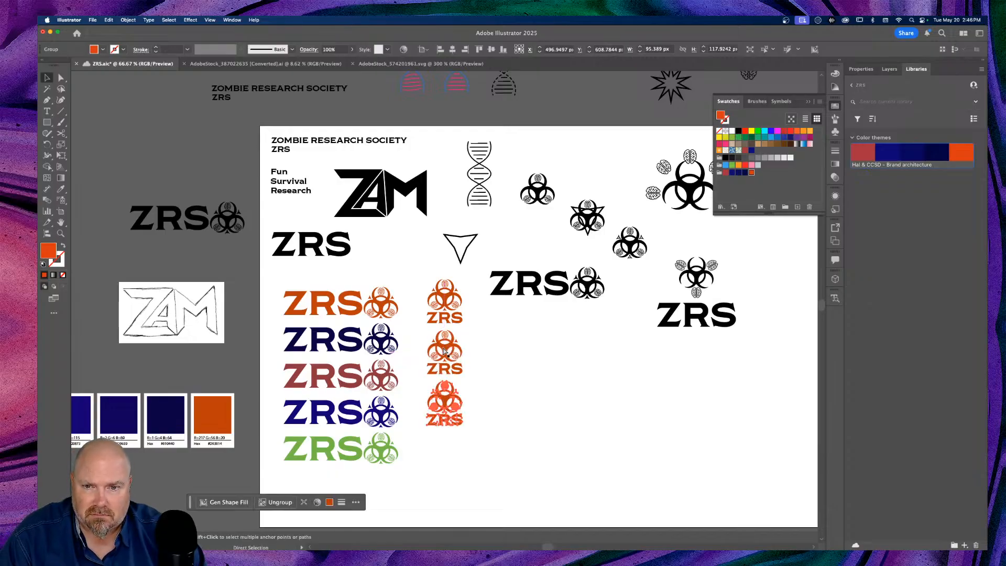
key(super+d)
Move the column of five orange stacked logos slightly up and toward the horizontal logos
scroll(540, 370, down, 5)
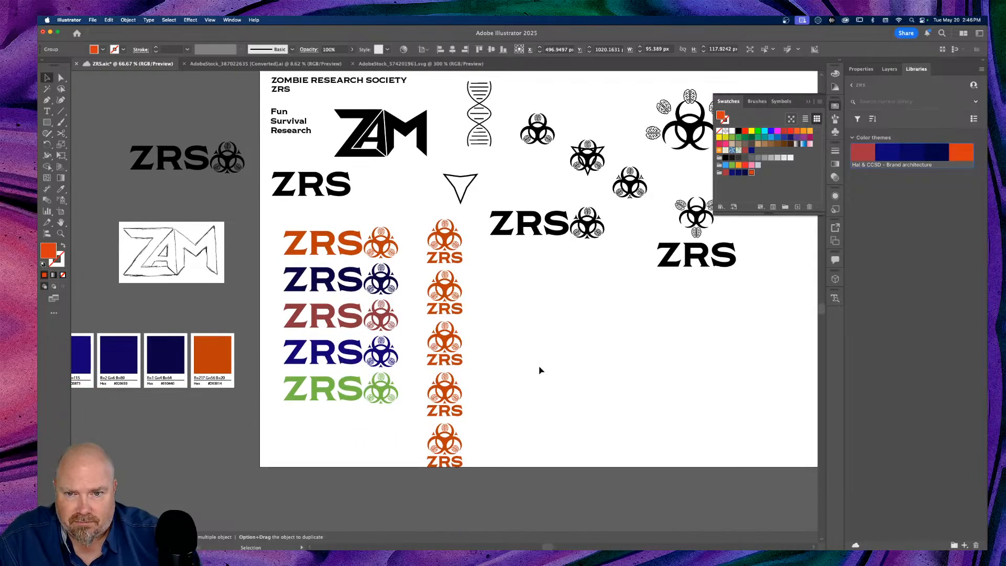
scroll(540, 370, down, 1)
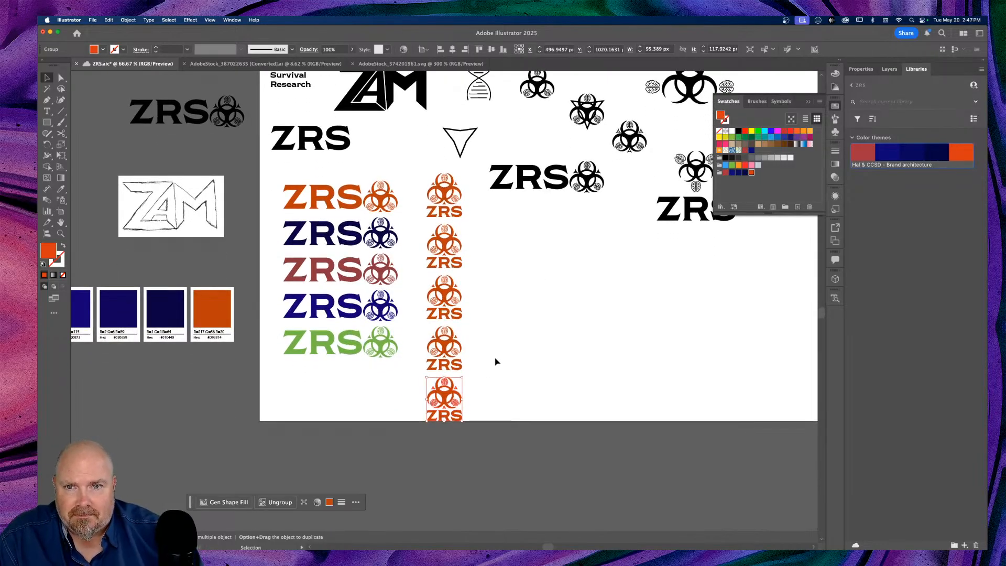
drag(471, 391, 441, 379)
click(552, 318)
scroll(482, 135, up, 5)
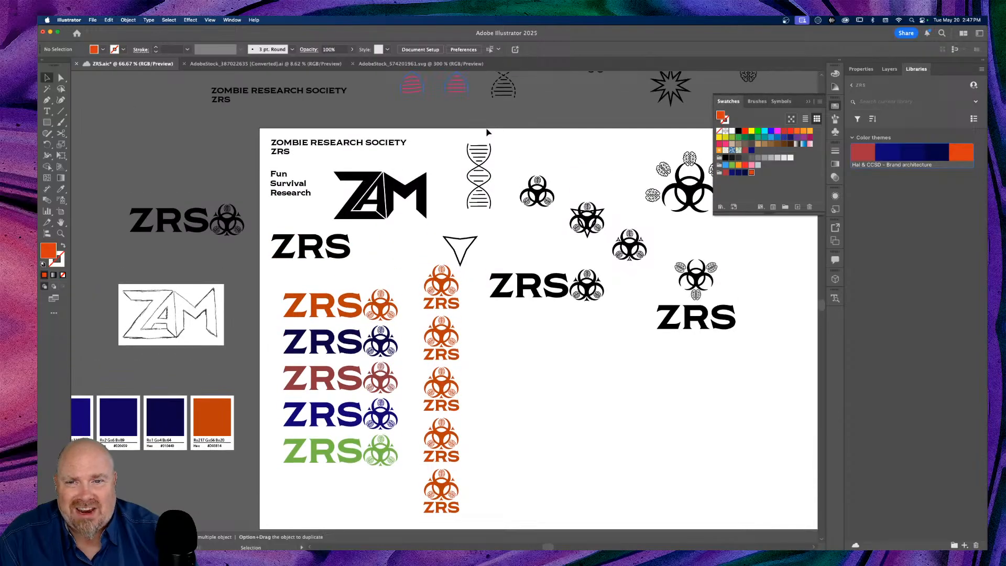
Move the curved triangle outline off the artboard, above the black ZRS logo on the pasteboard
click(463, 253)
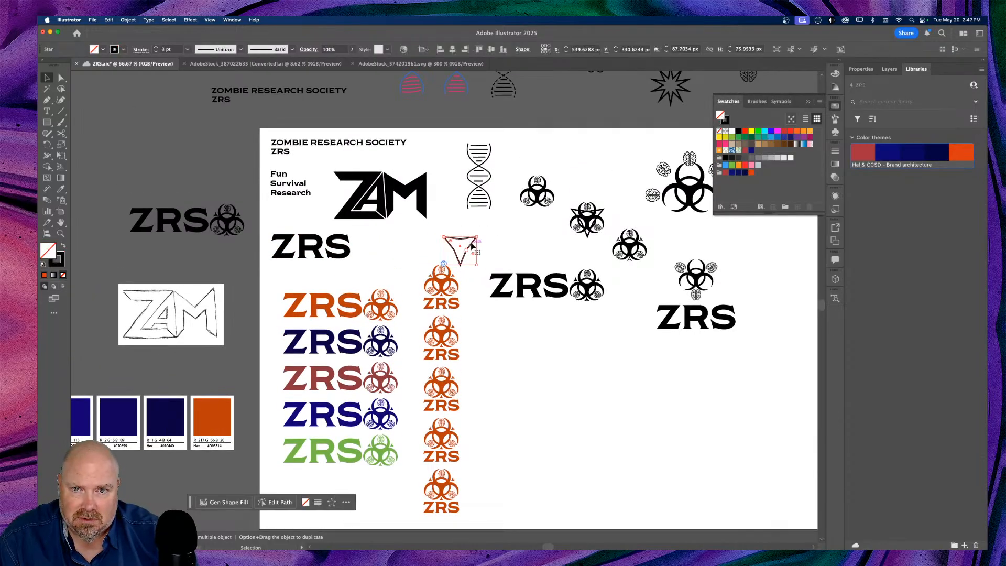
drag(474, 245, 222, 143)
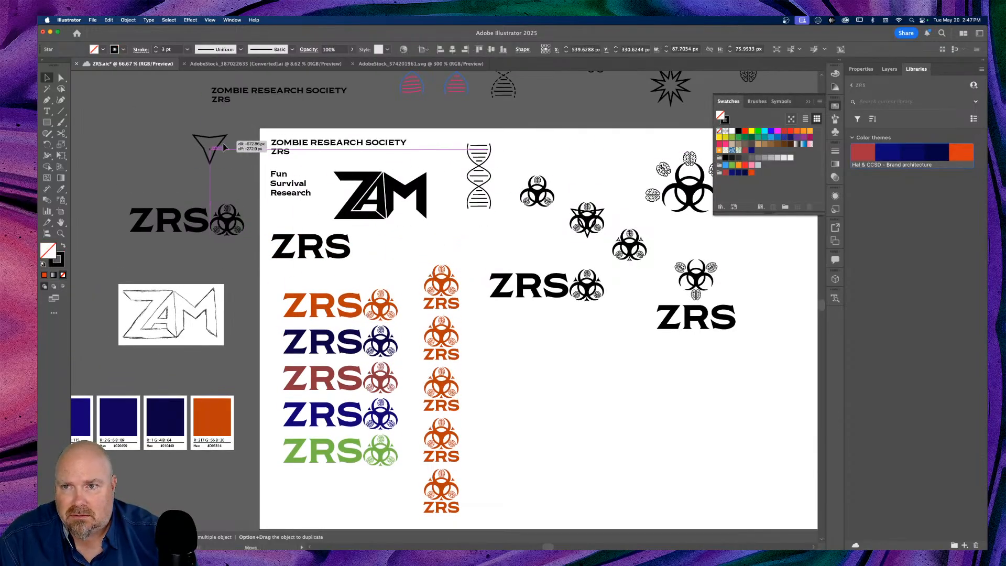
click(519, 403)
Recolor the second stacked logo with the dark navy sampled from the second horizontal logo
click(440, 337)
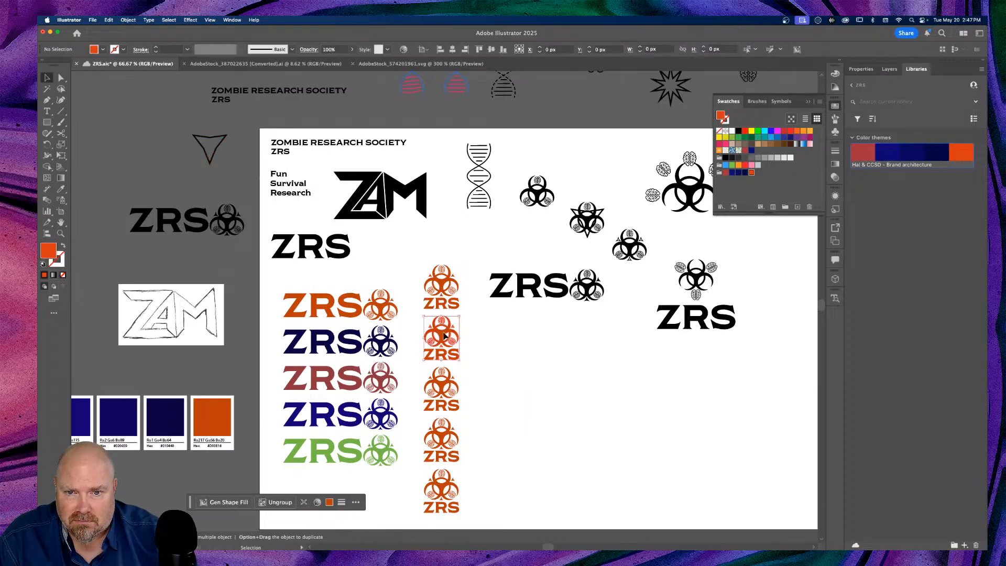
key(i)
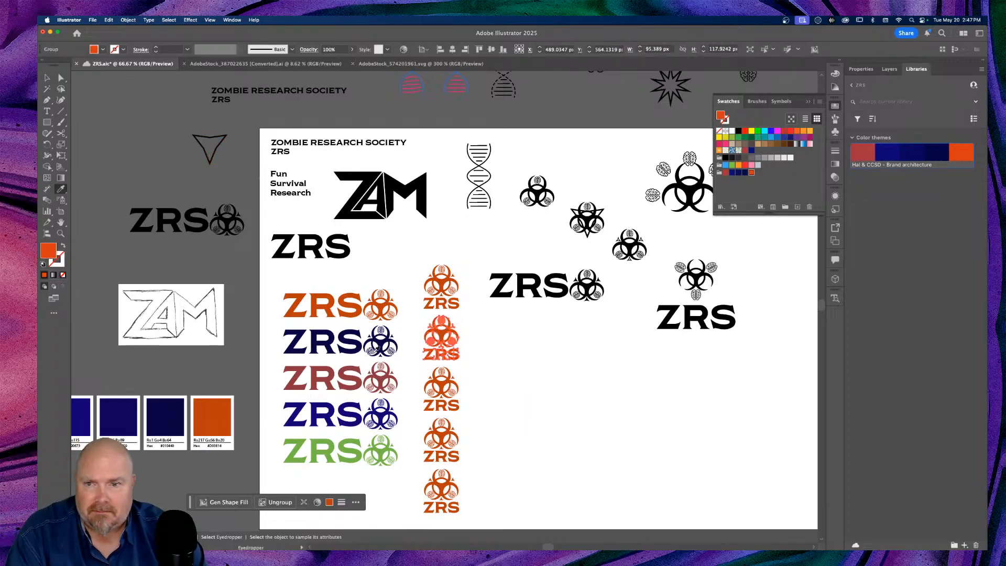
click(325, 338)
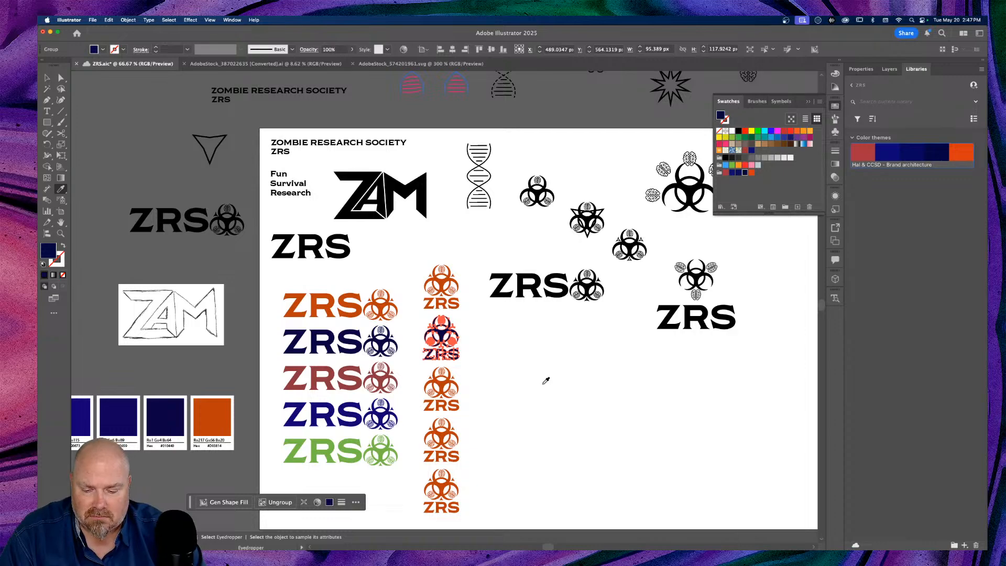
key(super+shift+a)
Recolor the third stacked logo with the muted red sampled from the third horizontal logo
click(446, 386)
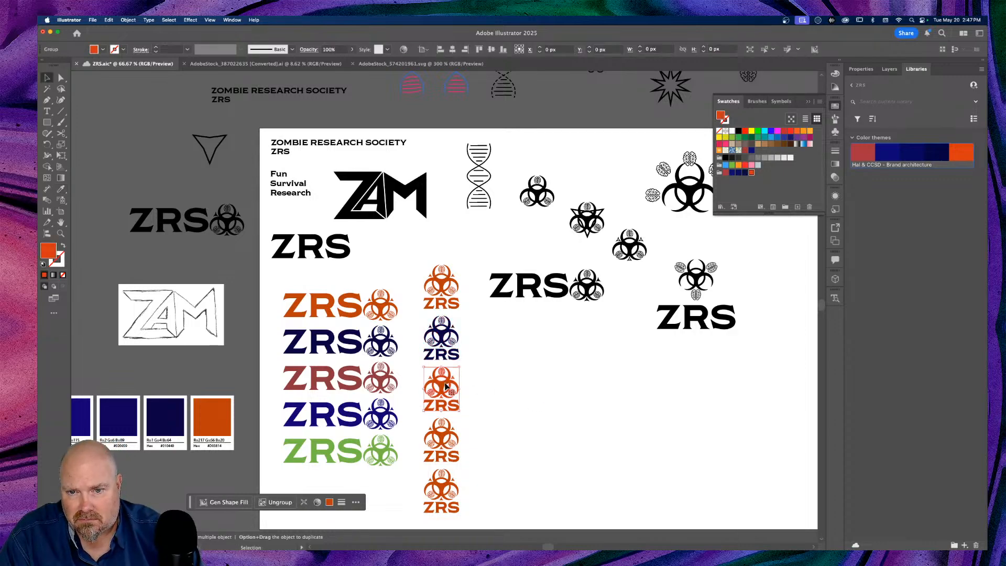
click(446, 386)
key(i)
click(384, 373)
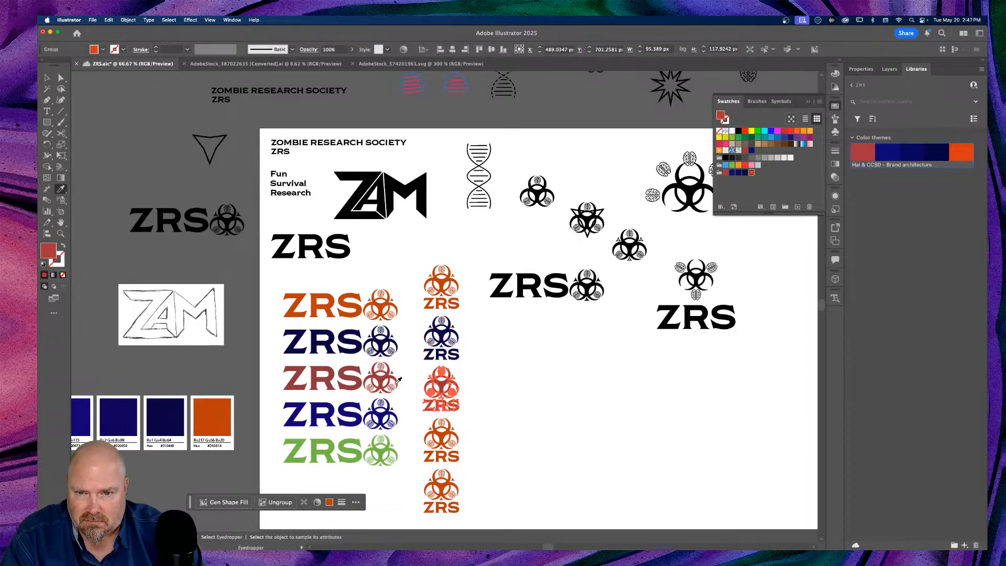
key(v)
key(super+shift+a)
Recolor the fourth stacked logo with the blue sampled from the fourth horizontal logo
click(437, 438)
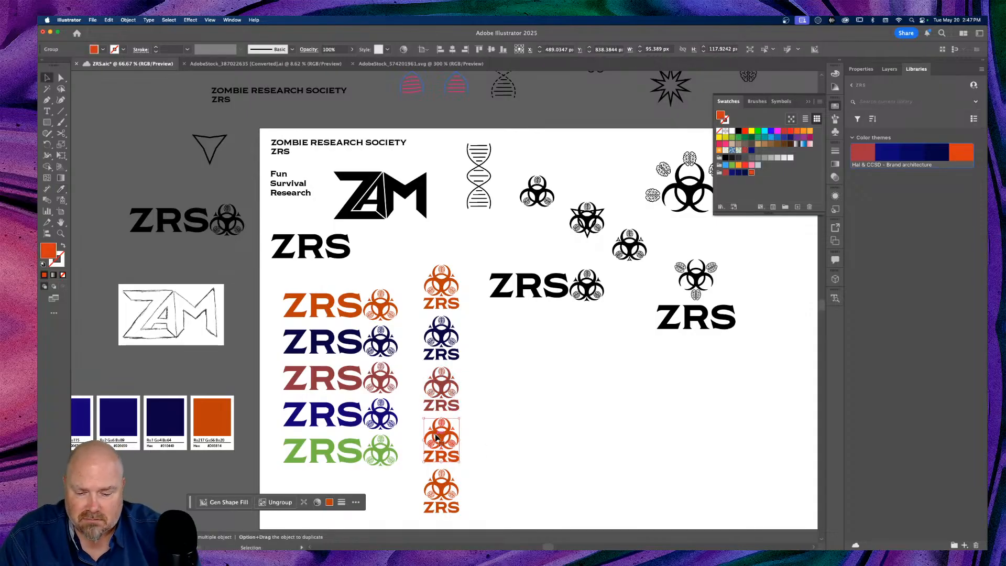
key(i)
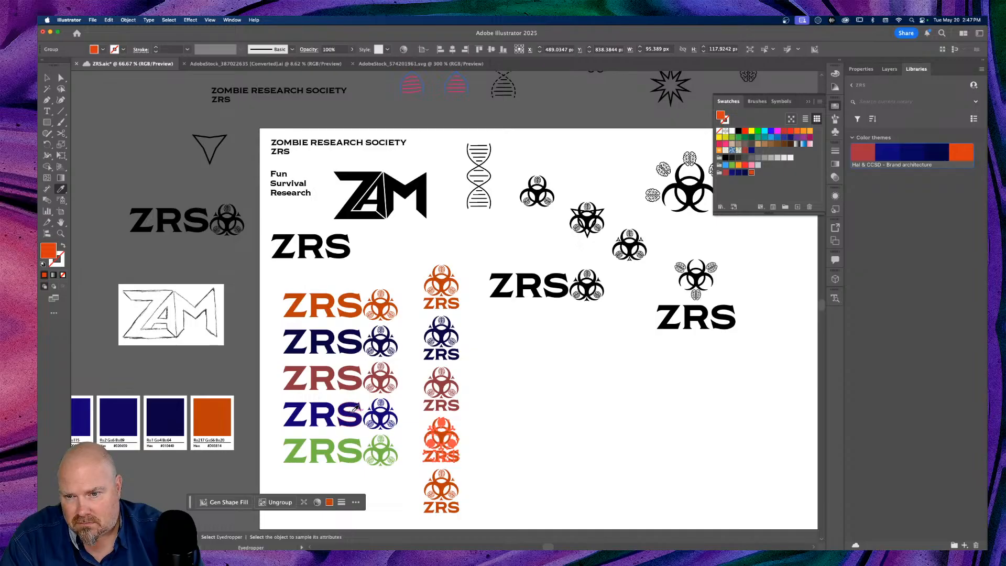
click(354, 412)
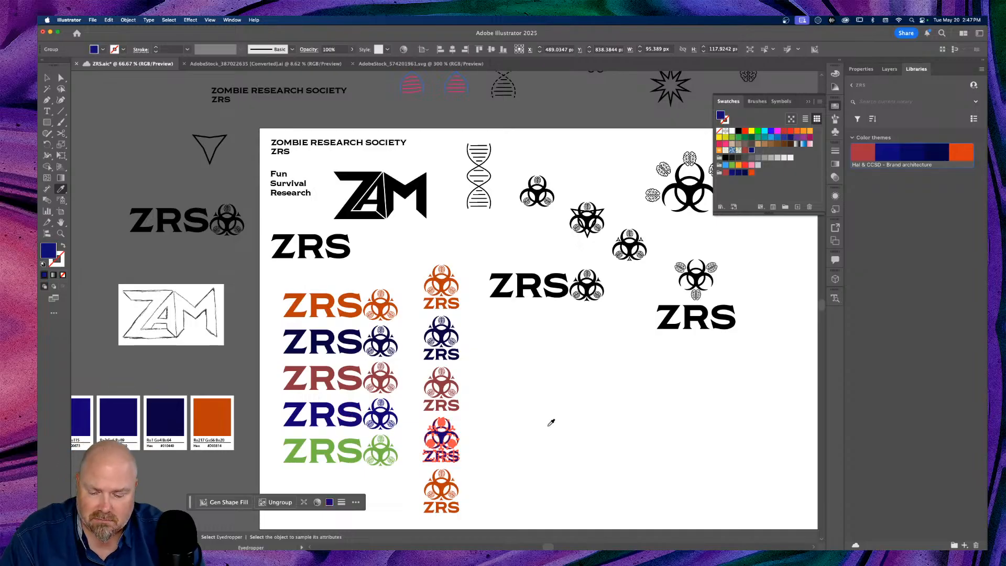
key(v)
click(486, 513)
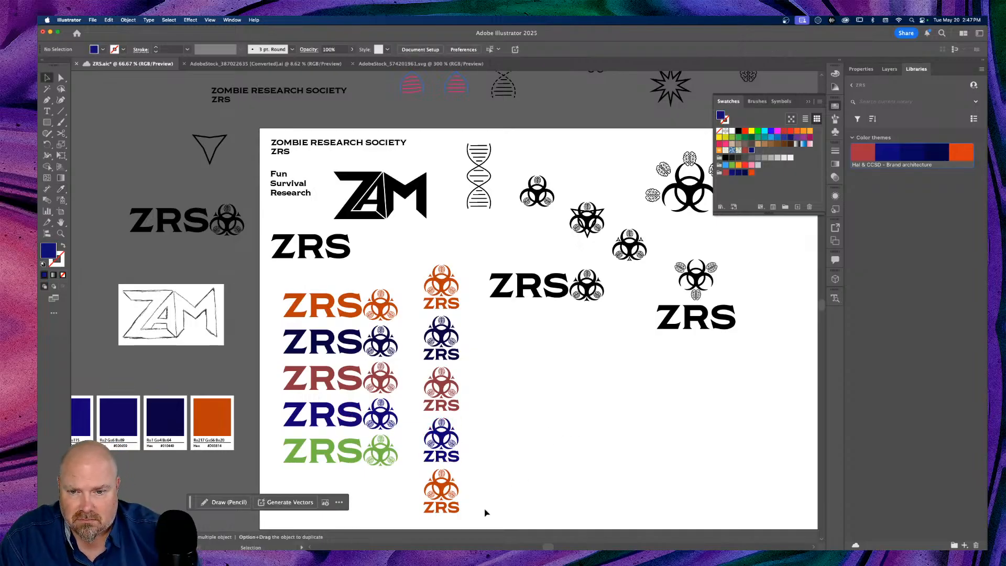
Recolor the fifth stacked logo with the green sampled from the fifth horizontal logo
click(444, 490)
key(i)
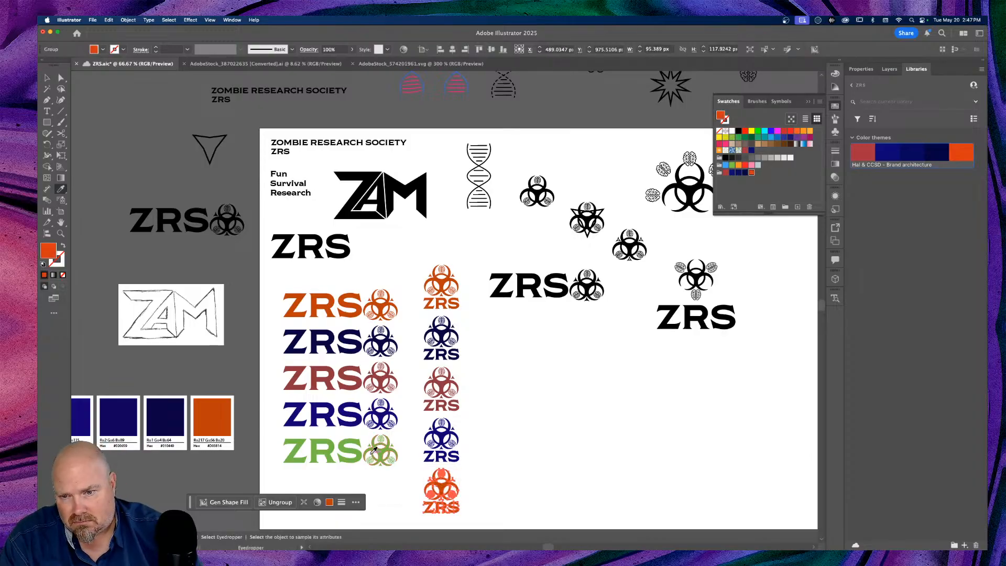
click(384, 449)
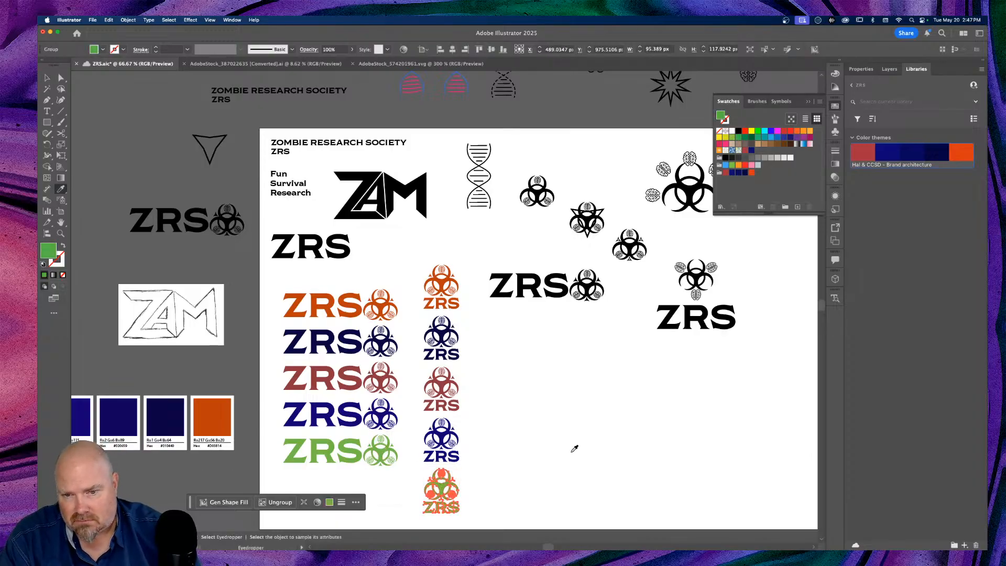
key(v)
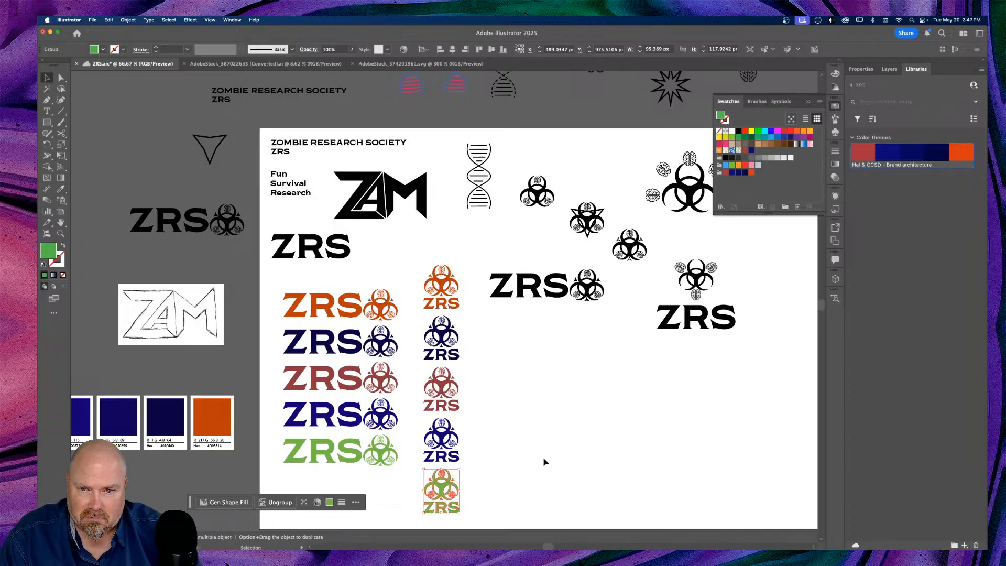
click(545, 461)
Group the large biohazard symbol with its surrounding ring and move it between the brain-topped biohazard emblem and the party-hat brain
scroll(547, 461, left, 2)
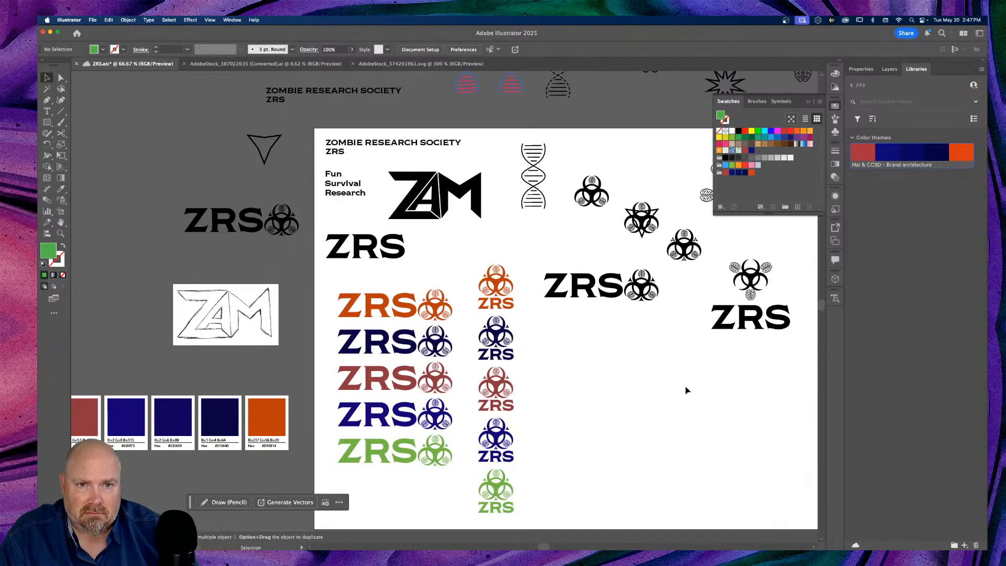
scroll(686, 391, right, 8)
scroll(681, 391, up, 5)
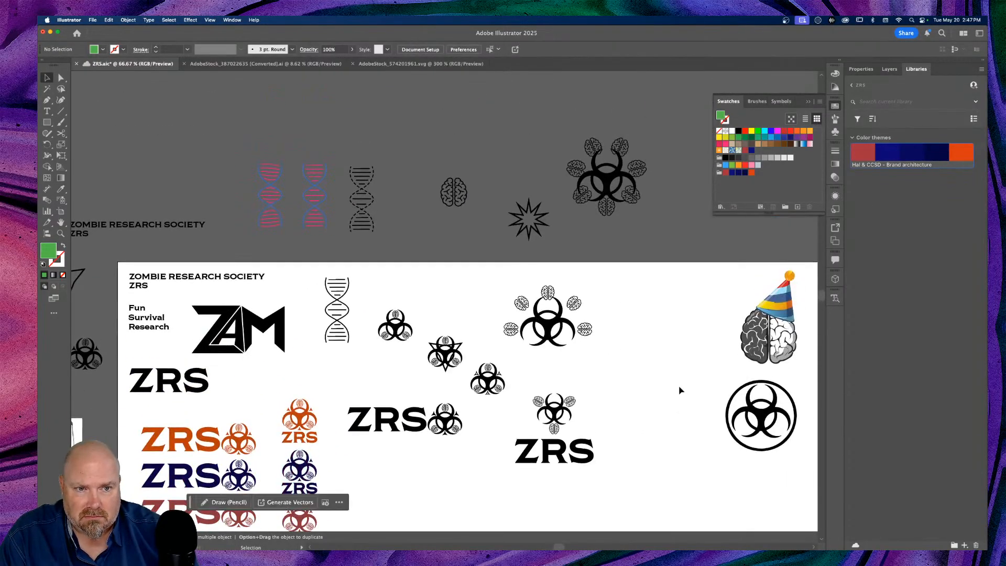
scroll(680, 390, right, 2)
drag(718, 420, 620, 374)
key(super+z)
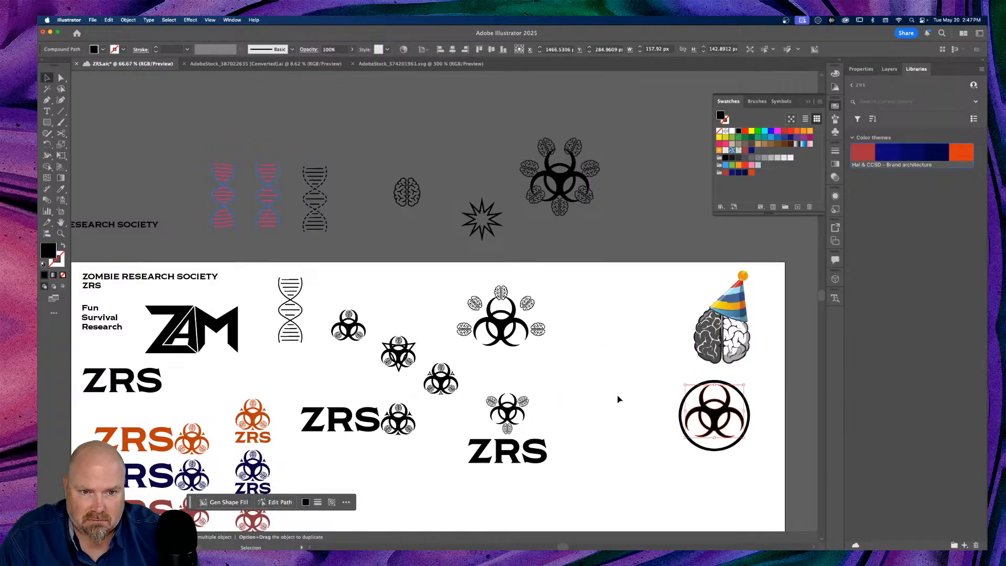
shift+click(728, 443)
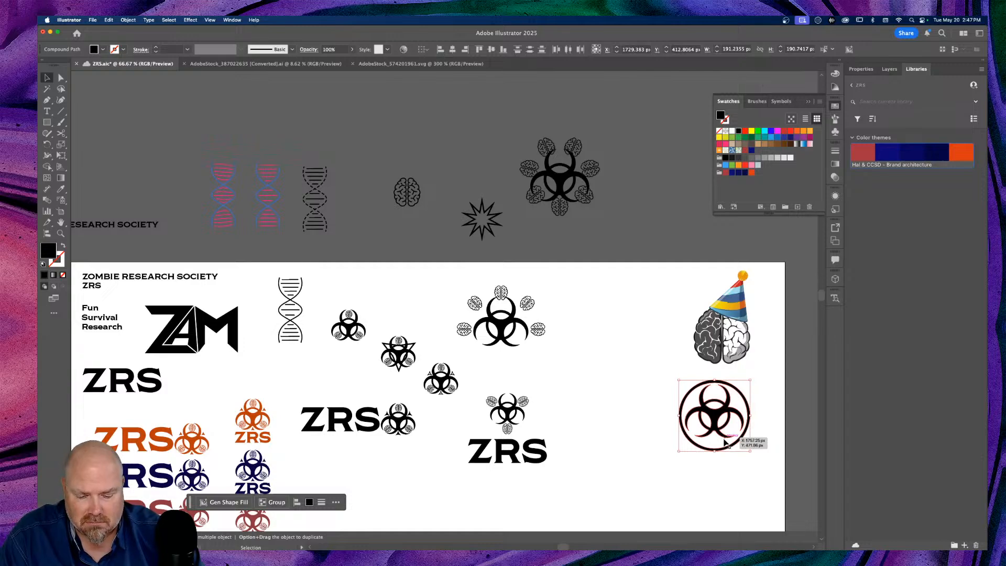
key(super+g)
drag(720, 414, 618, 314)
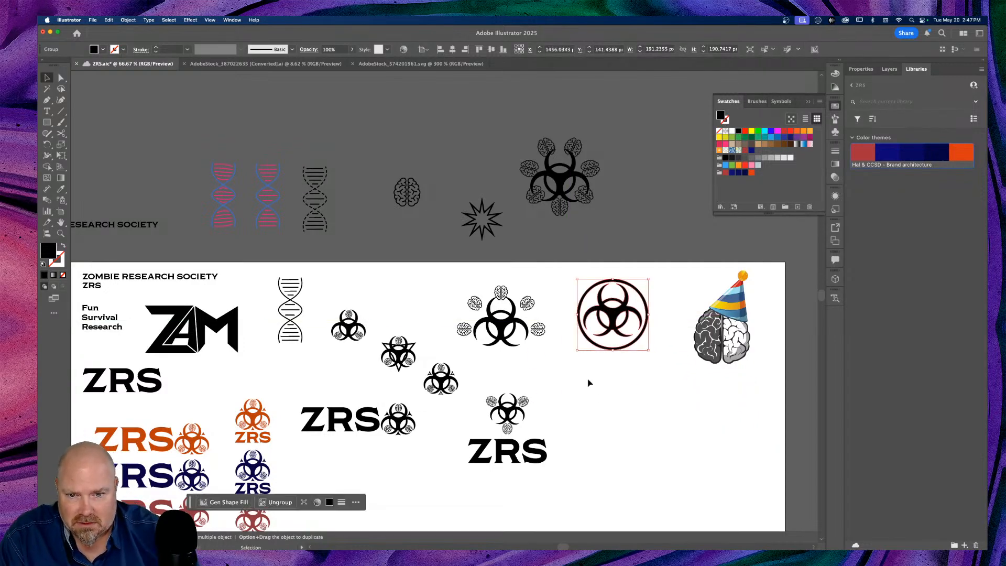
Arrange the four small biohazard-and-brain emblems in a two-by-two grid right beside the DNA helix
scroll(580, 391, down, 3)
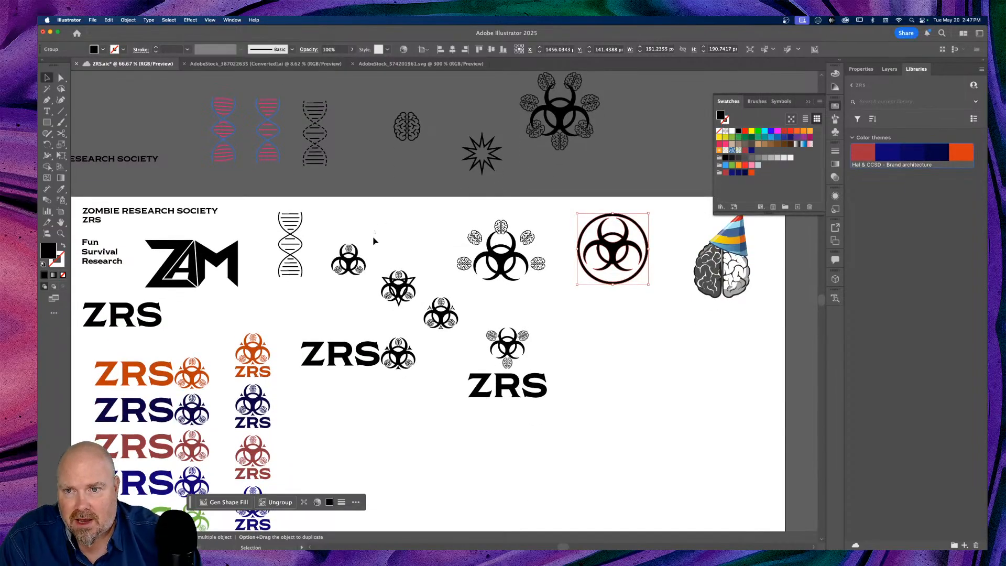
click(351, 273)
drag(349, 263, 331, 226)
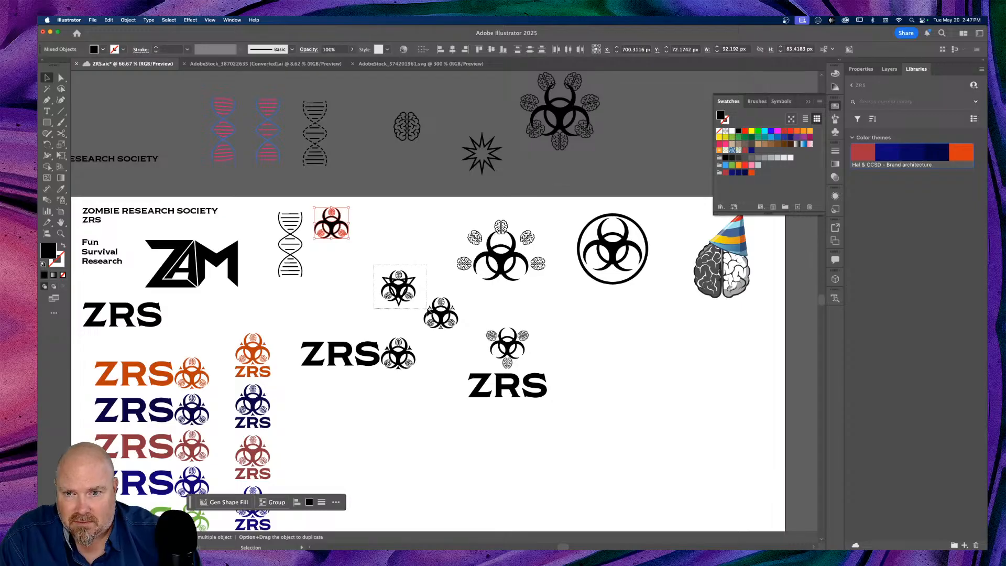
click(404, 290)
drag(407, 288, 391, 224)
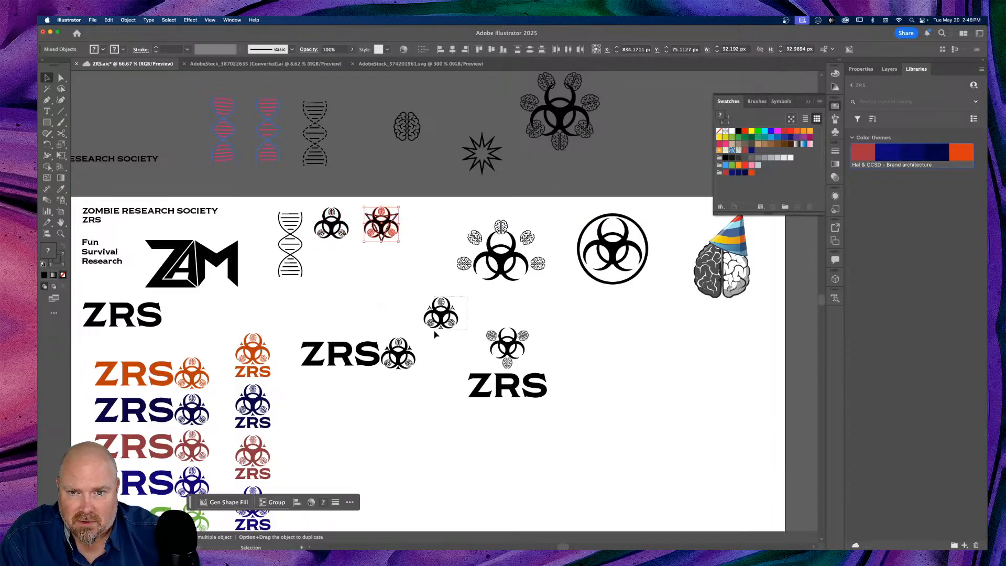
click(441, 309)
drag(441, 309, 338, 259)
drag(510, 338, 388, 260)
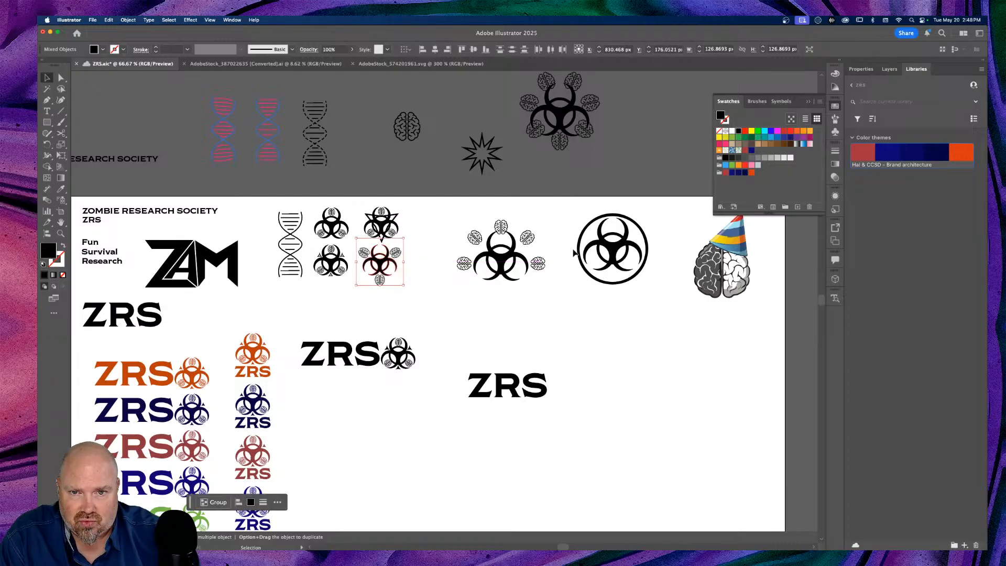
Move the five-brain biohazard emblem beside the small emblem grid, and place the black ZRS wordmark and horizontal logo beneath them
click(527, 276)
drag(501, 262, 457, 245)
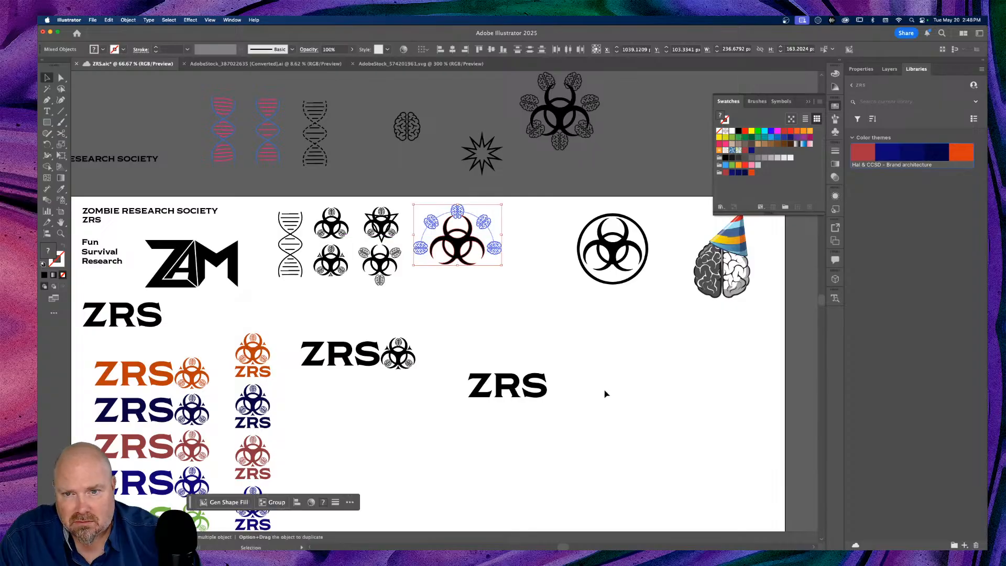
click(436, 430)
drag(511, 386, 473, 302)
drag(305, 376, 324, 313)
click(382, 370)
Review the rearranged artboard, comparing the colored horizontal and stacked logos with the black concept marks
scroll(387, 371, left, 5)
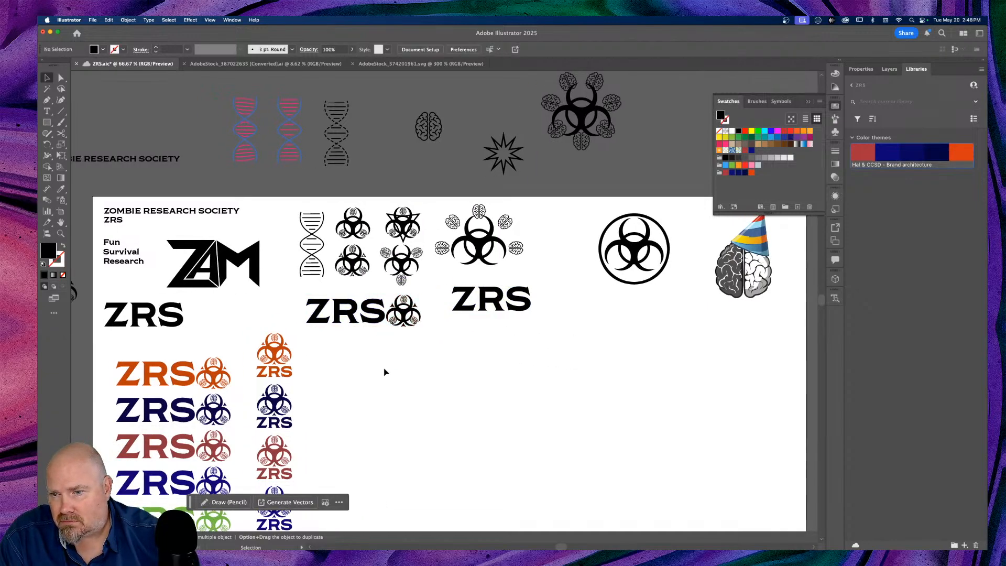
scroll(393, 374, down, 4)
scroll(393, 375, right, 1)
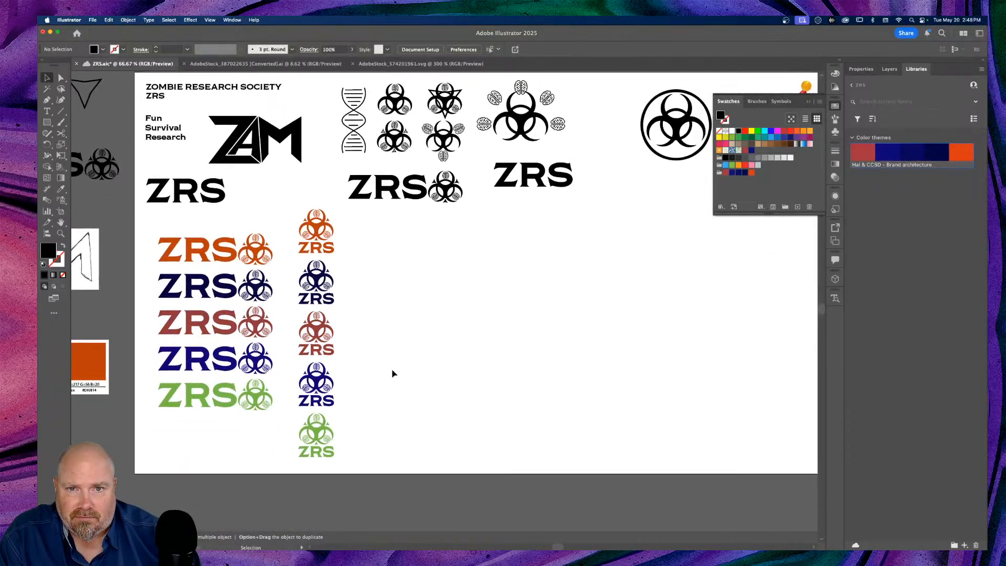
scroll(393, 375, up, 2)
scroll(392, 373, right, 7)
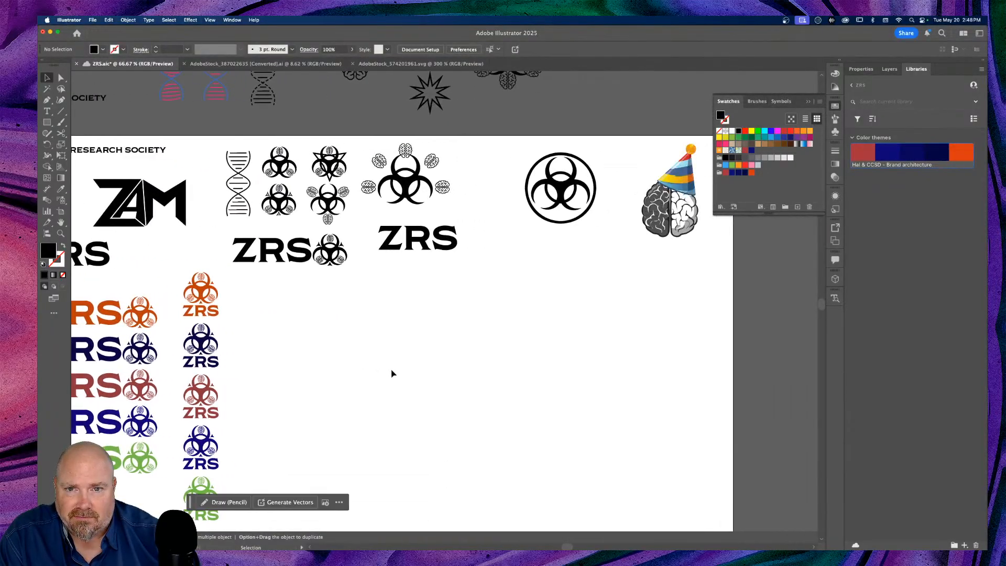
scroll(392, 374, left, 8)
scroll(391, 373, left, 6)
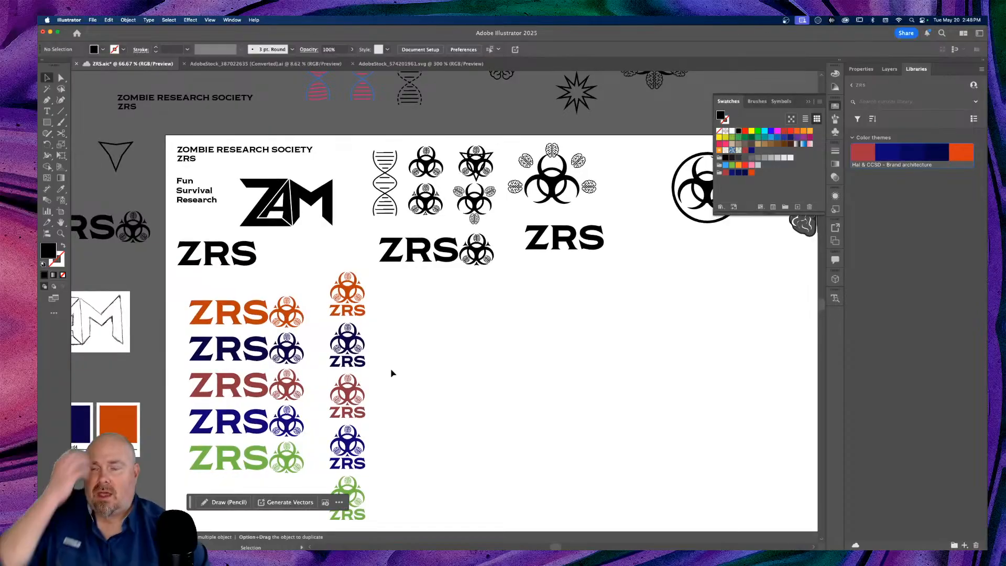
scroll(391, 373, down, 3)
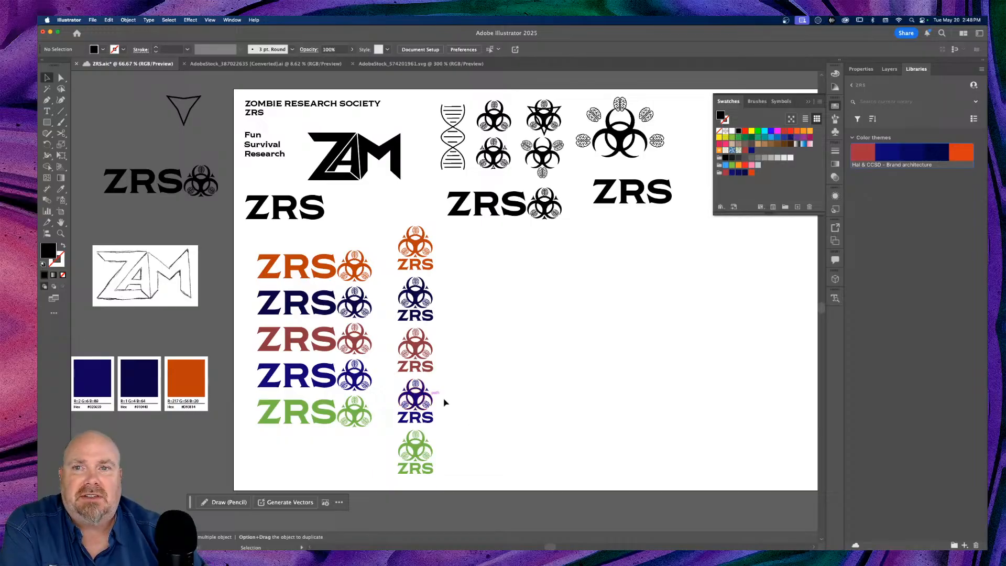
scroll(620, 308, right, 5)
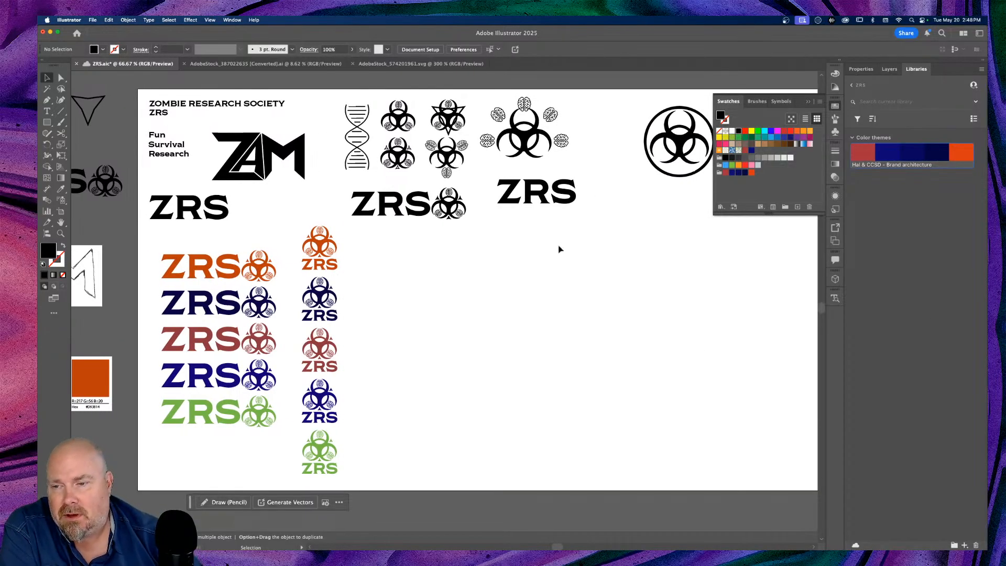
Switch to Google Chrome, close the Adobe Color page, and open Adobe Stock in a new tab
mouse_move(288, 548)
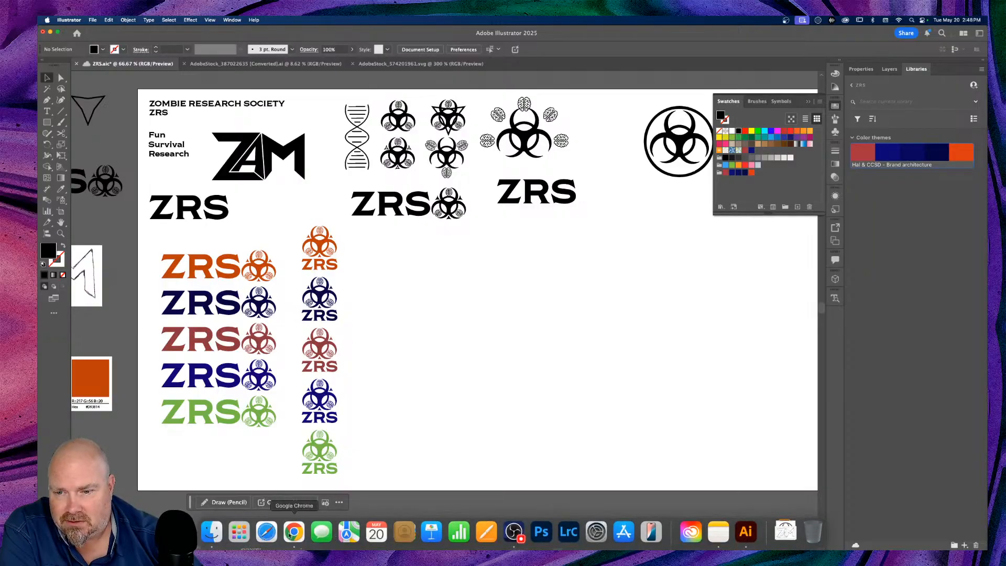
click(293, 532)
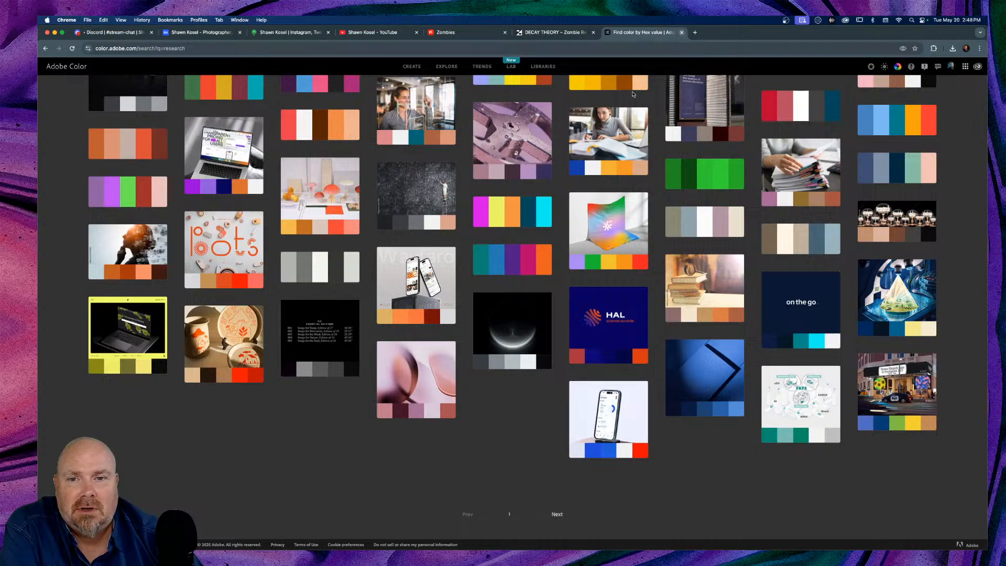
key(super+w)
click(607, 33)
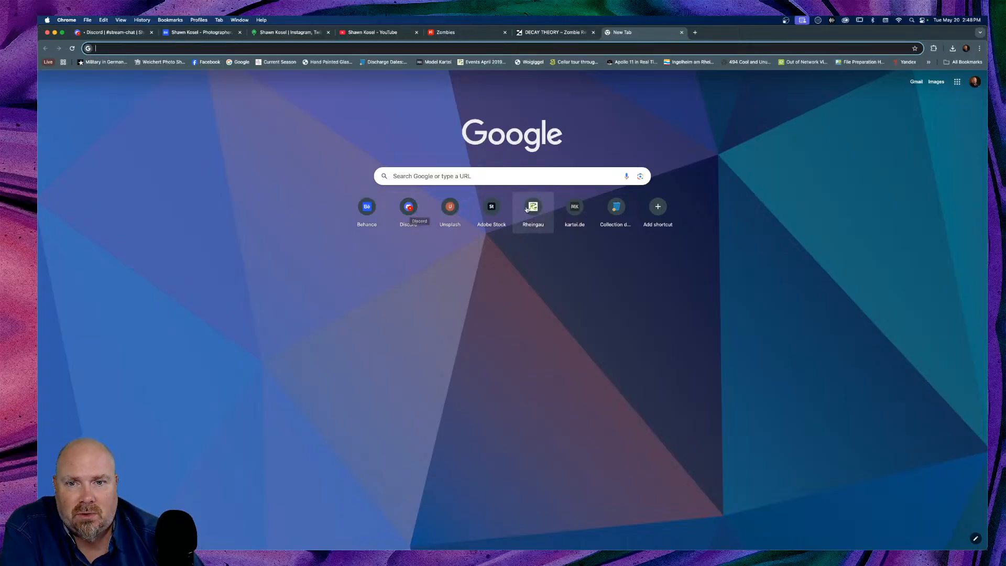
click(492, 208)
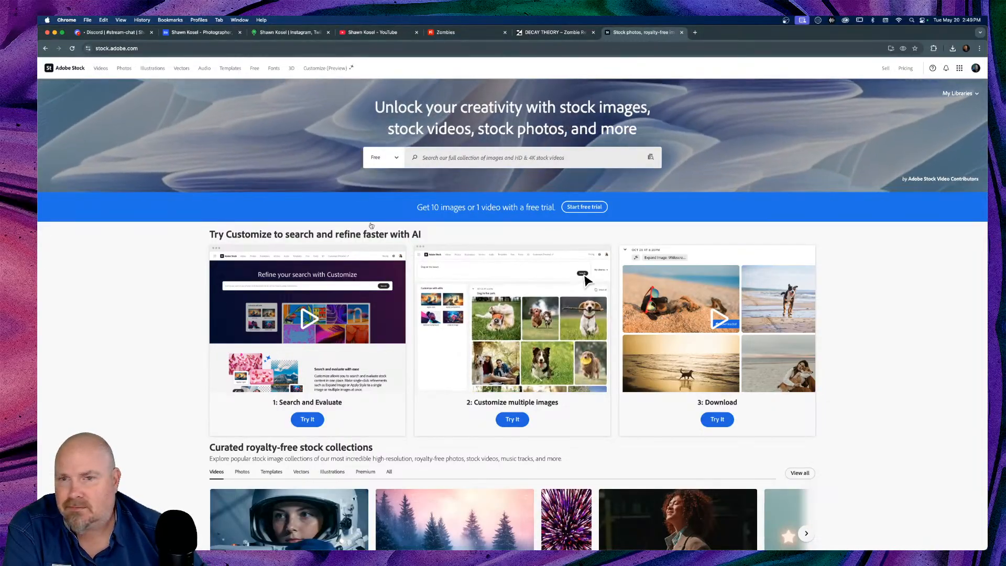
Search the free Adobe Stock collection for "briefcase" and download the photo of a suited person carrying a brown leather briefcase
click(428, 156)
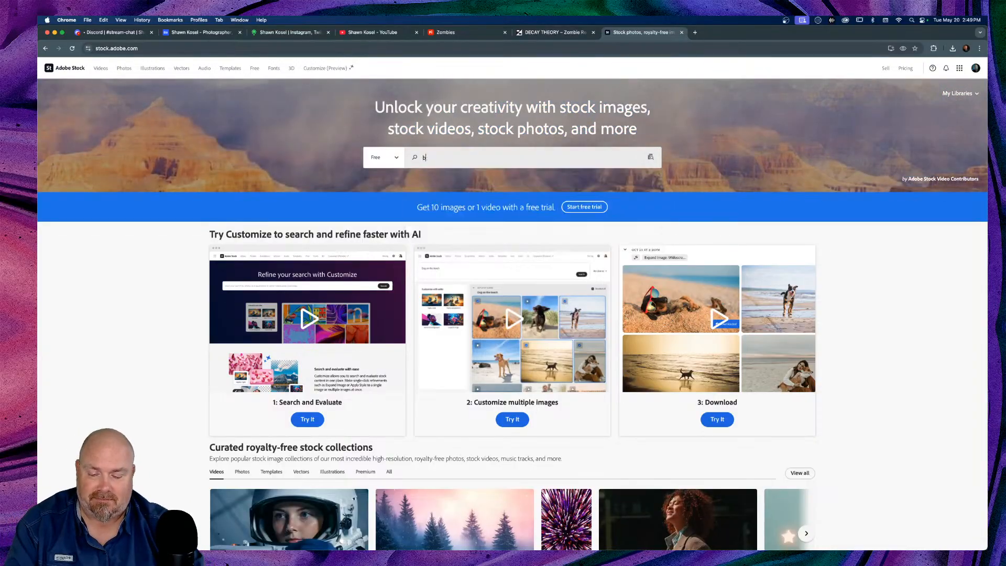
text(brief)
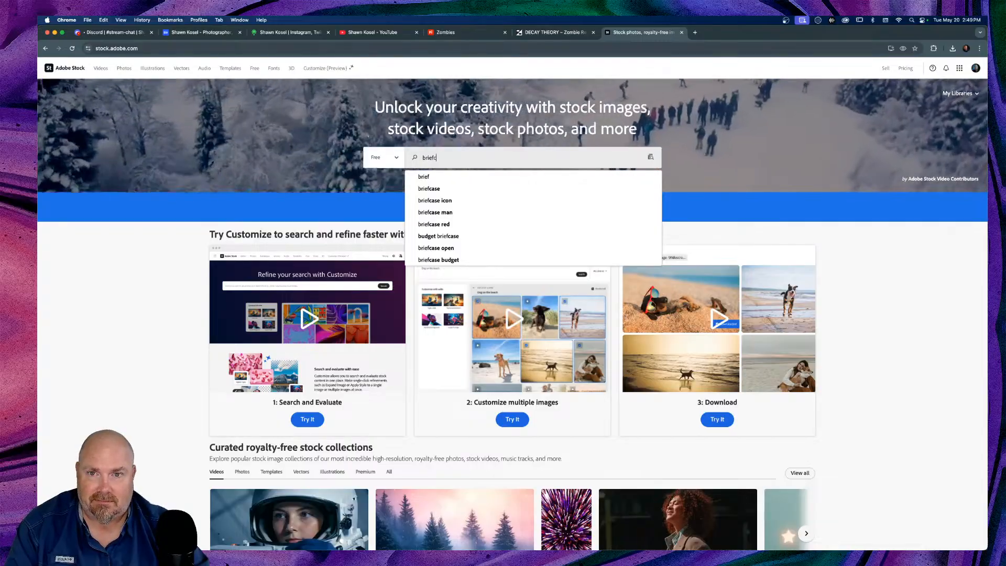
text(ca)
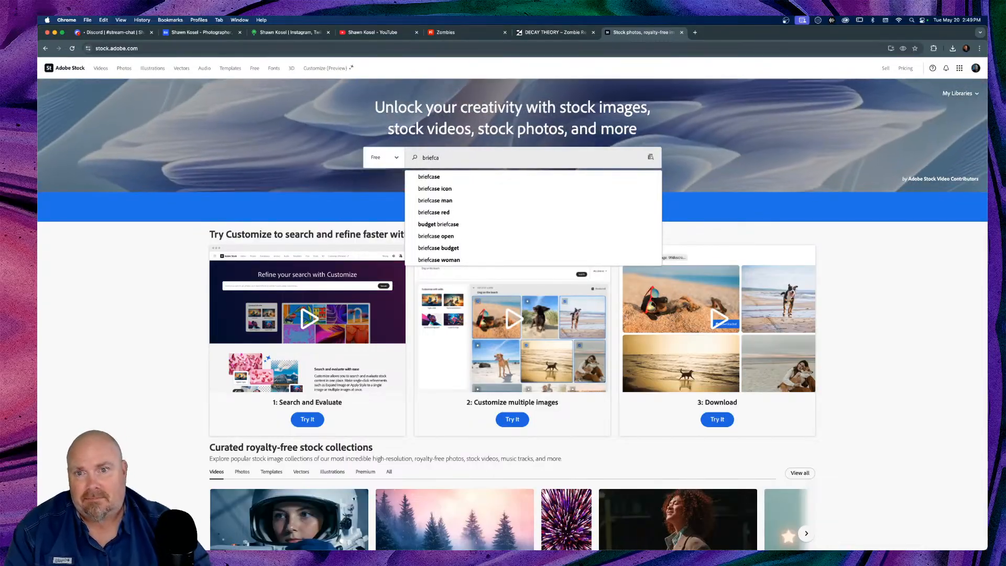
click(435, 179)
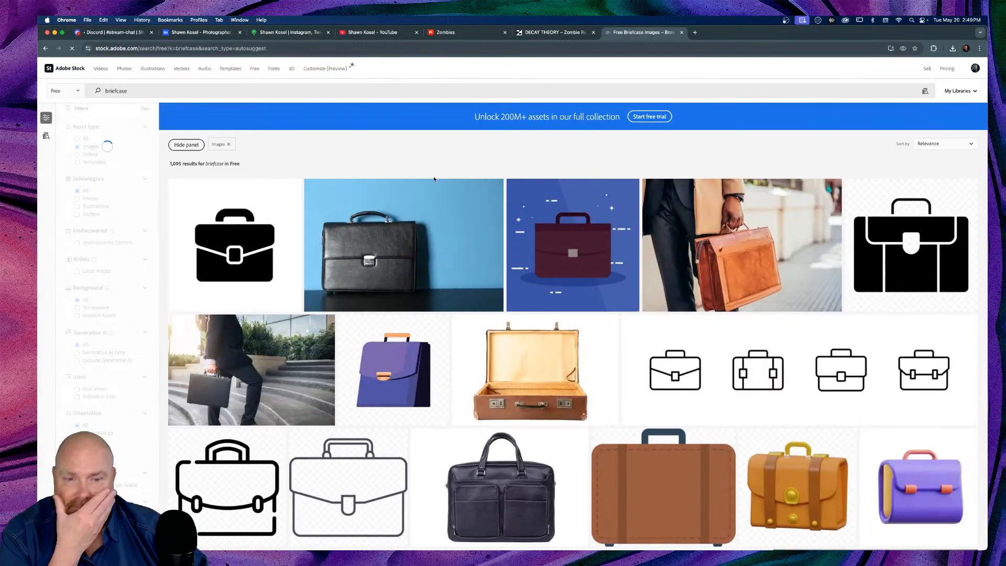
scroll(374, 213, down, 2)
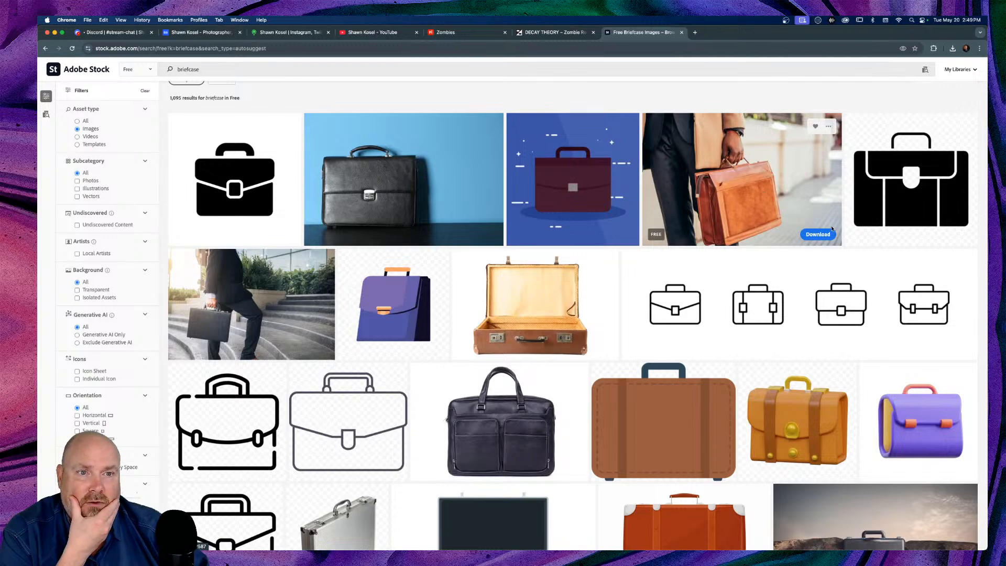
click(826, 235)
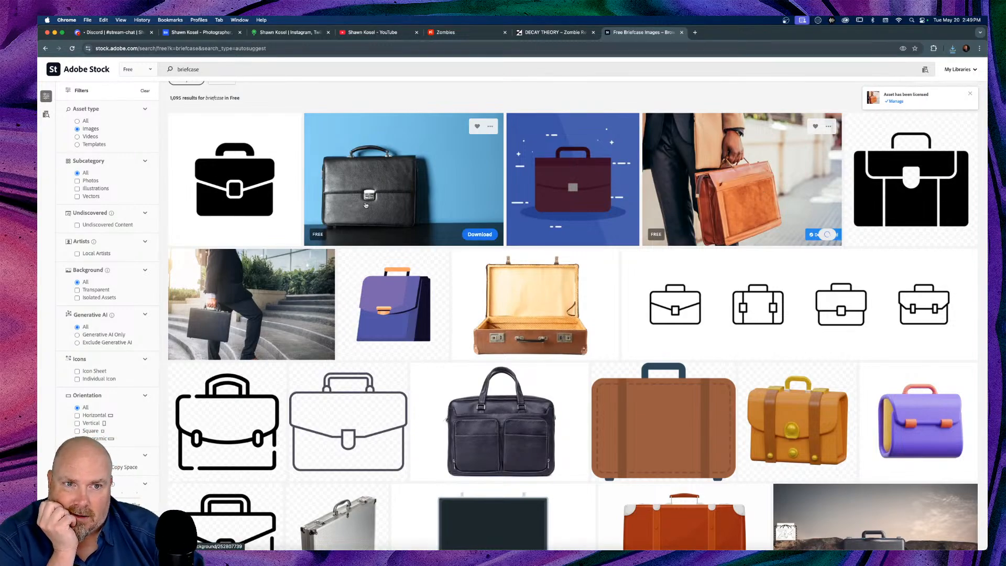
scroll(464, 222, down, 5)
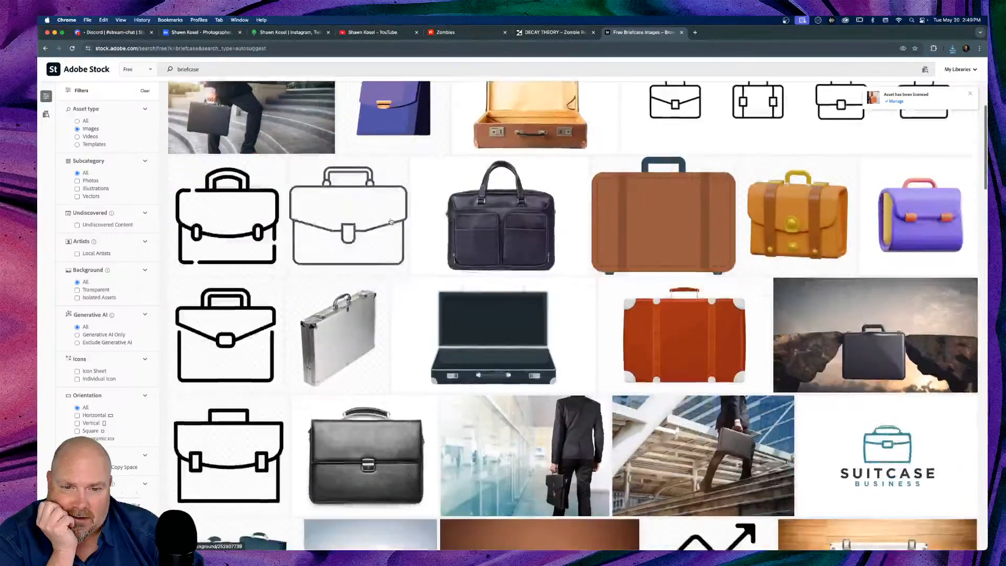
scroll(295, 167, up, 8)
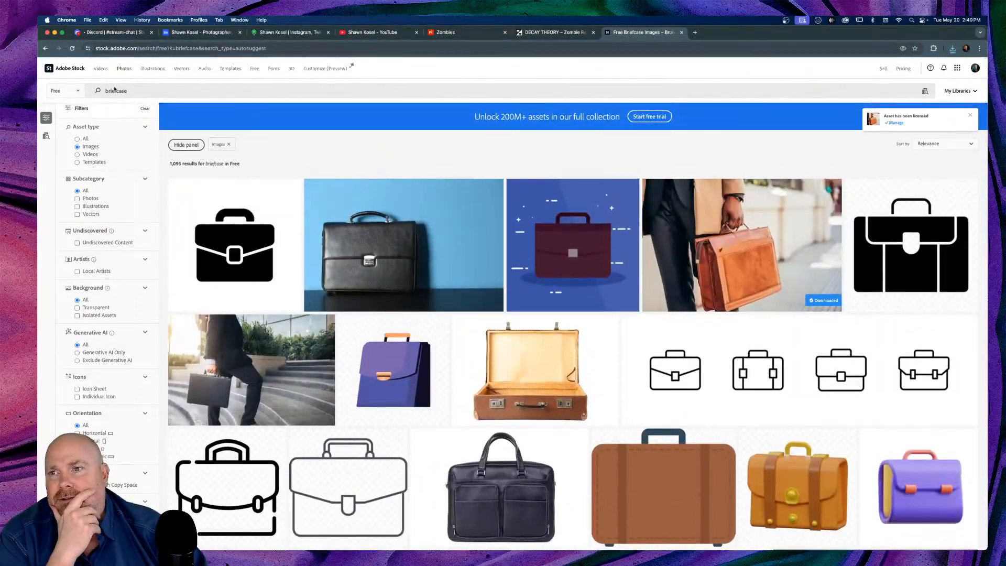
Search the free Adobe Stock images for "scrubs" and browse the photos of medical staff
drag(134, 95, 84, 93)
text(scrubs)
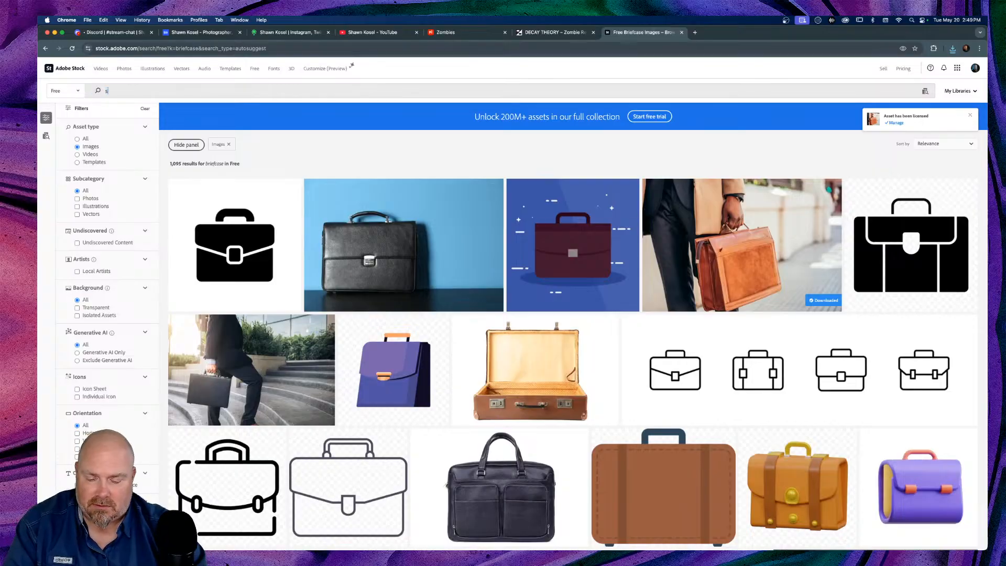
key(Return)
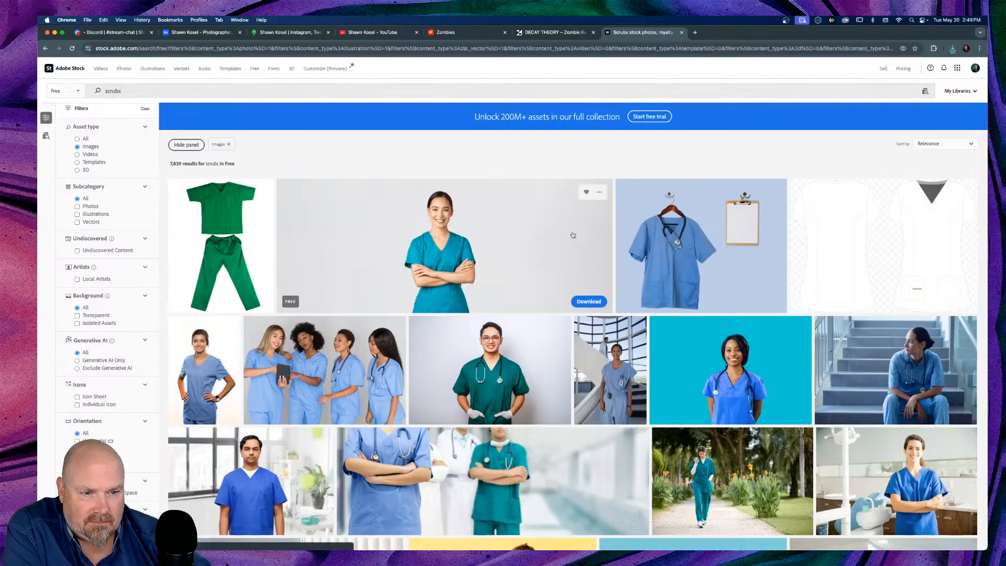
scroll(573, 234, down, 3)
scroll(573, 234, down, 3)
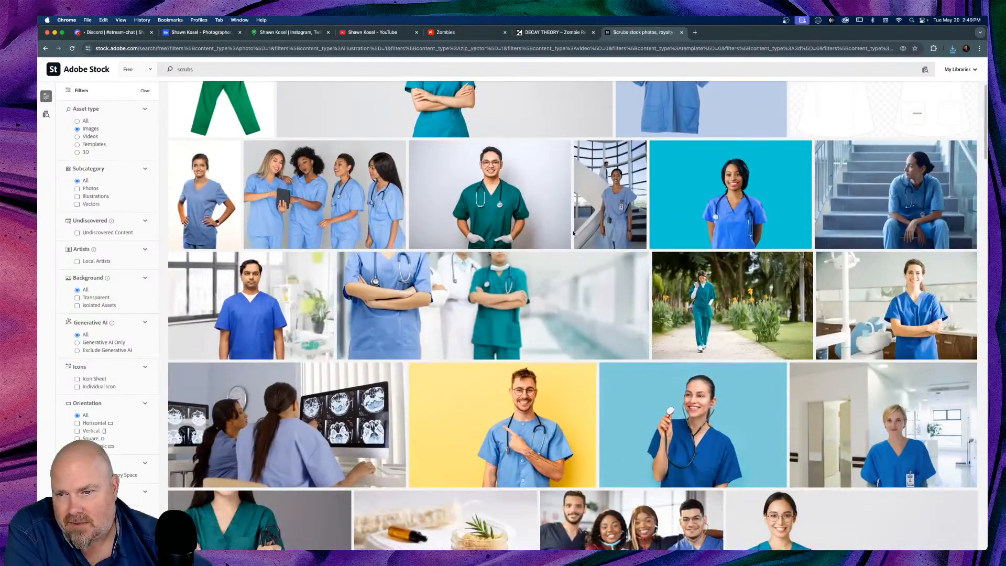
mouse_move(575, 227)
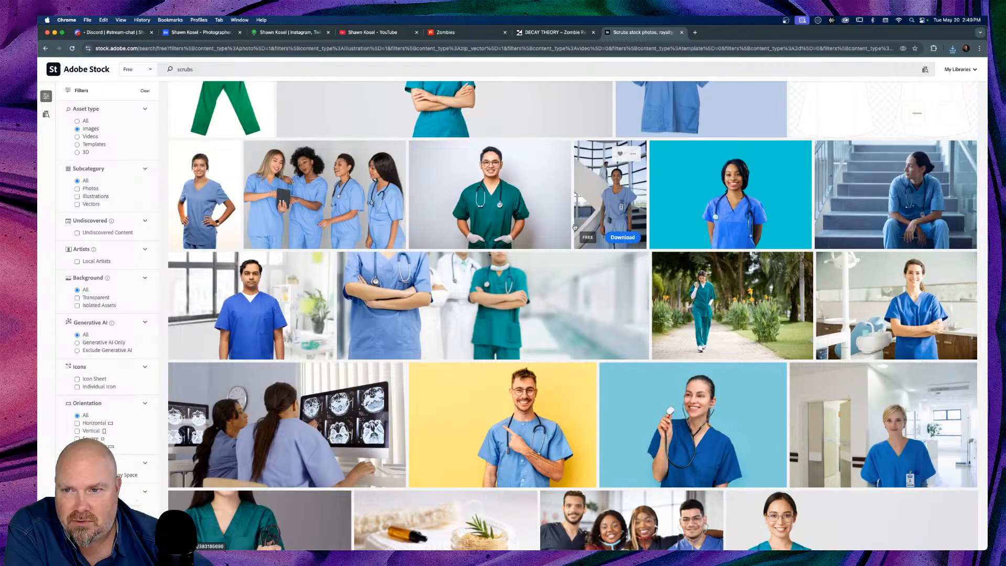
Browse the rest of the free scrubs photos and continue to the second page of results
scroll(575, 227, down, 6)
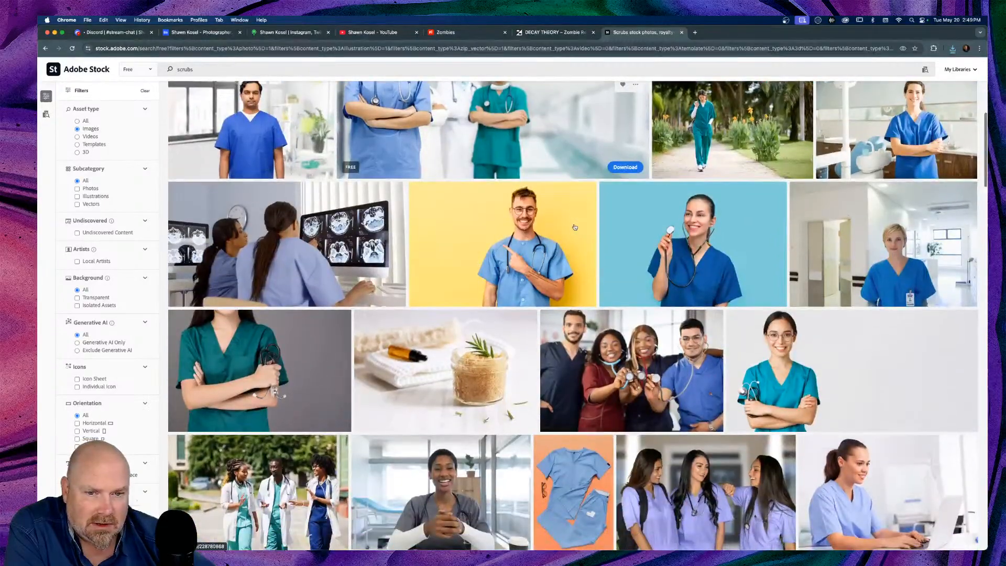
scroll(575, 227, down, 15)
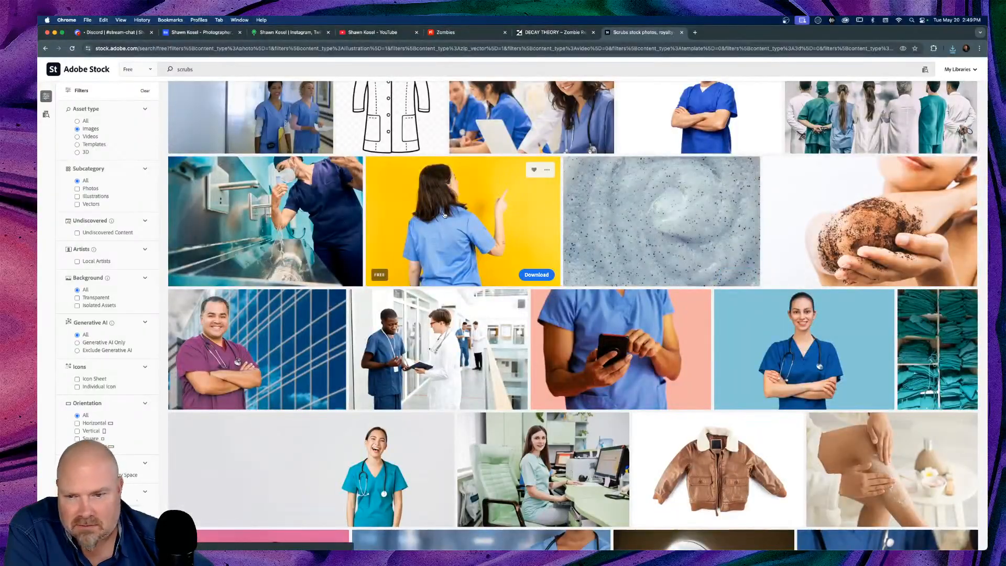
scroll(445, 216, down, 3)
scroll(445, 216, down, 5)
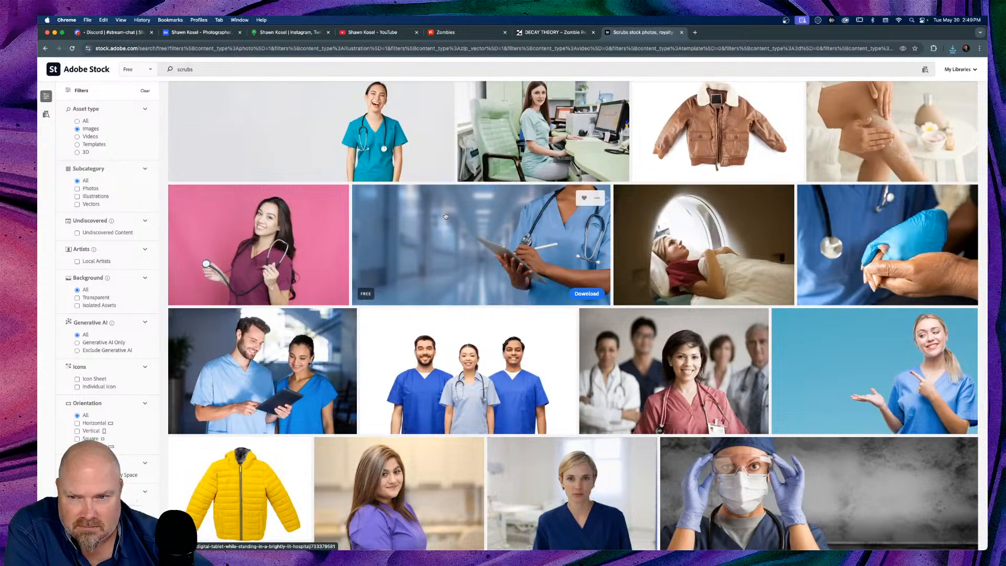
scroll(445, 216, down, 4)
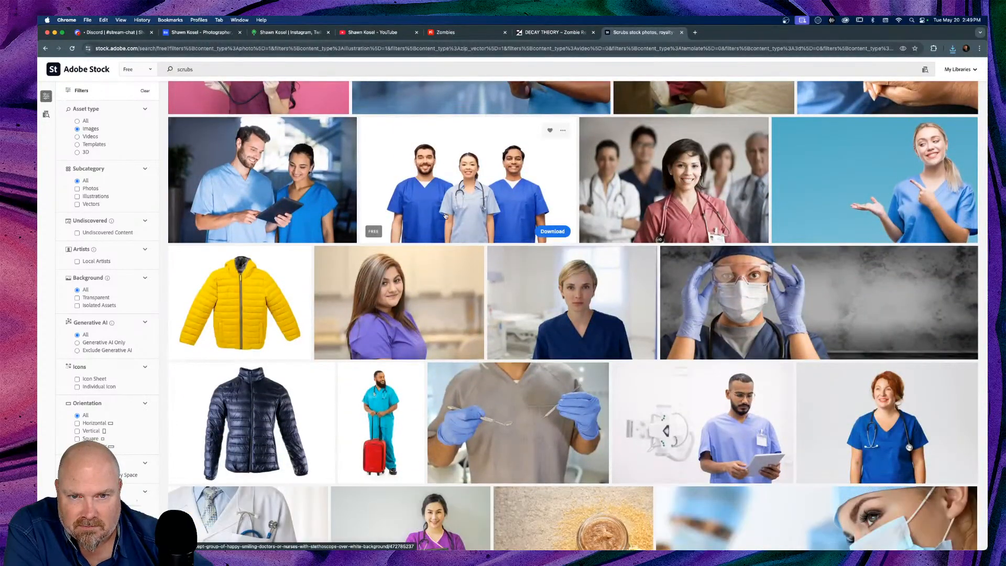
scroll(445, 216, down, 3)
scroll(445, 216, down, 2)
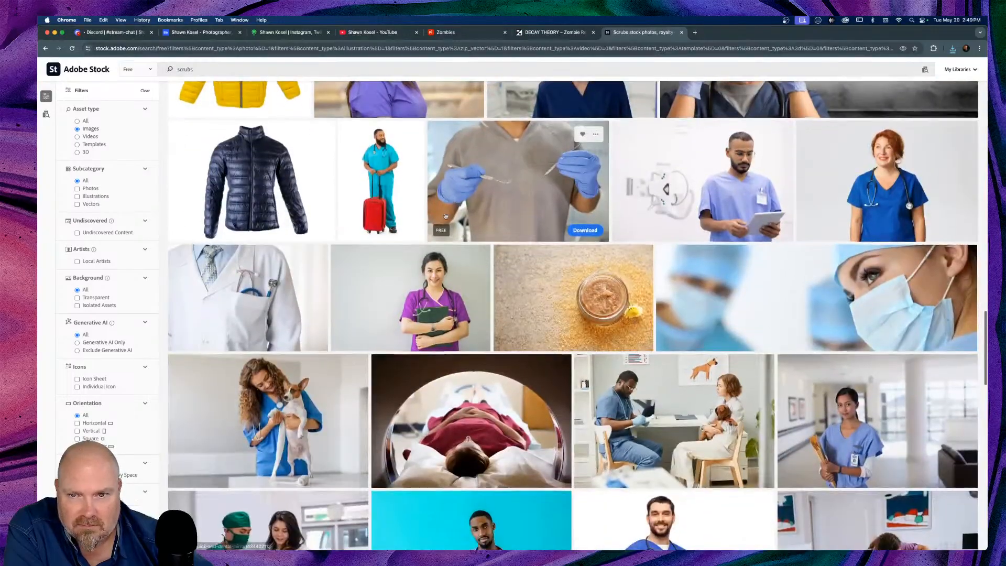
scroll(445, 216, down, 2)
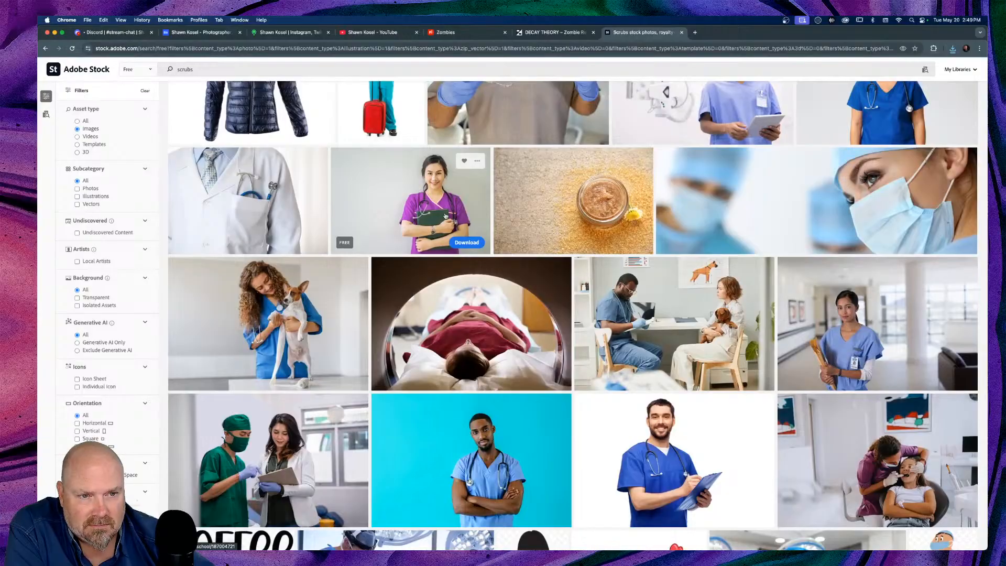
scroll(445, 216, down, 2)
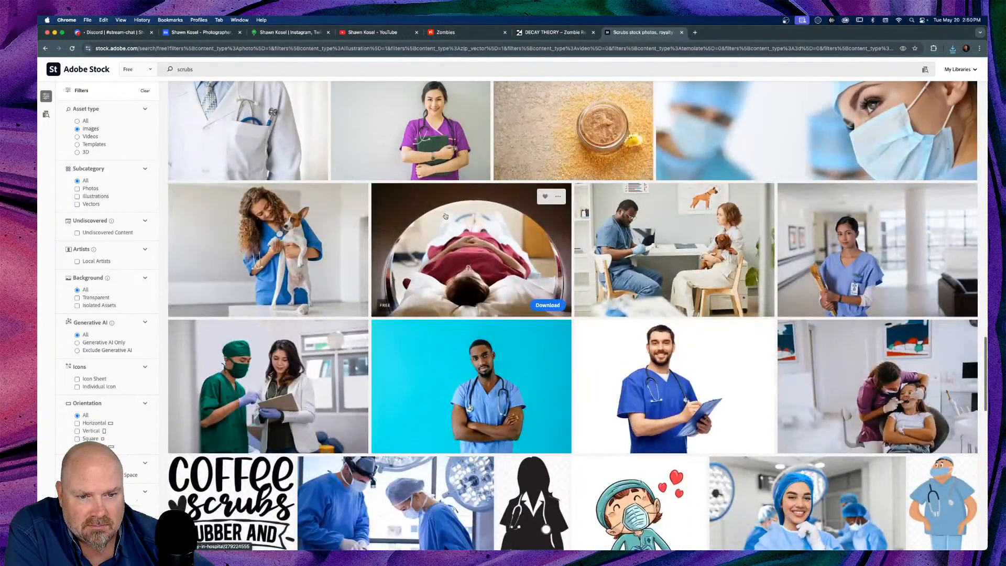
scroll(445, 216, down, 8)
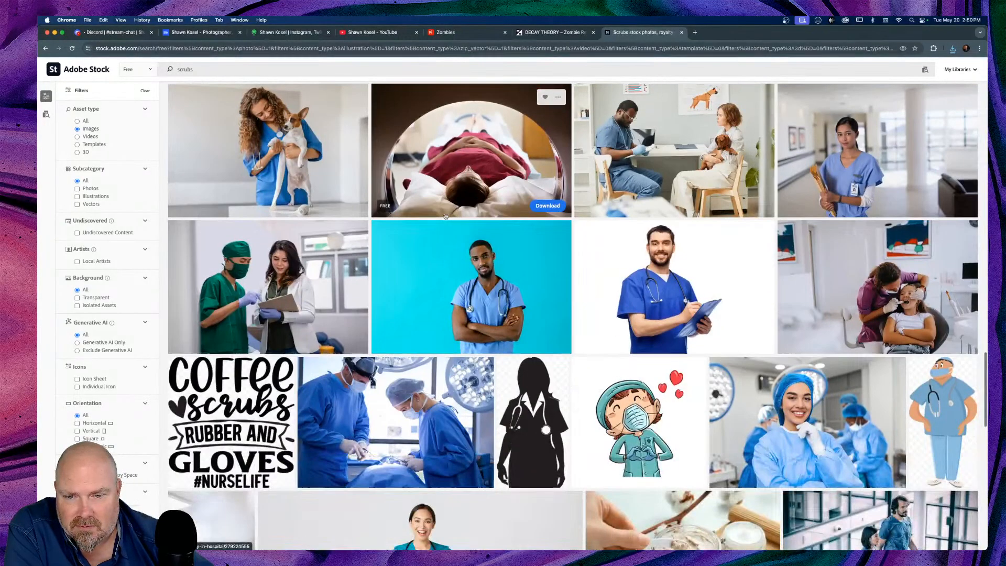
scroll(445, 216, down, 6)
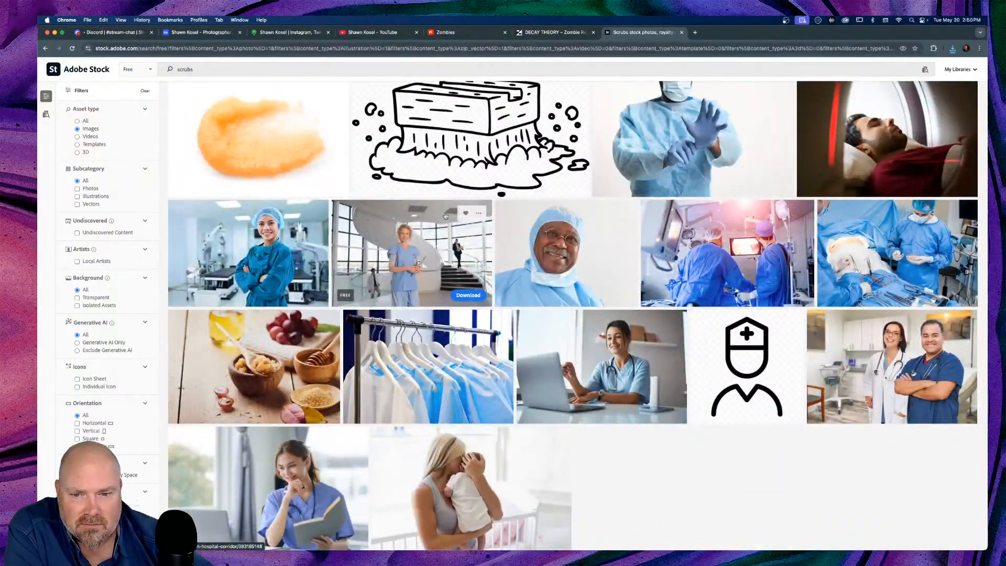
scroll(445, 216, down, 6)
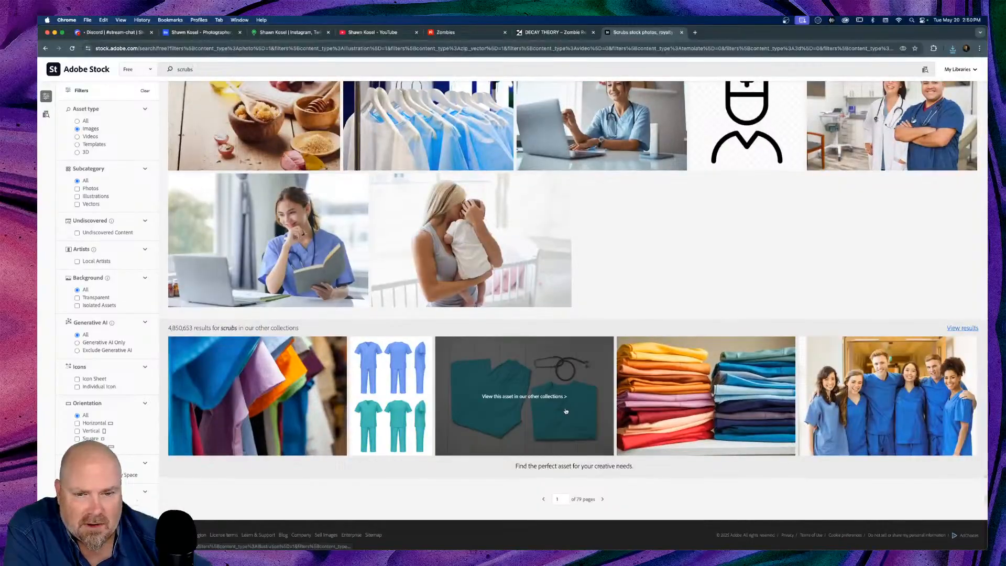
click(603, 500)
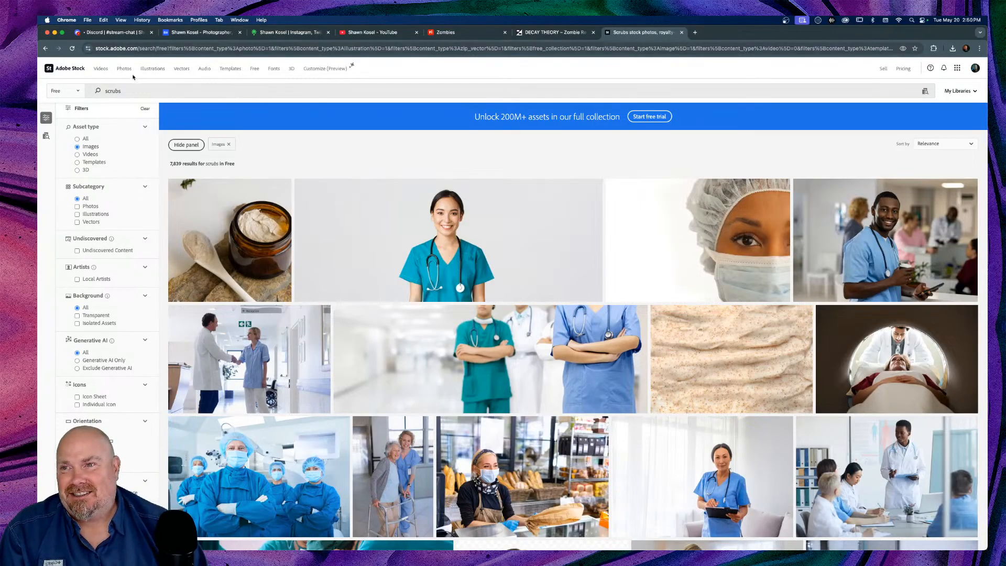
Search the free Adobe Stock images for "doctor"
text(docto)
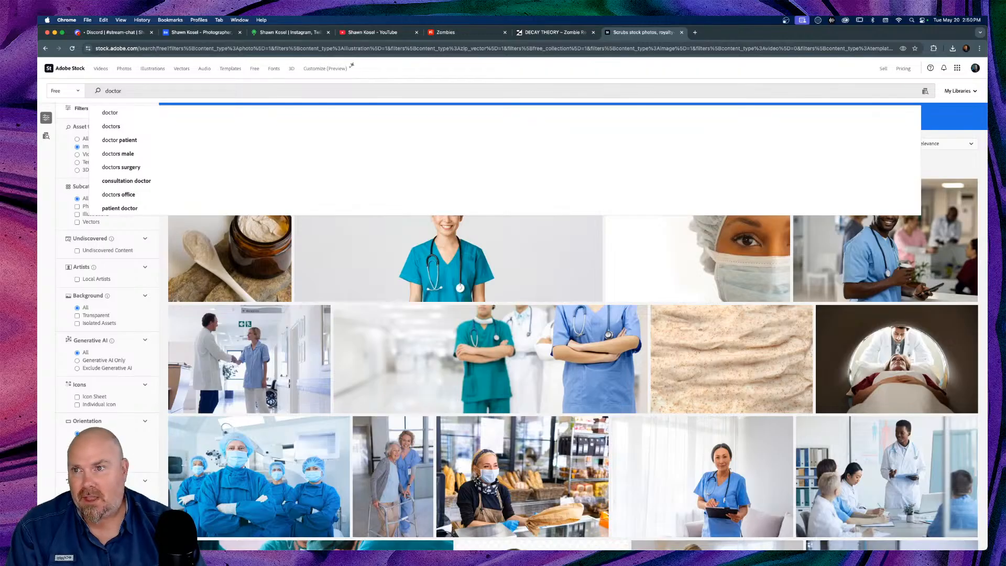
text(r)
key(Return)
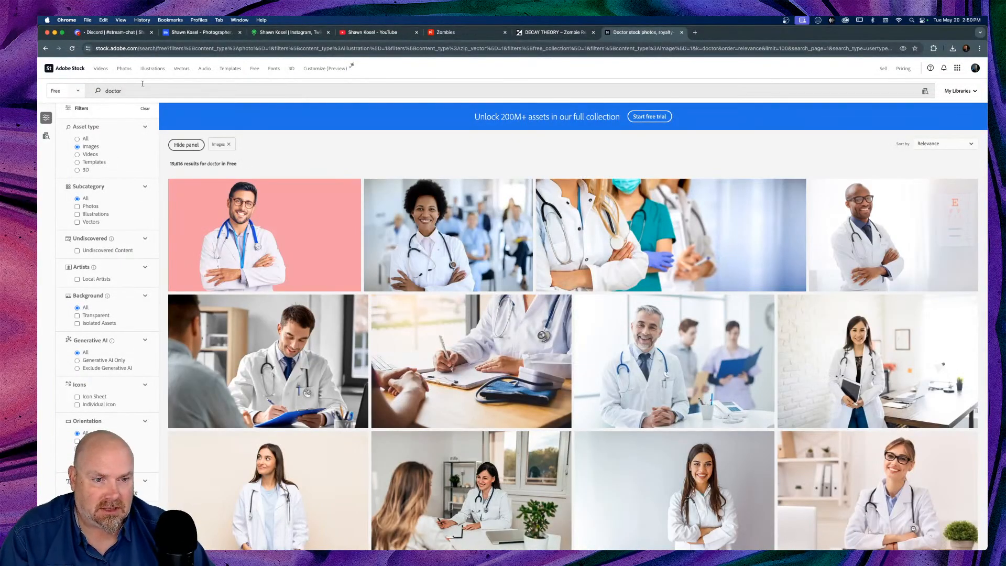
Examine the first page of doctor photos for a suitable shot of someone in a white coat
scroll(306, 84, down, 5)
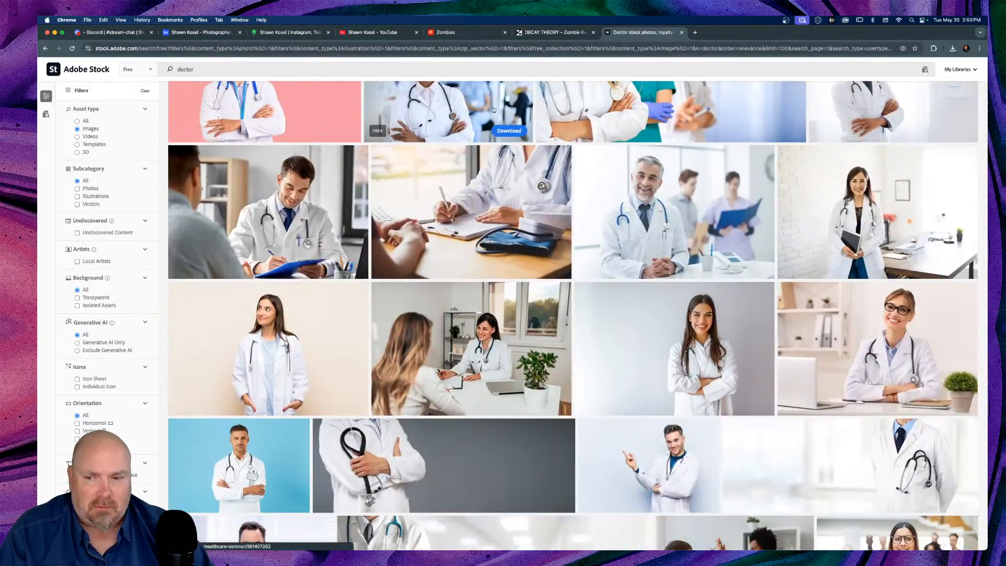
scroll(521, 115, down, 5)
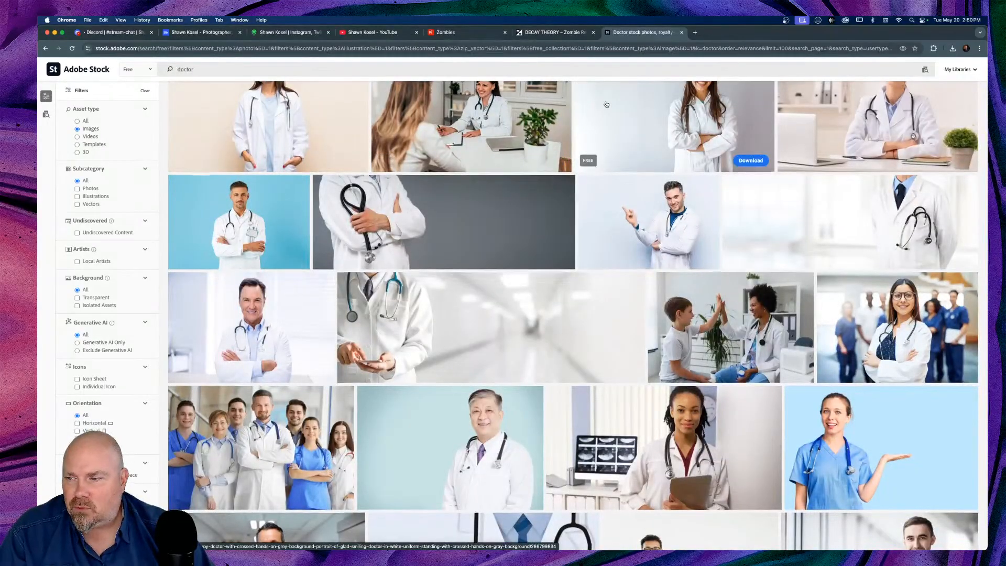
scroll(607, 104, down, 4)
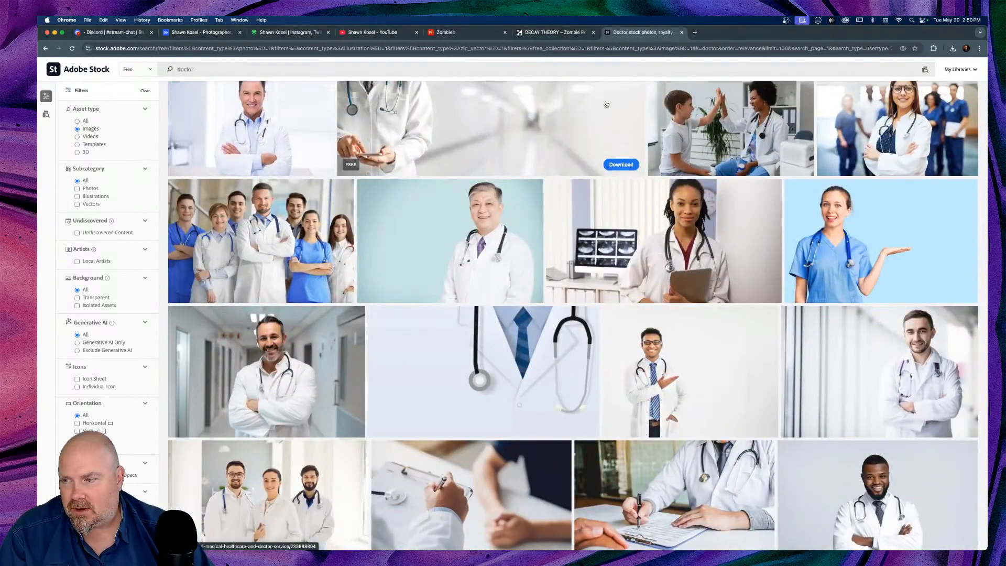
scroll(628, 105, down, 5)
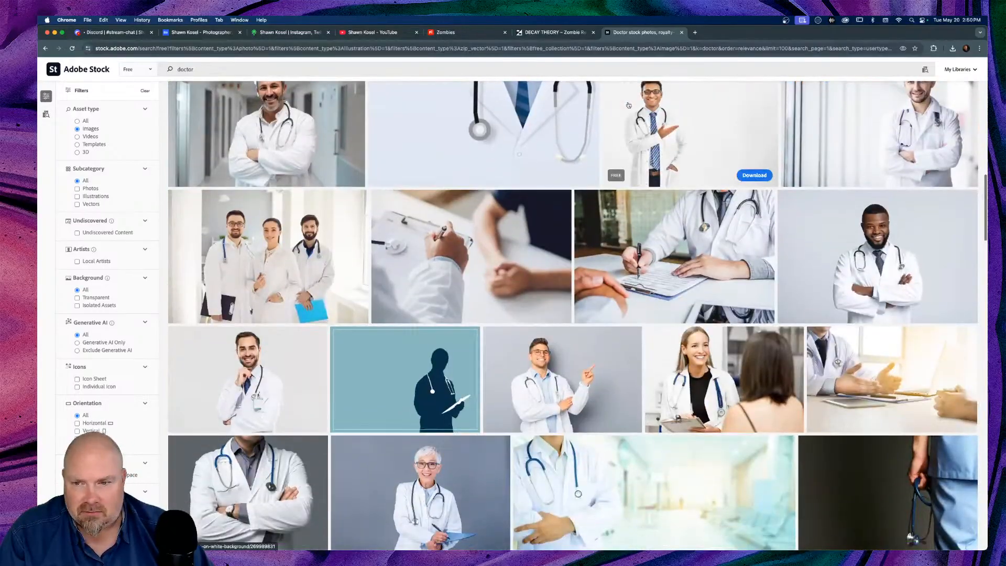
scroll(628, 105, down, 2)
scroll(628, 105, down, 5)
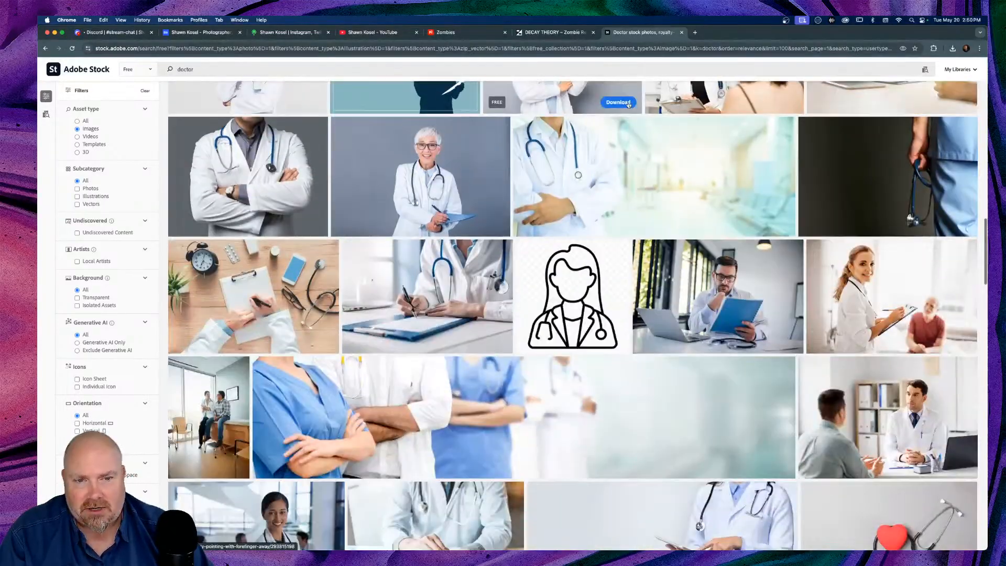
scroll(634, 107, down, 2)
scroll(634, 107, down, 2)
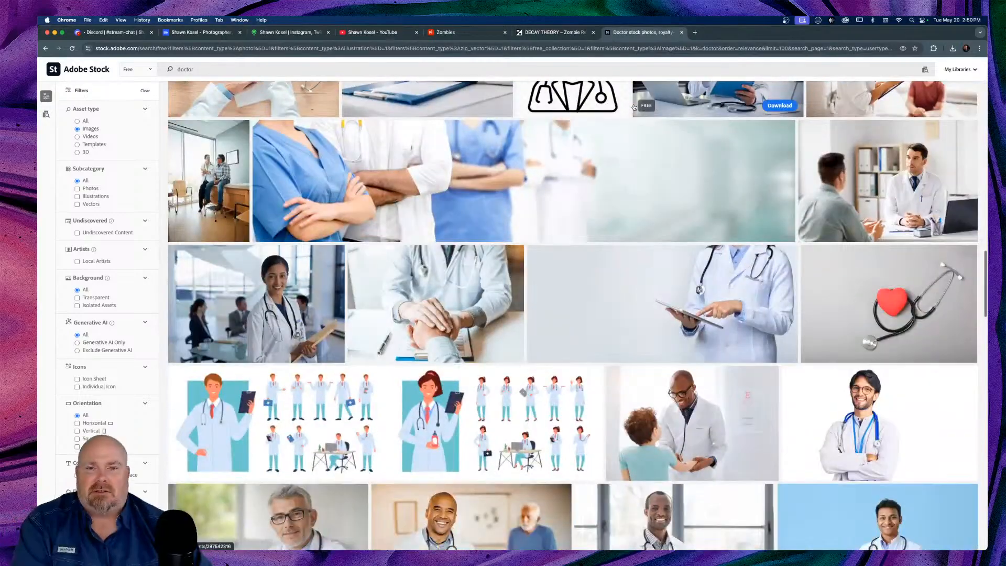
scroll(635, 107, down, 4)
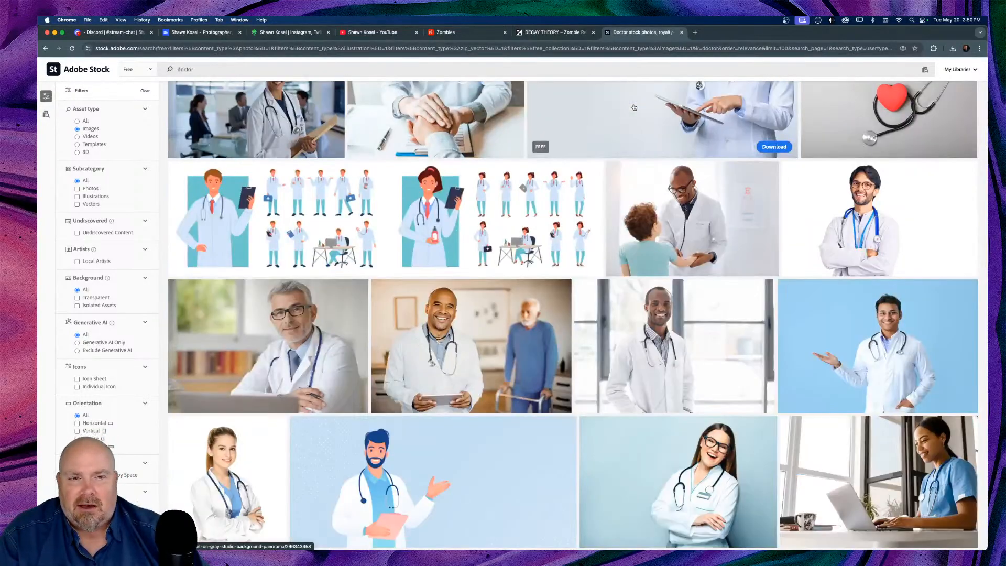
scroll(635, 107, down, 6)
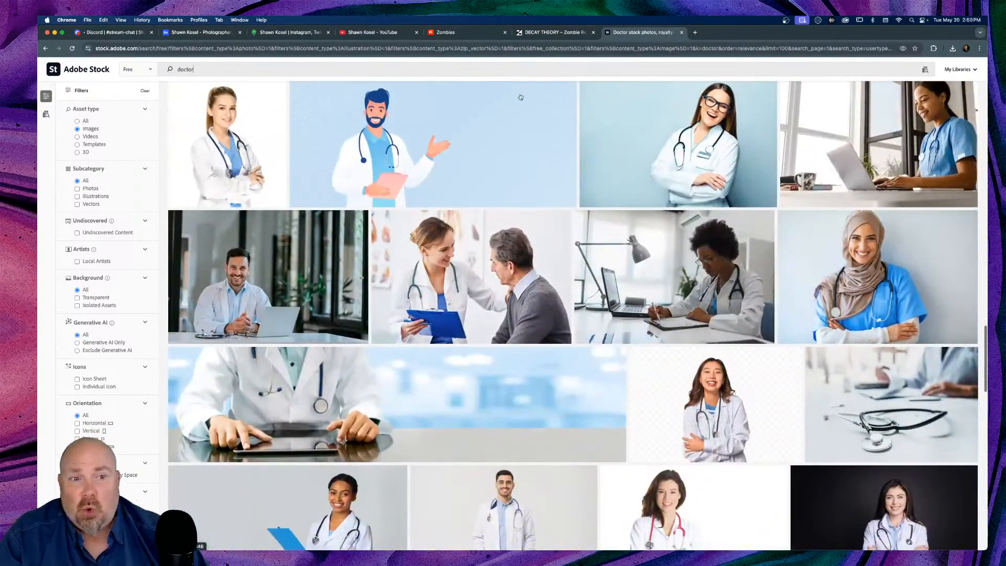
scroll(519, 120, down, 4)
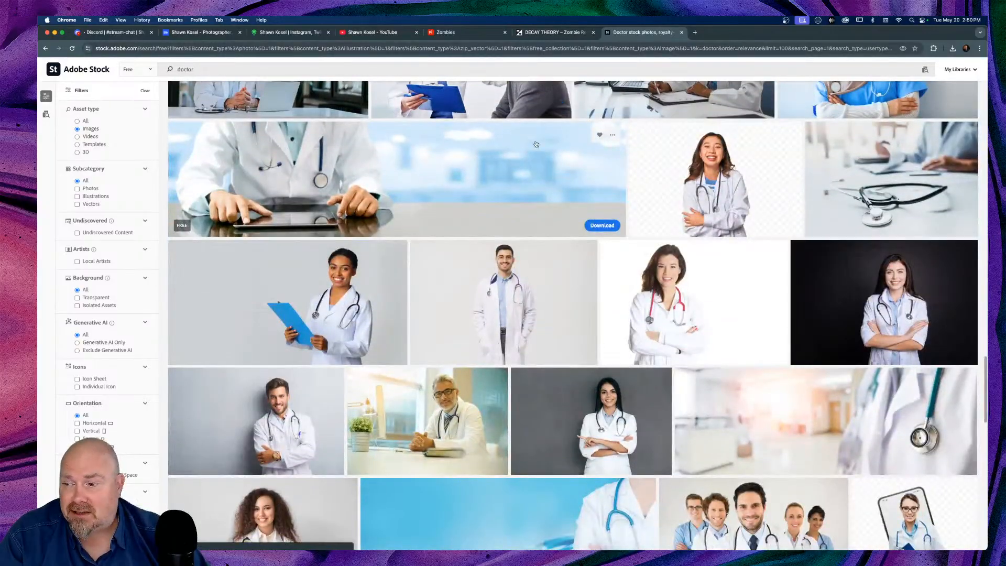
scroll(537, 144, down, 5)
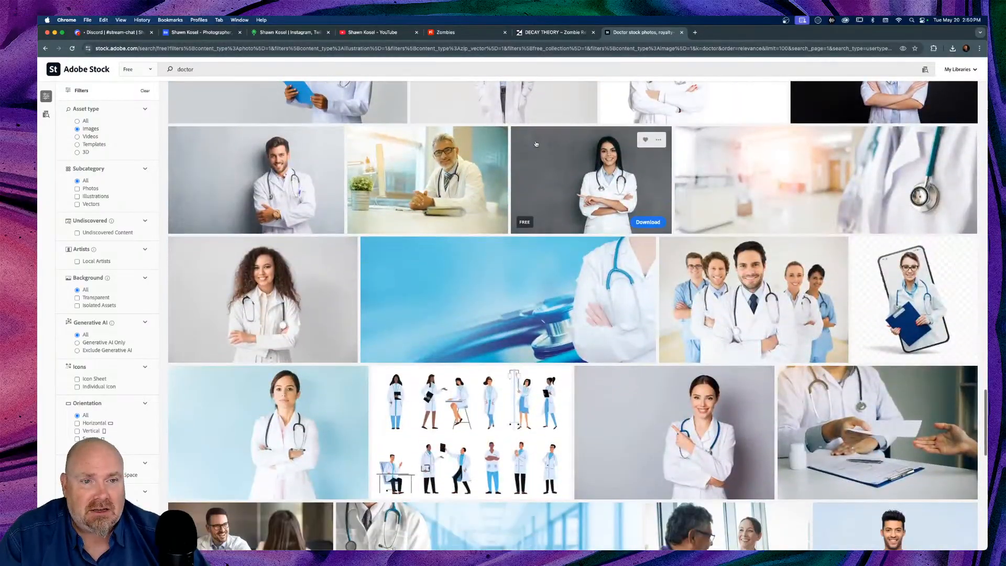
scroll(541, 143, down, 6)
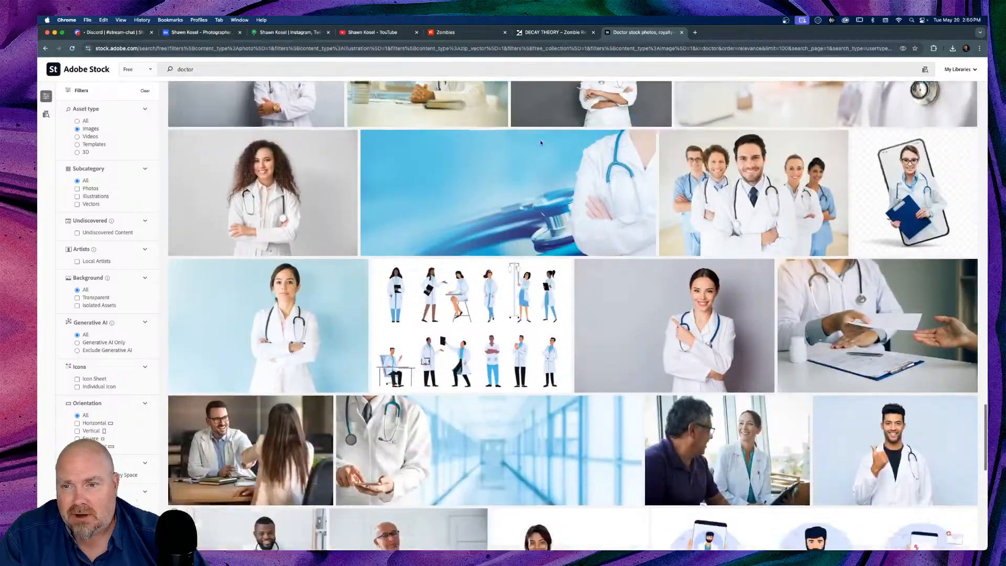
scroll(541, 143, down, 8)
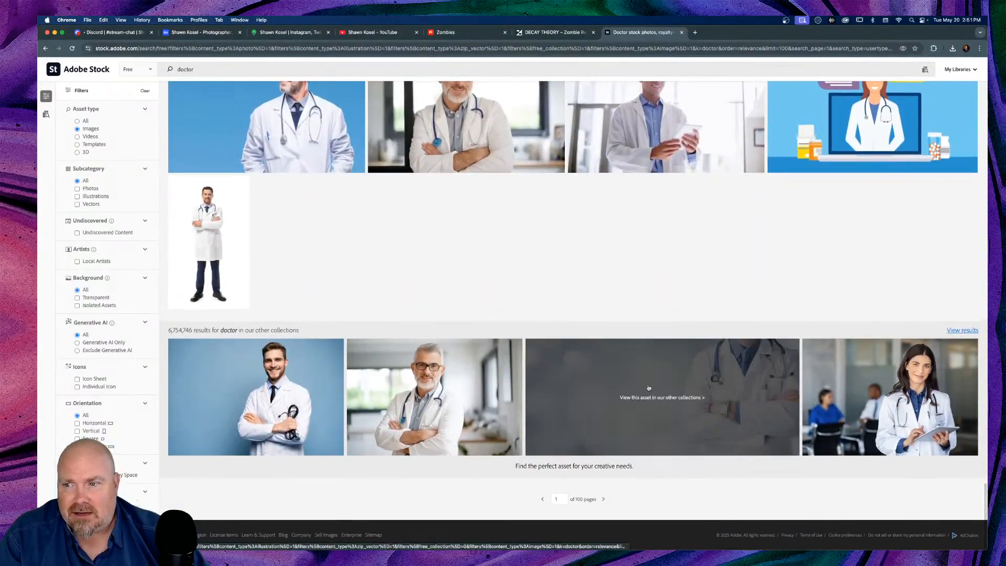
Go to the second page of doctor results and download the photo of the woman in glasses seated at a laptop
click(604, 498)
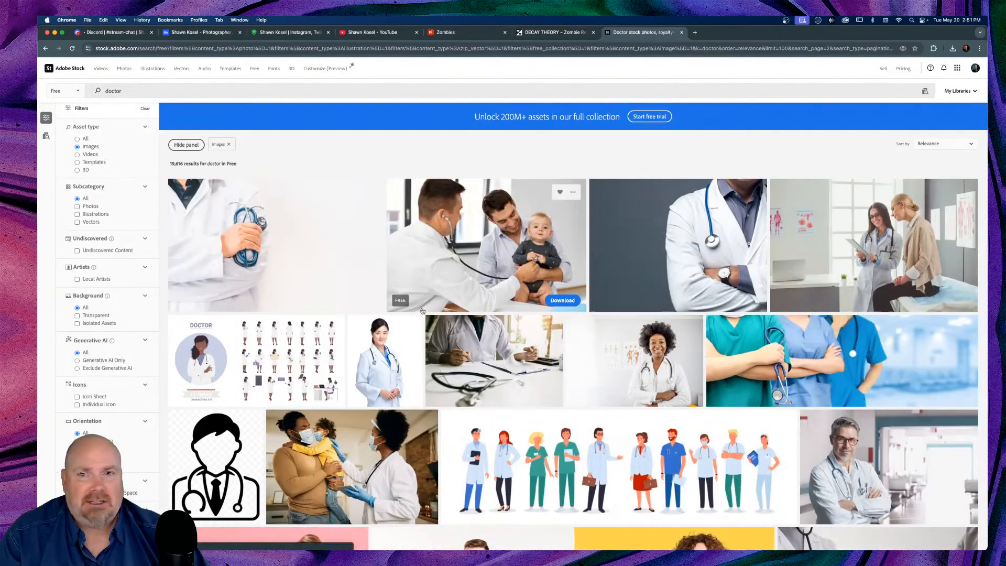
scroll(426, 306, down, 6)
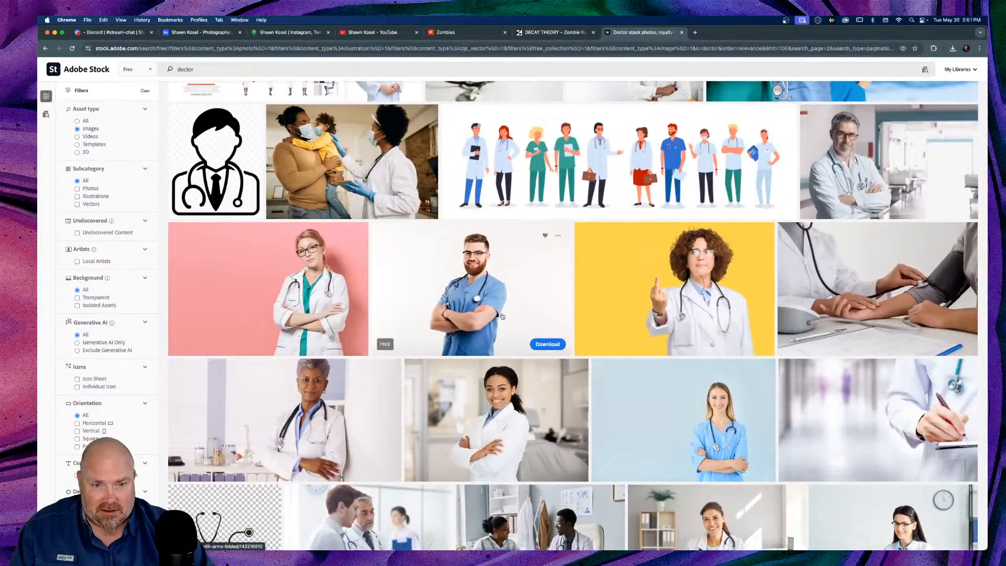
scroll(502, 316, down, 5)
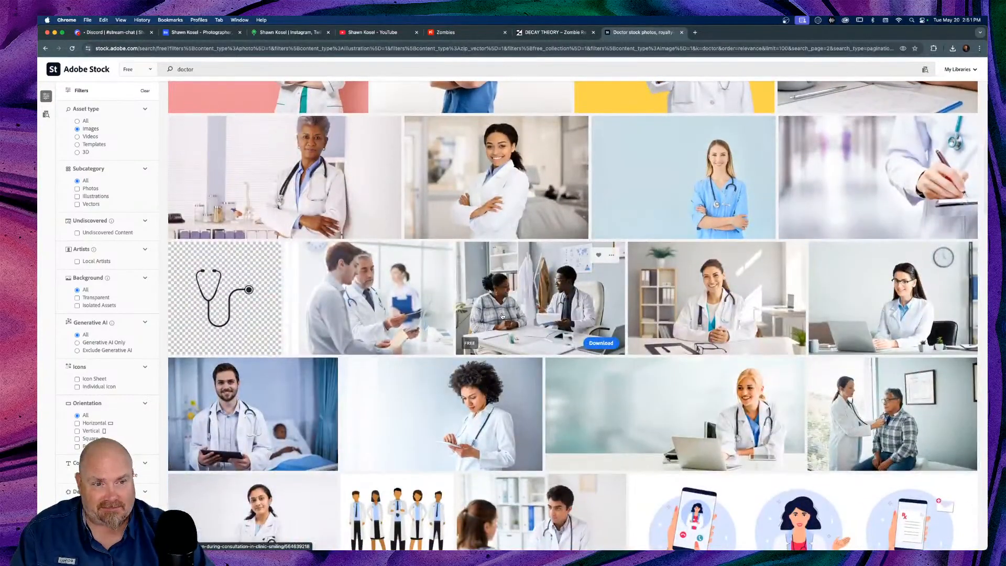
scroll(502, 316, down, 1)
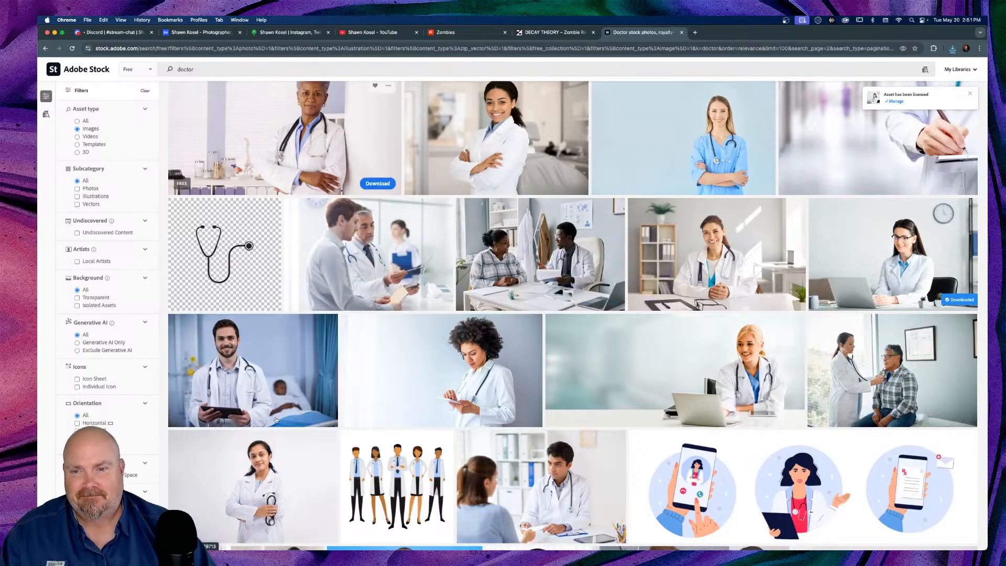
Switch to Adobe Illustrator and place the brown briefcase photo from the Finder Downloads folder onto the ZRS artboard
mouse_move(349, 535)
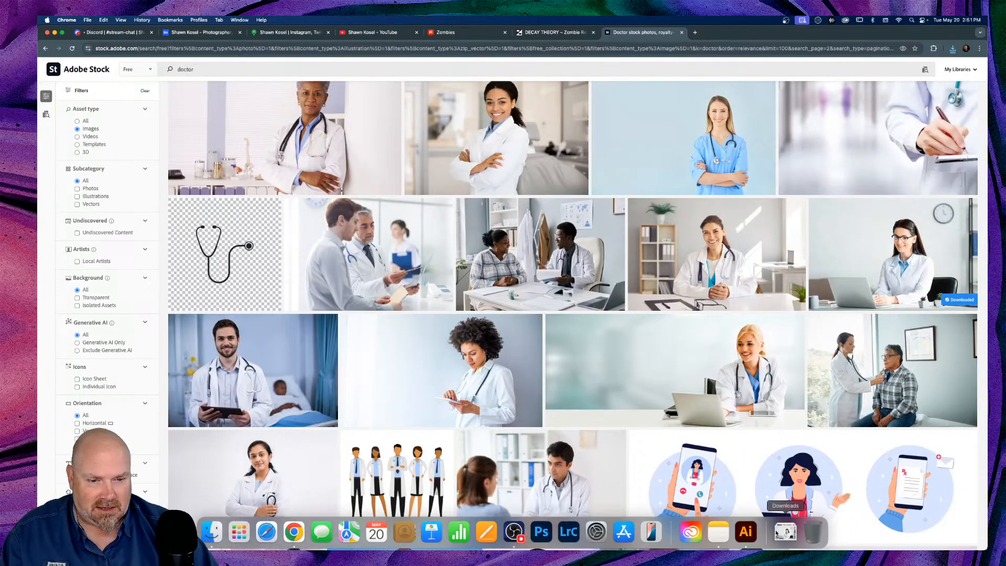
key(super+Tab)
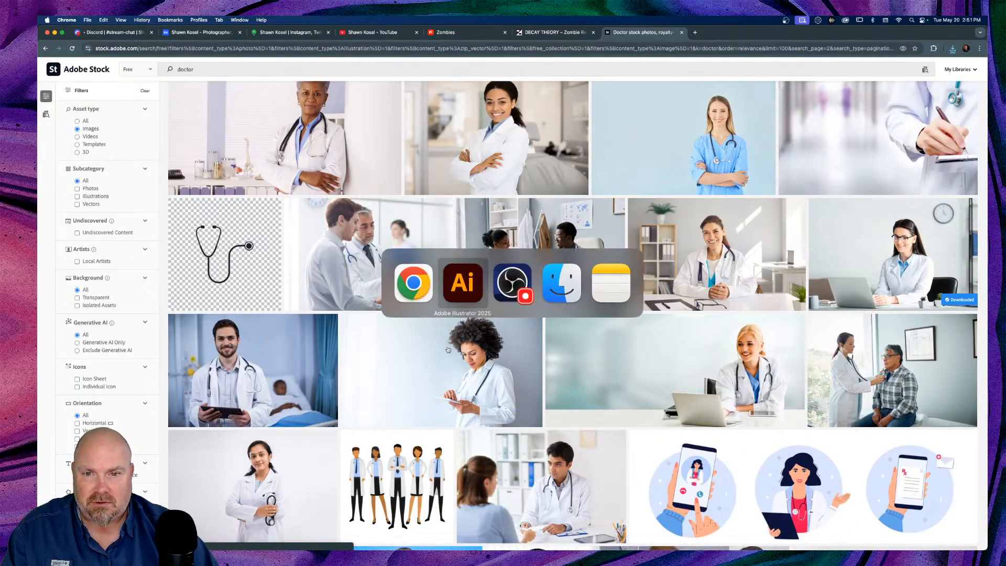
scroll(480, 392, right, 5)
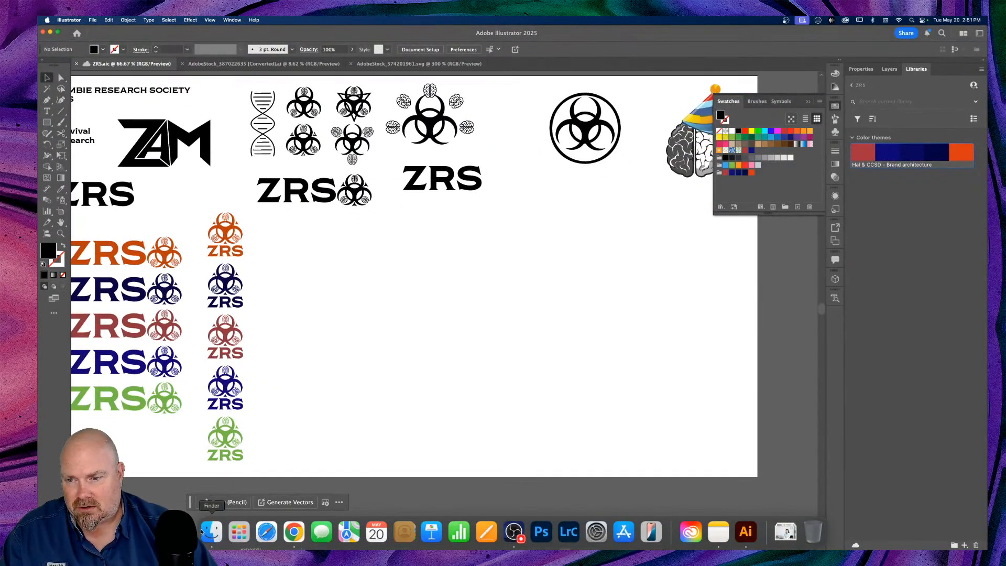
click(203, 532)
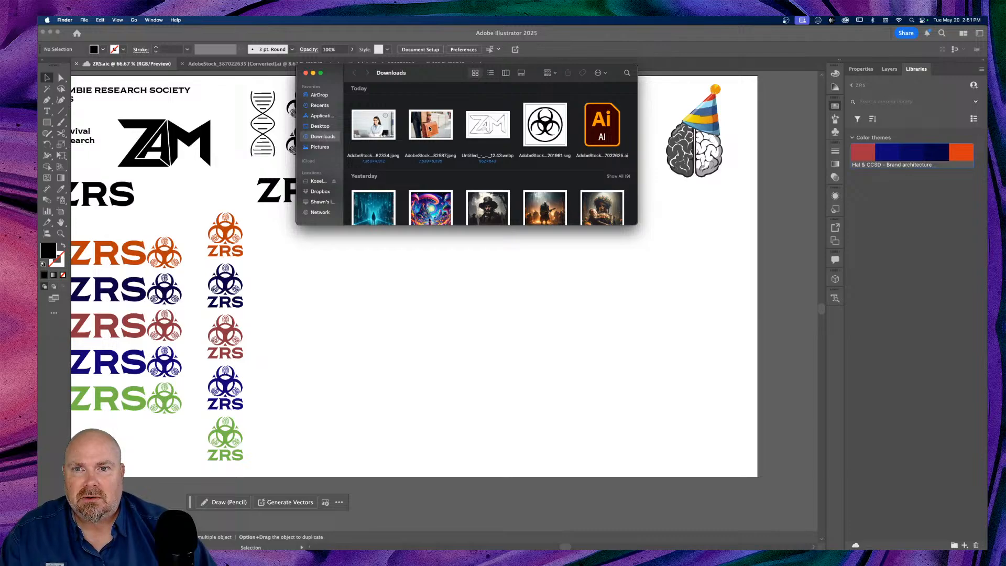
drag(447, 110, 375, 295)
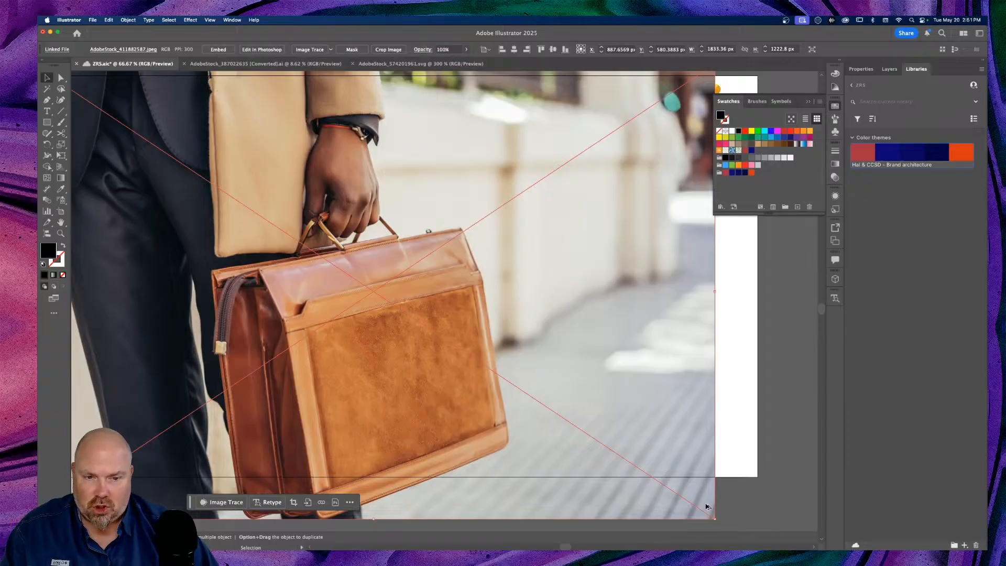
Scale down the briefcase photo and position it beside the stacked colored logos, below the black ZRS marks
drag(715, 518, 480, 359)
drag(391, 332, 411, 320)
click(573, 294)
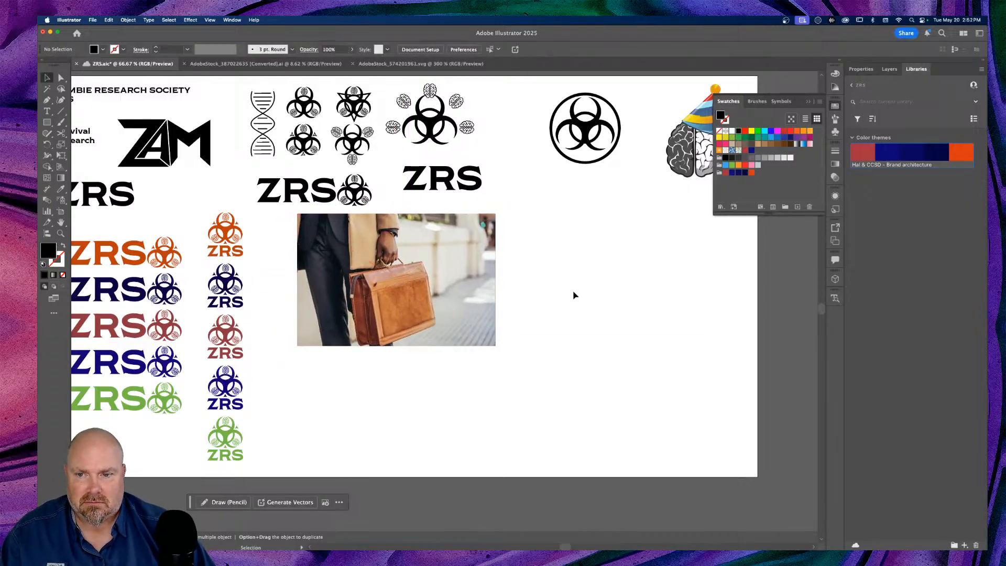
Acknowledge the linked-asset warning and embed the briefcase photo in the document
mouse_move(380, 547)
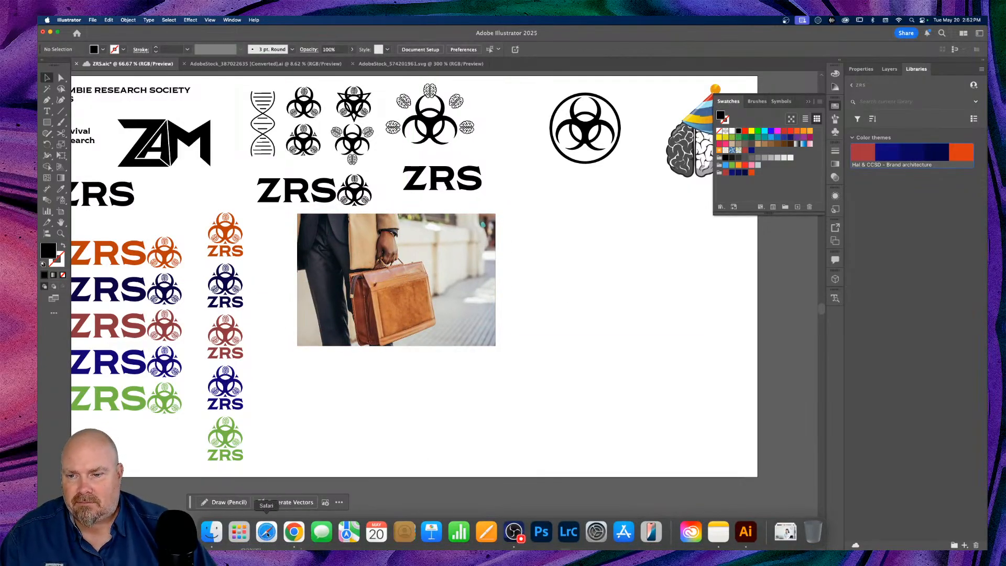
click(239, 532)
click(212, 532)
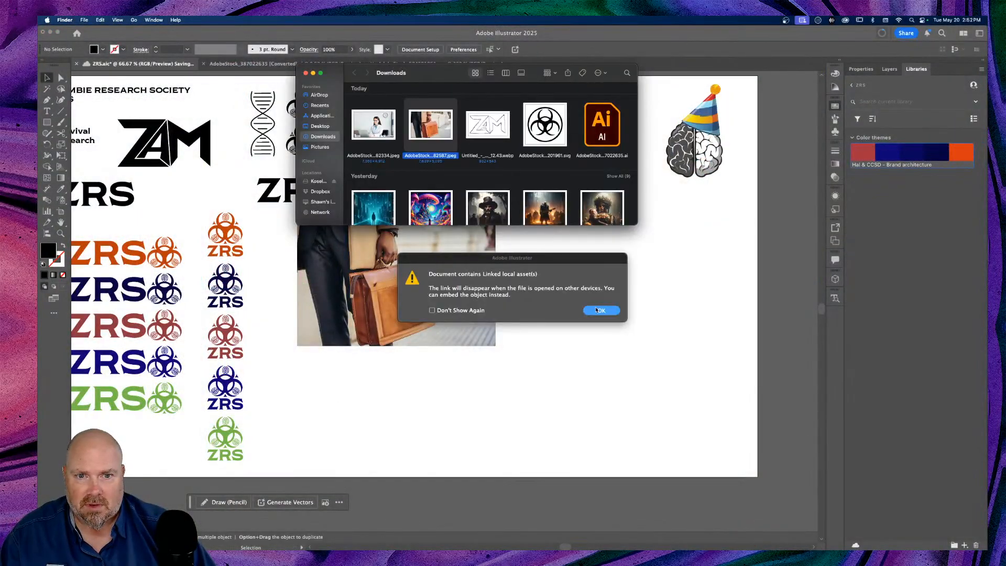
click(597, 310)
click(602, 310)
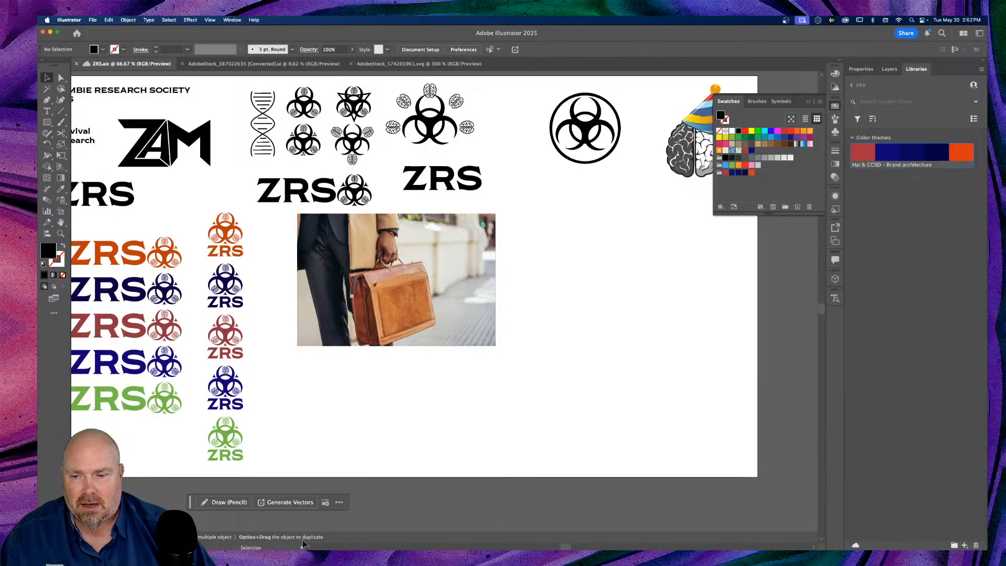
click(429, 247)
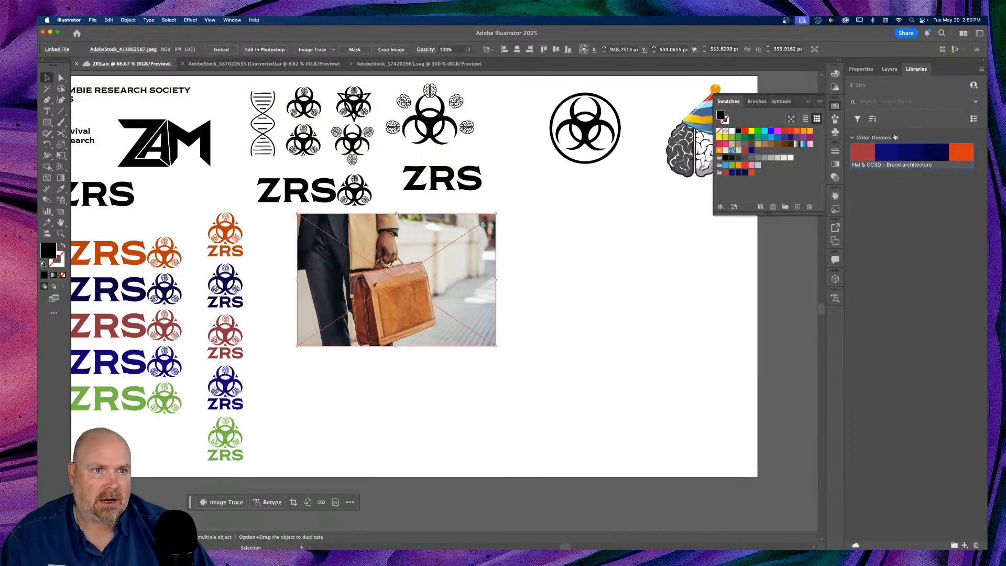
click(869, 69)
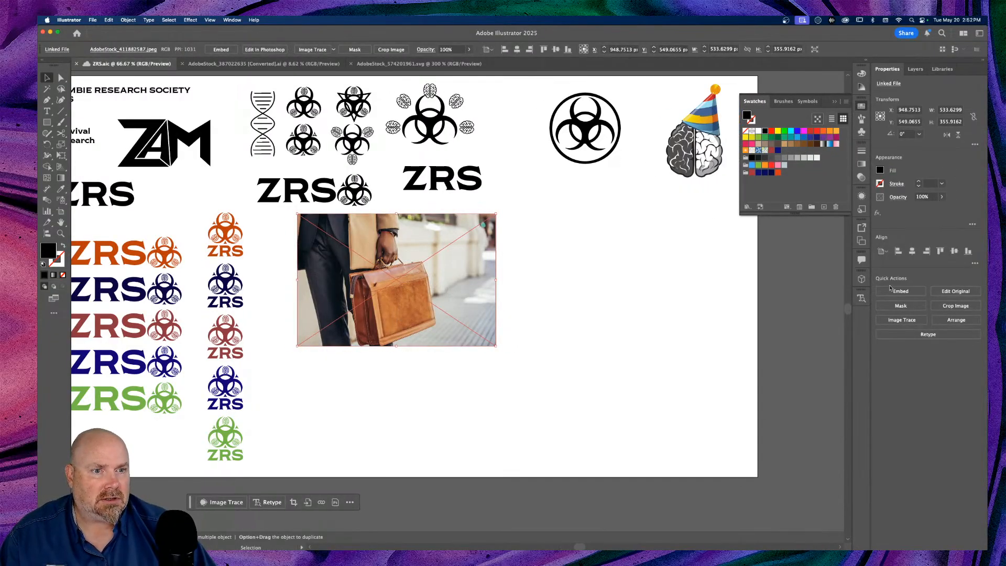
click(891, 292)
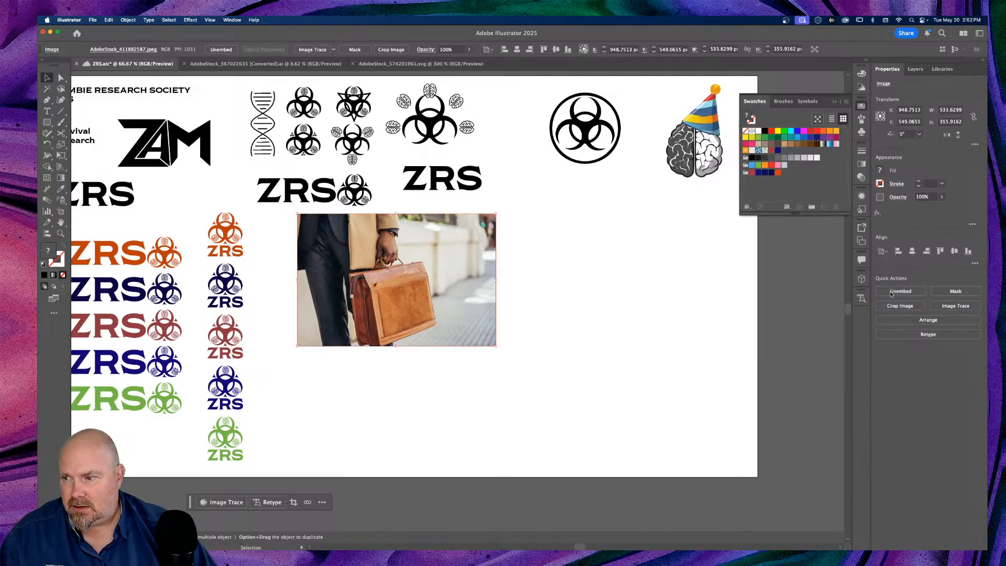
click(603, 302)
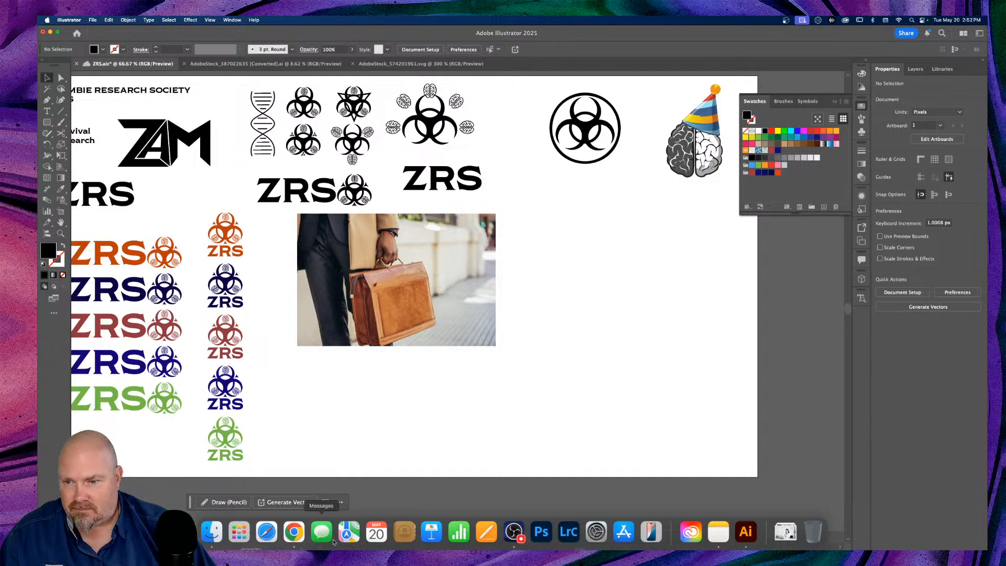
Place the white-coated woman's photo from Finder's Downloads folder, scale it to about 529 px wide beside the briefcase photo, and embed it
click(211, 531)
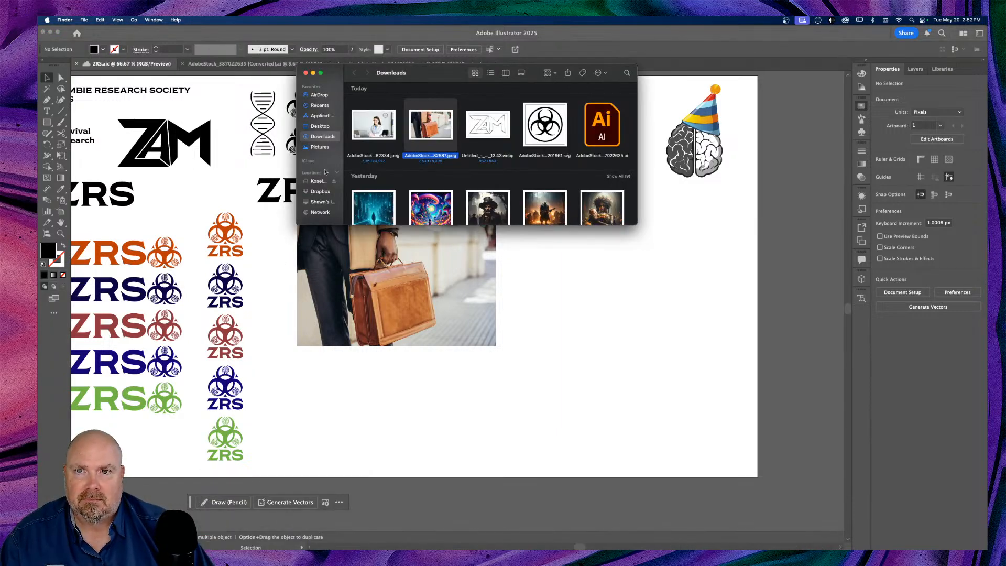
drag(352, 140, 499, 346)
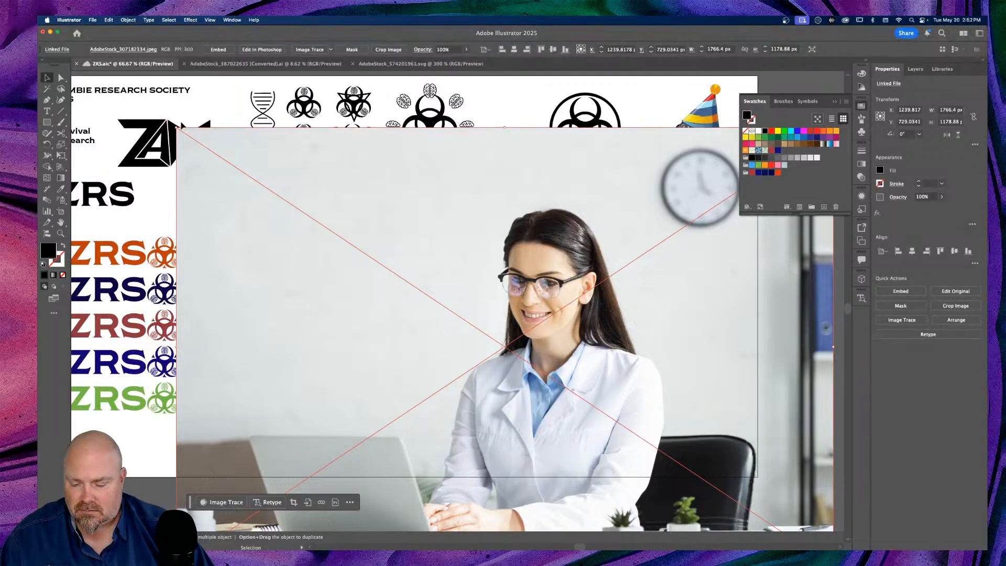
mouse_move(196, 133)
mouse_down()
mouse_move(173, 127)
mouse_move(188, 137)
mouse_up()
drag(361, 247, 406, 281)
drag(511, 371, 583, 354)
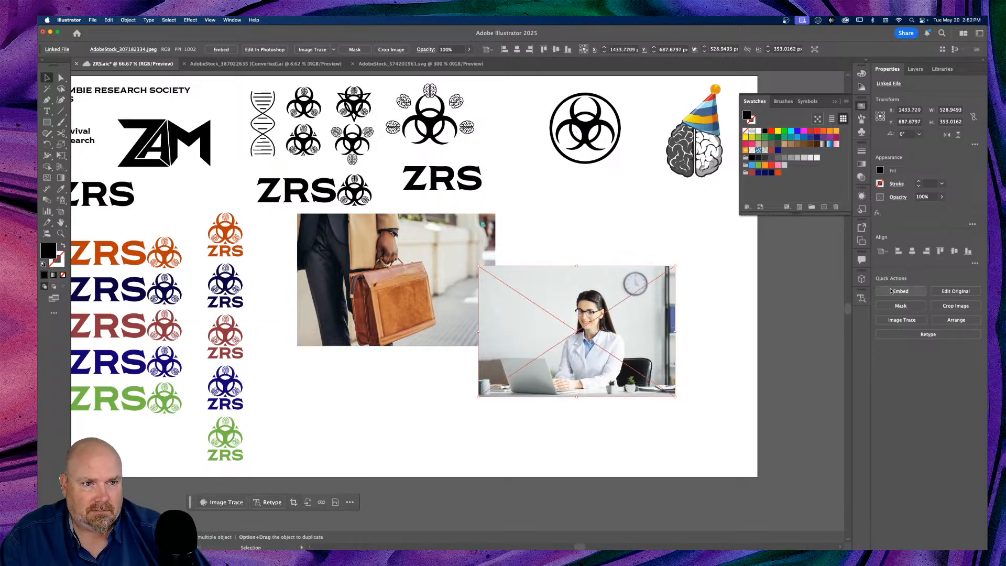
click(713, 336)
Duplicate the dark blue horizontal ZRS logo and place the copy just below the briefcase photo
scroll(716, 326, left, 5)
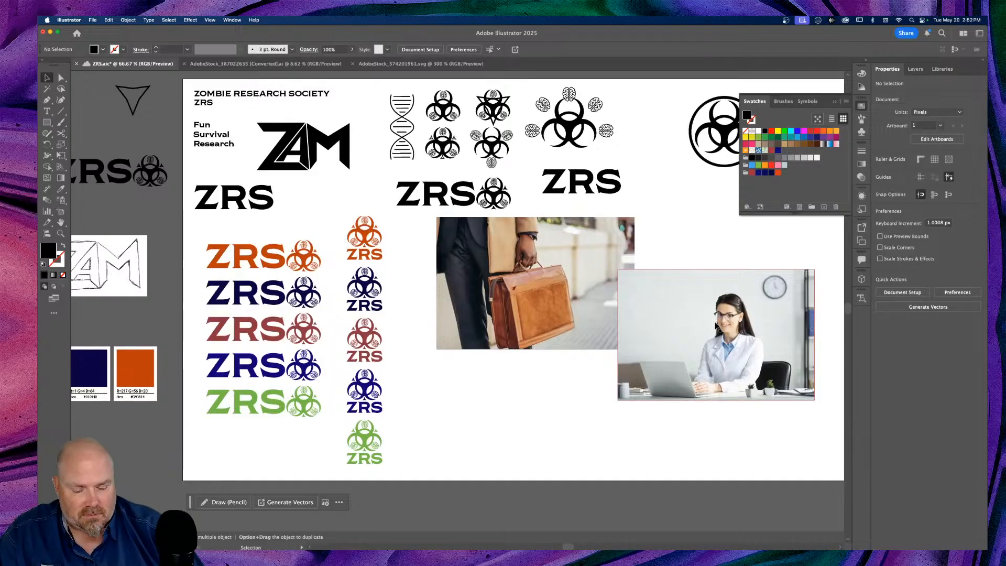
key(super+equal)
key(super+equal)
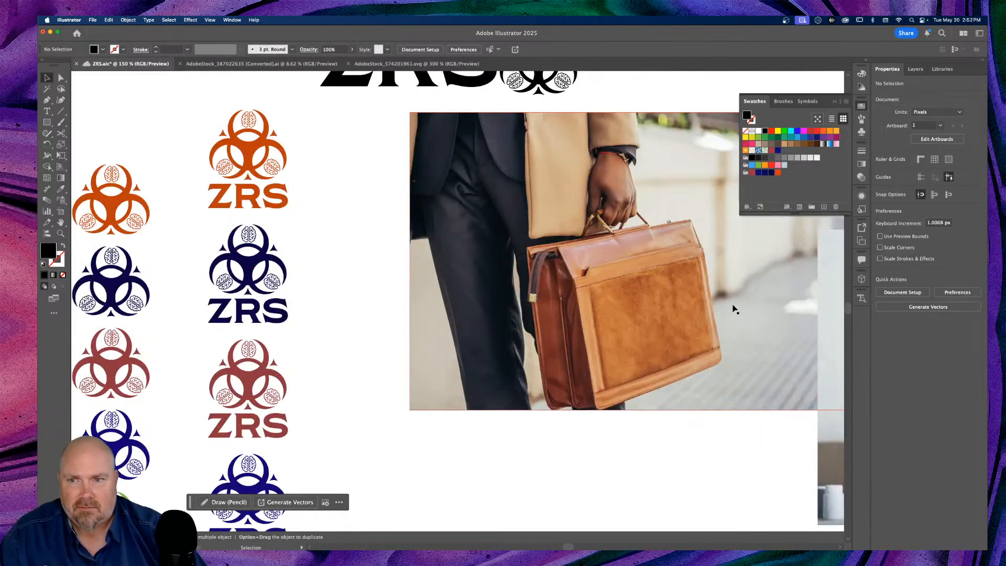
scroll(533, 330, down, 1)
scroll(533, 330, down, 2)
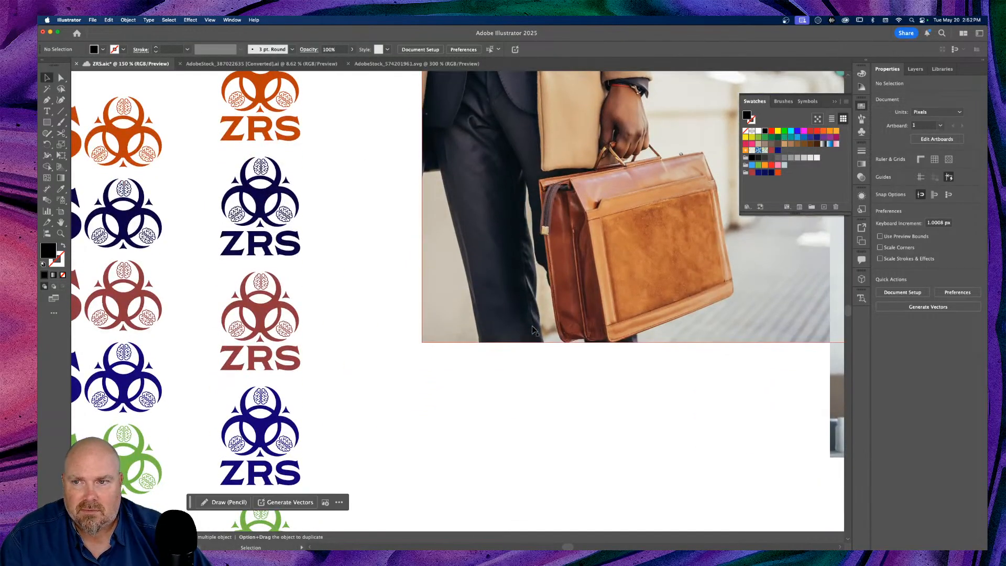
scroll(535, 330, left, 6)
key(super+minus)
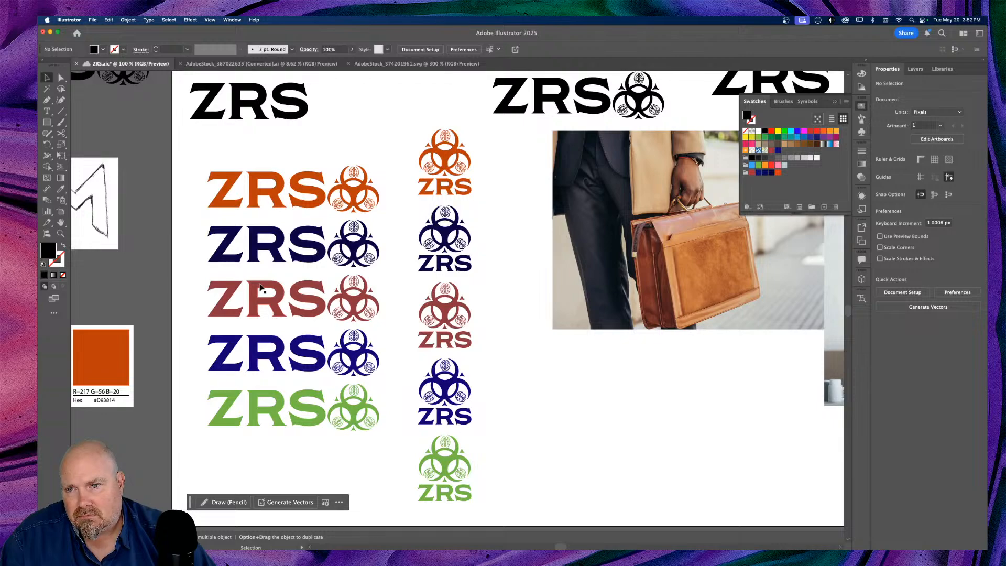
drag(280, 358, 668, 386)
scroll(668, 385, right, 10)
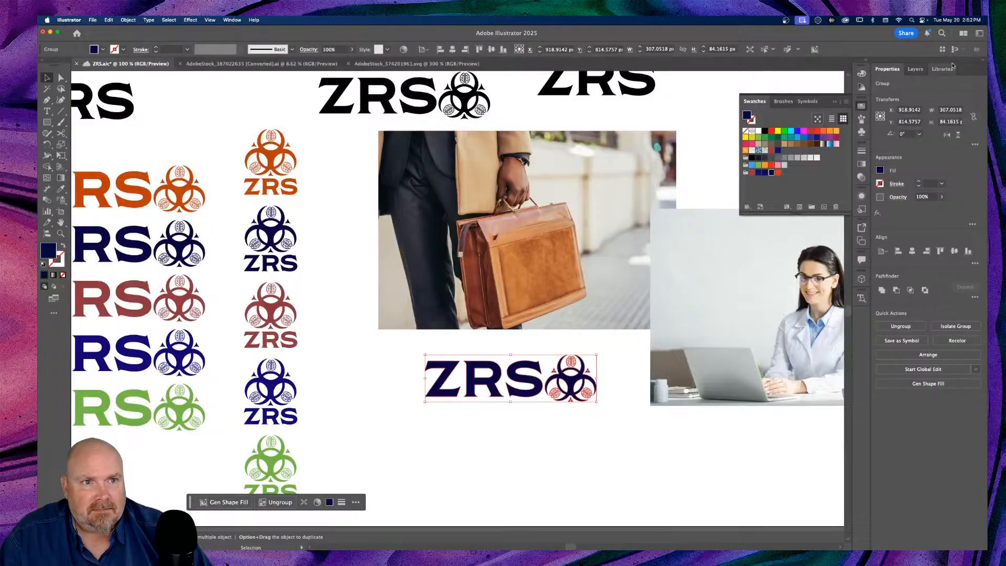
Move the briefcase and doctor images below the copied ZRS logo group in the DNA layer's stacking order
click(916, 68)
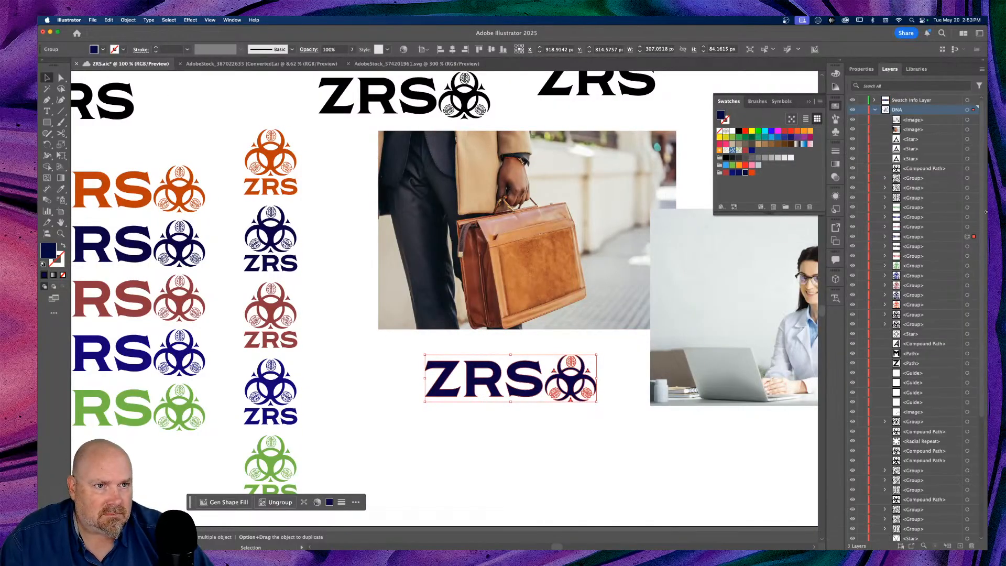
drag(920, 129, 936, 244)
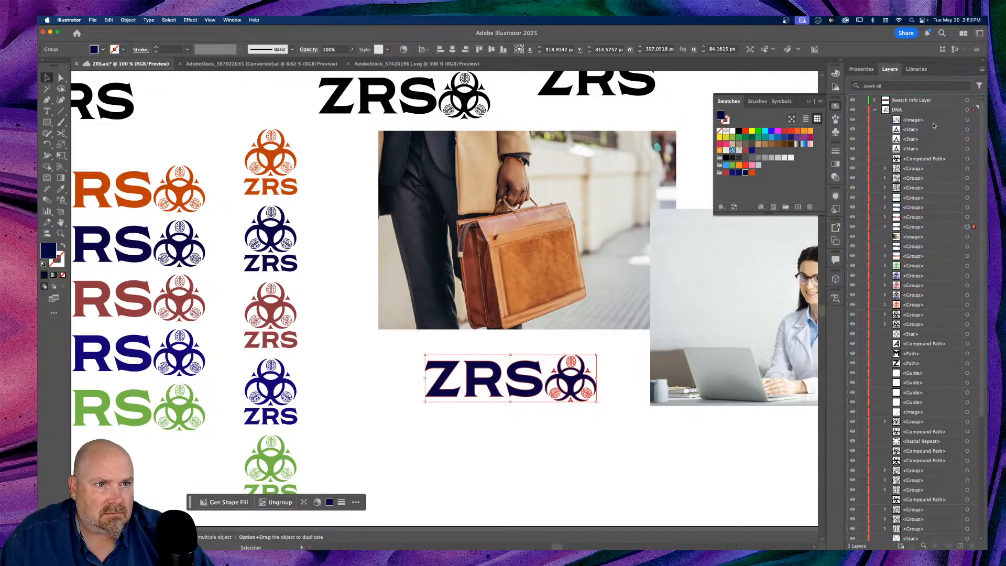
drag(934, 121, 934, 330)
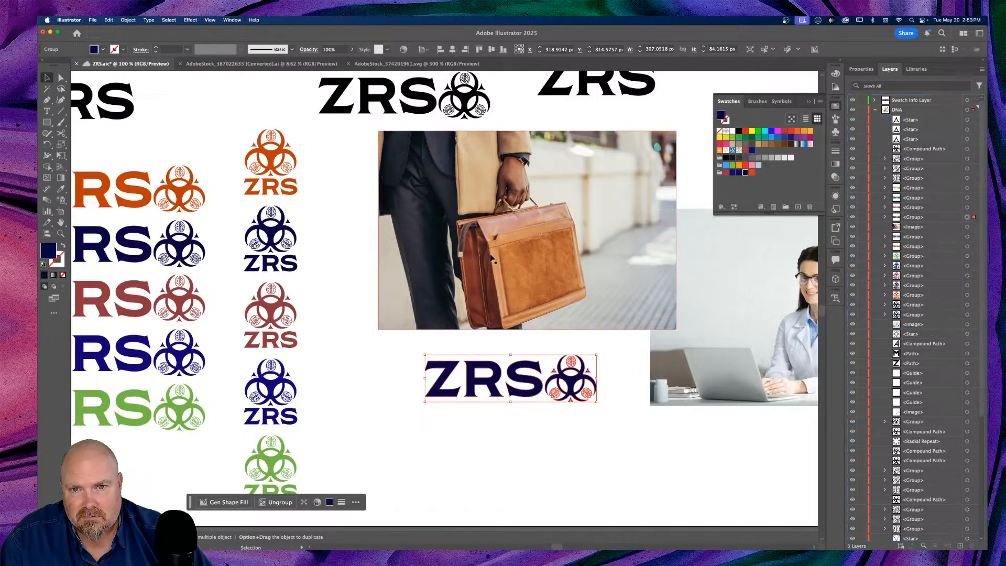
Scale the copied ZRS logo to about 152 px wide and position it on the front of the briefcase
drag(500, 384, 526, 264)
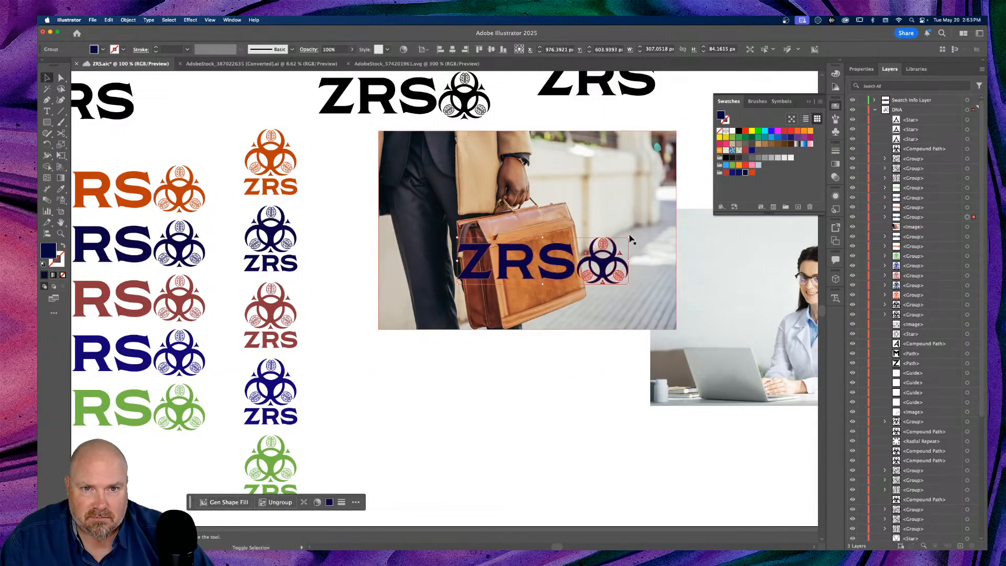
drag(630, 237, 542, 262)
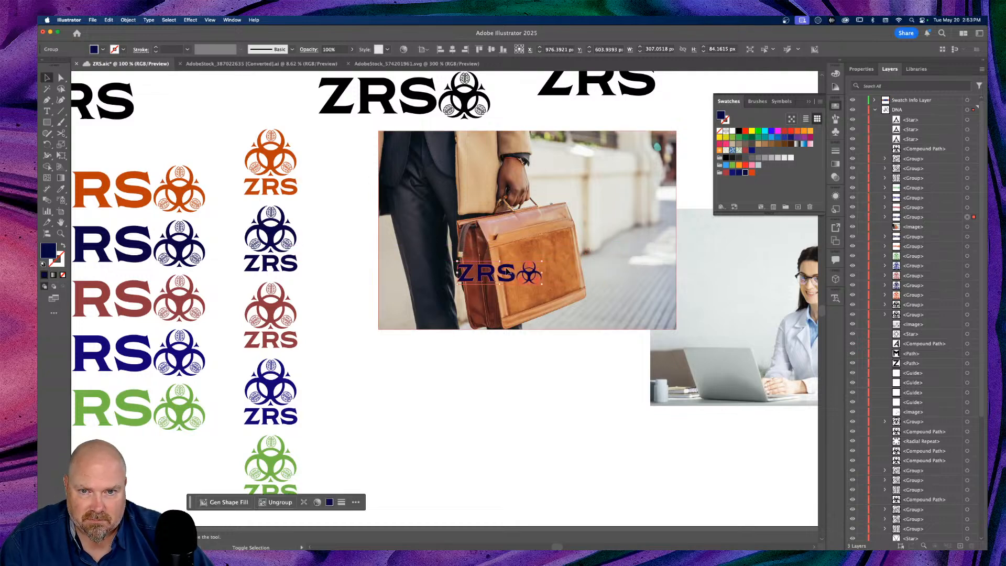
drag(485, 283, 524, 267)
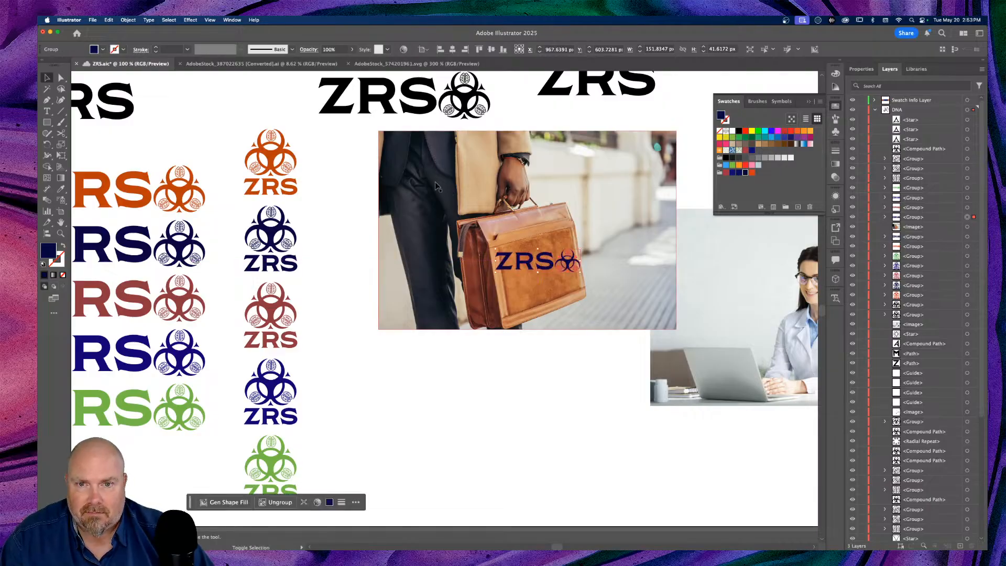
Create a mockup from the ZRS logo and briefcase photo, and tilt and reposition the logo to follow the bag's front face
shift+click(423, 179)
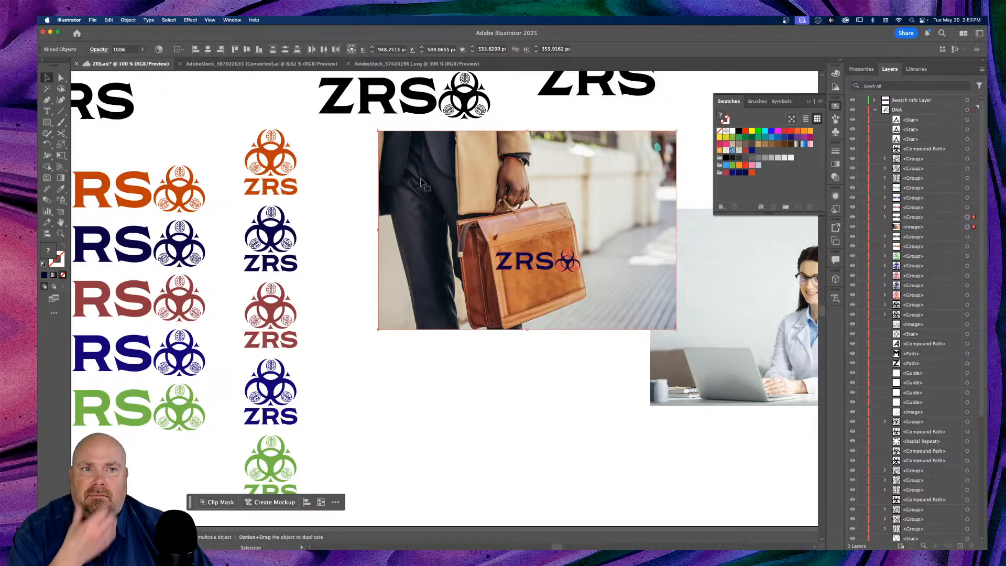
click(861, 68)
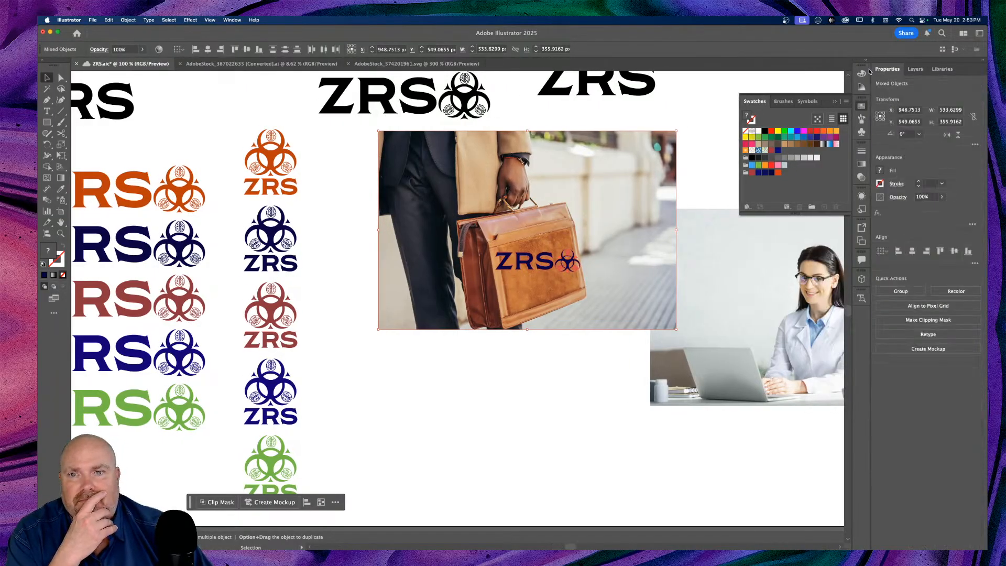
click(128, 20)
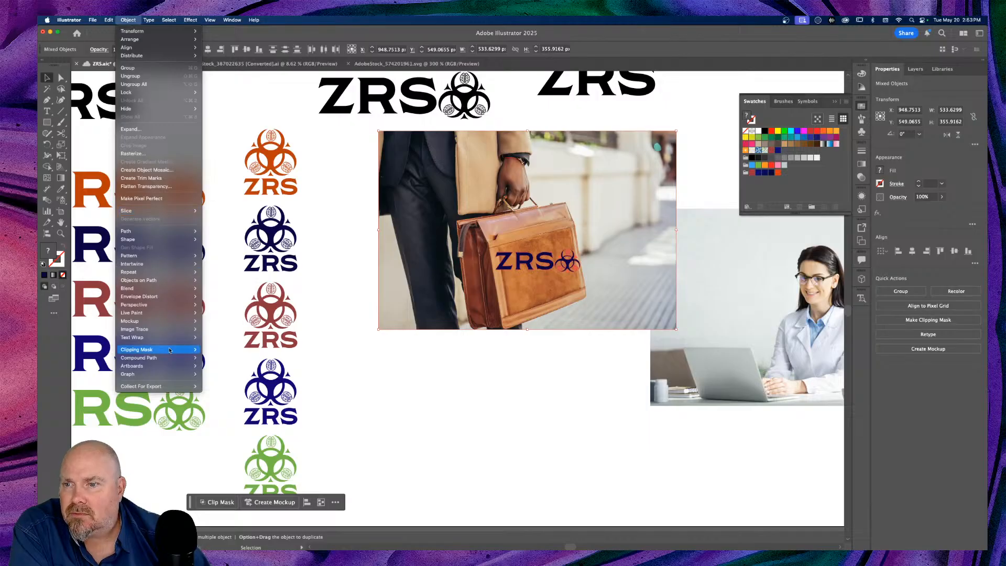
mouse_move(170, 350)
mouse_move(152, 322)
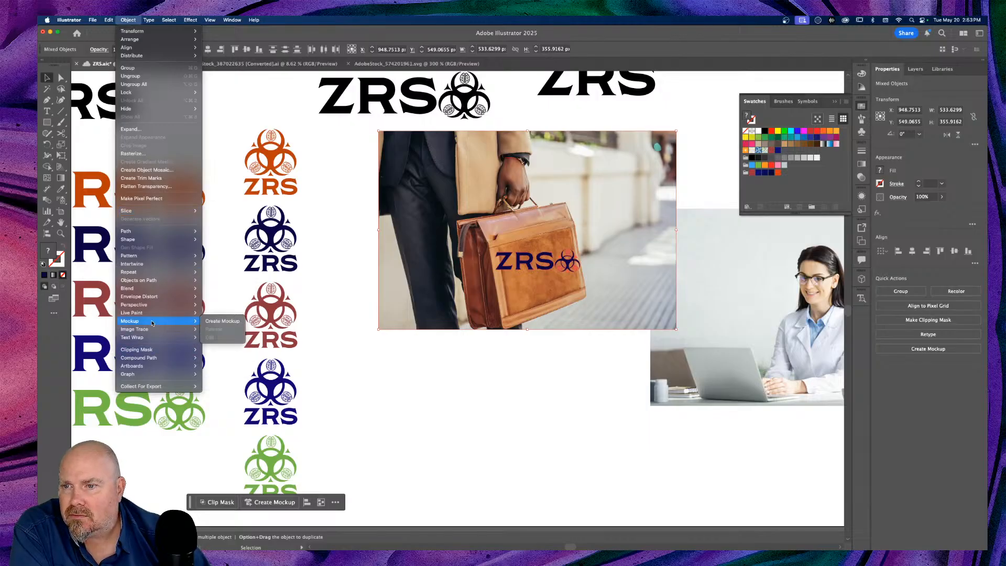
click(215, 321)
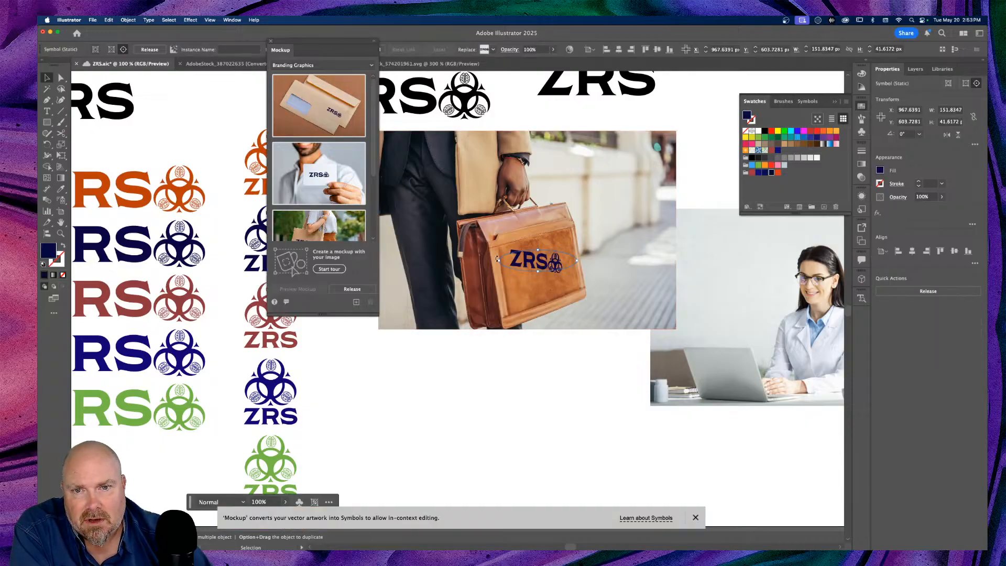
drag(498, 259, 498, 272)
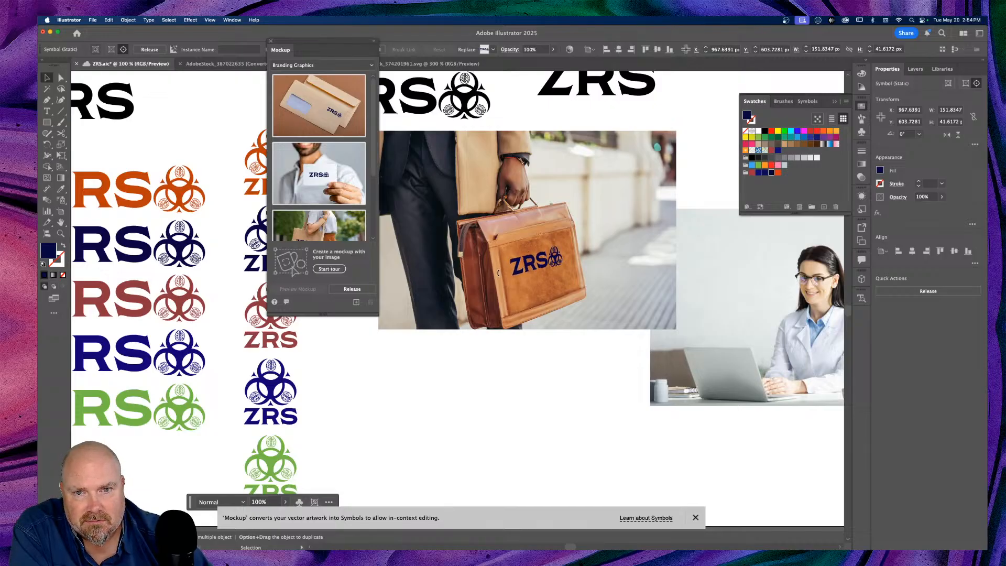
drag(535, 269, 537, 258)
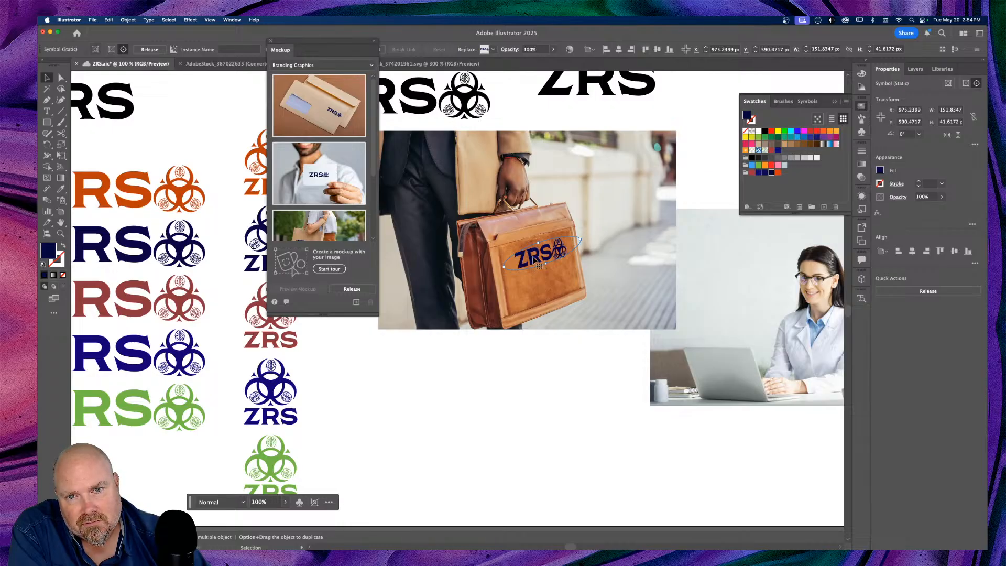
click(862, 196)
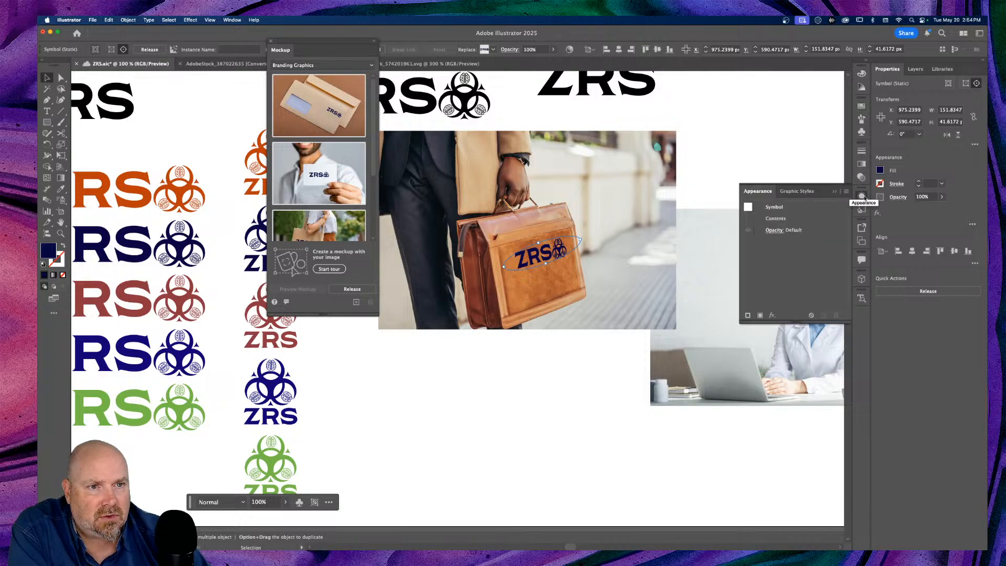
double_click(532, 258)
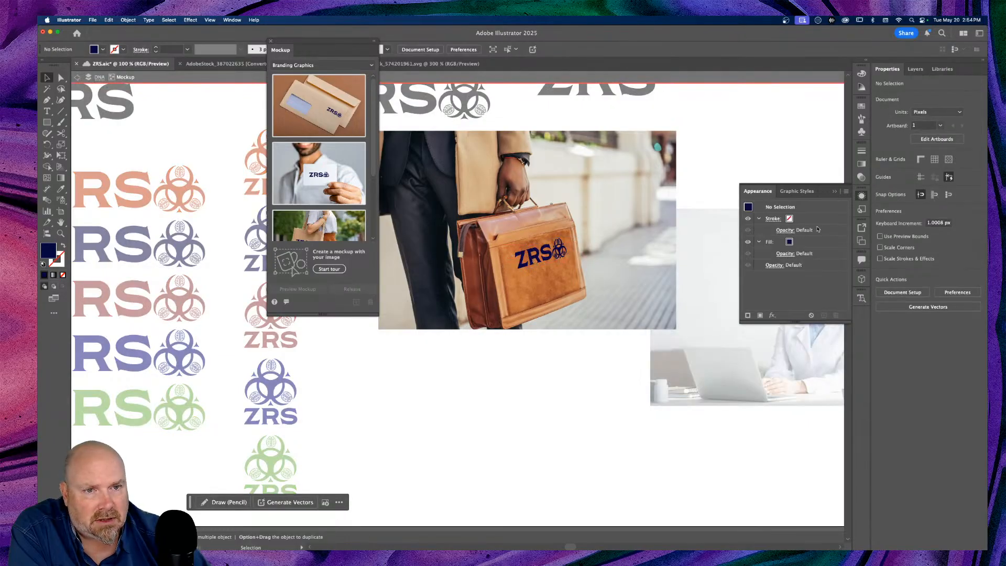
click(783, 254)
click(783, 255)
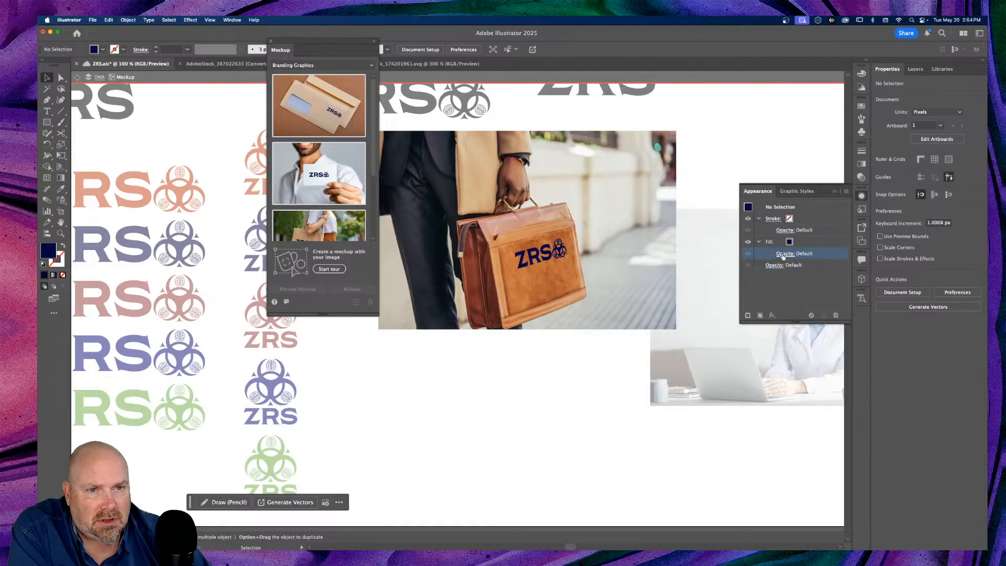
click(779, 265)
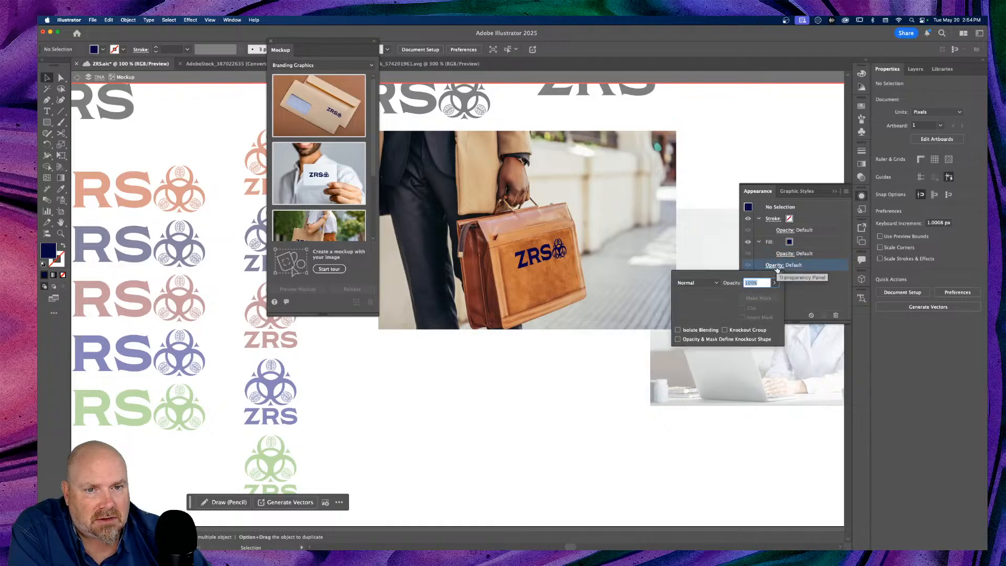
click(716, 283)
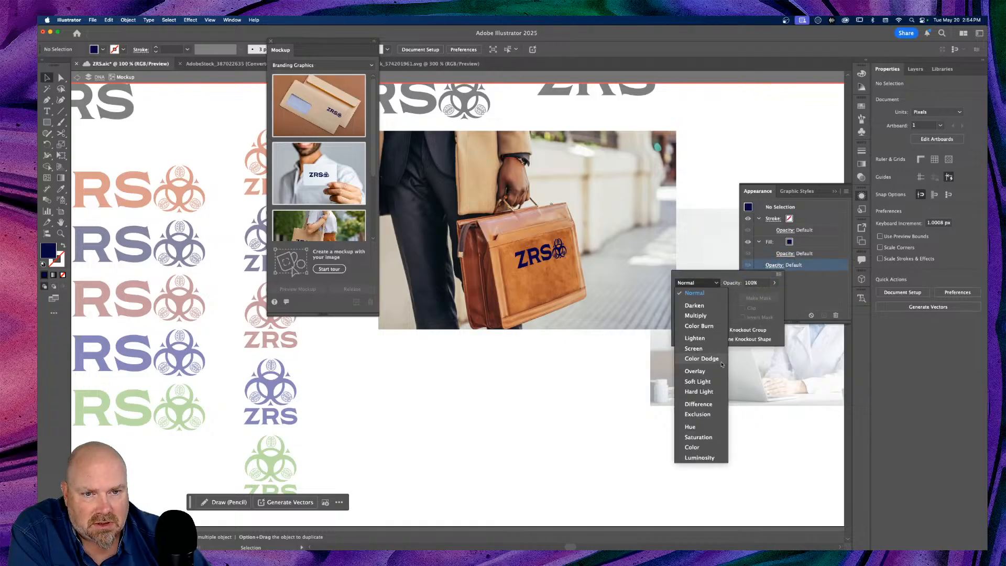
click(702, 316)
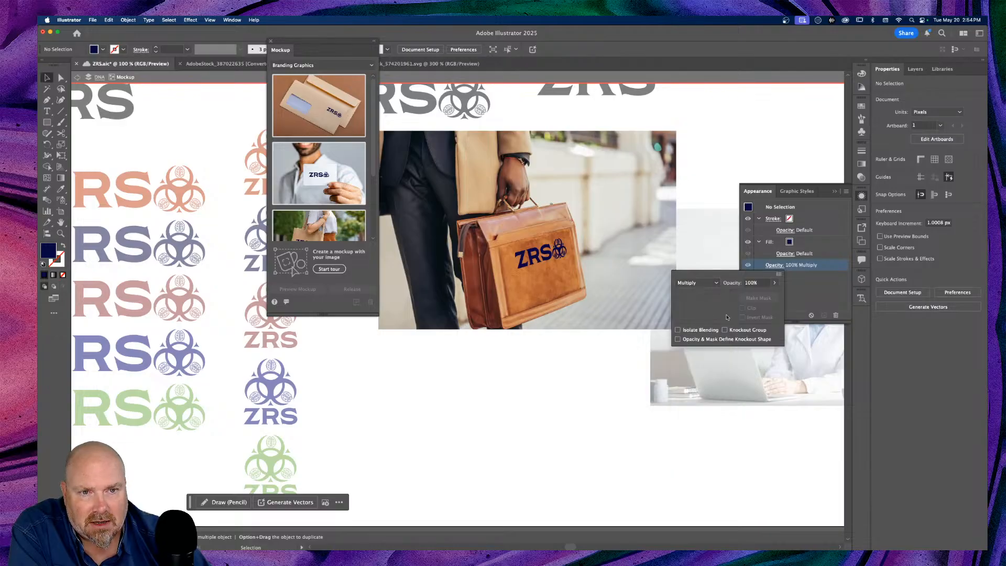
click(775, 283)
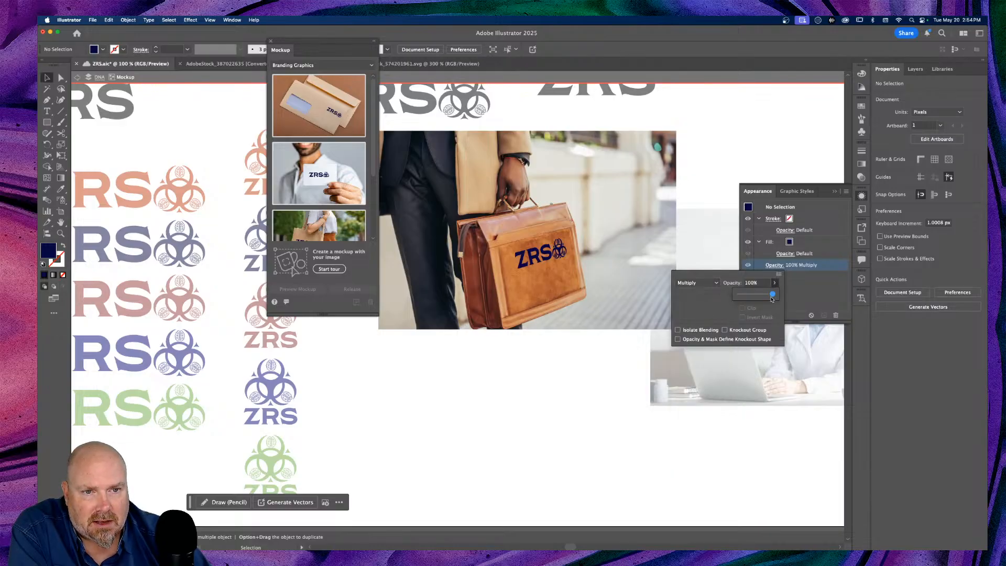
mouse_move(772, 296)
mouse_down()
mouse_move(735, 297)
mouse_move(774, 295)
mouse_up()
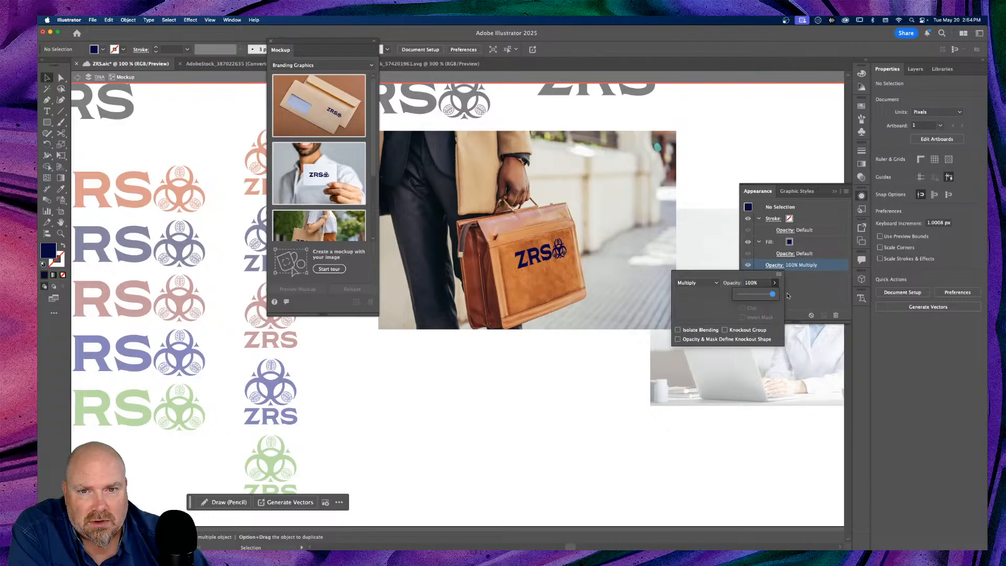
click(717, 283)
click(693, 292)
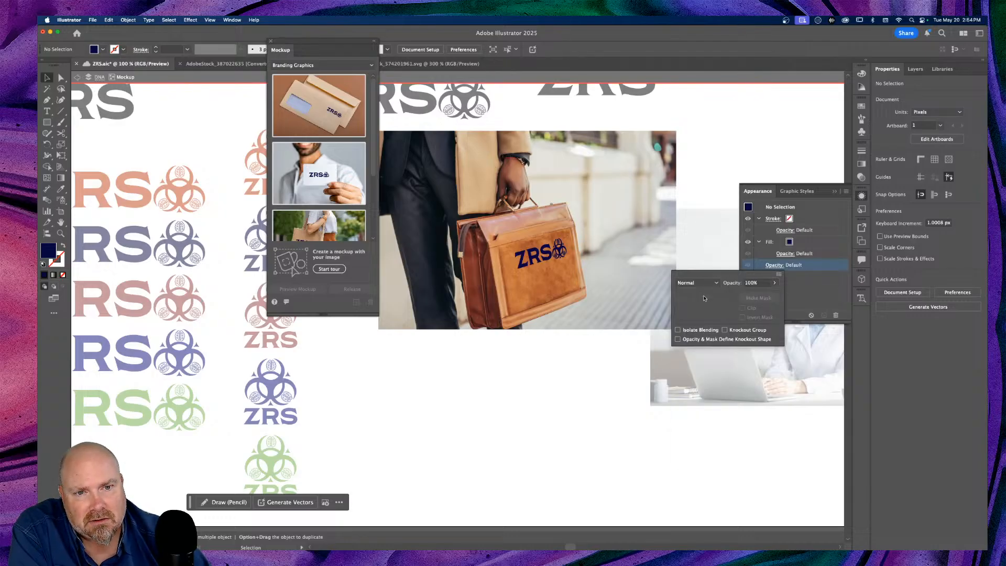
click(594, 369)
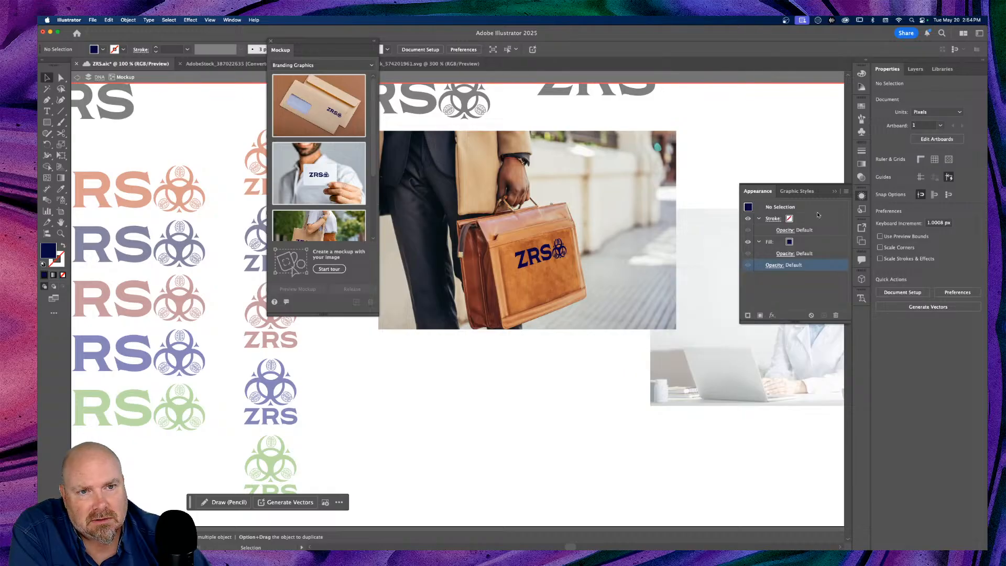
Set the briefcase logo's blend mode to Multiply and its opacity to 84%
click(541, 257)
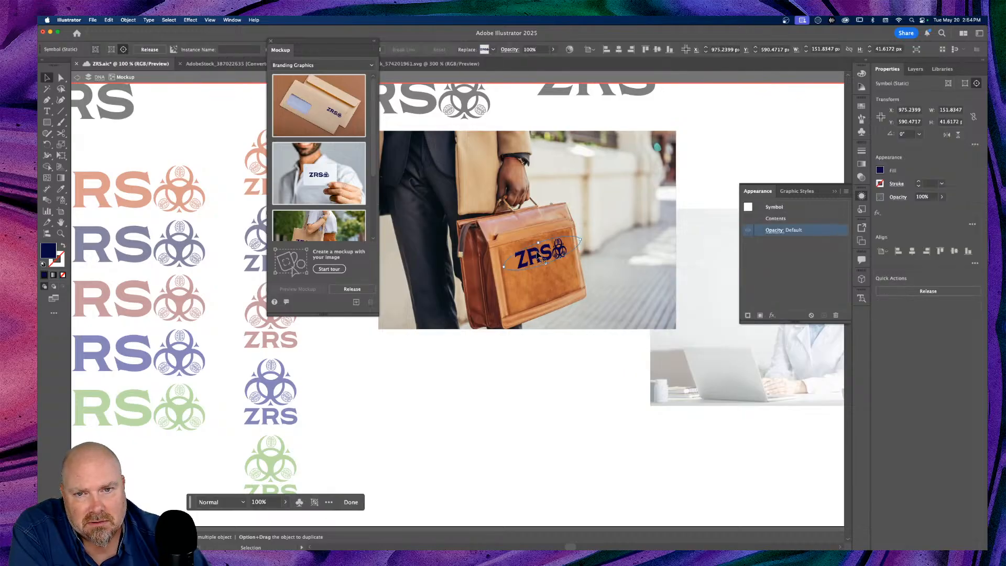
click(769, 231)
click(705, 247)
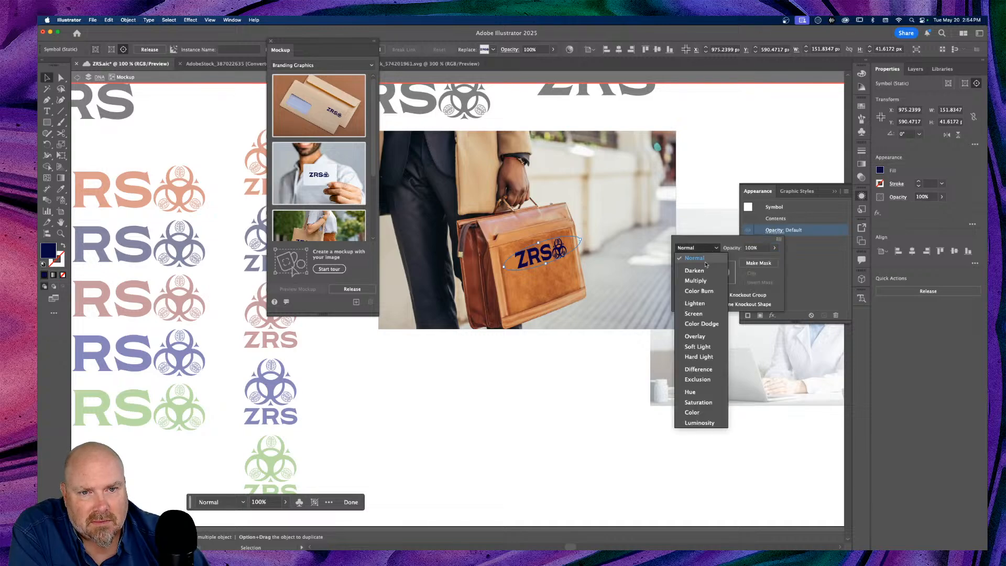
click(702, 282)
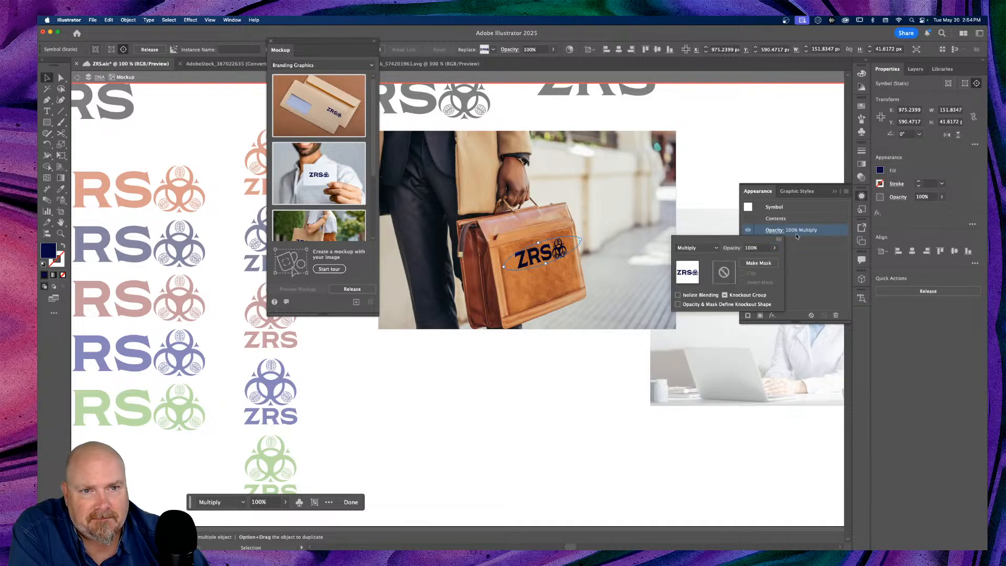
click(774, 248)
drag(773, 261, 768, 260)
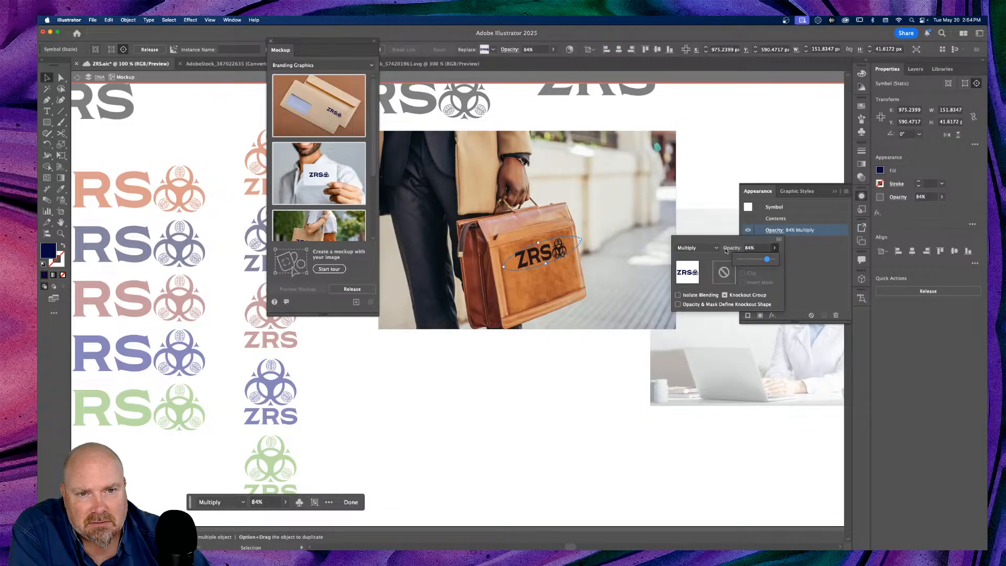
Change the briefcase logo's blend mode to Darken and leave isolation mode
click(699, 248)
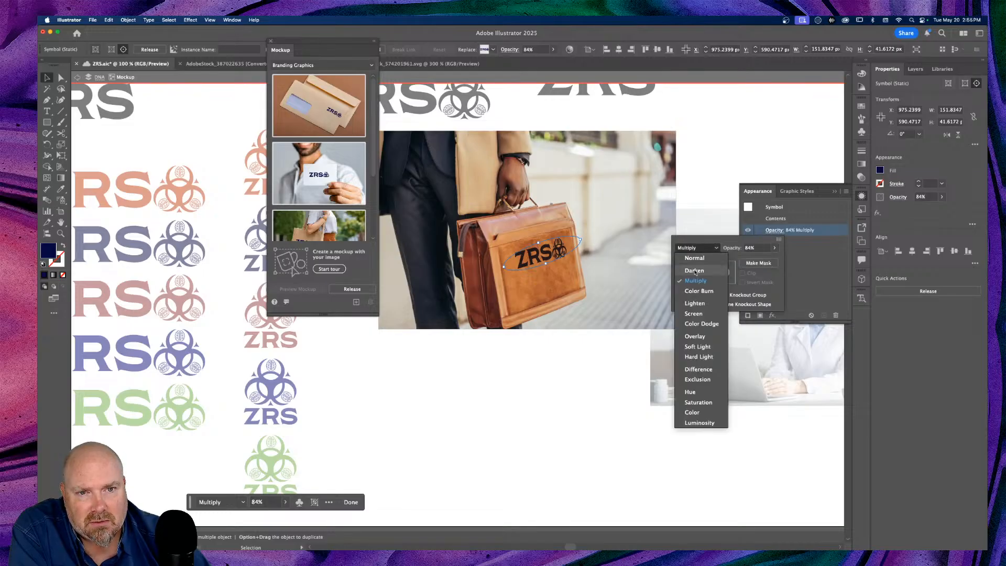
click(695, 271)
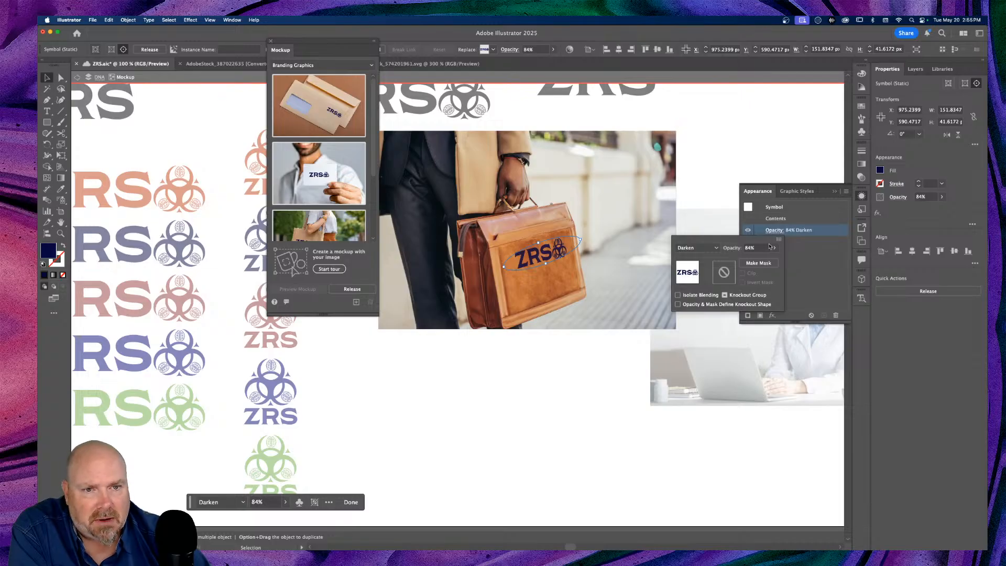
click(799, 176)
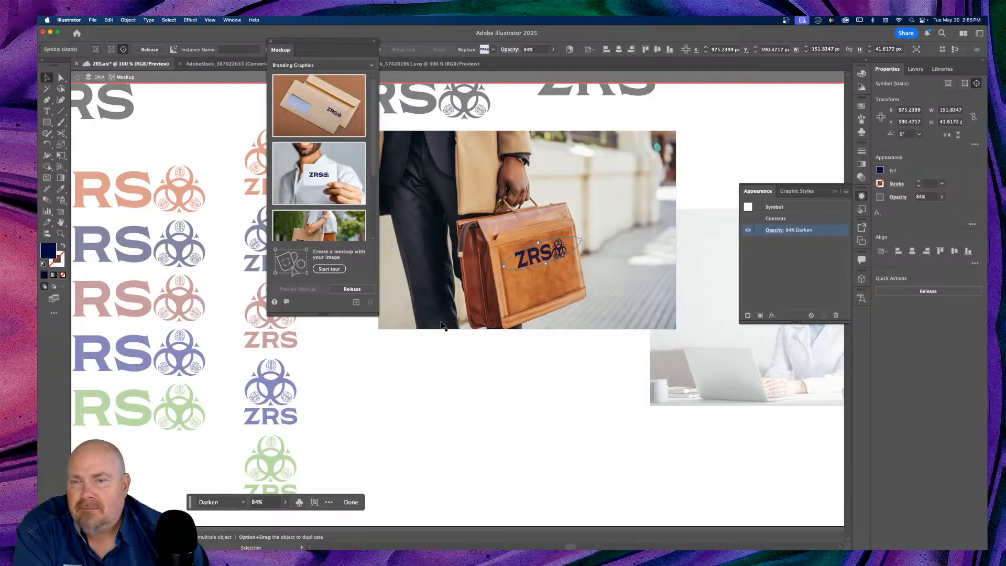
click(502, 391)
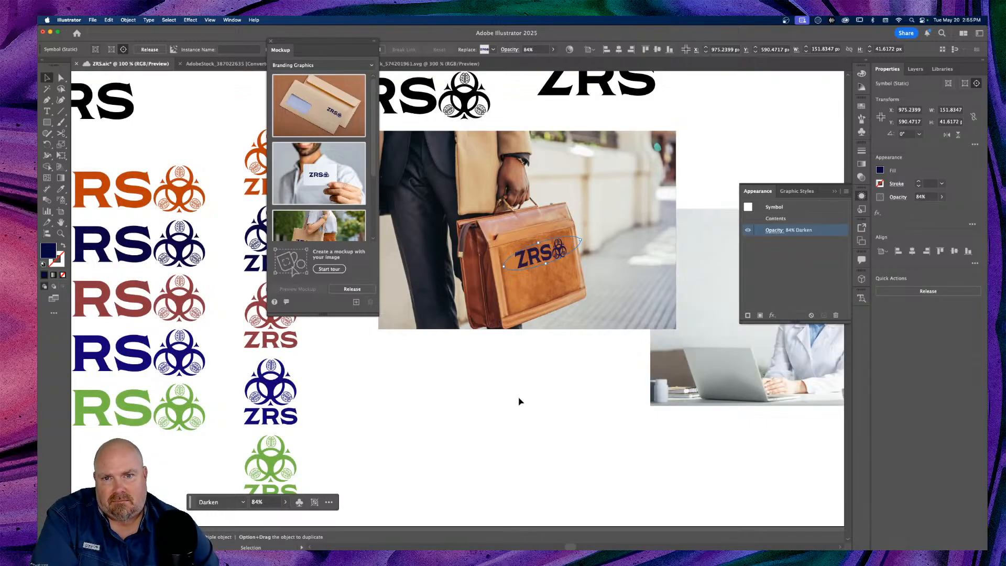
Dock the floating Mockup panel with the collapsed panels so the artwork is uncovered
scroll(520, 400, right, 5)
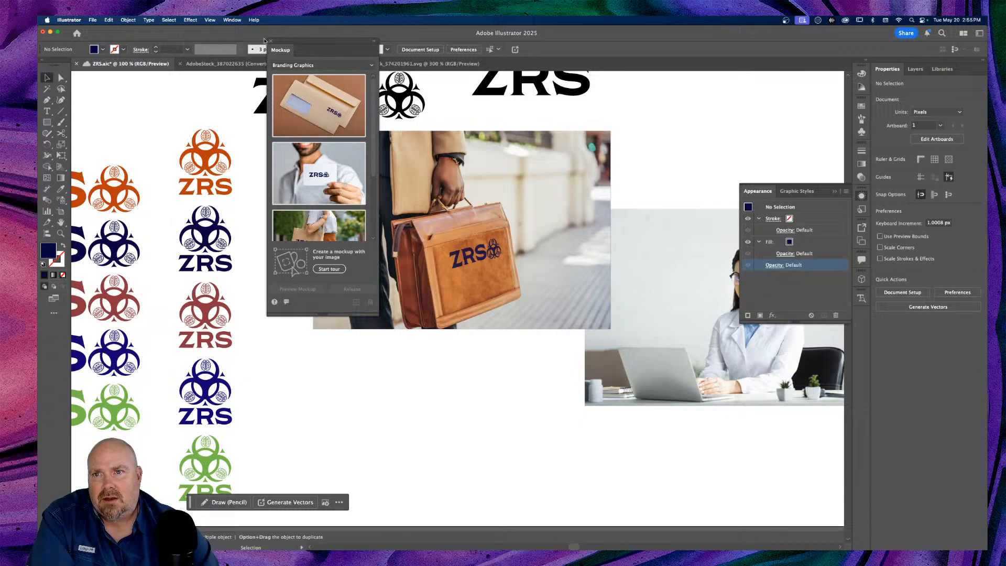
drag(291, 39, 862, 317)
scroll(429, 447, right, 1)
scroll(430, 447, left, 5)
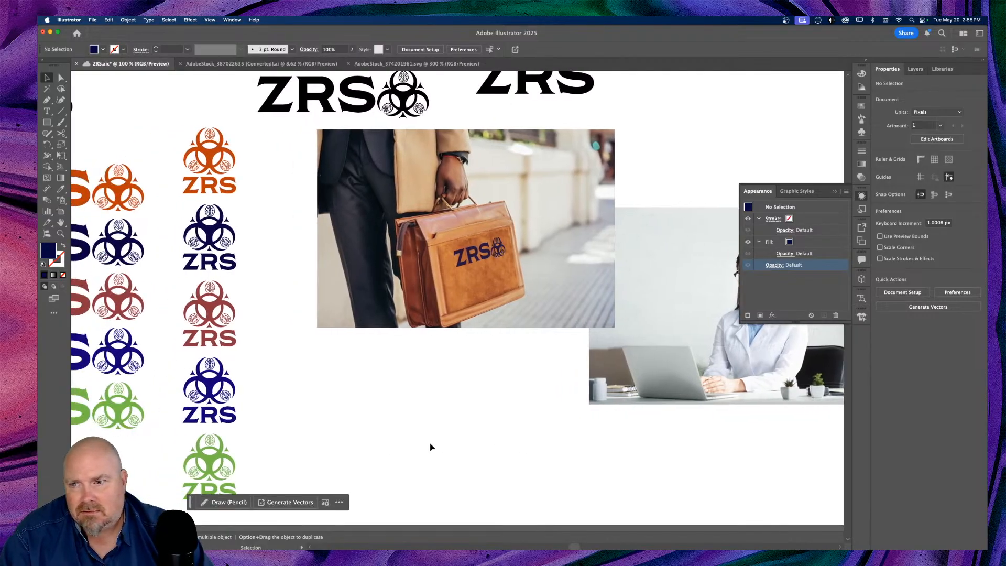
Duplicate the green stacked ZRS logo and place the copy just below the doctor photo
scroll(419, 456, down, 3)
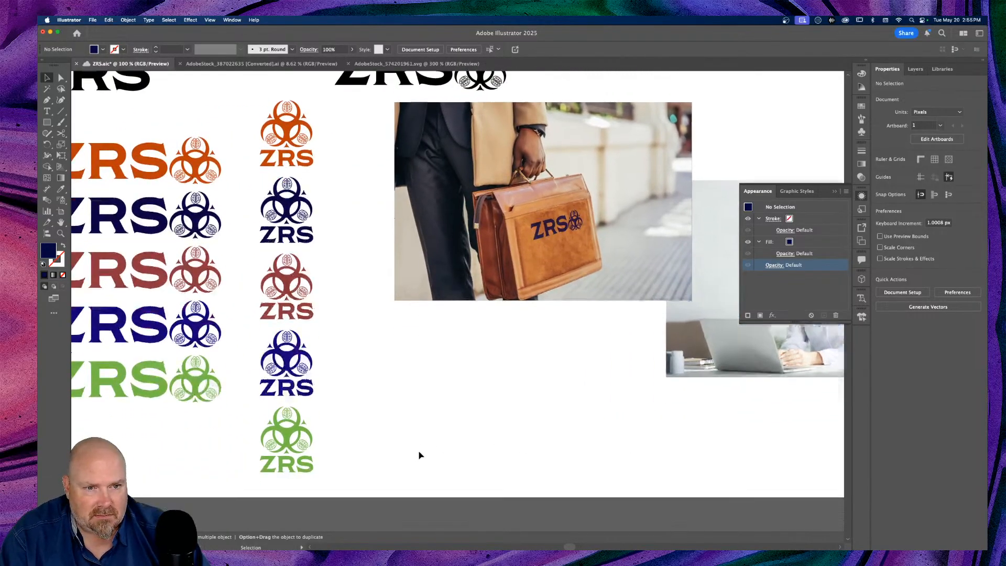
click(303, 425)
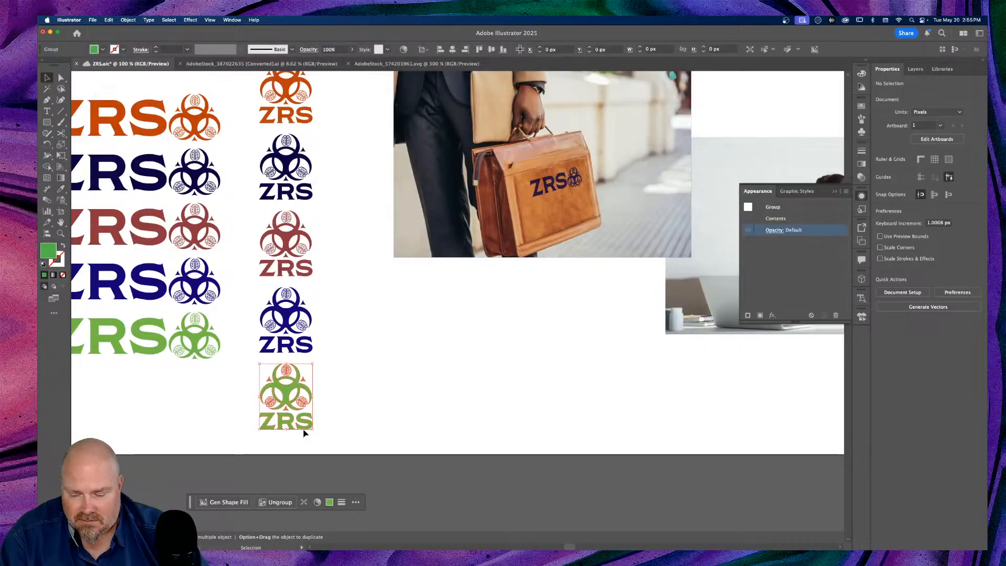
drag(287, 398, 710, 392)
scroll(705, 391, right, 10)
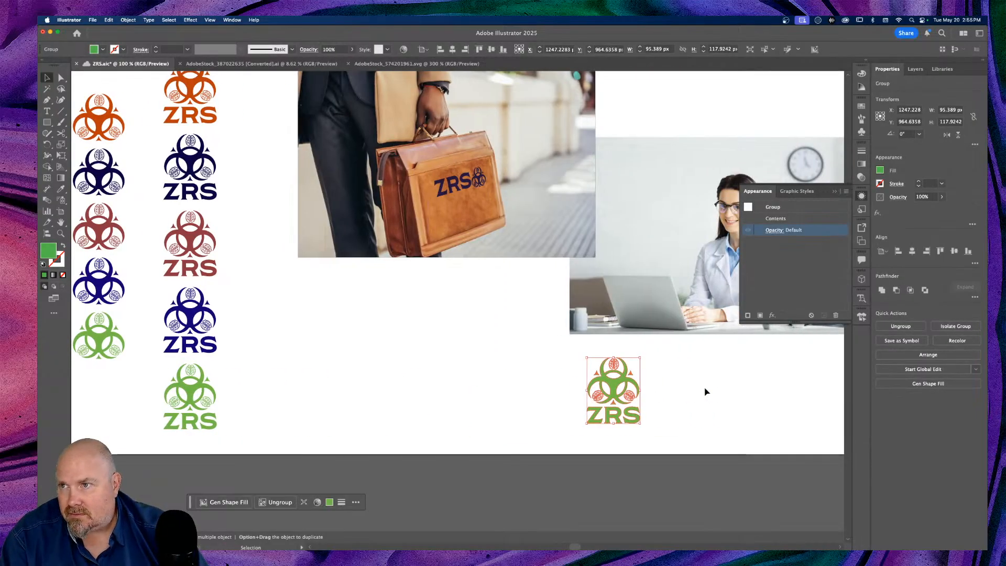
scroll(697, 390, right, 3)
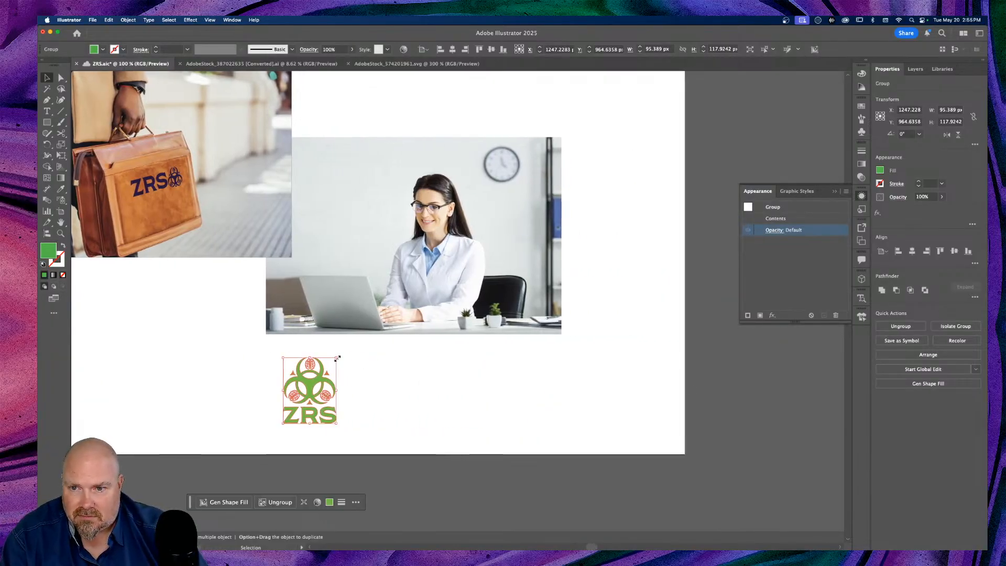
Scale the copied green logo to about 22 px wide and position it on the chest of the doctor's white coat
drag(337, 359, 453, 272)
key(super+equal)
key(super+equal)
key(super+equal)
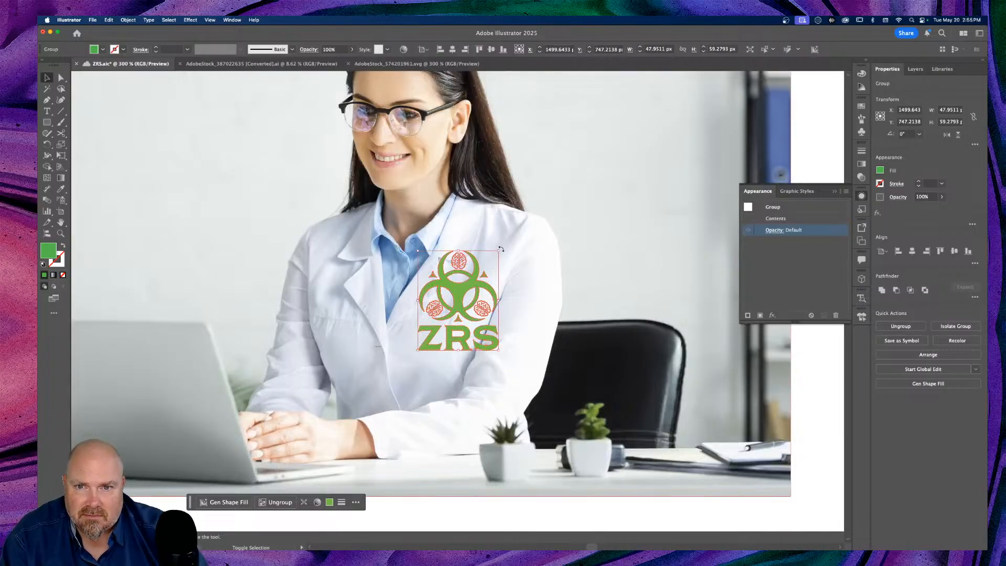
drag(499, 251, 455, 294)
drag(440, 324, 444, 320)
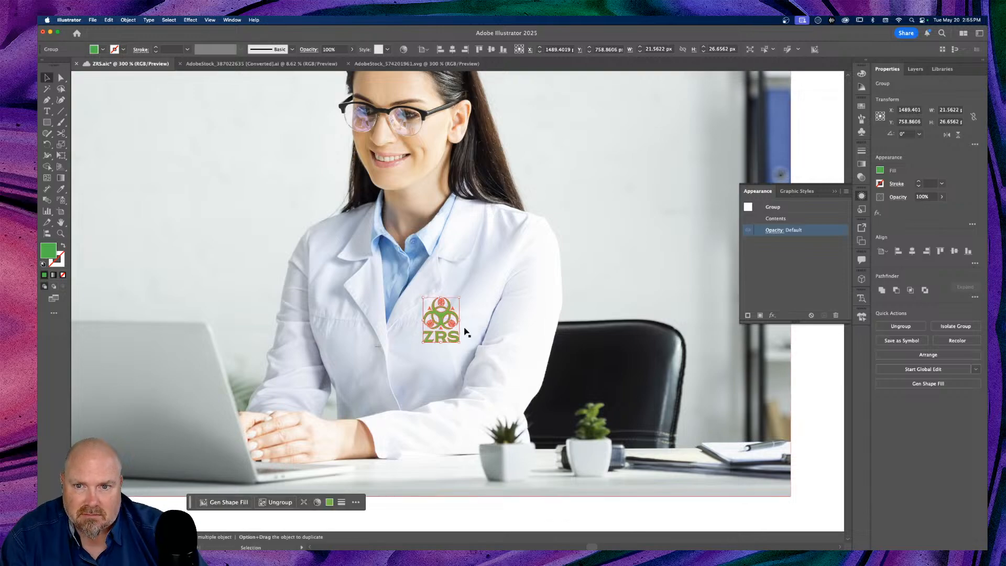
Create a mockup from the green ZRS logo and doctor photo, and rotate the logo slightly to follow the coat
shift+click(538, 269)
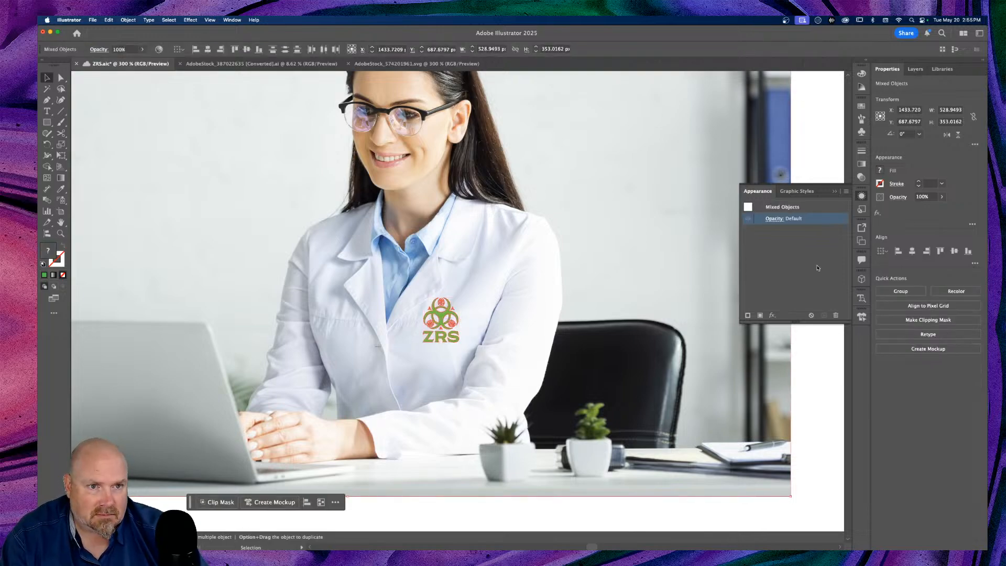
click(862, 319)
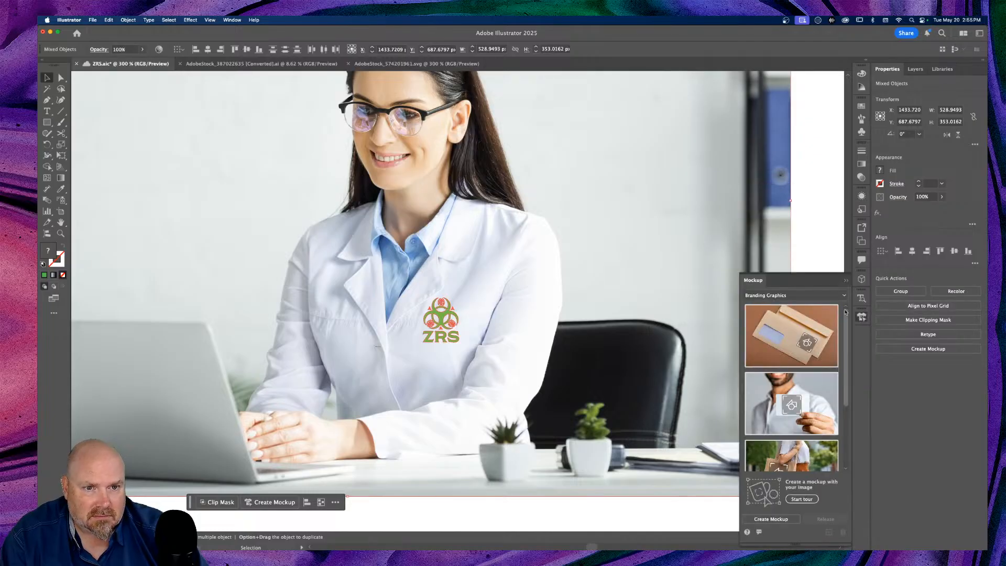
click(774, 519)
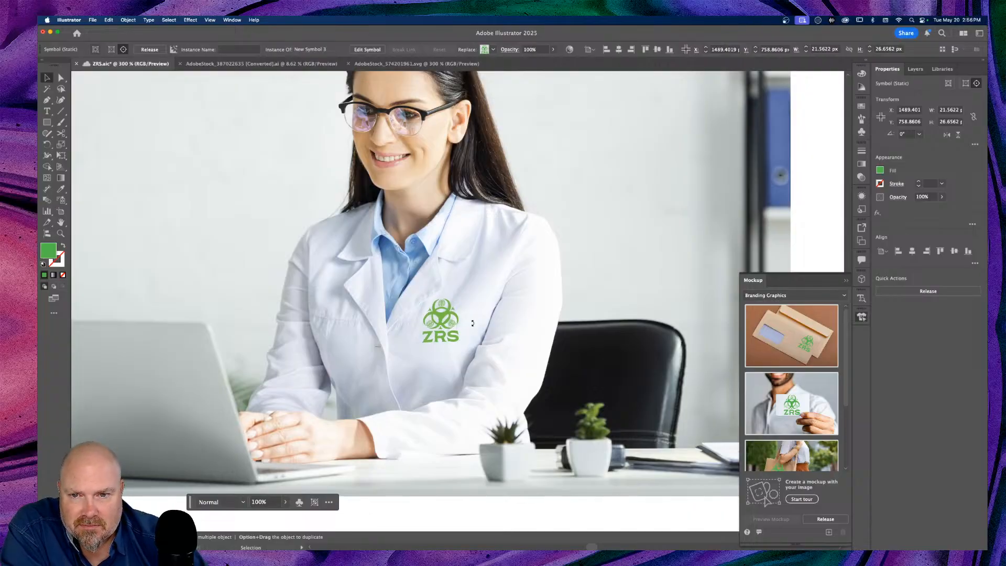
drag(472, 324, 473, 326)
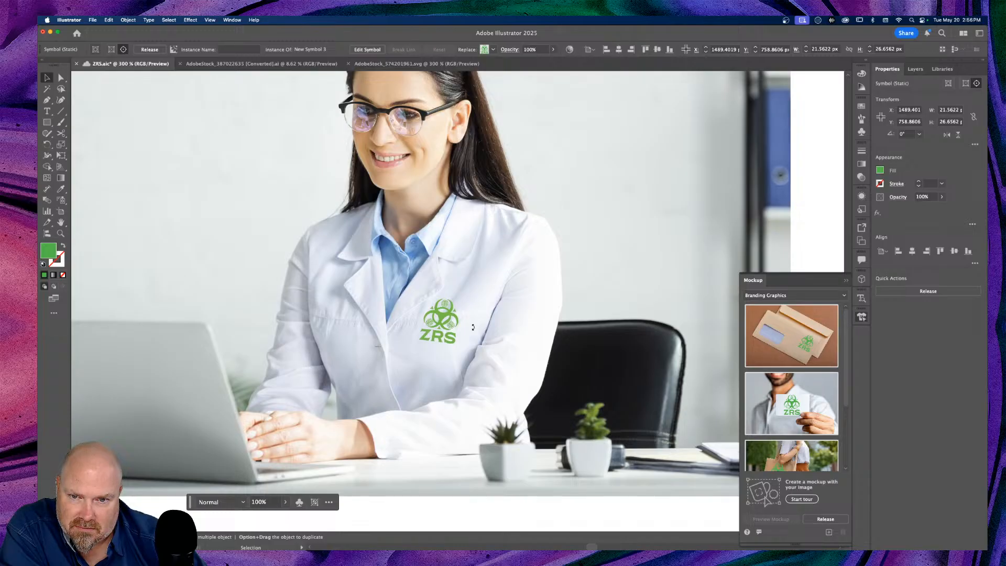
drag(472, 326, 473, 327)
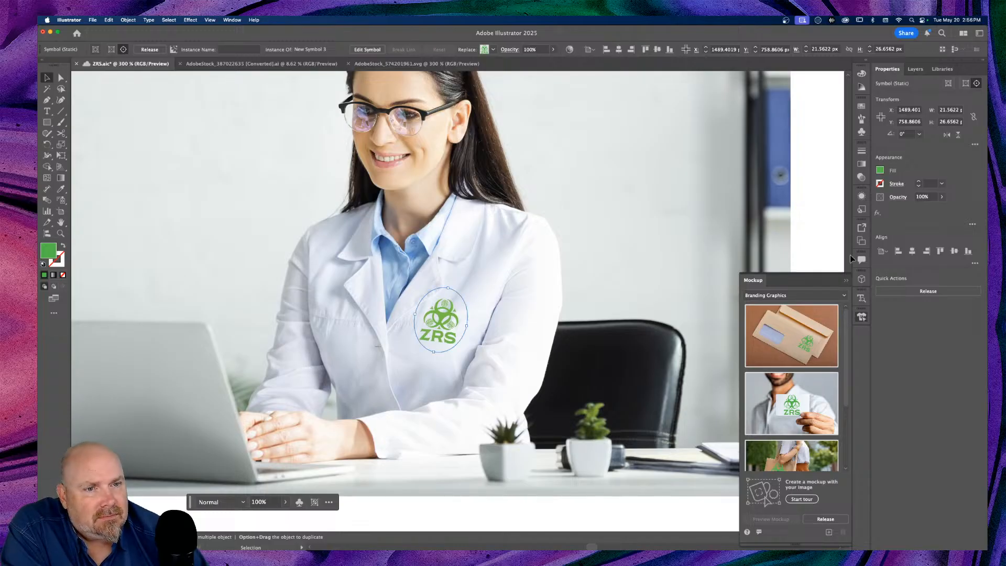
Set the blend mode of the green logo on the coat to Color
click(862, 196)
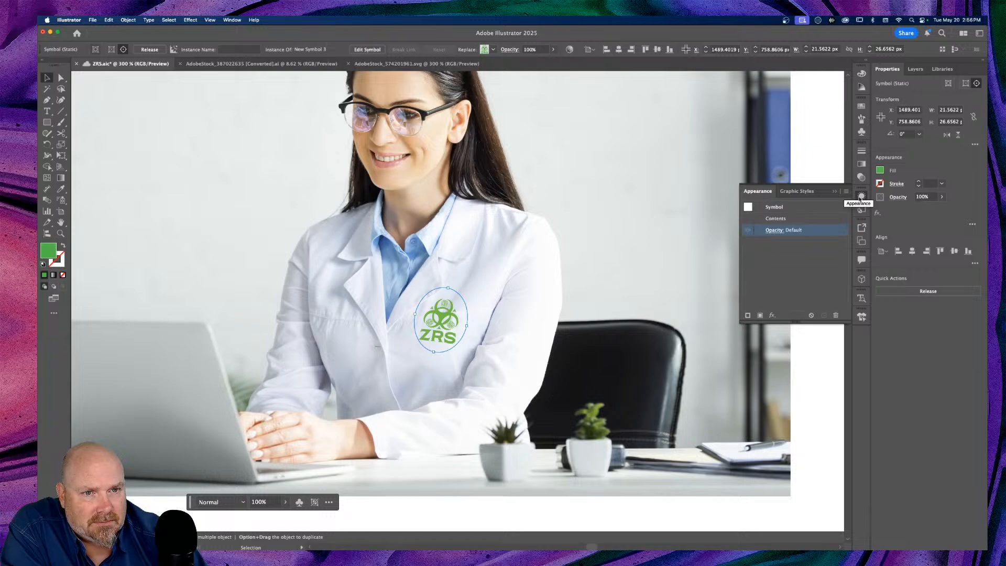
click(775, 230)
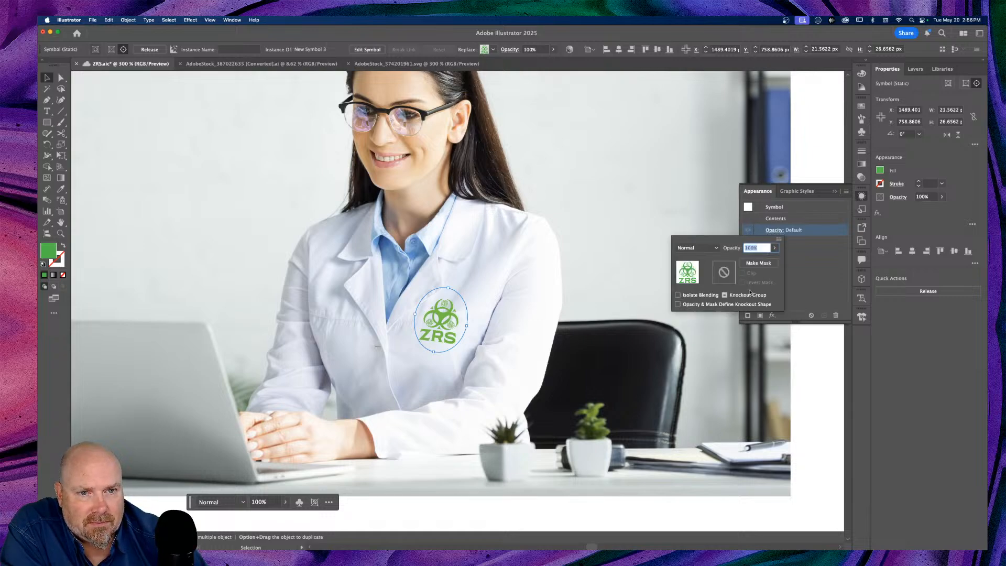
click(697, 248)
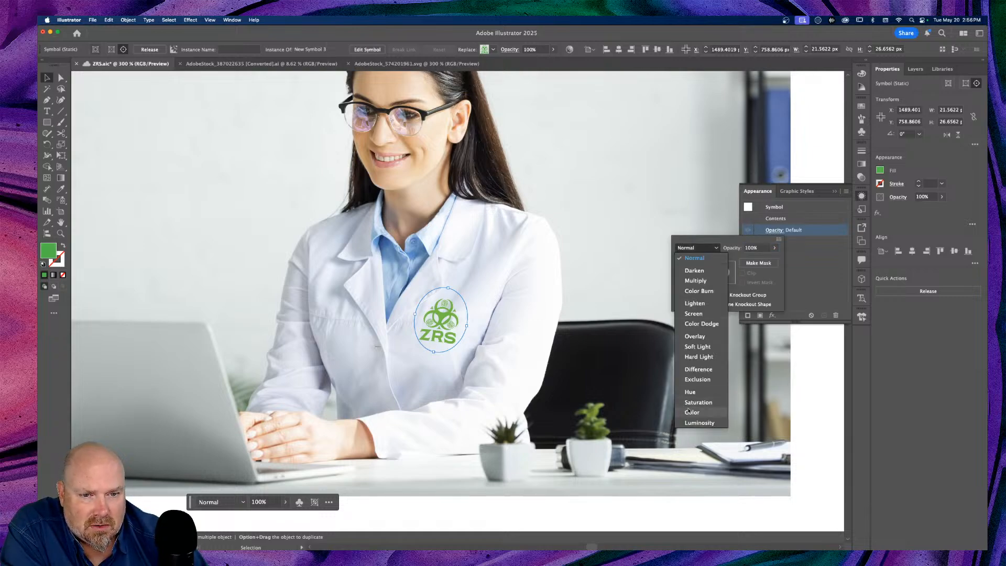
click(692, 413)
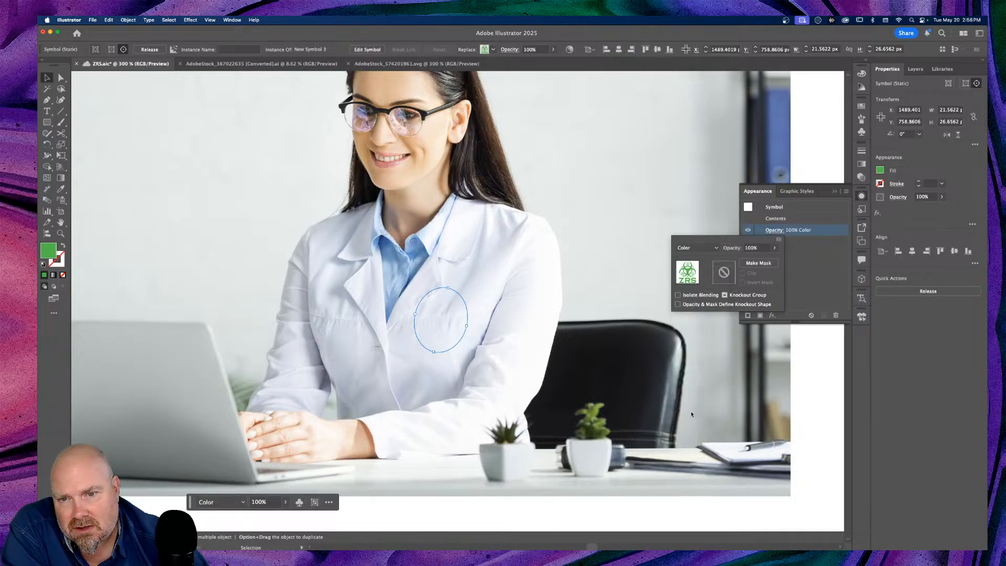
Try the Darken blend mode on the green coat logo, and set it to Multiply
click(697, 248)
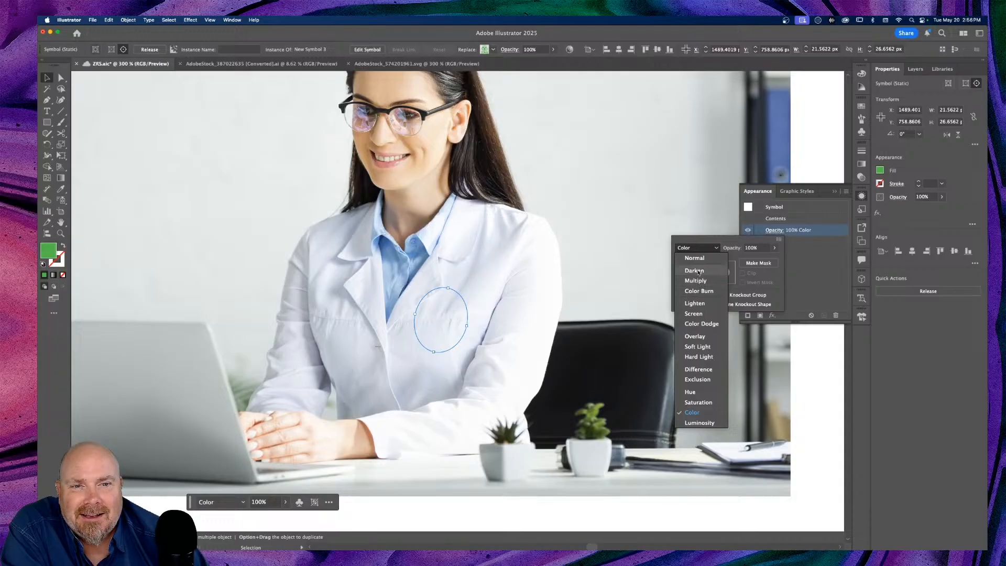
click(697, 271)
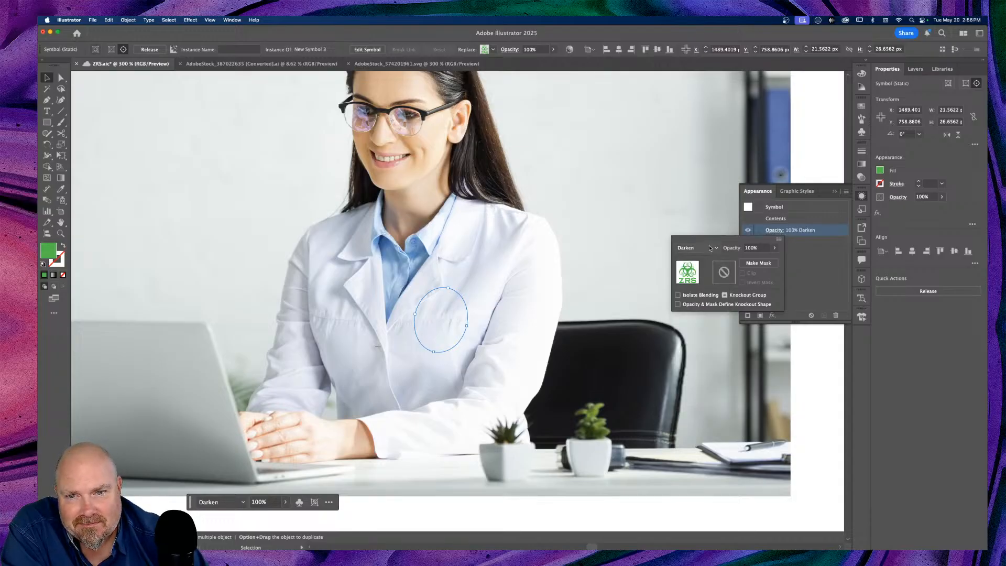
click(710, 249)
click(695, 280)
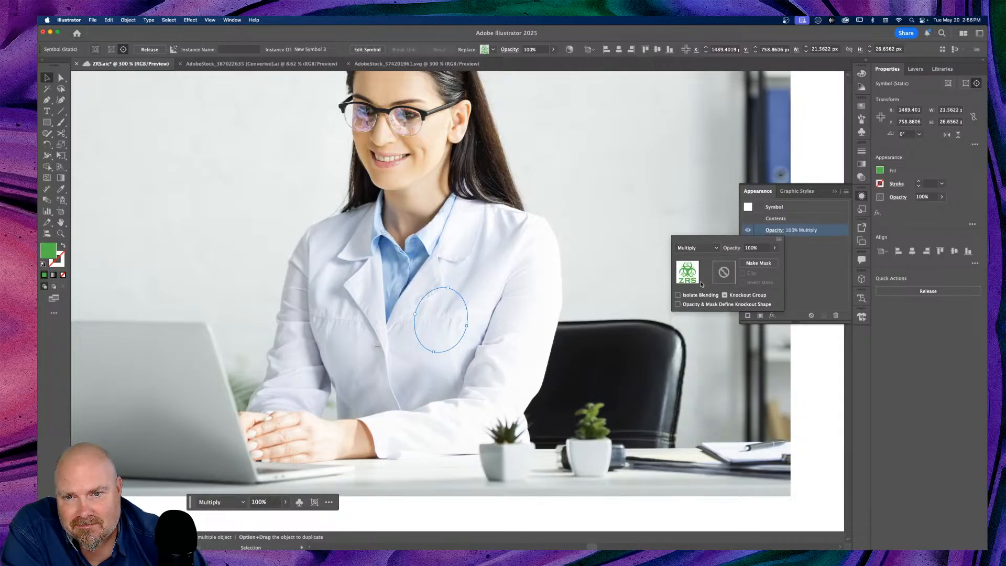
Try the Normal blend mode on the green coat logo, and undo that change
click(700, 248)
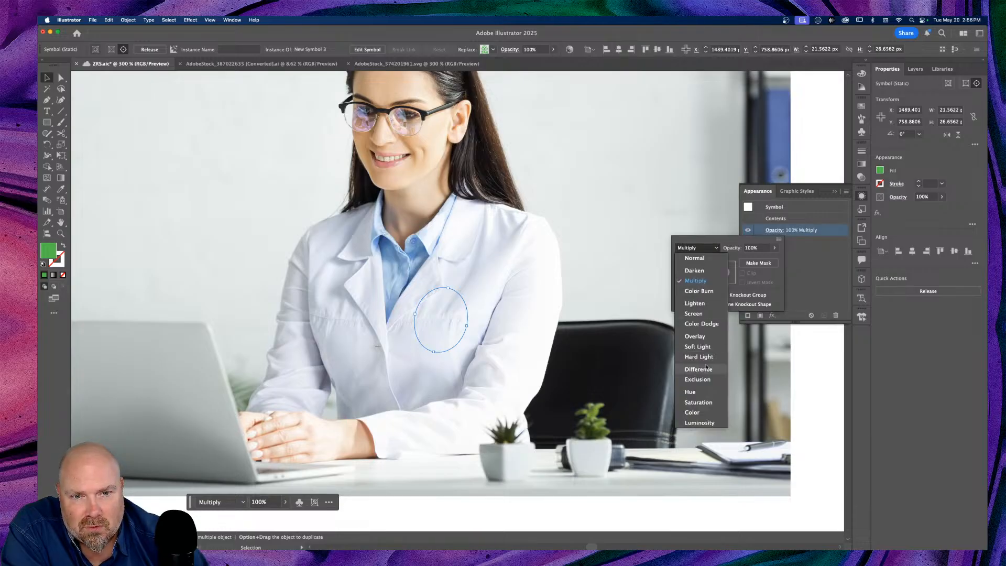
click(695, 257)
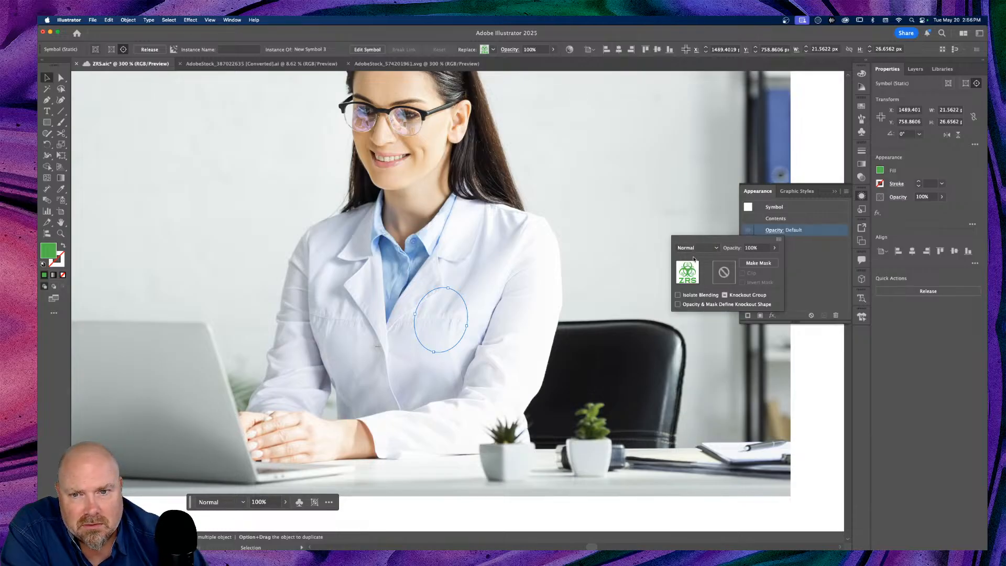
key(Escape)
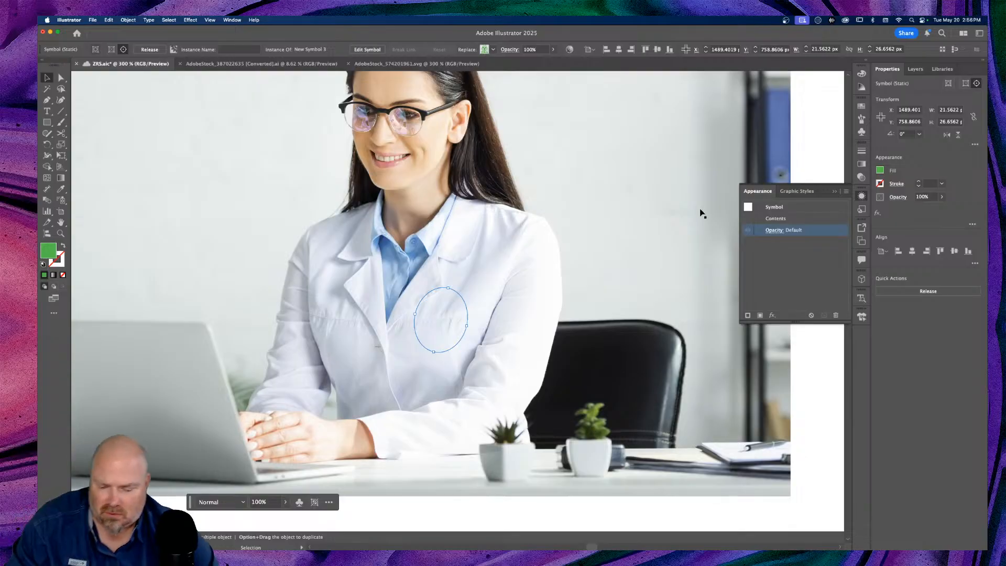
key(a)
key(ctrl+z)
key(v)
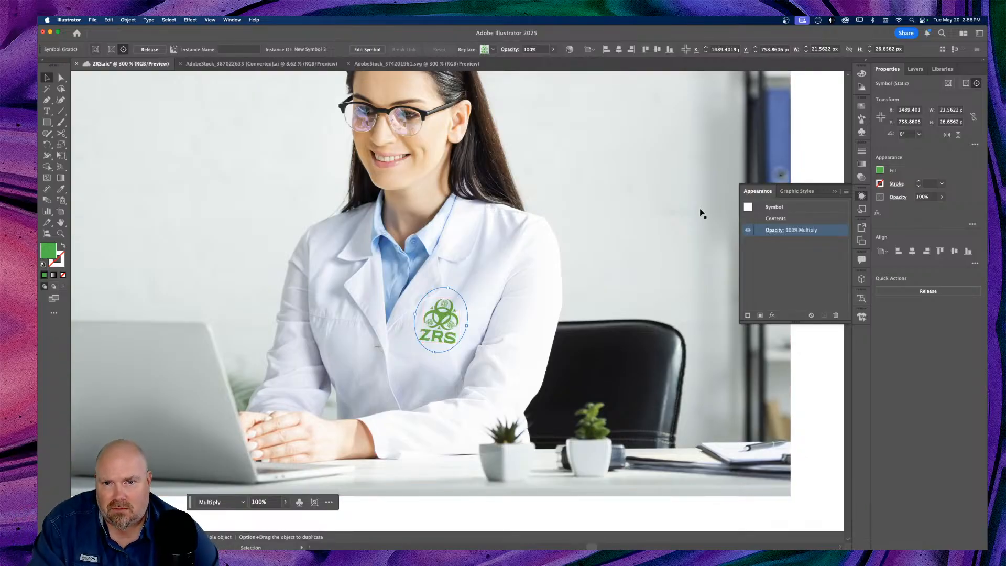
Lower the green coat logo's opacity to 91% and raise it back to 100%
click(774, 231)
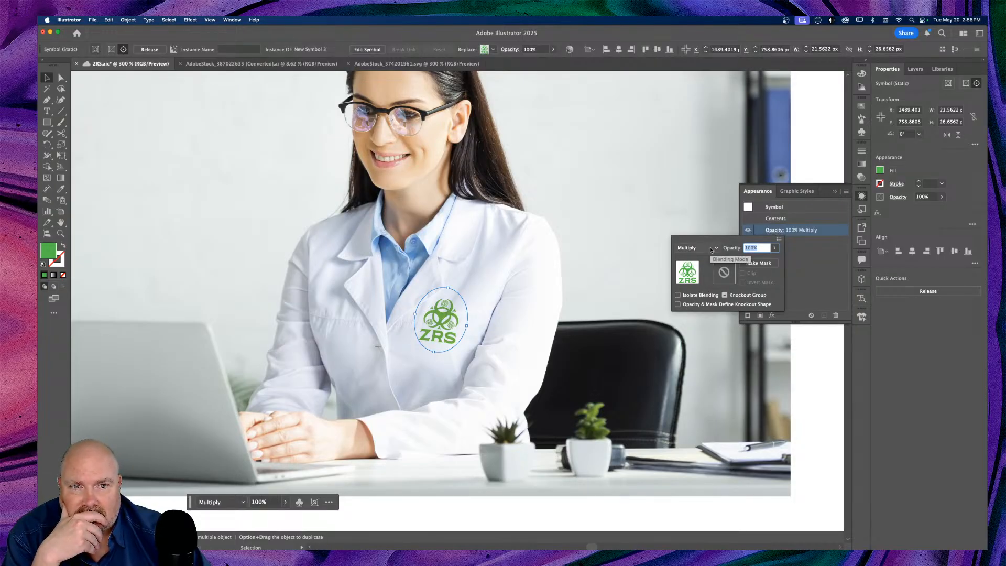
click(775, 247)
drag(774, 258, 771, 260)
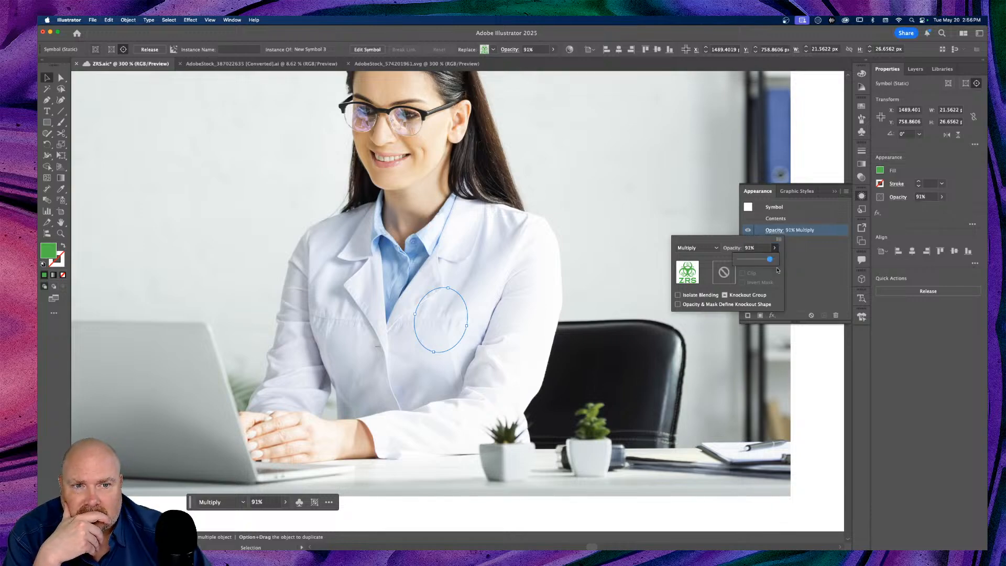
drag(770, 259, 782, 260)
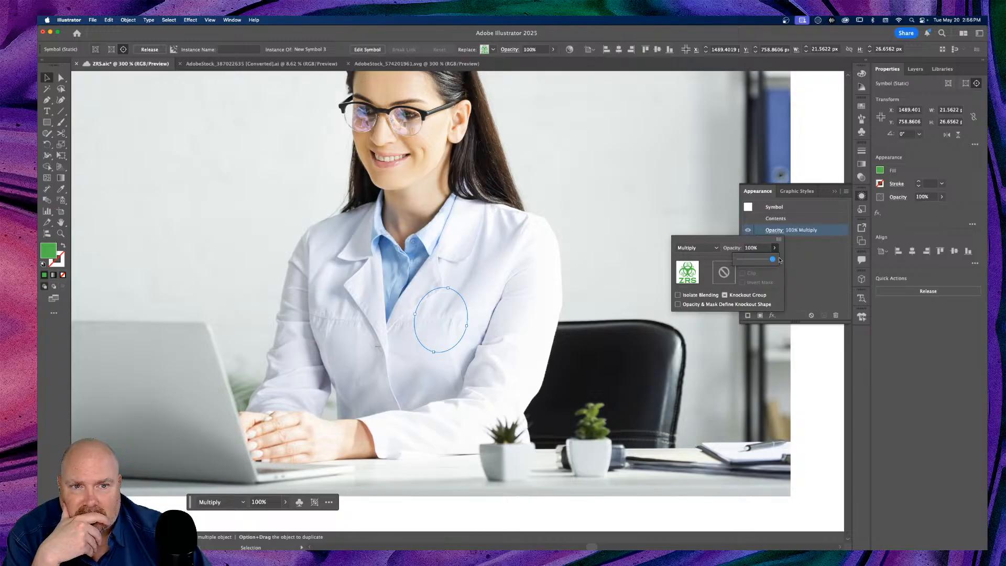
key(Escape)
Save the document, undo the last opacity change on the green coat logo, and clear the selection
key(super+s)
click(705, 223)
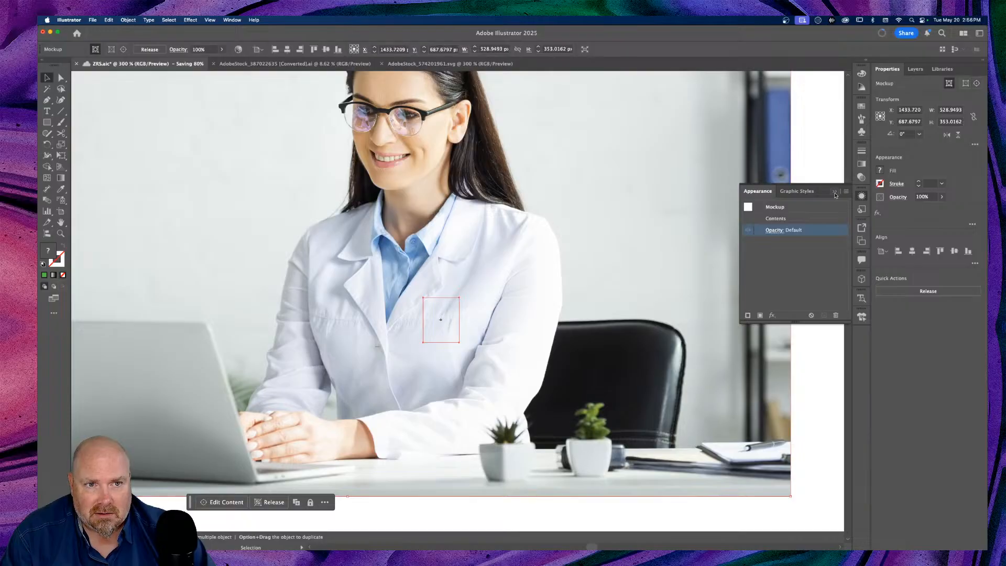
key(super+z)
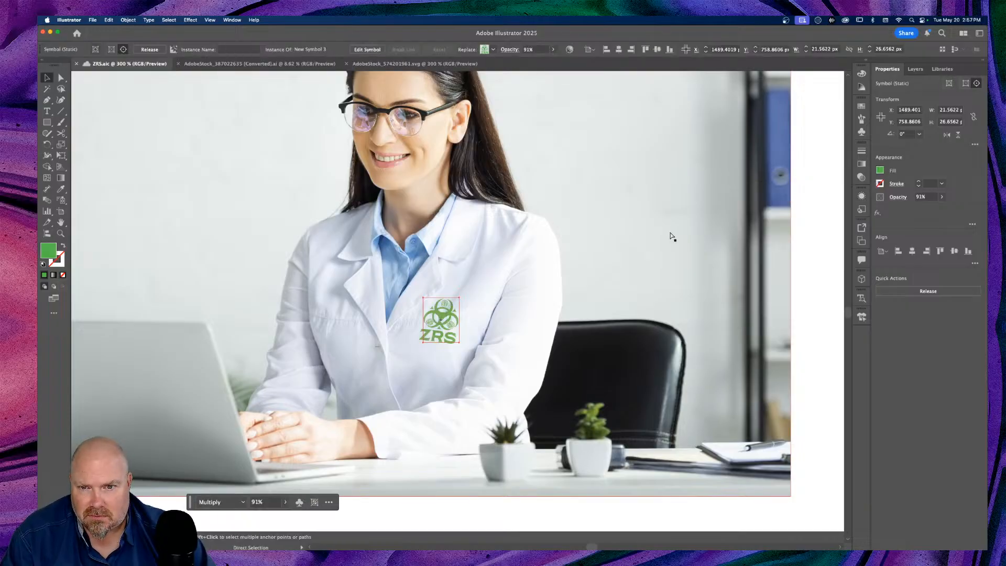
click(629, 256)
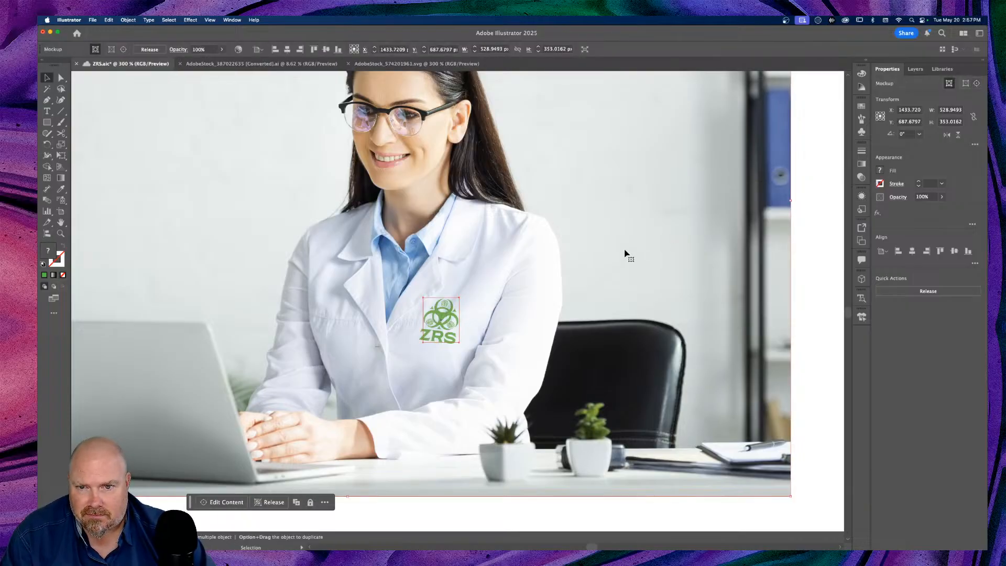
click(821, 292)
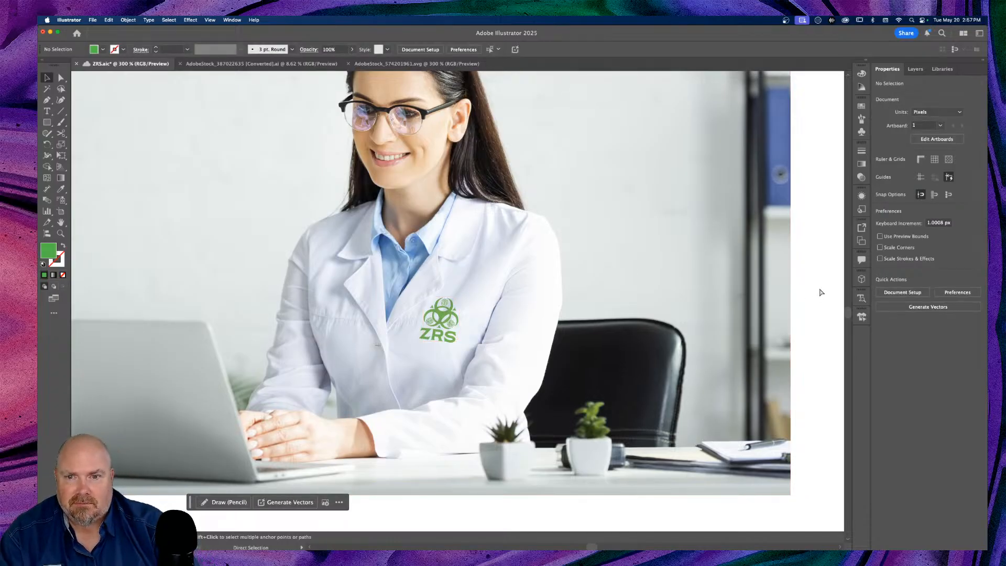
Examine the whole artboard, comparing the briefcase and doctor's coat mockups with the ZRS logo color variants
key(super+1)
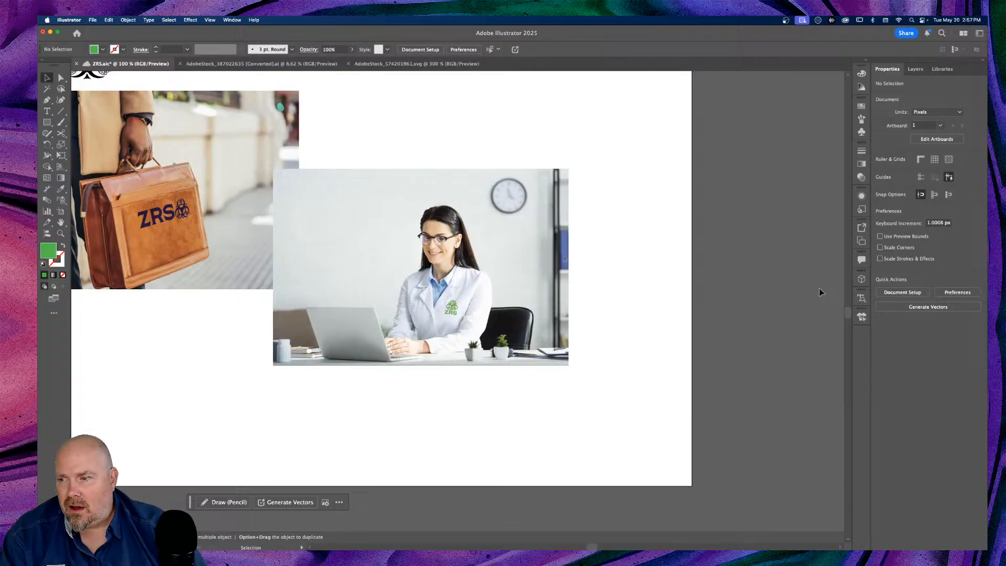
scroll(819, 289, left, 2)
key(super+minus)
key(super+minus)
key(super+minus)
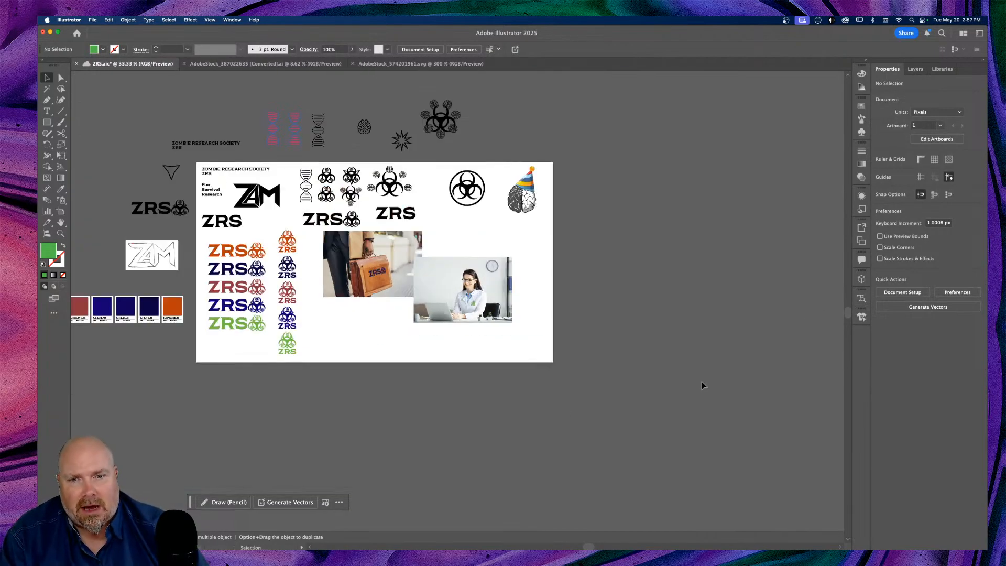
scroll(700, 386, left, 3)
scroll(701, 386, up, 2)
key(super+equal)
key(super+equal)
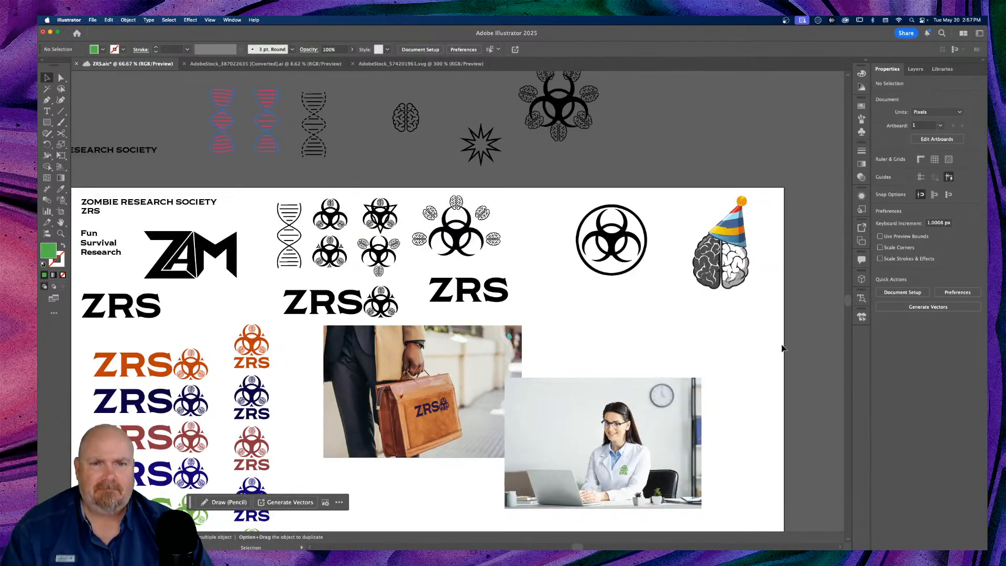
scroll(817, 372, down, 3)
scroll(817, 372, left, 2)
scroll(818, 372, down, 1)
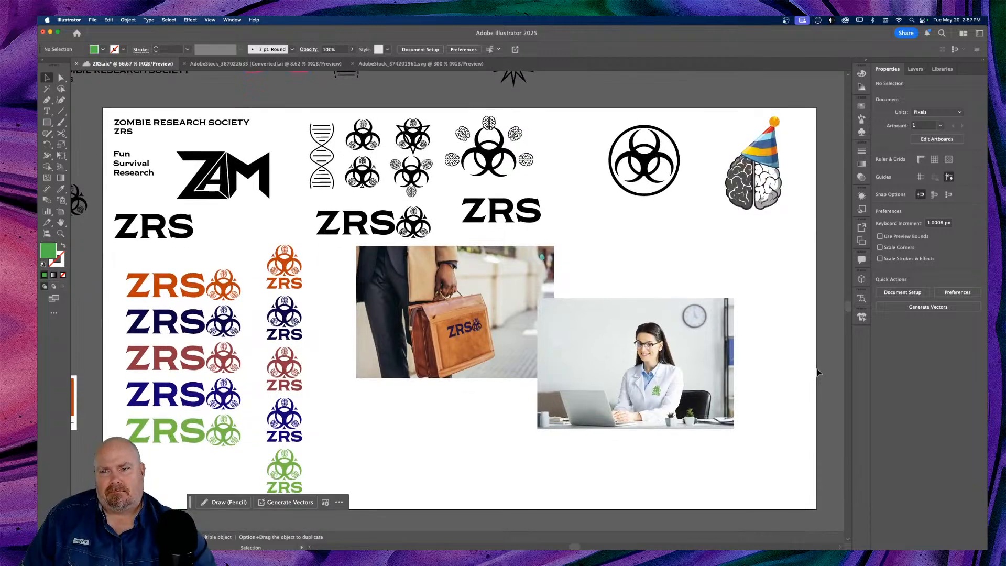